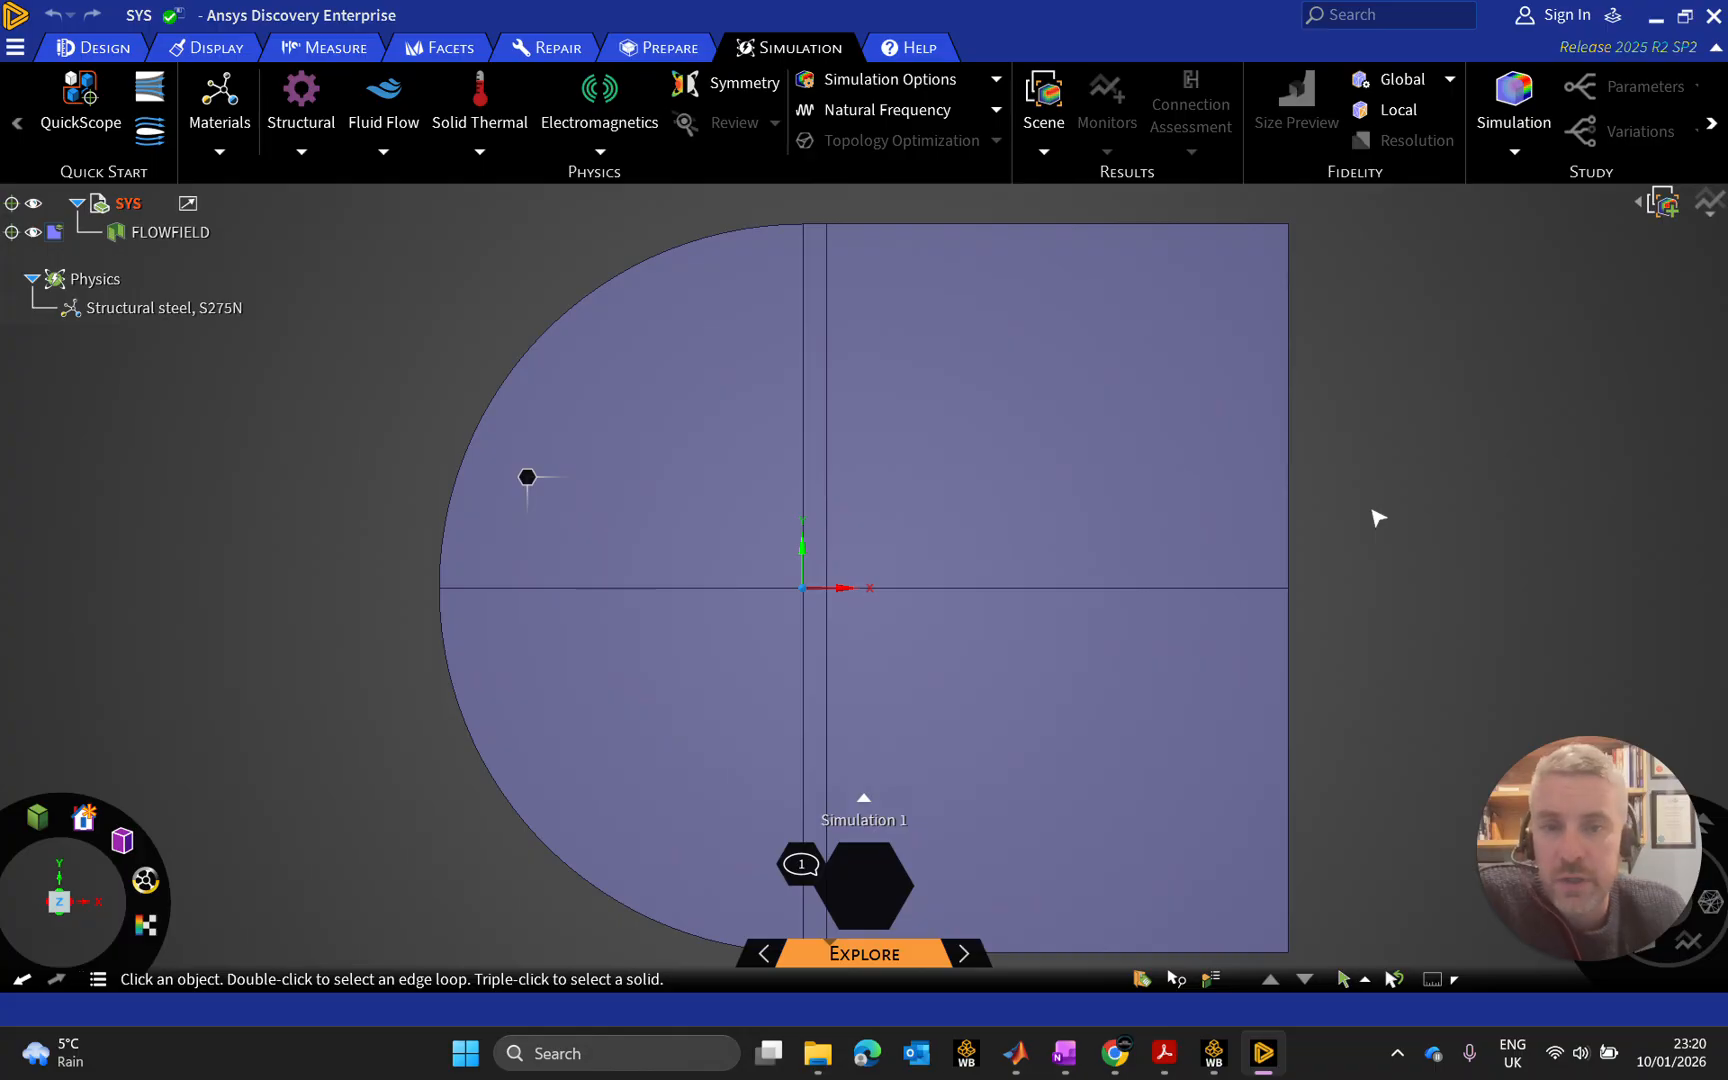
Examine the split faces of the C-shaped flow domain and the airfoil cut-out at its centre.
{"action": "left_click", "coordinate": [860, 474]}
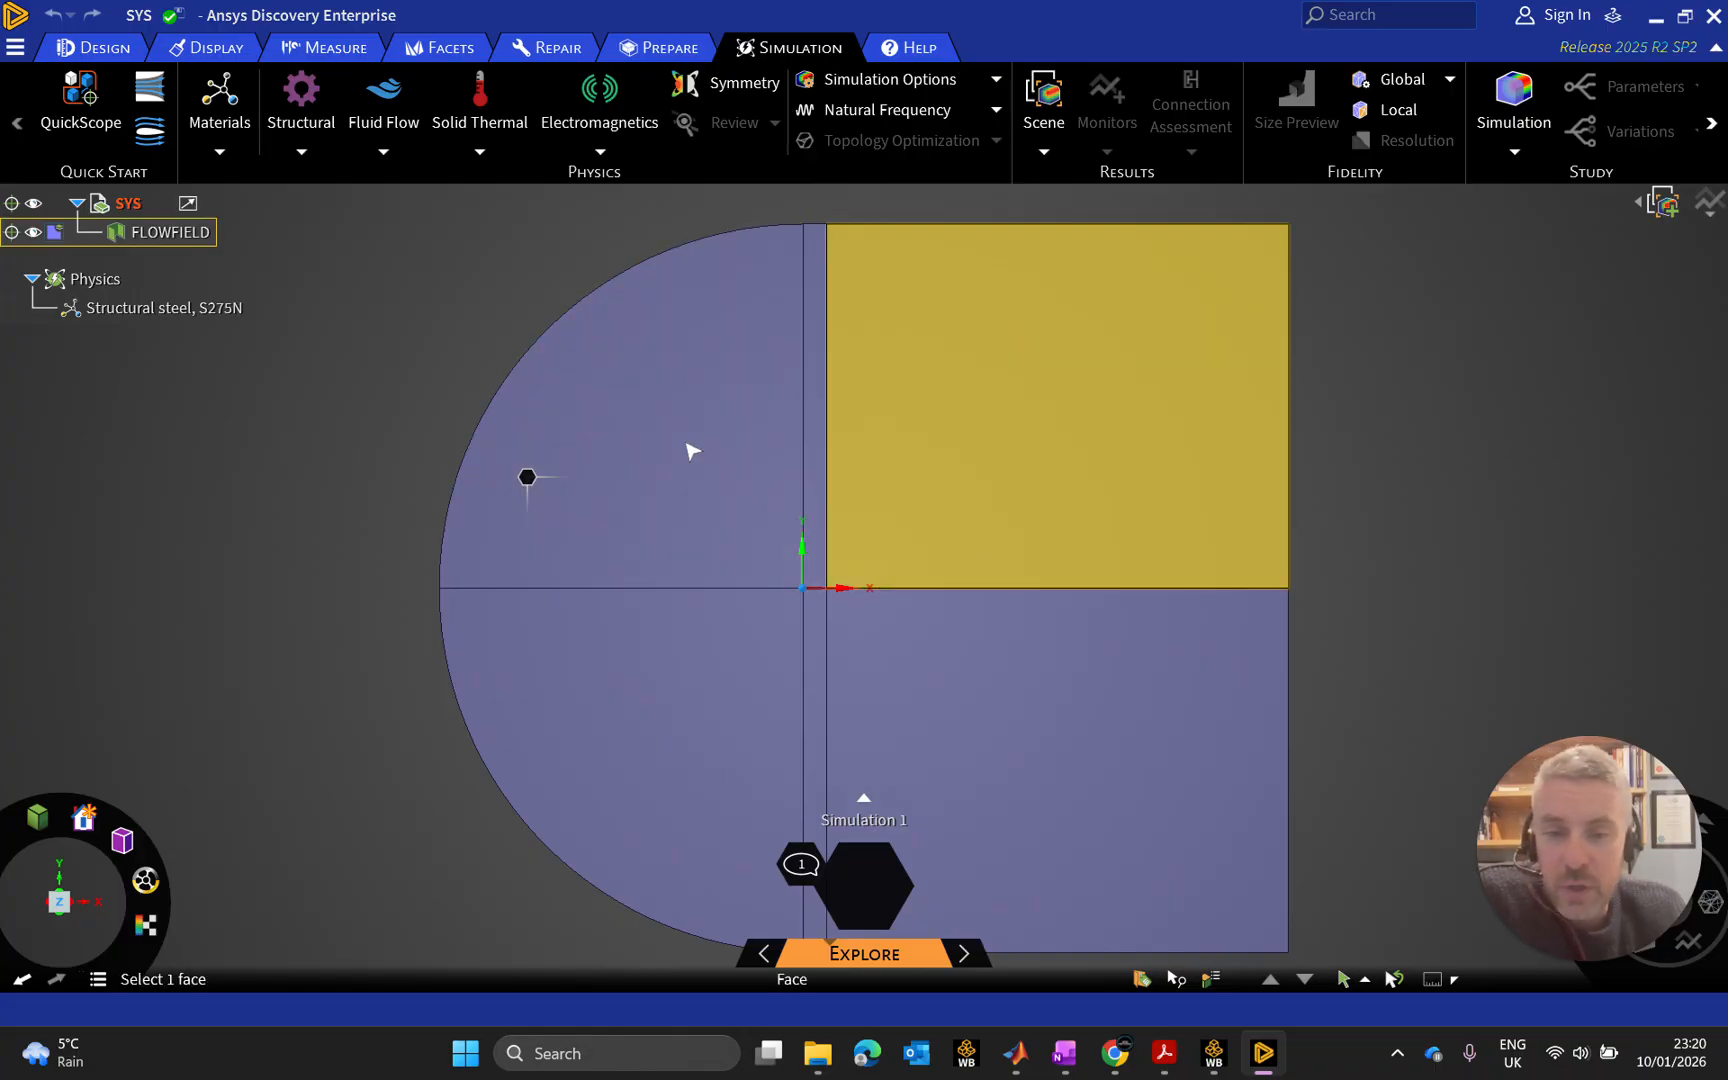
{"action": "left_click", "coordinate": [764, 738]}
{"action": "left_click", "coordinate": [914, 400]}
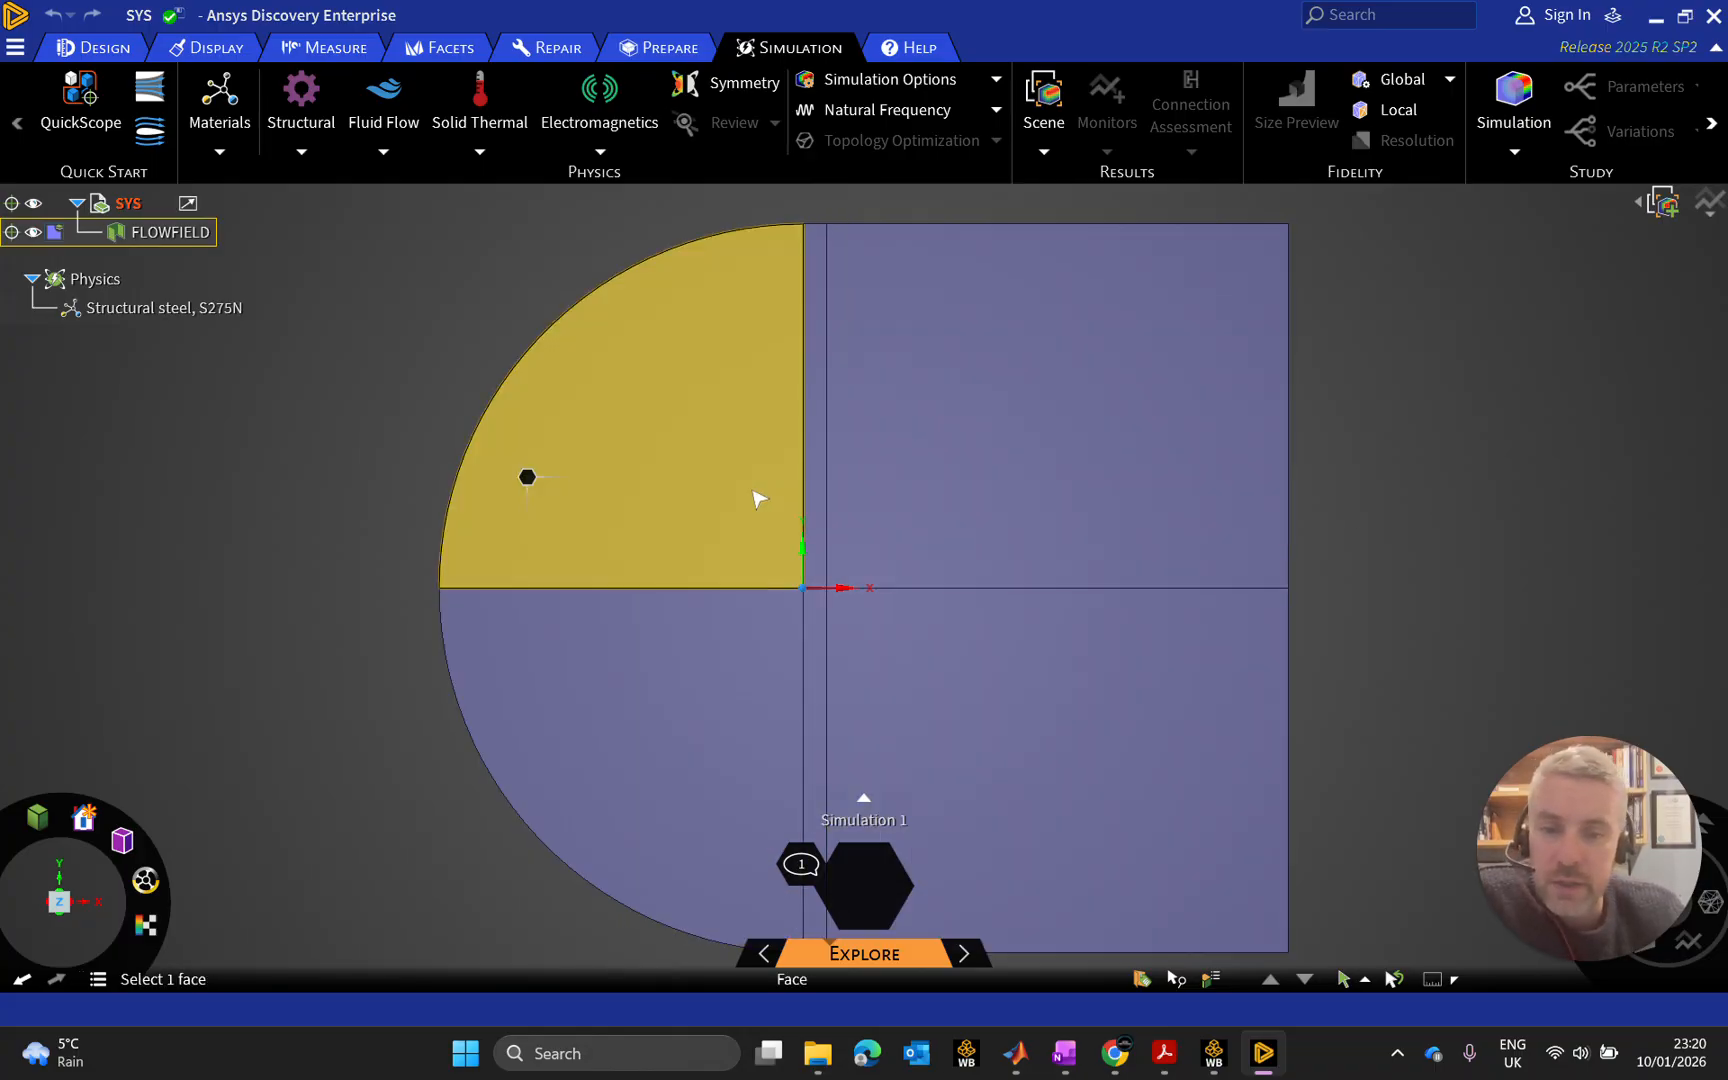
{"action": "scroll", "coordinate": [800, 604], "scroll_direction": "up", "scroll_amount": 10}
{"action": "scroll", "coordinate": [868, 545], "scroll_direction": "up", "scroll_amount": 1}
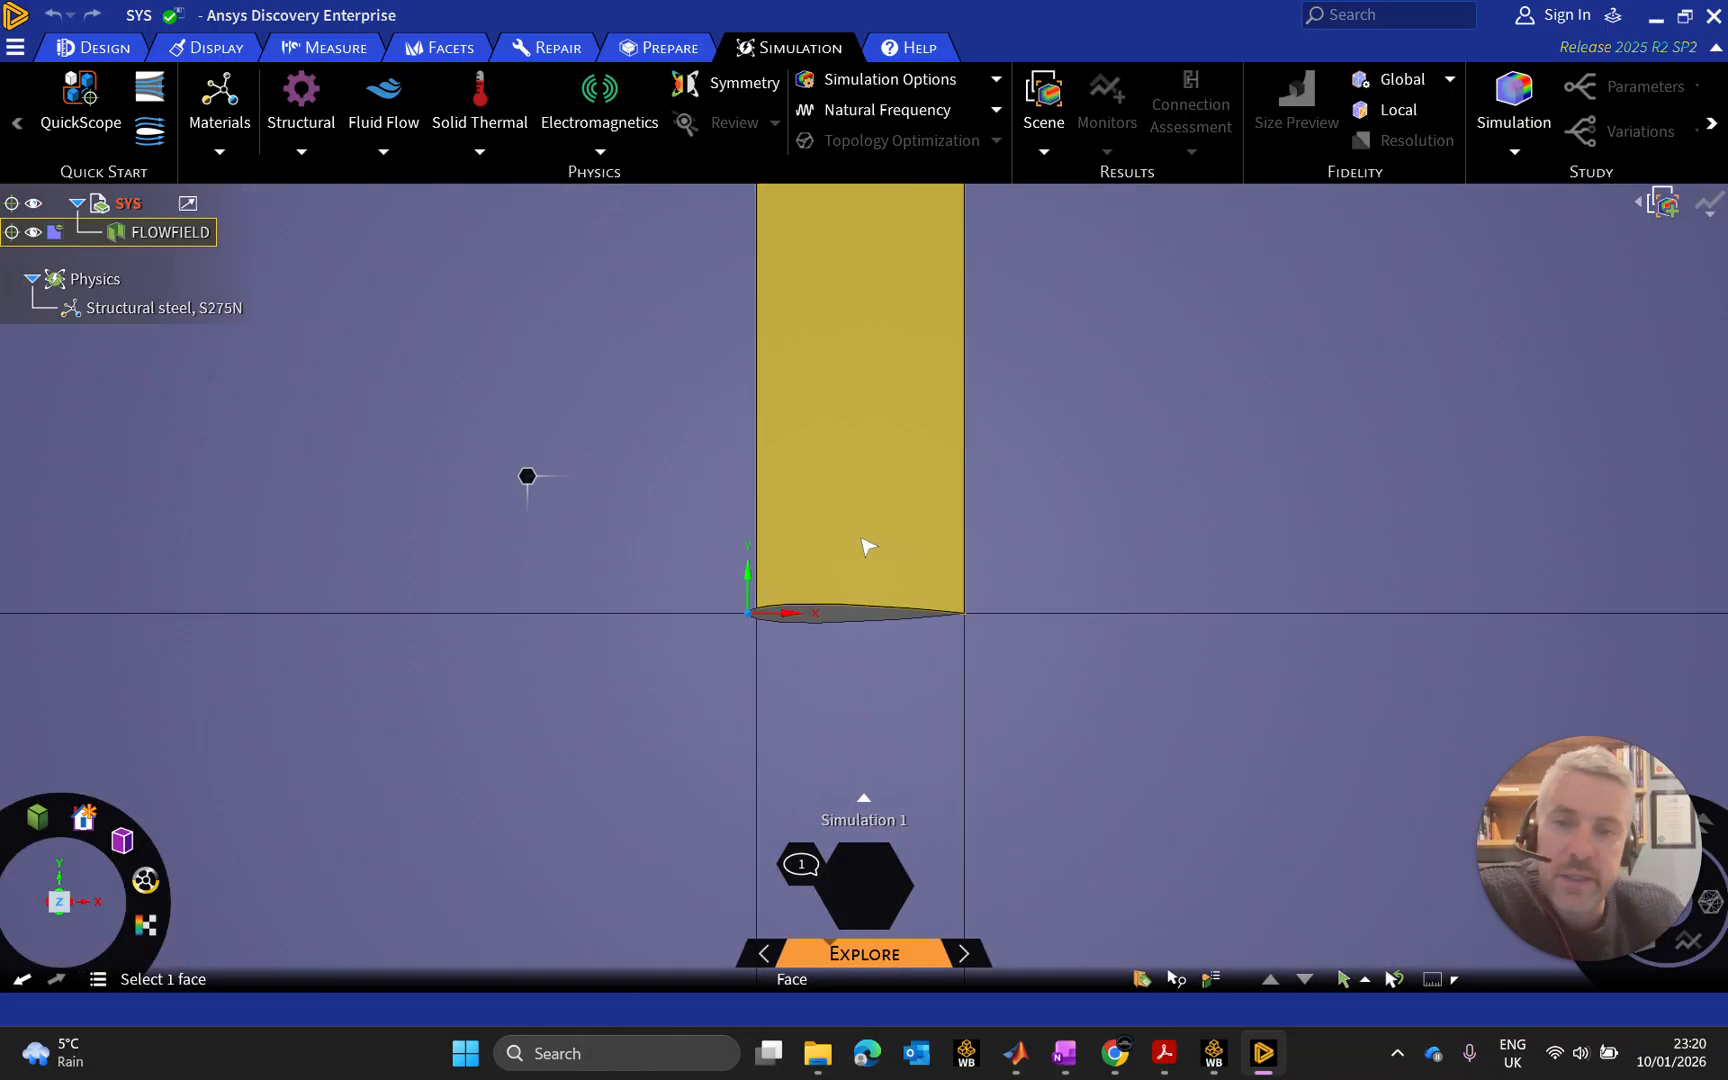
{"action": "scroll", "coordinate": [848, 624], "scroll_direction": "up", "scroll_amount": 5}
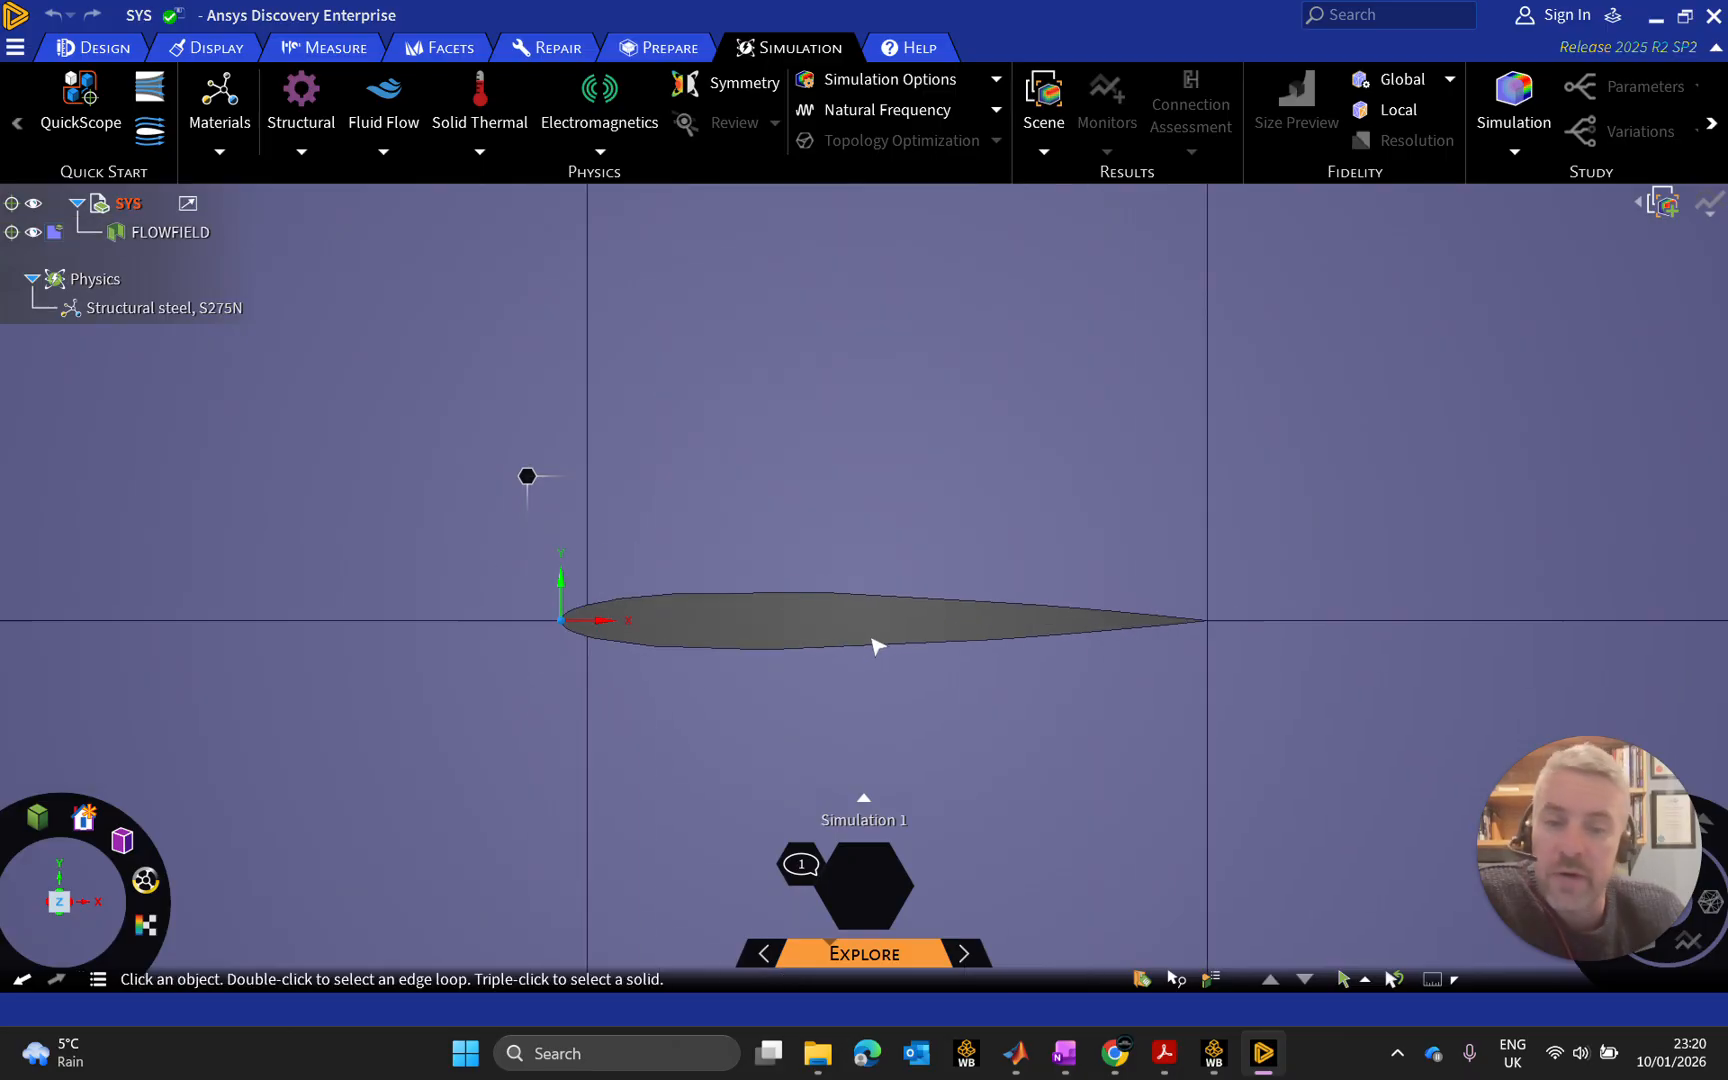
{"action": "scroll", "coordinate": [875, 644], "scroll_direction": "down", "scroll_amount": 9}
{"action": "scroll", "coordinate": [875, 646], "scroll_direction": "down", "scroll_amount": 5}
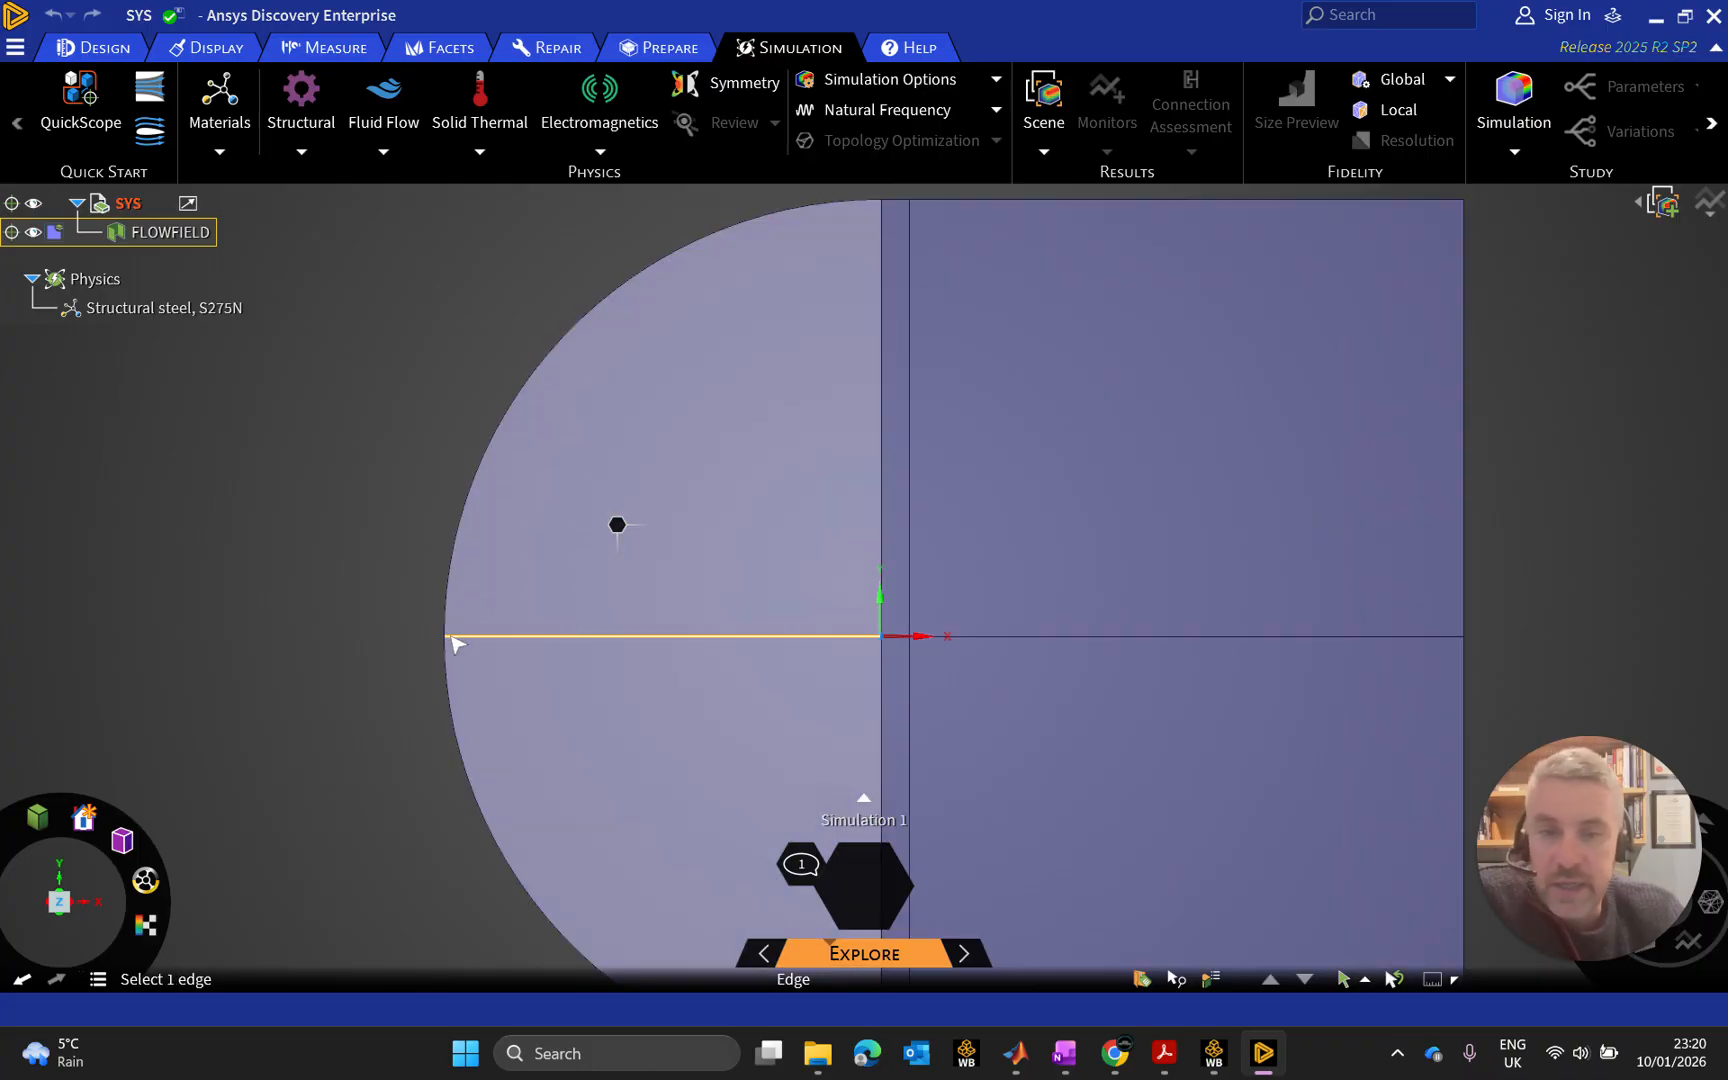
{"action": "scroll", "coordinate": [860, 640], "scroll_direction": "up", "scroll_amount": 3}
{"action": "scroll", "coordinate": [900, 627], "scroll_direction": "up", "scroll_amount": 2}
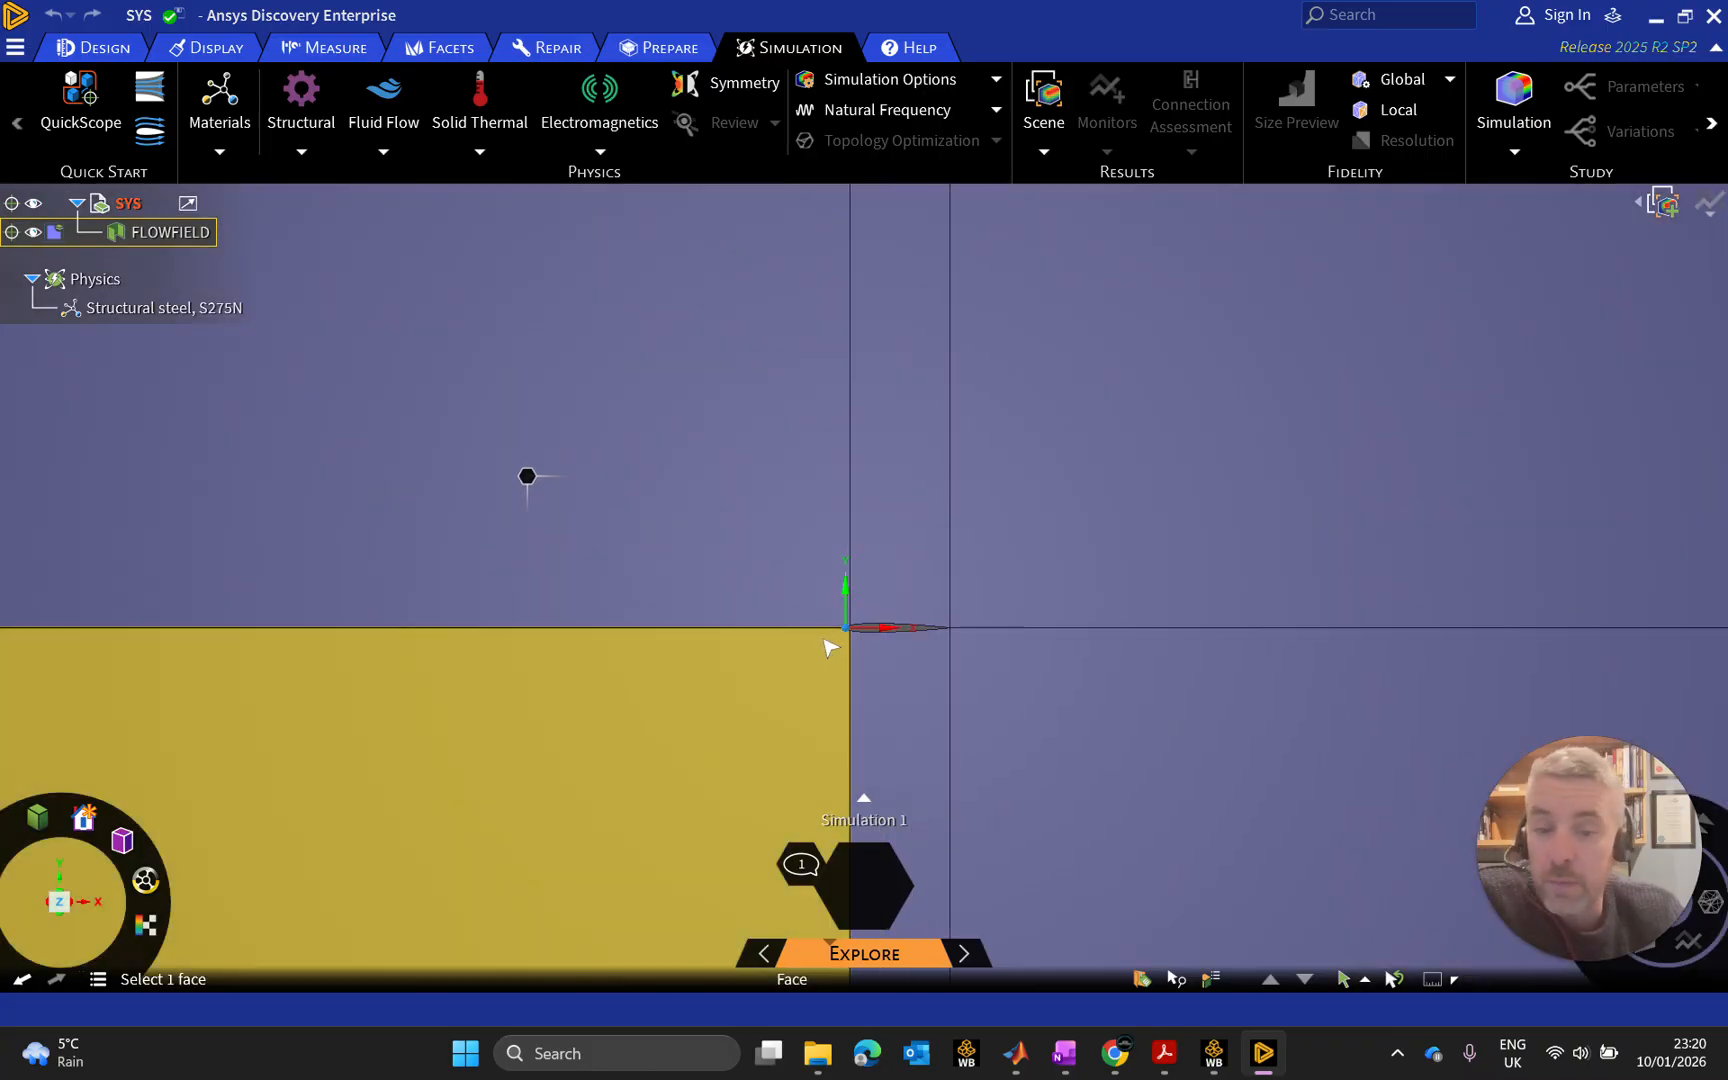
{"action": "scroll", "coordinate": [870, 632], "scroll_direction": "down", "scroll_amount": 4}
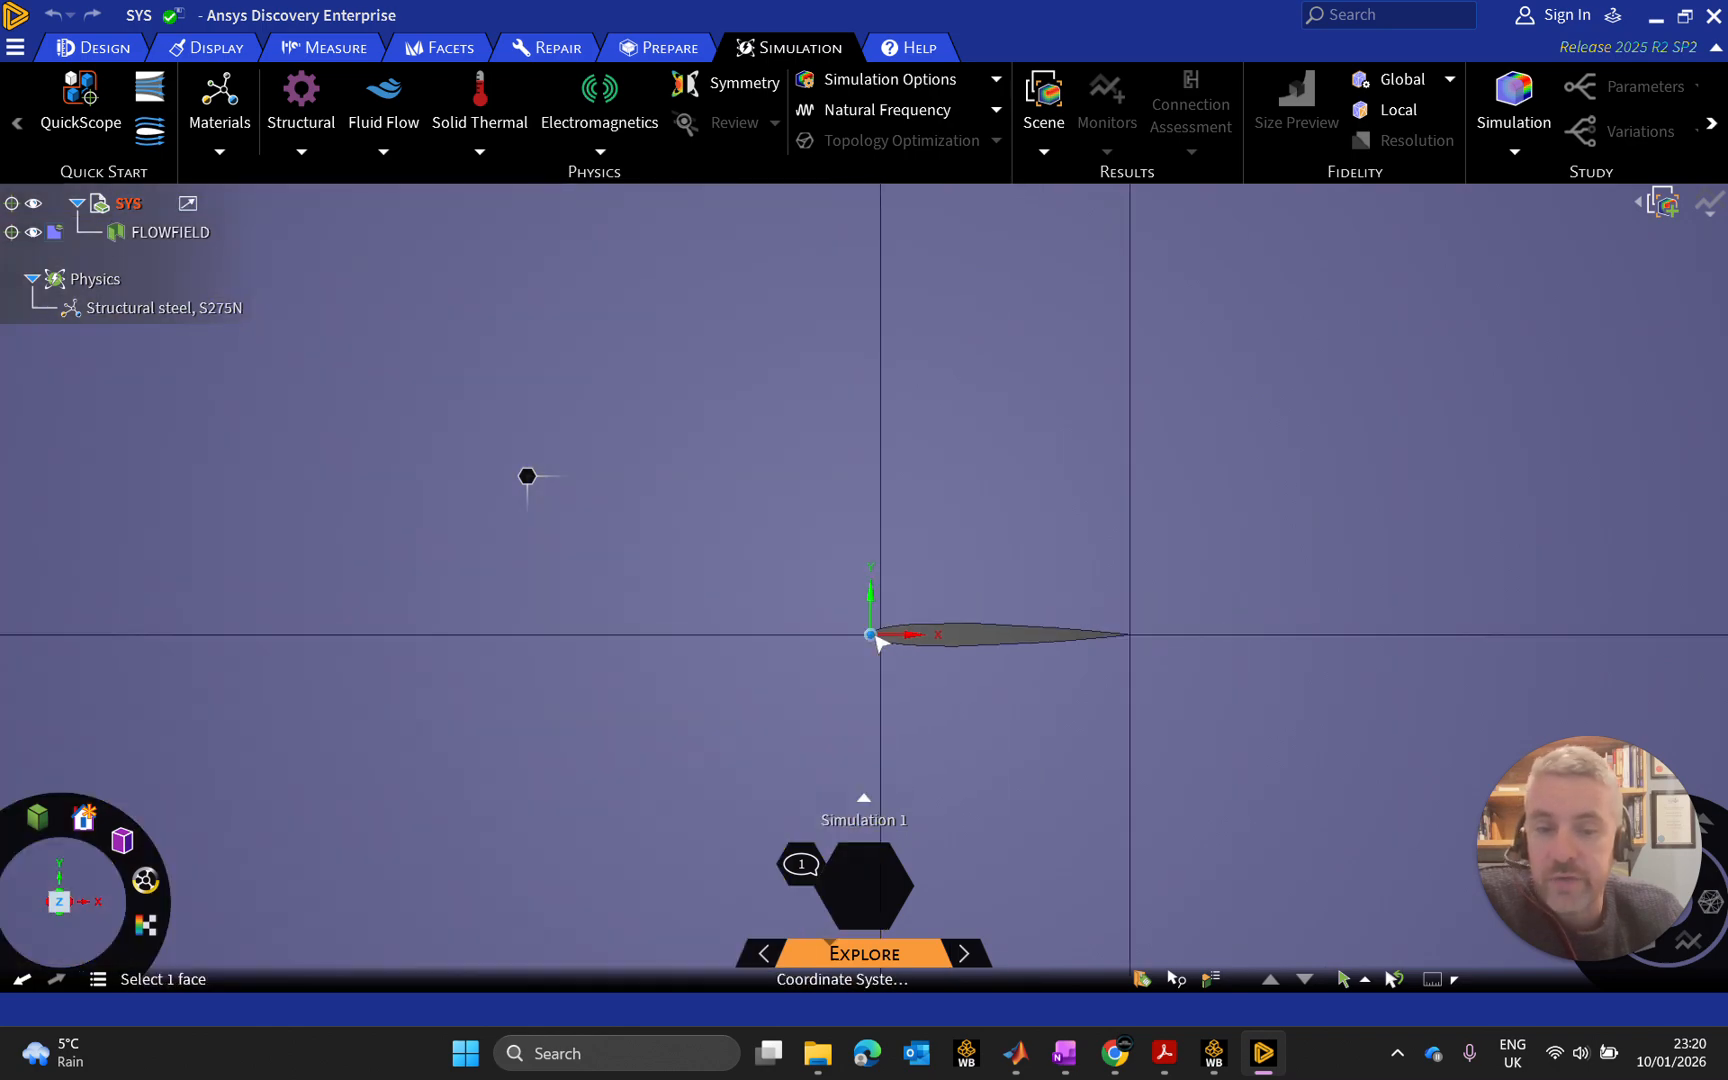
{"action": "scroll", "coordinate": [945, 390], "scroll_direction": "down", "scroll_amount": 3}
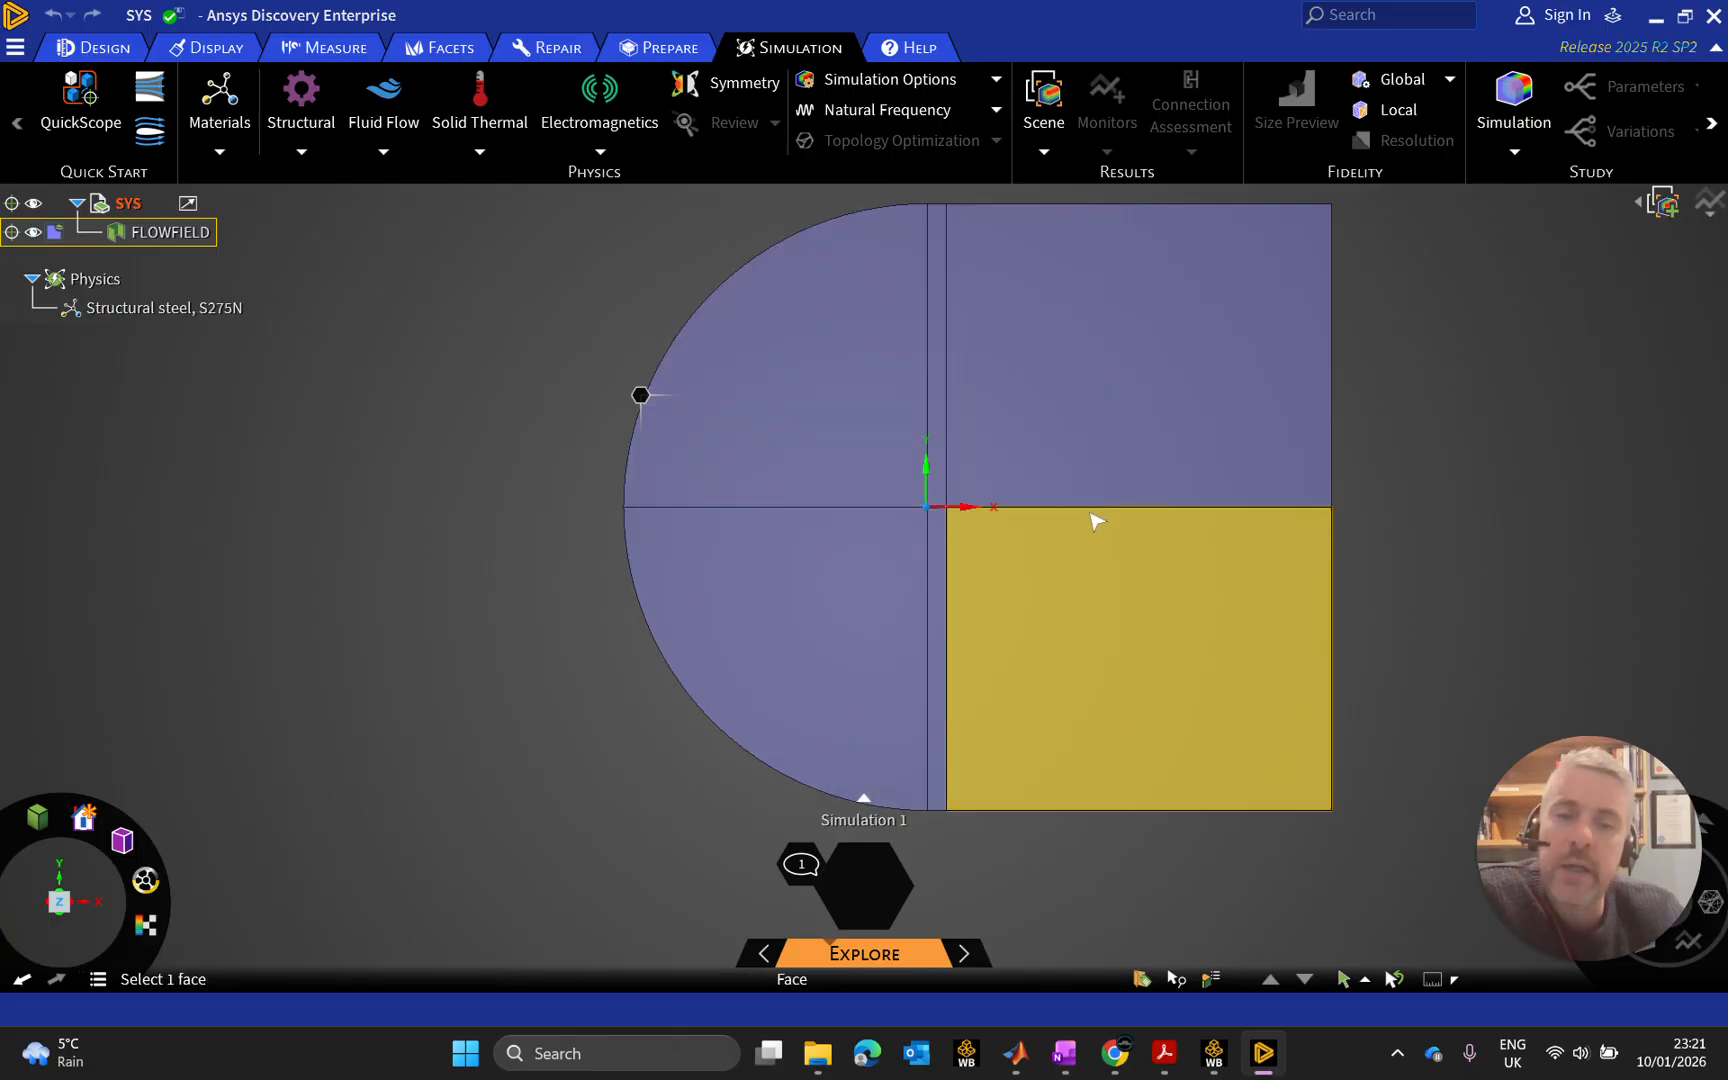
{"action": "scroll", "coordinate": [1070, 506], "scroll_direction": "up", "scroll_amount": 2}
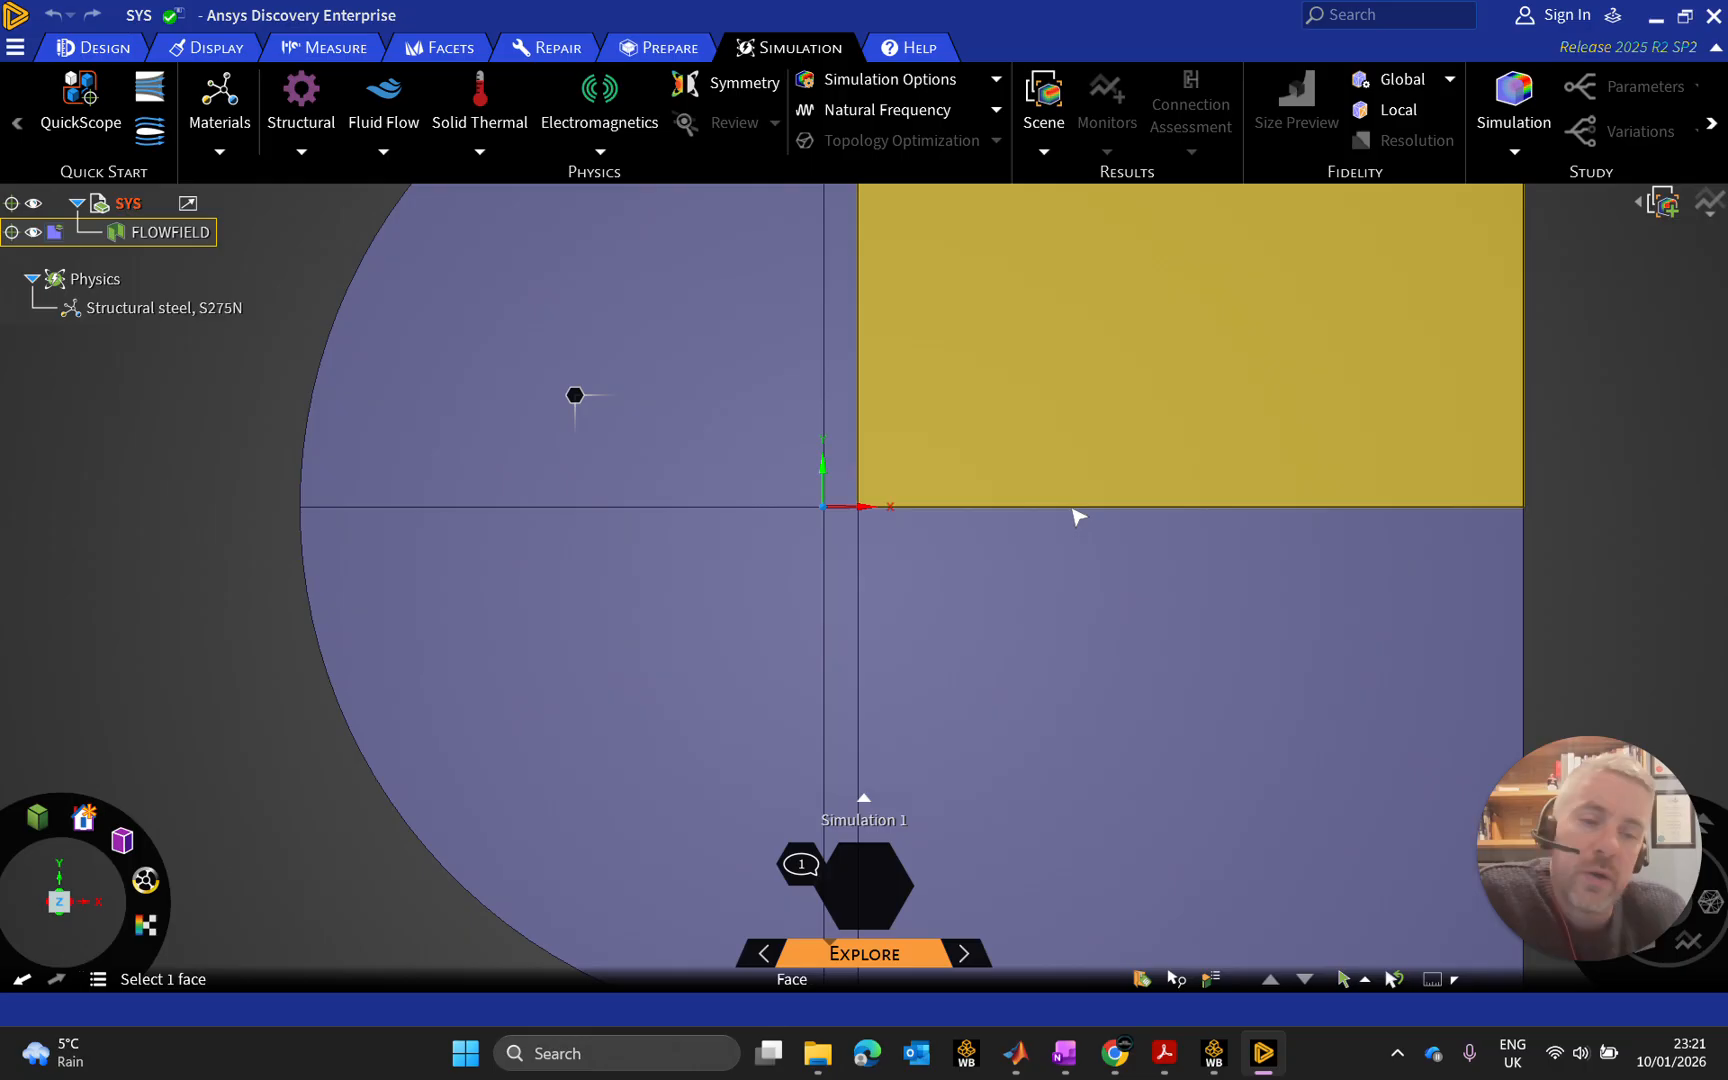
{"action": "scroll", "coordinate": [860, 508], "scroll_direction": "up", "scroll_amount": 4}
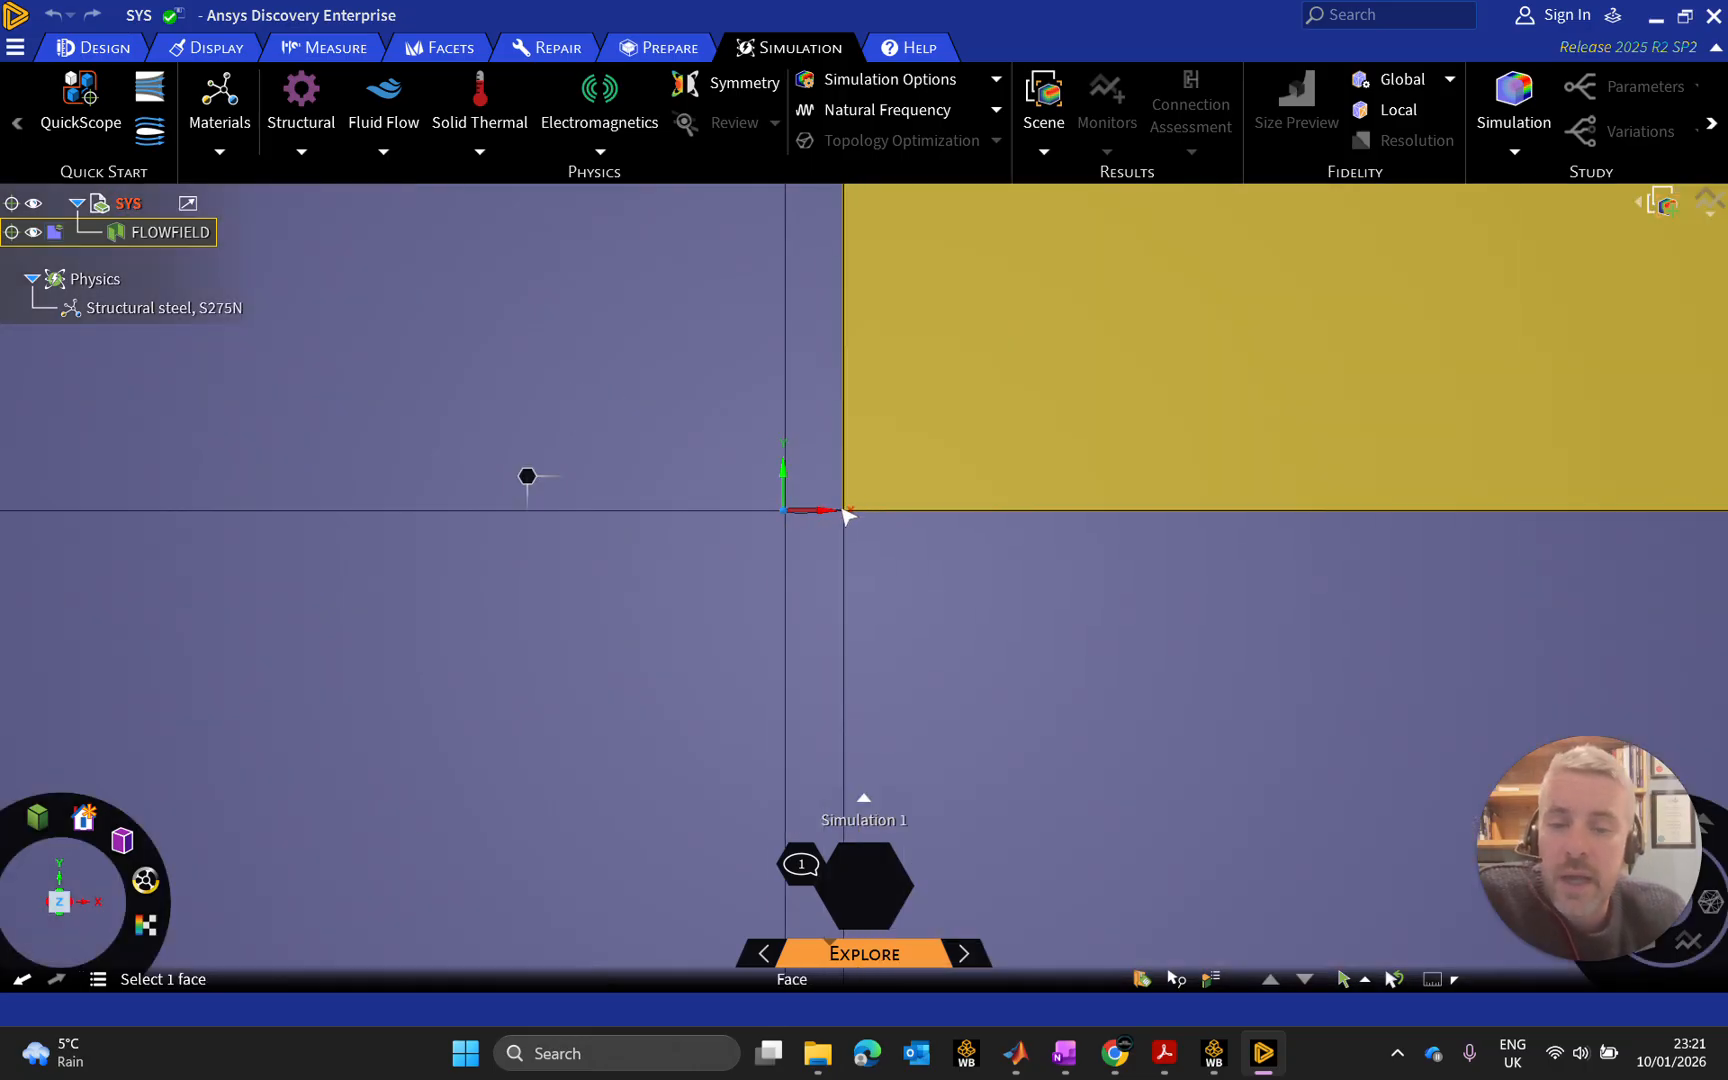
{"action": "scroll", "coordinate": [860, 512], "scroll_direction": "down", "scroll_amount": 5}
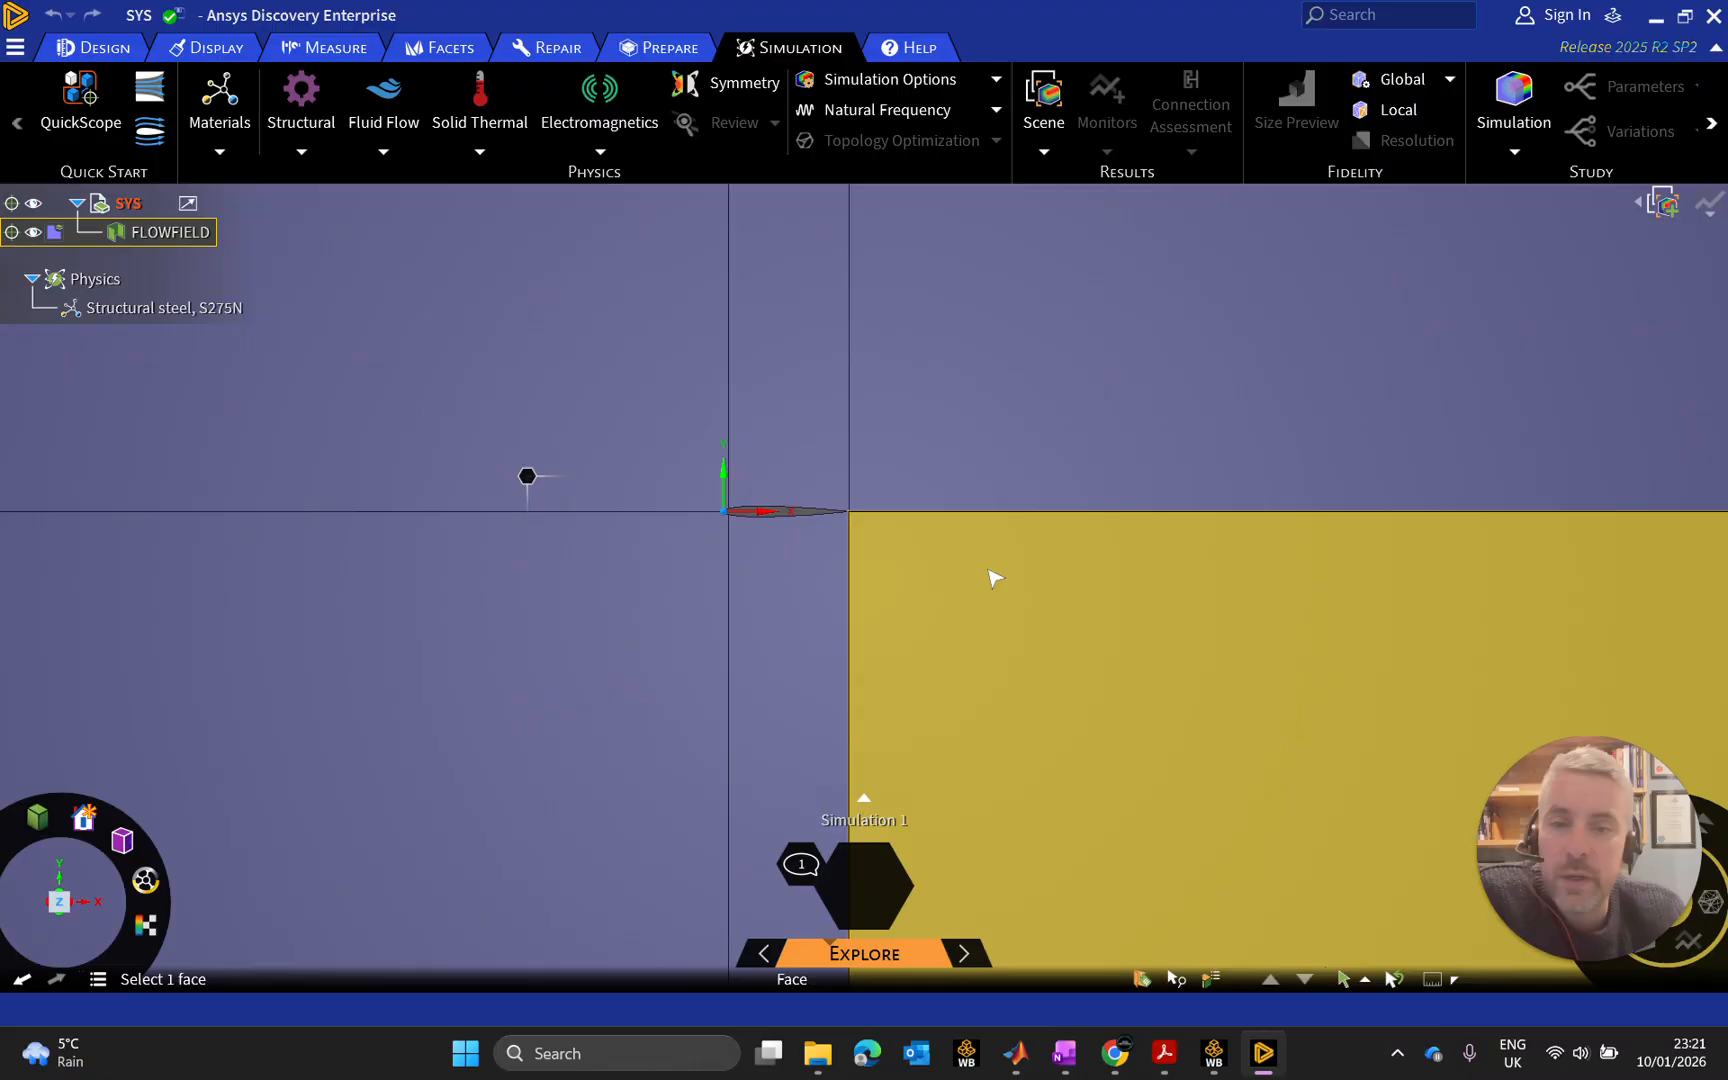
{"action": "scroll", "coordinate": [1010, 566], "scroll_direction": "down", "scroll_amount": 3}
{"action": "scroll", "coordinate": [1370, 592], "scroll_direction": "up", "scroll_amount": 1}
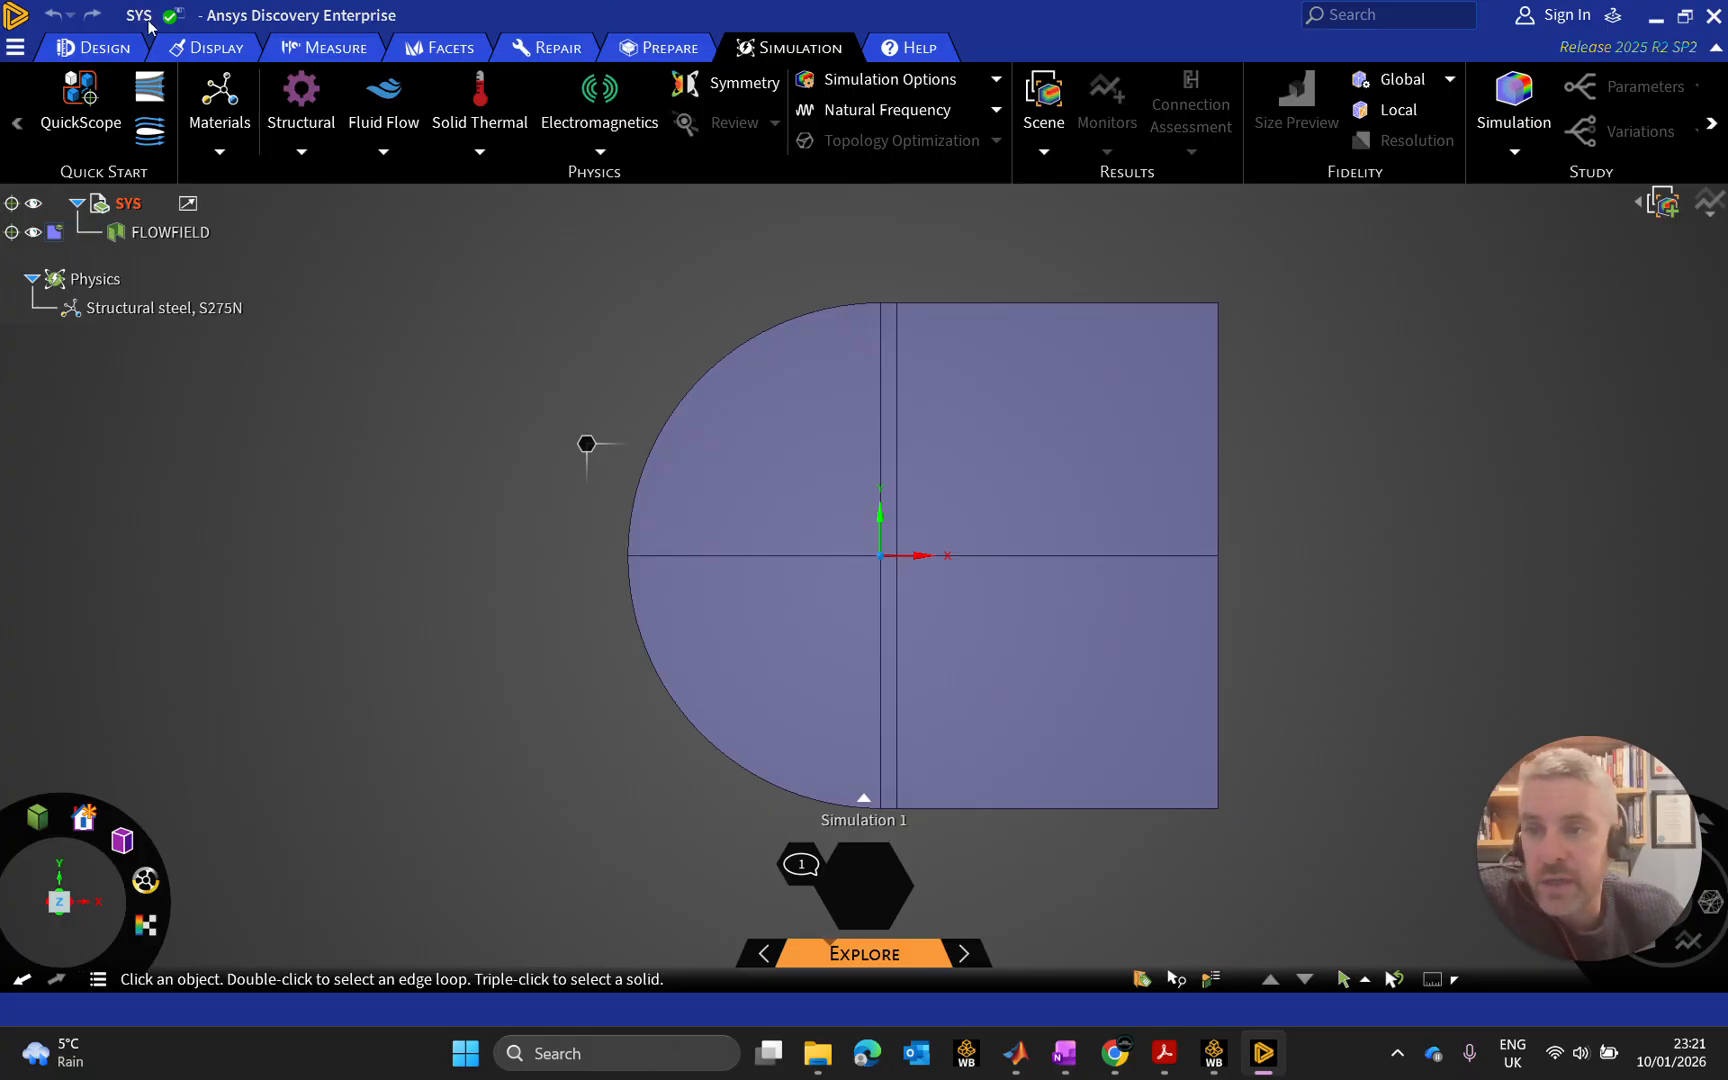
Close the geometry editor to return to Workbench and review the Mesh cell's Physics and Analysis properties.
{"action": "left_click", "coordinate": [1716, 14]}
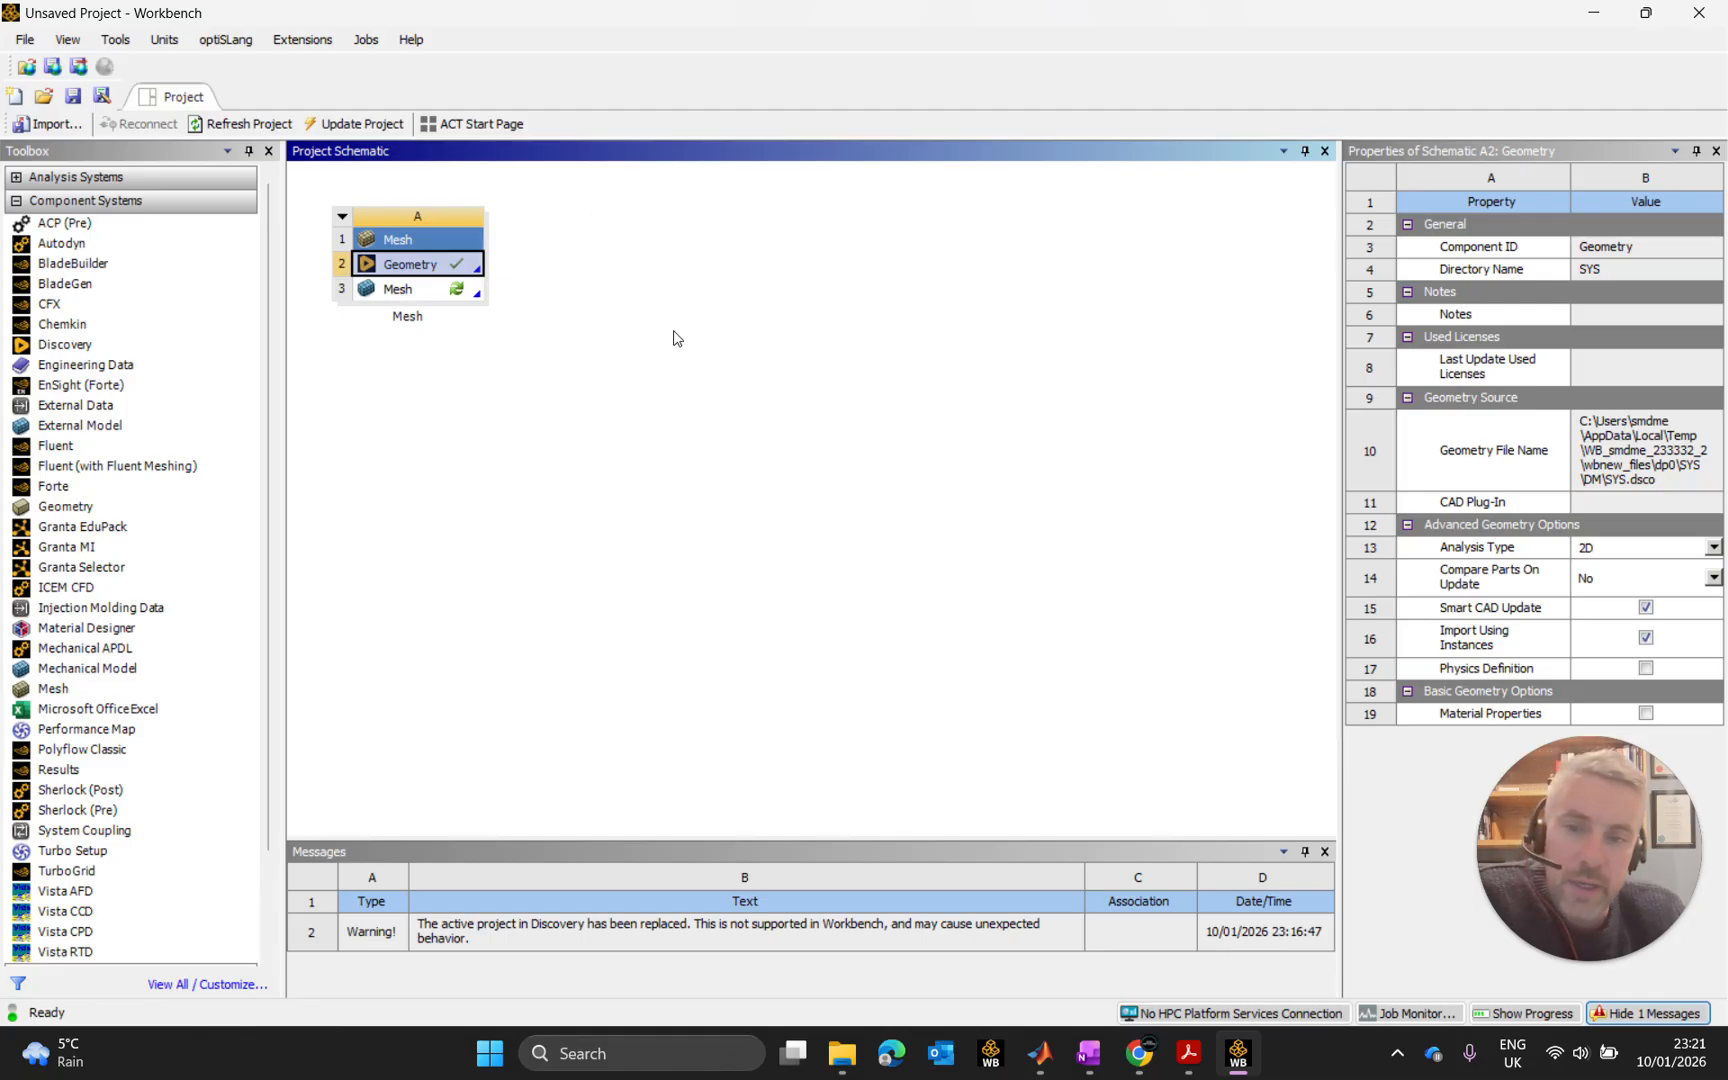
{"action": "left_click", "coordinate": [424, 295]}
{"action": "left_click", "coordinate": [1636, 420]}
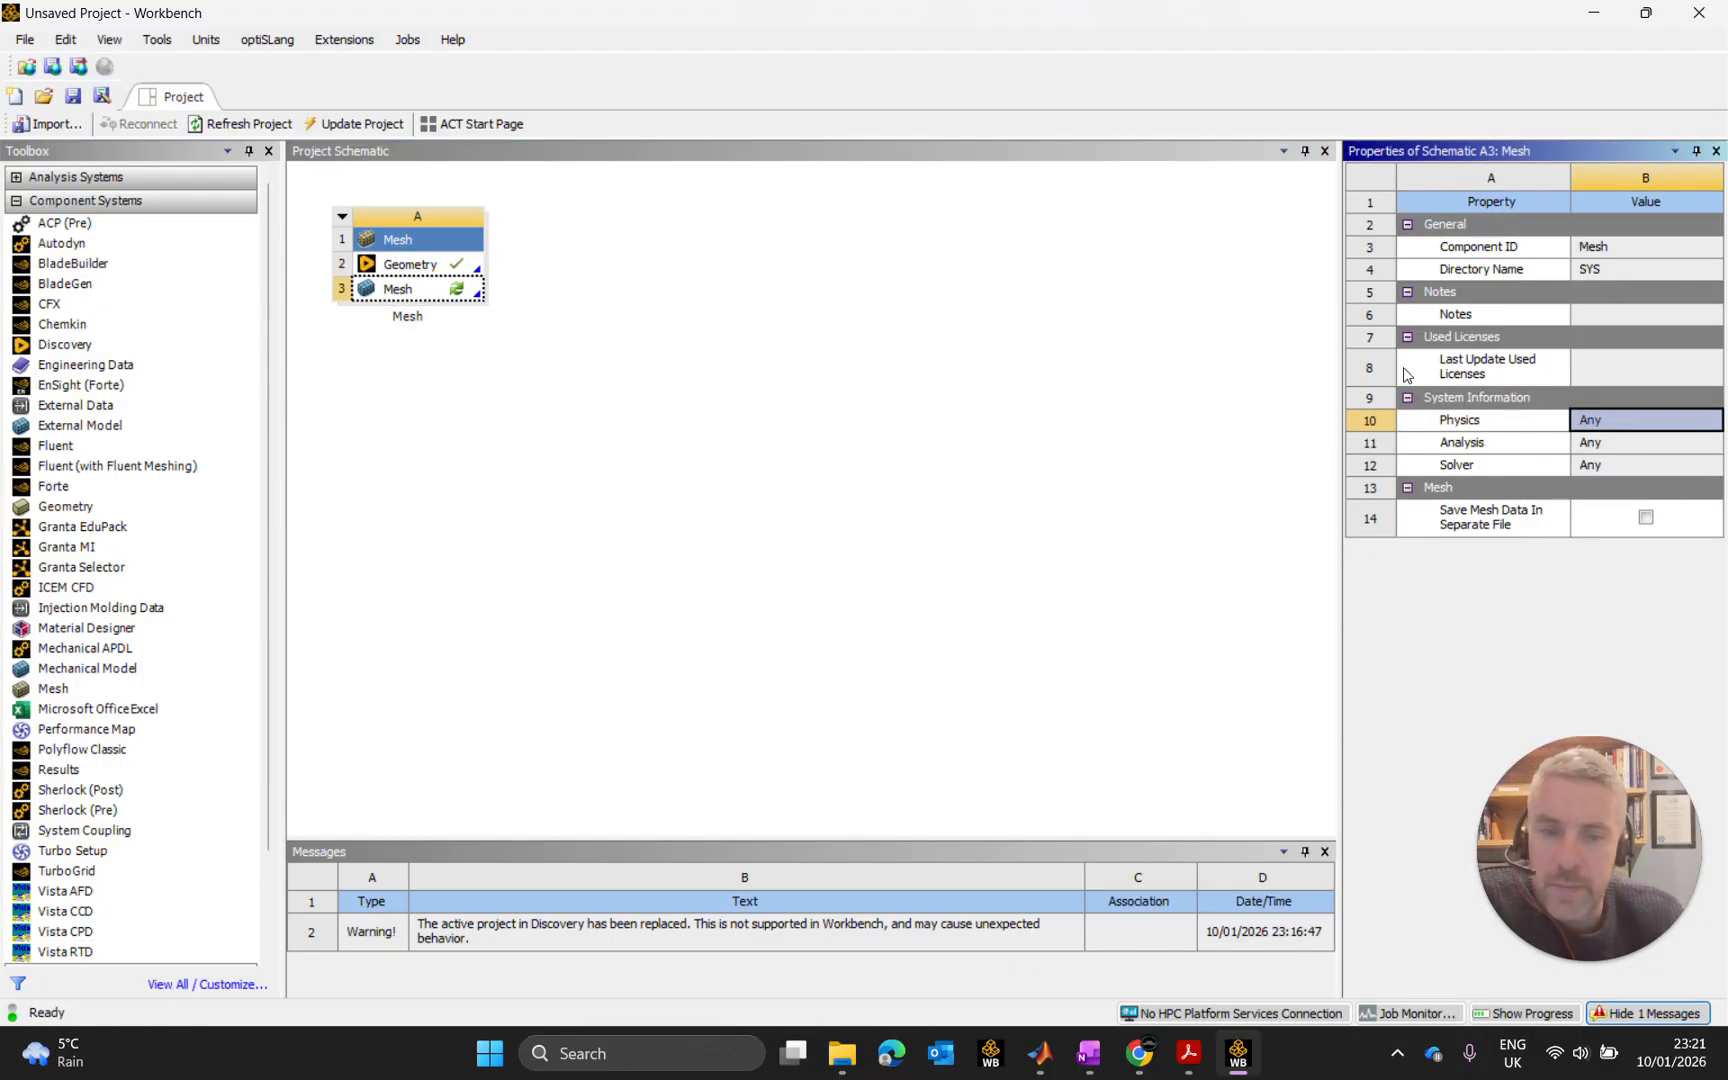
{"action": "left_click", "coordinate": [1628, 420]}
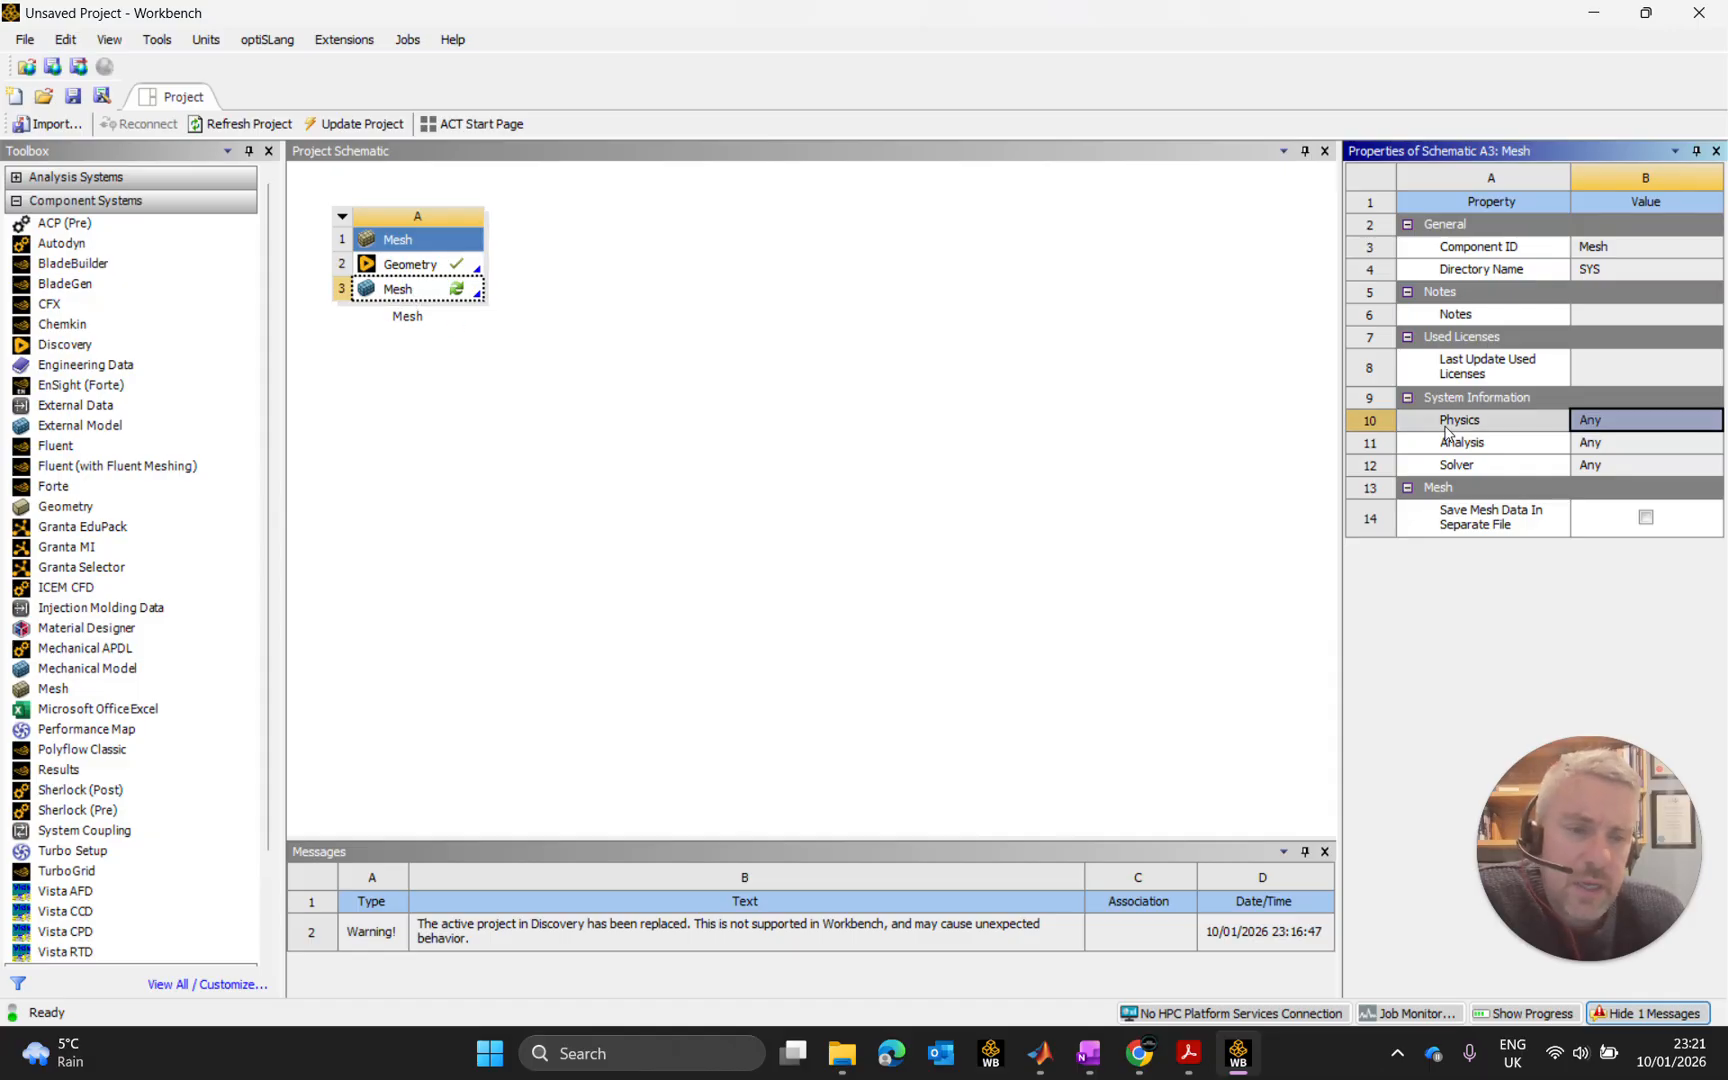
{"action": "left_click", "coordinate": [1612, 446]}
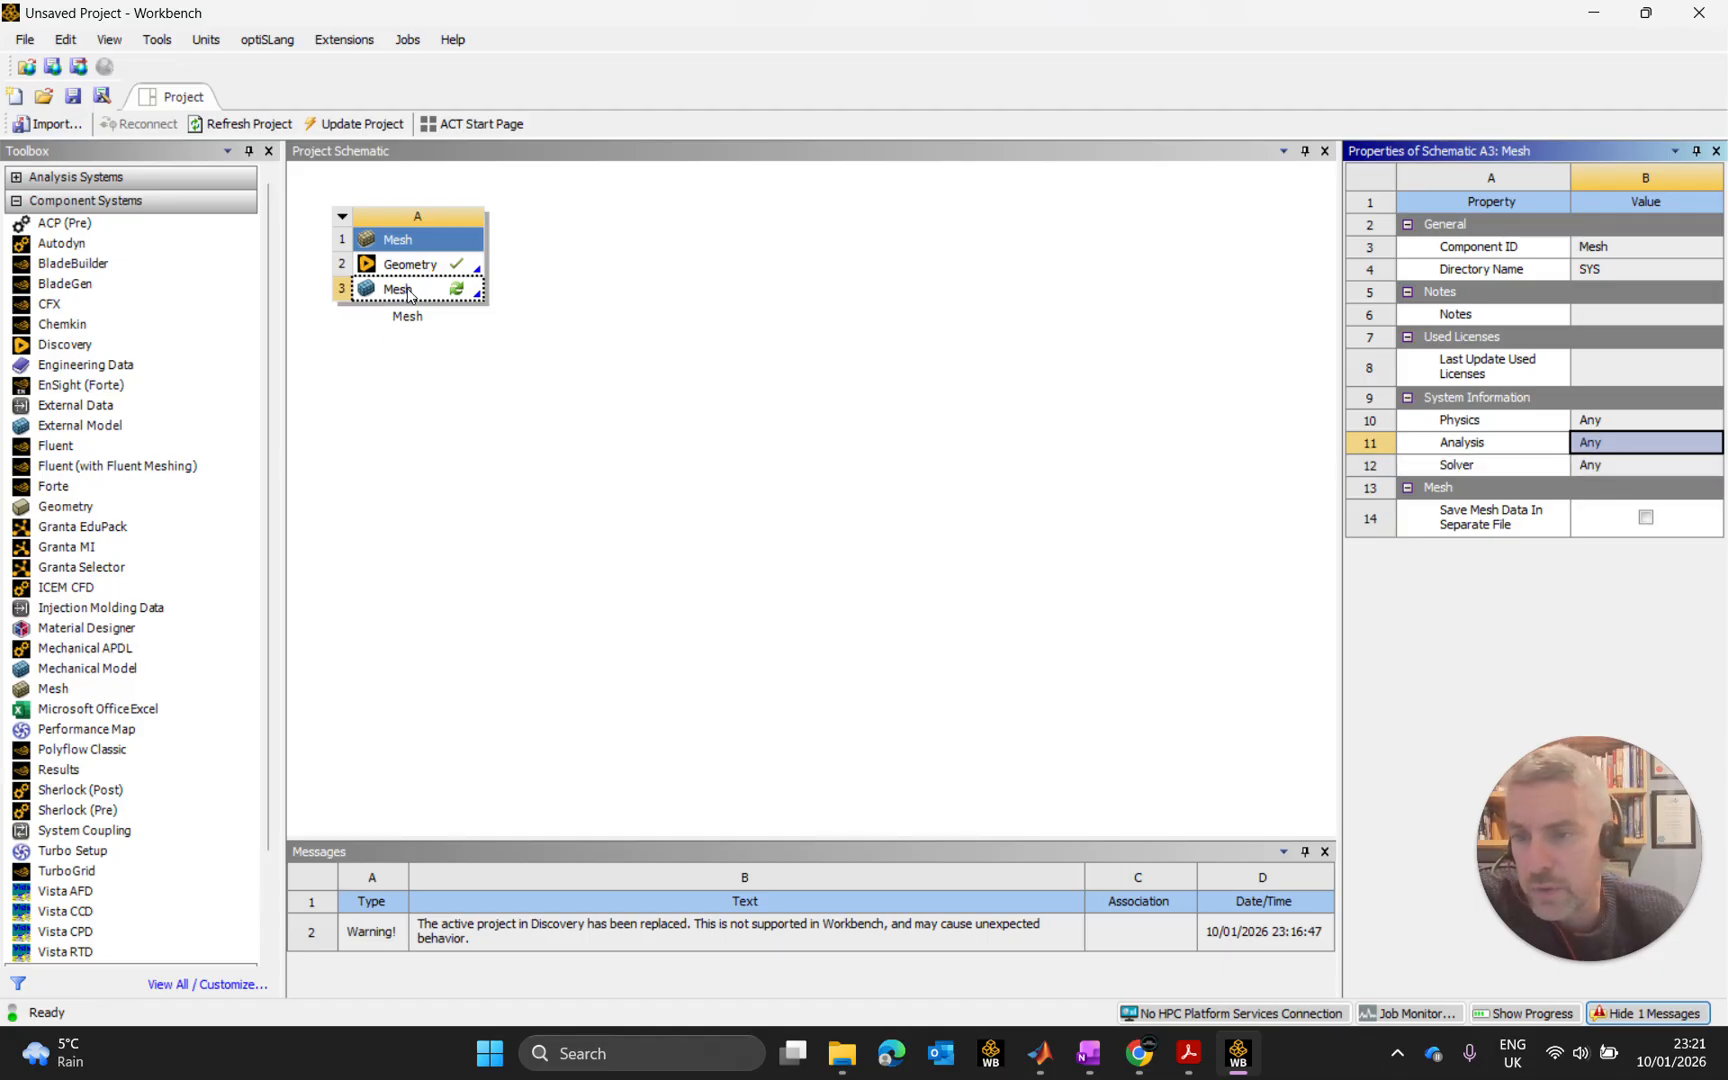
Open the Mesh cell in Ansys Meshing and inspect the airfoil within the imported flow domain.
{"action": "double_click", "coordinate": [409, 291]}
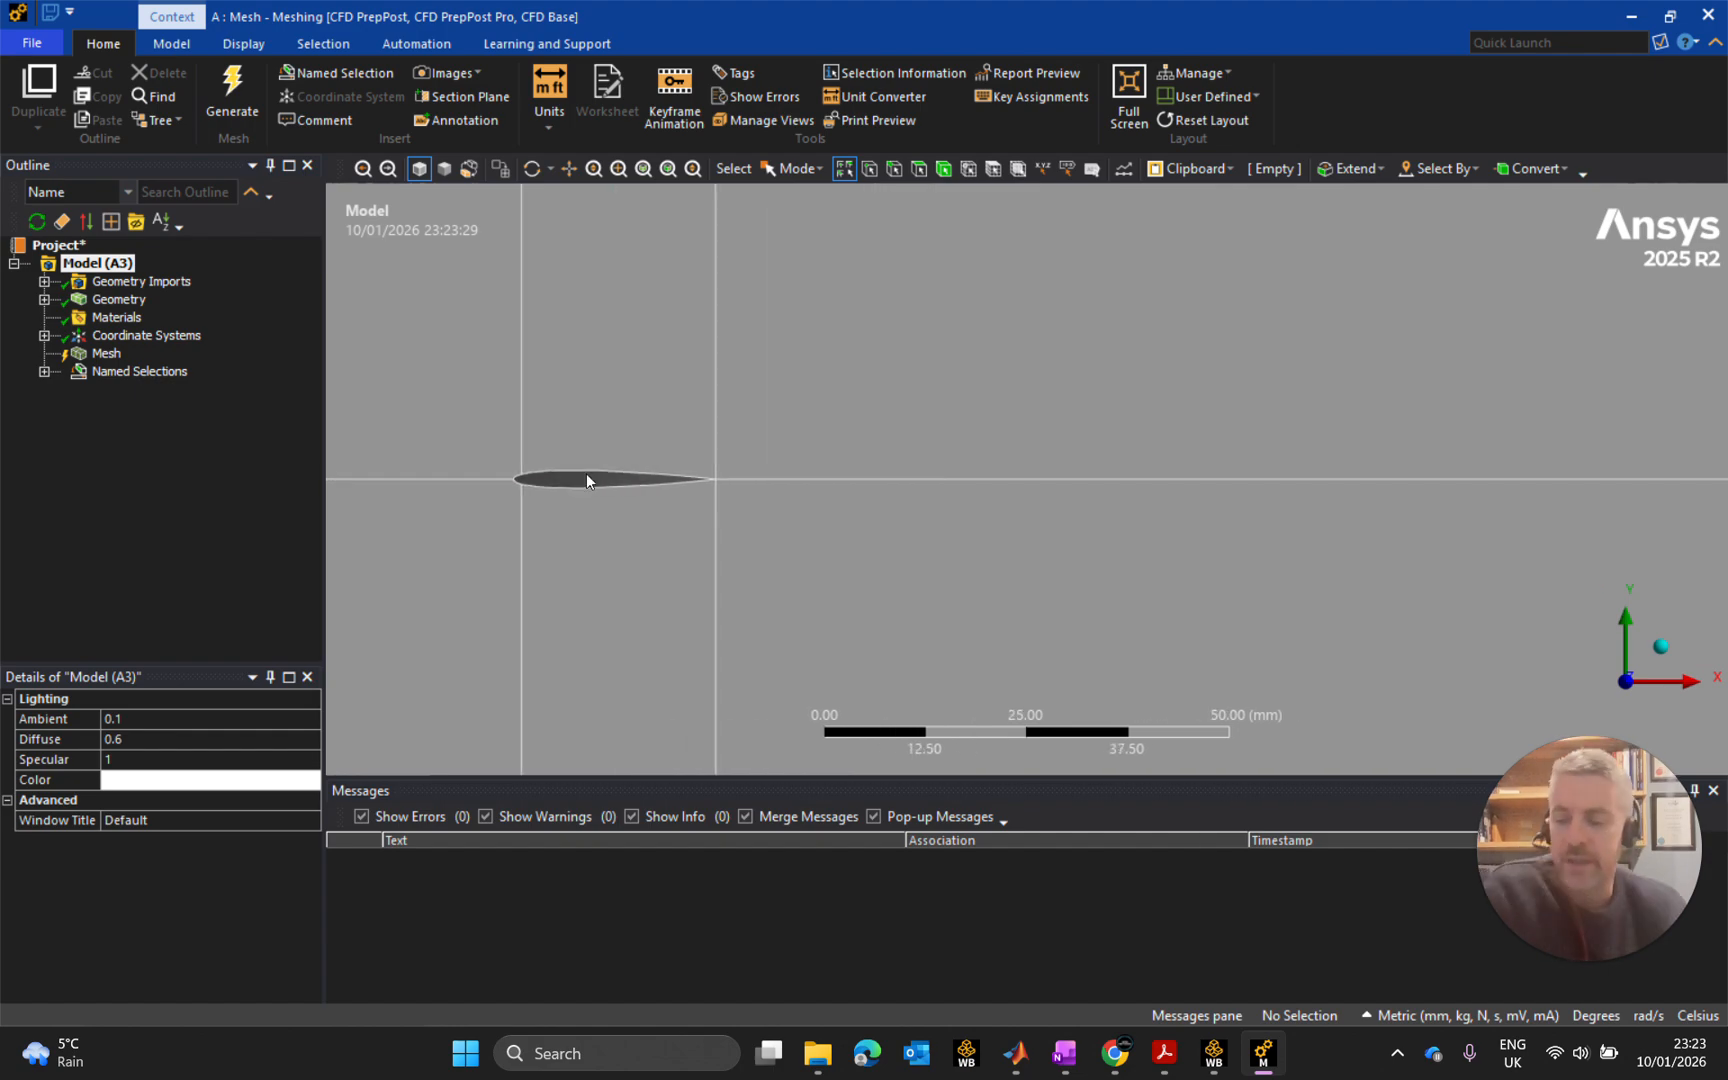
{"action": "middle_click_drag", "start_coordinate": [590, 479], "coordinate": [929, 505], "text": "ctrl"}
{"action": "scroll", "coordinate": [929, 505], "scroll_direction": "up", "scroll_amount": 8}
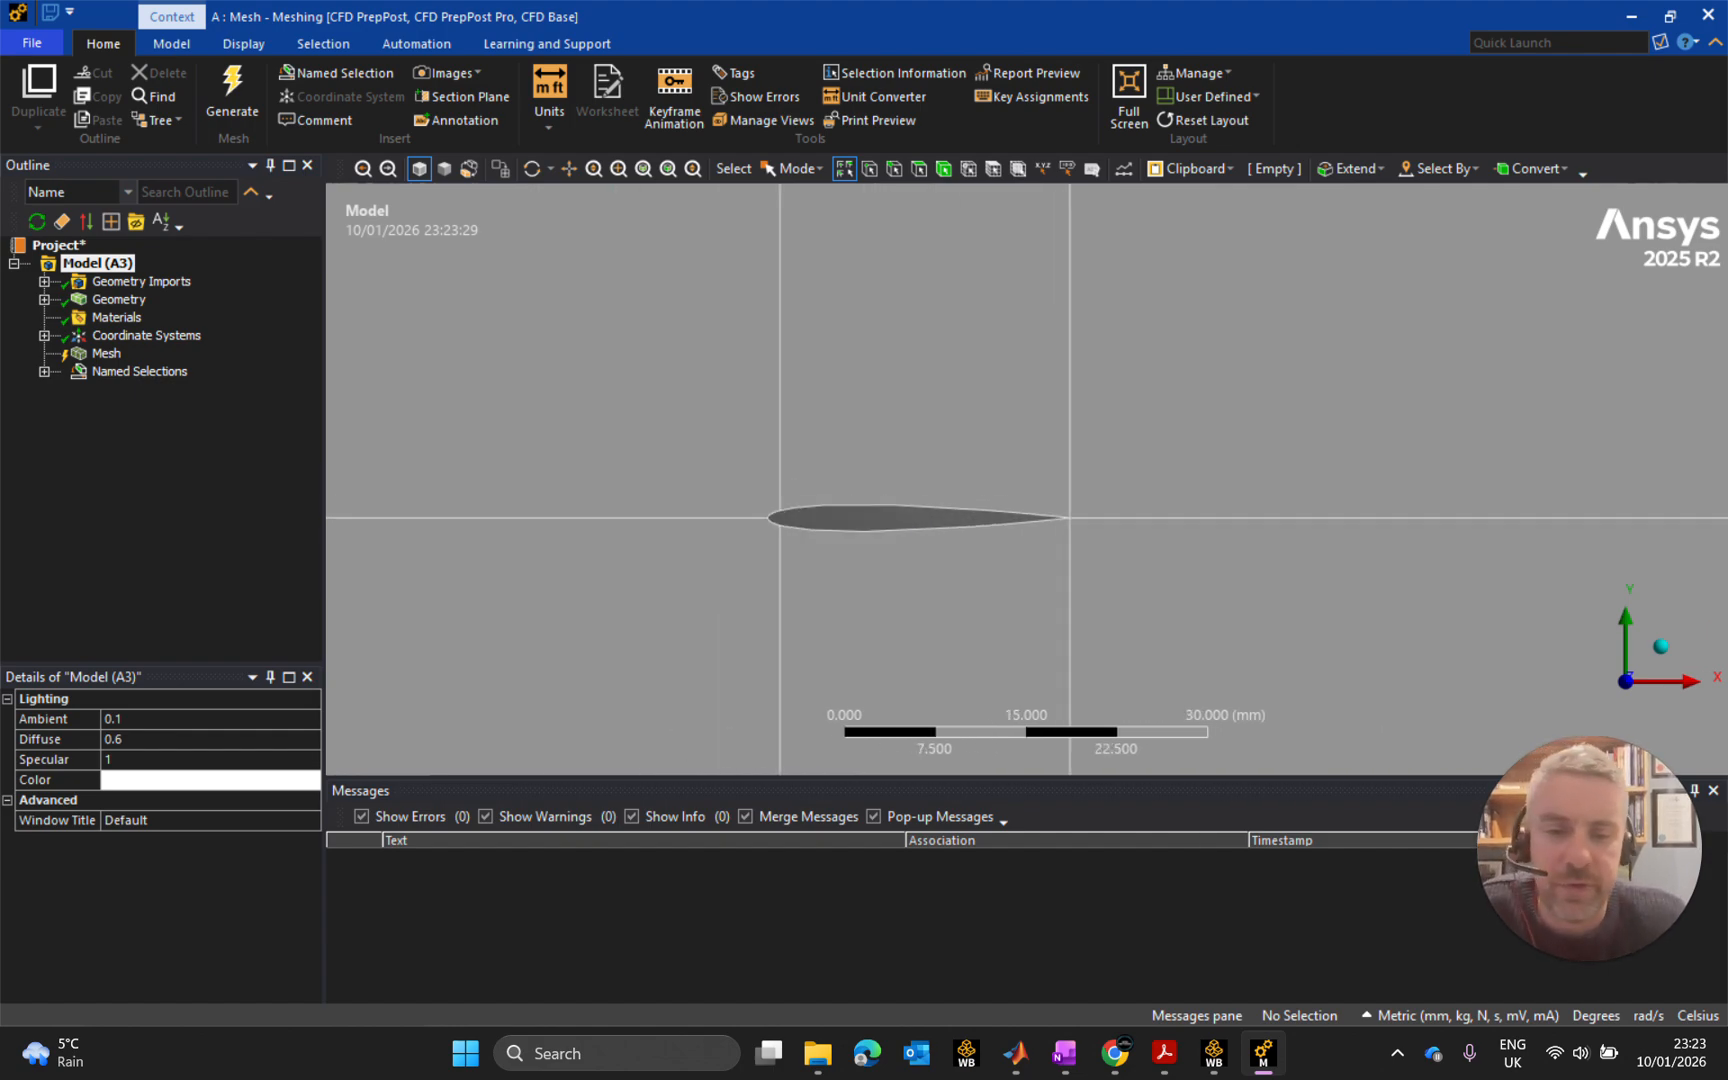
{"action": "scroll", "coordinate": [811, 539], "scroll_direction": "down", "scroll_amount": 10}
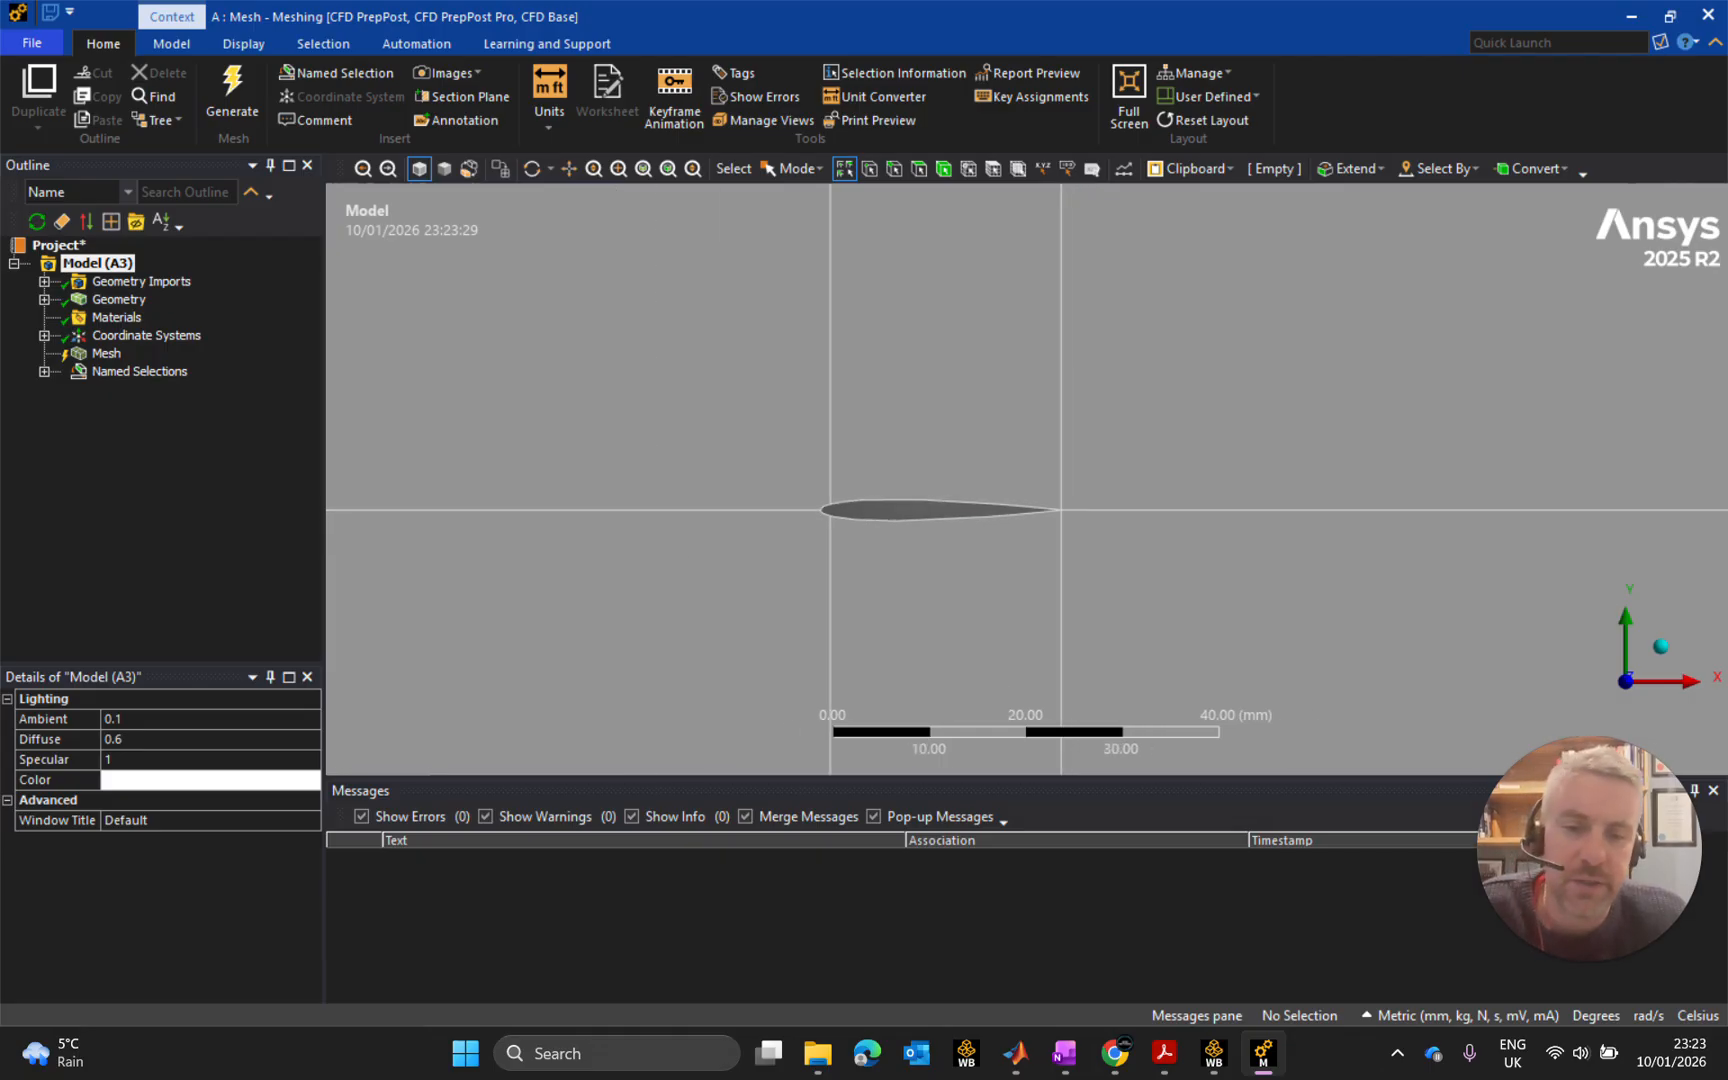
{"action": "scroll", "coordinate": [1027, 480], "scroll_direction": "down", "scroll_amount": 8}
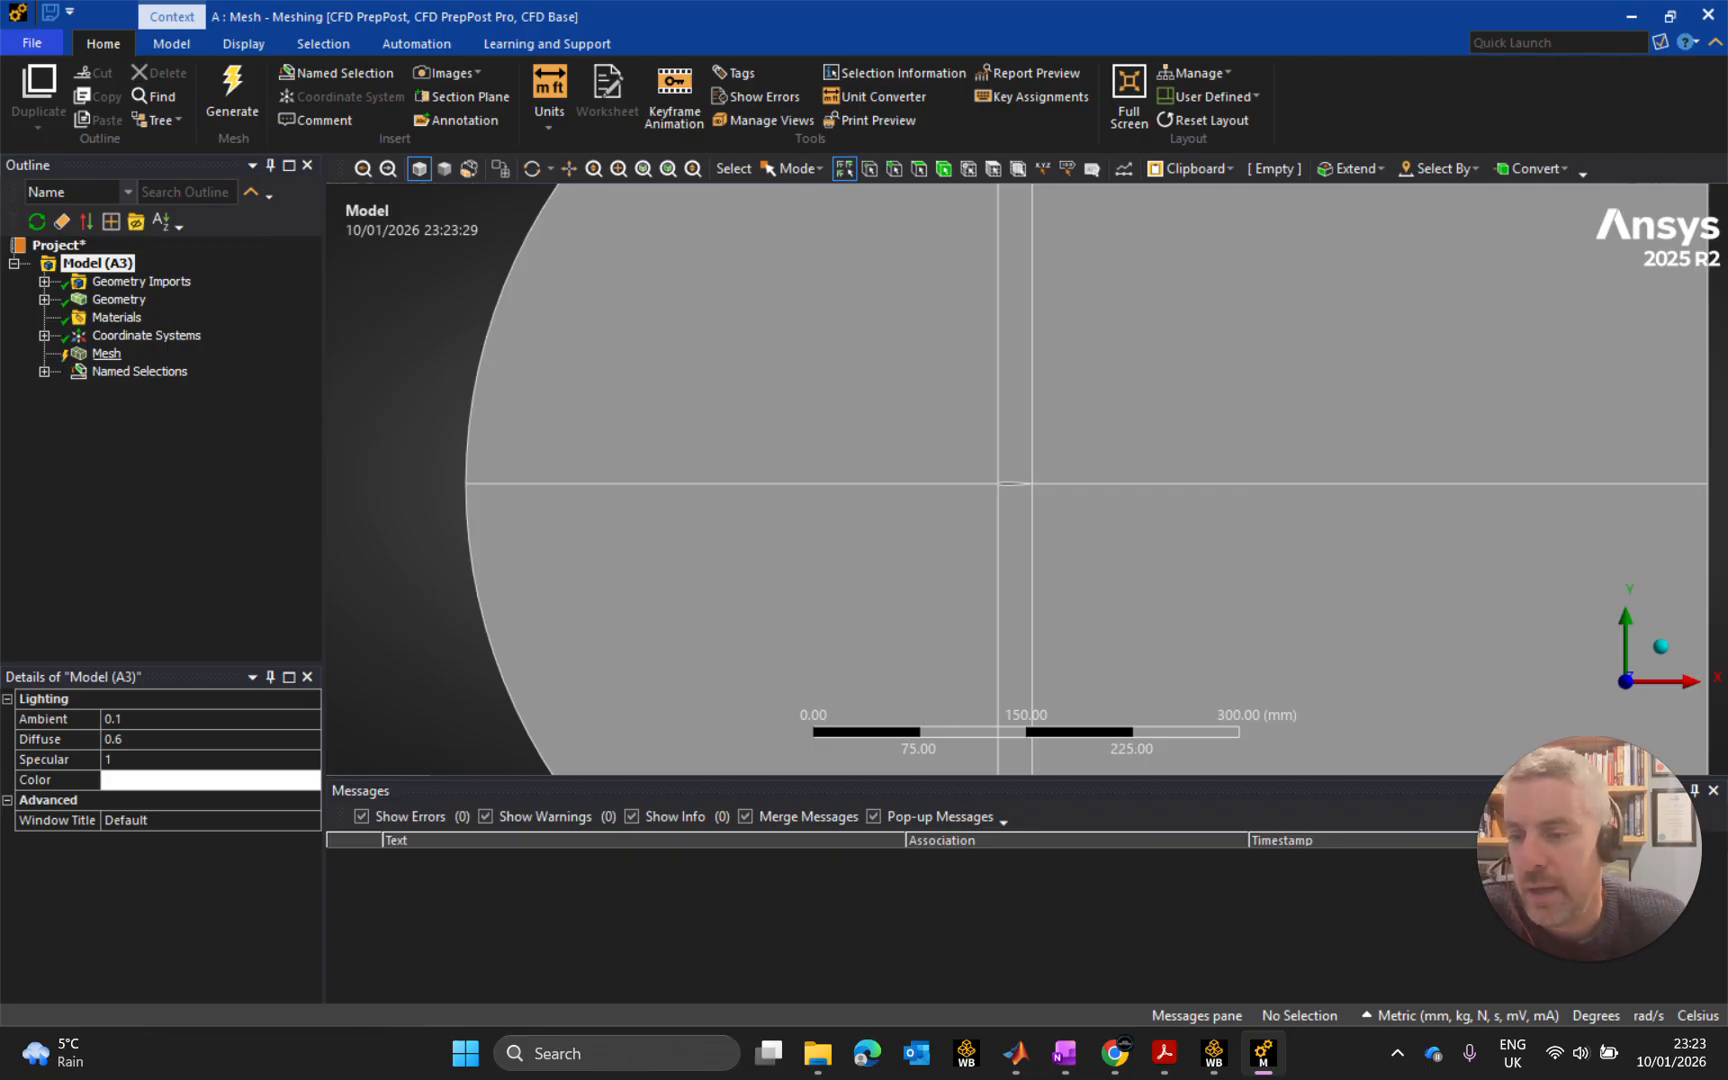
Generate the mesh with the default settings and inspect the elements around the airfoil.
{"action": "left_click", "coordinate": [110, 353]}
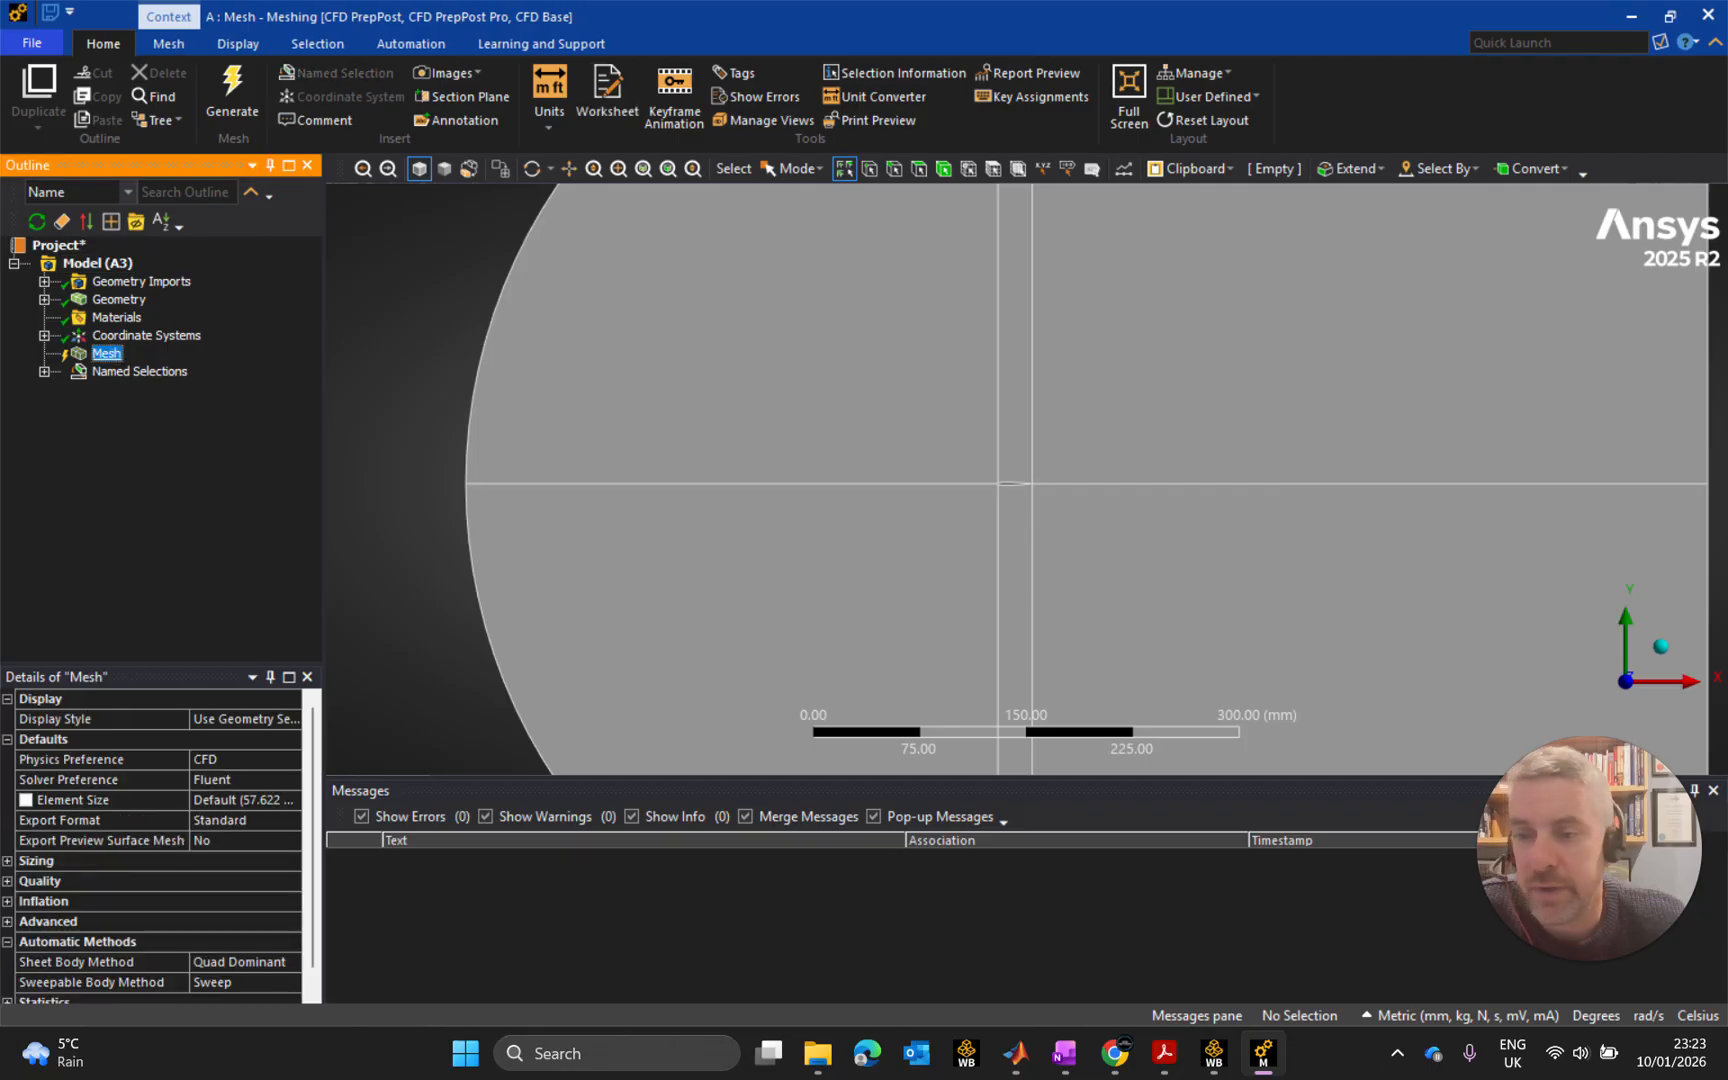
{"action": "left_click", "coordinate": [232, 95]}
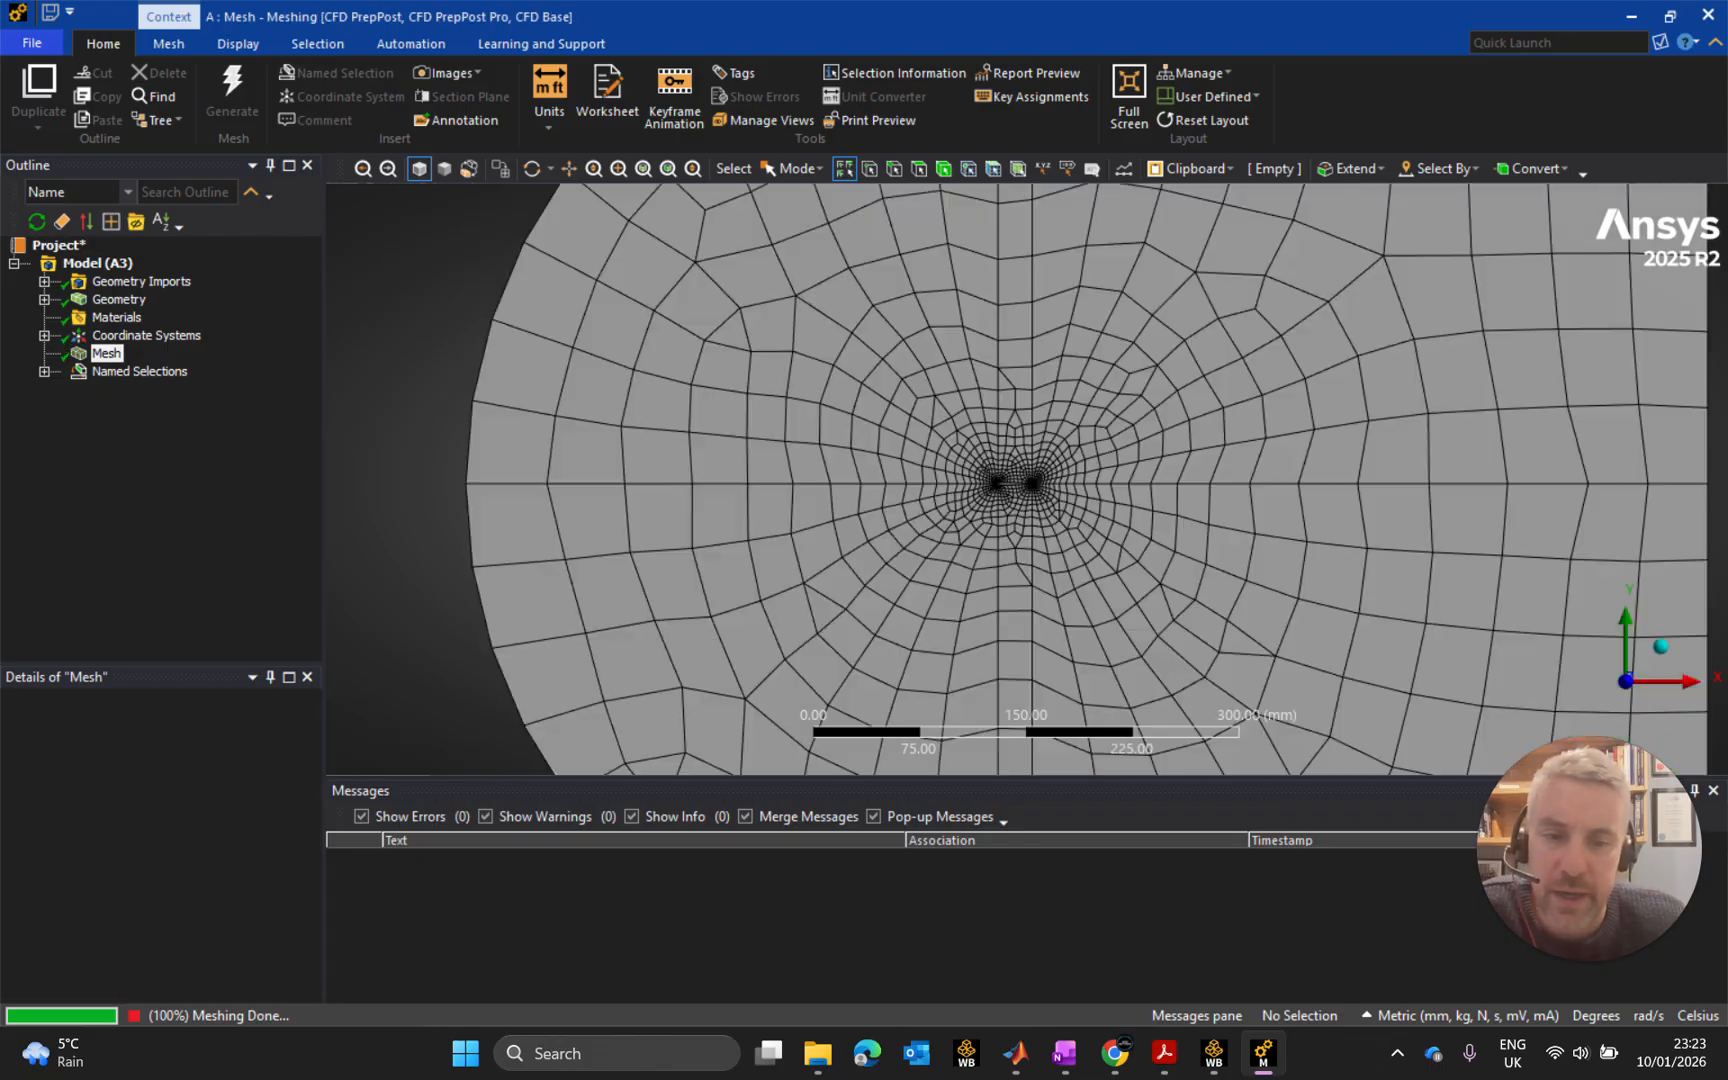
{"action": "scroll", "coordinate": [1028, 480], "scroll_direction": "down", "scroll_amount": 2}
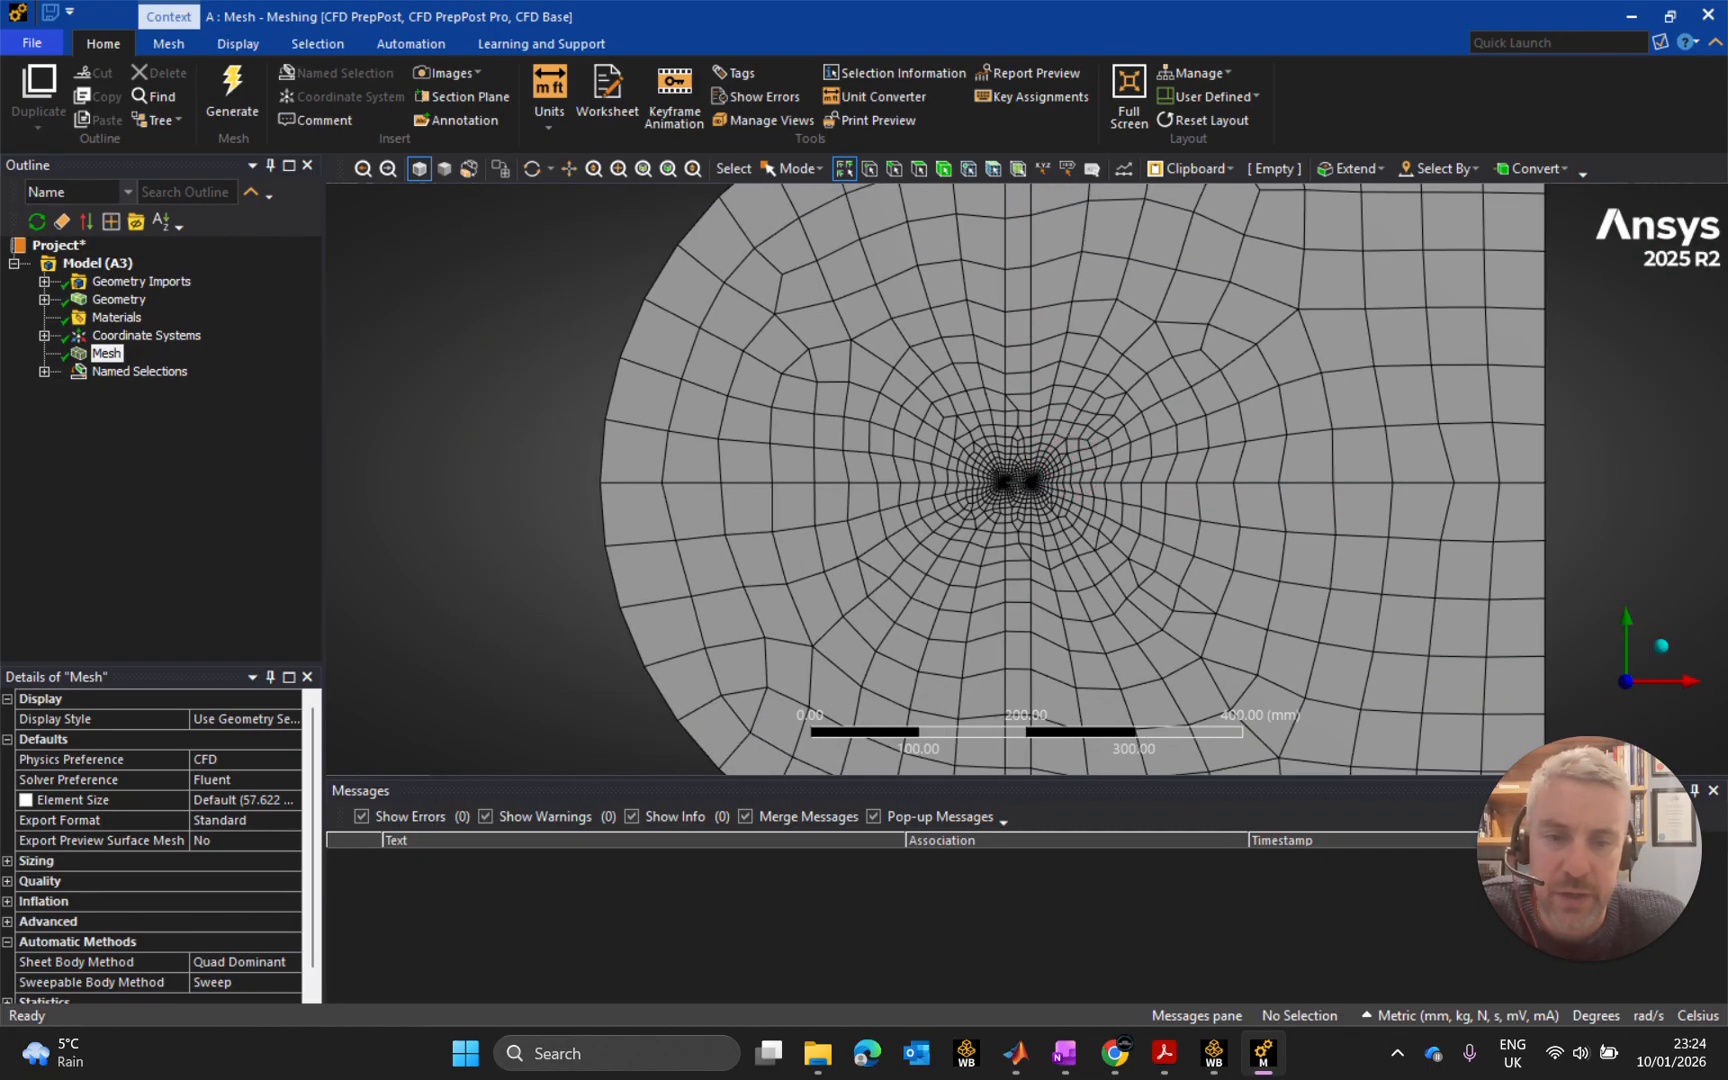
{"action": "scroll", "coordinate": [1028, 480], "scroll_direction": "up", "scroll_amount": 6}
{"action": "scroll", "coordinate": [1024, 478], "scroll_direction": "up", "scroll_amount": 4}
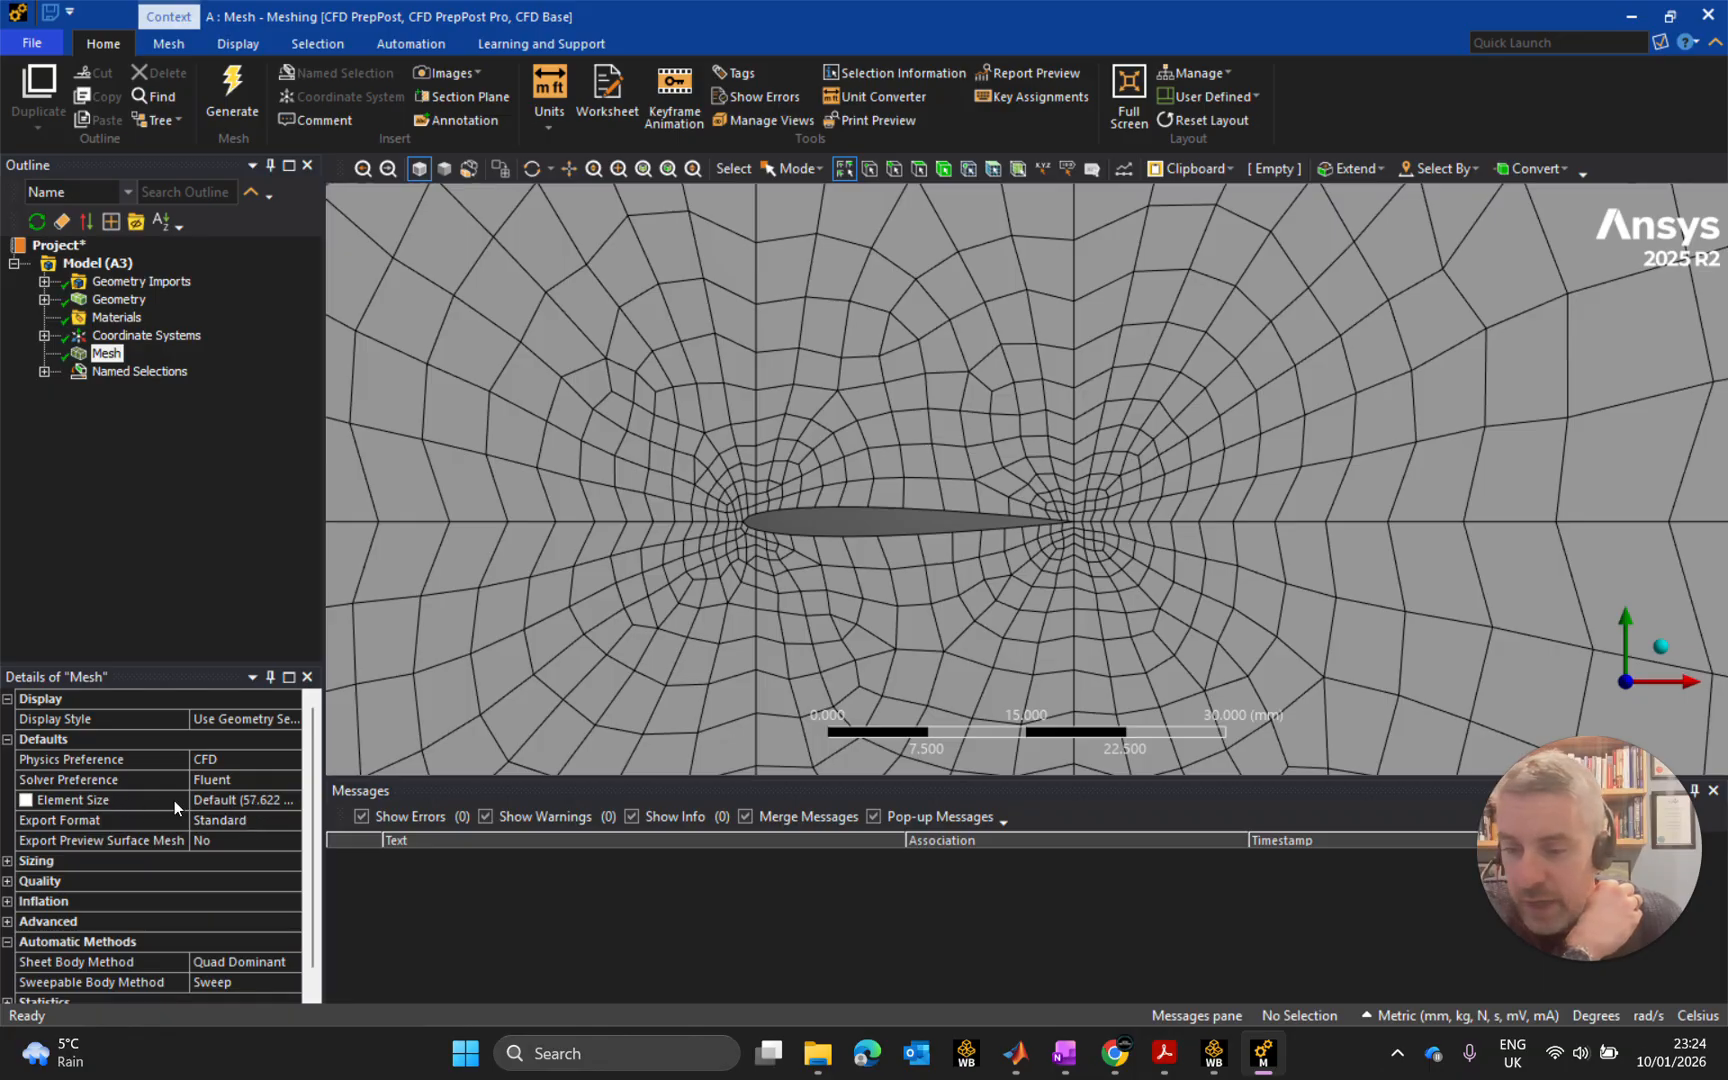
Set the global mesh element size to 6 mm and regenerate the mesh.
{"action": "left_click", "coordinate": [265, 801]}
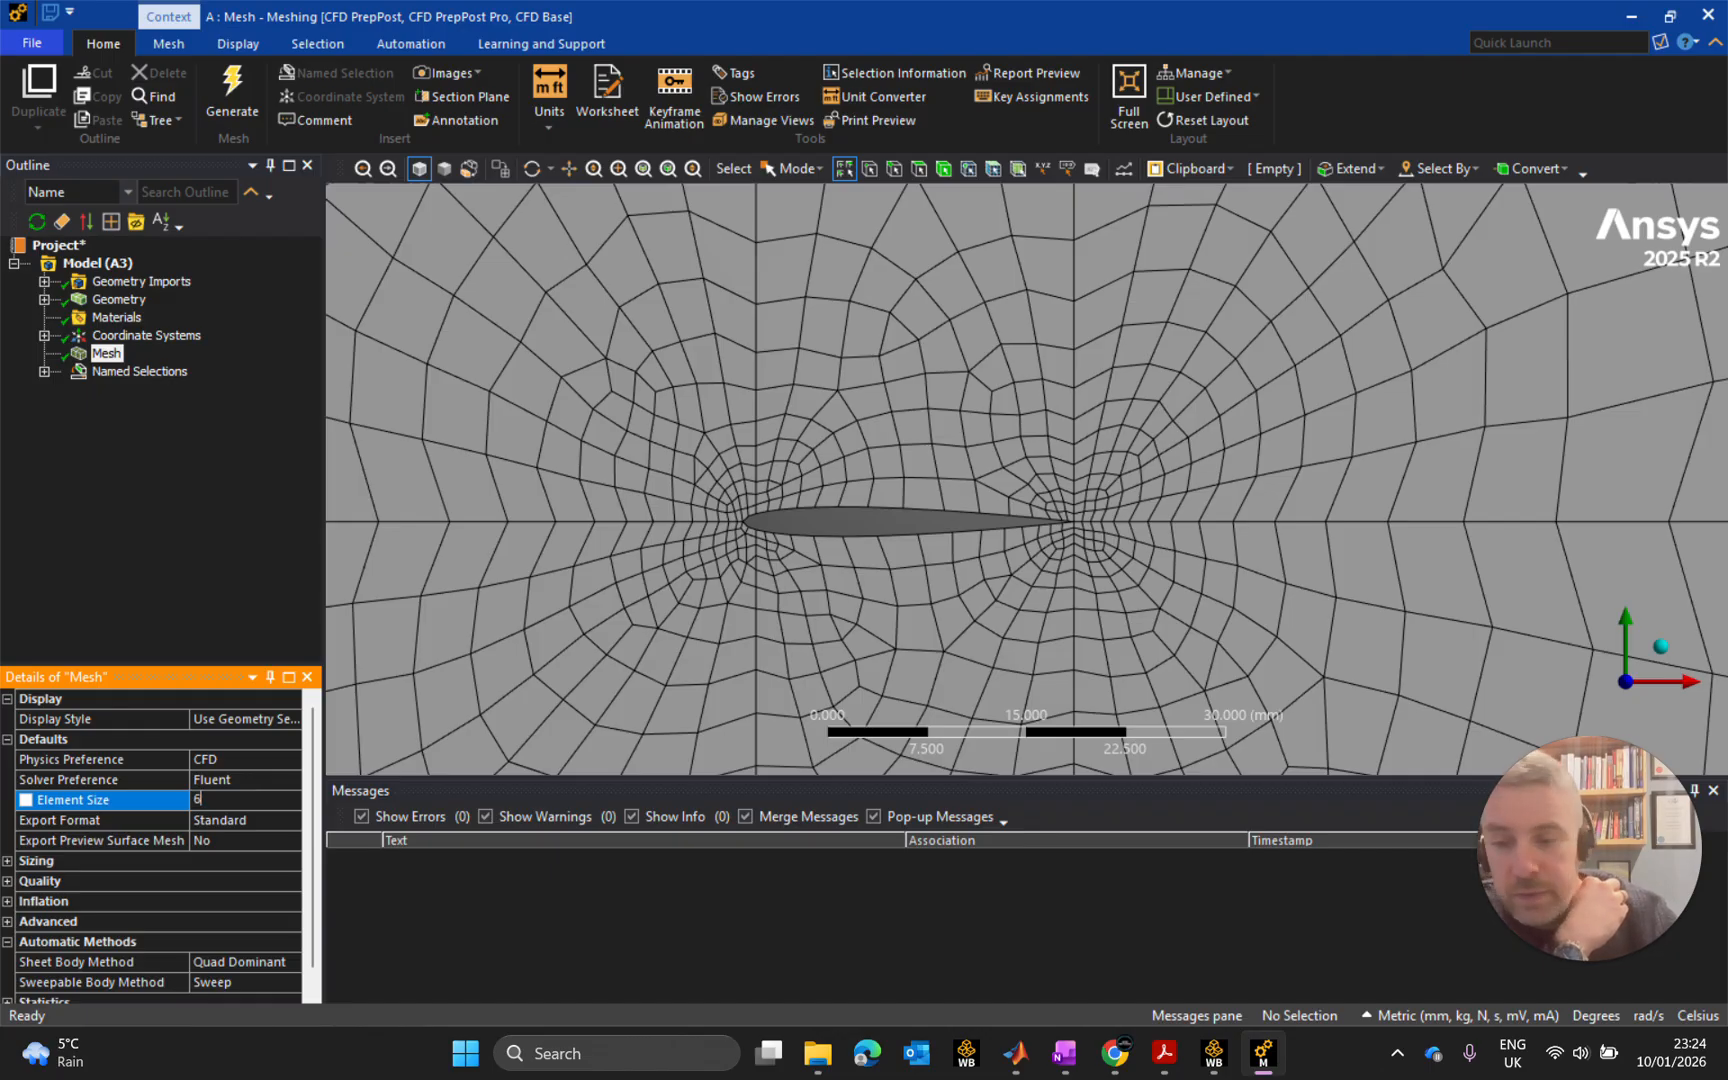
{"action": "key", "text": "Return"}
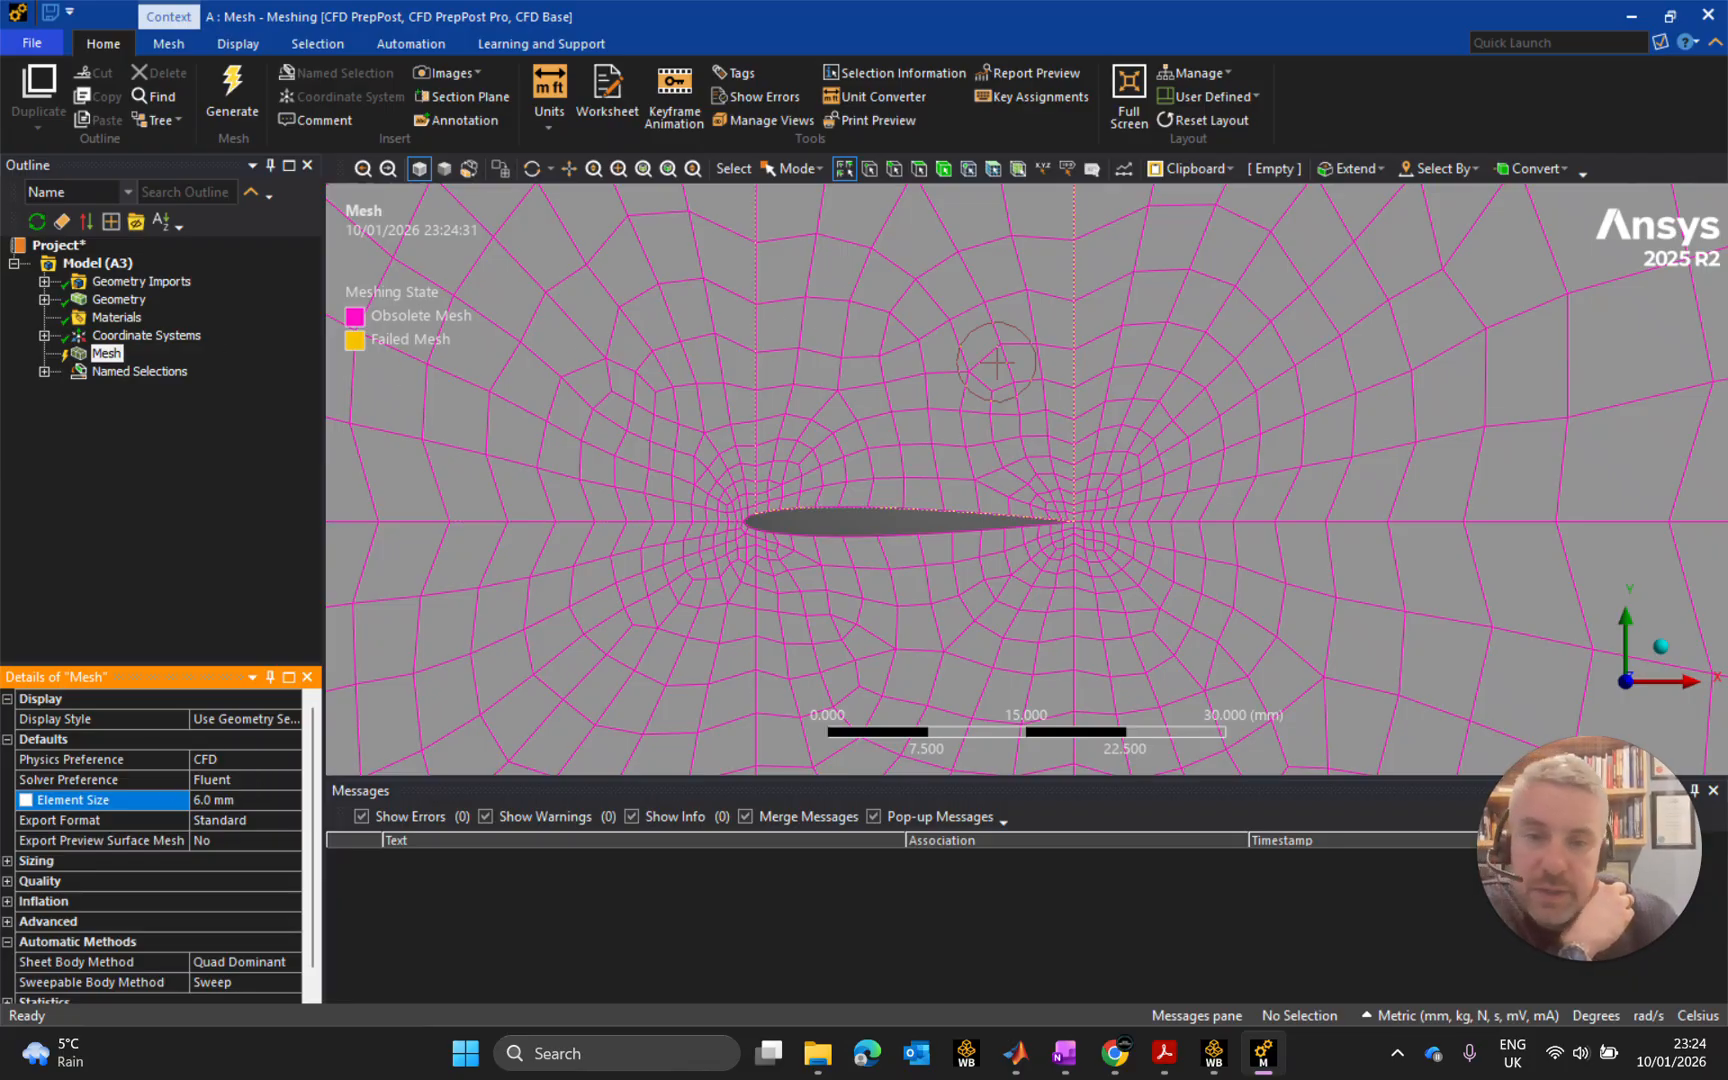
{"action": "left_click", "coordinate": [107, 353]}
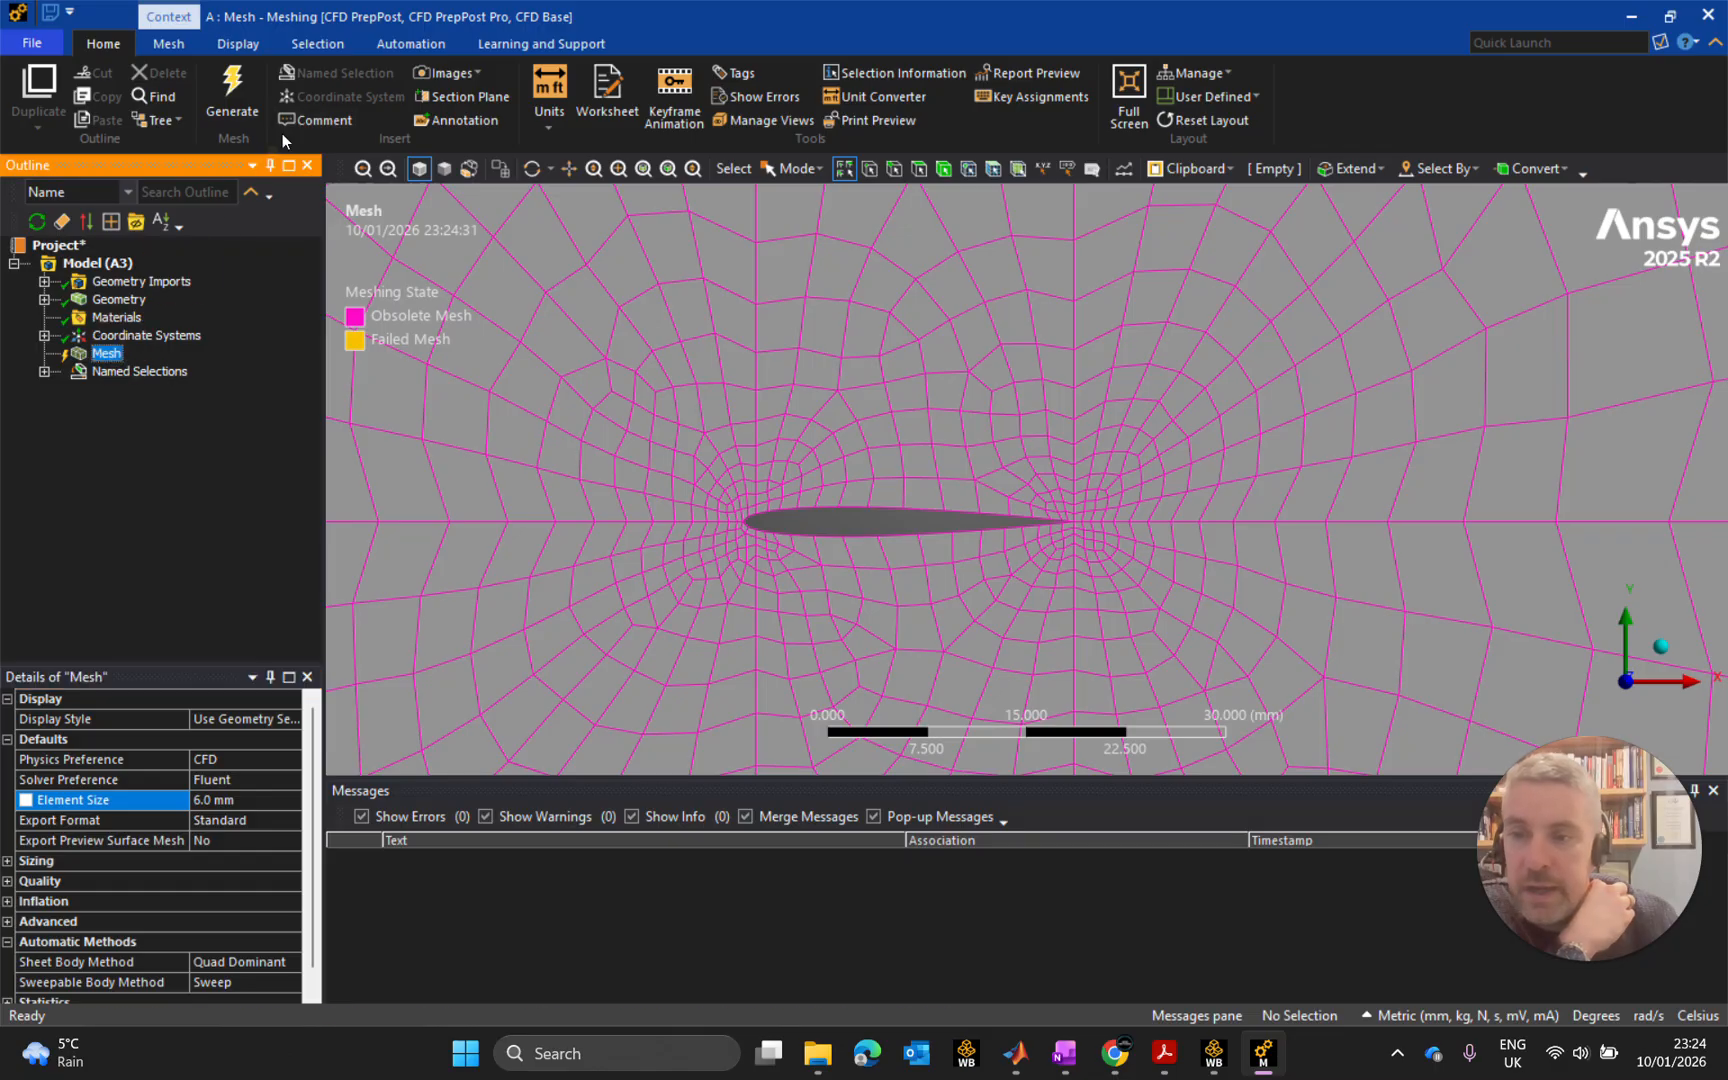
{"action": "left_click", "coordinate": [236, 90]}
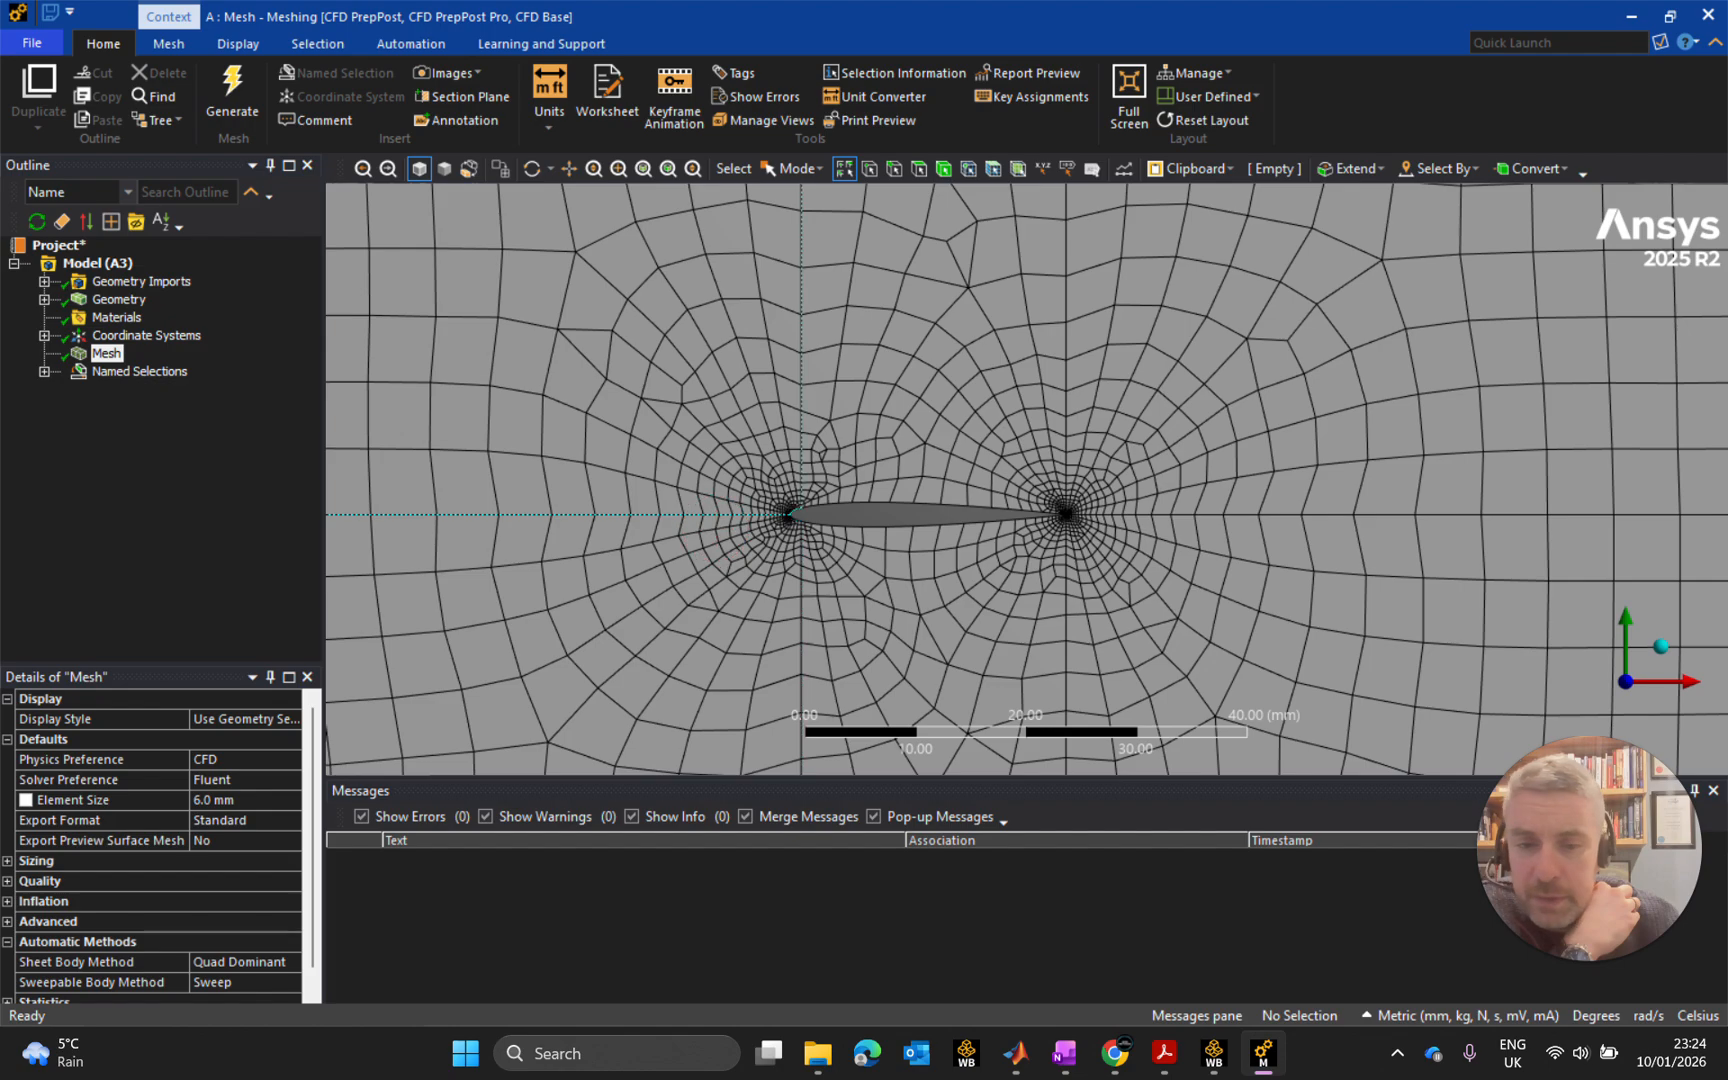
Examine the refined mesh along the airfoil surface and around its leading and trailing edges.
{"action": "scroll", "coordinate": [1026, 478], "scroll_direction": "up", "scroll_amount": 3}
{"action": "scroll", "coordinate": [1180, 560], "scroll_direction": "down", "scroll_amount": 3}
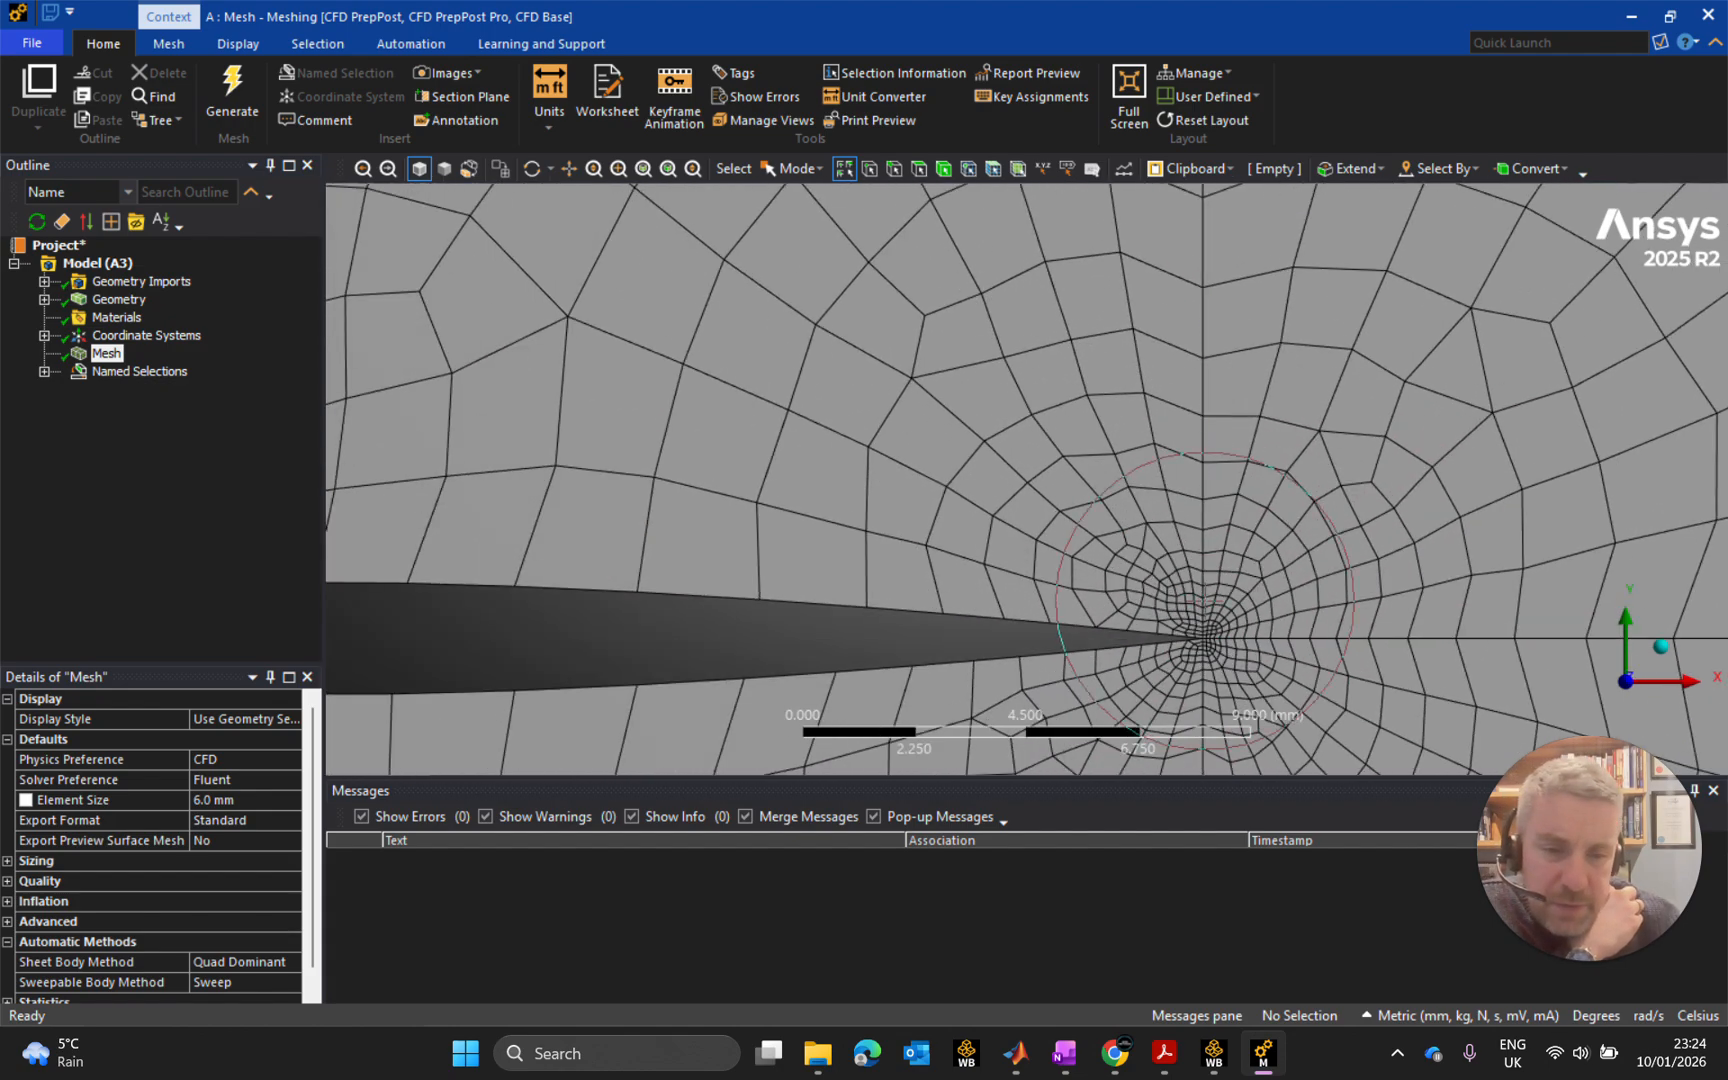
{"action": "scroll", "coordinate": [1243, 584], "scroll_direction": "down", "scroll_amount": 2}
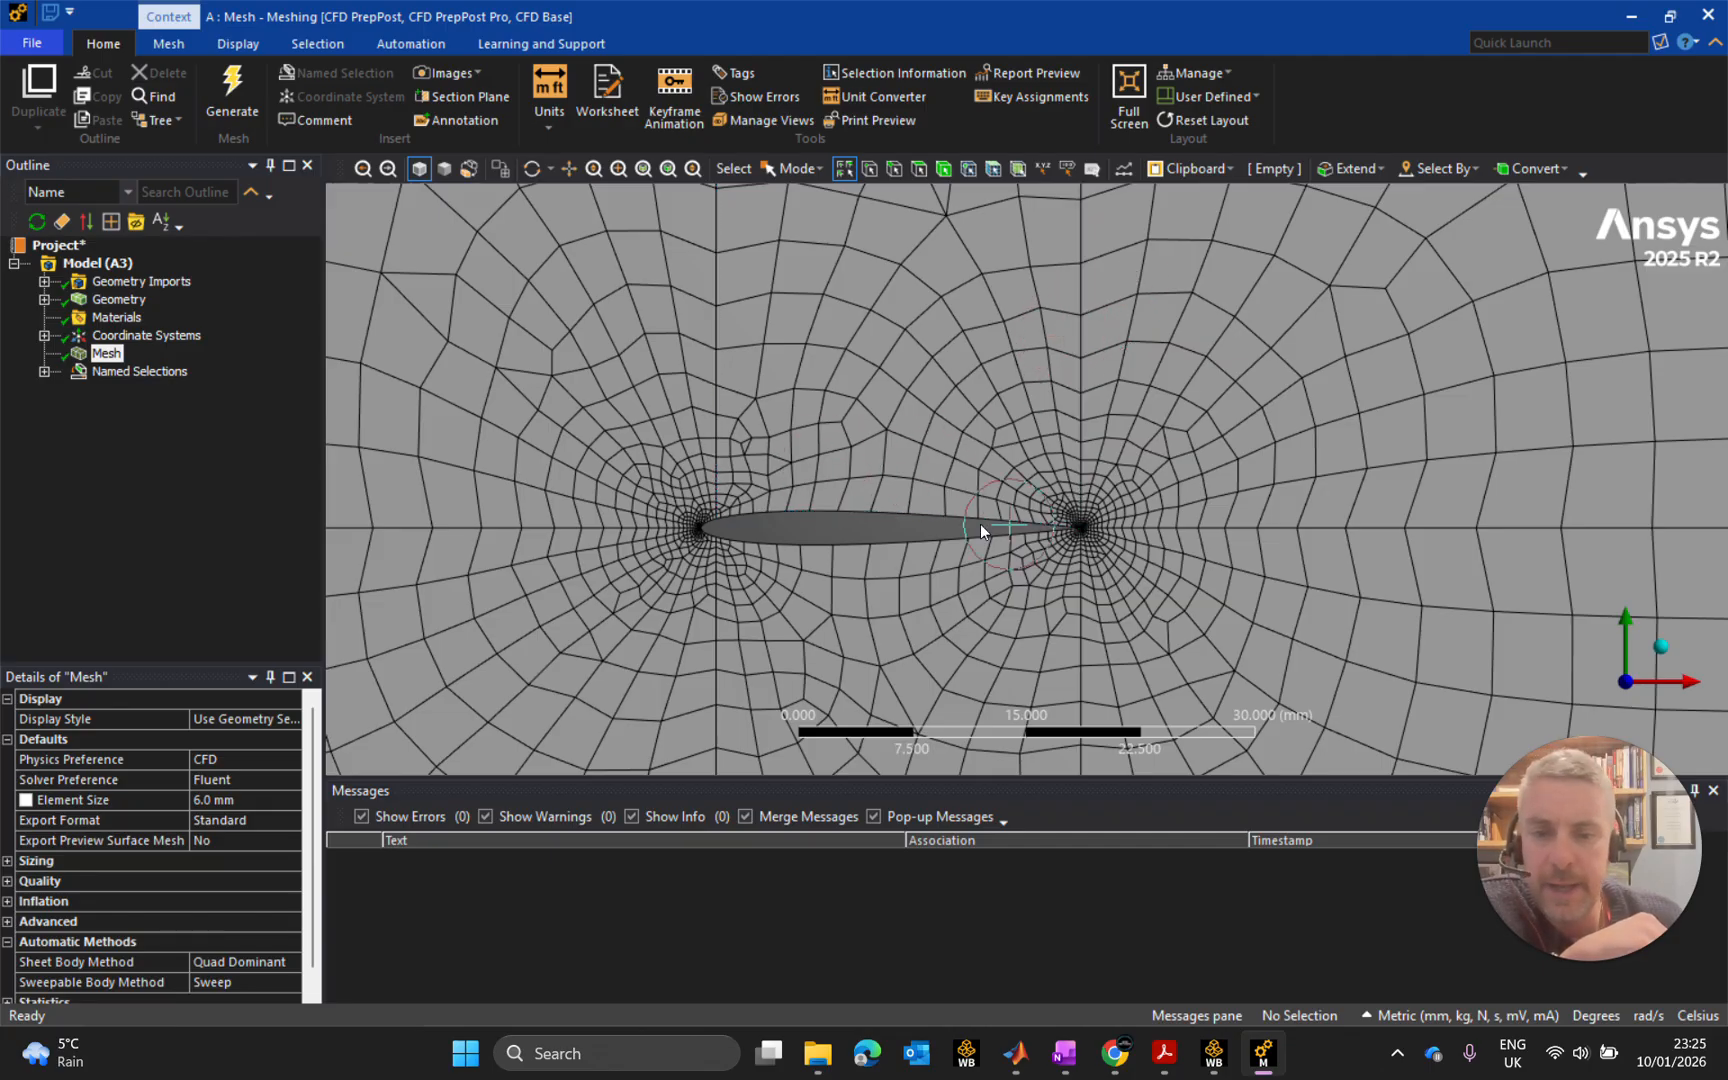
{"action": "scroll", "coordinate": [783, 460], "scroll_direction": "down", "scroll_amount": 1}
{"action": "scroll", "coordinate": [783, 455], "scroll_direction": "up", "scroll_amount": 4}
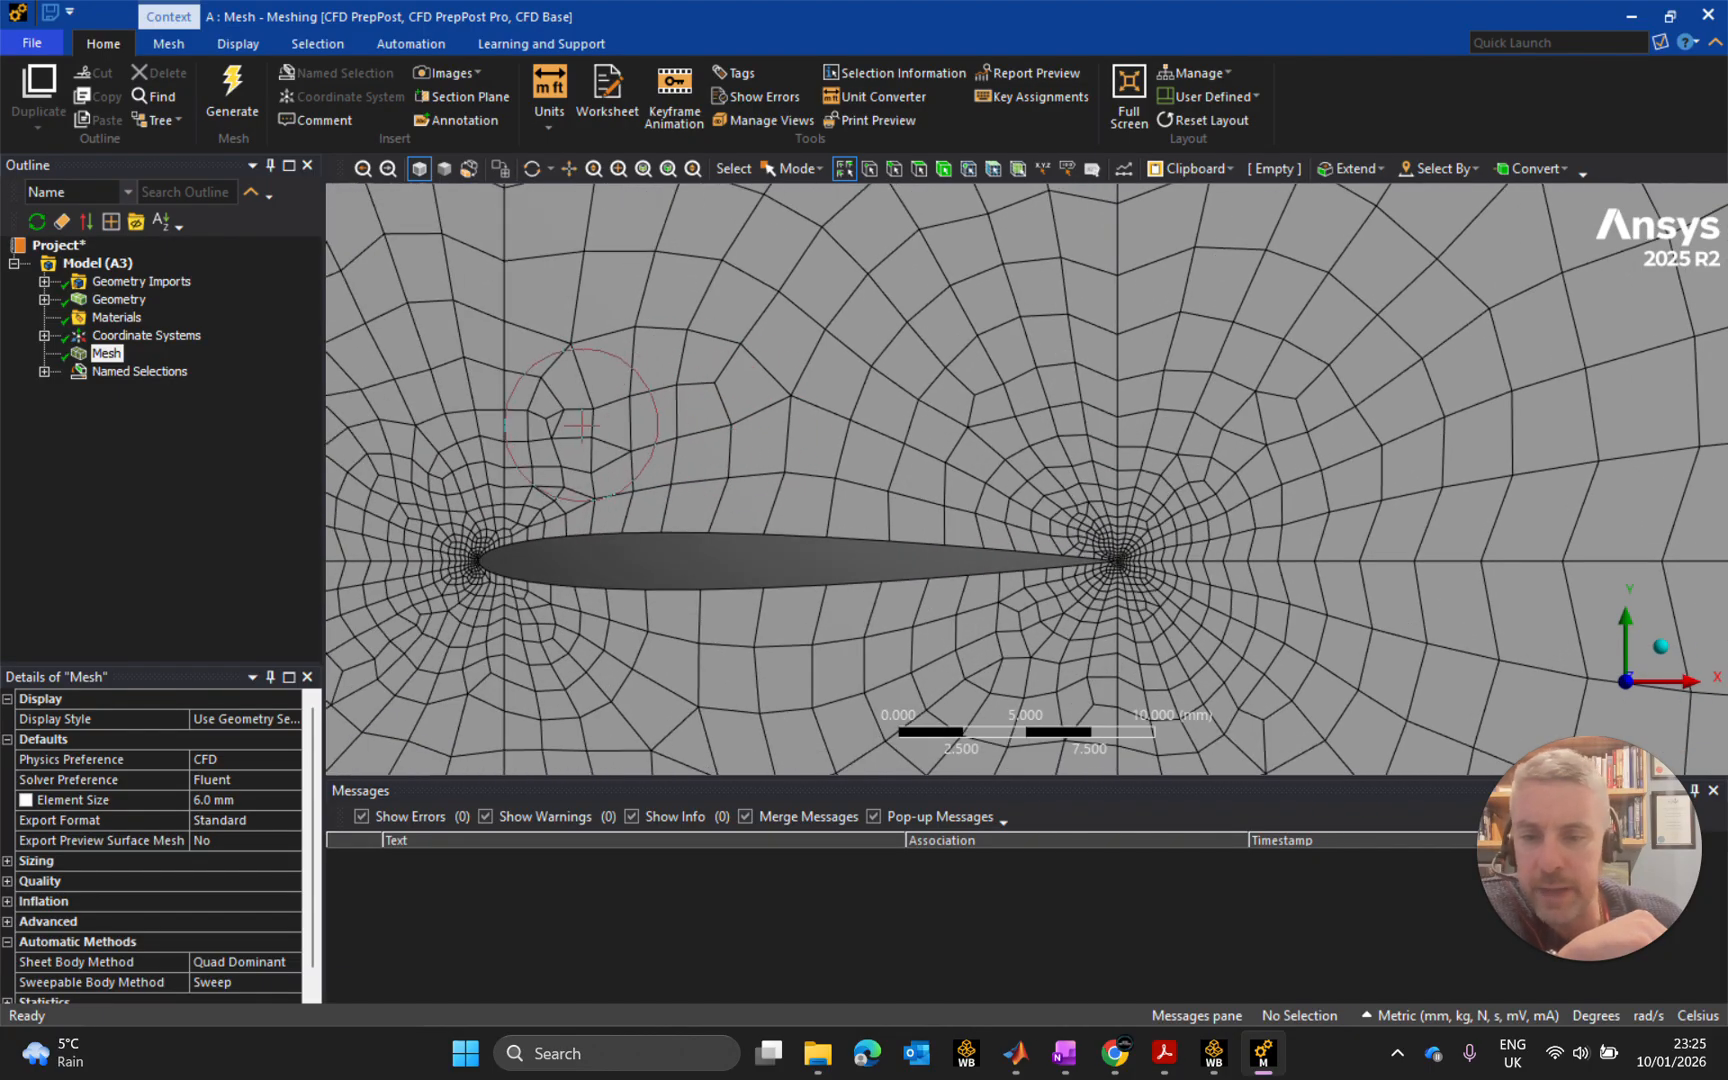
{"action": "scroll", "coordinate": [570, 430], "scroll_direction": "up", "scroll_amount": 1}
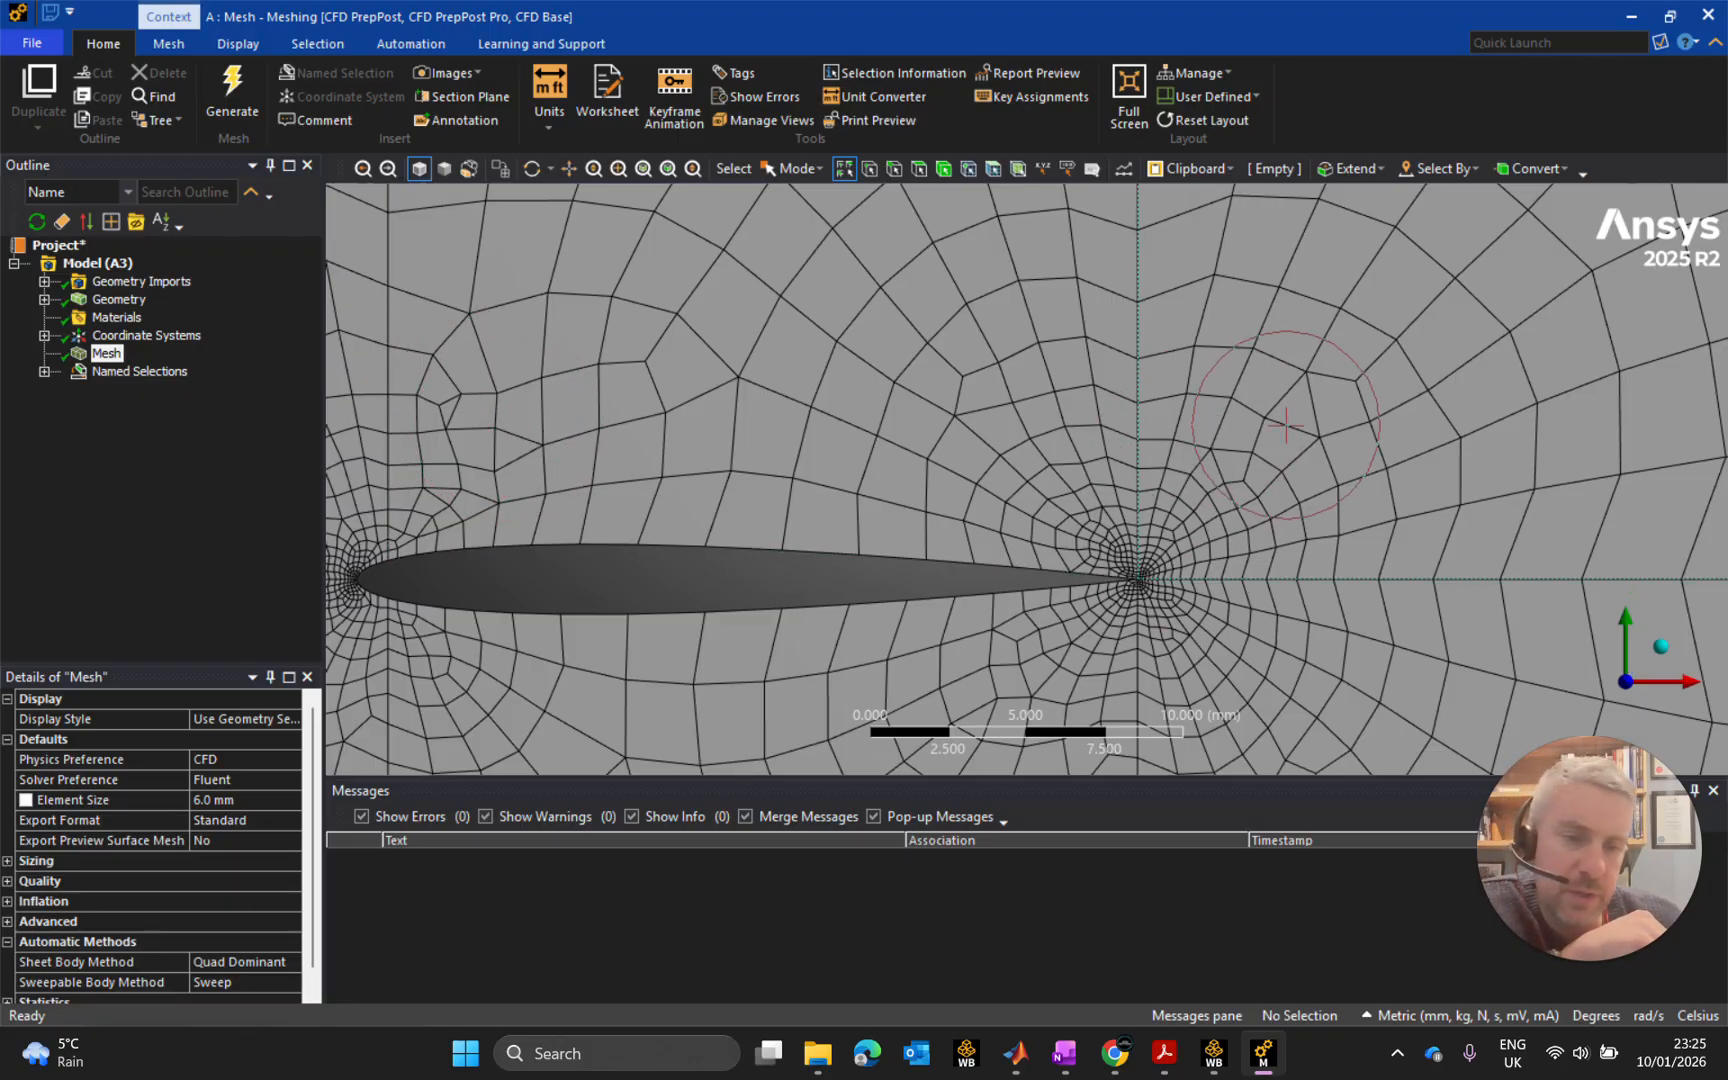
{"action": "scroll", "coordinate": [1125, 573], "scroll_direction": "up", "scroll_amount": 4}
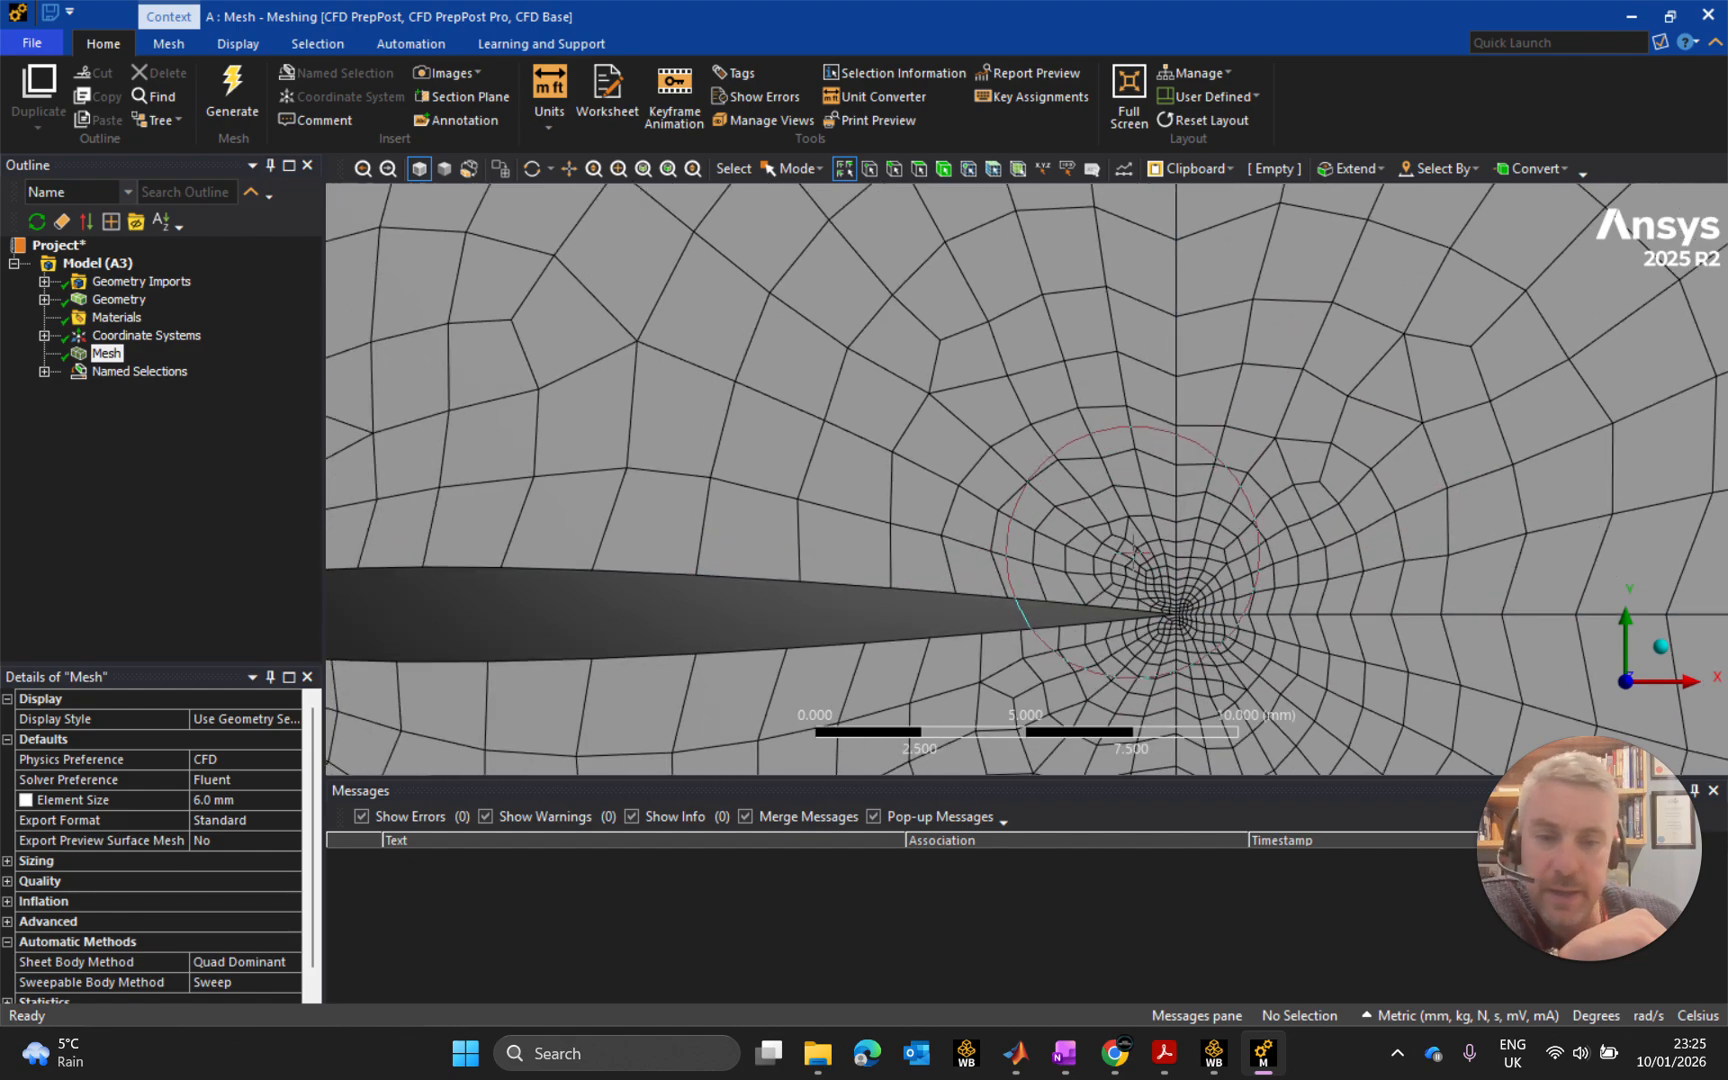
{"action": "scroll", "coordinate": [1125, 560], "scroll_direction": "down", "scroll_amount": 5}
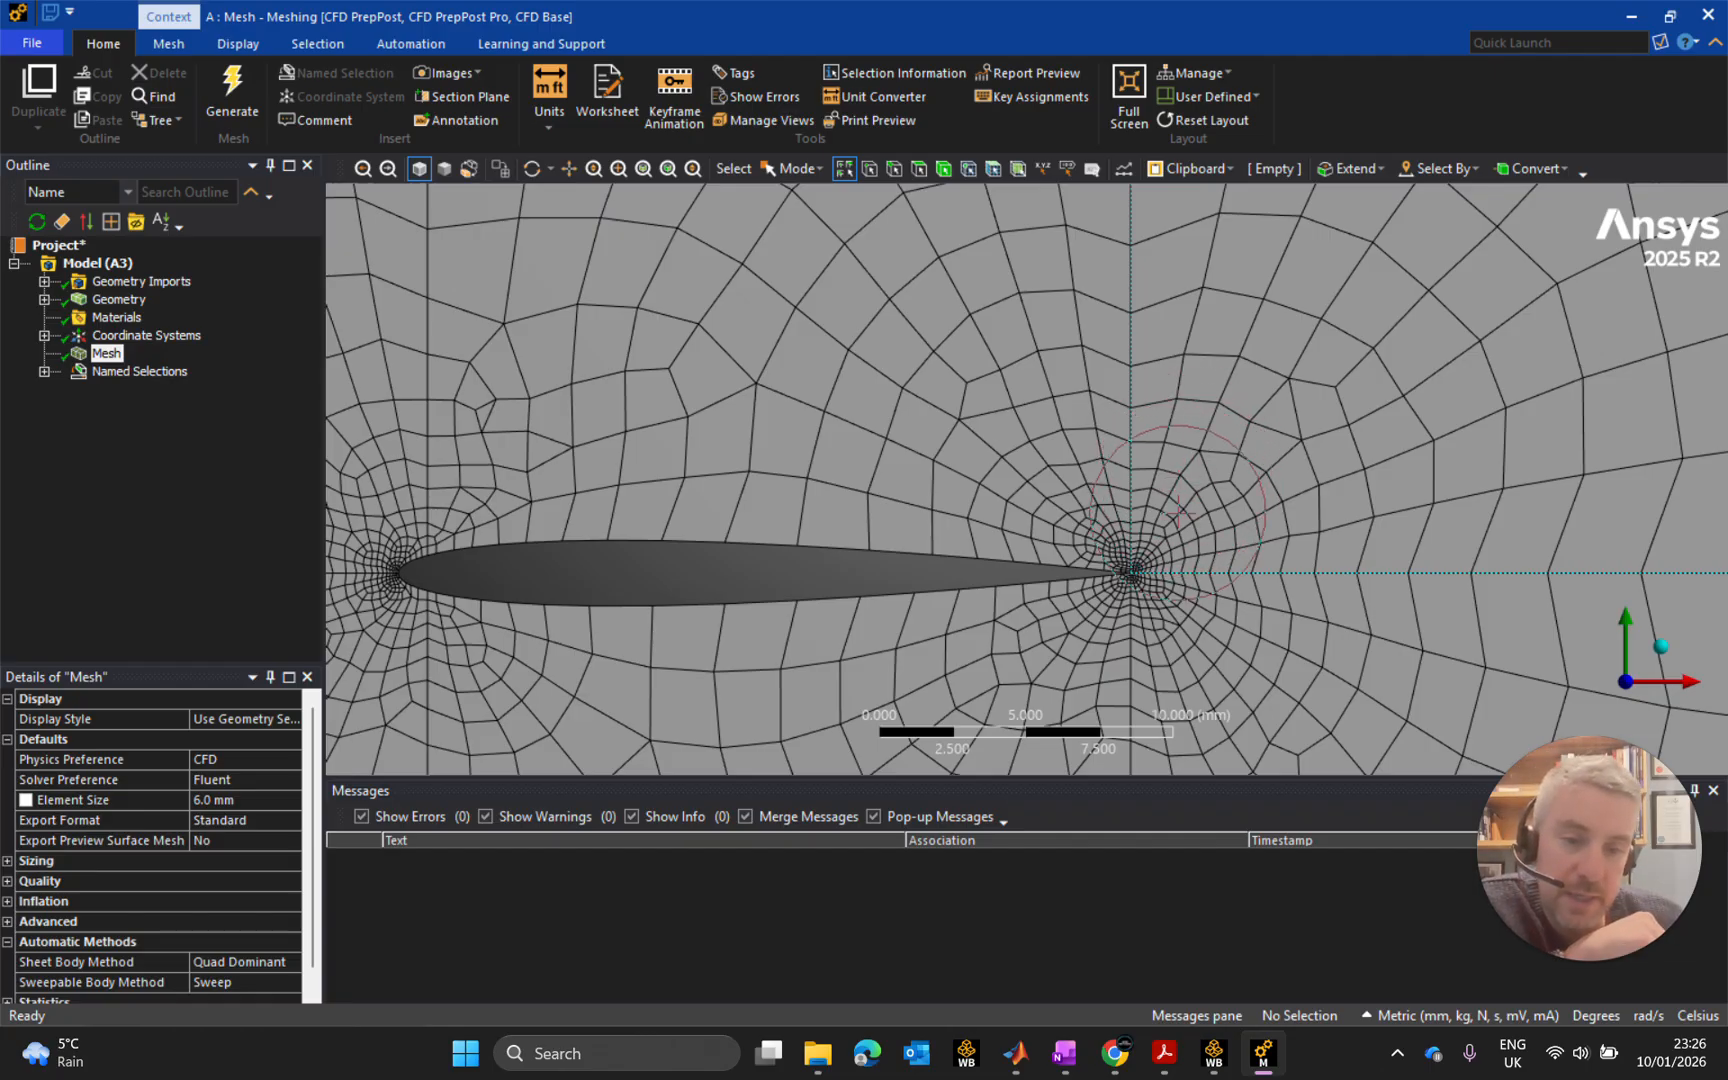
{"action": "scroll", "coordinate": [1020, 468], "scroll_direction": "down", "scroll_amount": 1}
{"action": "scroll", "coordinate": [1236, 545], "scroll_direction": "up", "scroll_amount": 5}
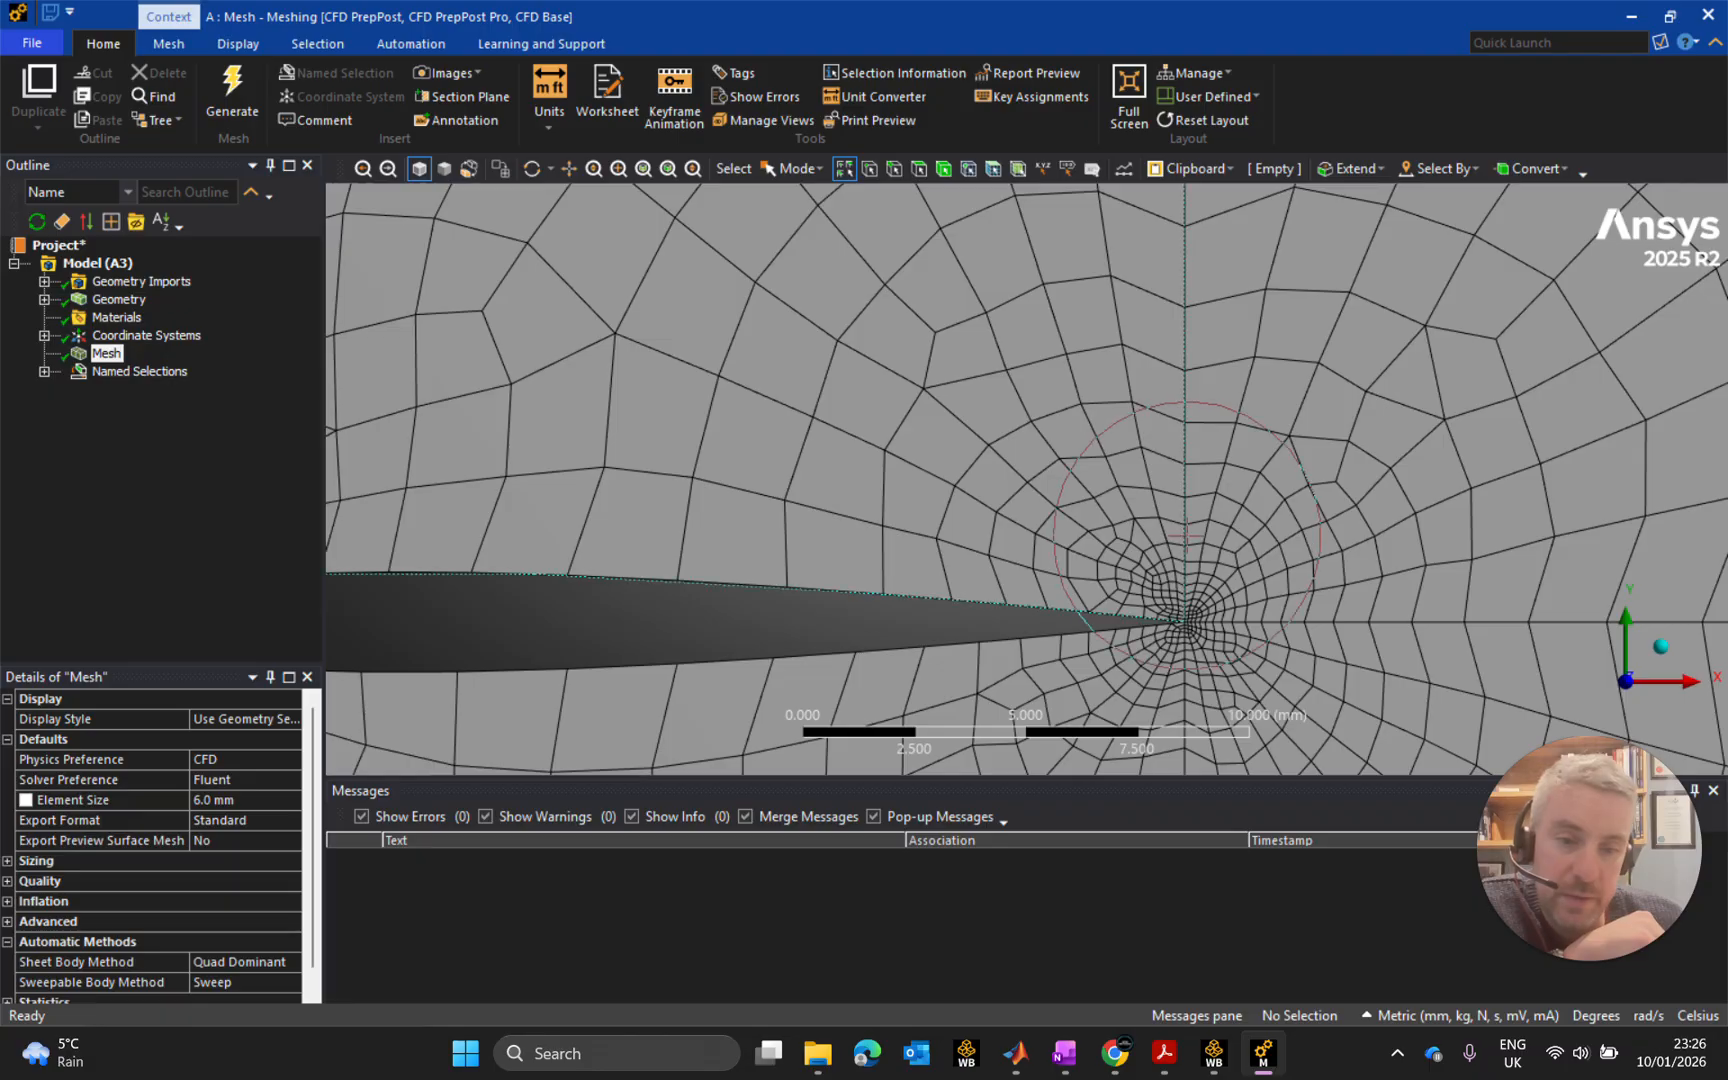
Compare the mesh elements along the airfoil surface with those clustered at the leading and trailing edges.
{"action": "scroll", "coordinate": [1044, 468], "scroll_direction": "down", "scroll_amount": 3}
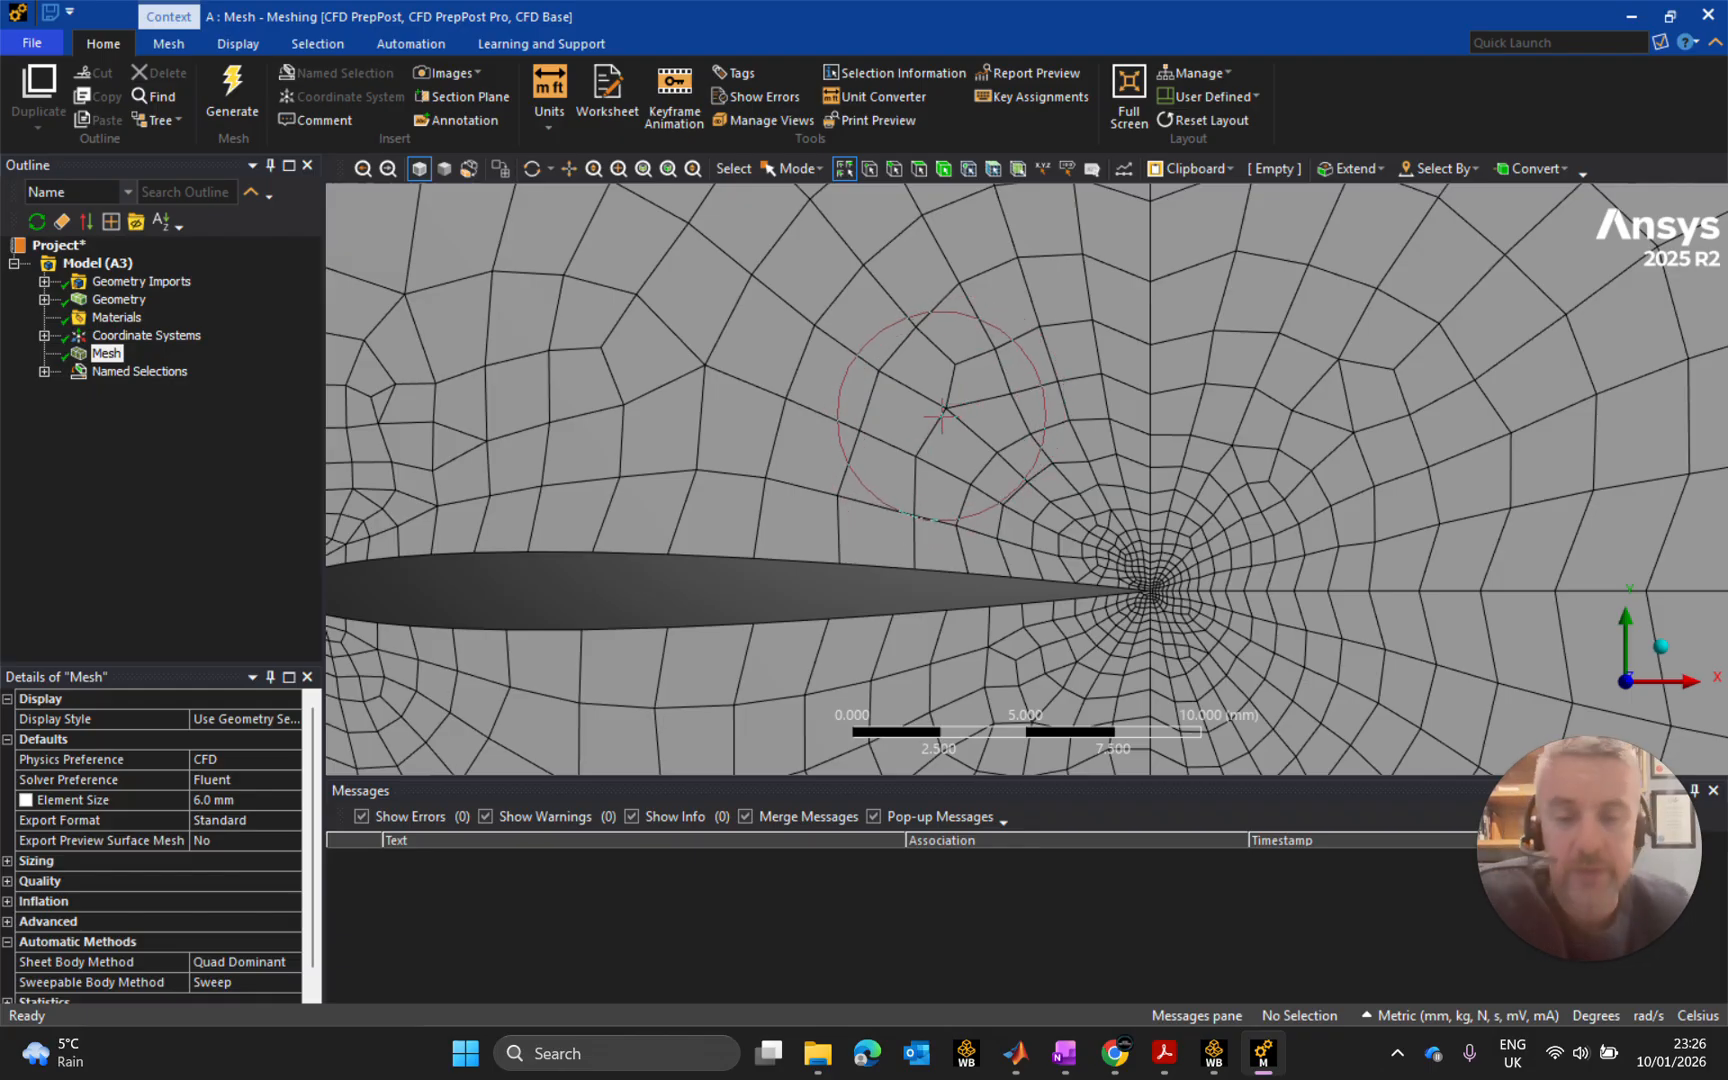
{"action": "scroll", "coordinate": [451, 490], "scroll_direction": "up", "scroll_amount": 3}
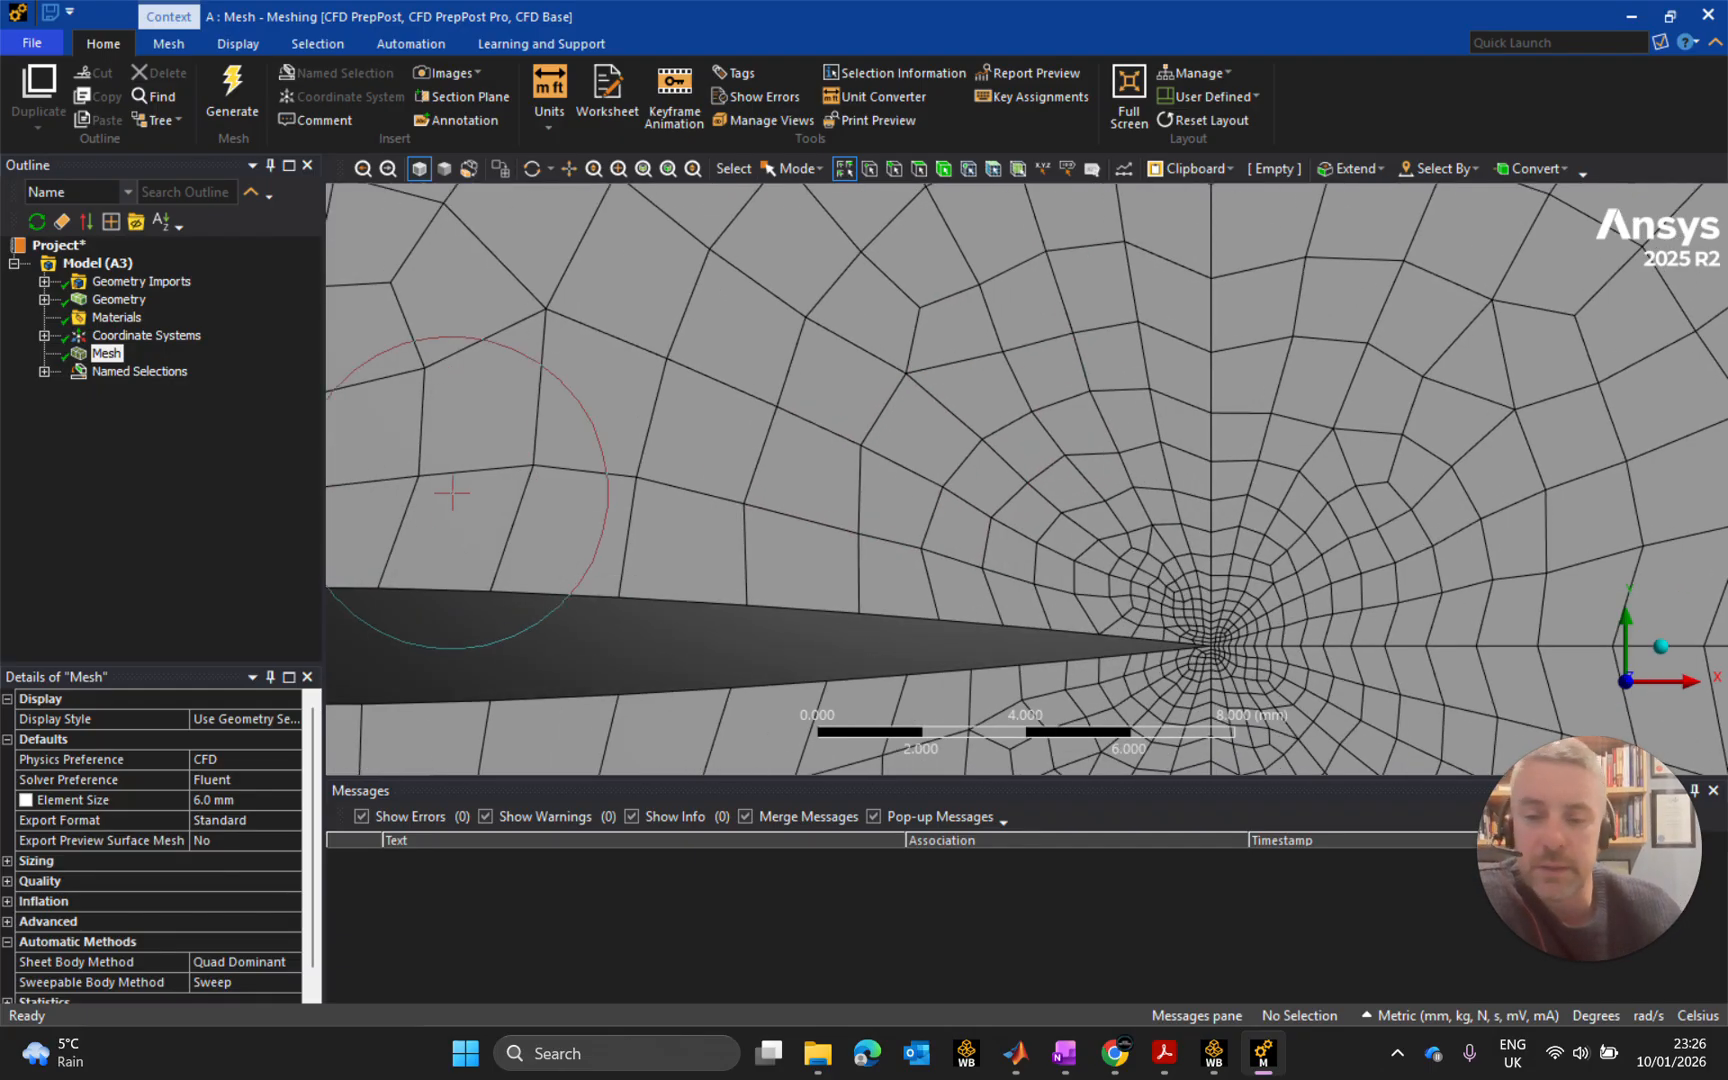
{"action": "scroll", "coordinate": [451, 490], "scroll_direction": "down", "scroll_amount": 5}
{"action": "scroll", "coordinate": [570, 575], "scroll_direction": "down", "scroll_amount": 1}
{"action": "scroll", "coordinate": [570, 580], "scroll_direction": "up", "scroll_amount": 2}
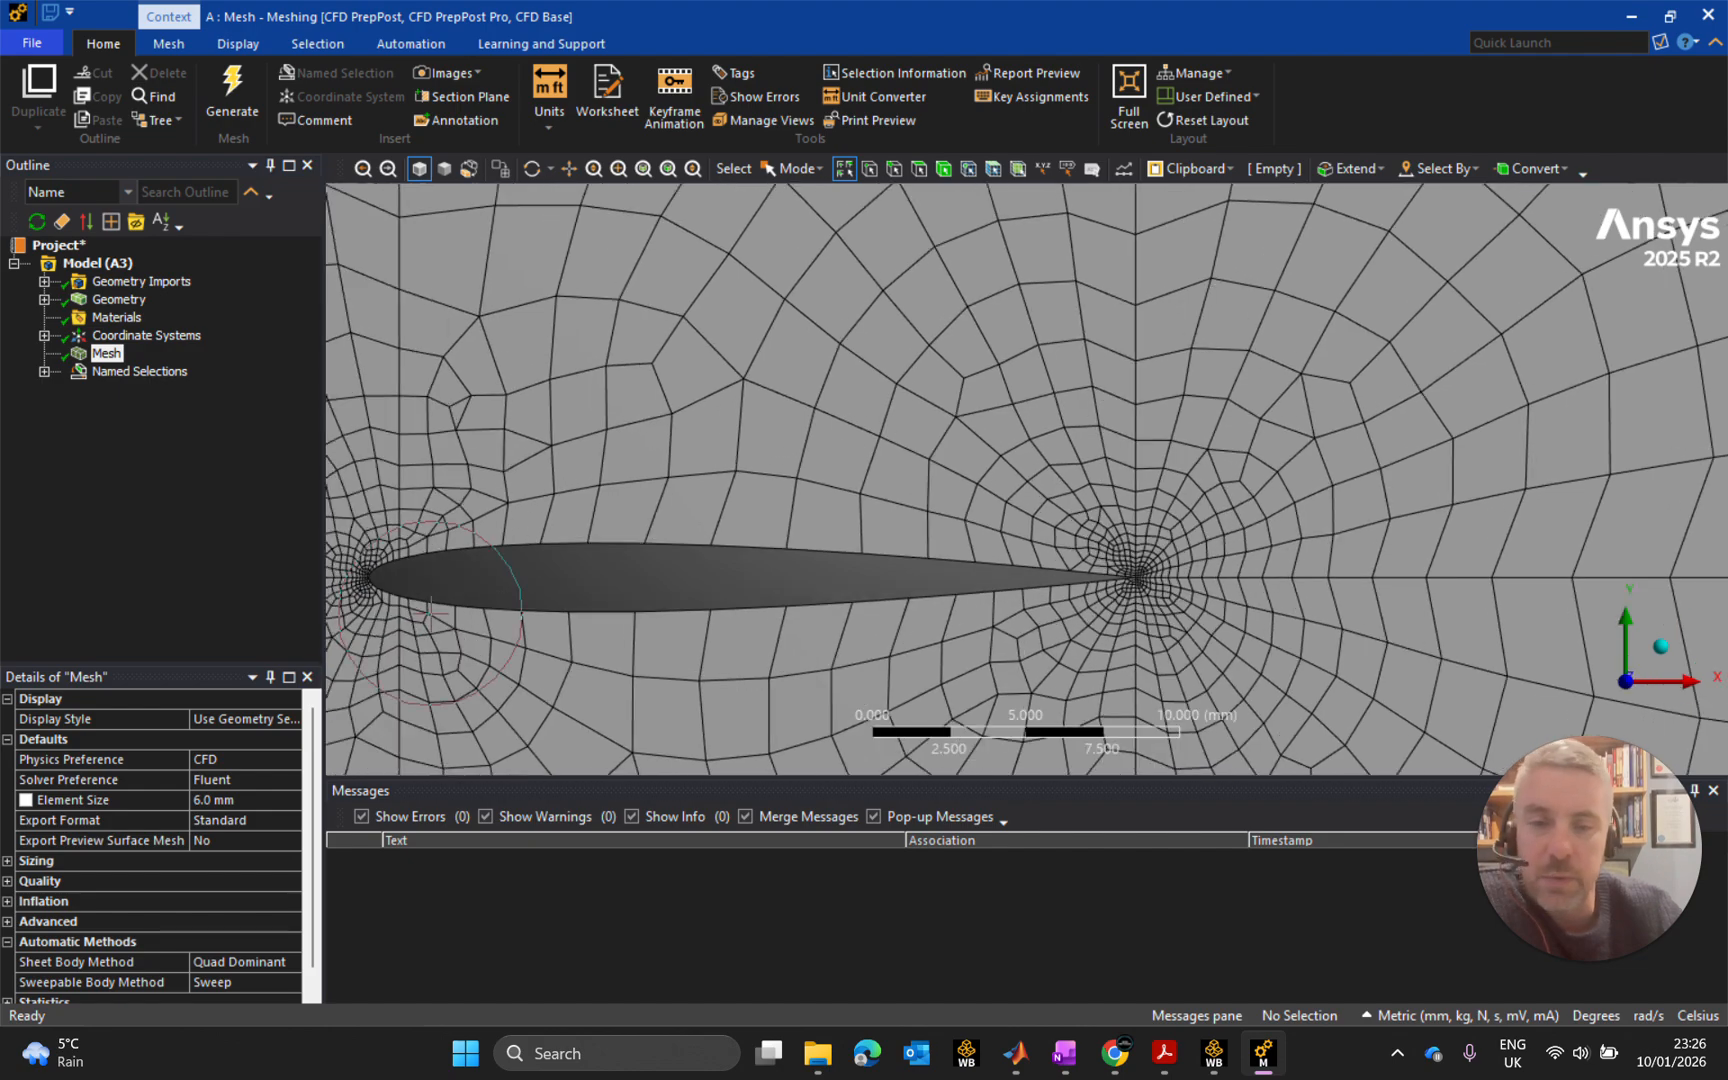
{"action": "scroll", "coordinate": [562, 605], "scroll_direction": "down", "scroll_amount": 1}
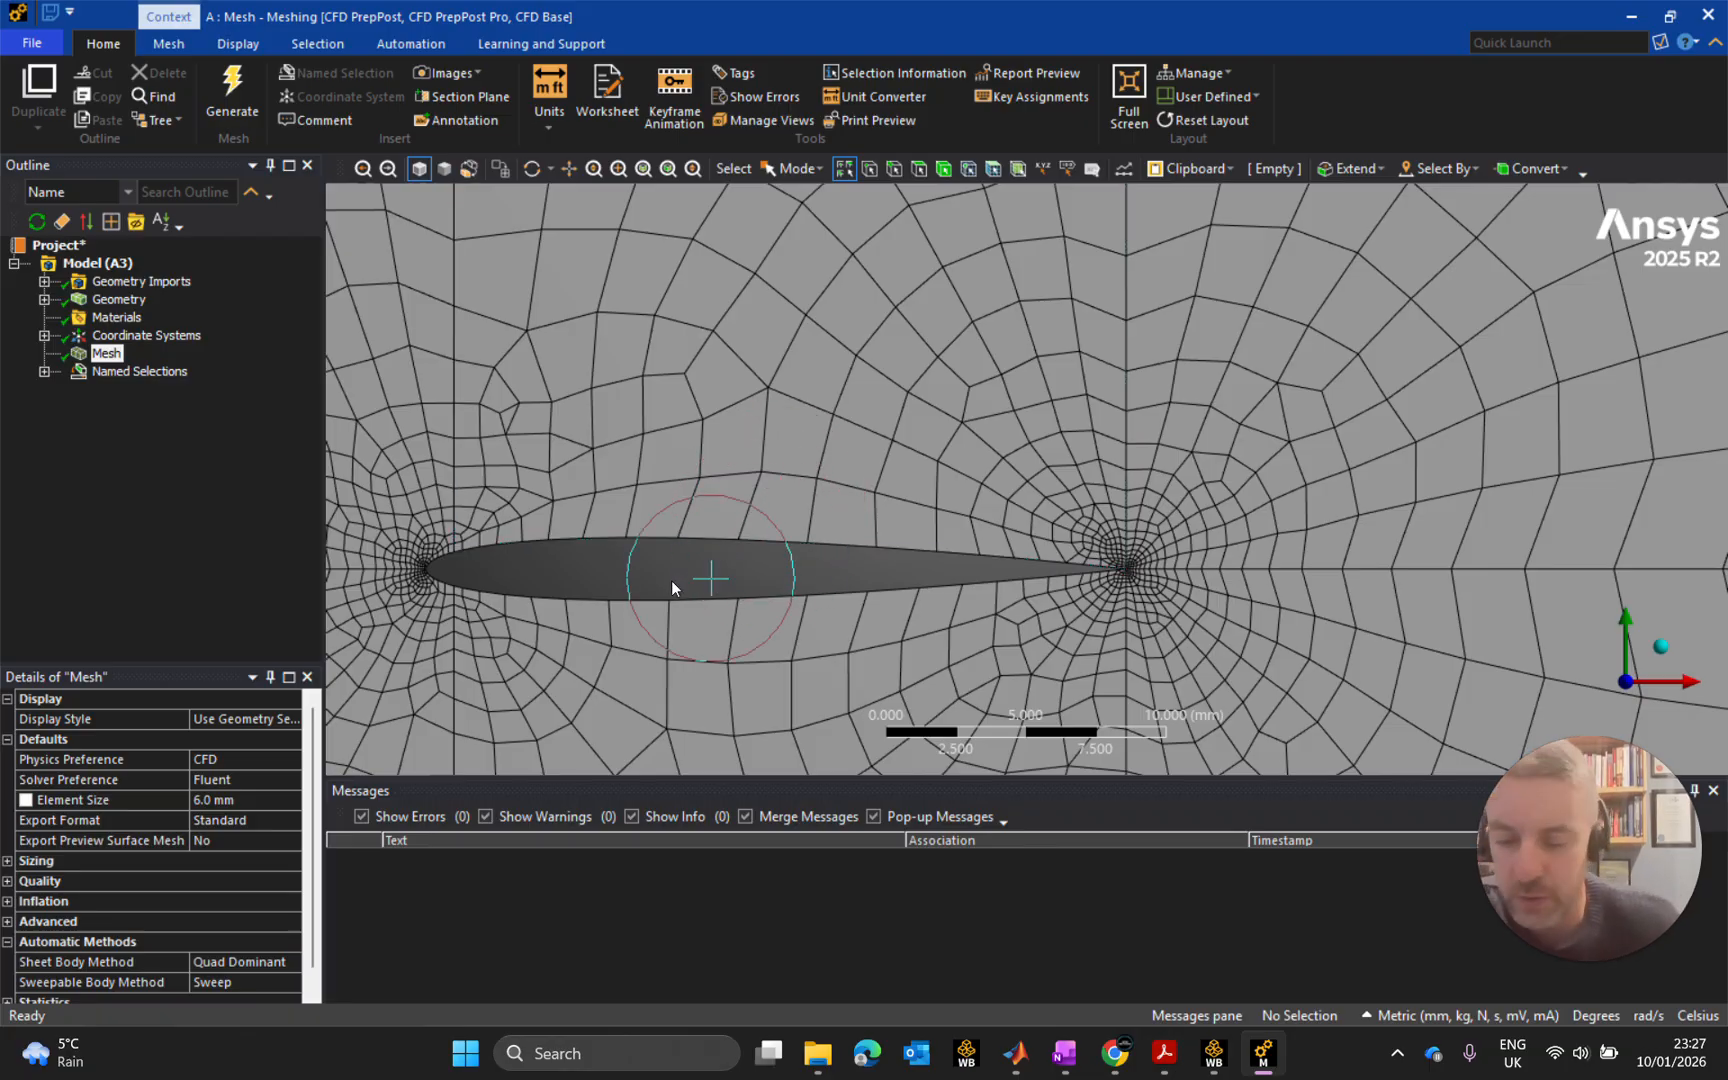
Inspect the near-wall elements on the rear part of the airfoil up close, and the mesh around the whole profile.
{"action": "scroll", "coordinate": [679, 572], "scroll_direction": "up", "scroll_amount": 2}
{"action": "scroll", "coordinate": [679, 575], "scroll_direction": "up", "scroll_amount": 3}
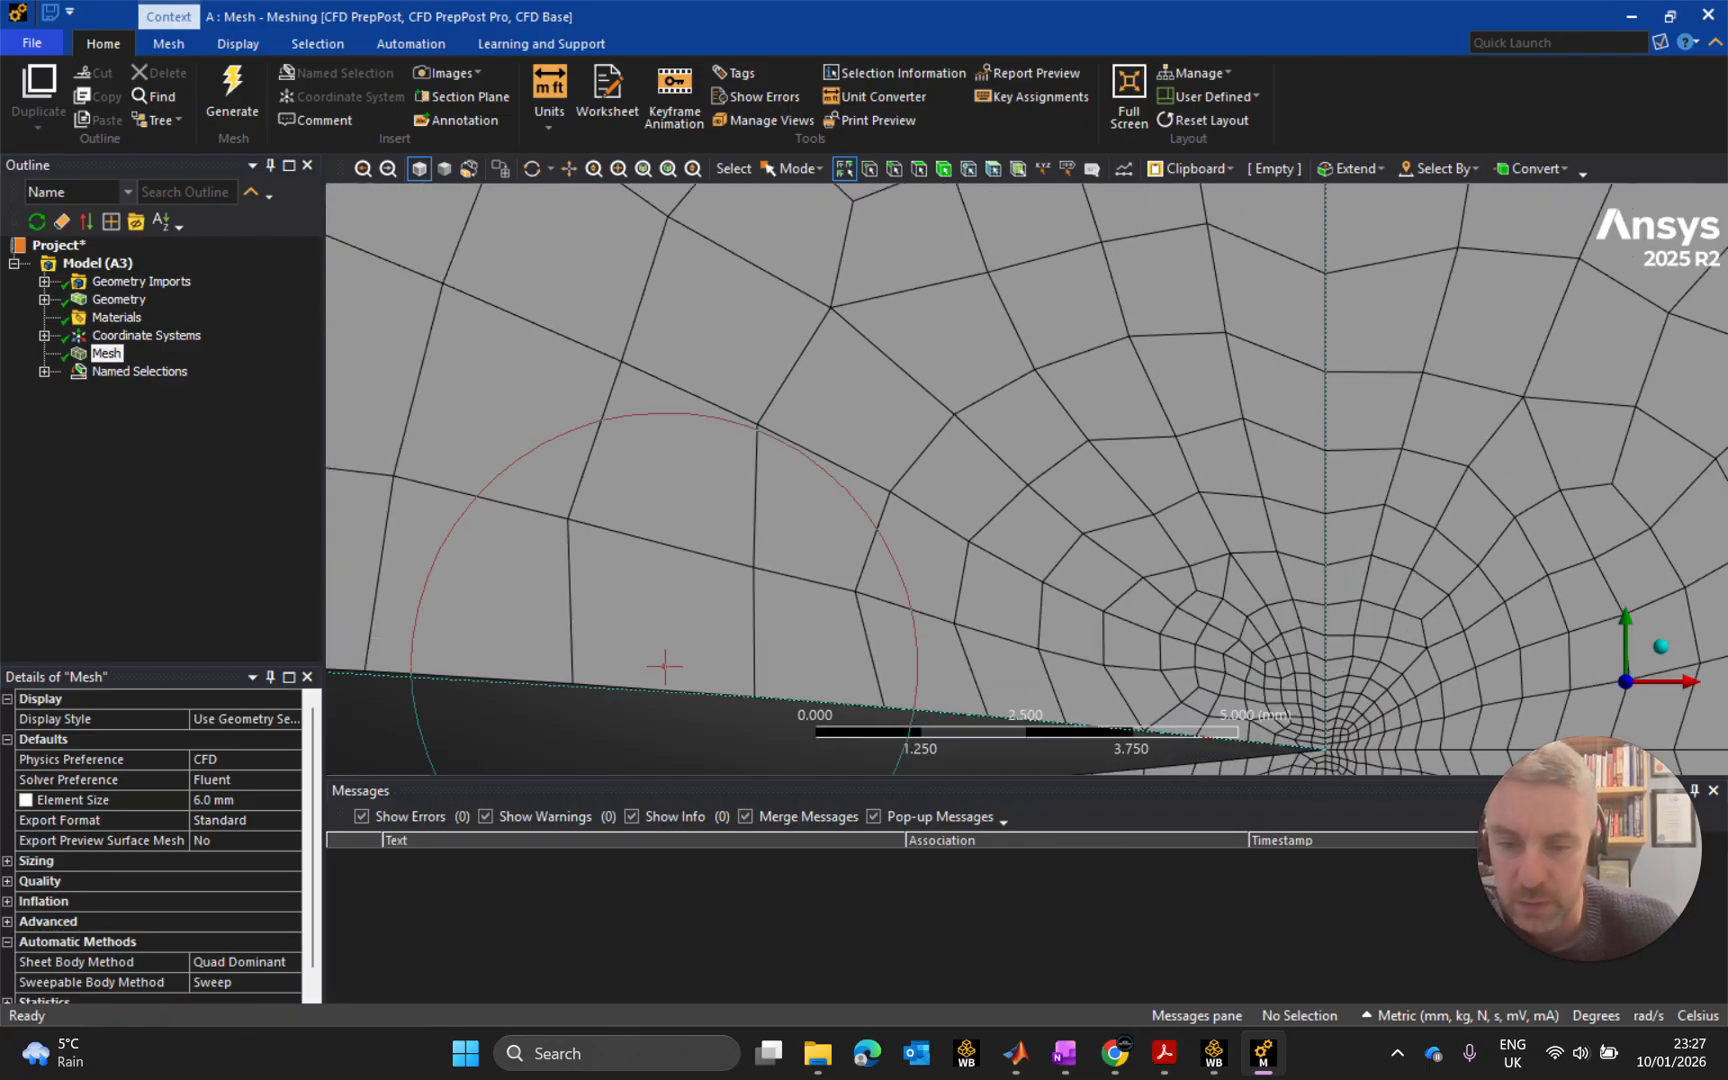
{"action": "scroll", "coordinate": [1020, 319], "scroll_direction": "up", "scroll_amount": 3}
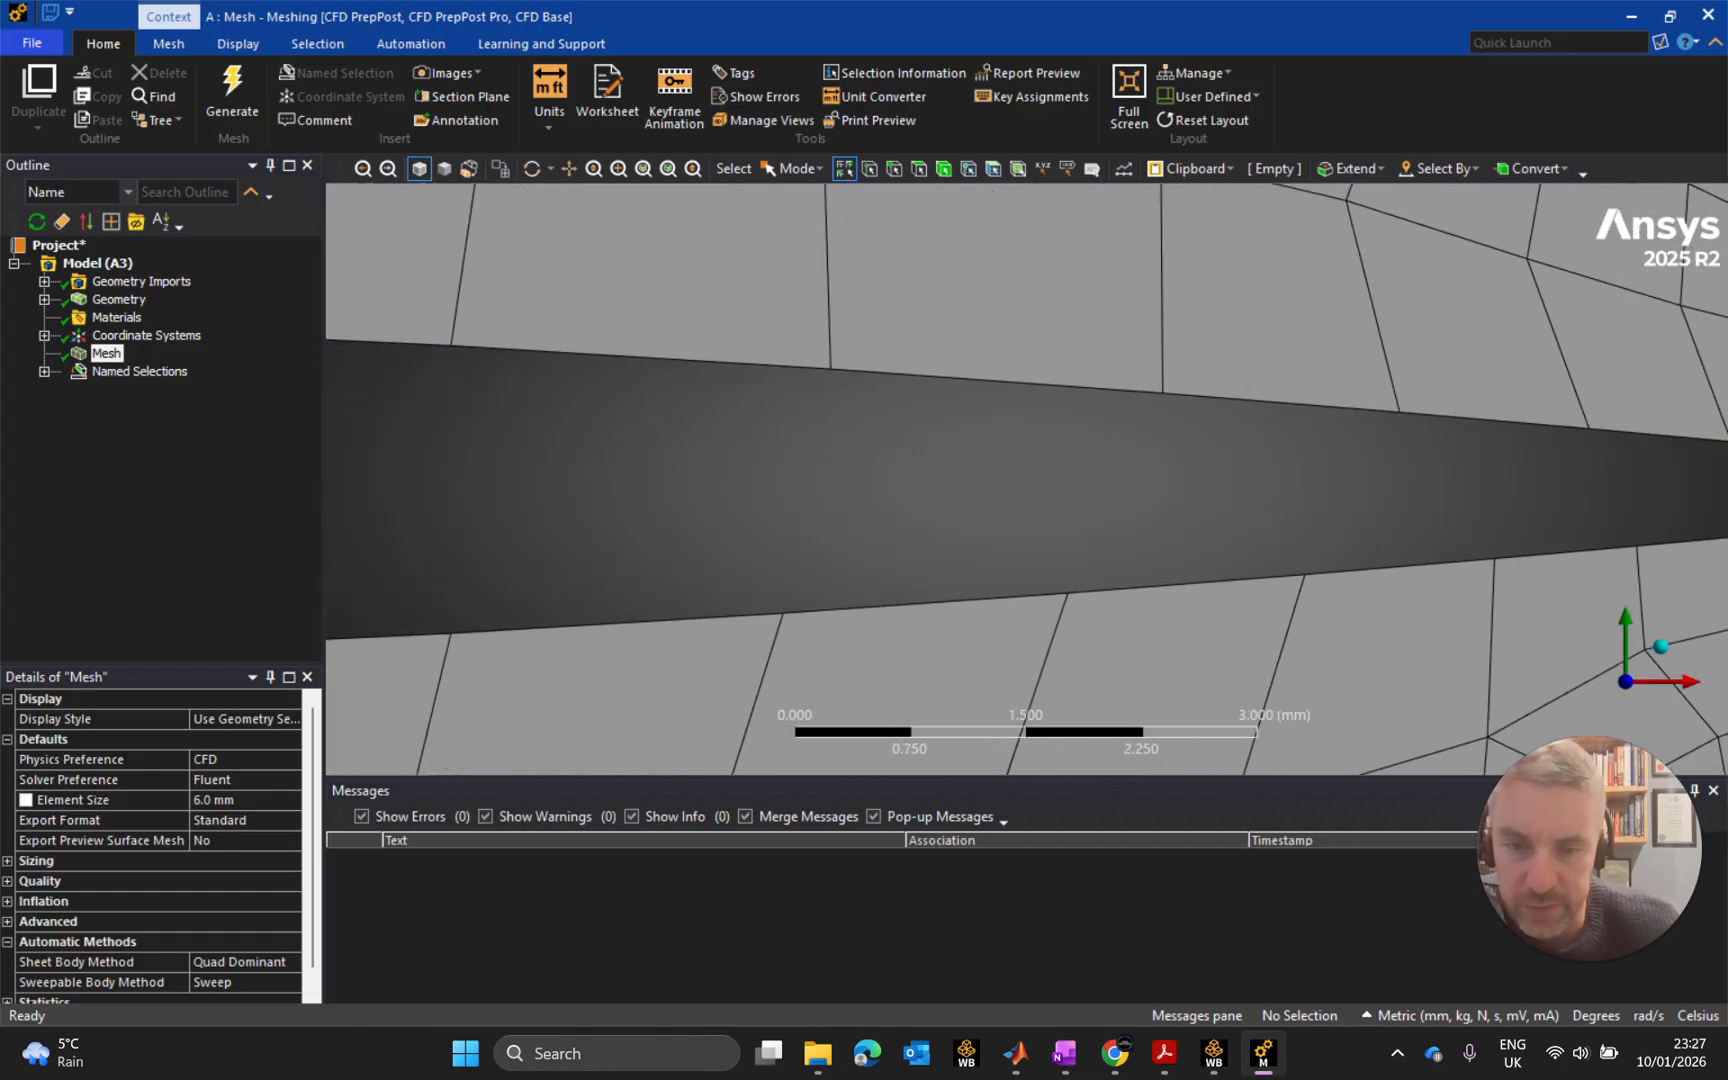
{"action": "scroll", "coordinate": [1020, 319], "scroll_direction": "down", "scroll_amount": 3}
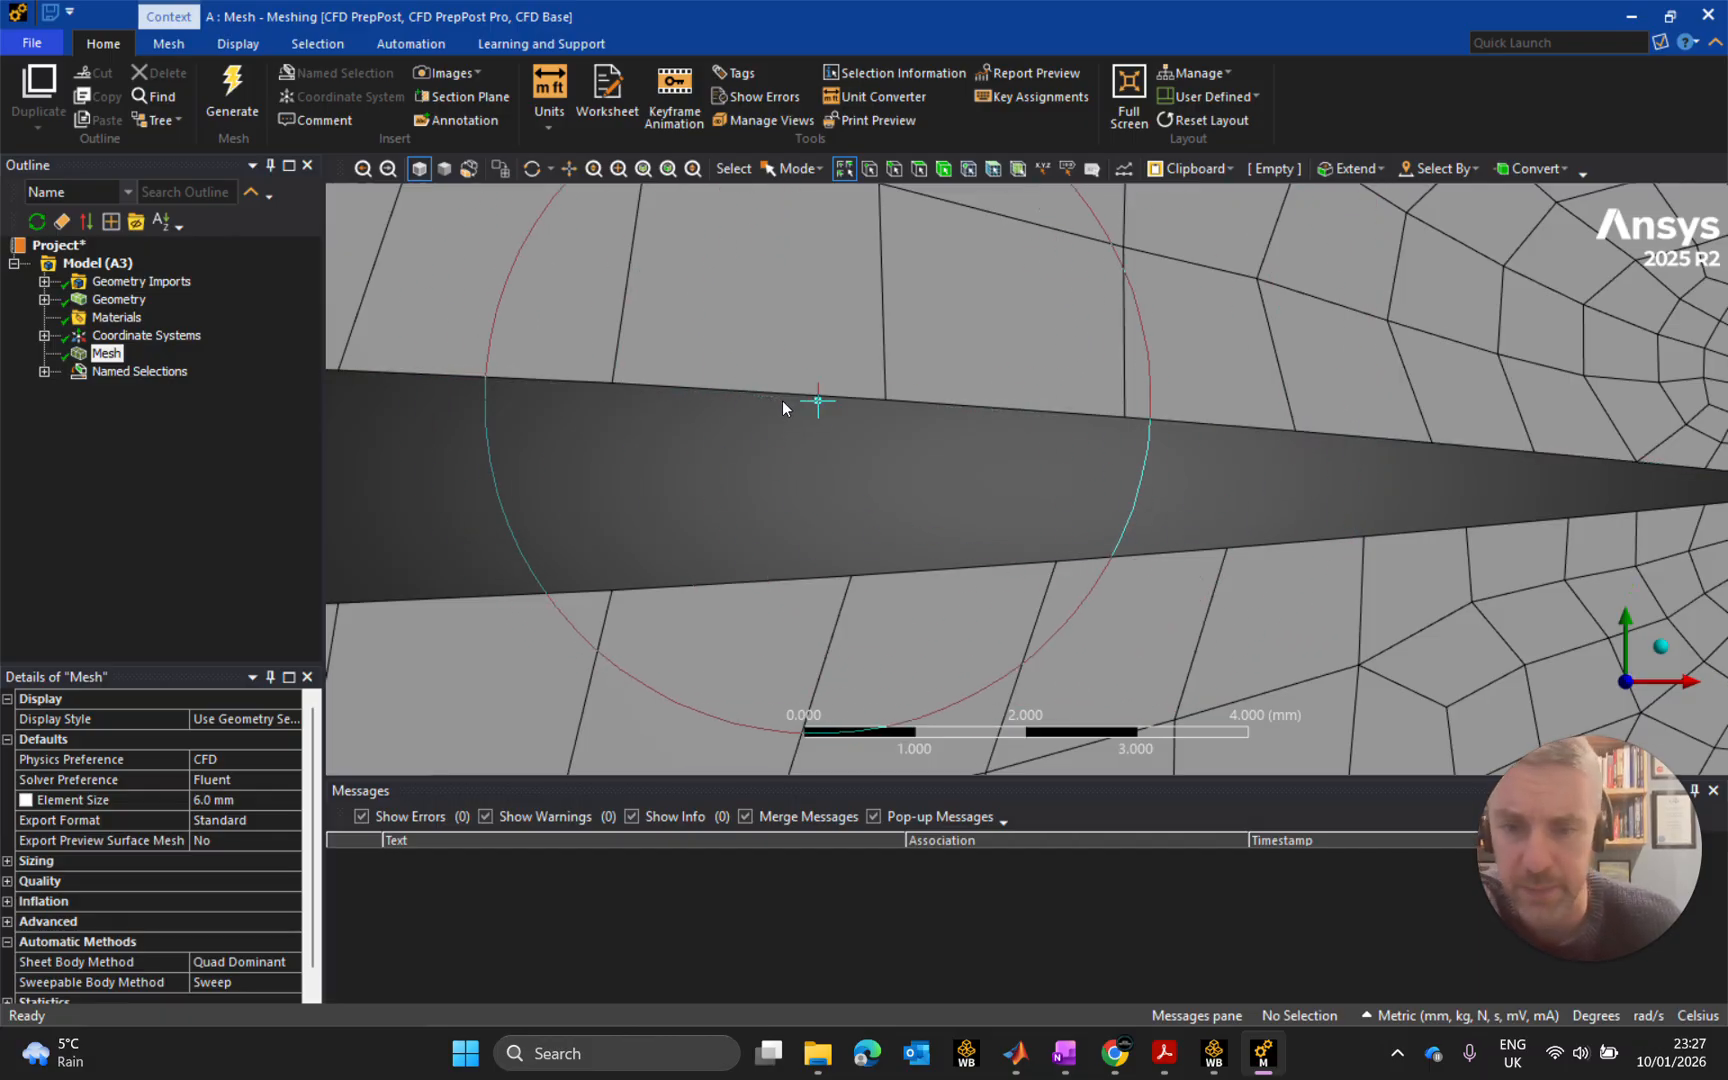
{"action": "scroll", "coordinate": [845, 390], "scroll_direction": "down", "scroll_amount": 4}
{"action": "scroll", "coordinate": [878, 410], "scroll_direction": "down", "scroll_amount": 1}
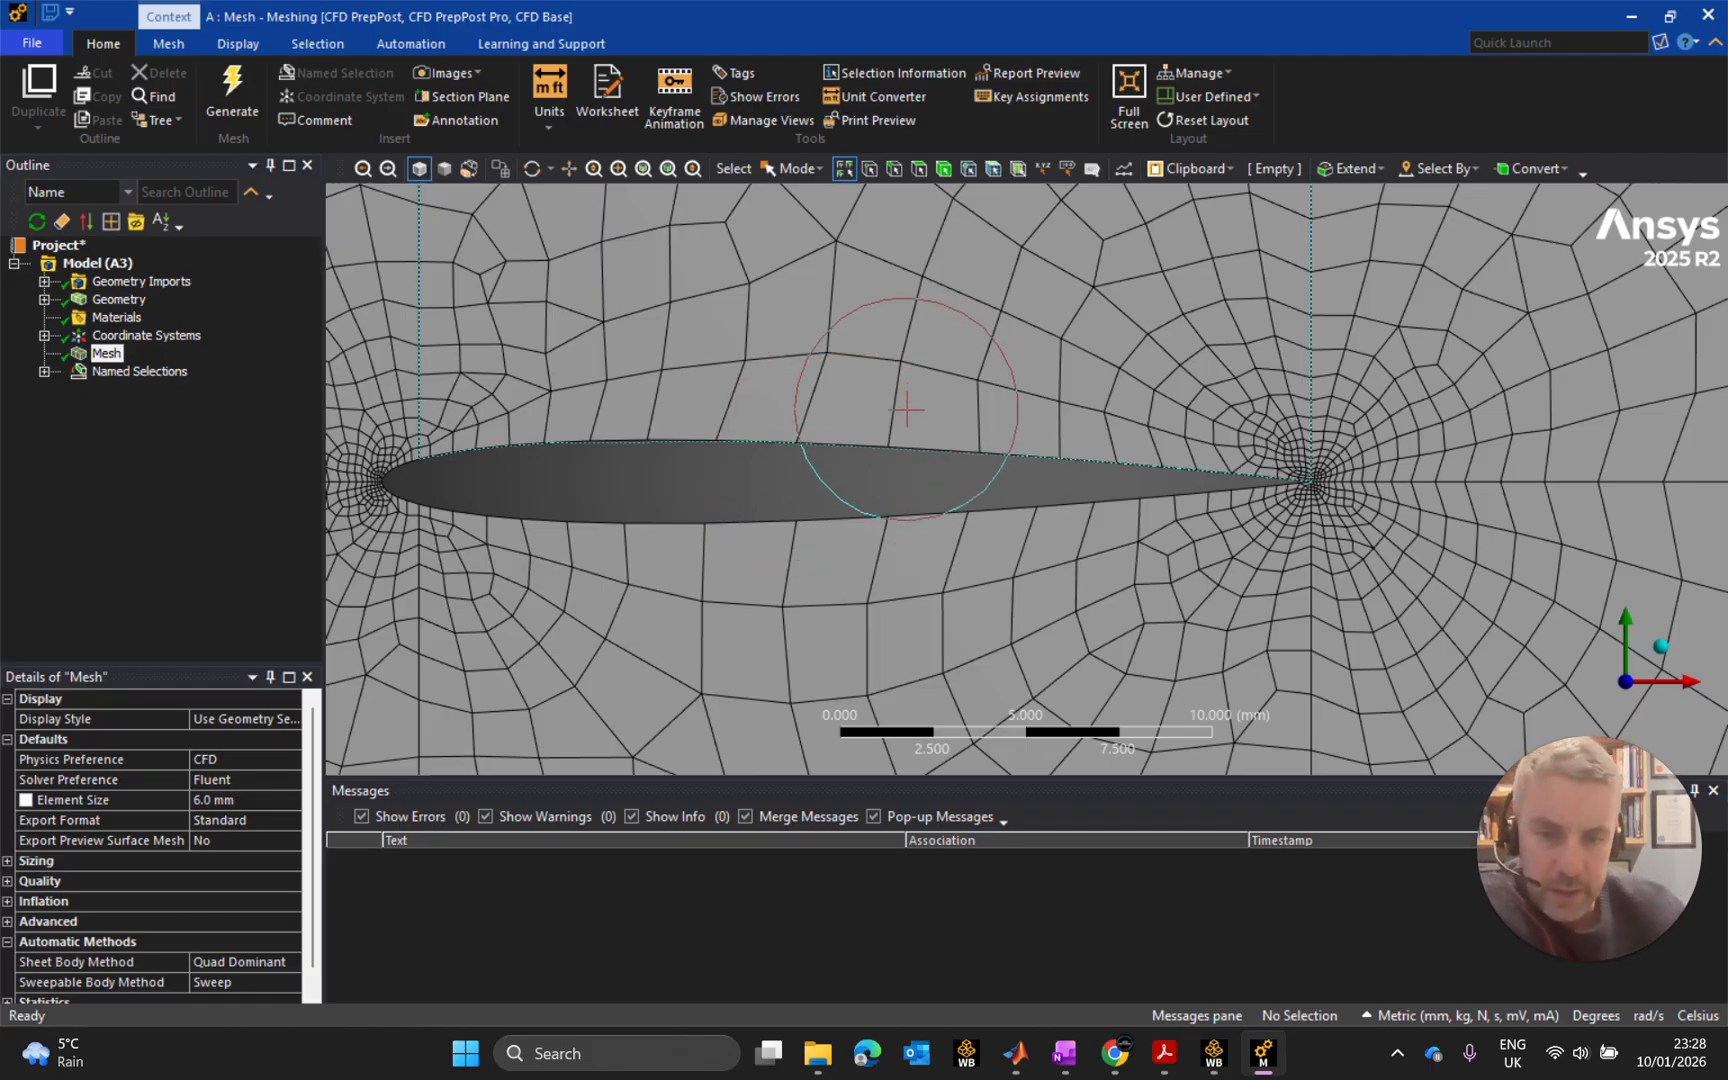
{"action": "scroll", "coordinate": [905, 405], "scroll_direction": "down", "scroll_amount": 1}
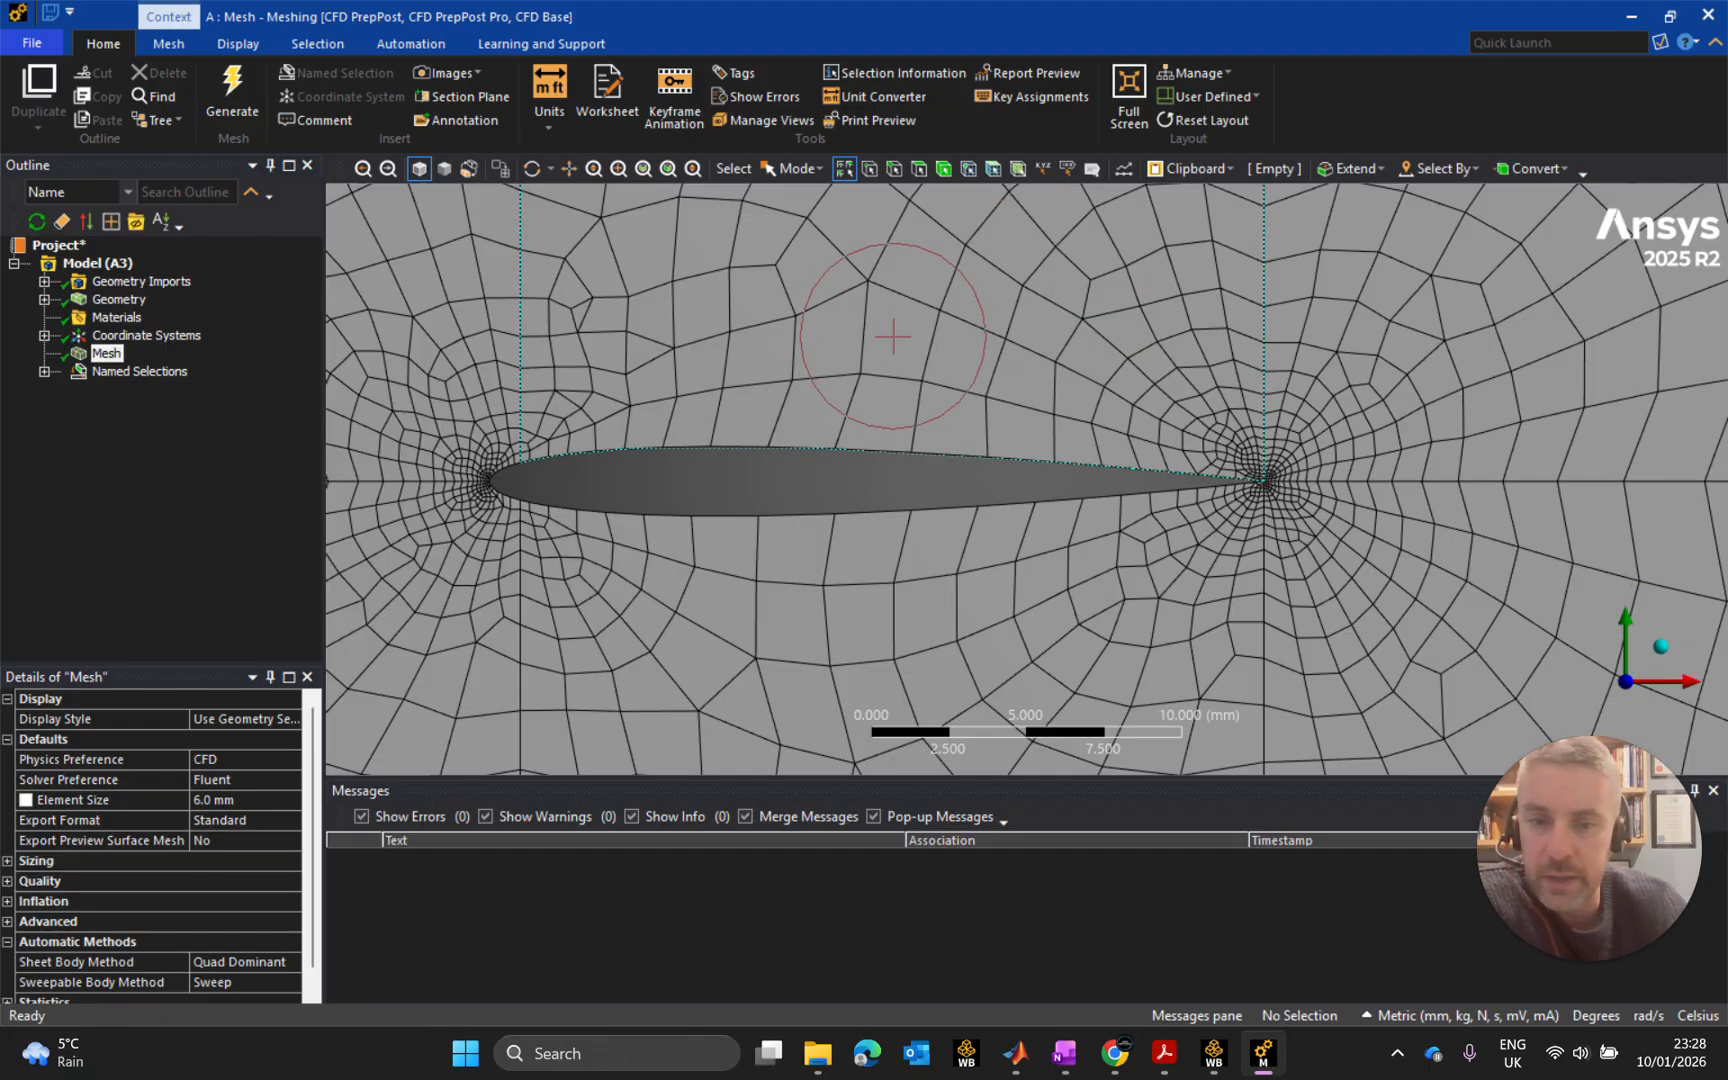
{"action": "scroll", "coordinate": [893, 337], "scroll_direction": "down", "scroll_amount": 1}
{"action": "scroll", "coordinate": [895, 334], "scroll_direction": "up", "scroll_amount": 2}
{"action": "scroll", "coordinate": [897, 333], "scroll_direction": "down", "scroll_amount": 4}
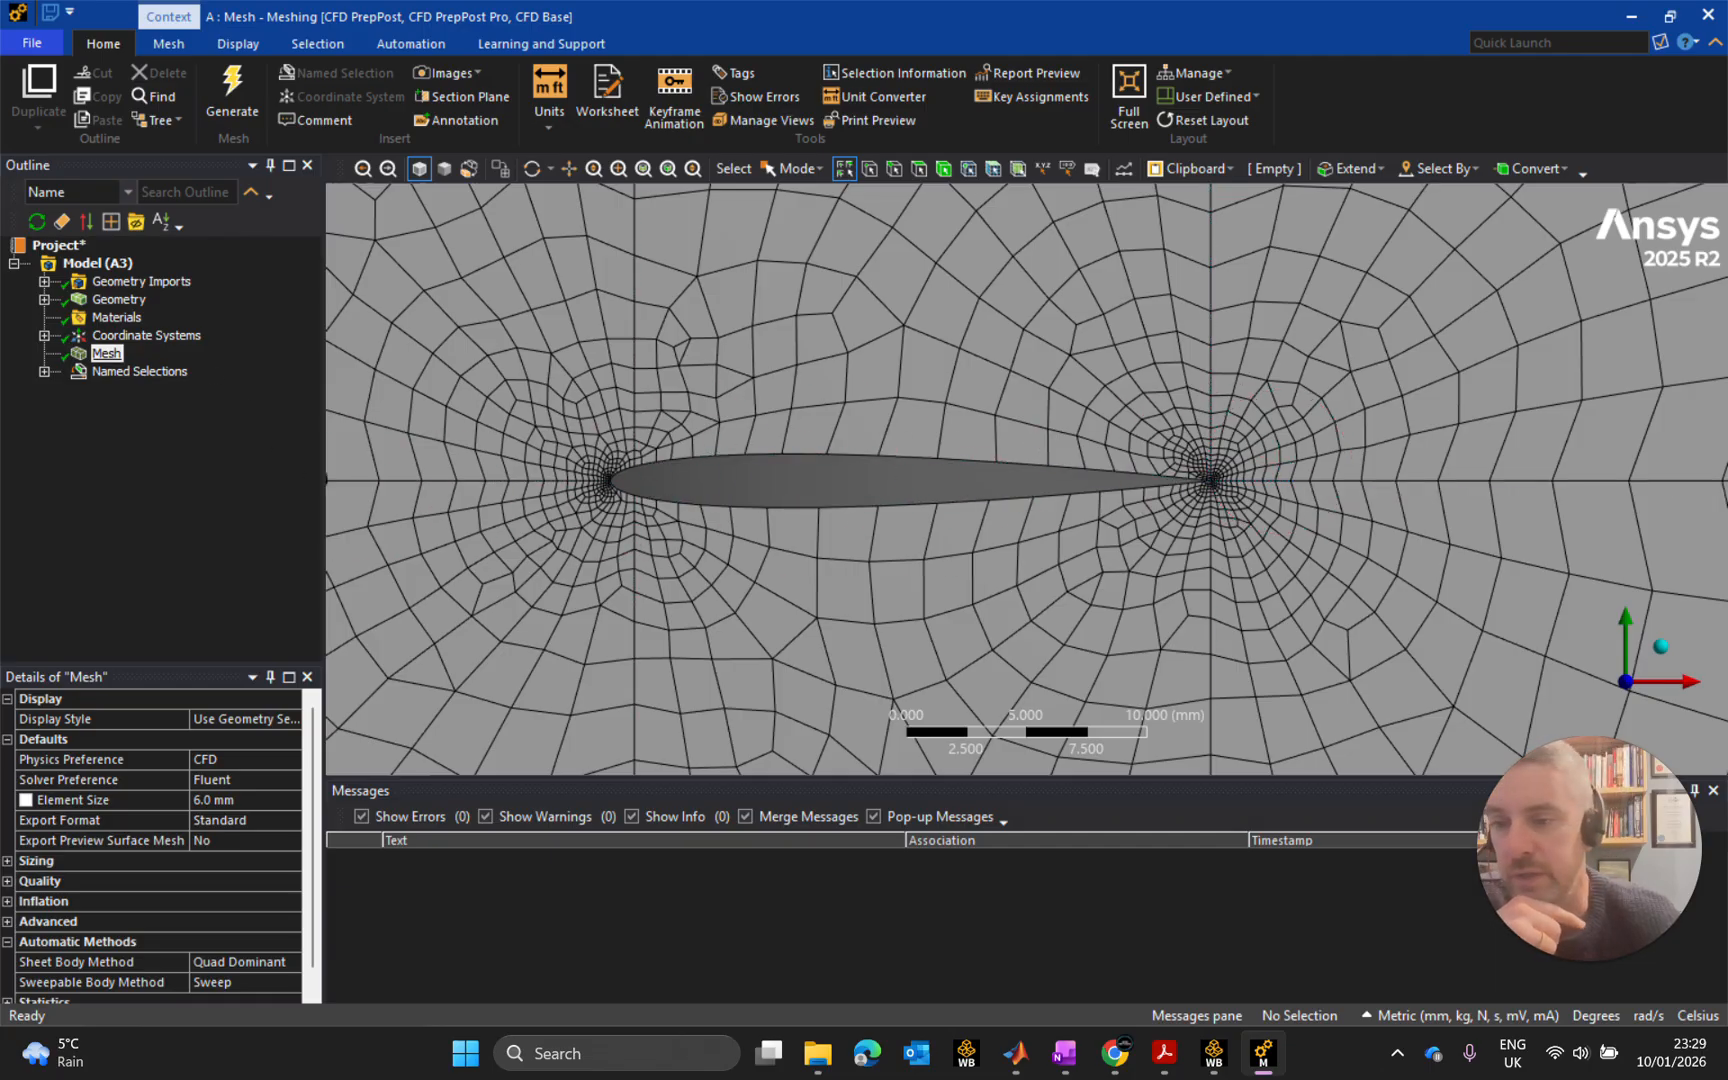
Insert an Inflation control in the mesh and scope its geometry to the six flow-domain faces surrounding the airfoil.
{"action": "right_click", "coordinate": [106, 355]}
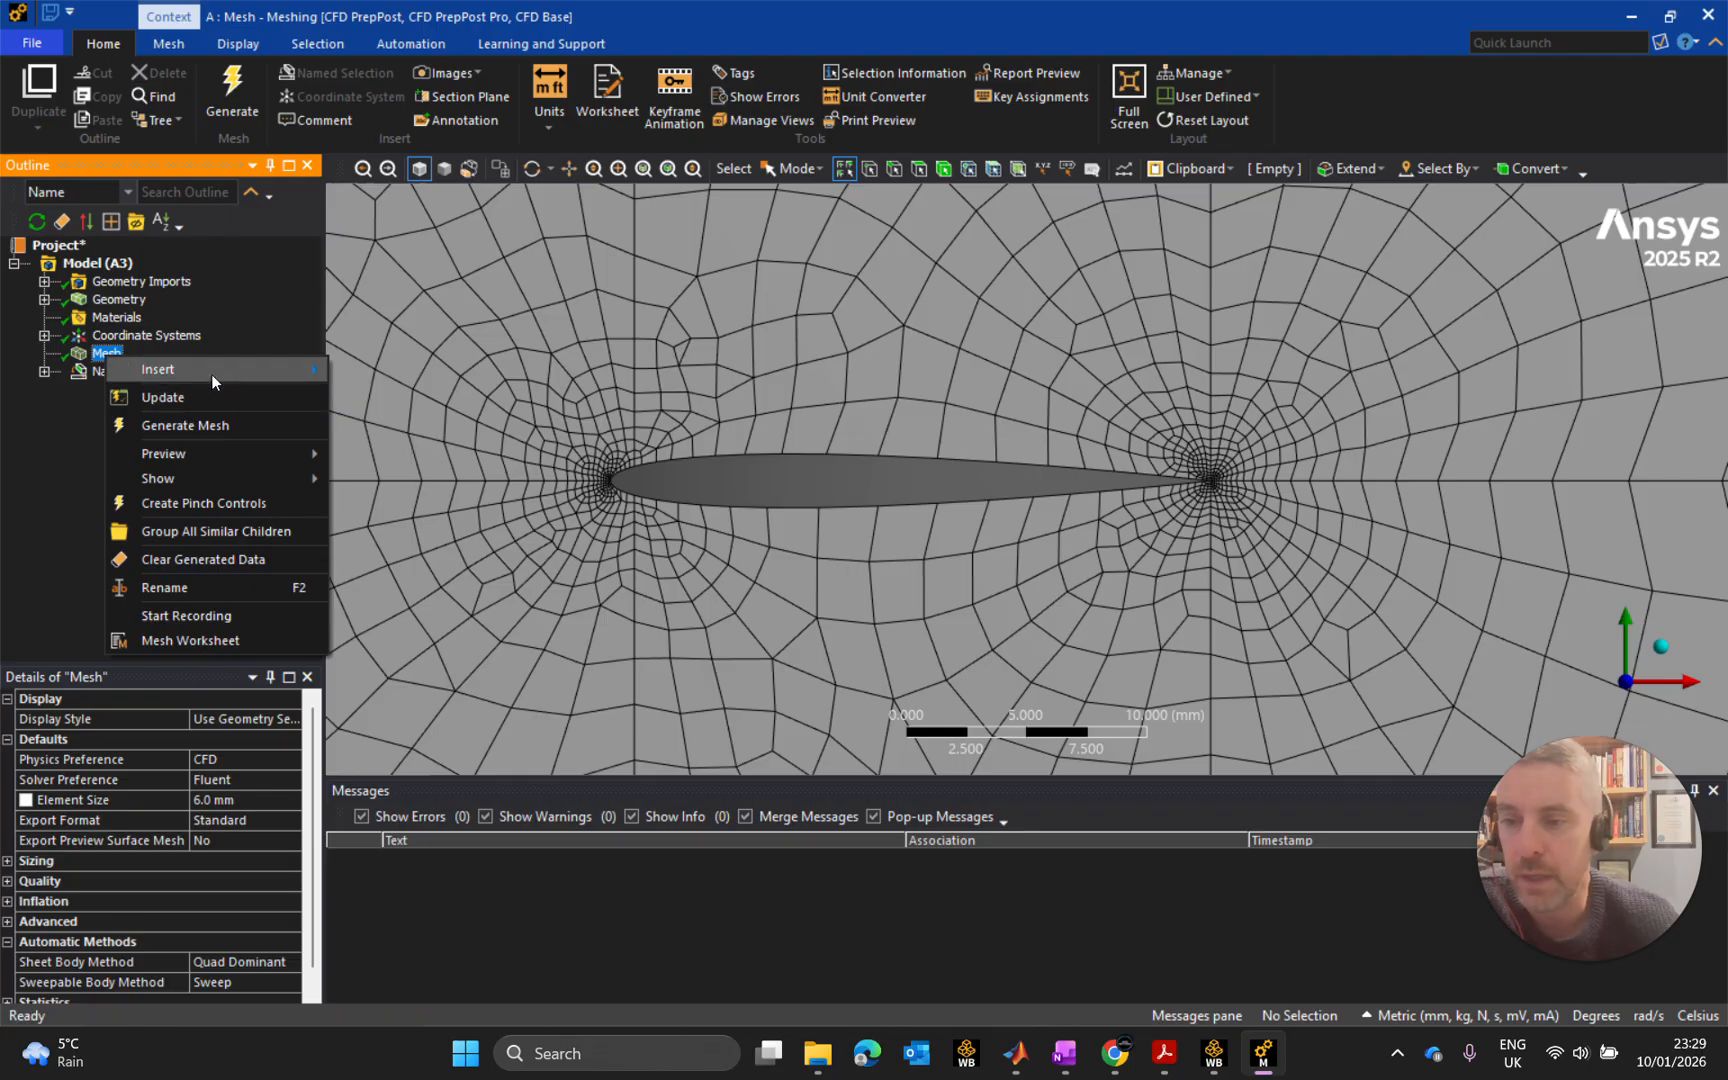
{"action": "mouse_move", "coordinate": [211, 372]}
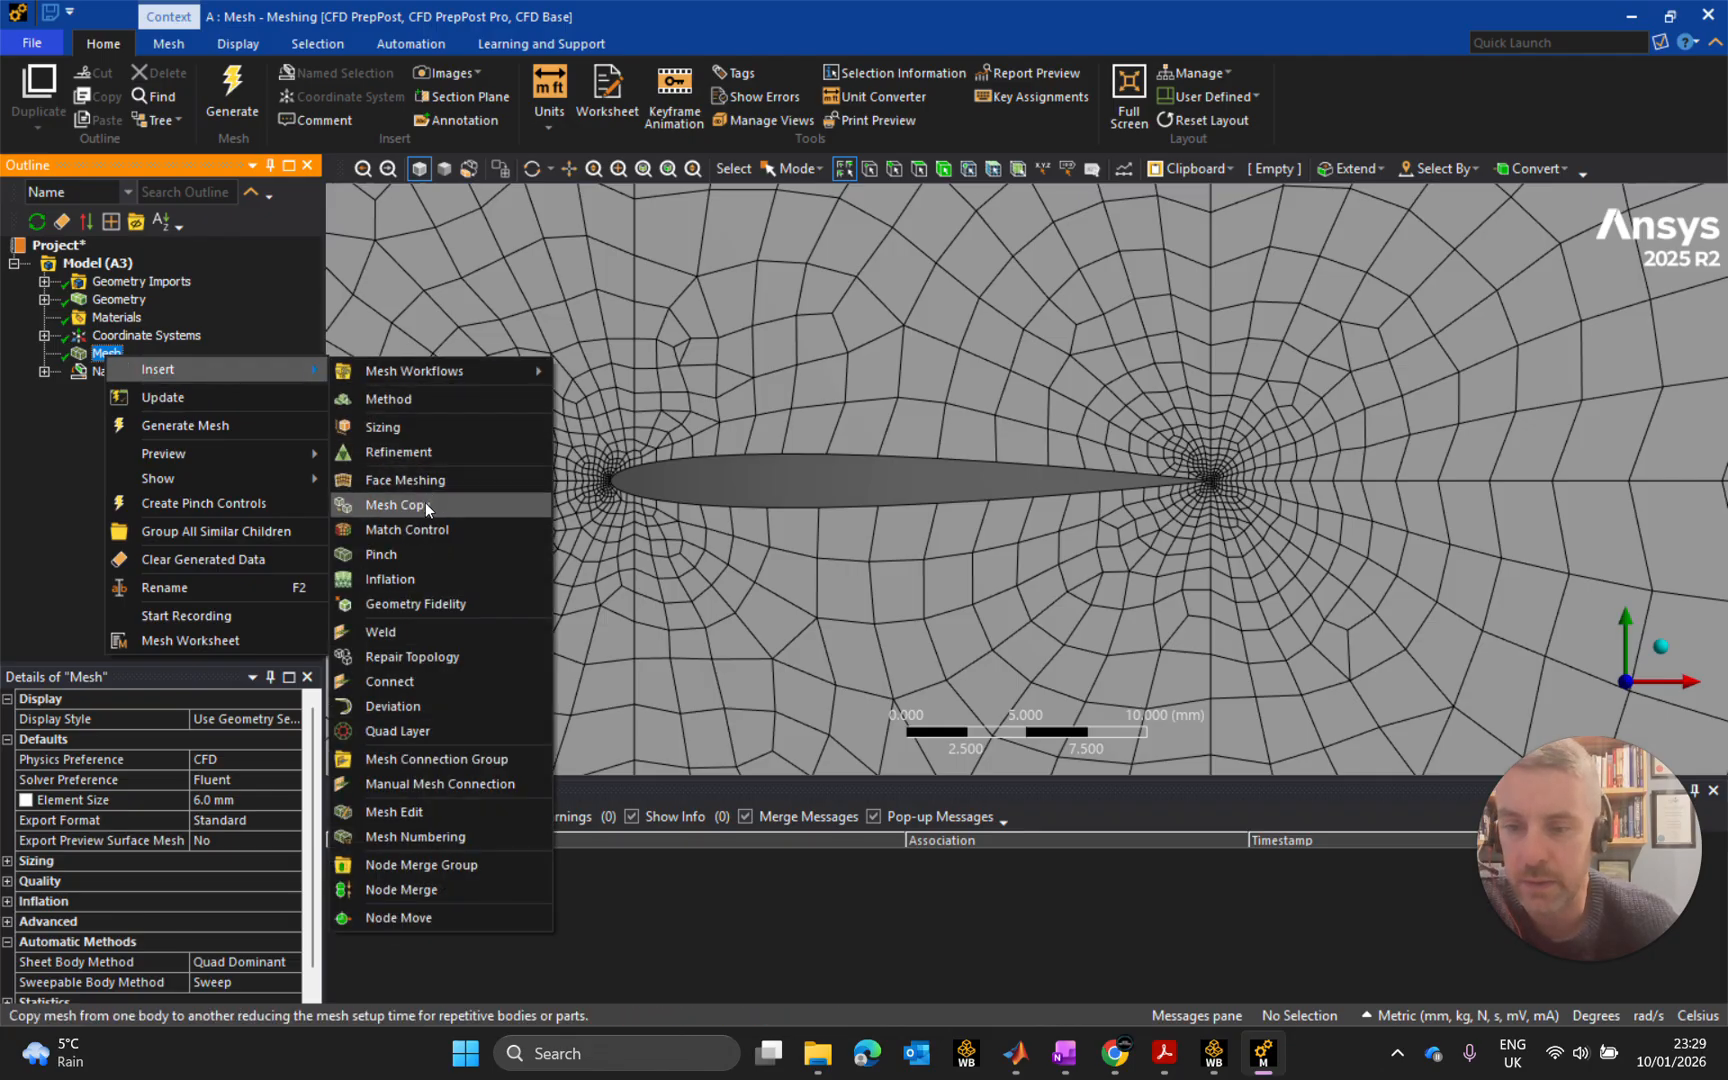
{"action": "left_click", "coordinate": [432, 587]}
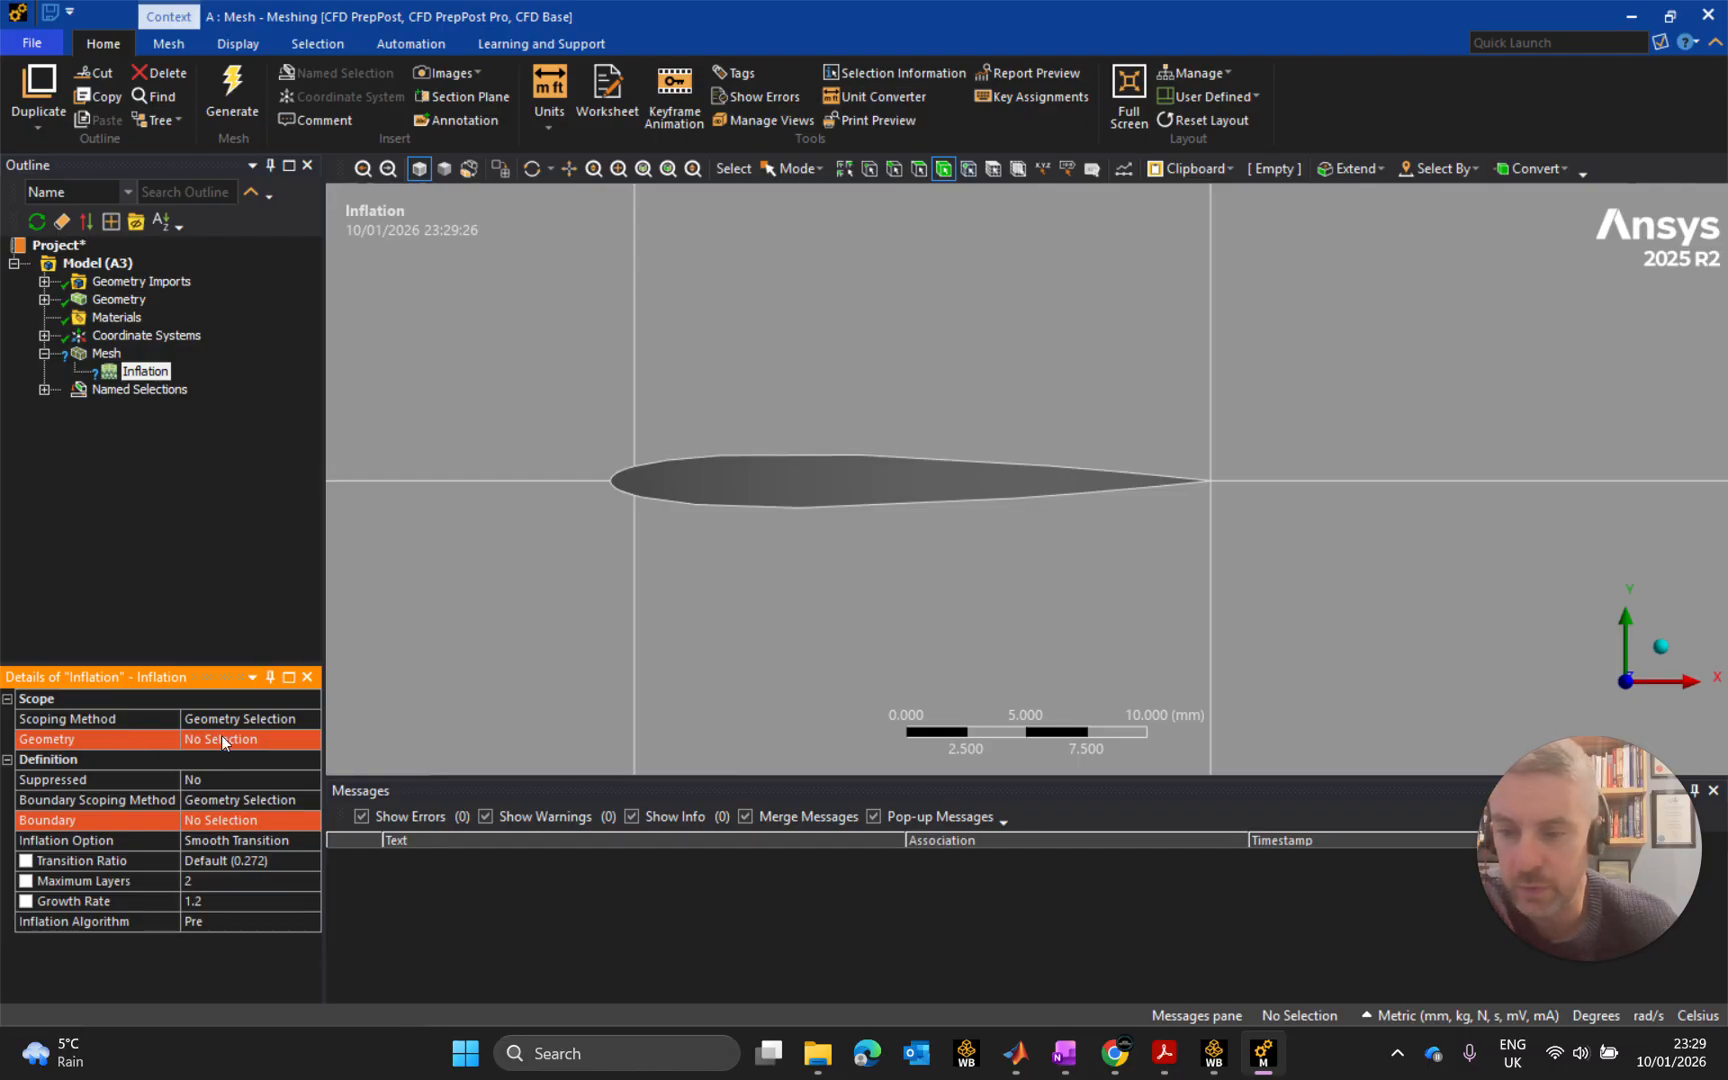
{"action": "left_click", "coordinate": [916, 170]}
{"action": "left_click", "coordinate": [903, 348]}
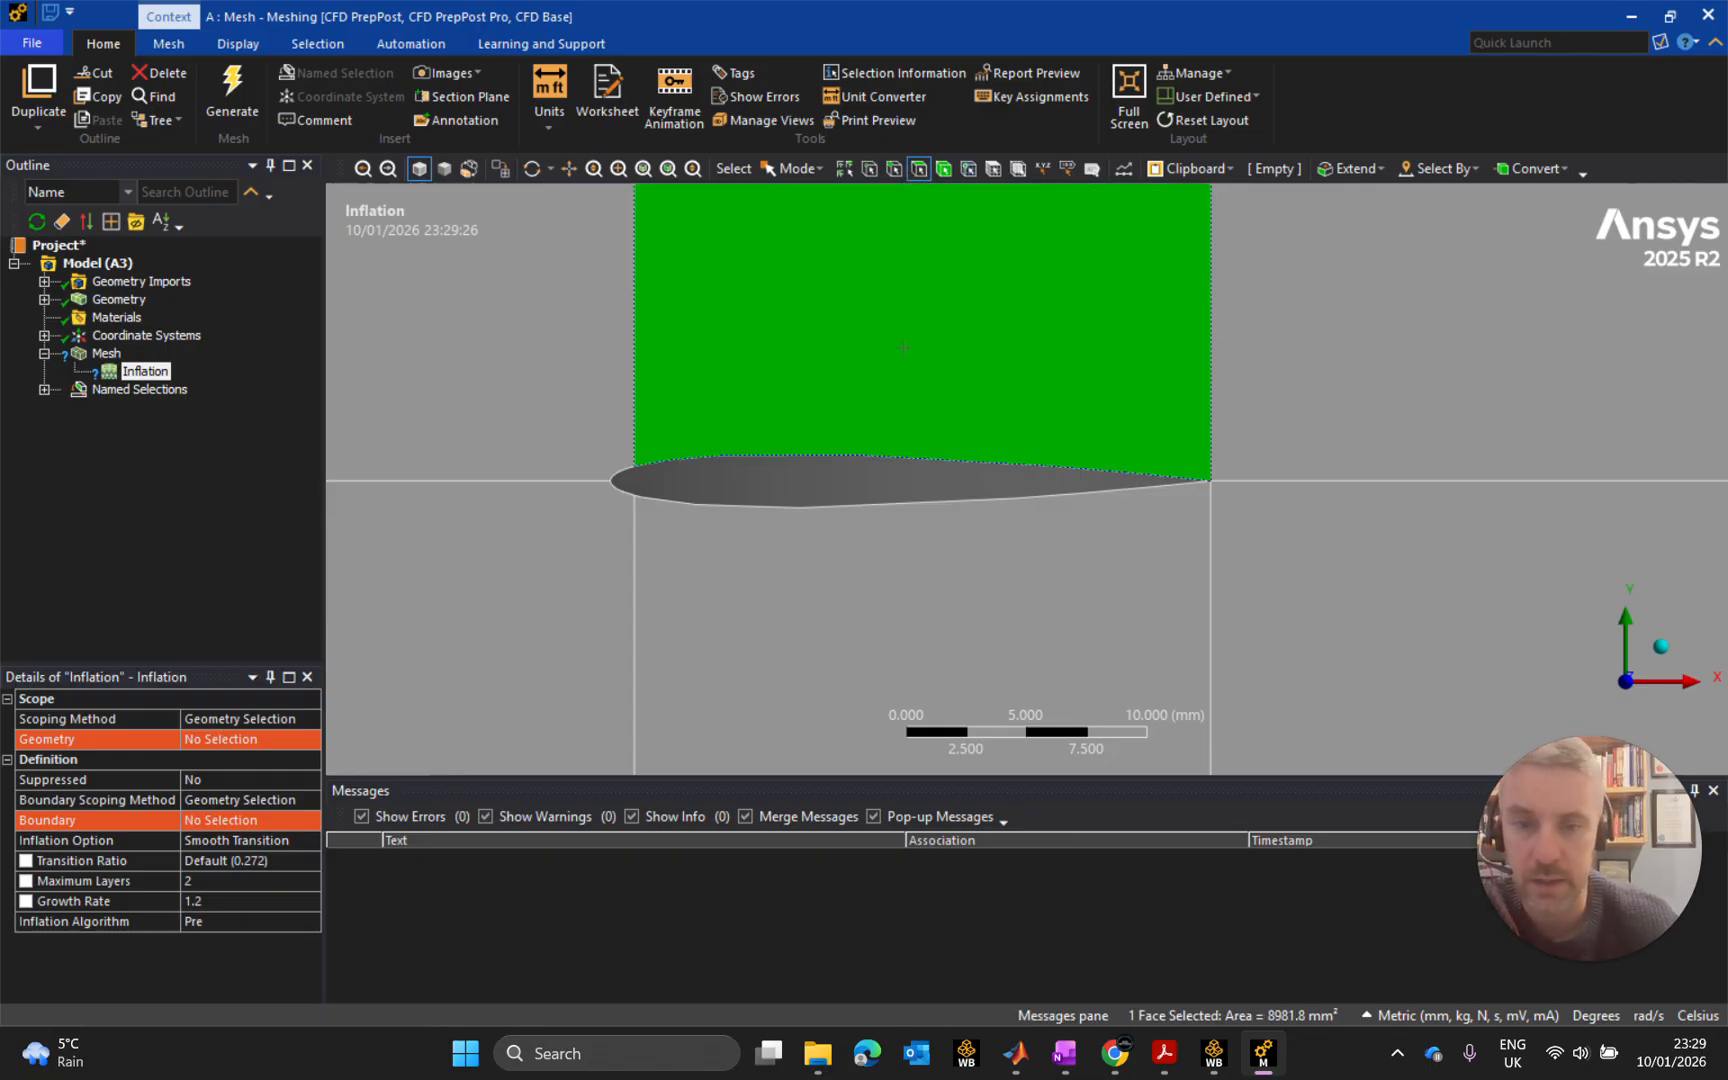
{"action": "left_click", "coordinate": [578, 350], "text": "ctrl"}
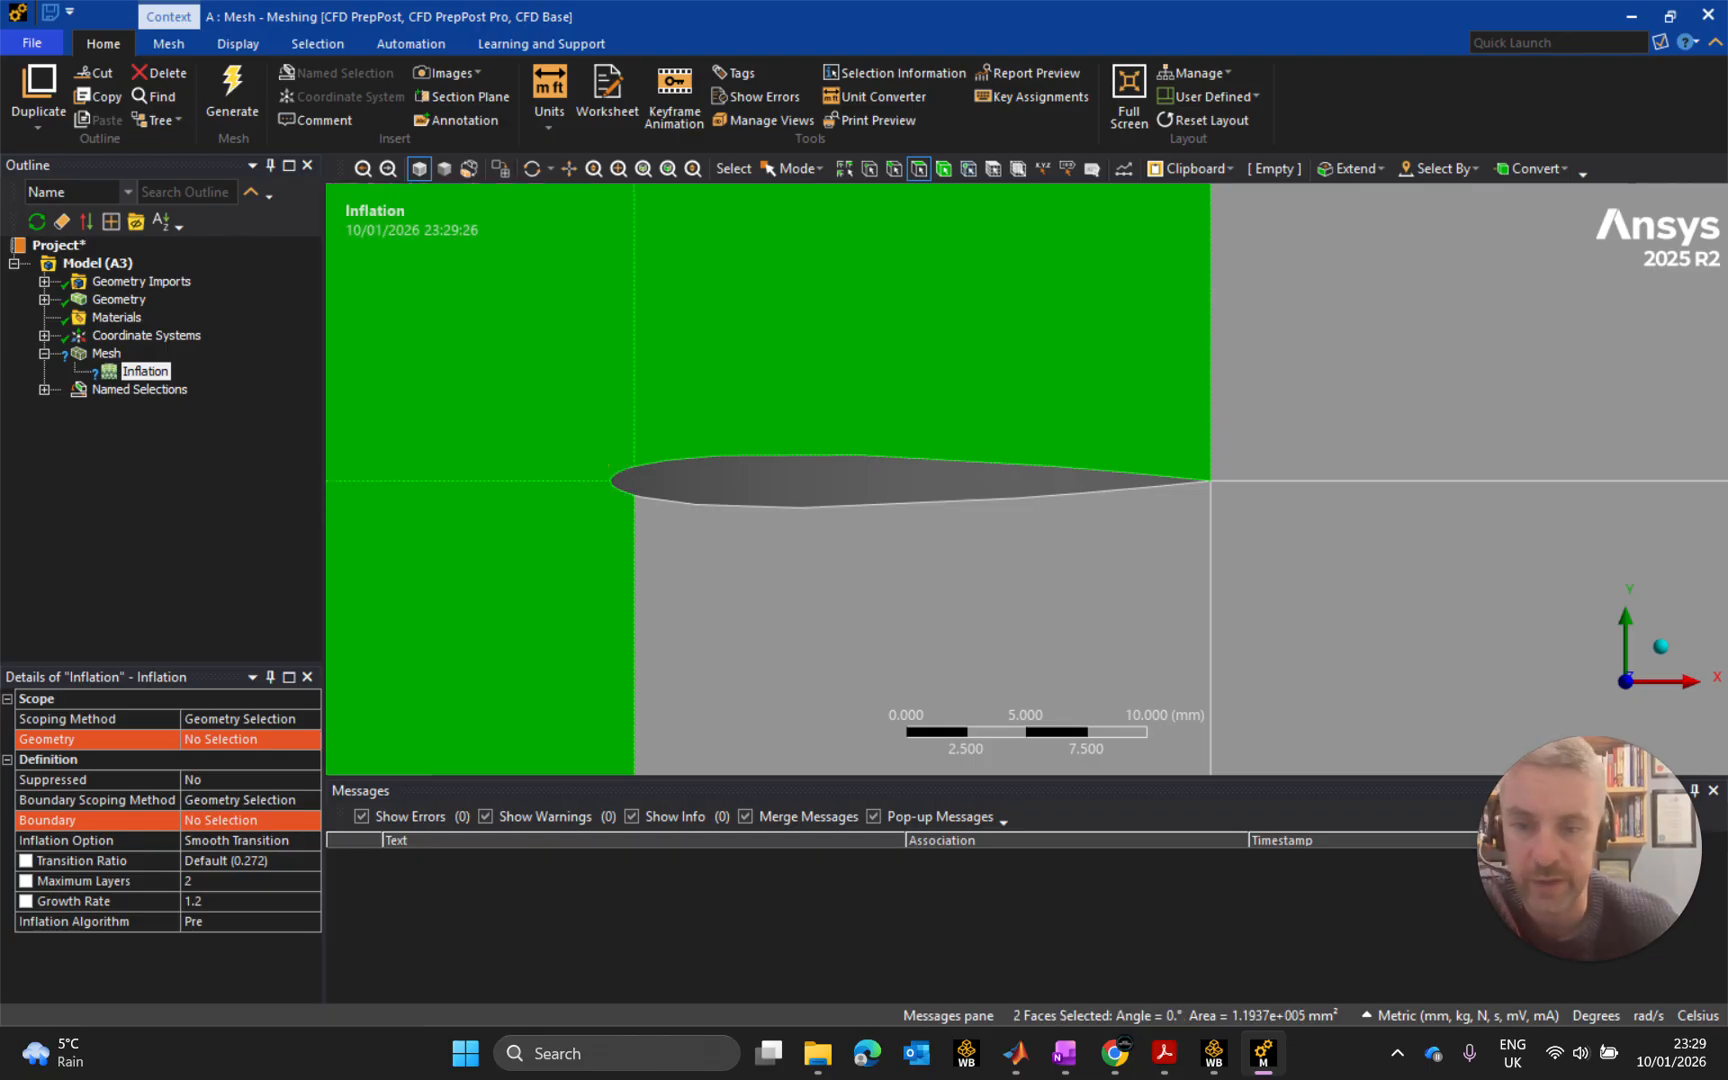
{"action": "left_click", "coordinate": [580, 560], "text": "ctrl"}
{"action": "left_click", "coordinate": [895, 585], "text": "ctrl"}
{"action": "left_click", "coordinate": [1290, 520], "text": "ctrl"}
{"action": "left_click", "coordinate": [1307, 413], "text": "ctrl"}
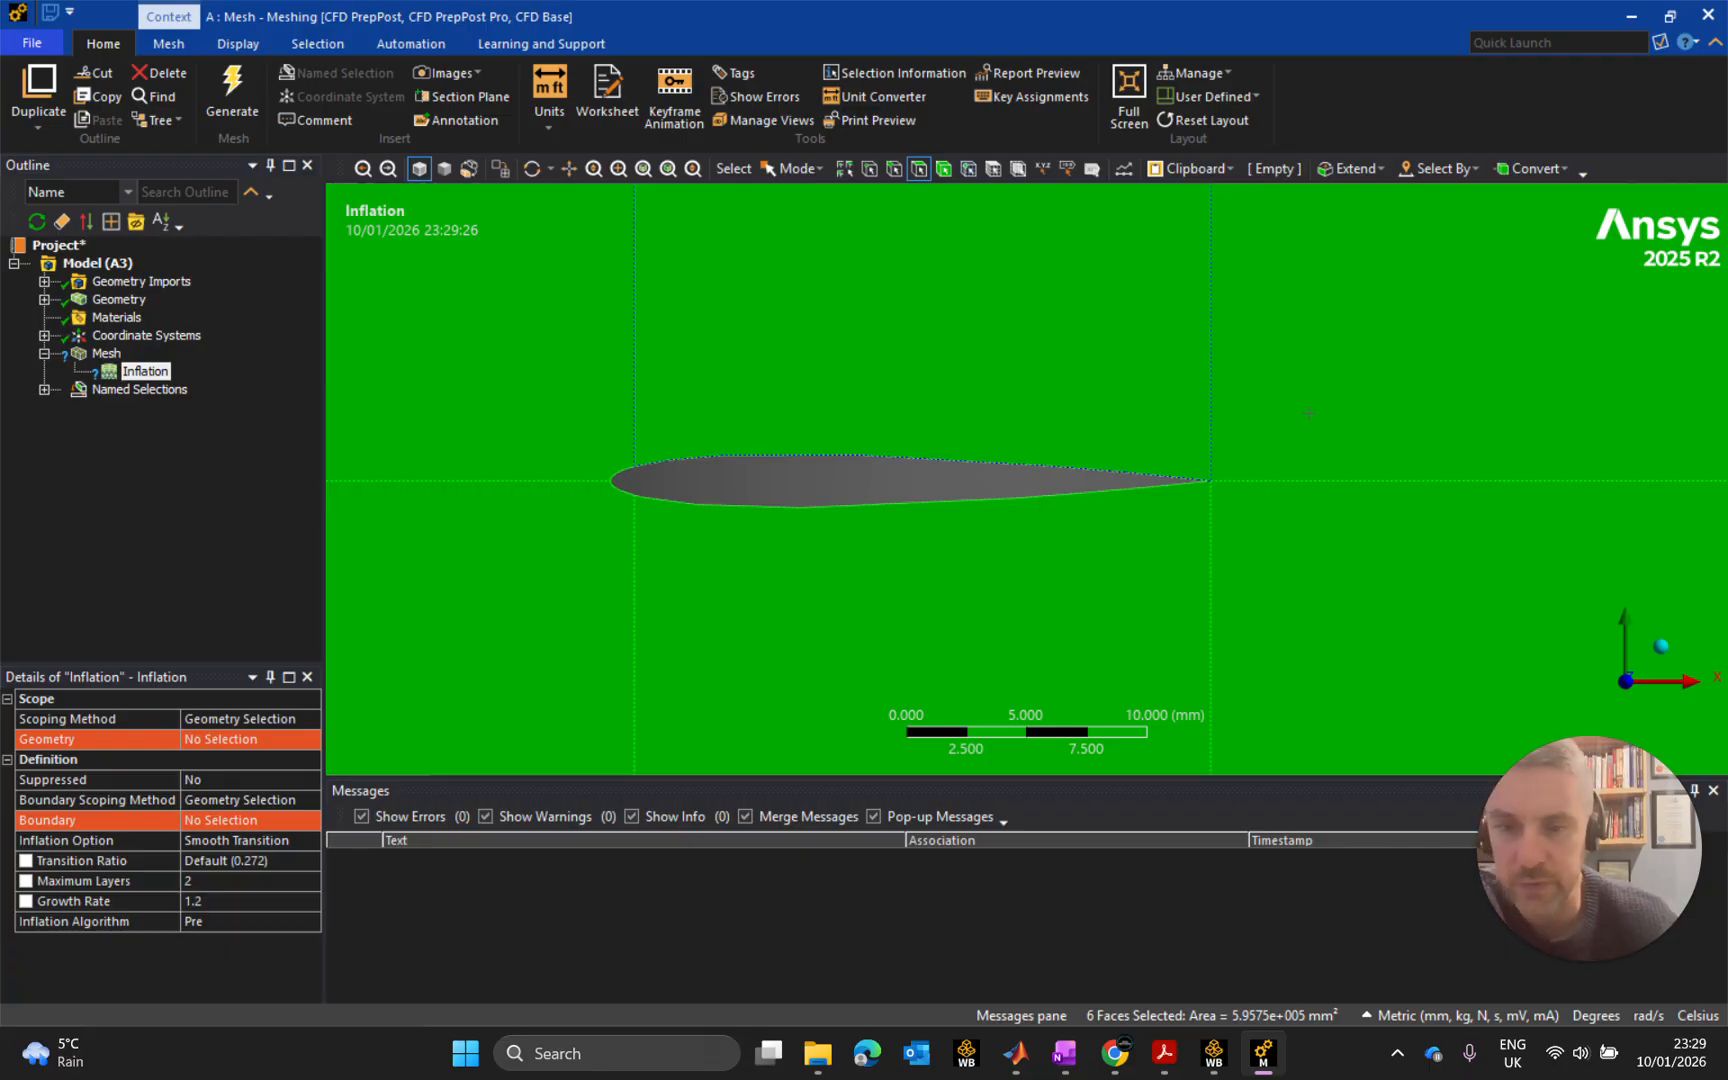
{"action": "left_click", "coordinate": [211, 741]}
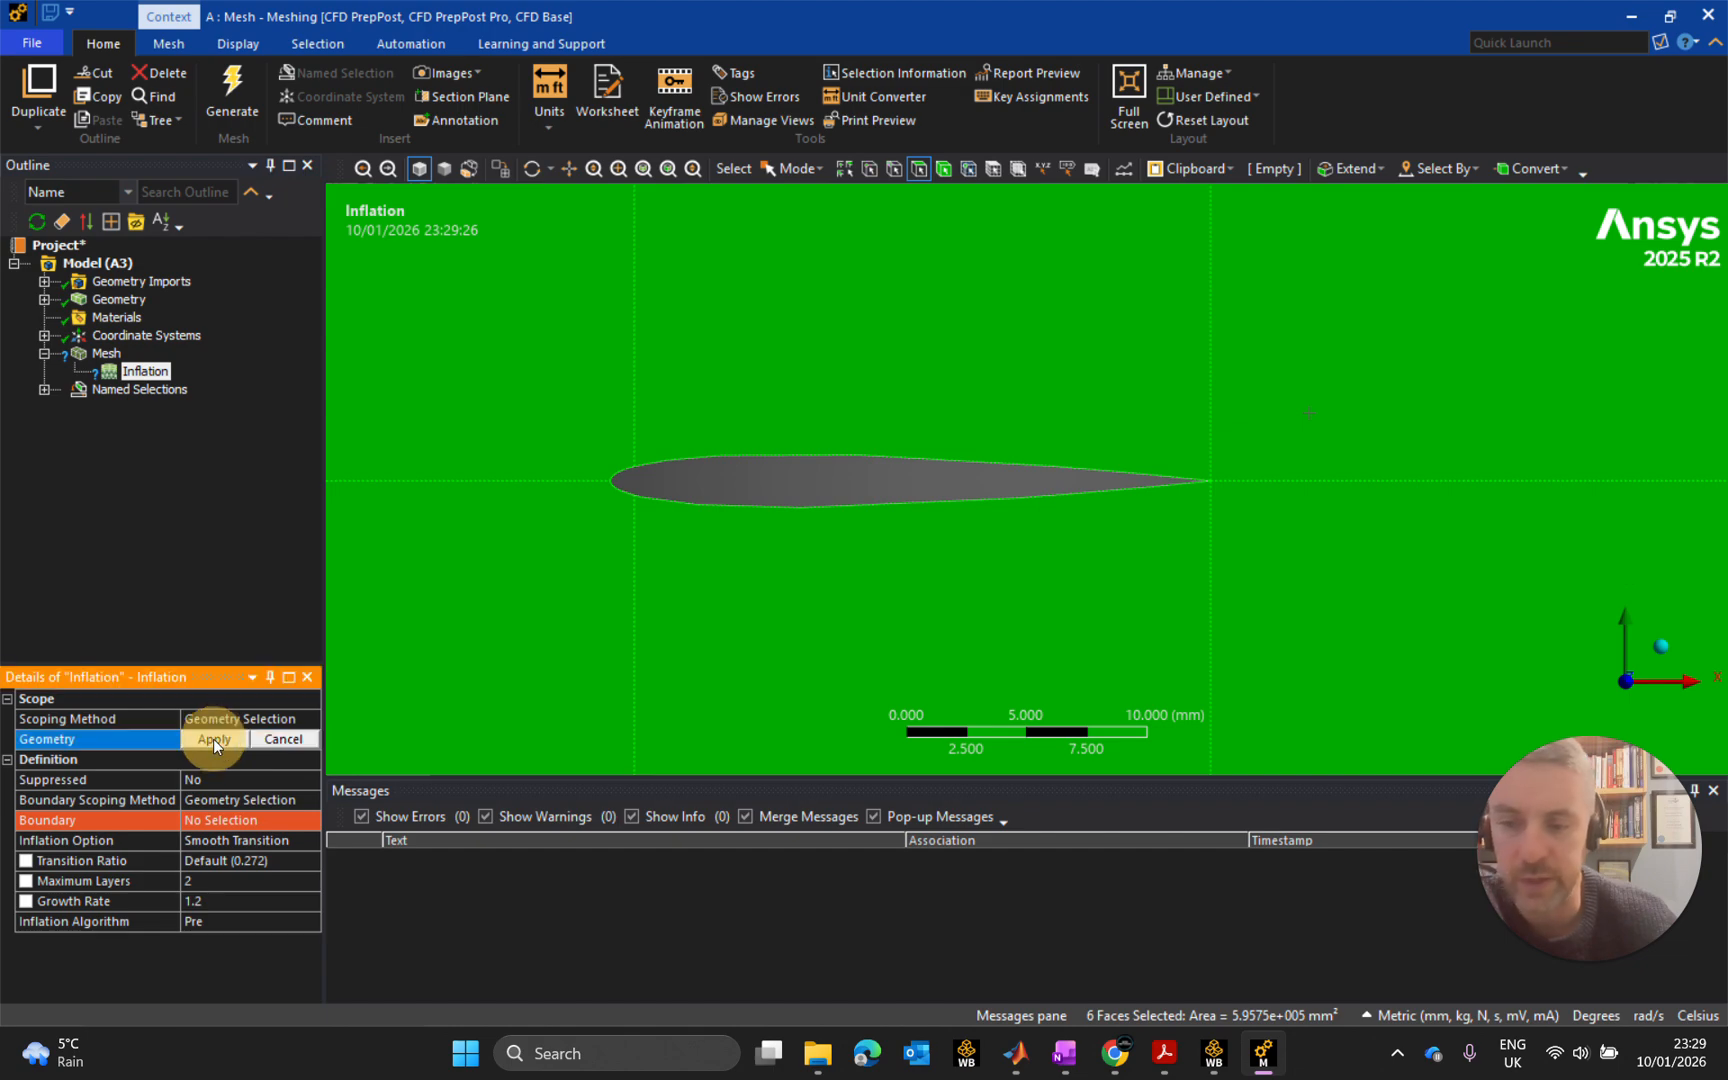
{"action": "left_click", "coordinate": [213, 738]}
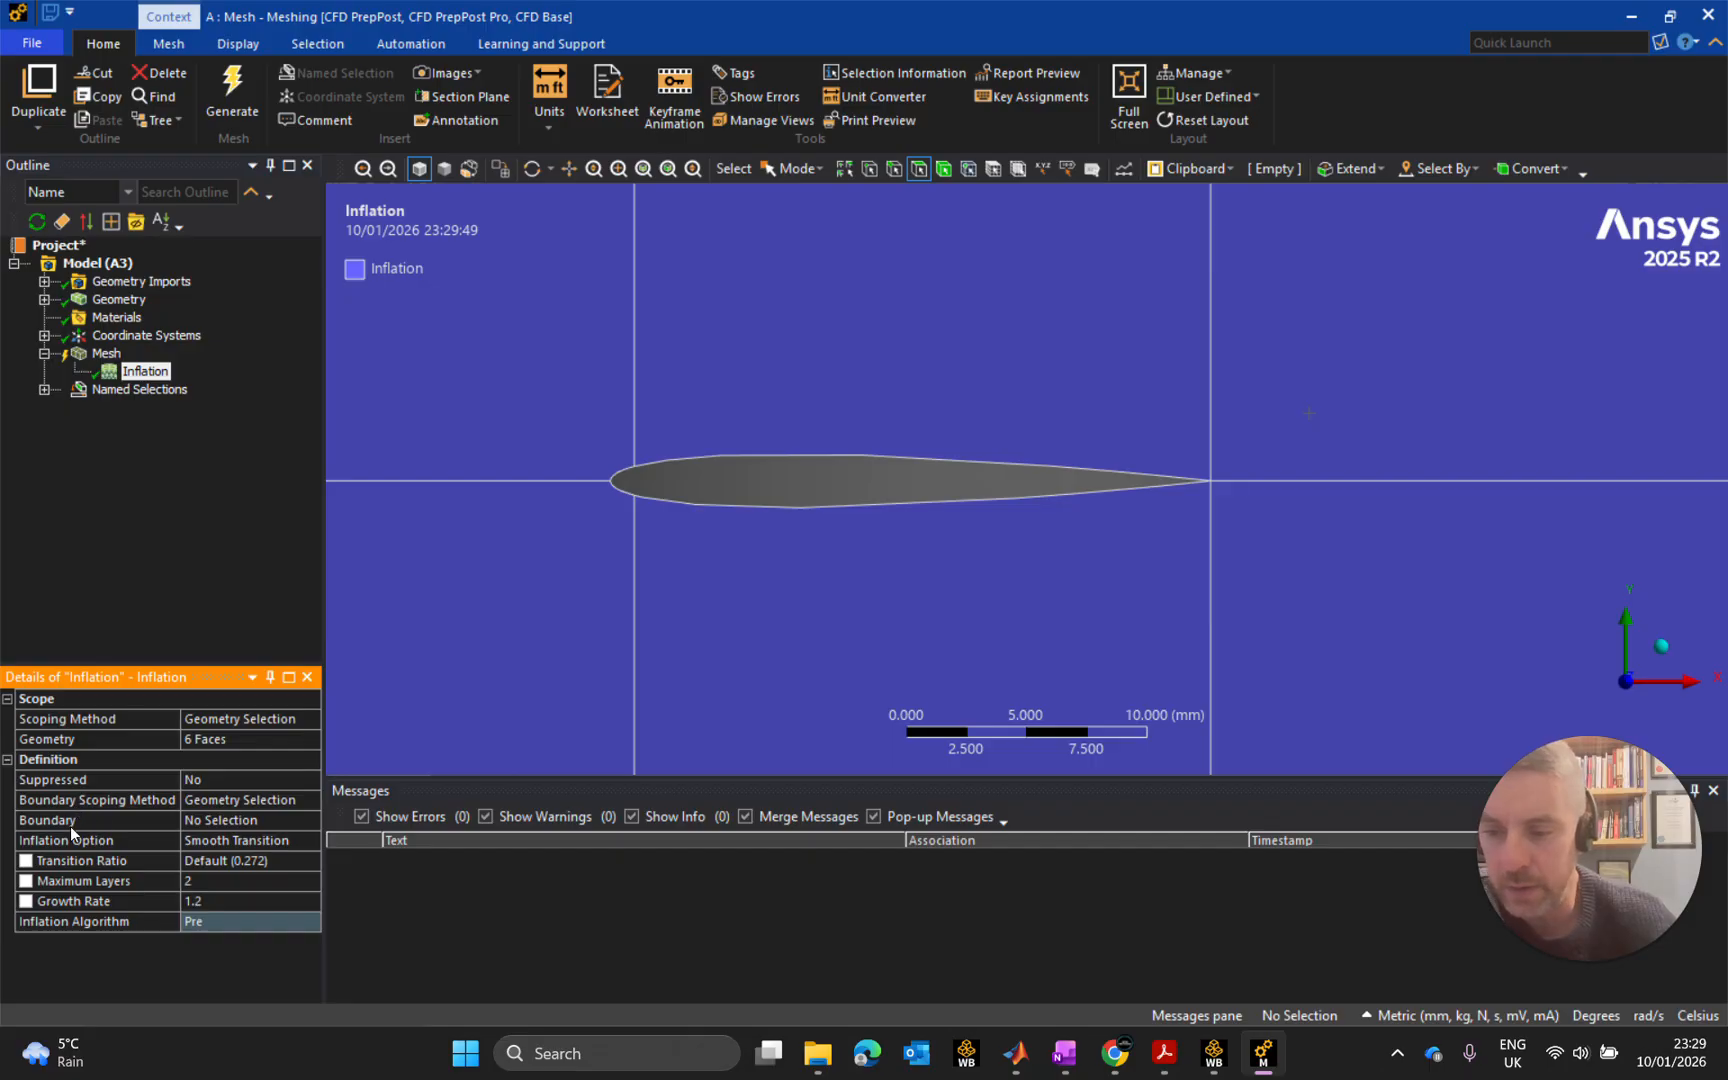
Set the inflation boundary to the four edges forming the upper surface, lower surface and nose of the airfoil.
{"action": "left_click", "coordinate": [212, 826]}
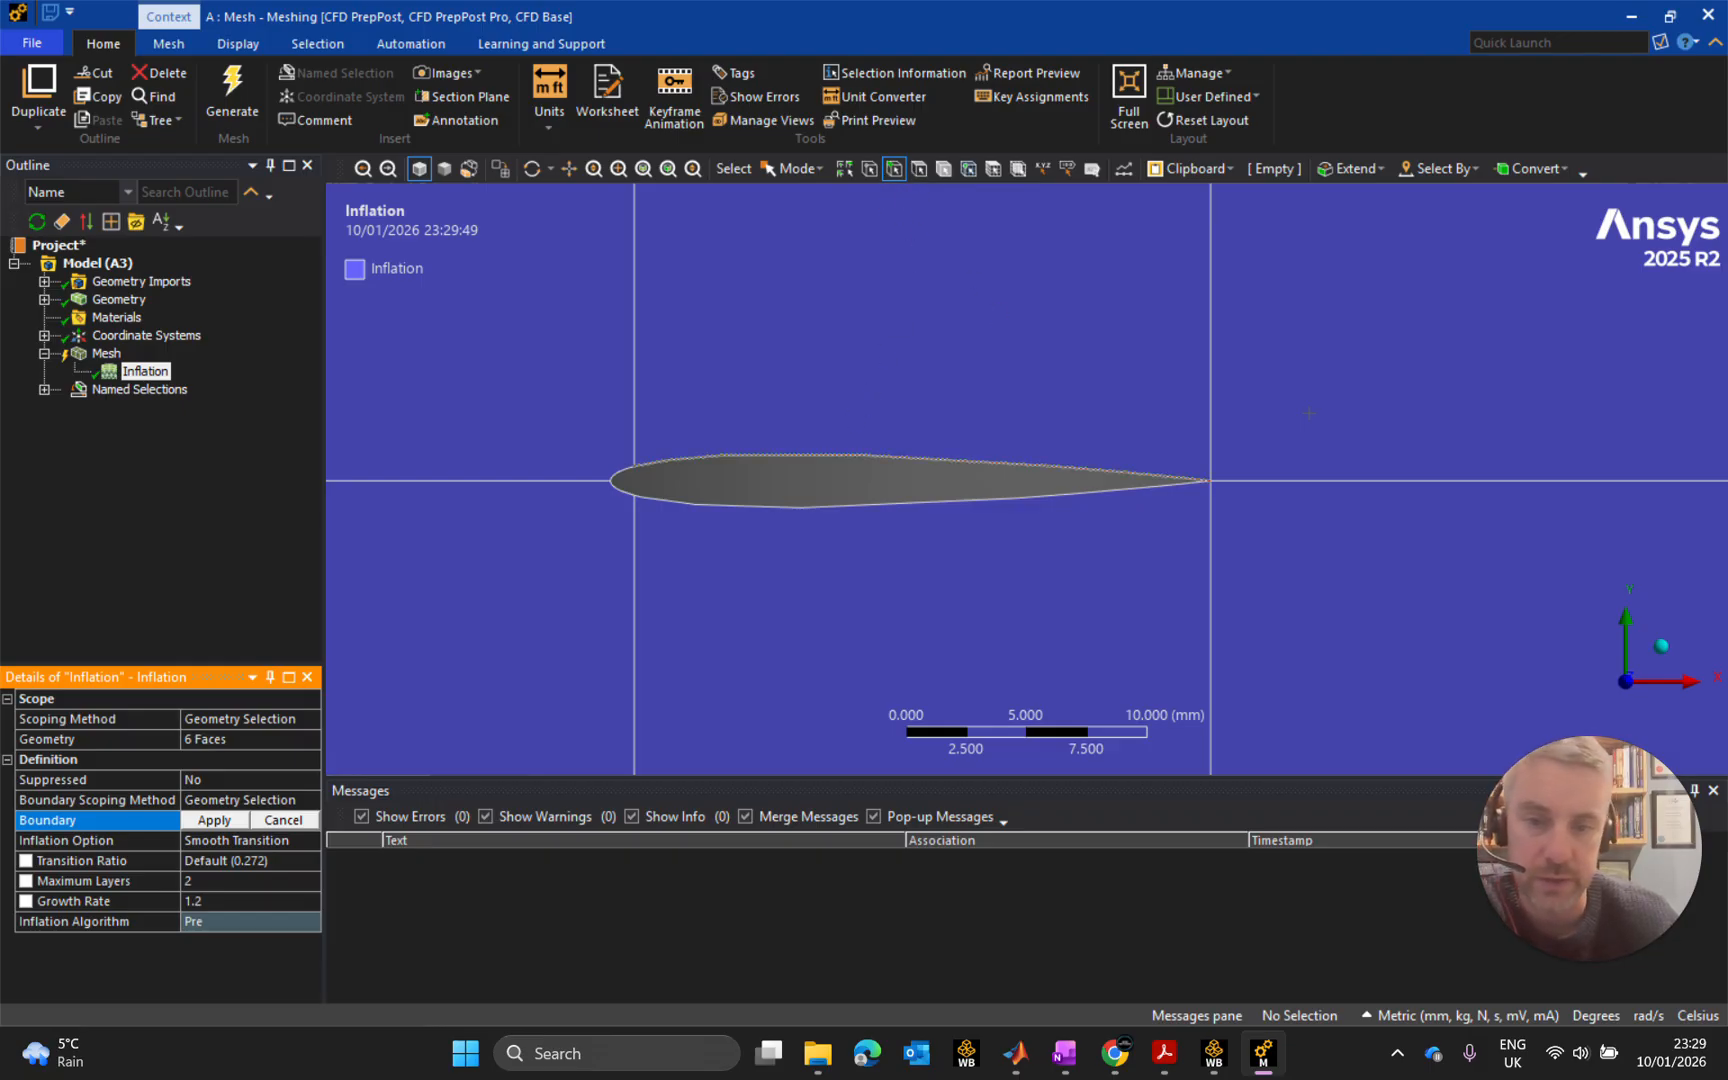
{"action": "left_click", "coordinate": [821, 455]}
{"action": "scroll", "coordinate": [821, 455], "scroll_direction": "up", "scroll_amount": 3}
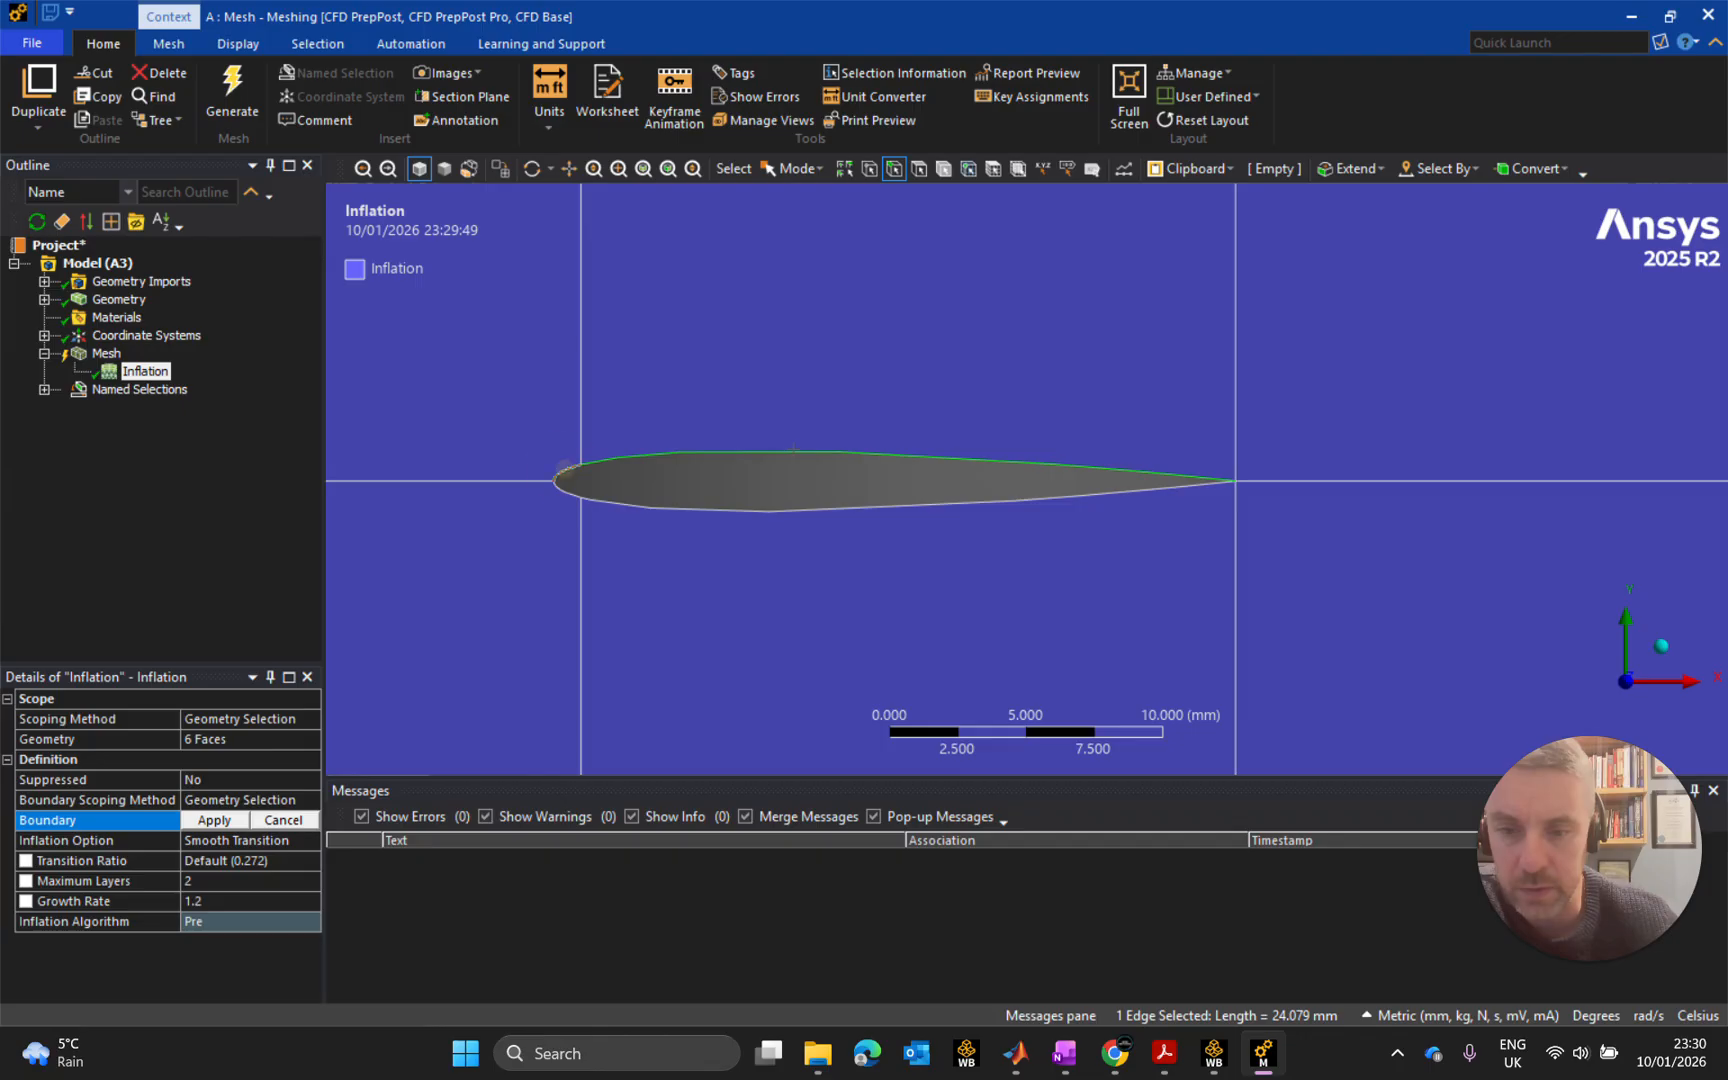
{"action": "left_click", "coordinate": [571, 476], "text": "ctrl"}
{"action": "left_click", "coordinate": [566, 494], "text": "ctrl"}
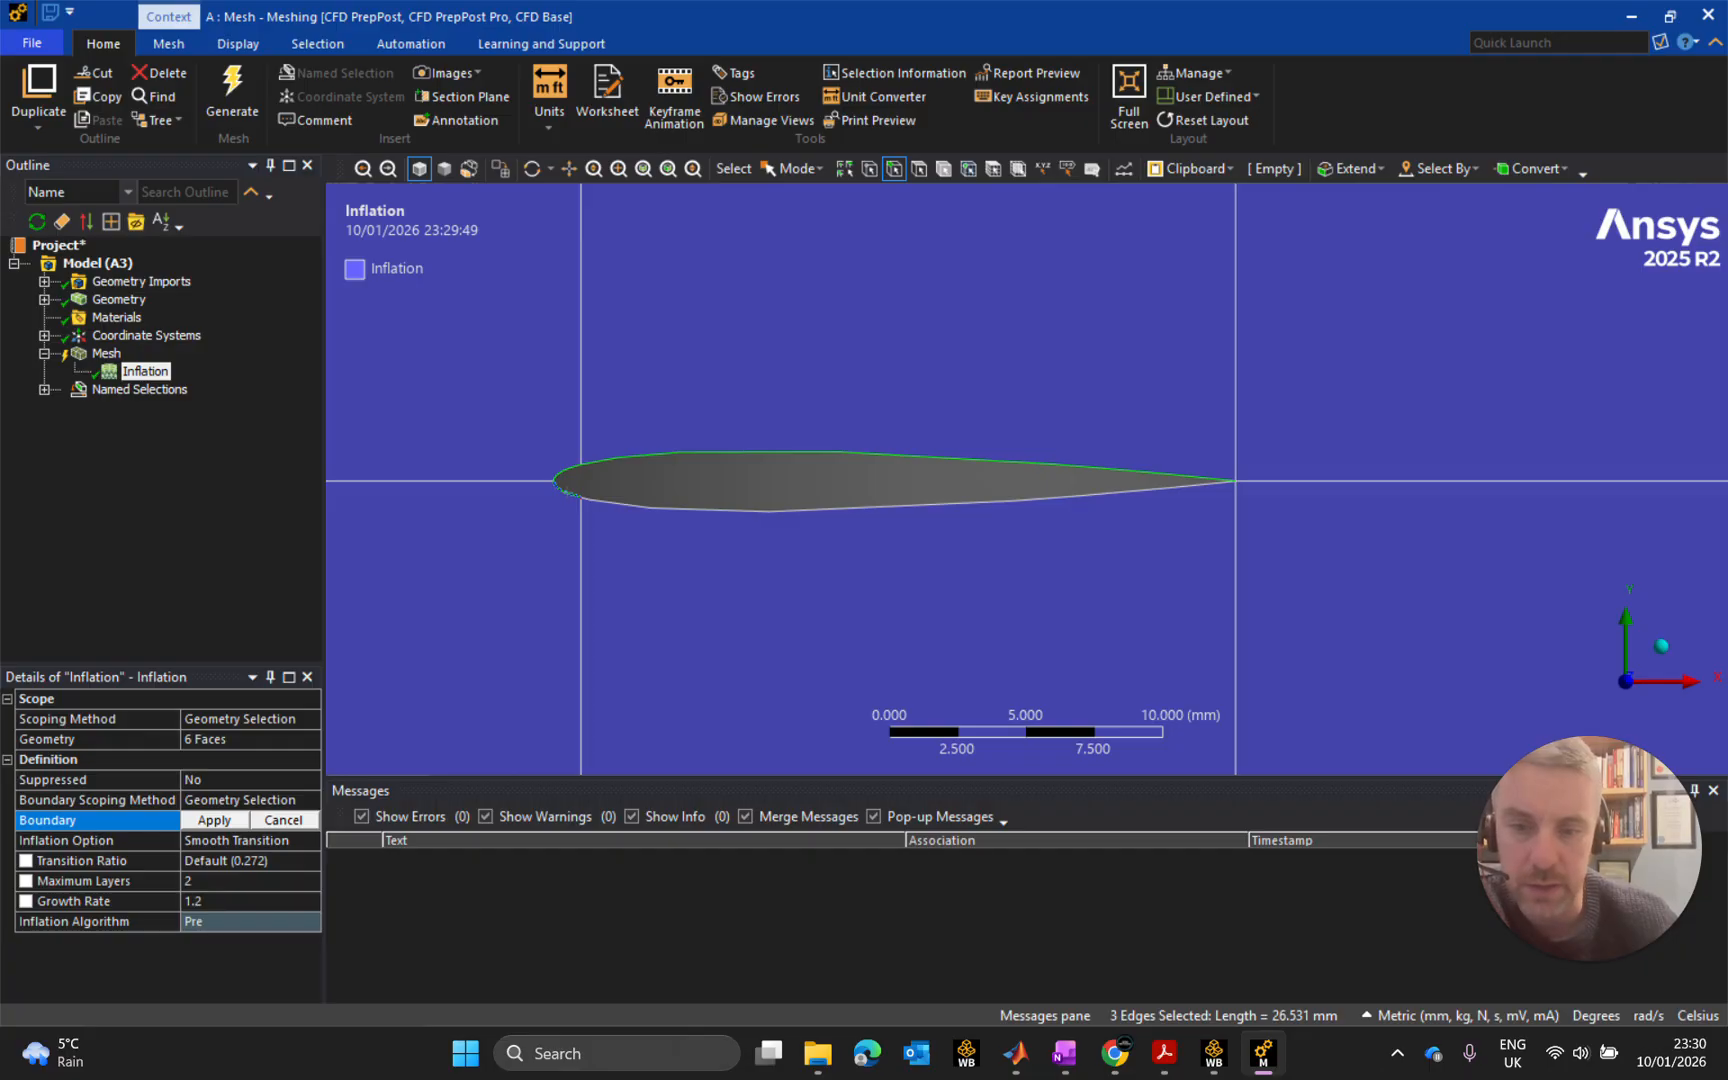
{"action": "scroll", "coordinate": [568, 494], "scroll_direction": "up", "scroll_amount": 4}
{"action": "left_click", "coordinate": [733, 524], "text": "ctrl"}
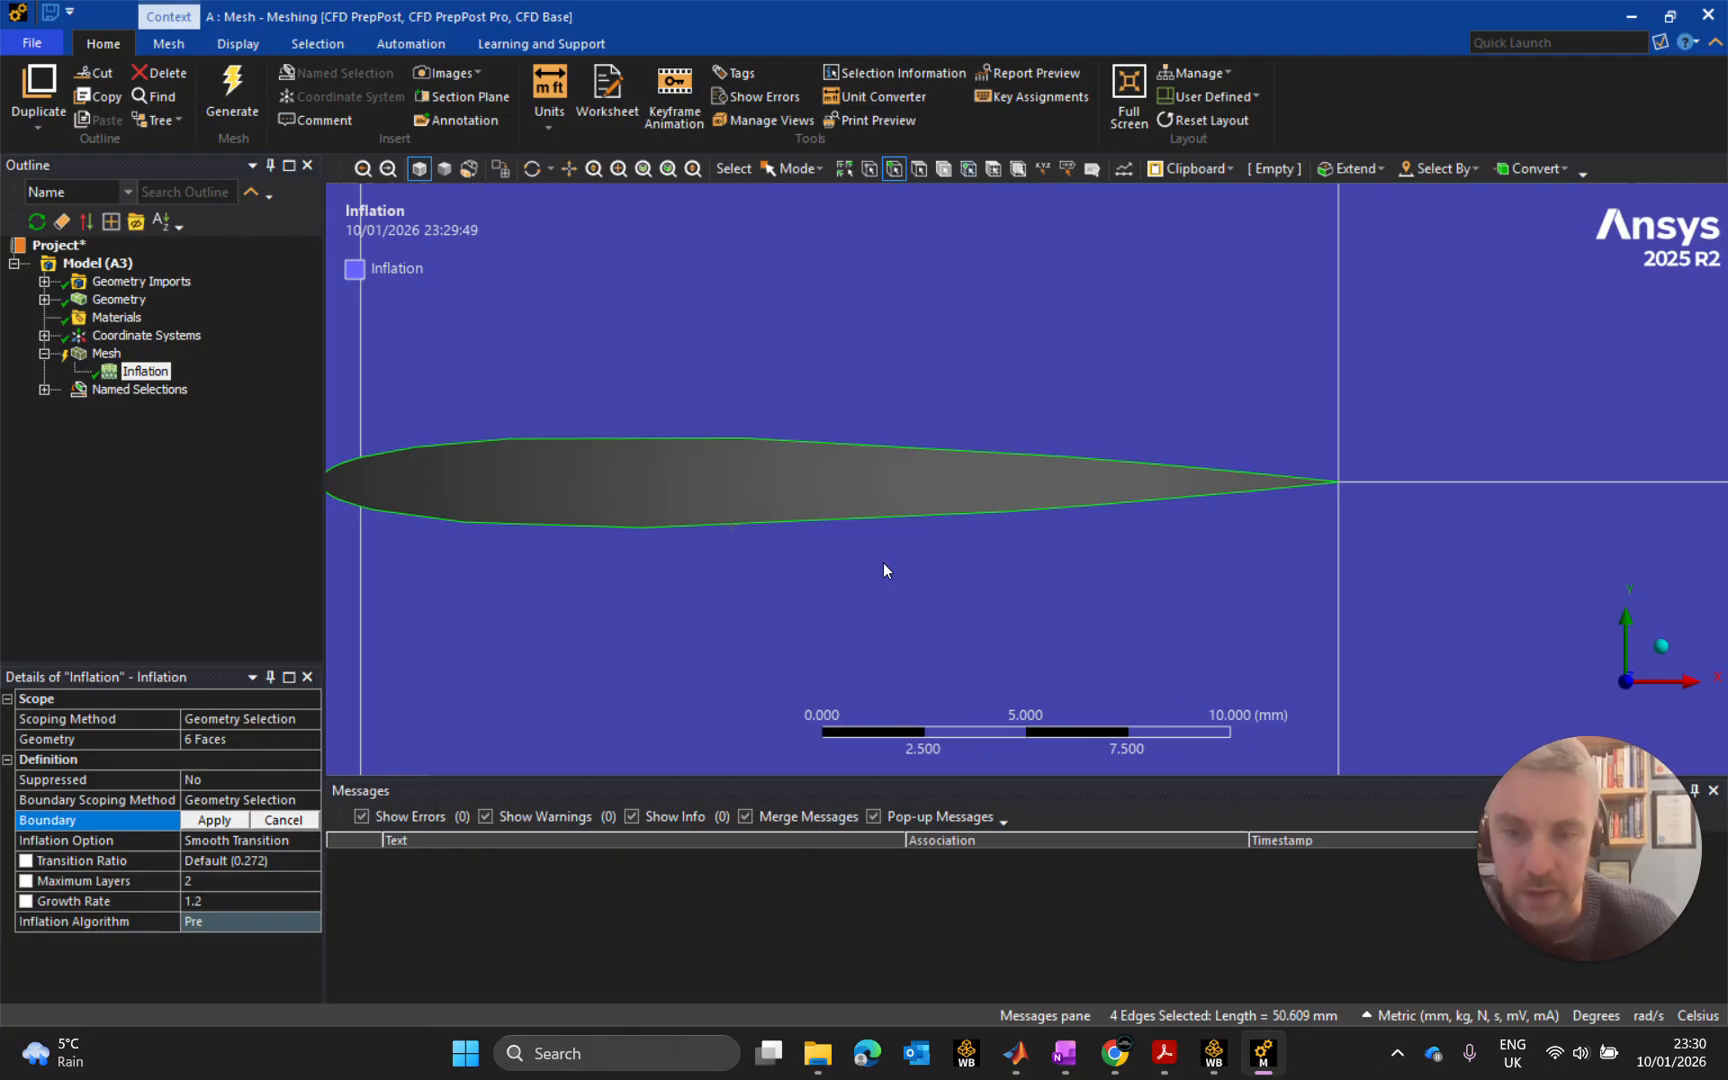
{"action": "scroll", "coordinate": [876, 578], "scroll_direction": "down", "scroll_amount": 1}
{"action": "left_click", "coordinate": [214, 820]}
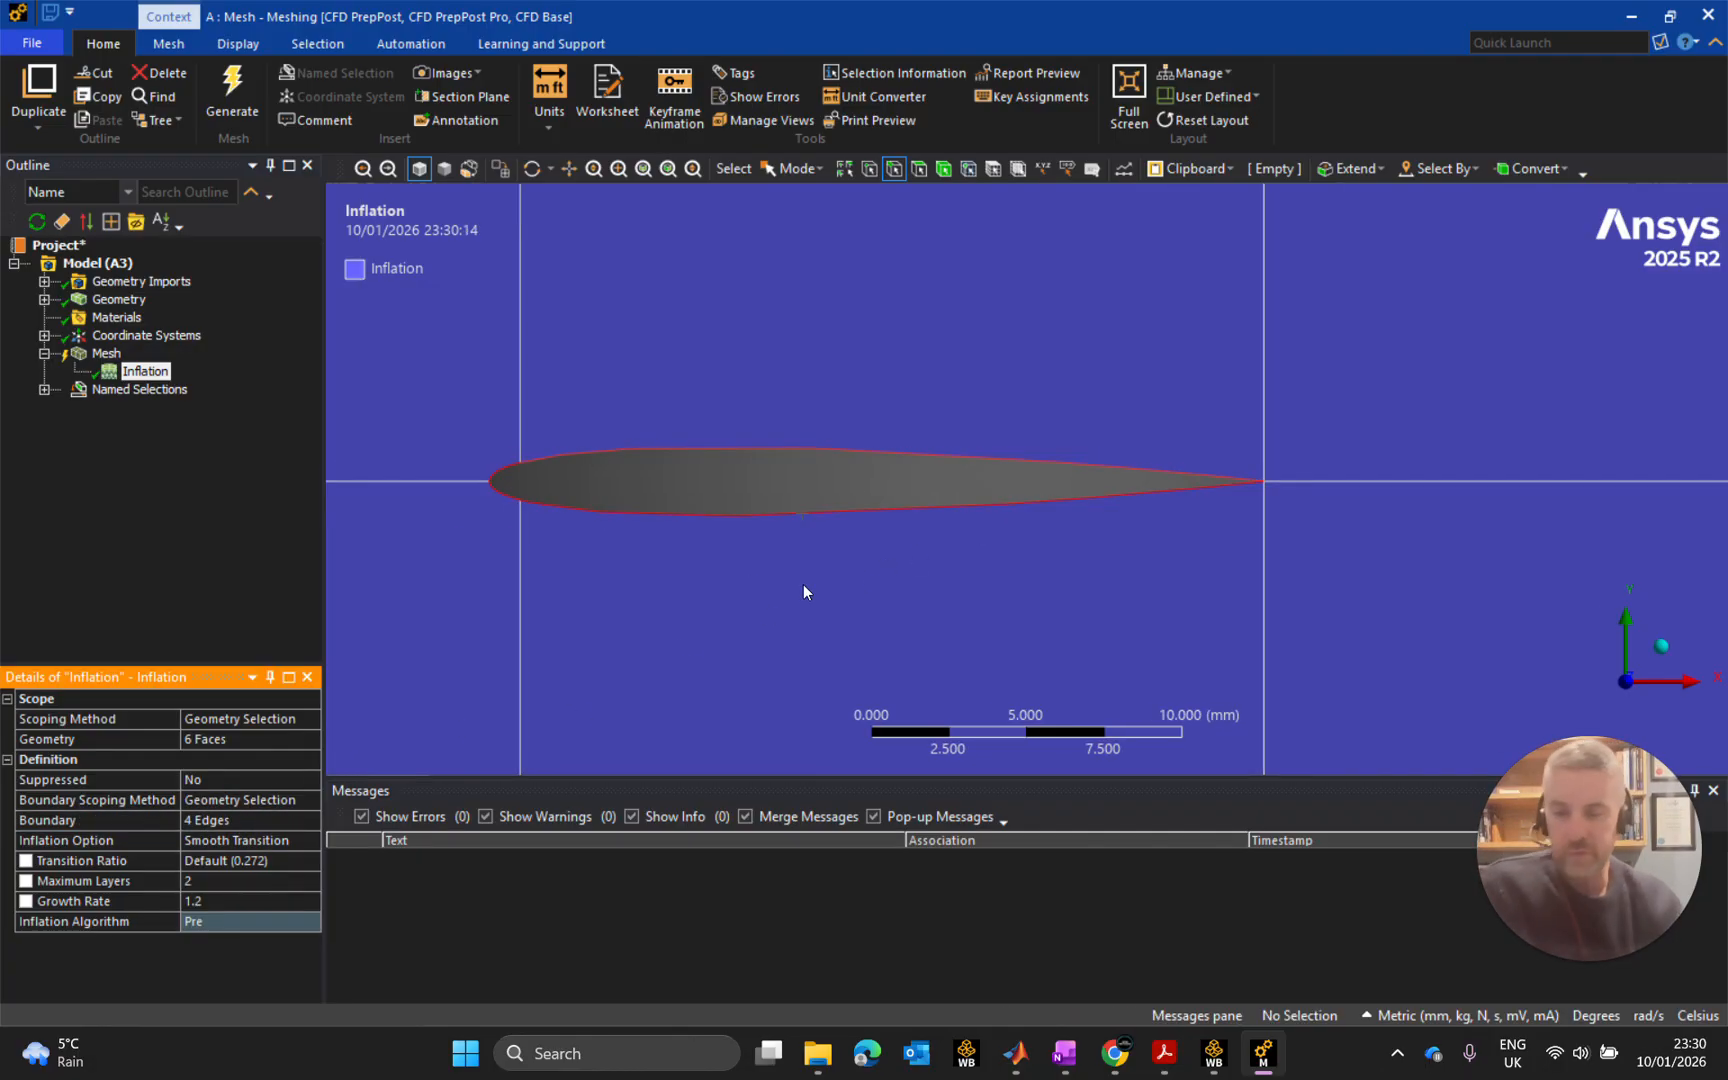
Set the inflation option to First Layer Thickness and open the first layer height for editing.
{"action": "left_click", "coordinate": [195, 843]}
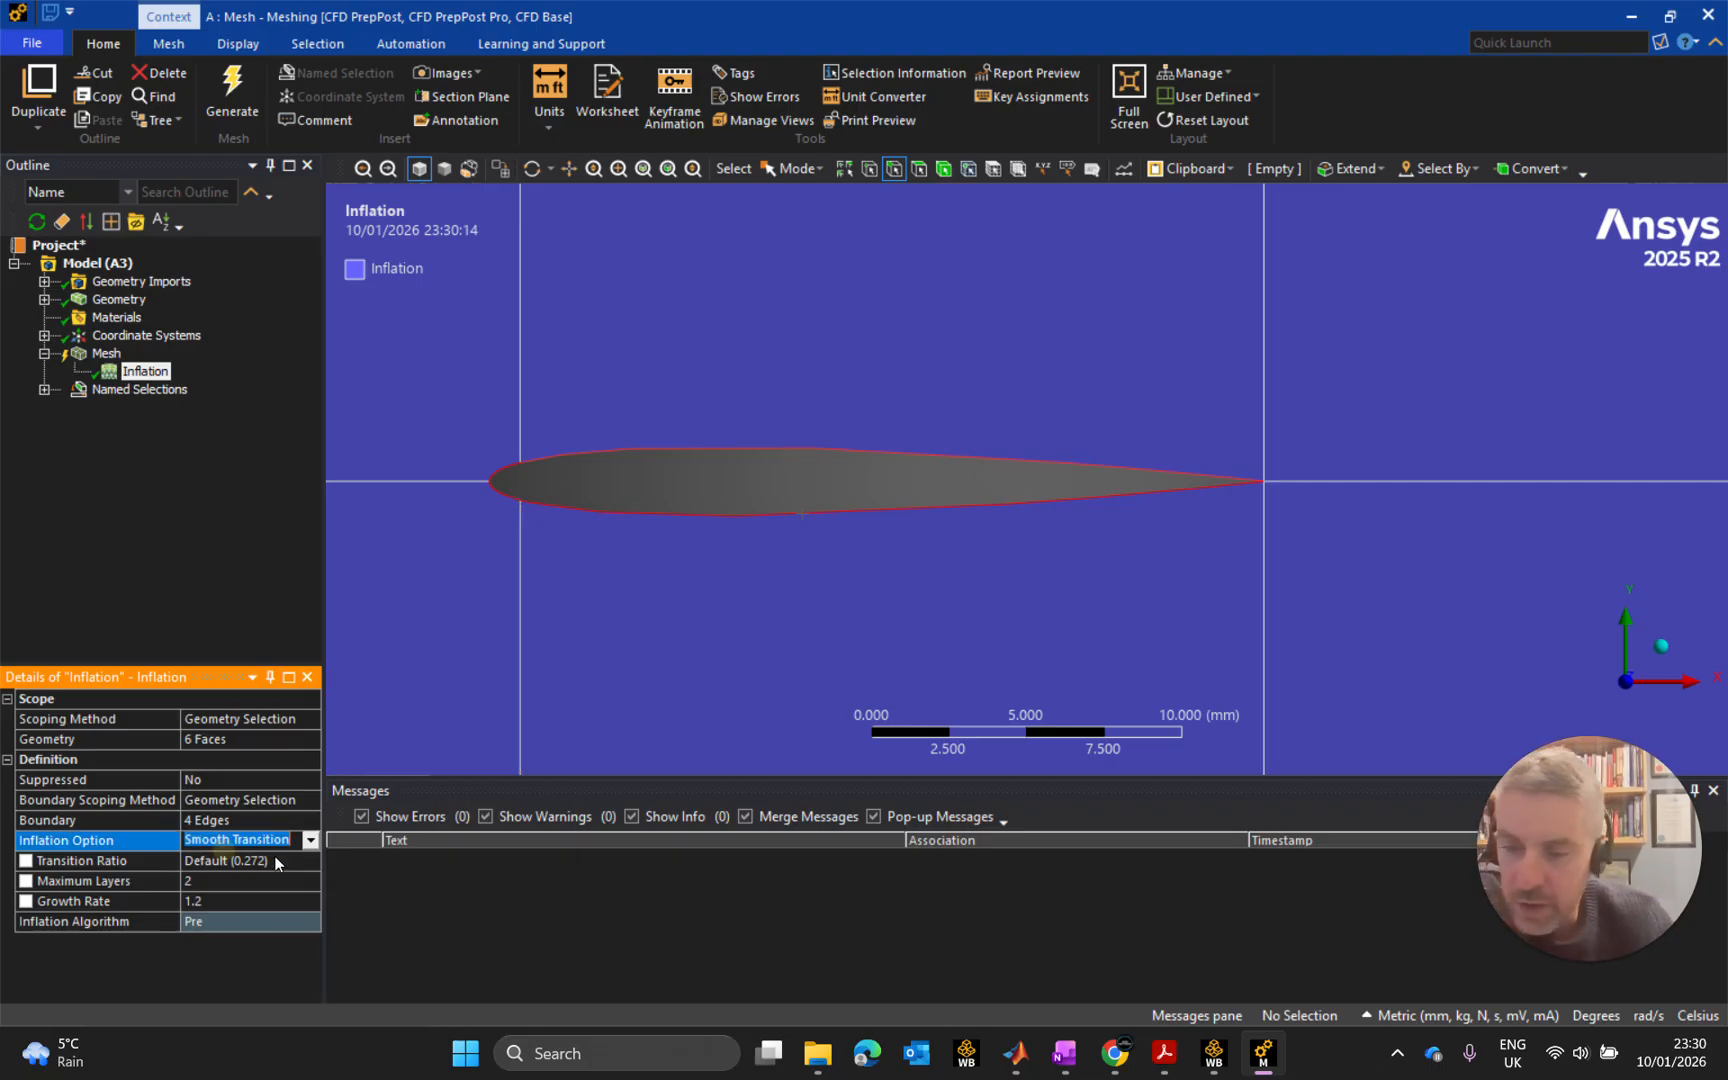
{"action": "left_click", "coordinate": [311, 841]}
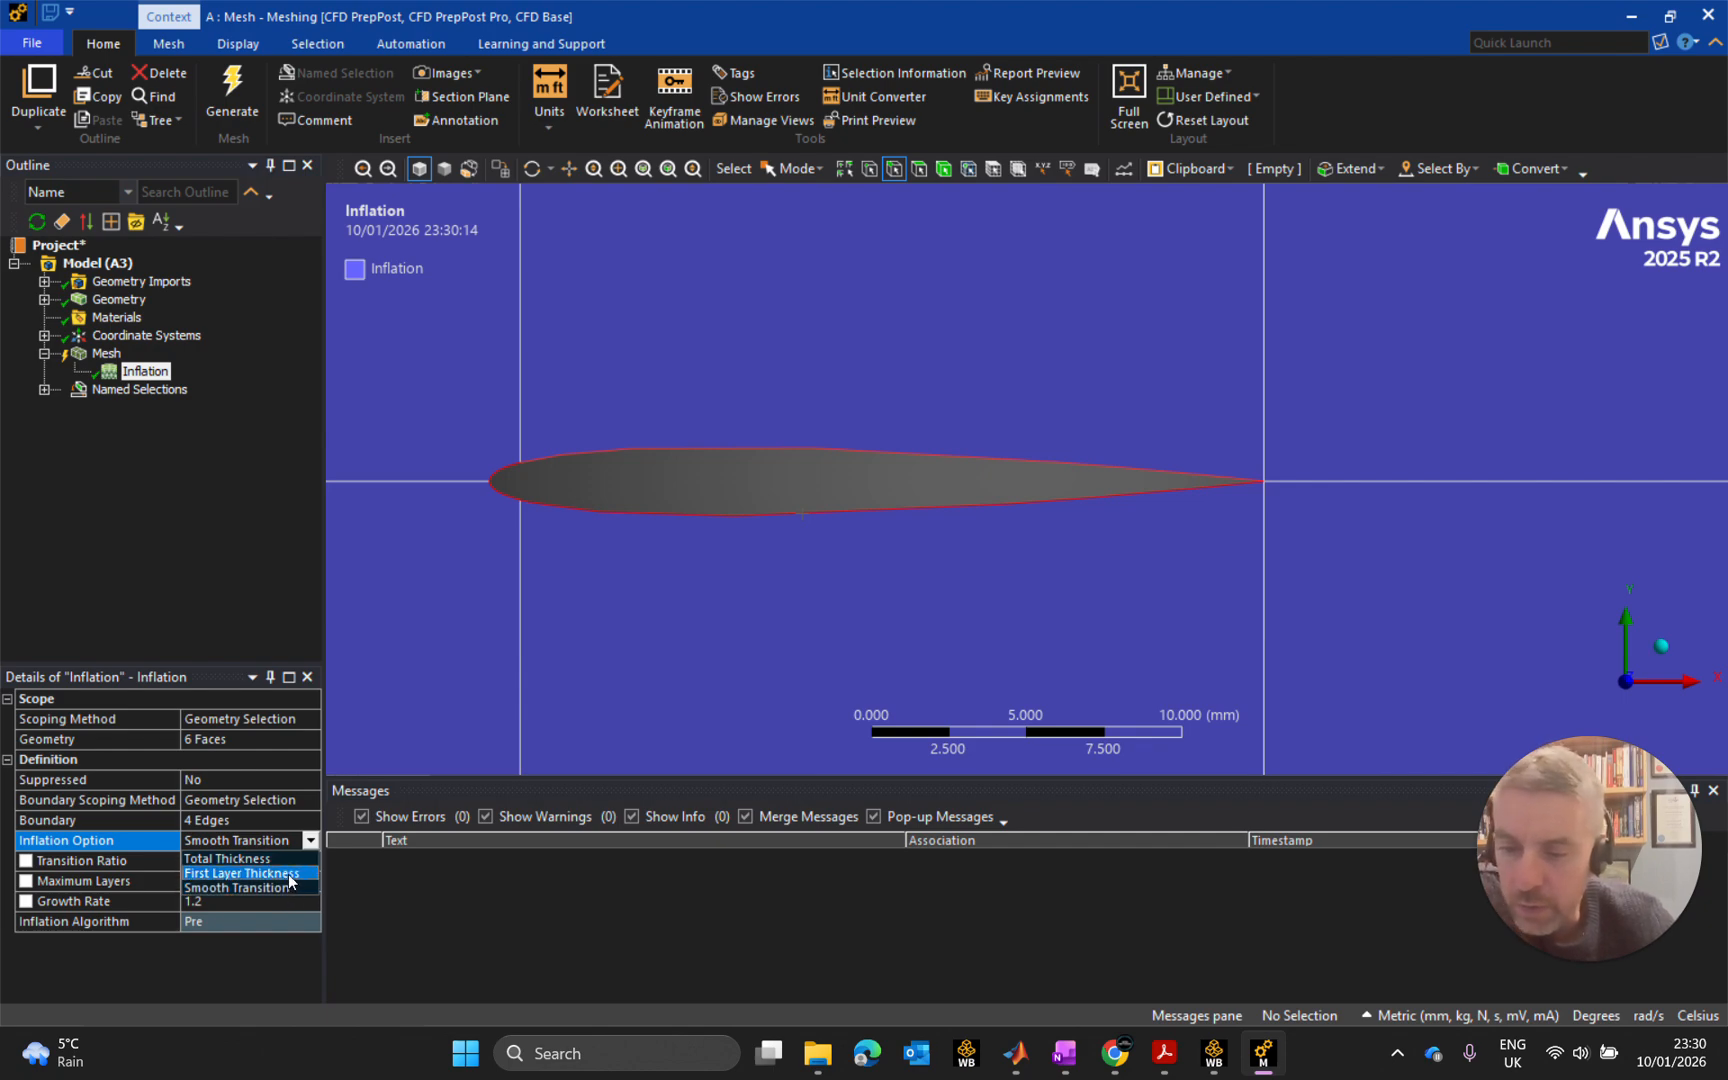
{"action": "left_click", "coordinate": [289, 874]}
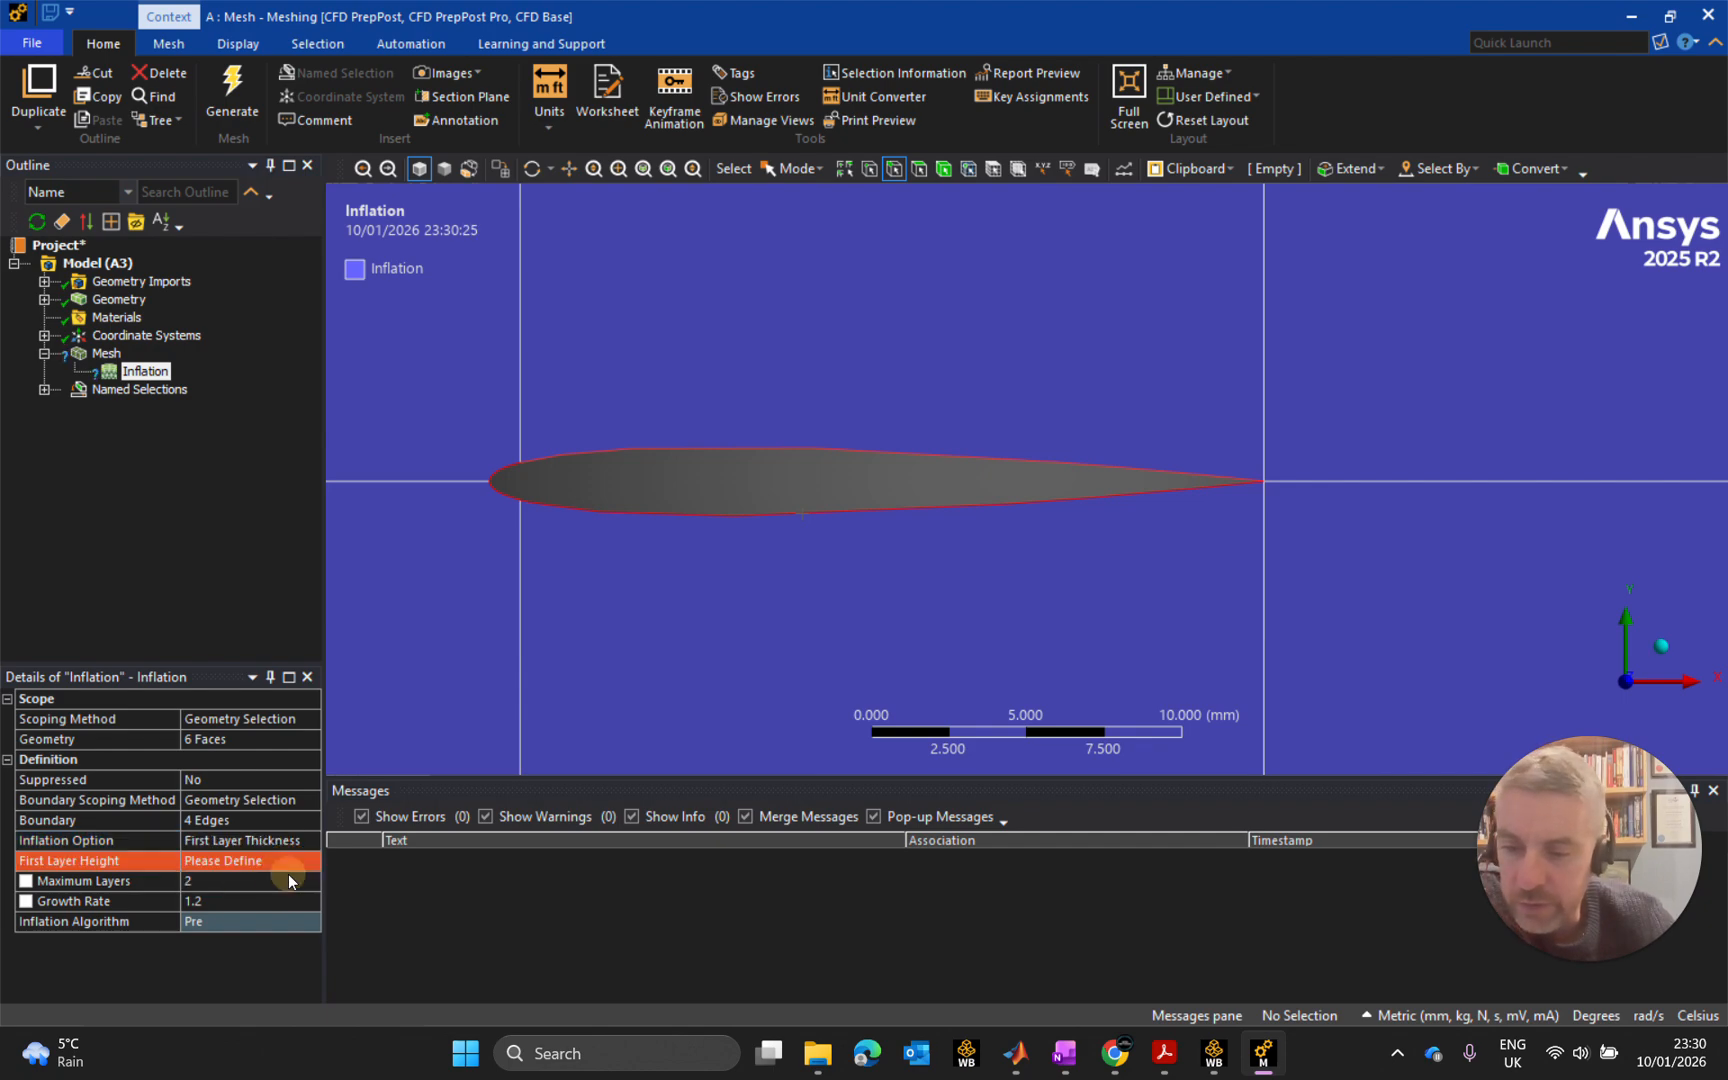
{"action": "left_click", "coordinate": [230, 858]}
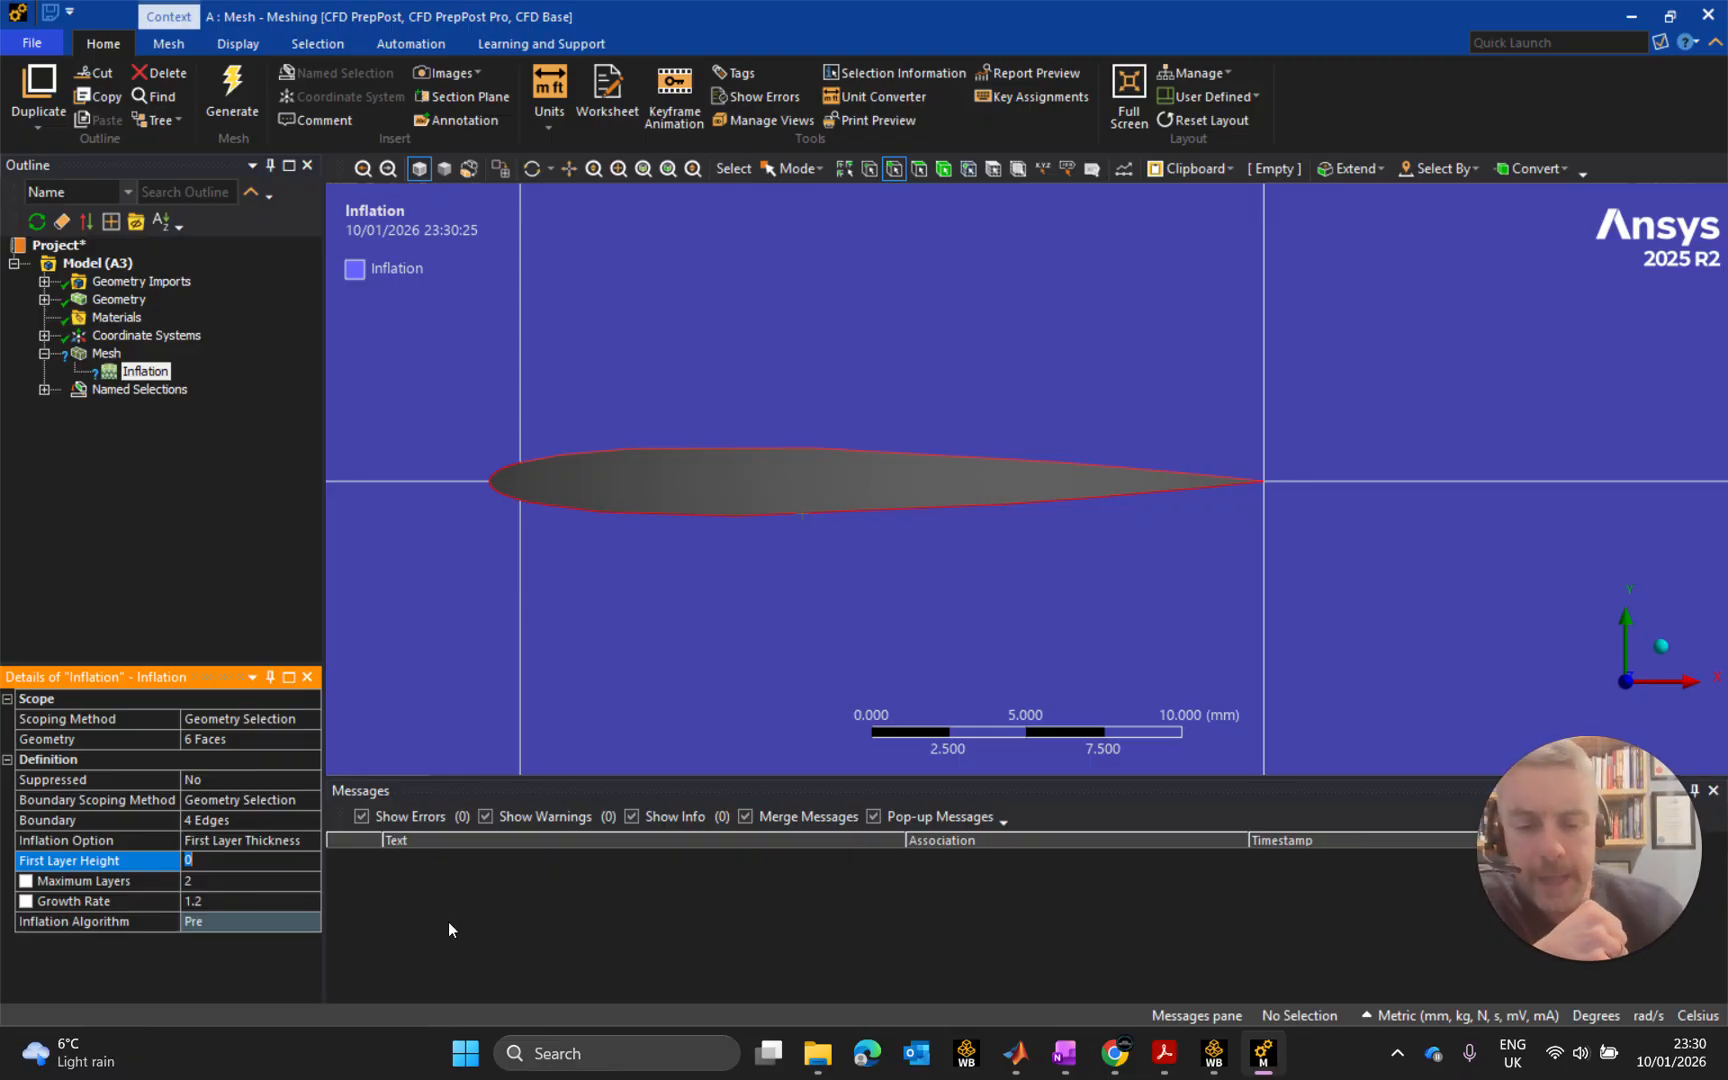
Switch to MATLAB and display the help for the yplus function to read its required inputs and outputs.
{"action": "mouse_move", "coordinate": [1010, 1050]}
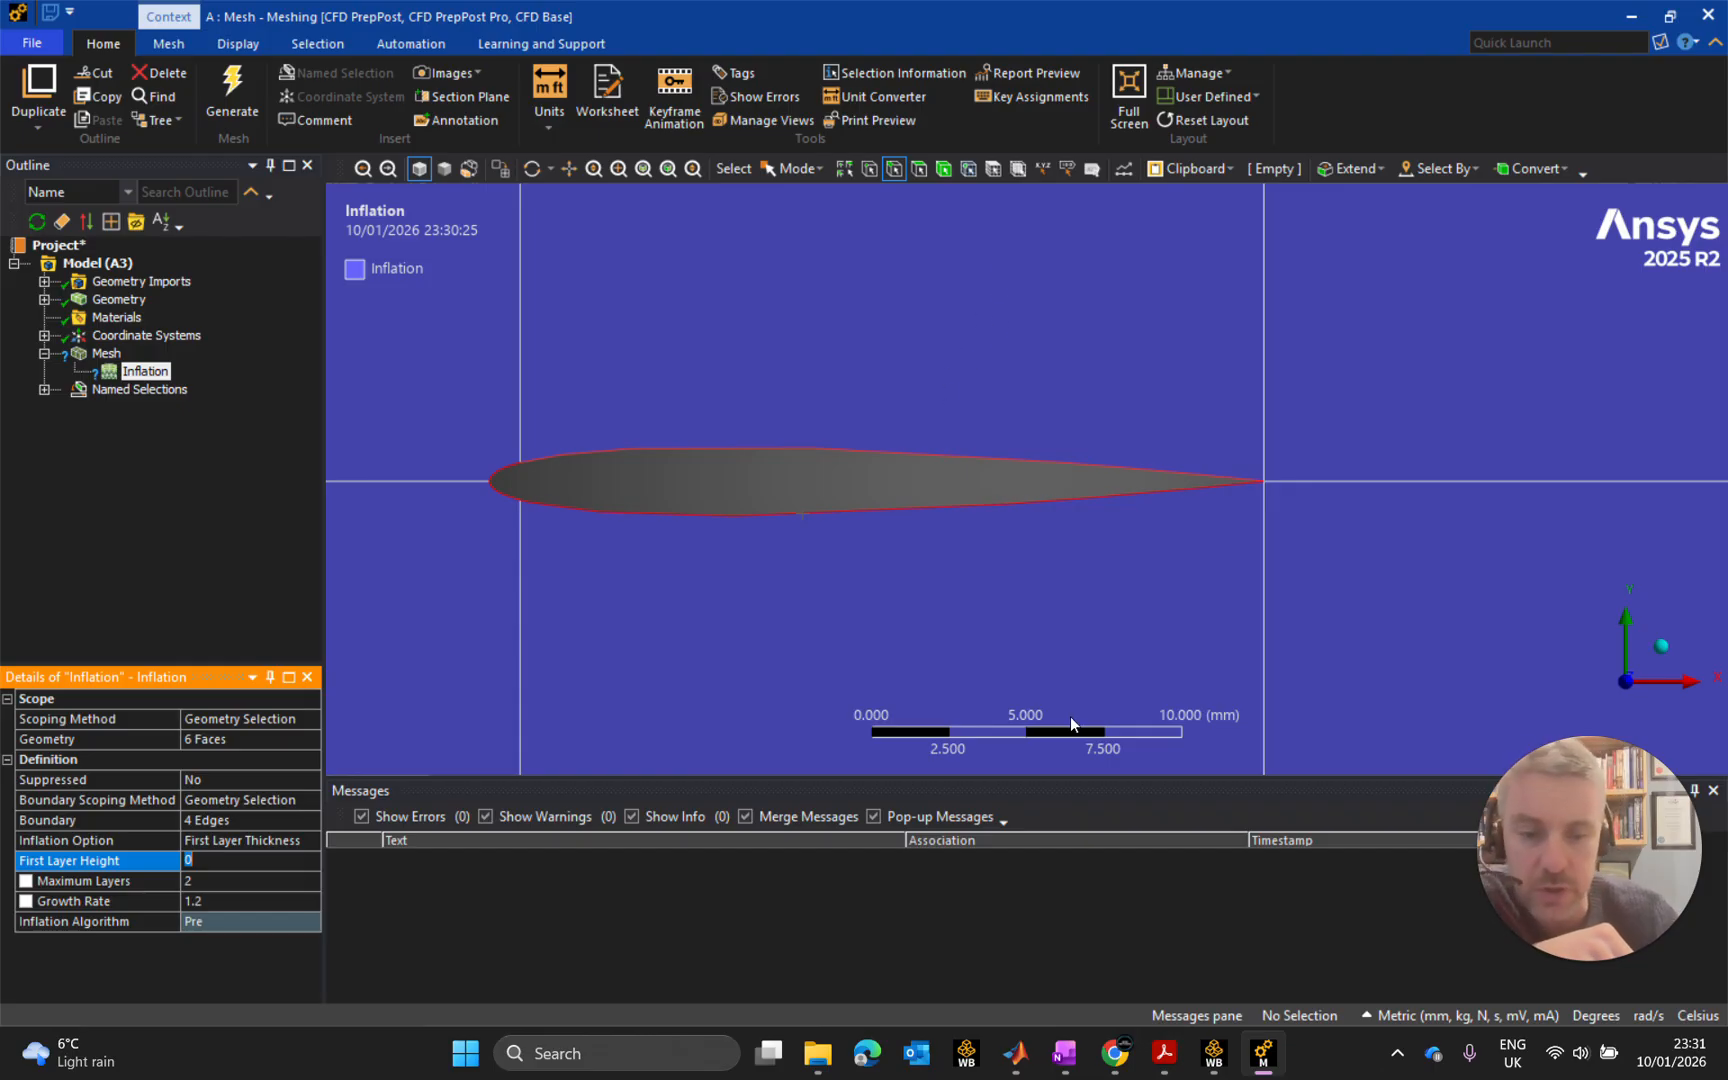
{"action": "left_click", "coordinate": [1016, 1052]}
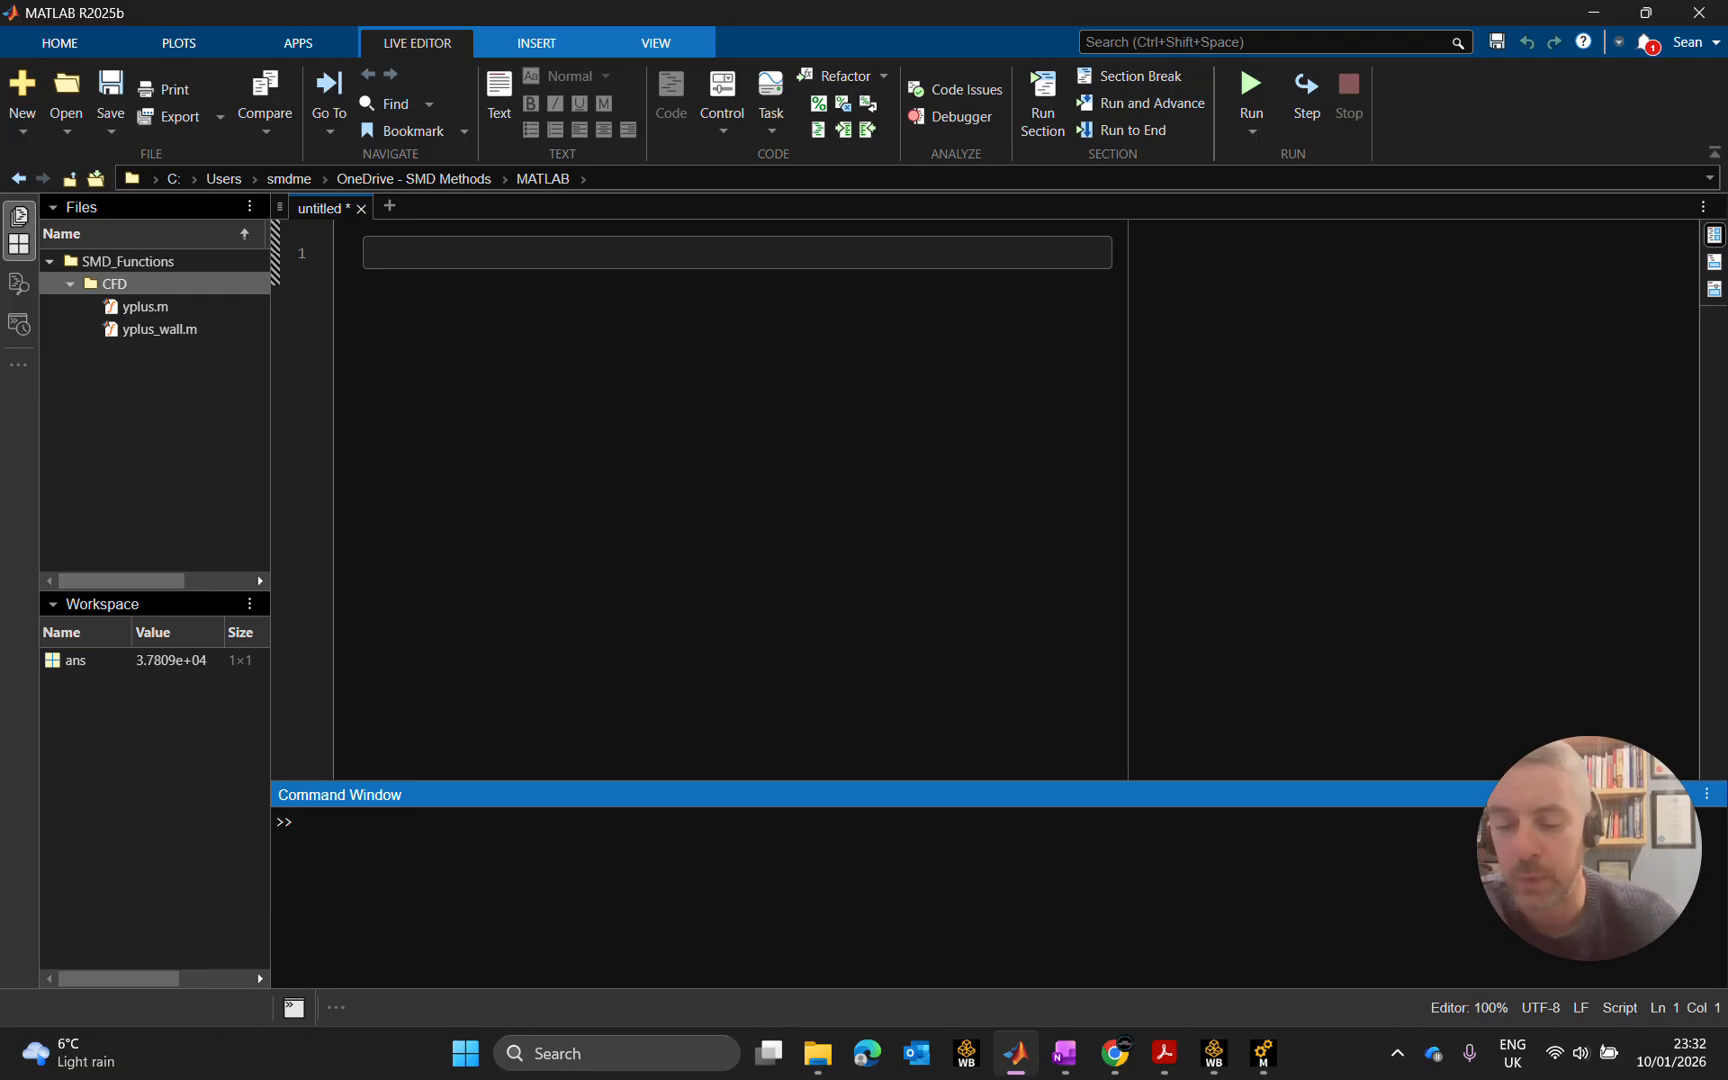
{"action": "type", "text": "help "}
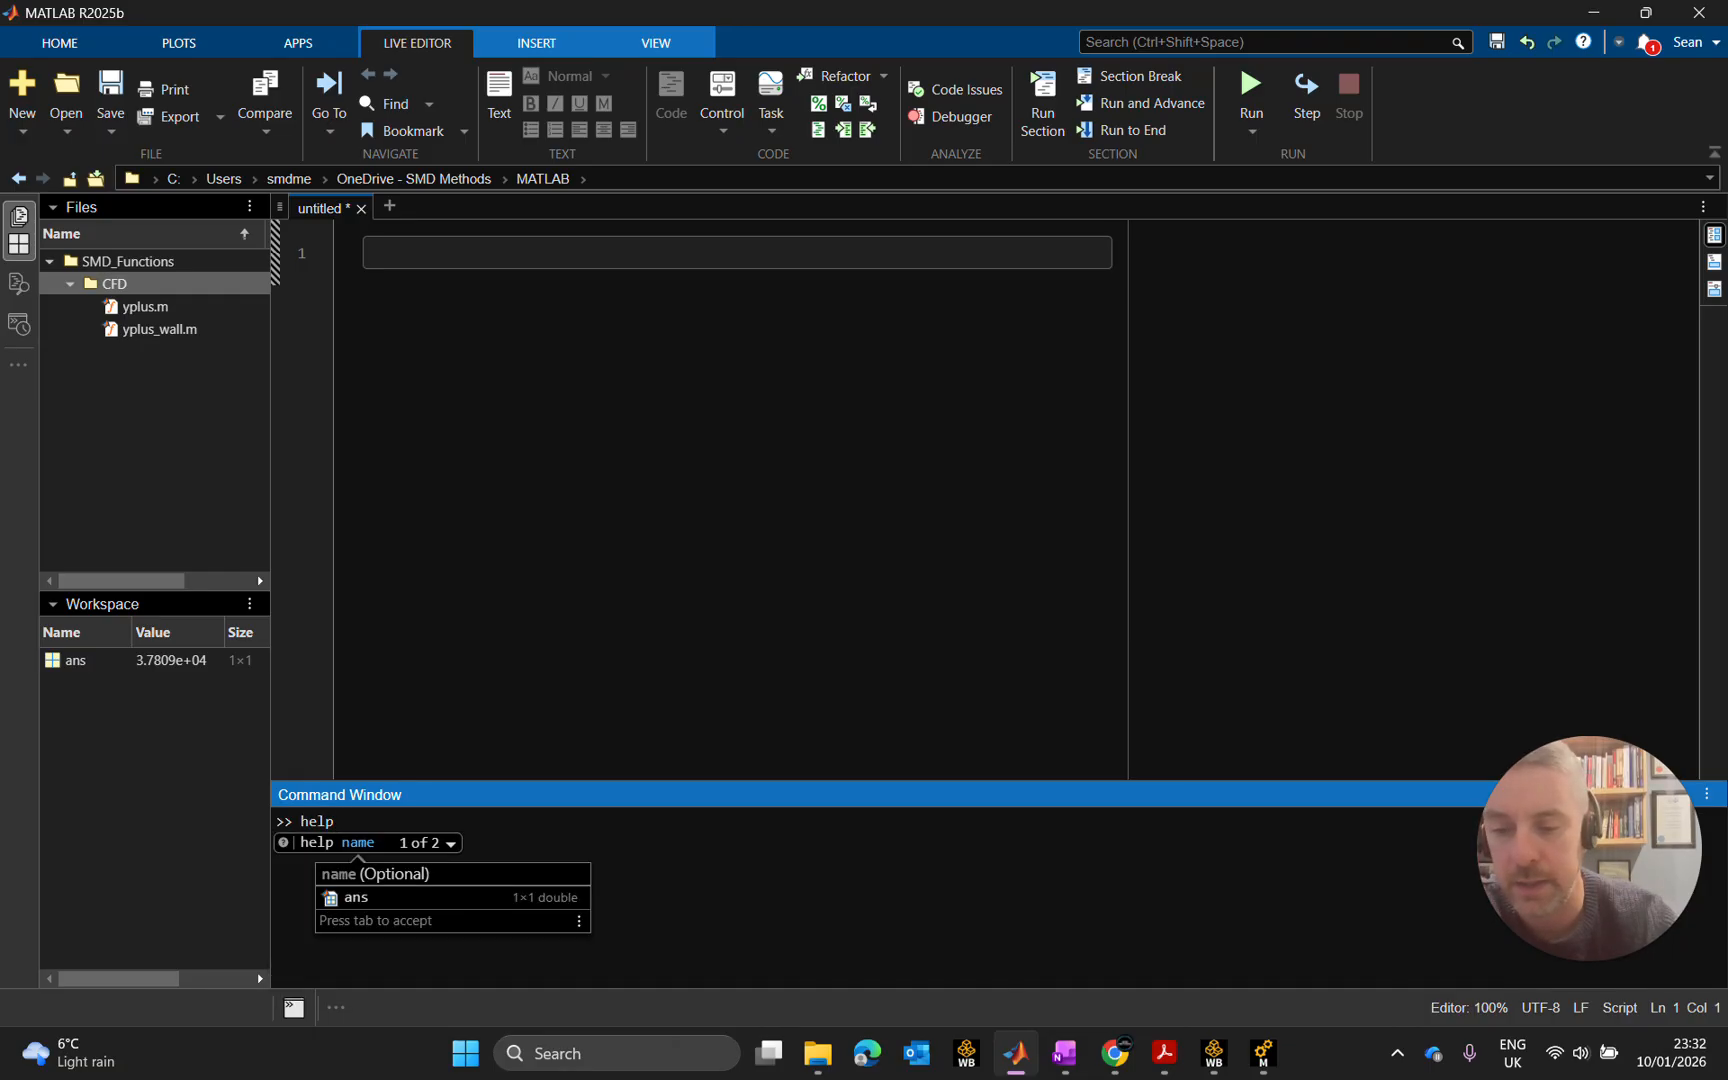
{"action": "type", "text": "yplus"}
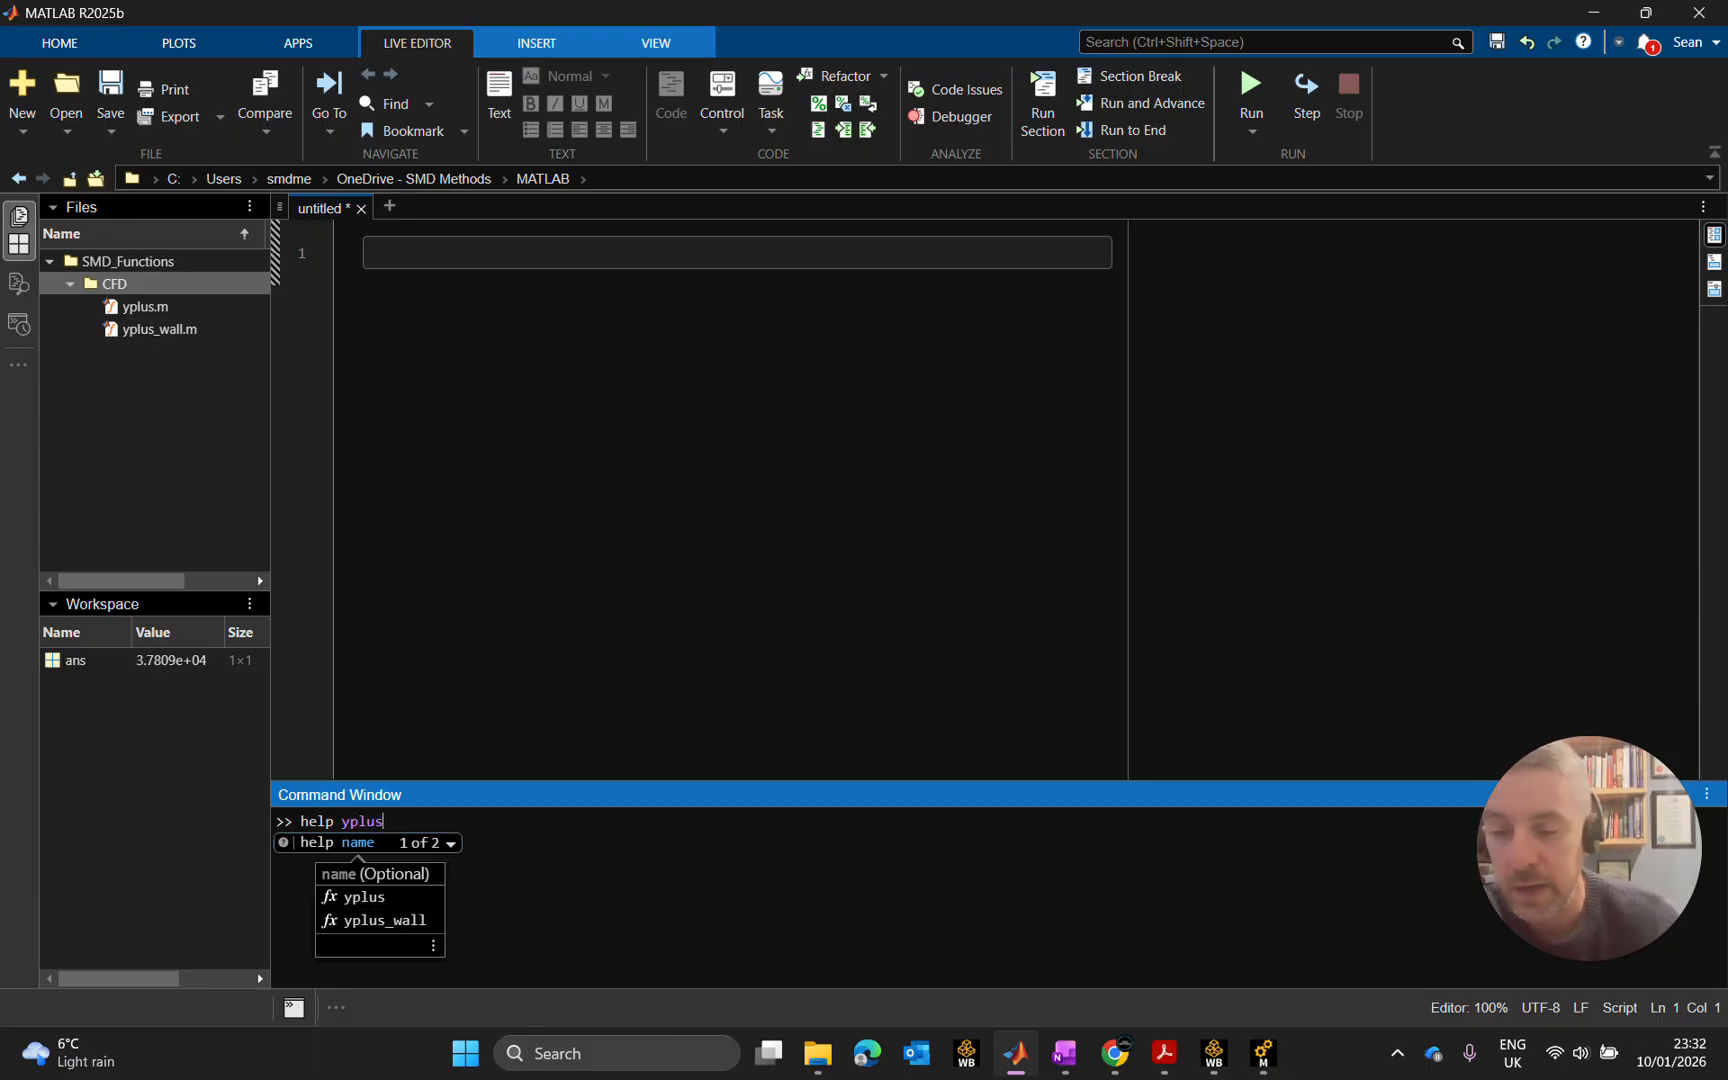
{"action": "key", "text": "Return"}
{"action": "scroll", "coordinate": [700, 895], "scroll_direction": "up", "scroll_amount": 1}
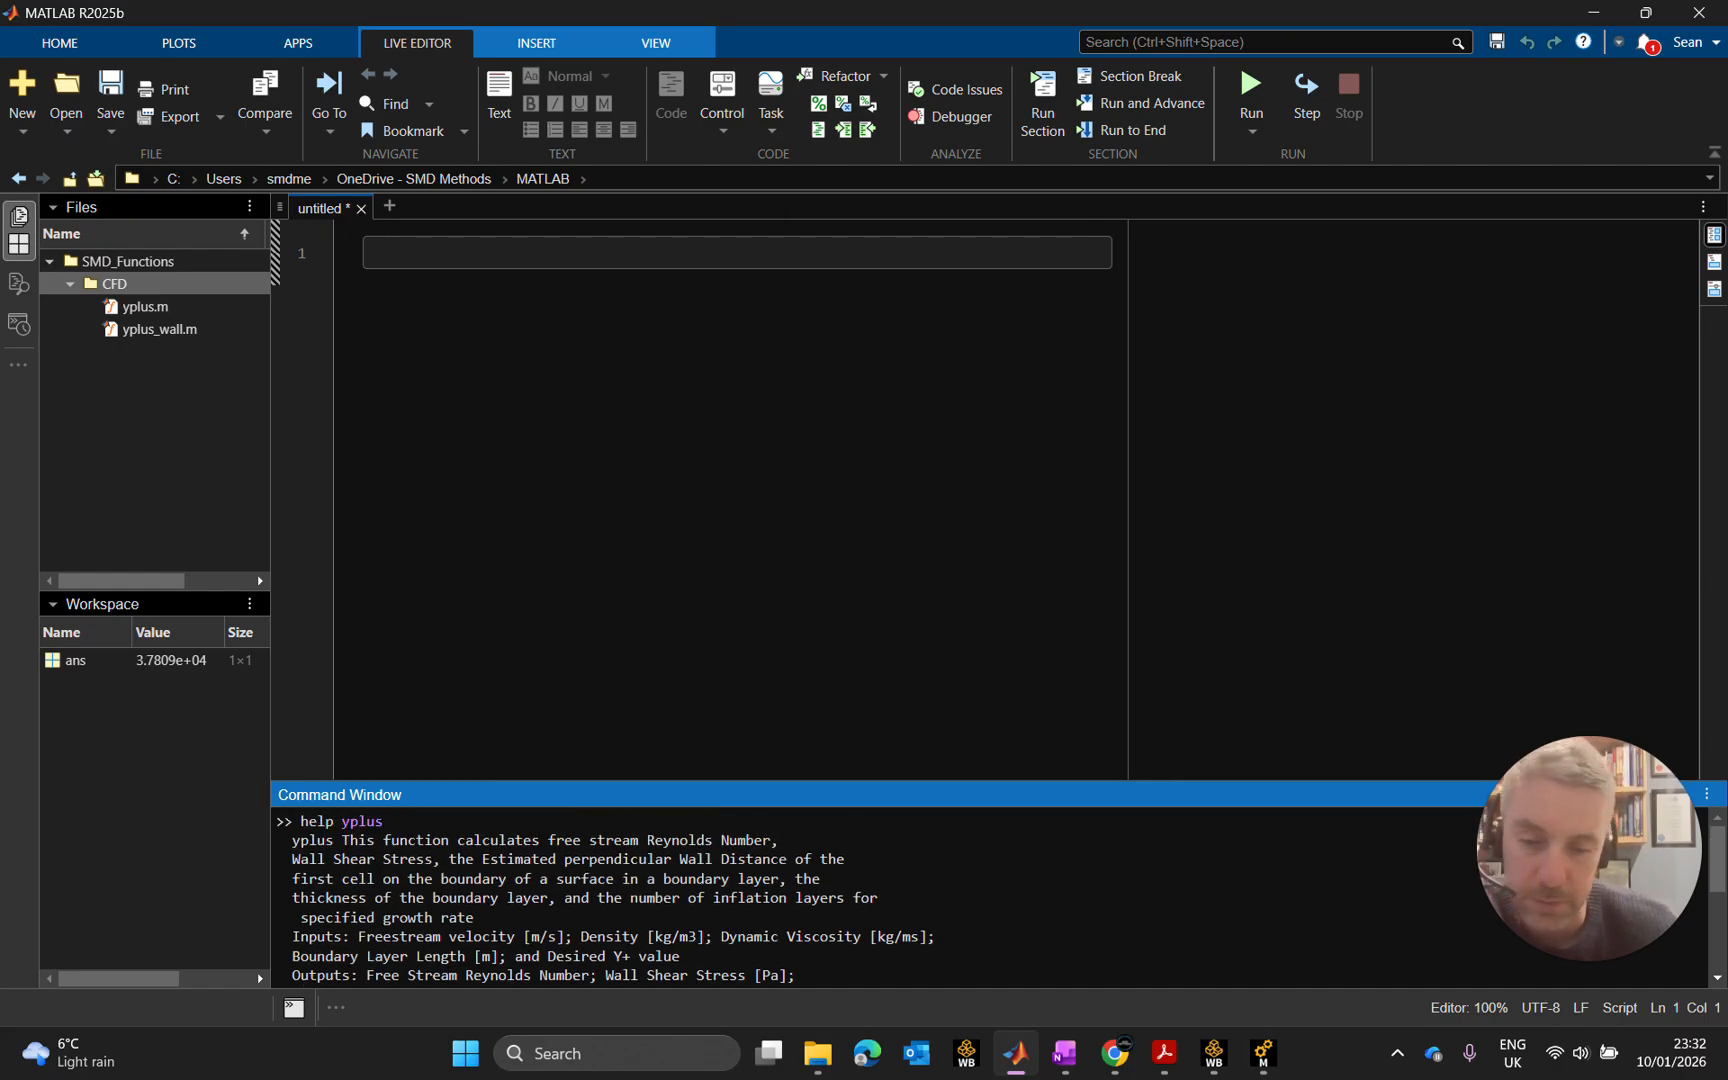
{"action": "scroll", "coordinate": [700, 895], "scroll_direction": "down", "scroll_amount": 2}
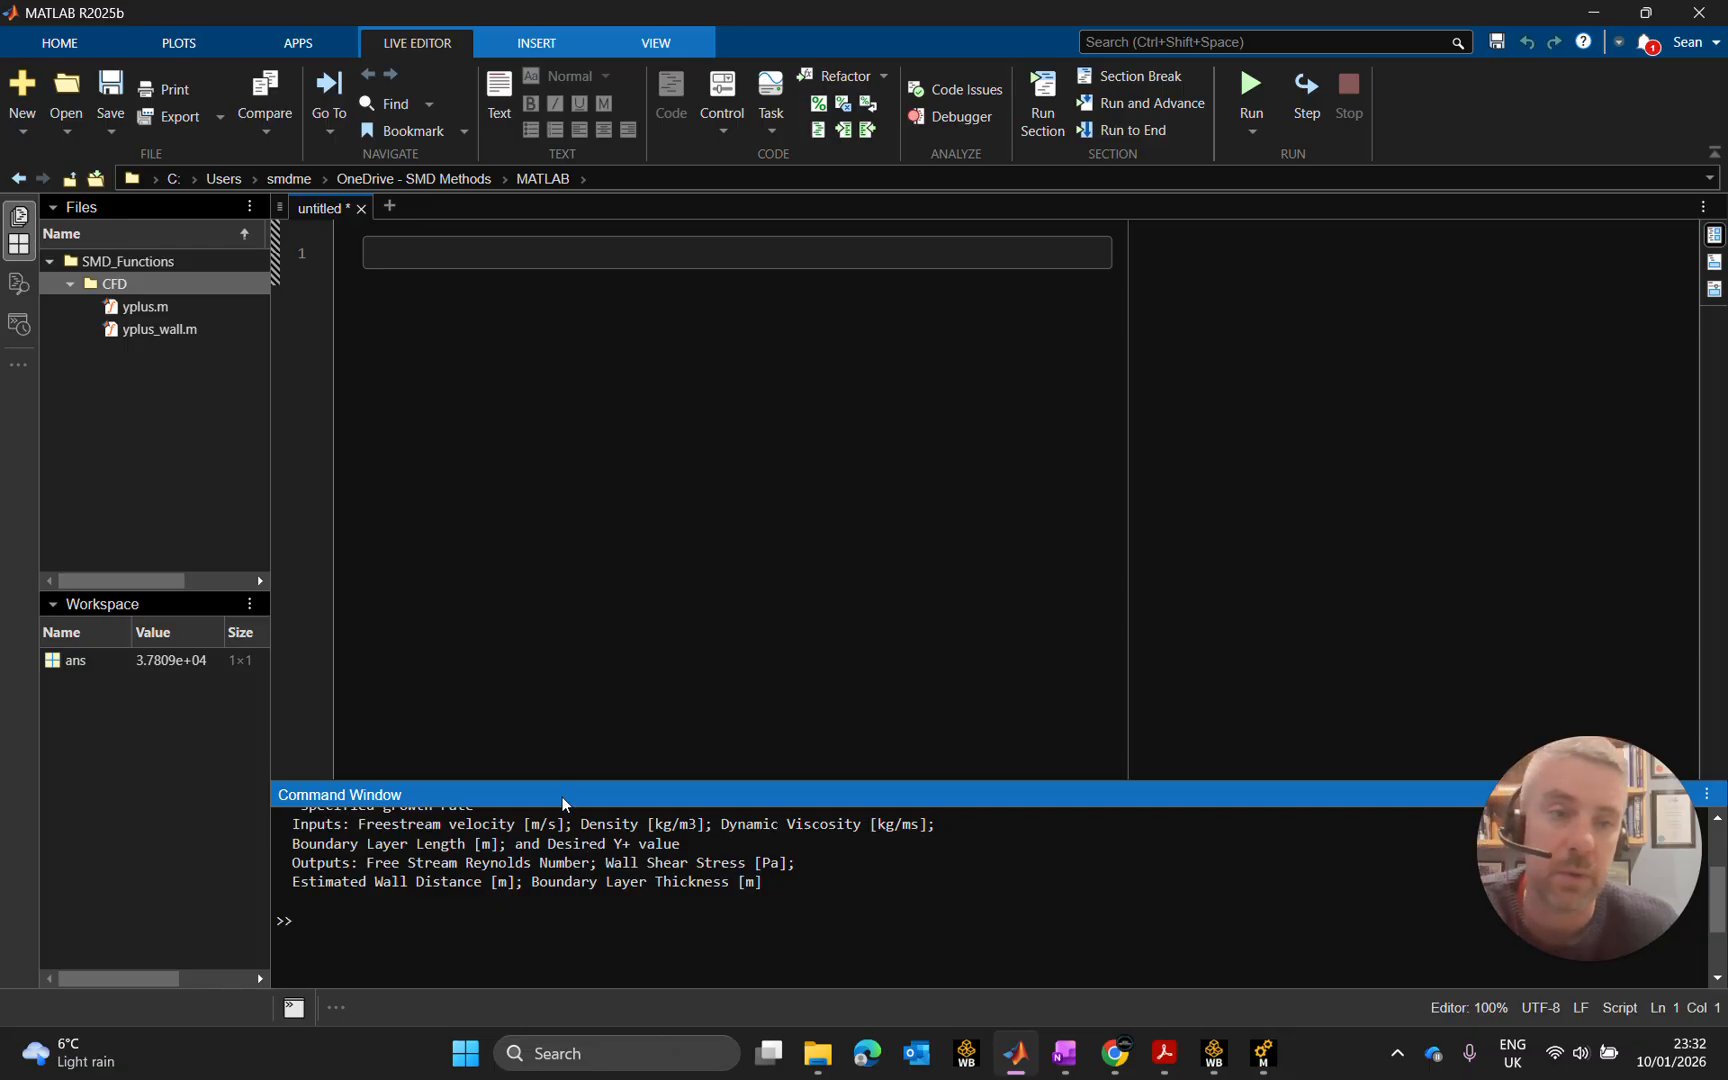
Define the freestream velocity as u = 30; and the density as rho = 1.225; at the start of the untitled live script.
{"action": "left_click", "coordinate": [456, 258]}
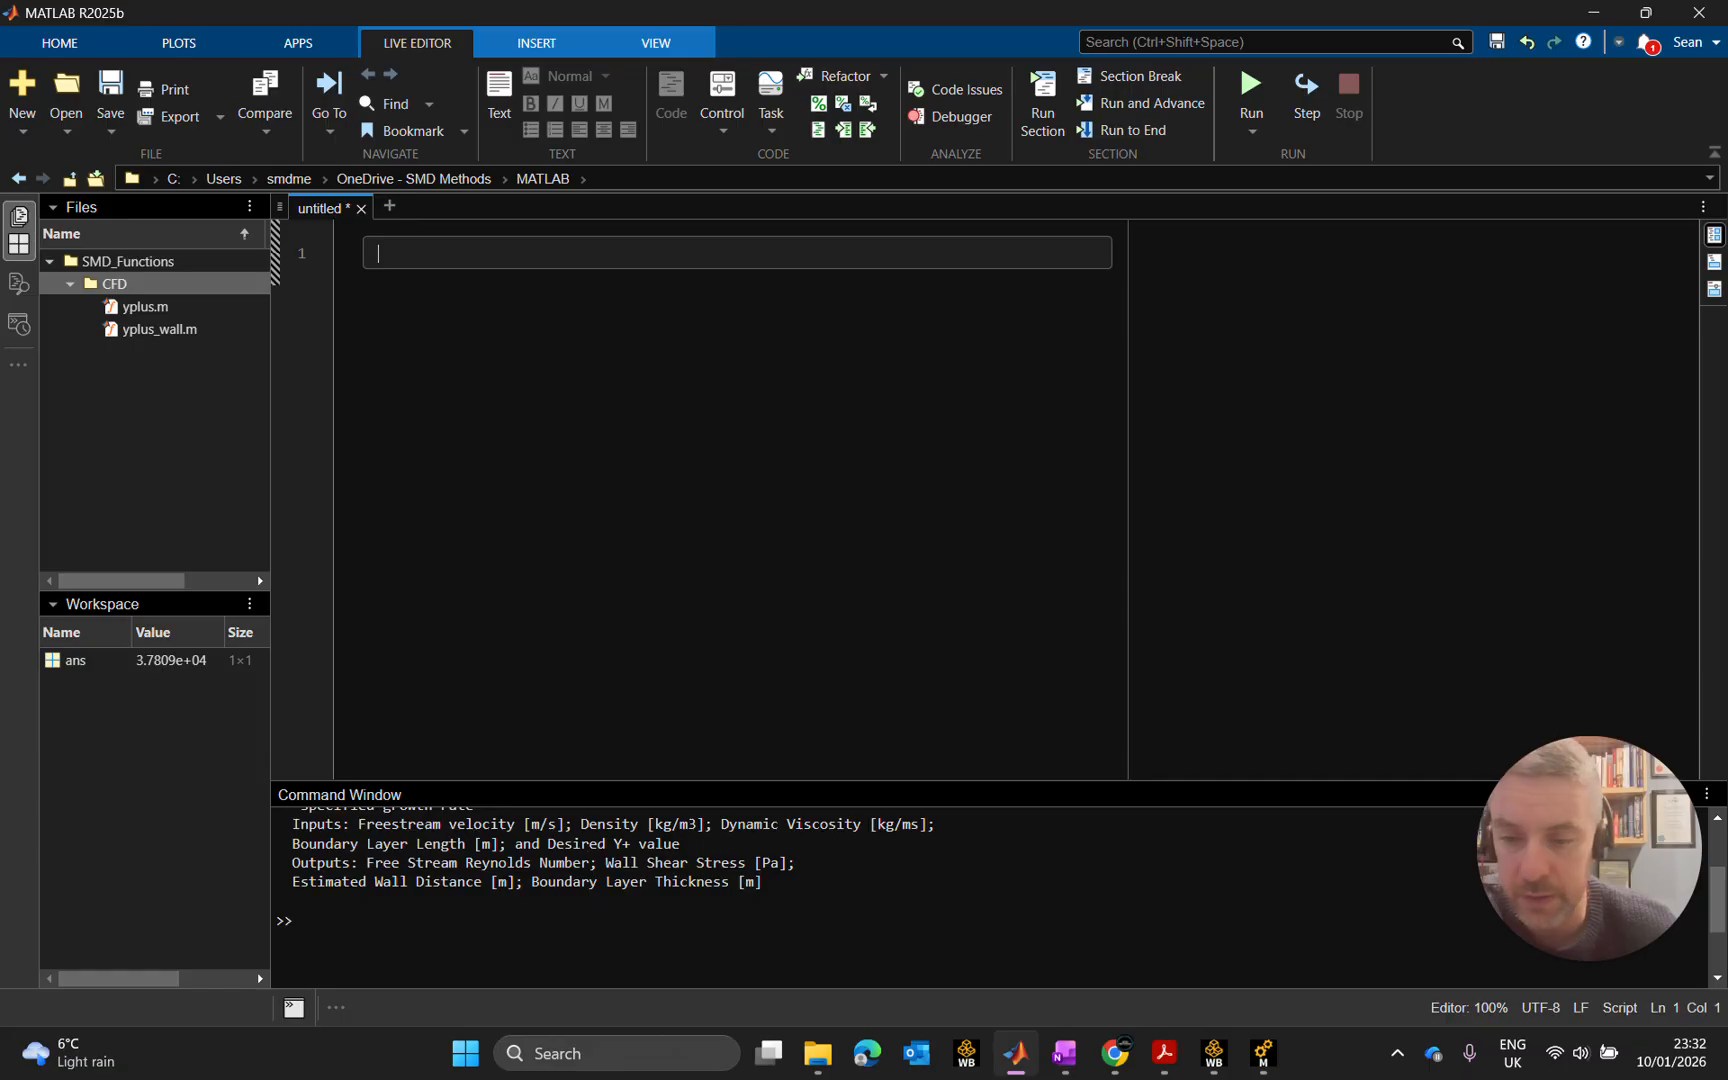
{"action": "type", "text": "u ="}
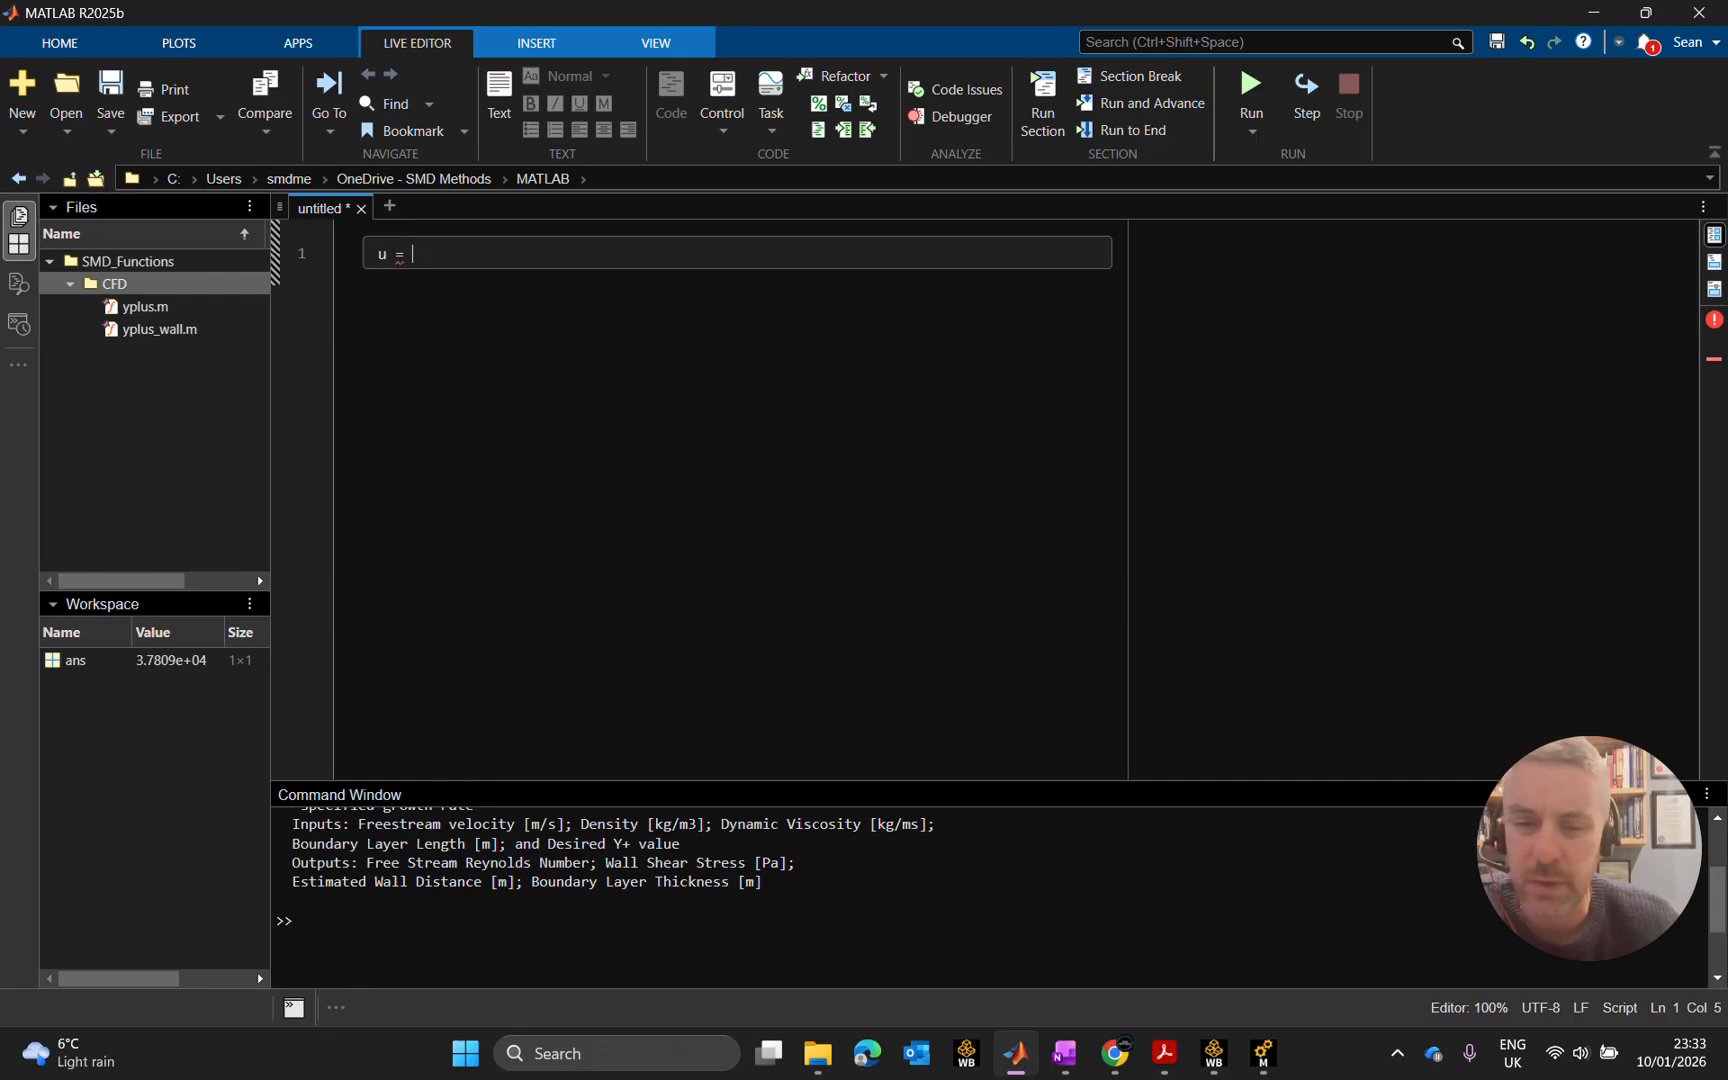
{"action": "type", "text": "30"}
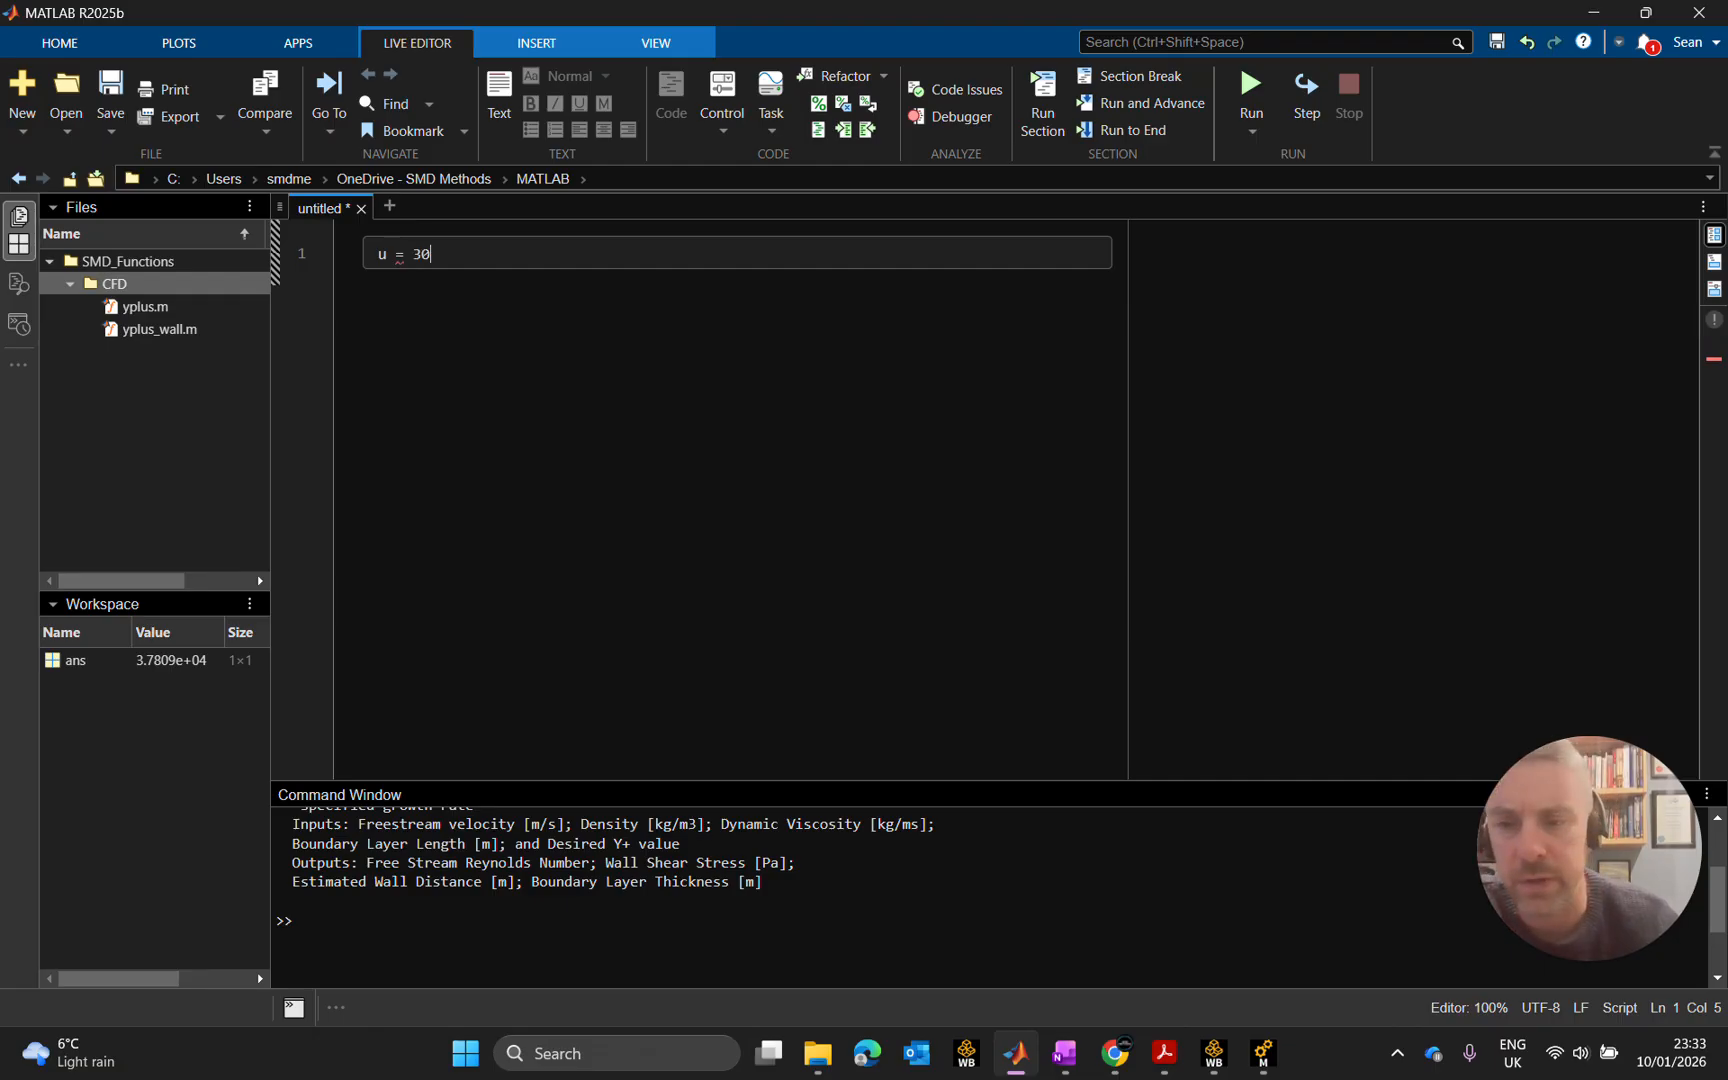
{"action": "type", "text": ";"}
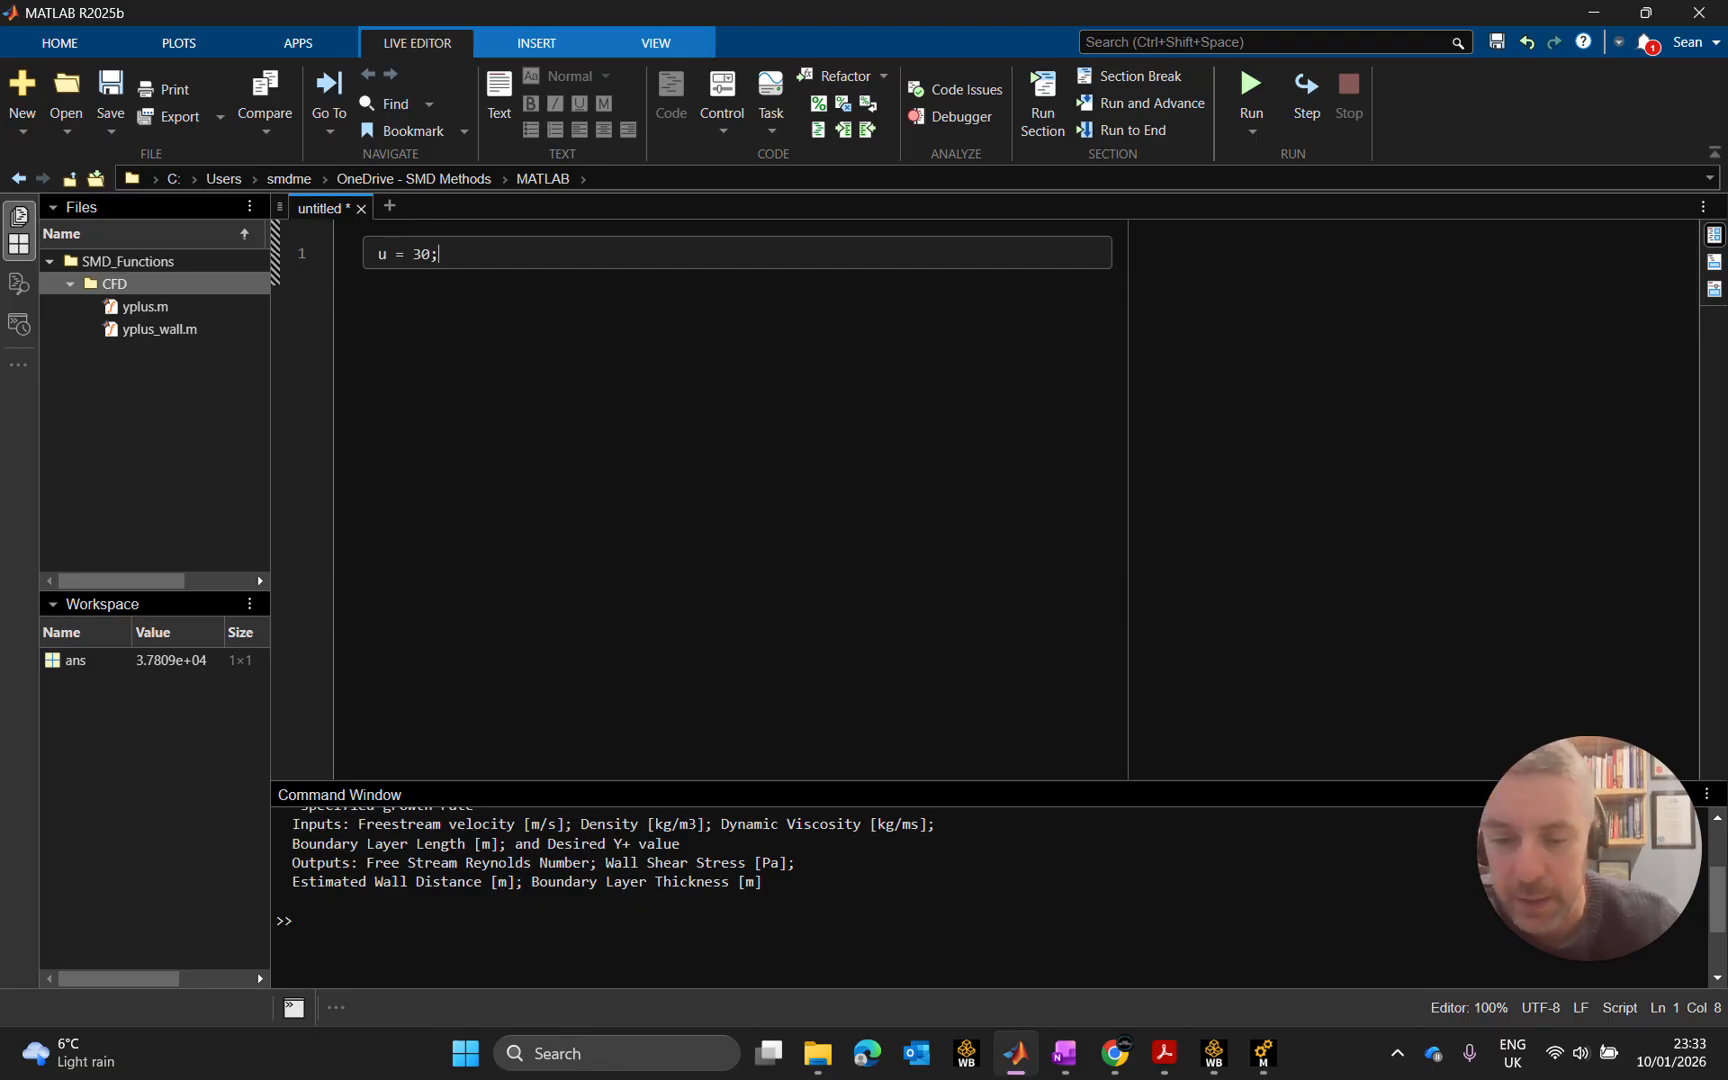
{"action": "key", "text": "Return"}
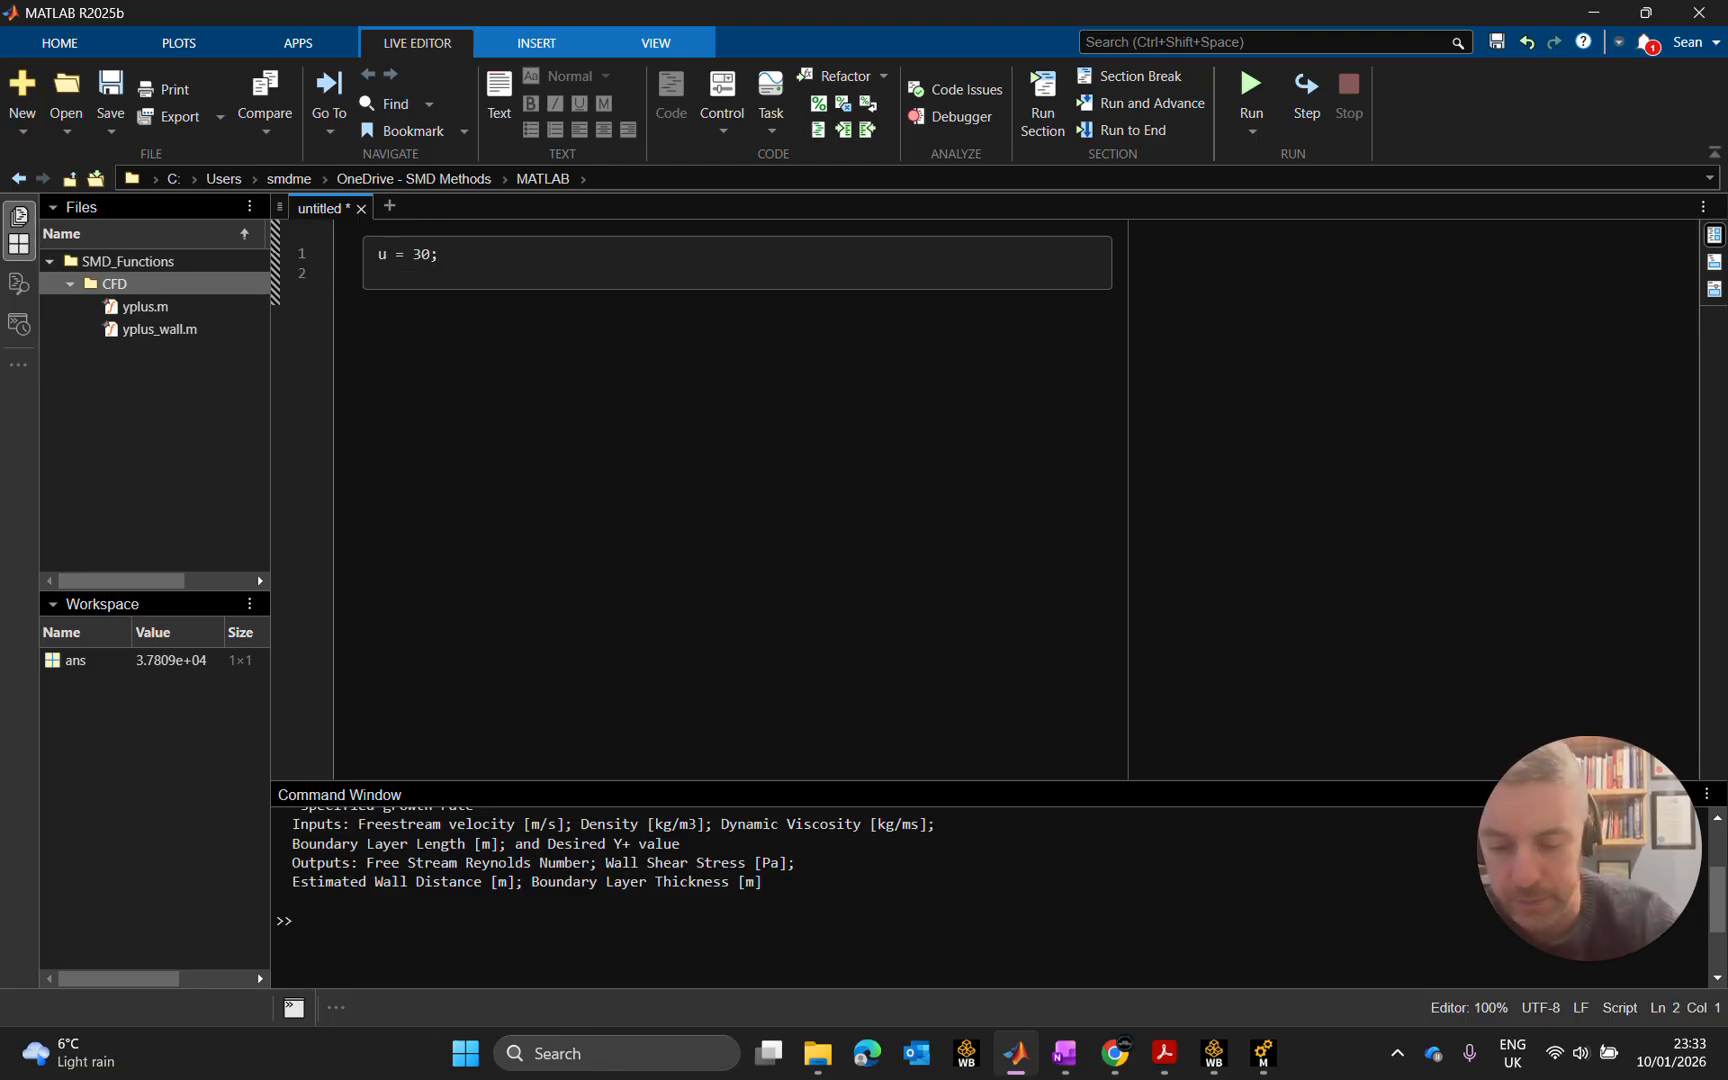
{"action": "type", "text": "rho ="}
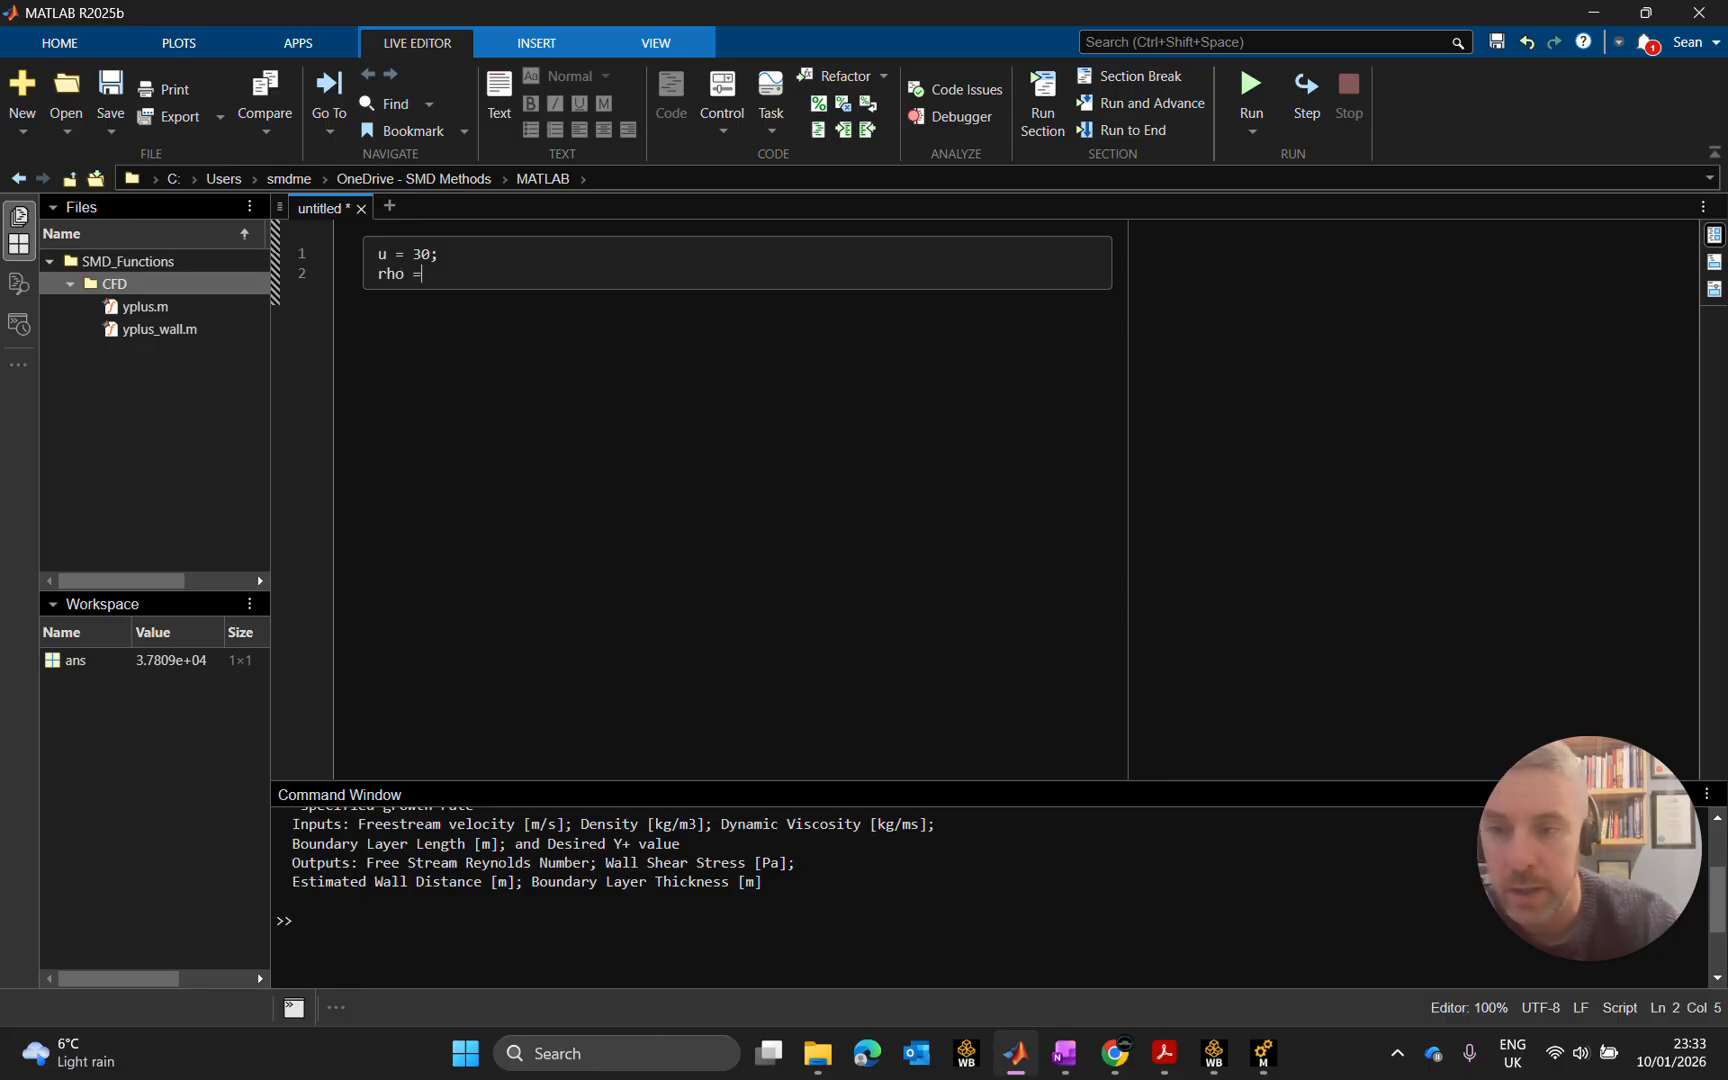
{"action": "type", "text": " 1.225"}
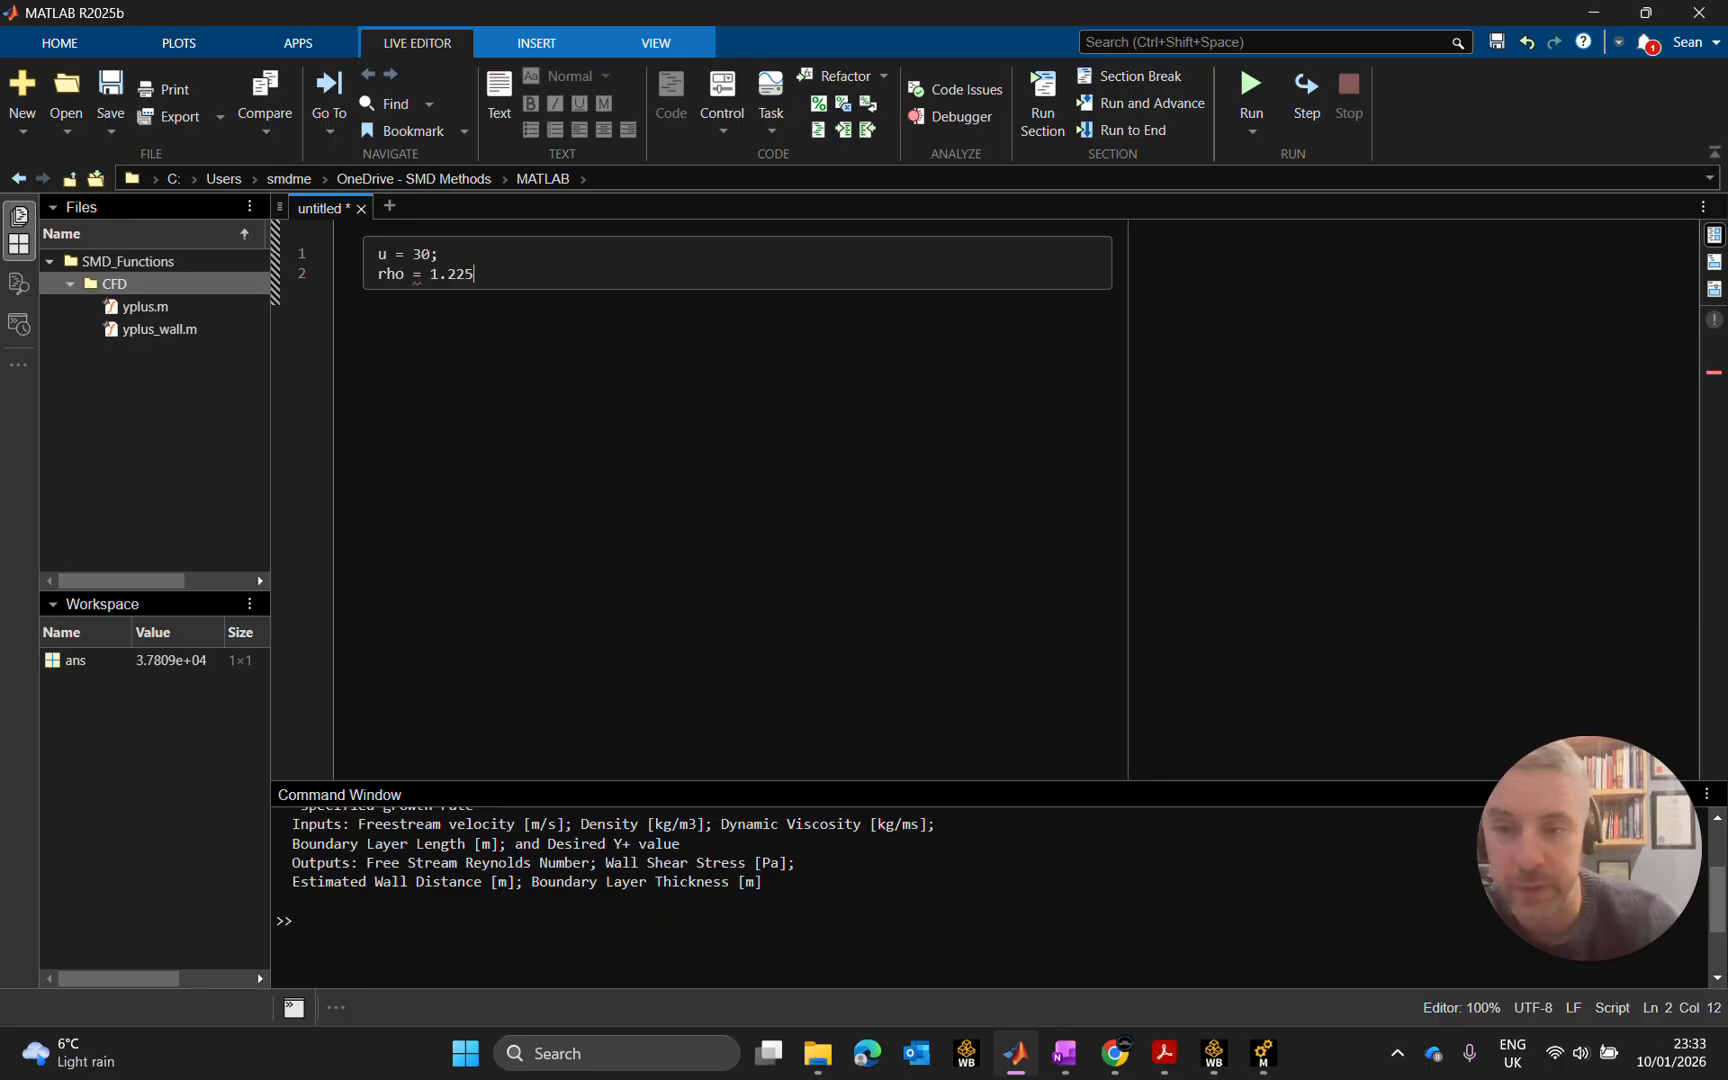
{"action": "type", "text": ";"}
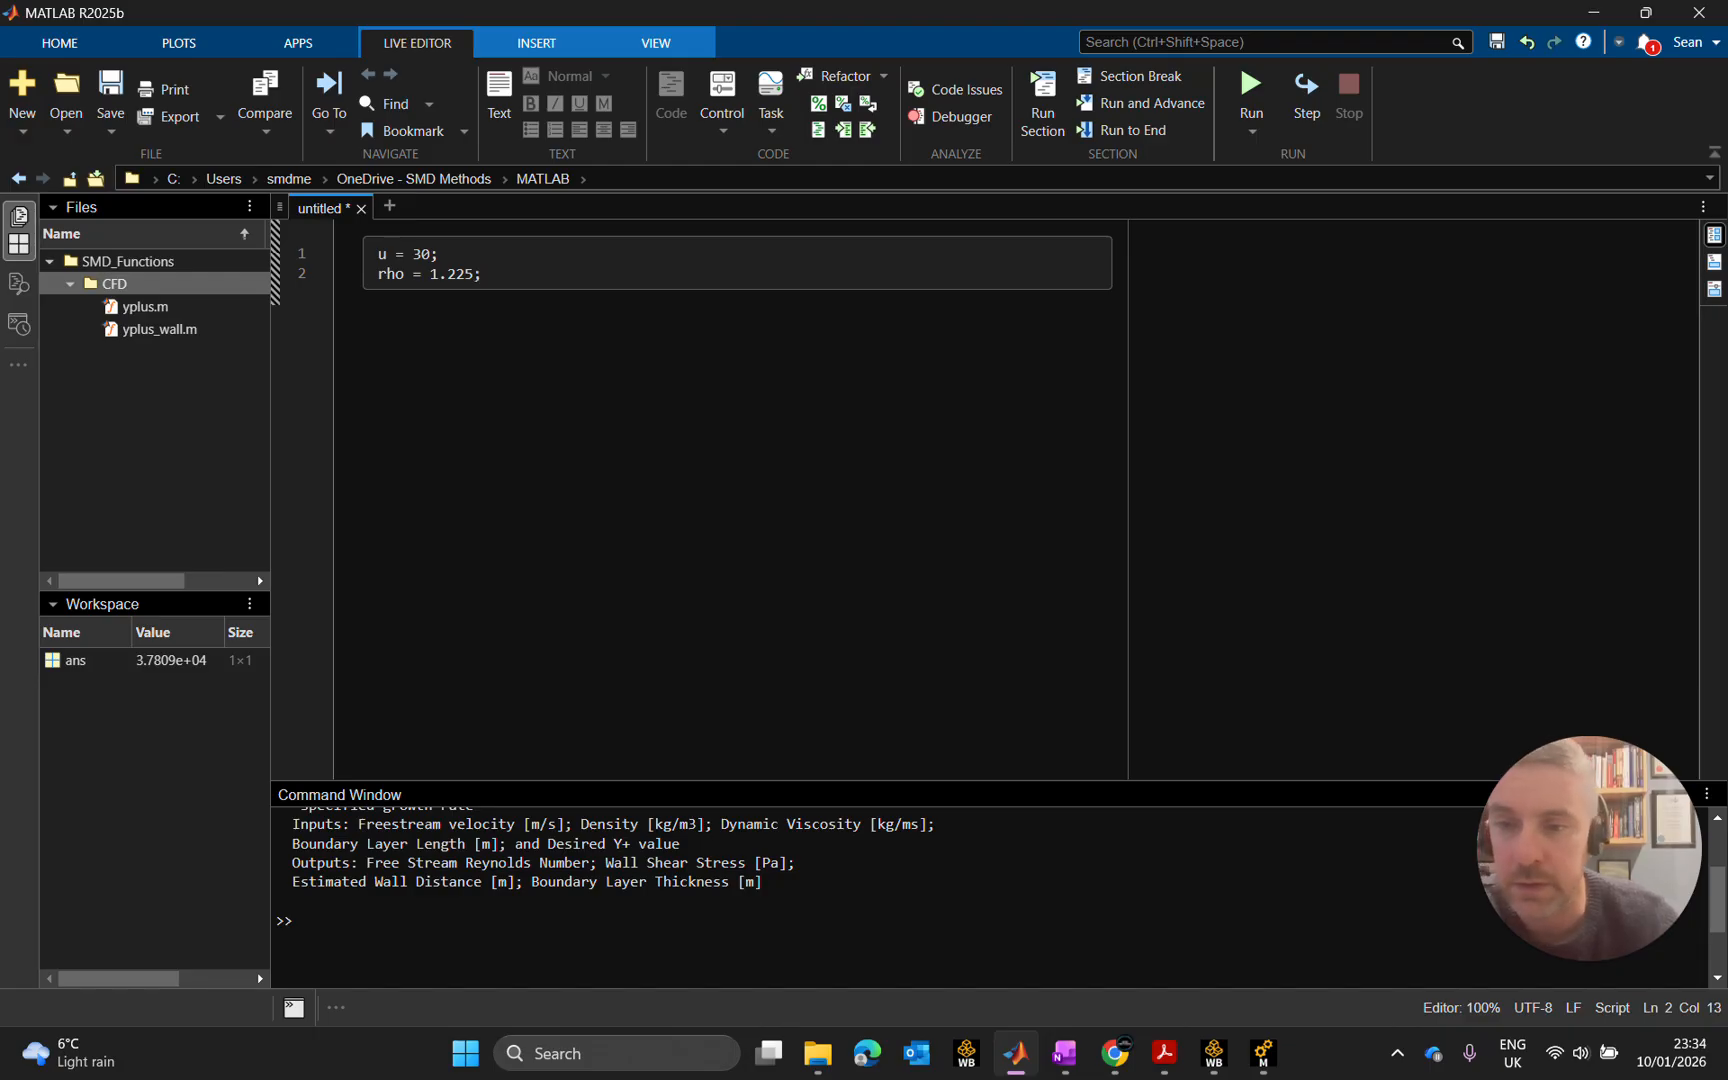
{"action": "key", "text": "Return"}
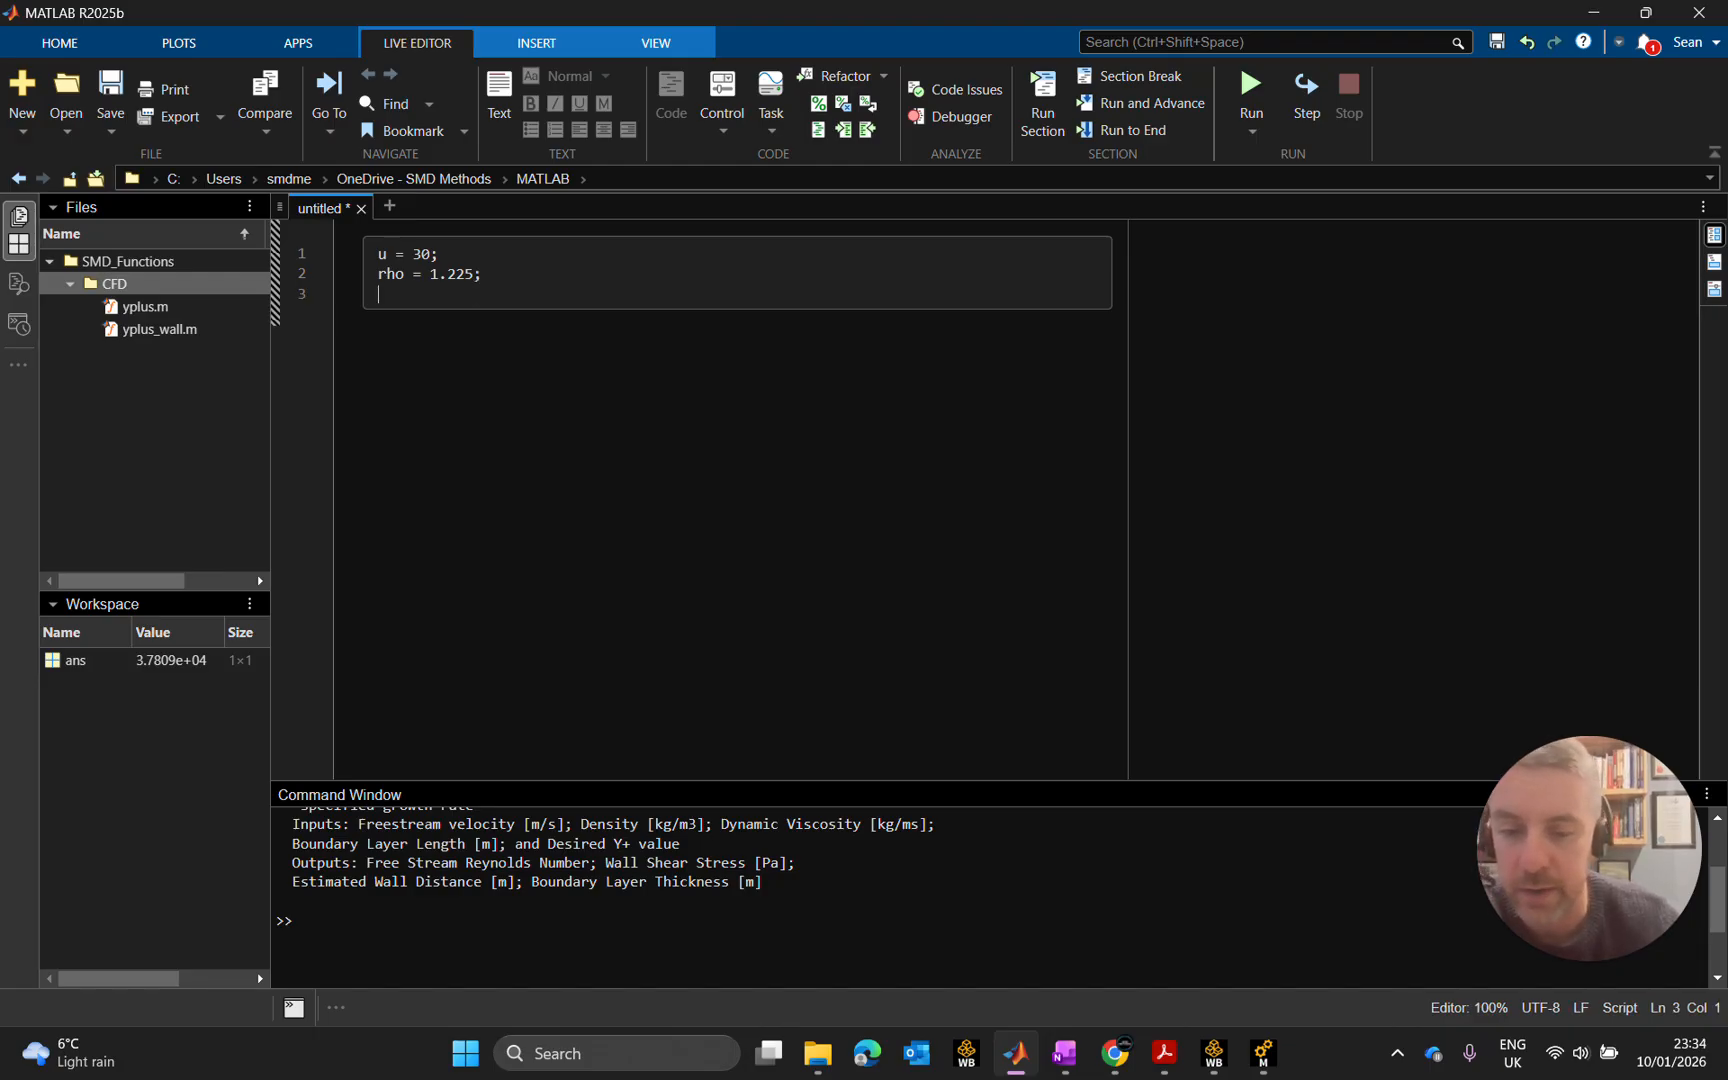
Add the dynamic viscosity as mu = 1.8e-5; and the boundary layer length as L = 0.025; below the density.
{"action": "type", "text": "mu = "}
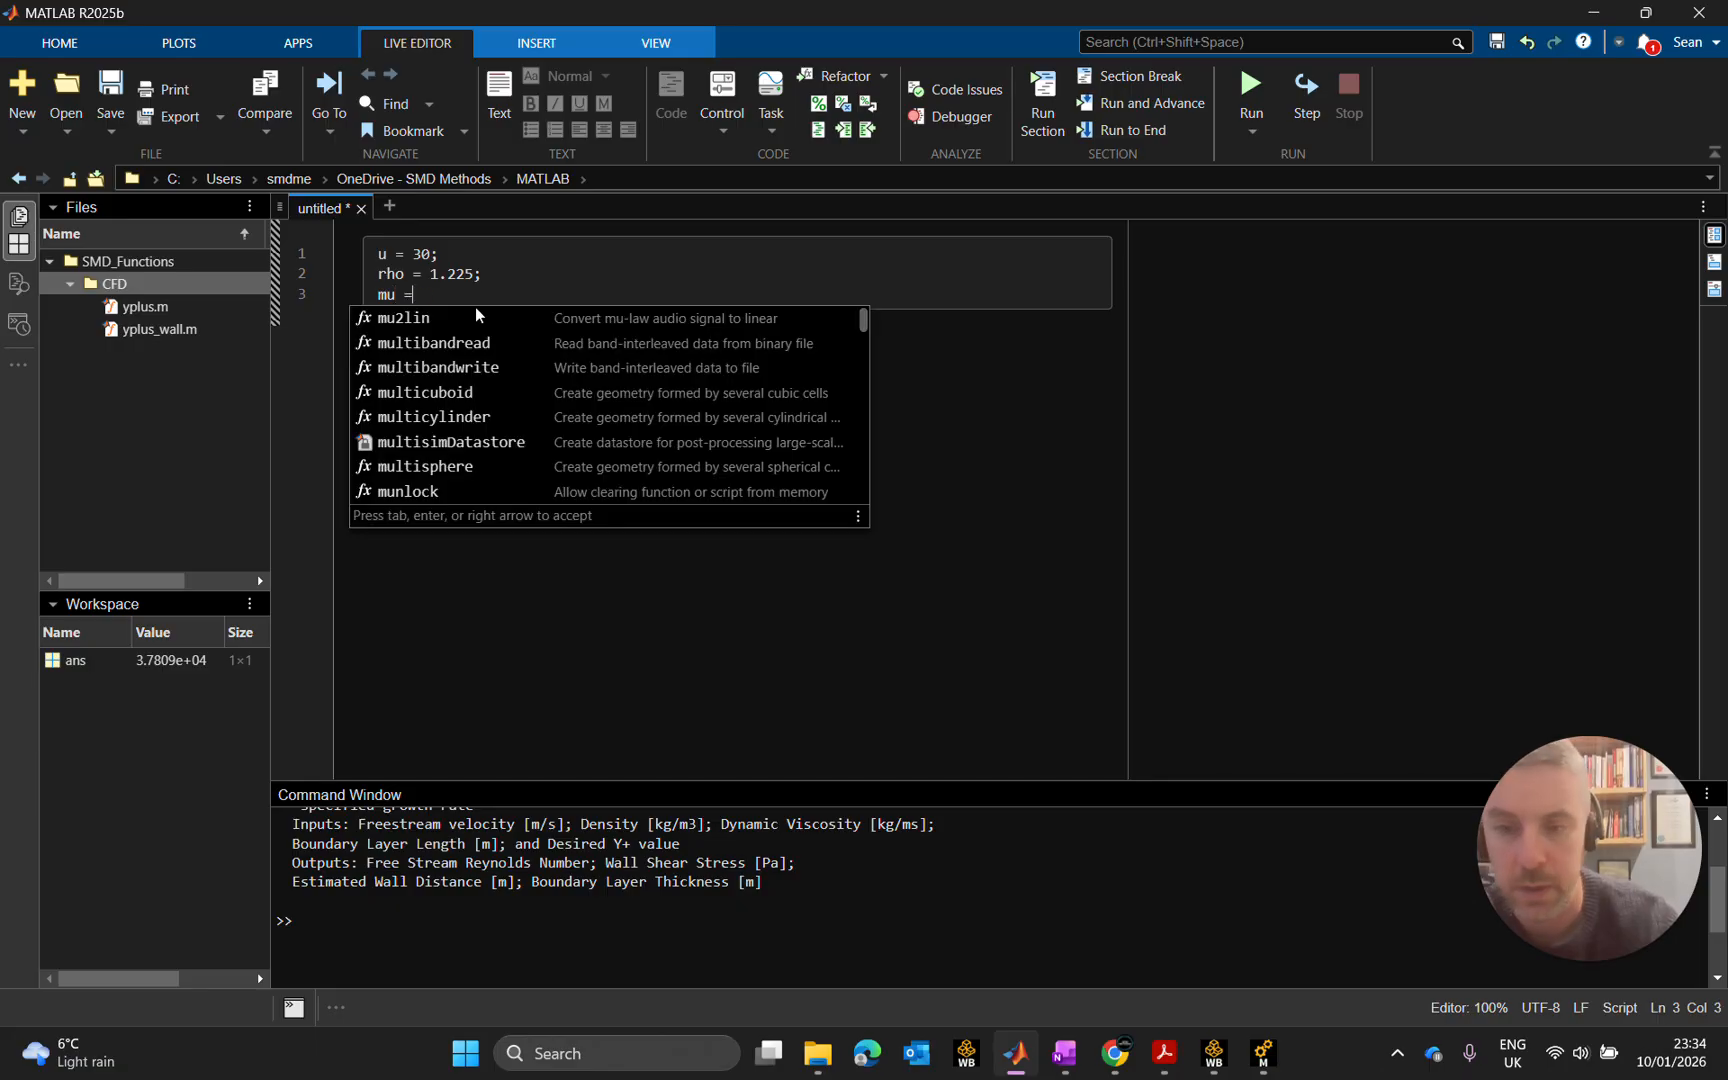
{"action": "type", "text": "1"}
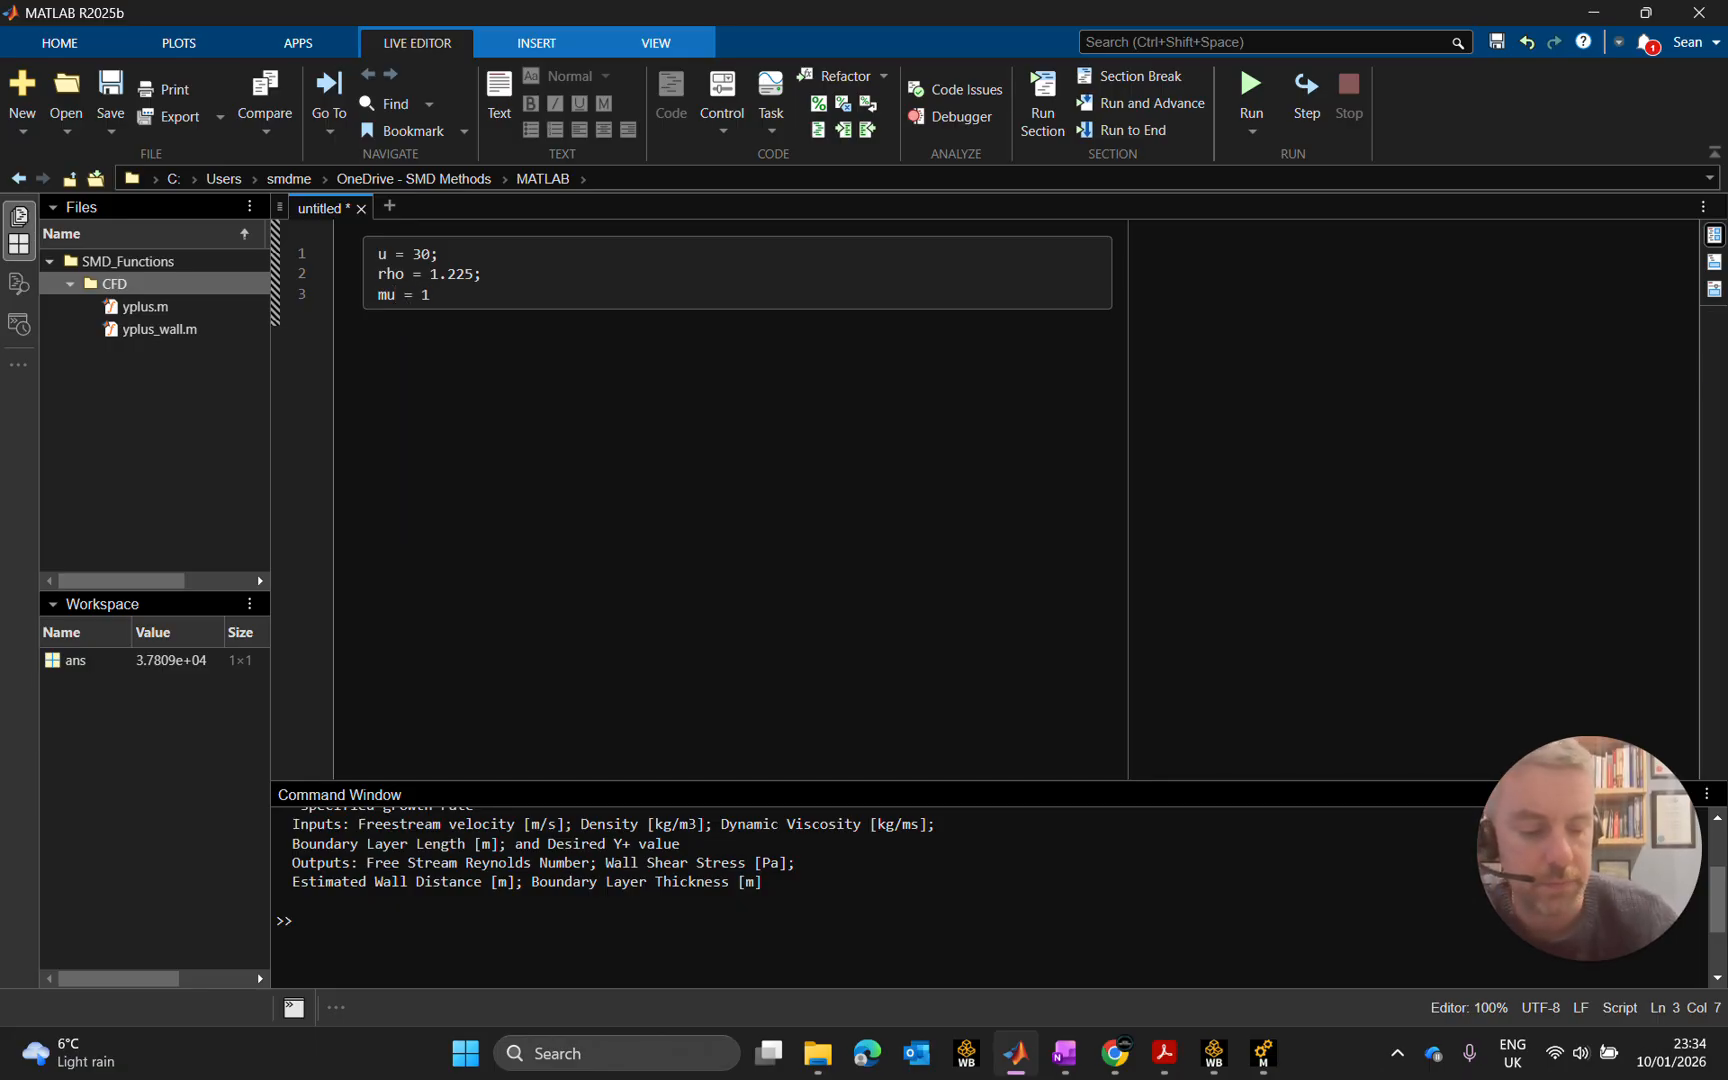
{"action": "type", "text": ".8e"}
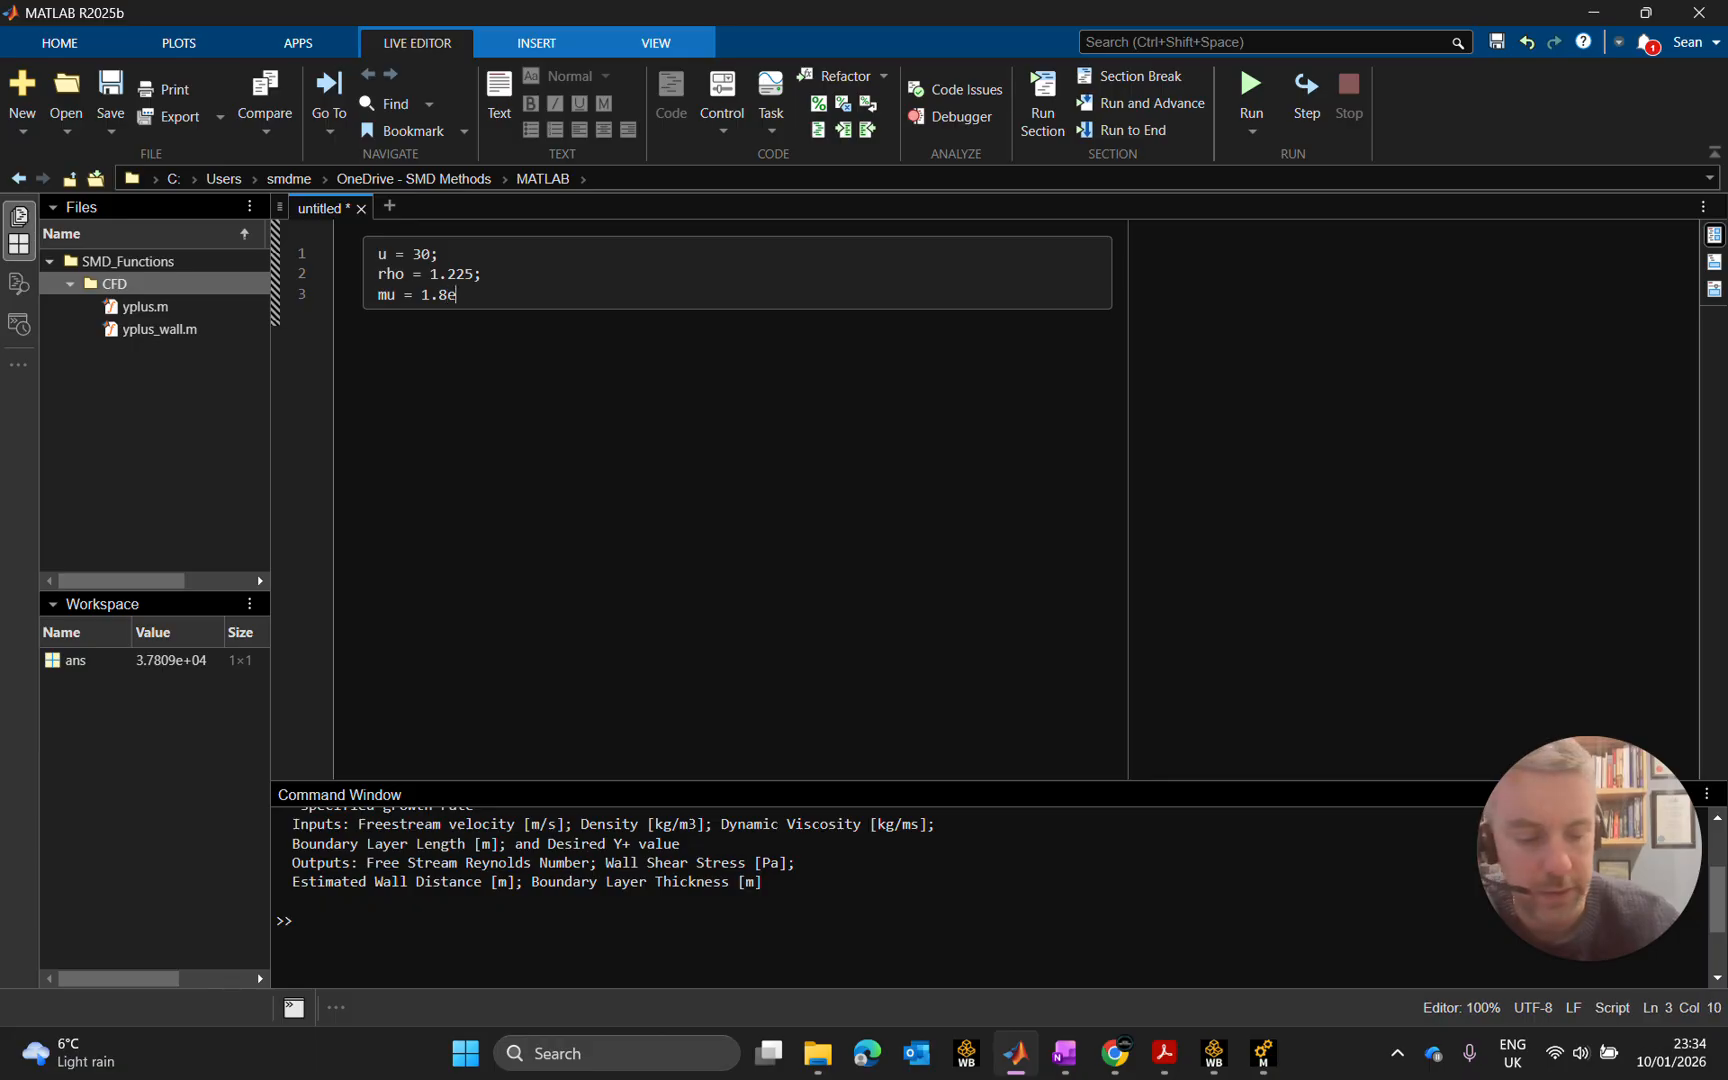
{"action": "type", "text": "-5;"}
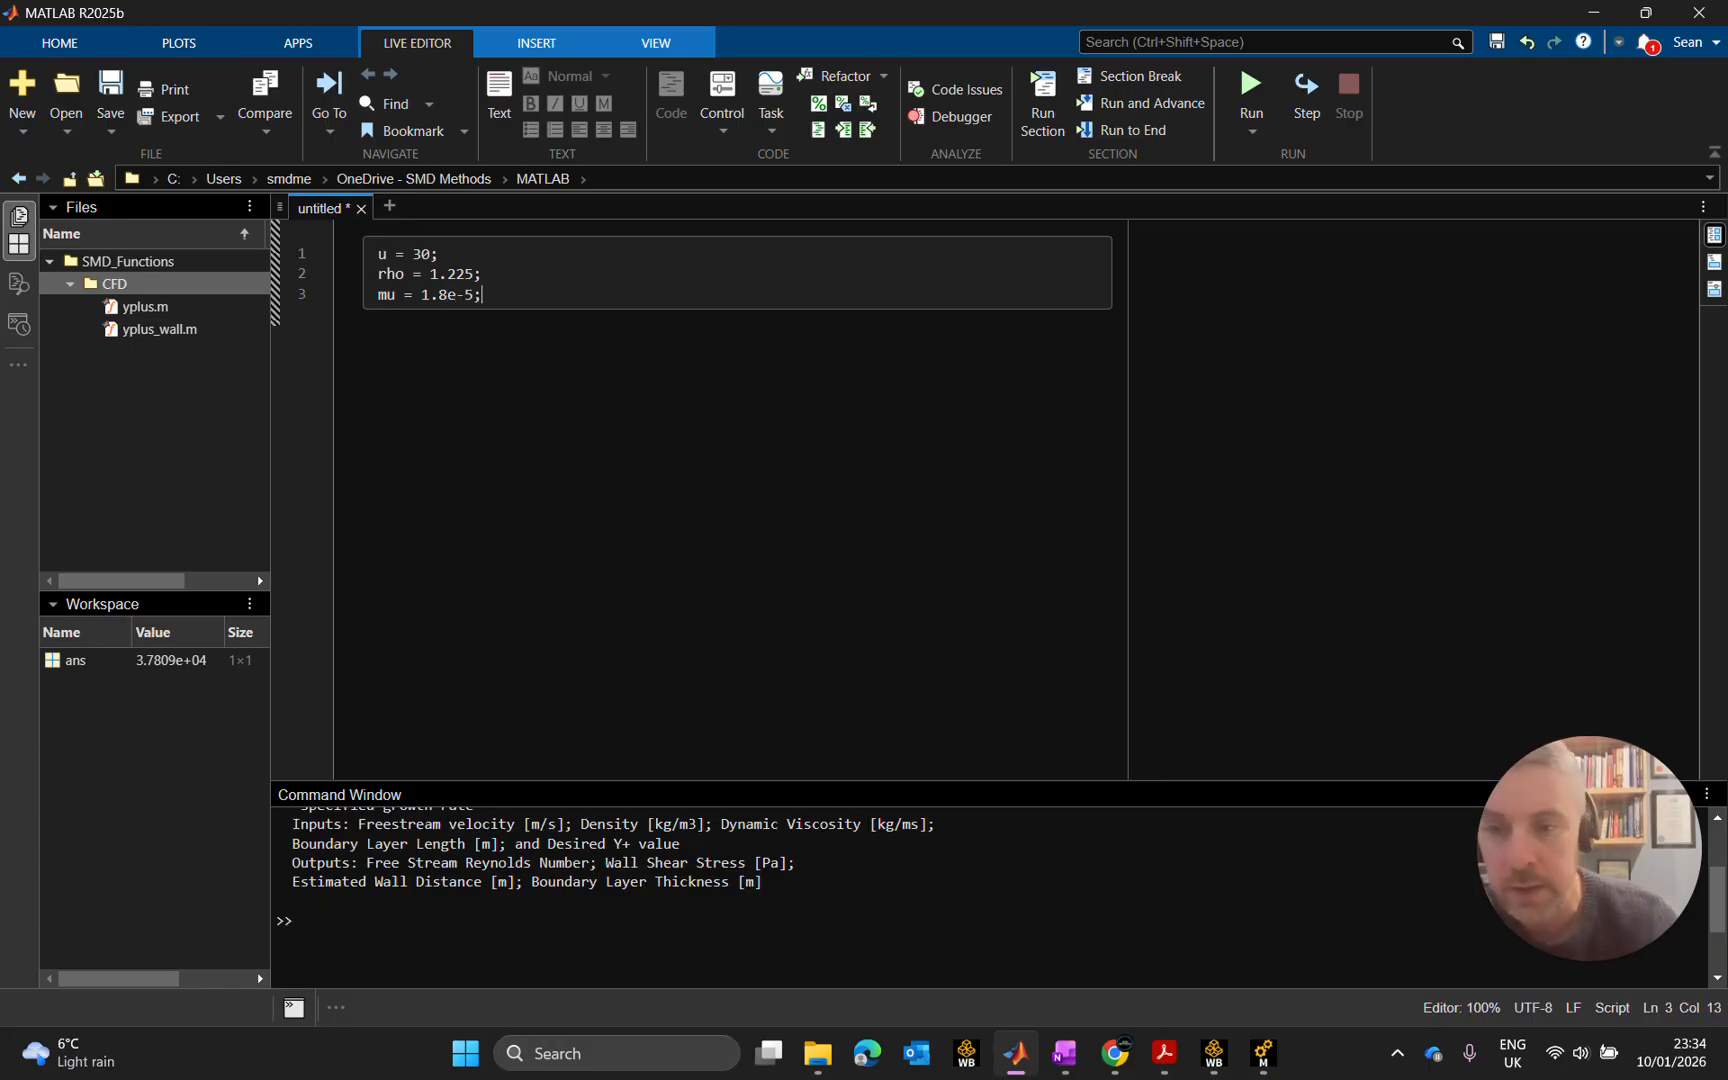
{"action": "key", "text": "Return"}
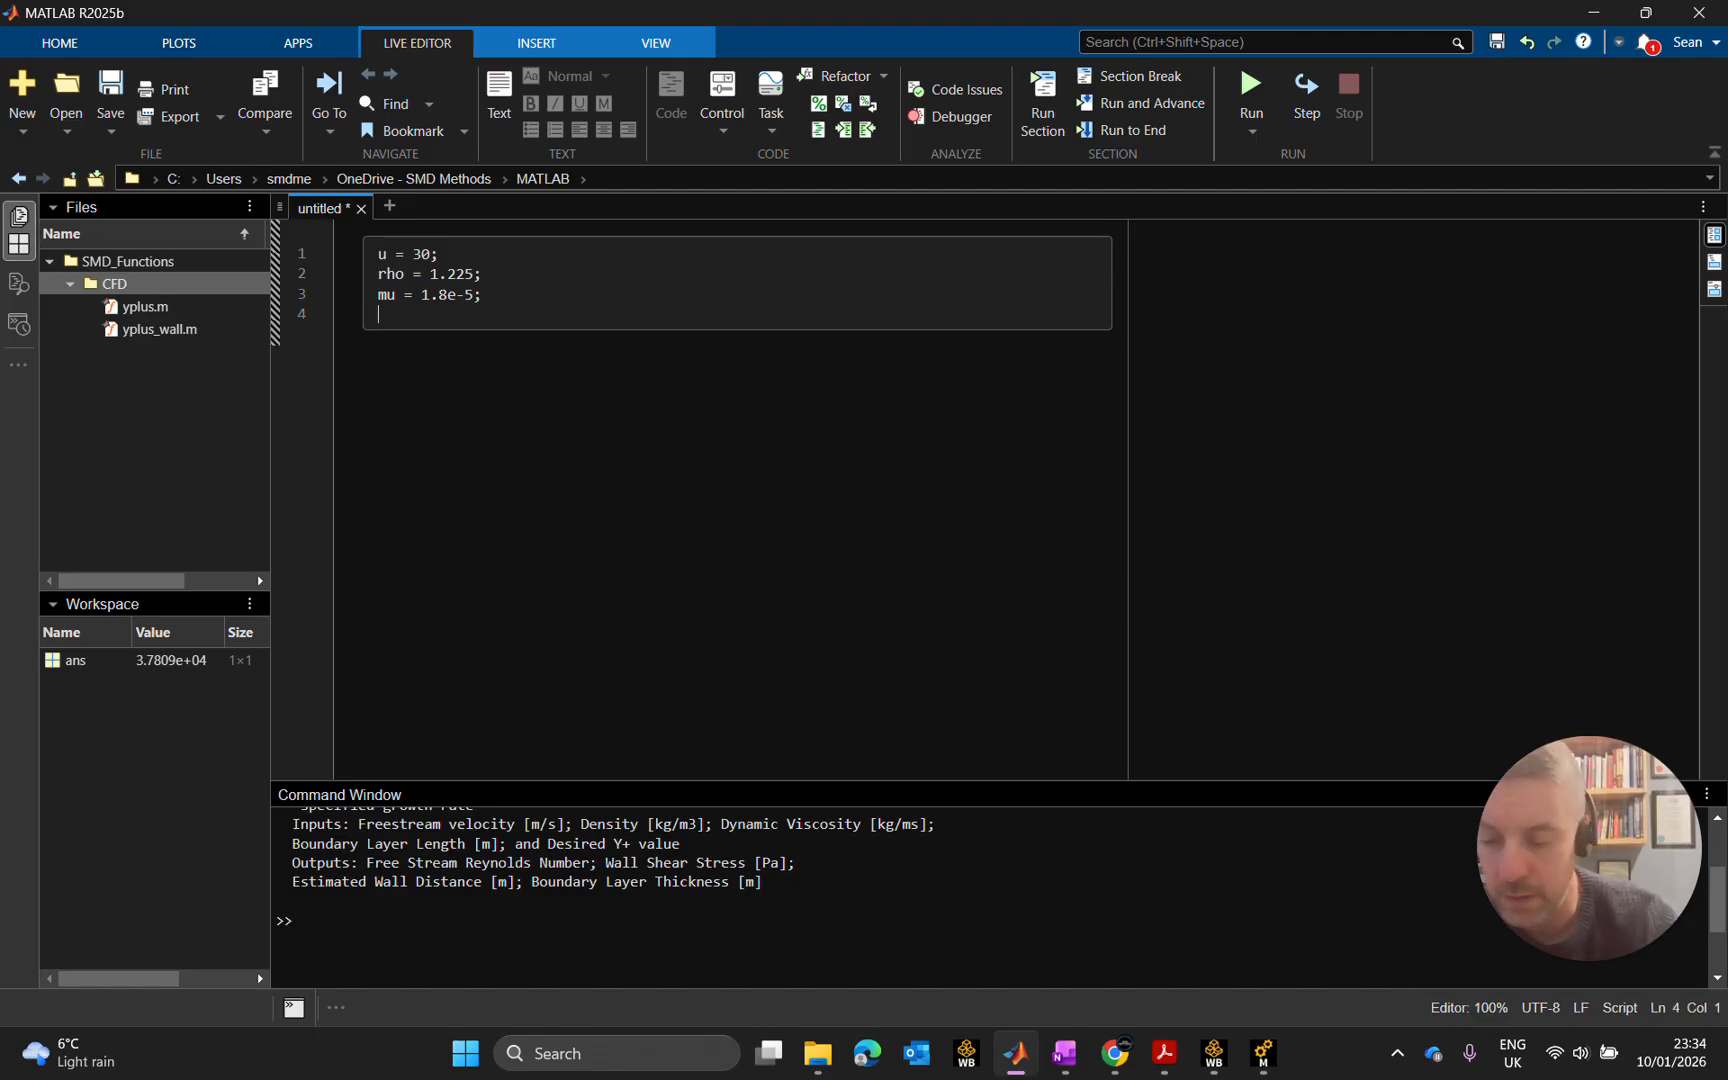
{"action": "type", "text": "L"}
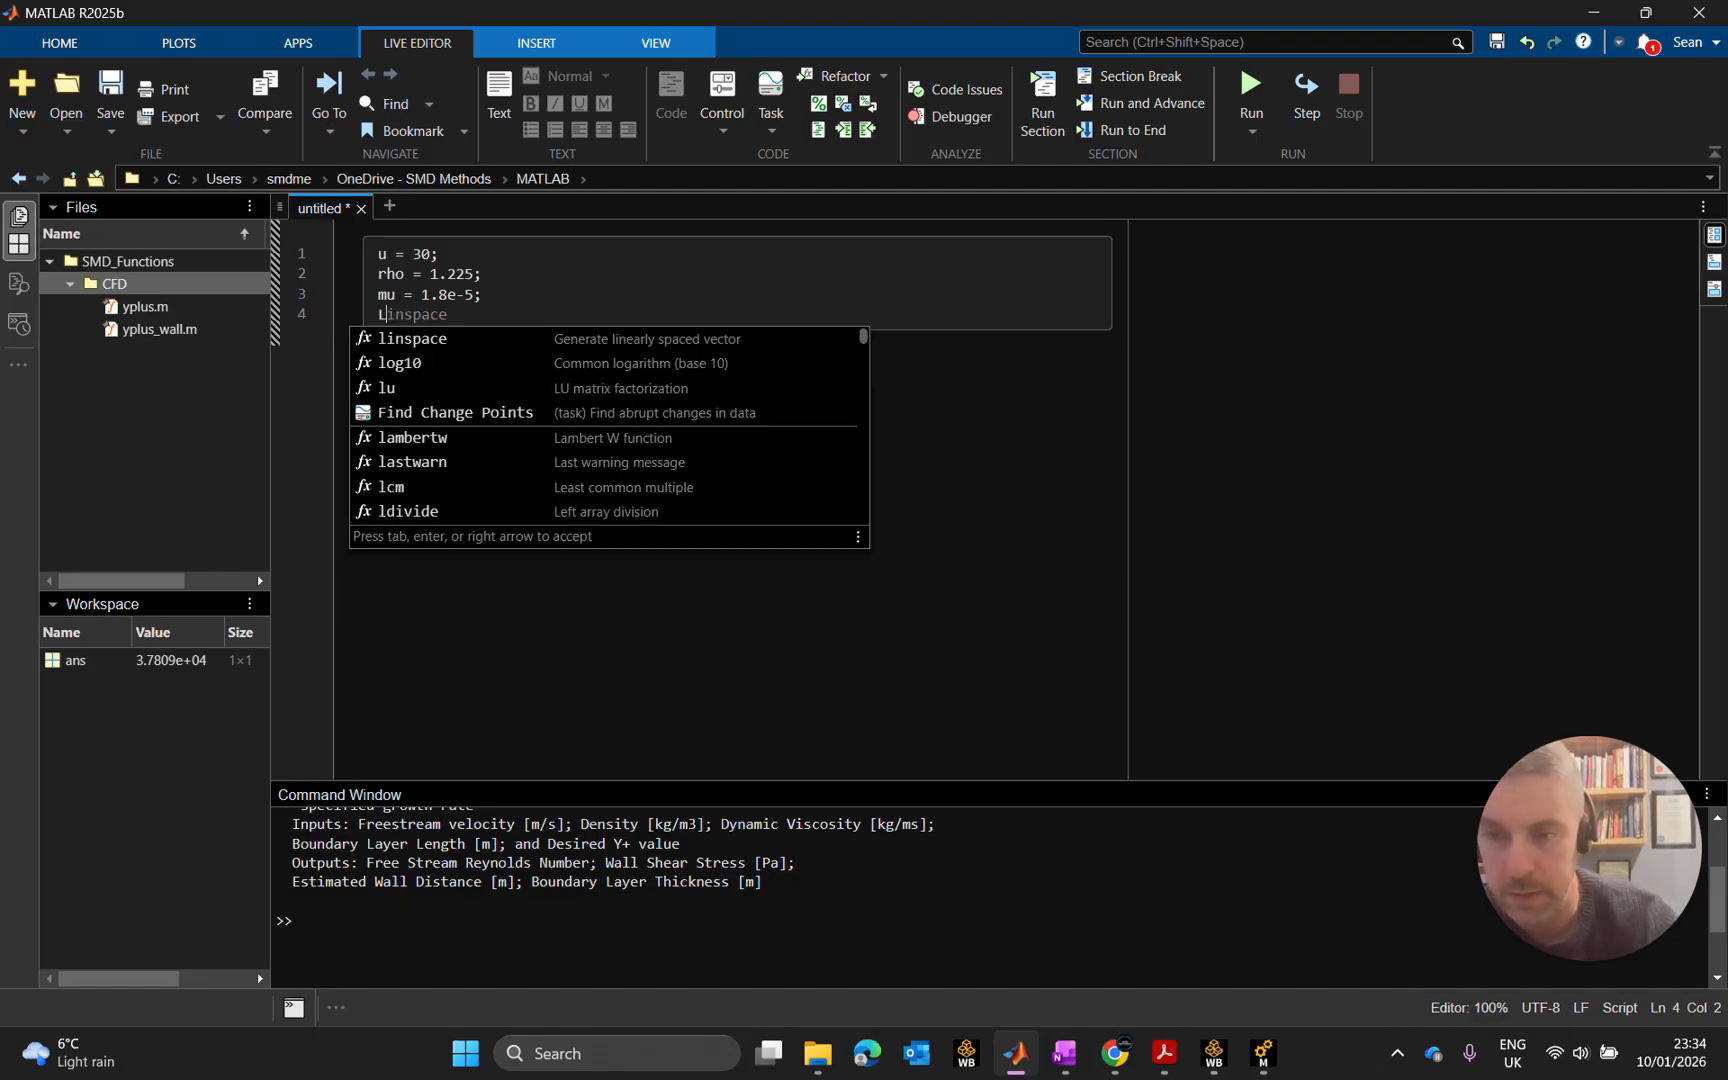
{"action": "type", "text": " = "}
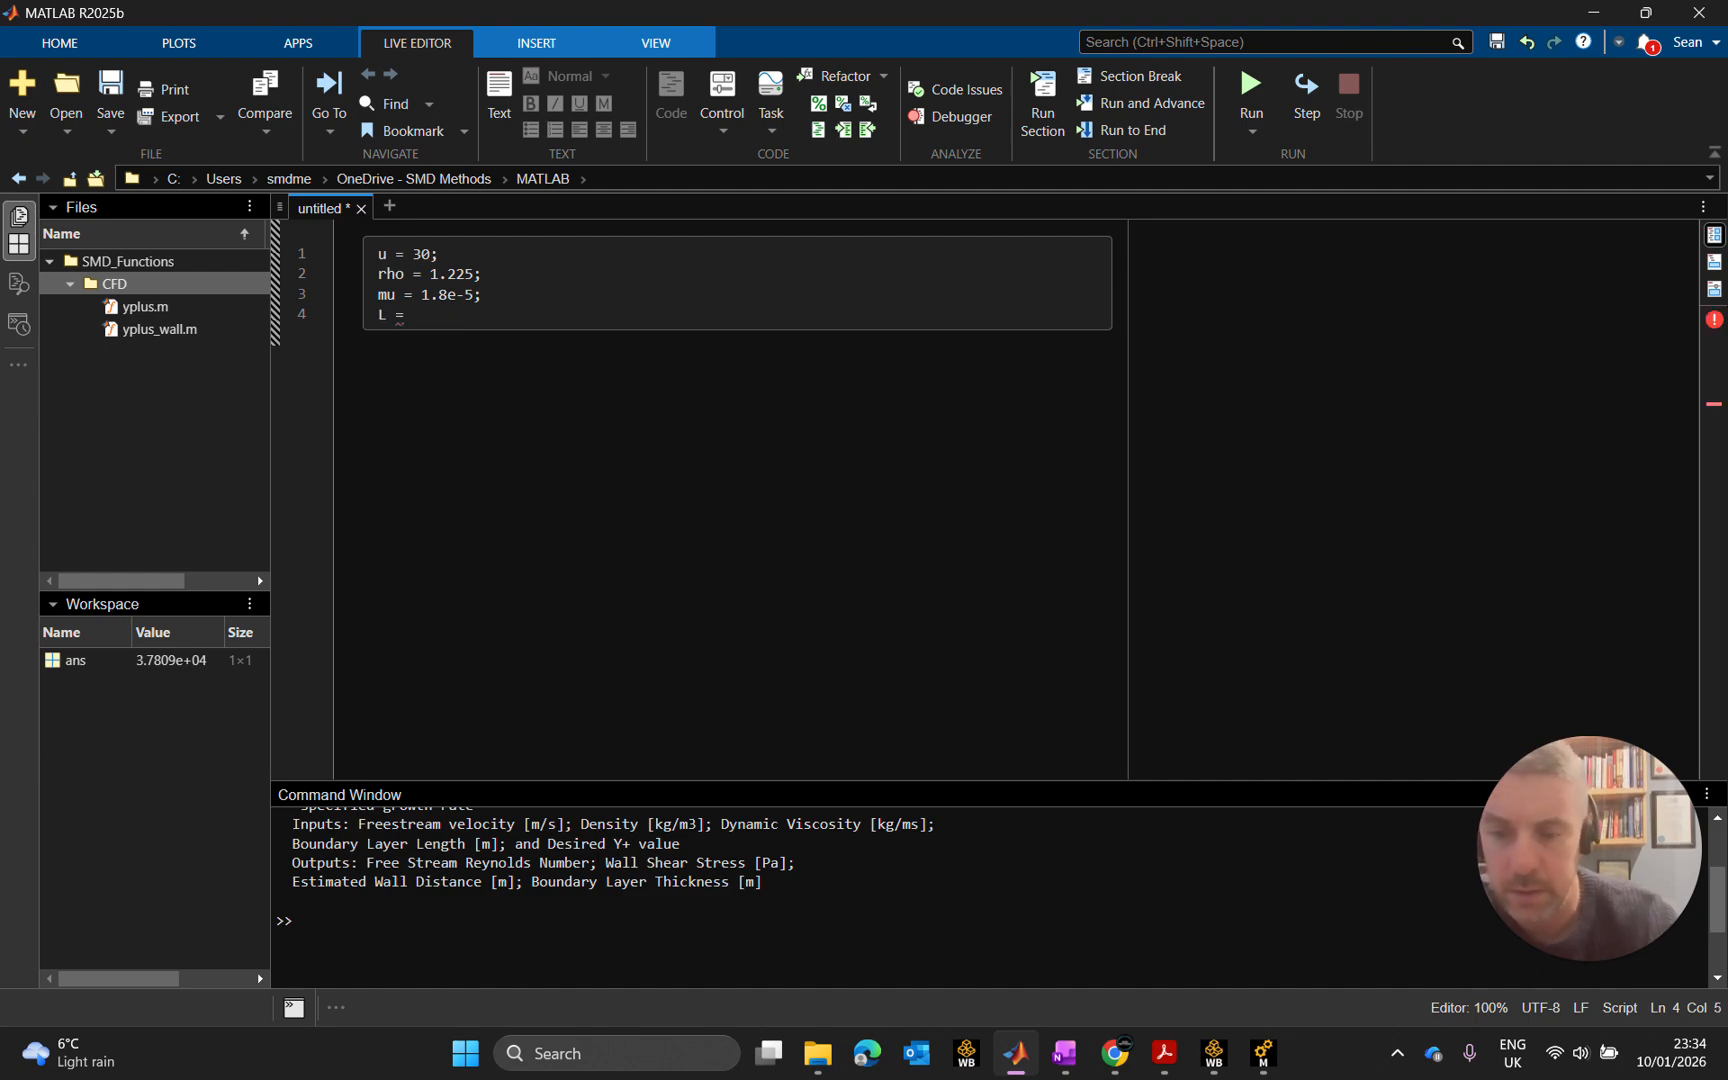
{"action": "type", "text": "0.025;"}
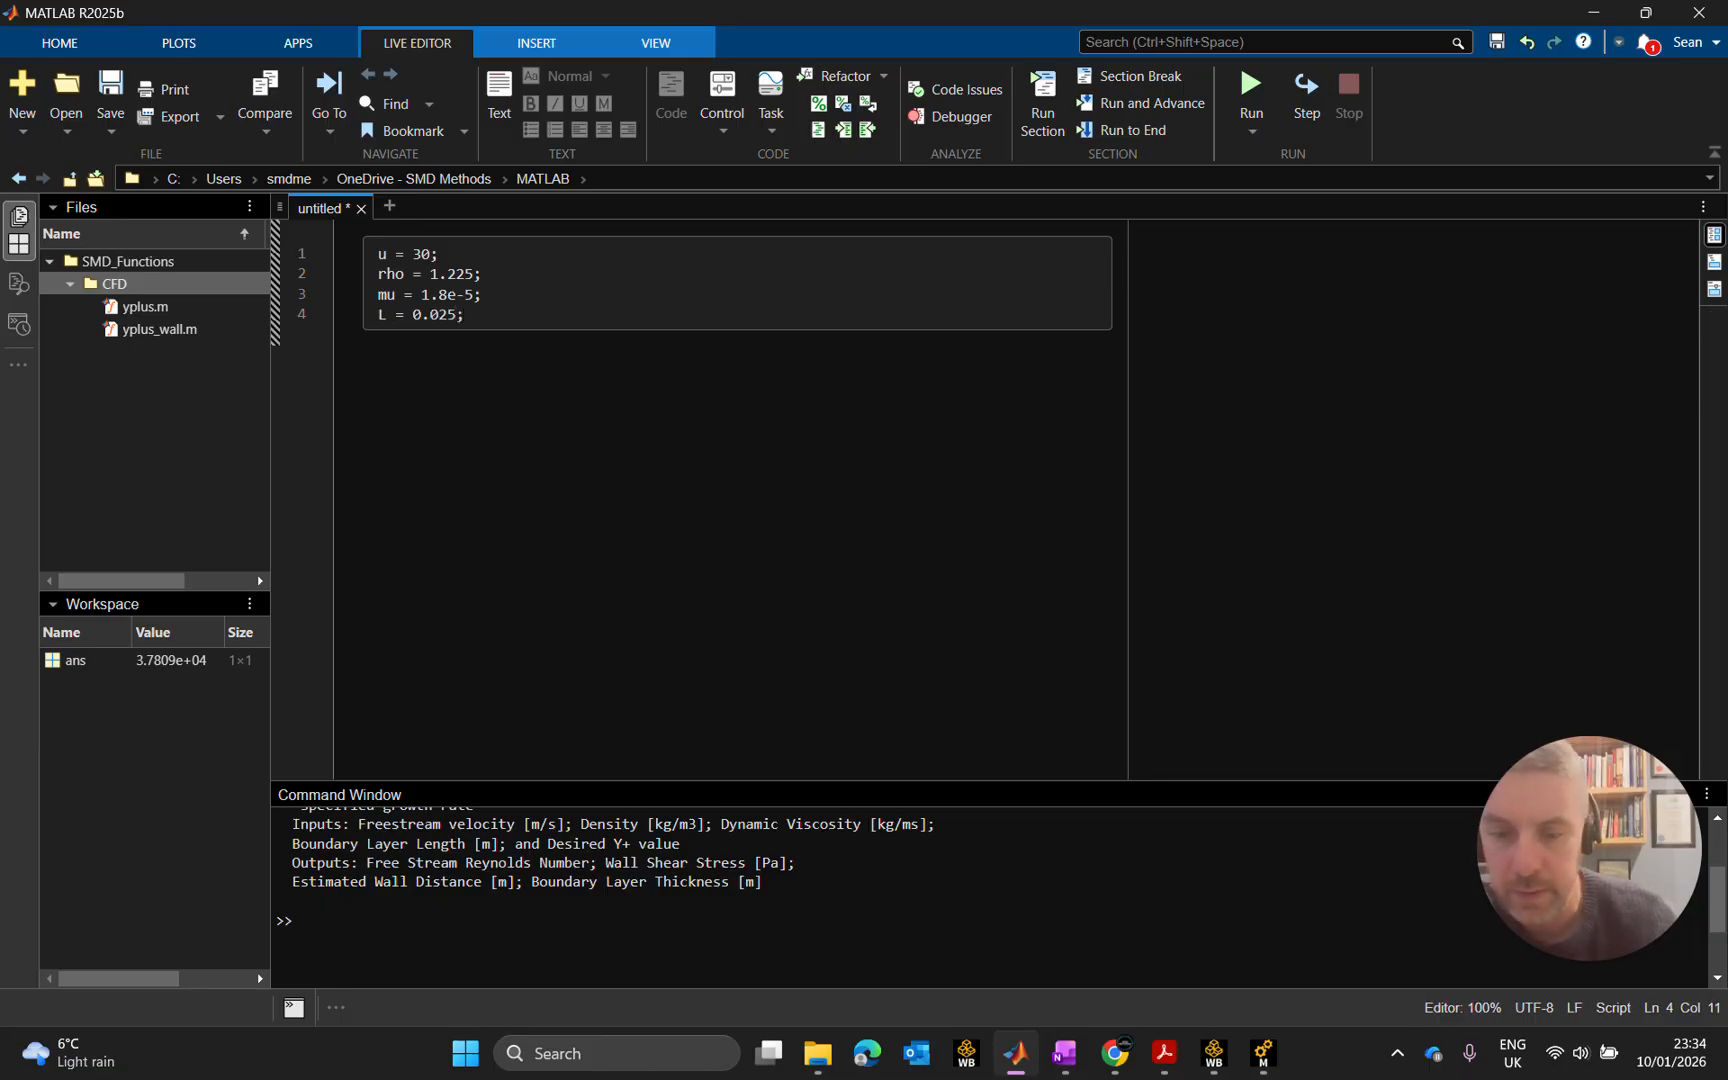
{"action": "key", "text": "Return"}
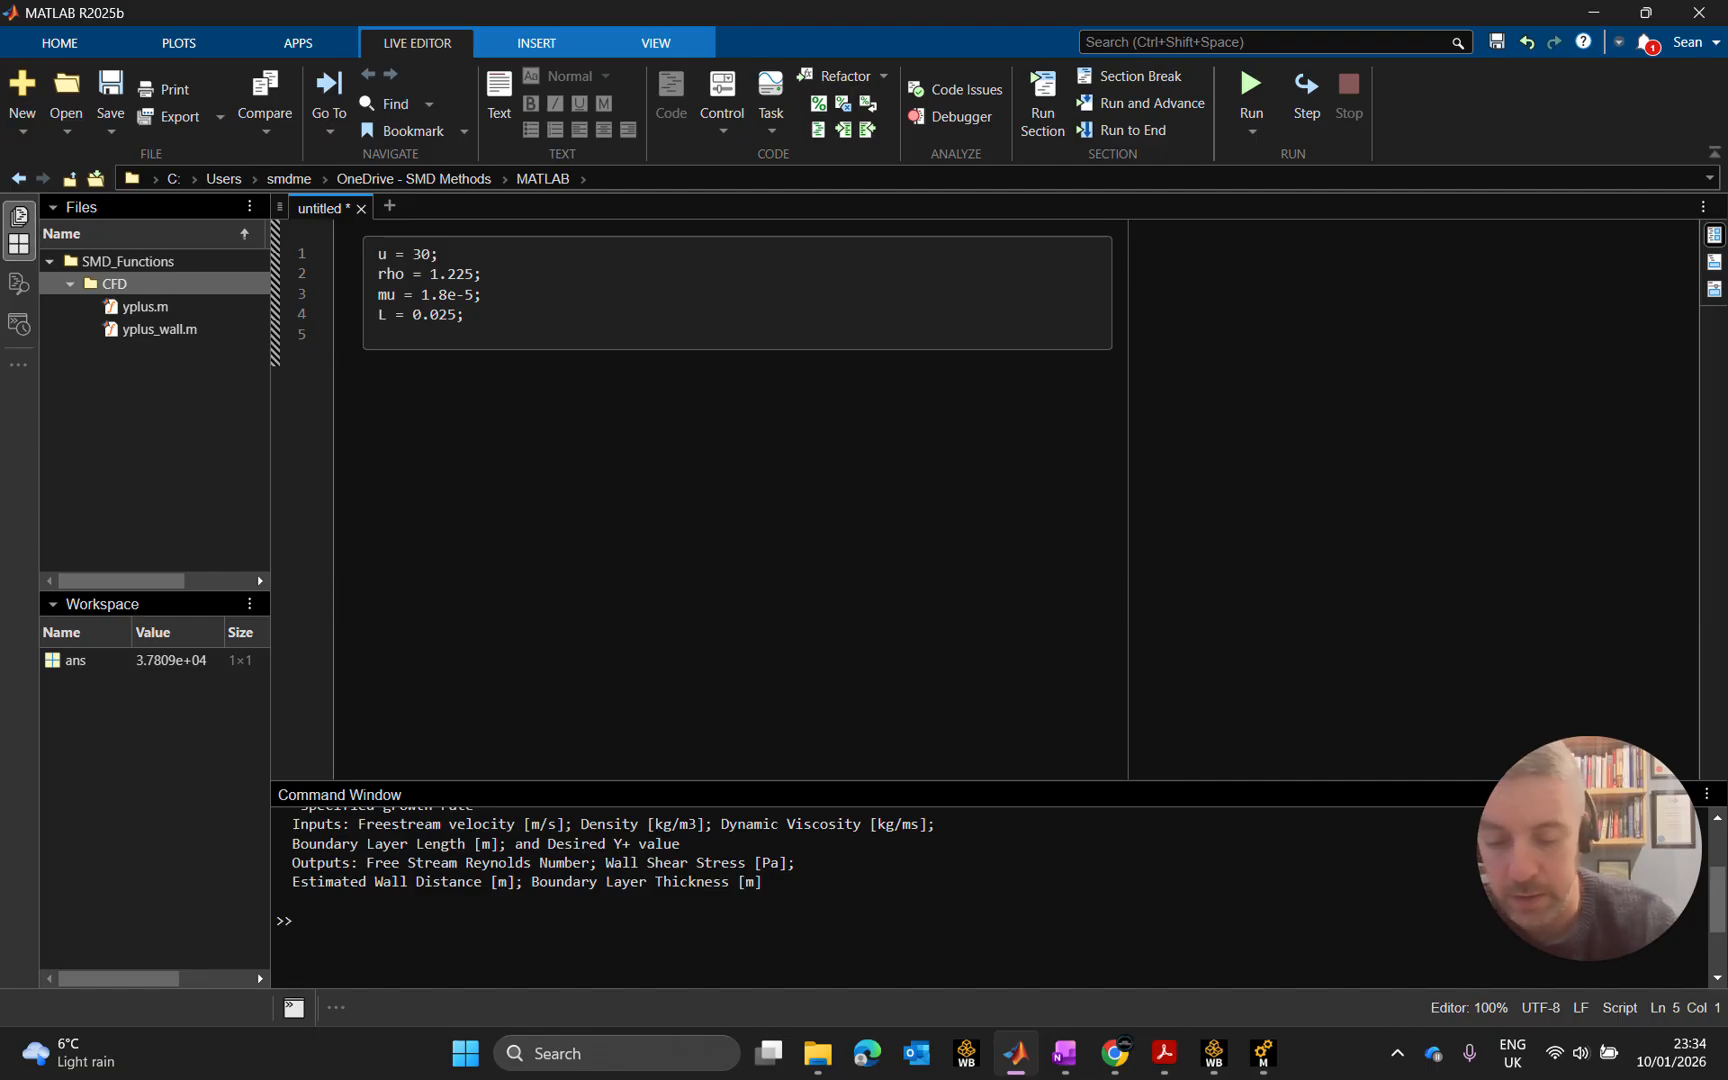
Add the desired y+ value as Y_plus = 0.6; on its own line, followed by a blank line.
{"action": "type", "text": "Y+"}
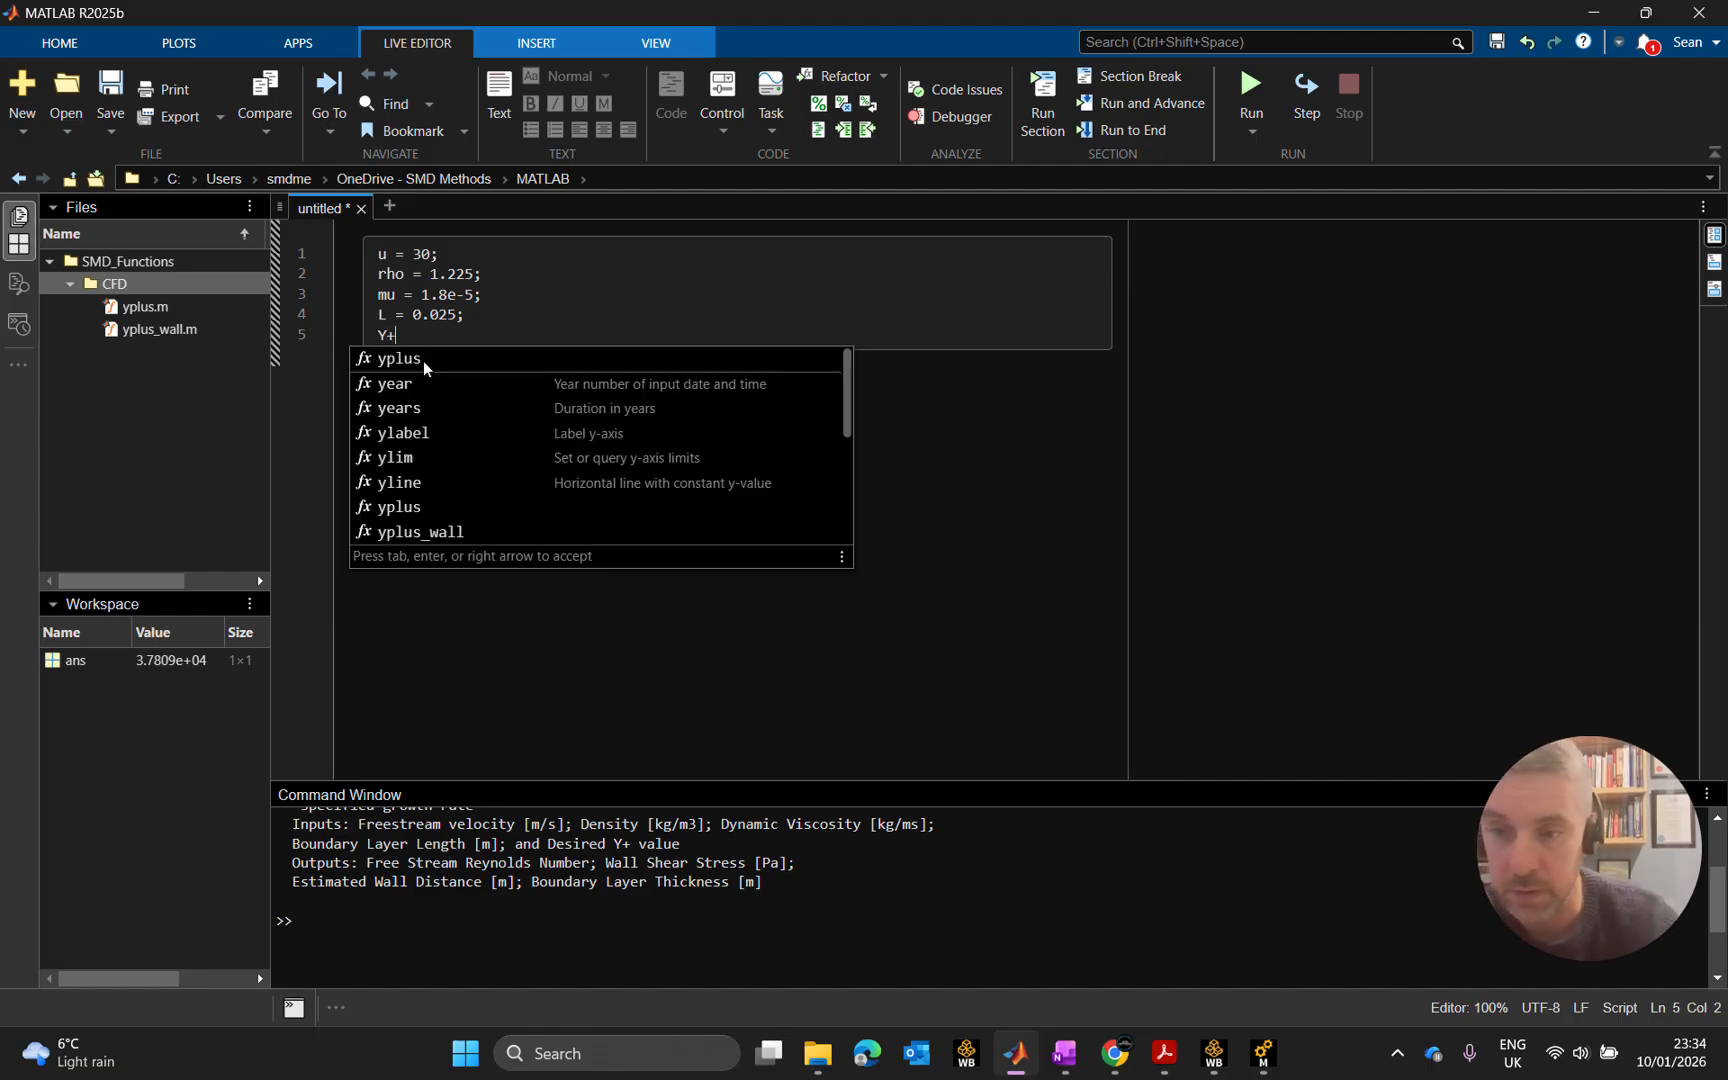
{"action": "key", "text": "BackSpace"}
{"action": "type", "text": "plus"}
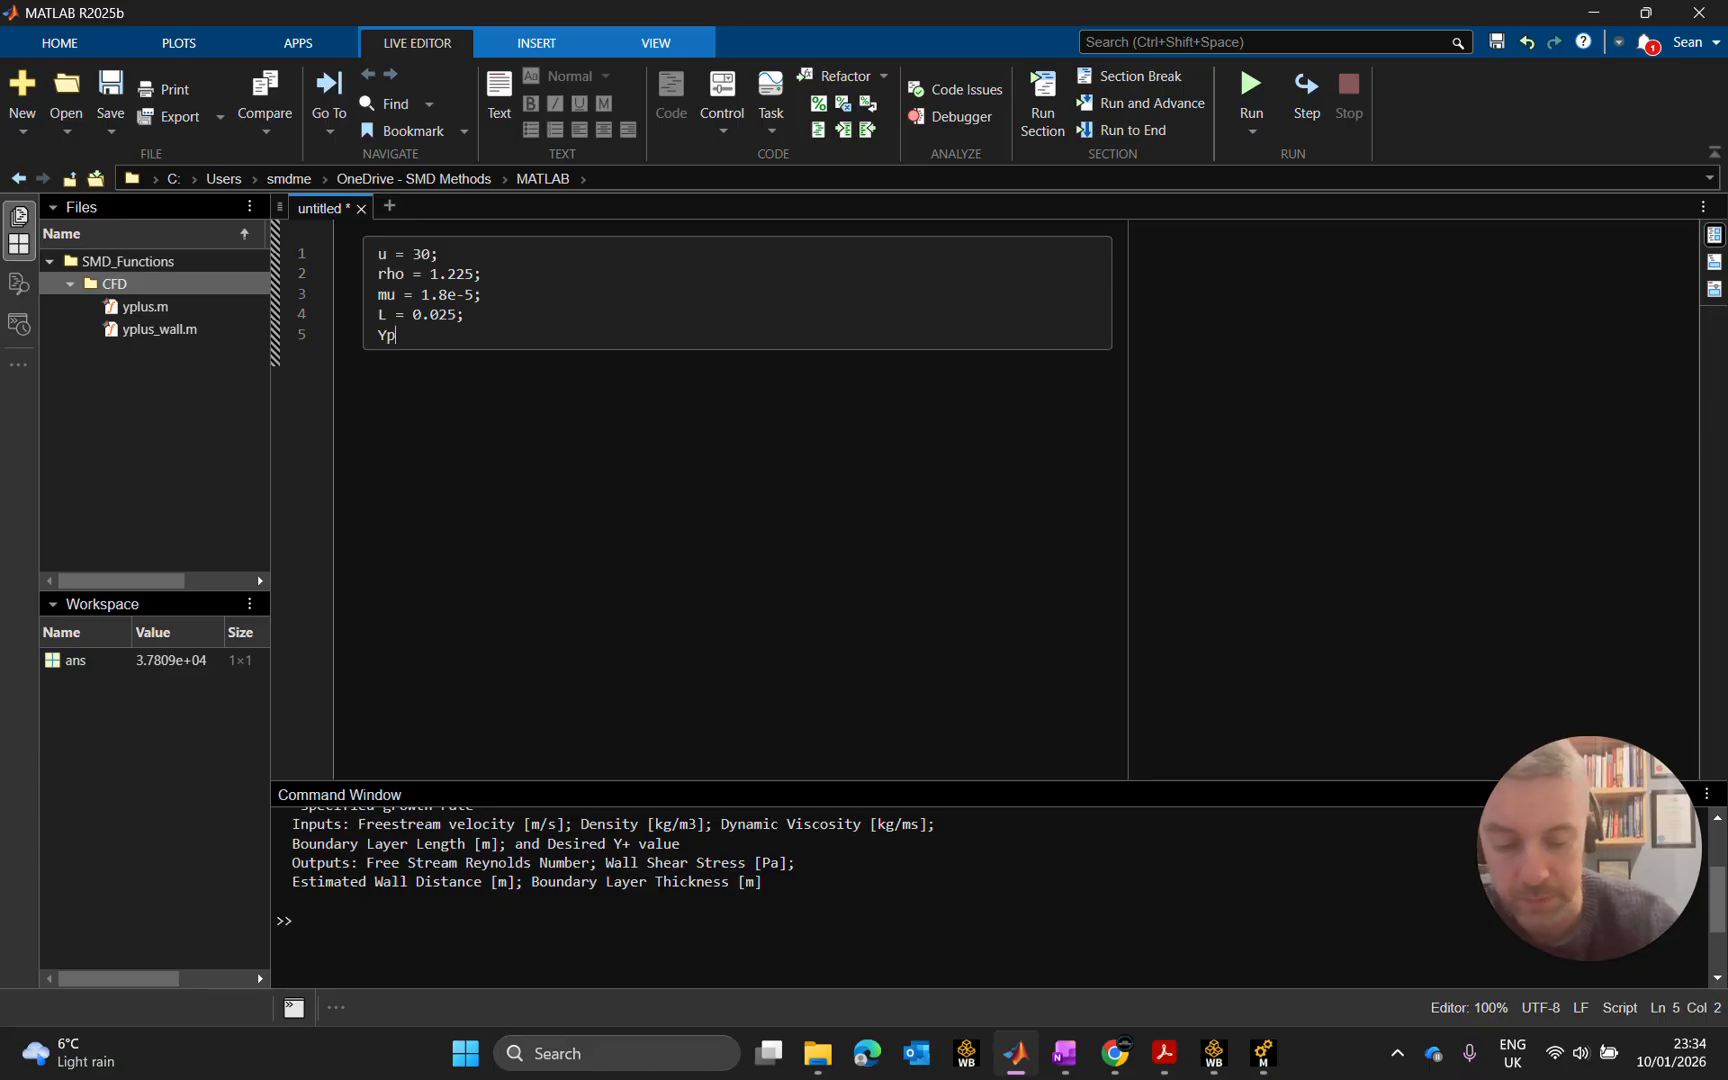
{"action": "key", "text": "Left"}
{"action": "key", "text": "Left"}
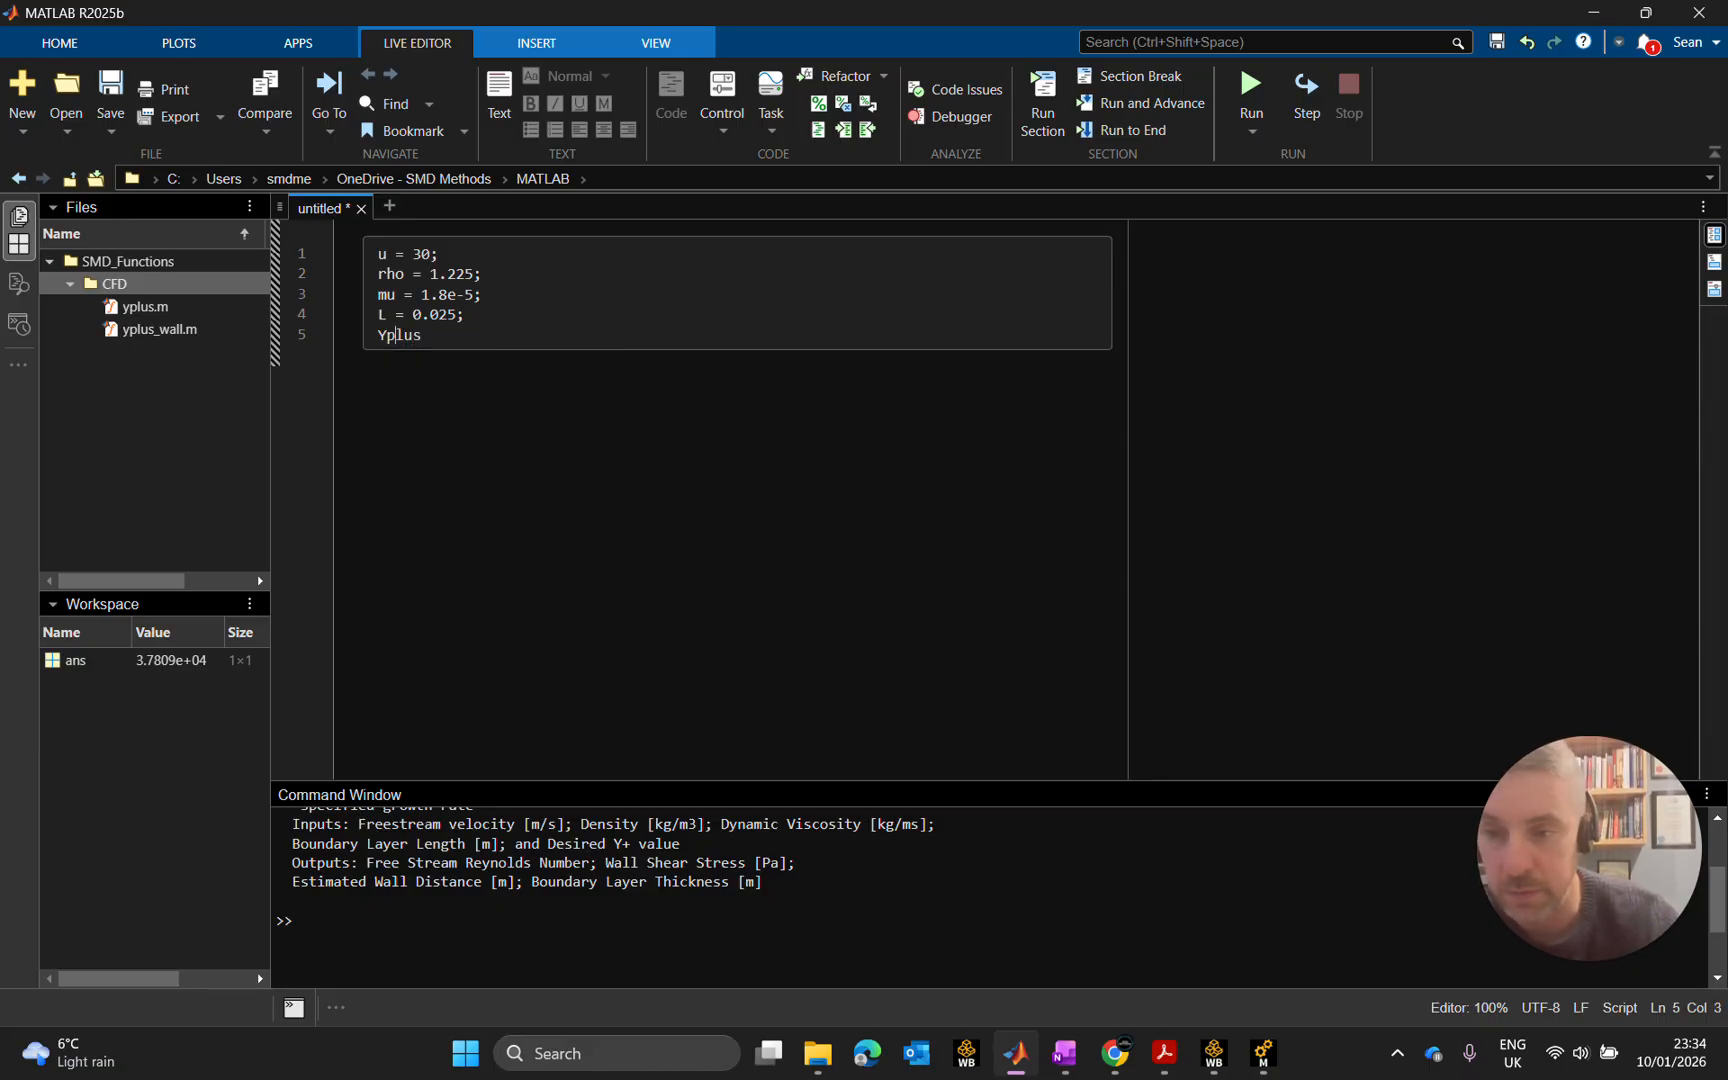
{"action": "type", "text": "_"}
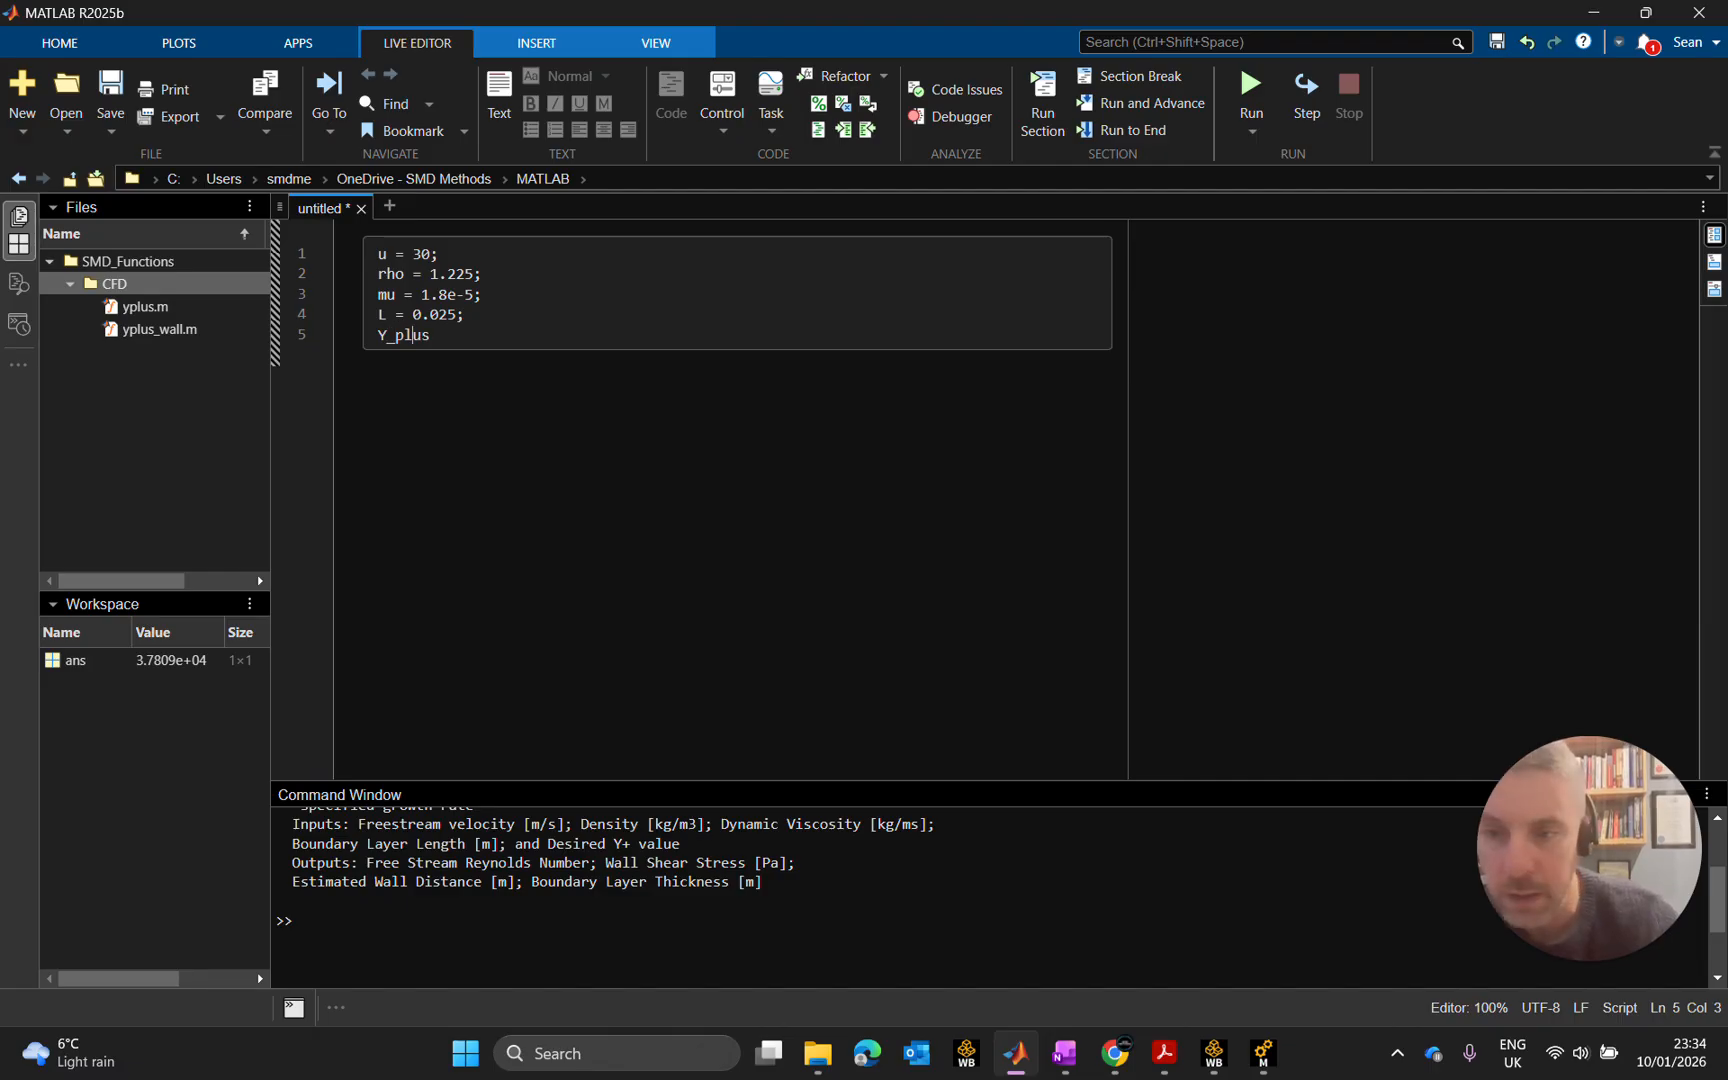
{"action": "key", "text": "End"}
{"action": "type", "text": "= 0"}
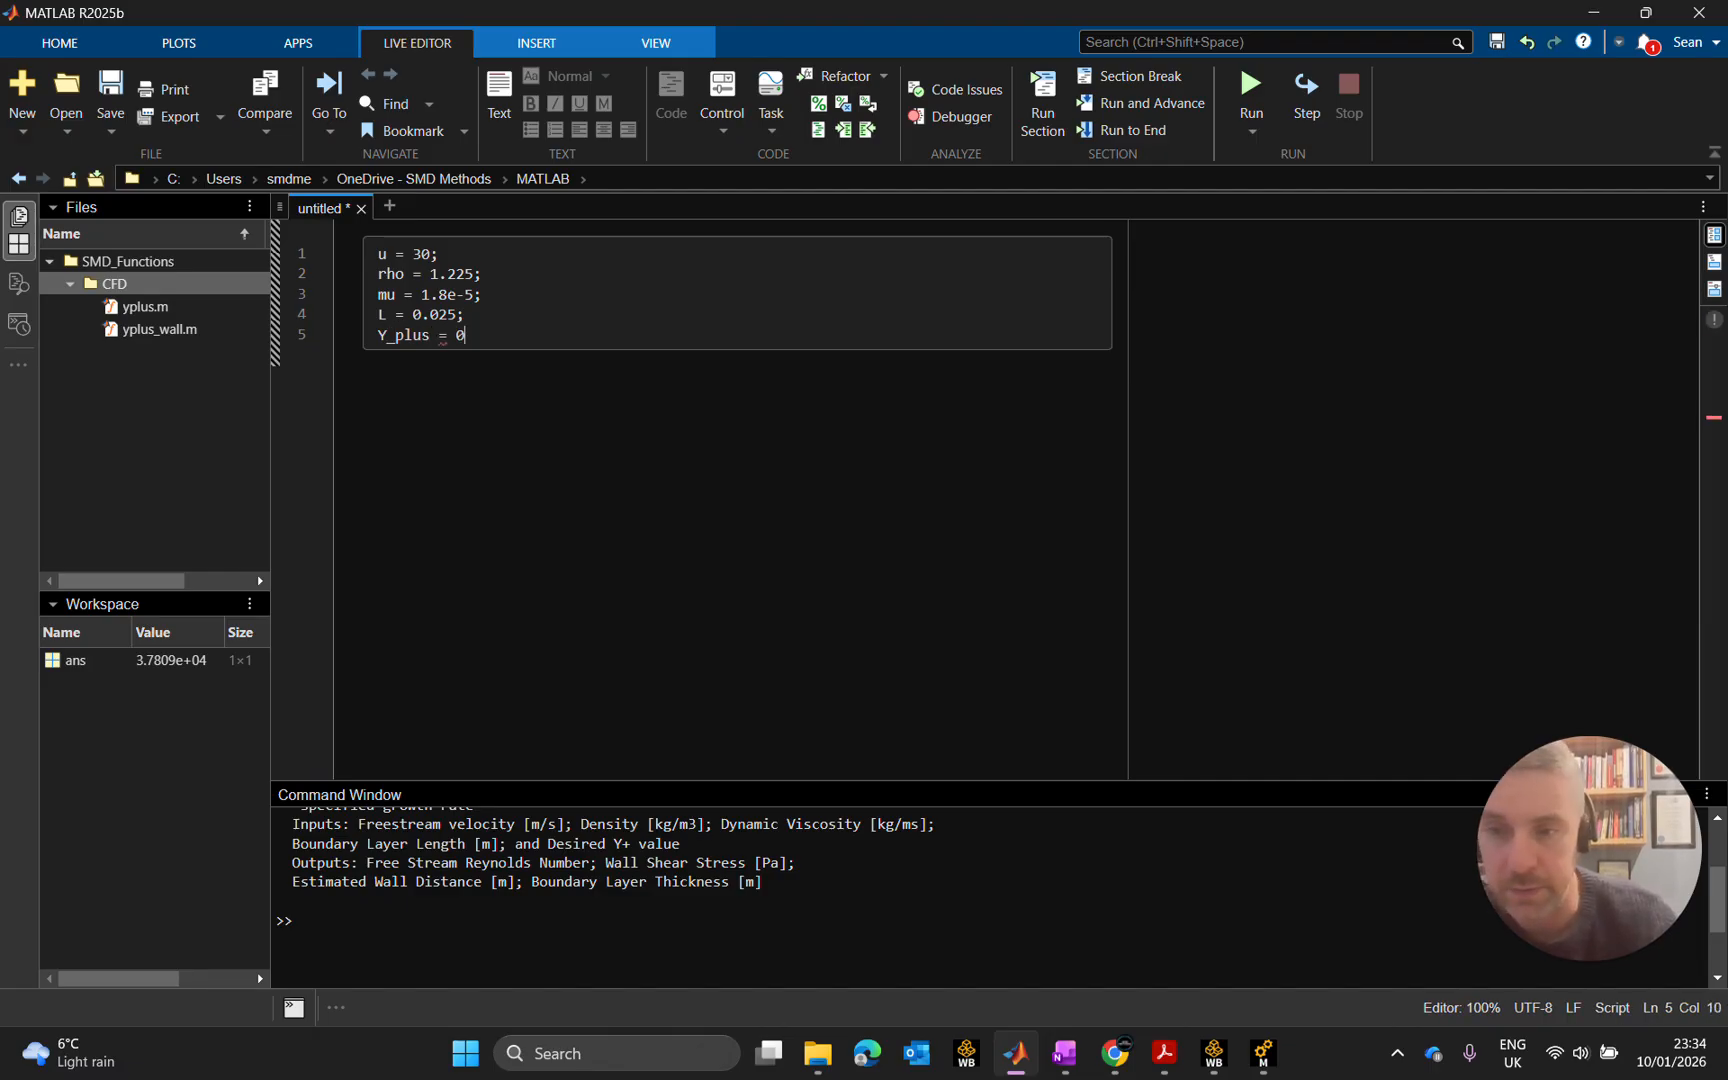
{"action": "type", "text": ".6;"}
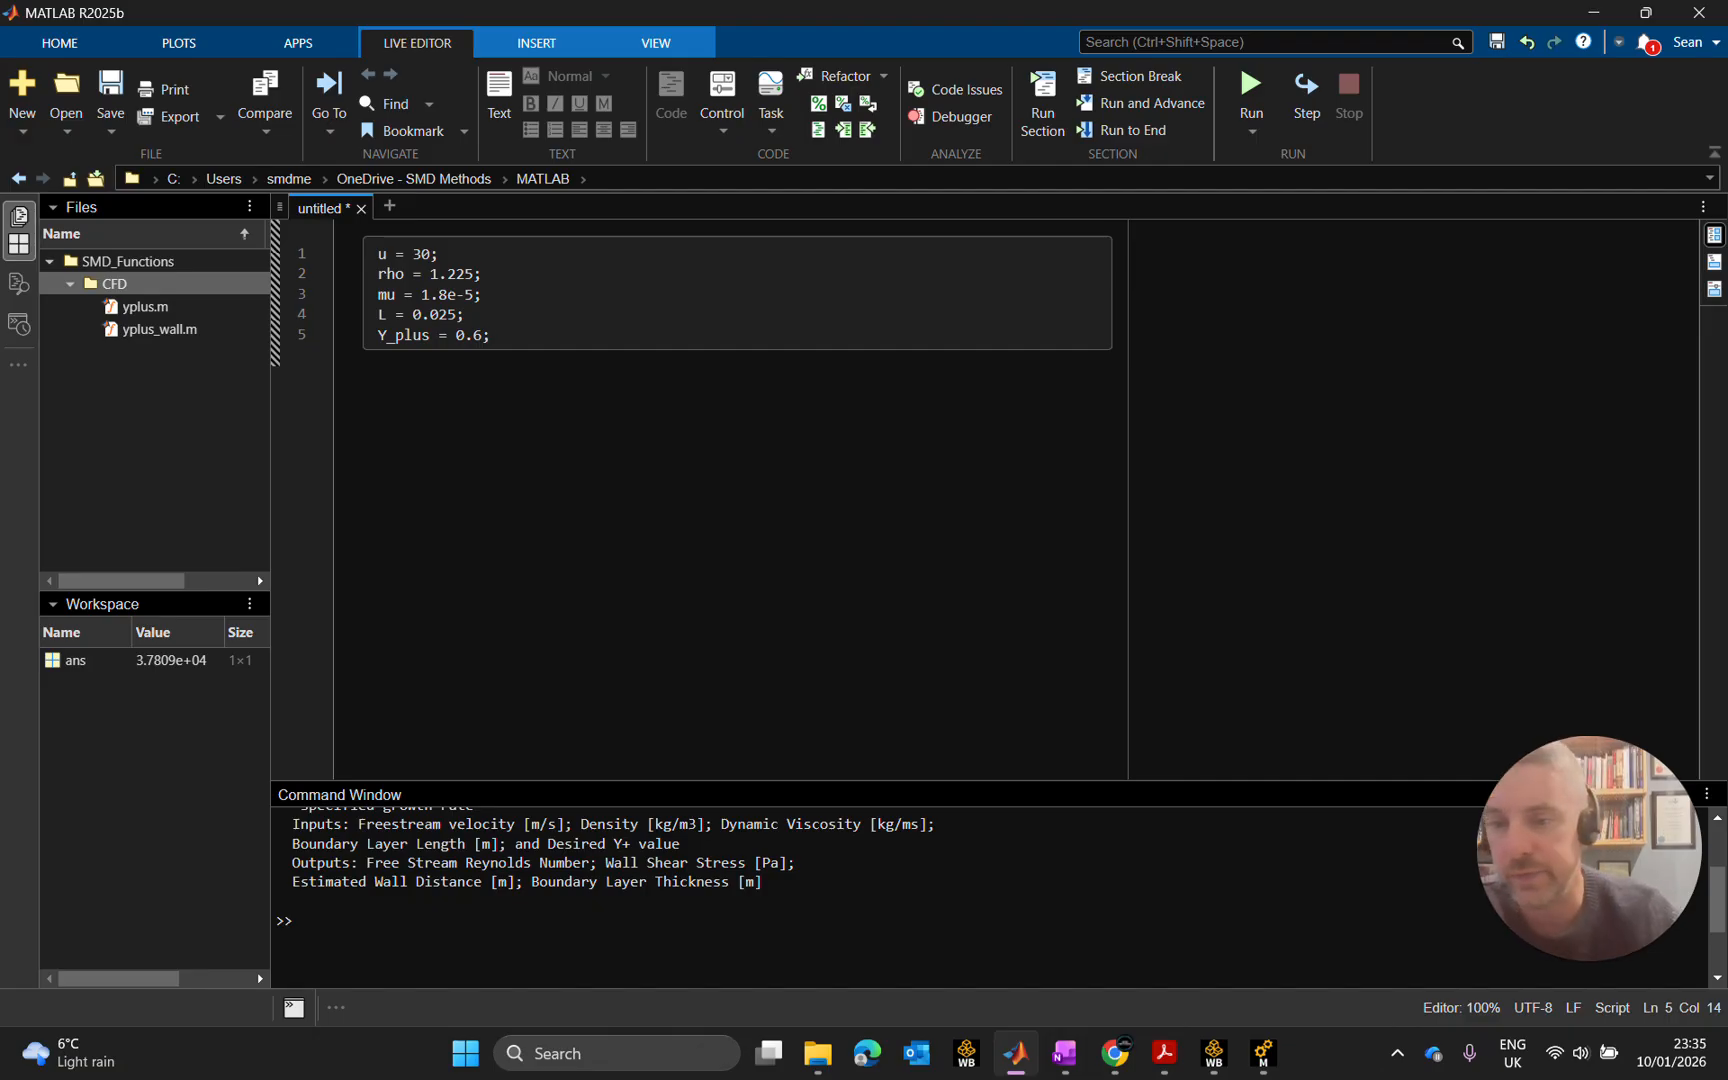
{"action": "key", "text": "Return"}
{"action": "key", "text": "Return"}
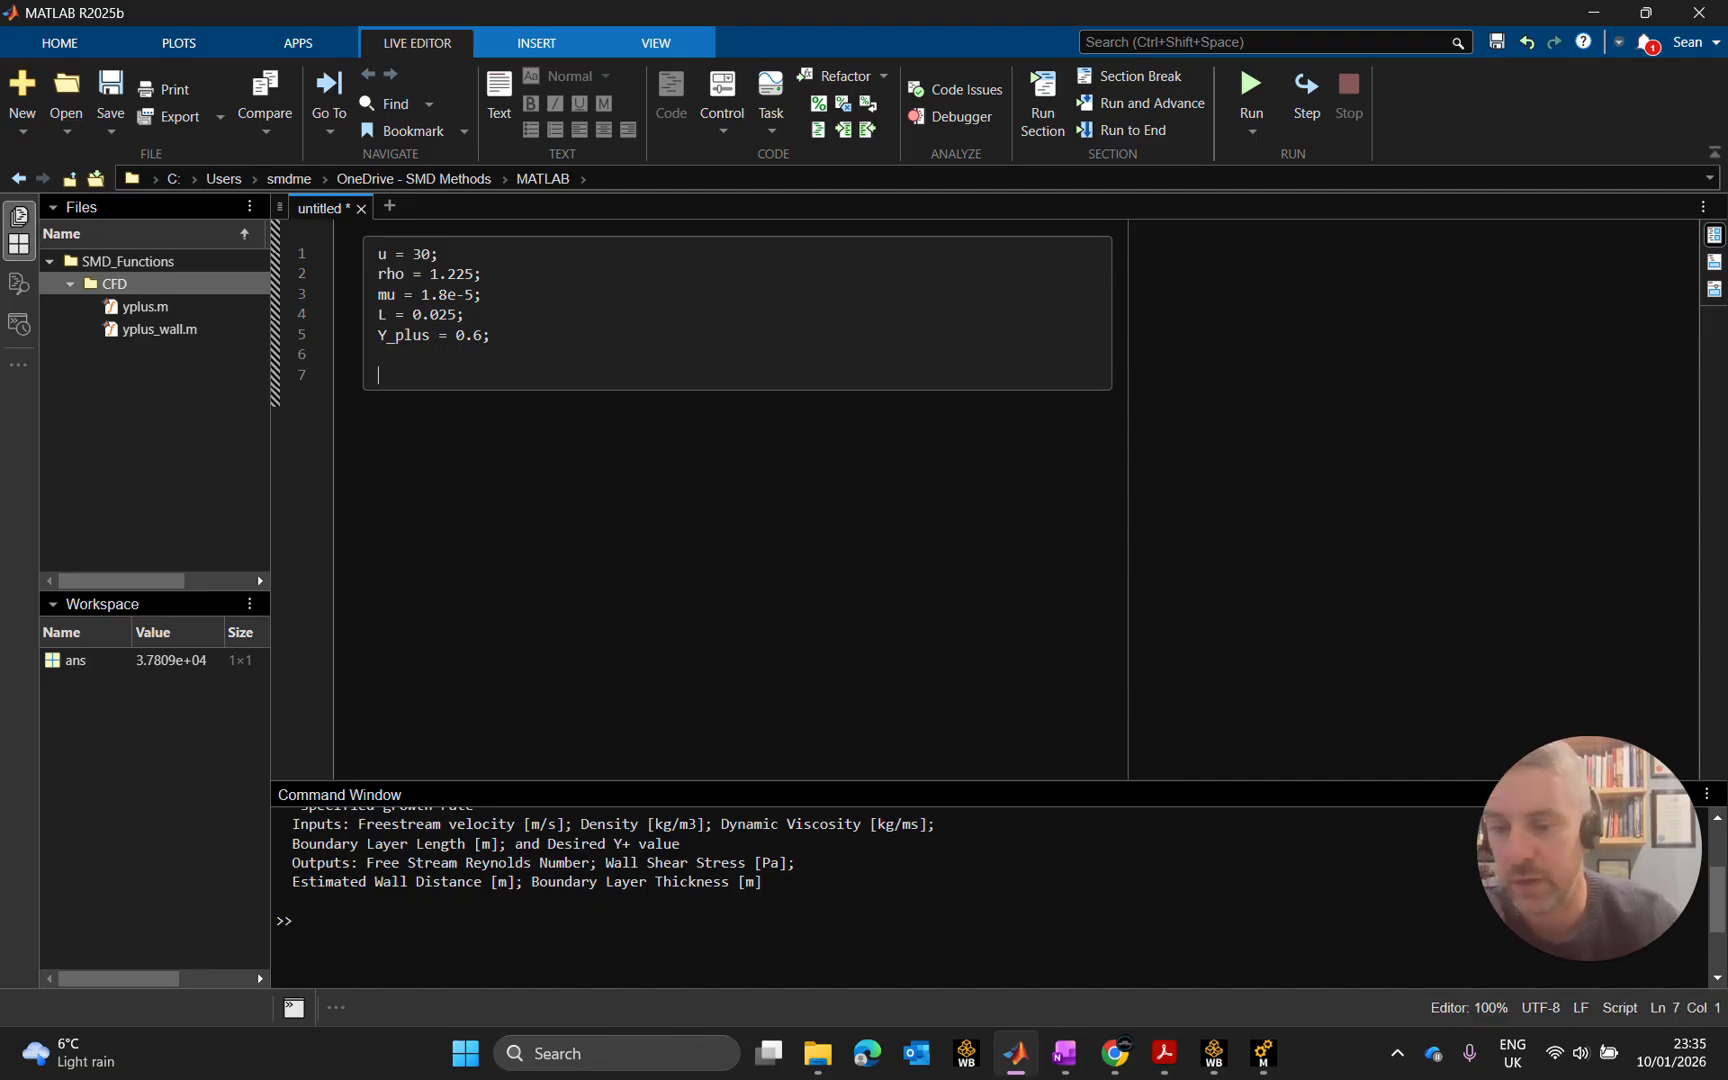
Start the function call [Re, Tau, y, delta] = yplus() on the last line of the script, leaving its arguments empty.
{"action": "type", "text": "["}
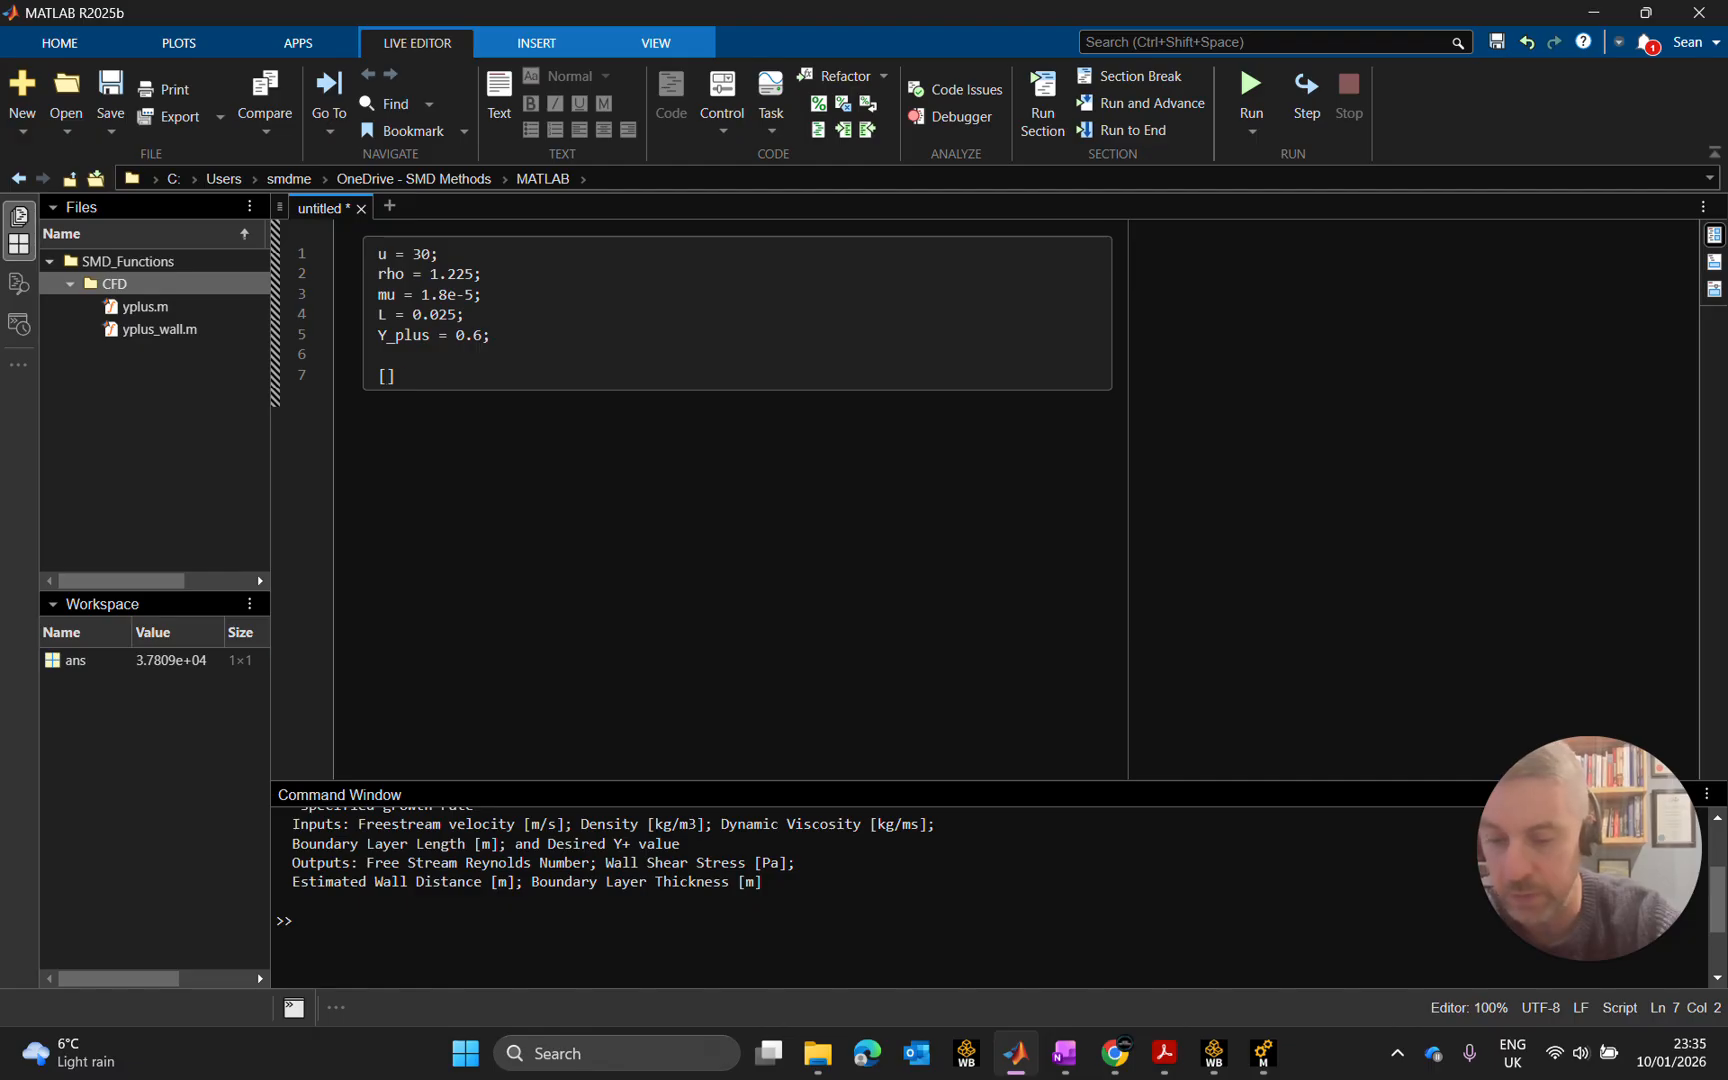
{"action": "type", "text": "Re, "}
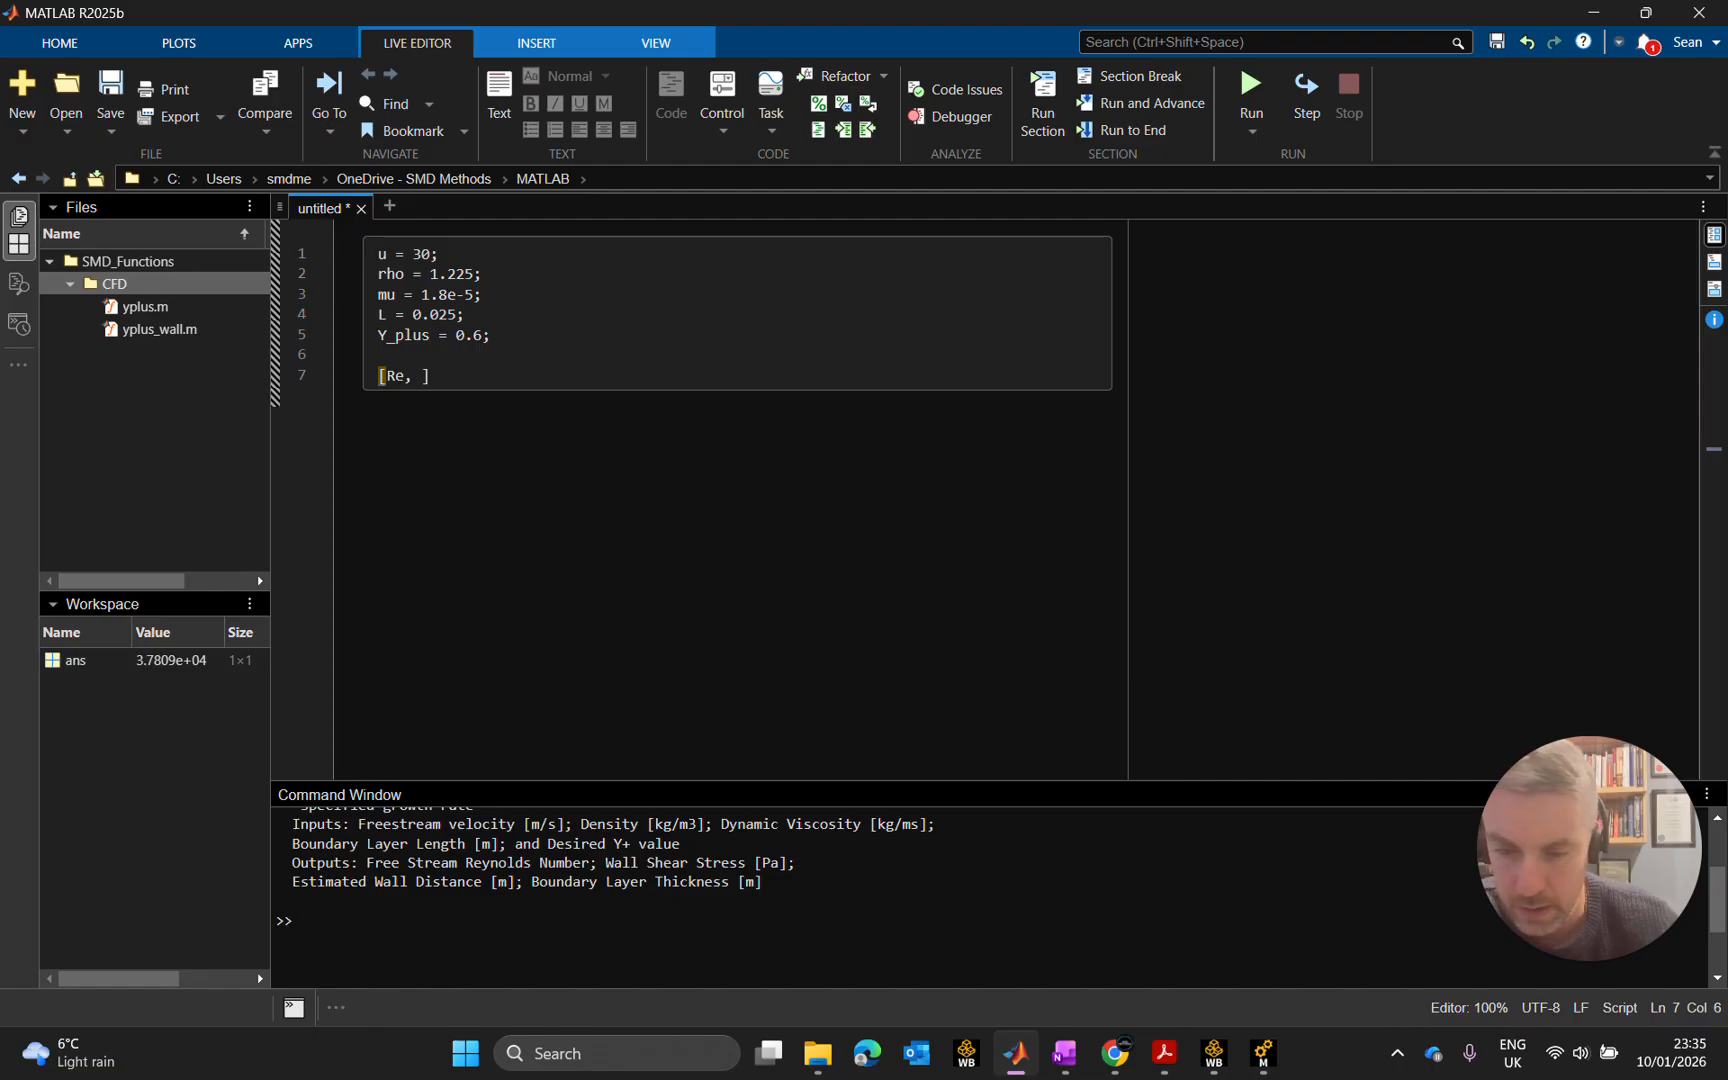
{"action": "type", "text": "Tau"}
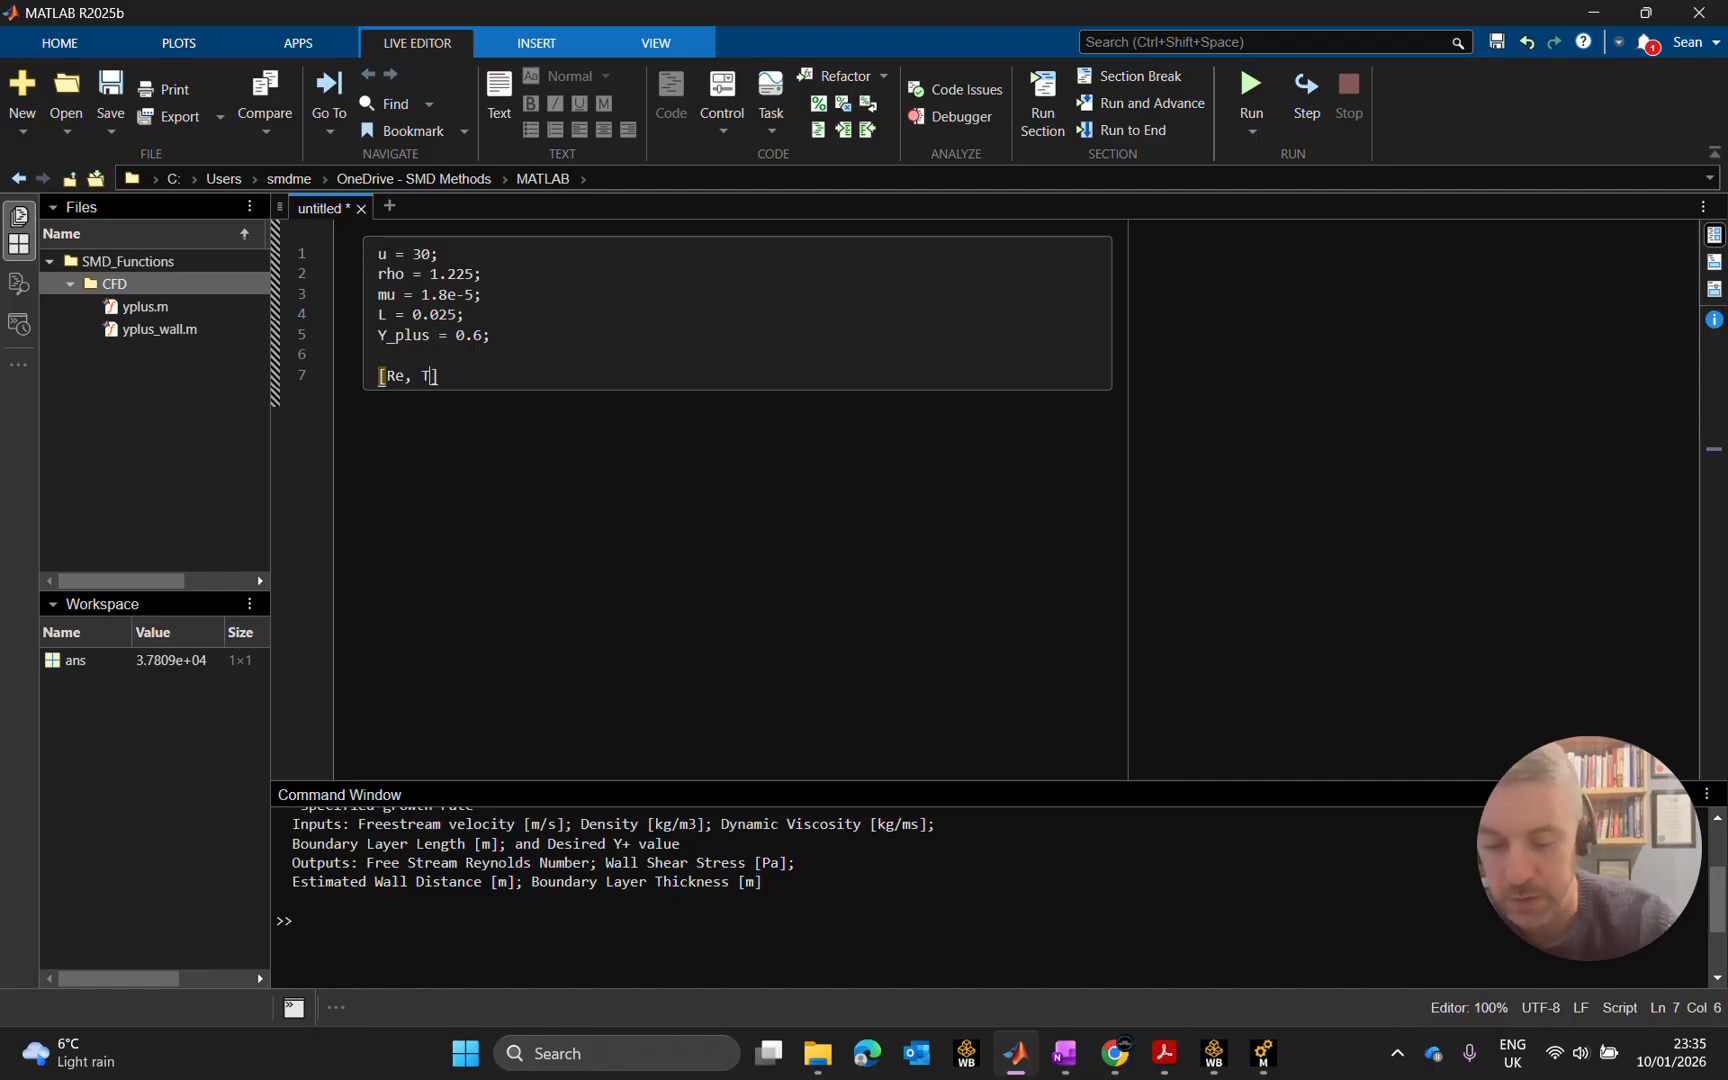
{"action": "type", "text": ", "}
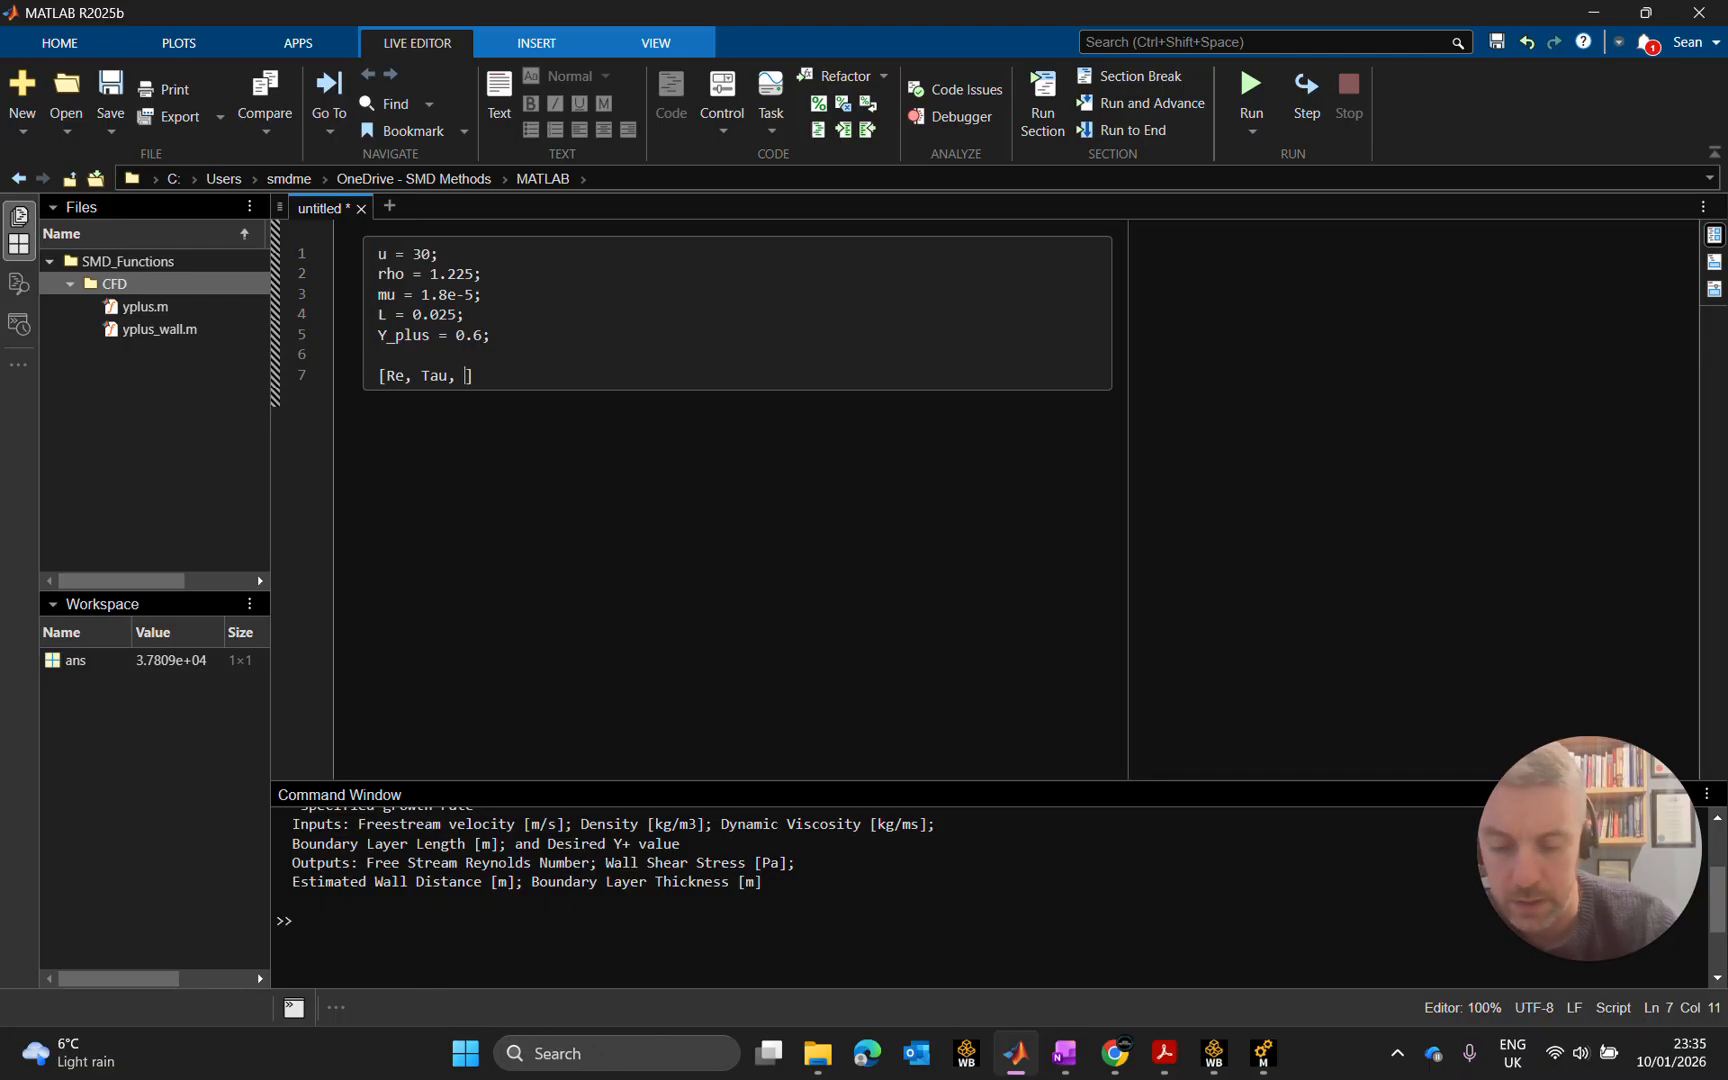
{"action": "type", "text": "y"}
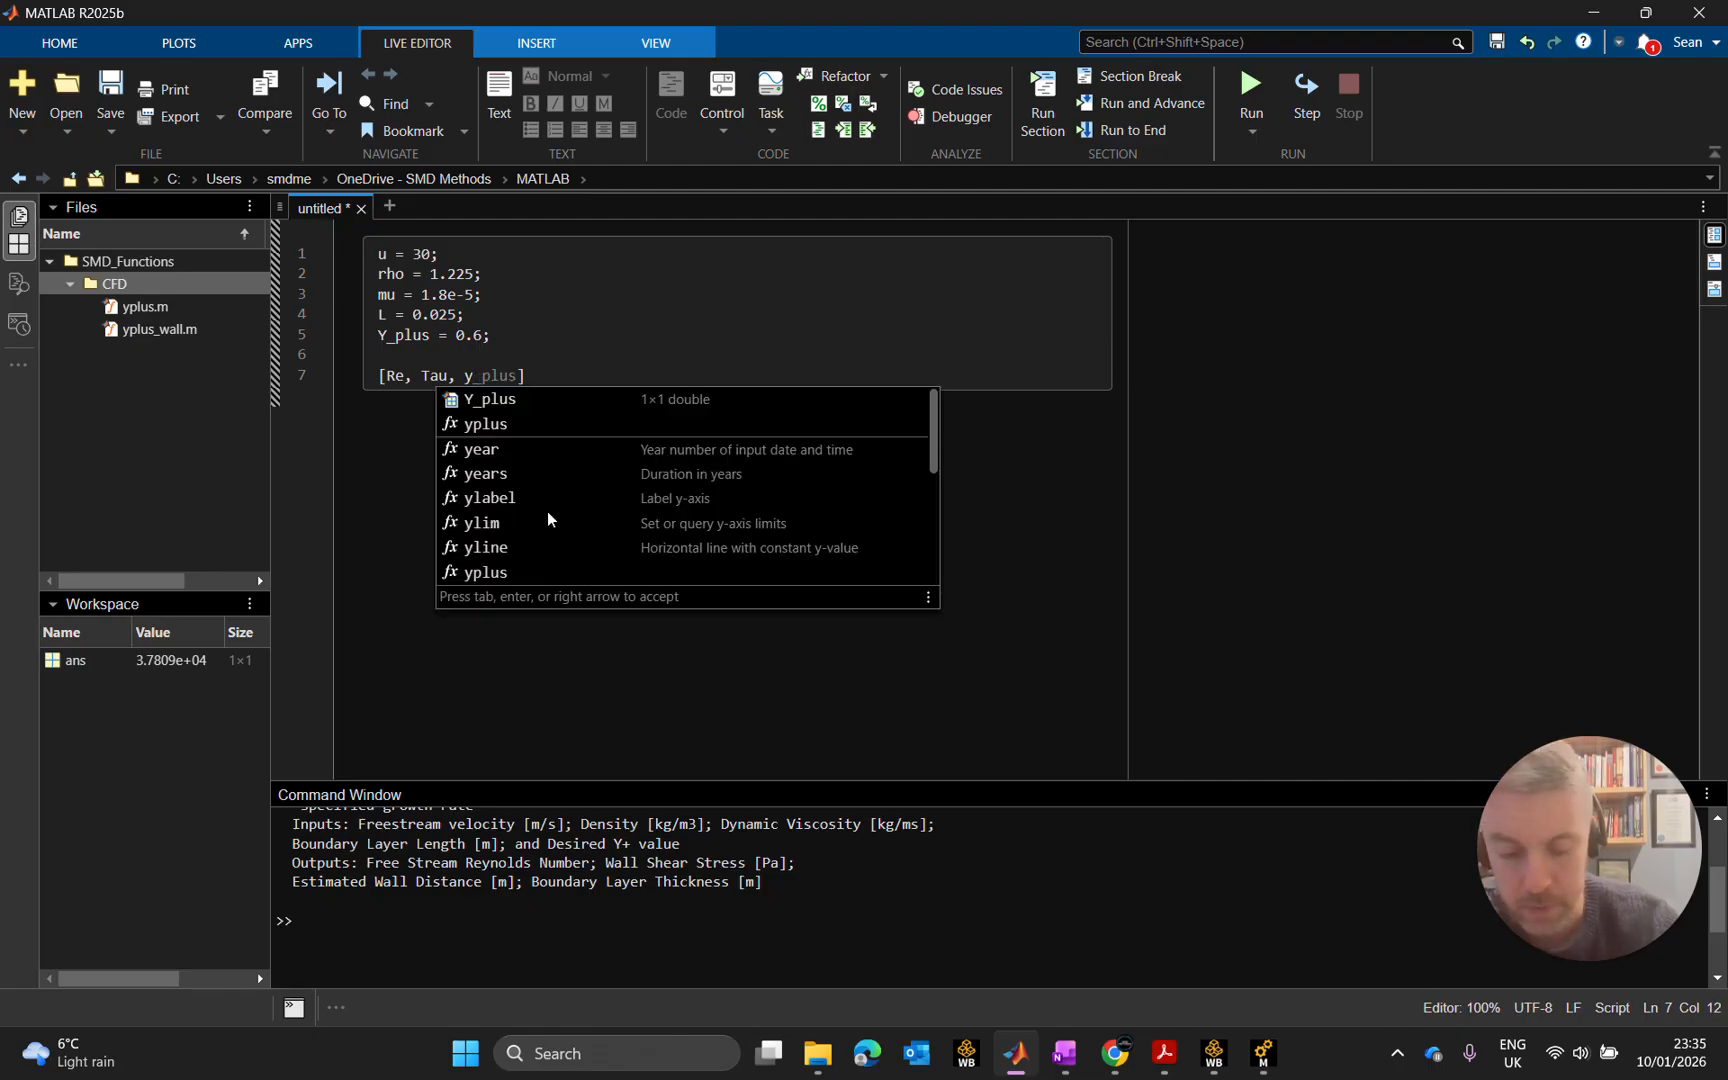
{"action": "type", "text": ", "}
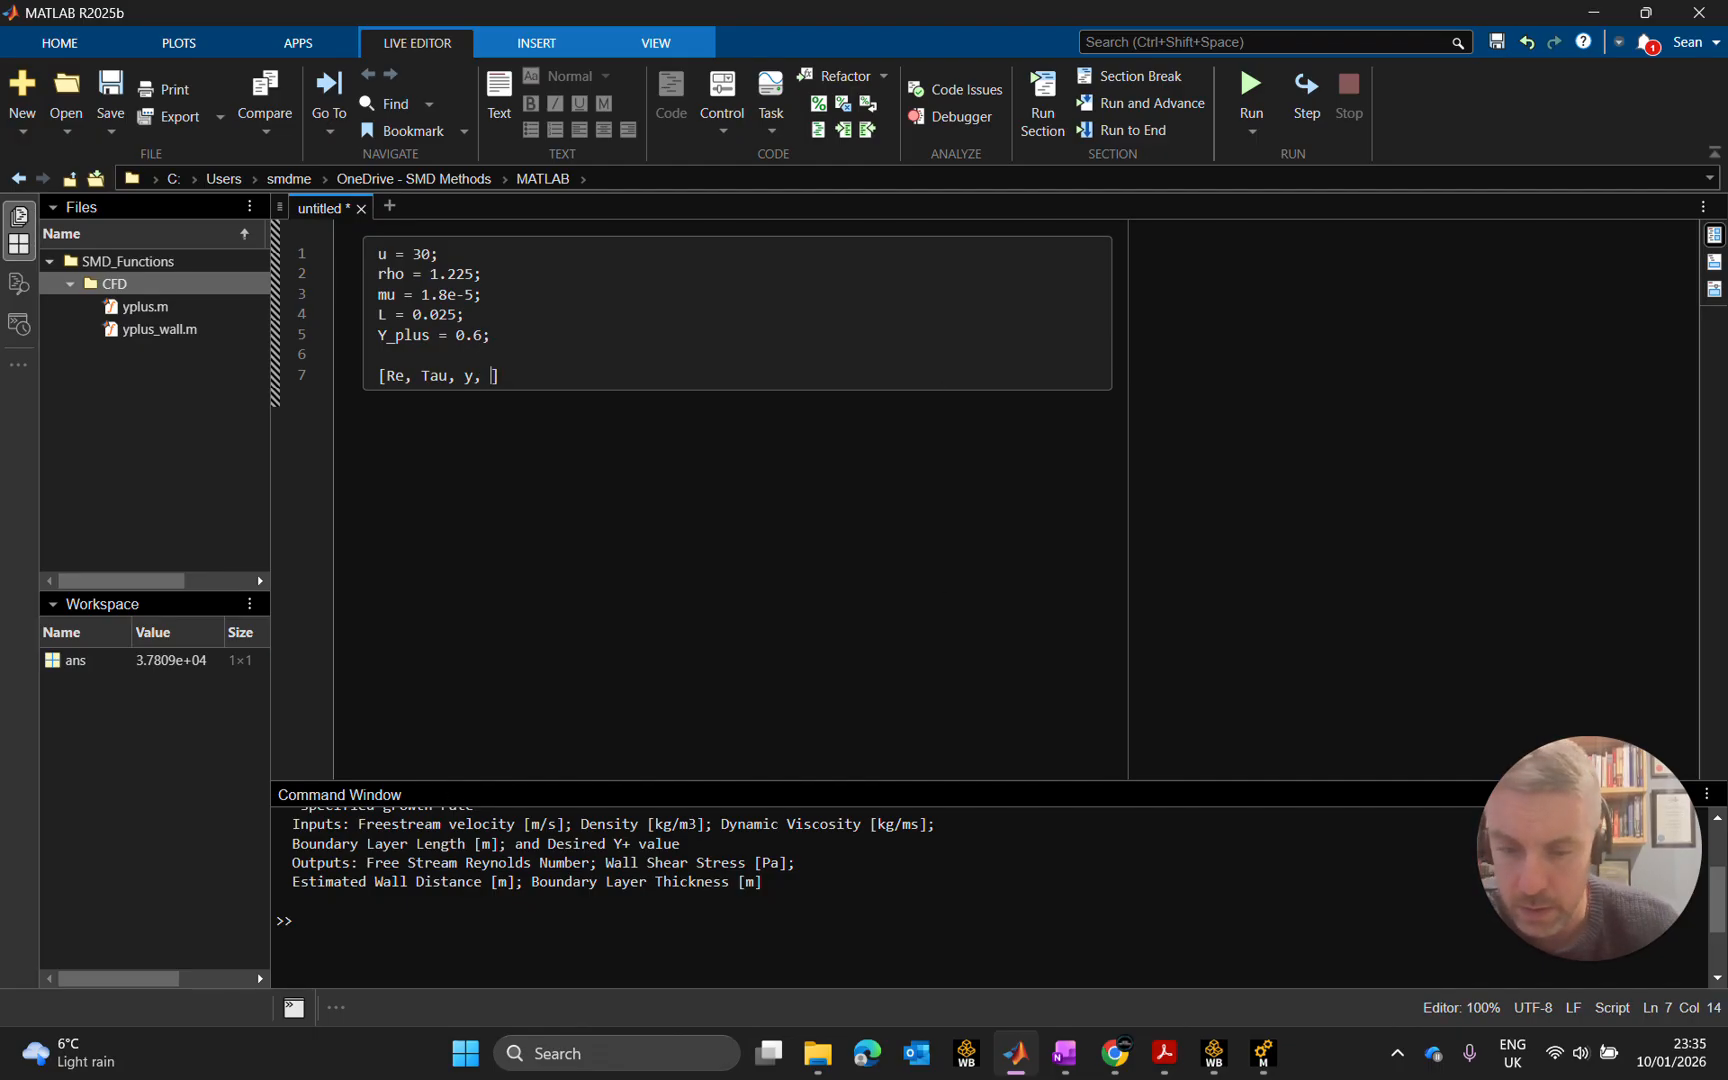
{"action": "type", "text": "del"}
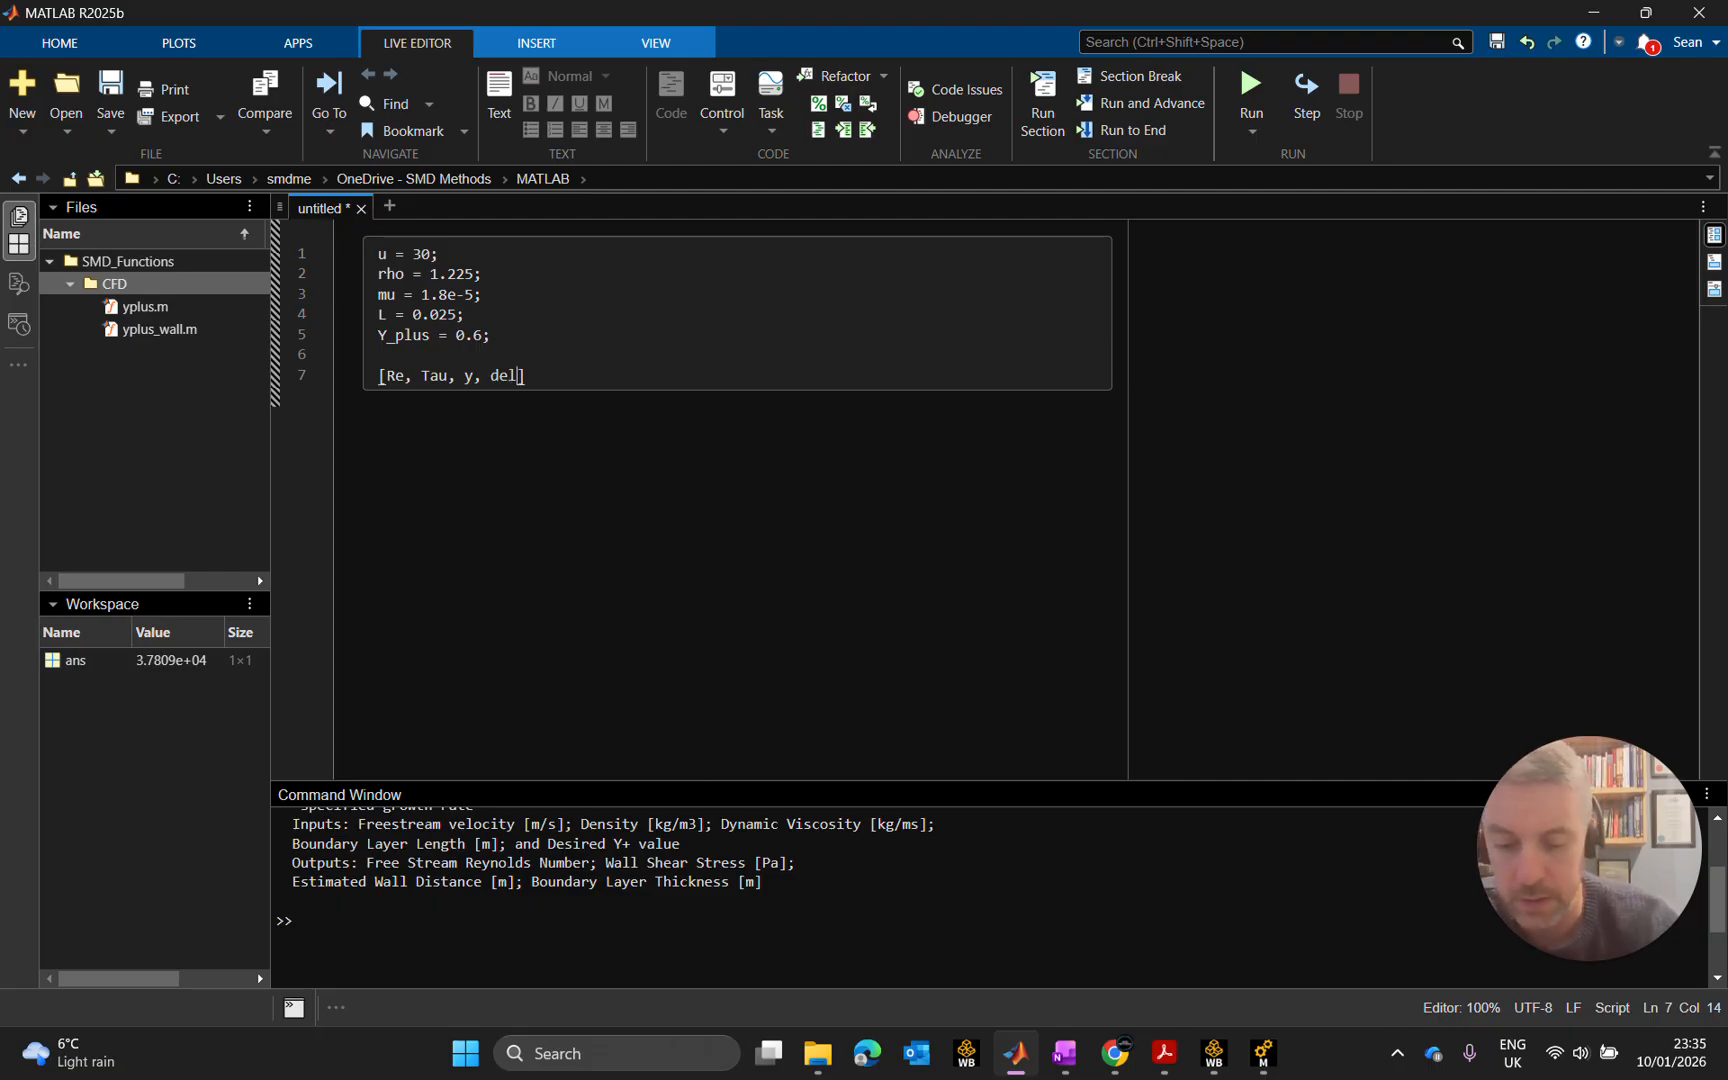
{"action": "type", "text": "ta] = "}
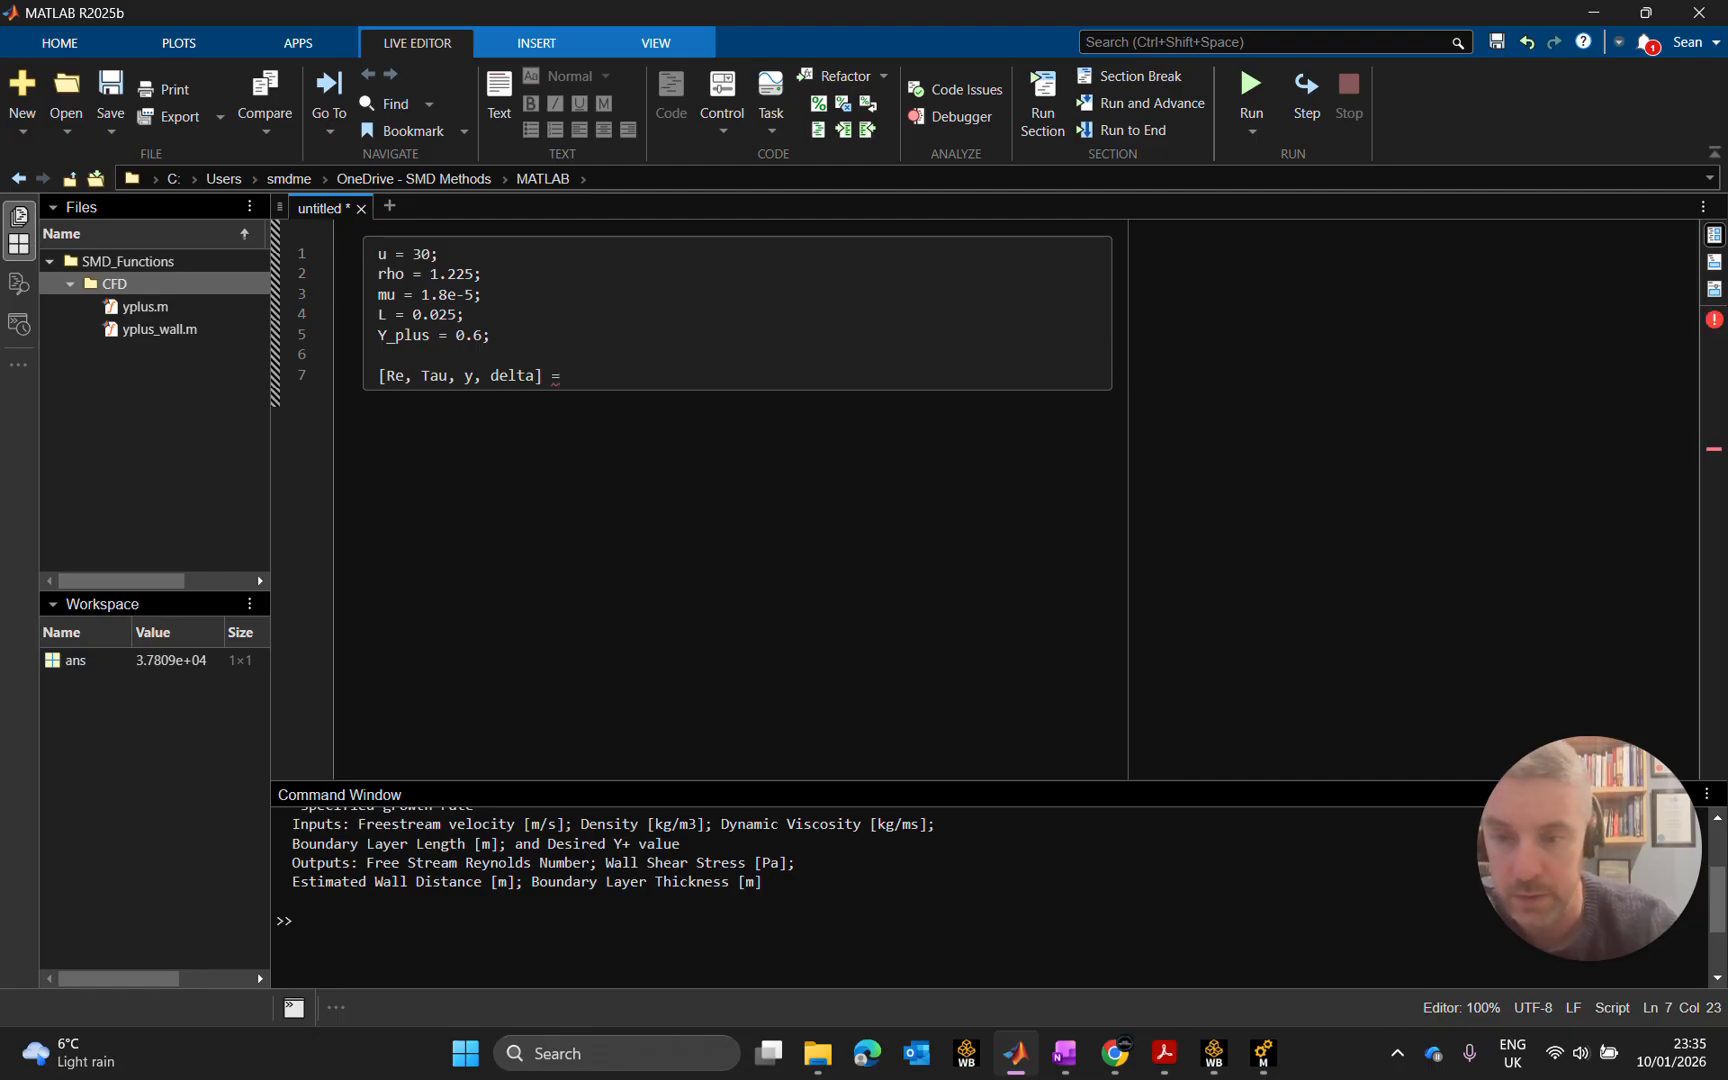
{"action": "type", "text": "y"}
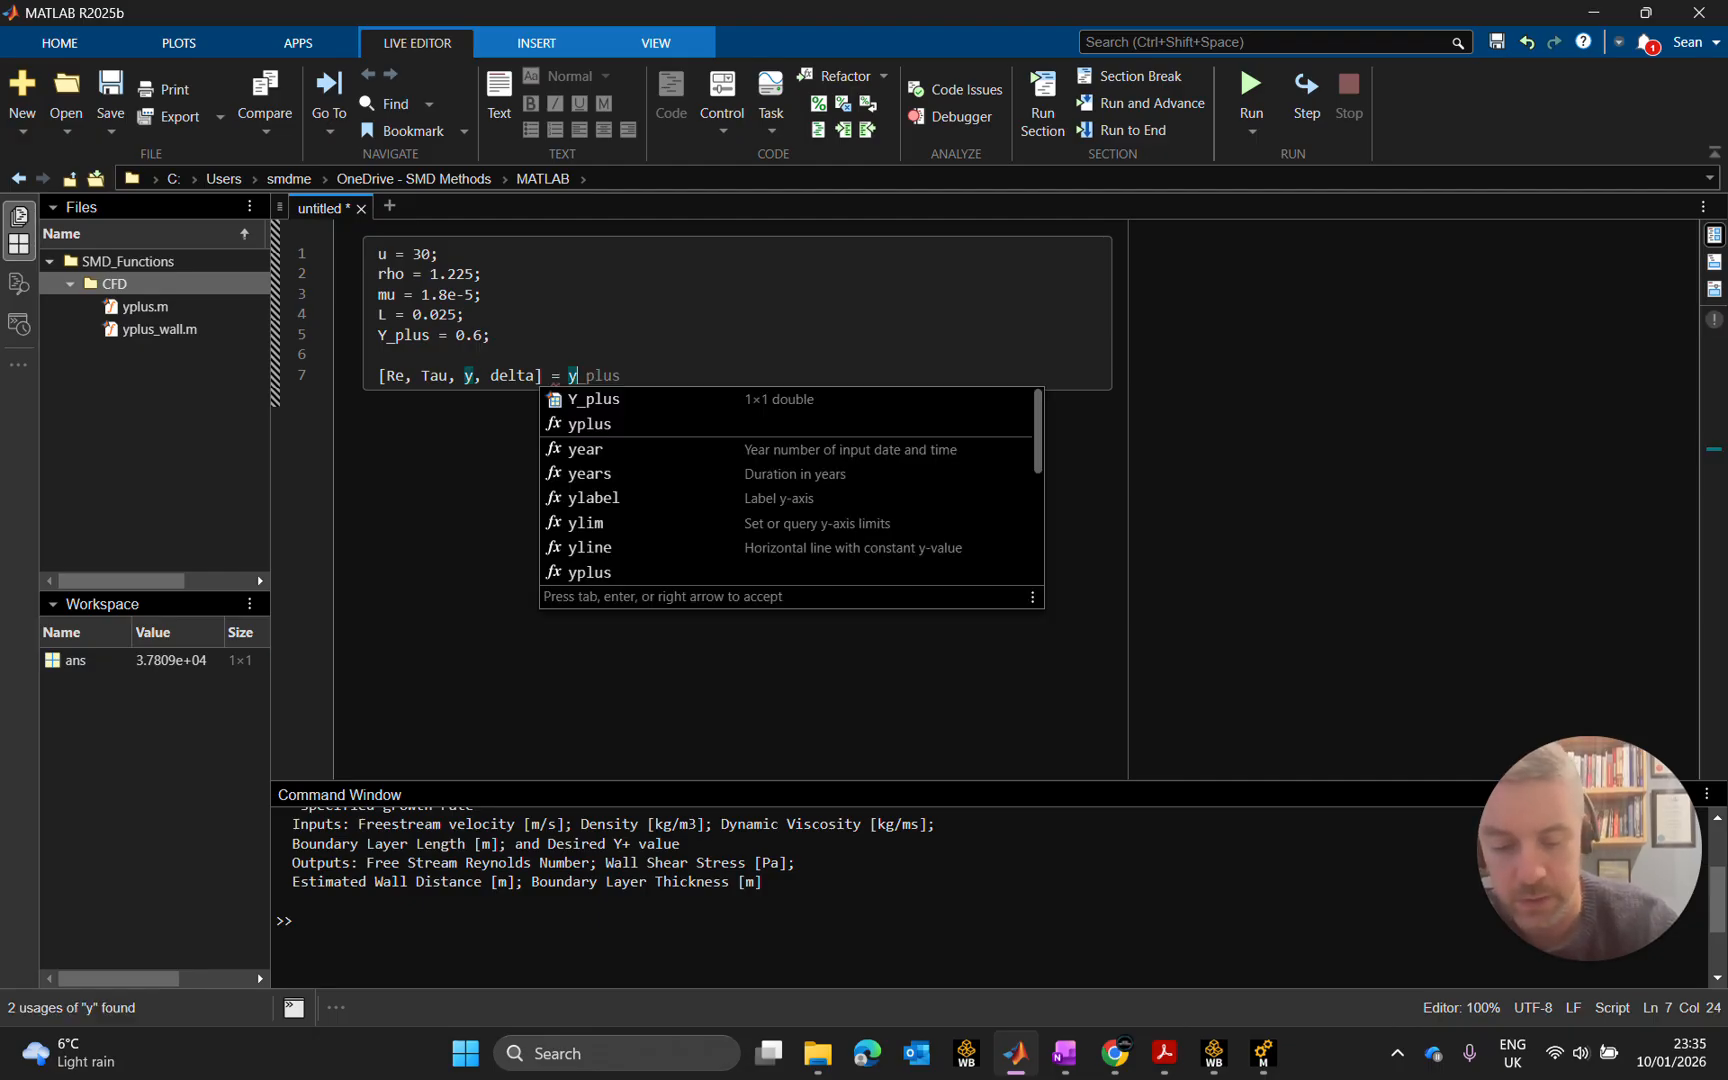
{"action": "type", "text": "plus("}
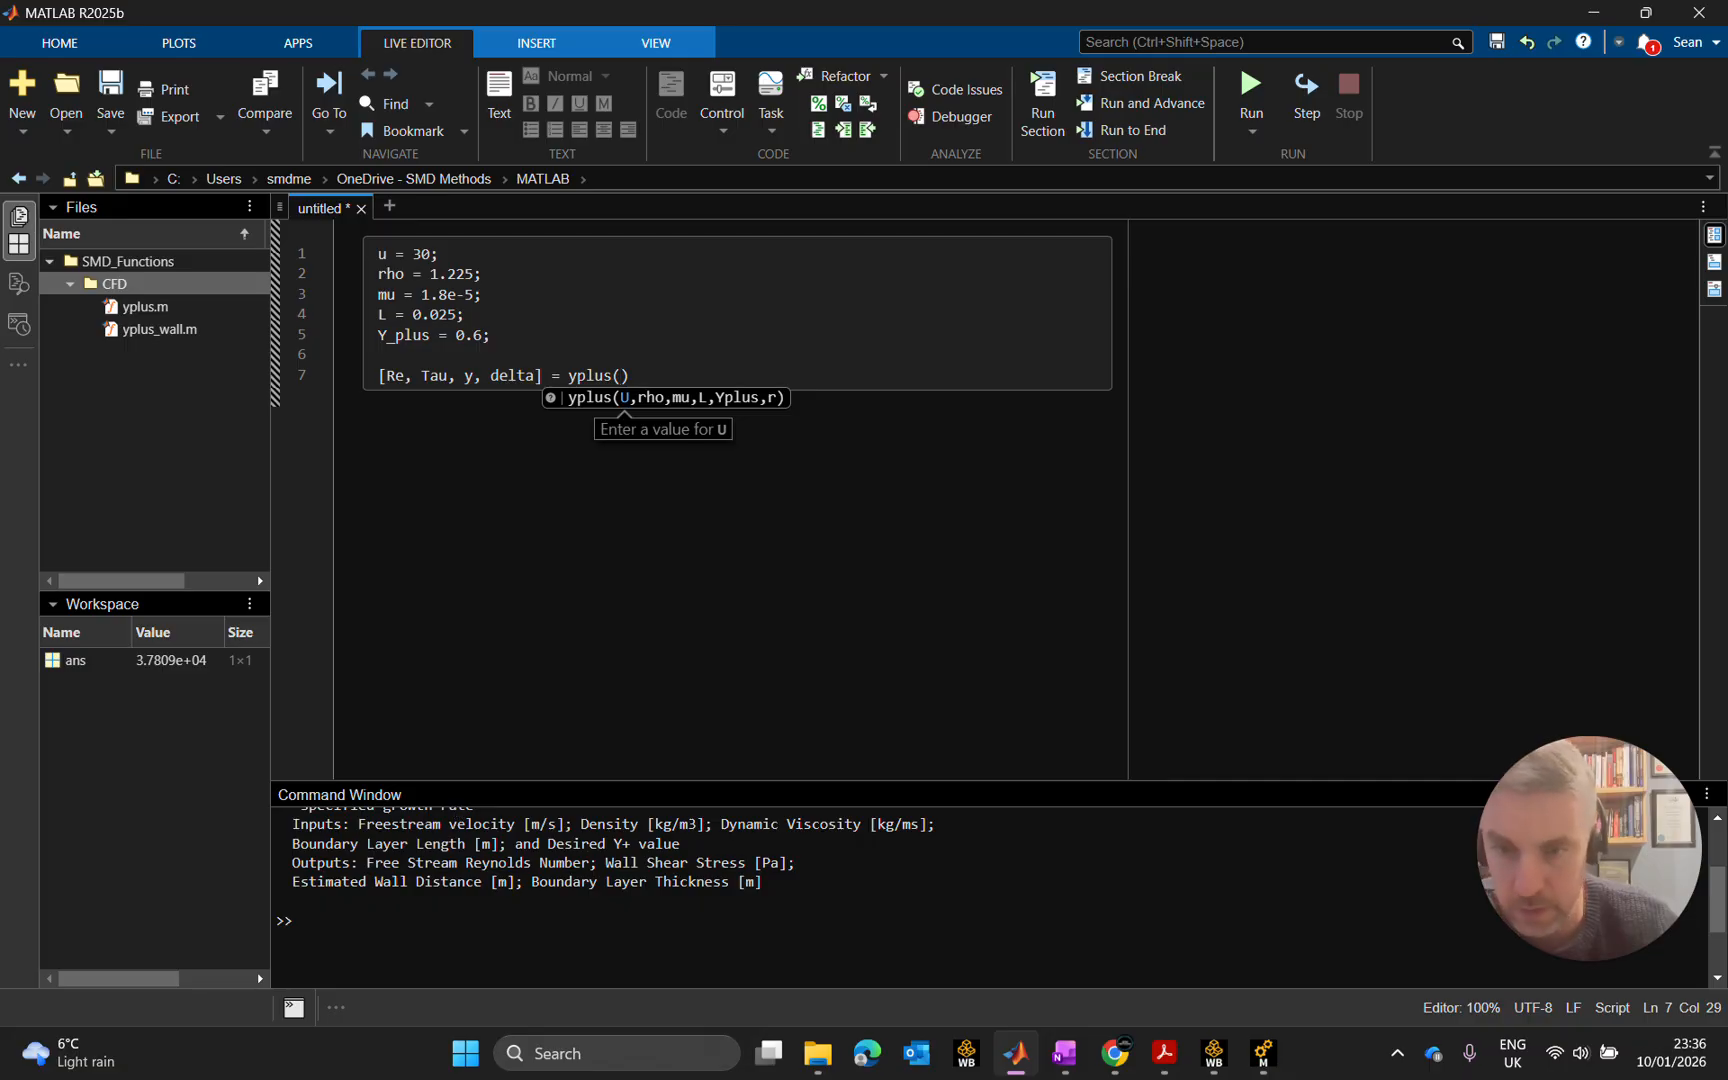
Add the growth rate as r = 1.1; on a new line below the Y_plus definition.
{"action": "left_click", "coordinate": [500, 335]}
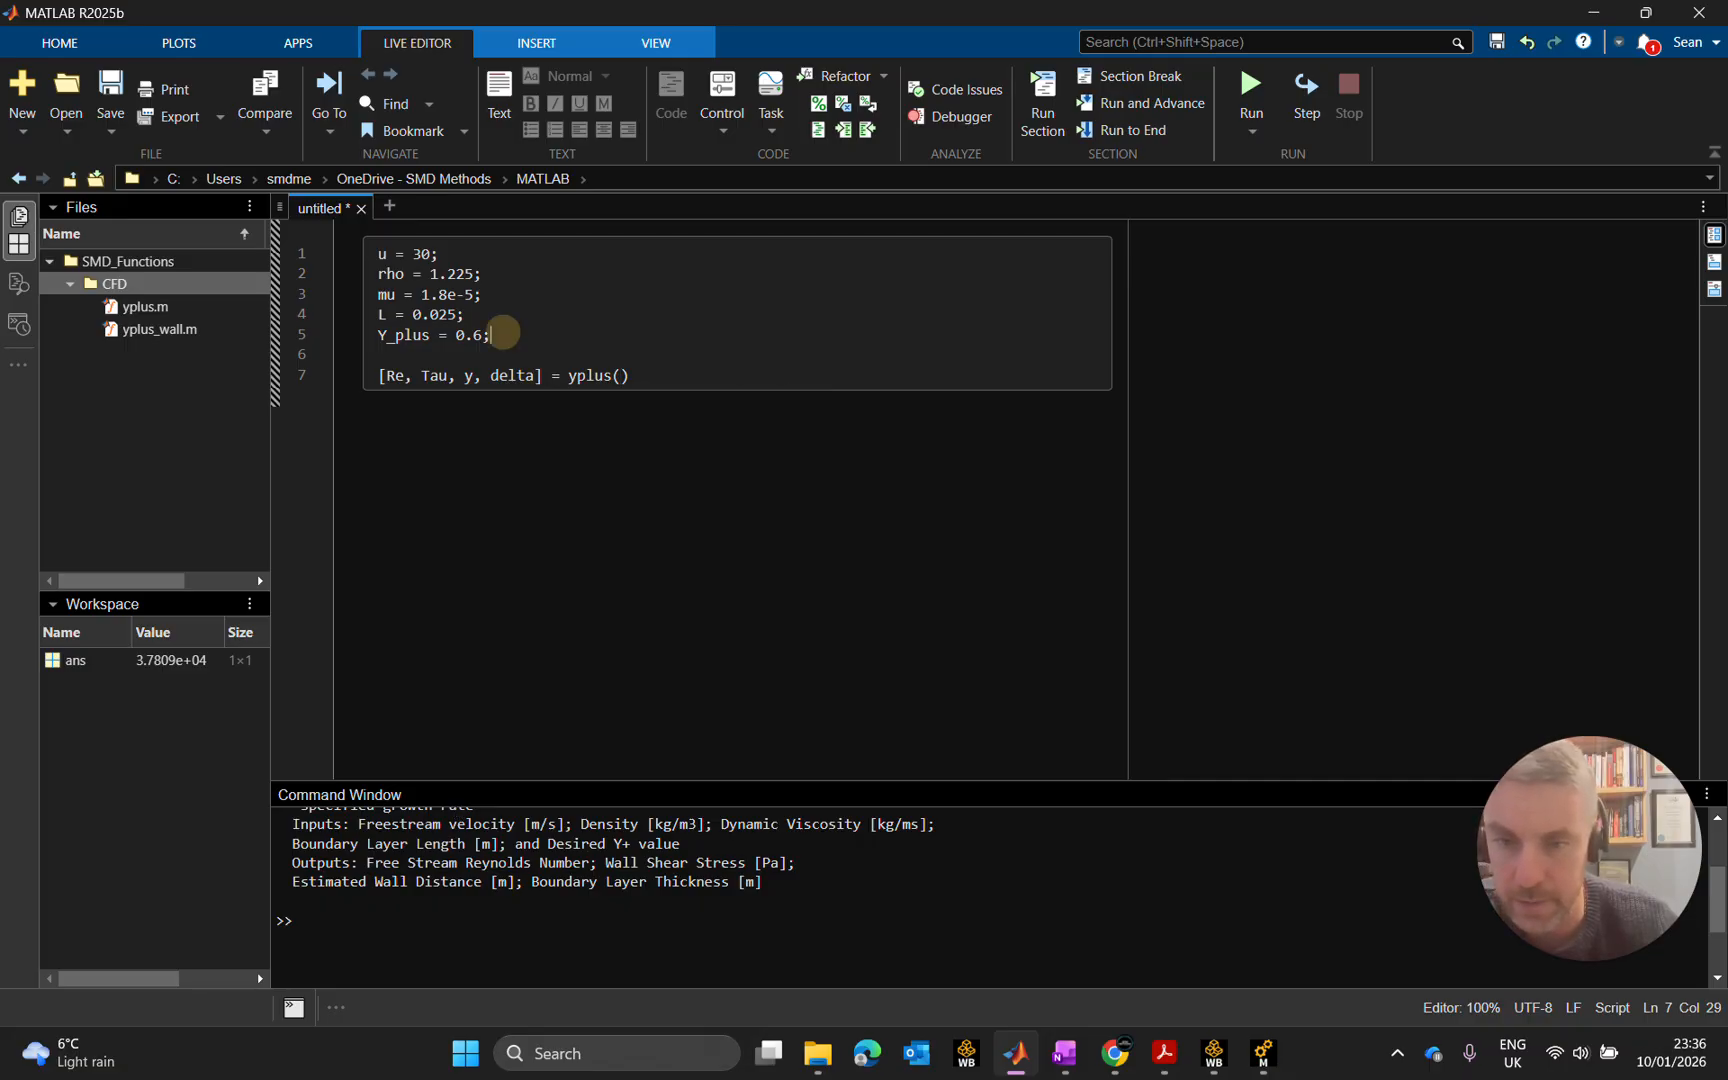
{"action": "key", "text": "Return"}
{"action": "type", "text": "r"}
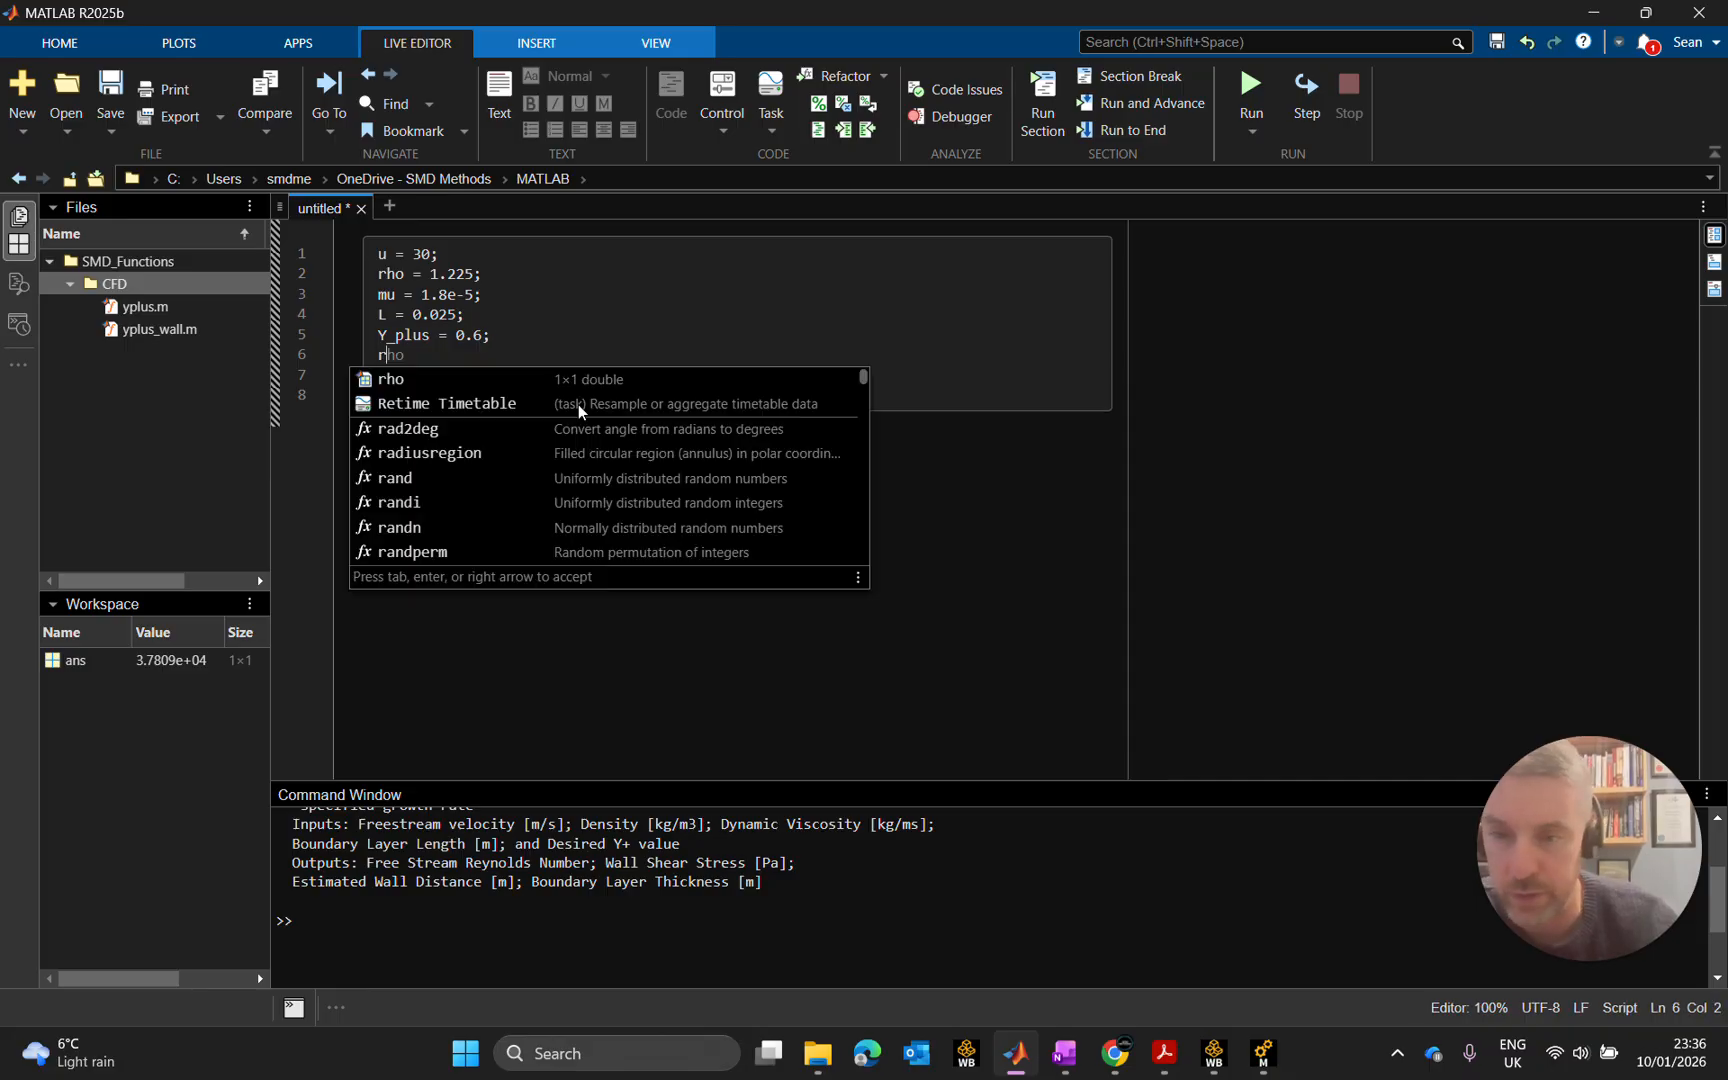
{"action": "type", "text": " = "}
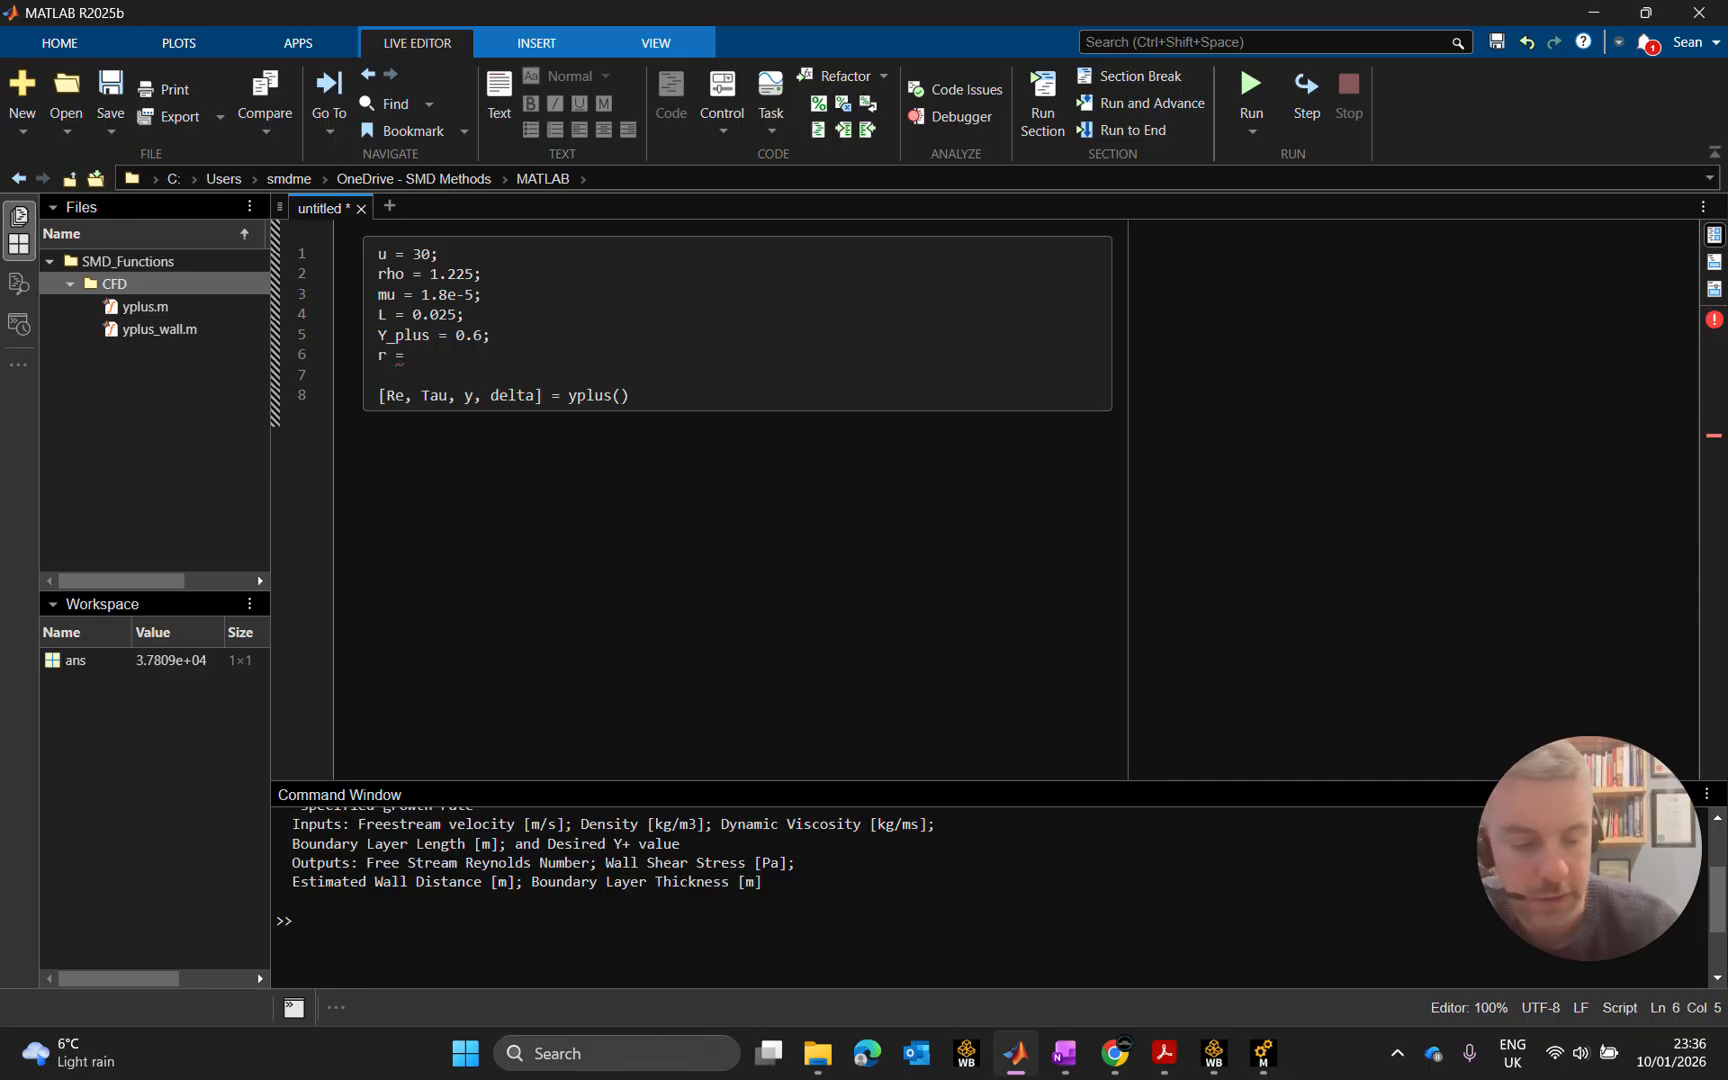
{"action": "type", "text": "1.1;"}
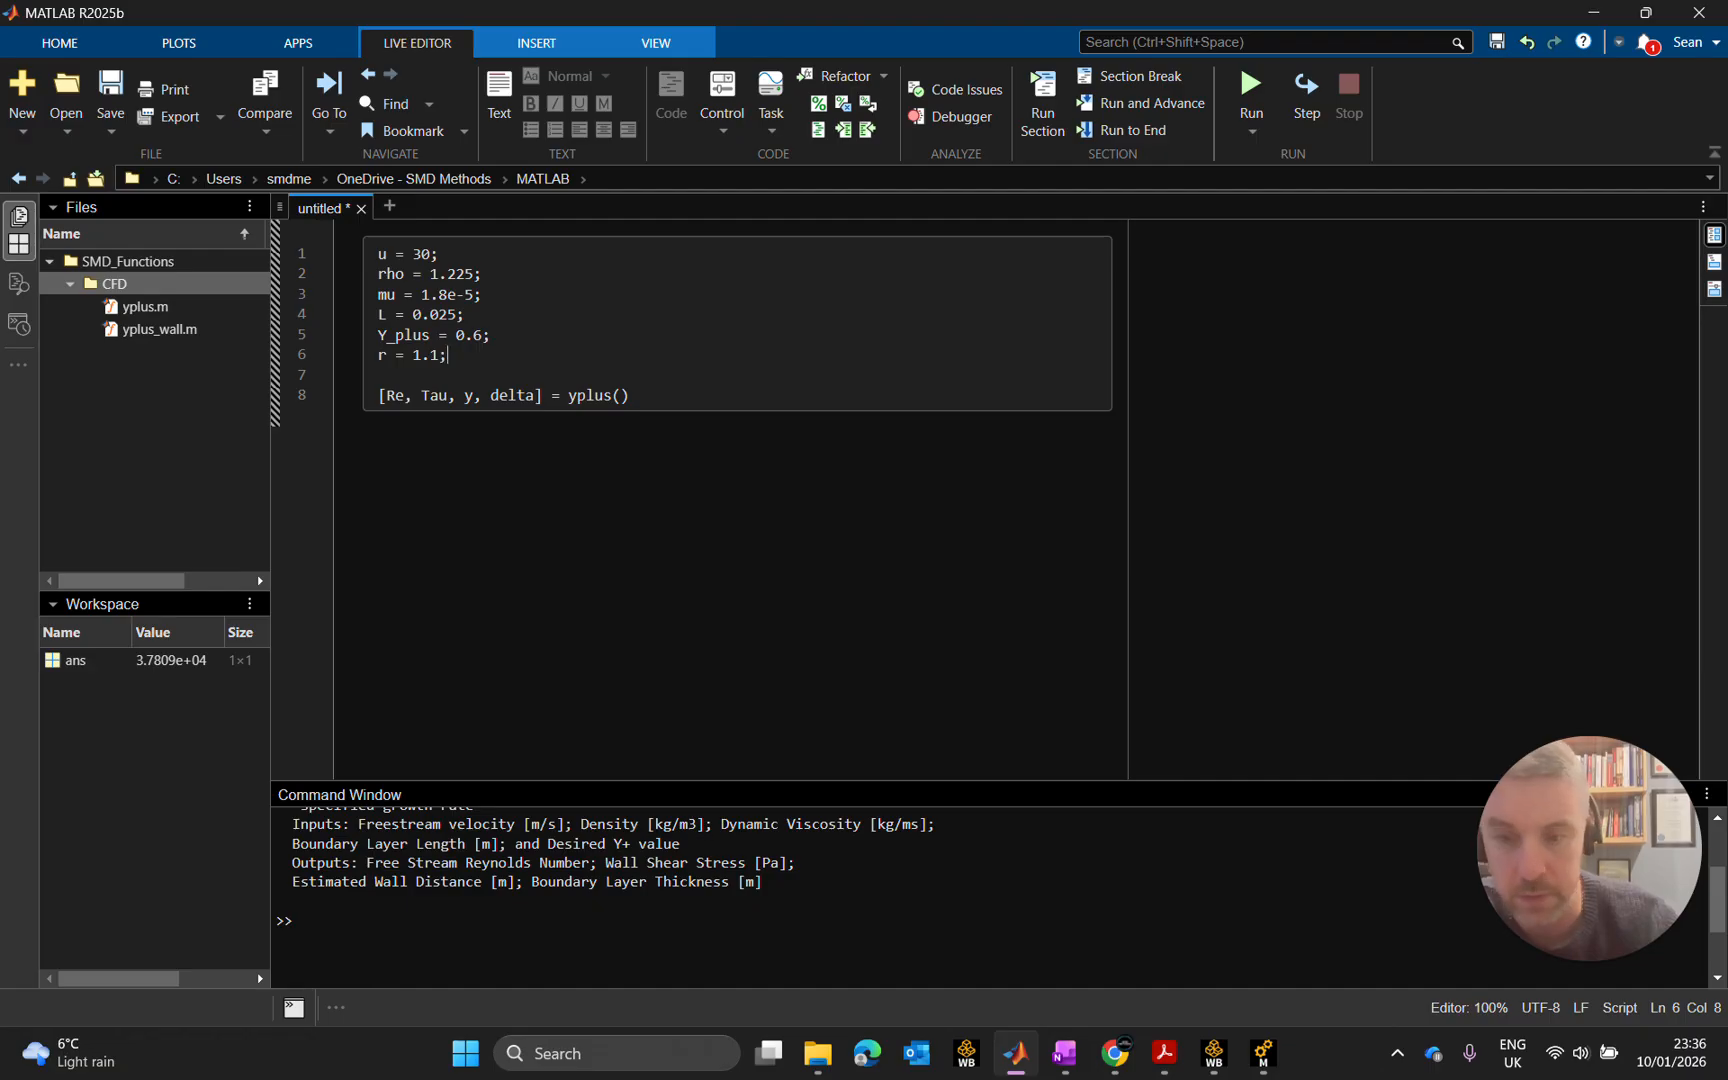
Fill in the yplus call's arguments as u, rho, mu, L, Y_plus, r and run the script.
{"action": "left_click", "coordinate": [621, 395]}
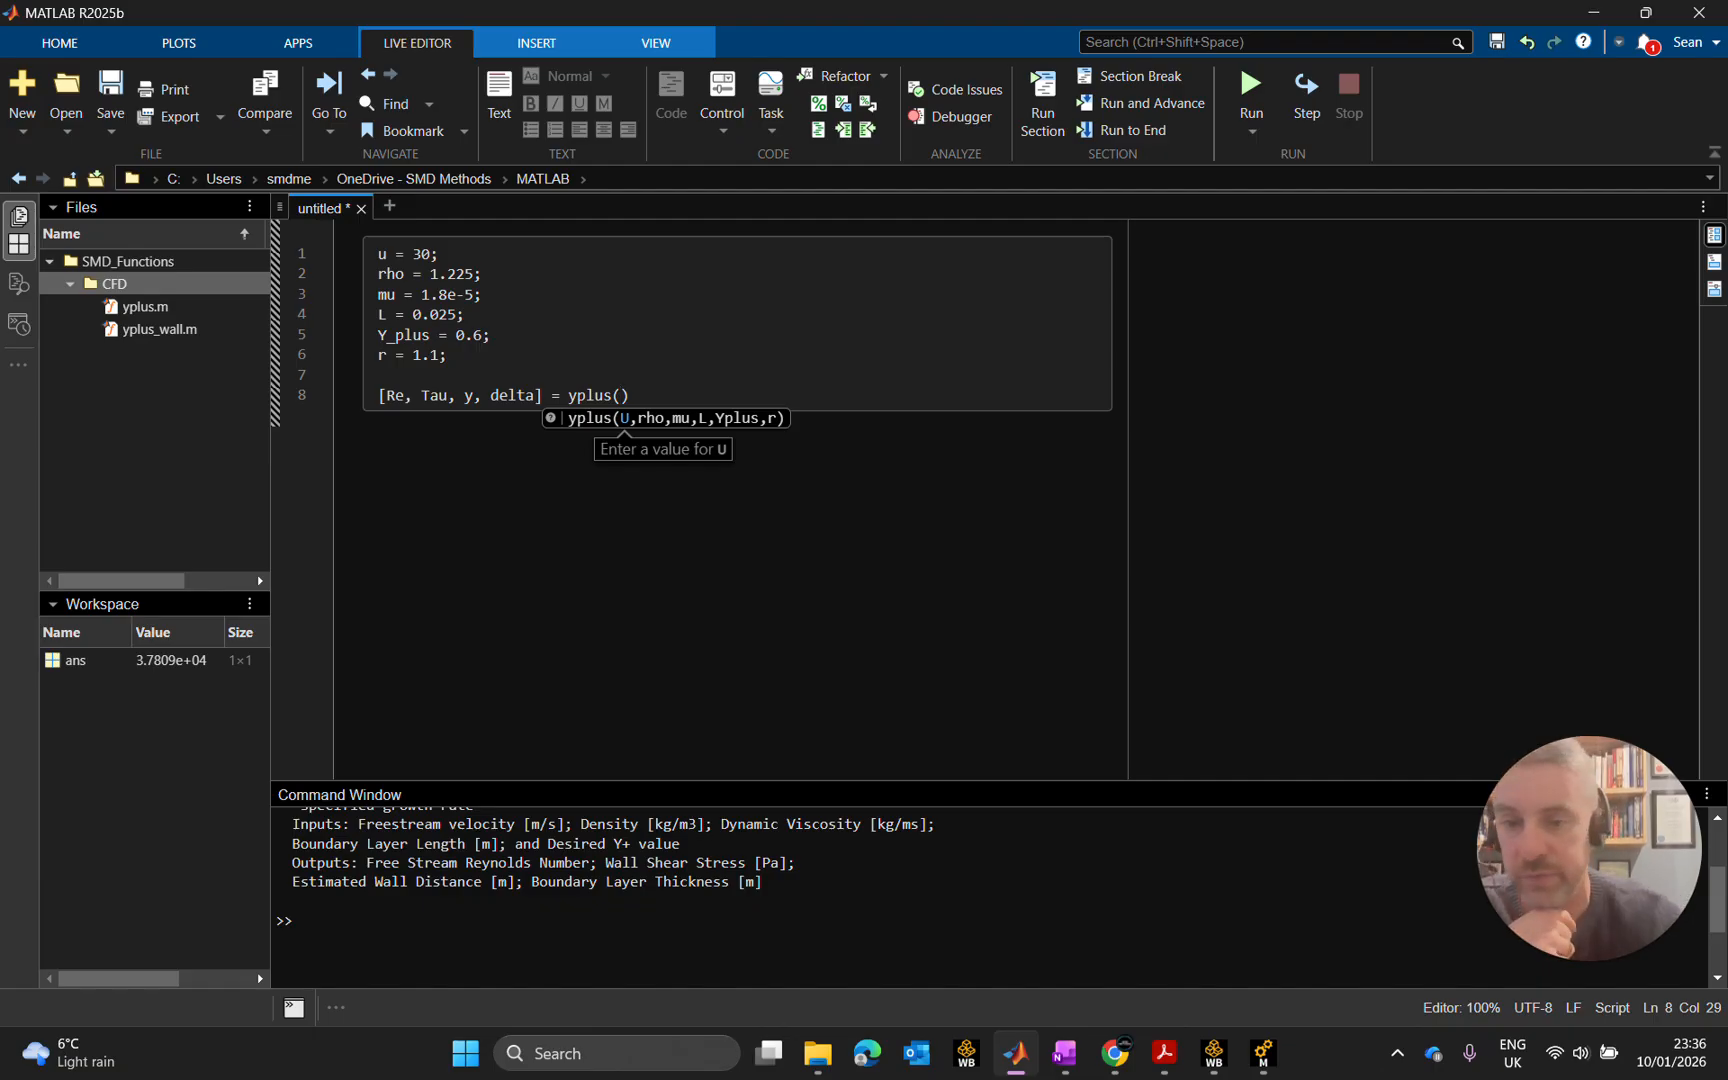
{"action": "type", "text": "u,"}
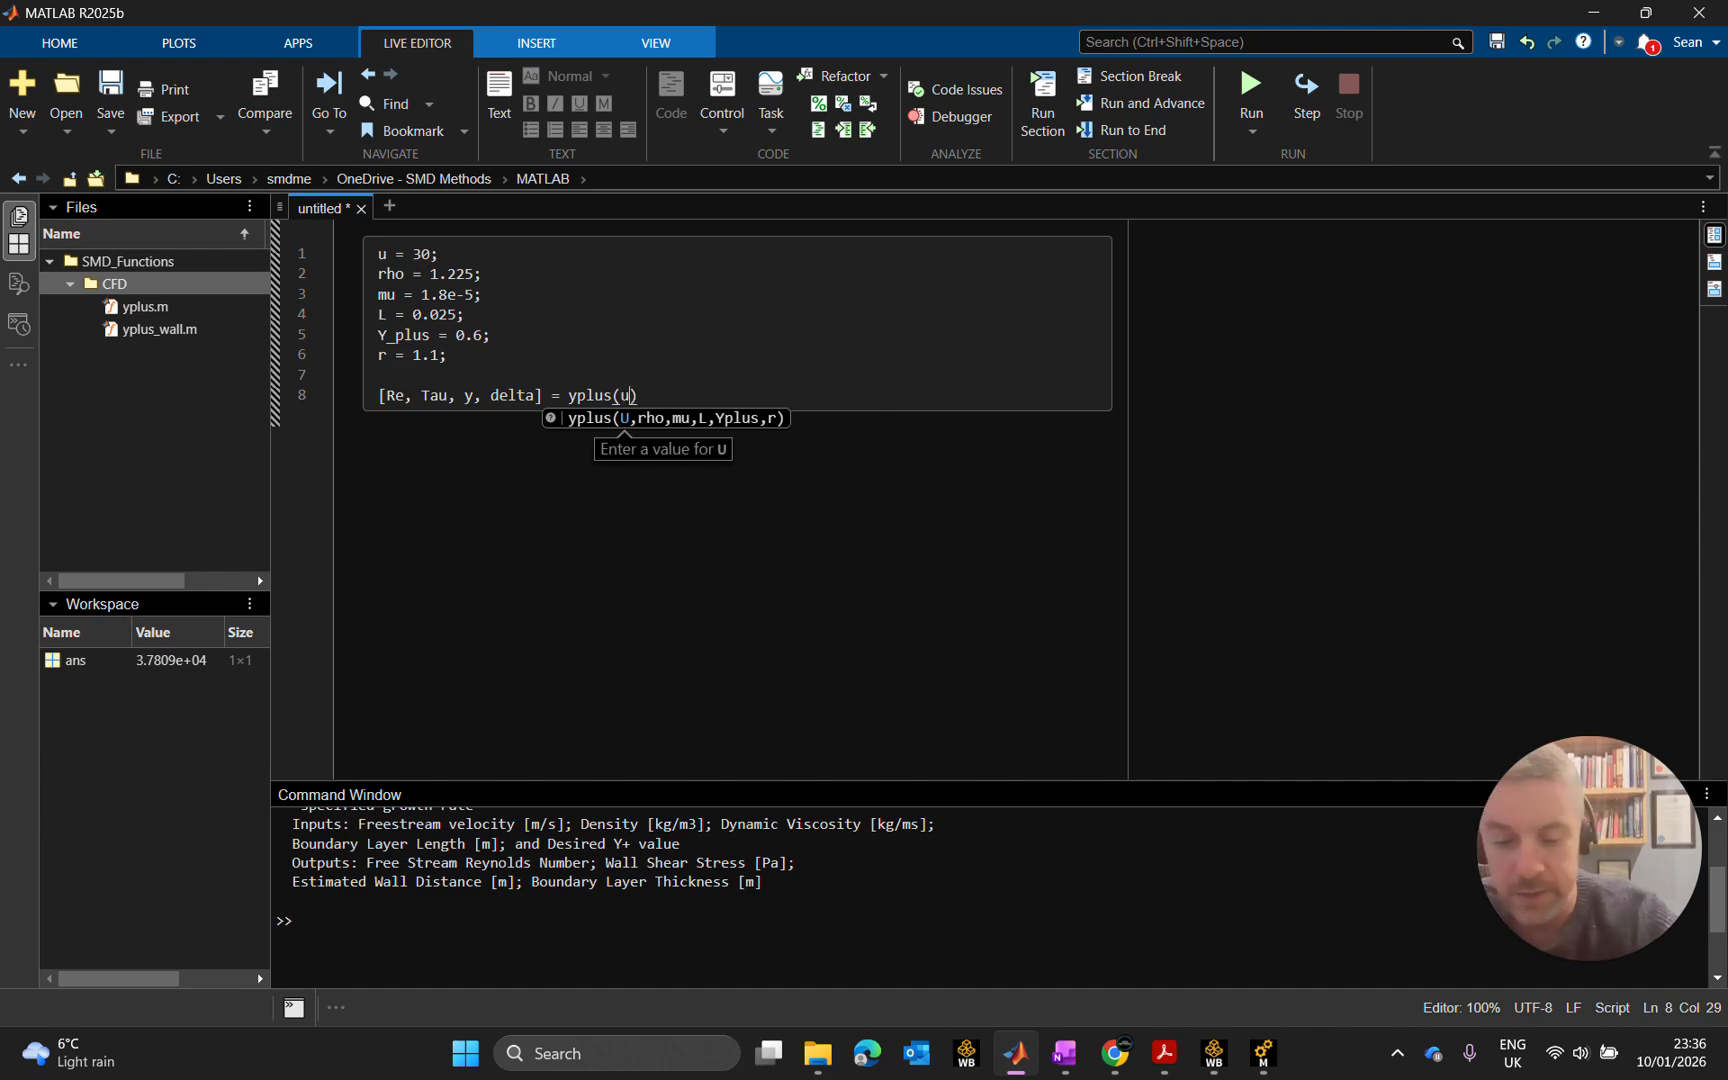
{"action": "type", "text": " rho"}
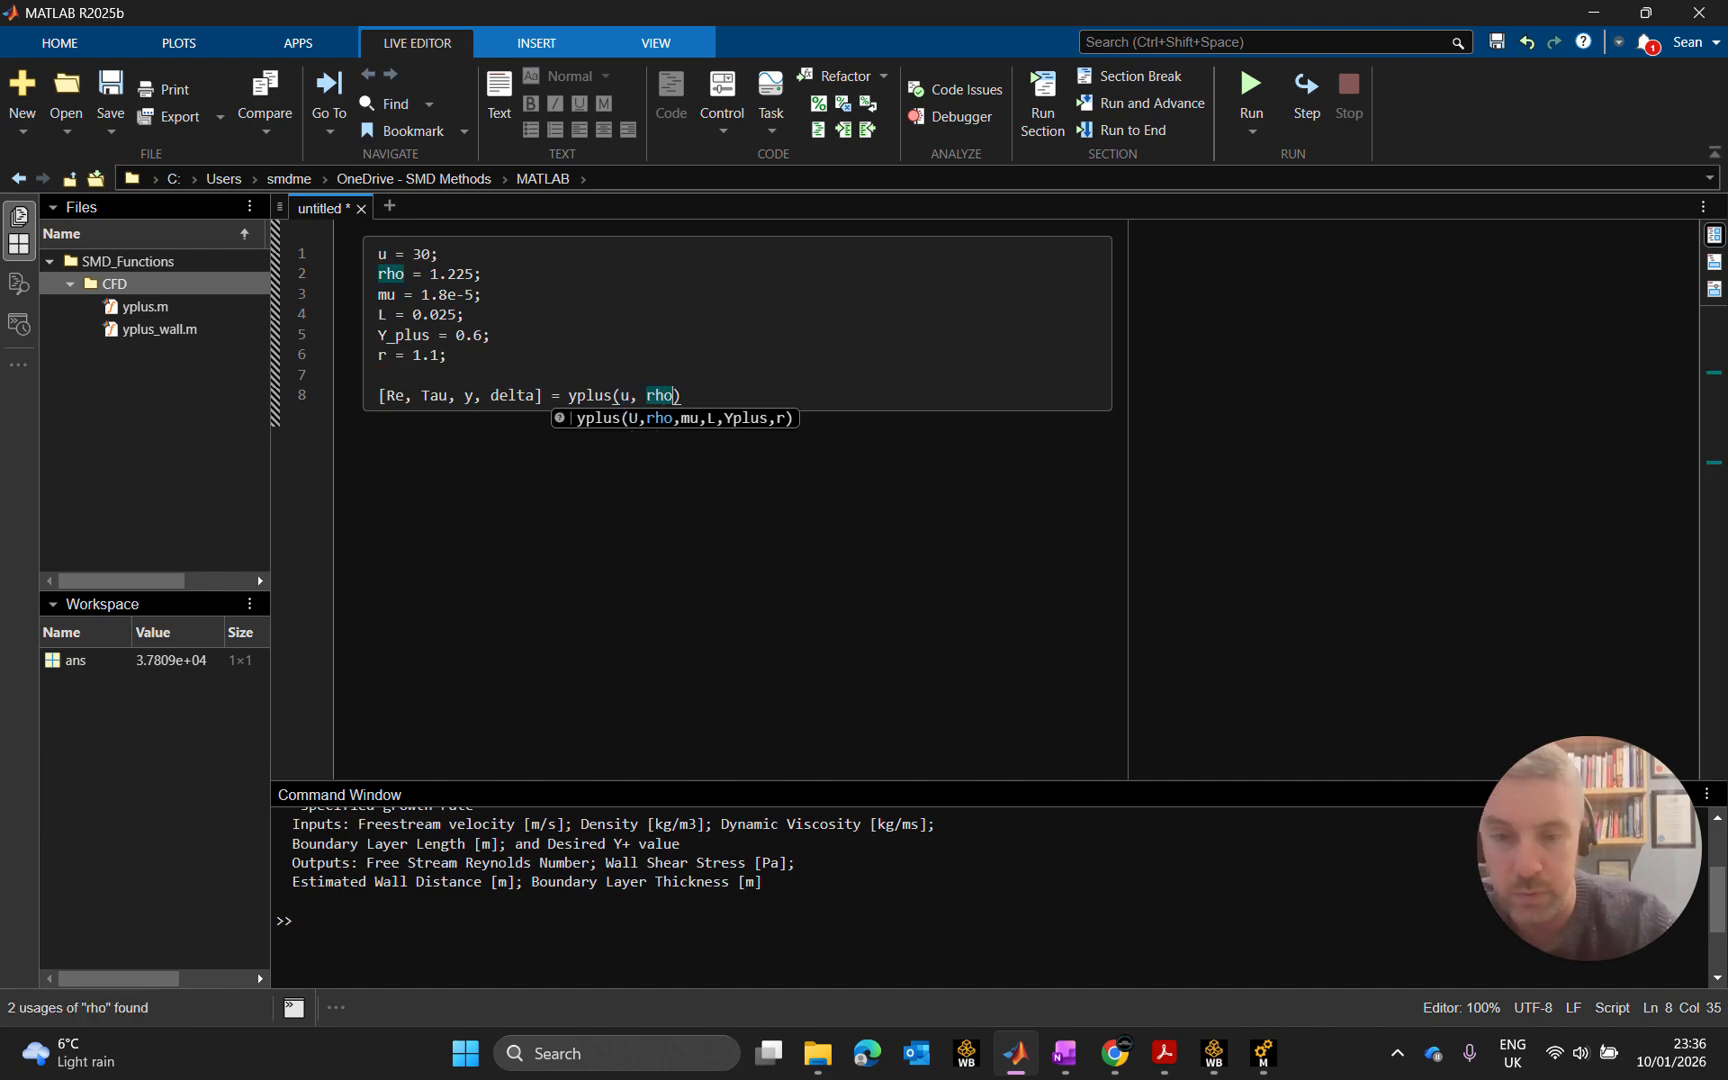
{"action": "type", "text": ", "}
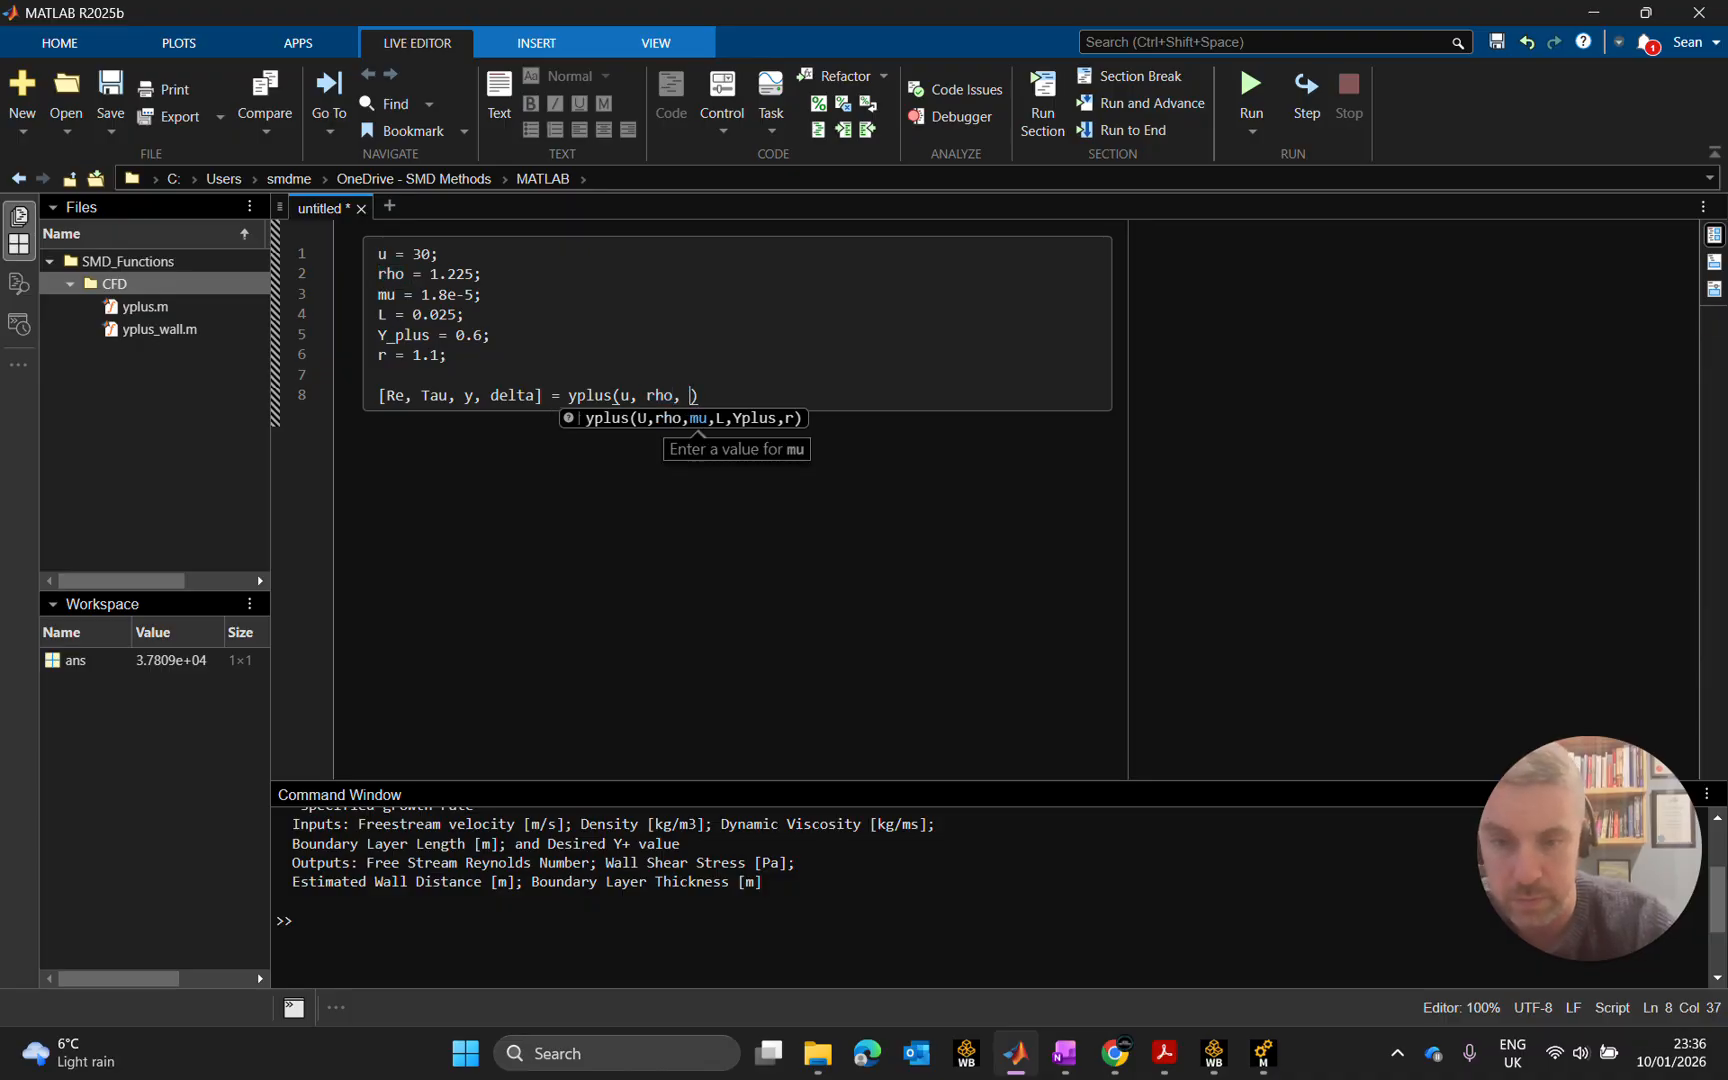
{"action": "type", "text": "mu"}
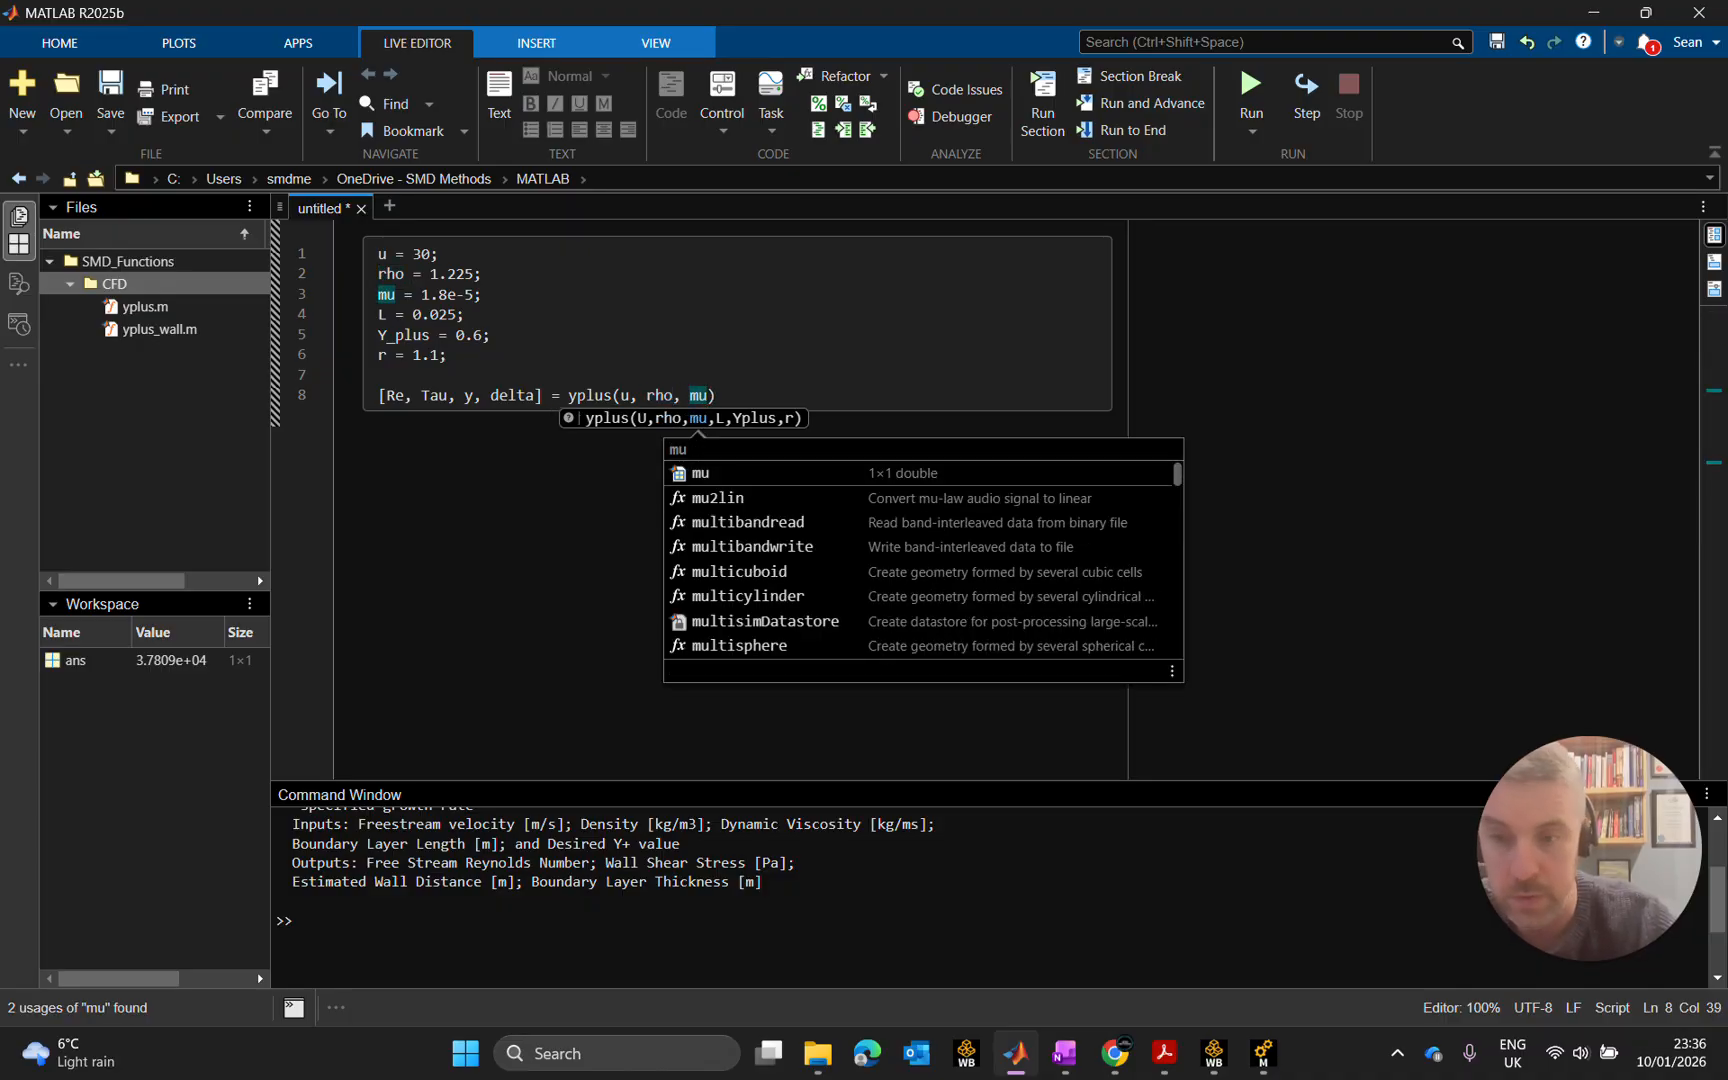
{"action": "type", "text": ", L"}
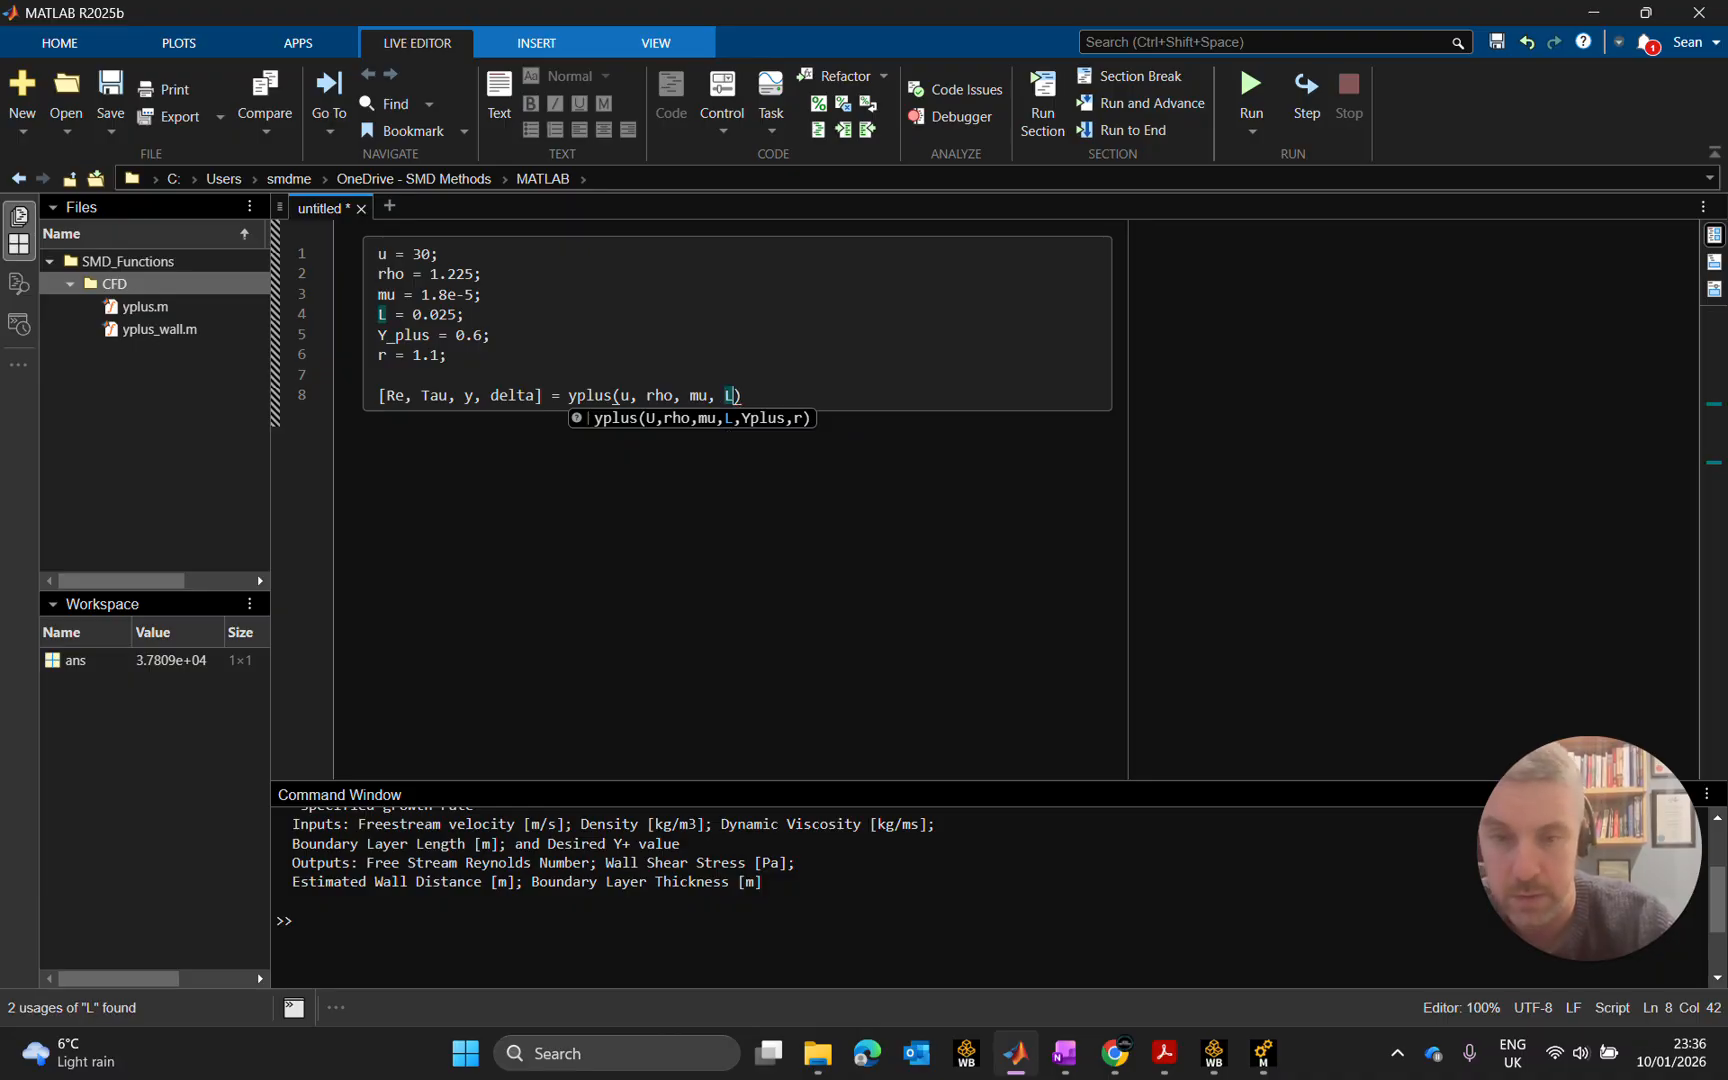
{"action": "type", "text": ", "}
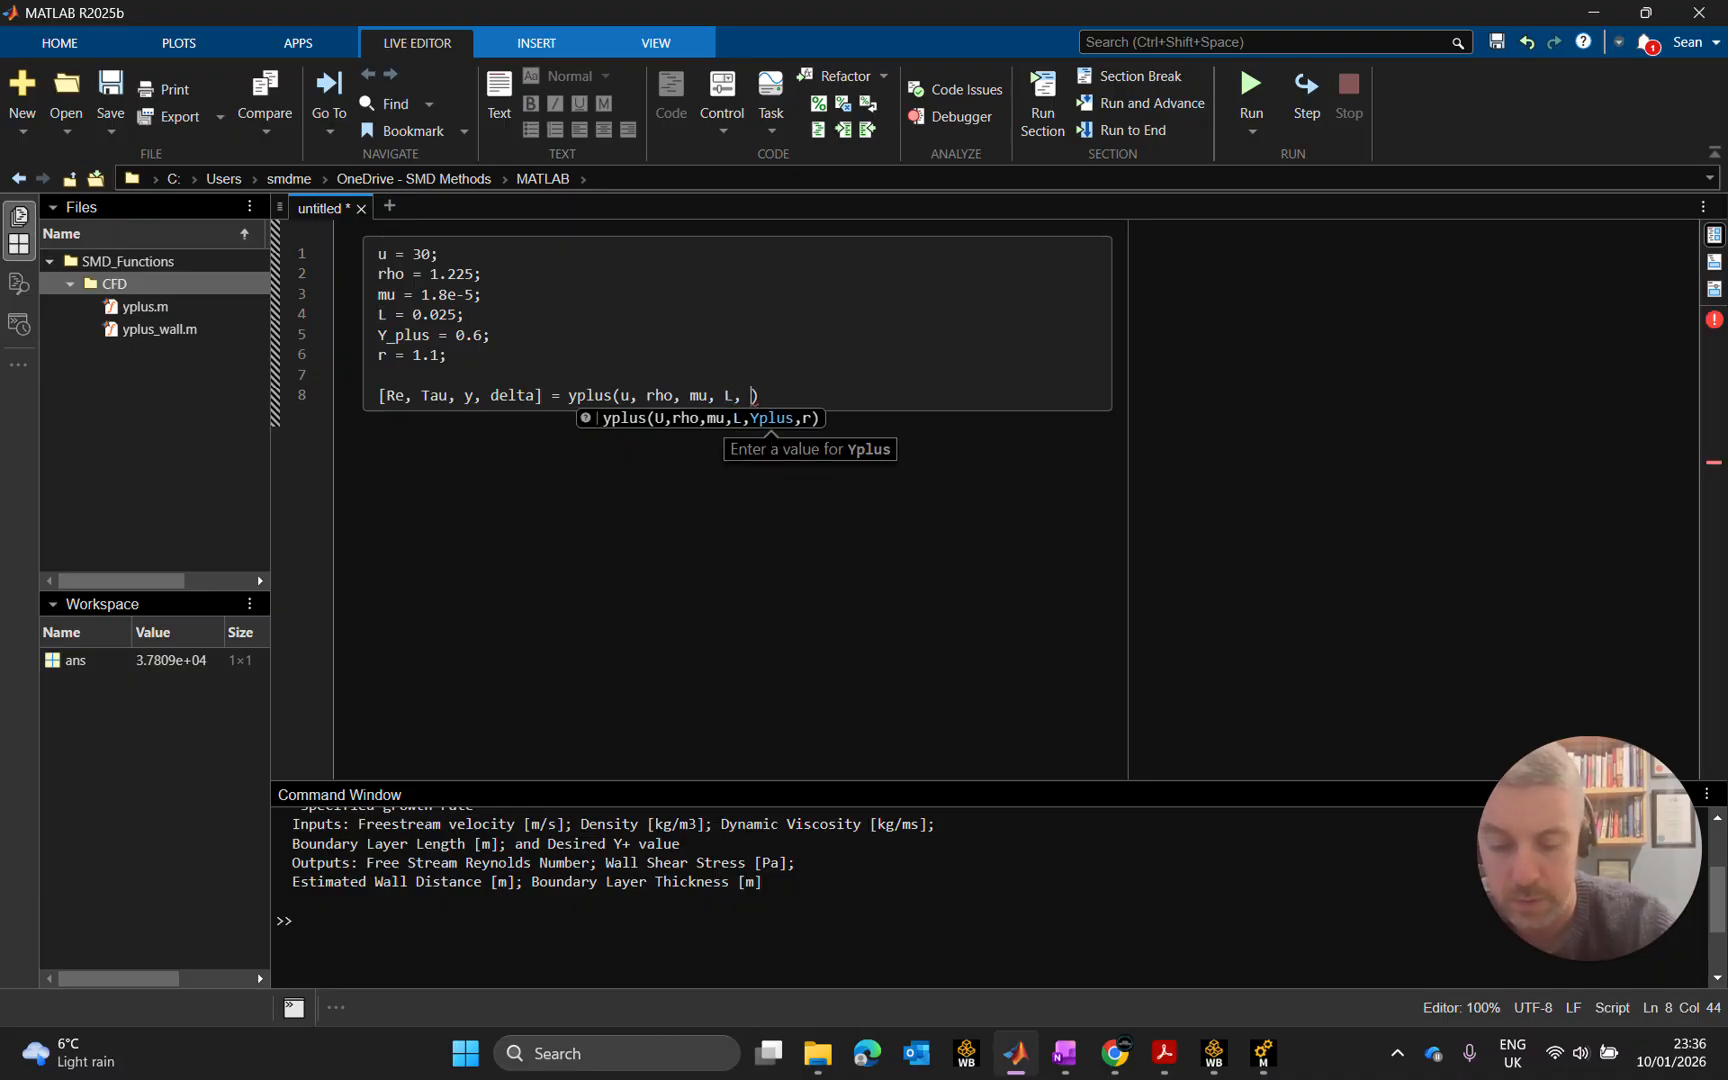
{"action": "type", "text": "Y"}
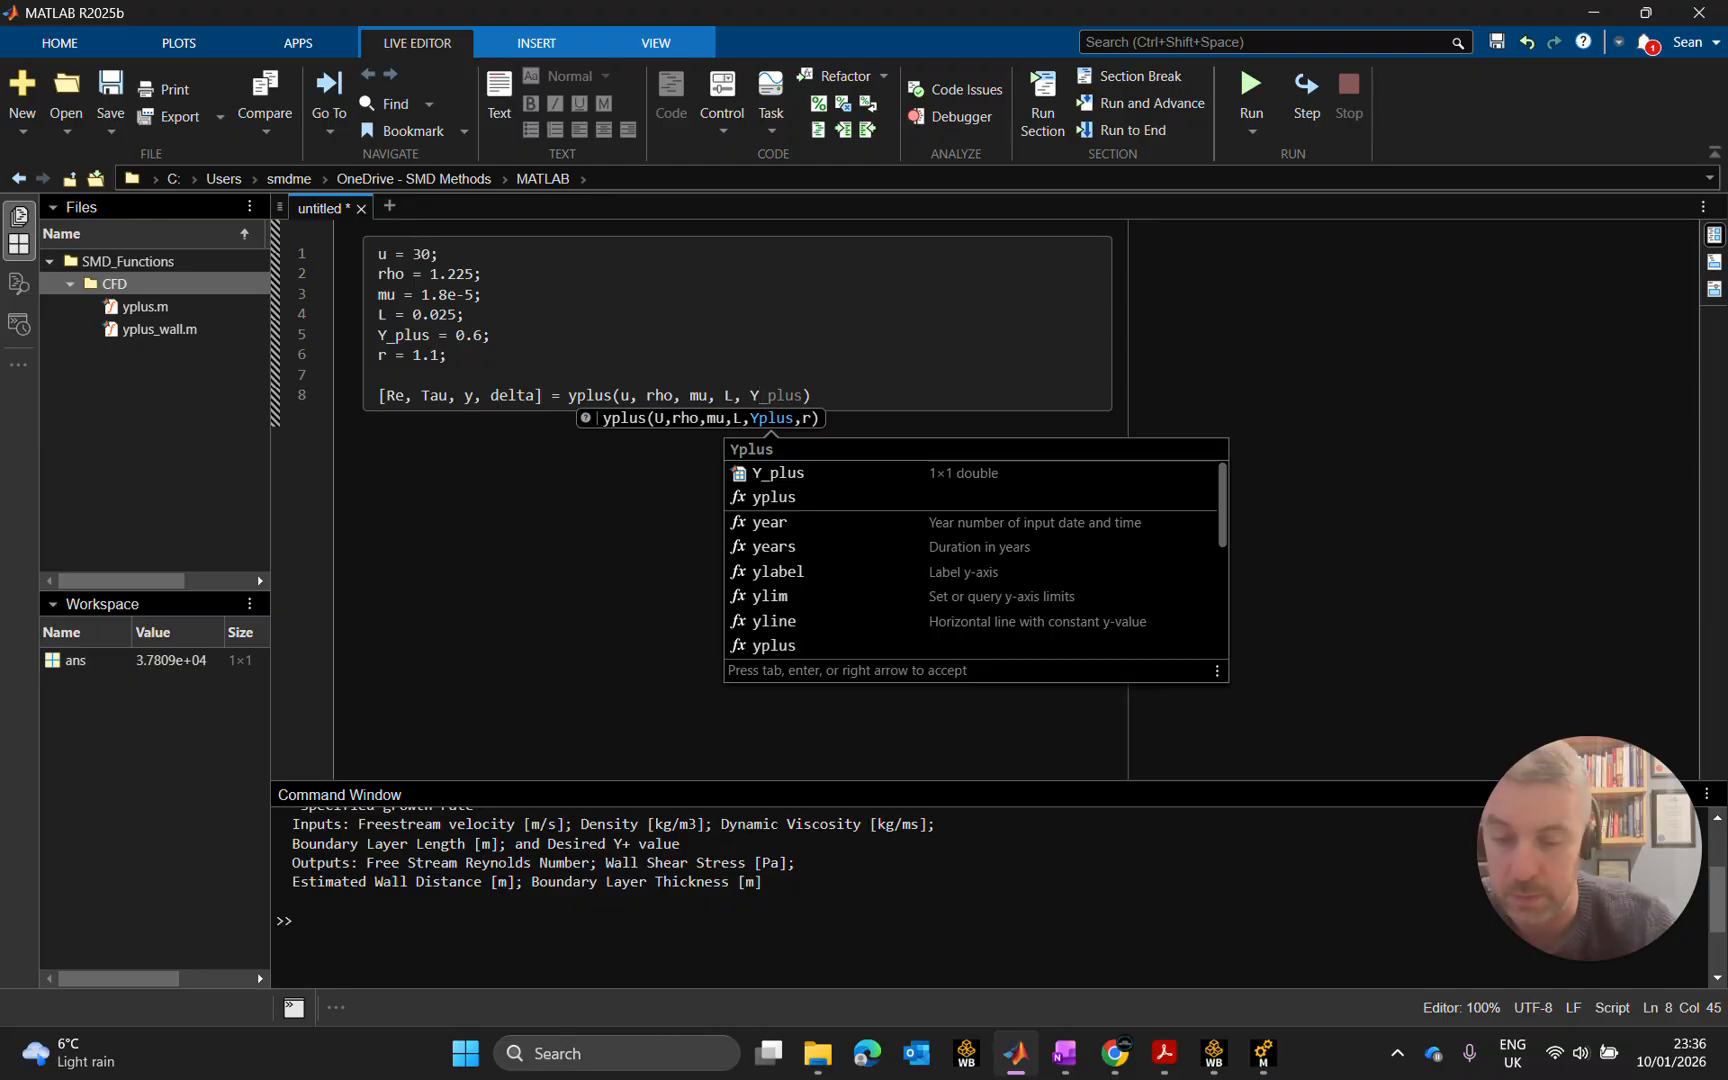
{"action": "key", "text": "Tab"}
{"action": "type", "text": ","}
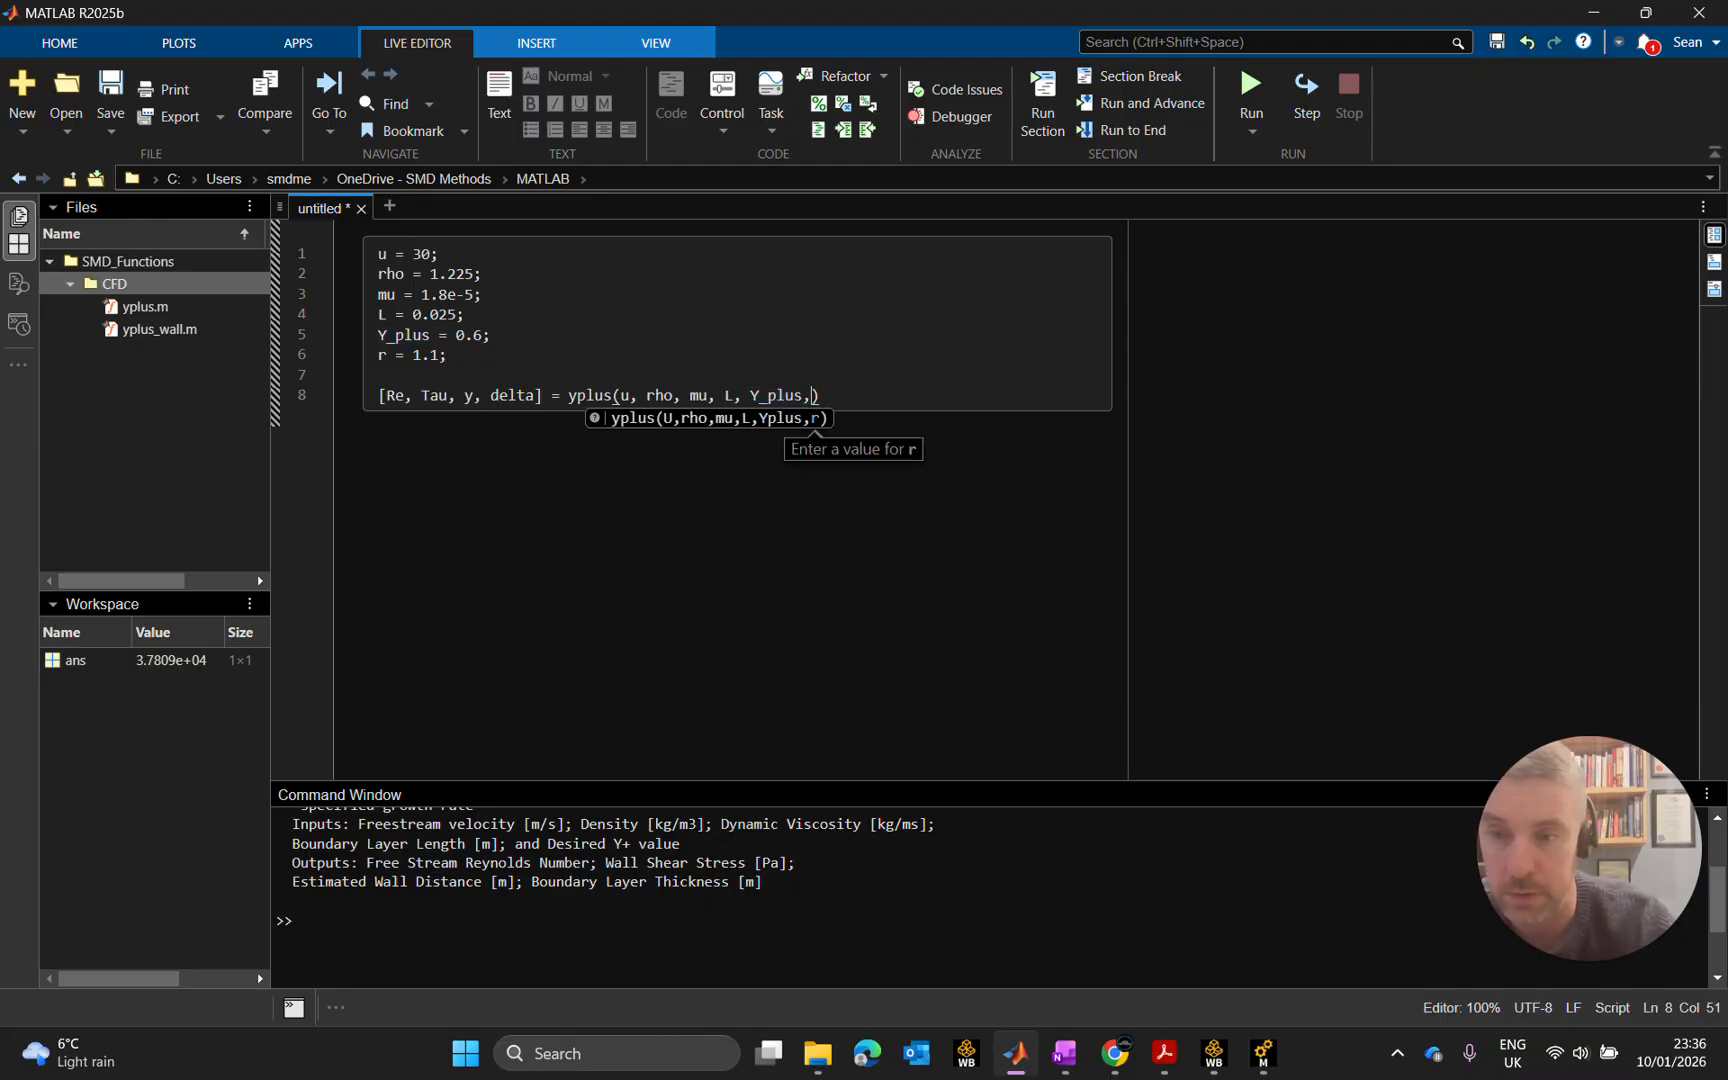
{"action": "type", "text": " r"}
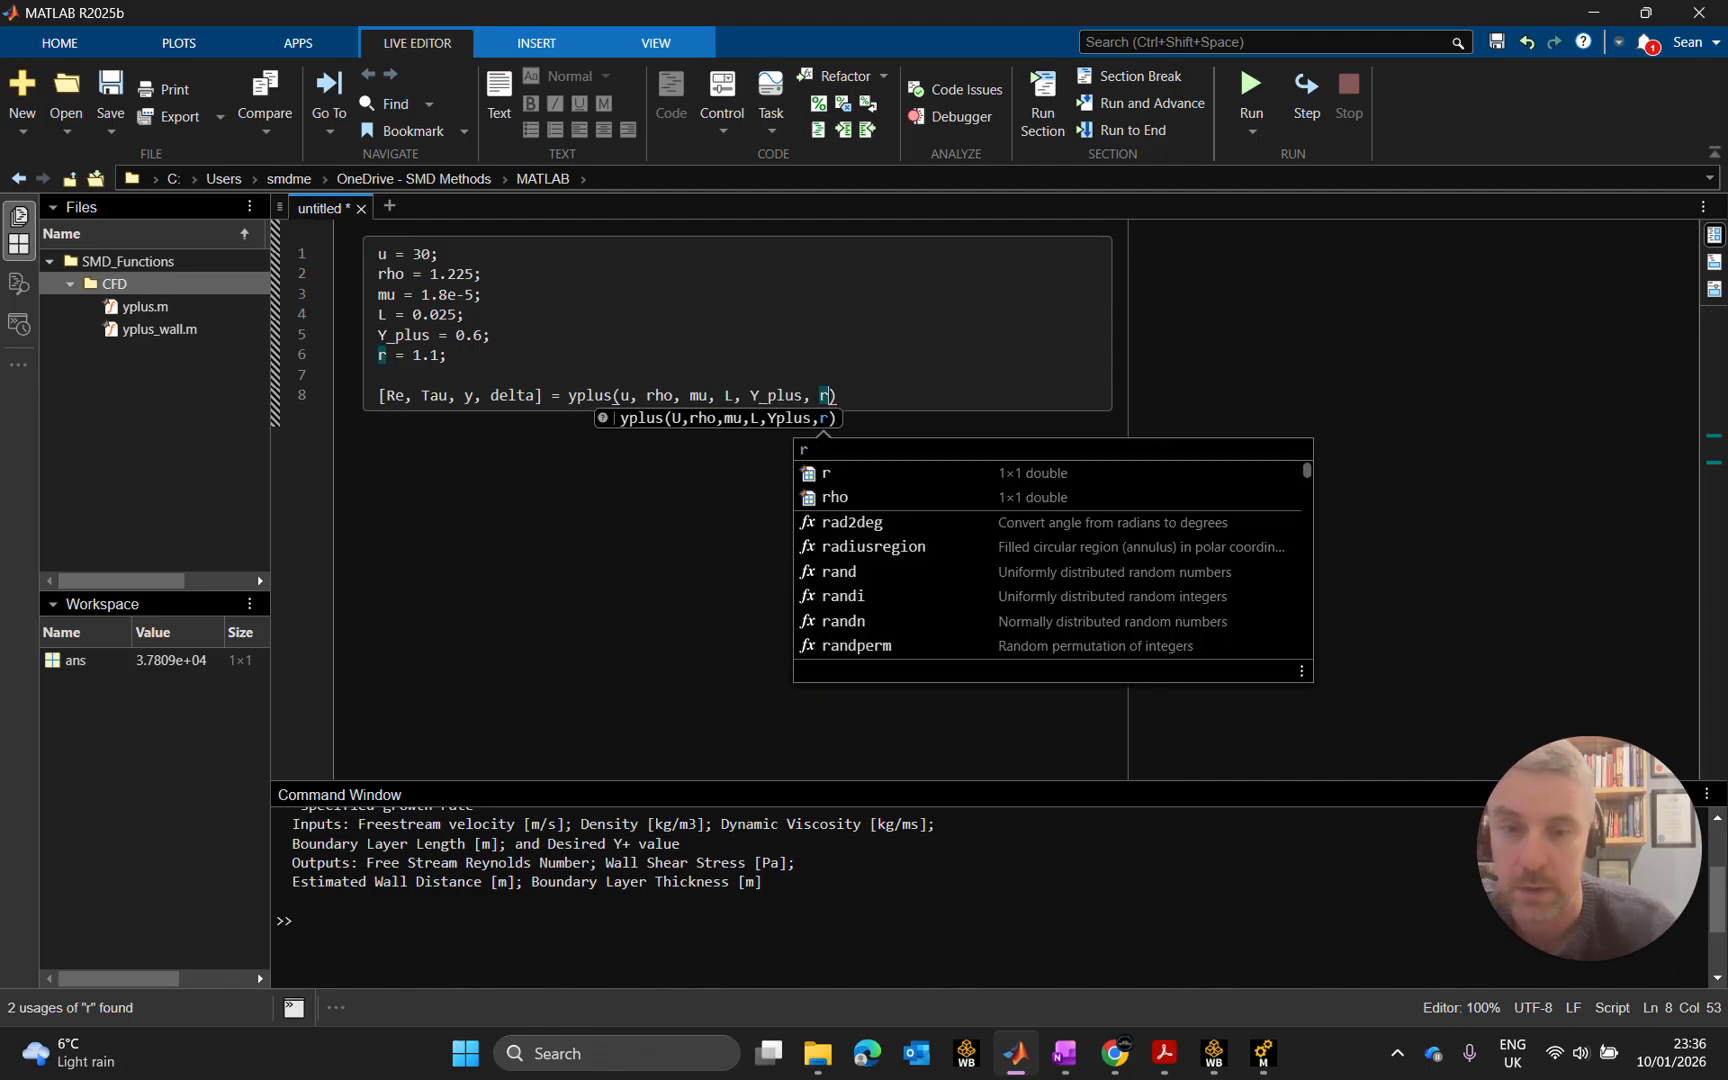
{"action": "type", "text": ")"}
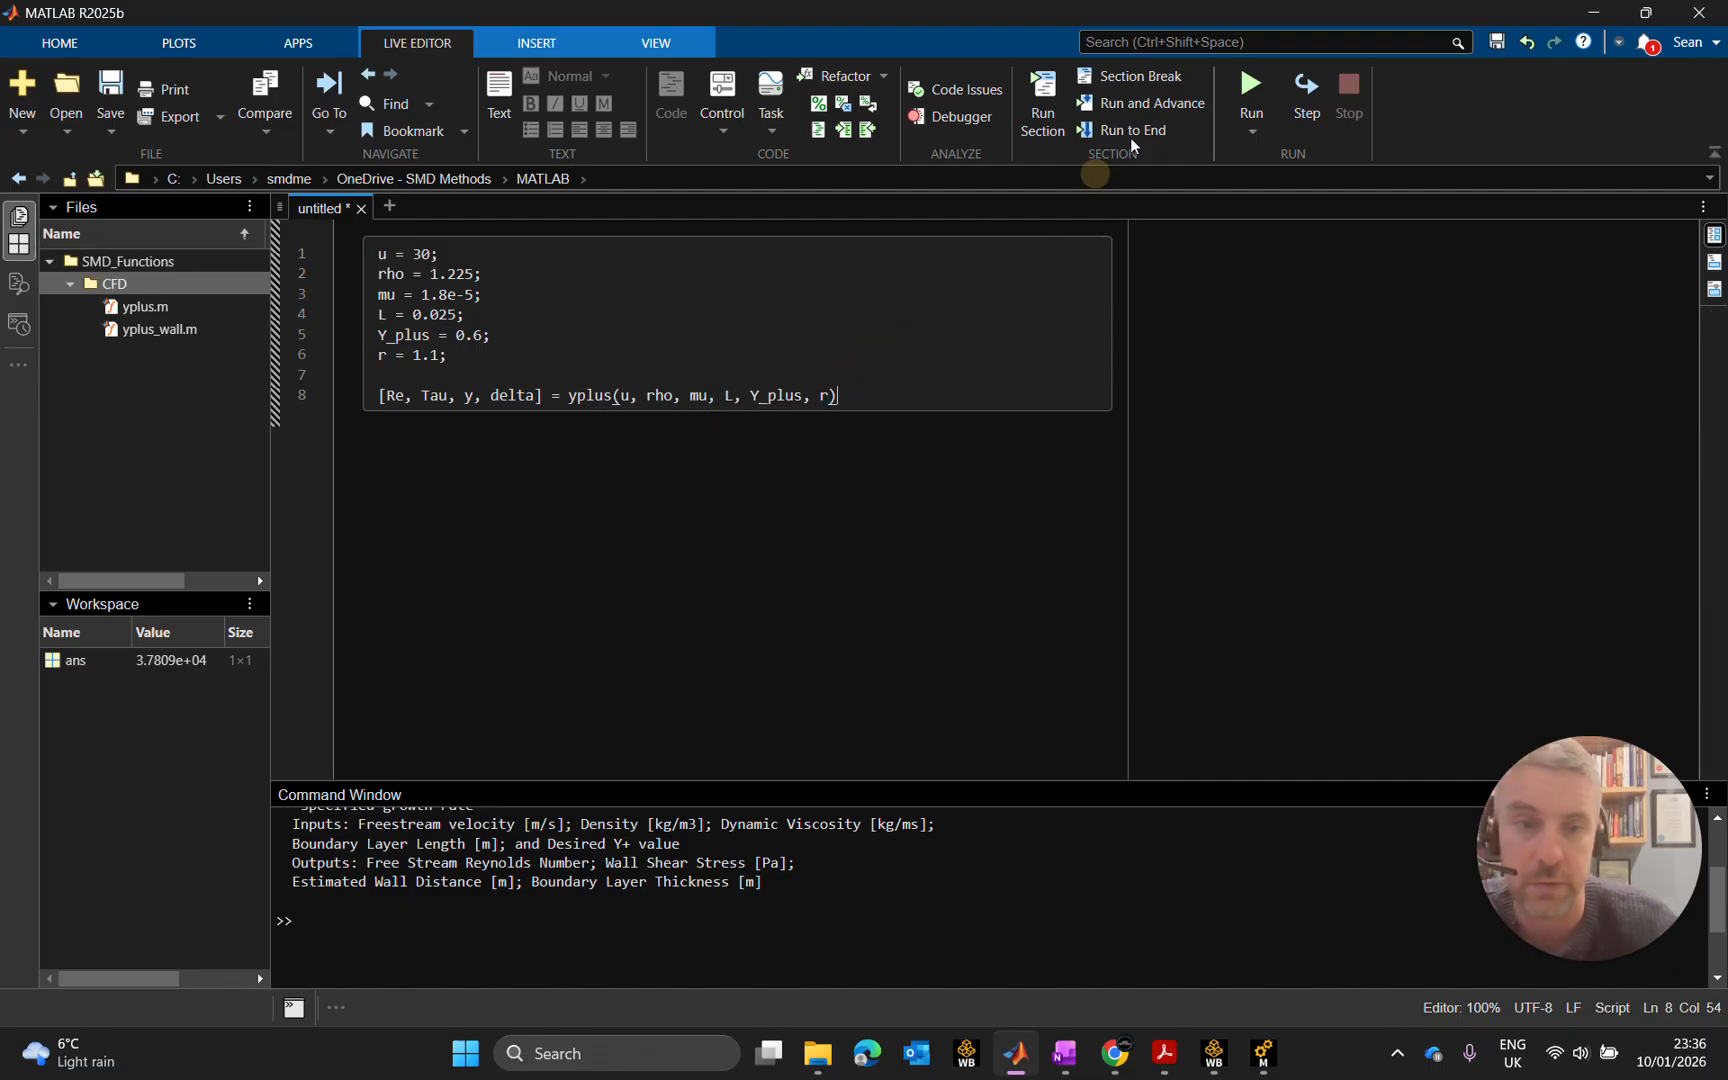
{"action": "left_click", "coordinate": [1277, 88]}
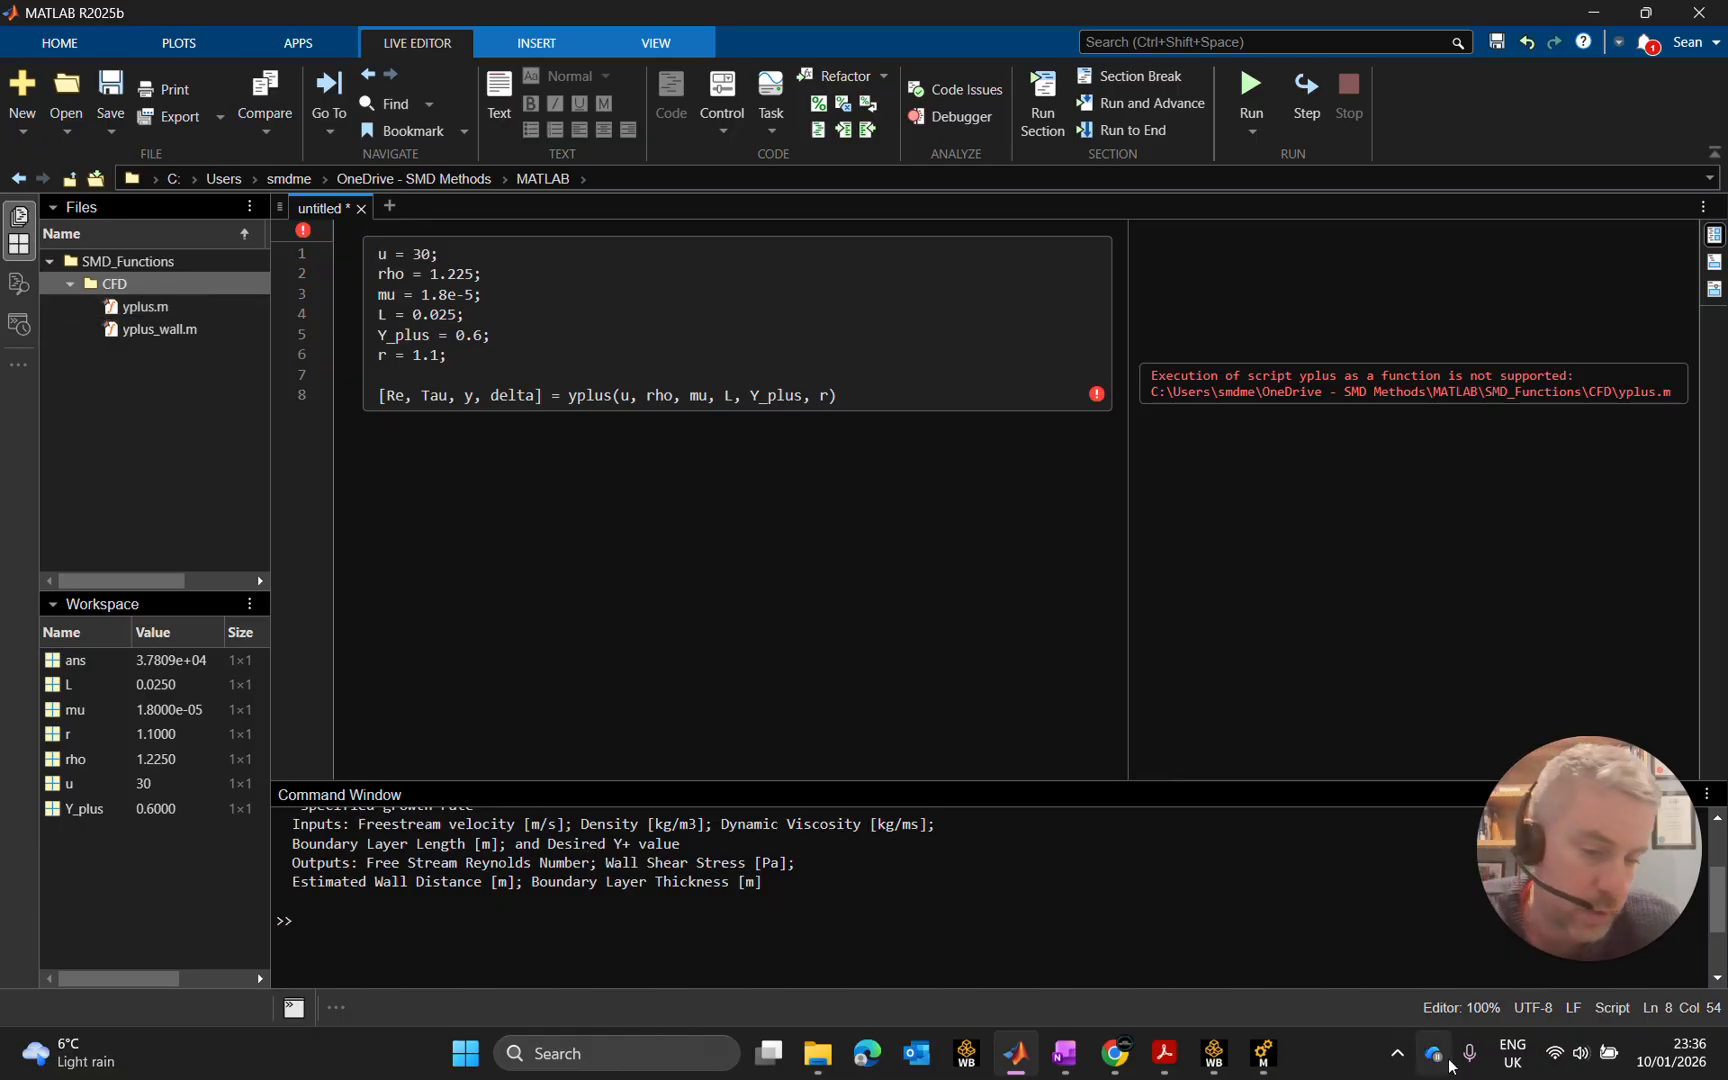
Check the path of the current MATLAB functions folder without changing it, and rerun the live script.
{"action": "mouse_move", "coordinate": [1433, 1068]}
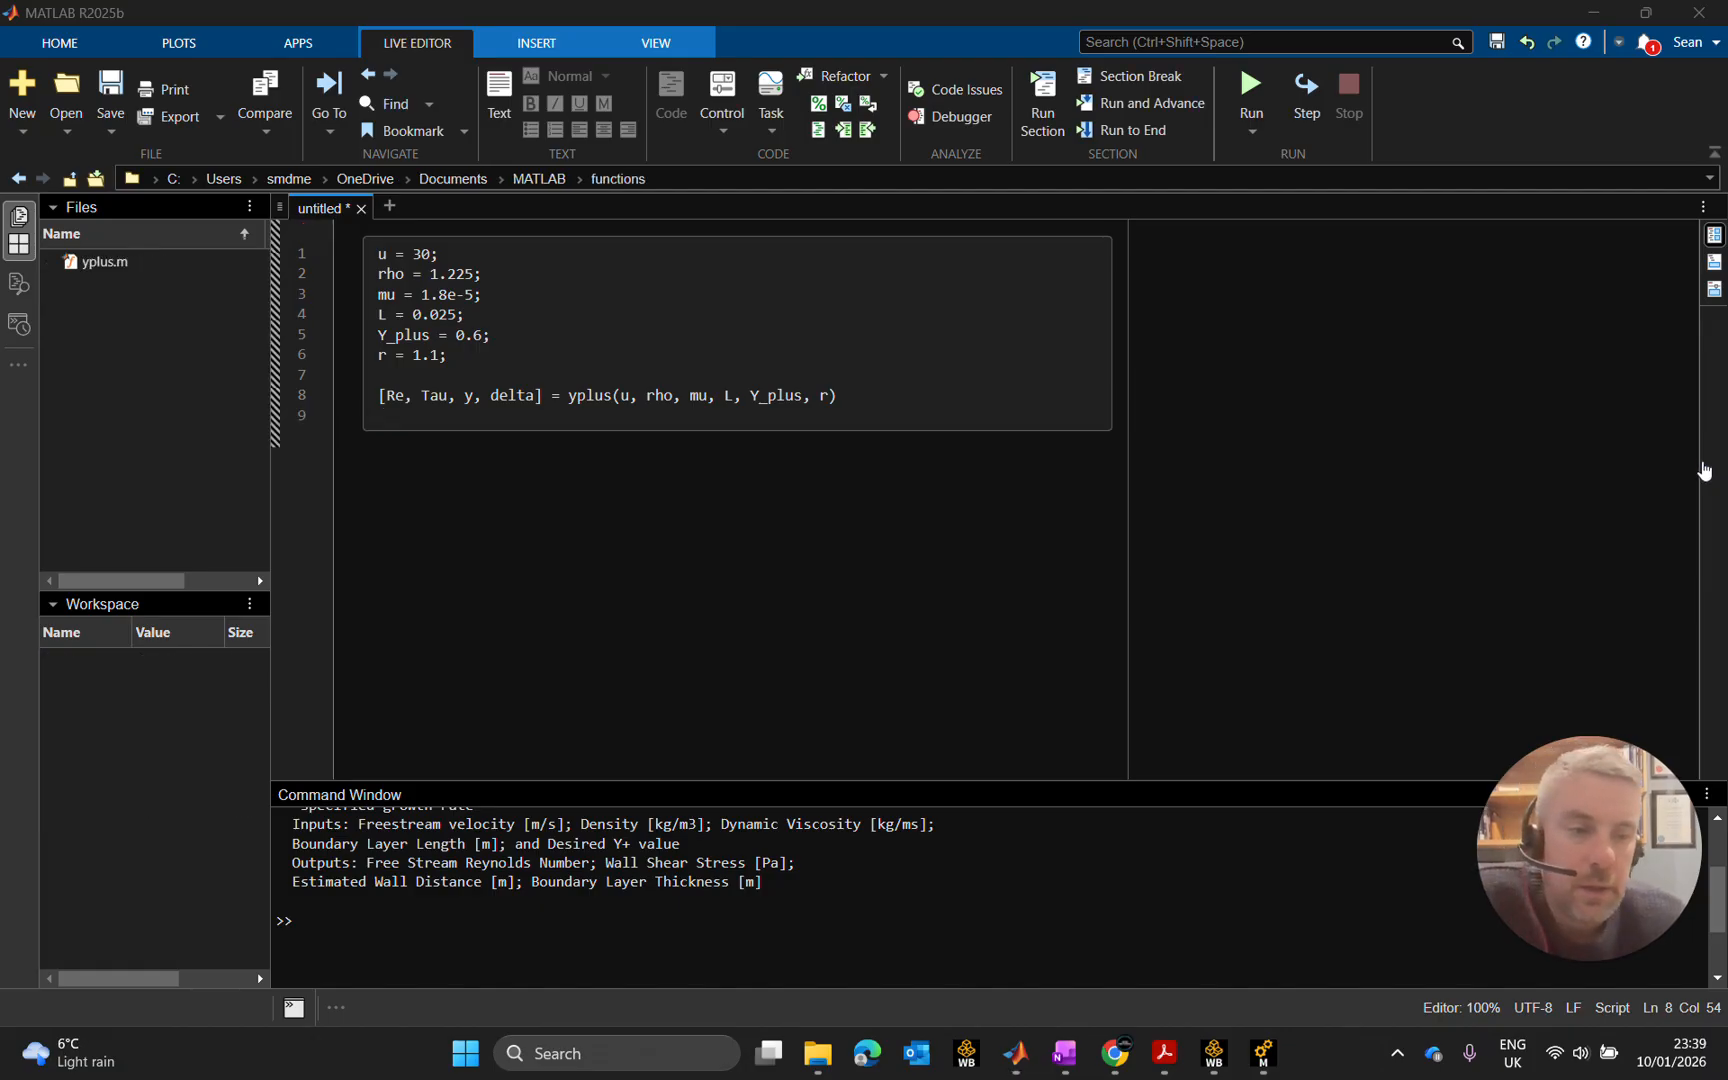
{"action": "left_click", "coordinate": [99, 177]}
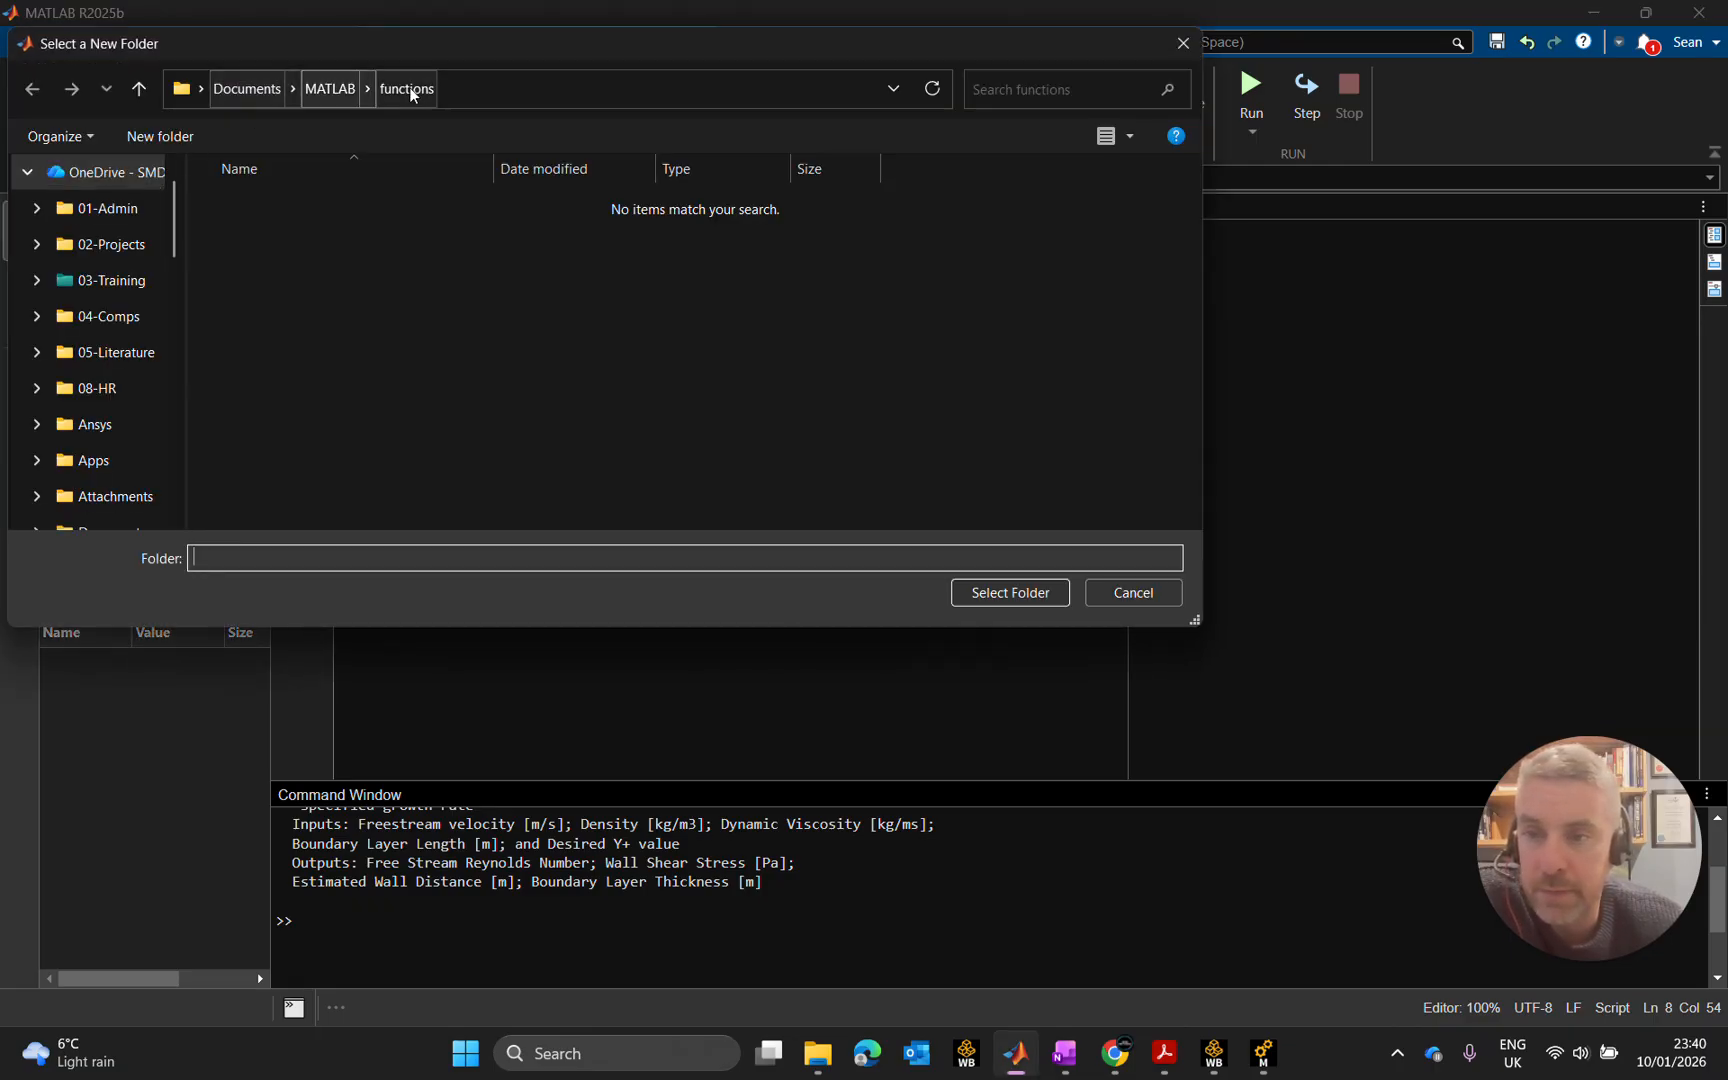
{"action": "left_click", "coordinate": [1183, 43]}
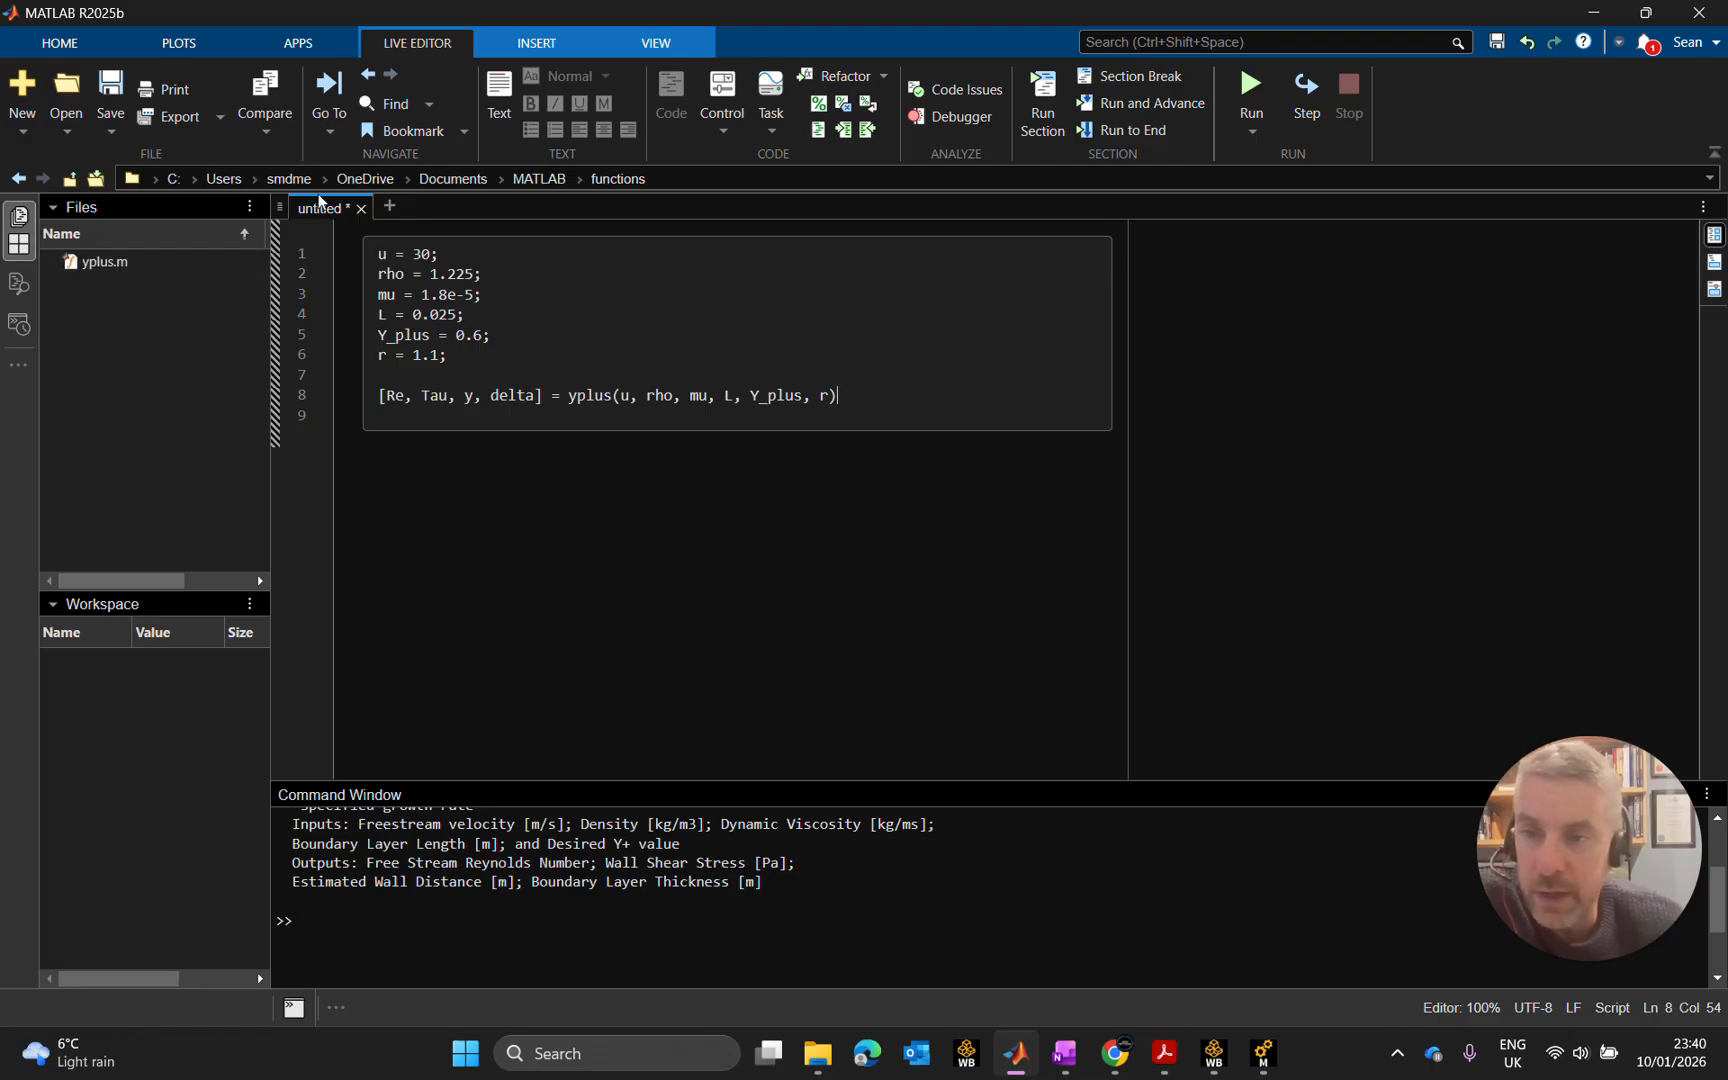
{"action": "left_click", "coordinate": [1264, 82]}
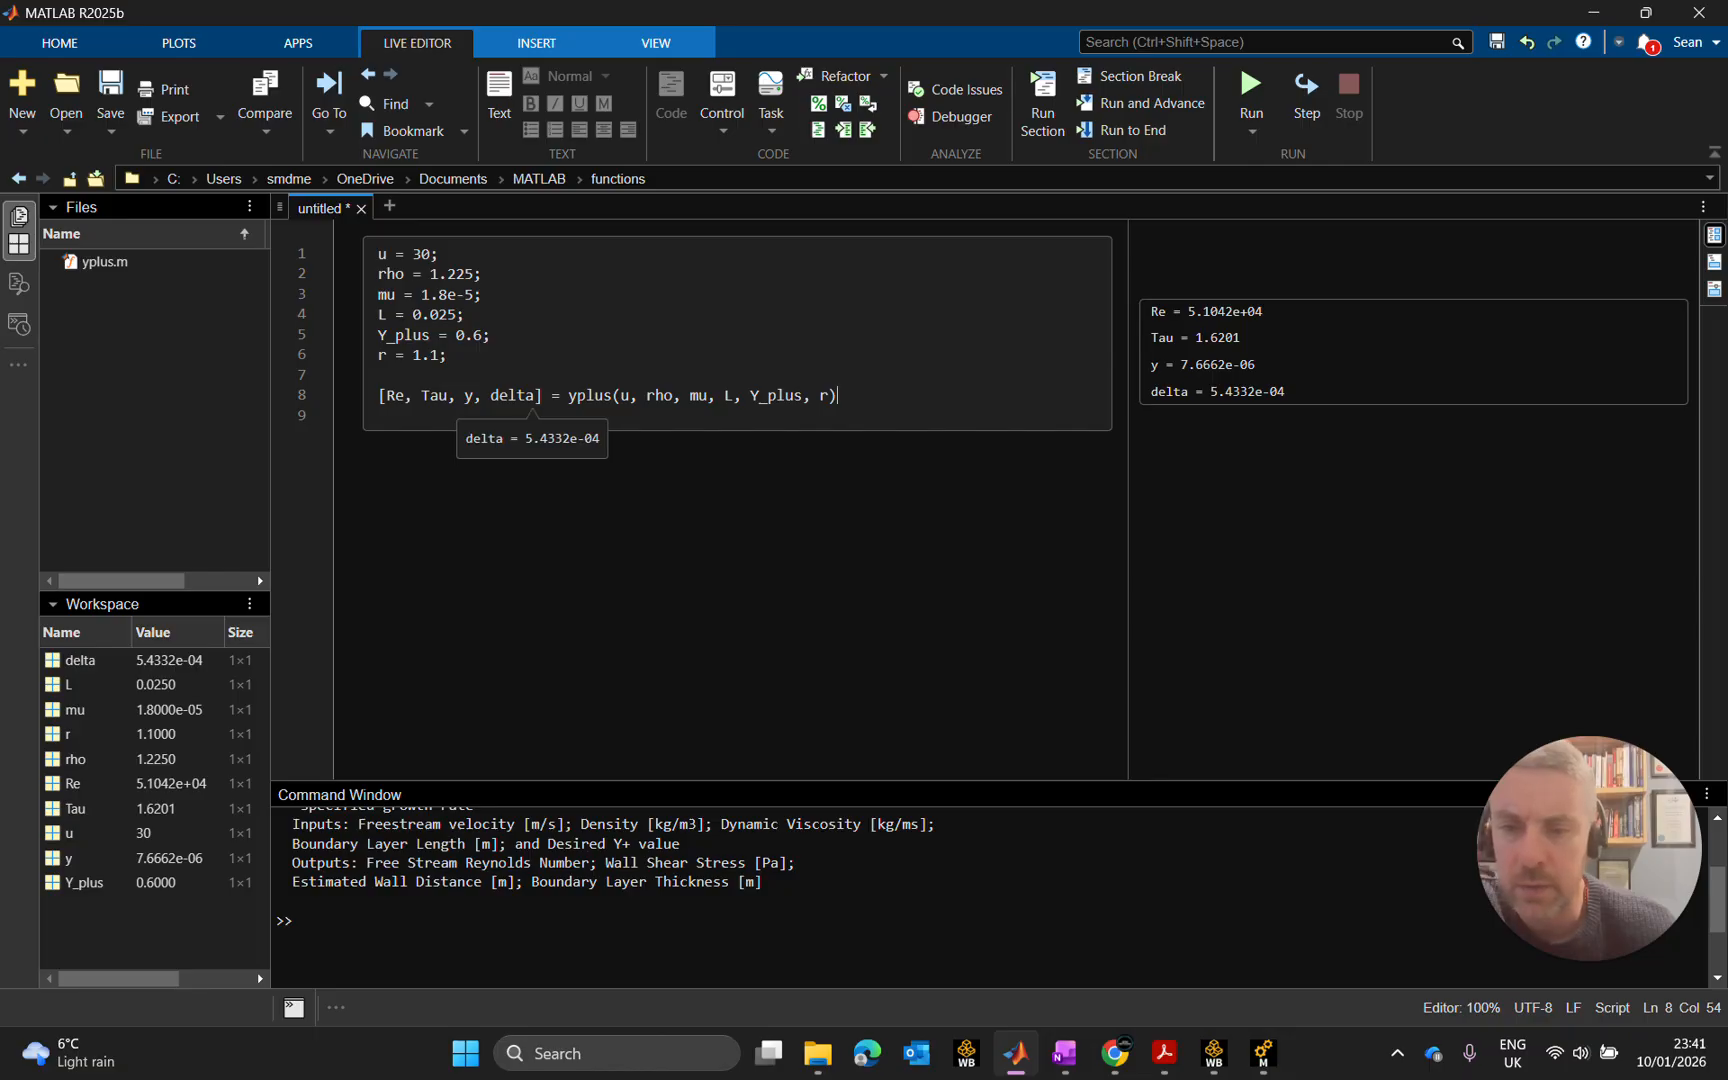
Add n as a fifth output after delta in the yplus call and rerun the script.
{"action": "left_click", "coordinate": [540, 396]}
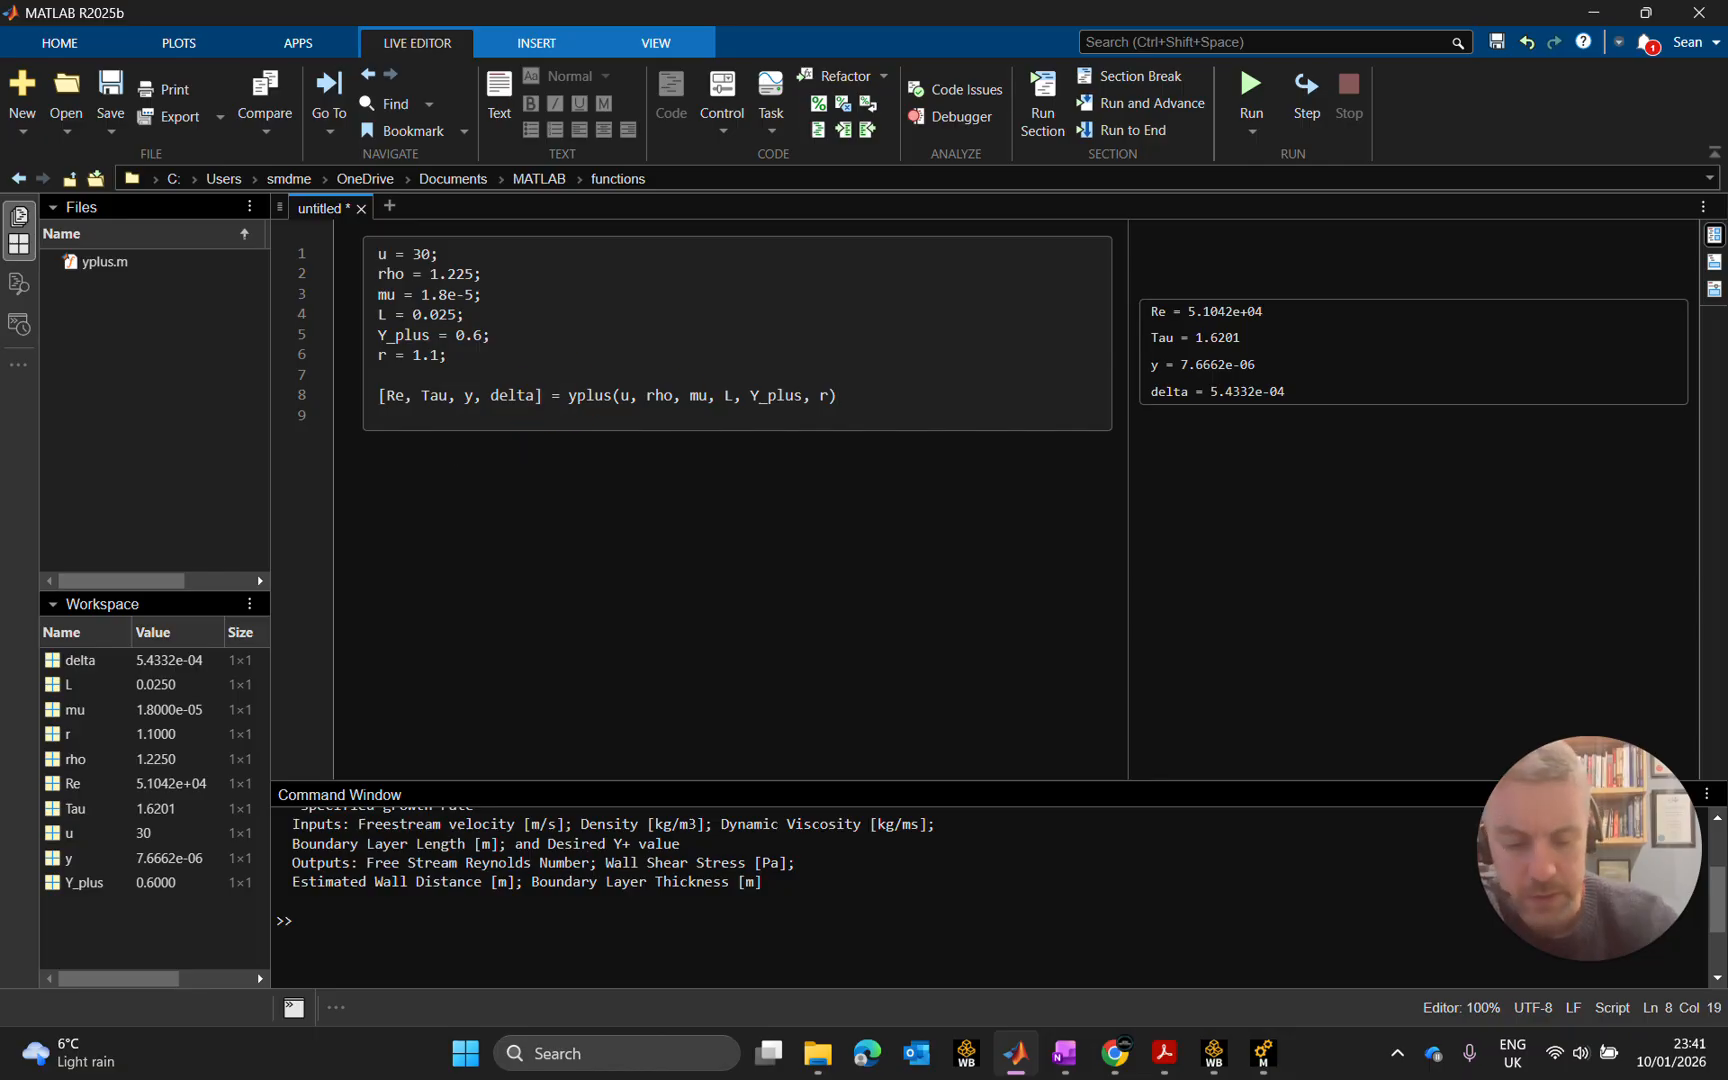
{"action": "type", "text": ",n"}
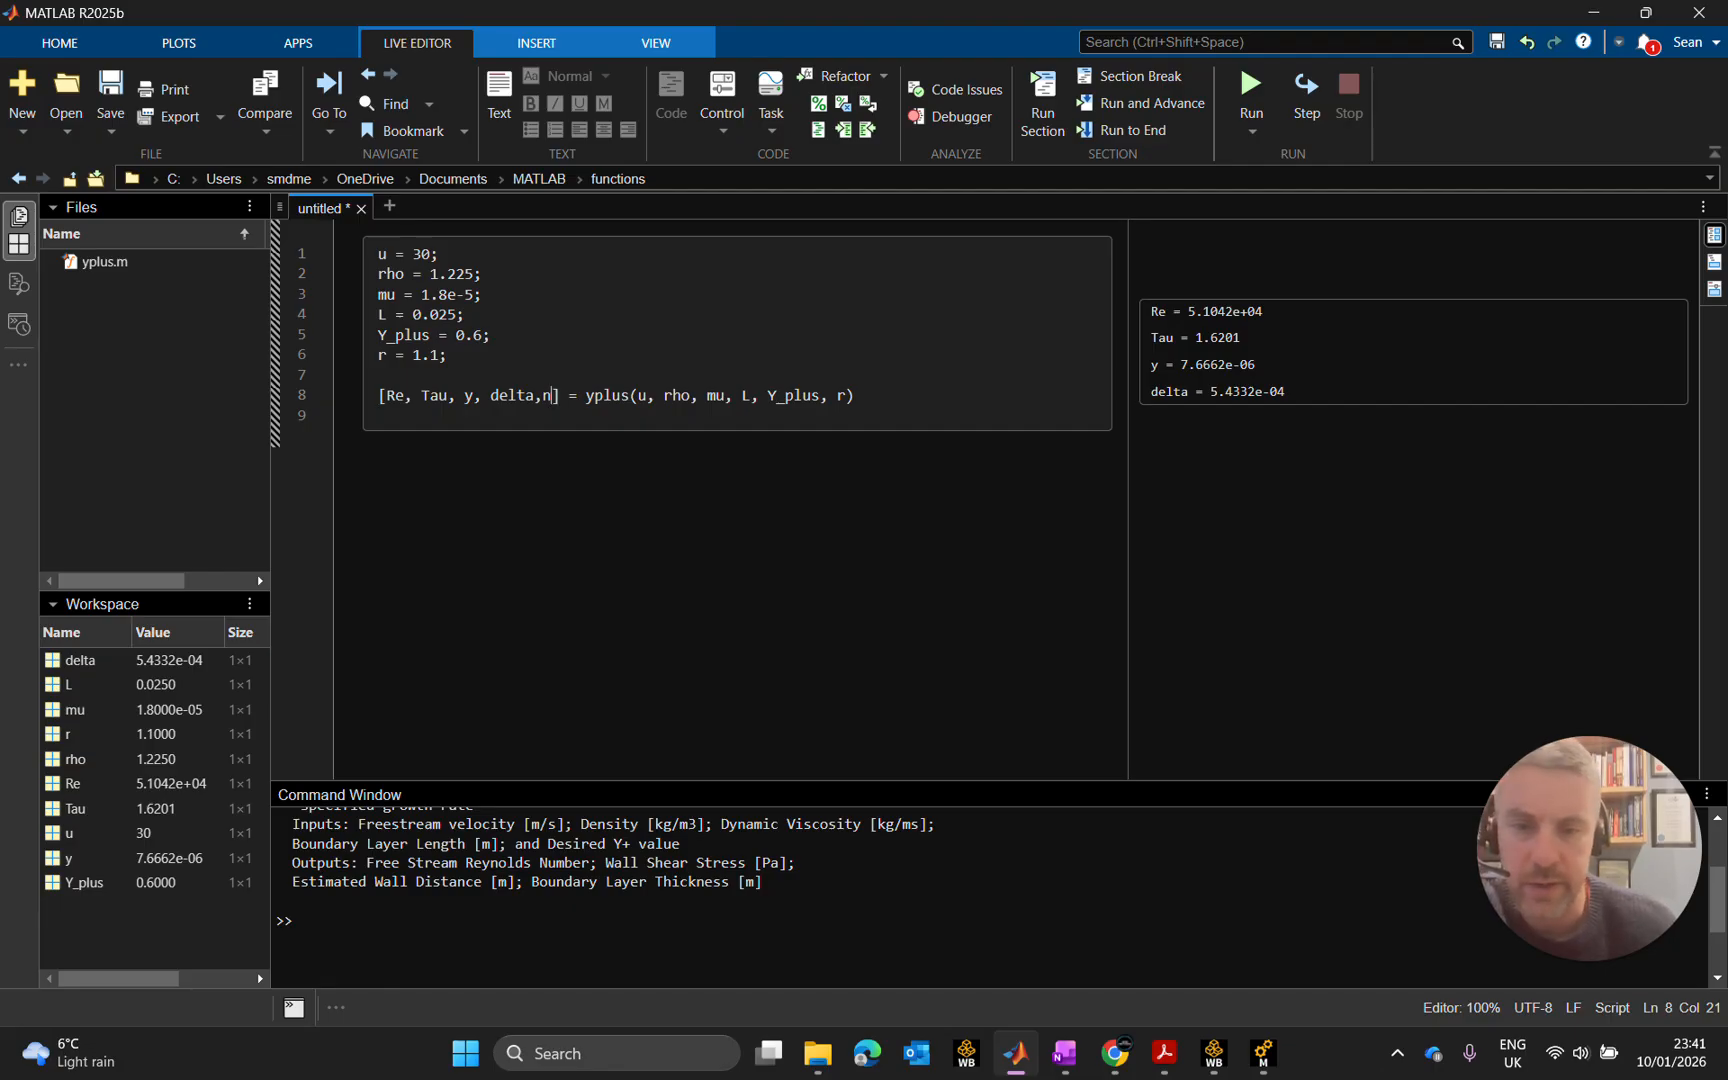
{"action": "left_click", "coordinate": [546, 397]}
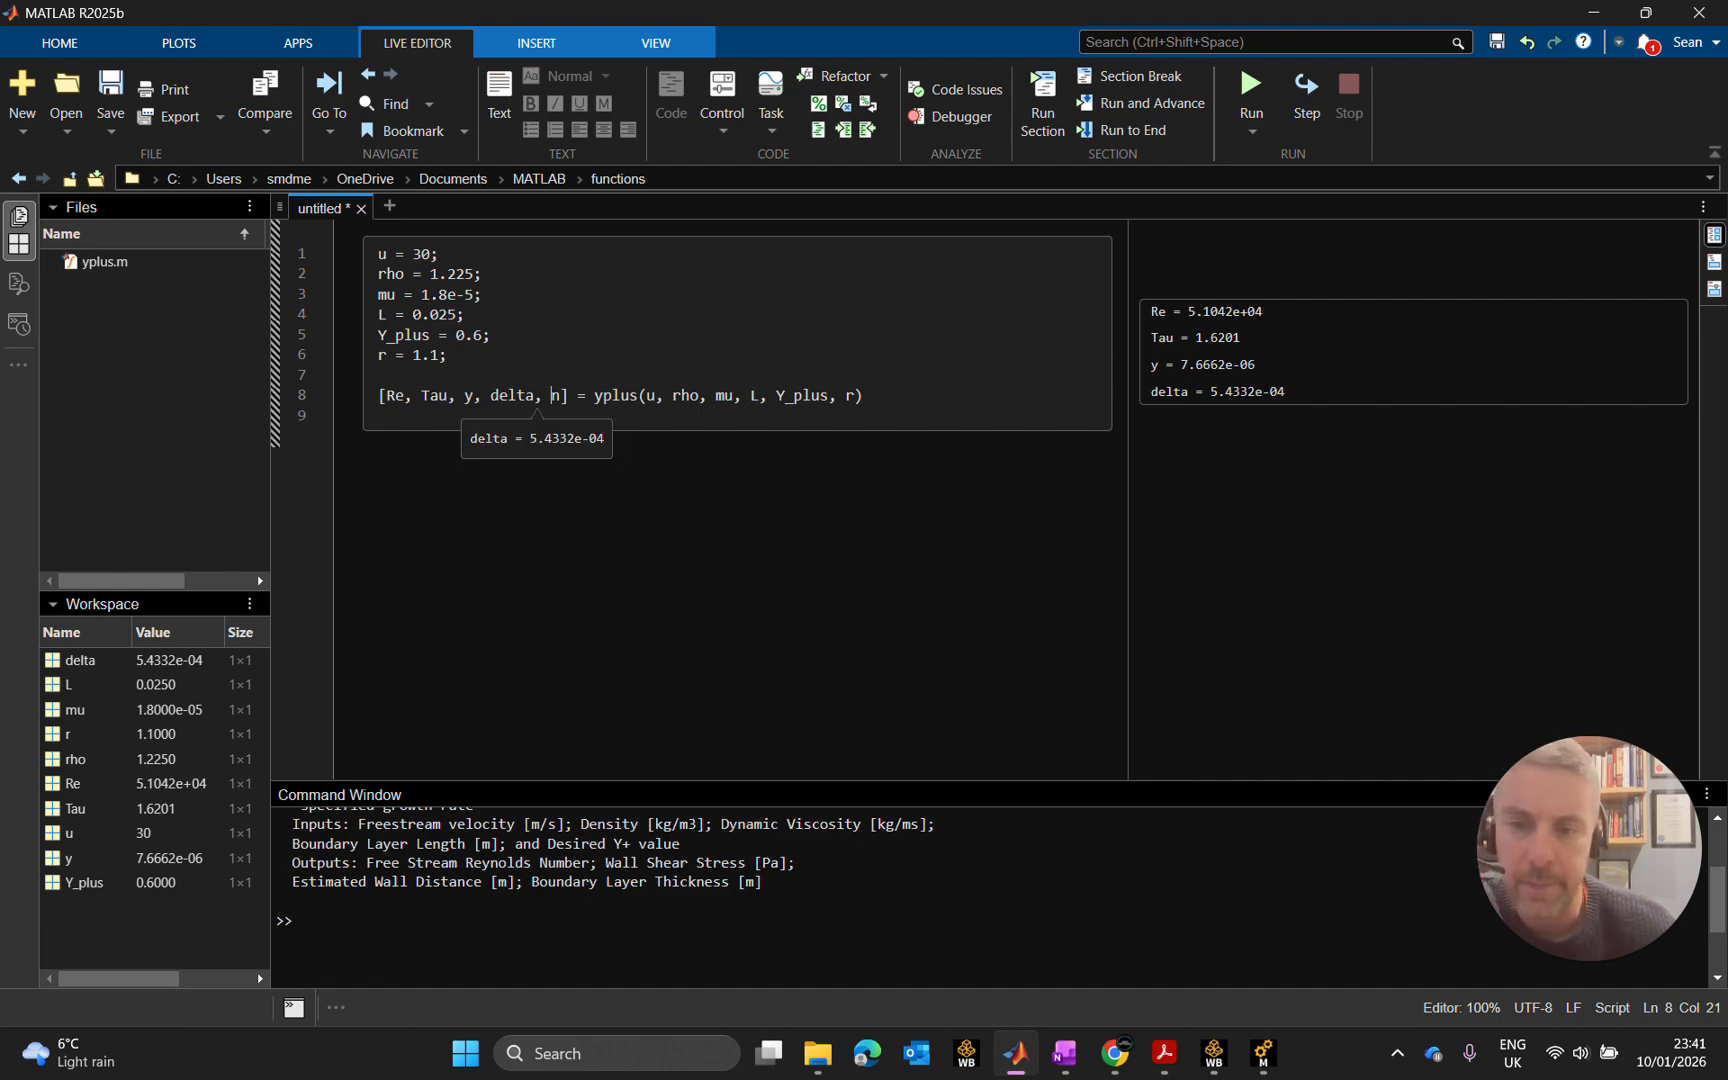
{"action": "left_click", "coordinate": [864, 398]}
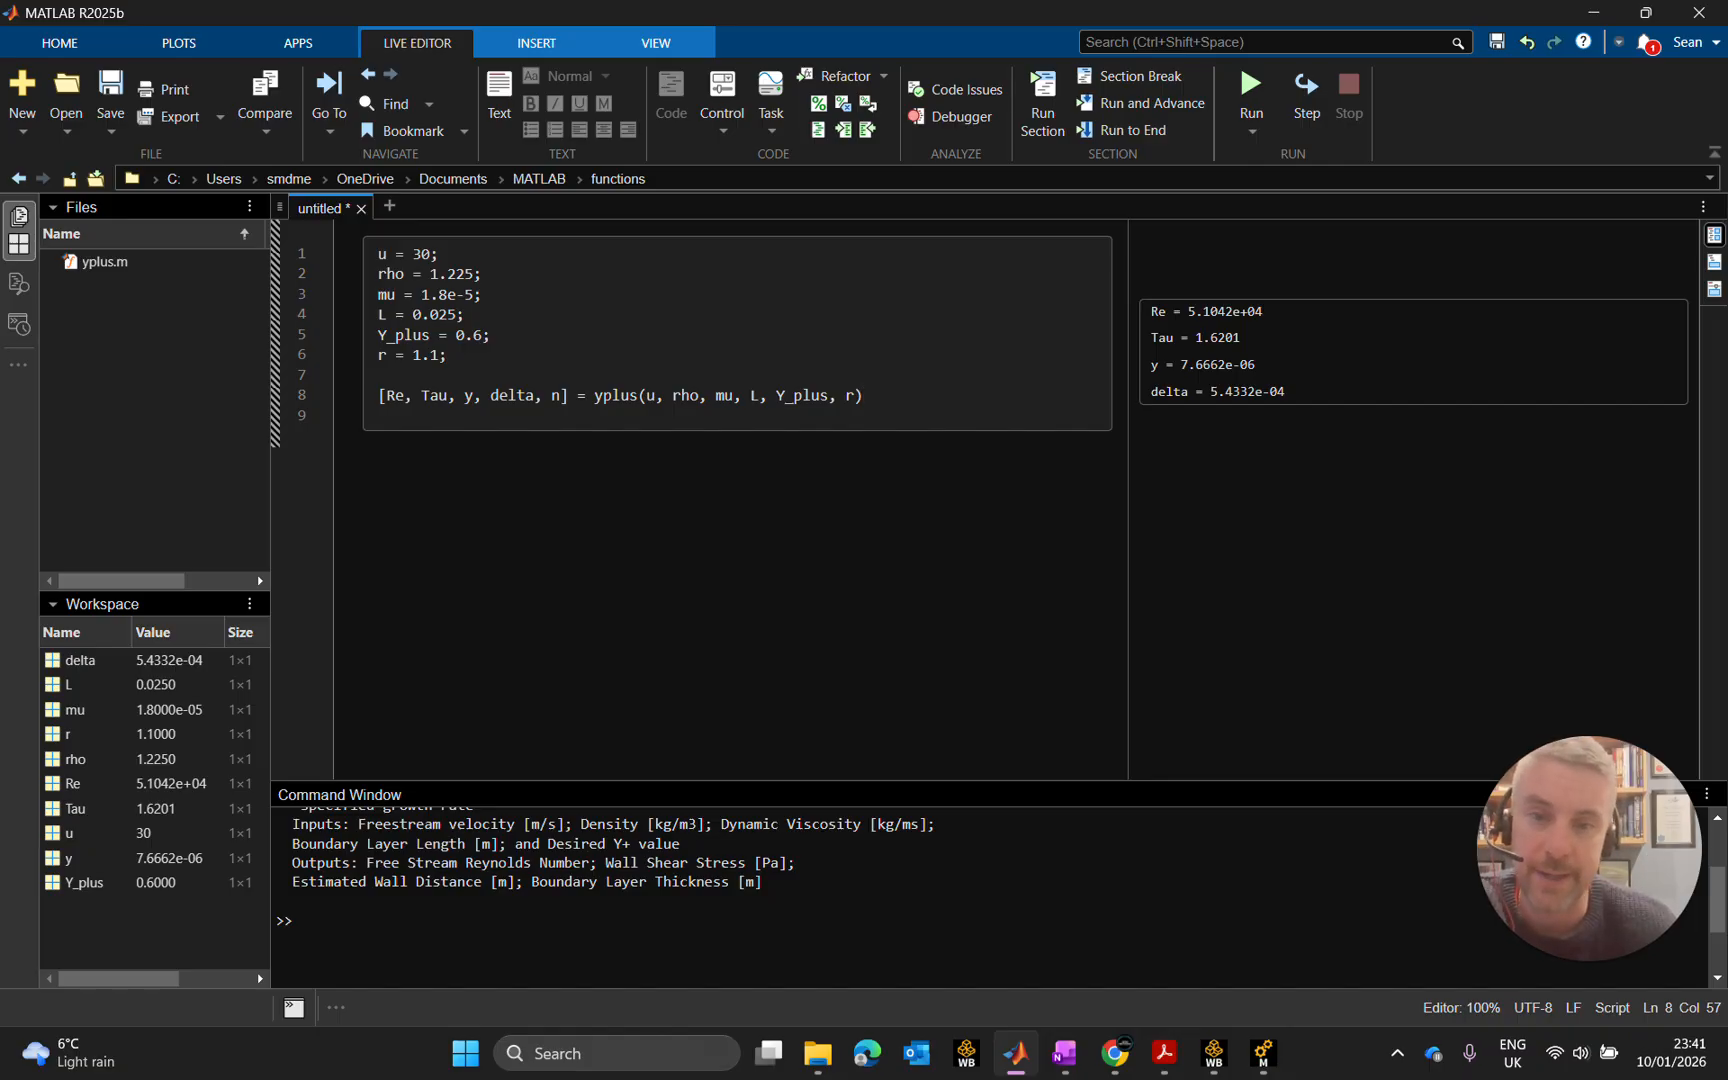
{"action": "left_click", "coordinate": [1250, 88]}
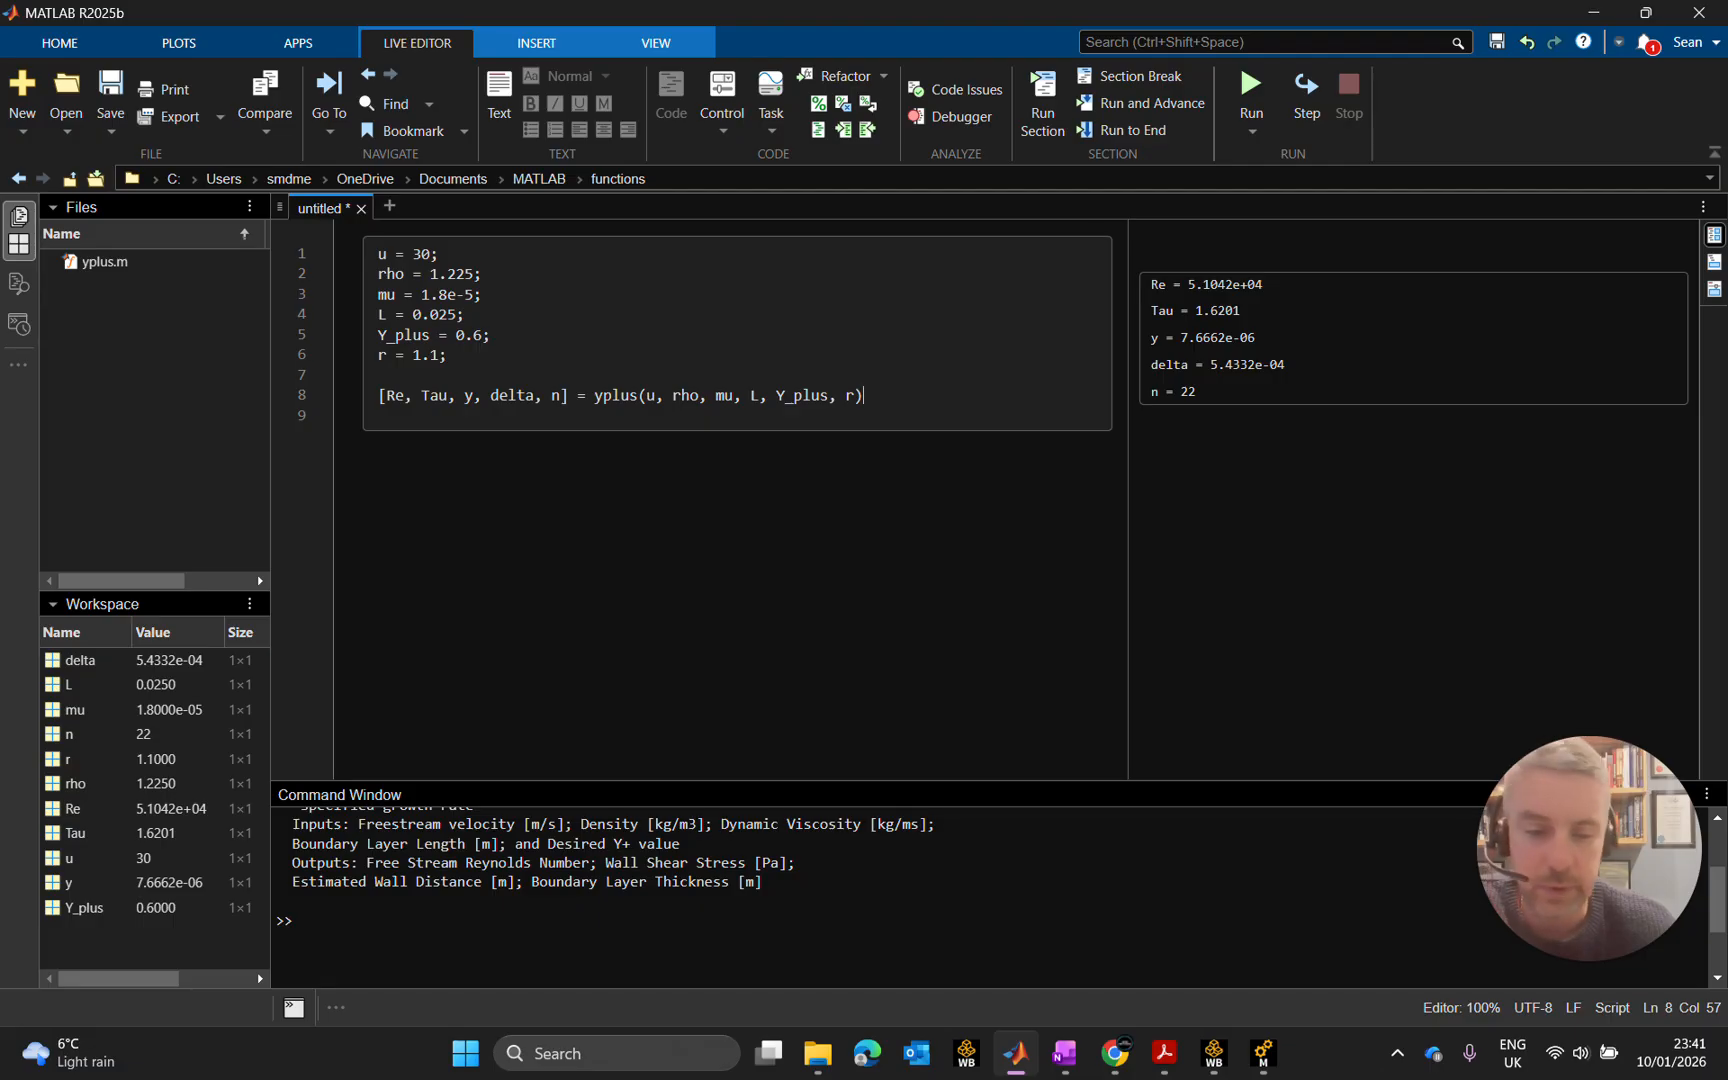
Switch to Ansys Meshing and set the inflation's first layer height to 7.6662e-3 mm, using the y value calculated in MATLAB.
{"action": "mouse_move", "coordinate": [1266, 1055]}
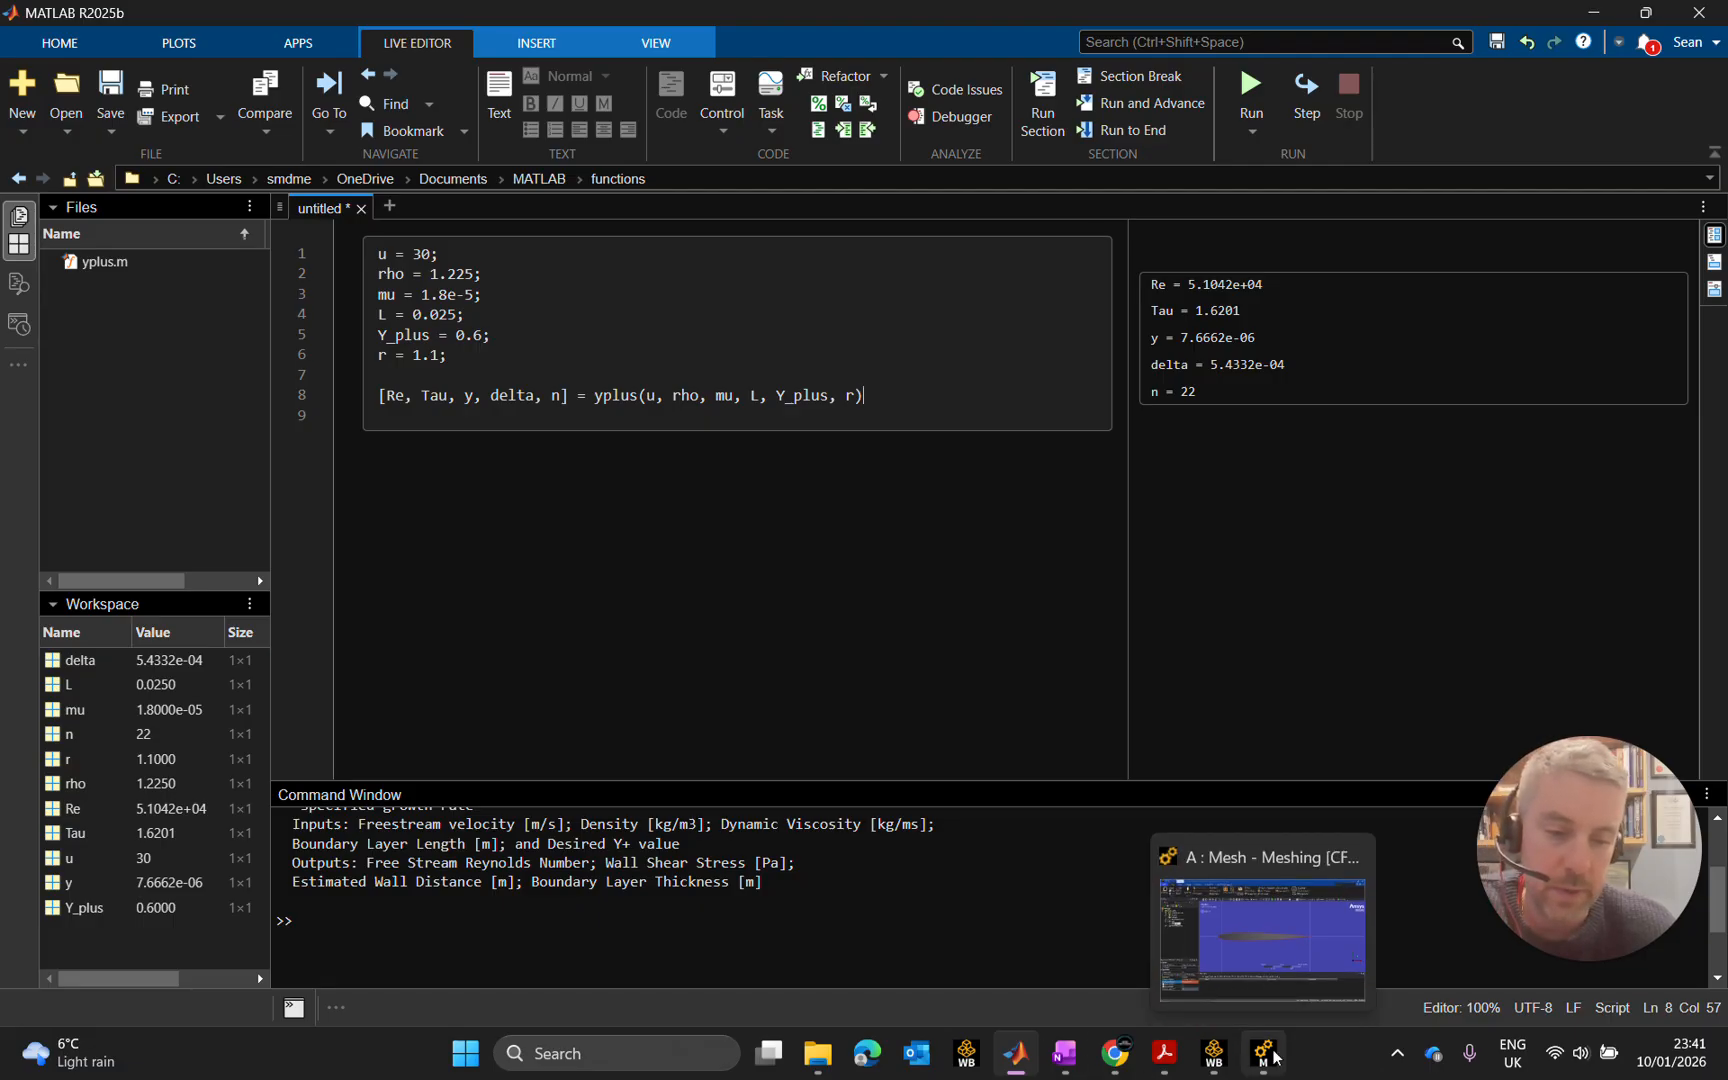
{"action": "left_click", "coordinate": [1262, 935]}
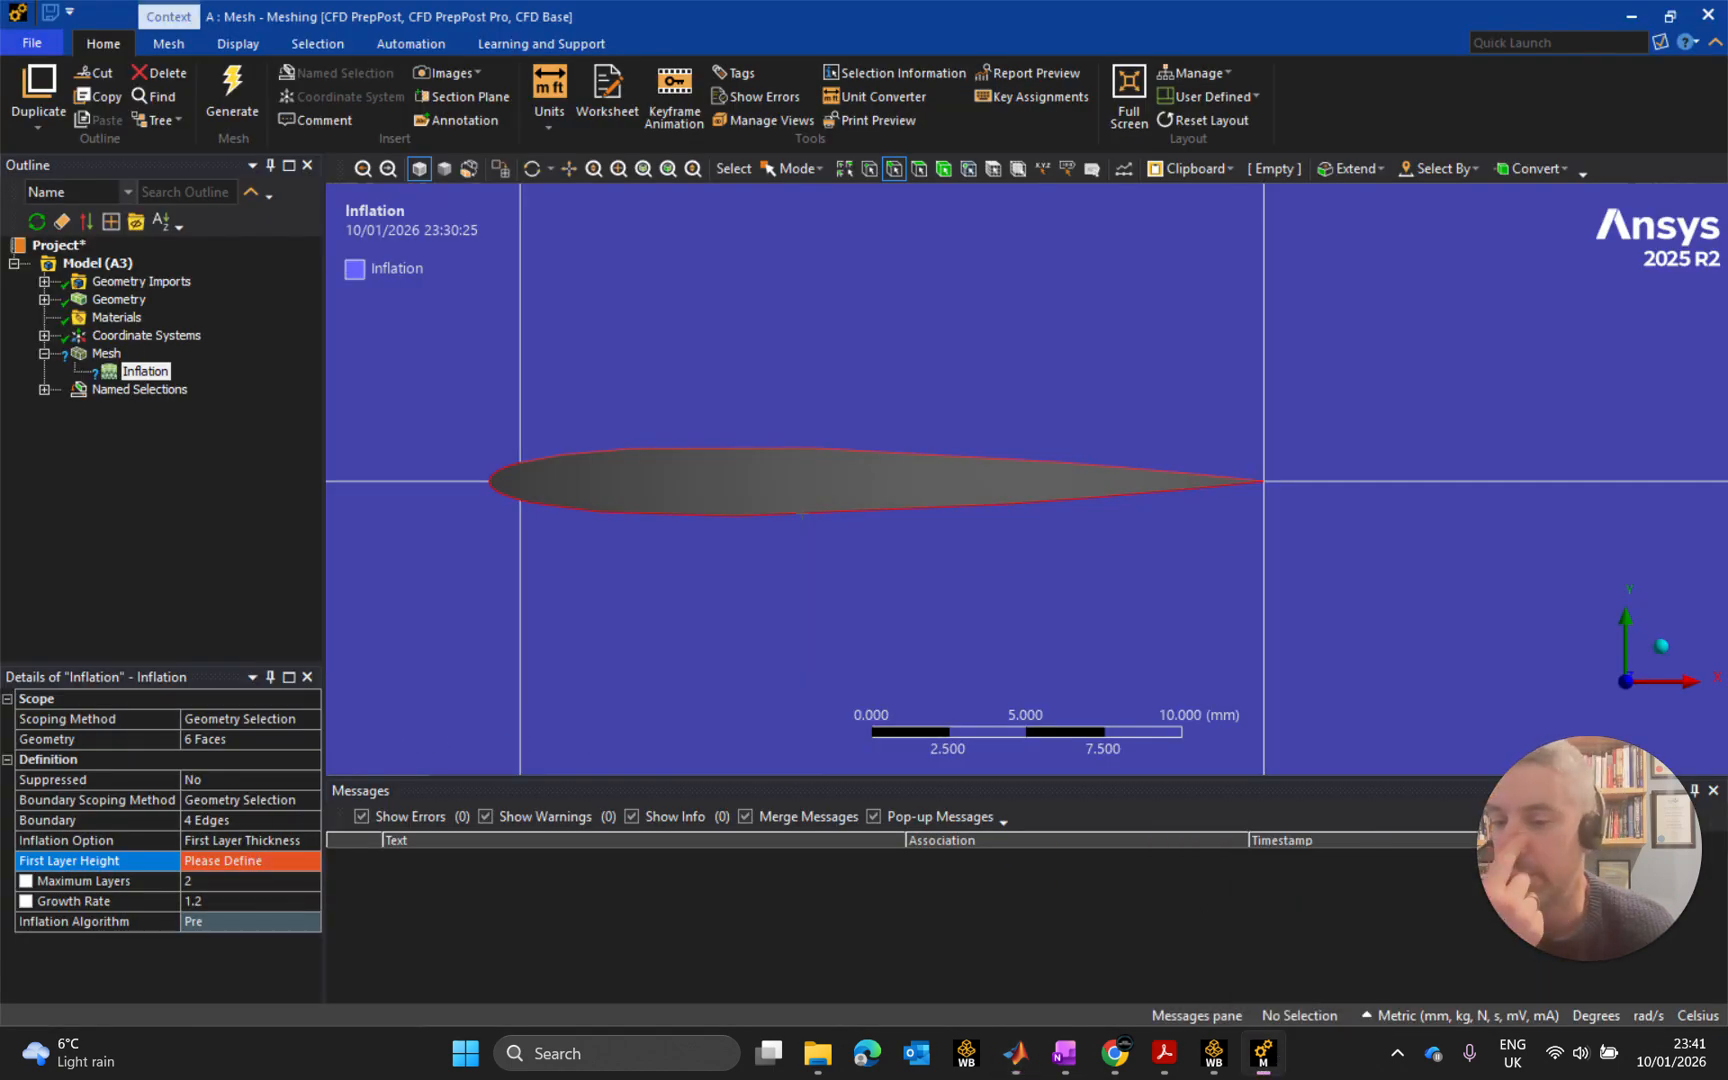
{"action": "left_click", "coordinate": [207, 862]}
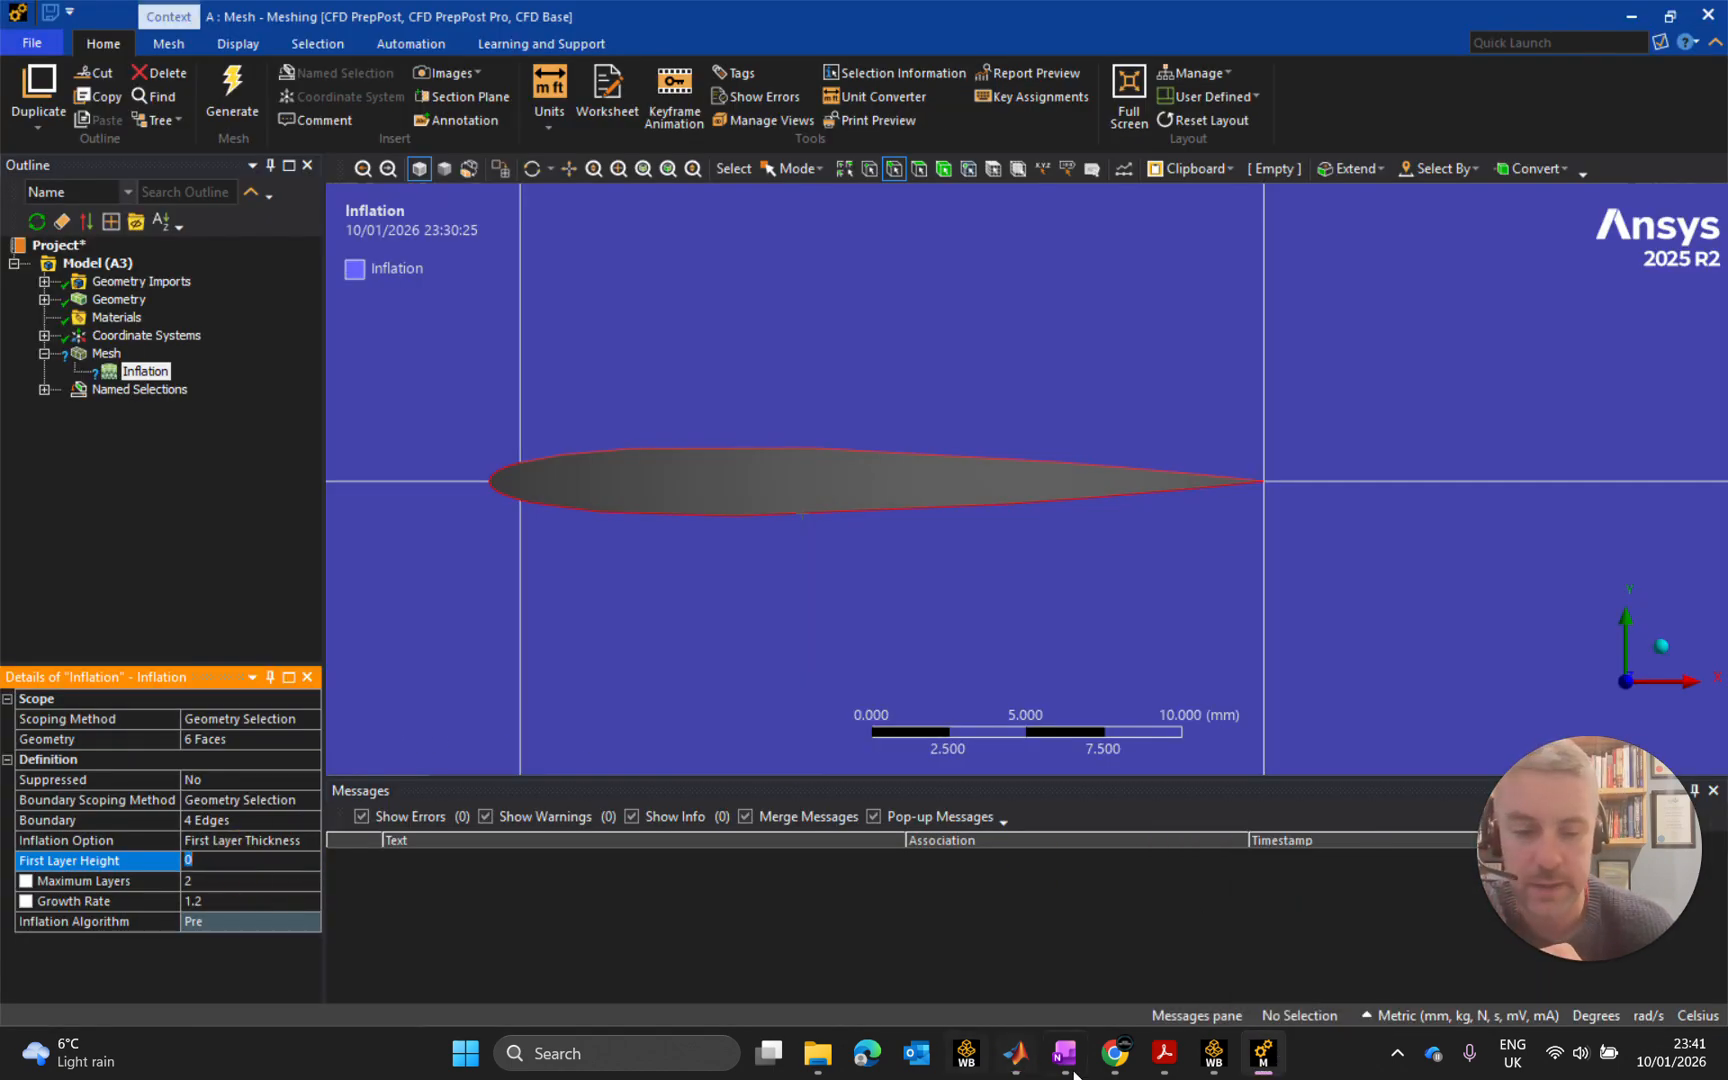
{"action": "mouse_move", "coordinate": [1016, 1055]}
{"action": "left_click", "coordinate": [1025, 968]}
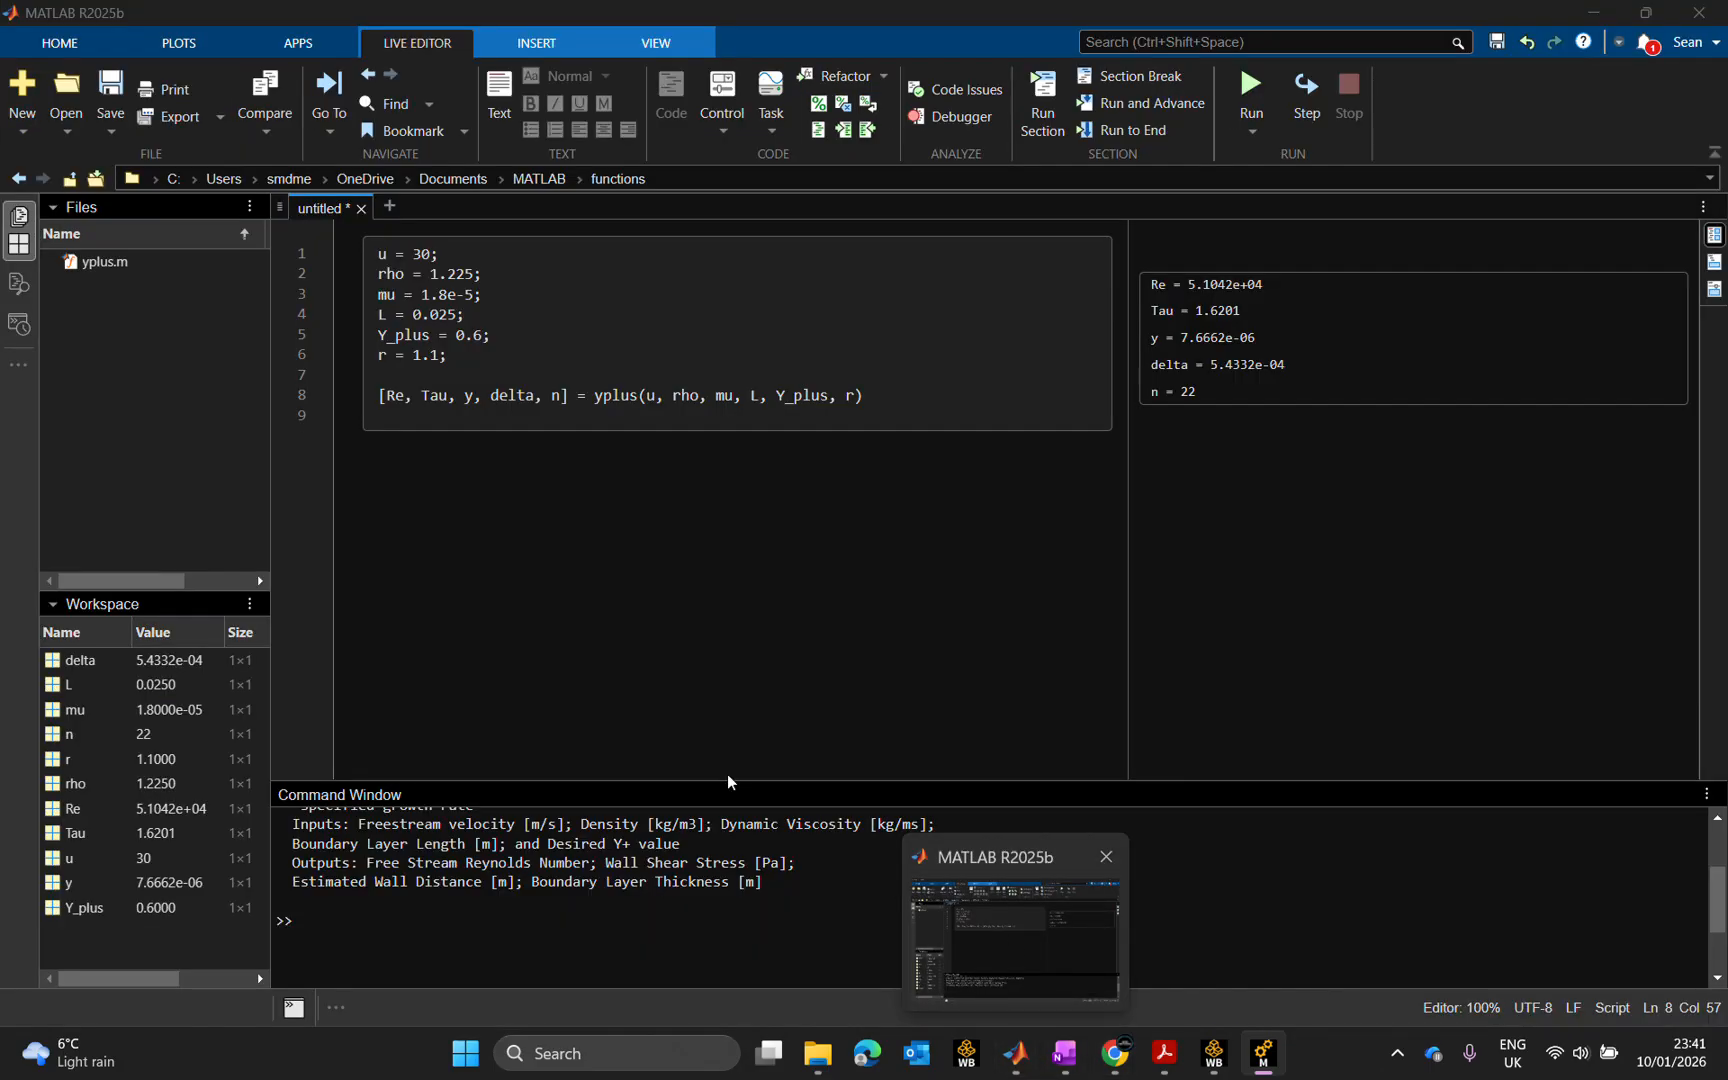
{"action": "type", "text": "7.6662e-"}
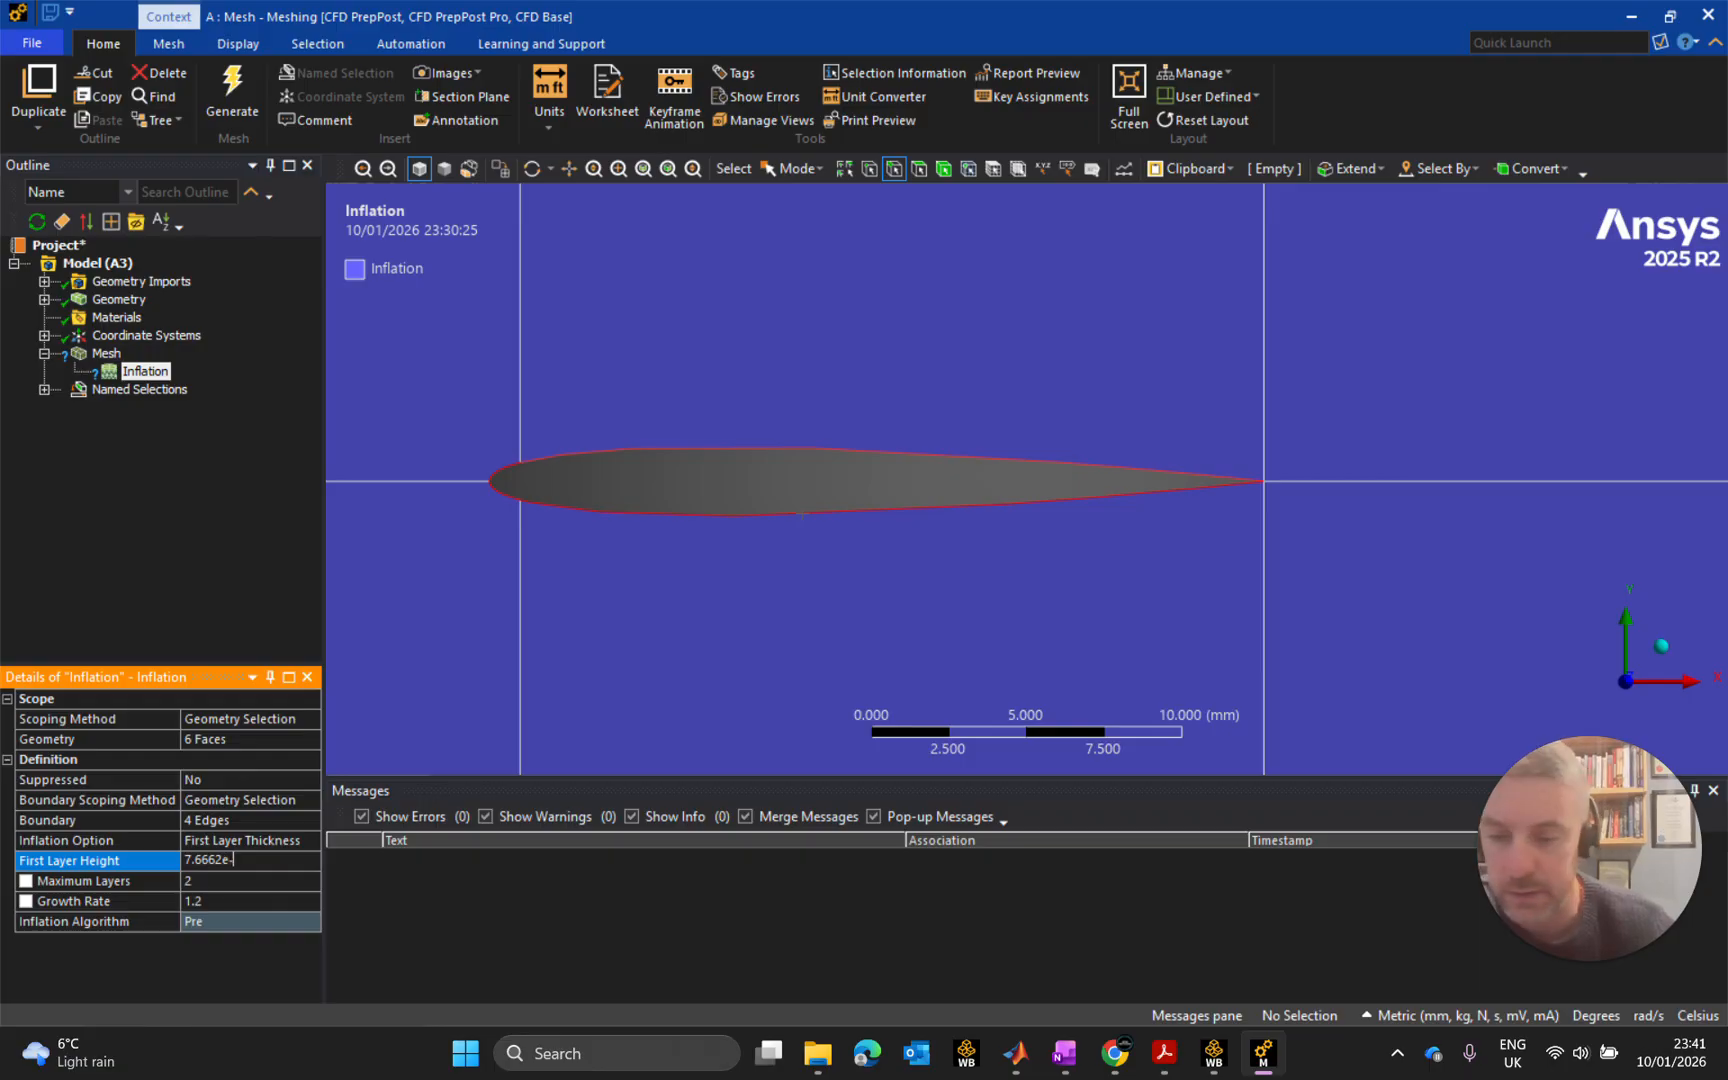
{"action": "mouse_move", "coordinate": [1016, 1053]}
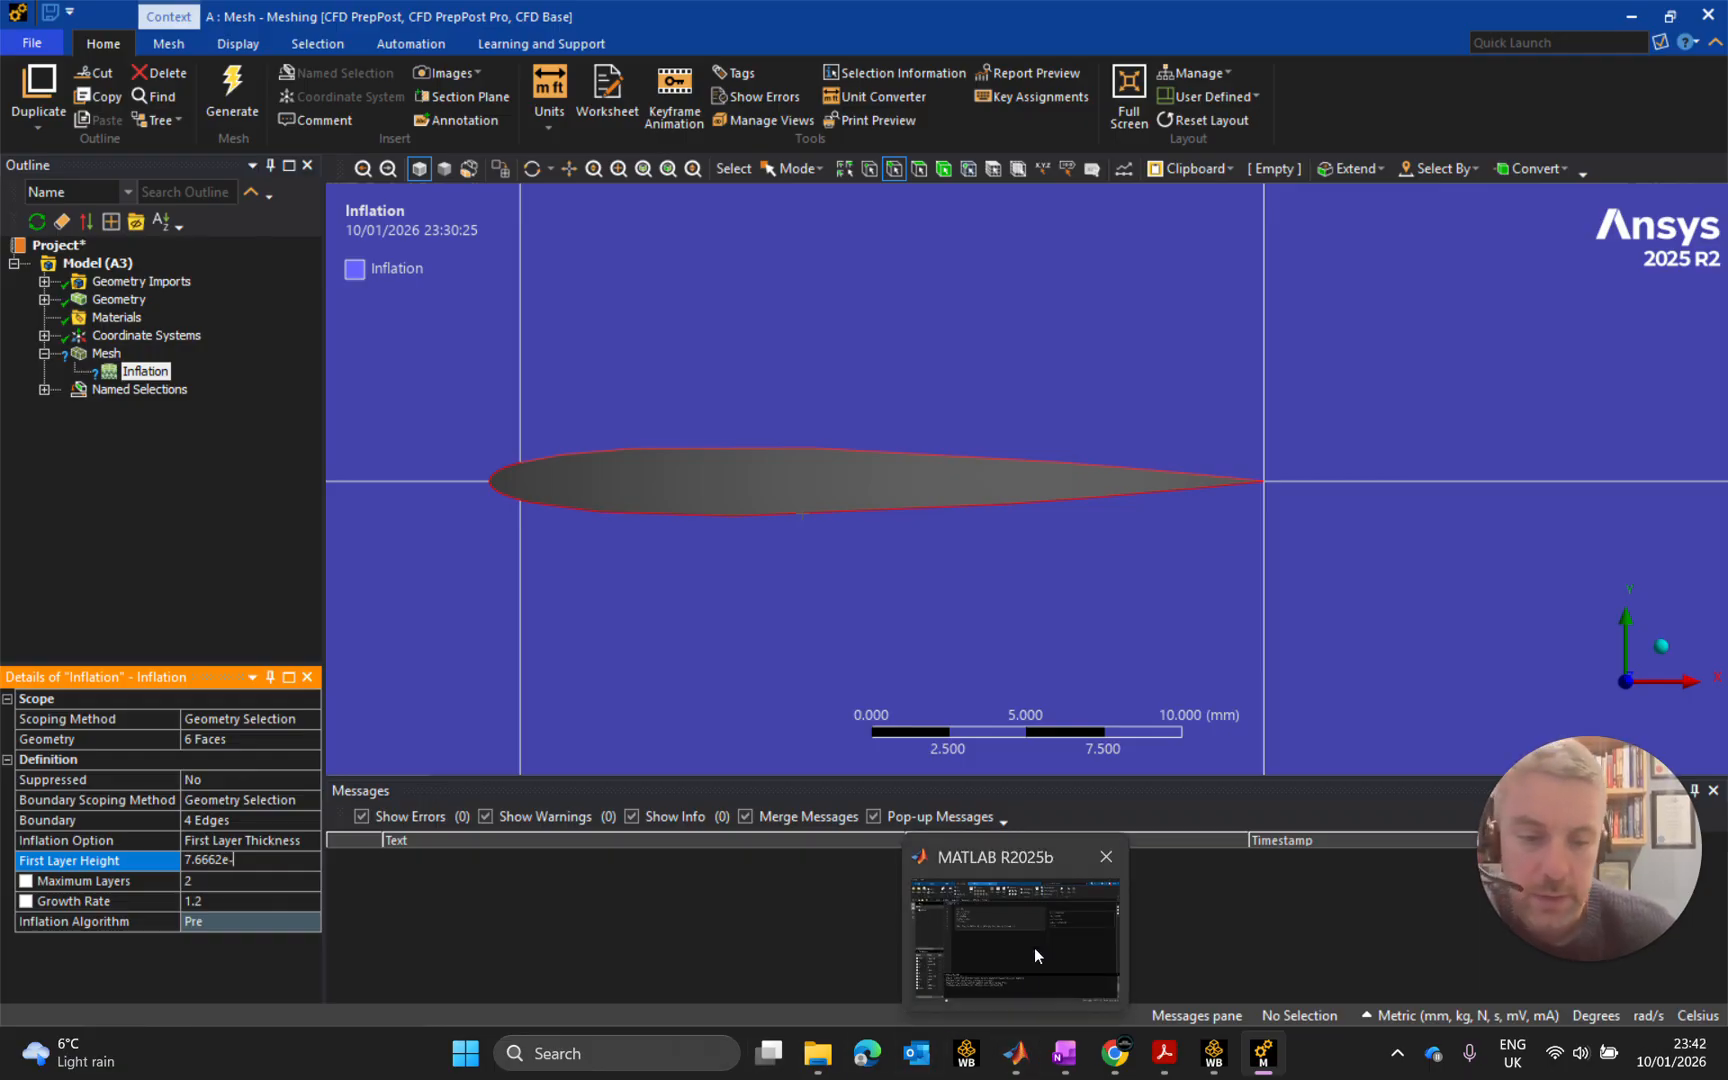
{"action": "mouse_move", "coordinate": [1034, 948]}
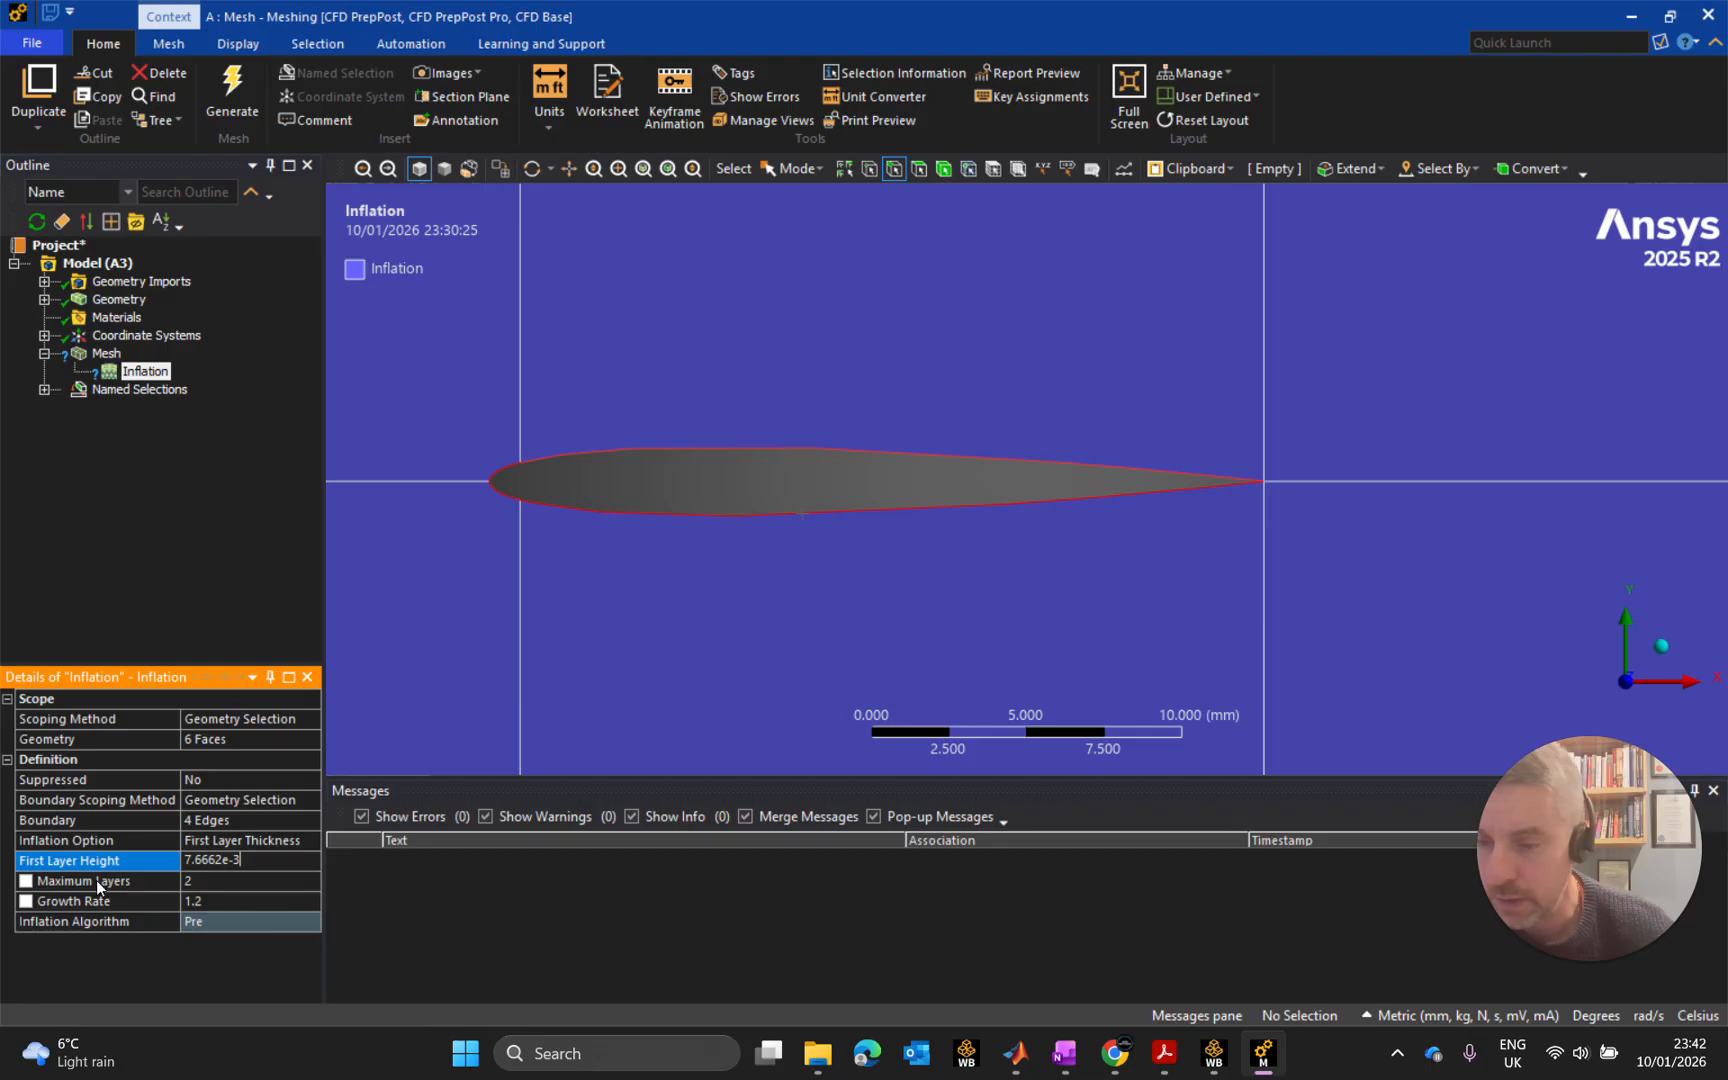
Set the inflation's maximum layers to 22, using the n value calculated in MATLAB.
{"action": "left_click", "coordinate": [217, 881]}
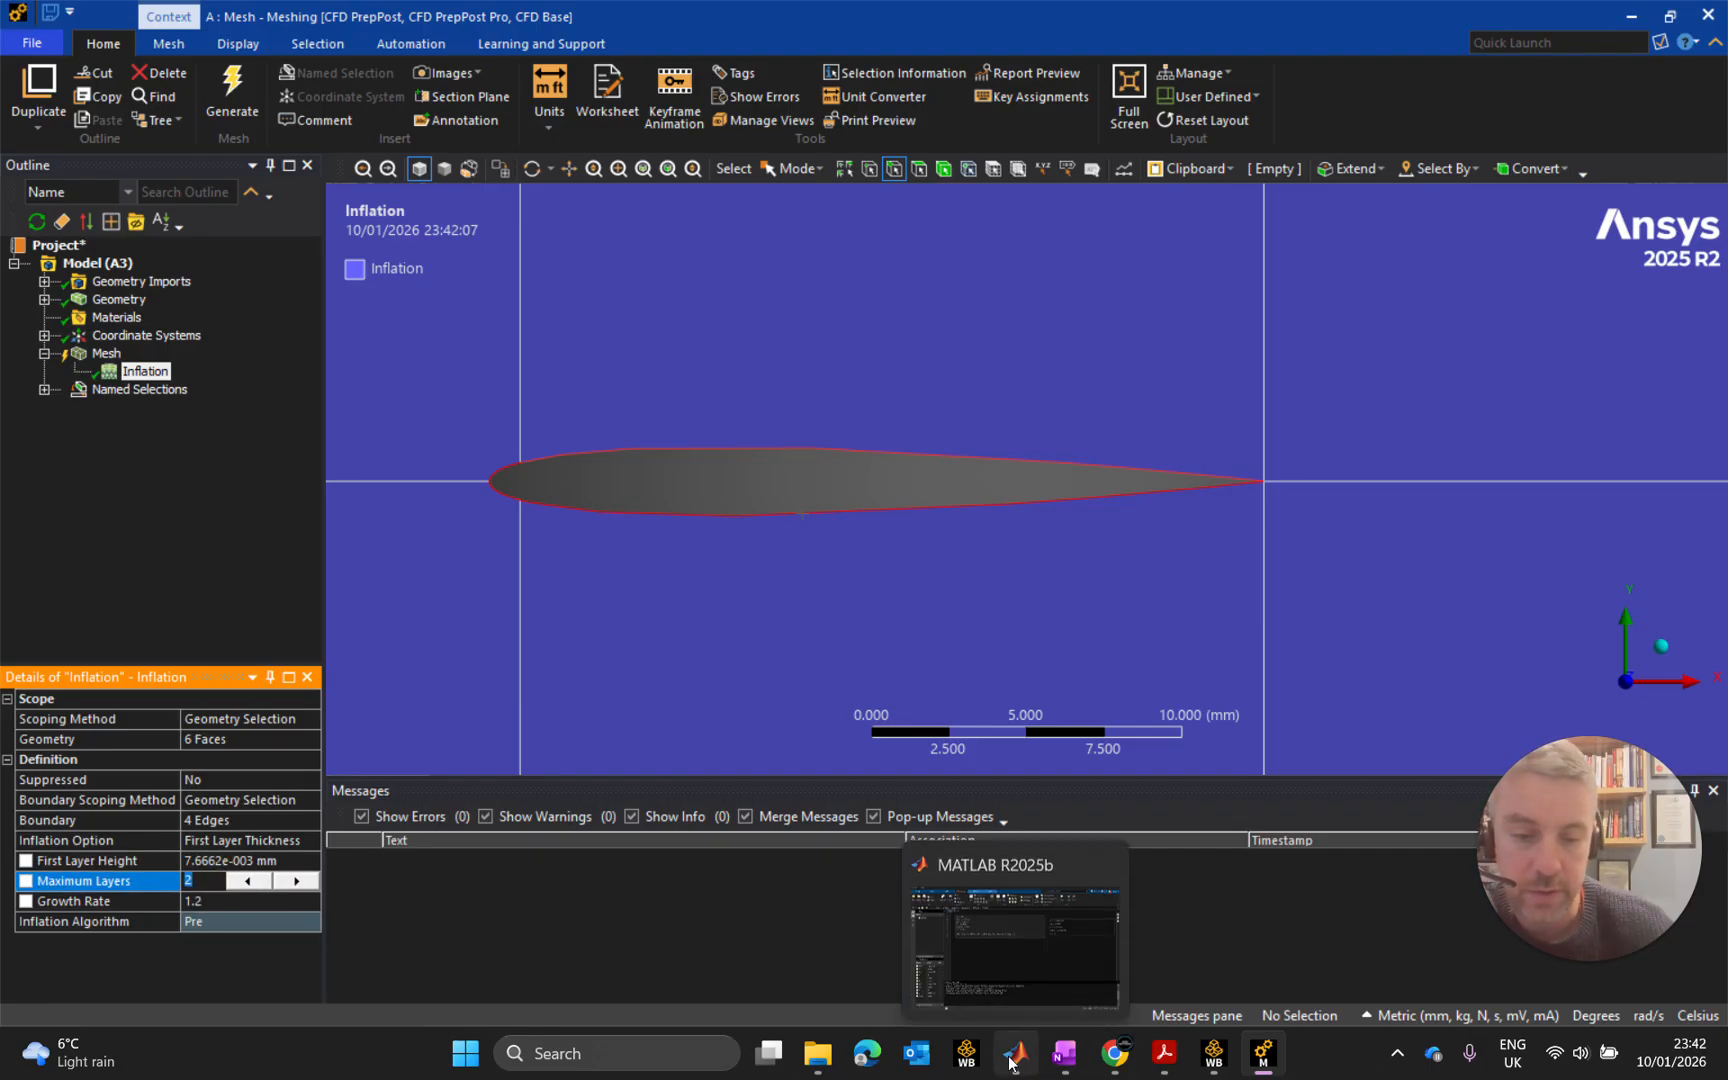
{"action": "mouse_move", "coordinate": [1031, 984]}
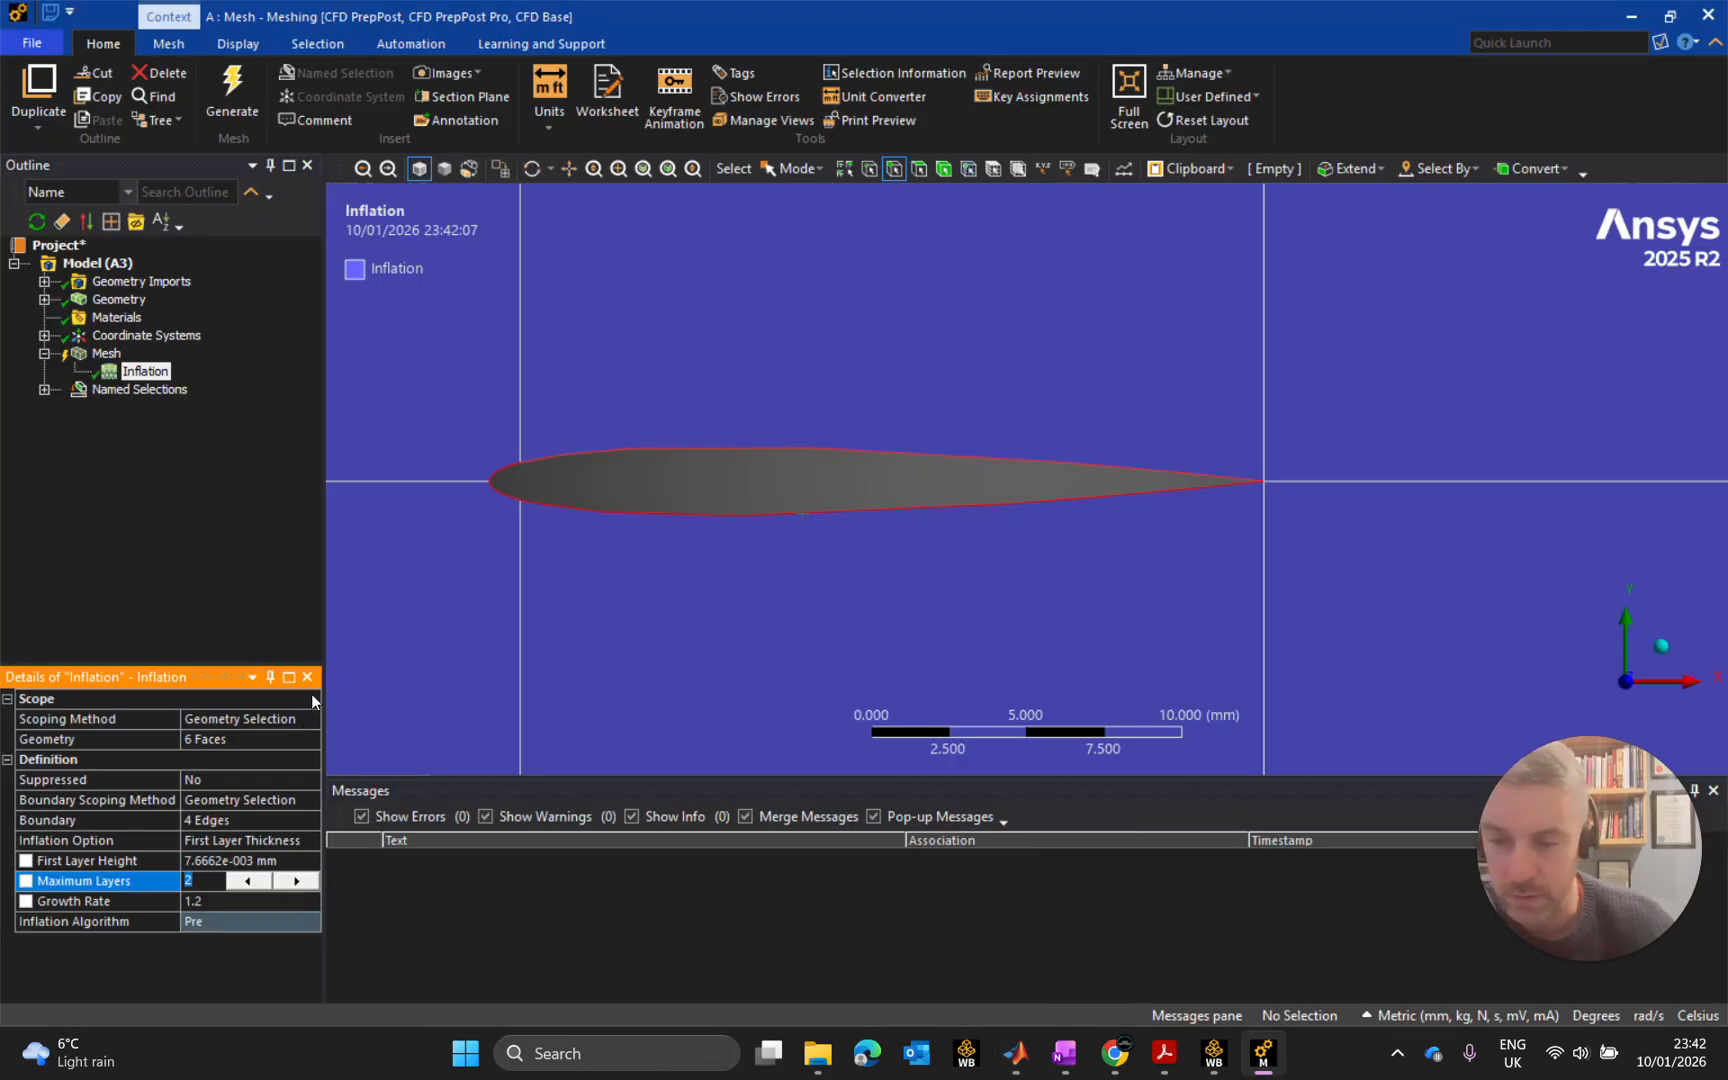
{"action": "type", "text": "22"}
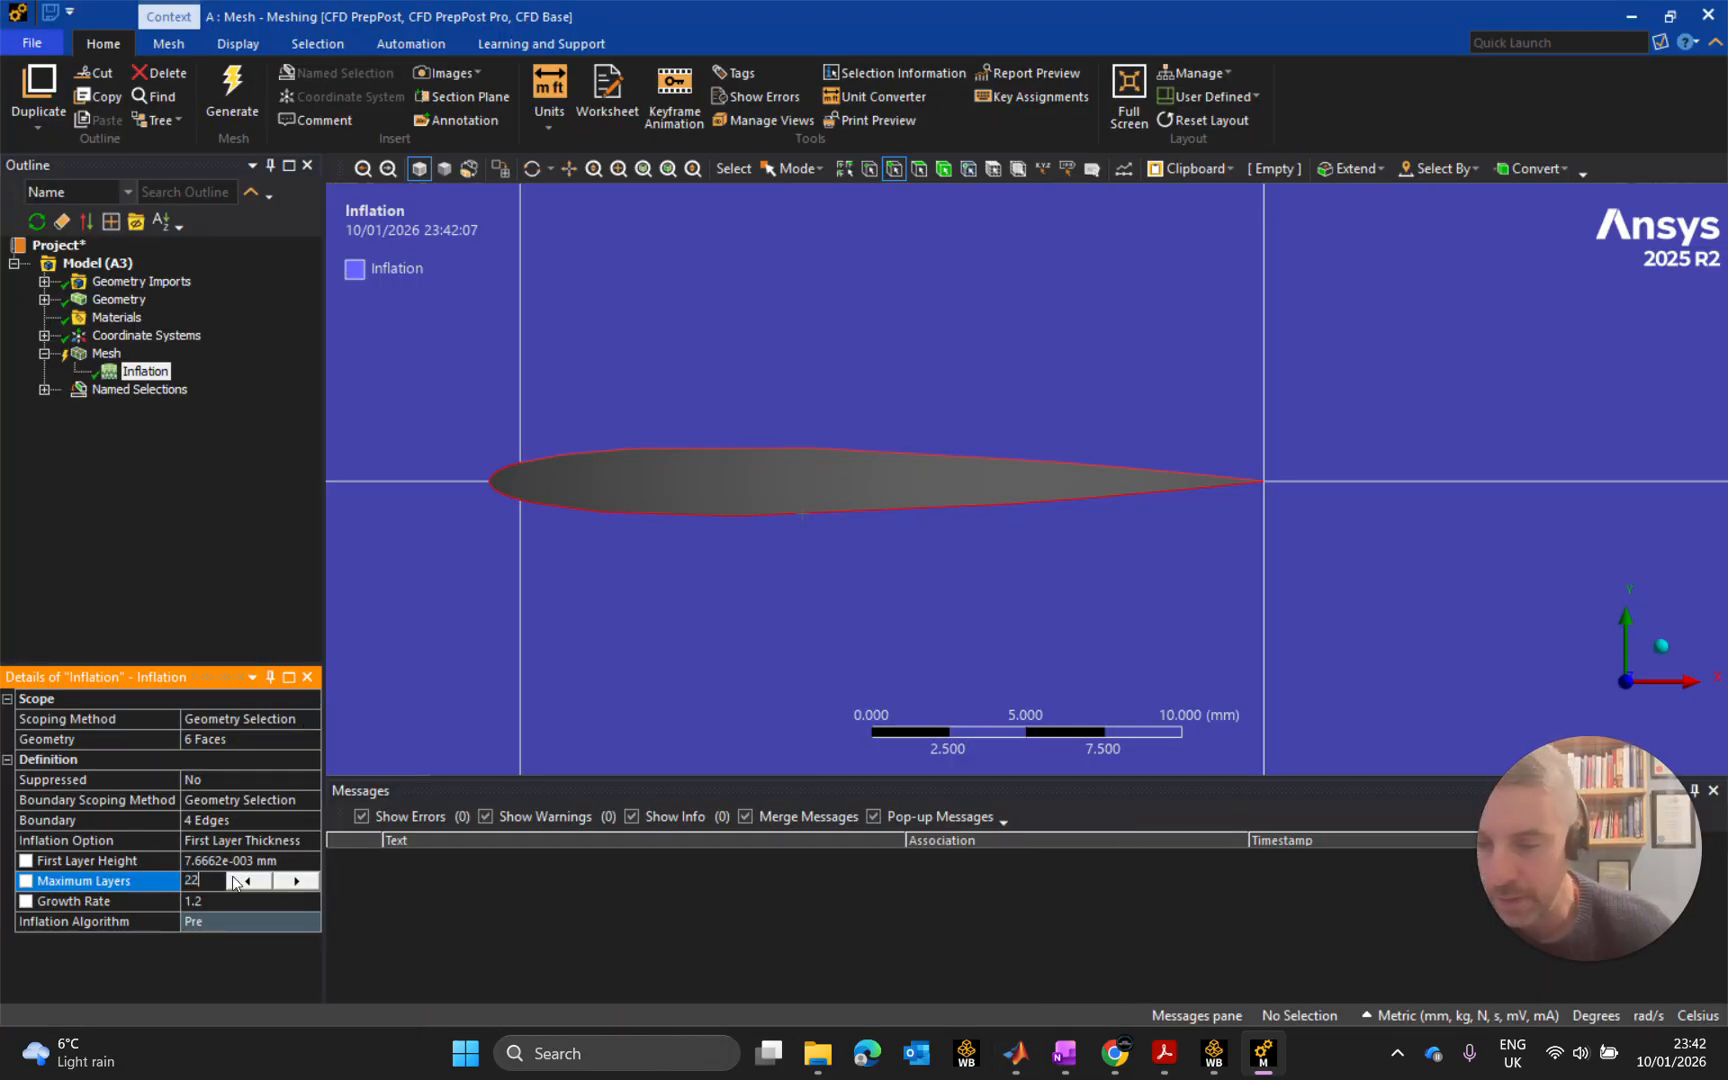
Set the inflation's growth rate to 1.1 and generate the mesh.
{"action": "left_click", "coordinate": [220, 904]}
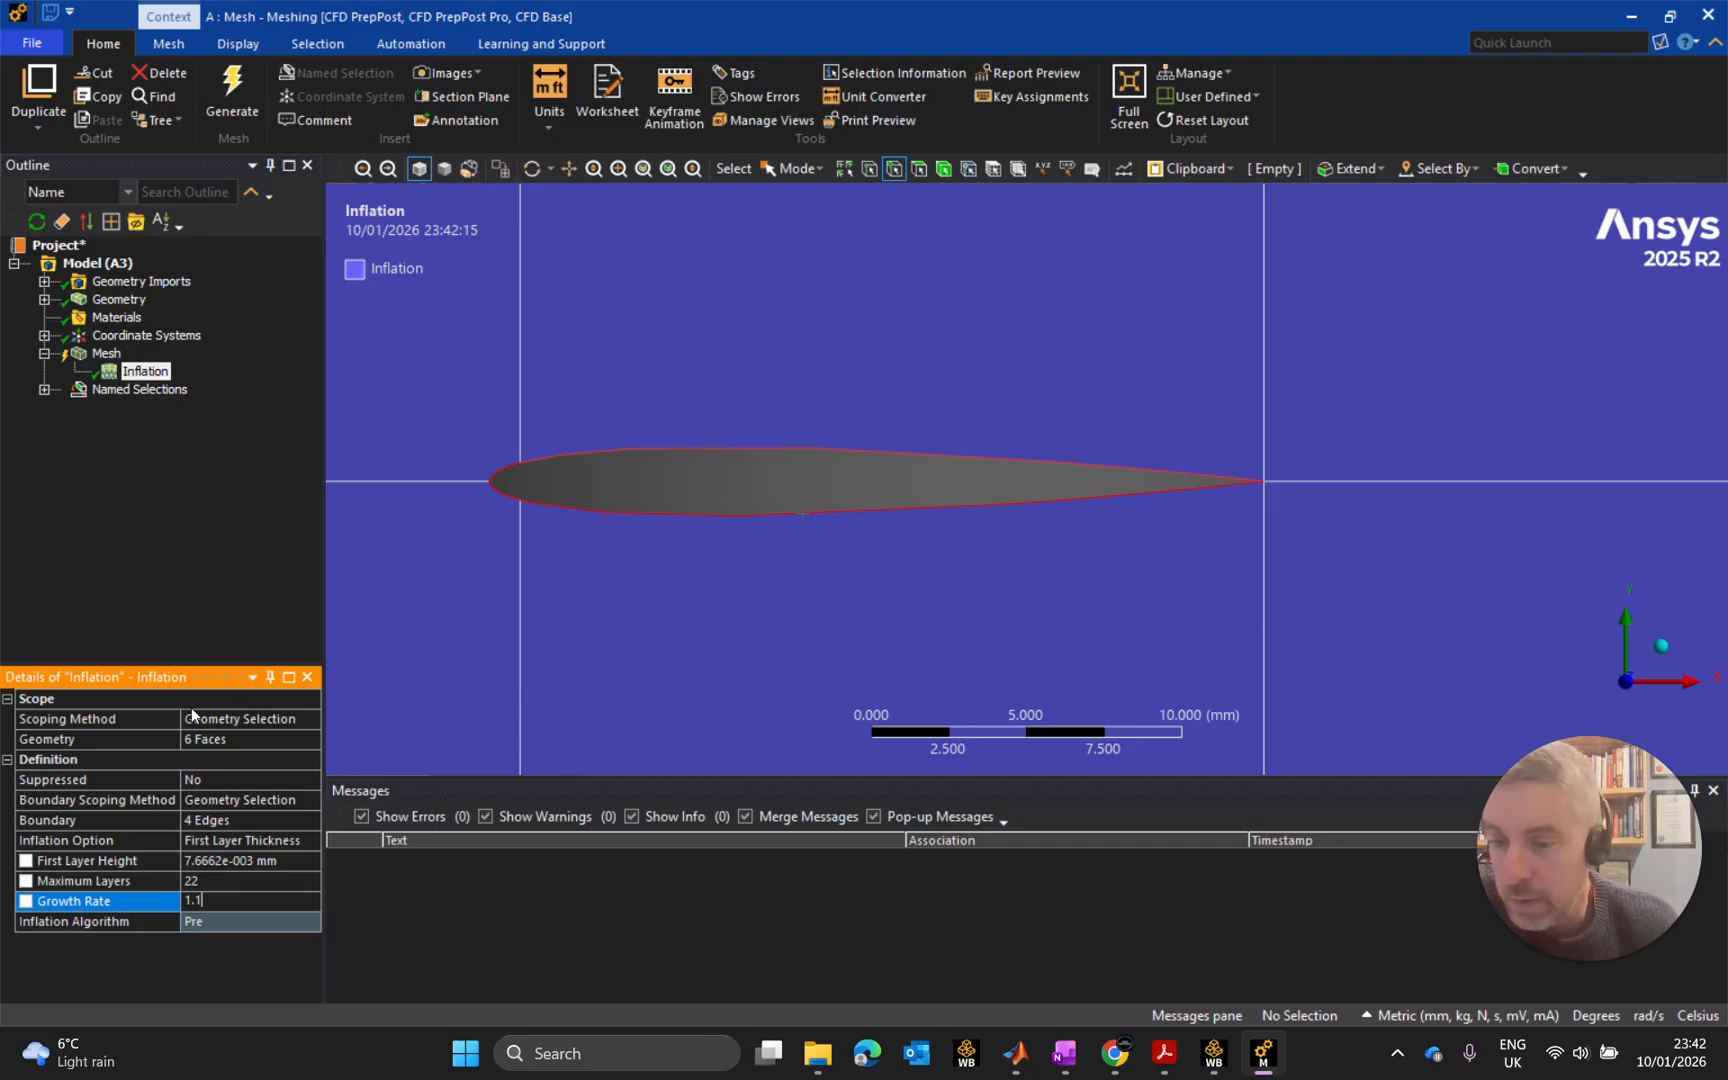
{"action": "left_click", "coordinate": [106, 353]}
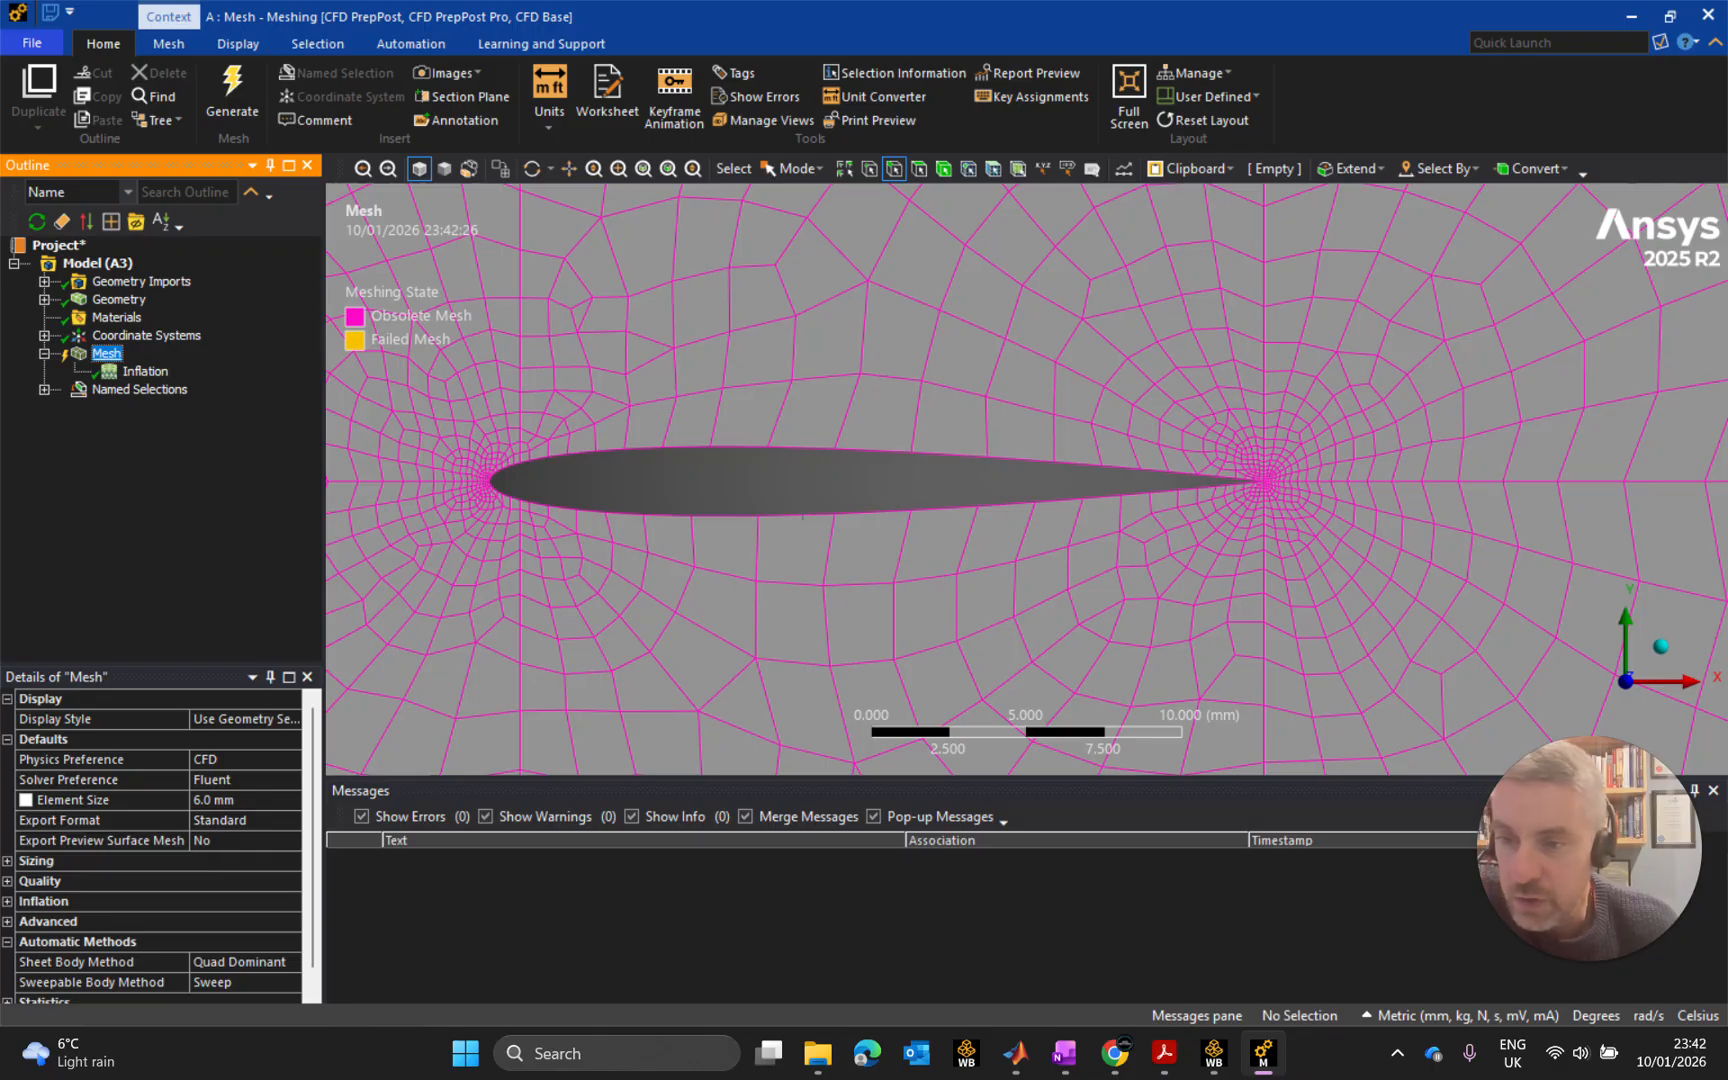
{"action": "left_click", "coordinate": [245, 98]}
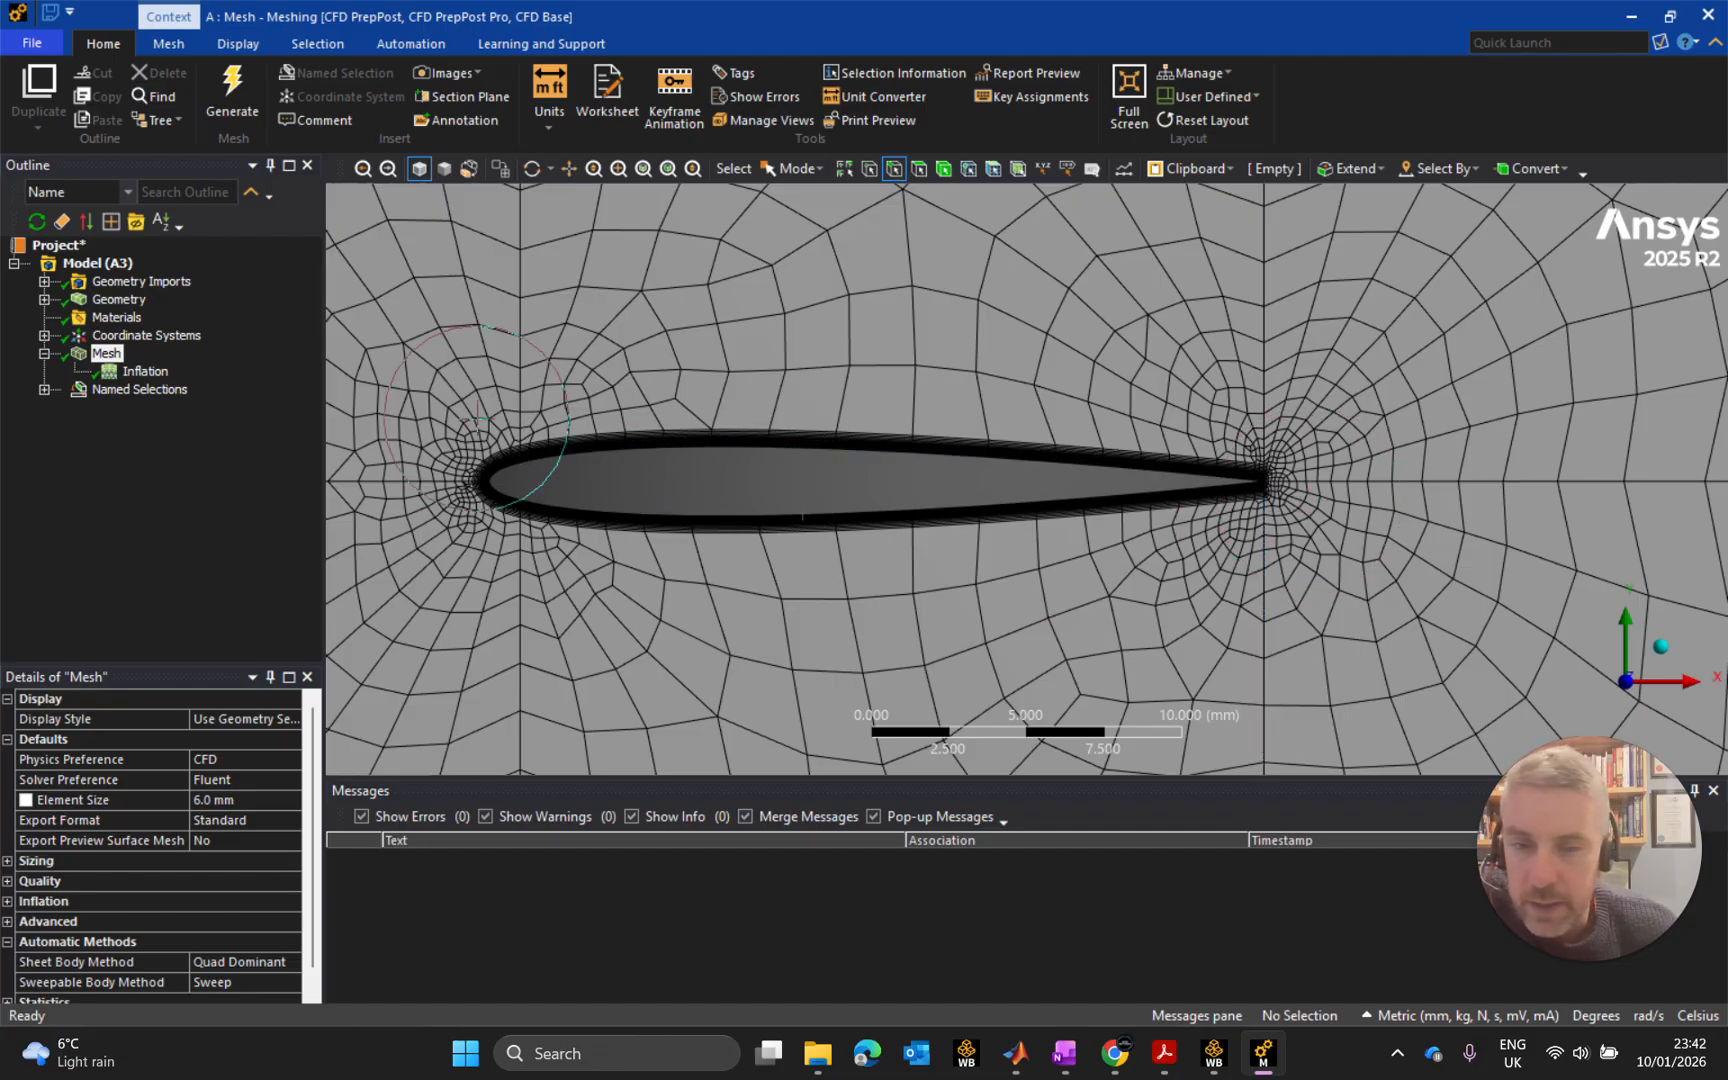
Examine the thin inflation layers against the airfoil's upper wall and how their thickness grows outward.
{"action": "scroll", "coordinate": [724, 461], "scroll_direction": "up", "scroll_amount": 1}
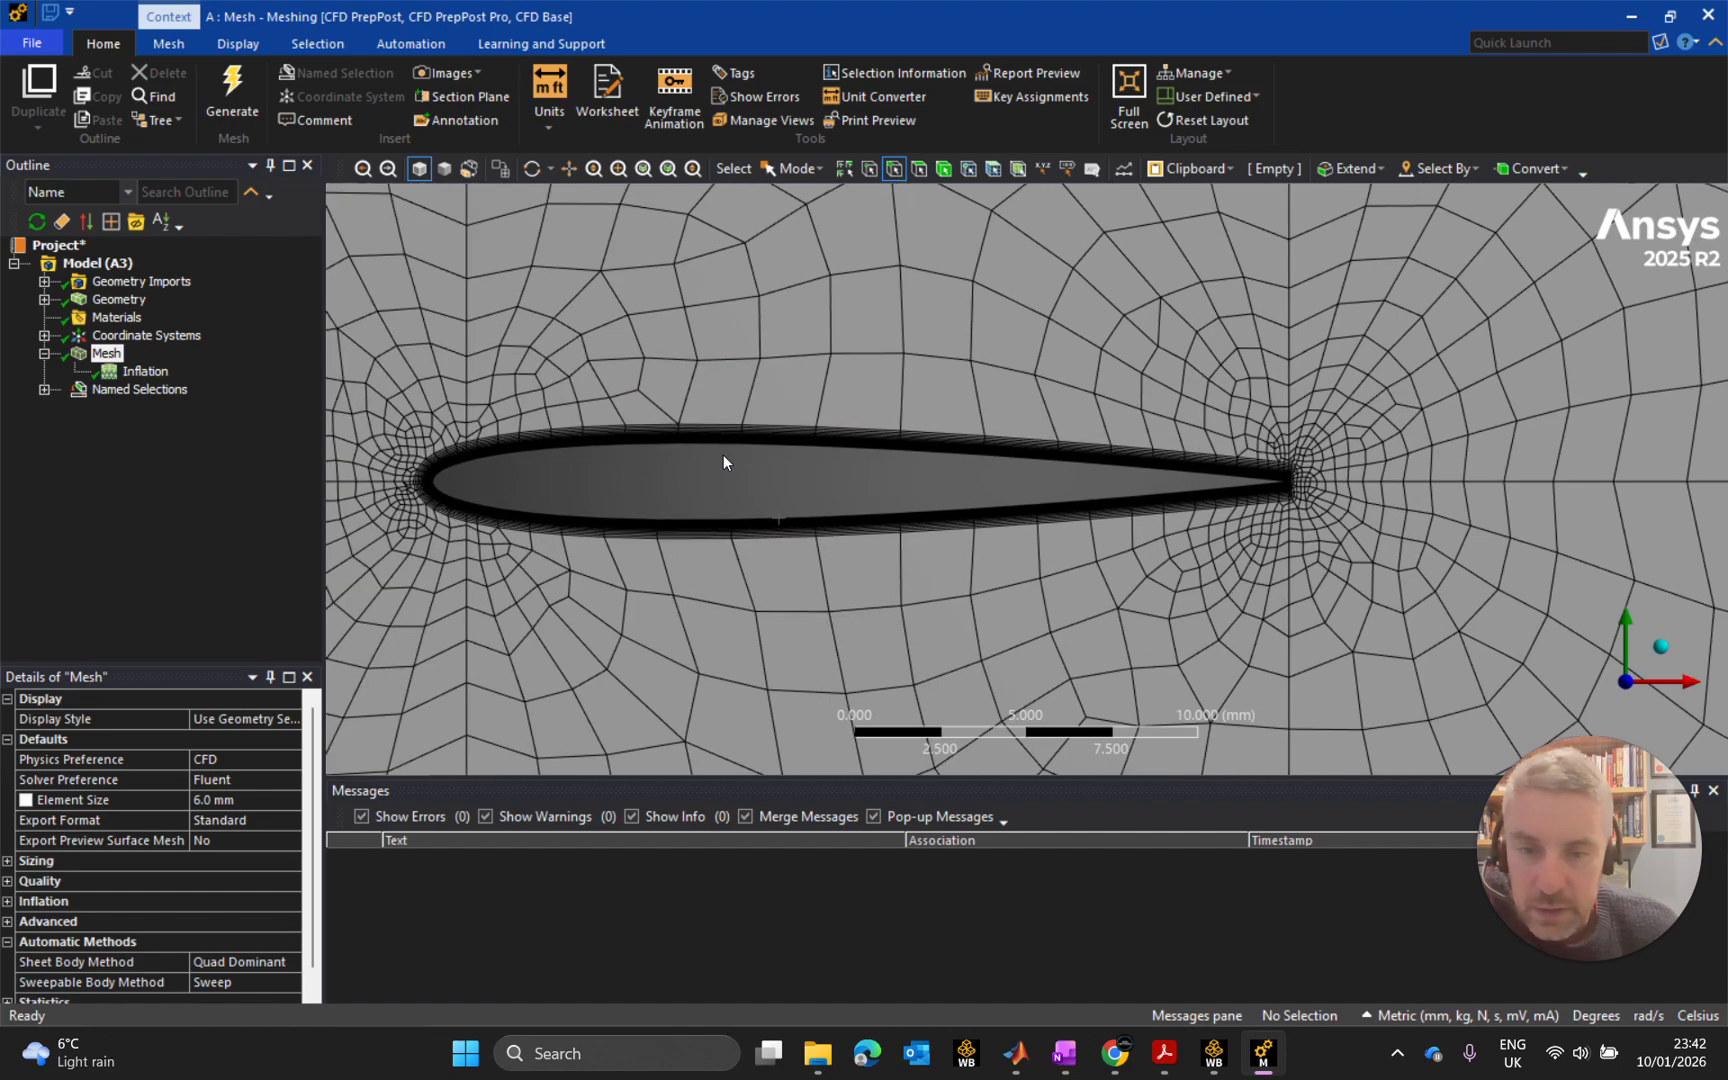
{"action": "scroll", "coordinate": [724, 461], "scroll_direction": "up", "scroll_amount": 15}
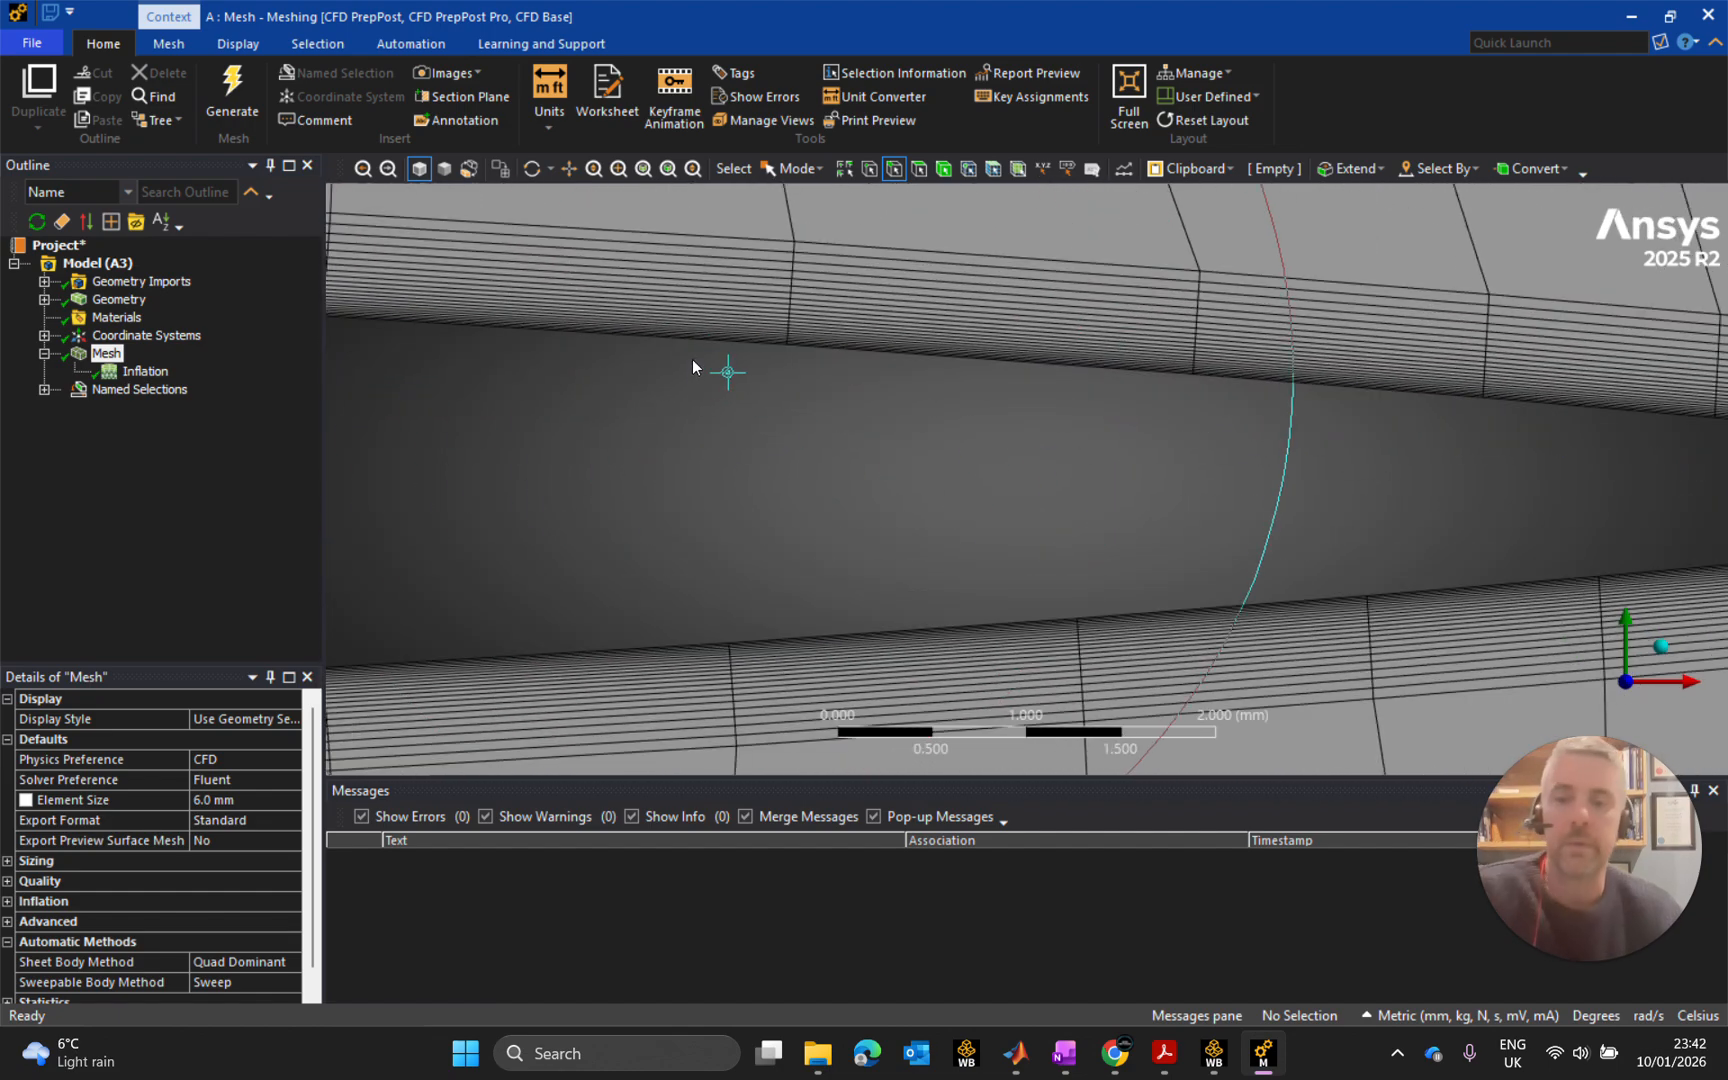
{"action": "middle_click_drag", "start_coordinate": [687, 330], "coordinate": [839, 390], "text": "ctrl"}
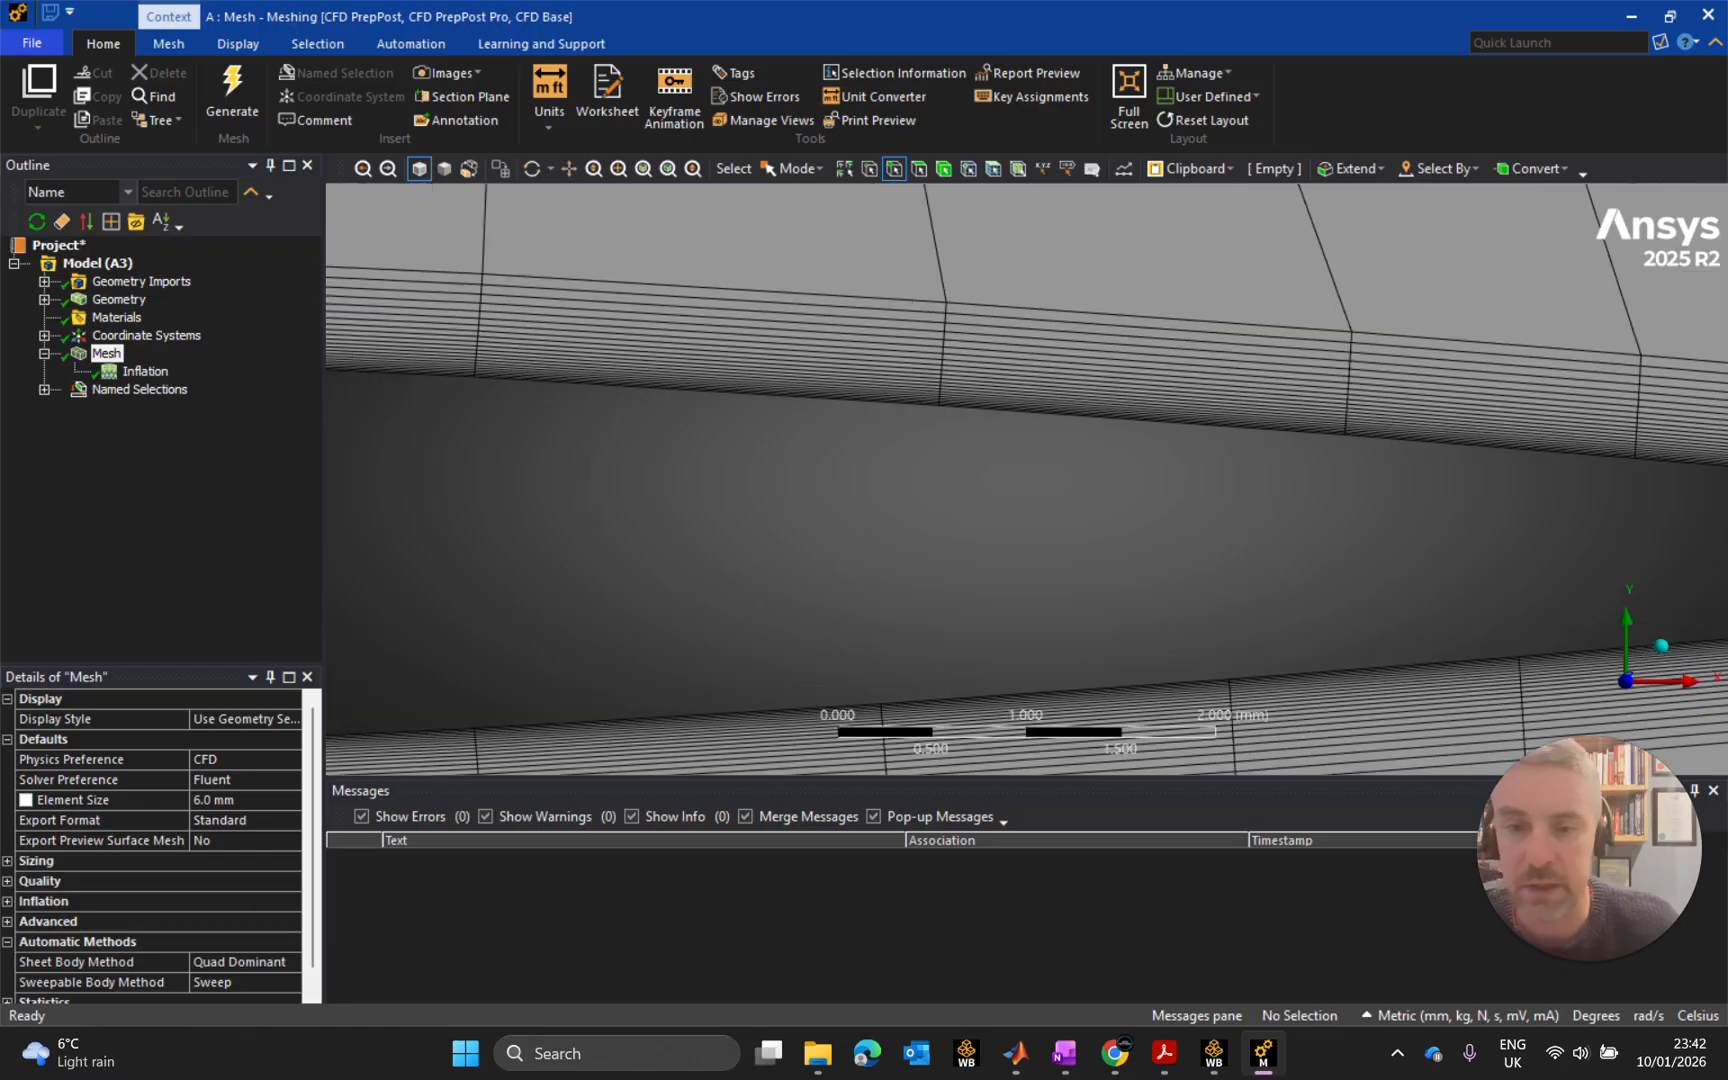
{"action": "scroll", "coordinate": [913, 370], "scroll_direction": "up", "scroll_amount": 15}
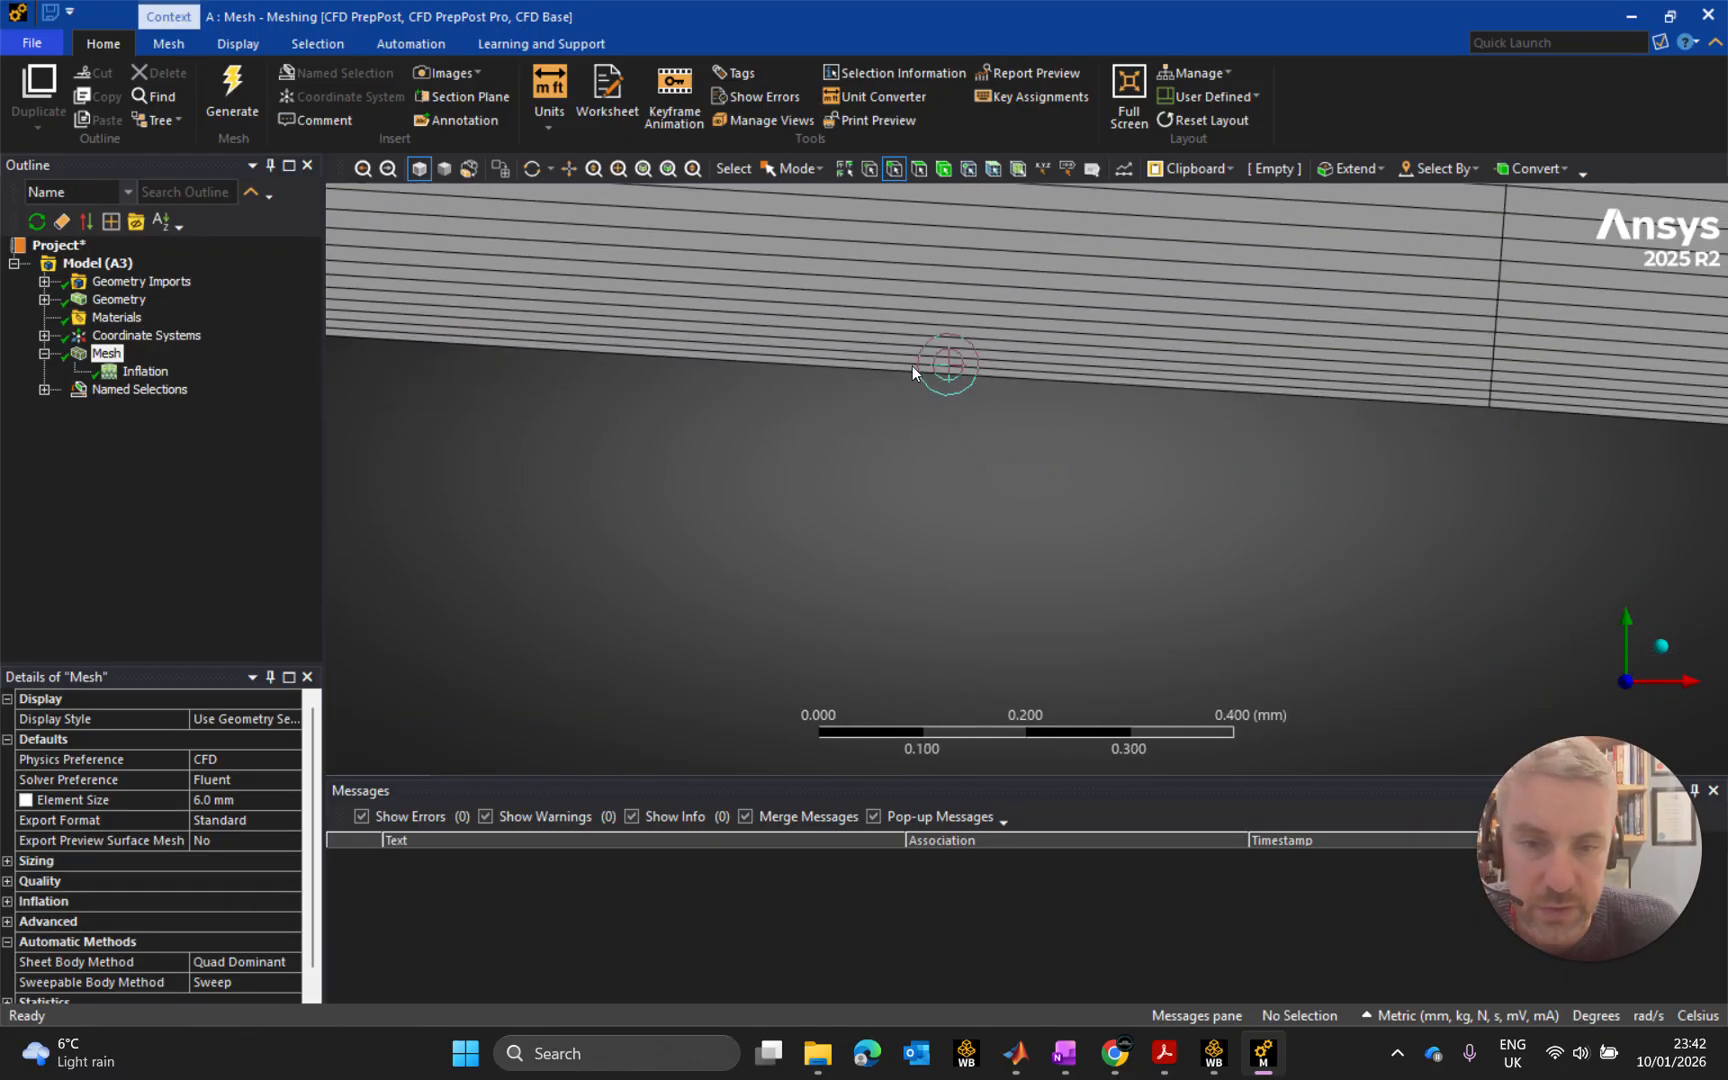
{"action": "scroll", "coordinate": [910, 371], "scroll_direction": "up", "scroll_amount": 3}
{"action": "scroll", "coordinate": [908, 309], "scroll_direction": "up", "scroll_amount": 3}
{"action": "middle_click_drag", "start_coordinate": [930, 272], "coordinate": [992, 446]}
{"action": "scroll", "coordinate": [993, 422], "scroll_direction": "up", "scroll_amount": 3}
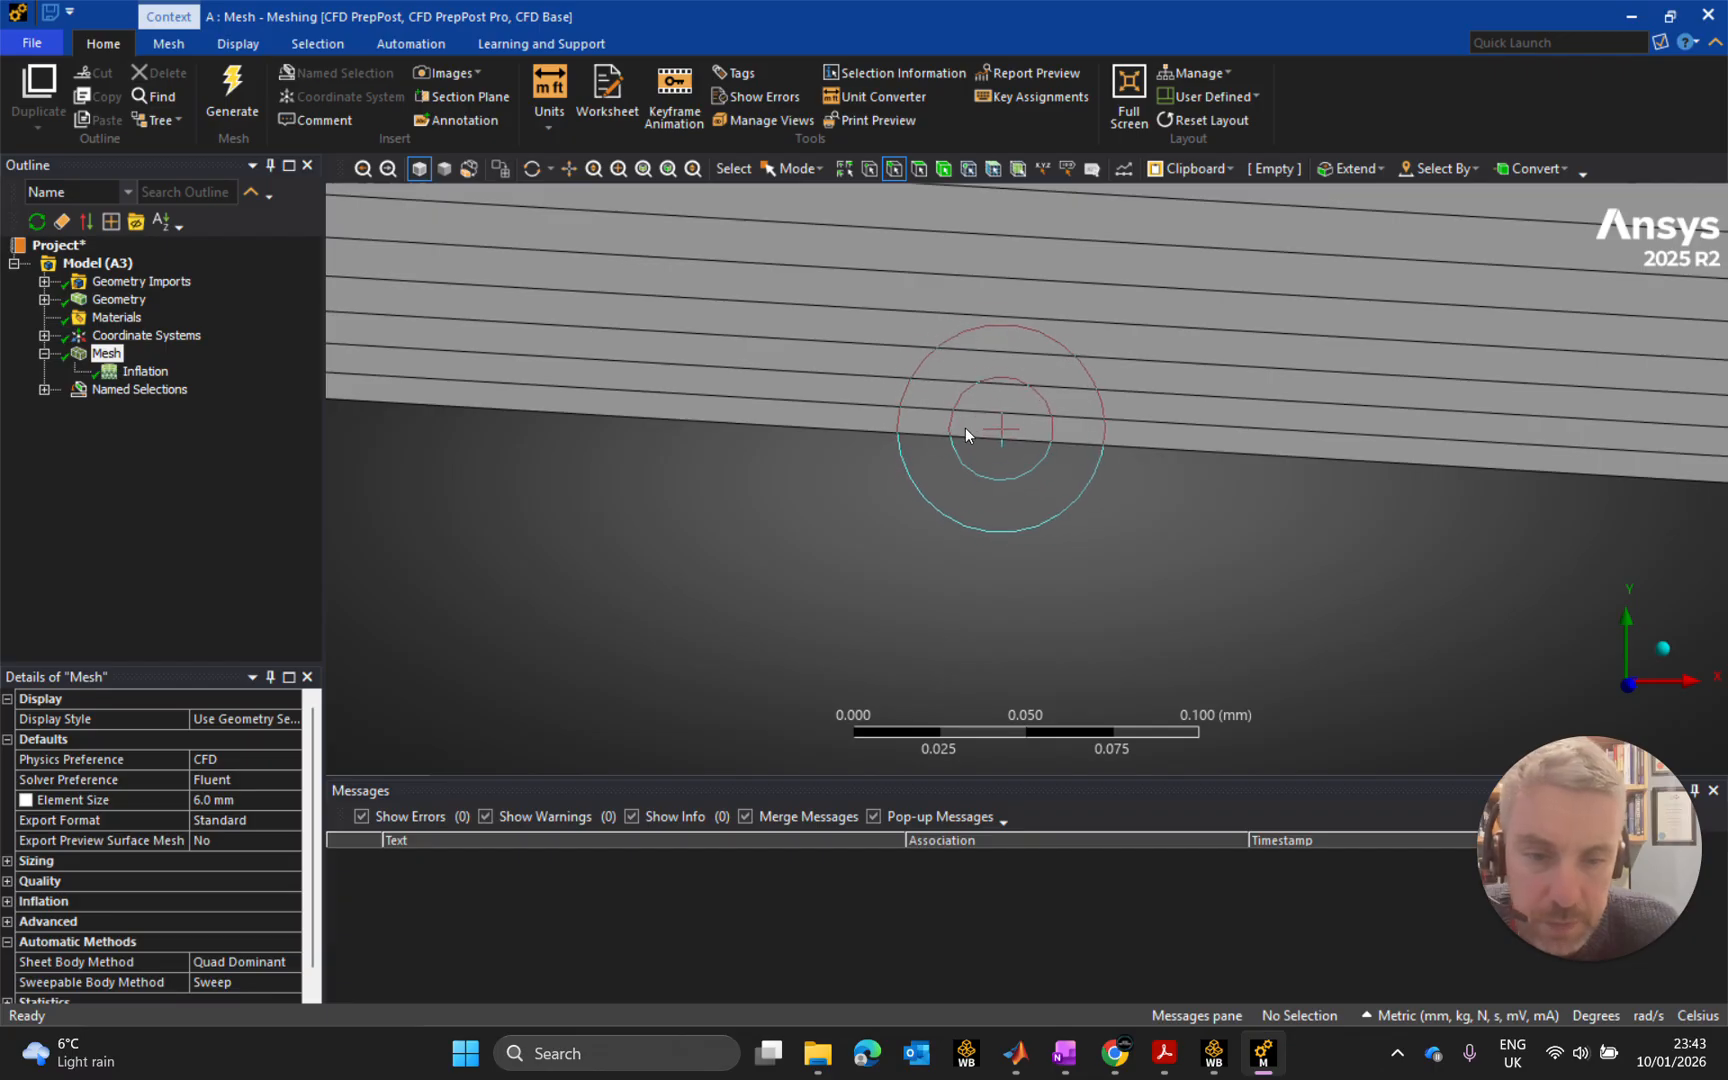
{"action": "scroll", "coordinate": [971, 425], "scroll_direction": "down", "scroll_amount": 3}
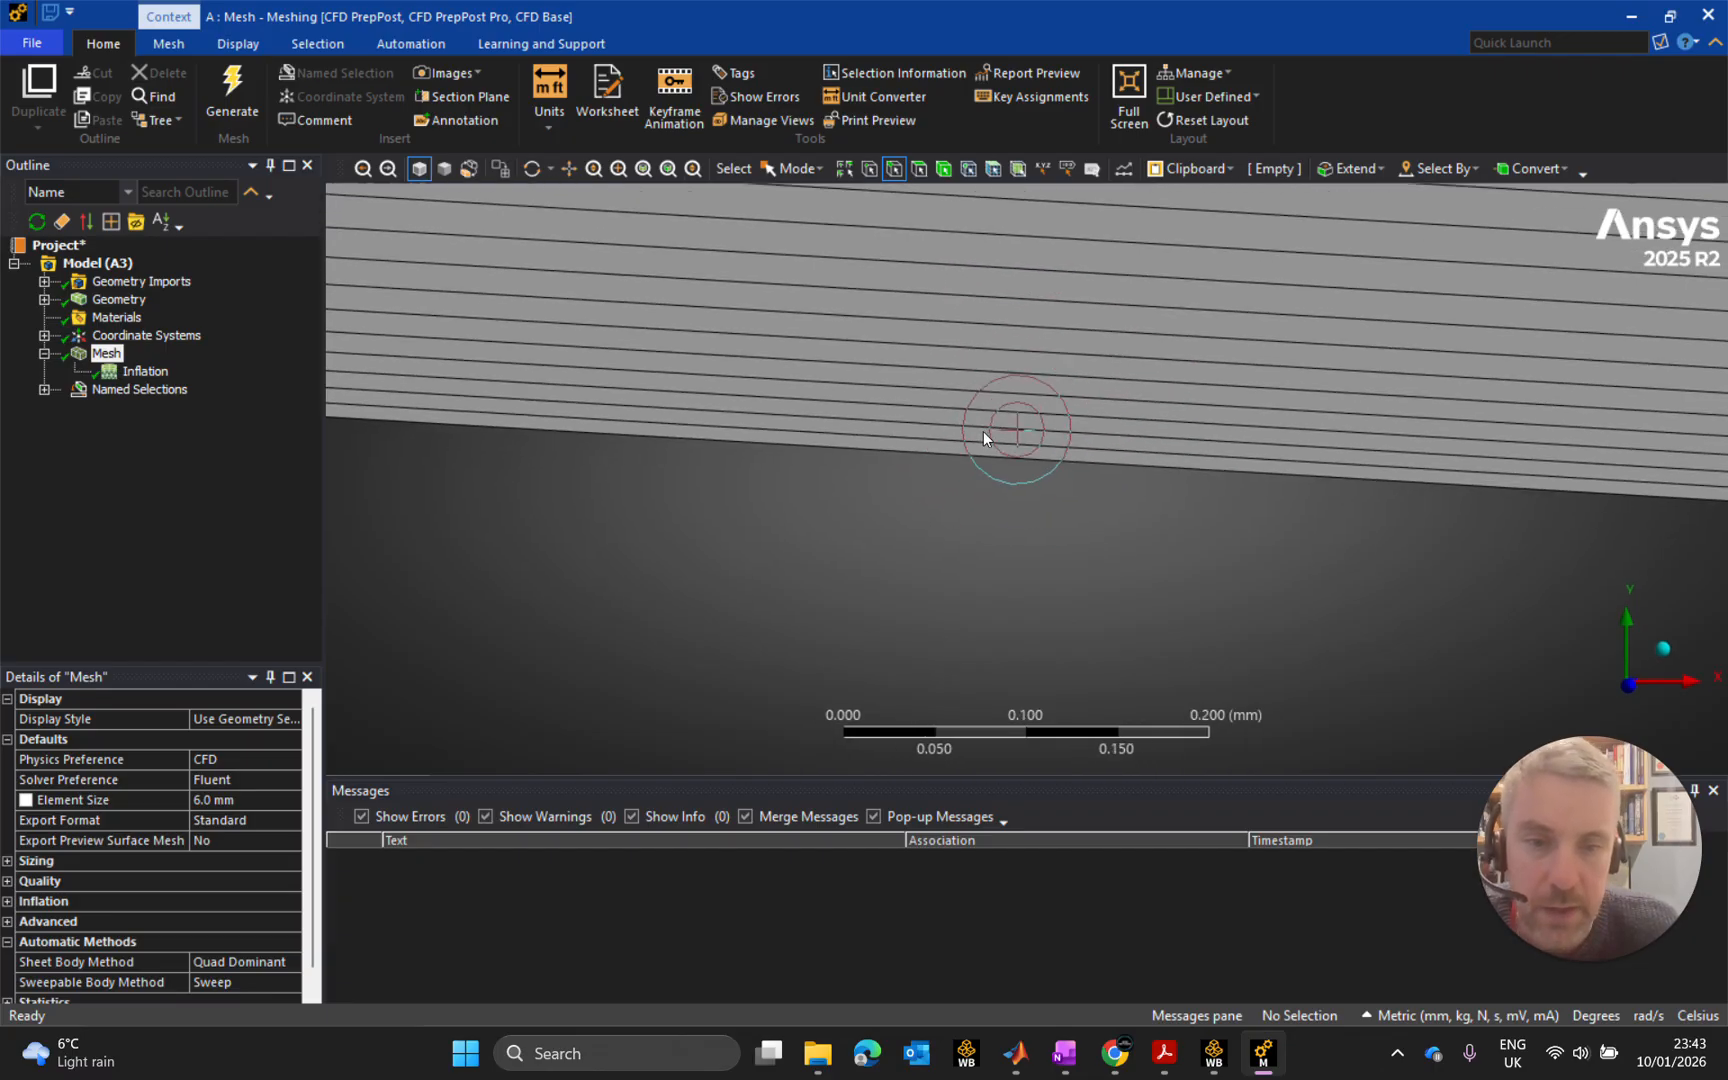
{"action": "scroll", "coordinate": [985, 435], "scroll_direction": "down", "scroll_amount": 2}
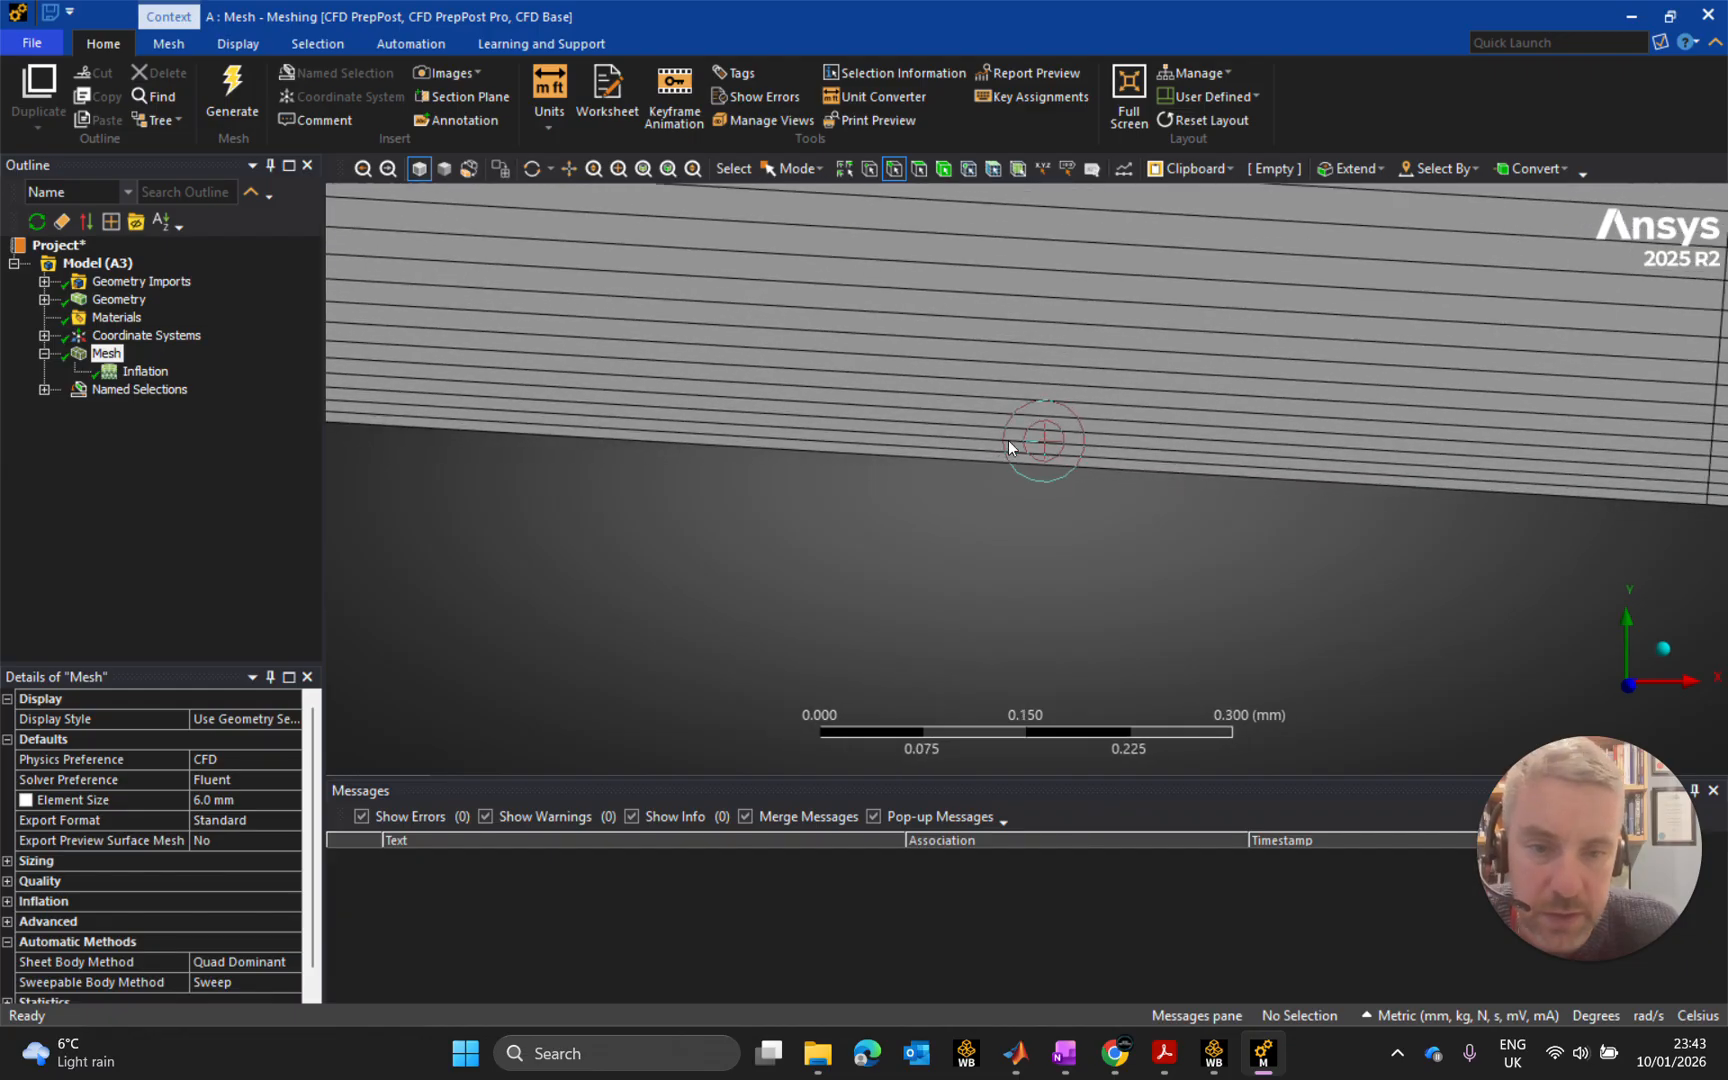
{"action": "scroll", "coordinate": [1008, 440], "scroll_direction": "up", "scroll_amount": 5}
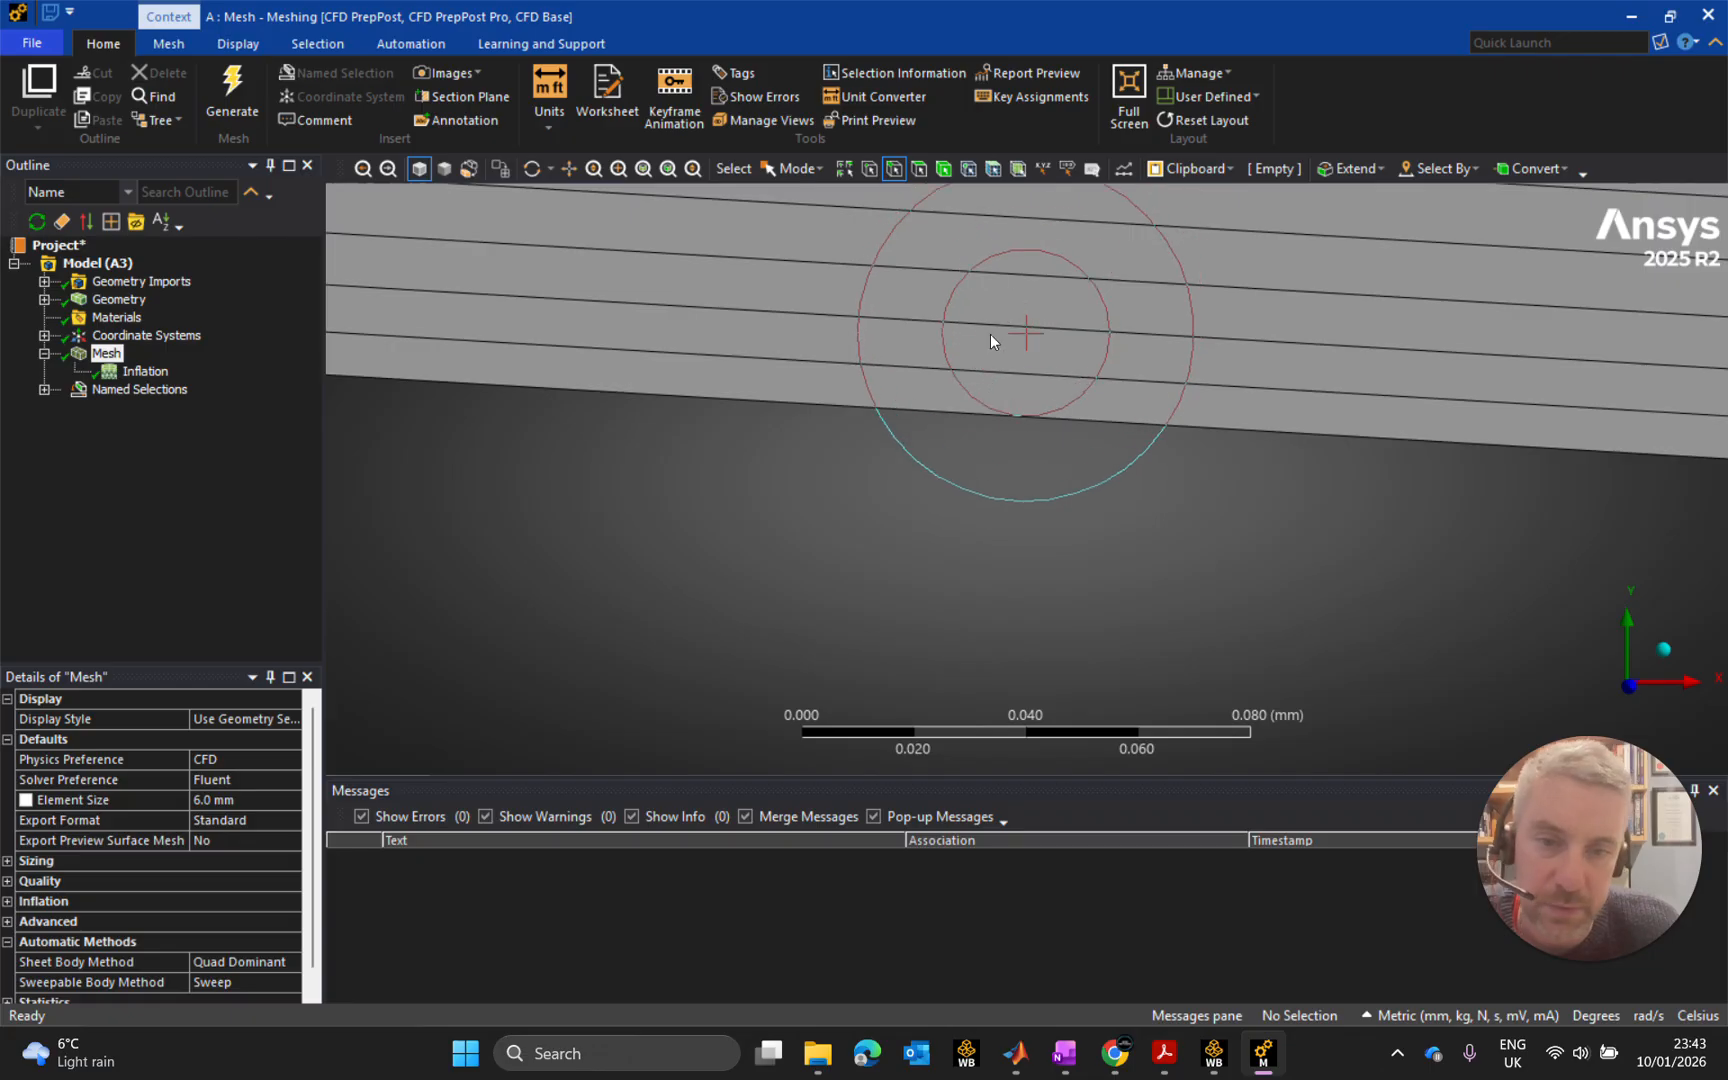
{"action": "scroll", "coordinate": [1005, 372], "scroll_direction": "down", "scroll_amount": 2}
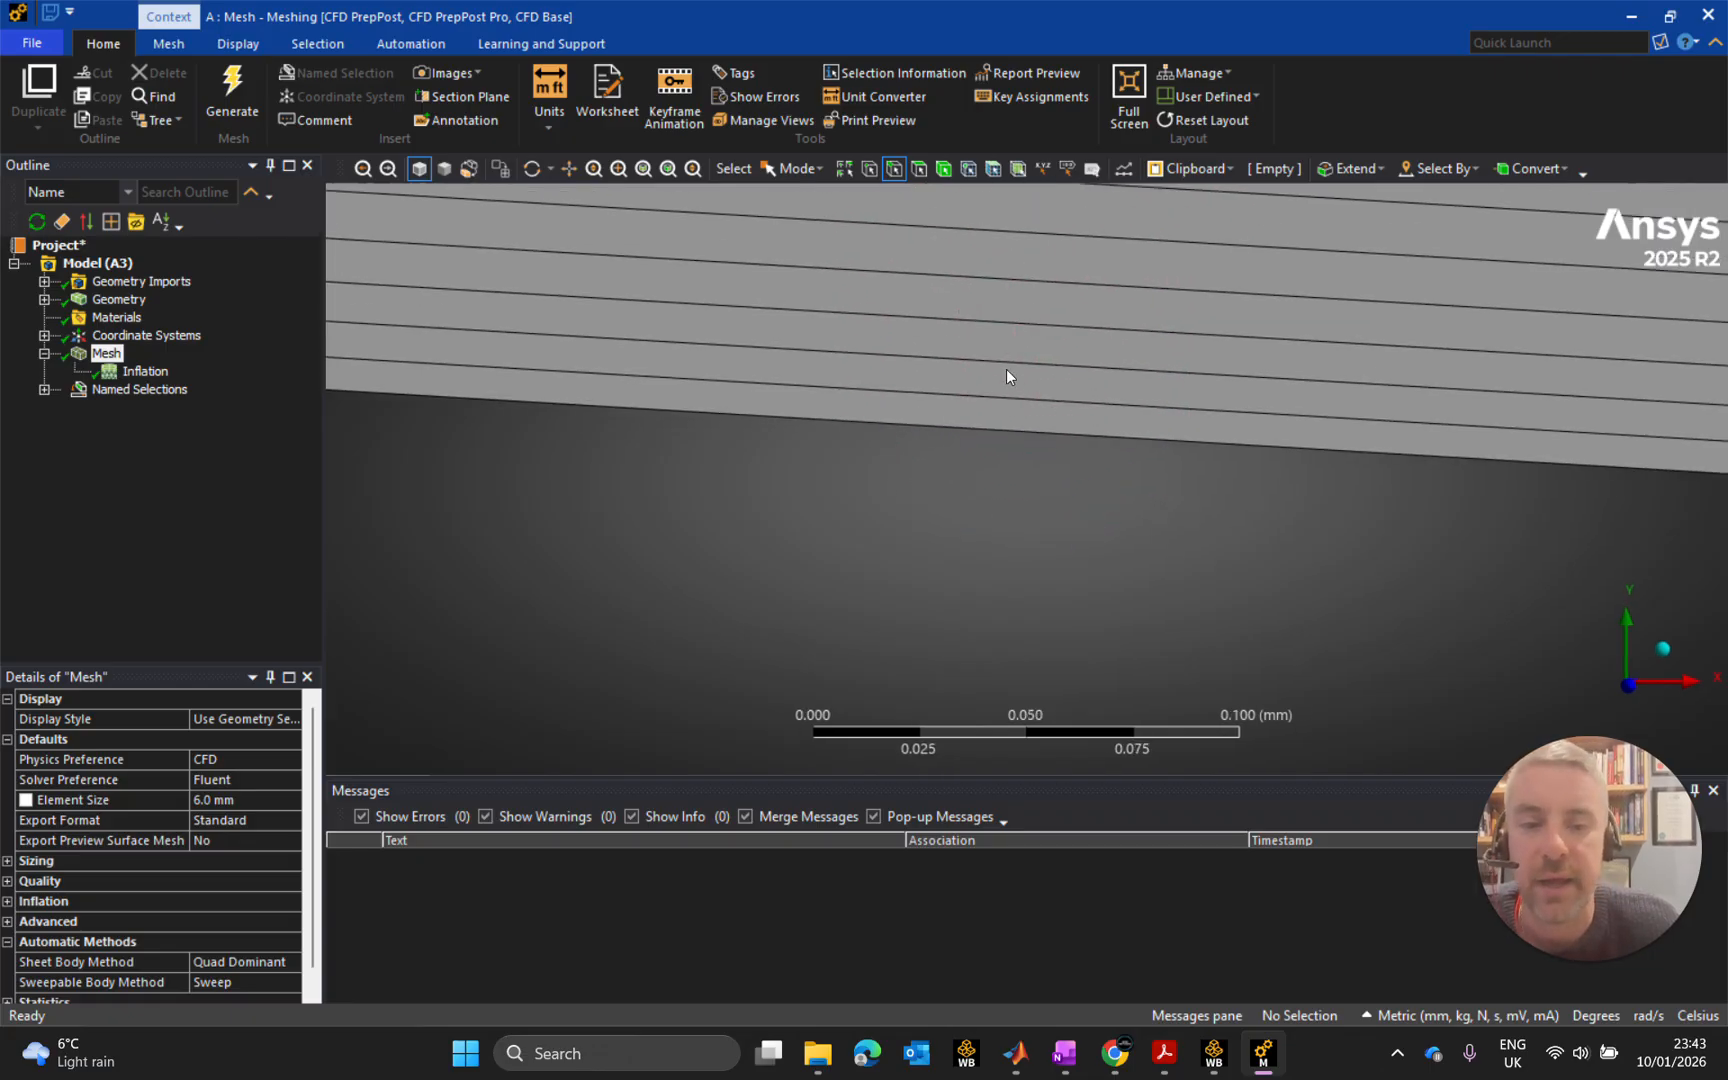
{"action": "scroll", "coordinate": [1006, 370], "scroll_direction": "down", "scroll_amount": 10}
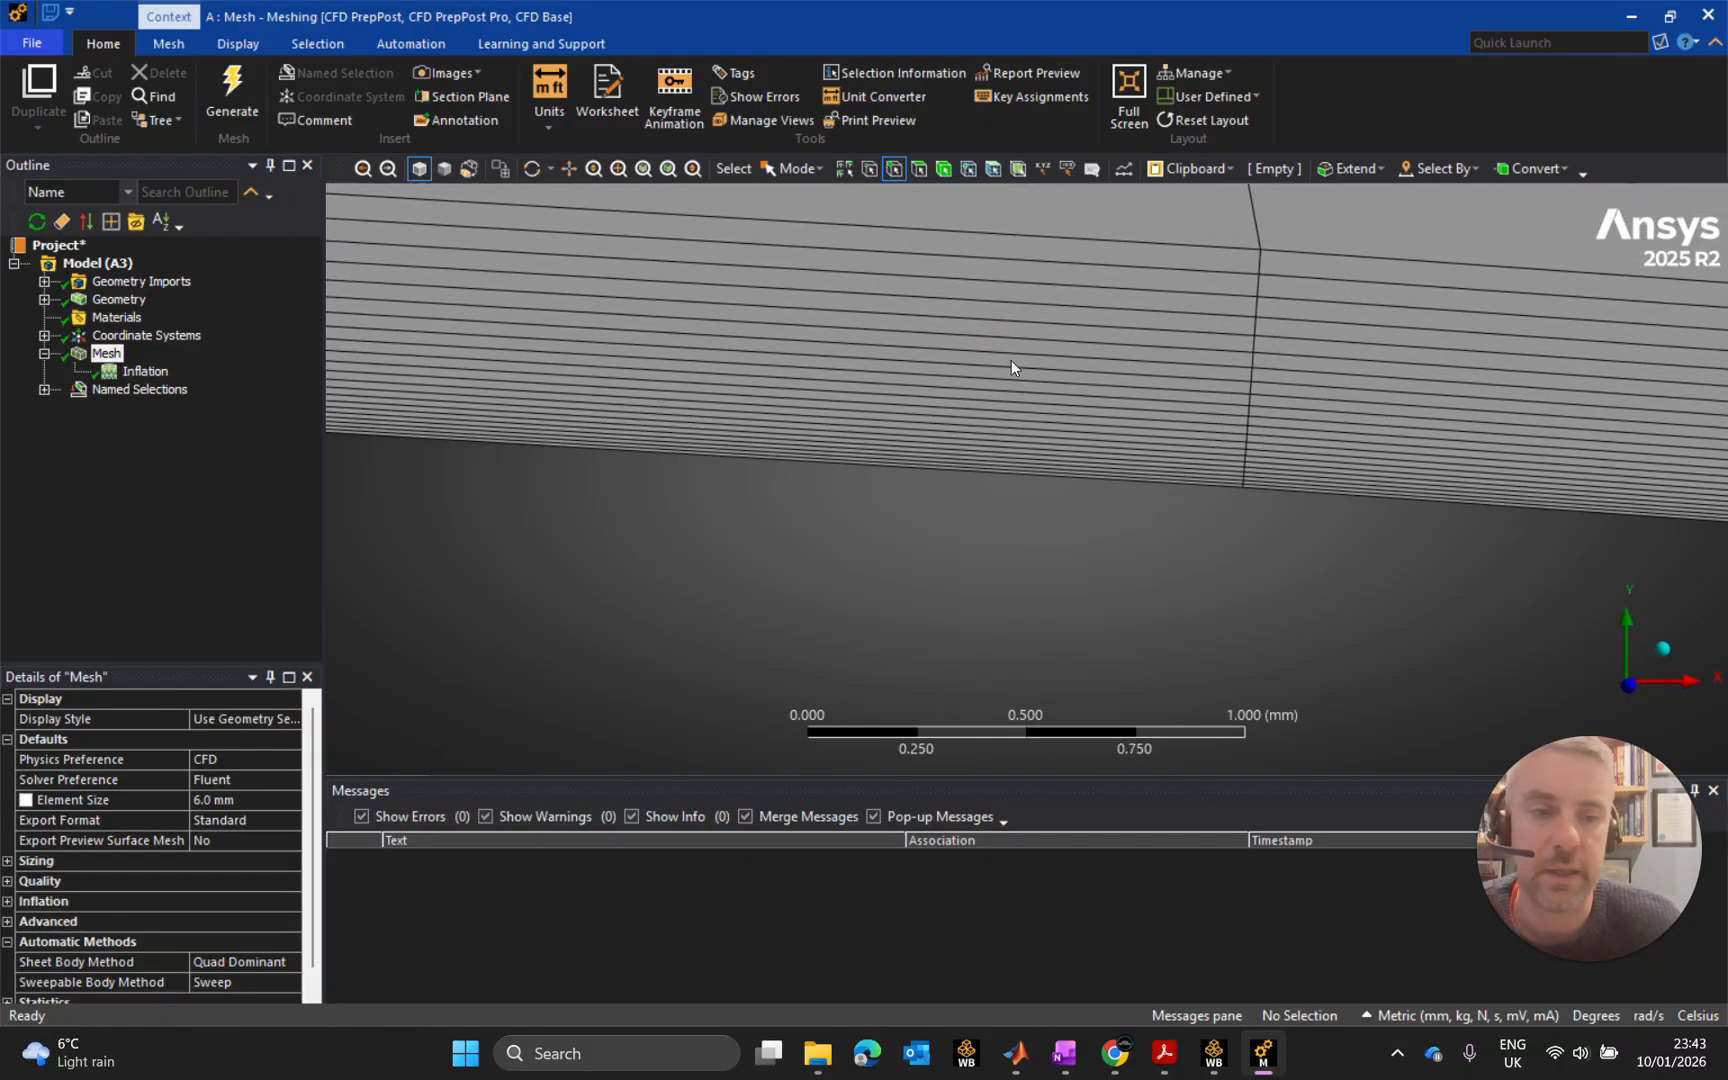
{"action": "scroll", "coordinate": [1018, 335], "scroll_direction": "down", "scroll_amount": 2}
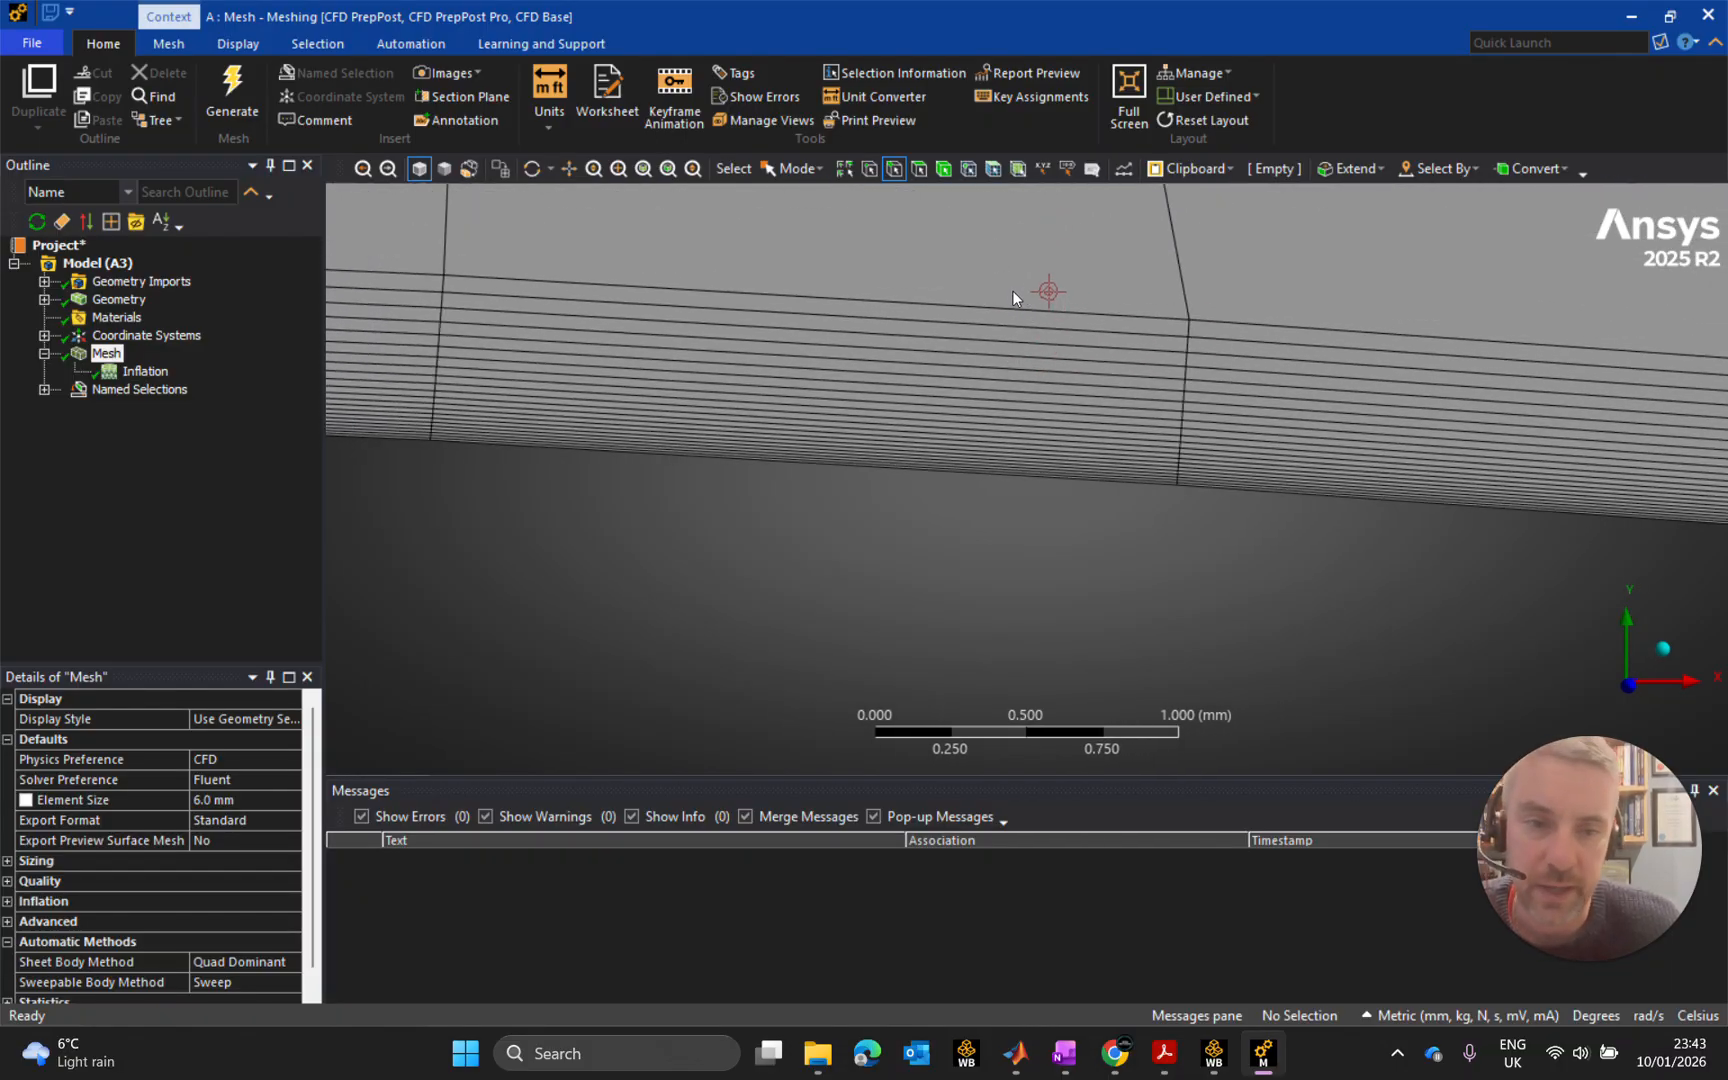
{"action": "scroll", "coordinate": [1013, 290], "scroll_direction": "down", "scroll_amount": 6}
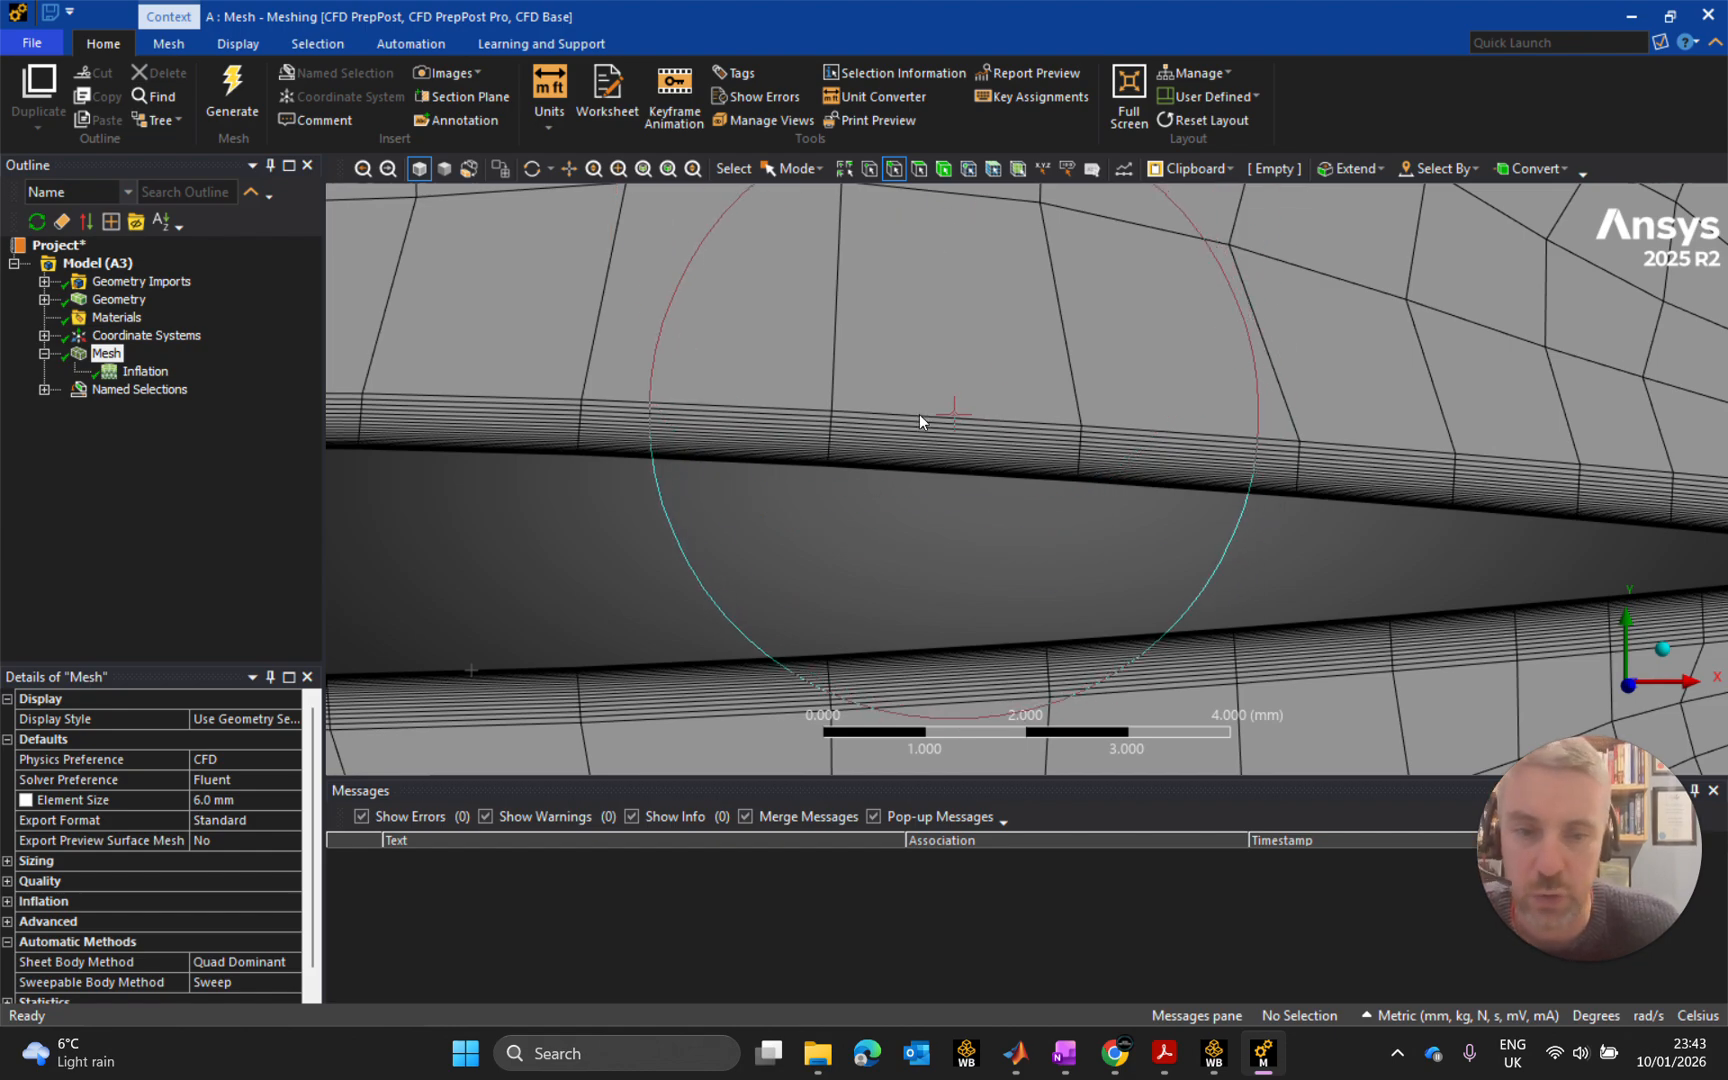
Examine the transition from the outermost inflation layer to the surrounding cells above the airfoil and towards the trailing edge.
{"action": "scroll", "coordinate": [919, 414], "scroll_direction": "up", "scroll_amount": 6}
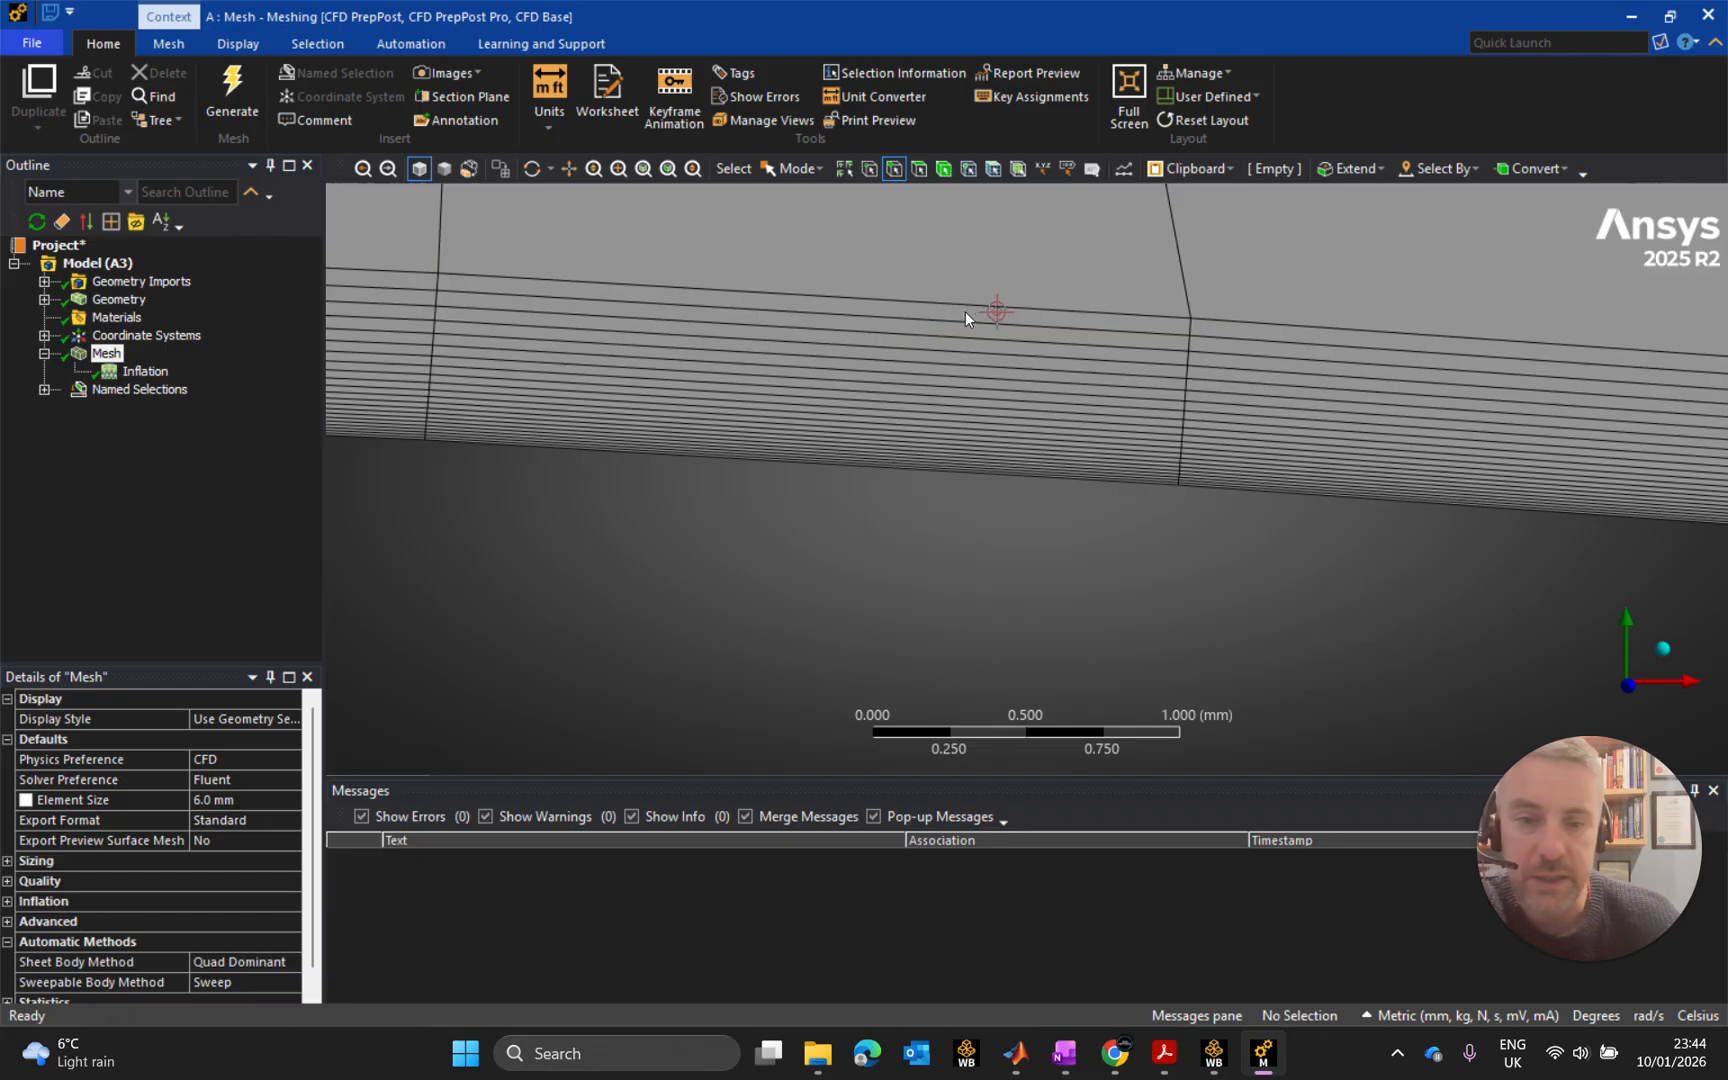
{"action": "scroll", "coordinate": [905, 346], "scroll_direction": "down", "scroll_amount": 5}
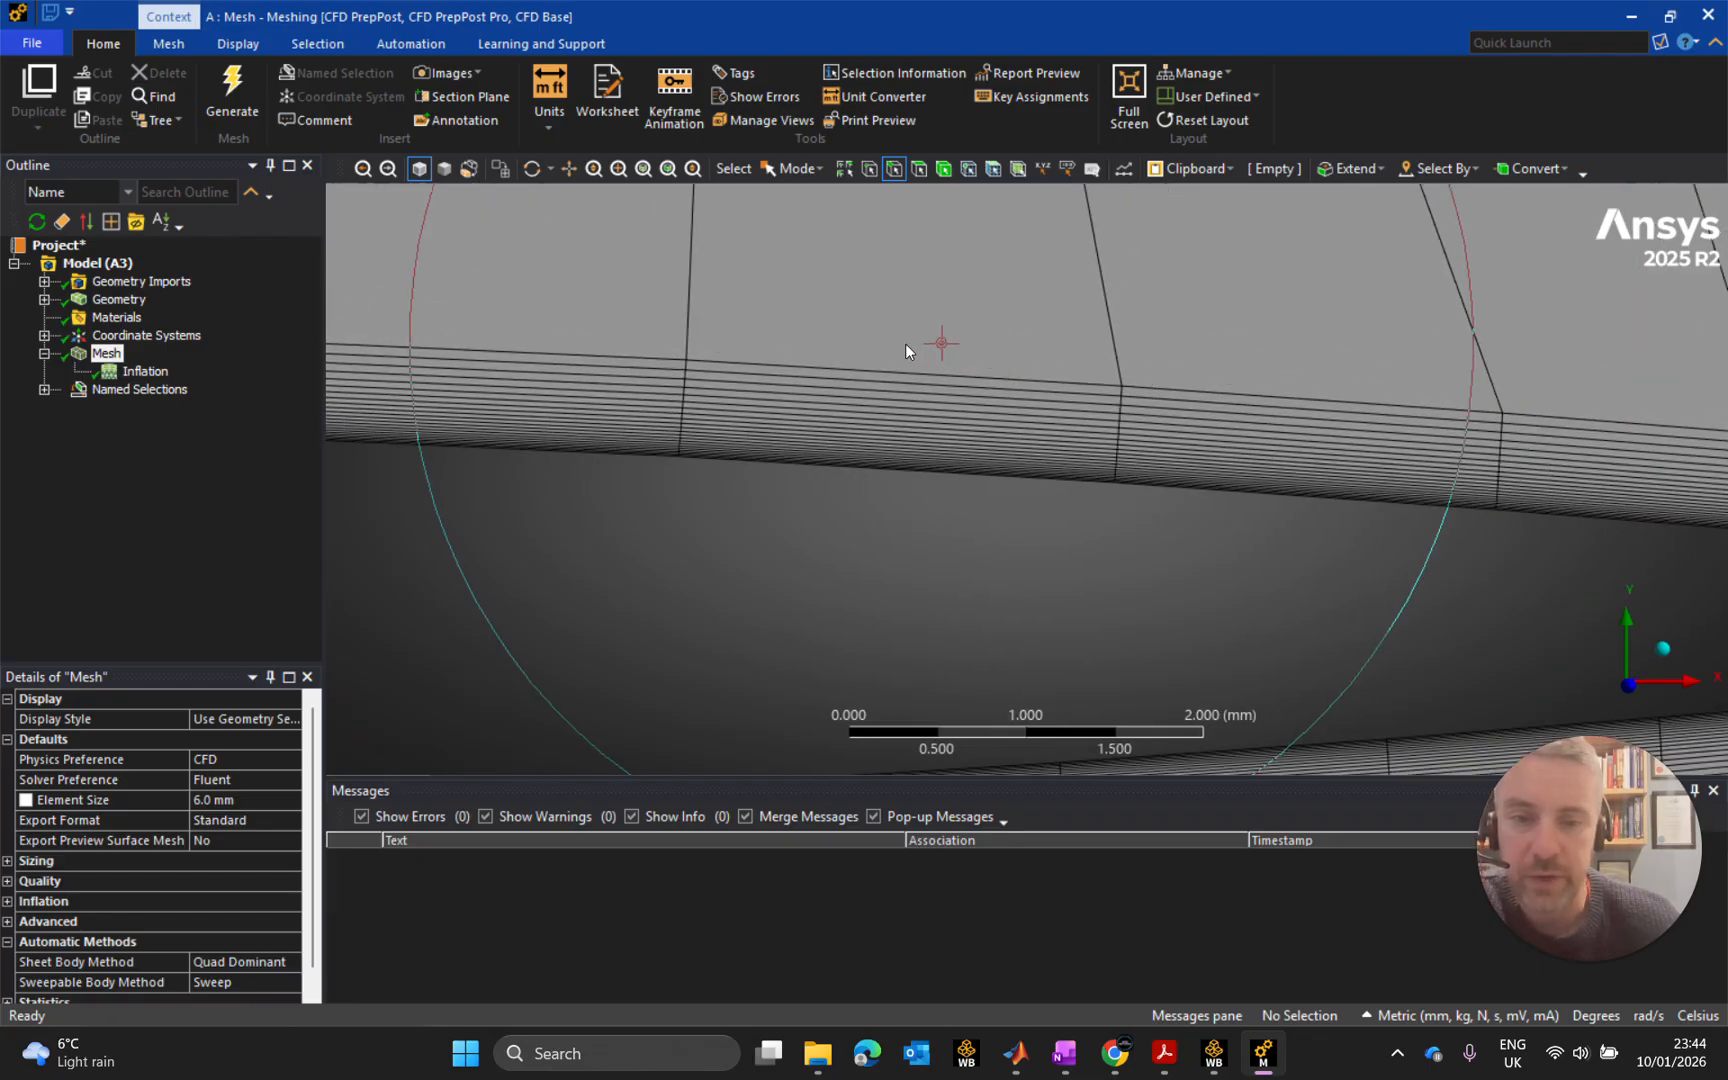
{"action": "scroll", "coordinate": [1435, 435], "scroll_direction": "down", "scroll_amount": 4}
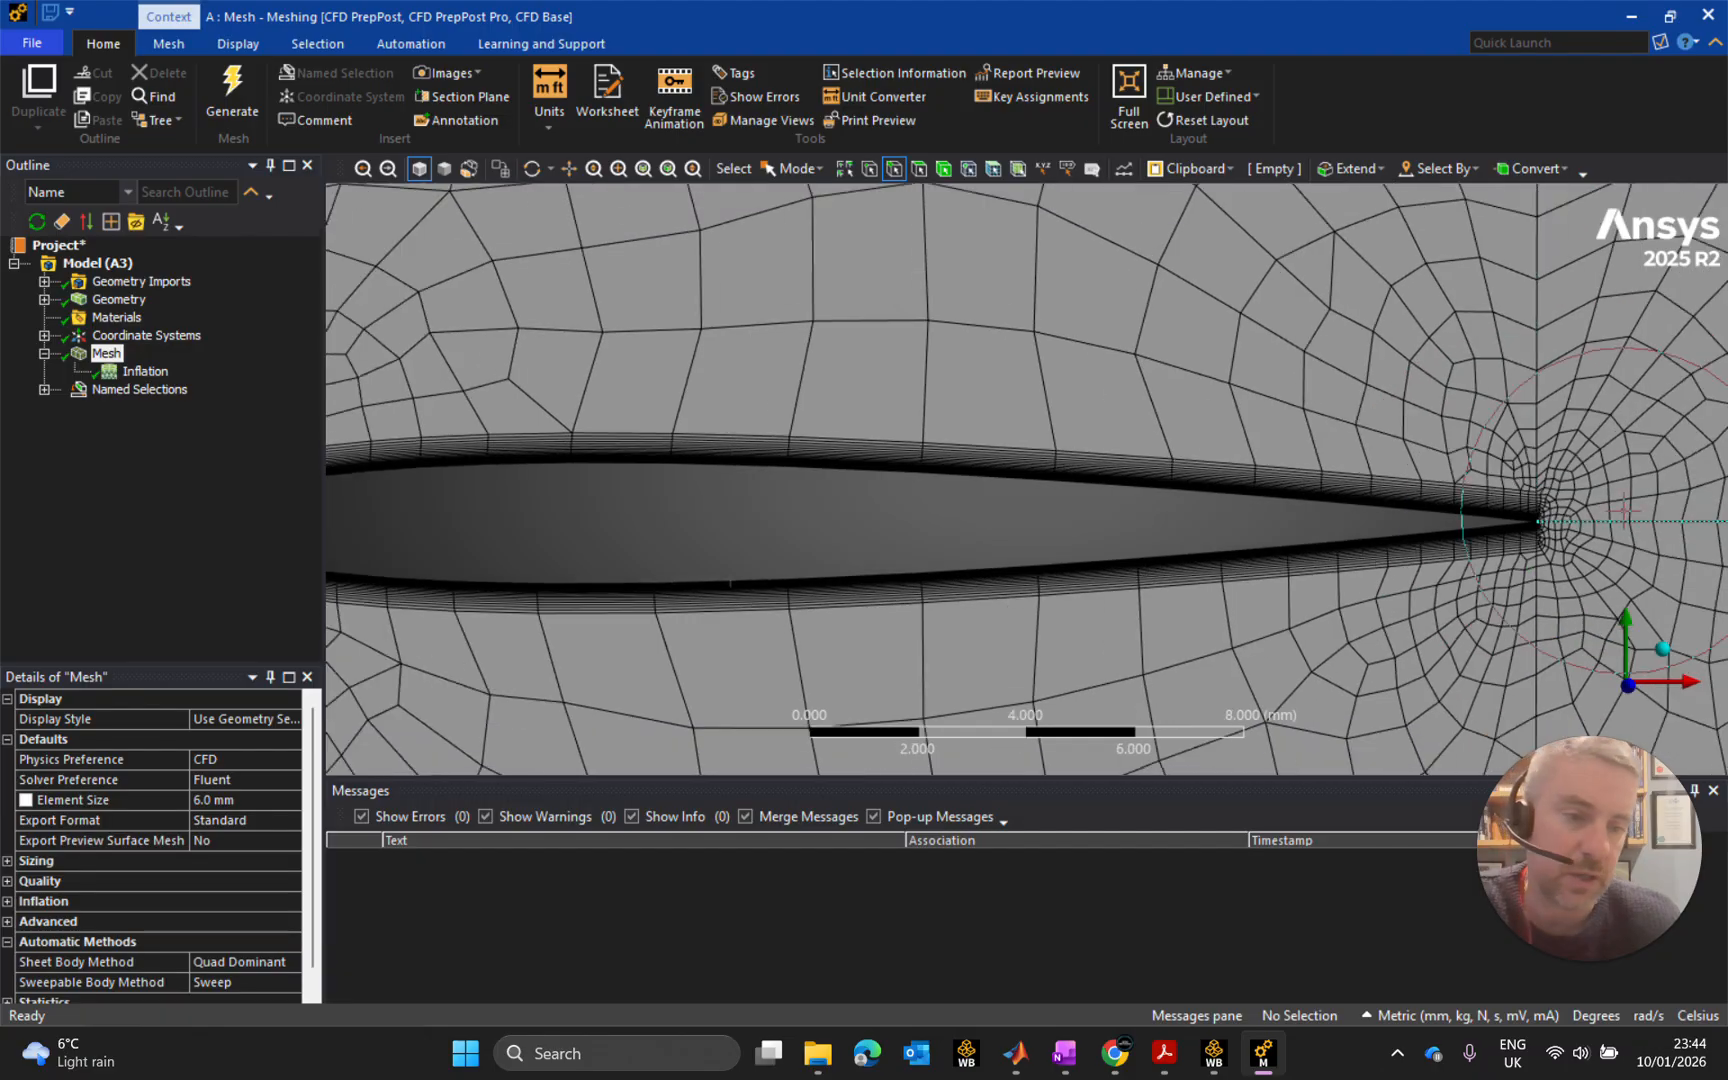
{"action": "scroll", "coordinate": [1622, 520], "scroll_direction": "up", "scroll_amount": 2}
{"action": "scroll", "coordinate": [1622, 520], "scroll_direction": "down", "scroll_amount": 2}
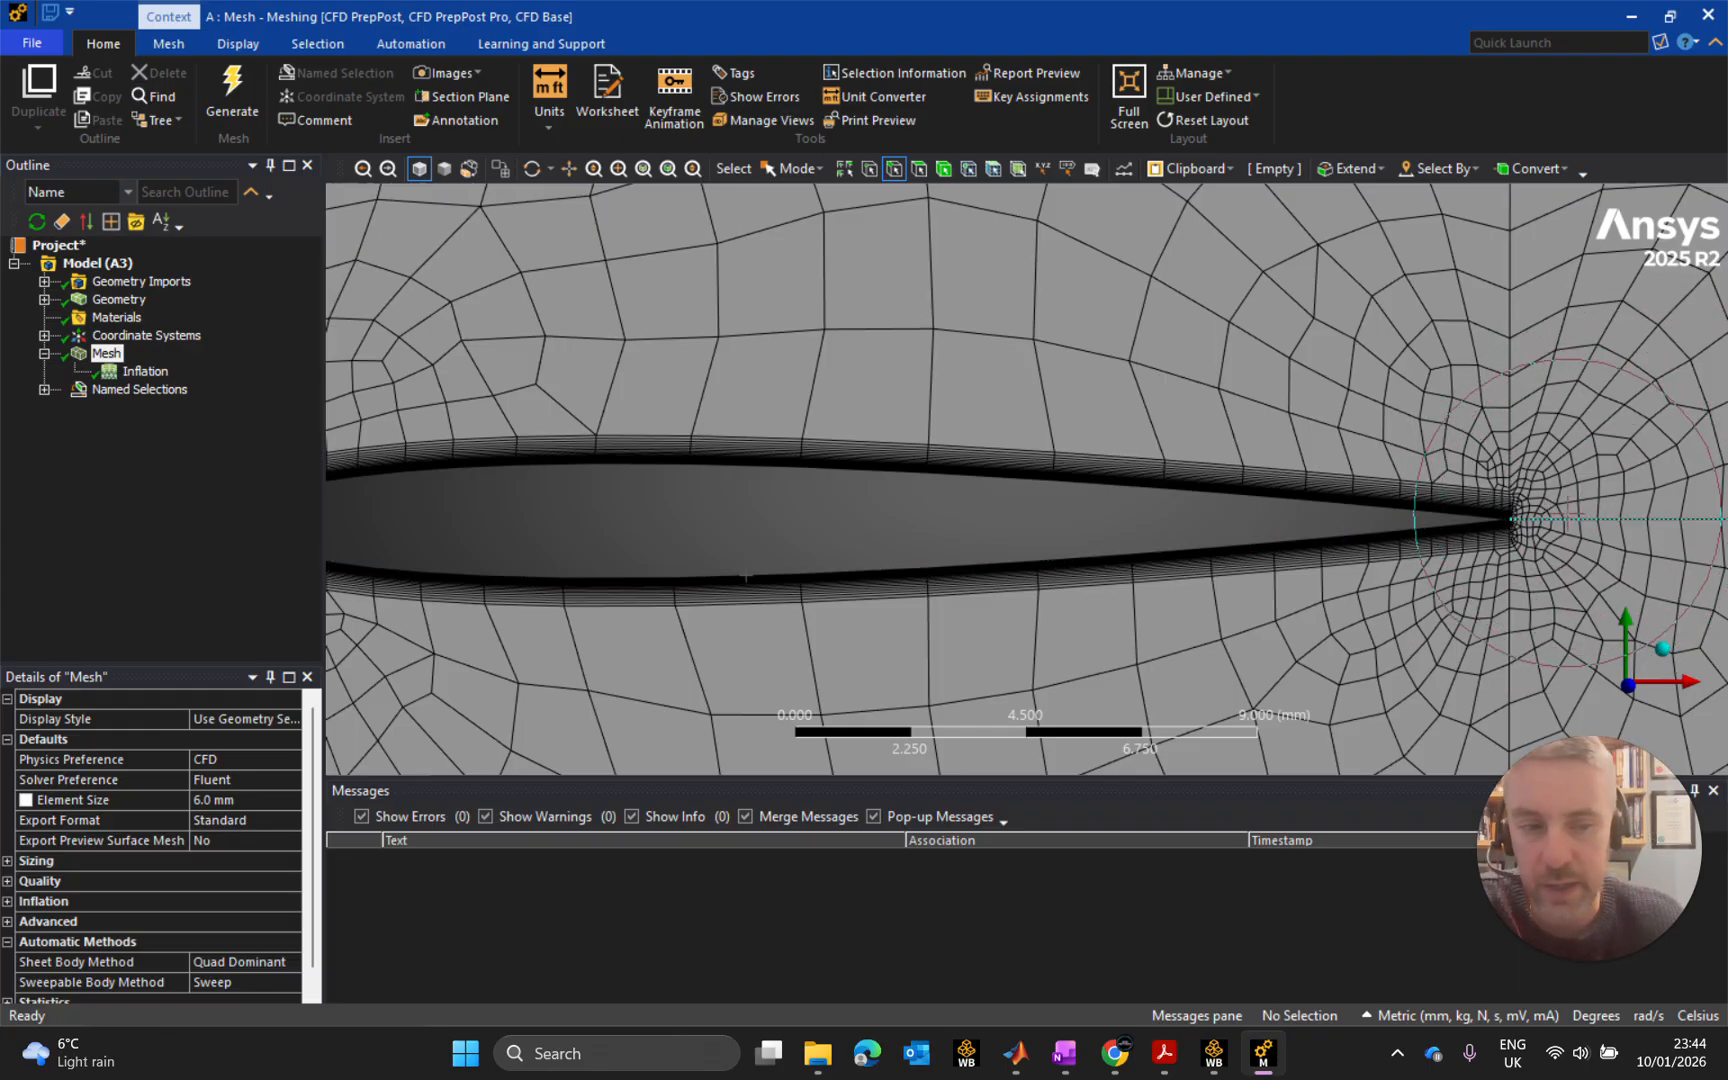
{"action": "scroll", "coordinate": [840, 410], "scroll_direction": "up", "scroll_amount": 3}
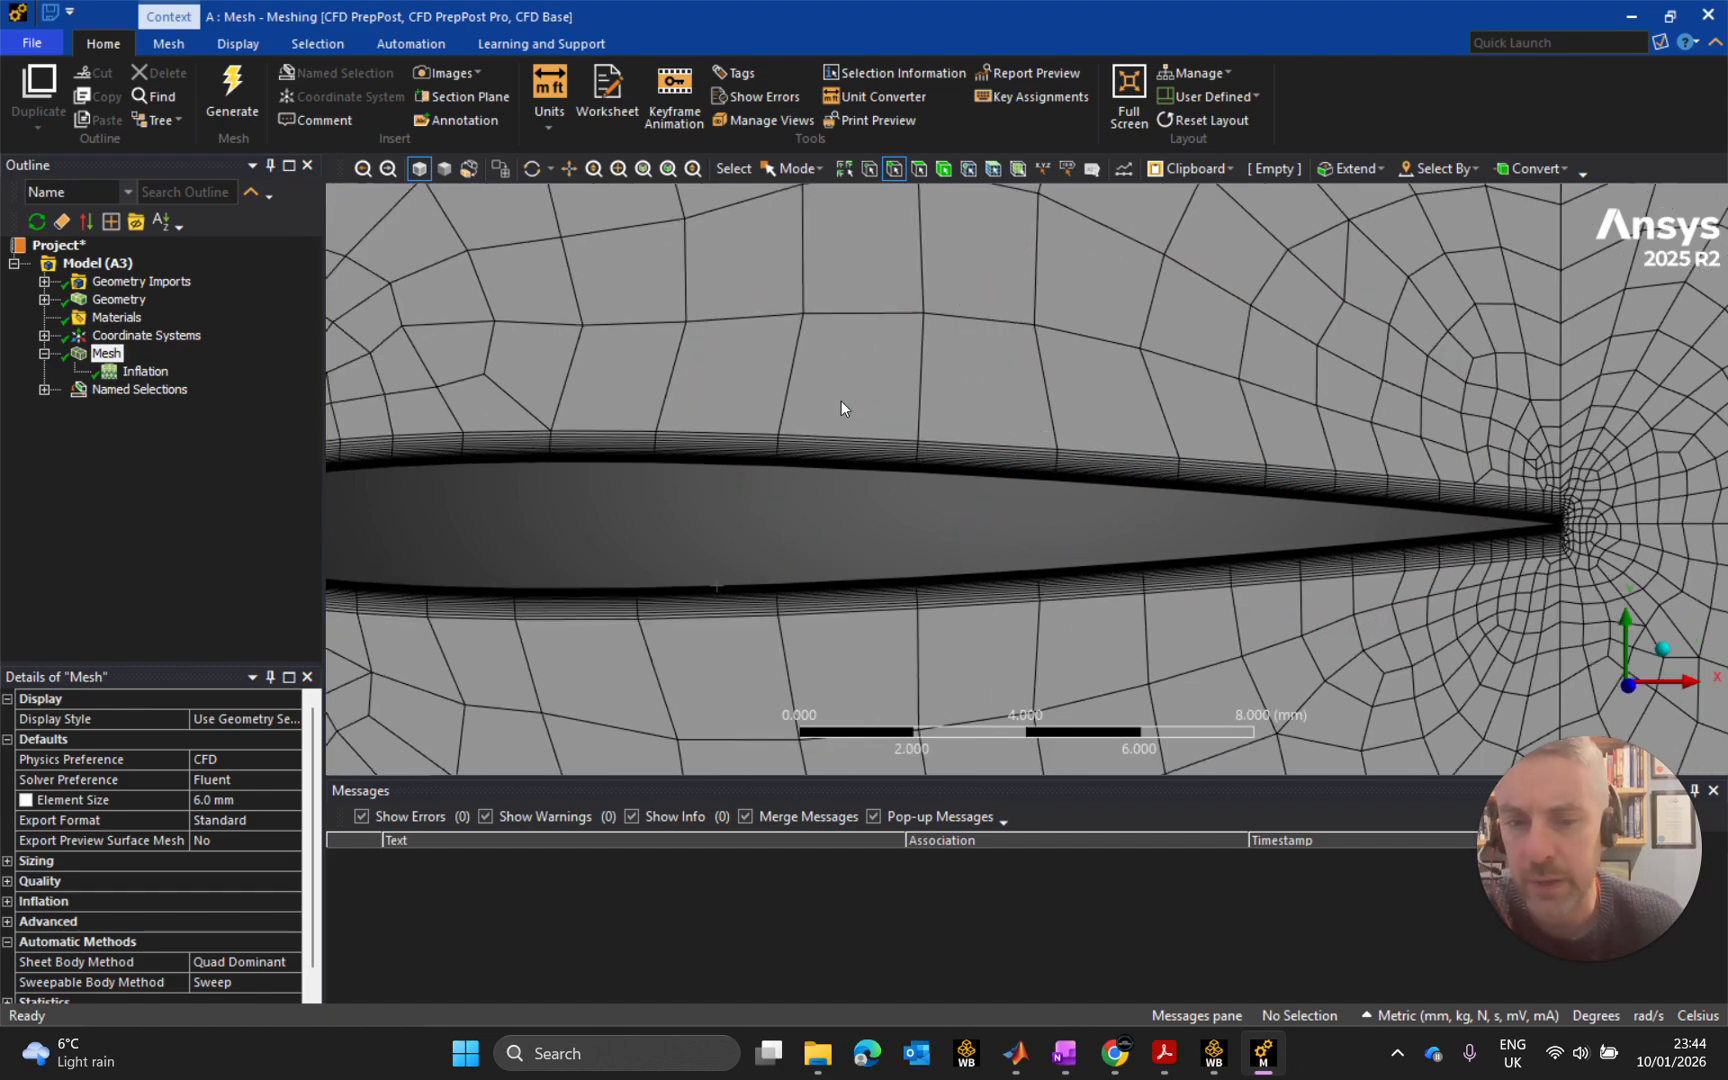
{"action": "scroll", "coordinate": [740, 342], "scroll_direction": "up", "scroll_amount": 2}
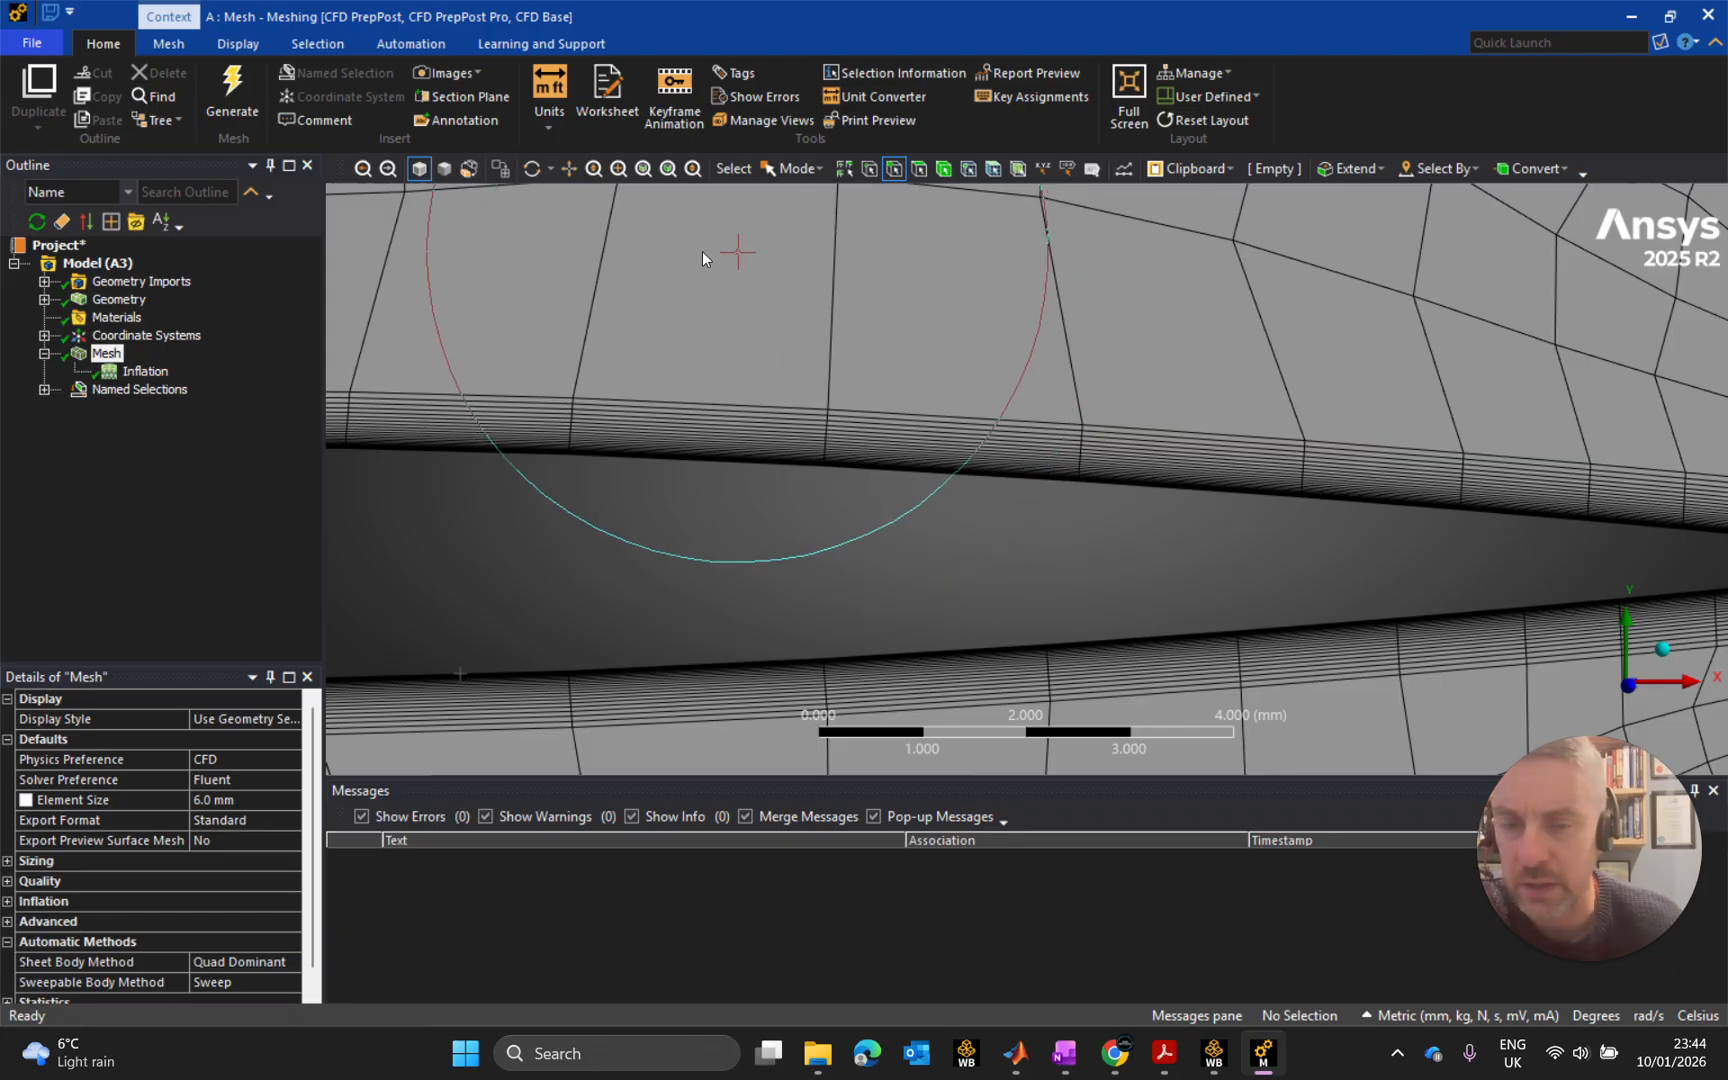
{"action": "scroll", "coordinate": [702, 251], "scroll_direction": "down", "scroll_amount": 1}
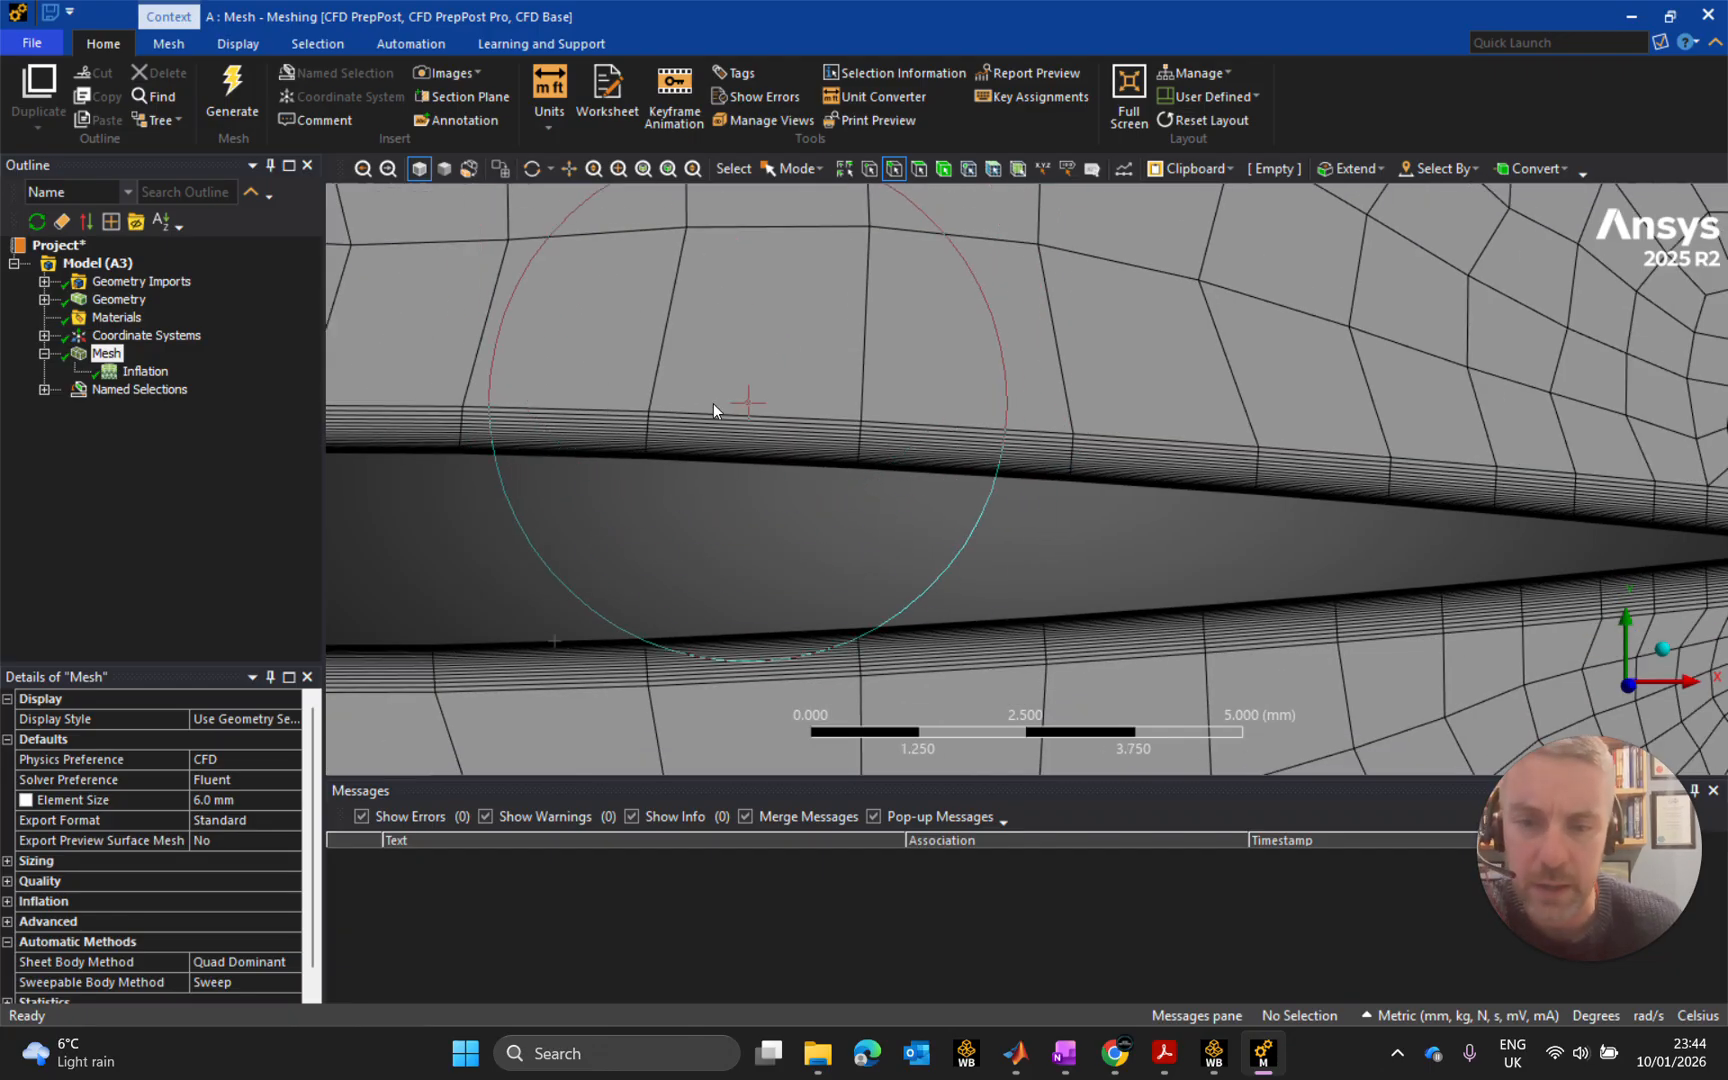
{"action": "scroll", "coordinate": [720, 418], "scroll_direction": "up", "scroll_amount": 1}
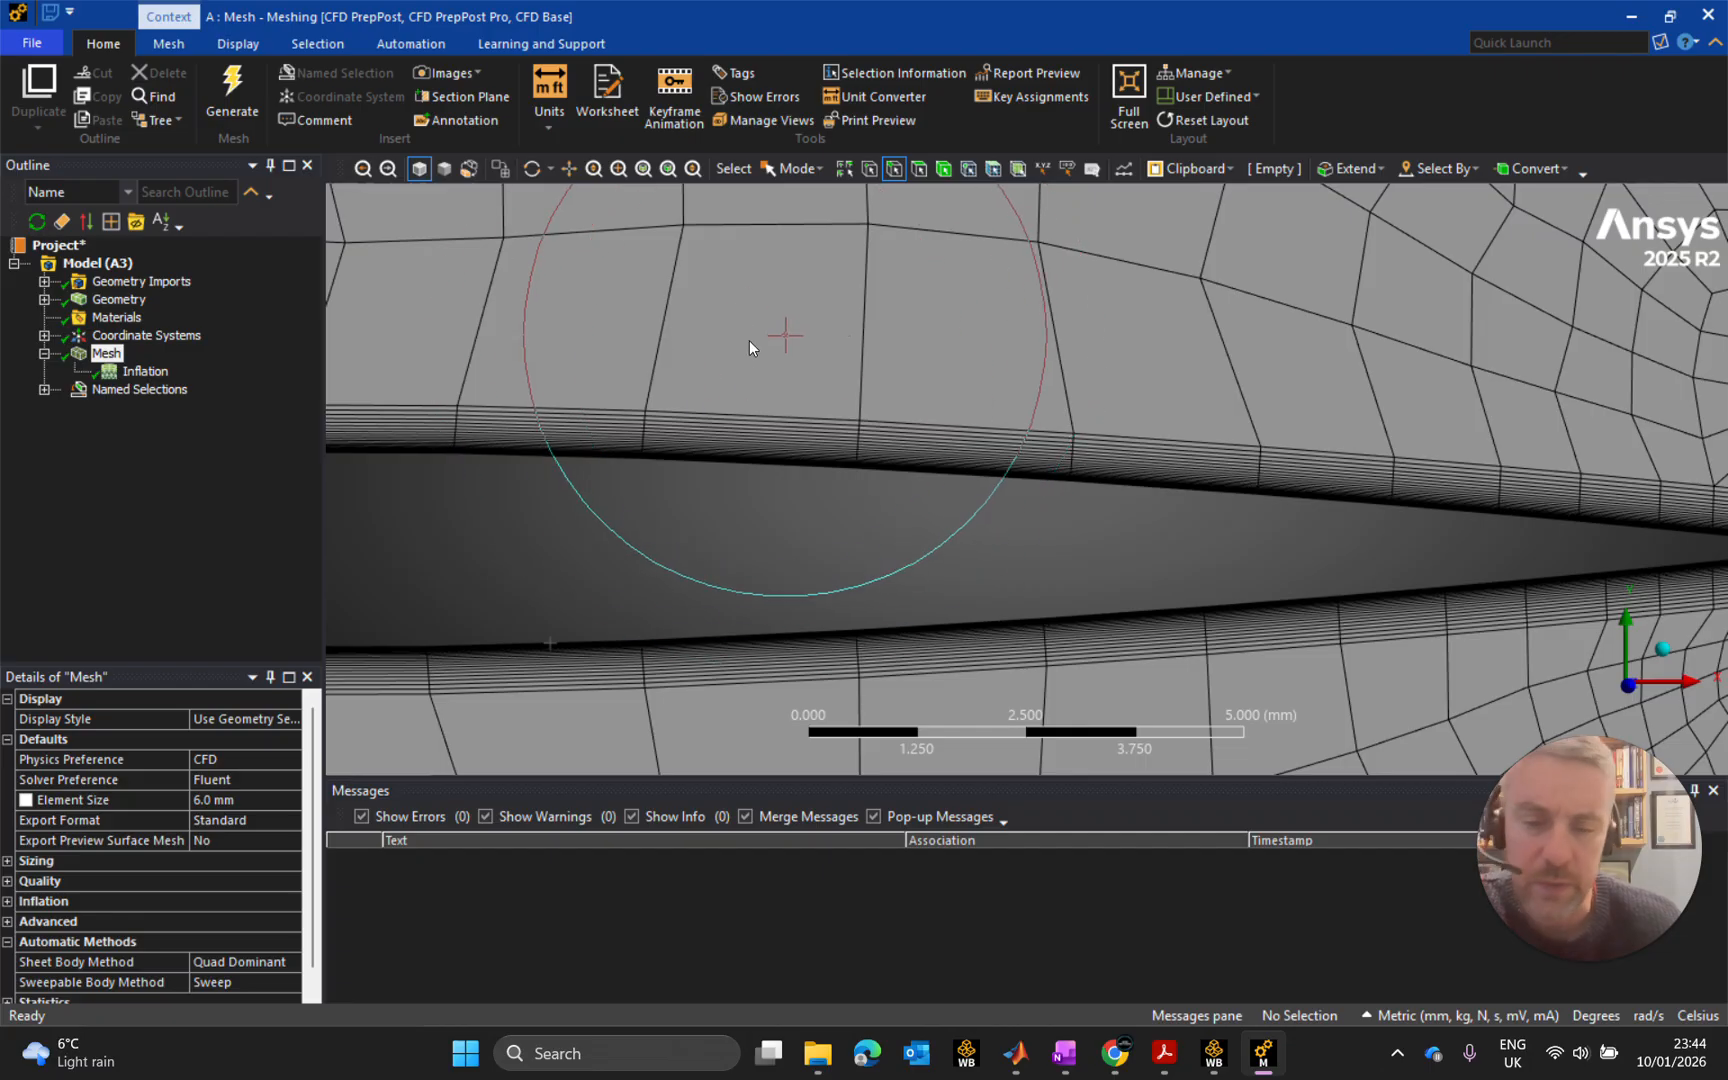
{"action": "scroll", "coordinate": [740, 357], "scroll_direction": "down", "scroll_amount": 4}
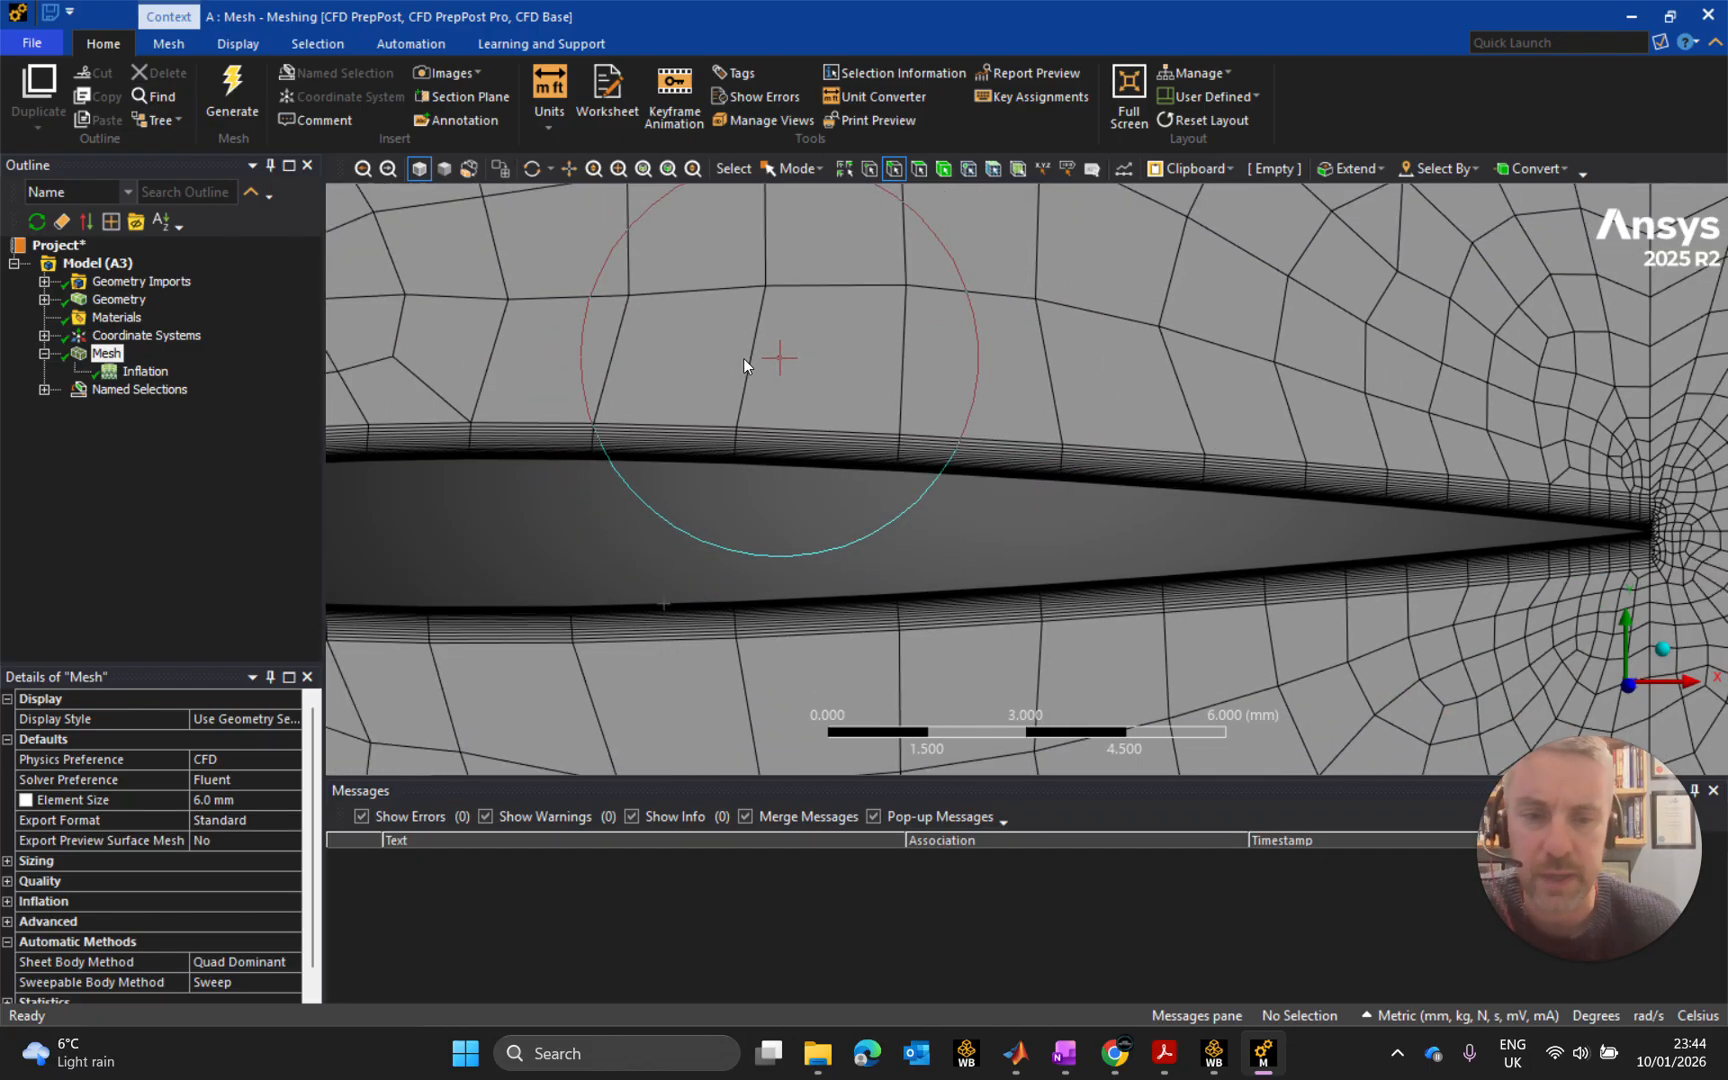
{"action": "scroll", "coordinate": [768, 416], "scroll_direction": "down", "scroll_amount": 2}
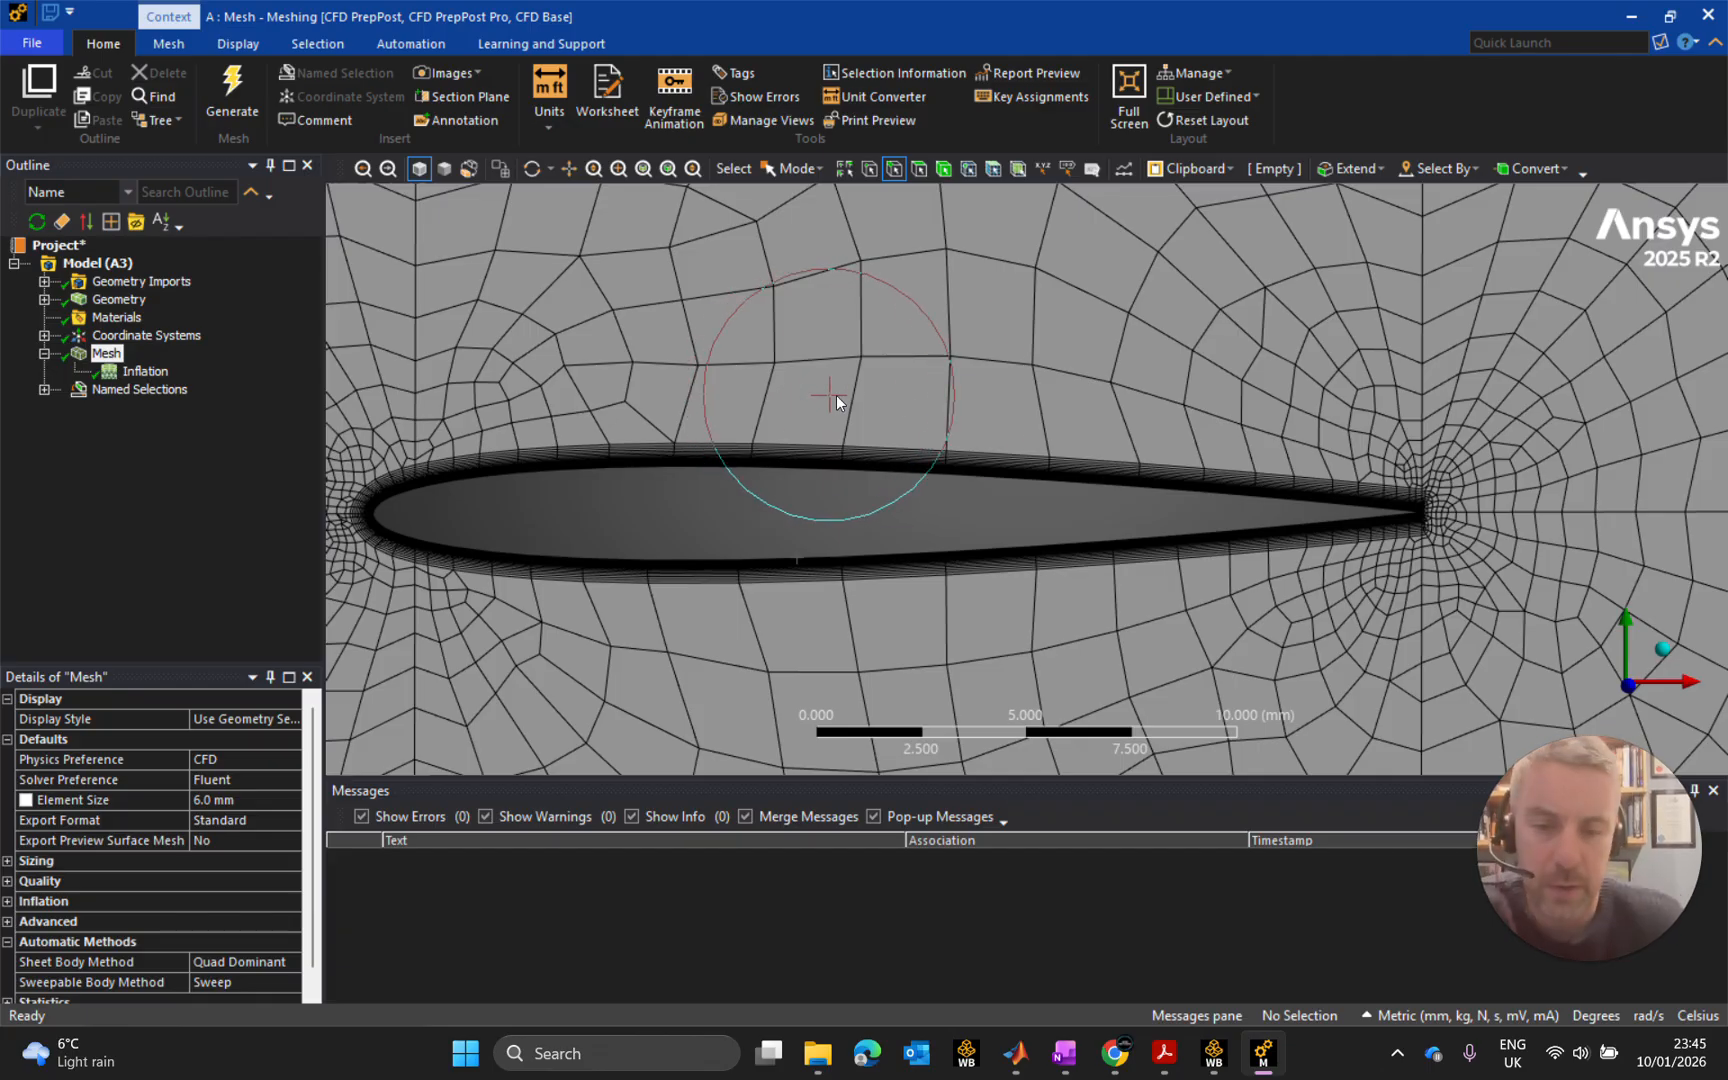
Examine how the mesh changes from the dense cells around the airfoil out to the boundaries of the C-shaped domain.
{"action": "scroll", "coordinate": [859, 398], "scroll_direction": "down", "scroll_amount": 5}
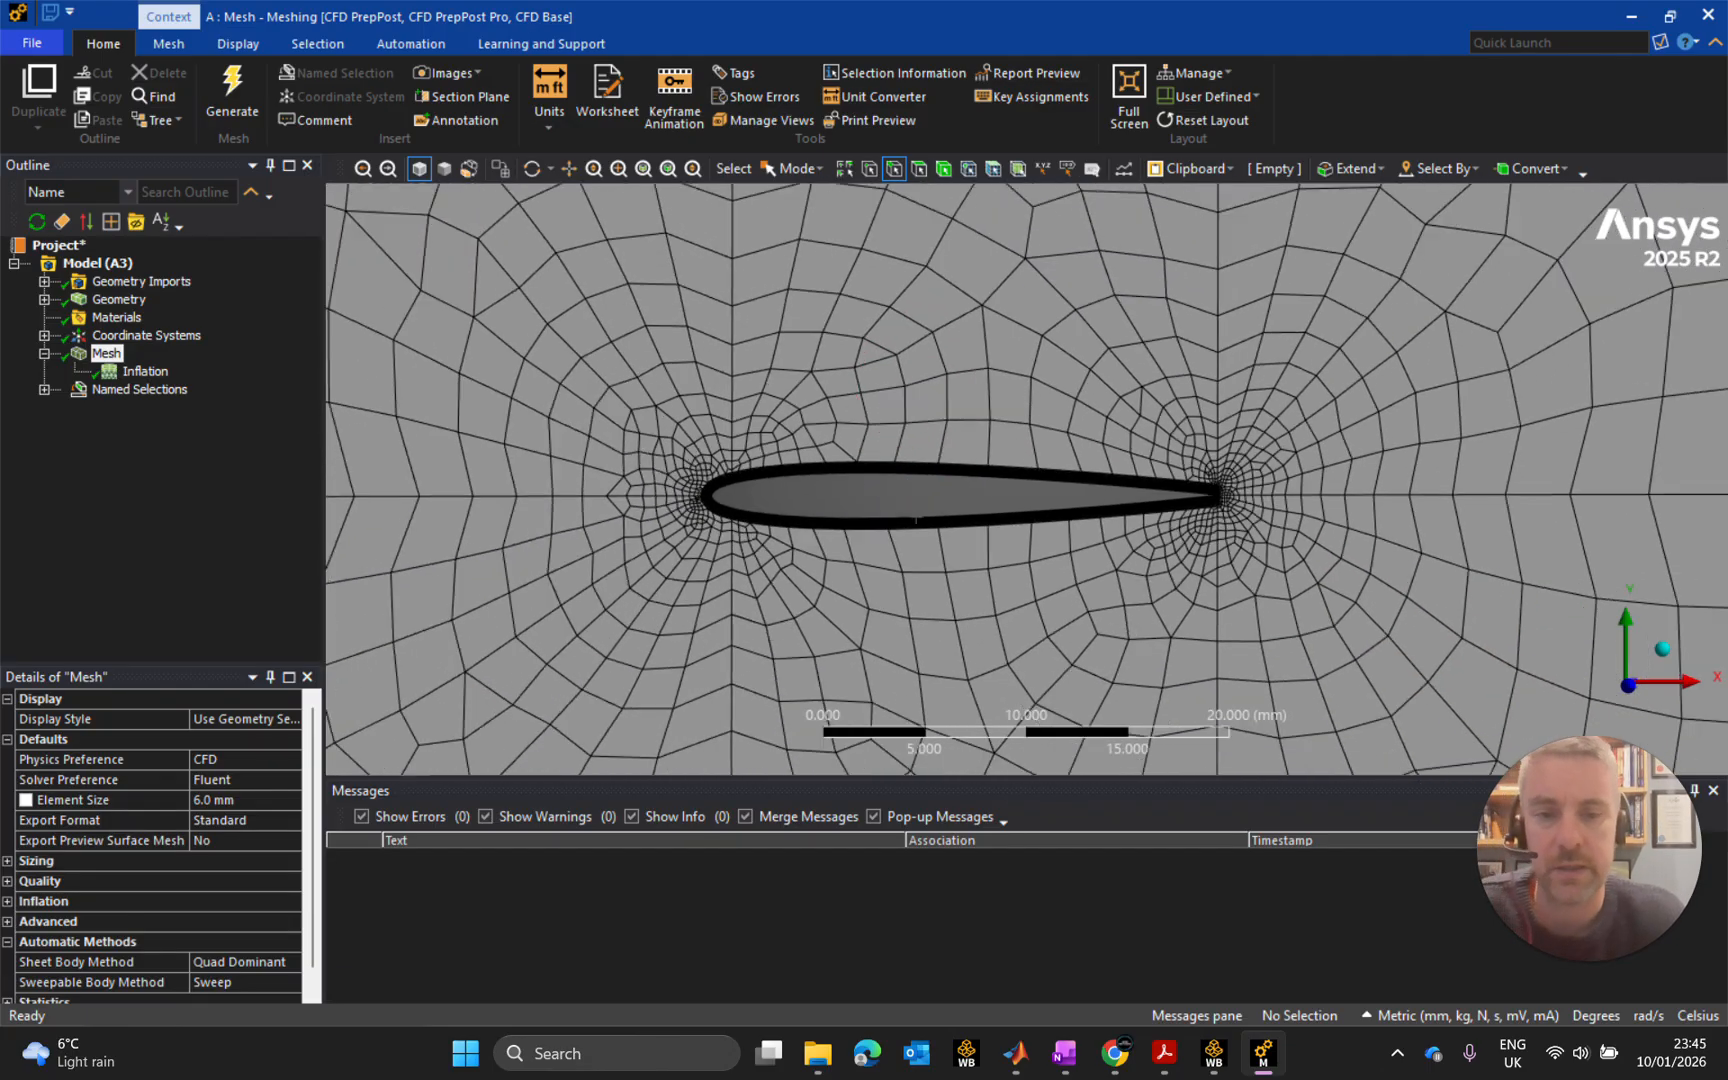
{"action": "scroll", "coordinate": [880, 400], "scroll_direction": "down", "scroll_amount": 3}
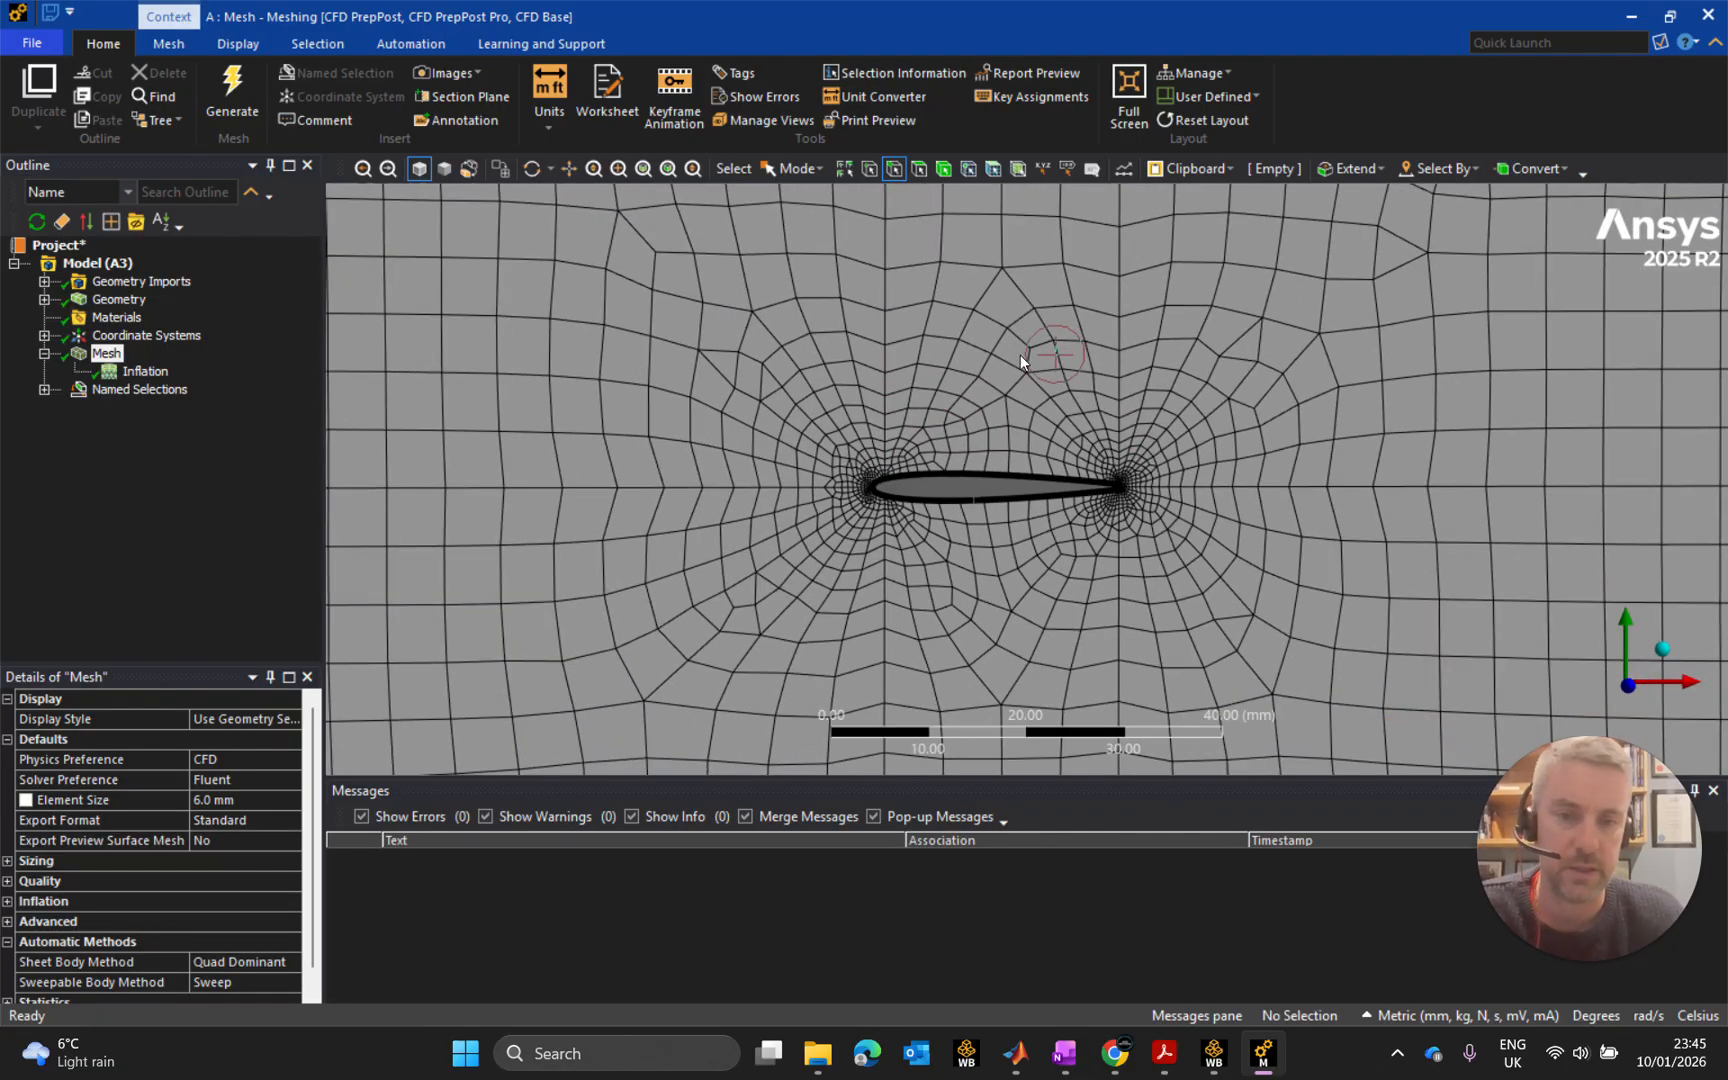
{"action": "scroll", "coordinate": [1028, 362], "scroll_direction": "down", "scroll_amount": 2}
{"action": "scroll", "coordinate": [1031, 367], "scroll_direction": "down", "scroll_amount": 4}
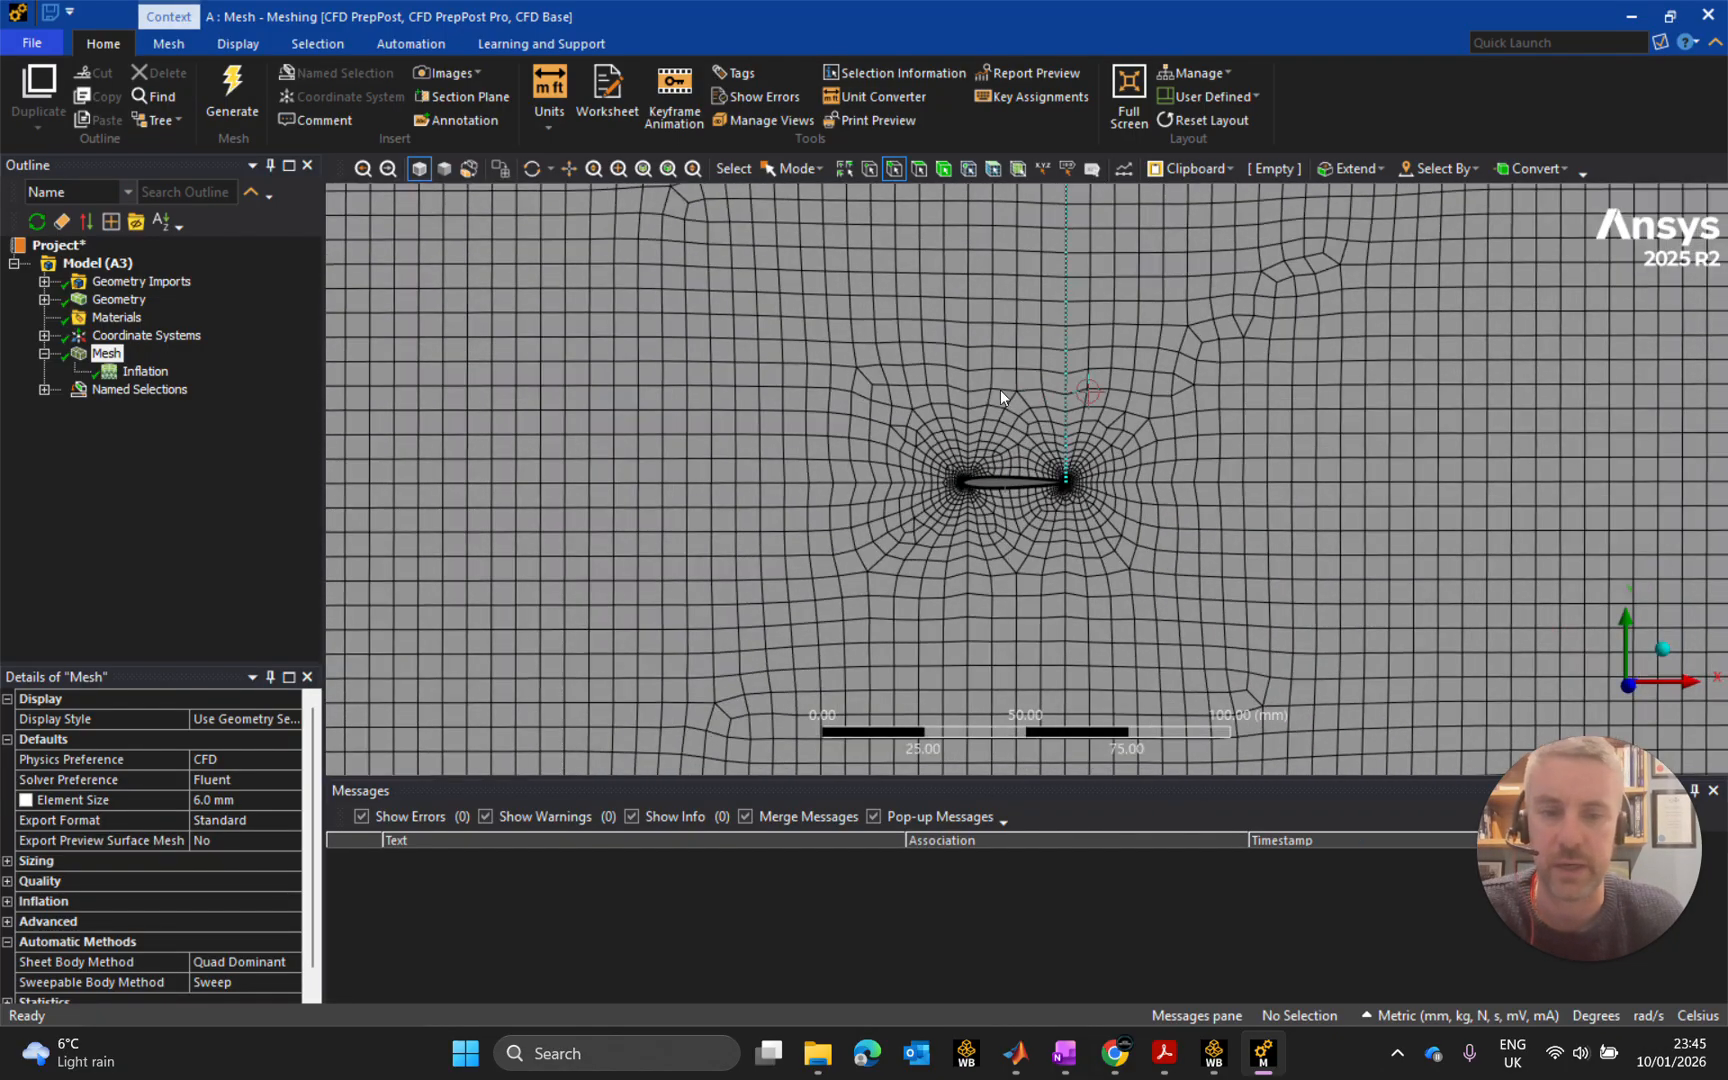
{"action": "scroll", "coordinate": [941, 400], "scroll_direction": "down", "scroll_amount": 5}
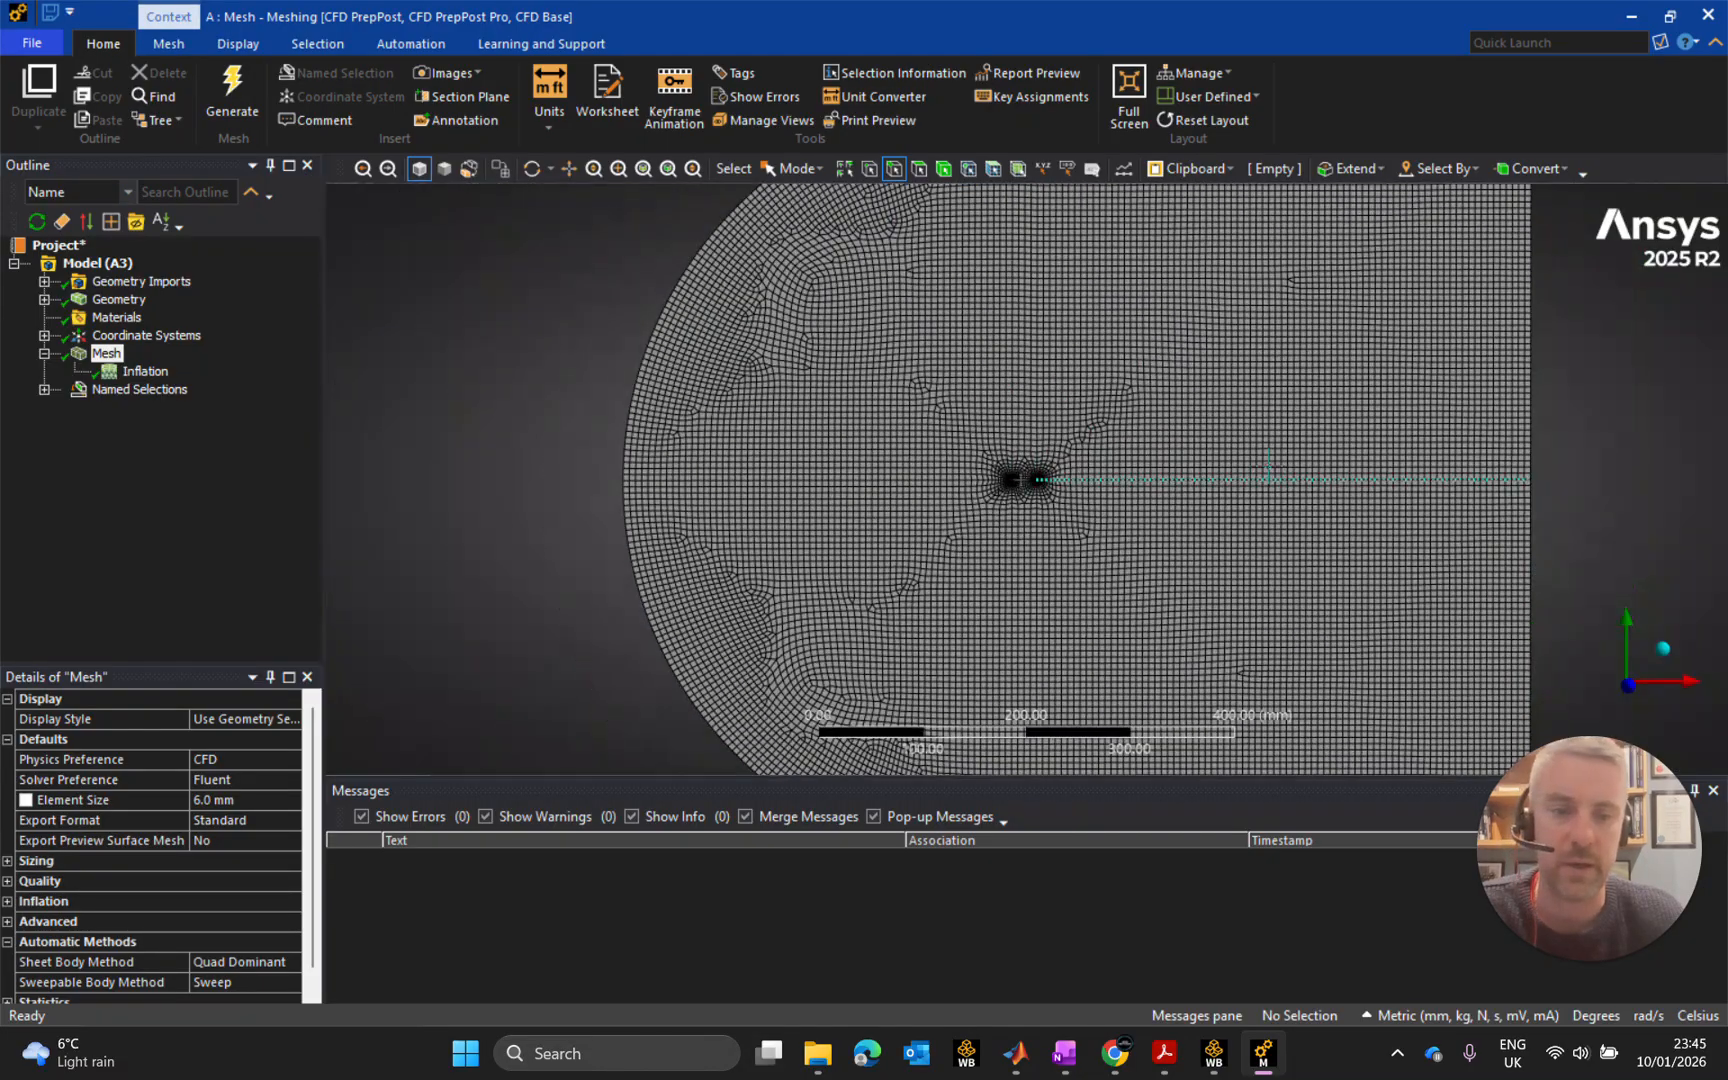
{"action": "scroll", "coordinate": [1023, 480], "scroll_direction": "up", "scroll_amount": 5}
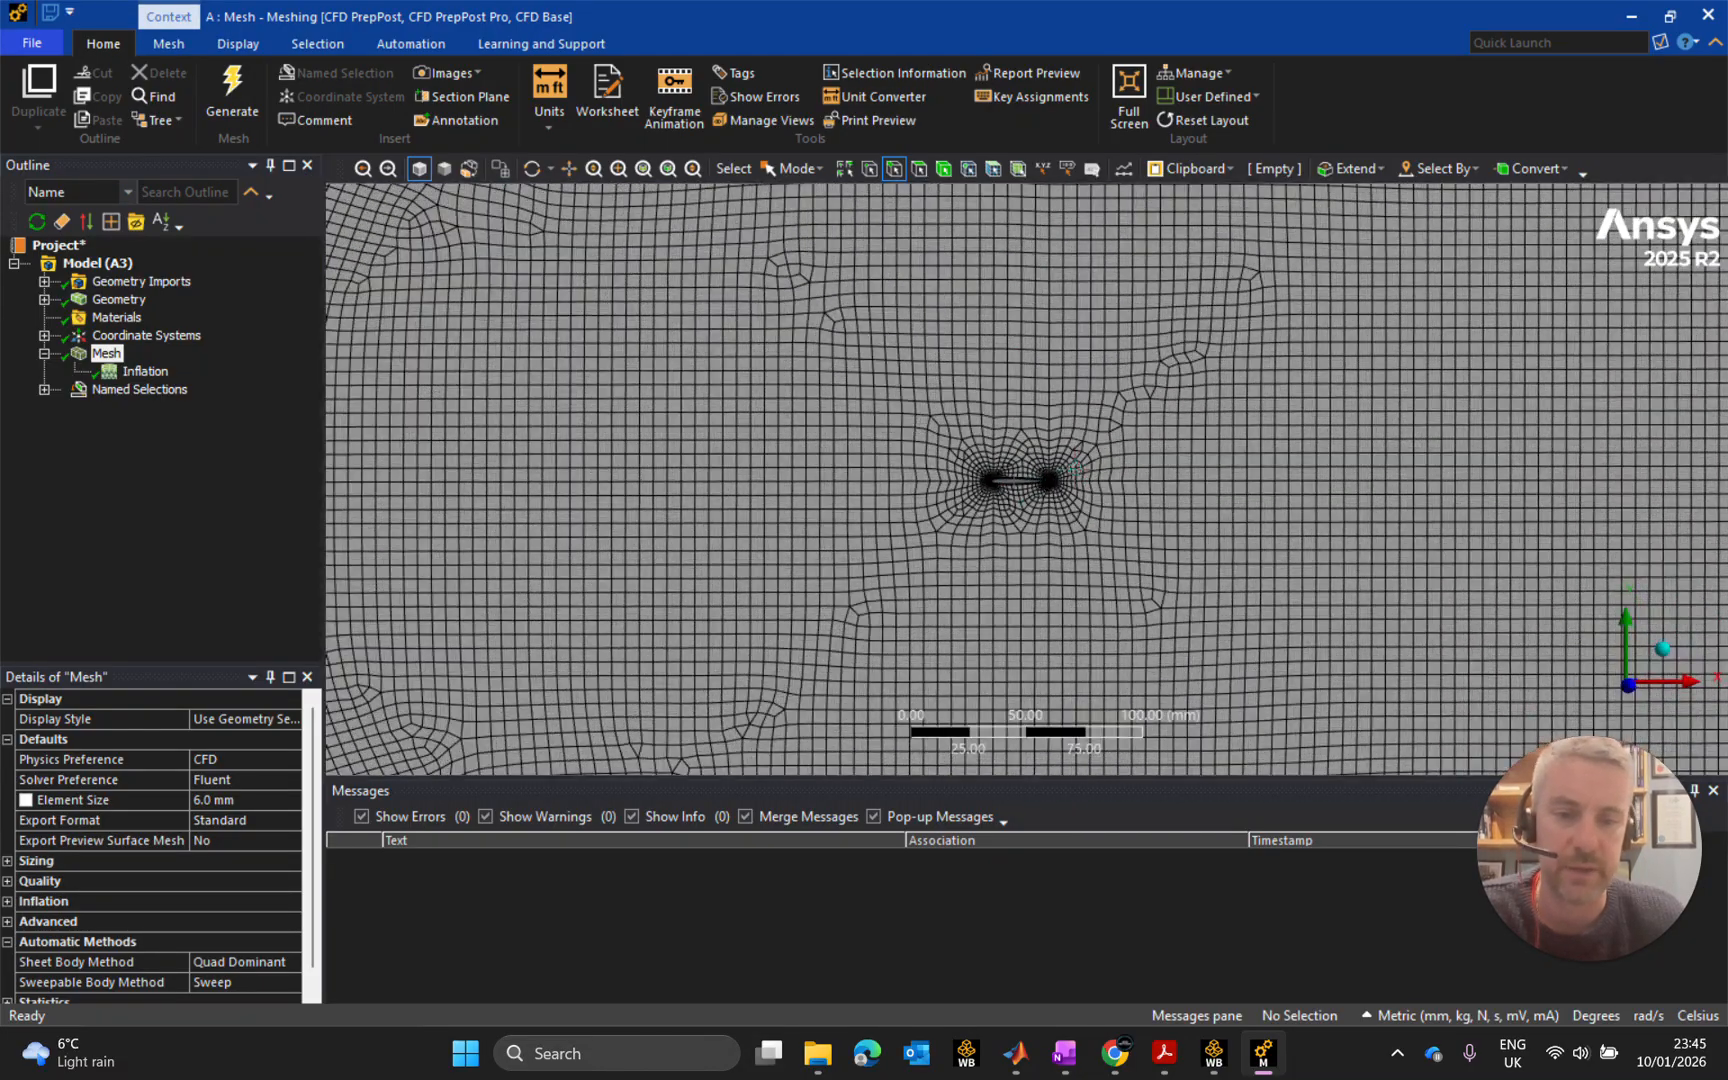
{"action": "scroll", "coordinate": [1057, 482], "scroll_direction": "up", "scroll_amount": 4}
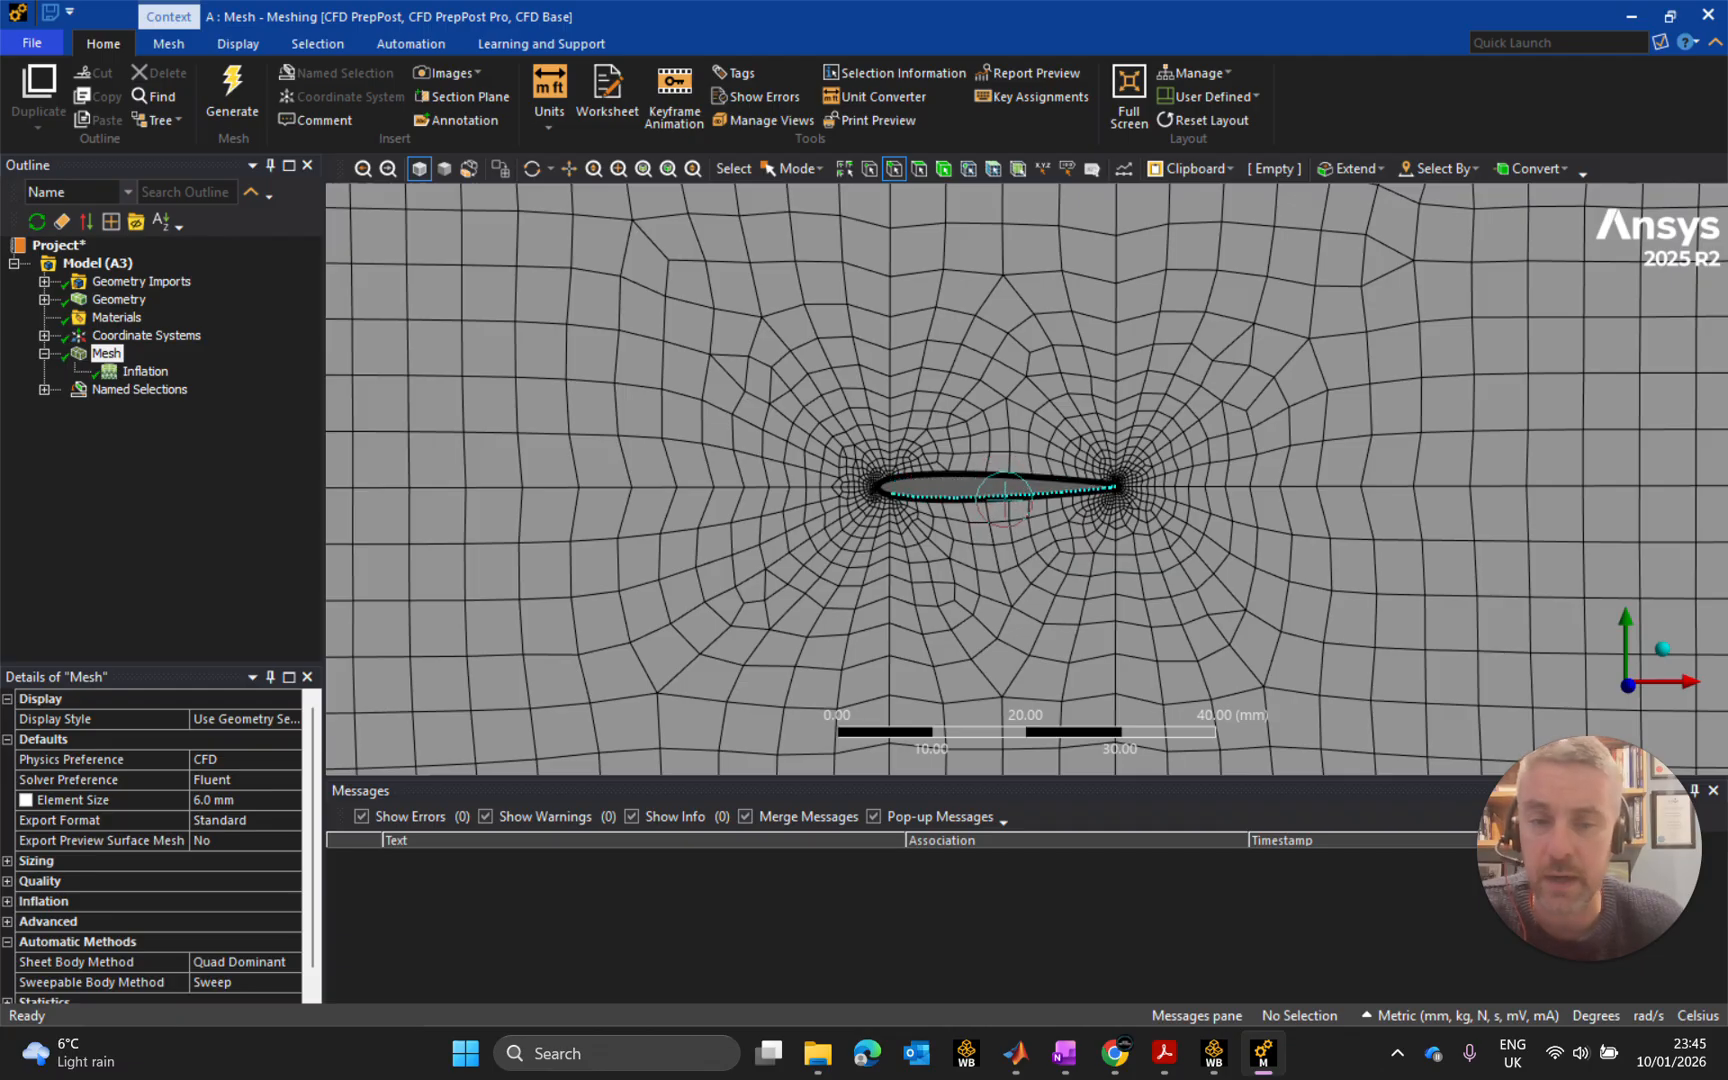
{"action": "mouse_move", "coordinate": [1015, 1053]}
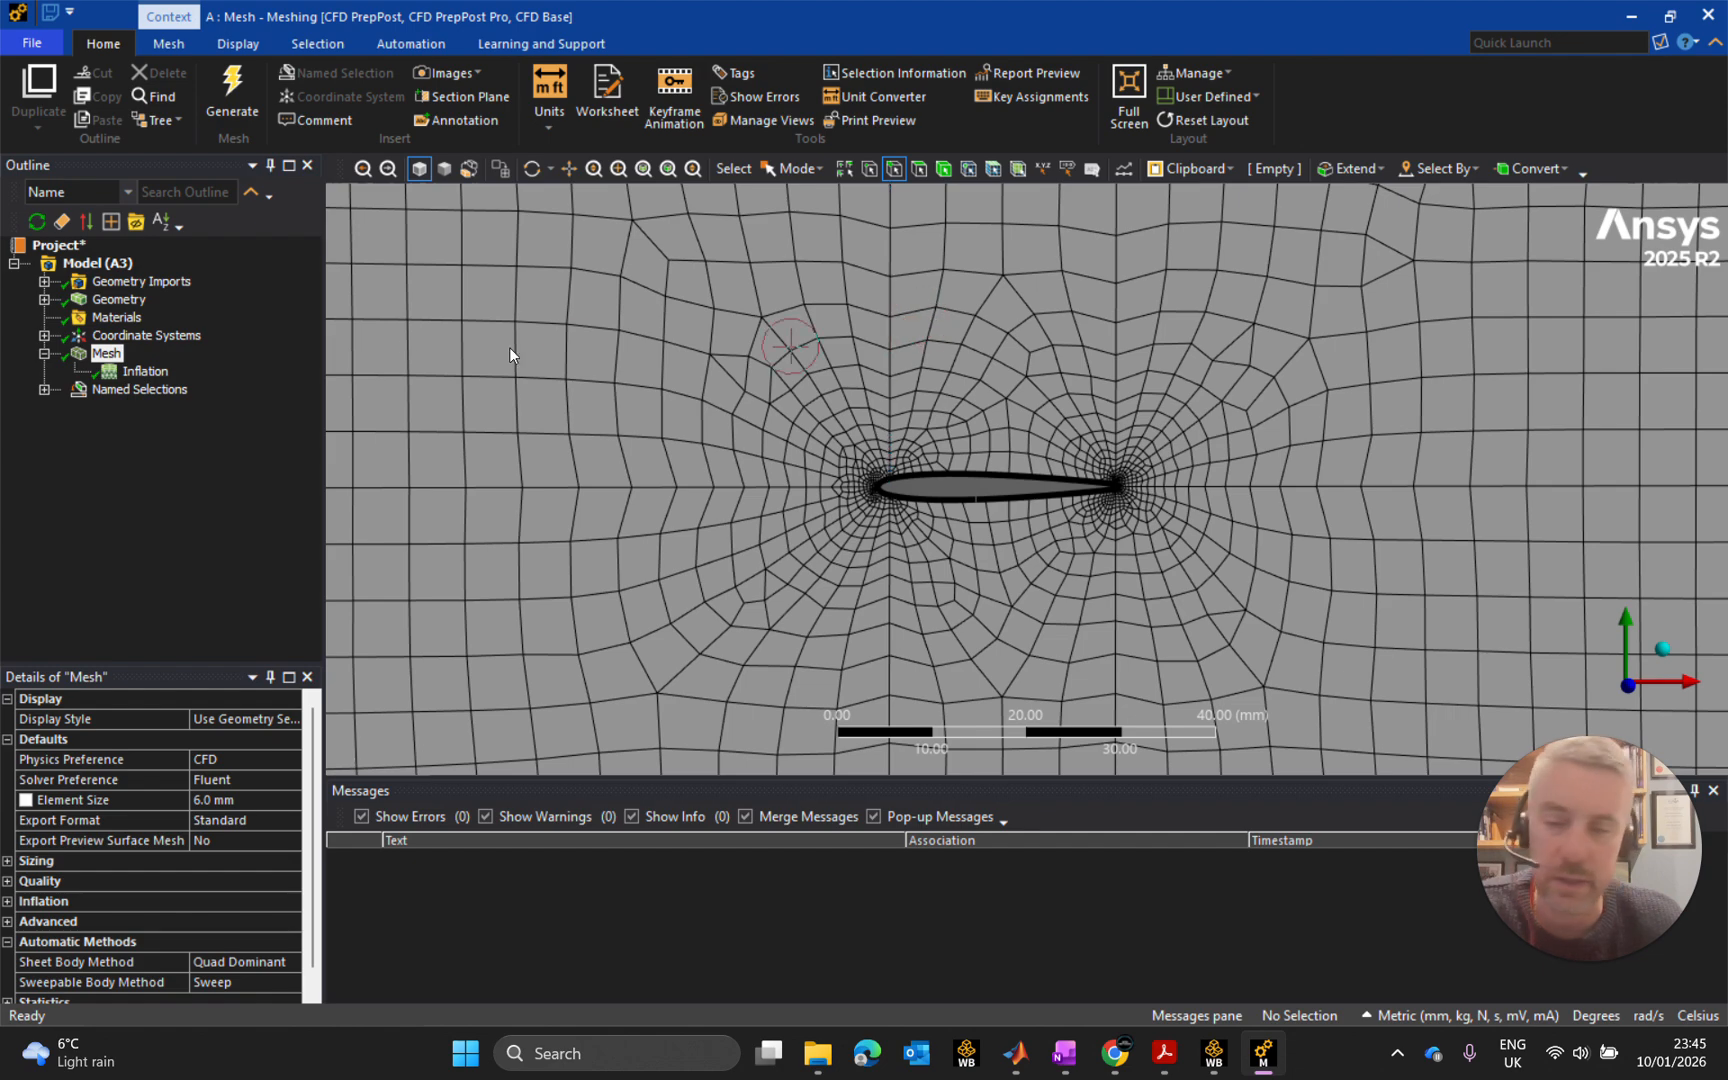
Try to add a face meshing control to the mesh, selecting all six faces of the flow domain around the airfoil.
{"action": "right_click", "coordinate": [106, 354]}
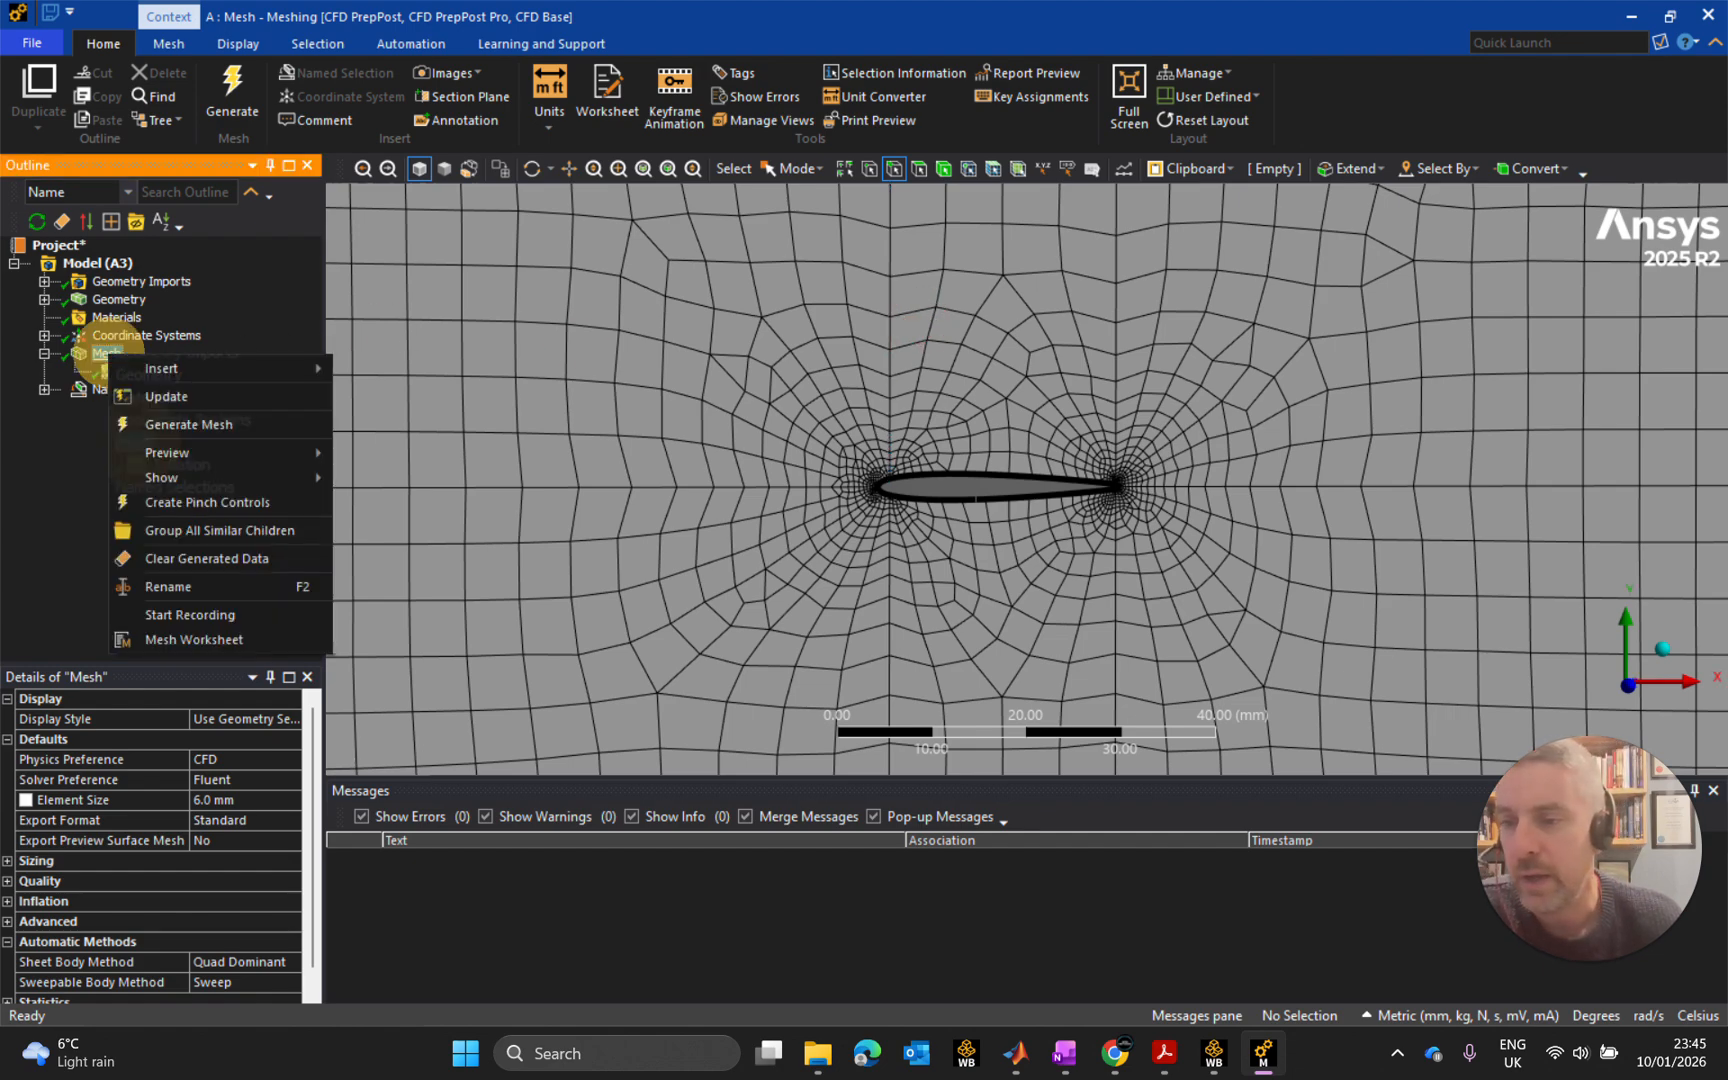
{"action": "mouse_move", "coordinate": [200, 368]}
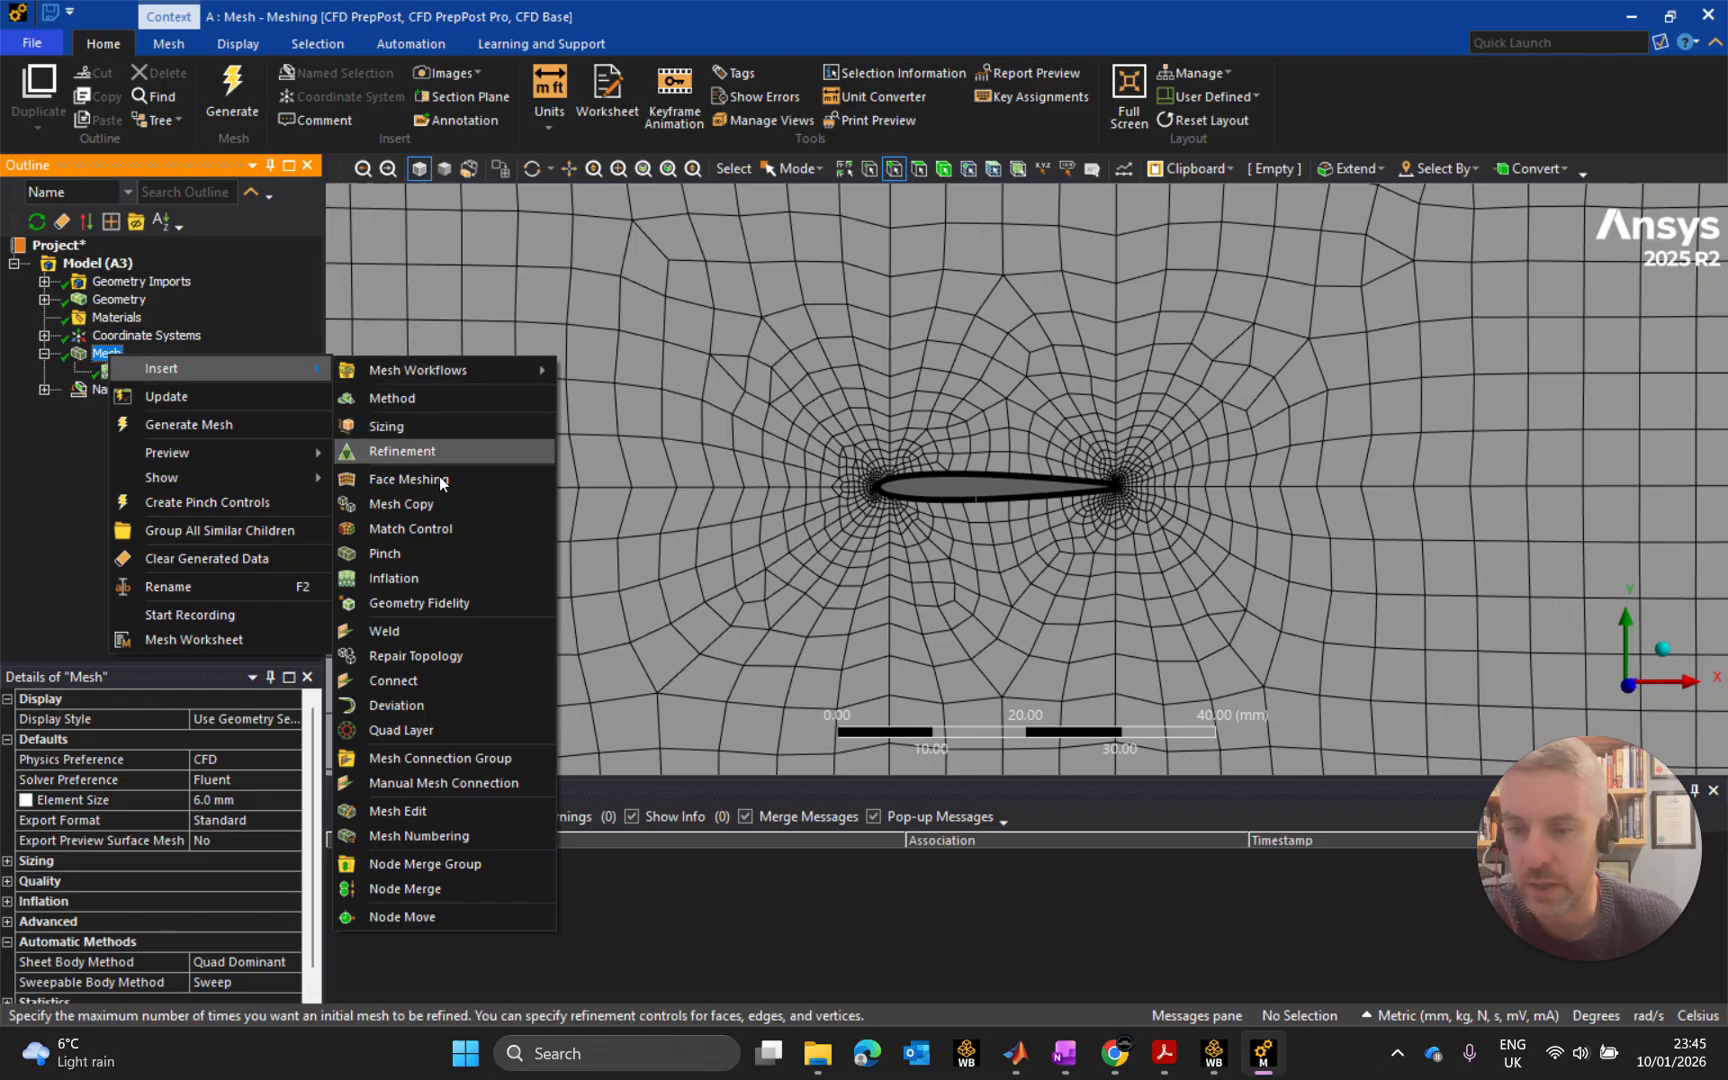
{"action": "left_click", "coordinate": [420, 479]}
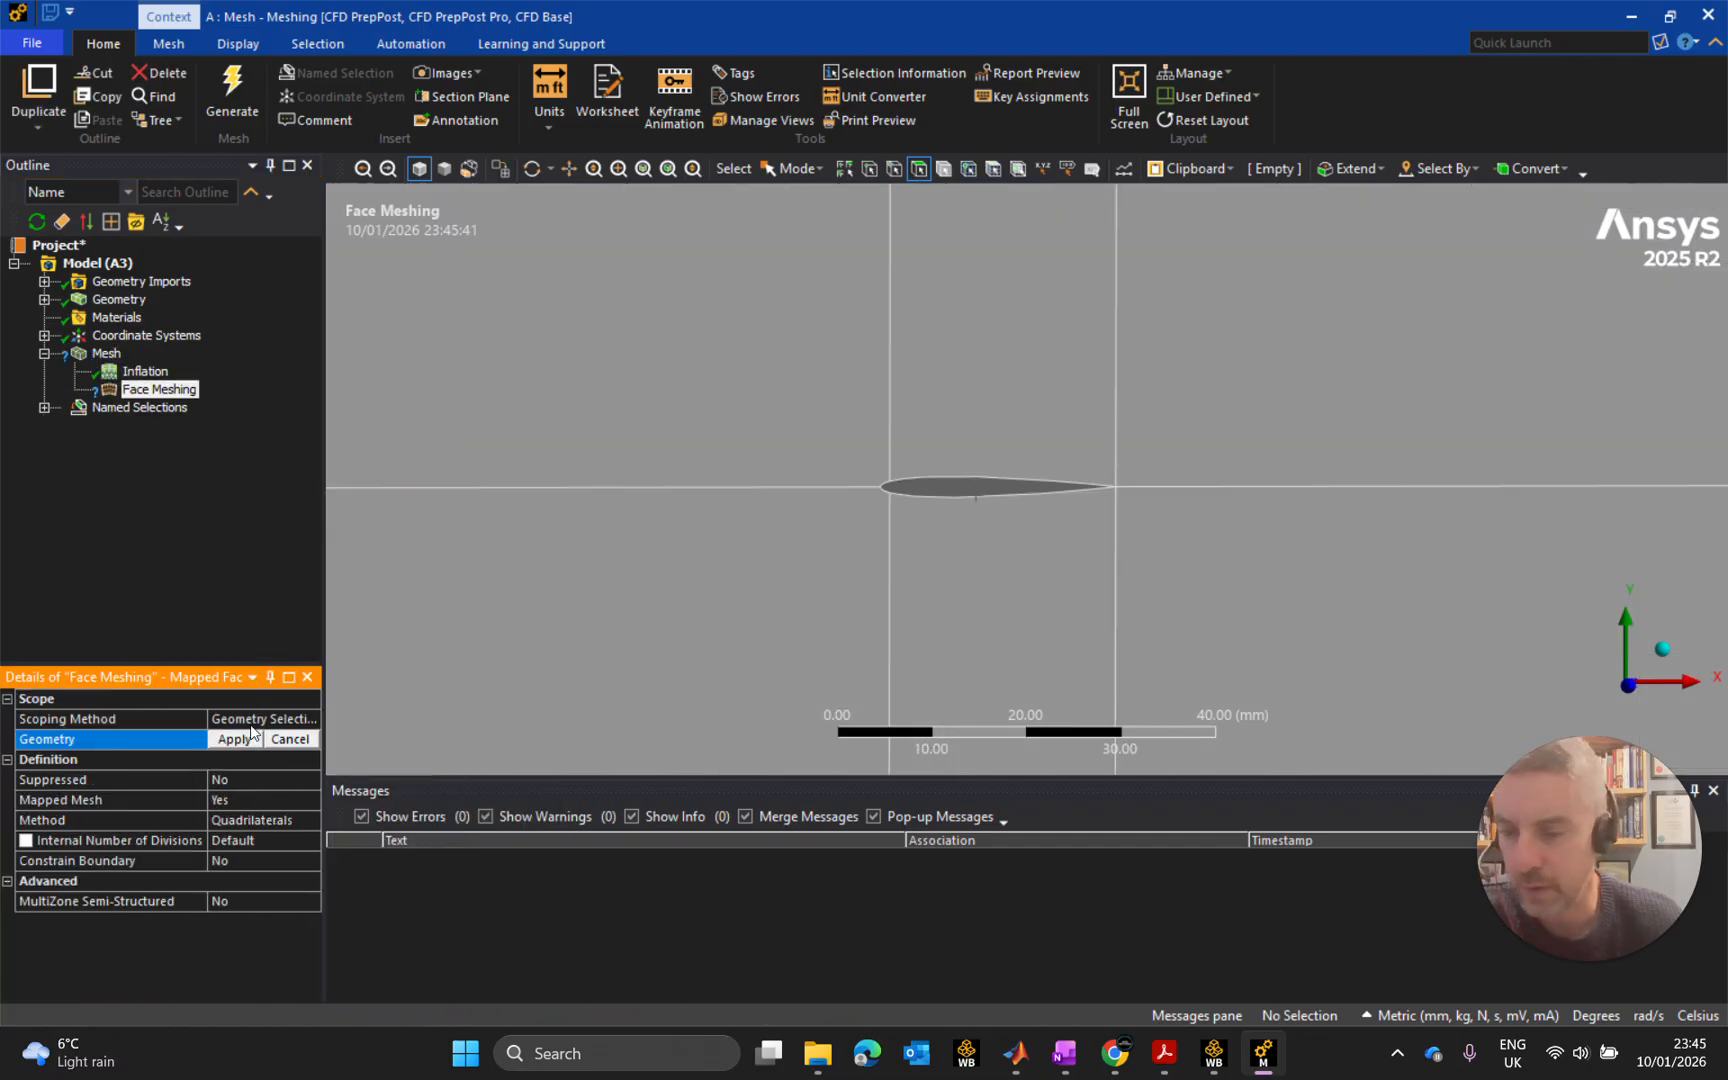
{"action": "left_click", "coordinate": [760, 312]}
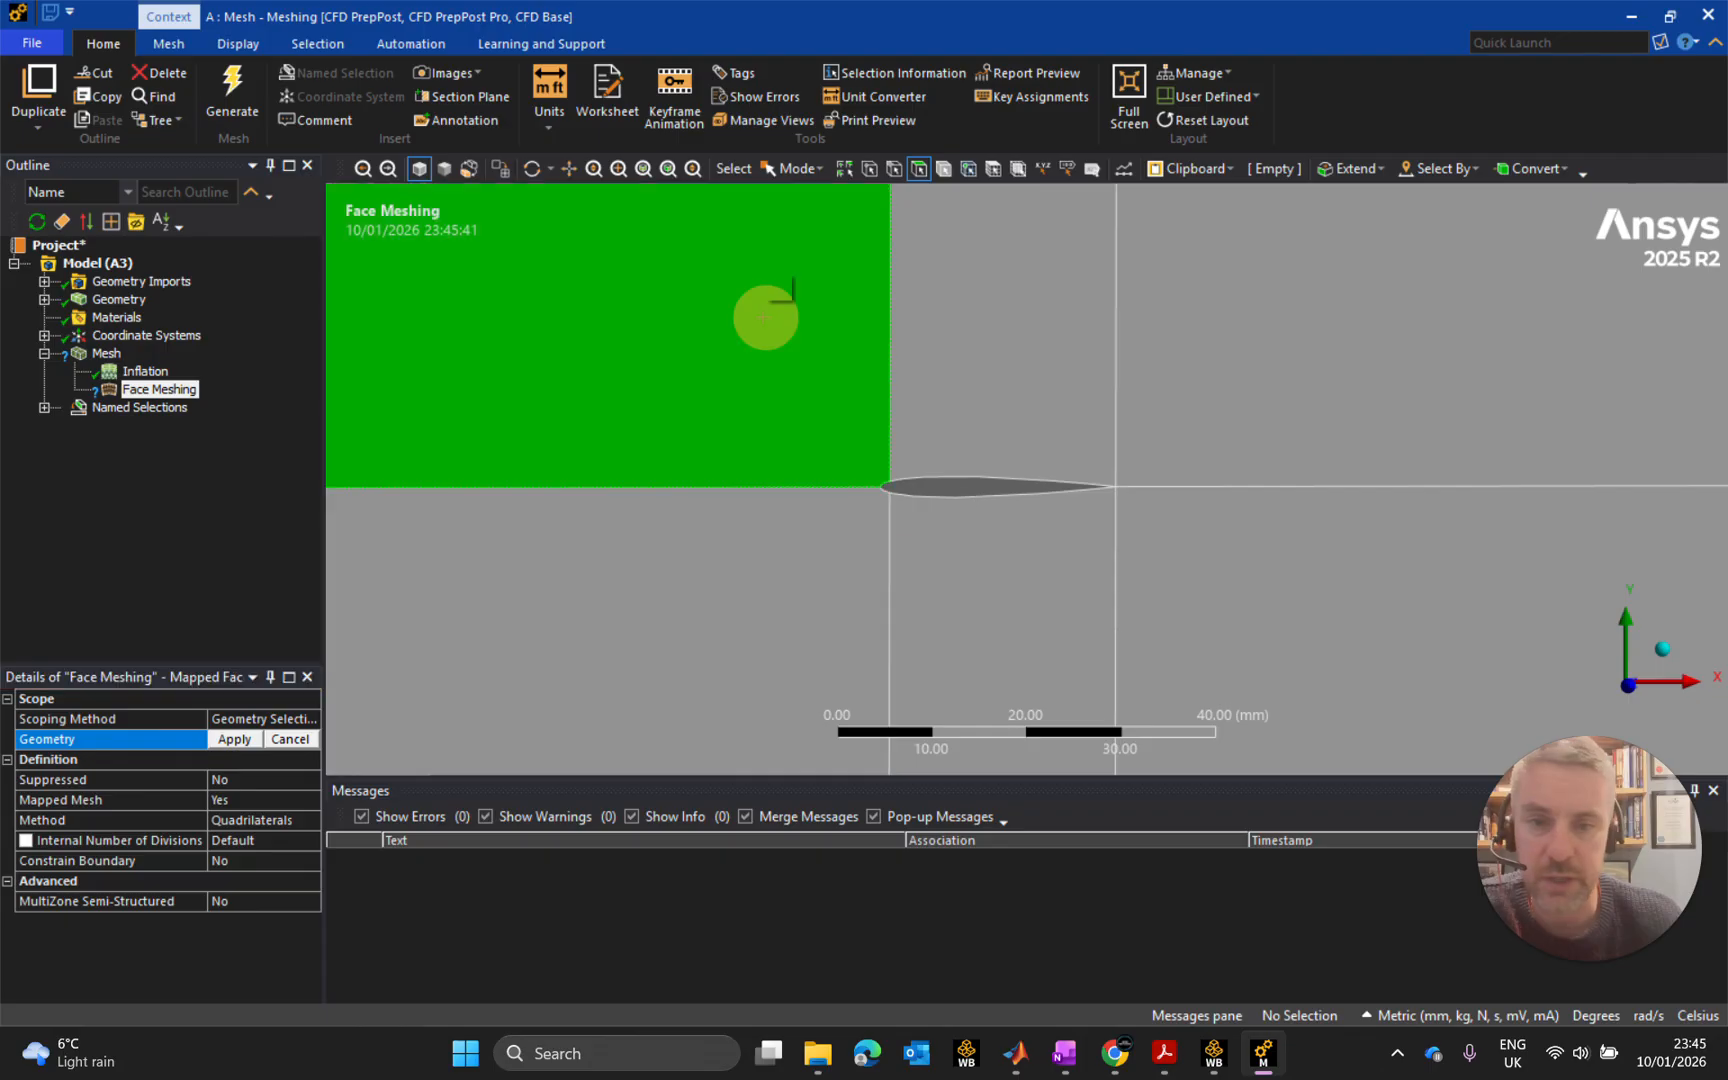
{"action": "left_click", "coordinate": [978, 337], "text": "ctrl"}
{"action": "left_click", "coordinate": [1207, 330], "text": "ctrl"}
{"action": "left_click", "coordinate": [1288, 532], "text": "ctrl"}
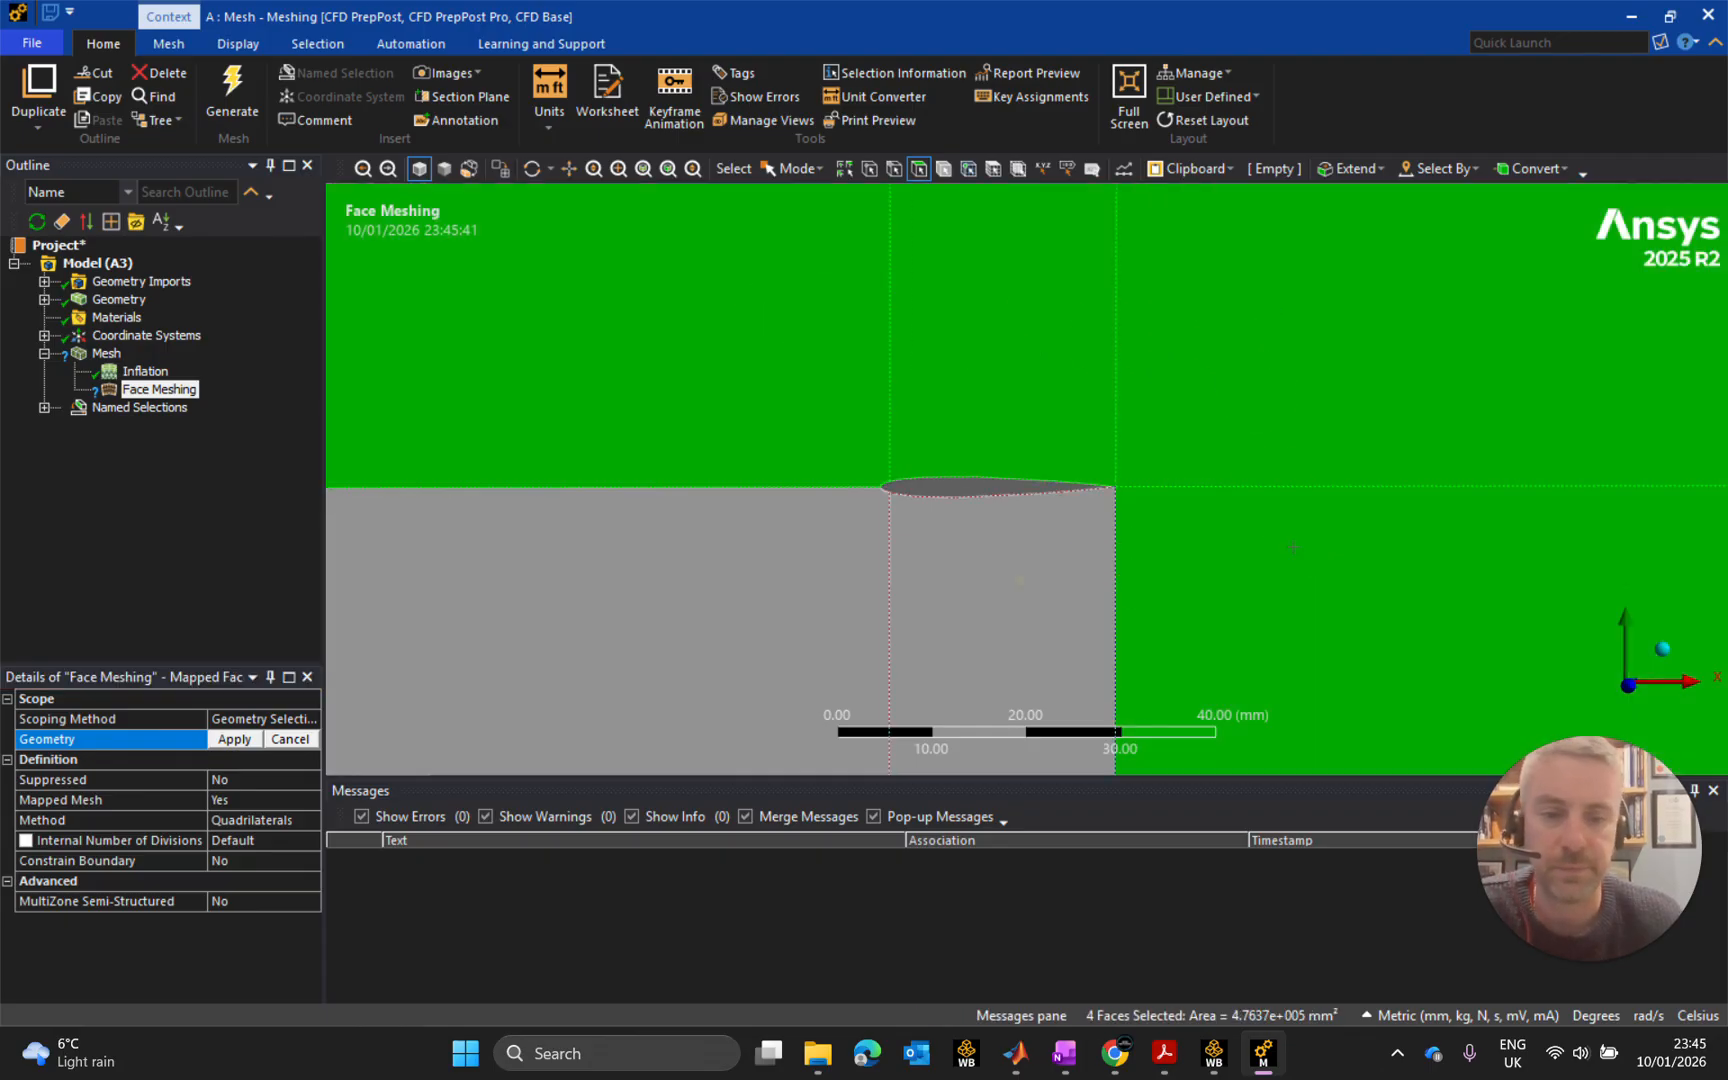
{"action": "left_click", "coordinate": [1010, 575], "text": "ctrl"}
{"action": "left_click", "coordinate": [800, 607], "text": "ctrl"}
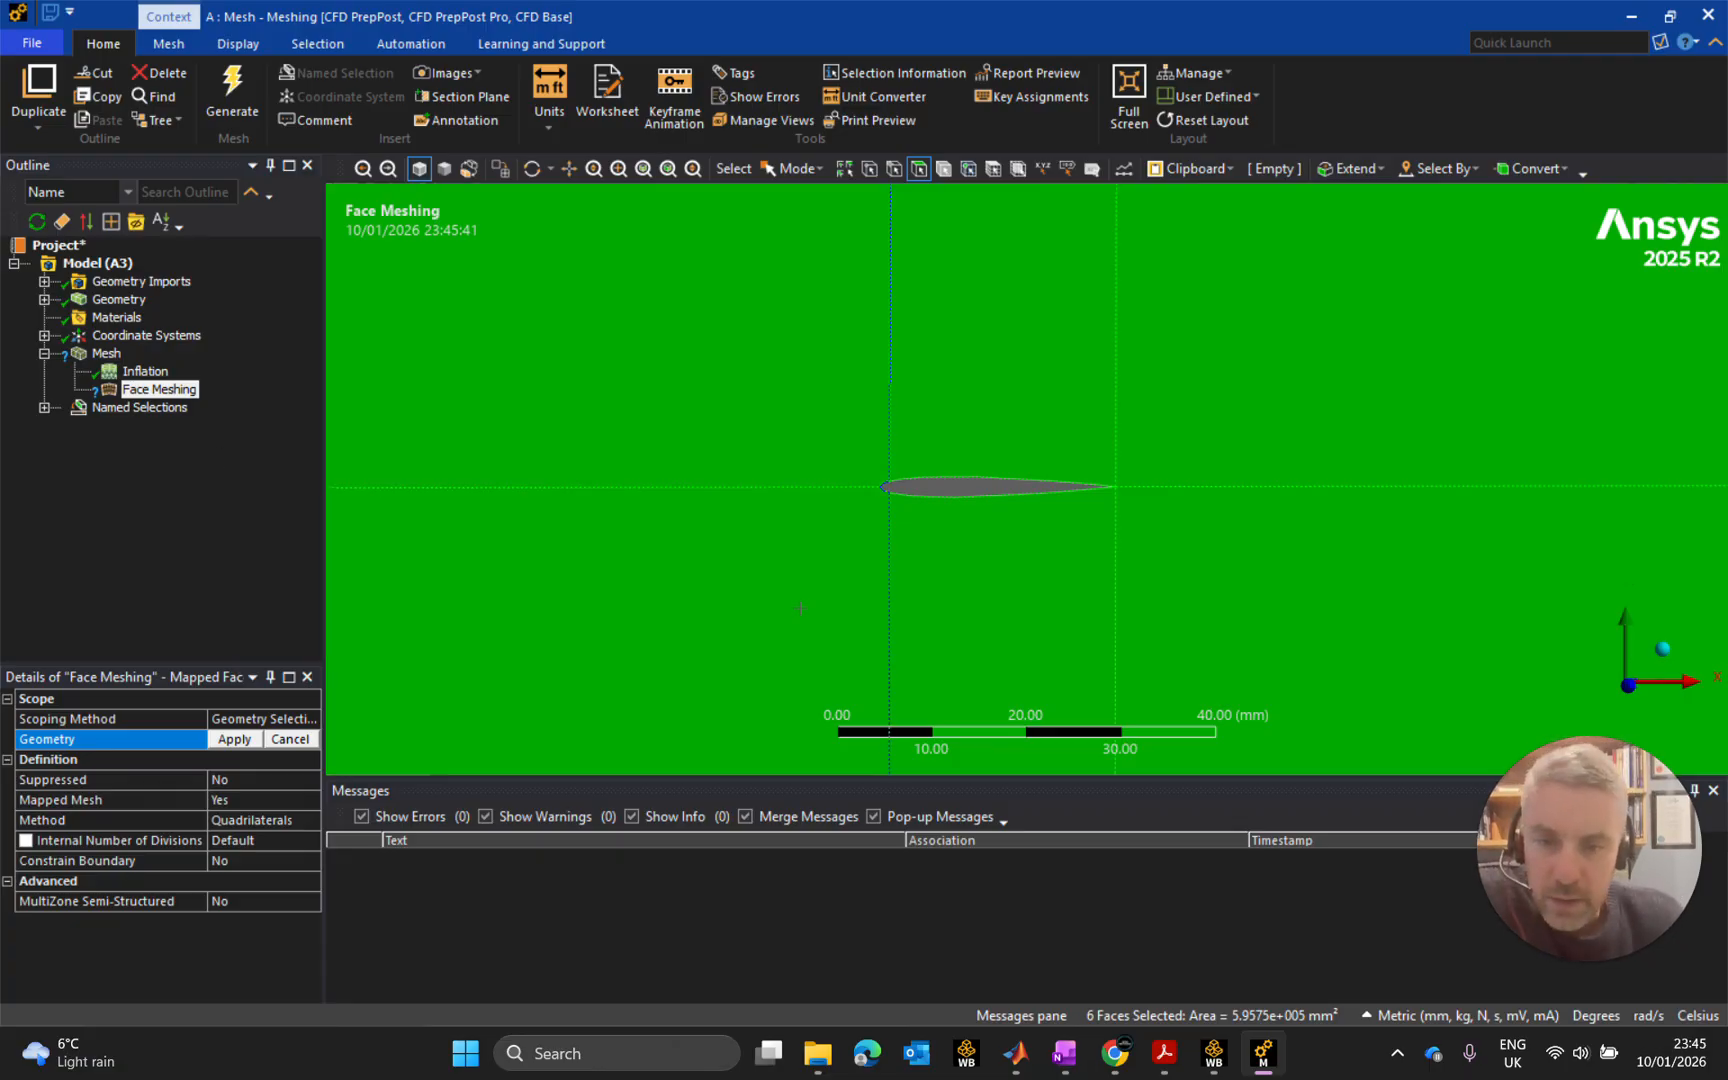
{"action": "scroll", "coordinate": [838, 585], "scroll_direction": "down", "scroll_amount": 1}
{"action": "scroll", "coordinate": [838, 585], "scroll_direction": "down", "scroll_amount": 2}
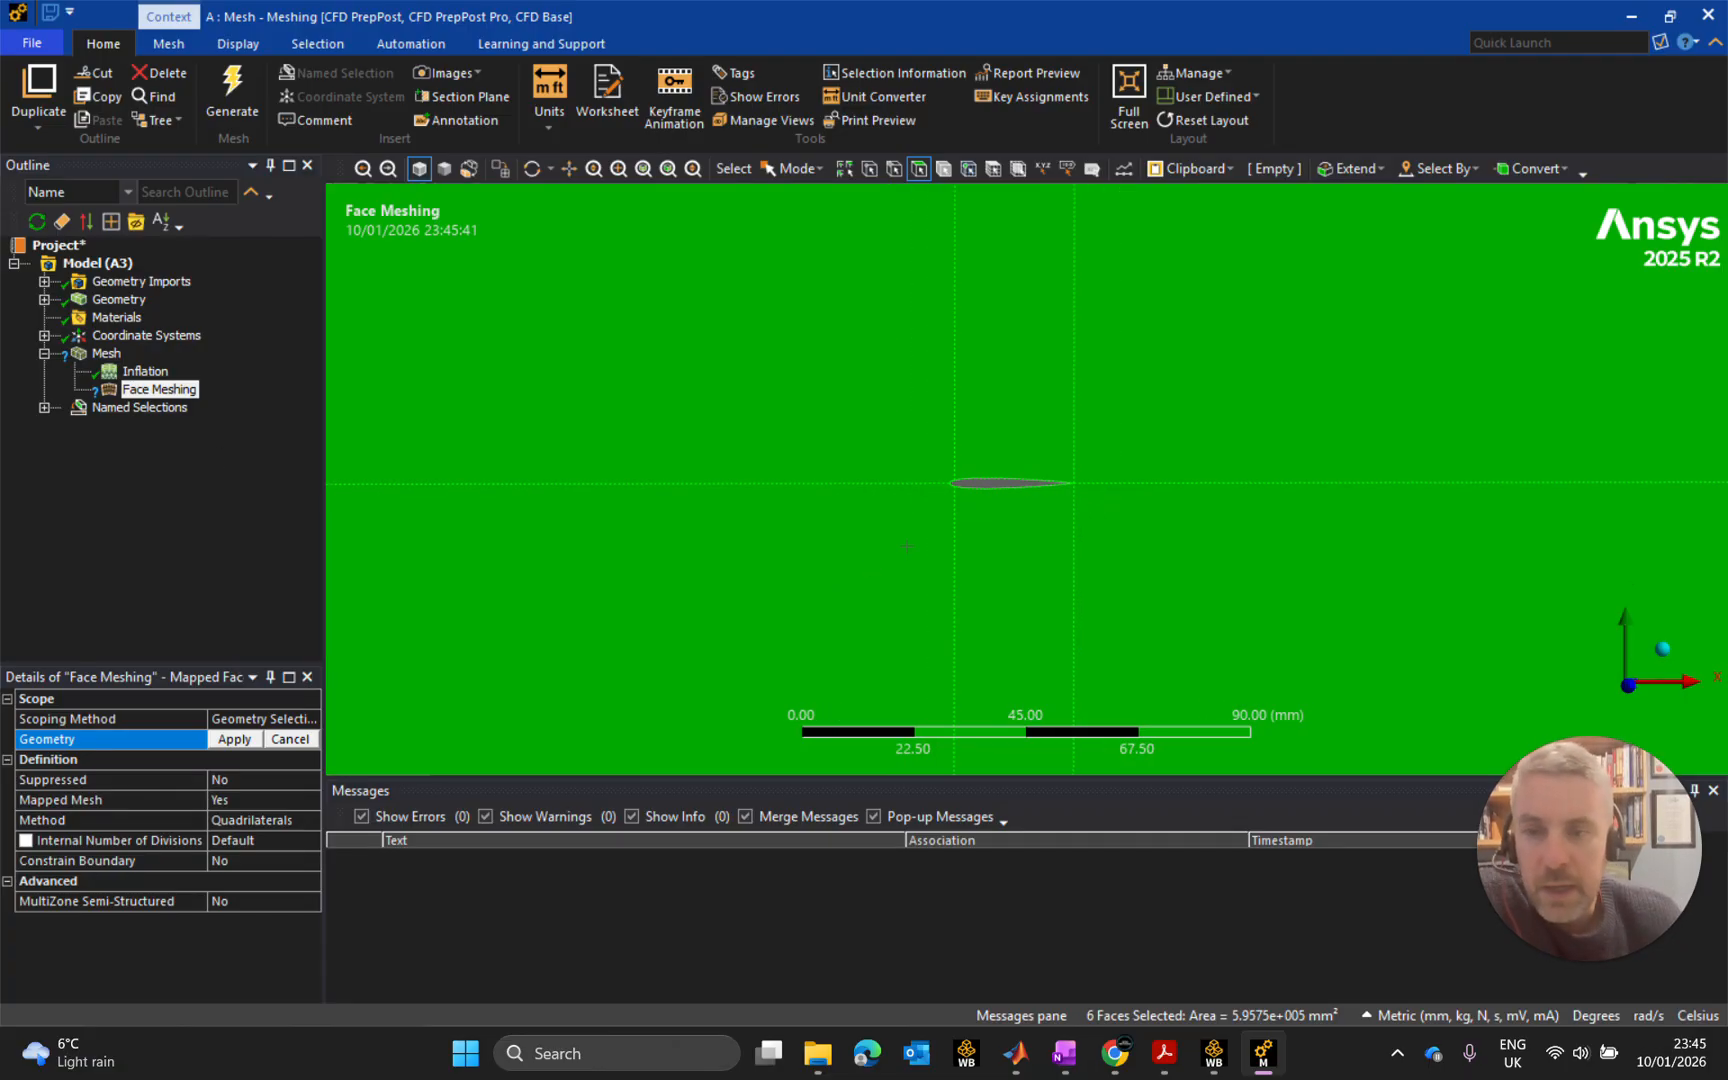
Delete the inflation control from the mesh.
{"action": "left_click", "coordinate": [106, 353]}
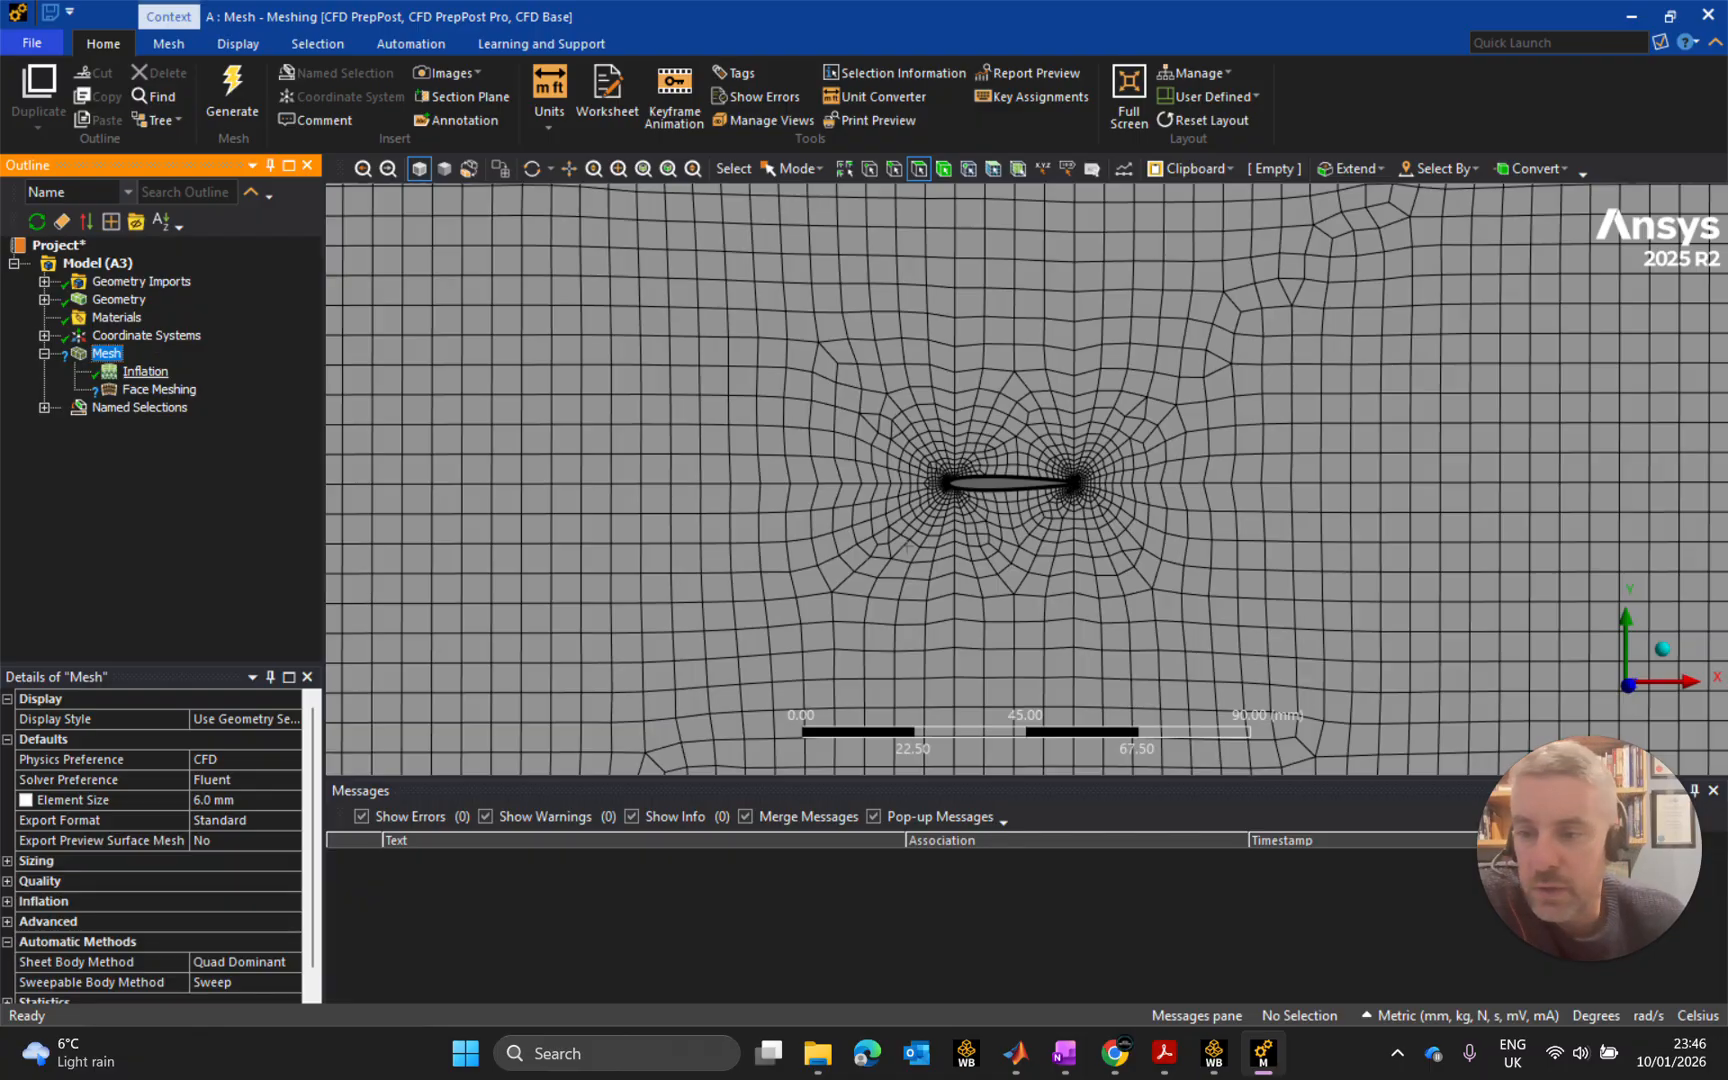
{"action": "left_click", "coordinate": [145, 371]}
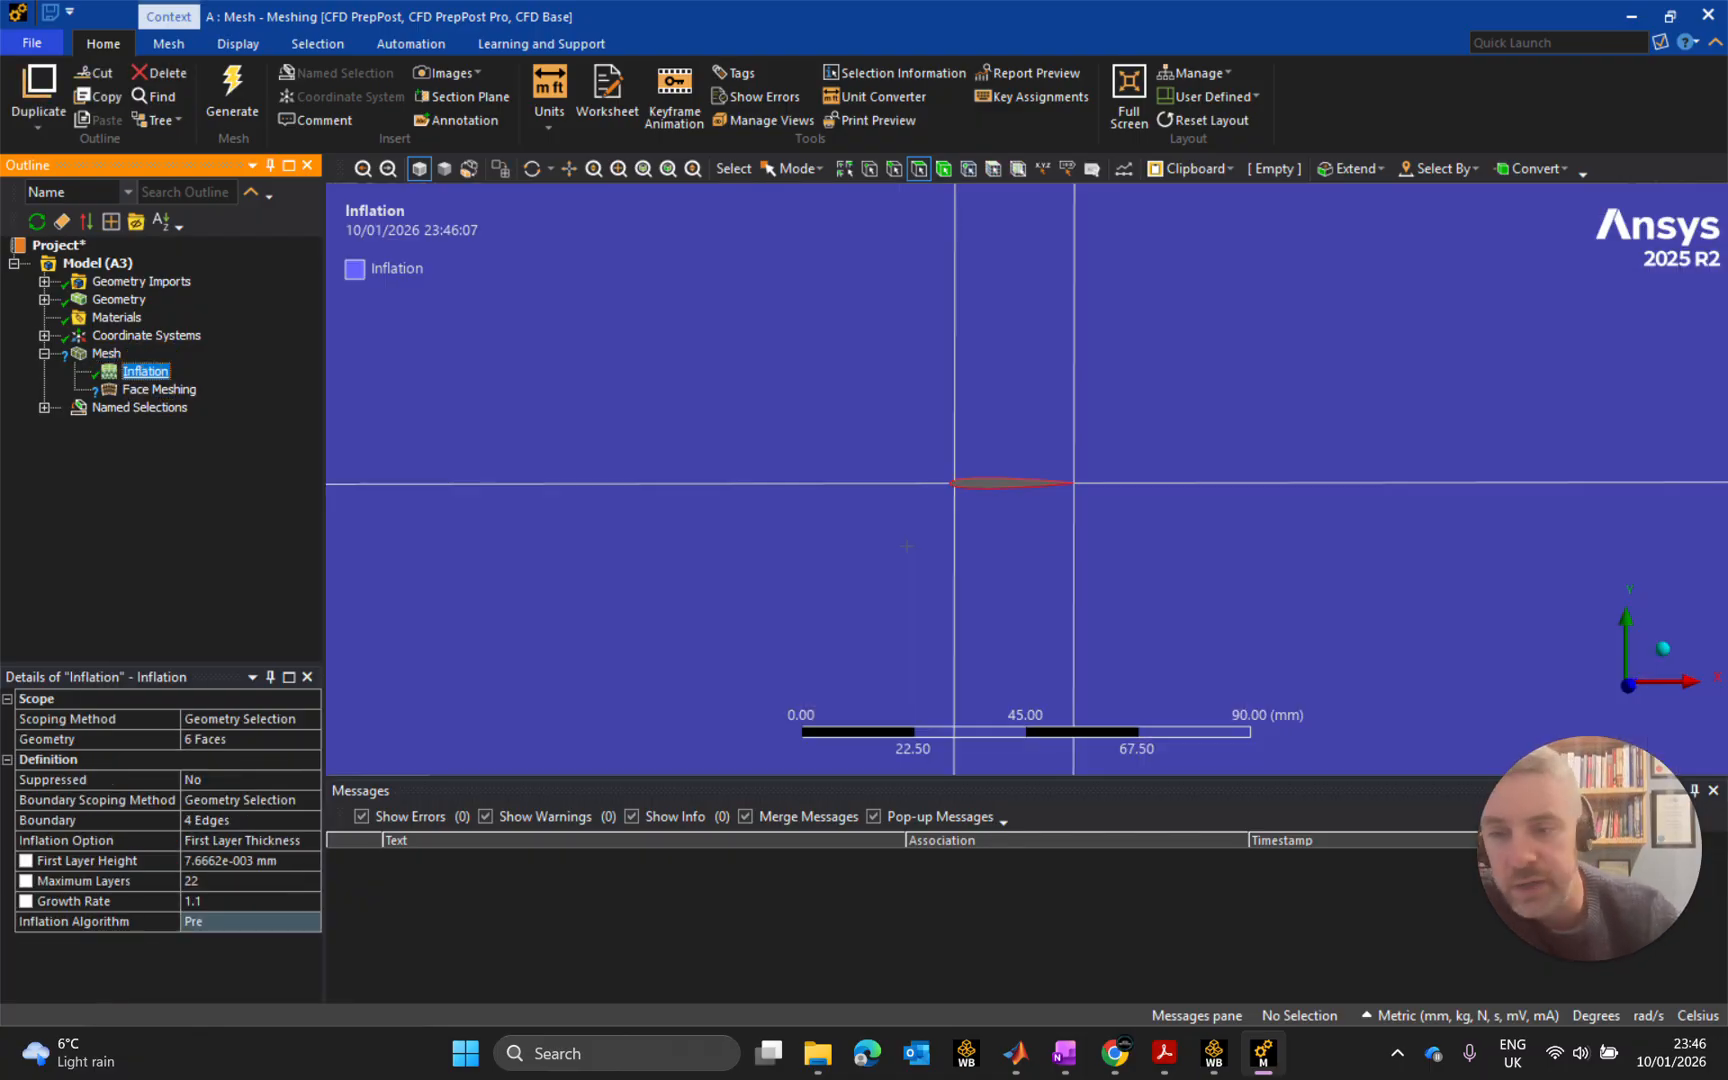
{"action": "key", "text": "Delete"}
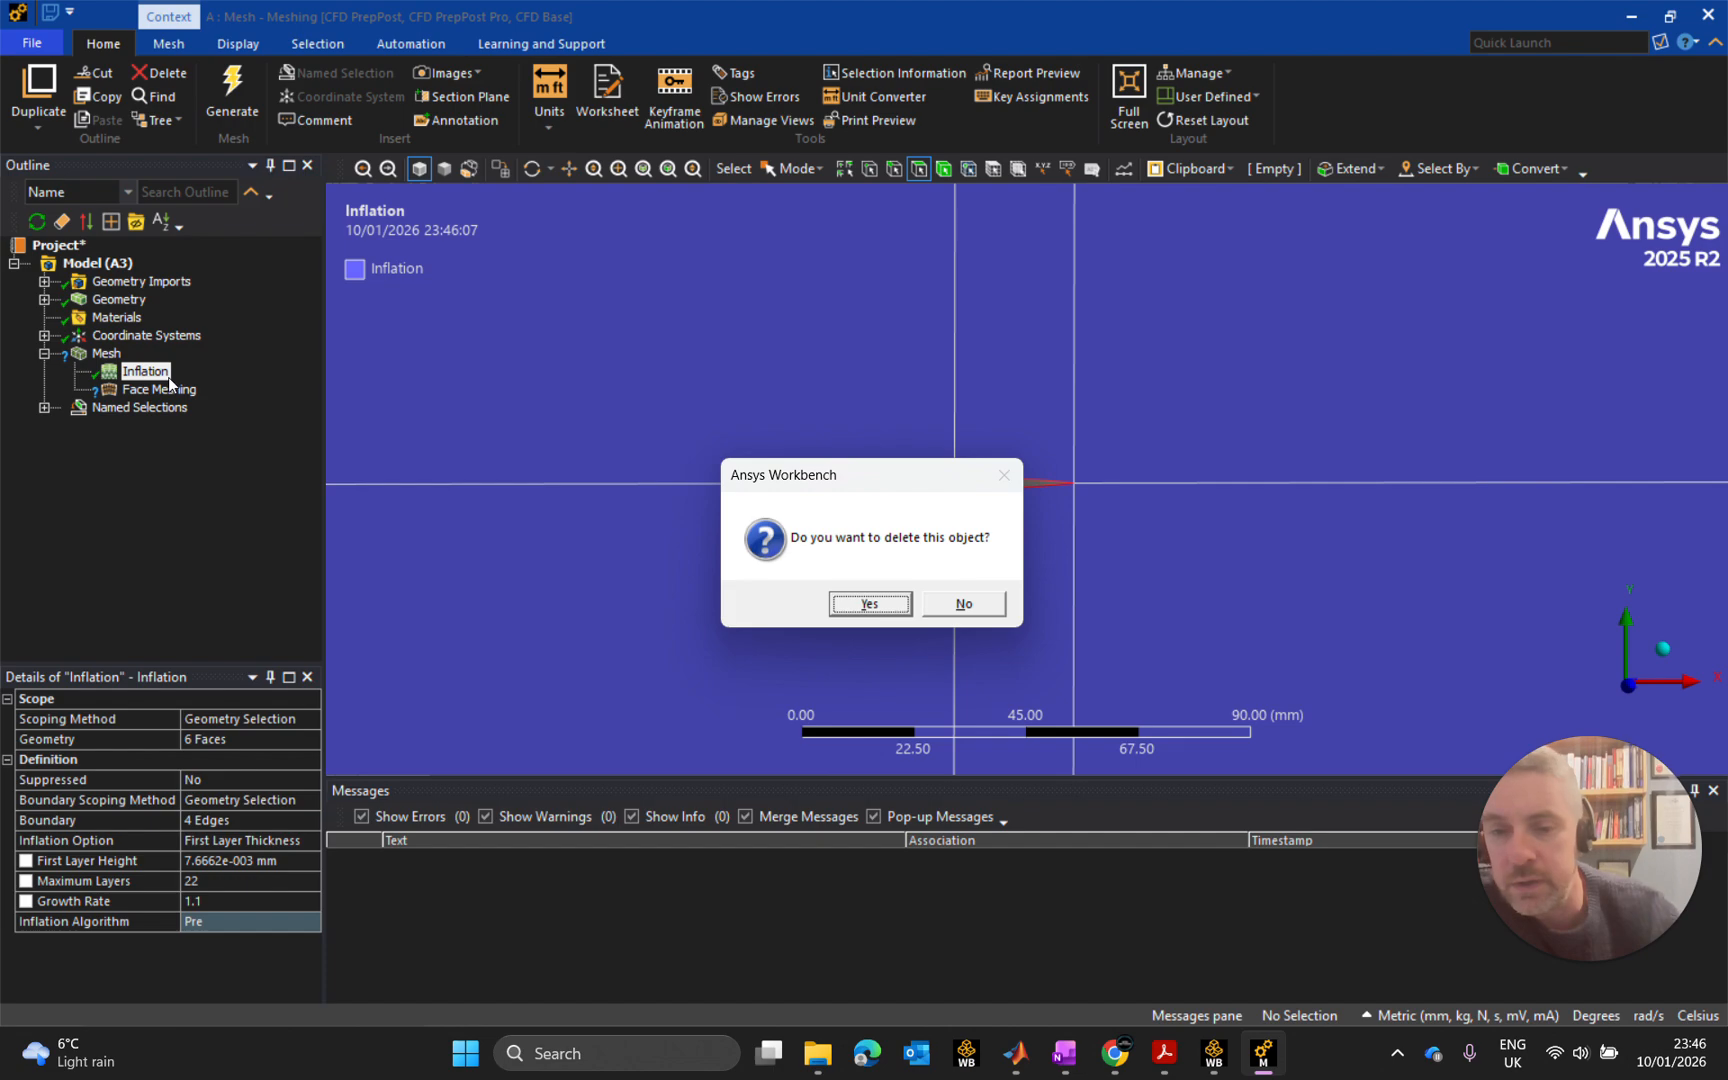
{"action": "left_click", "coordinate": [870, 605]}
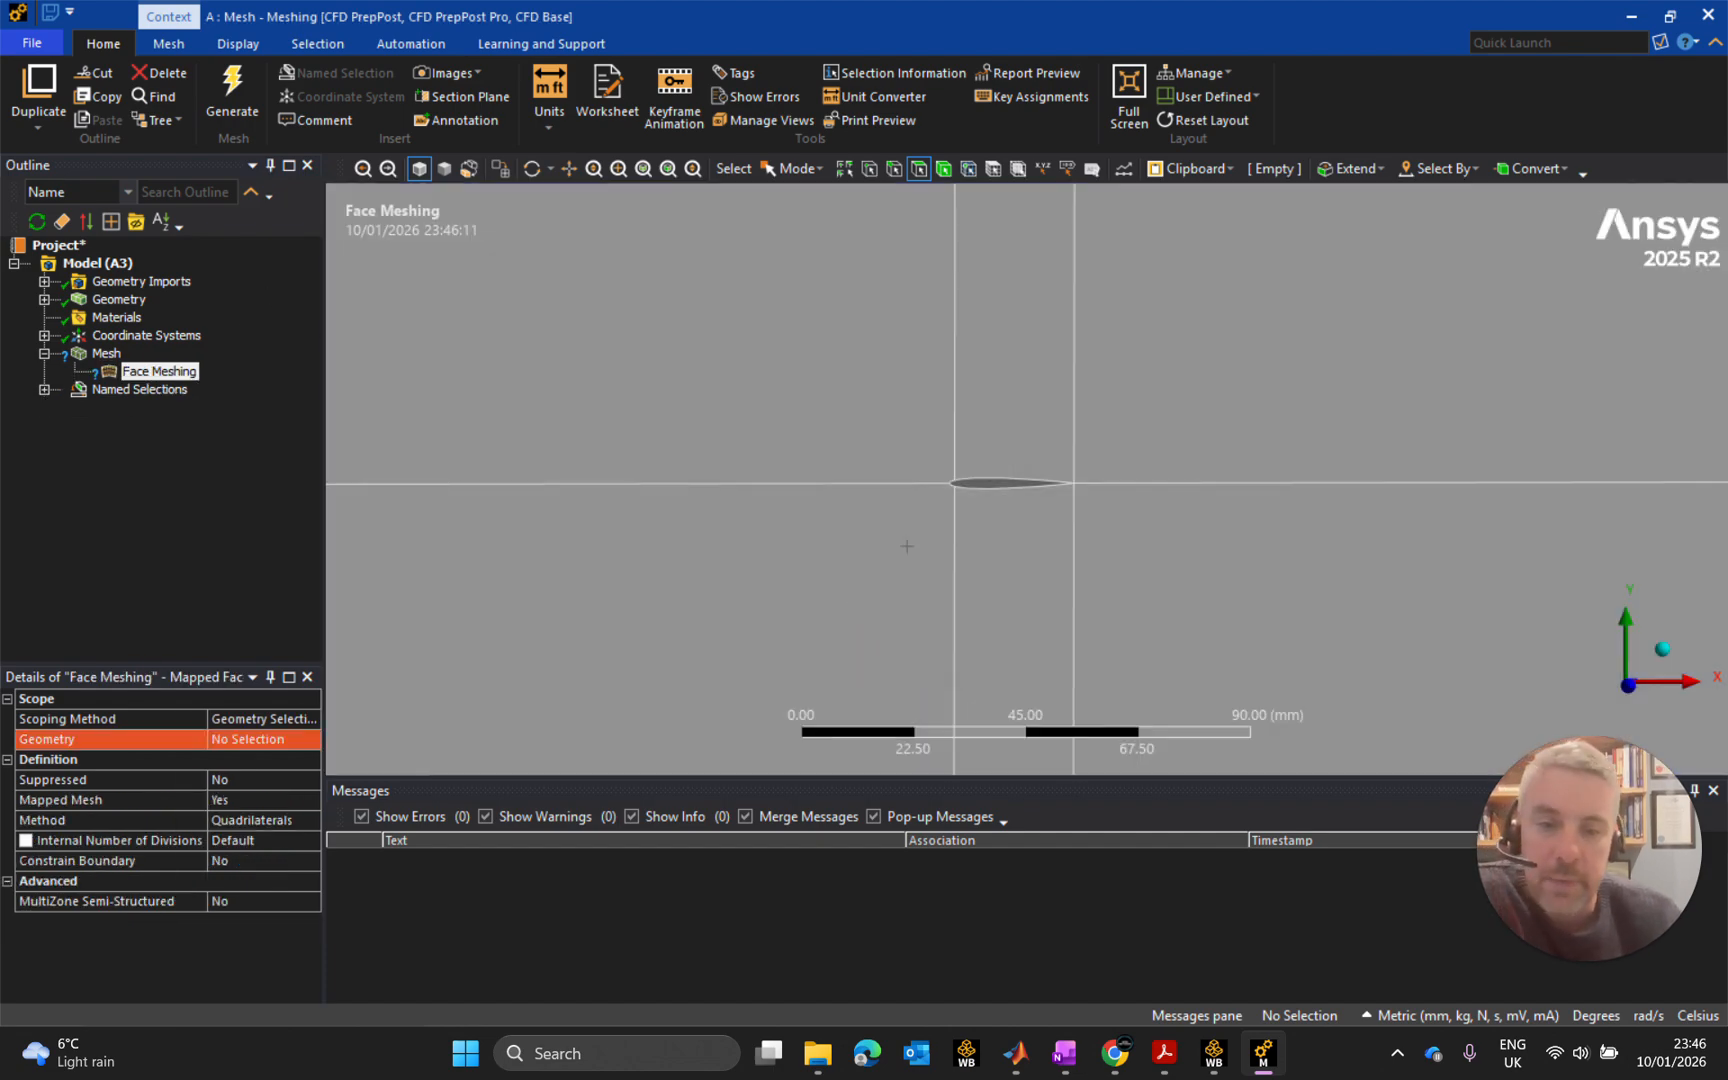
Delete the unscoped face meshing control and generate the mesh with no local controls.
{"action": "left_click", "coordinate": [238, 84]}
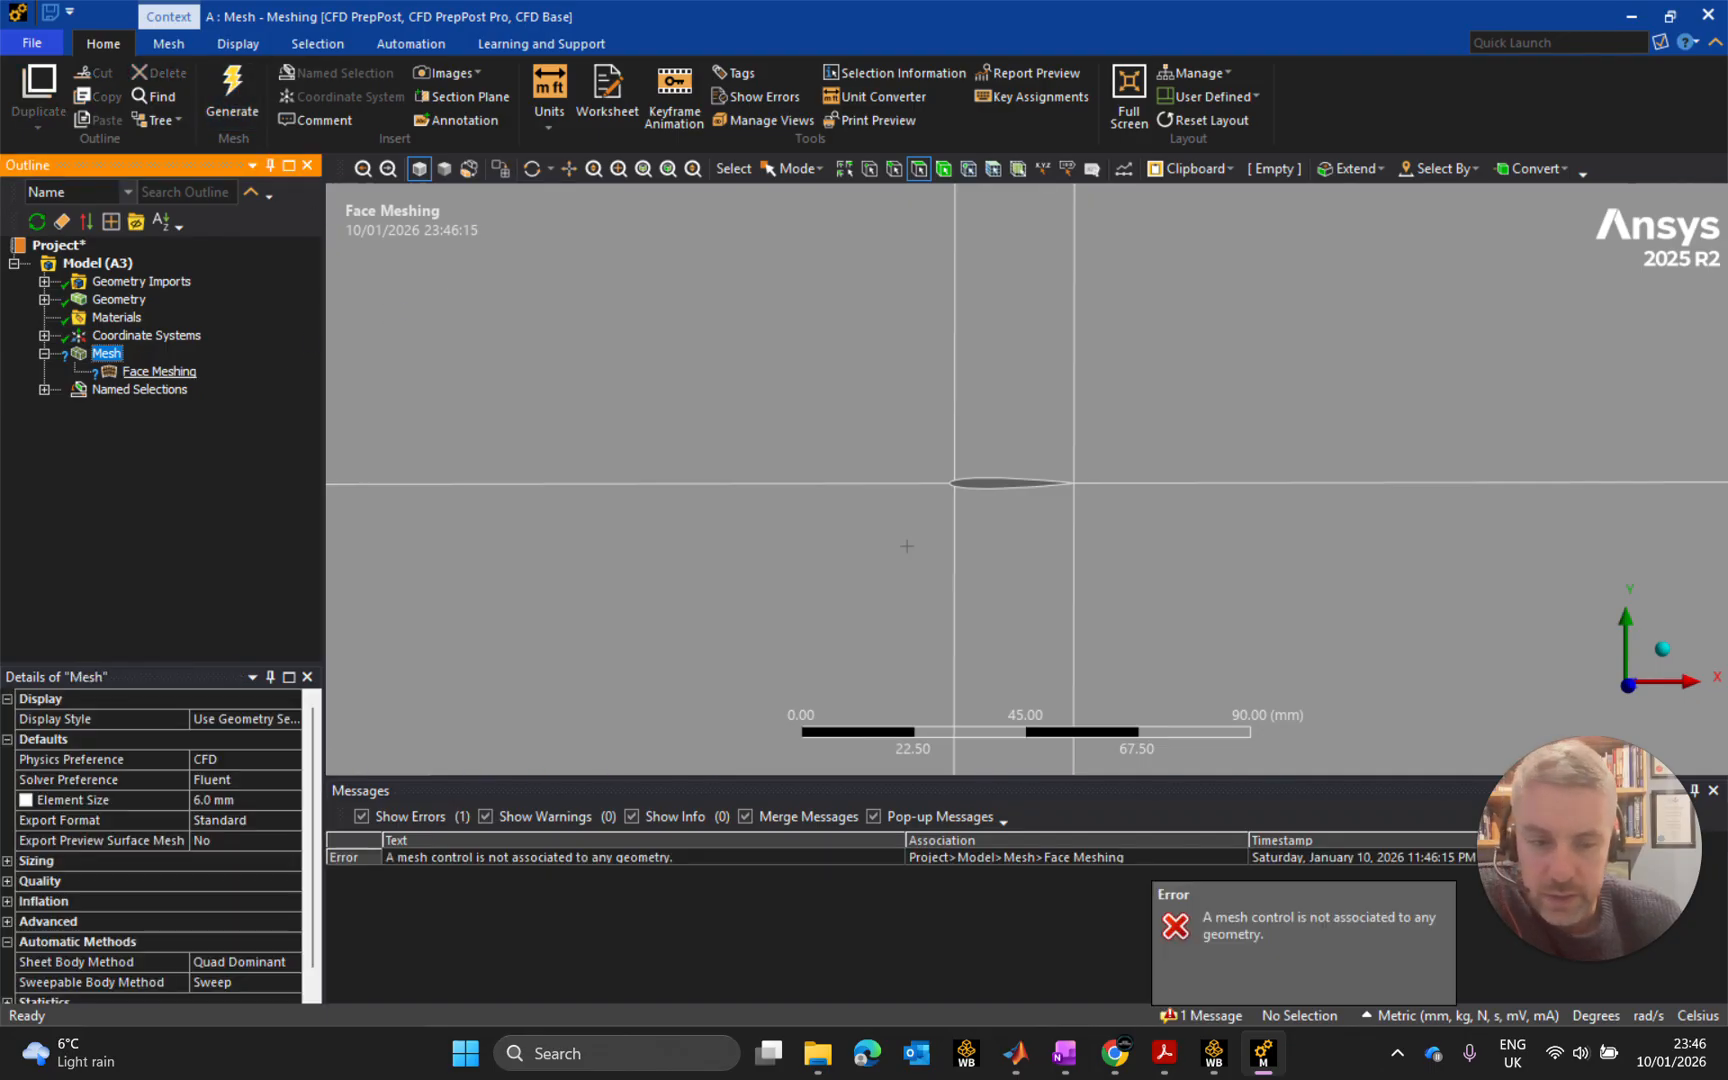
{"action": "left_click", "coordinate": [160, 371]}
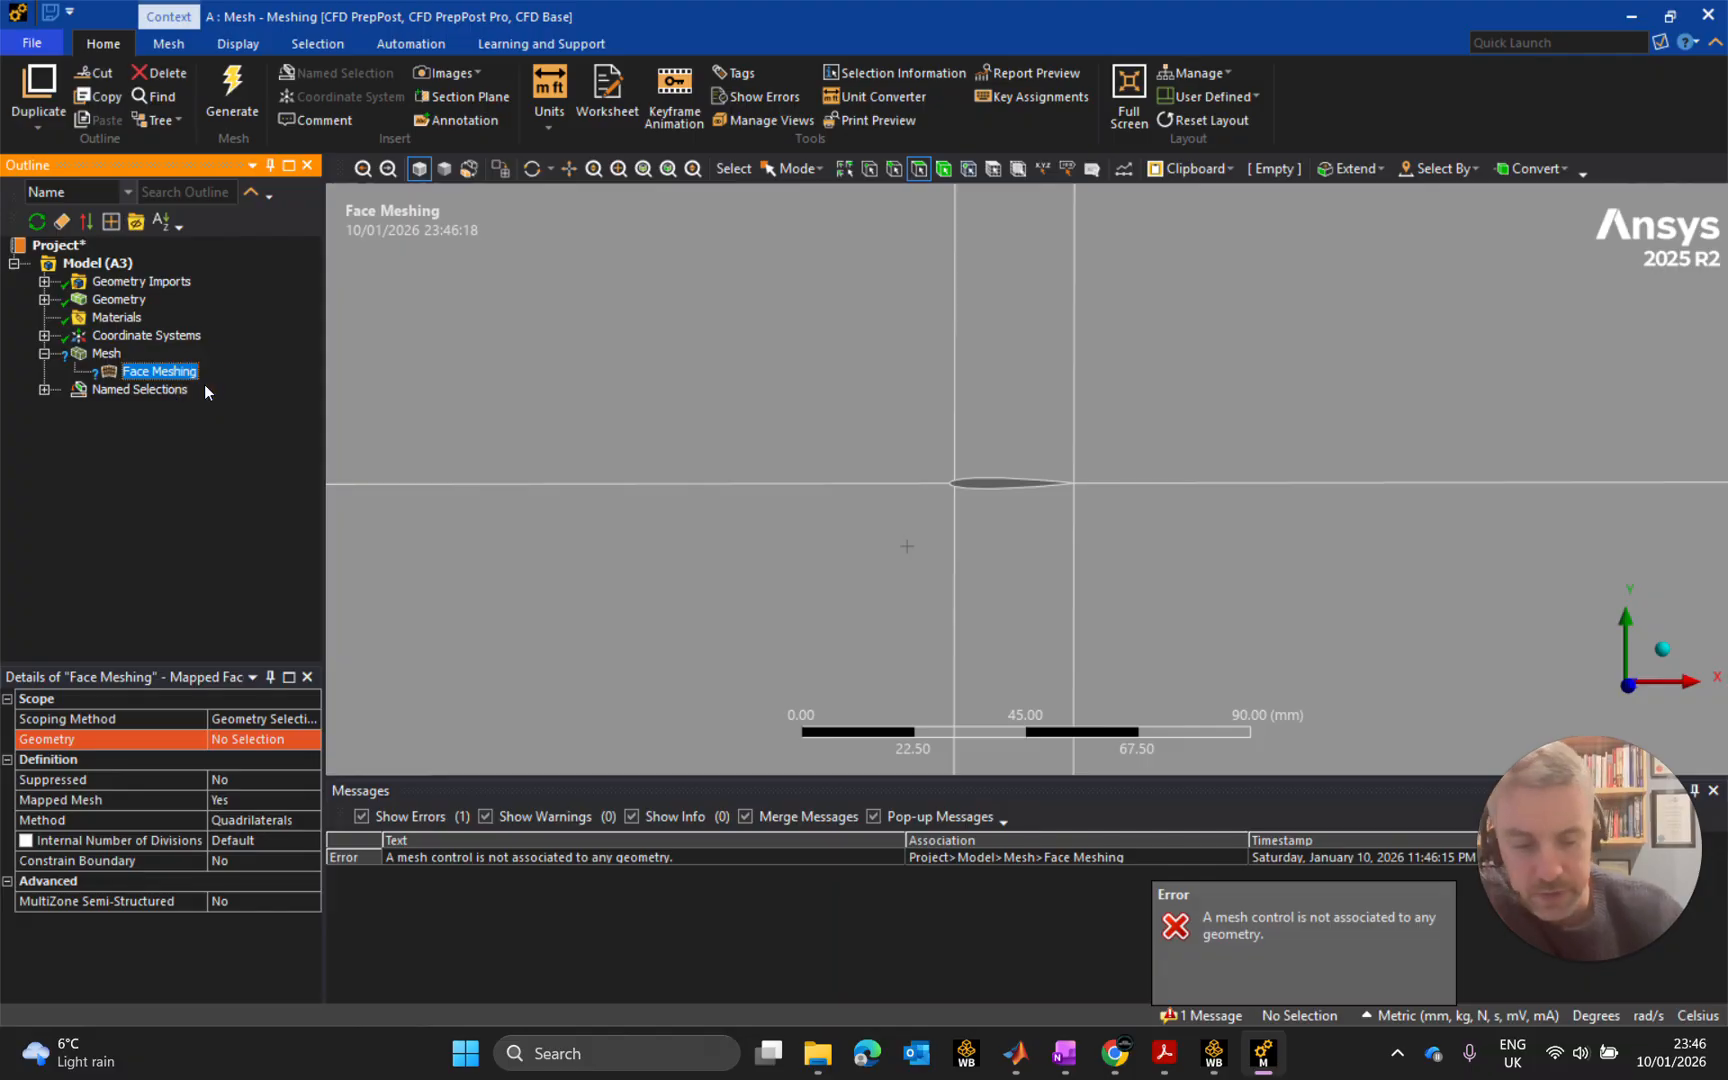
{"action": "key", "text": "Delete"}
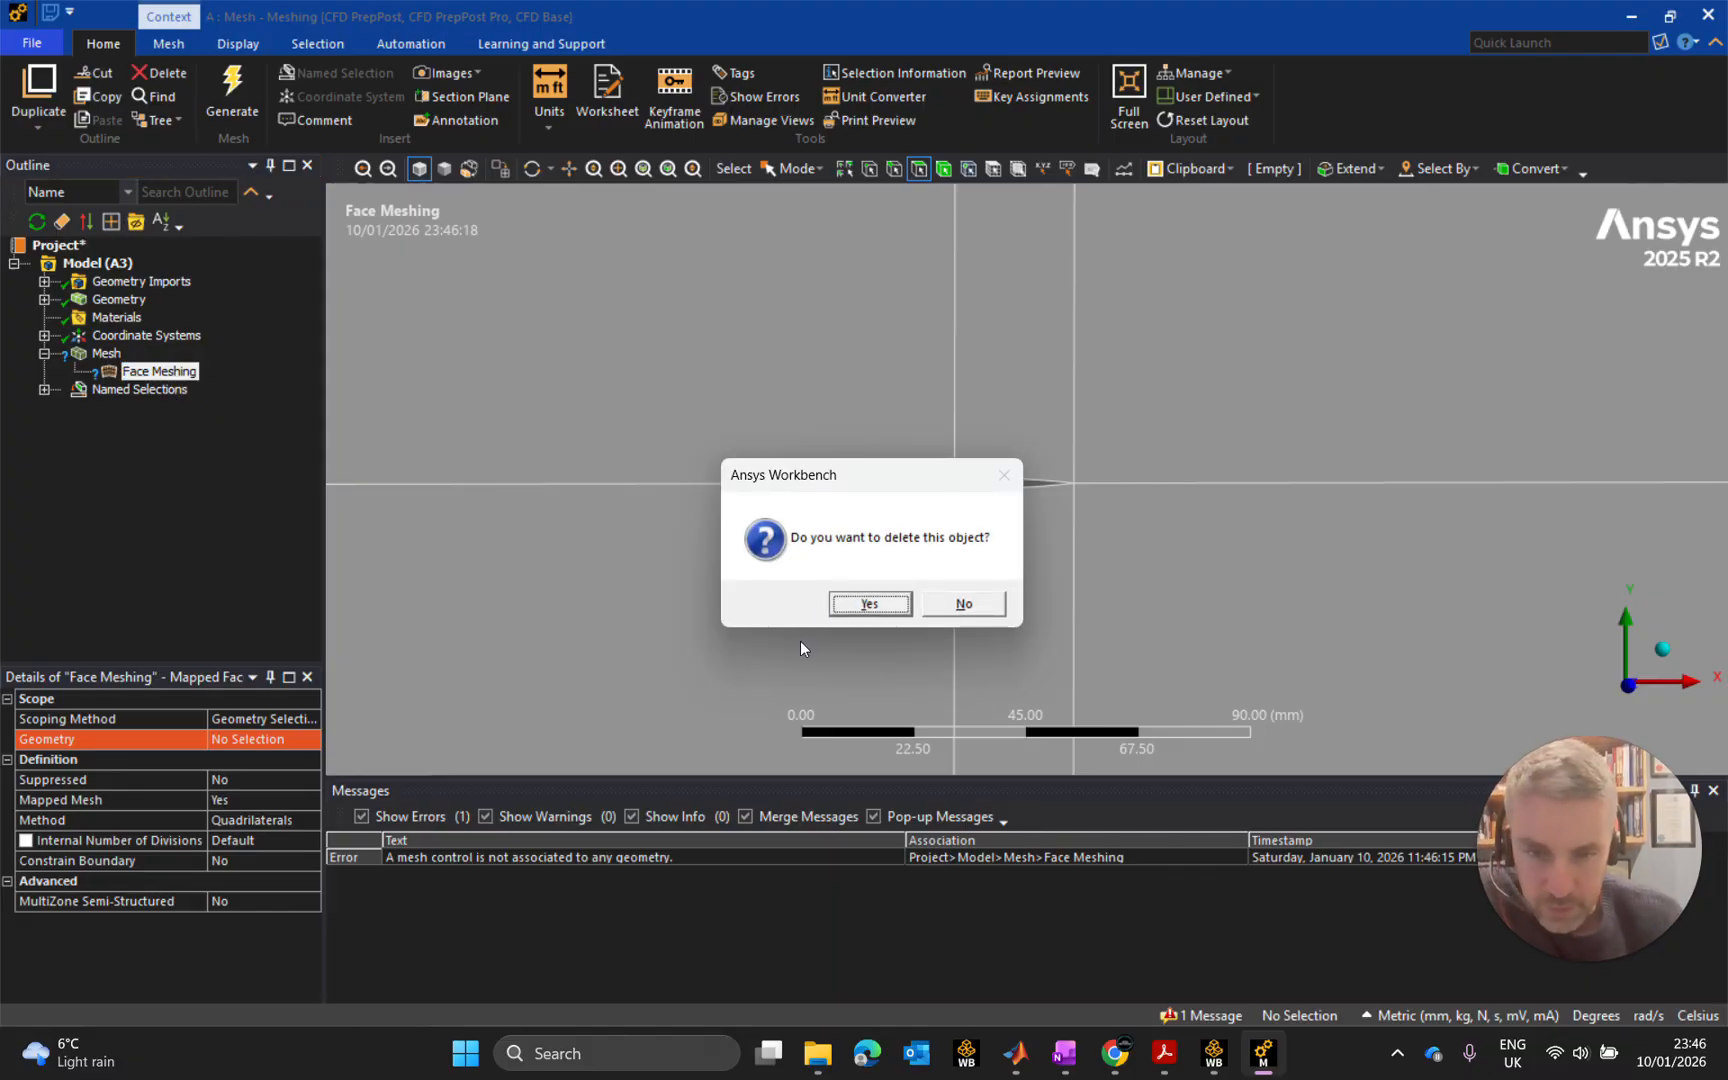
{"action": "left_click", "coordinate": [870, 604]}
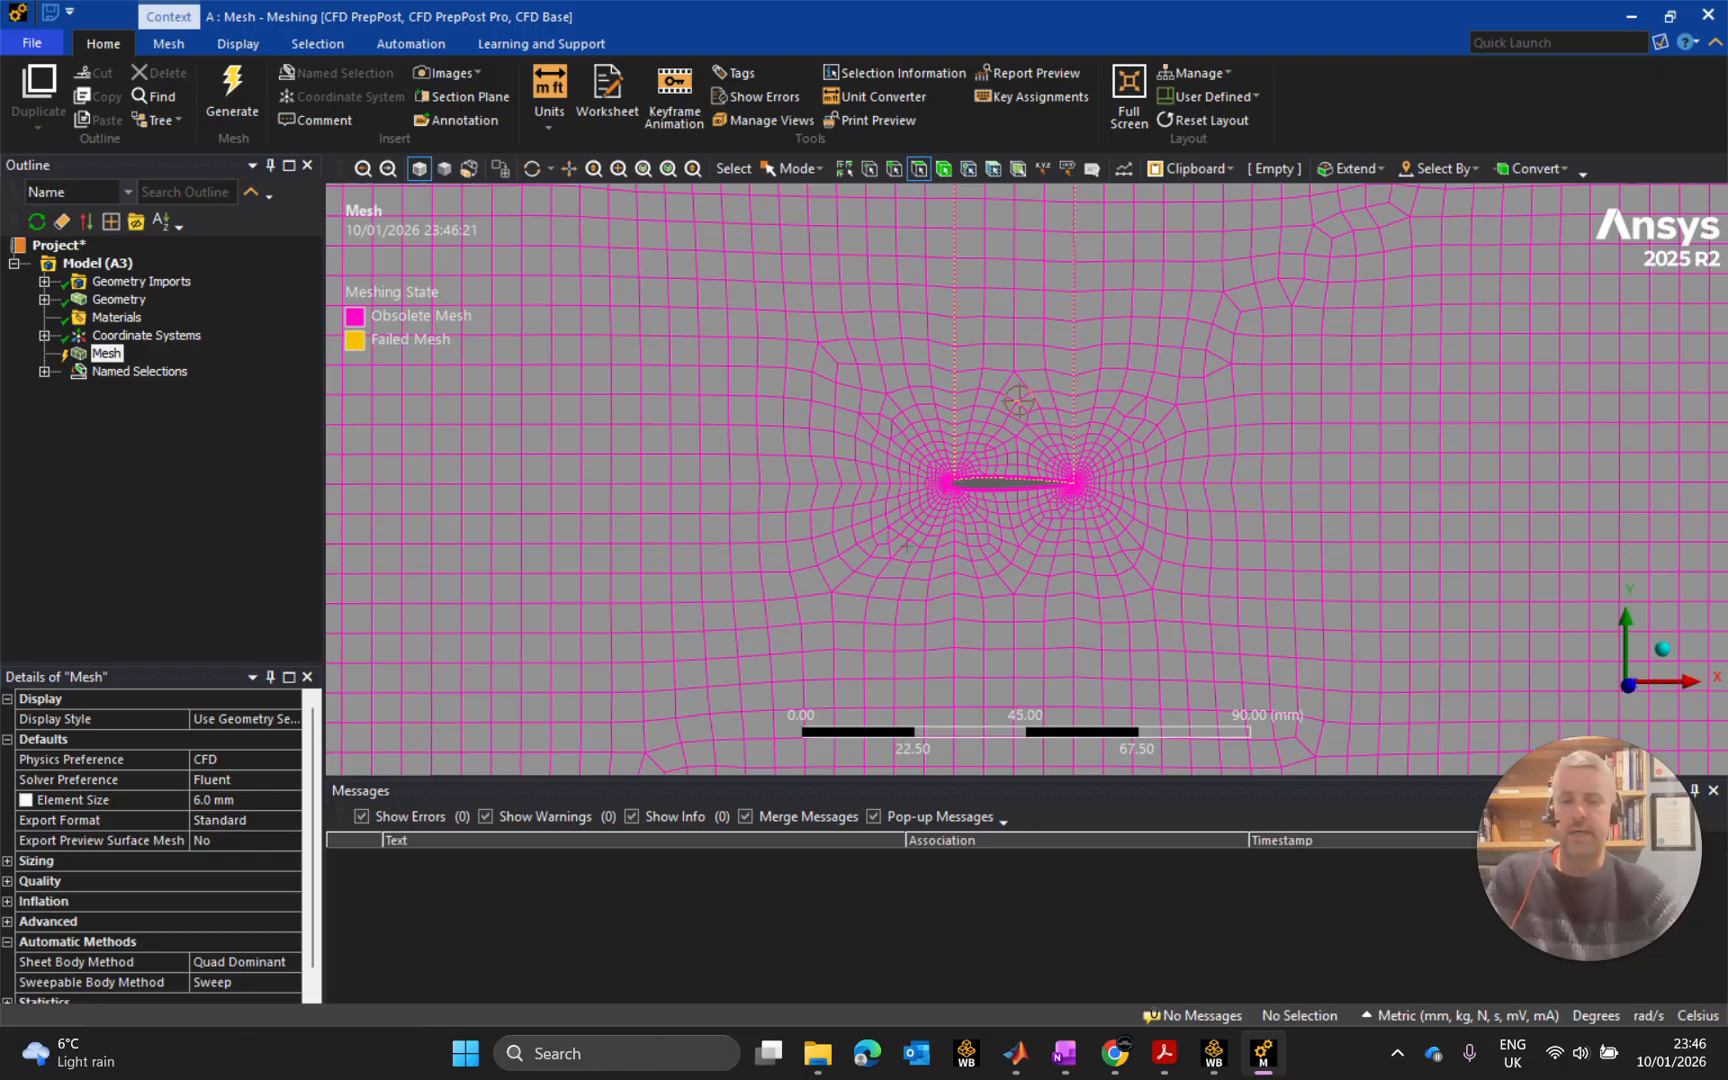
{"action": "left_click", "coordinate": [234, 92]}
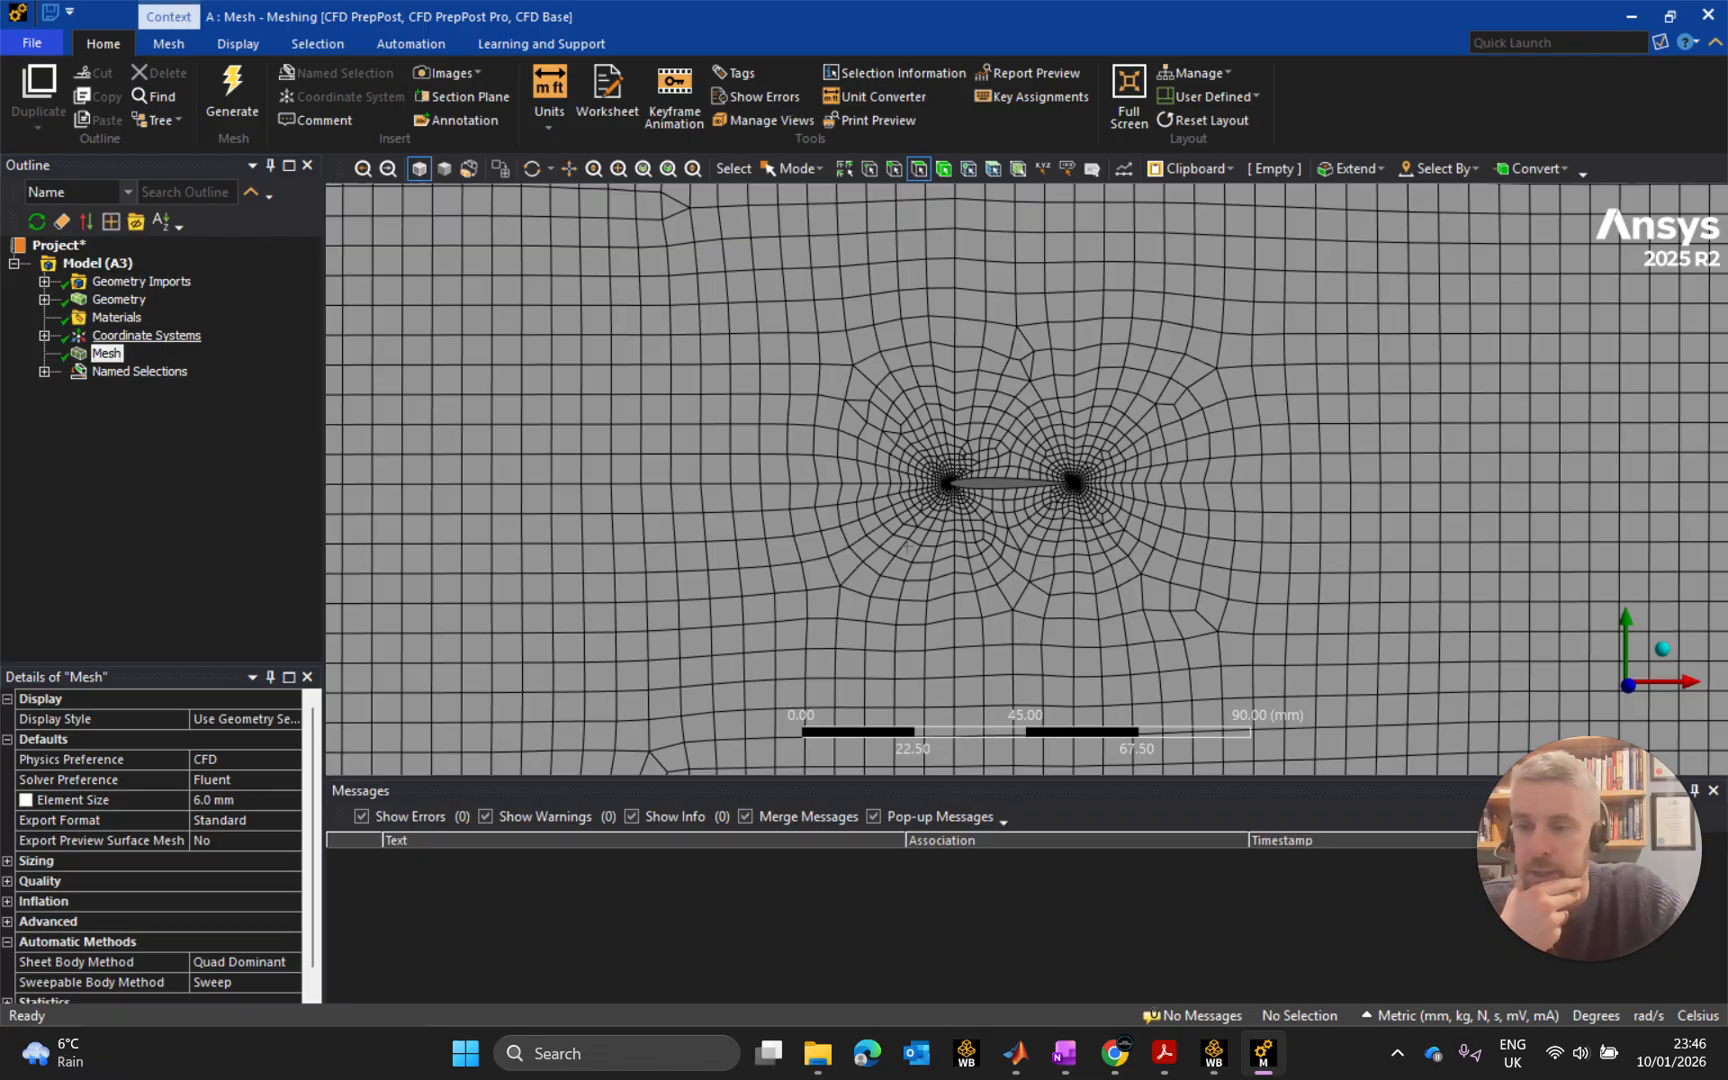
Insert a new sizing control under the mesh.
{"action": "right_click", "coordinate": [116, 353]}
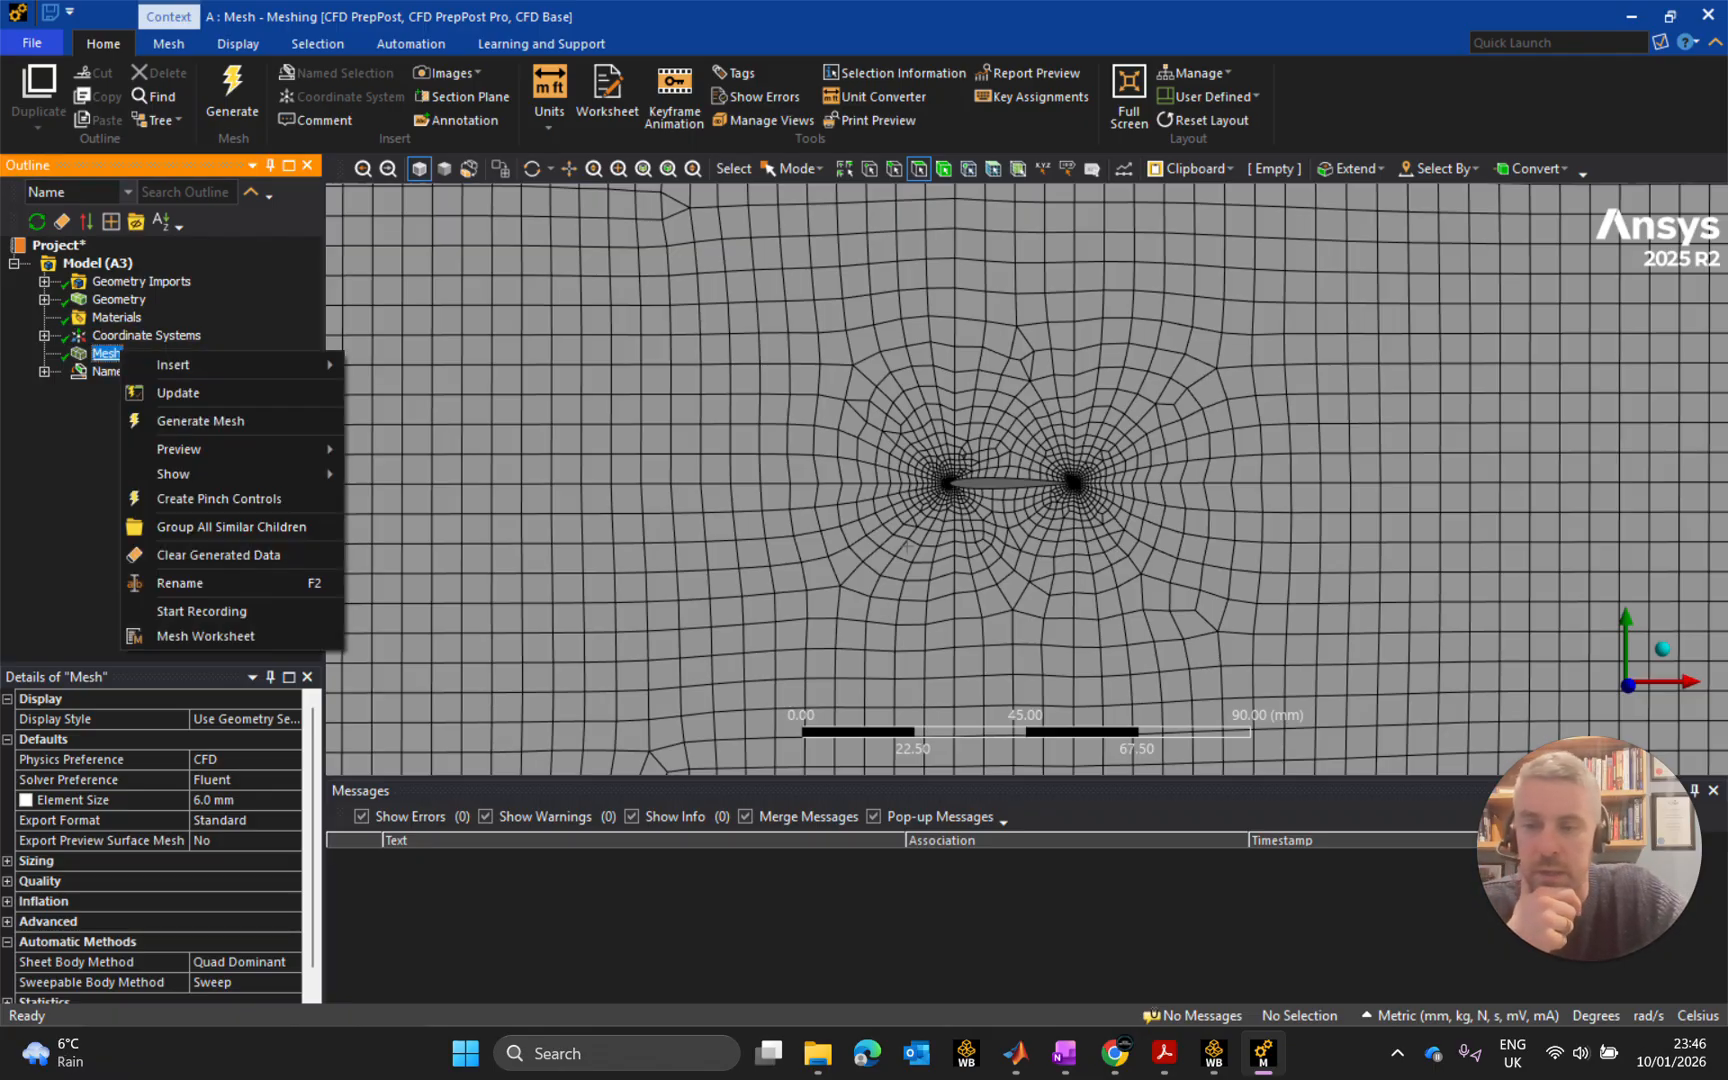
{"action": "mouse_move", "coordinate": [158, 365]}
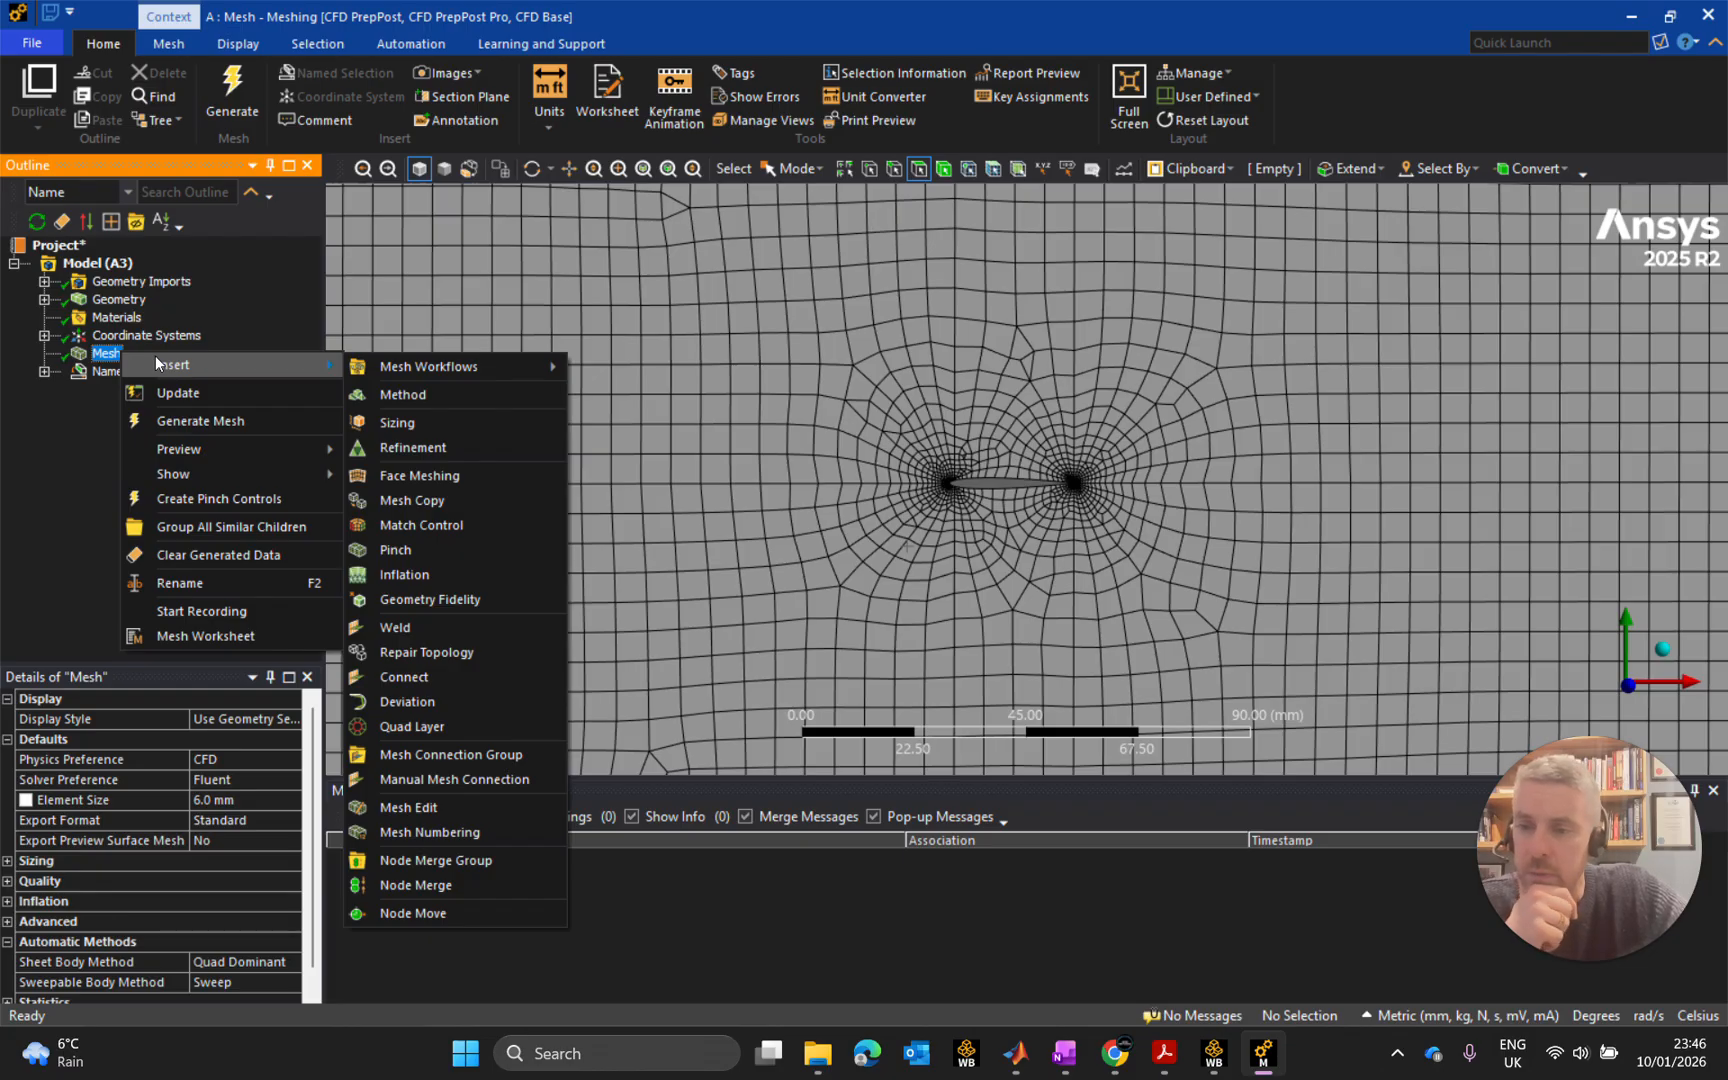
{"action": "mouse_move", "coordinate": [414, 374]}
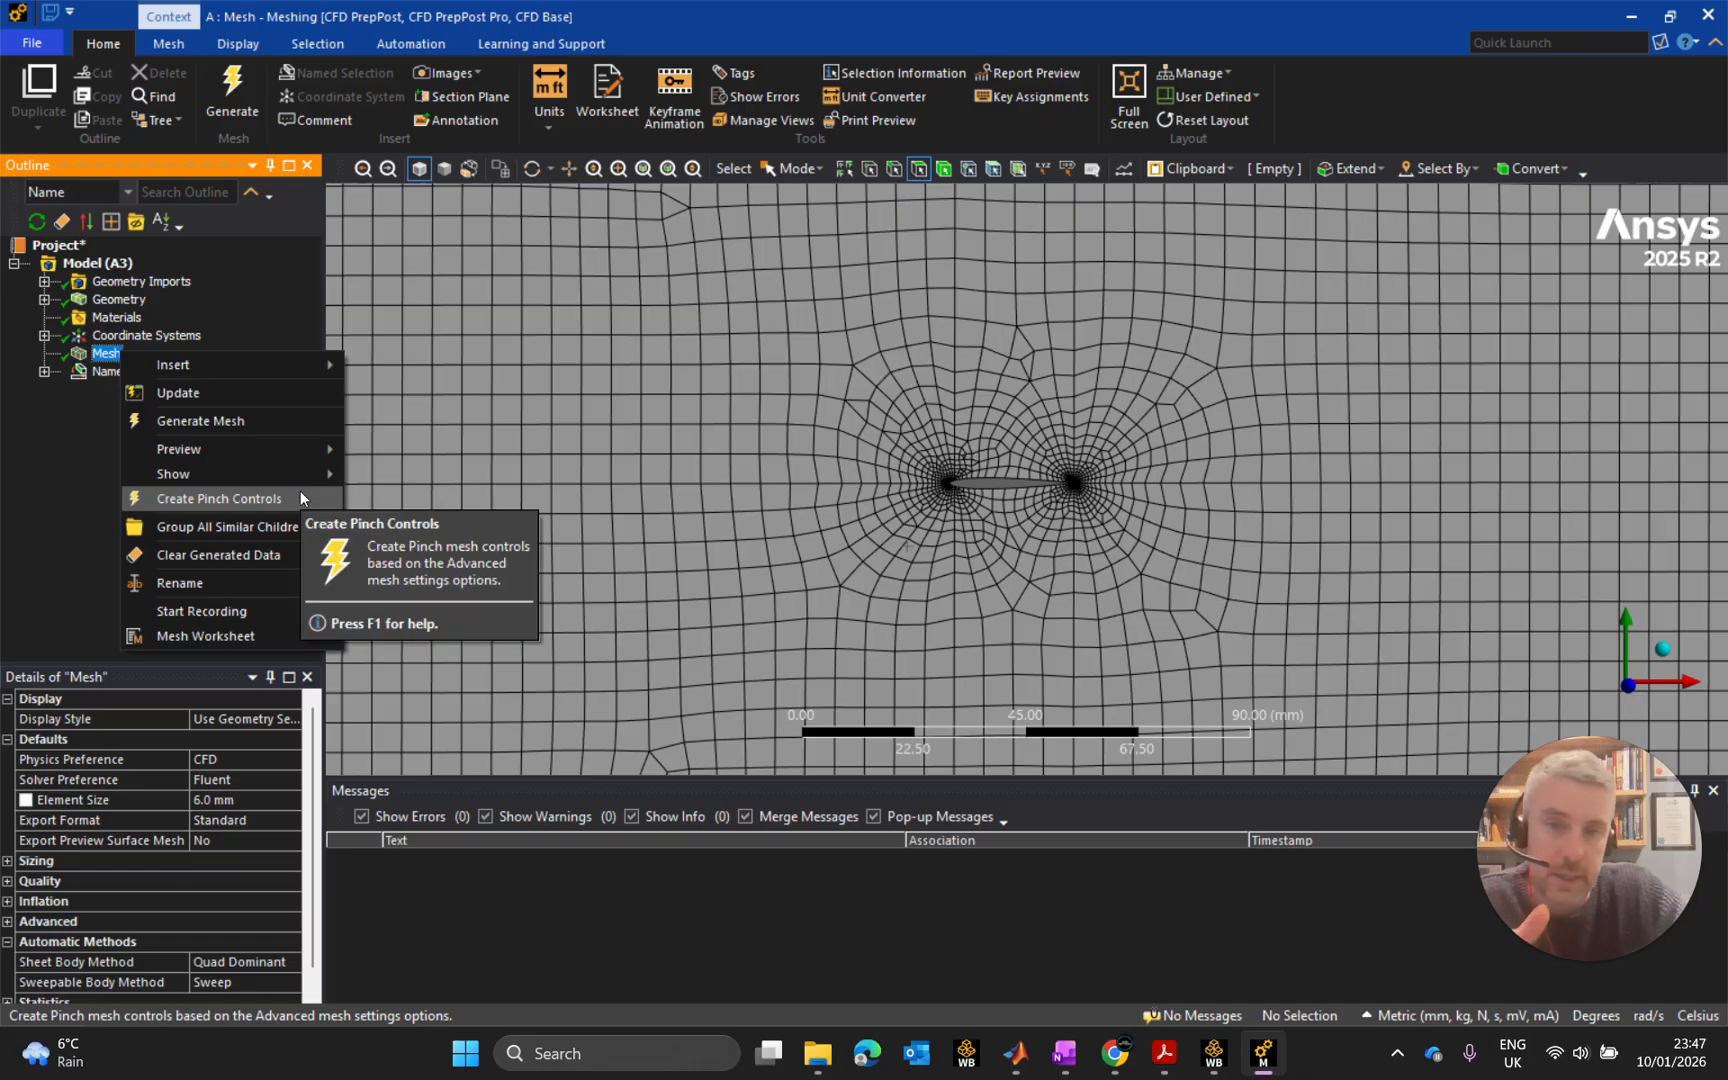
{"action": "mouse_move", "coordinate": [286, 367]}
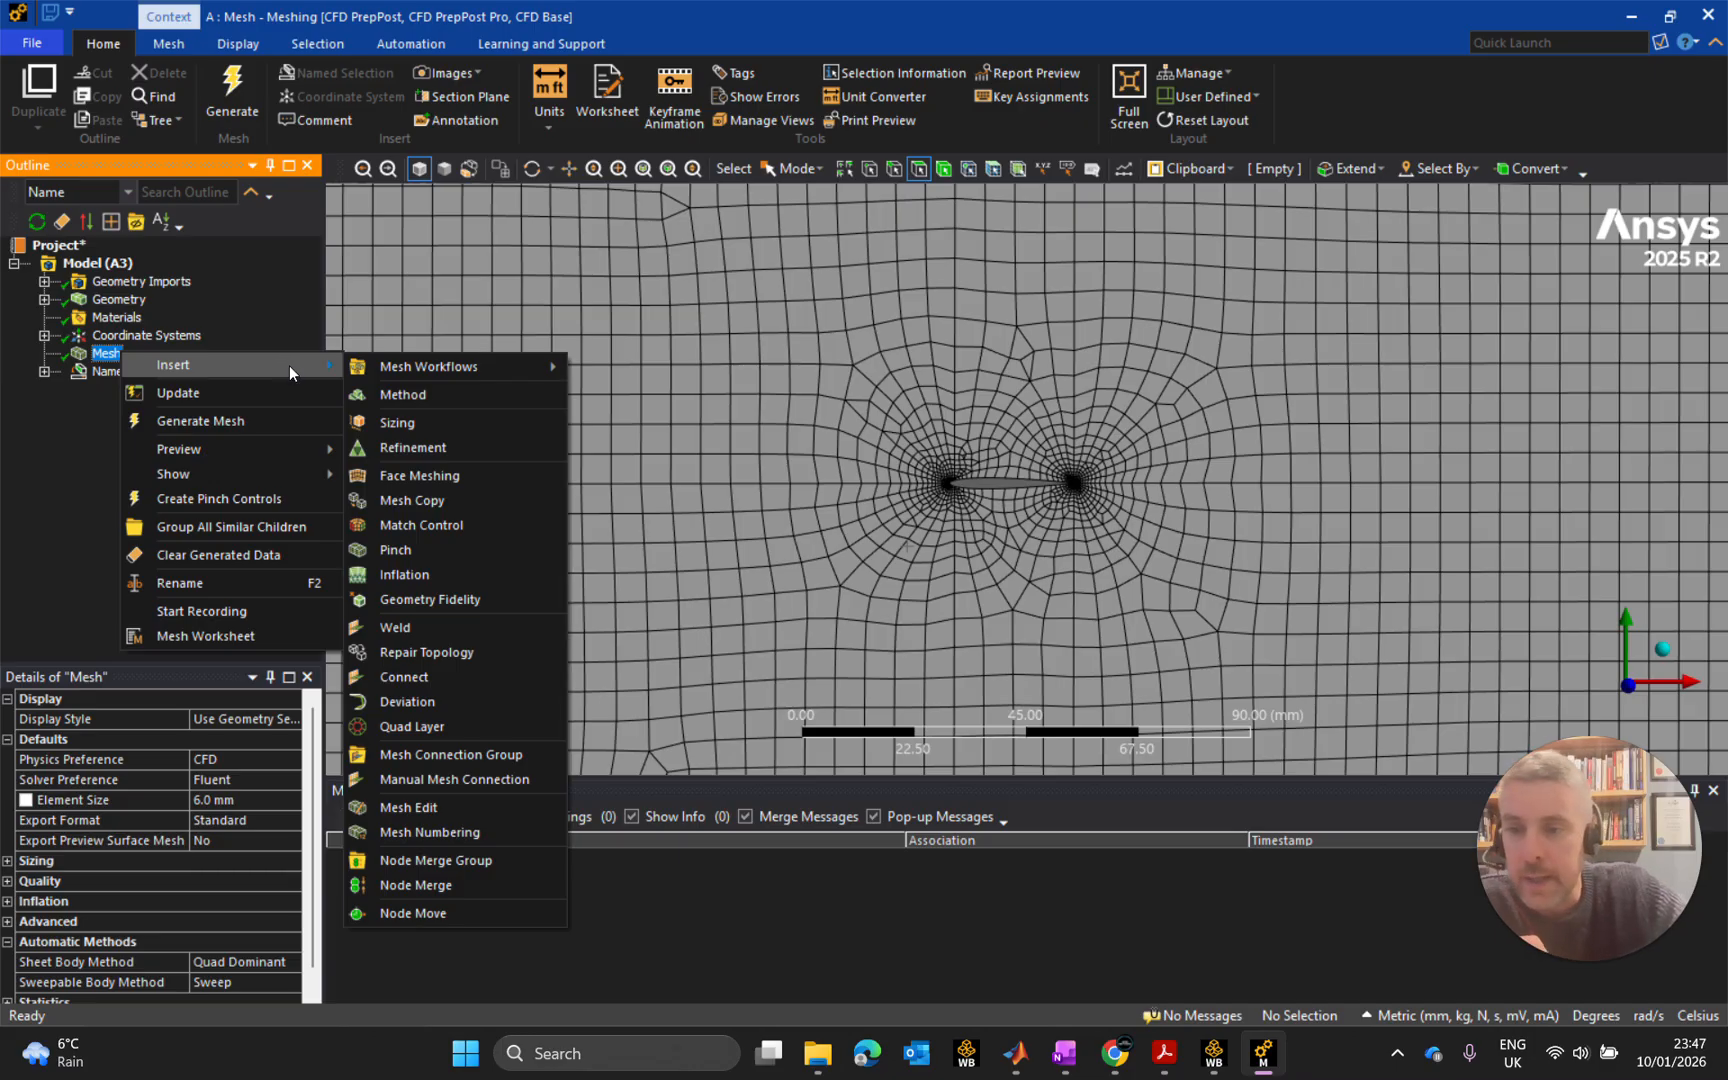
{"action": "left_click", "coordinate": [427, 427]}
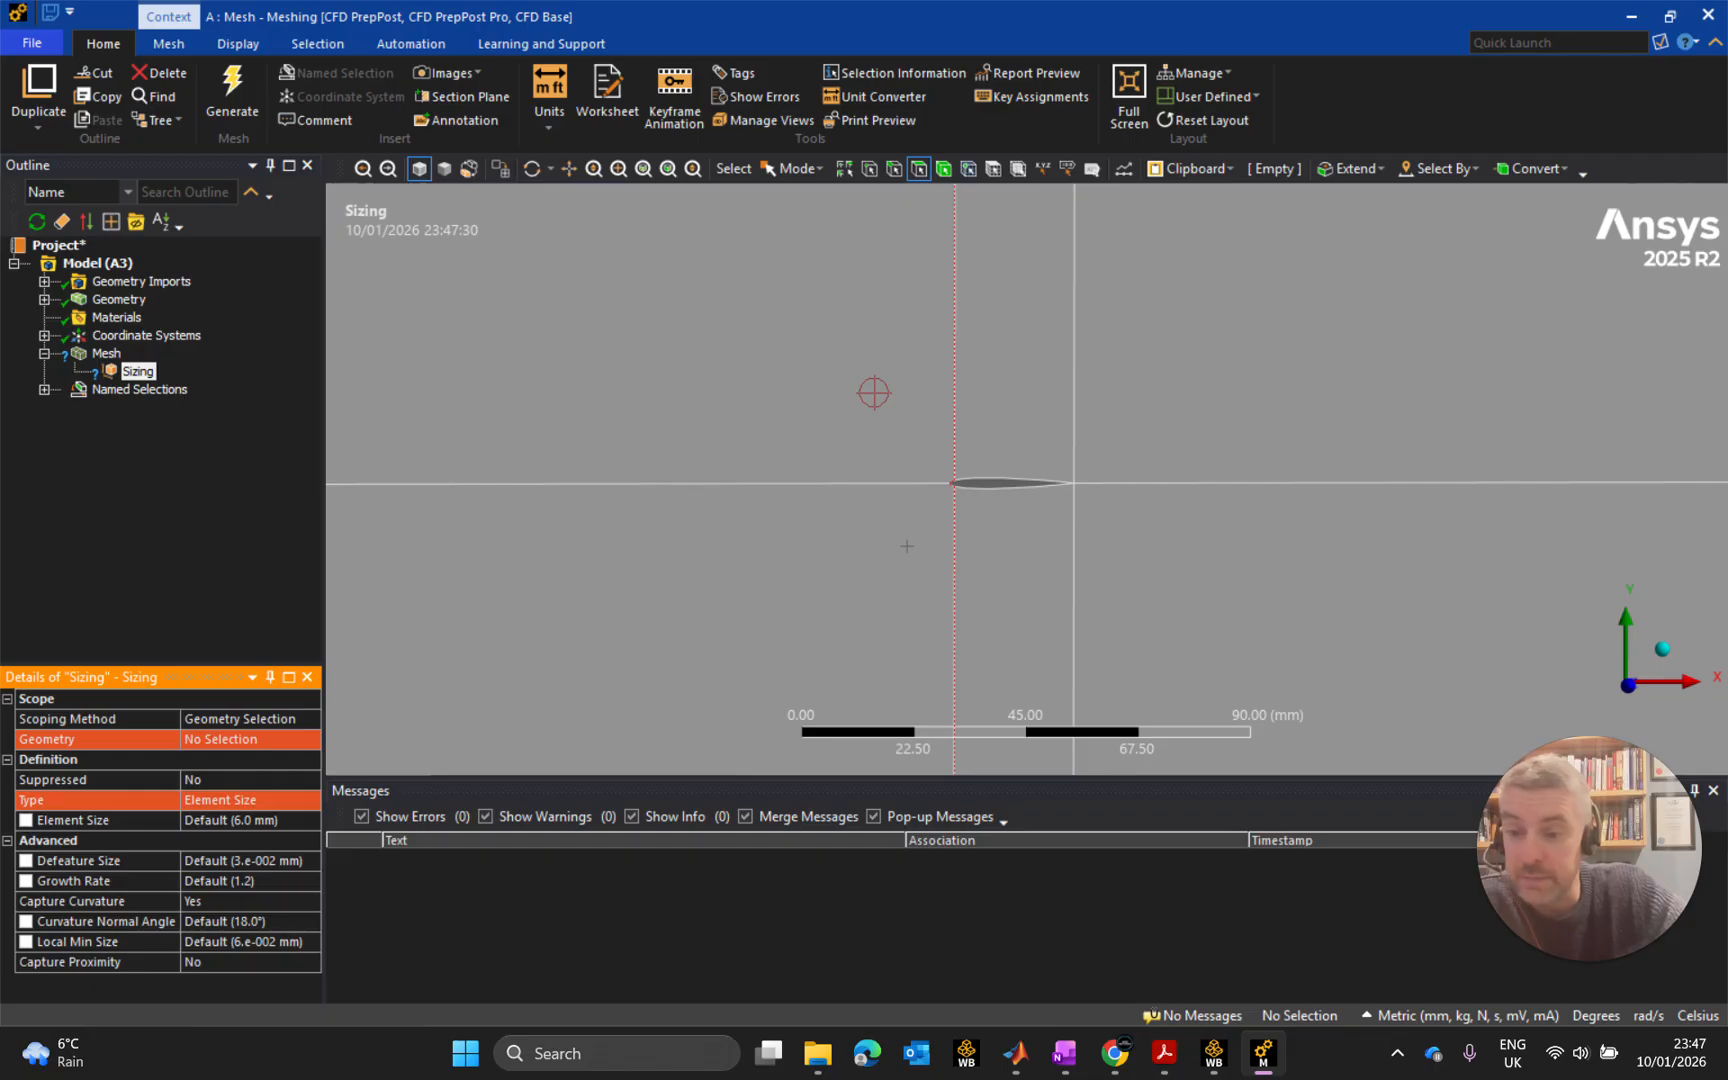
Scope the sizing to seven edges: both outlet edges, the four vertical dividing lines and the horizontal line ahead of the airfoil.
{"action": "scroll", "coordinate": [873, 393], "scroll_direction": "down", "scroll_amount": 5}
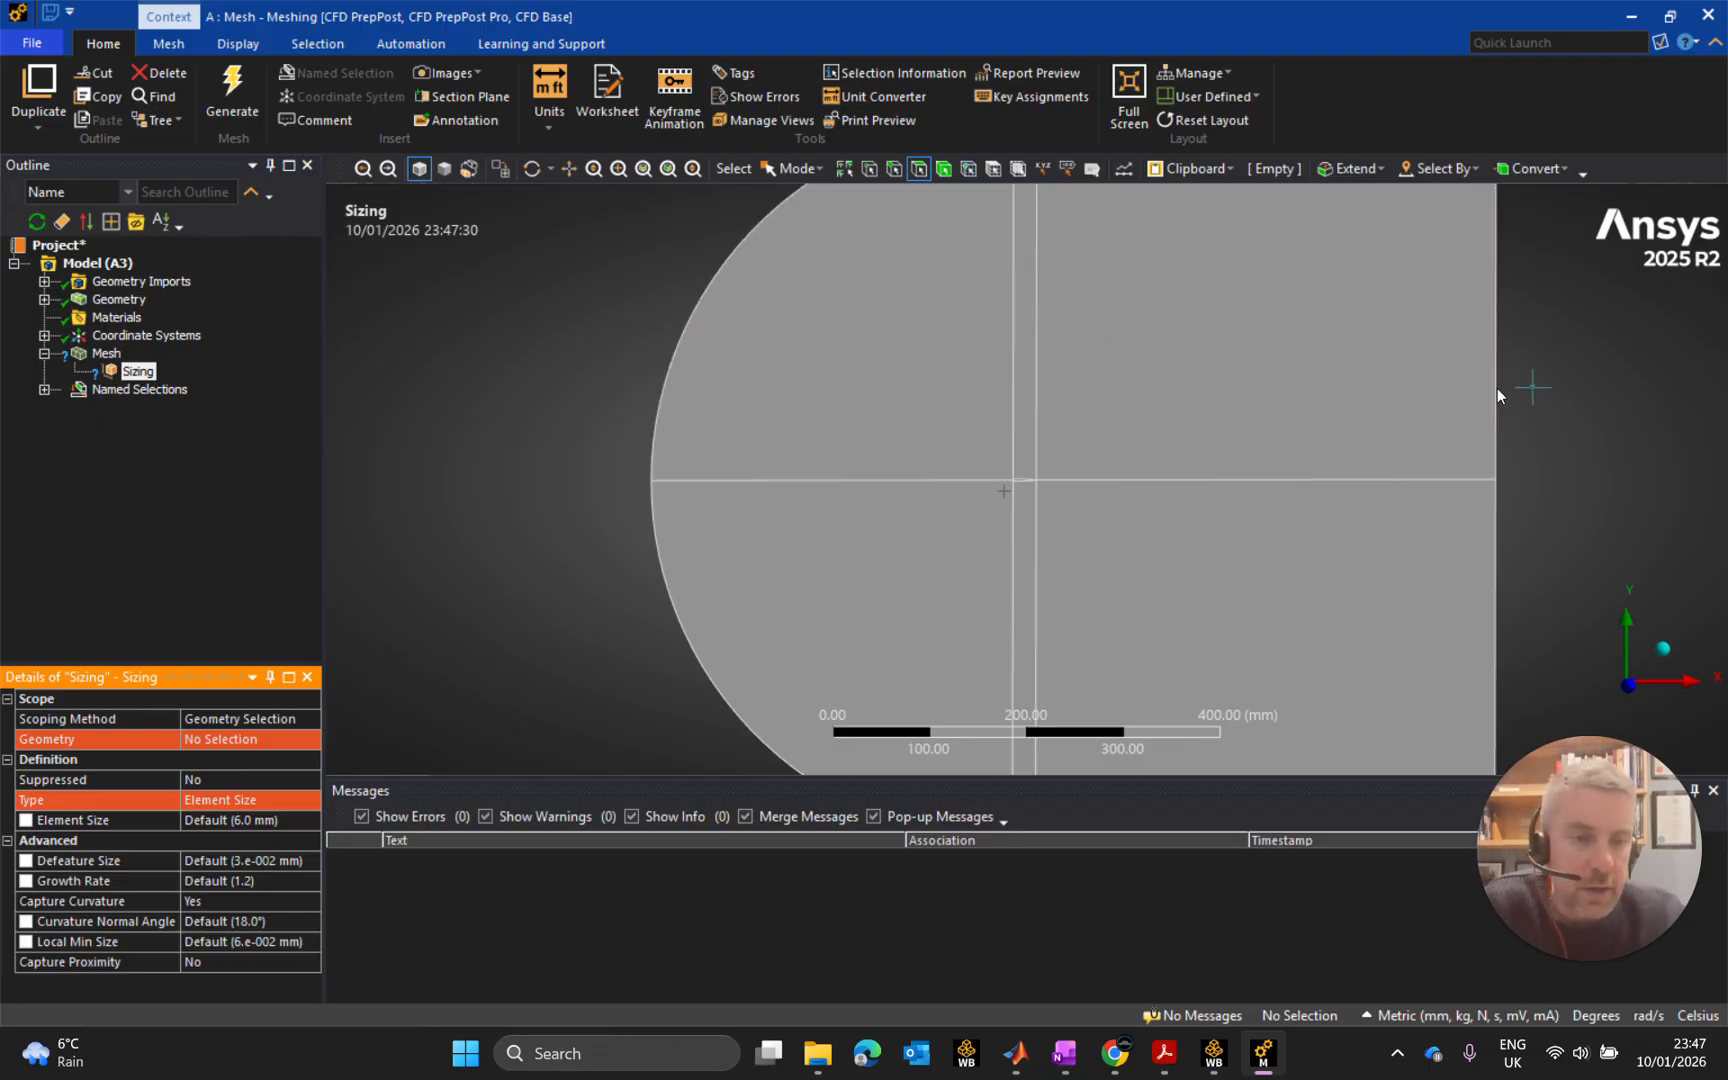
{"action": "left_click", "coordinate": [896, 168]}
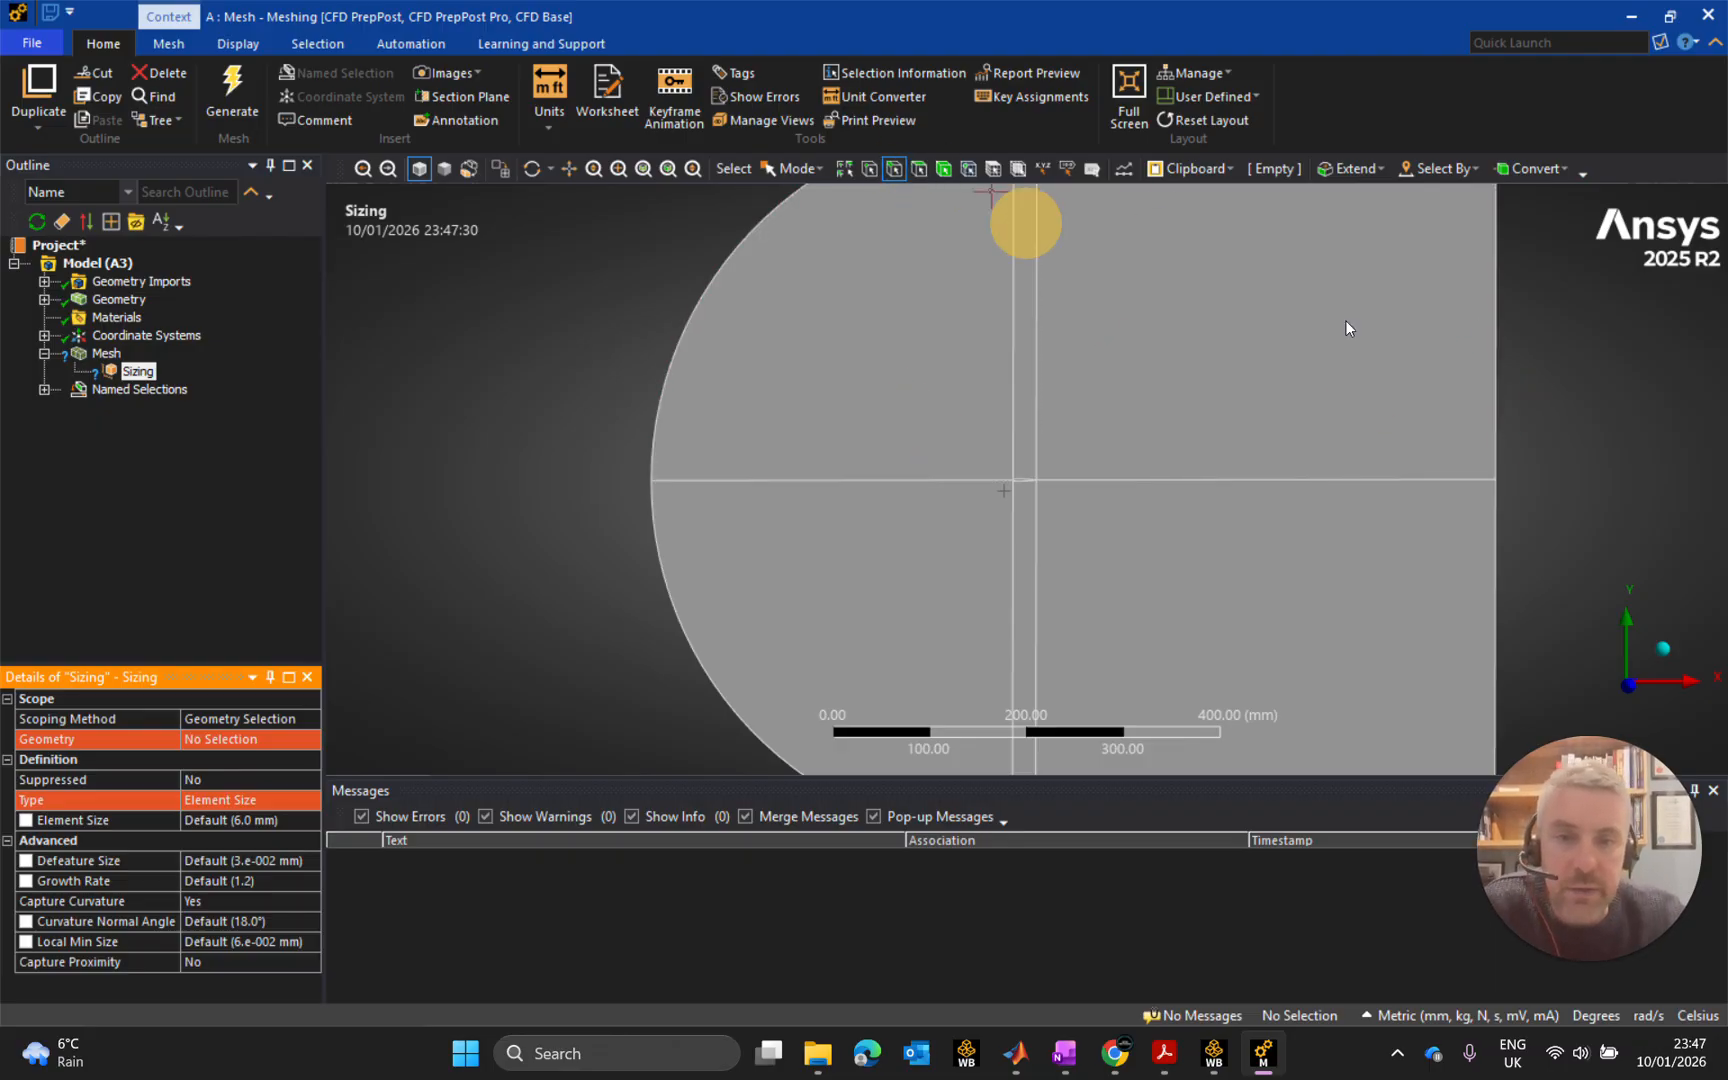
{"action": "left_click", "coordinate": [1497, 336]}
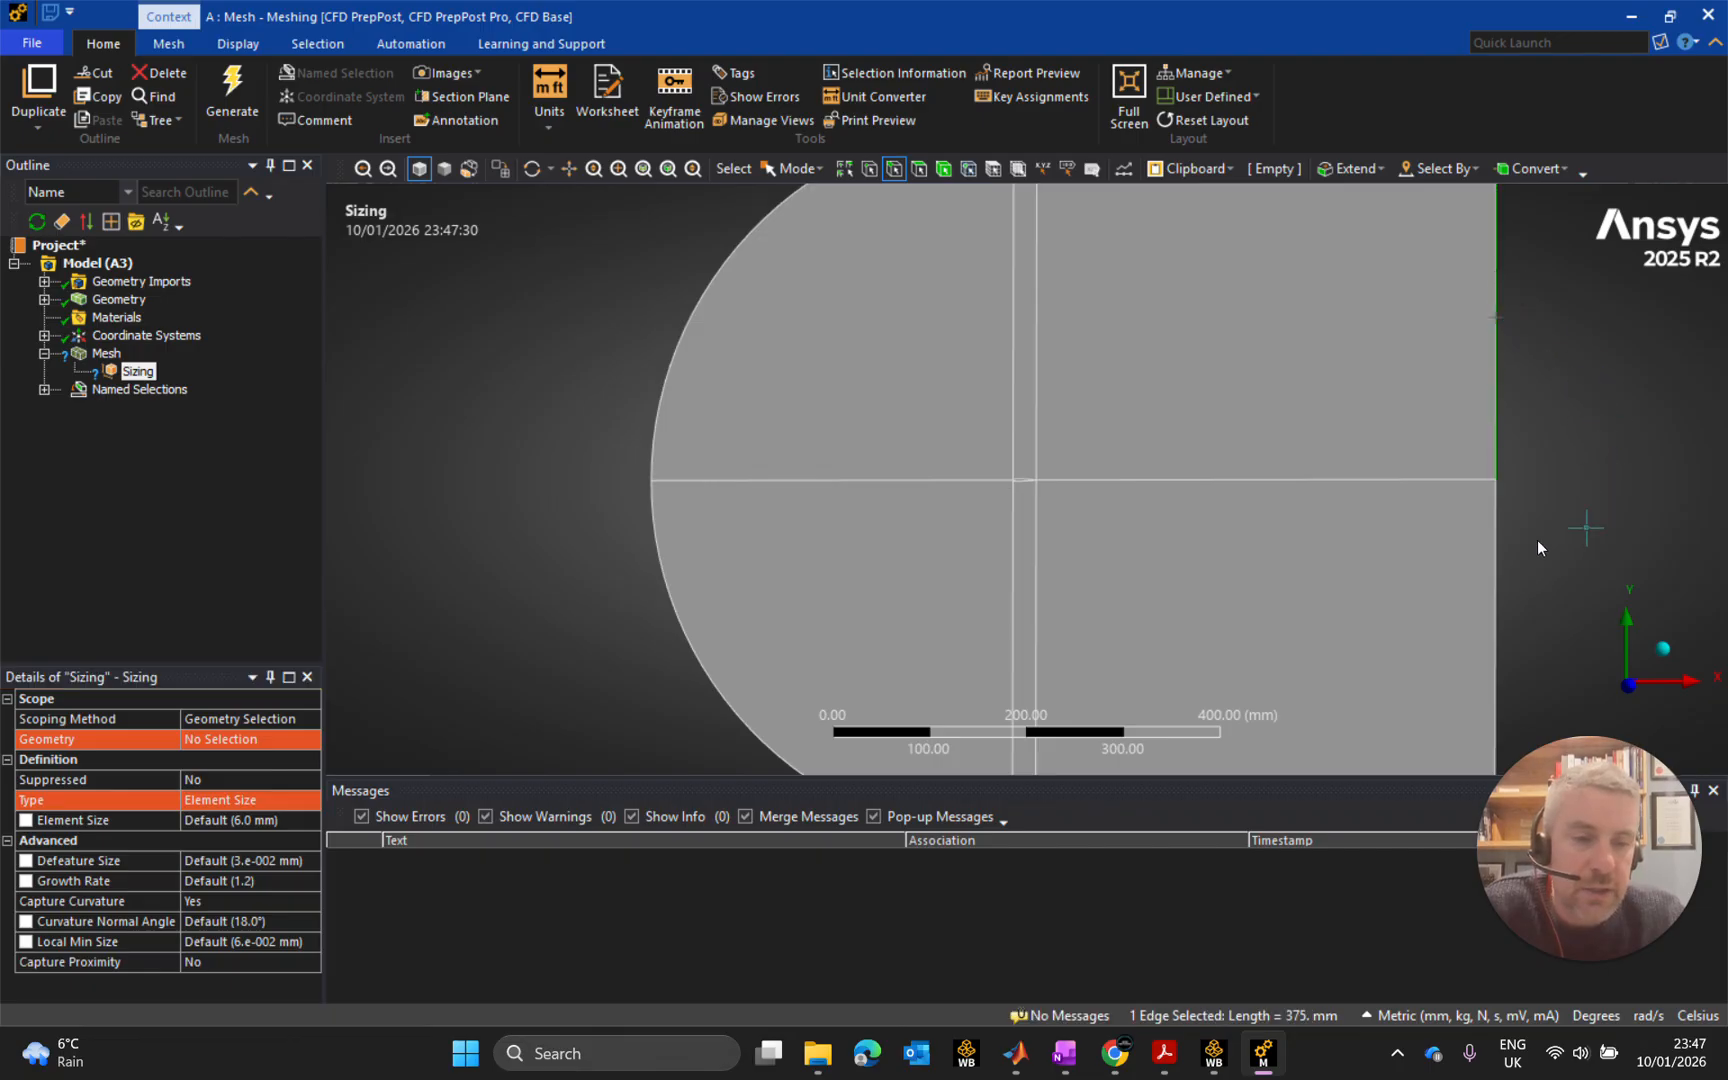
{"action": "left_click", "coordinate": [1497, 560], "text": "ctrl"}
{"action": "left_click", "coordinate": [1037, 358], "text": "ctrl"}
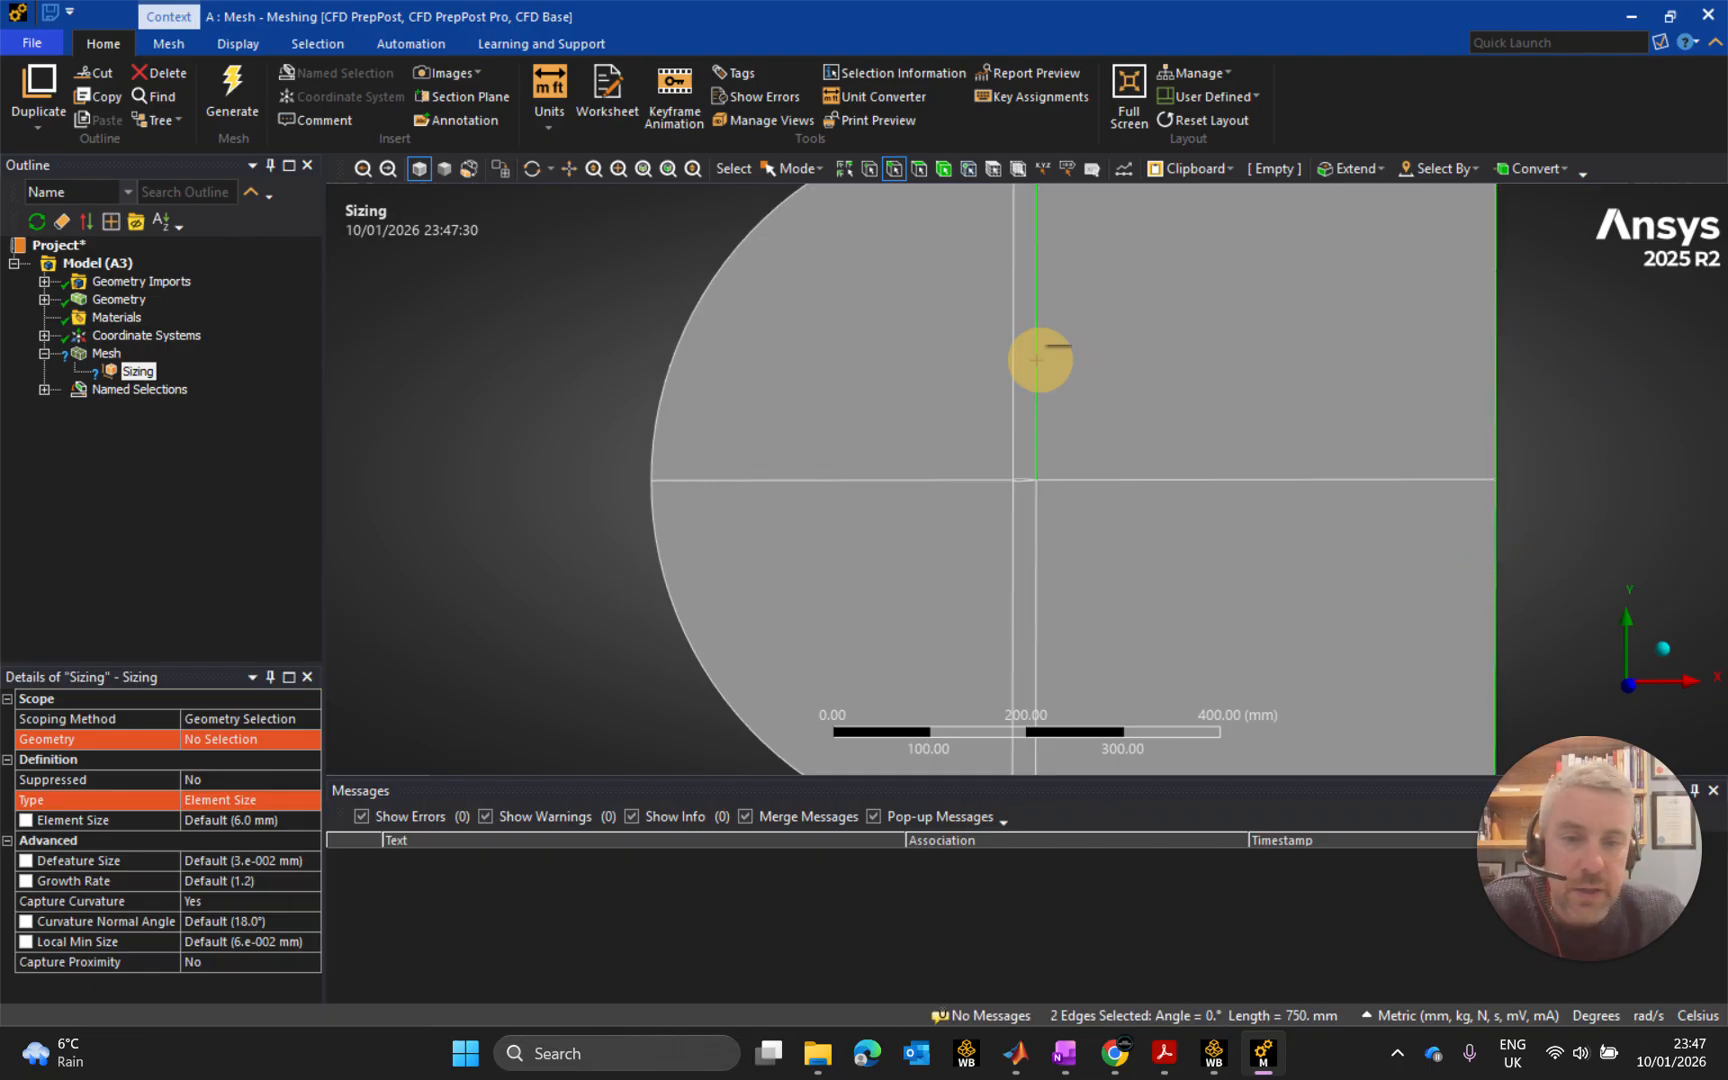
{"action": "left_click", "coordinate": [1013, 365], "text": "ctrl"}
{"action": "left_click", "coordinate": [946, 479], "text": "ctrl"}
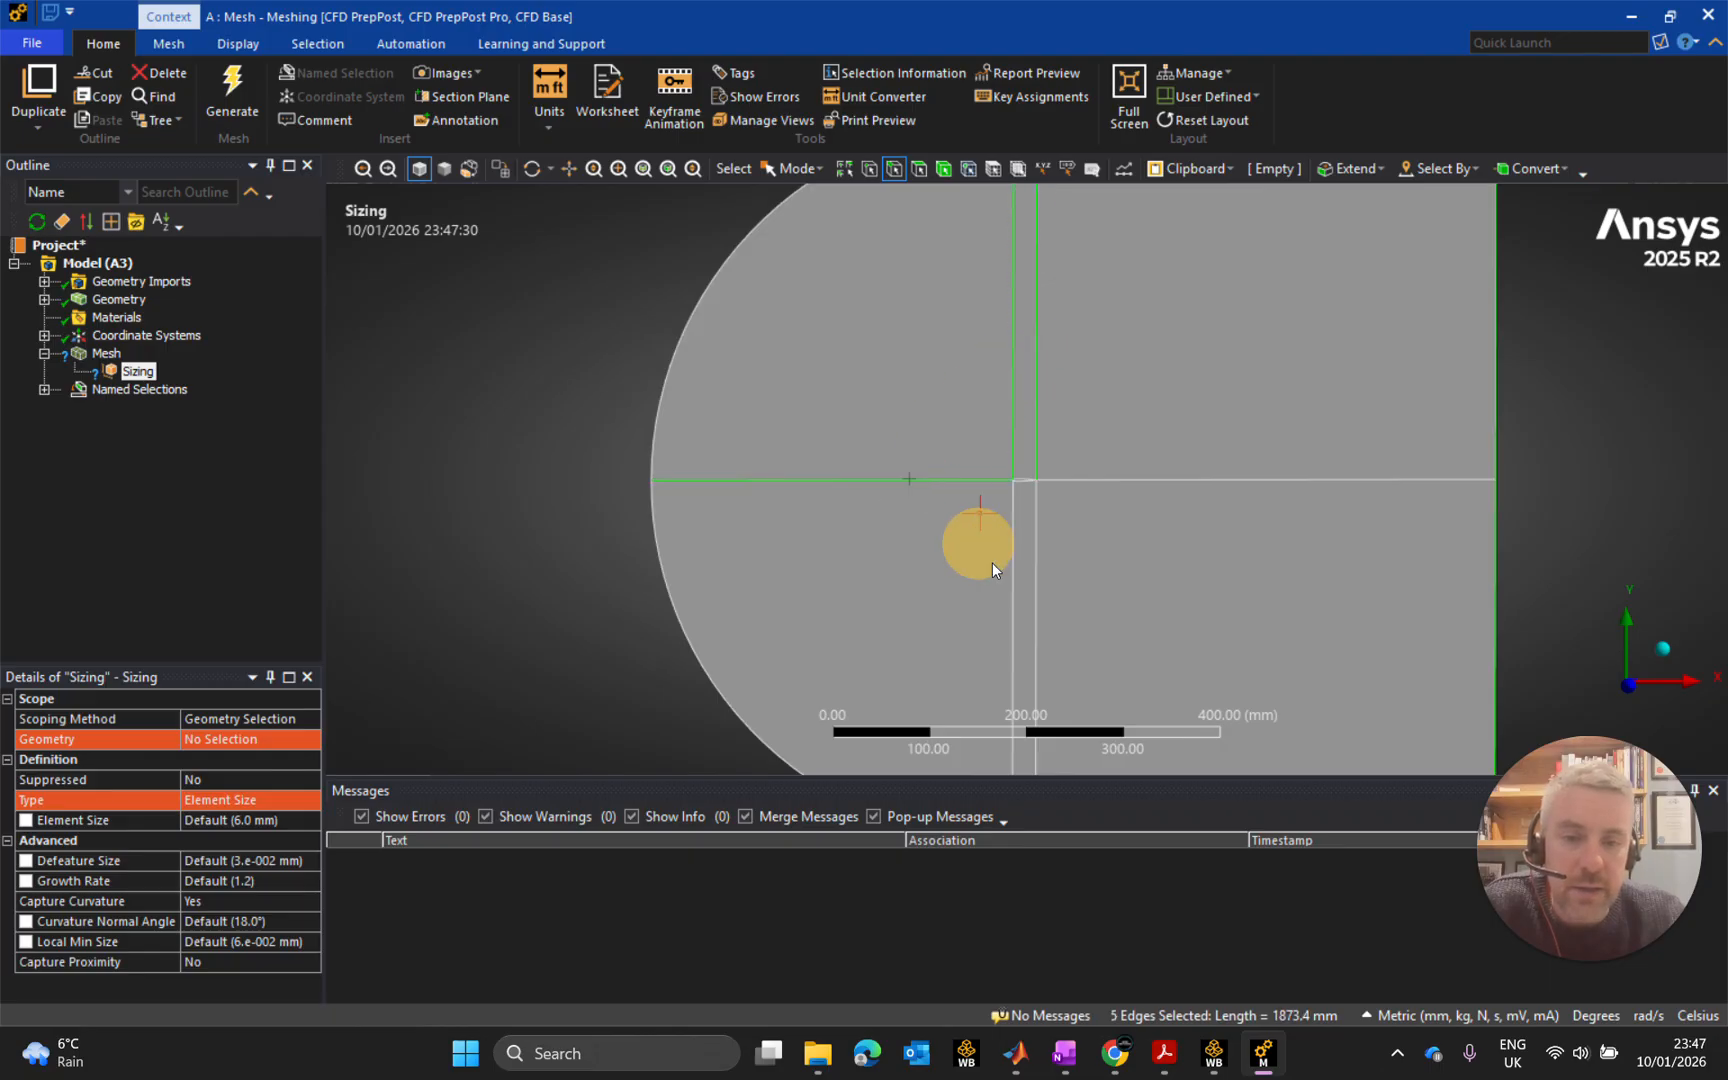
{"action": "left_click", "coordinate": [1014, 568], "text": "ctrl"}
{"action": "left_click", "coordinate": [1035, 569], "text": "ctrl"}
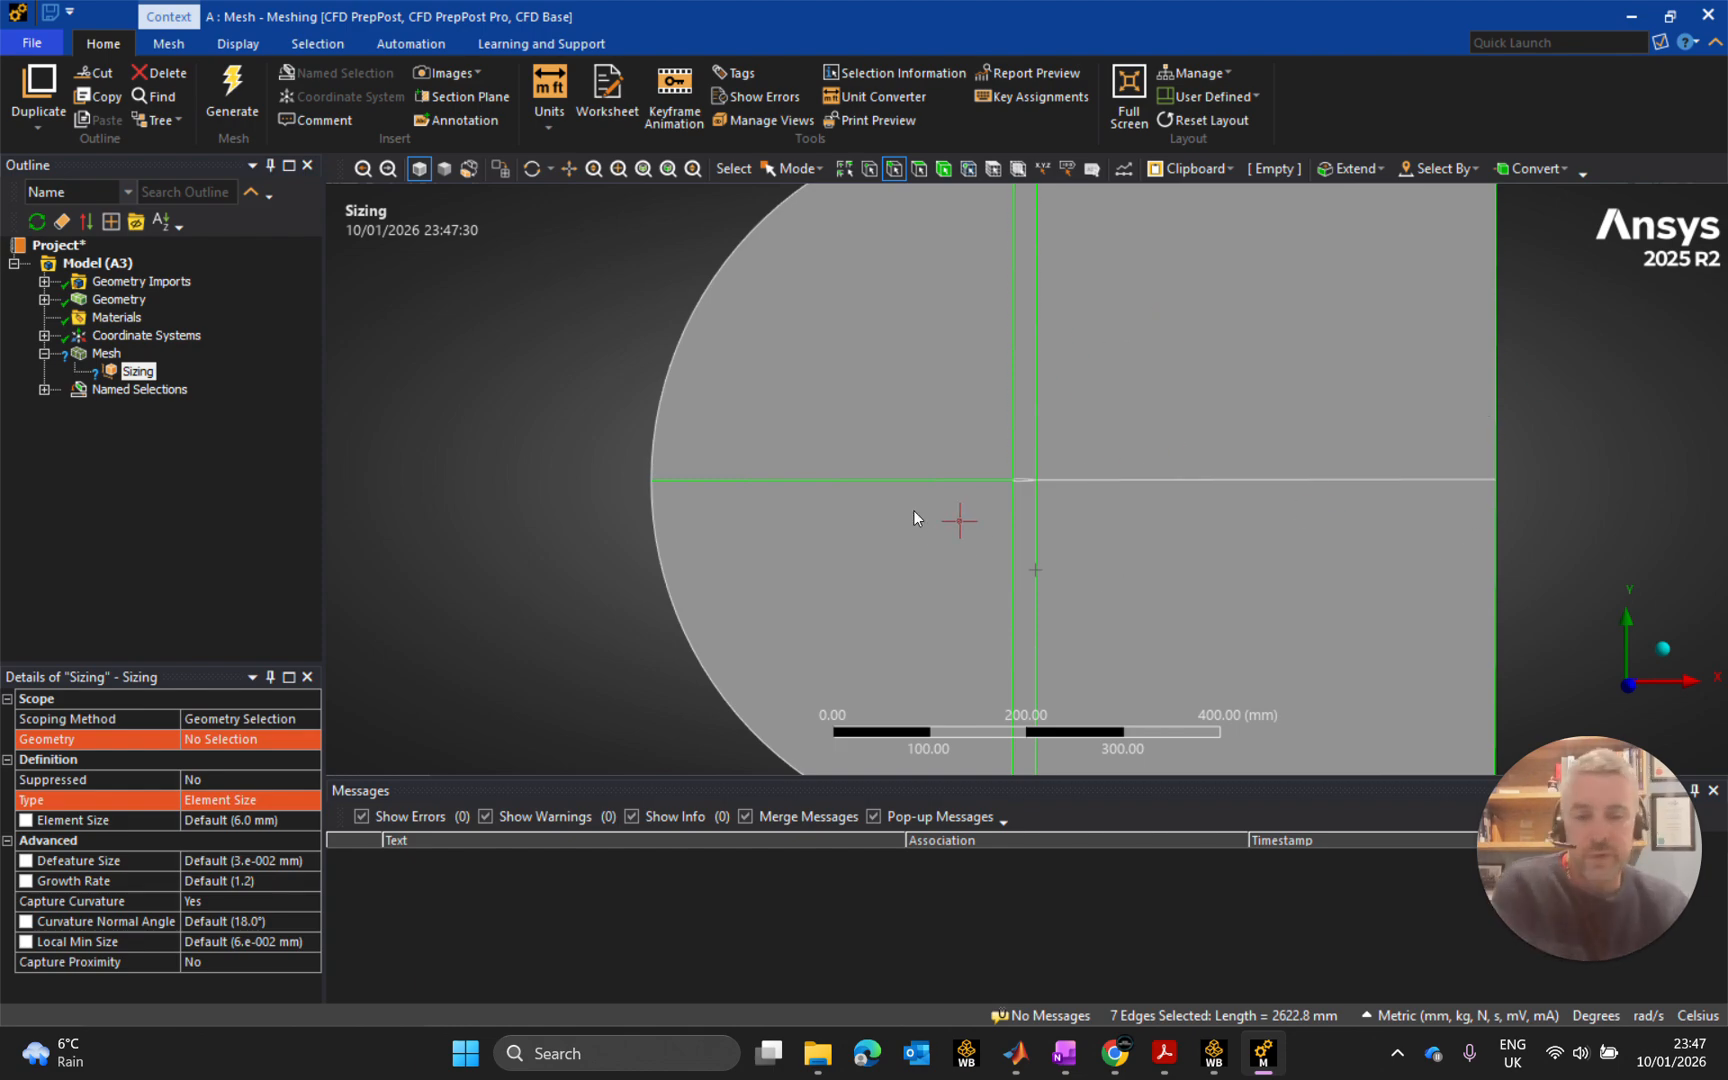
{"action": "left_click", "coordinate": [202, 740]}
{"action": "left_click", "coordinate": [285, 739]}
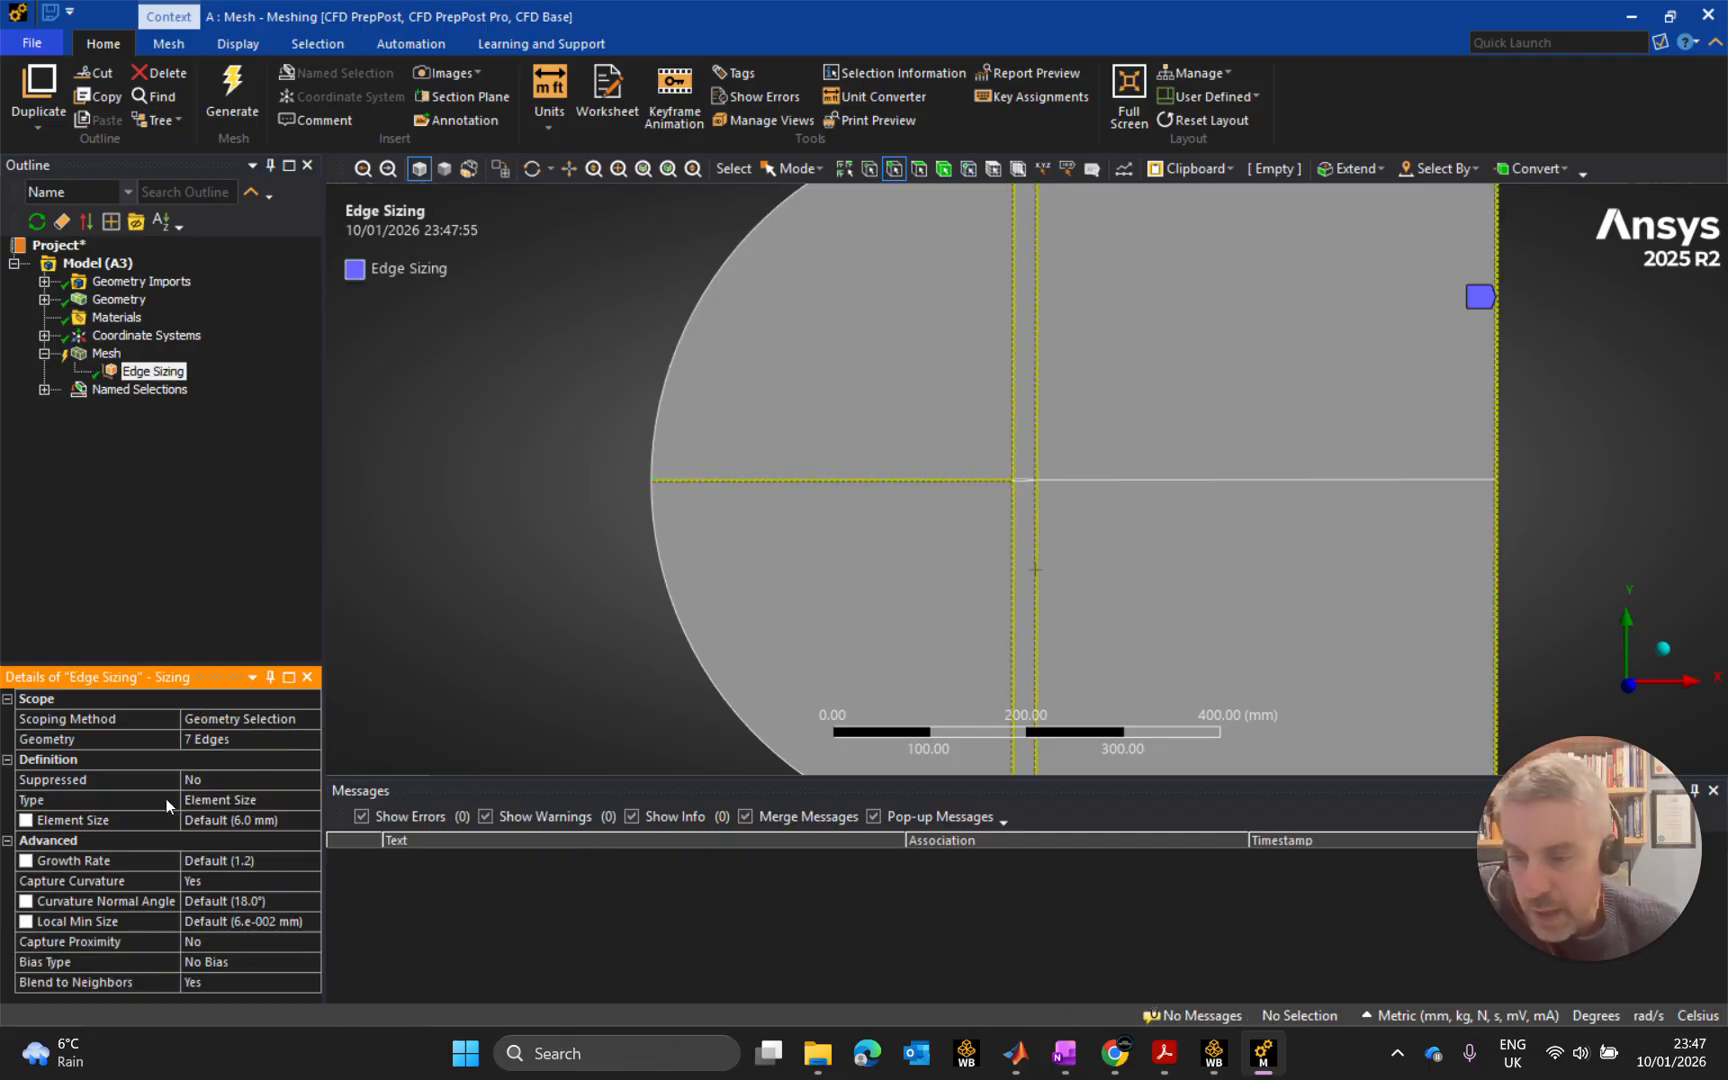
Define the edge sizing by Number of Divisions and set it to 360 divisions.
{"action": "left_click", "coordinate": [290, 806]}
{"action": "left_click", "coordinate": [309, 805]}
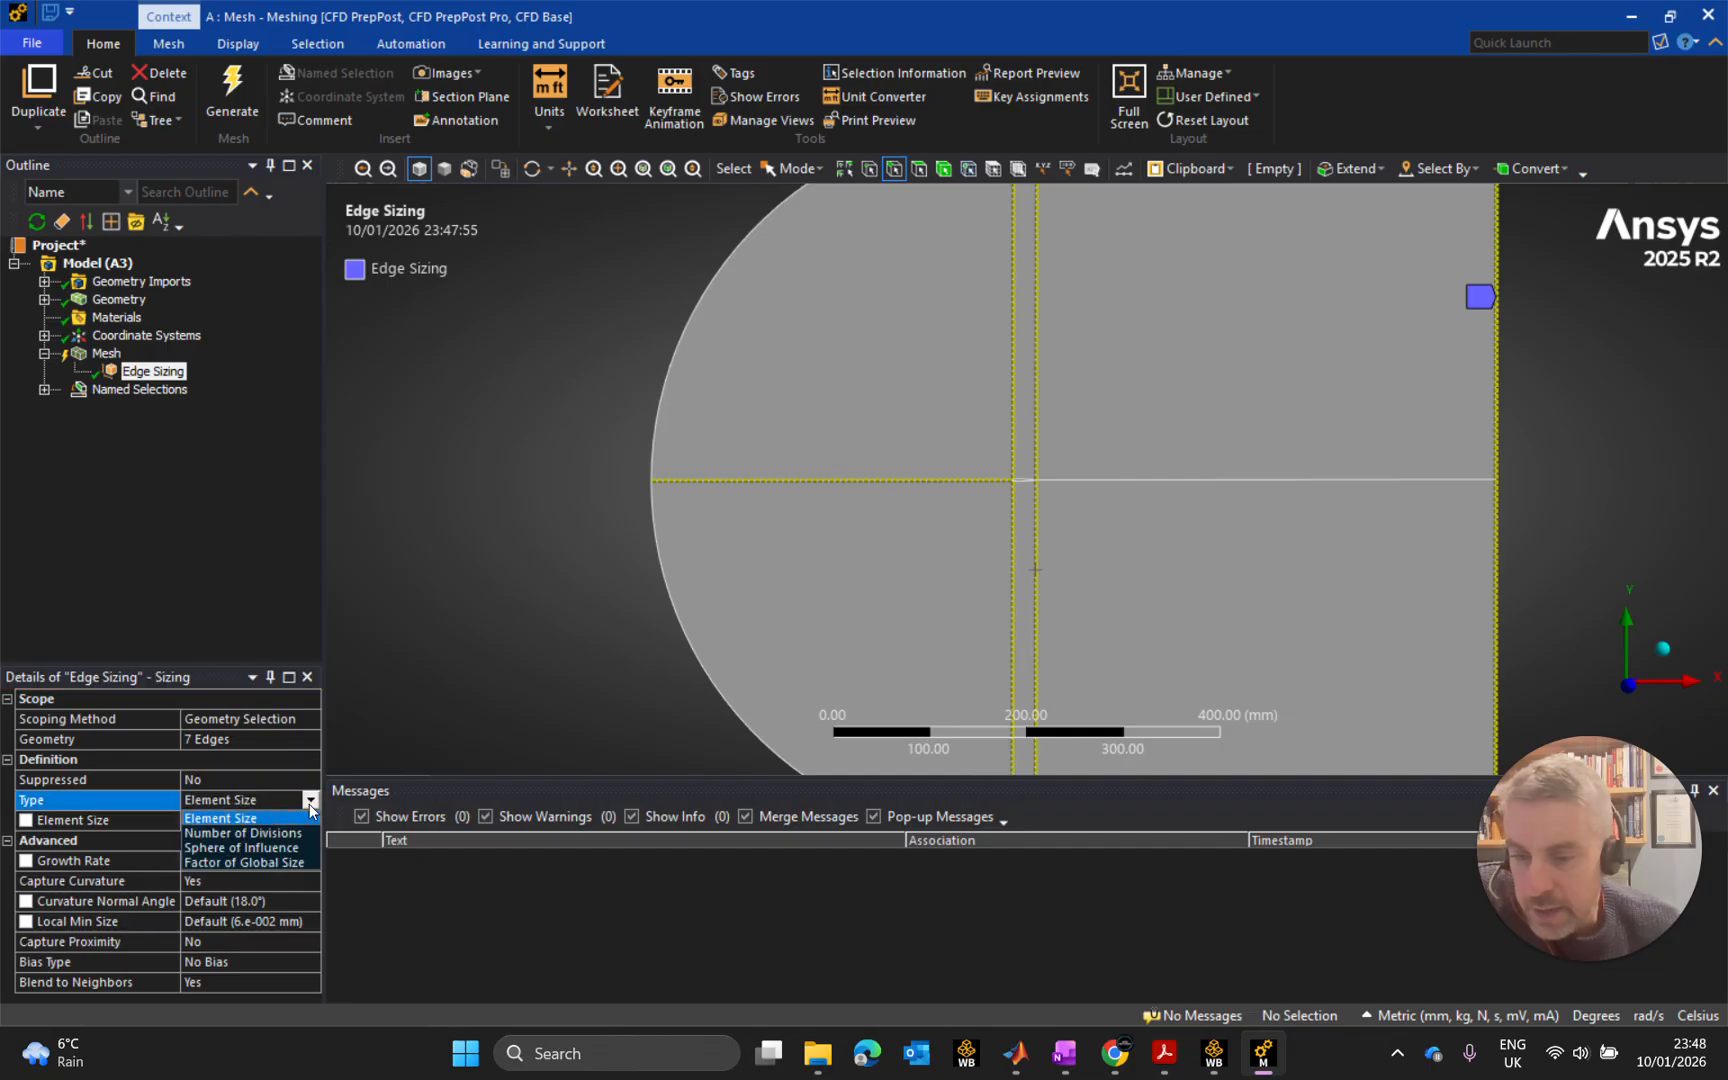
{"action": "left_click", "coordinate": [294, 831]}
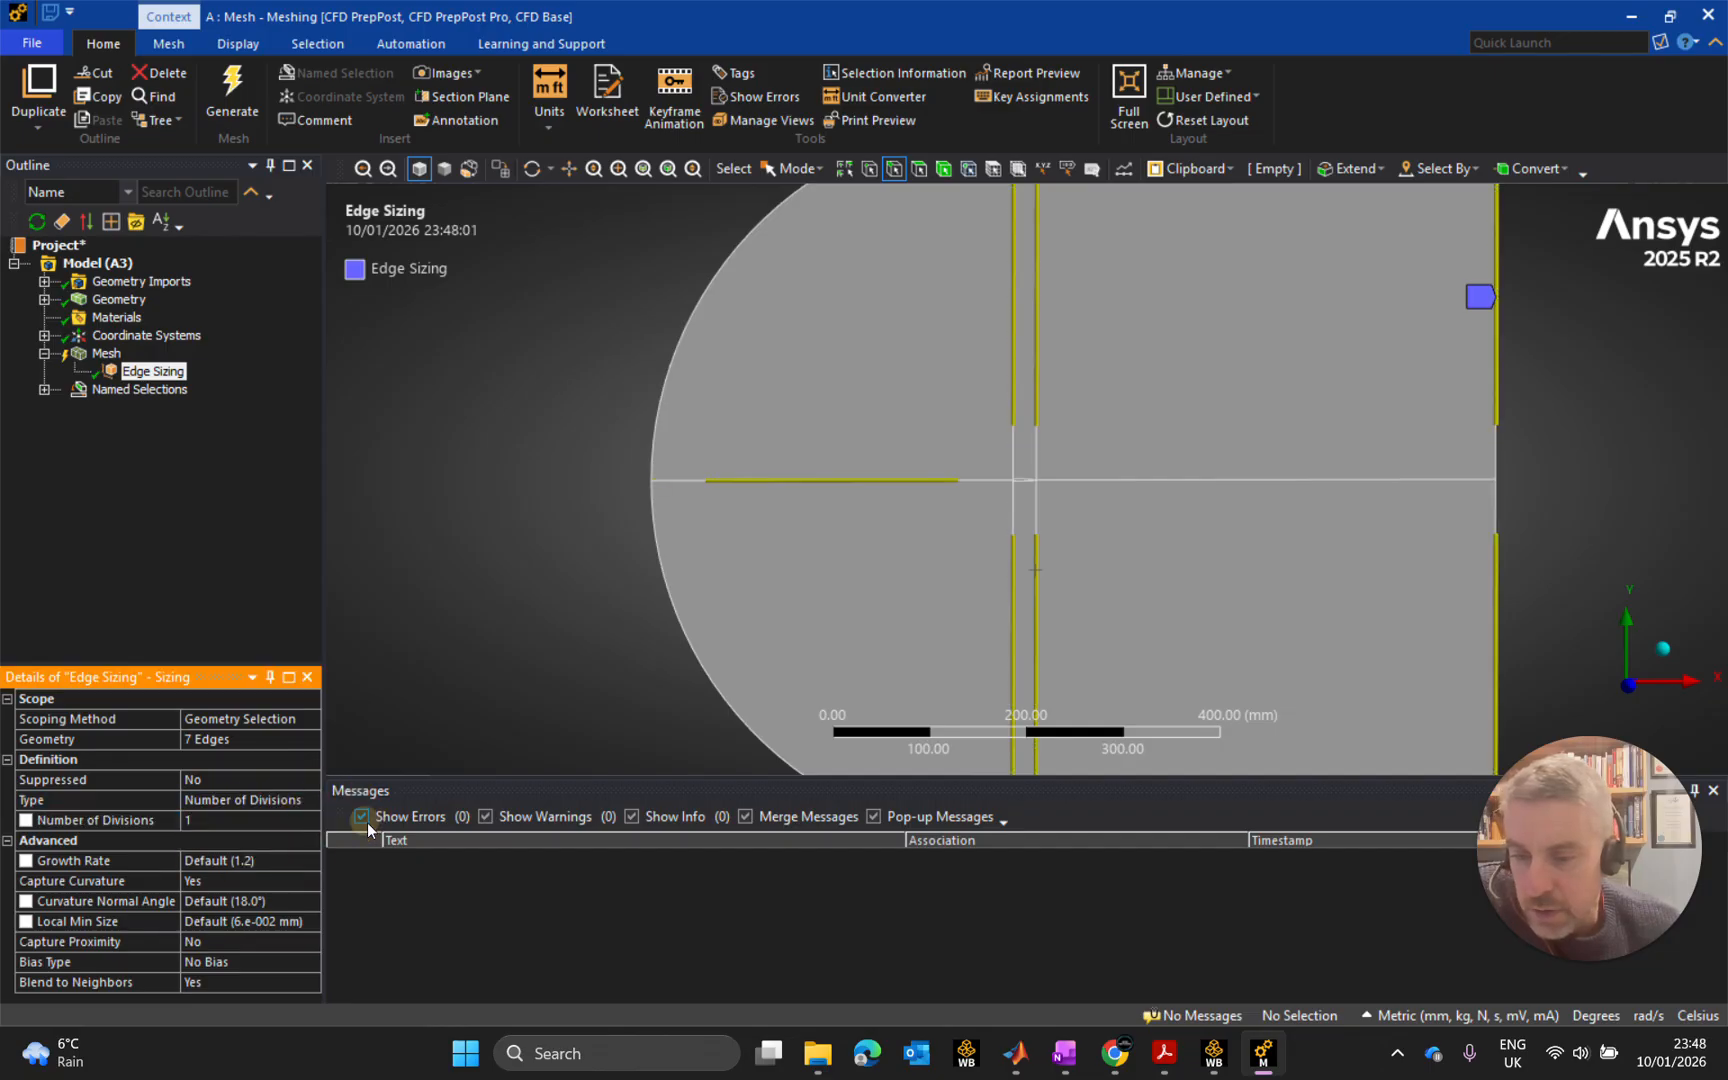
{"action": "left_click", "coordinate": [193, 820]}
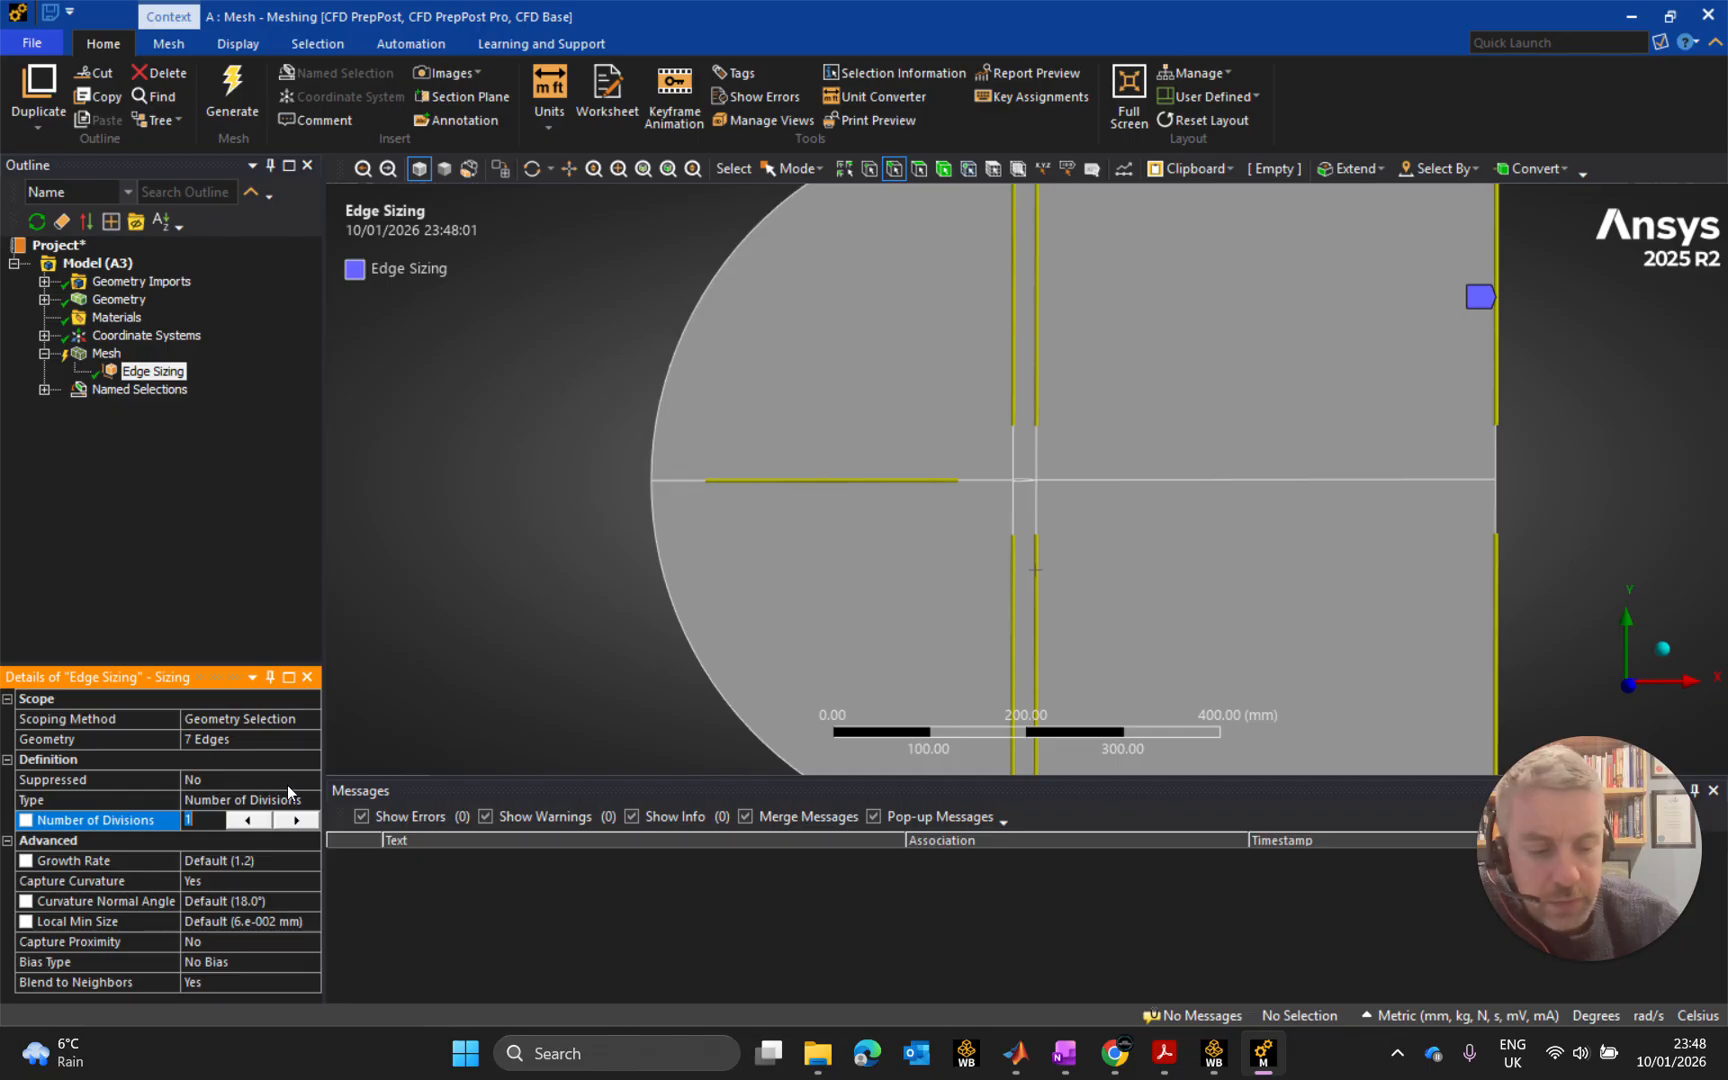
{"action": "type", "text": "360"}
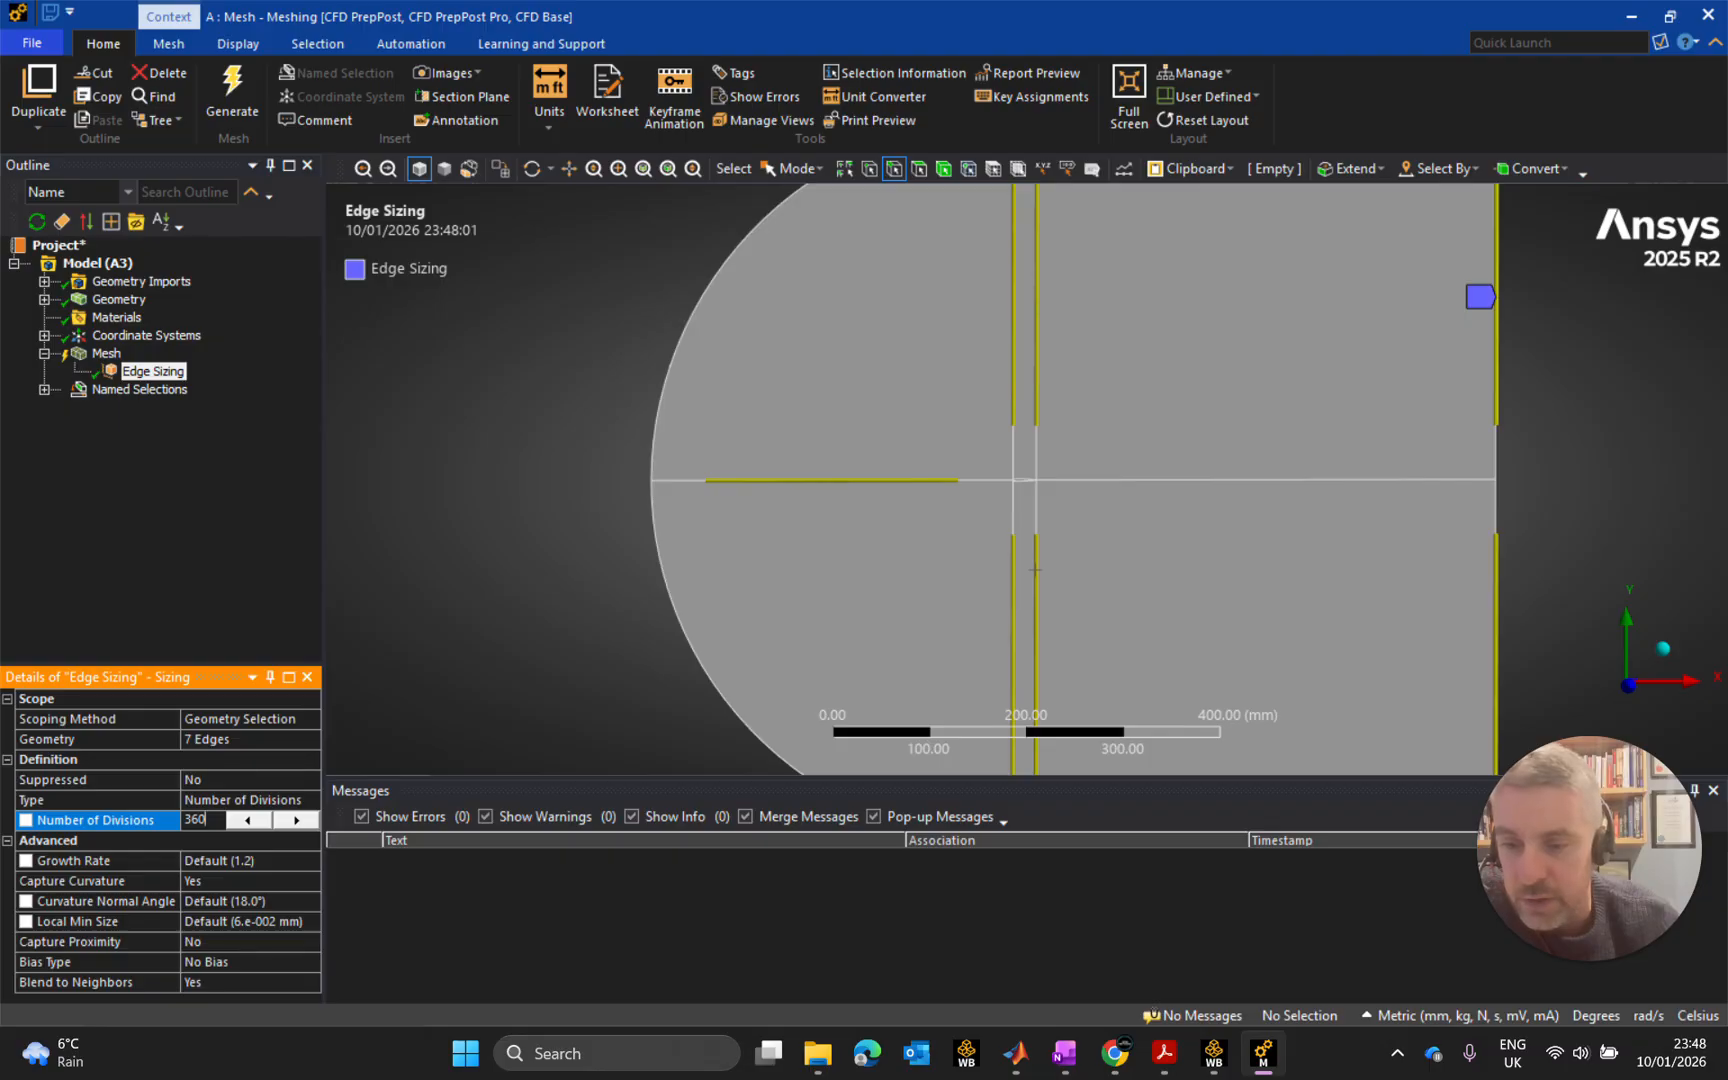
{"action": "key", "text": "Return"}
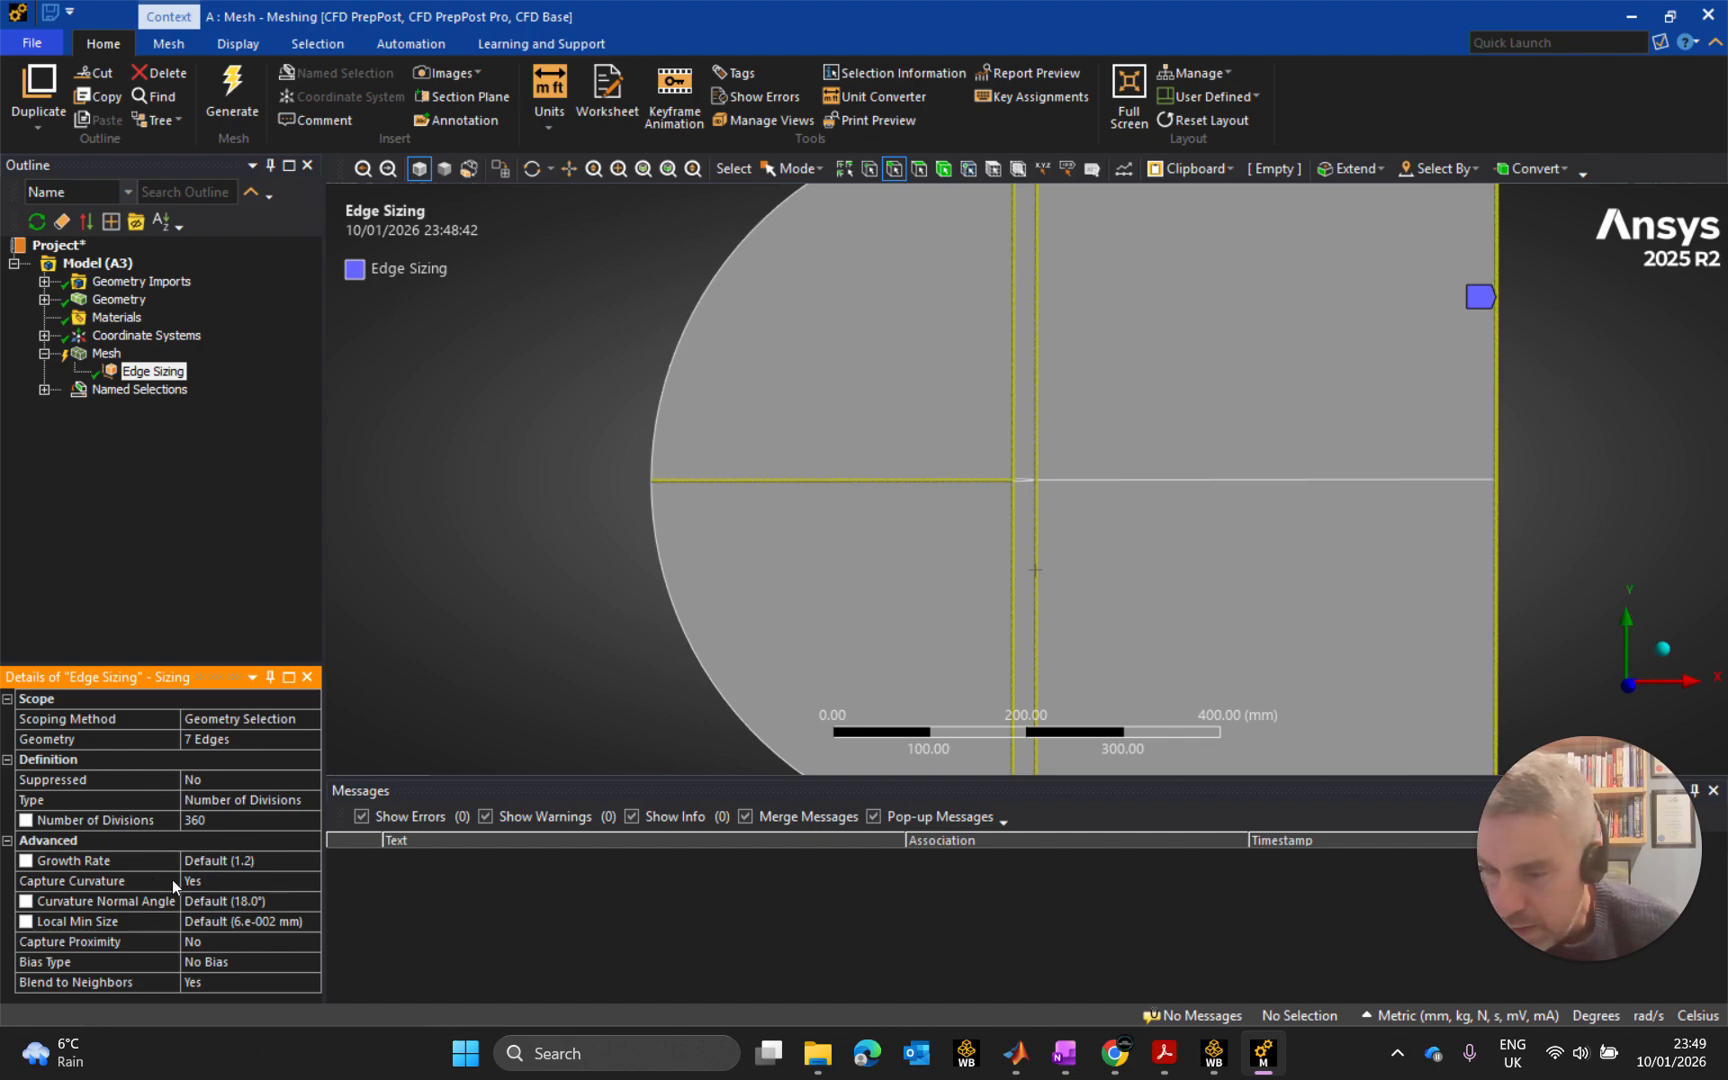
Set the edge sizing's bias type to the one-directional pattern that runs from long to short divisions.
{"action": "left_click", "coordinate": [213, 963]}
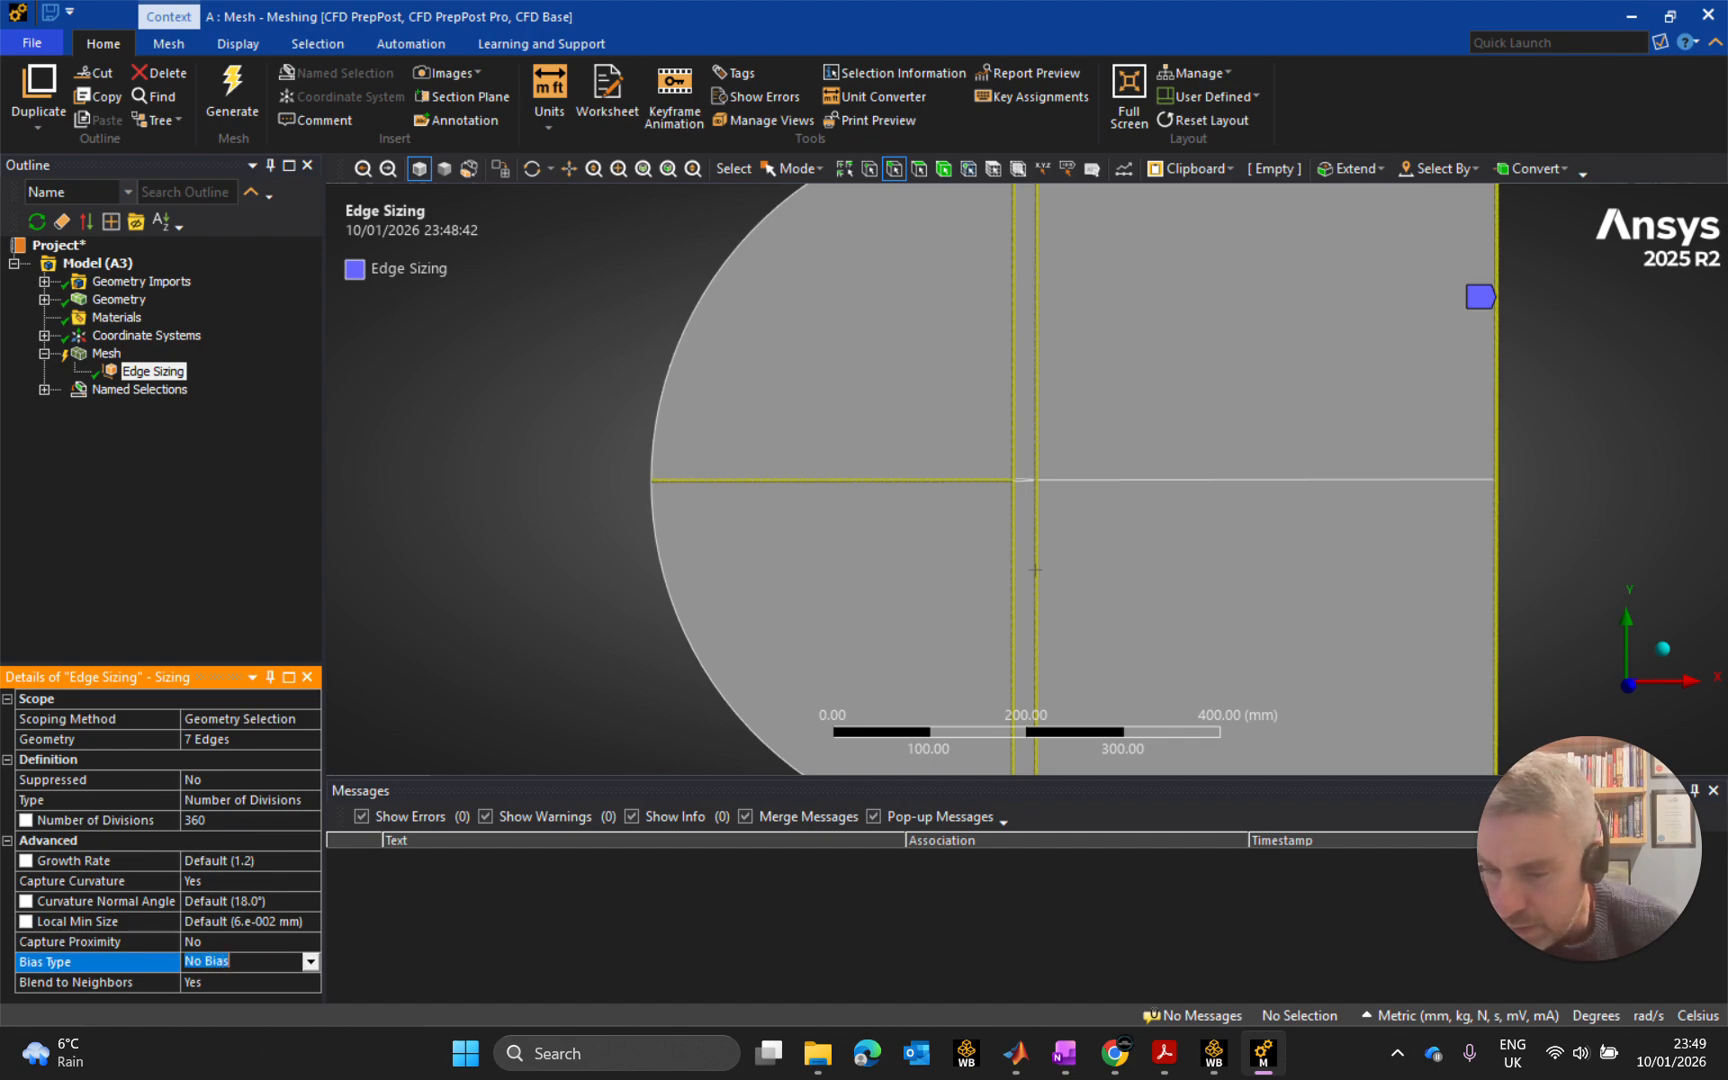
{"action": "left_click", "coordinate": [310, 964]}
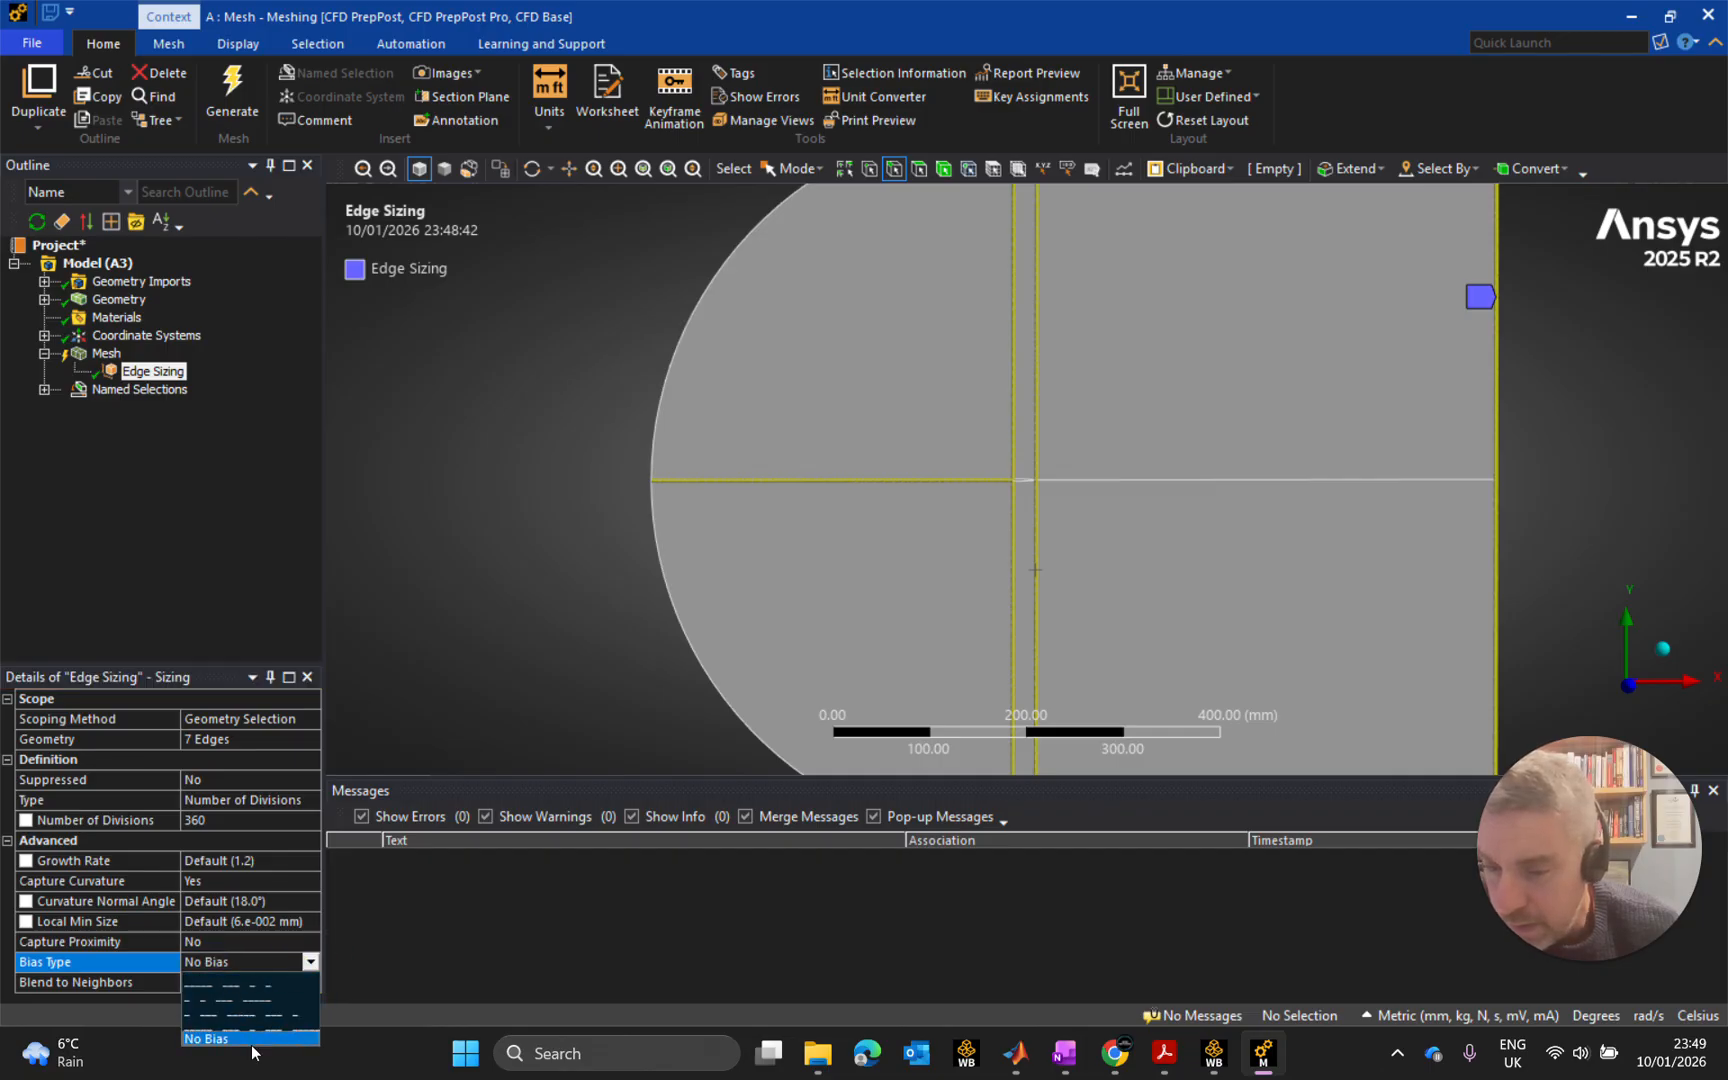
{"action": "left_click", "coordinate": [247, 982]}
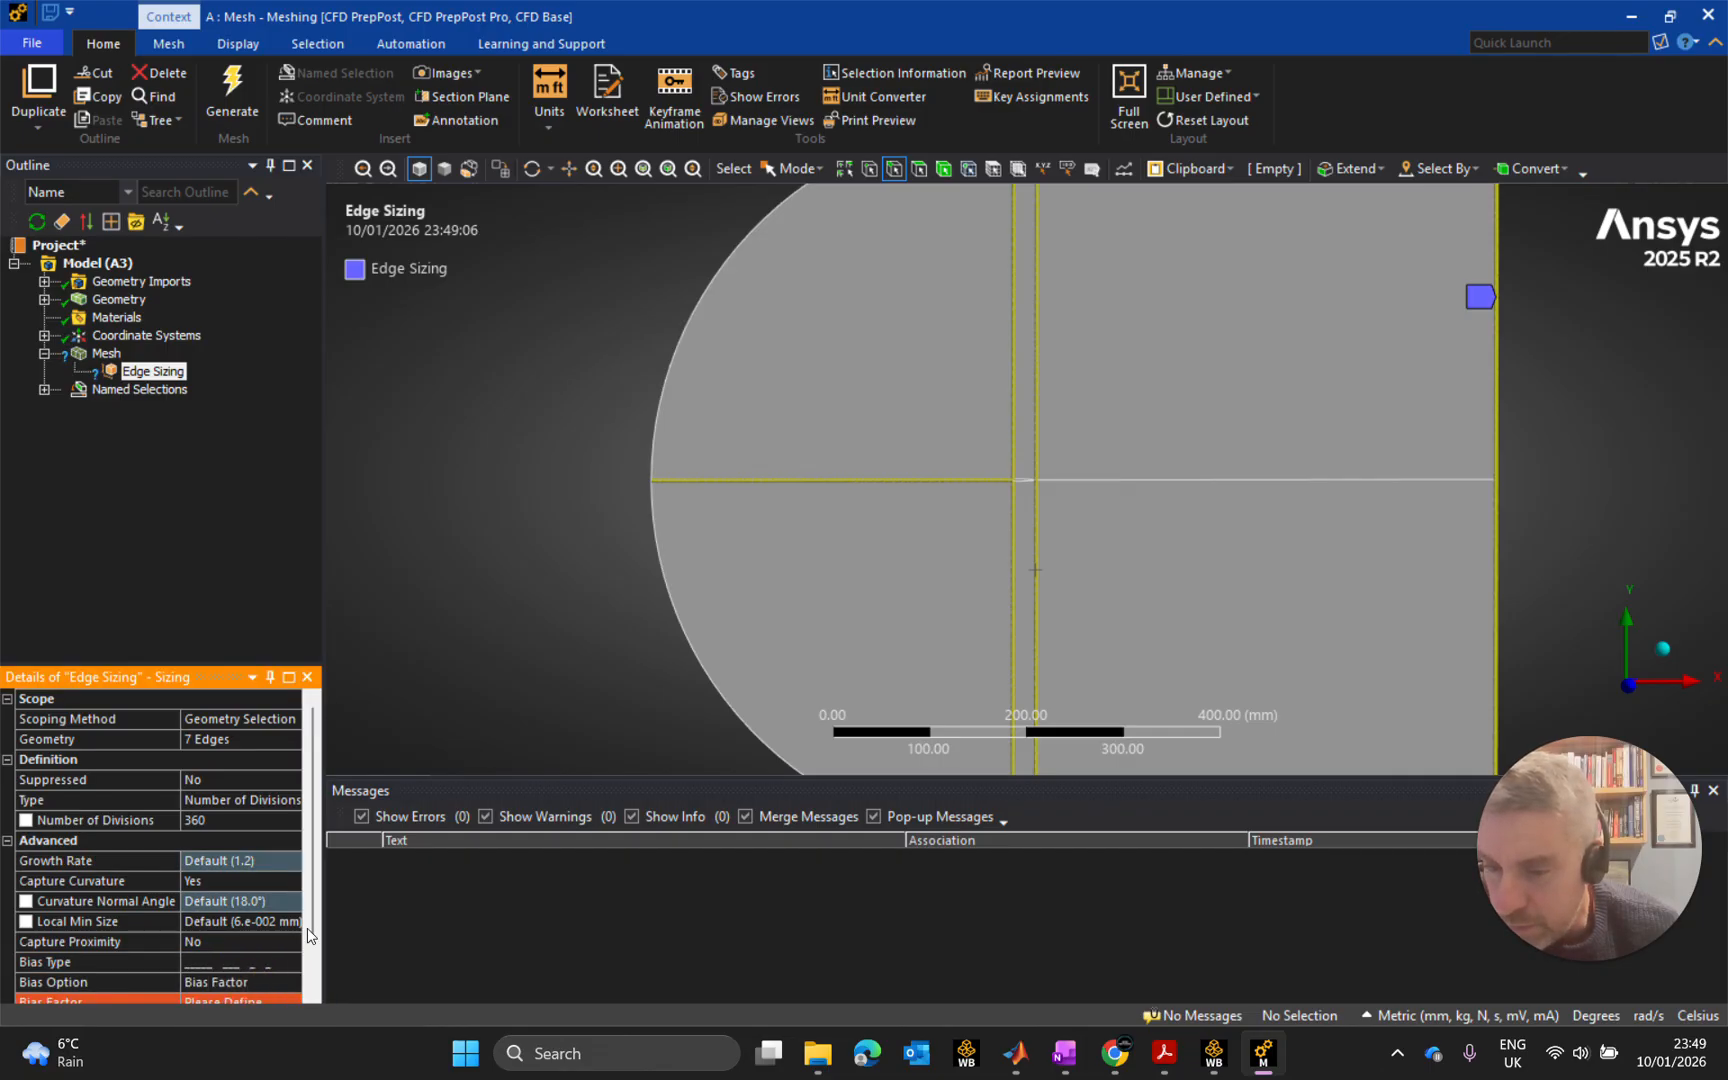
Turn off Capture Curvature for the edge sizing and leave its behavior at Soft.
{"action": "left_click_drag", "start_coordinate": [312, 896], "coordinate": [309, 945]}
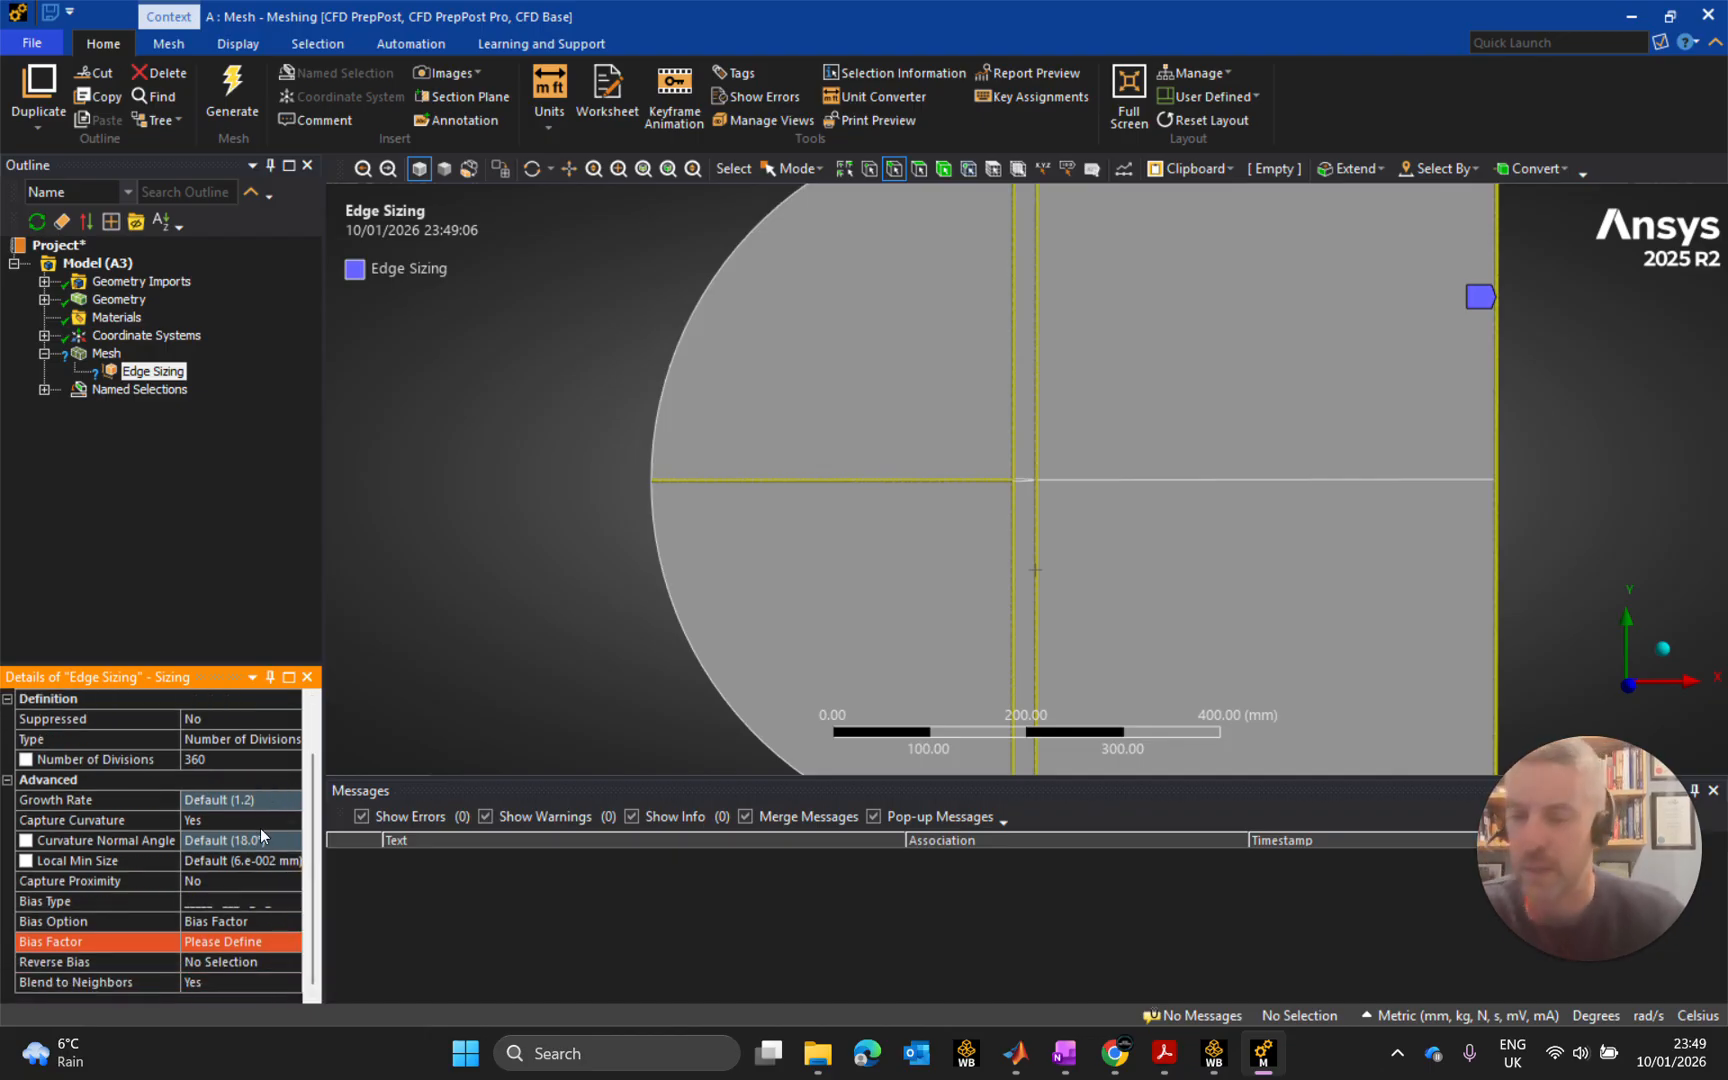
{"action": "left_click", "coordinate": [290, 822]}
{"action": "left_click", "coordinate": [201, 822]}
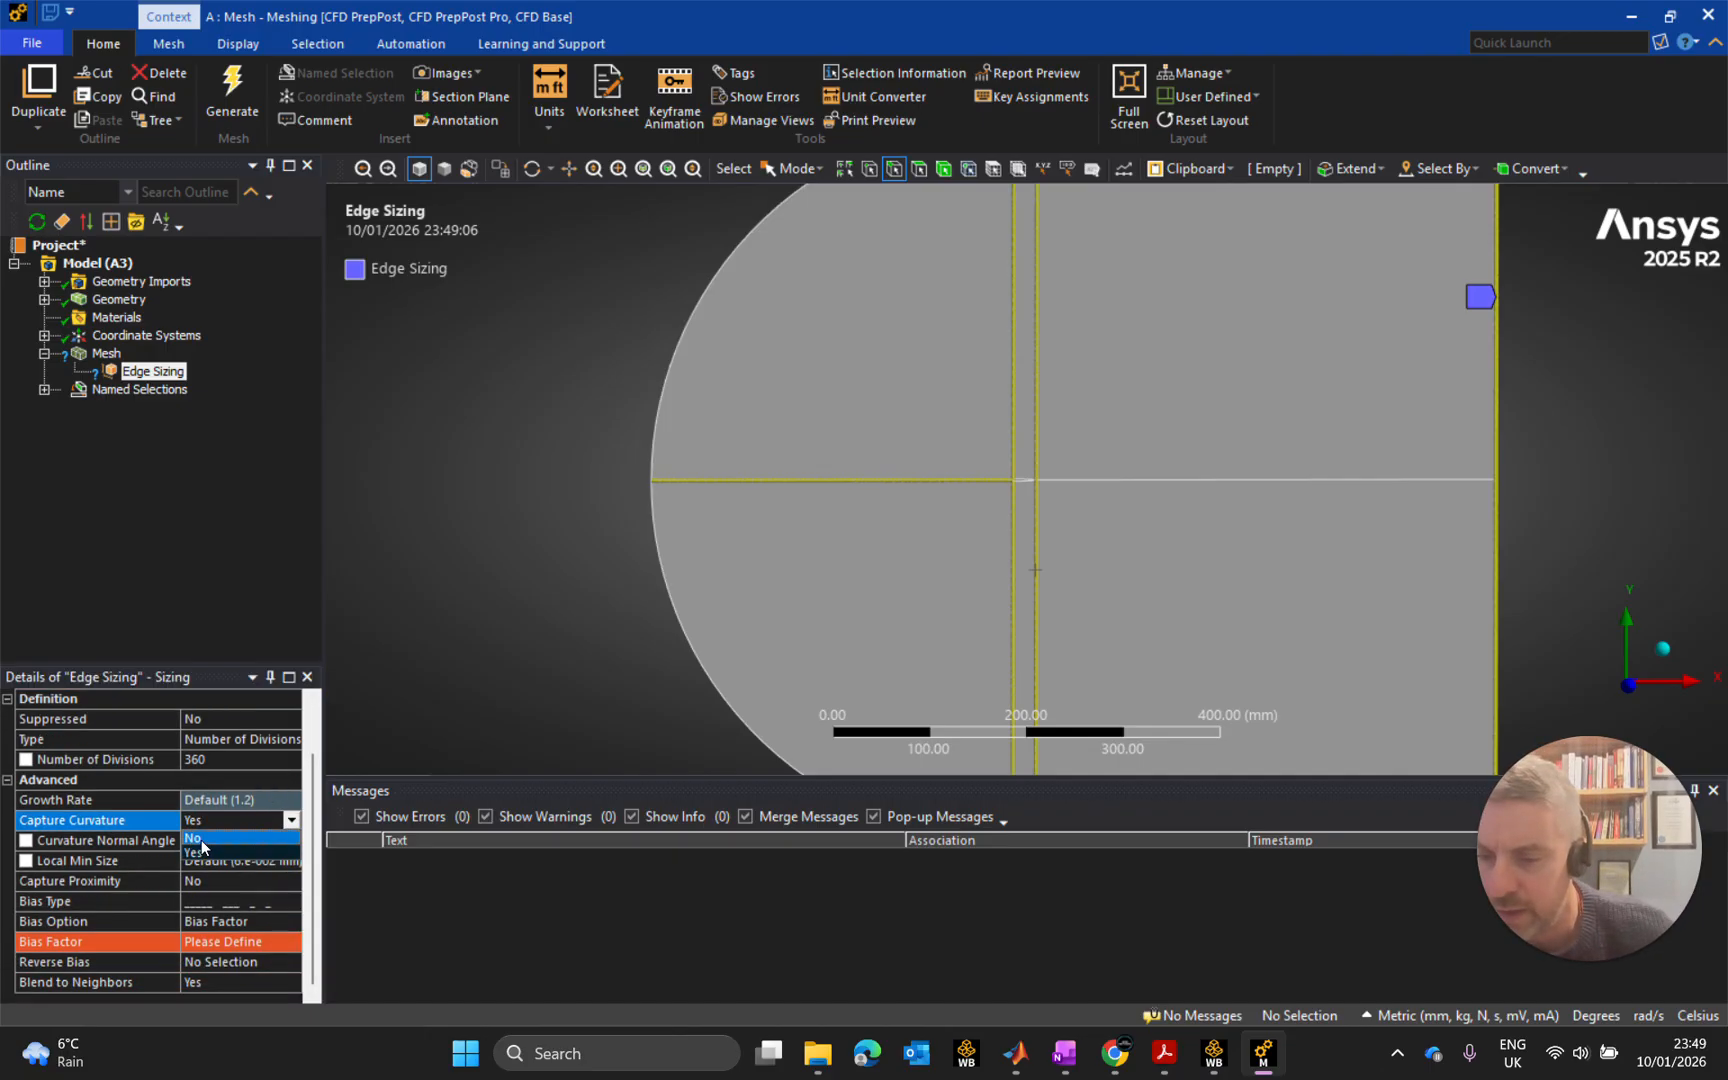
{"action": "left_click", "coordinate": [199, 839]}
{"action": "left_click_drag", "start_coordinate": [312, 813], "coordinate": [316, 857]}
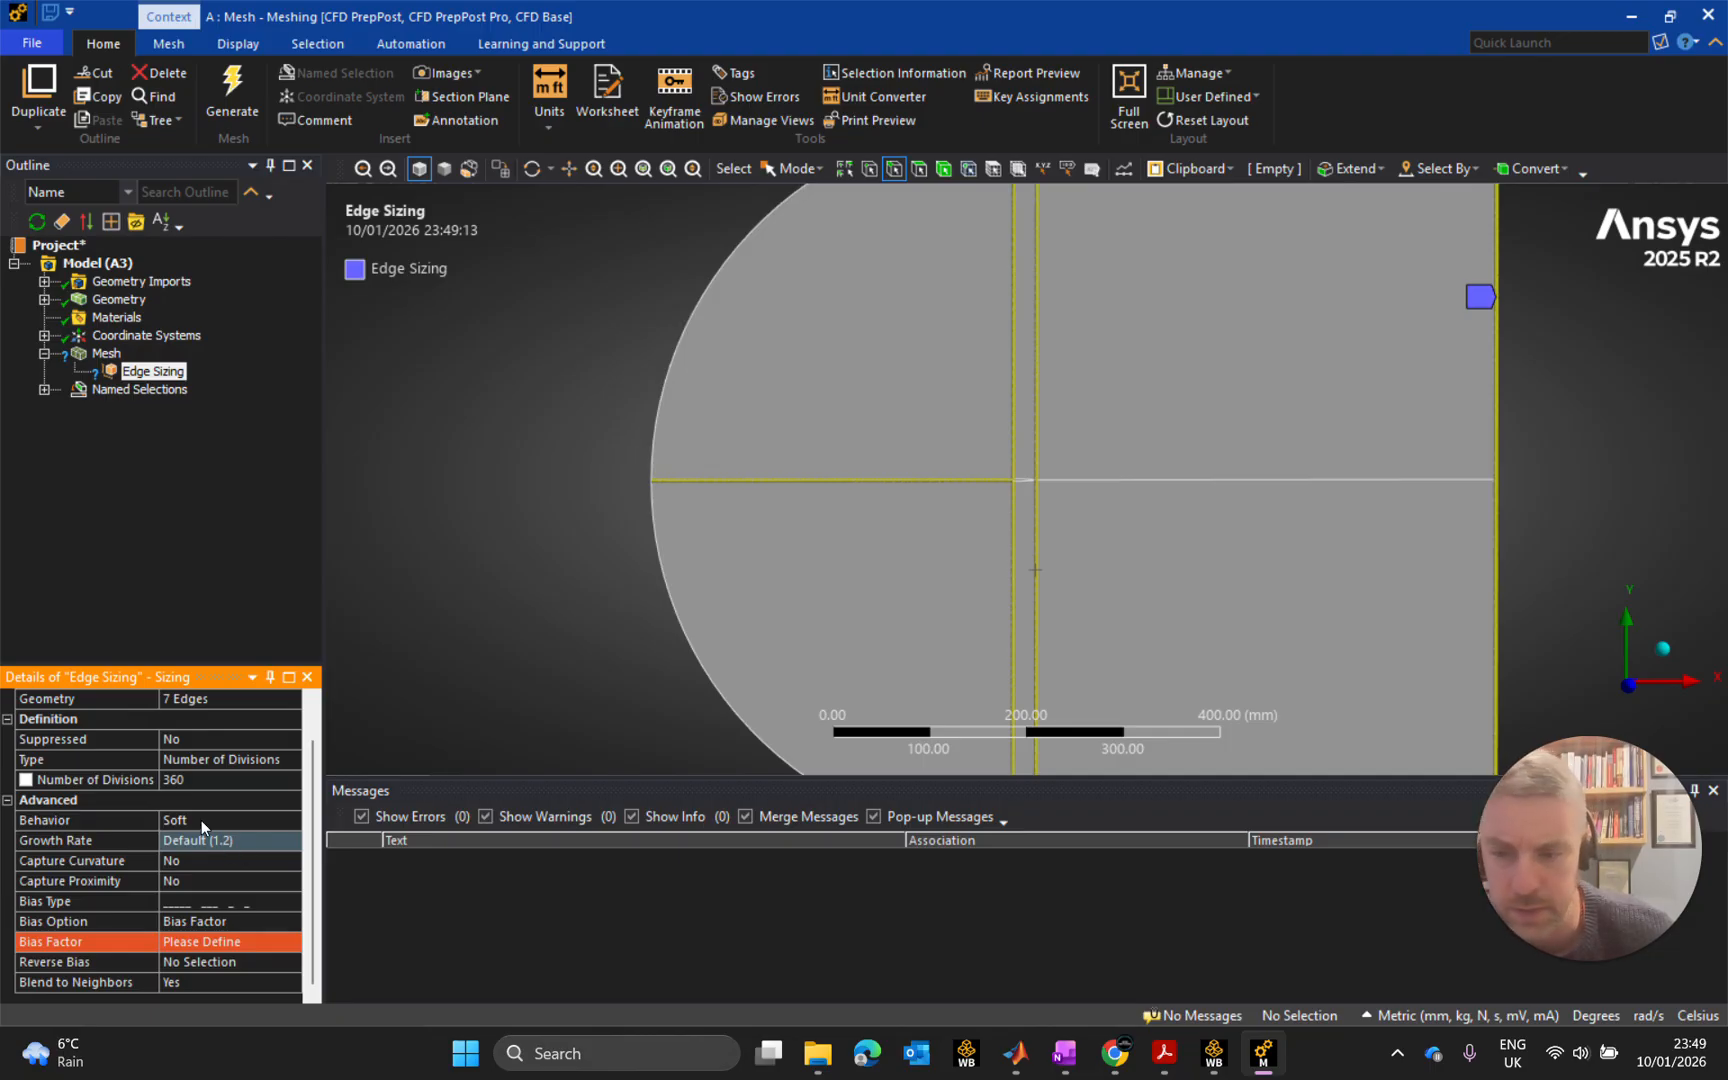
{"action": "left_click", "coordinate": [258, 820]}
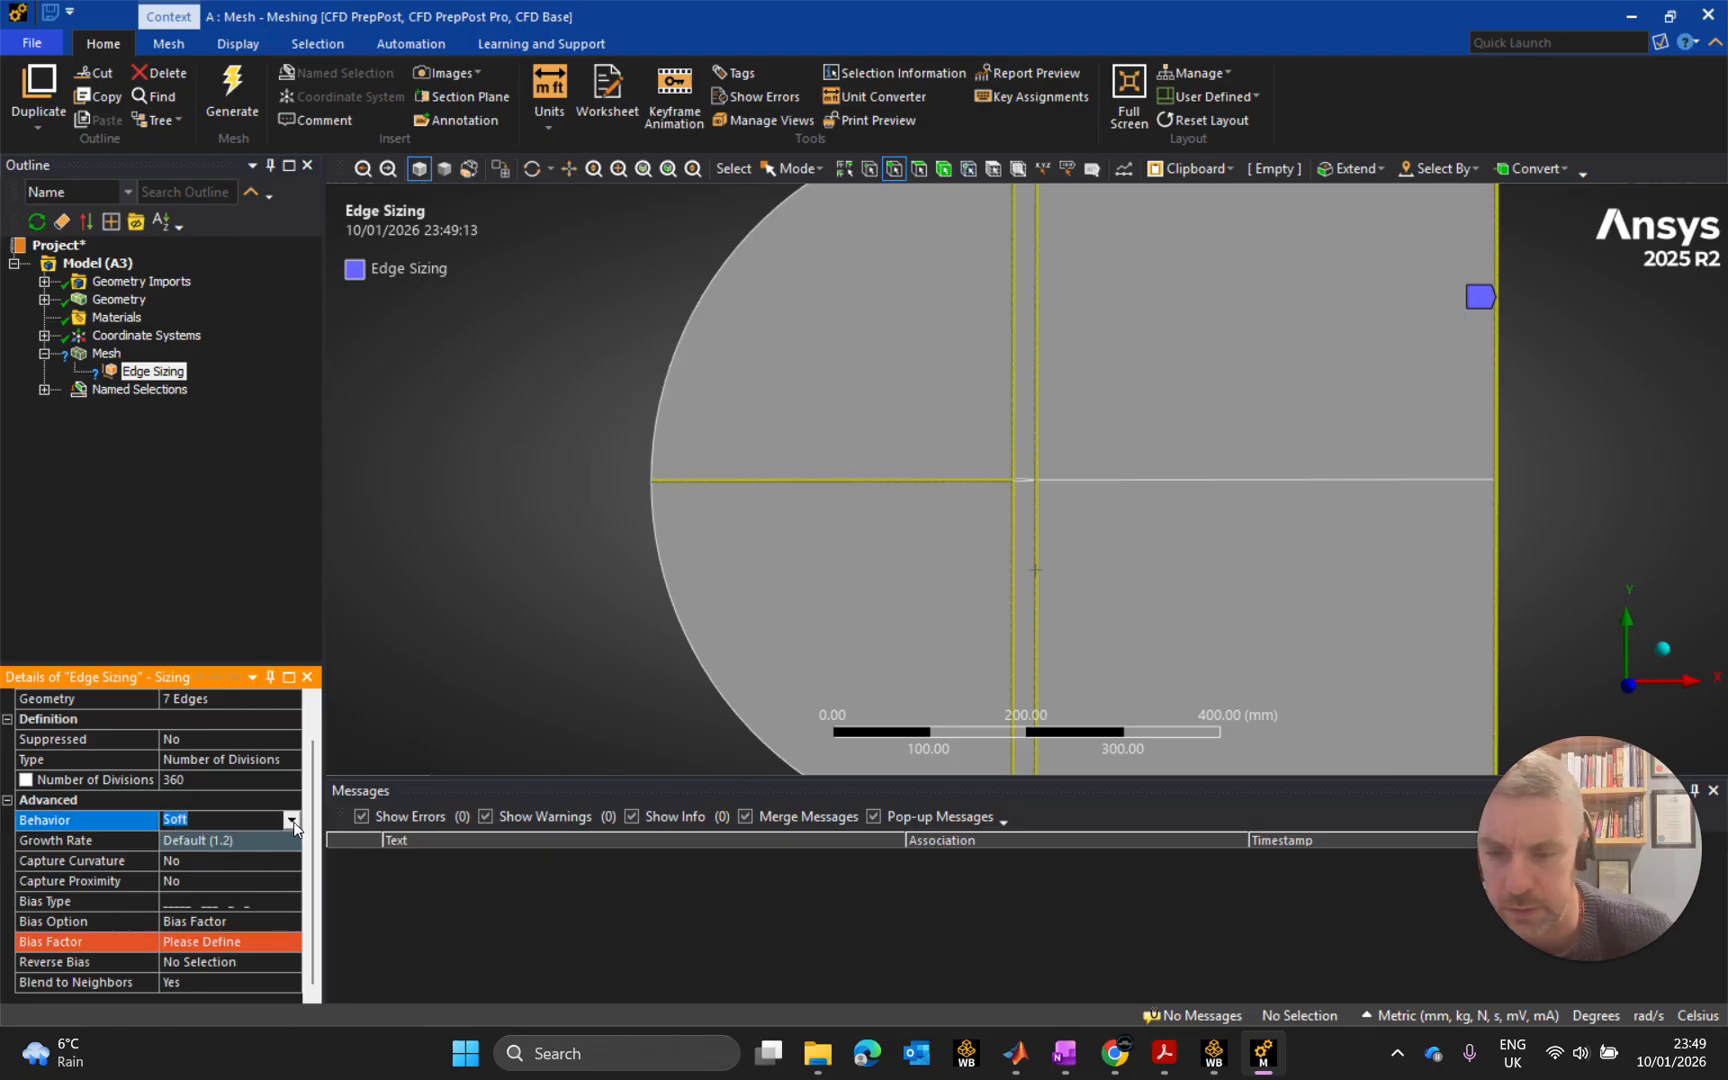
{"action": "left_click", "coordinate": [215, 821]}
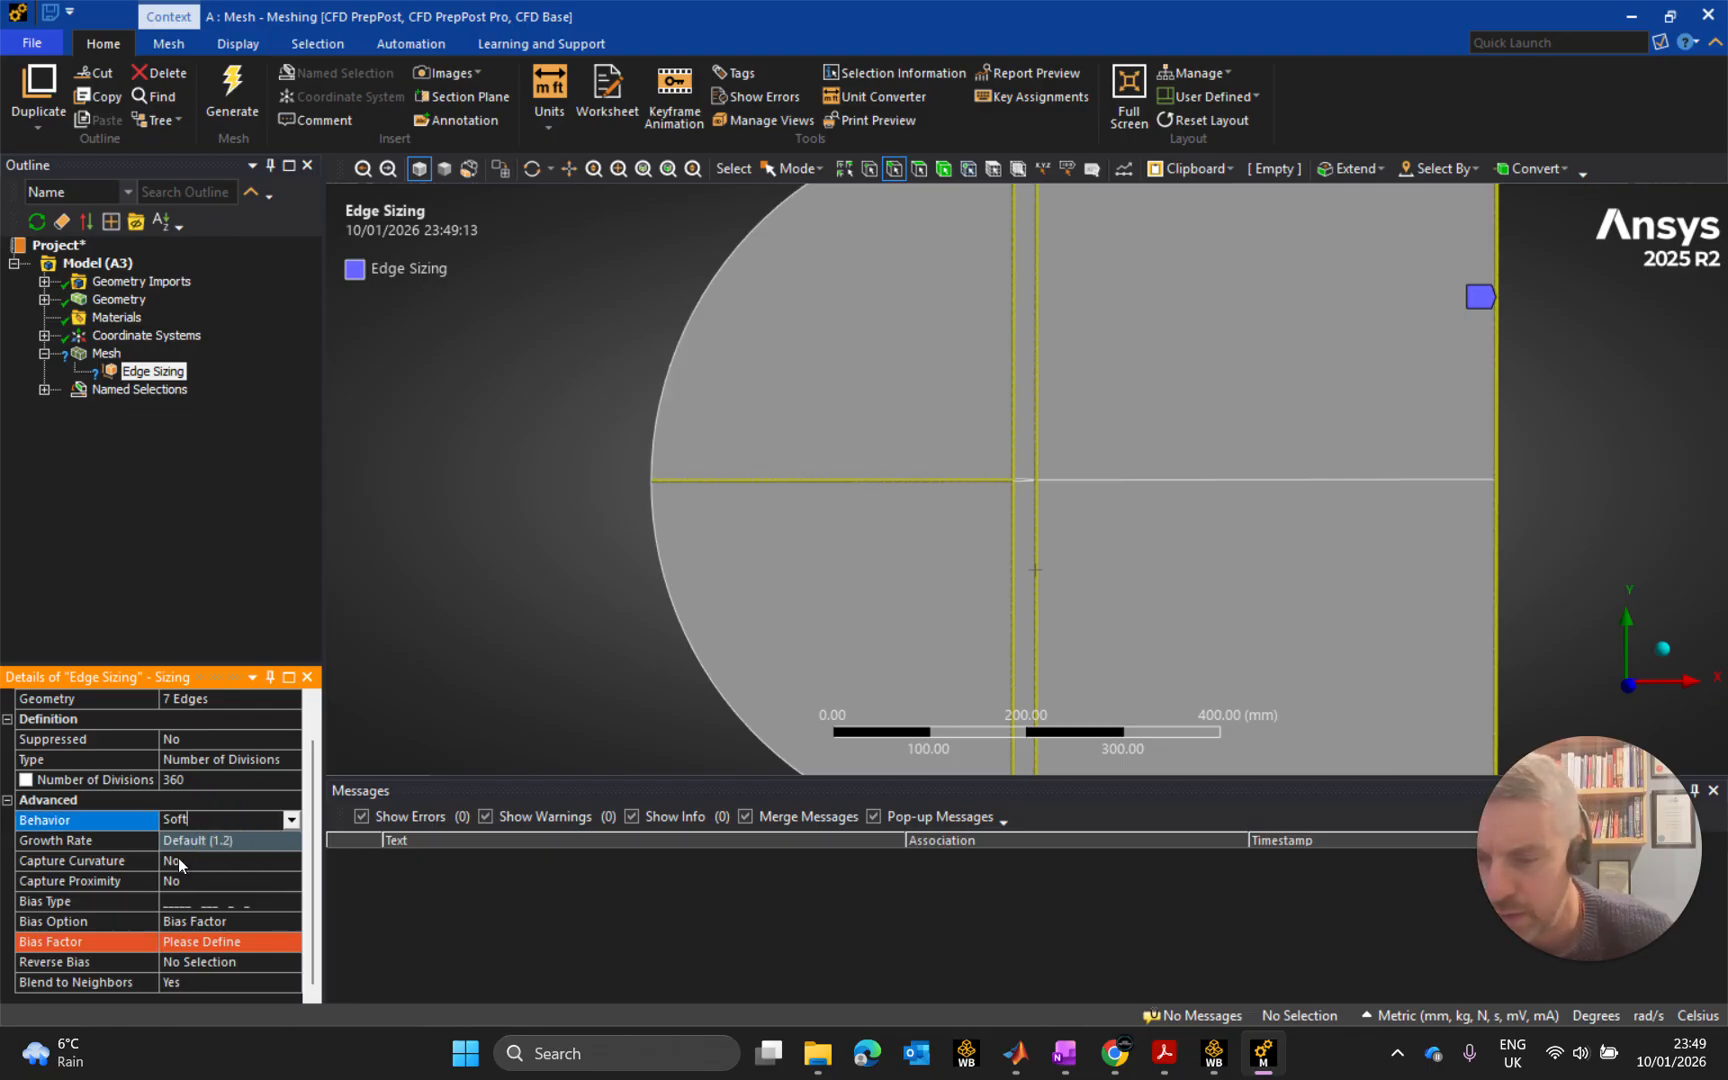
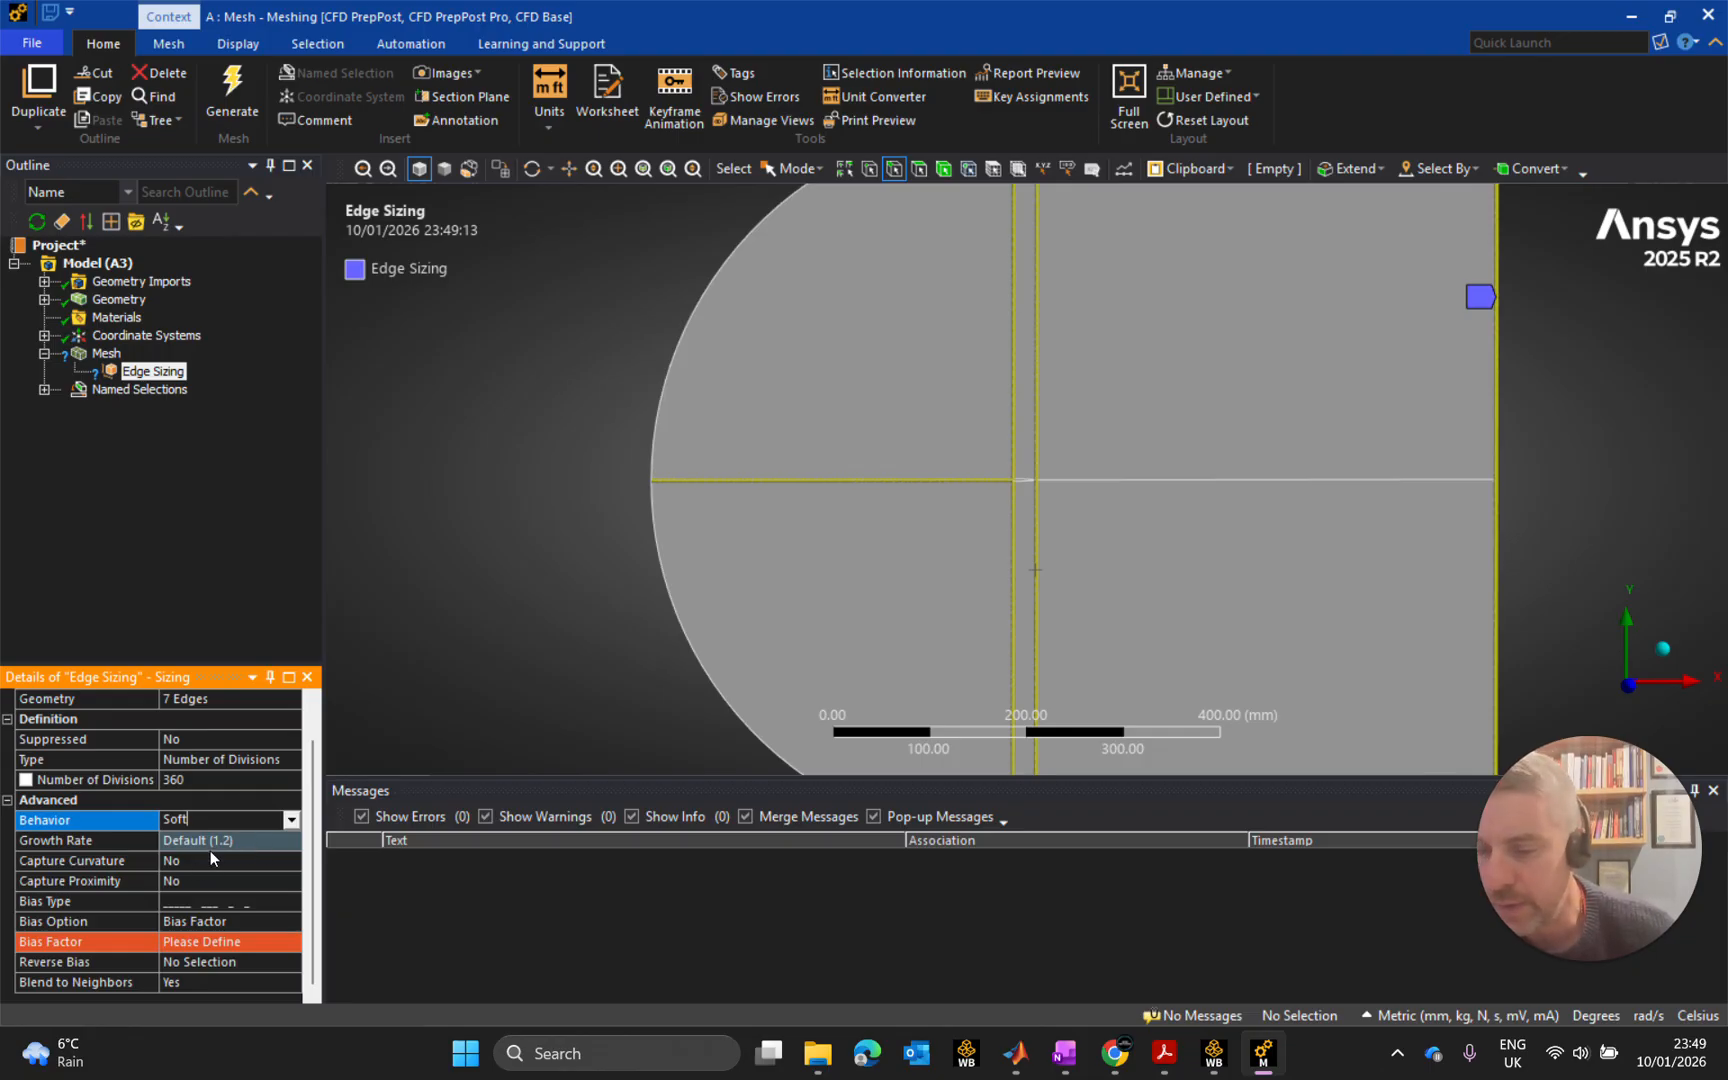
Keep Bias Factor as the edge sizing's bias option and set the factor to 54000.
{"action": "left_click", "coordinate": [216, 919]}
{"action": "left_click", "coordinate": [292, 921]}
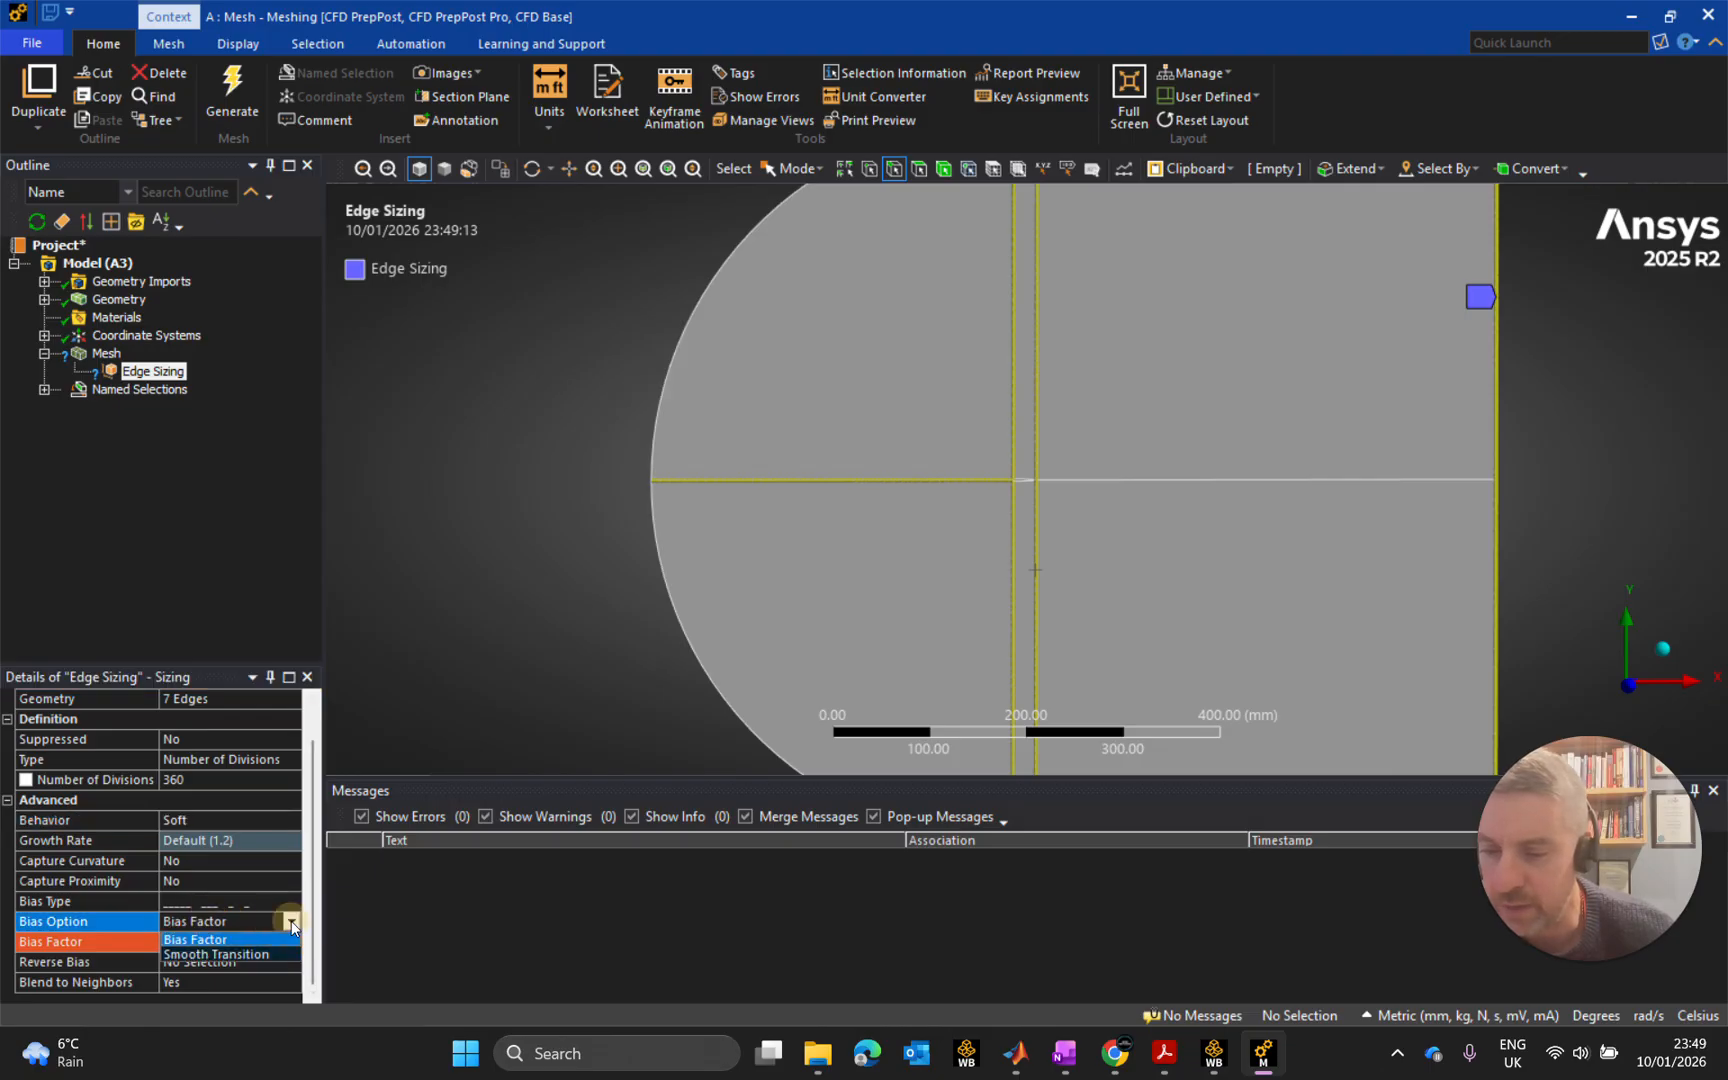
{"action": "left_click", "coordinate": [229, 939]}
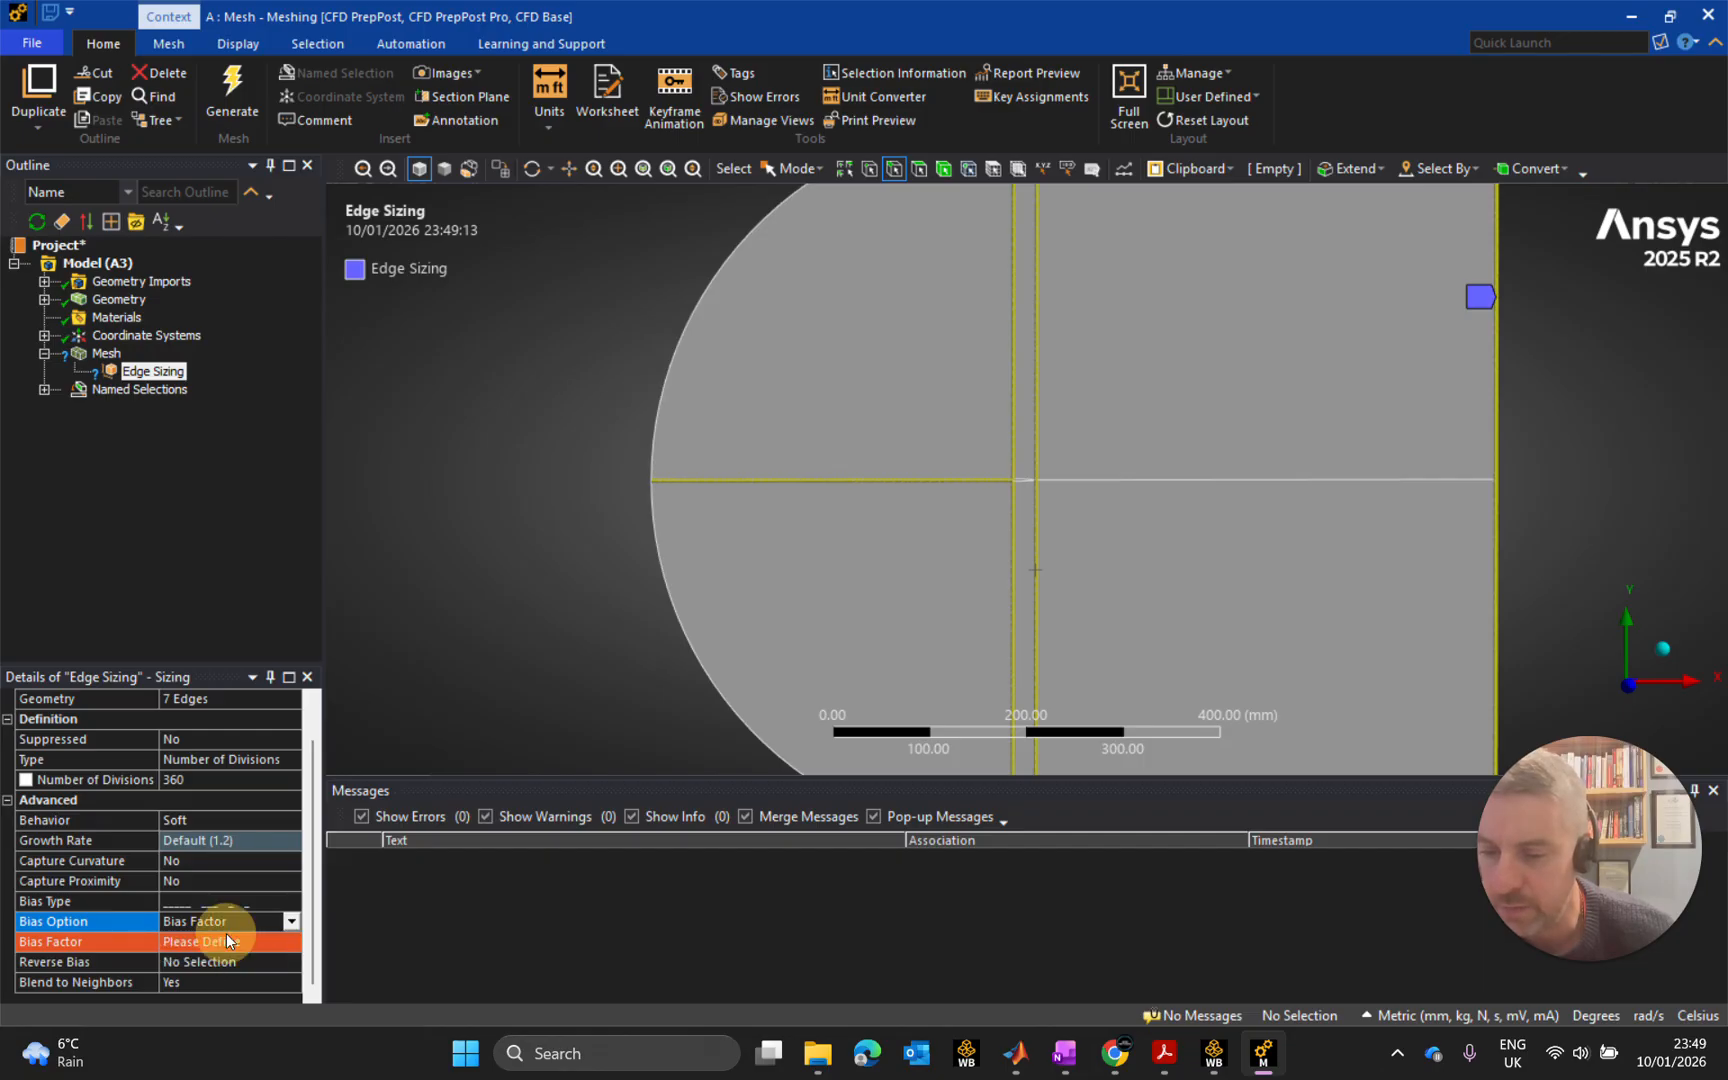
{"action": "left_click", "coordinate": [232, 944]}
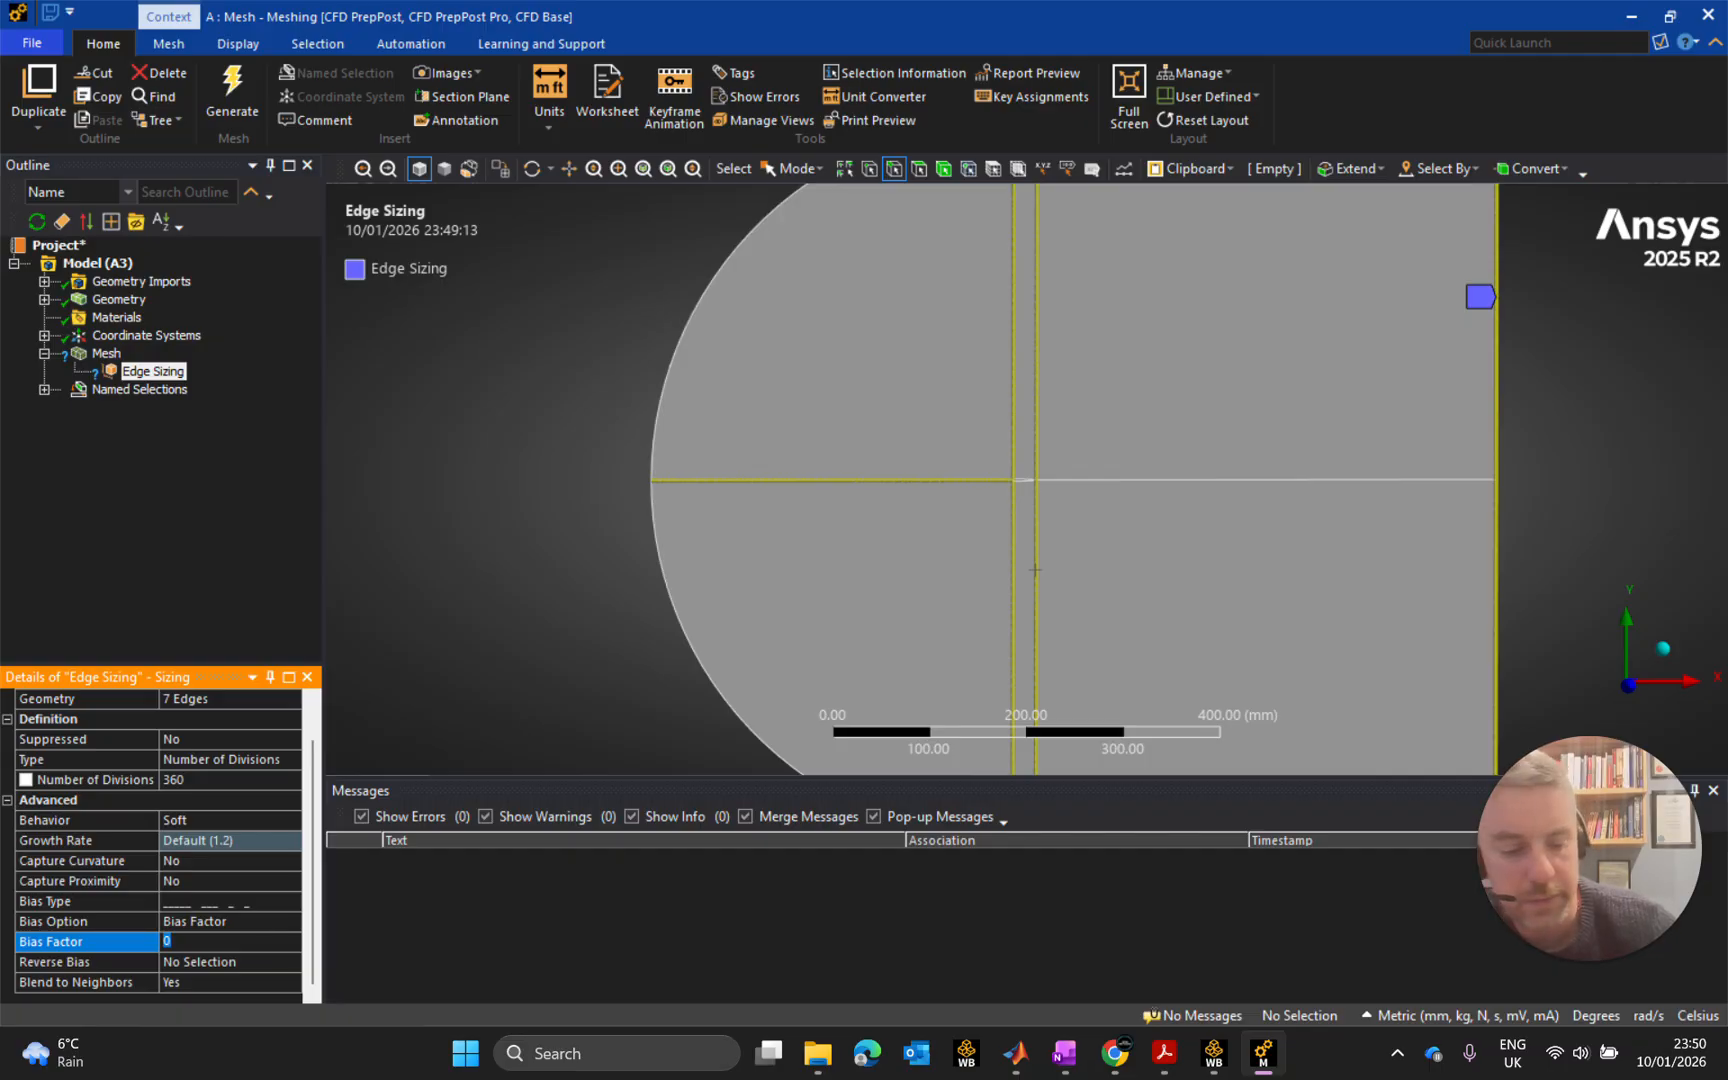
{"action": "type", "text": "26"}
{"action": "key", "text": "BackSpace"}
{"action": "key", "text": "BackSpace"}
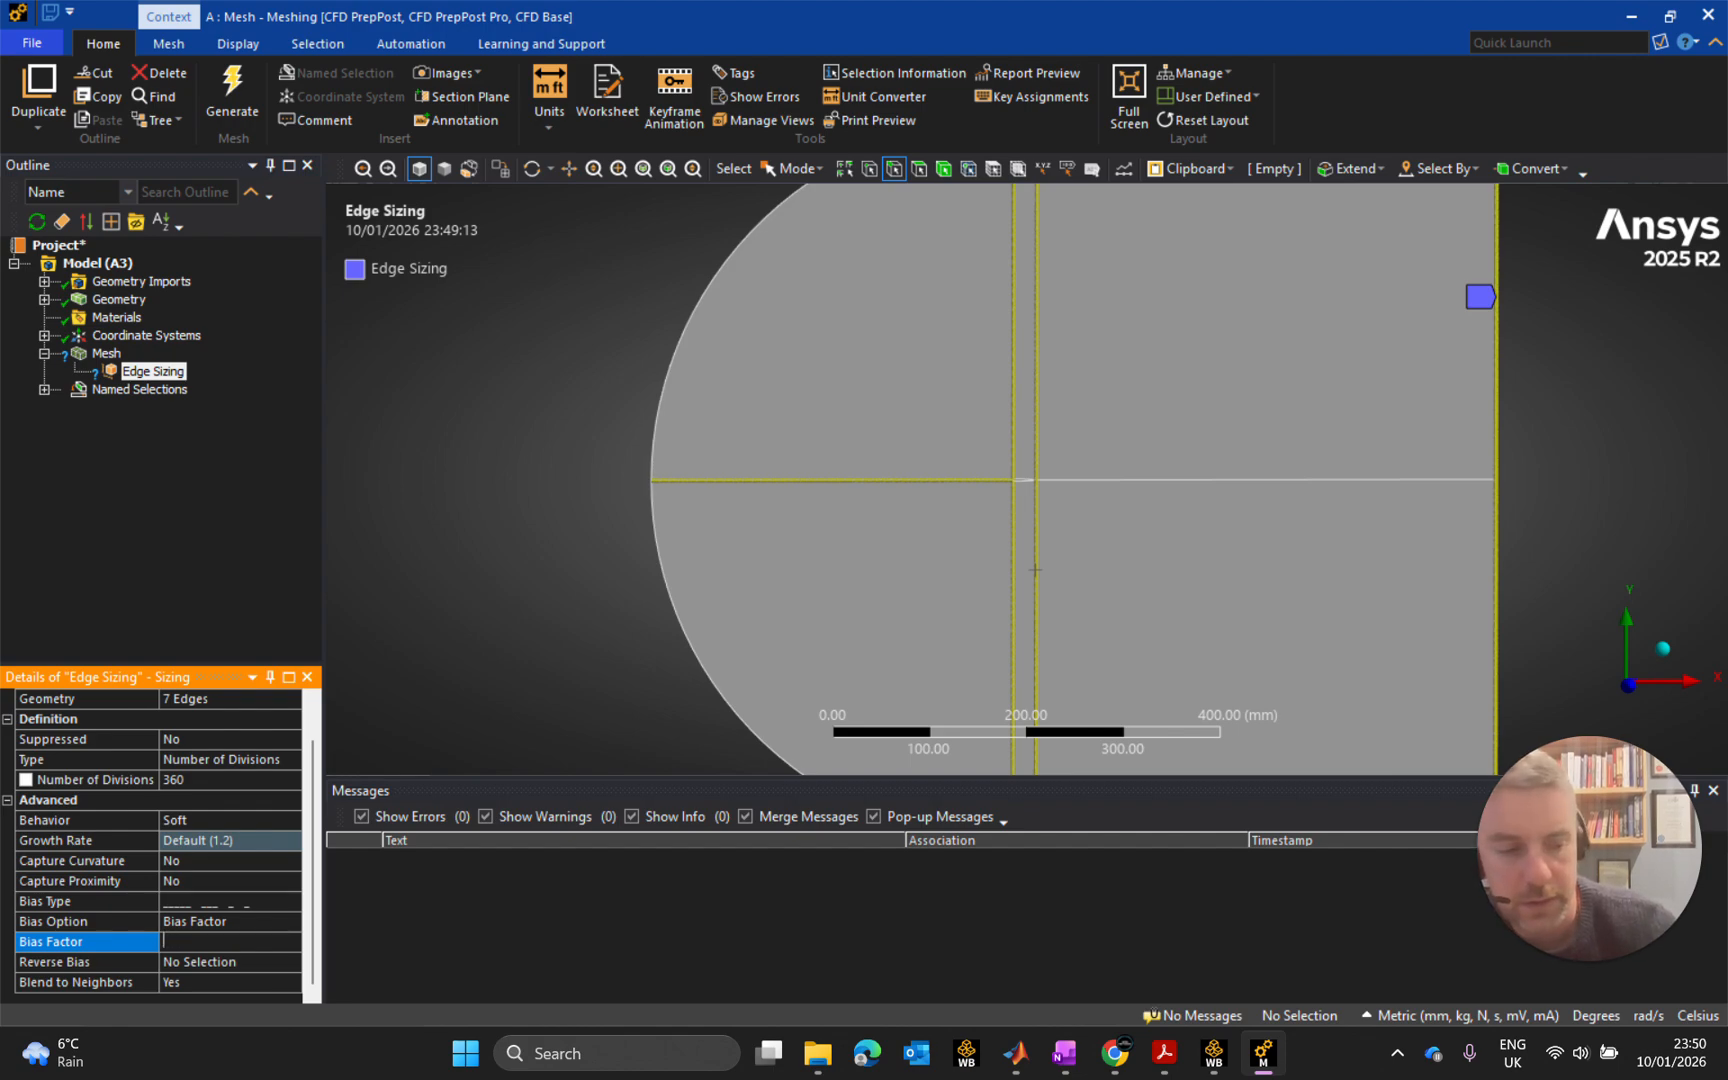
{"action": "type", "text": "54000"}
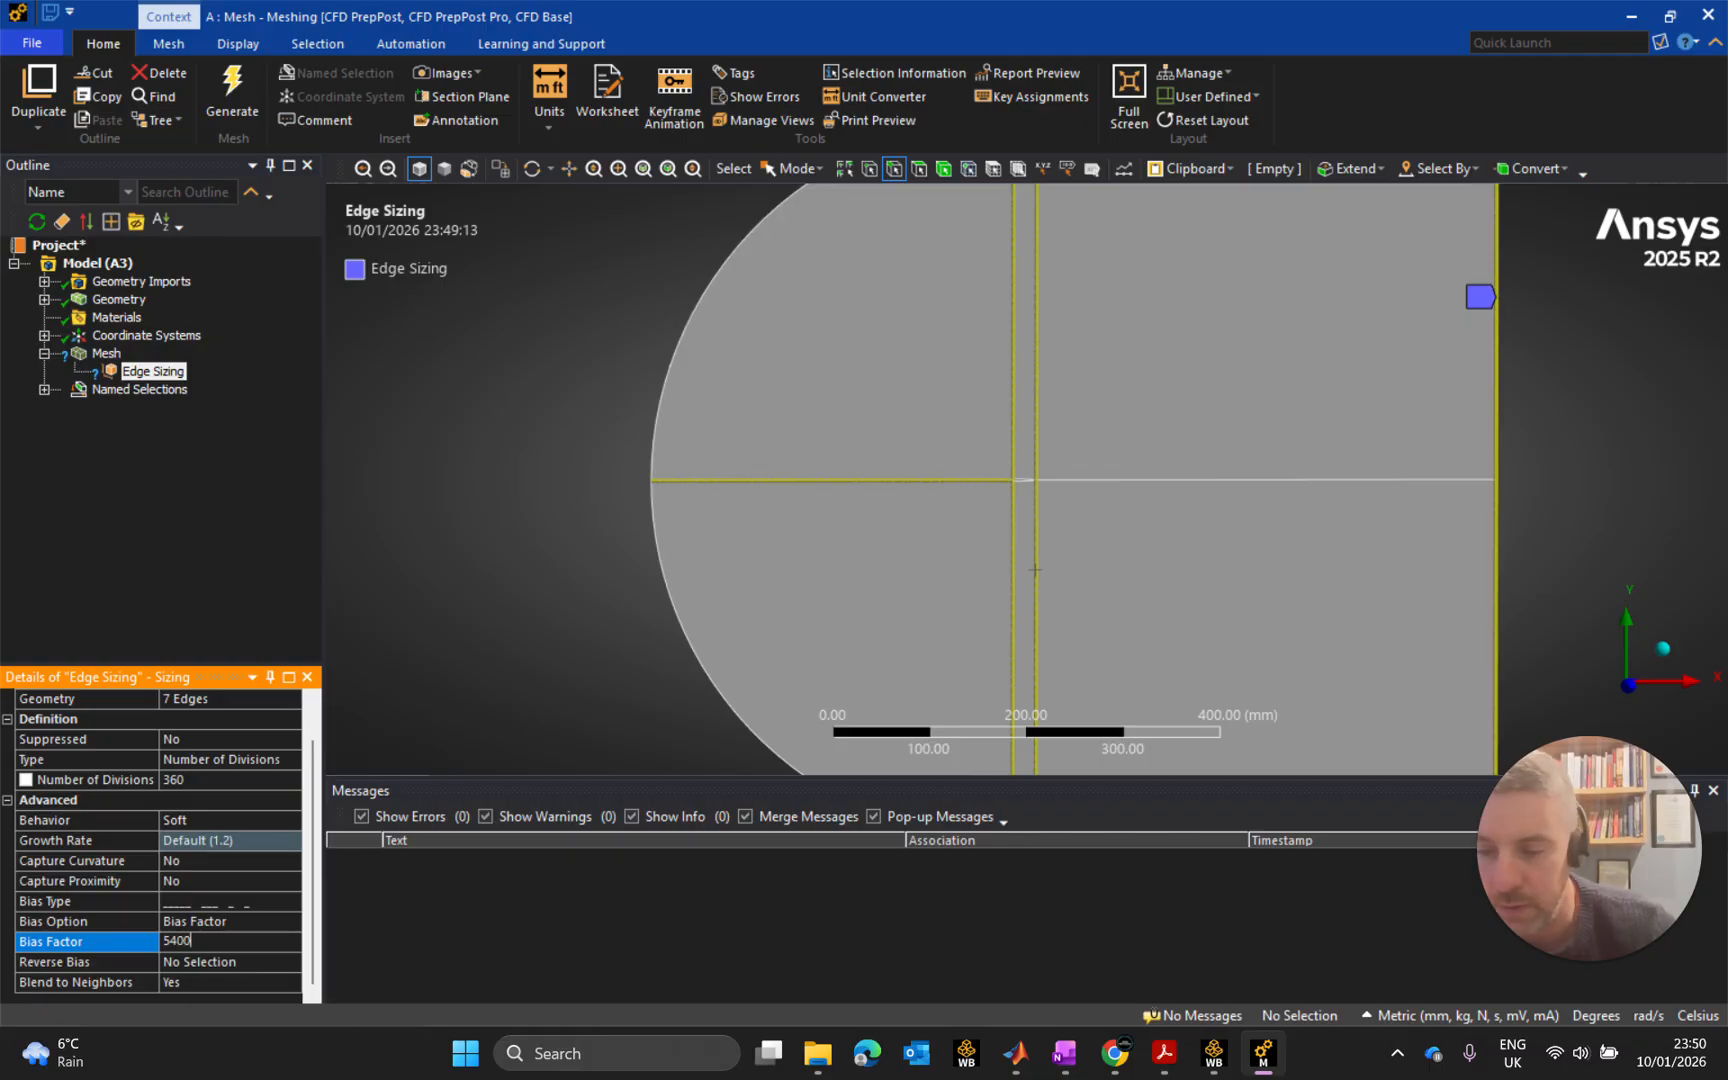
{"action": "left_click", "coordinate": [253, 969]}
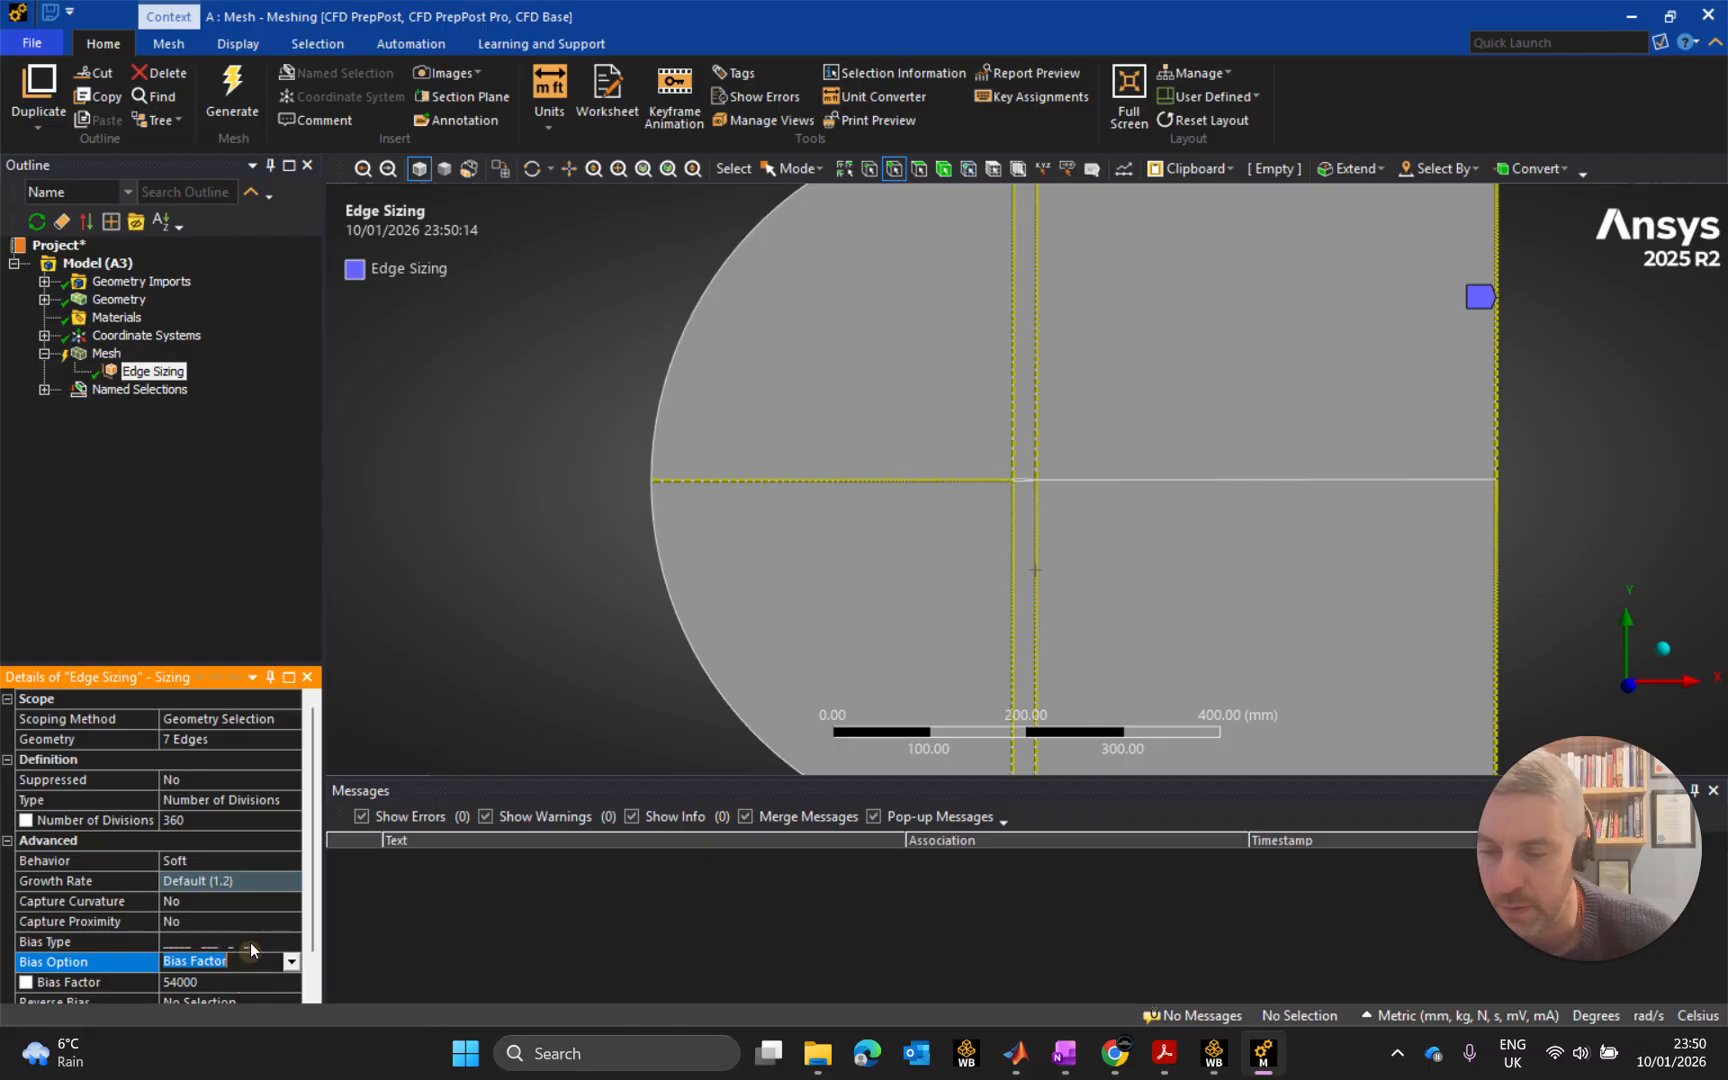
Examine the division spacing around the airfoil and across the domain to check which edges are biased in the wrong direction.
{"action": "scroll", "coordinate": [1035, 570], "scroll_direction": "up", "scroll_amount": 10}
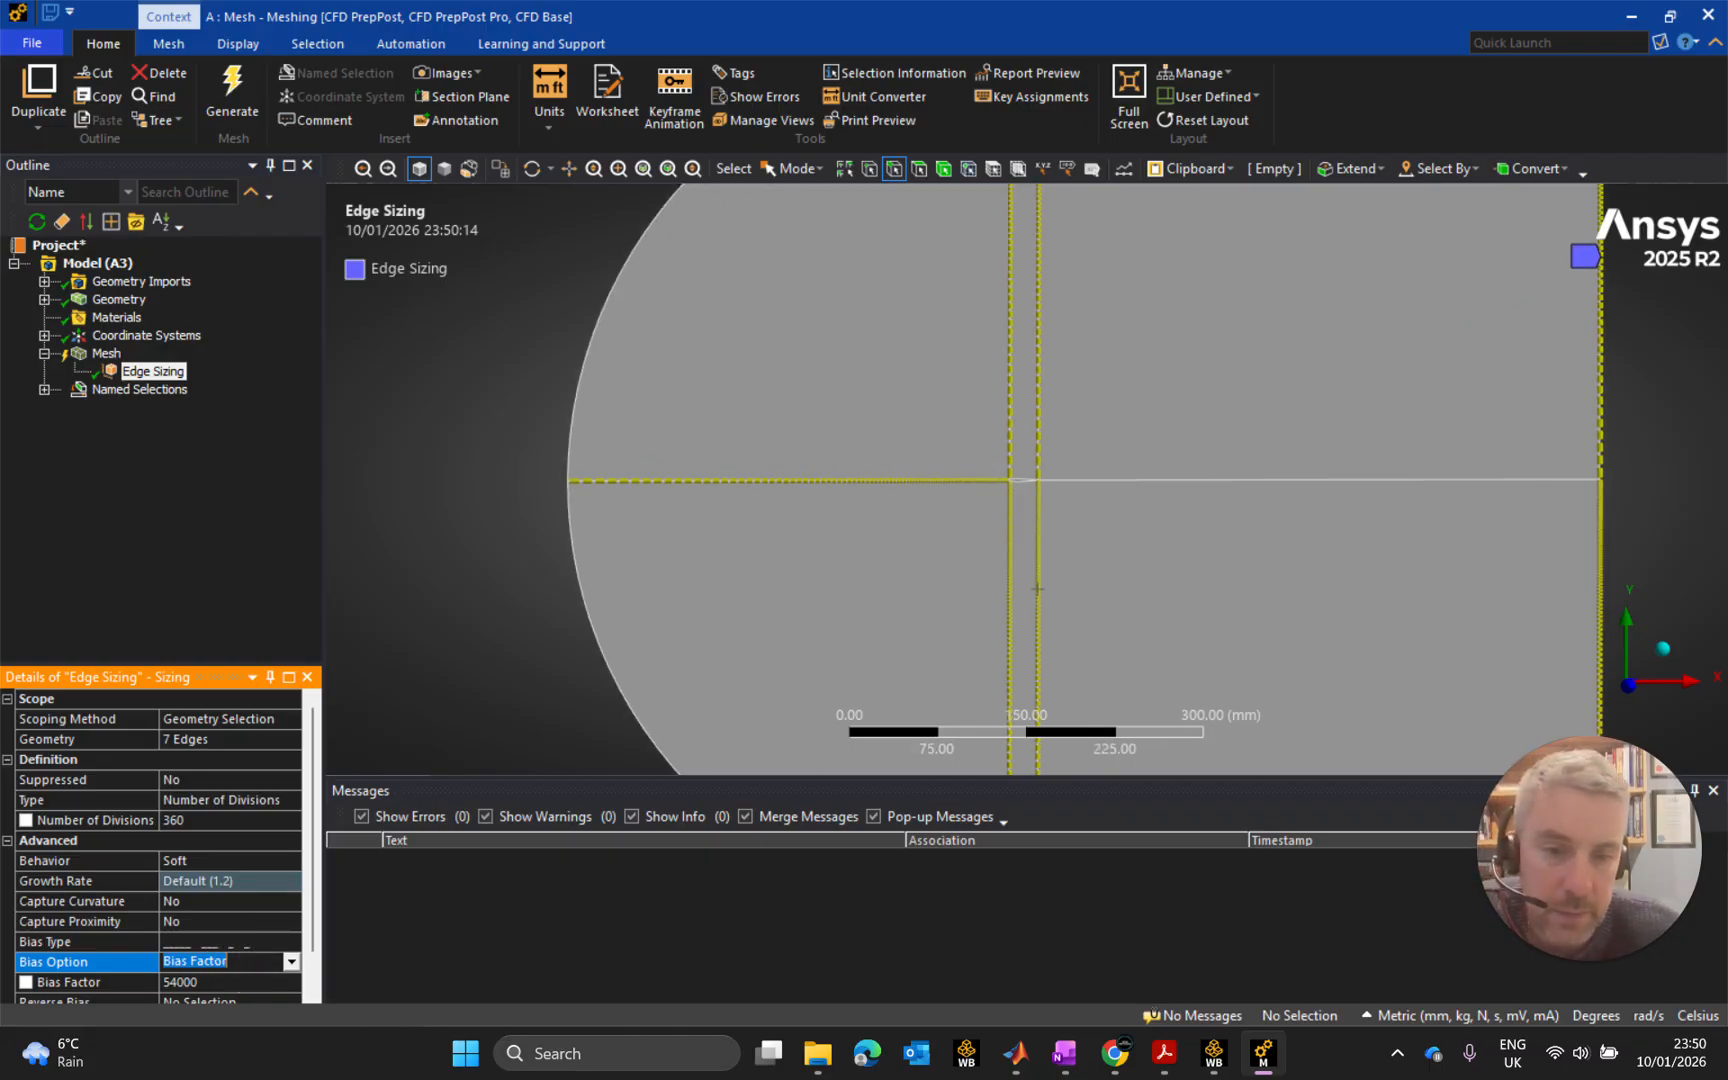
{"action": "scroll", "coordinate": [570, 473], "scroll_direction": "up", "scroll_amount": 6}
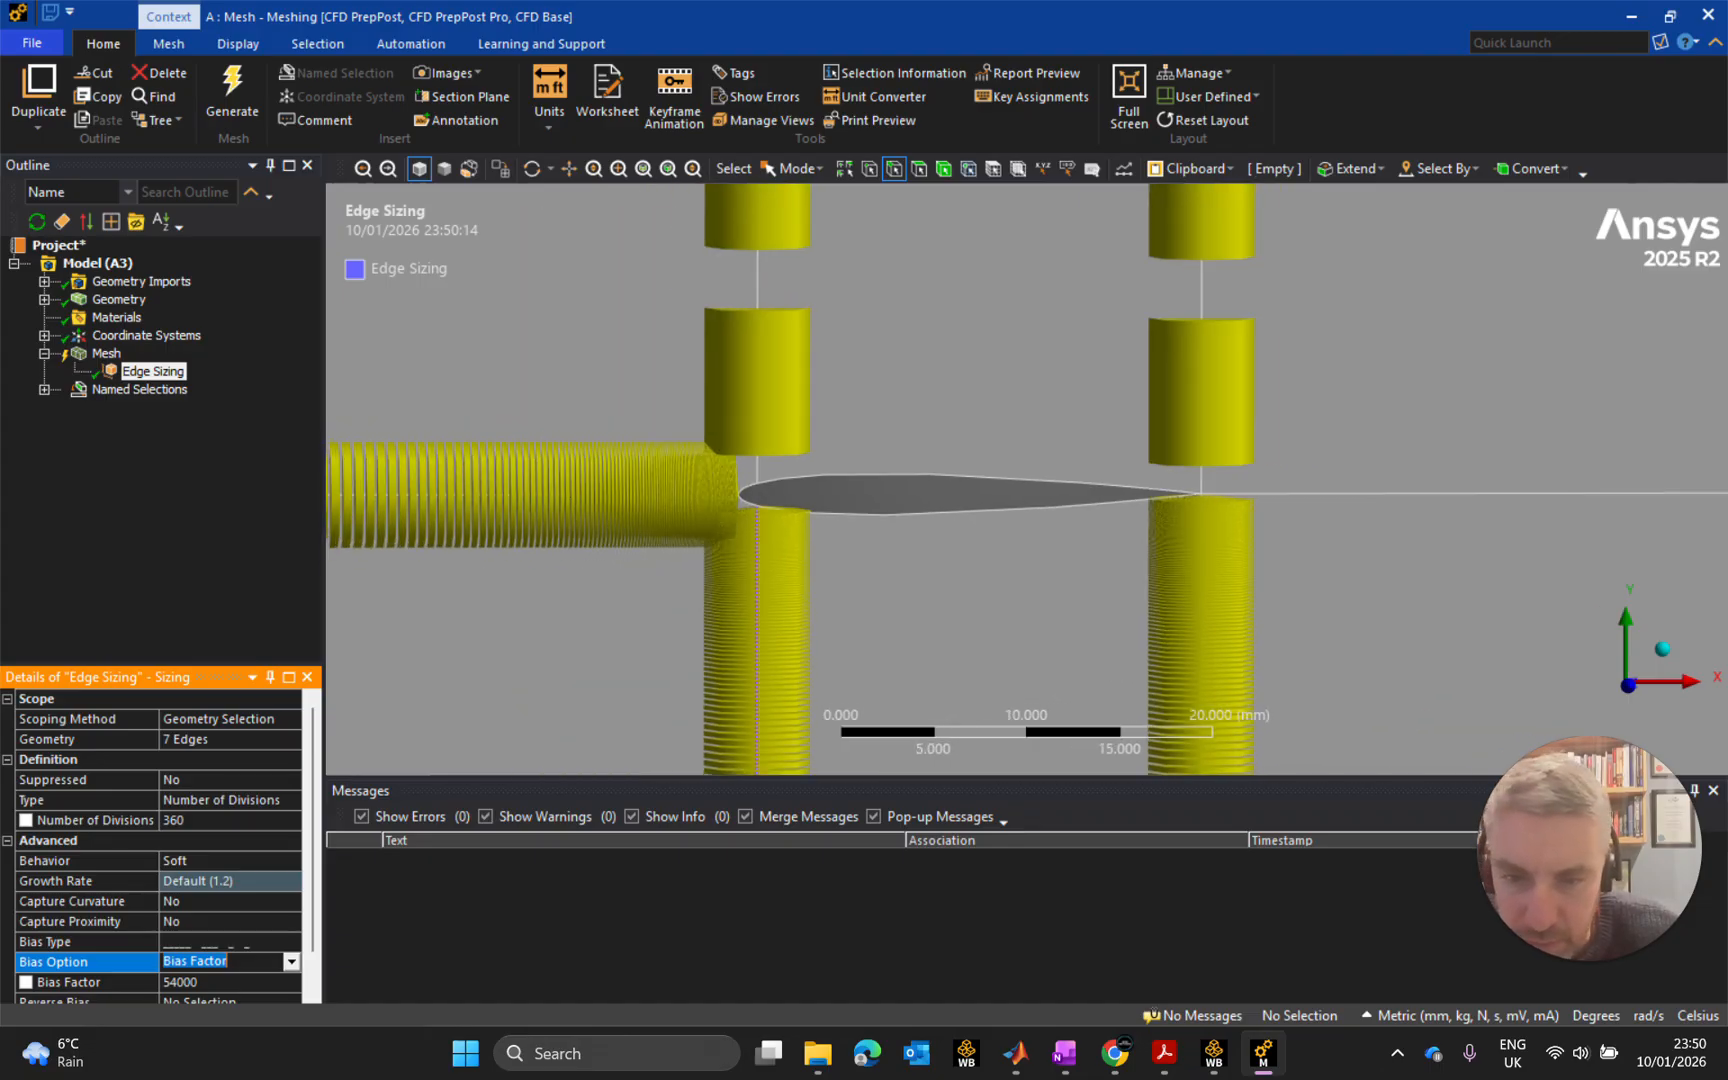
{"action": "scroll", "coordinate": [760, 525], "scroll_direction": "down", "scroll_amount": 2}
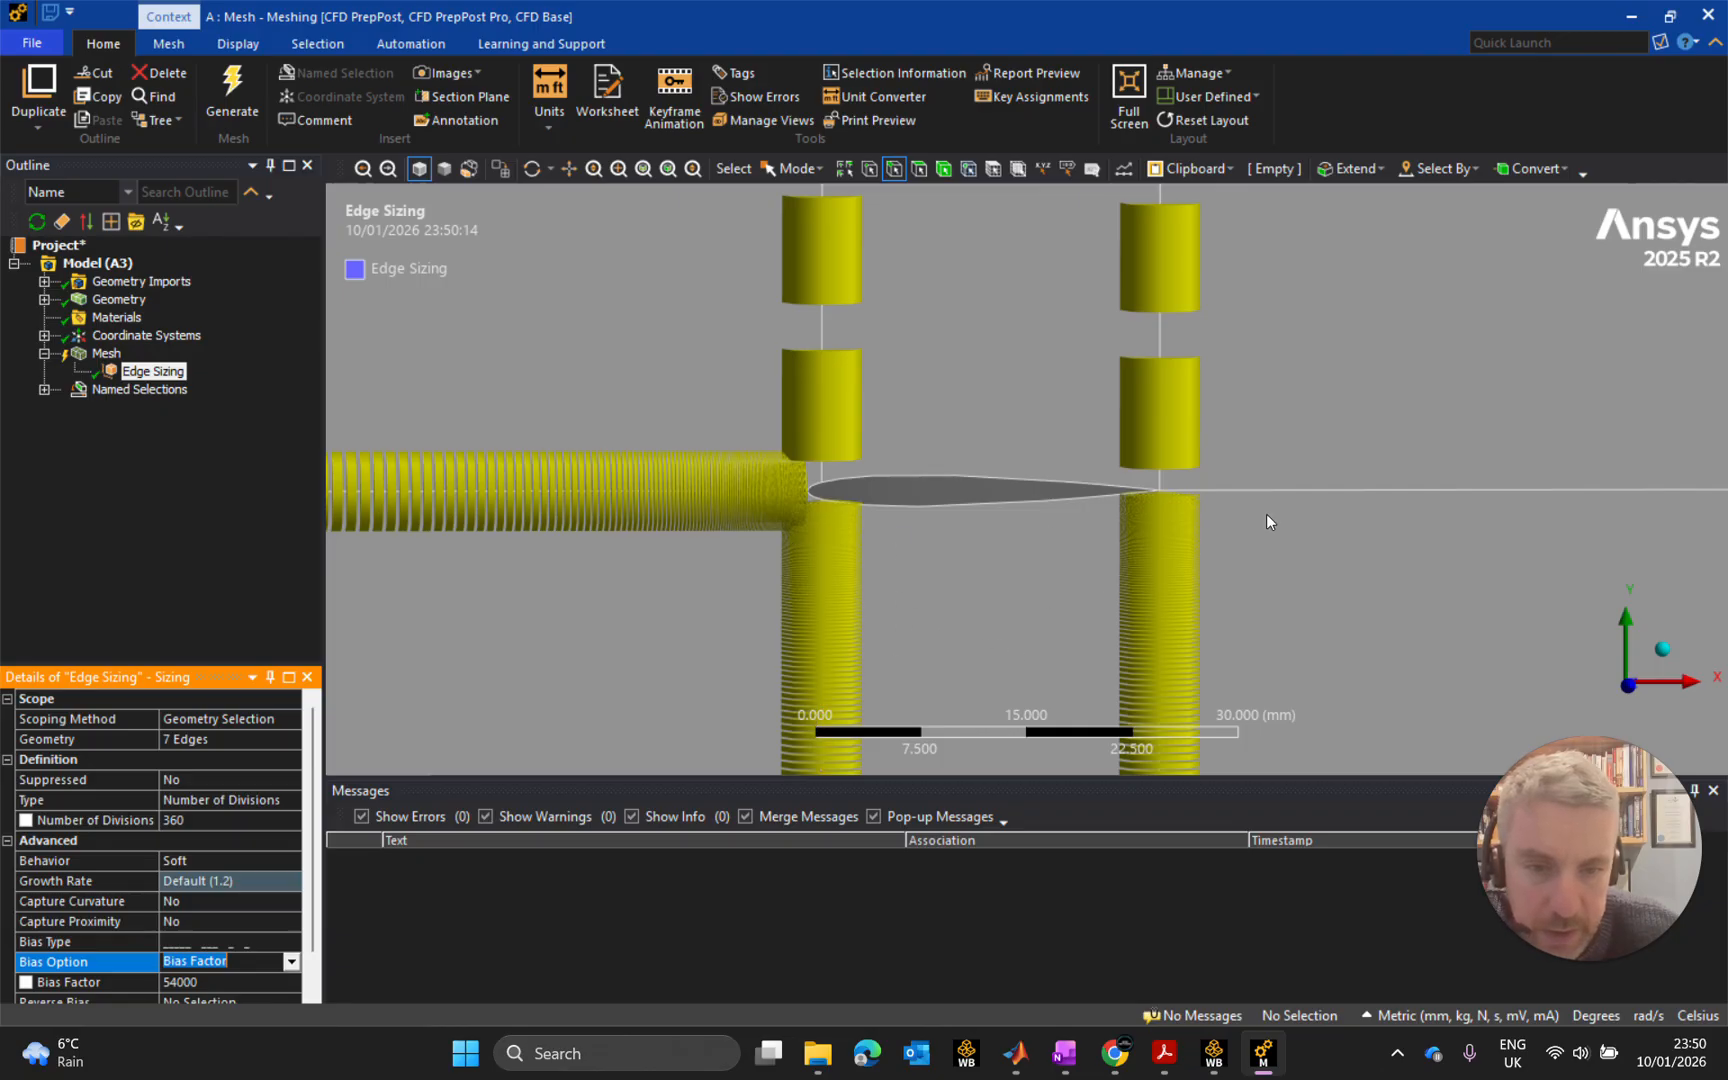
{"action": "scroll", "coordinate": [835, 533], "scroll_direction": "down", "scroll_amount": 3}
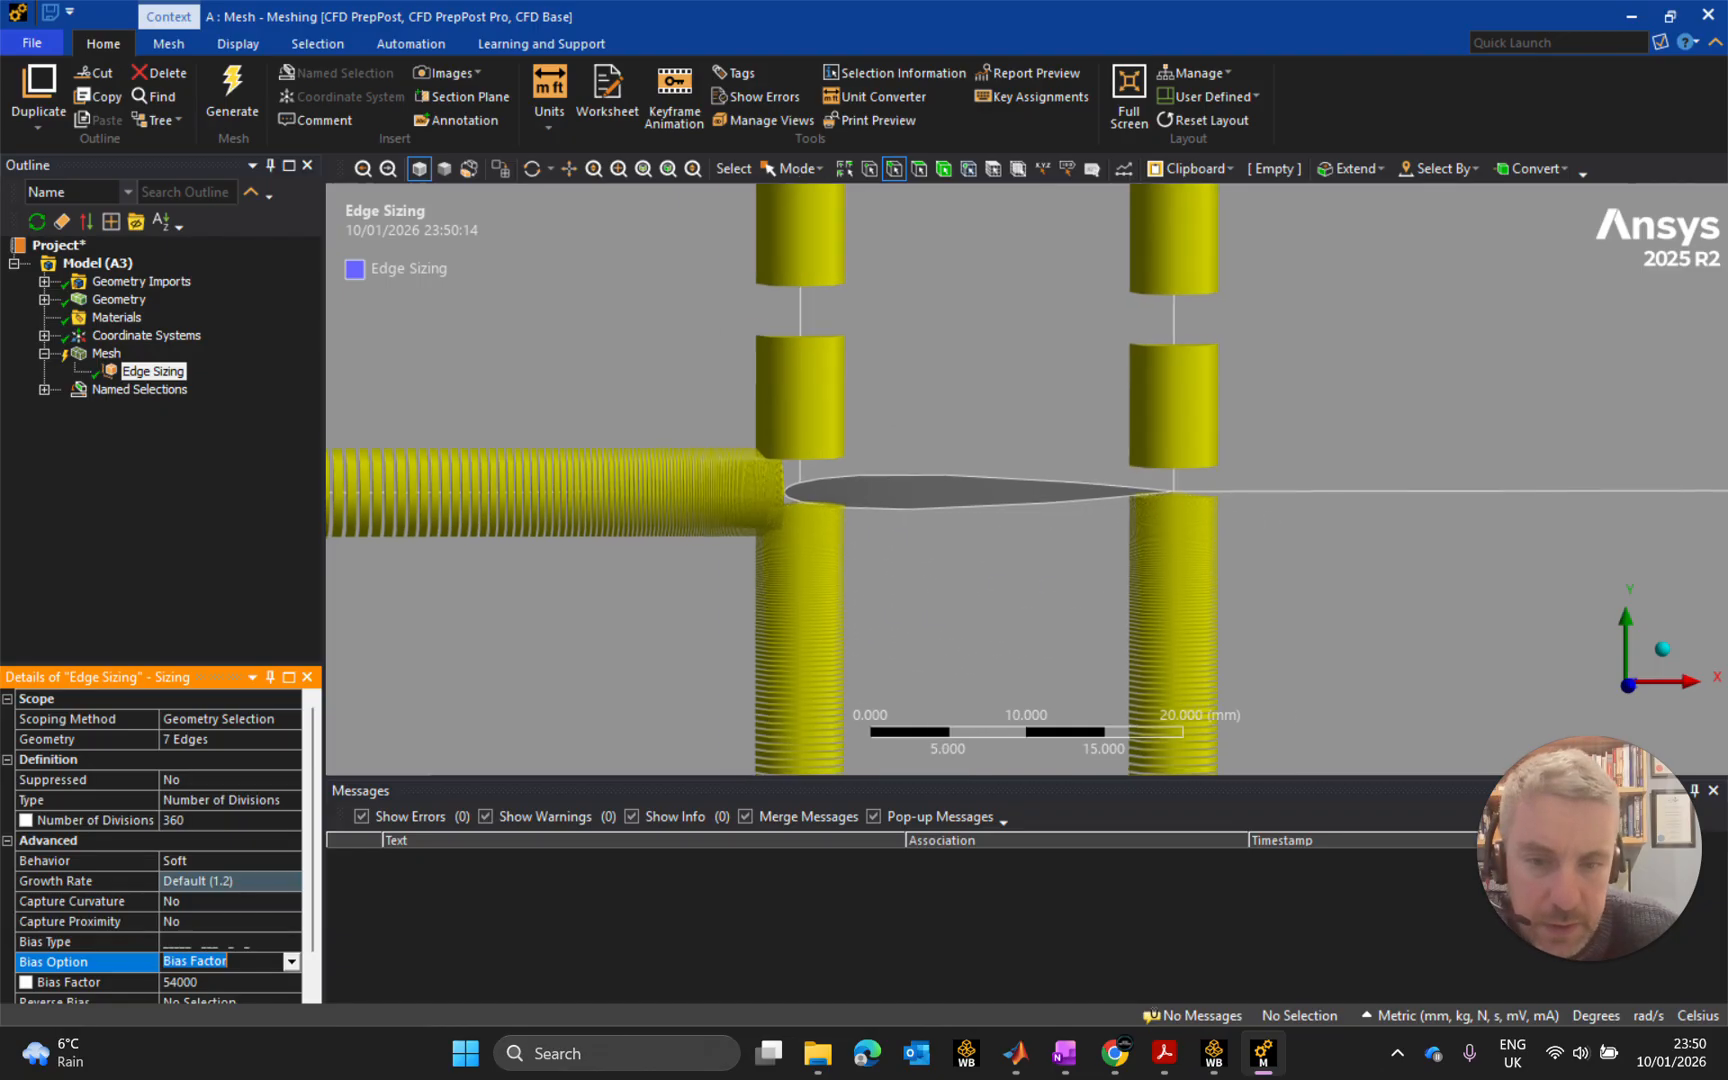
{"action": "scroll", "coordinate": [900, 515], "scroll_direction": "down", "scroll_amount": 3}
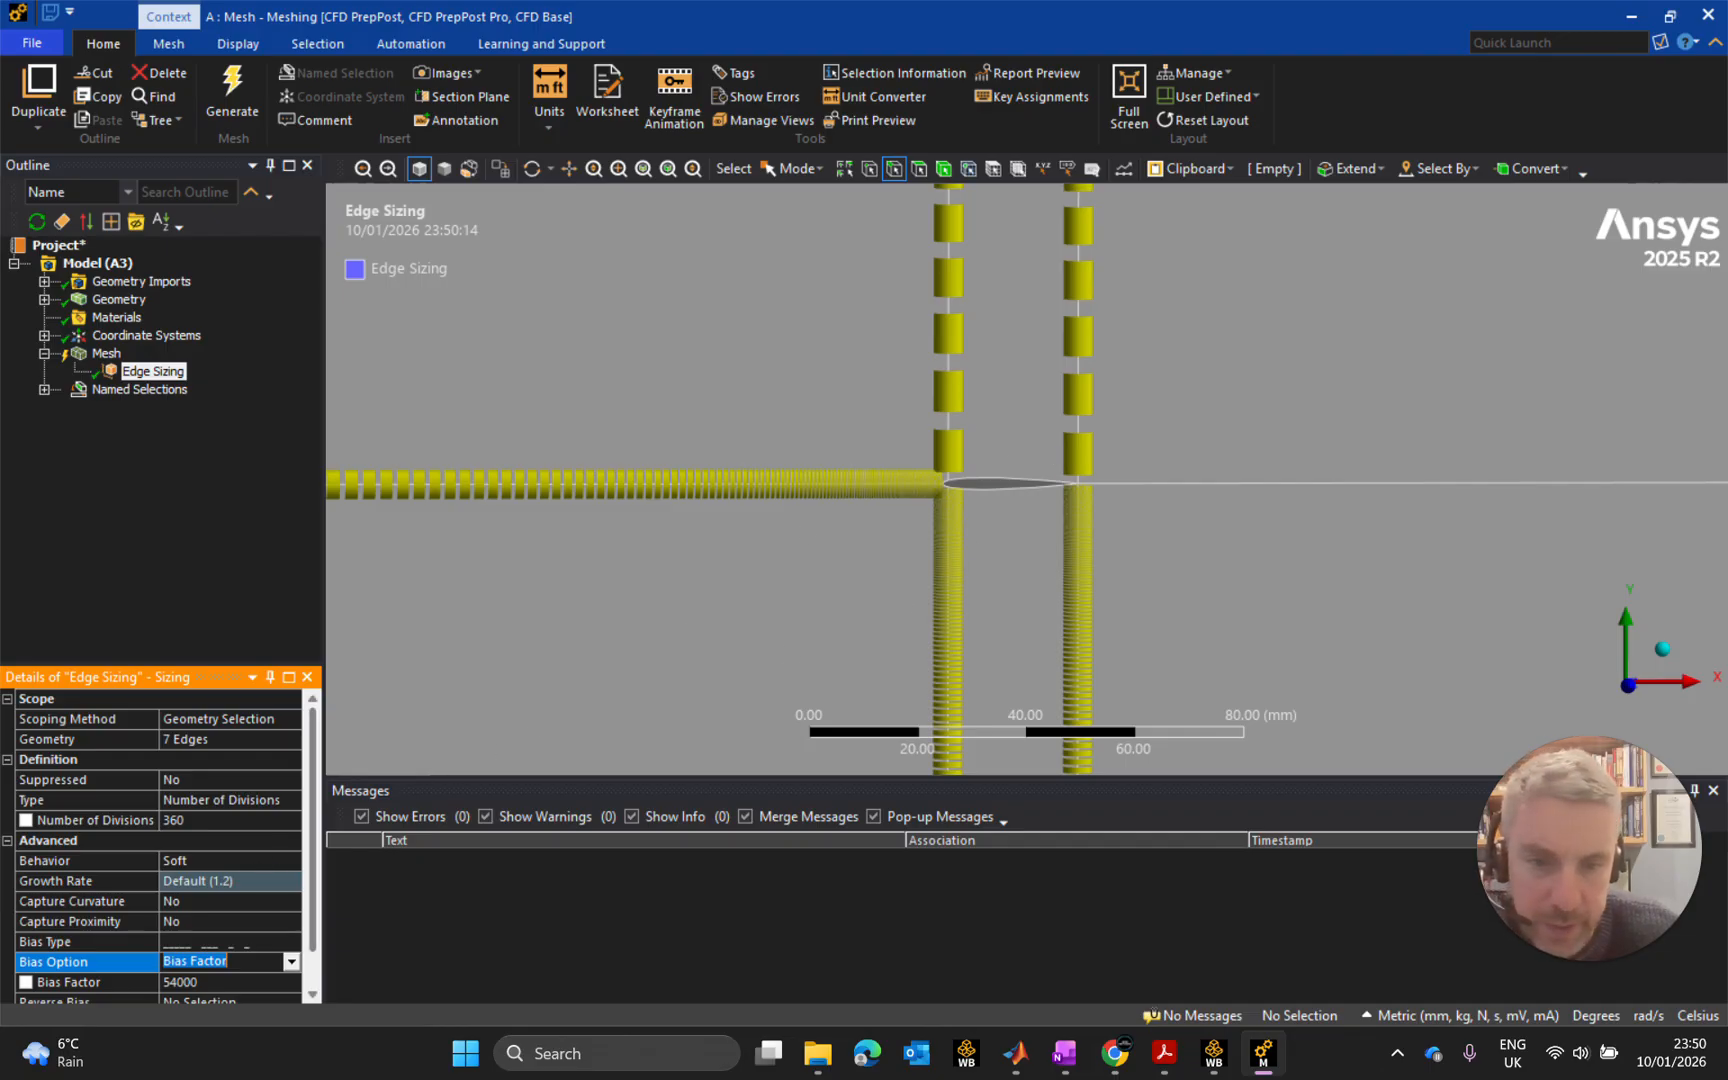
{"action": "scroll", "coordinate": [978, 430], "scroll_direction": "down", "scroll_amount": 3}
{"action": "scroll", "coordinate": [986, 412], "scroll_direction": "down", "scroll_amount": 8}
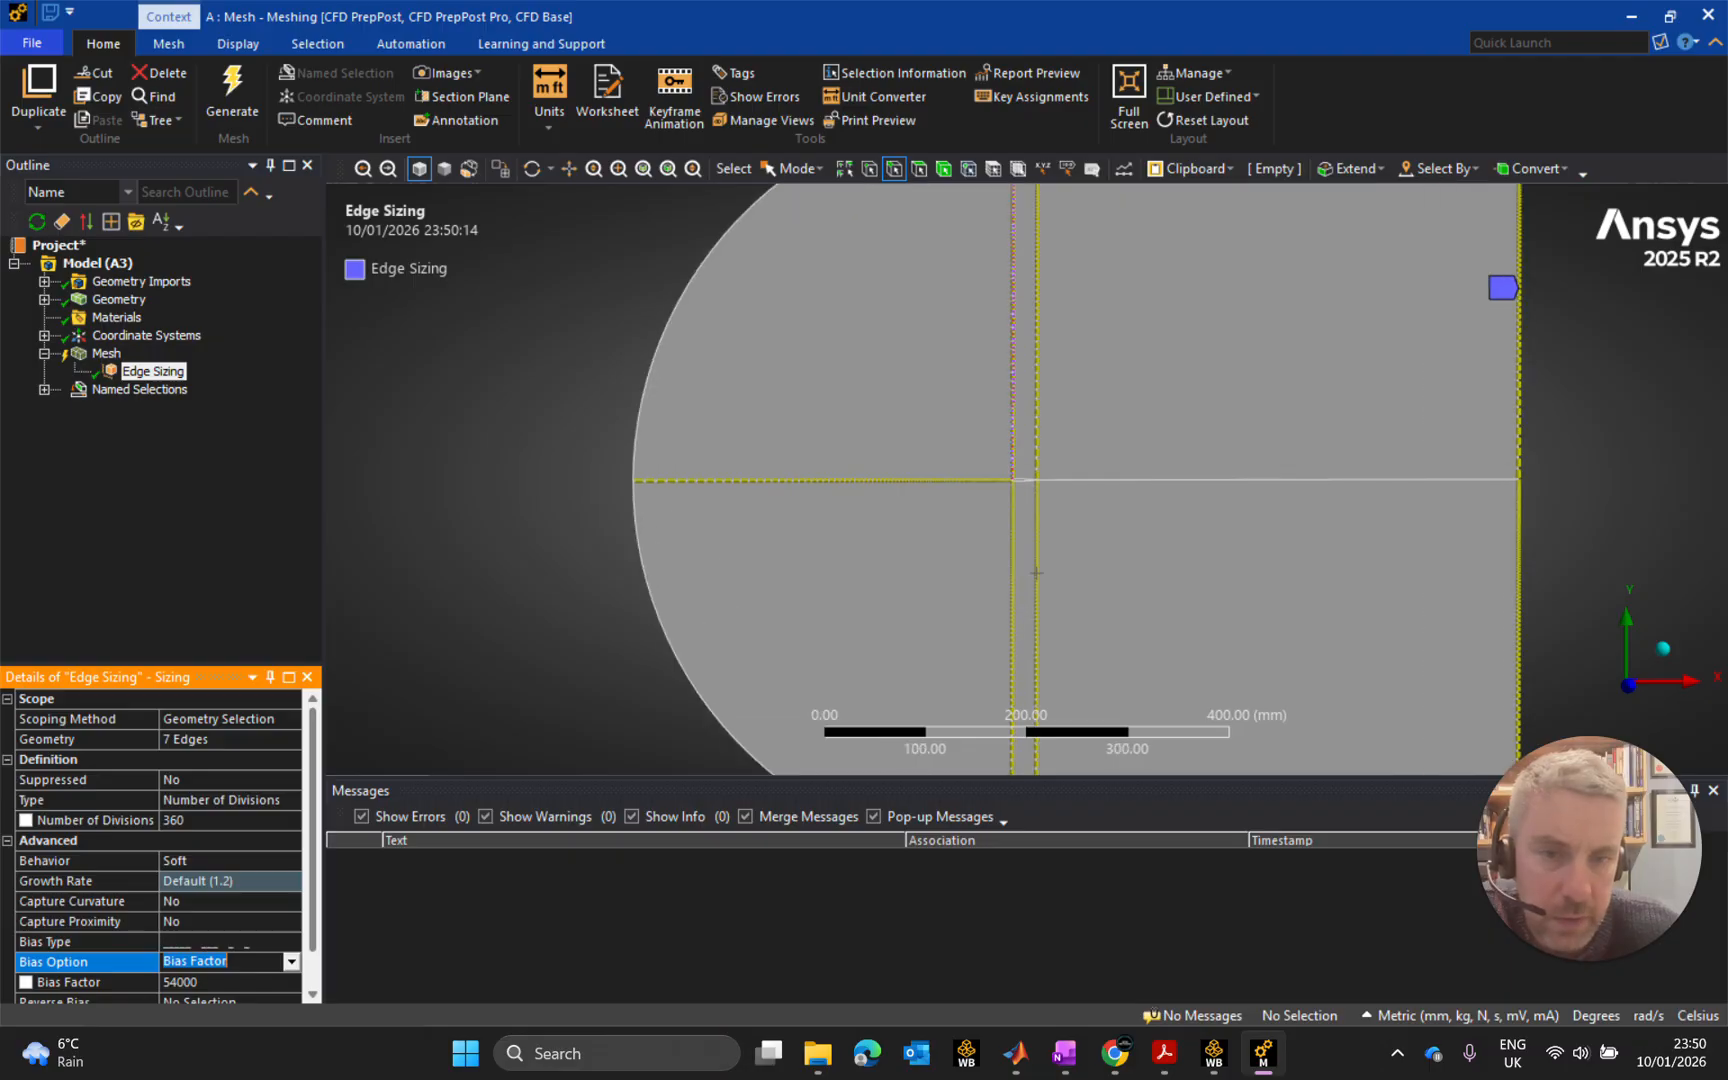
{"action": "scroll", "coordinate": [1038, 590], "scroll_direction": "down", "scroll_amount": 2}
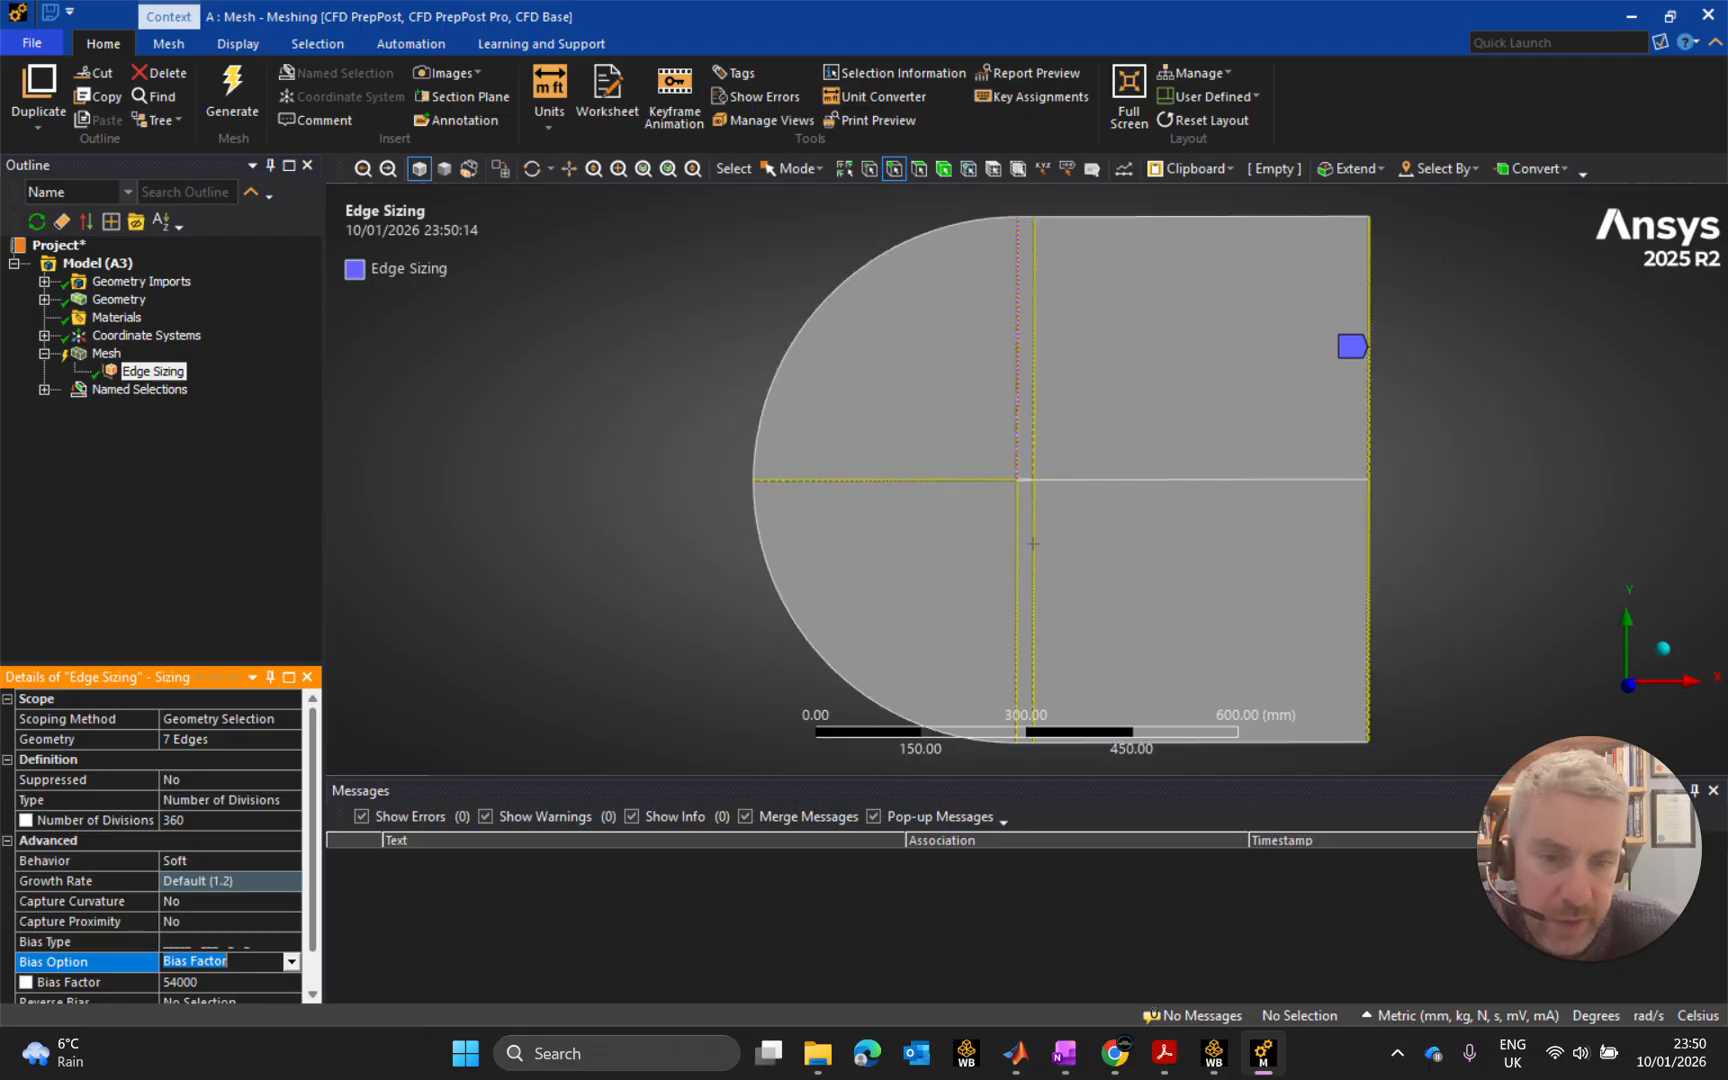
{"action": "scroll", "coordinate": [1040, 620], "scroll_direction": "up", "scroll_amount": 6}
{"action": "scroll", "coordinate": [805, 398], "scroll_direction": "up", "scroll_amount": 12}
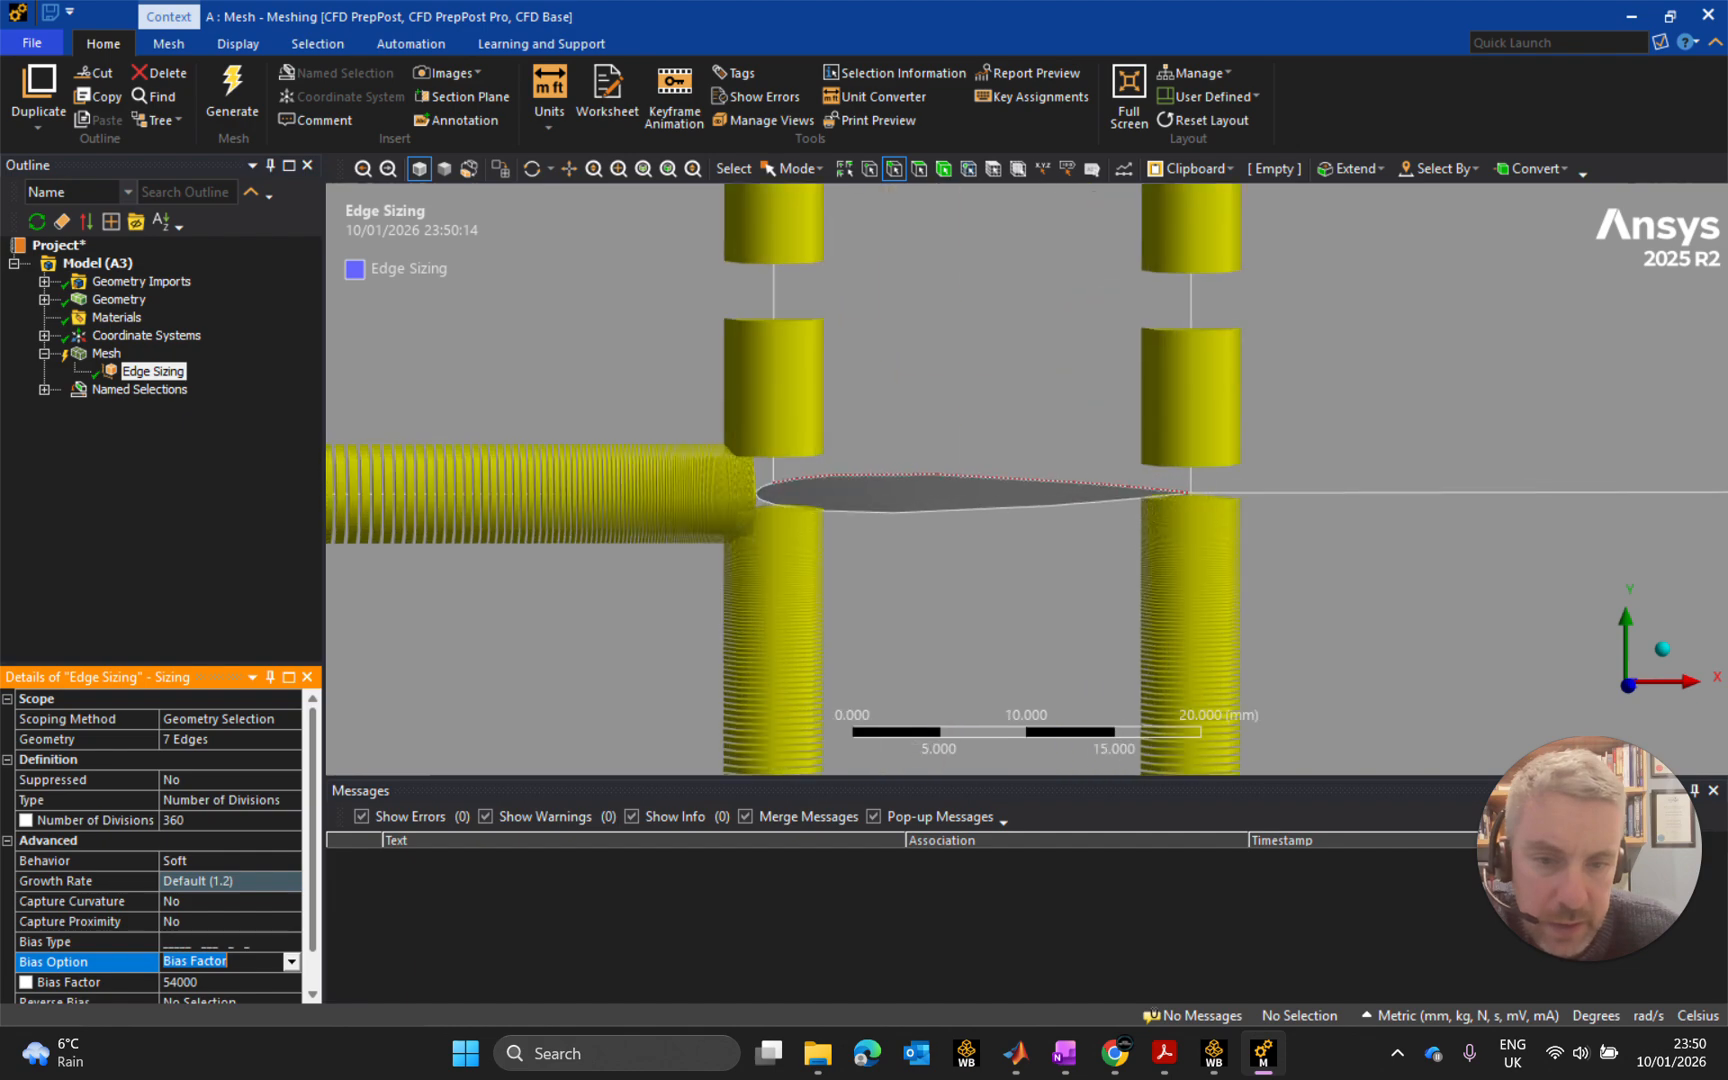
{"action": "scroll", "coordinate": [1066, 462], "scroll_direction": "down", "scroll_amount": 12}
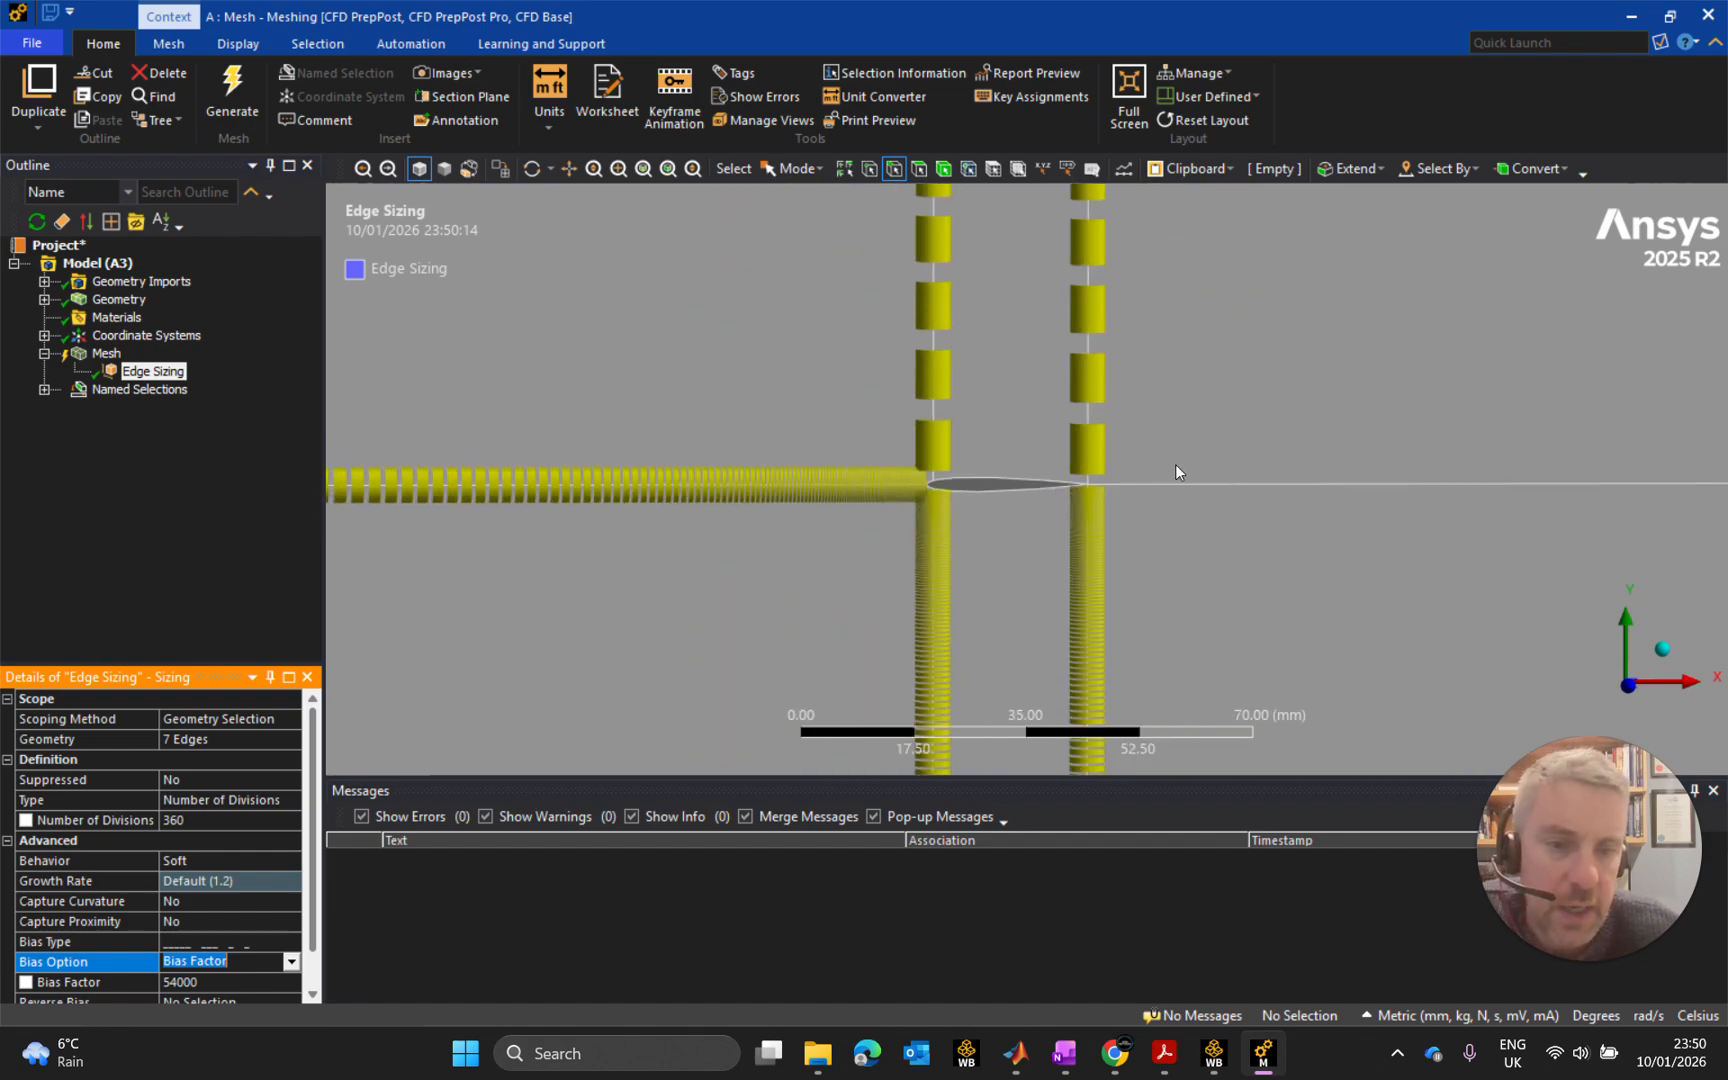
{"action": "scroll", "coordinate": [1024, 480], "scroll_direction": "down", "scroll_amount": 3}
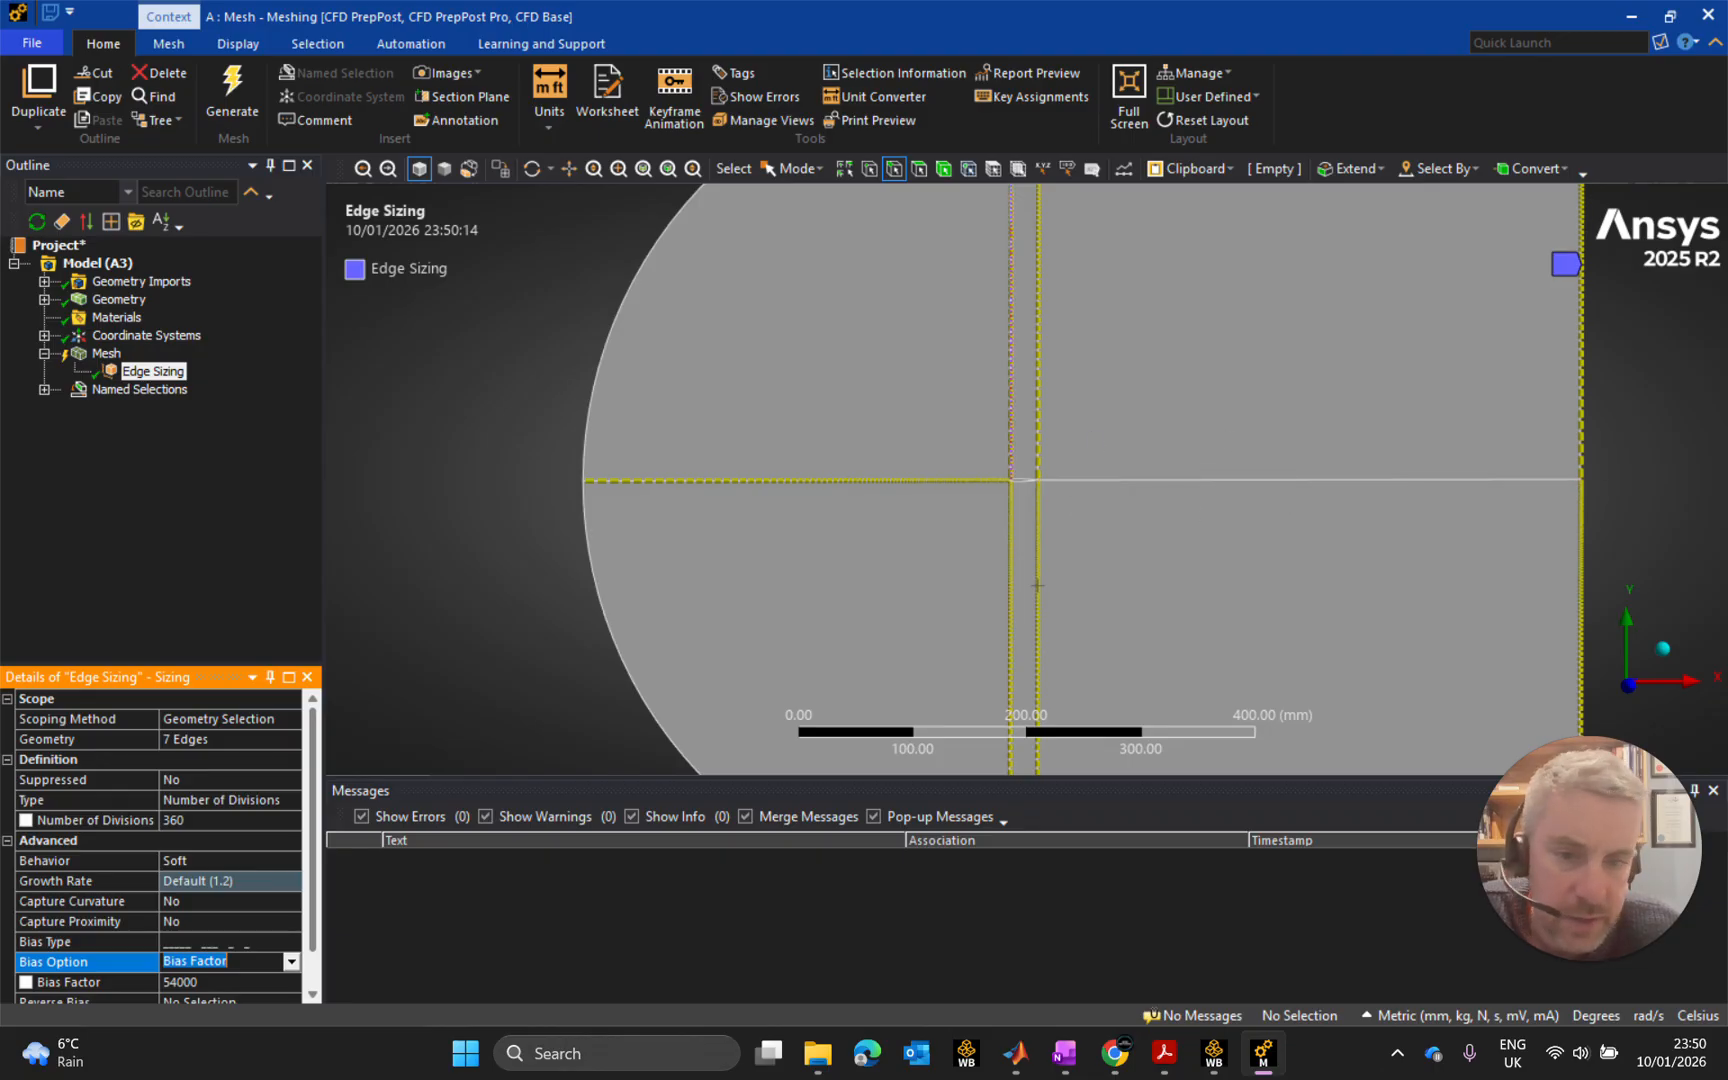
Reverse the bias on three edges: the two upper vertical dividing lines and the upper outlet edge.
{"action": "left_click", "coordinate": [1008, 432]}
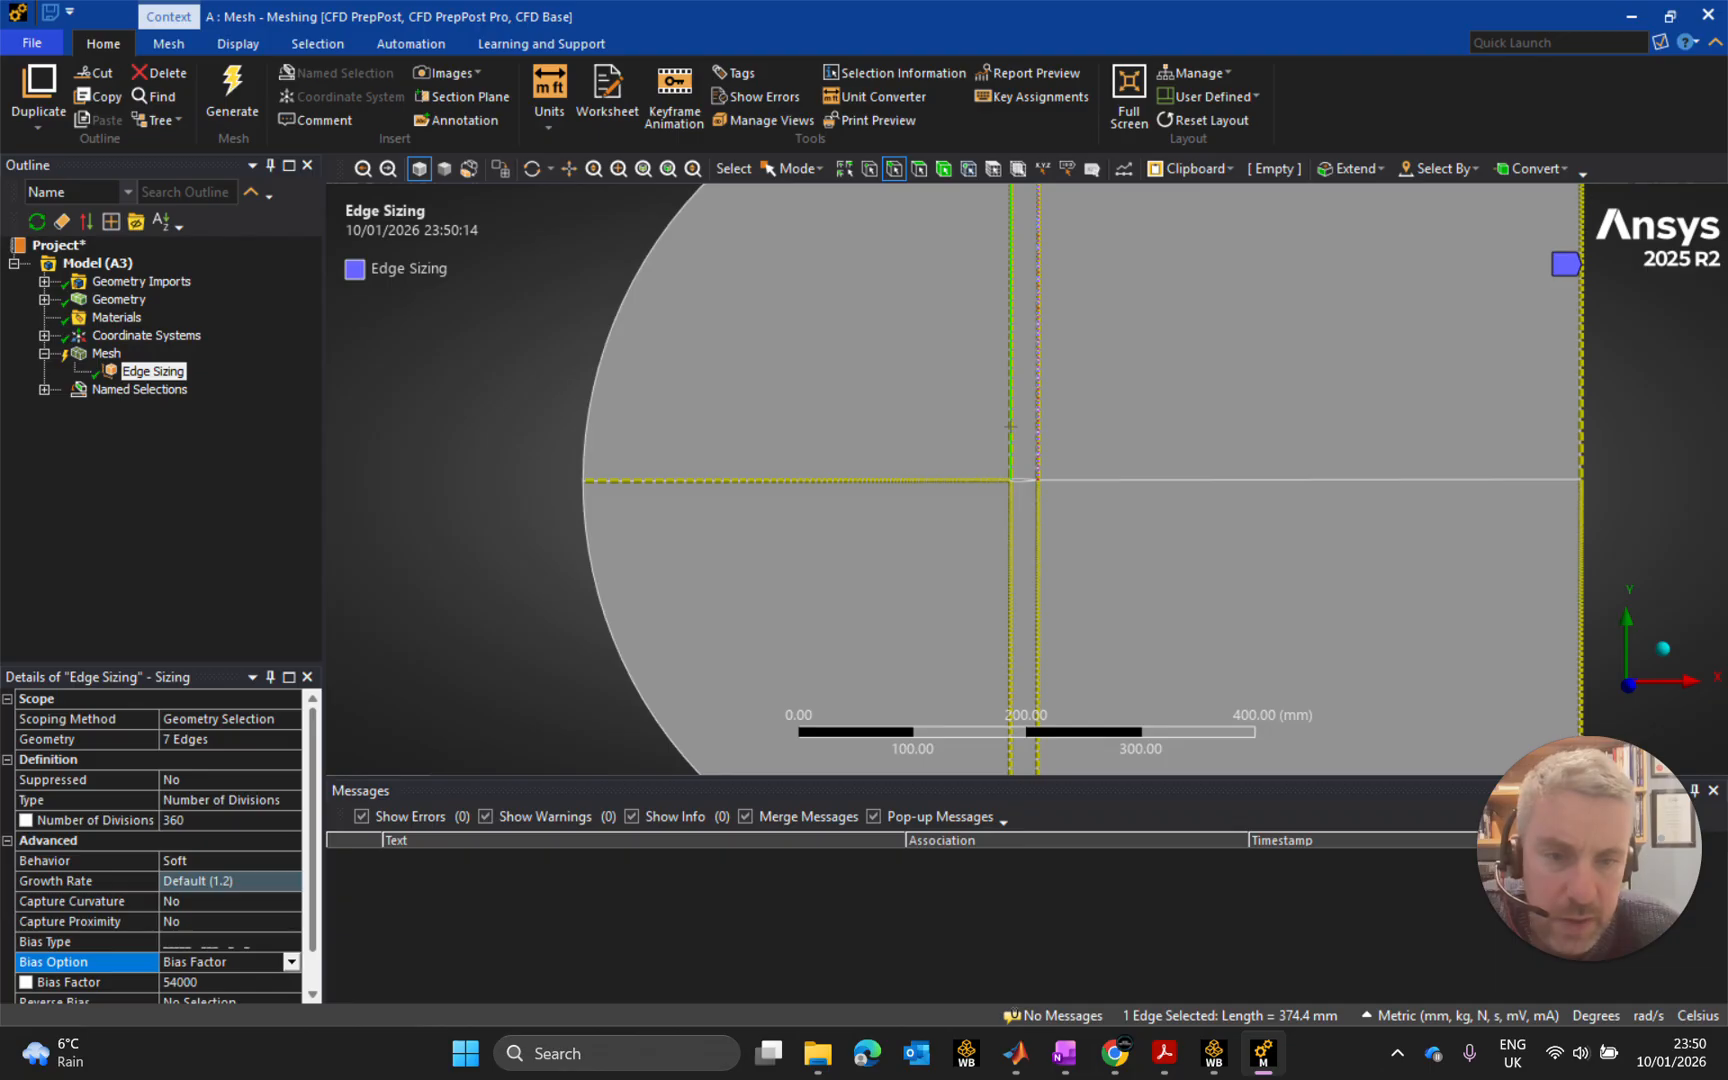
{"action": "left_click", "coordinate": [1037, 428], "text": "ctrl"}
{"action": "left_click", "coordinate": [1580, 412], "text": "ctrl"}
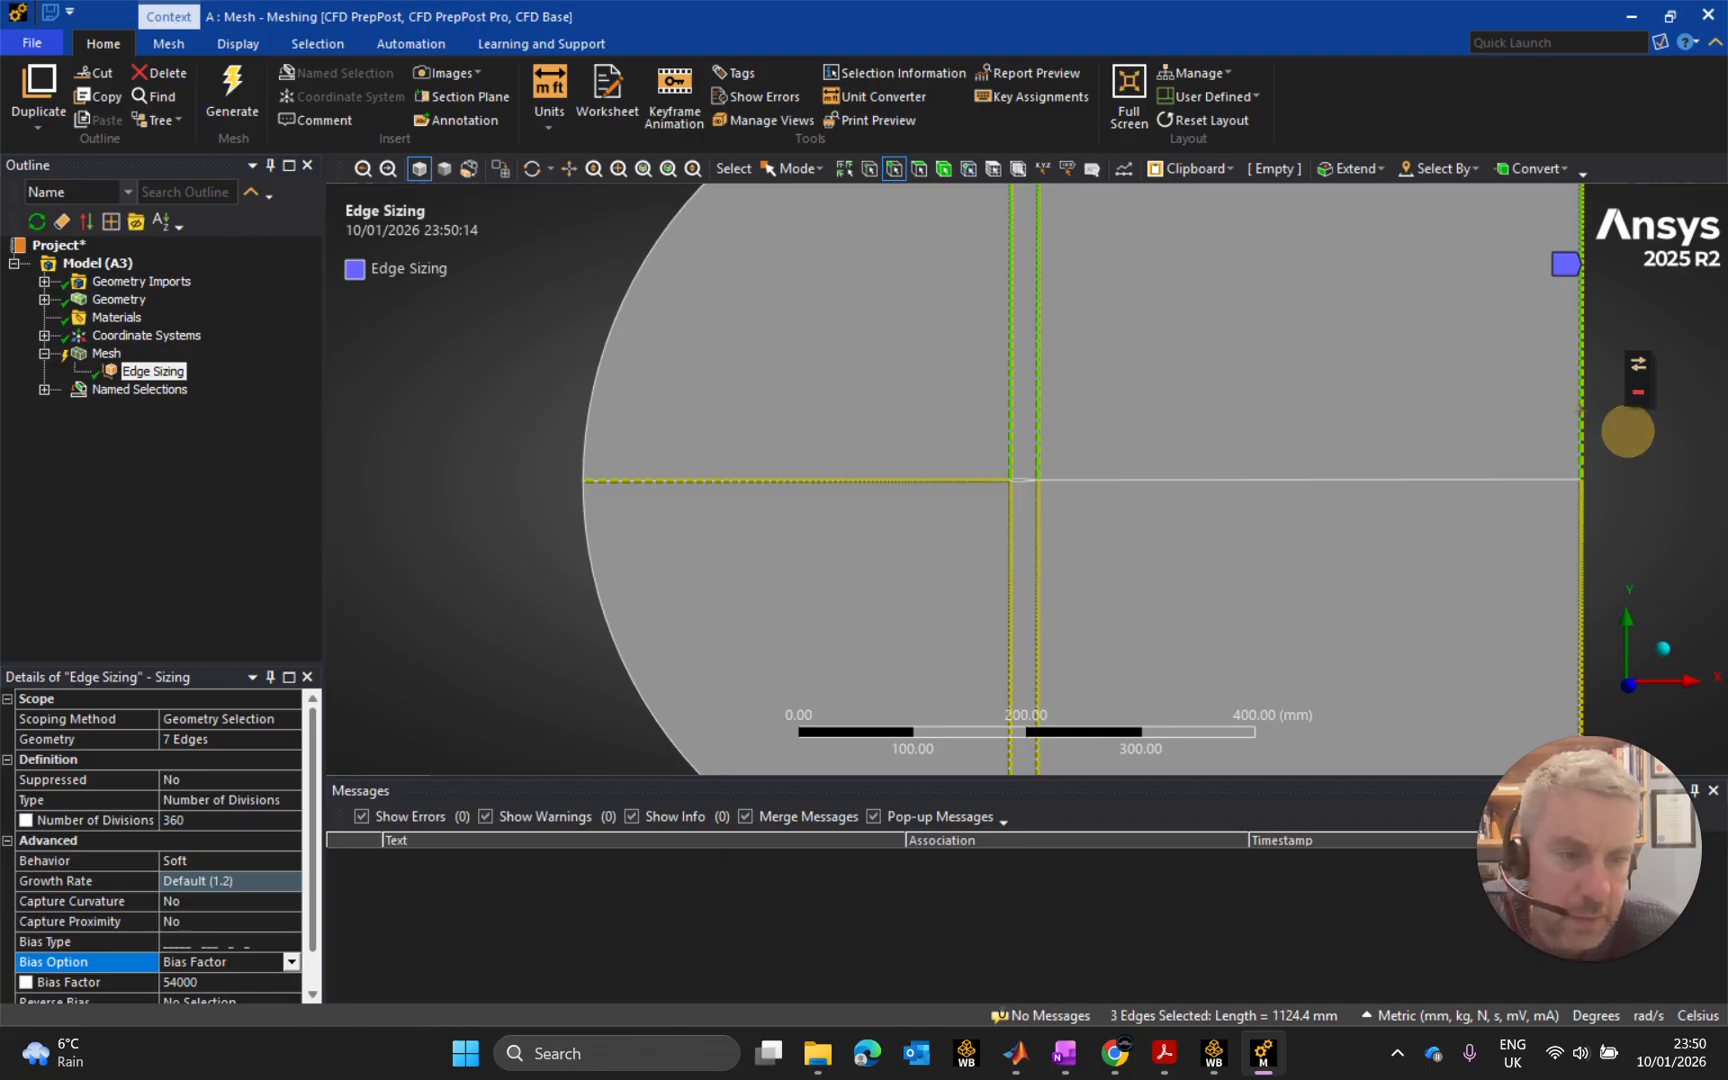
{"action": "scroll", "coordinate": [312, 900], "scroll_direction": "down", "scroll_amount": 1}
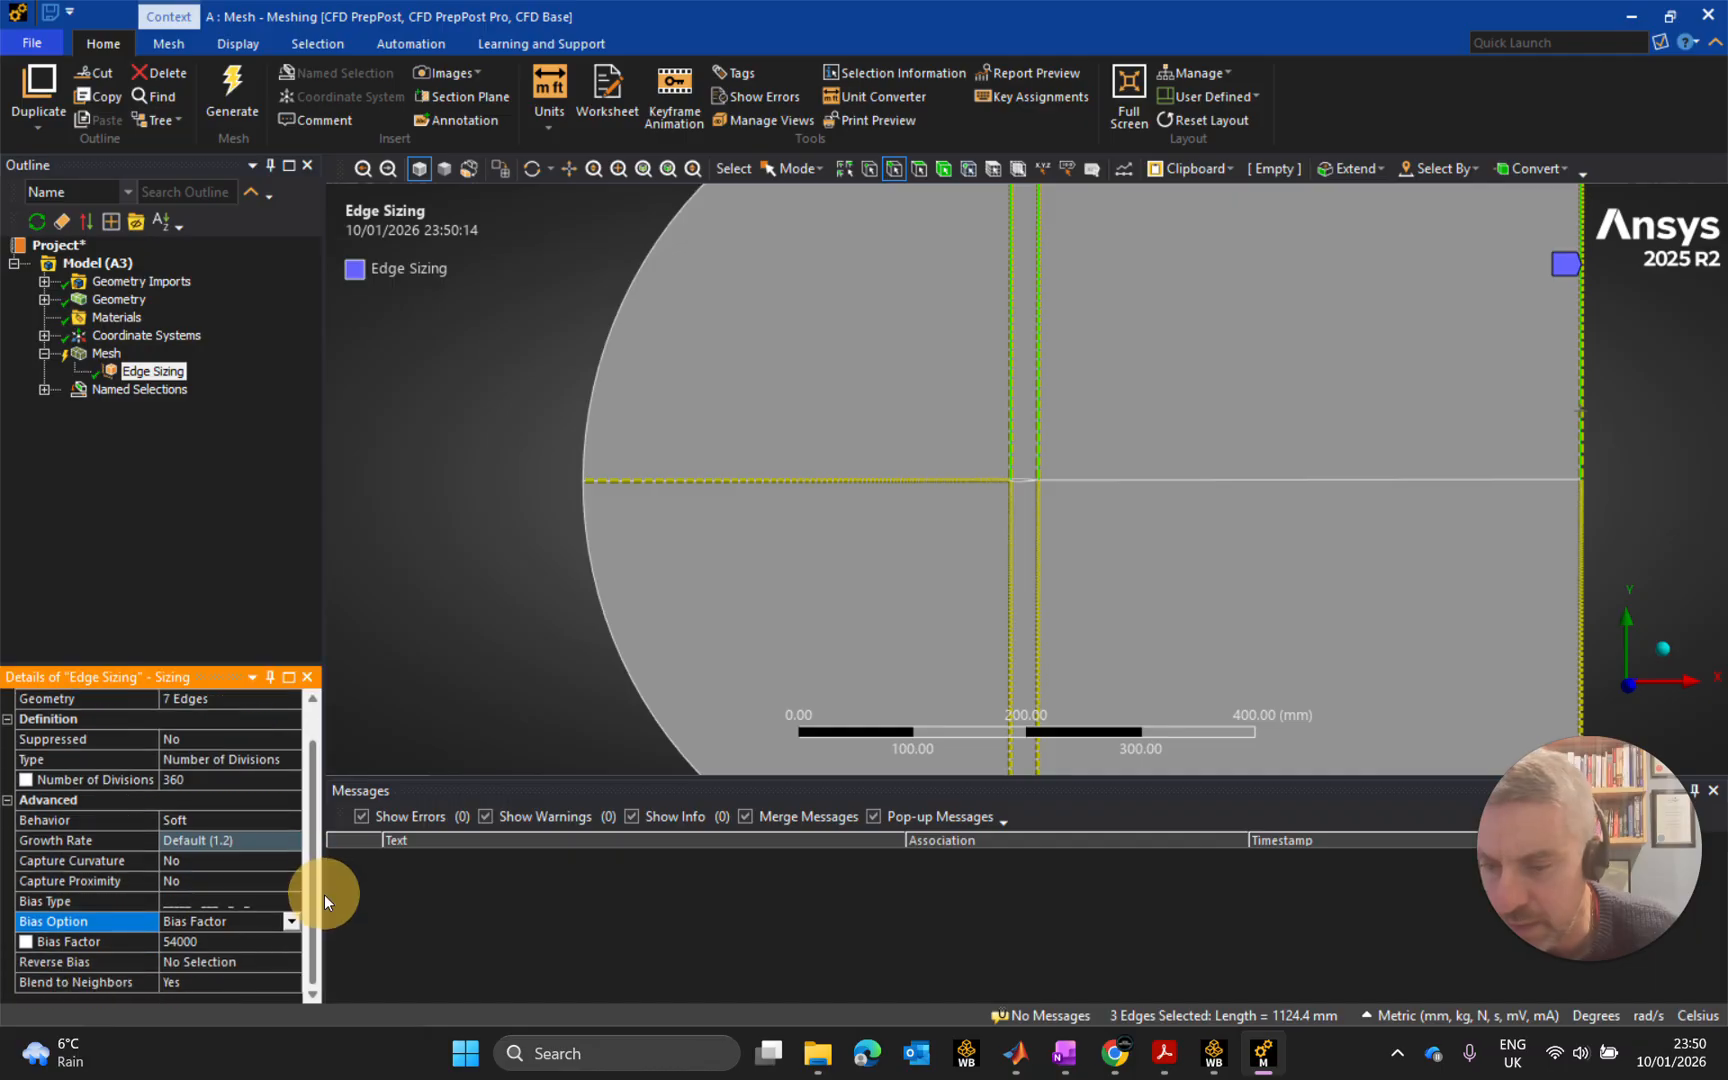
{"action": "left_click", "coordinate": [258, 966]}
{"action": "left_click", "coordinate": [193, 962]}
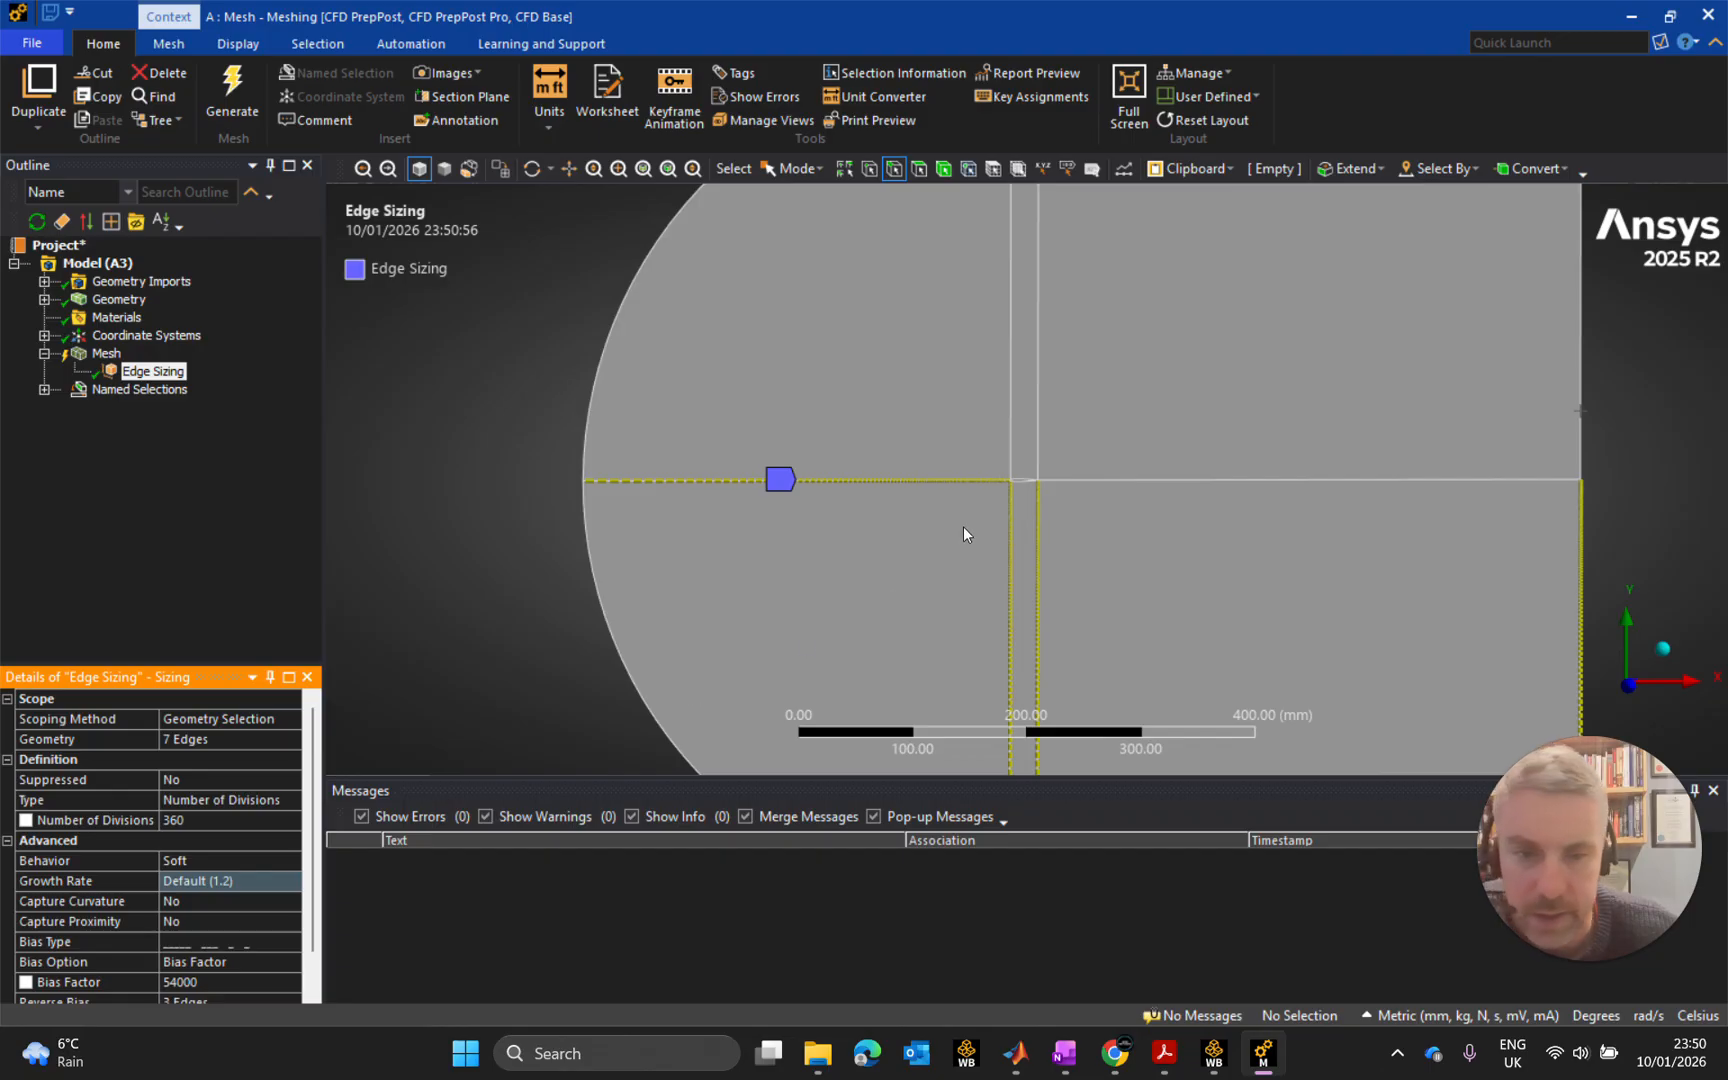
{"action": "scroll", "coordinate": [317, 937], "scroll_direction": "down", "scroll_amount": 1}
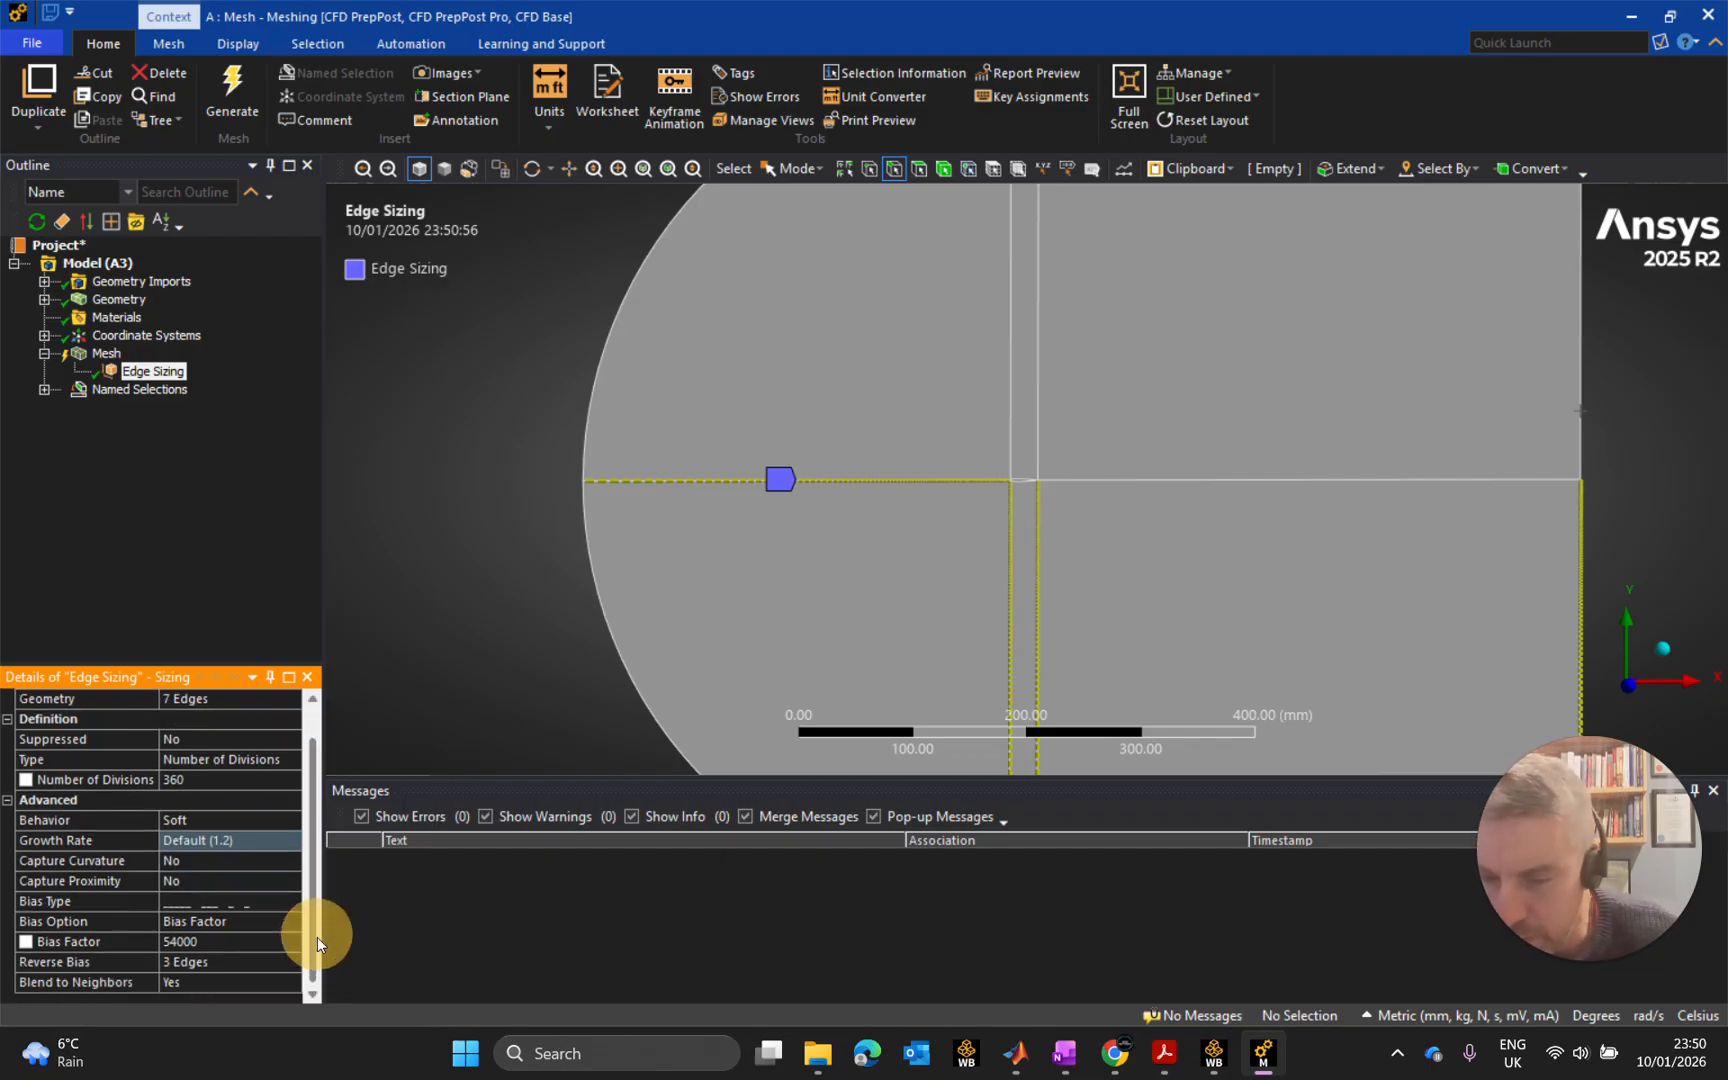
Set Blend to Neighbors to No for the seven-edge sizing.
{"action": "left_click", "coordinate": [193, 984]}
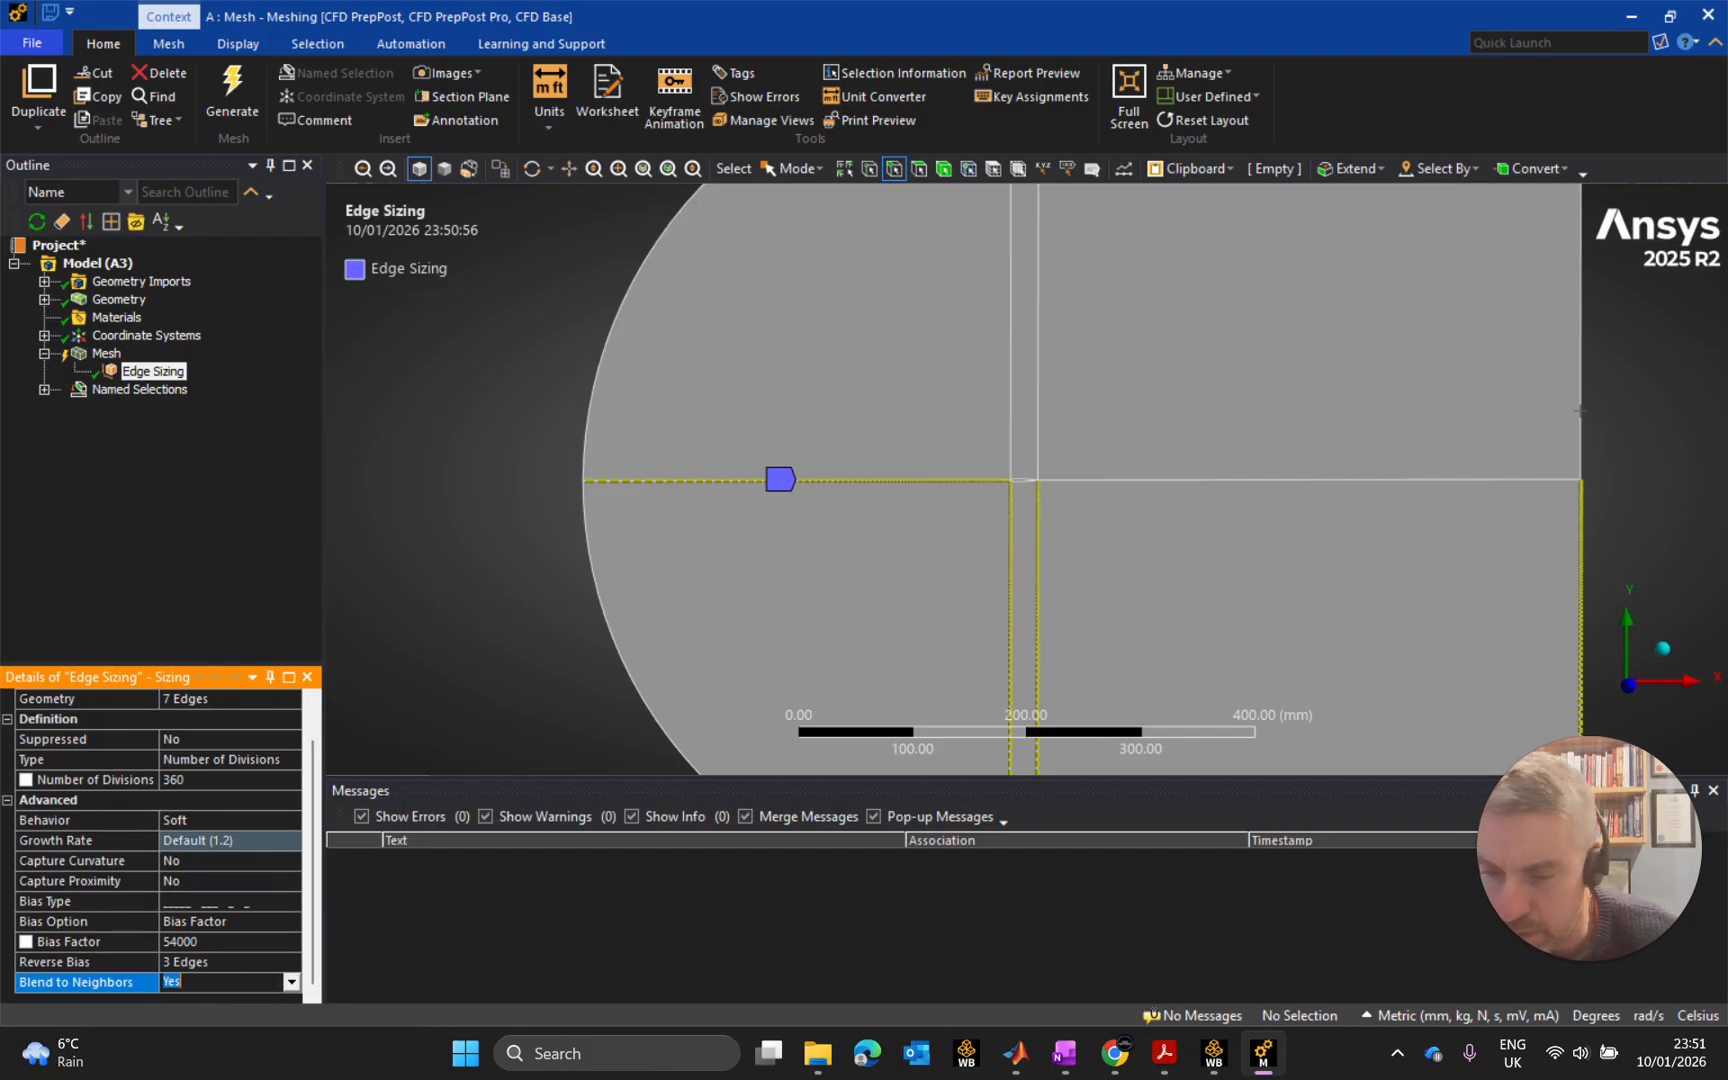
{"action": "left_click", "coordinate": [291, 982]}
{"action": "left_click", "coordinate": [204, 999]}
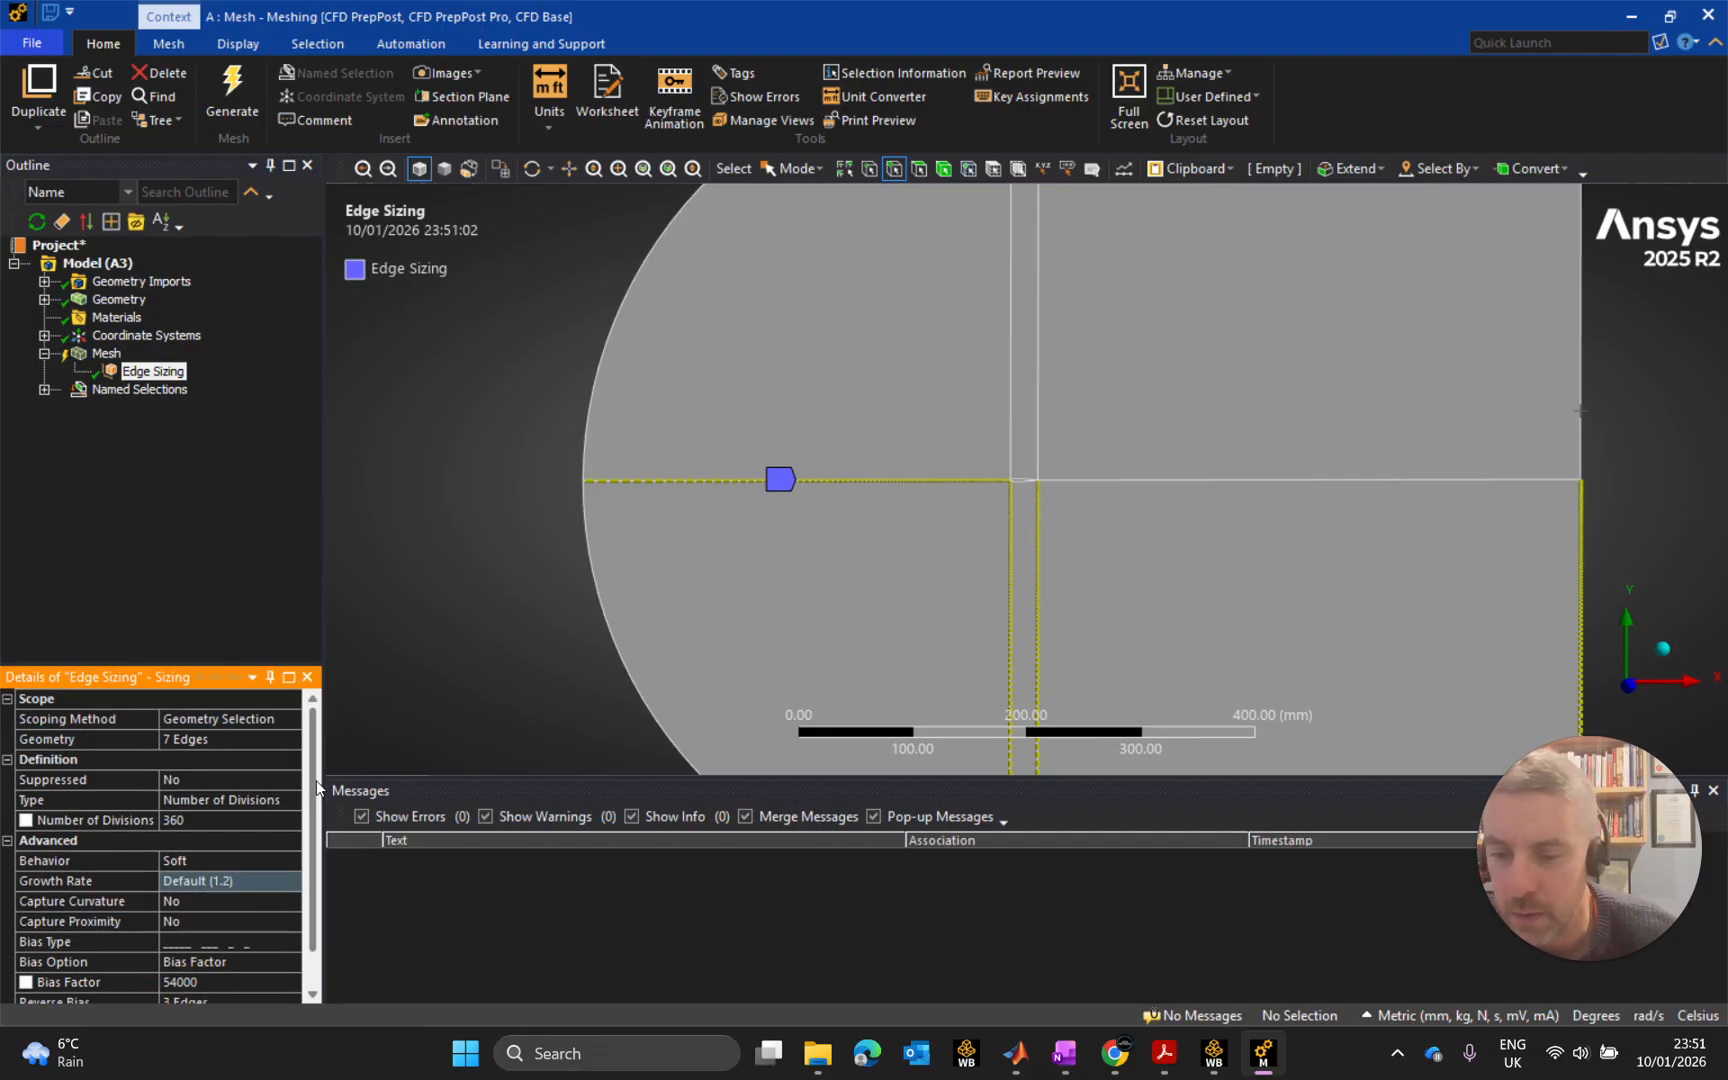
{"action": "scroll", "coordinate": [310, 802], "scroll_direction": "down", "scroll_amount": 1}
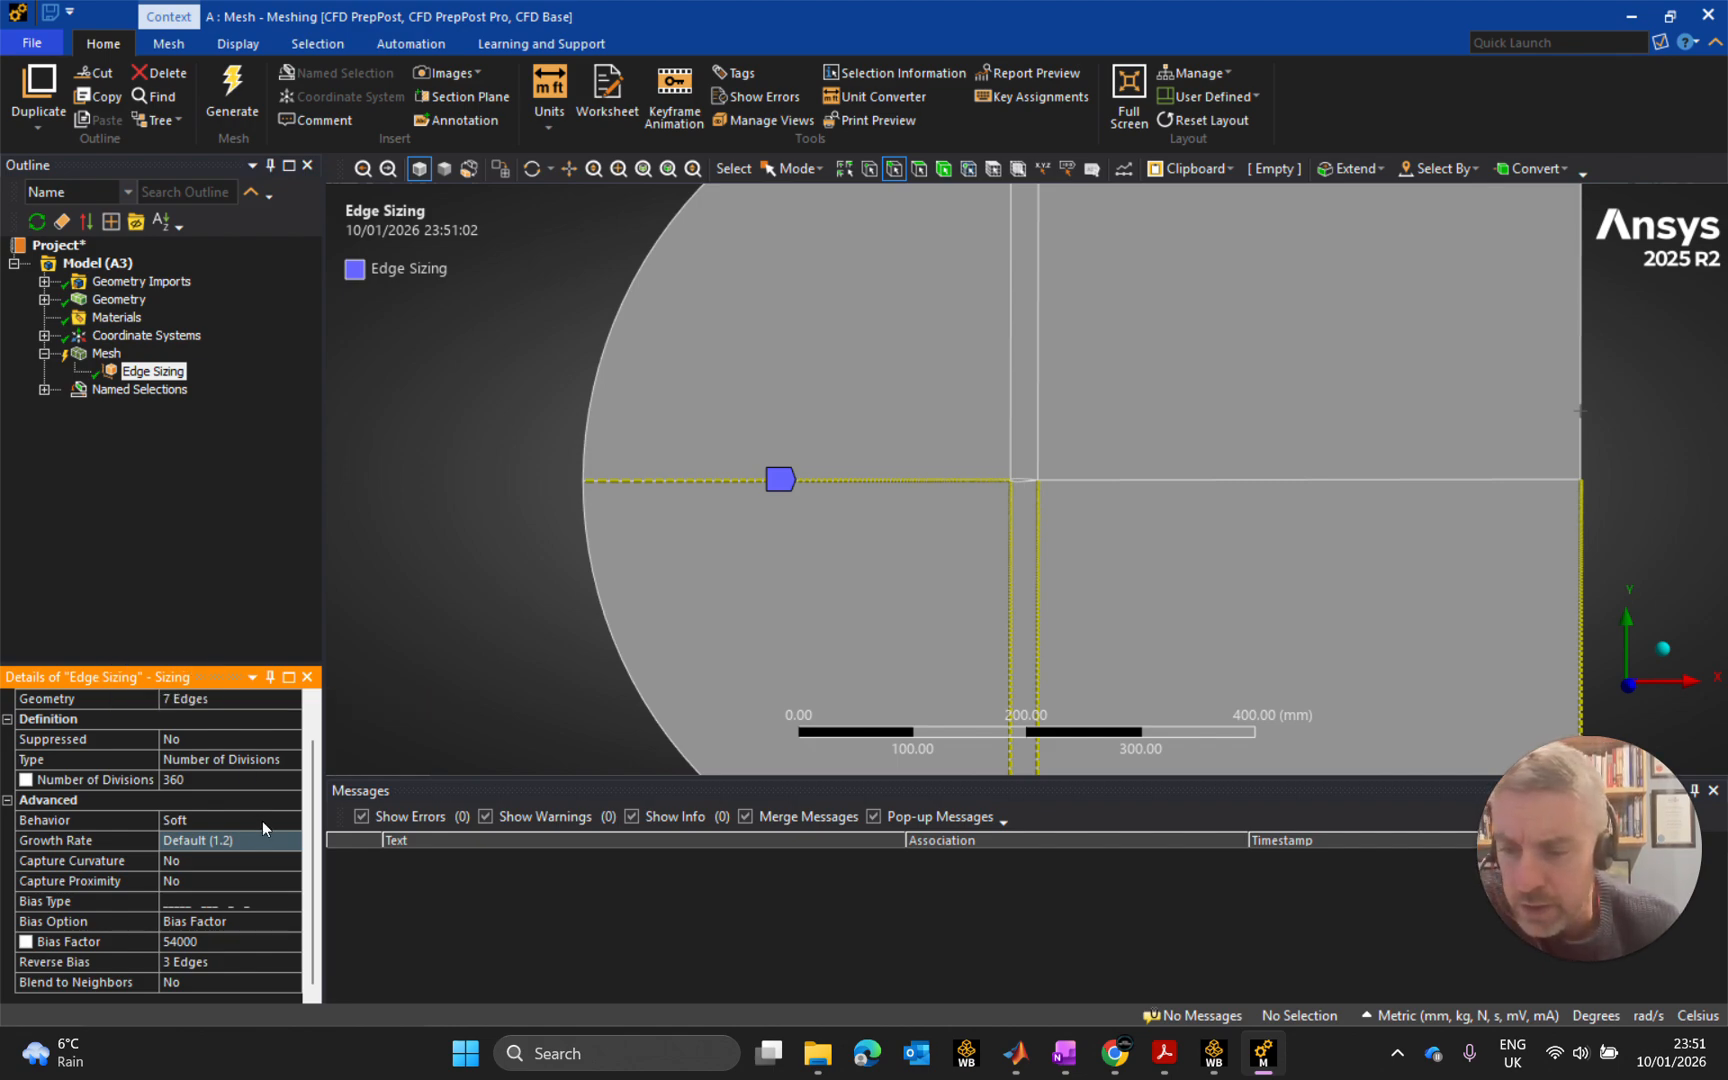
{"action": "left_click_drag", "start_coordinate": [314, 787], "coordinate": [317, 734]}
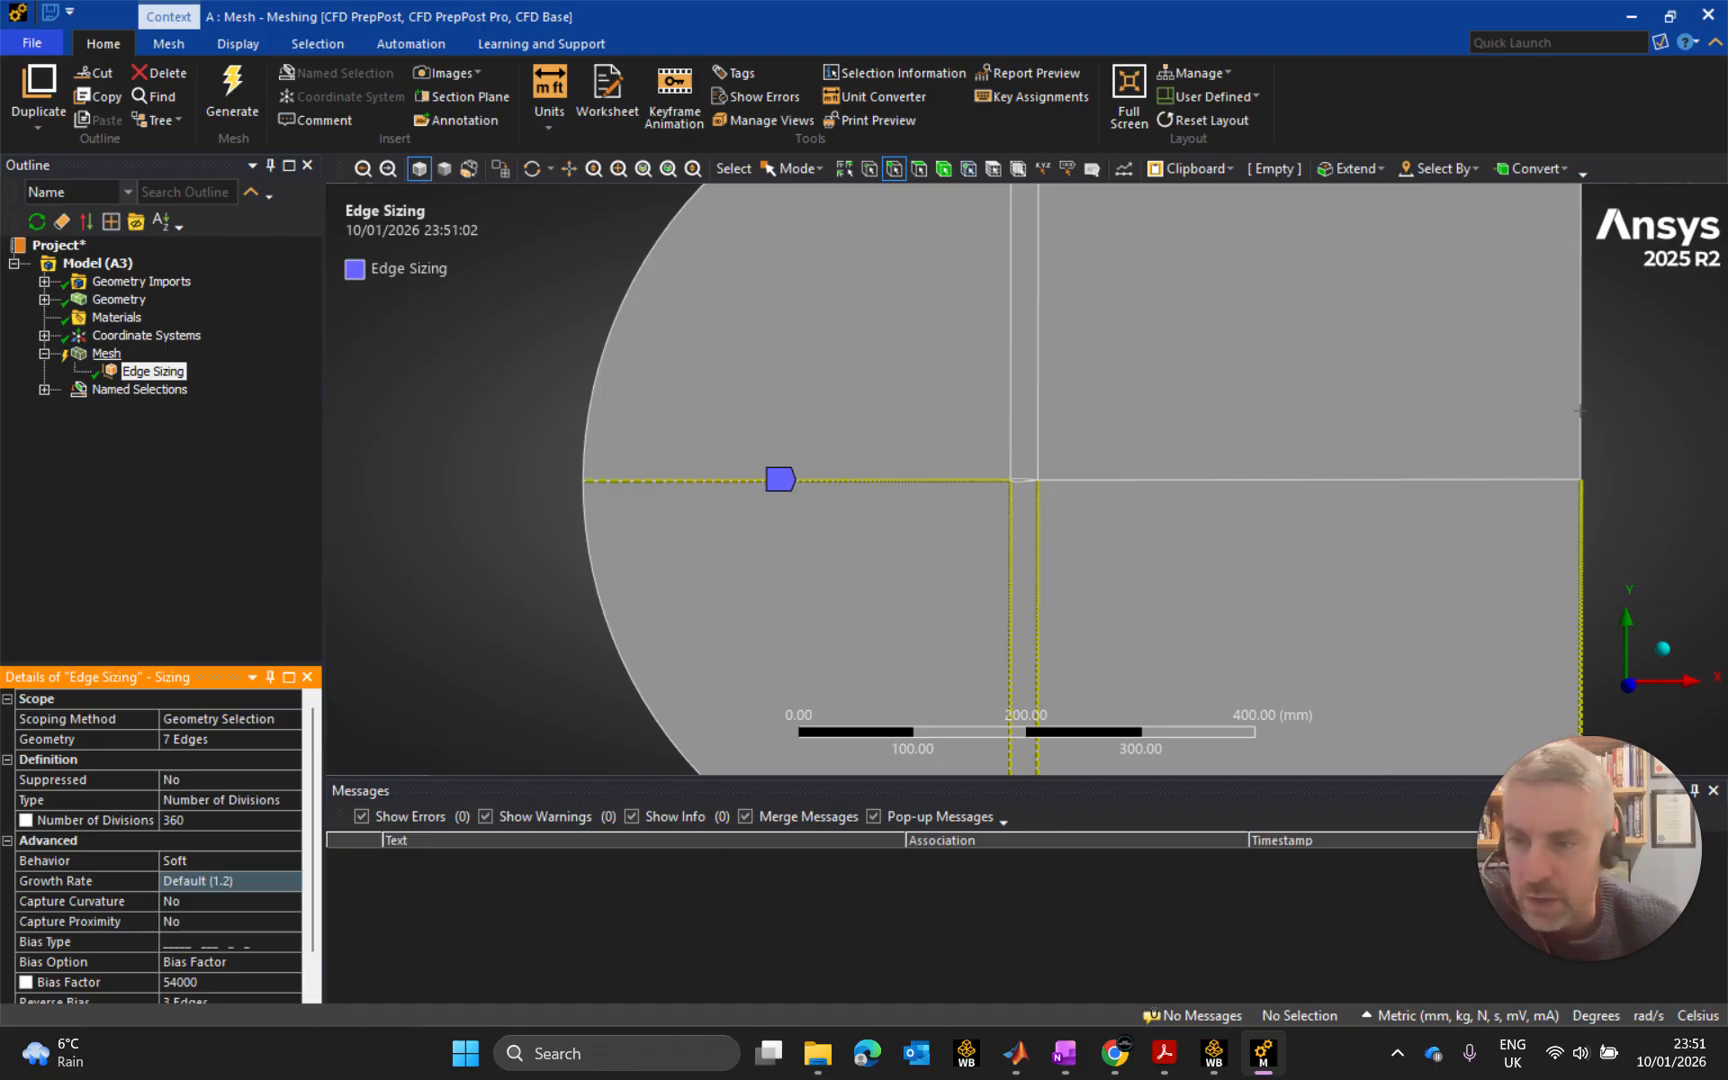
Insert a second mesh sizing scoped to the three horizontal edges downstream of the airfoil: the upper boundary, the centre line and the lower boundary.
{"action": "left_click", "coordinate": [105, 353]}
{"action": "right_click", "coordinate": [105, 353]}
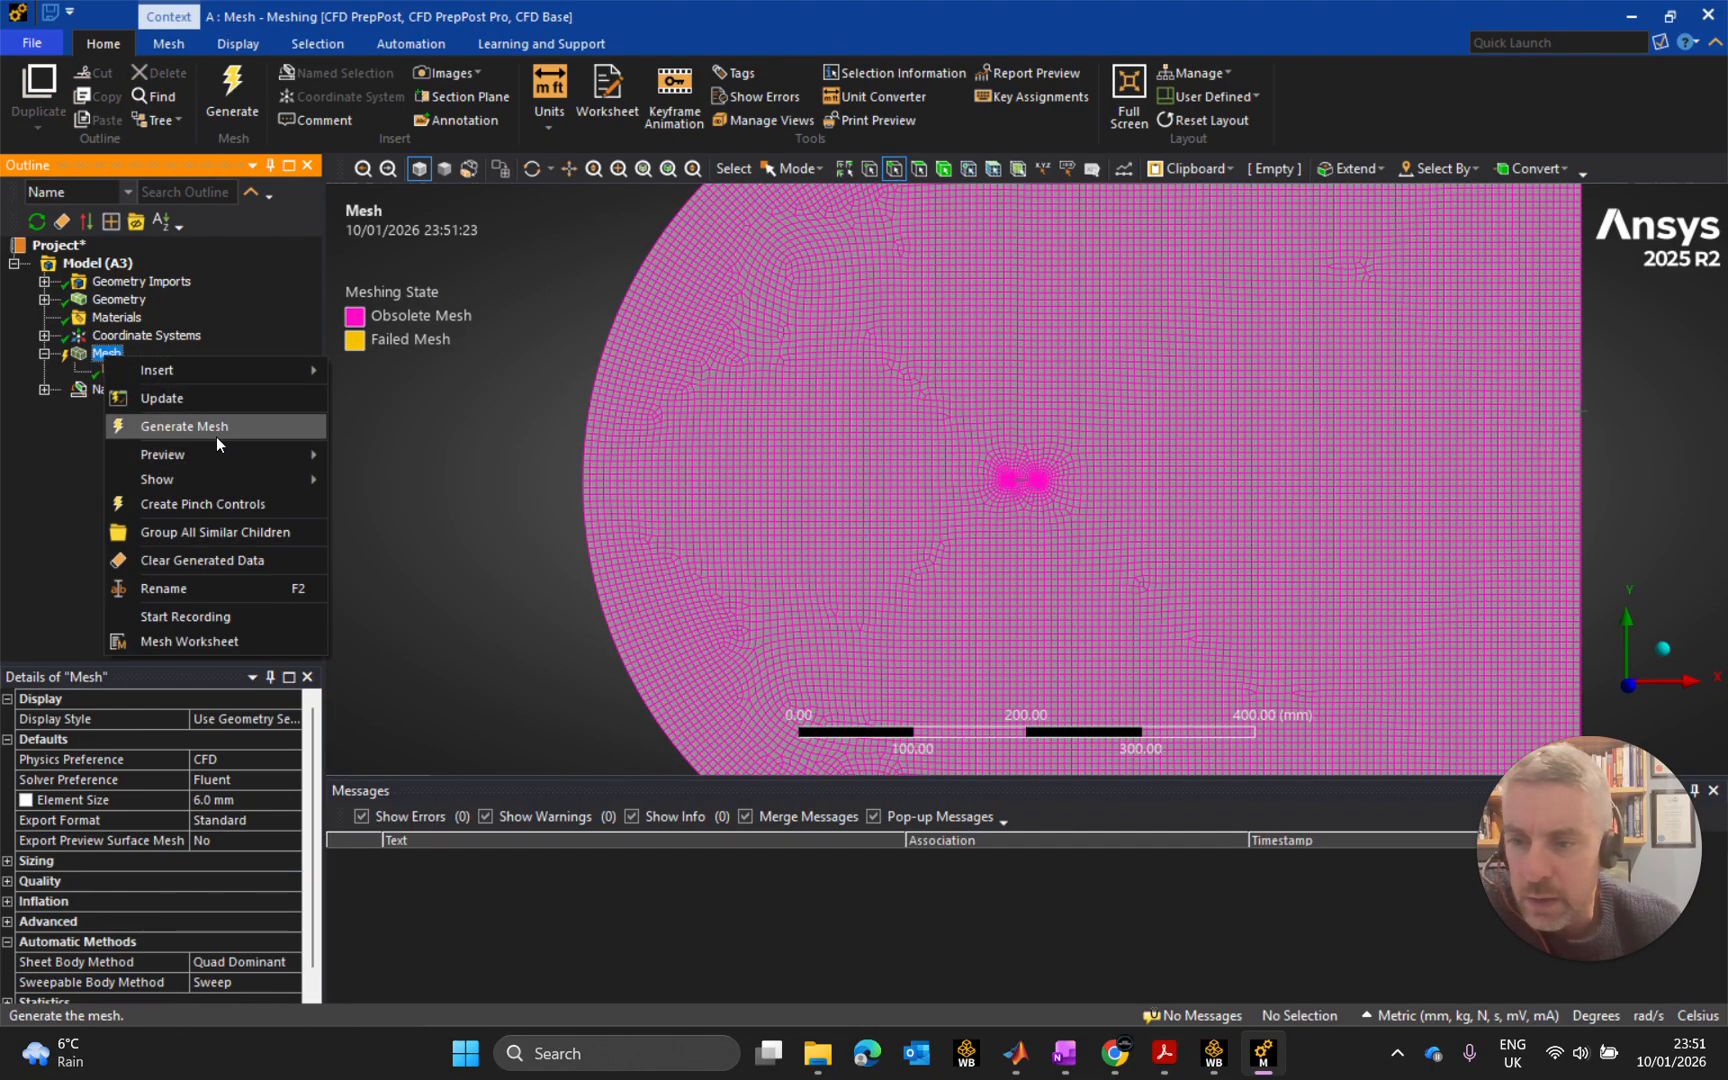
{"action": "mouse_move", "coordinate": [195, 370]}
{"action": "left_click", "coordinate": [418, 424]}
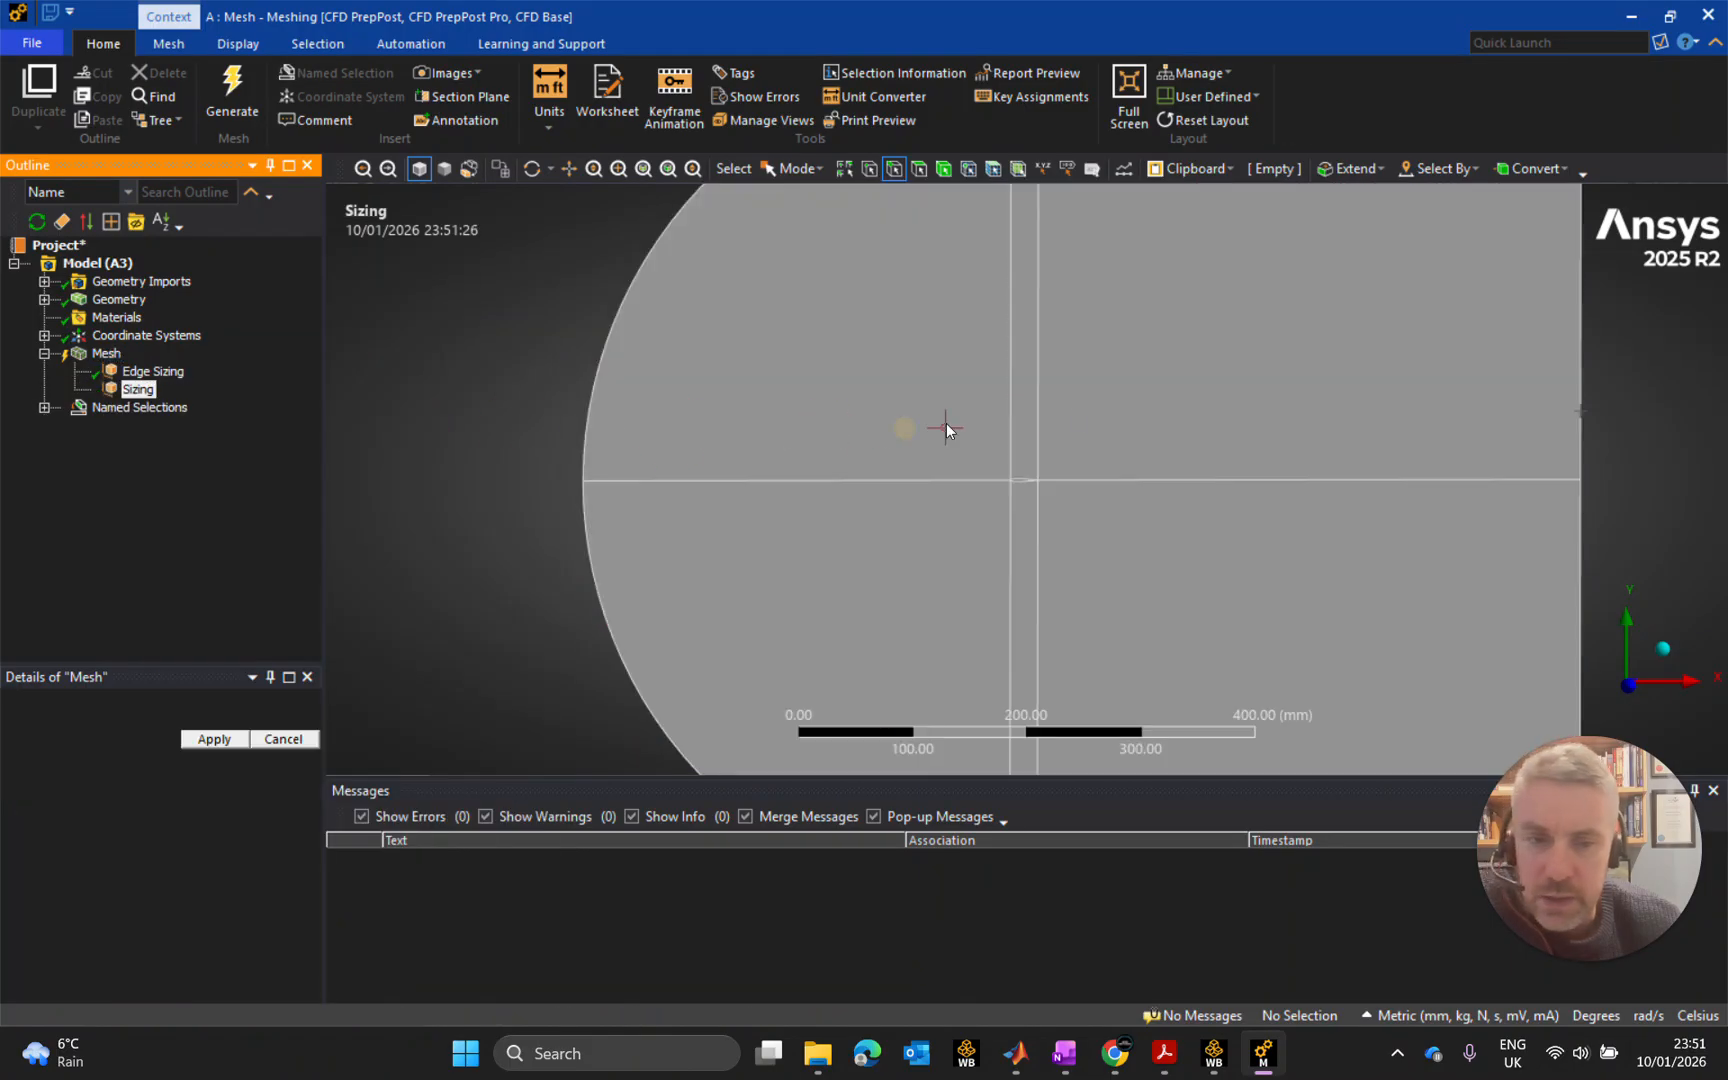
{"action": "scroll", "coordinate": [1179, 420], "scroll_direction": "down", "scroll_amount": 3}
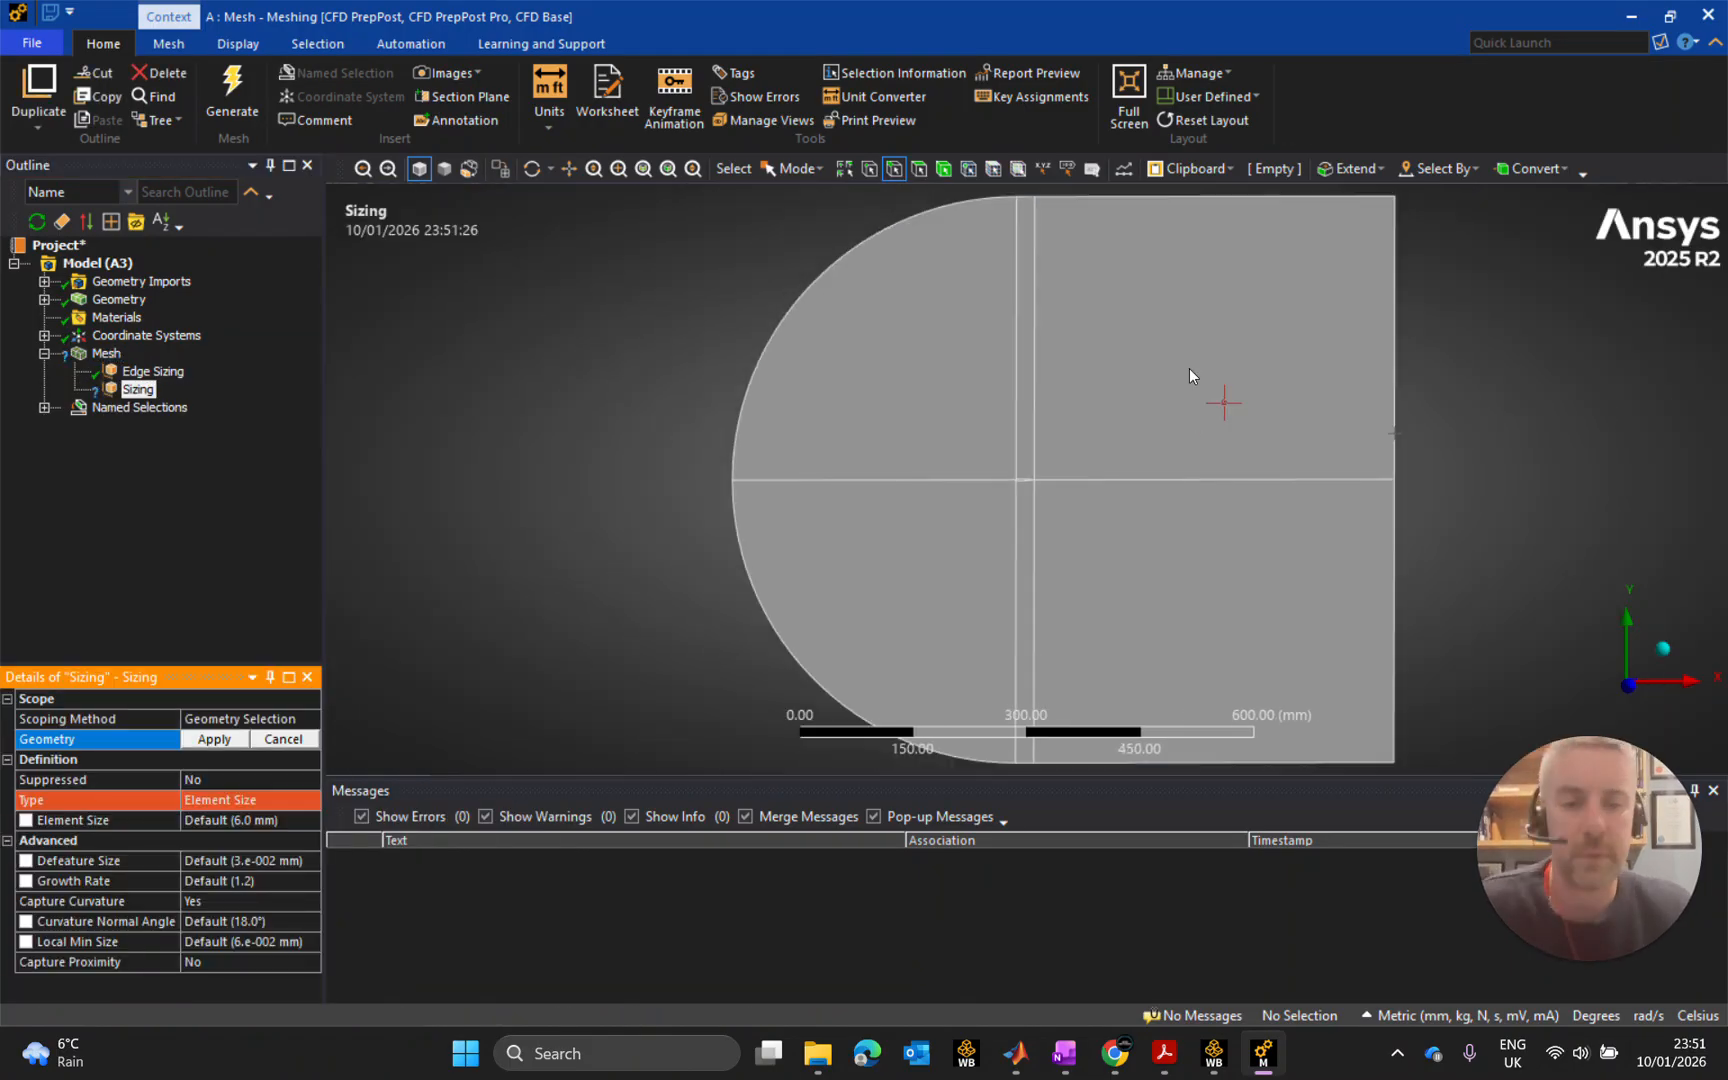
{"action": "left_click", "coordinate": [1206, 198]}
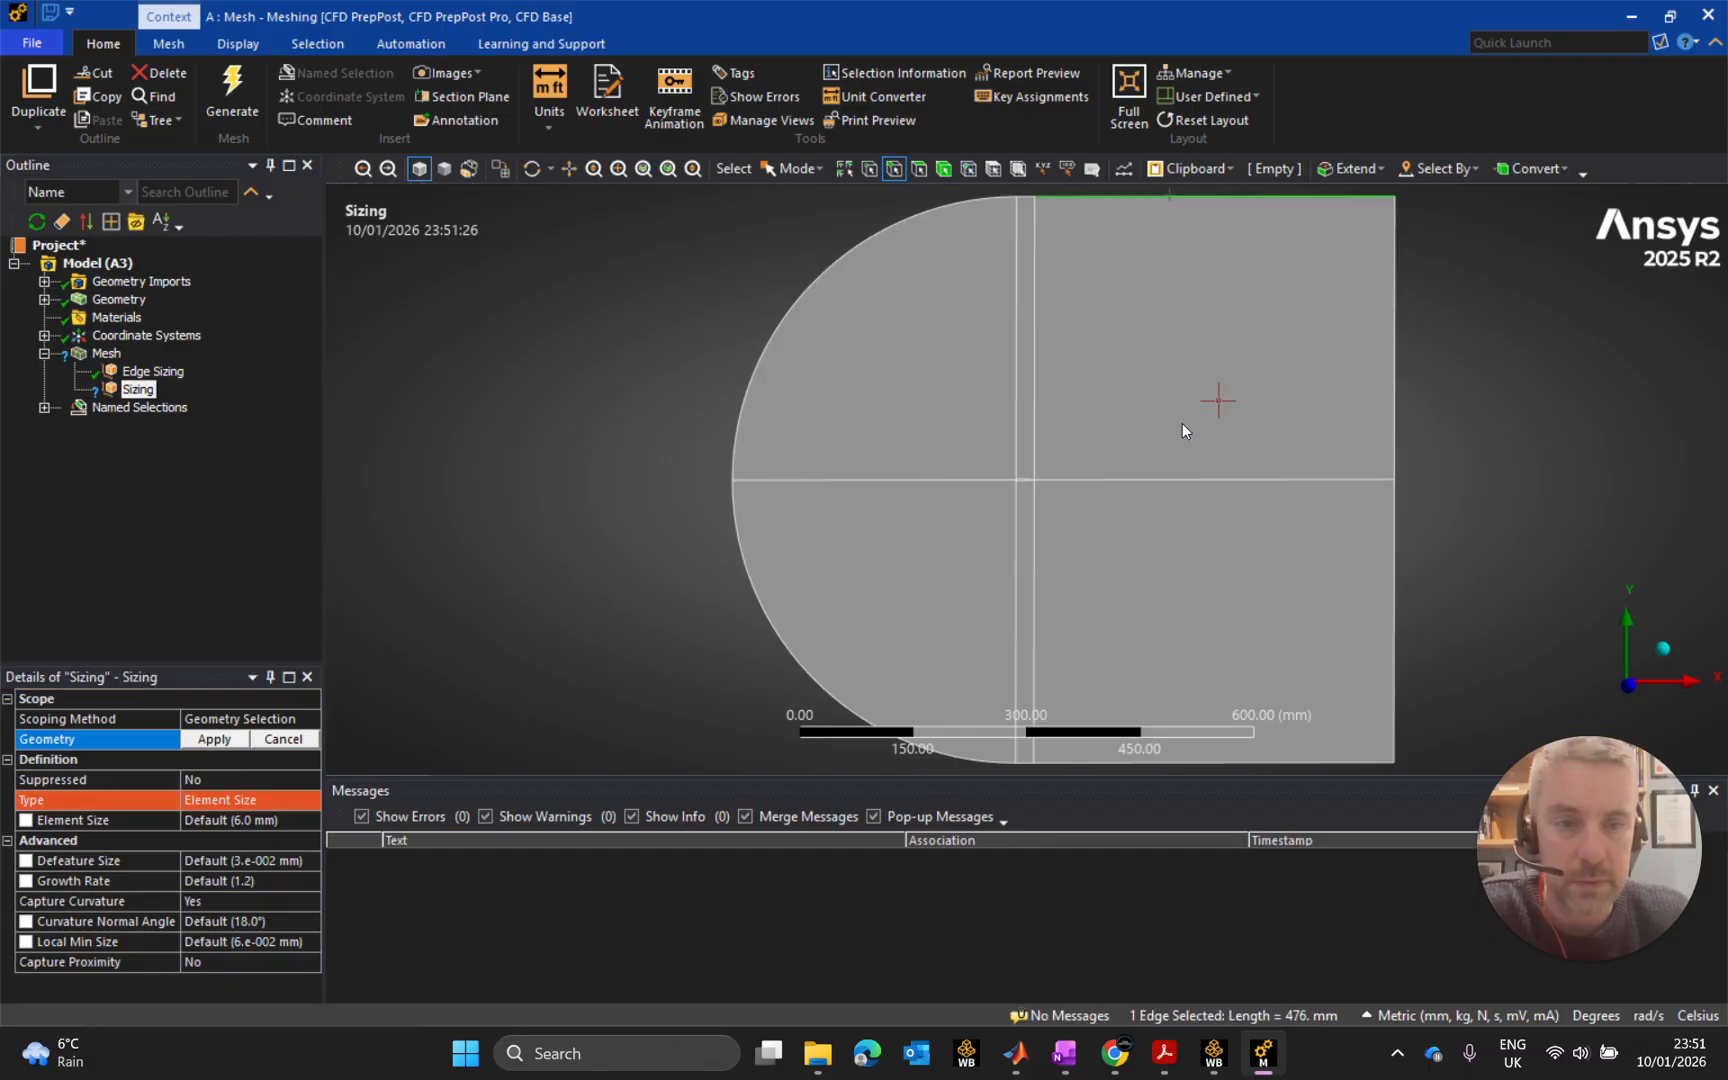
{"action": "left_click", "coordinate": [1203, 479], "text": "ctrl"}
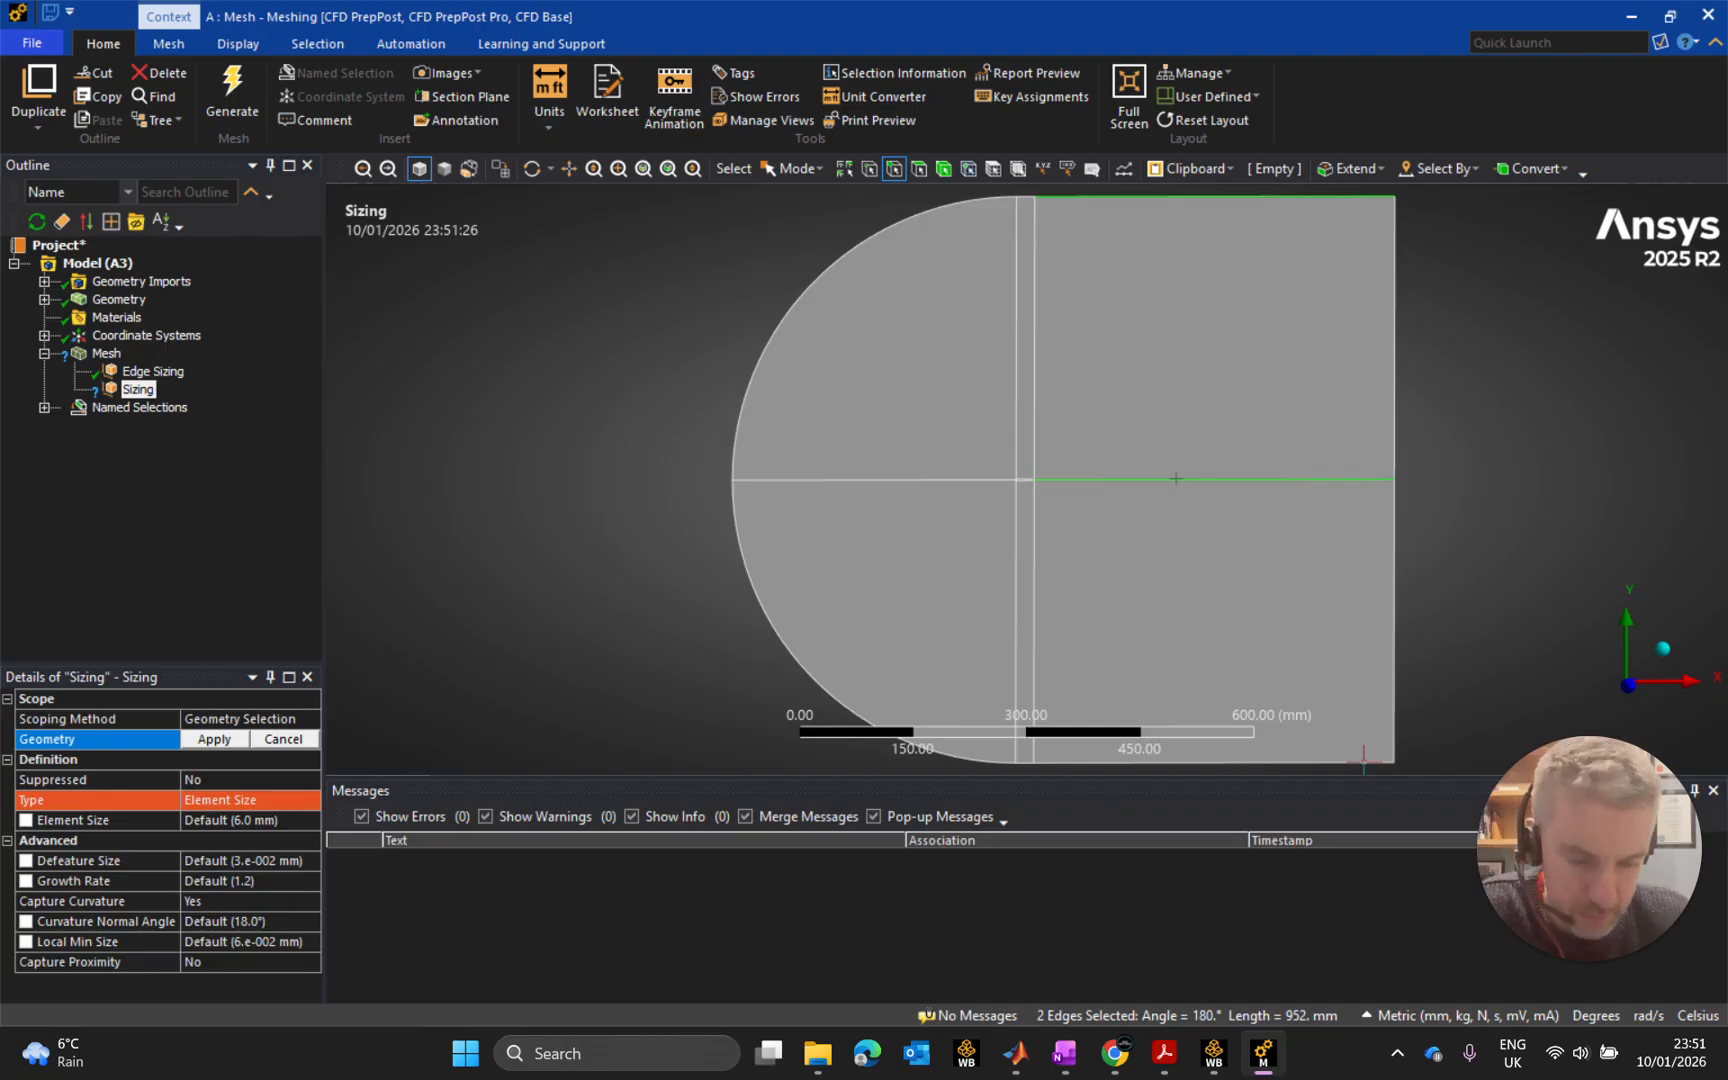
{"action": "left_click", "coordinate": [1328, 761], "text": "ctrl"}
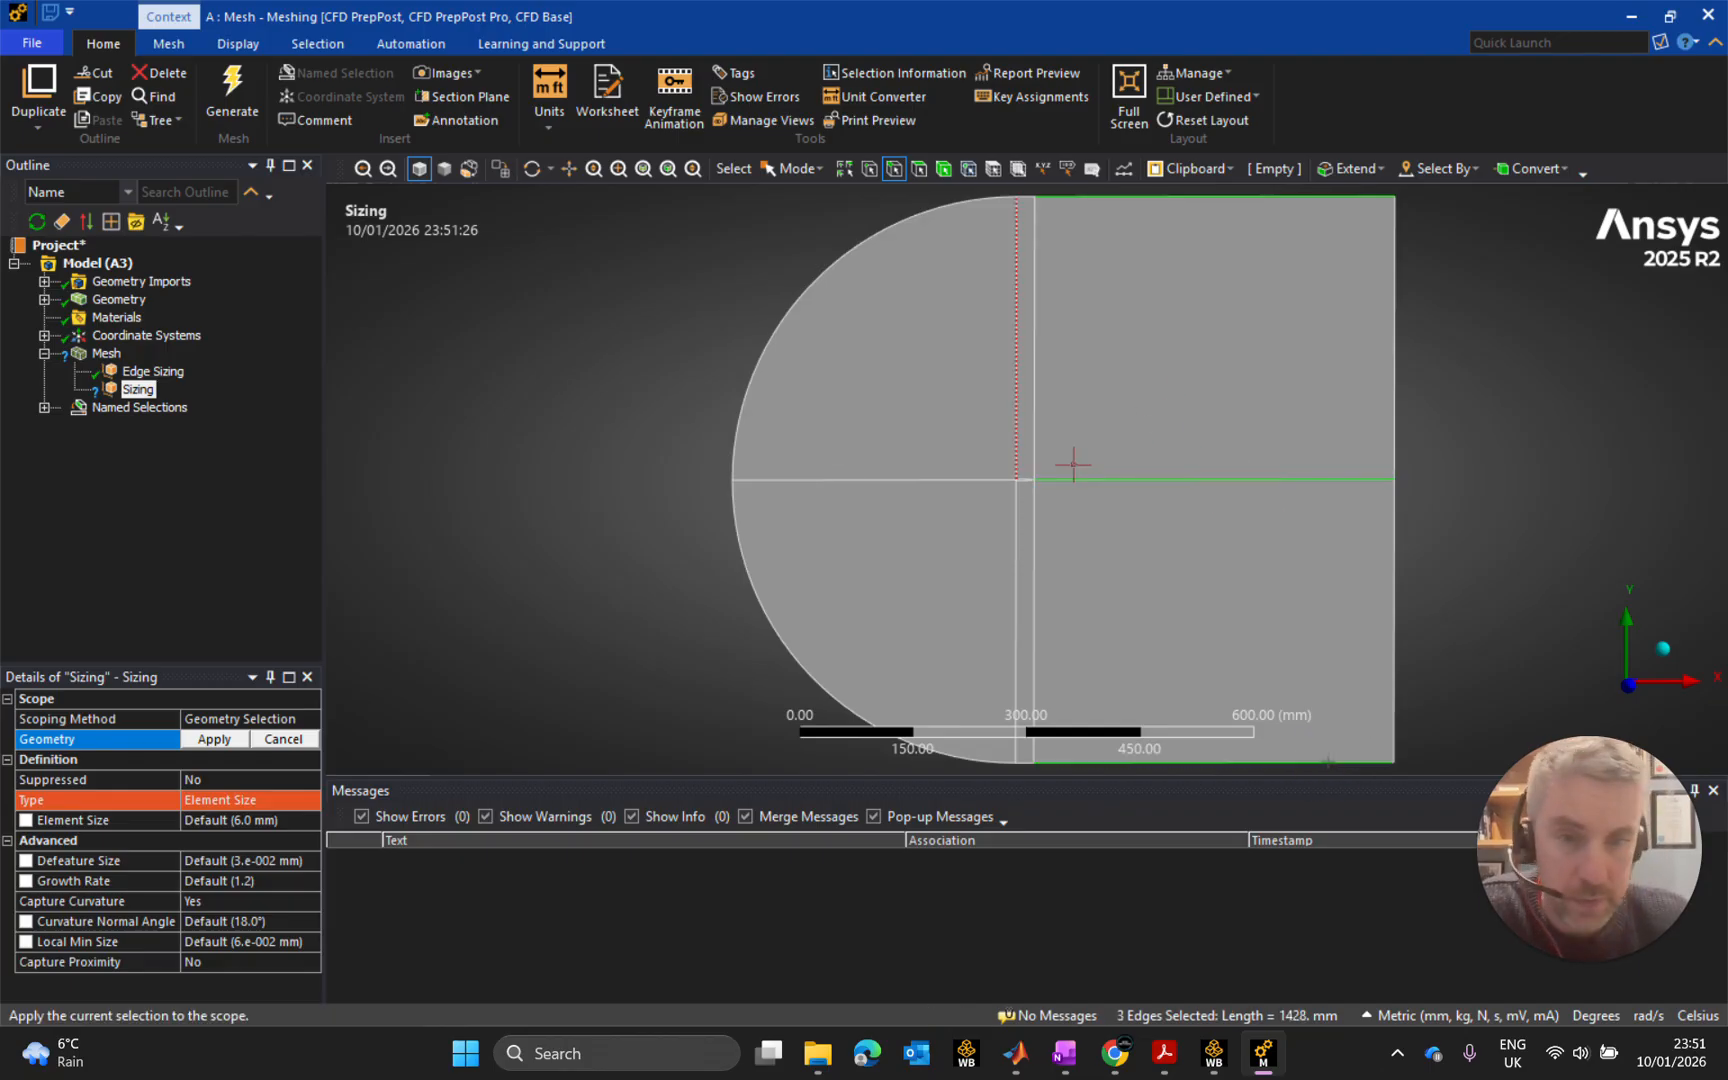
{"action": "left_click", "coordinate": [214, 739]}
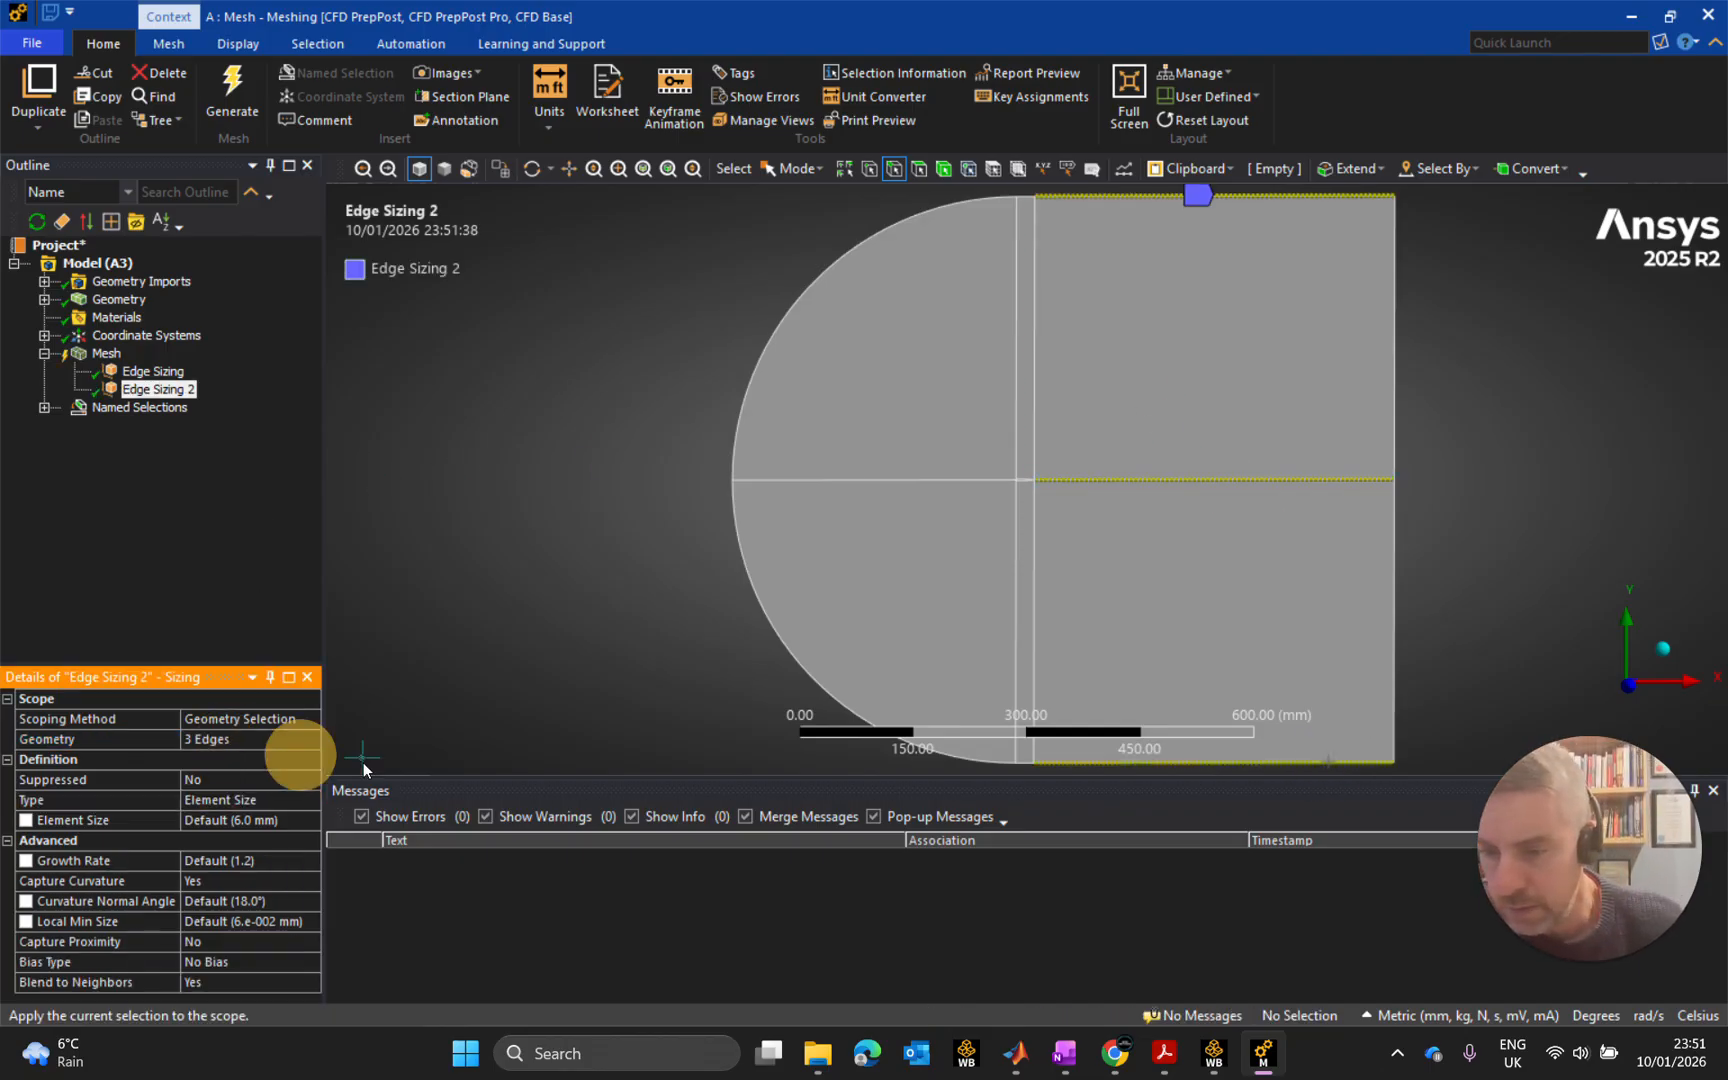
Define the downstream edge sizing's type as Number of Divisions.
{"action": "left_click", "coordinate": [274, 800]}
{"action": "left_click", "coordinate": [311, 800]}
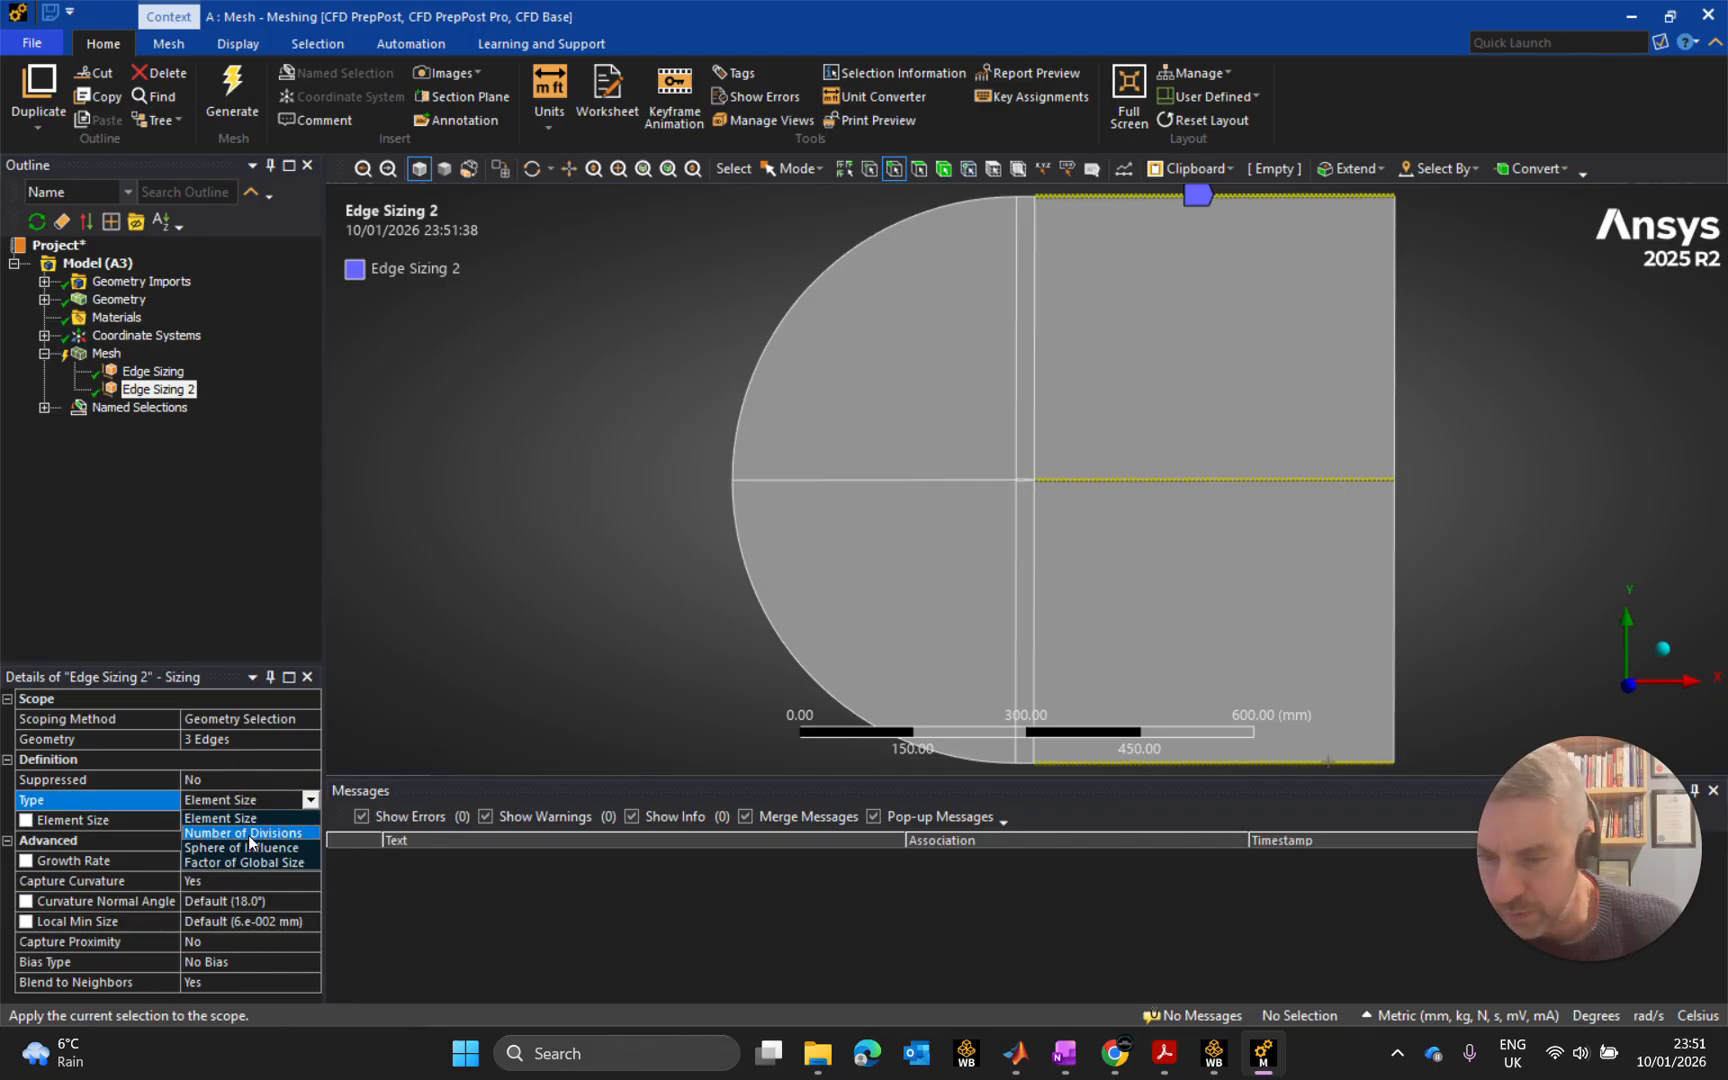
{"action": "left_click", "coordinate": [250, 832]}
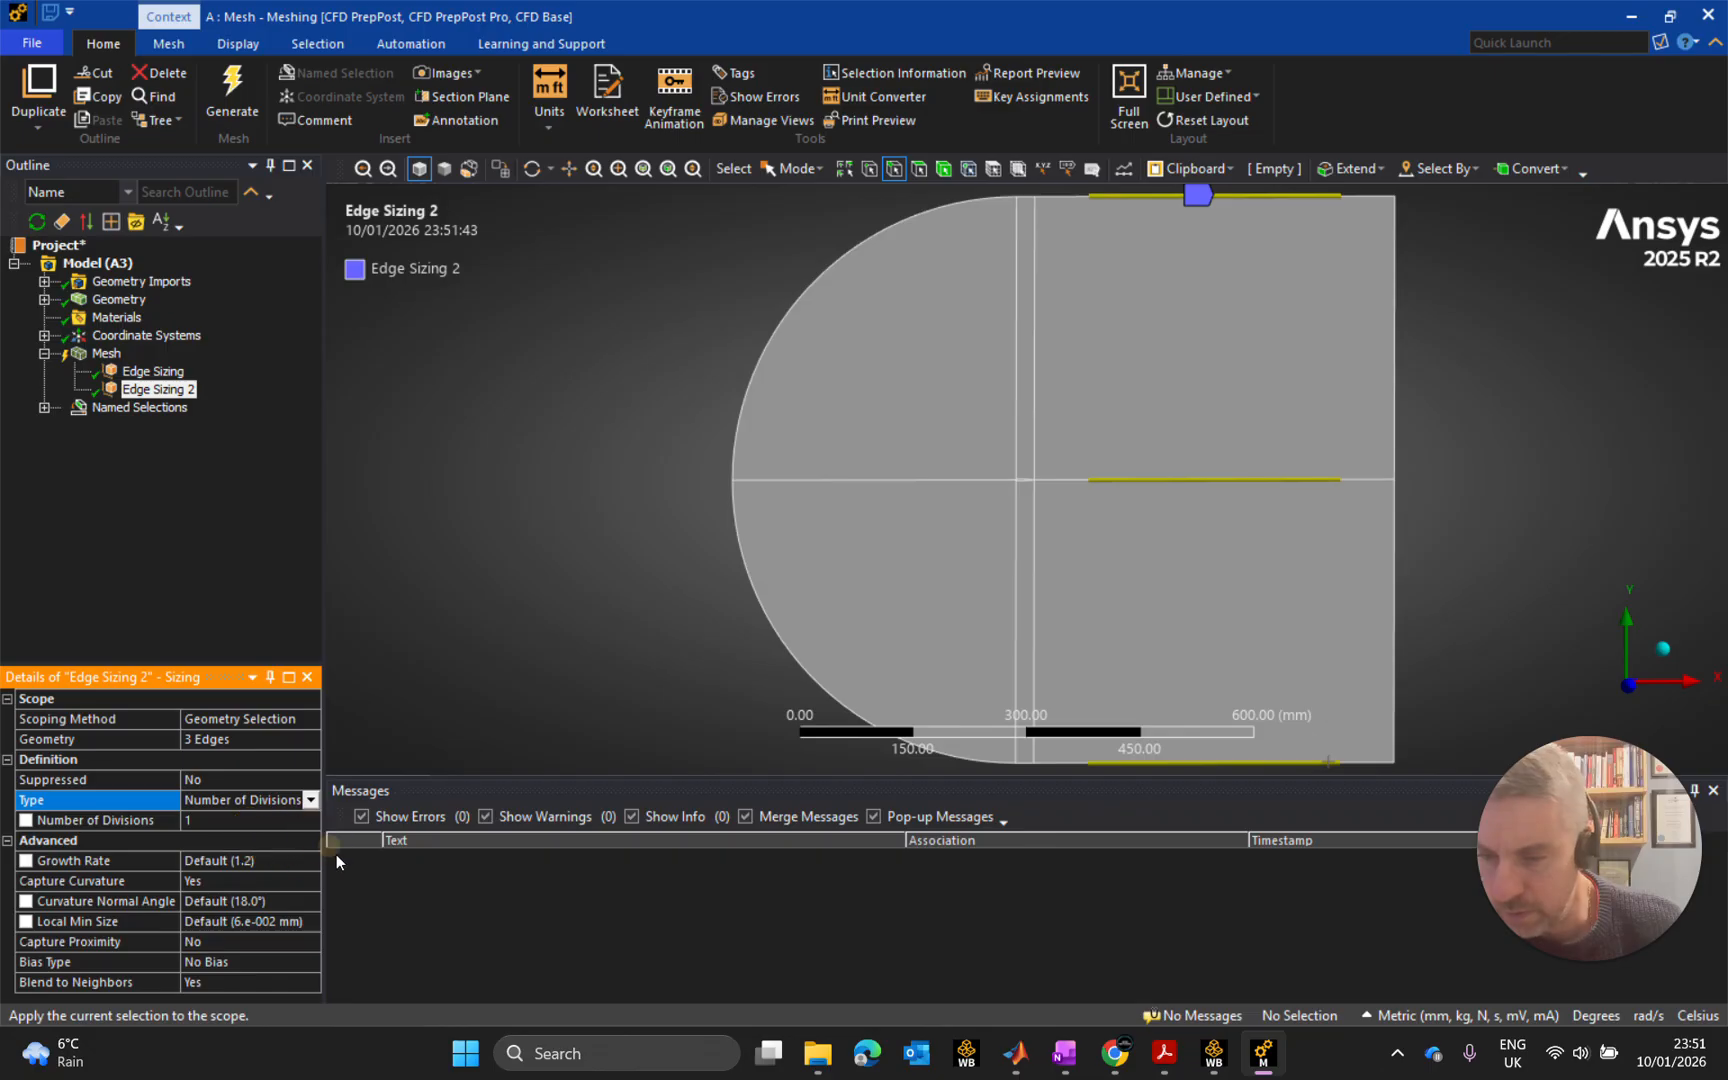
Set Edge Sizing 2 to 300 divisions and switch its Capture Curvature option to No.
{"action": "left_click", "coordinate": [198, 821]}
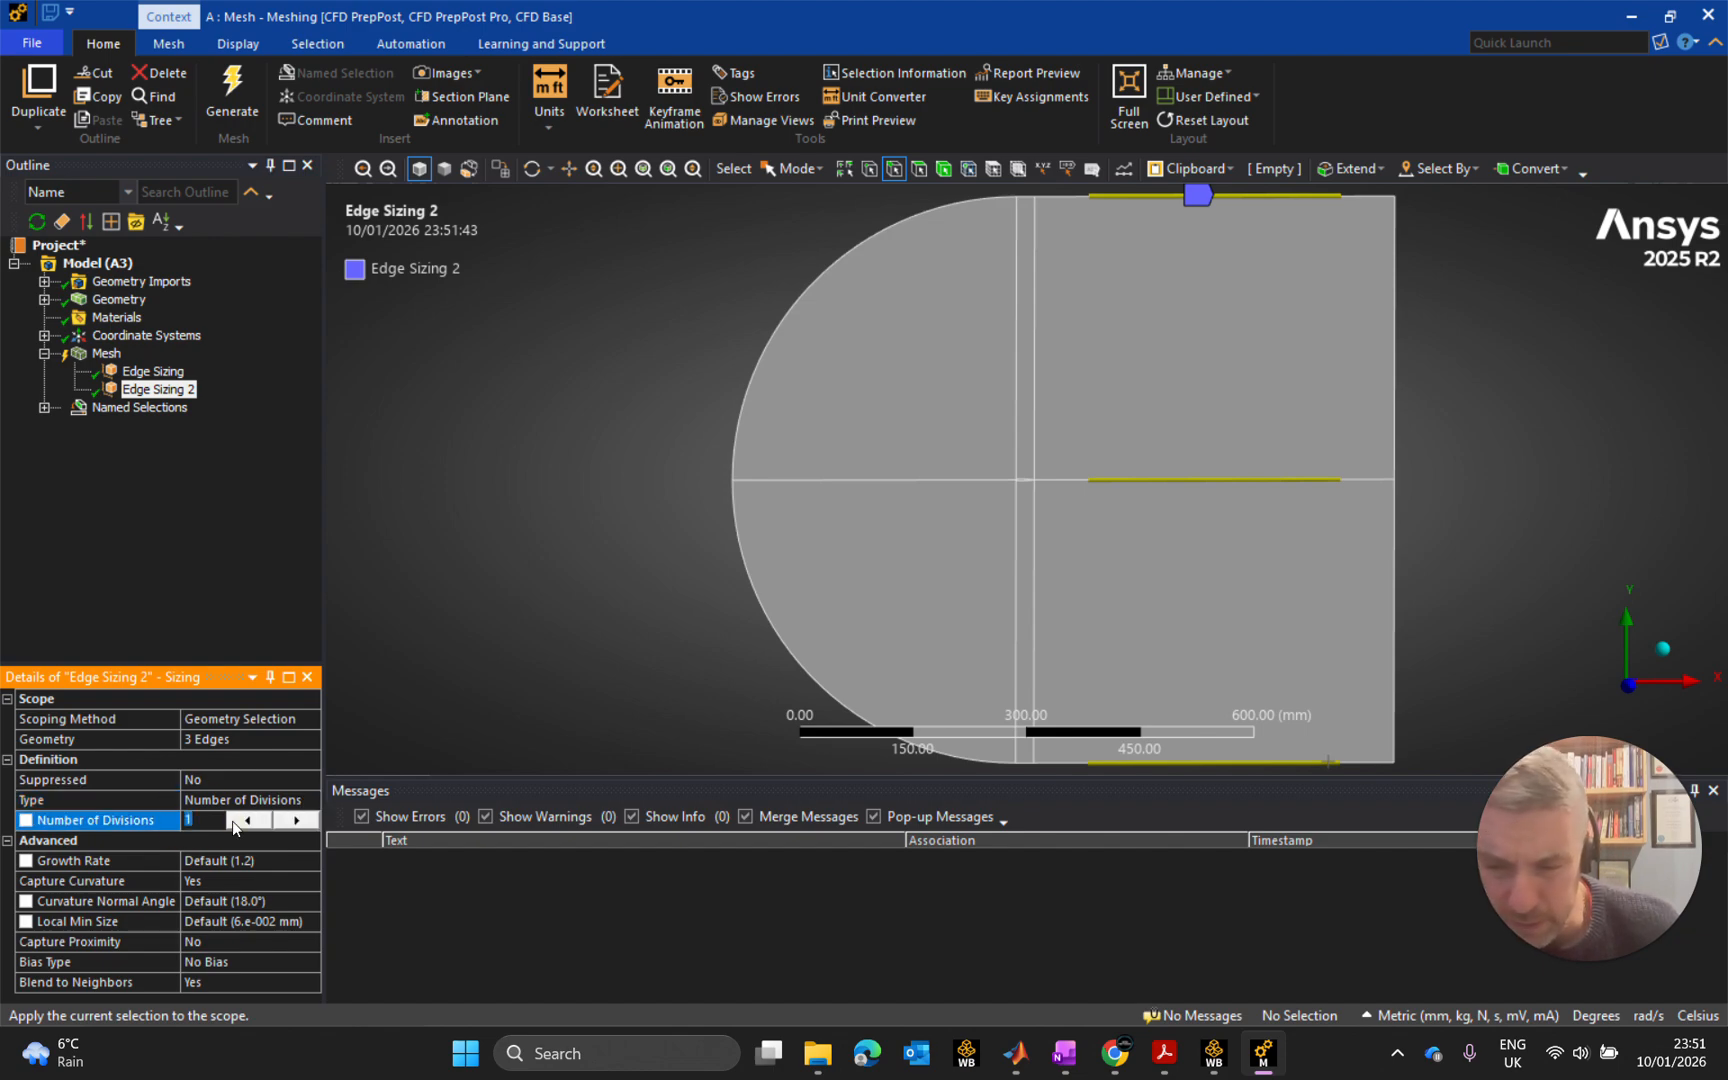
{"action": "type", "text": "300"}
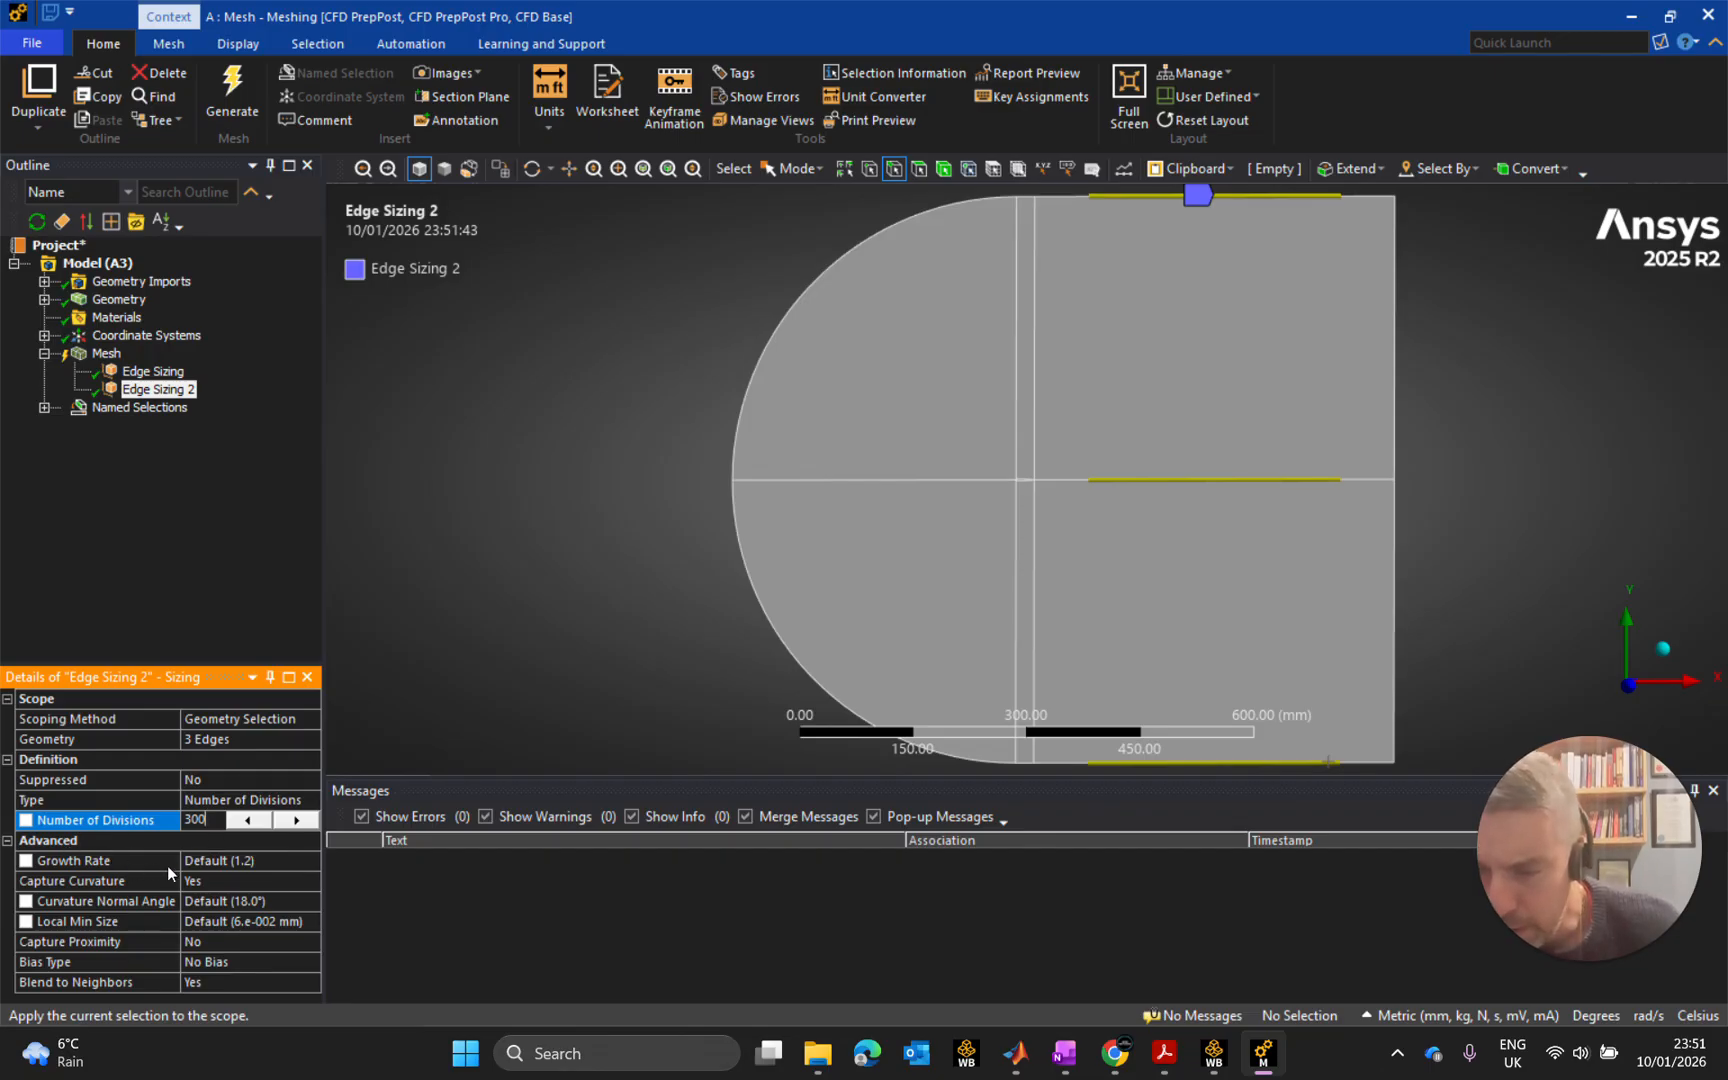
{"action": "left_click", "coordinate": [240, 884]}
{"action": "left_click", "coordinate": [308, 882]}
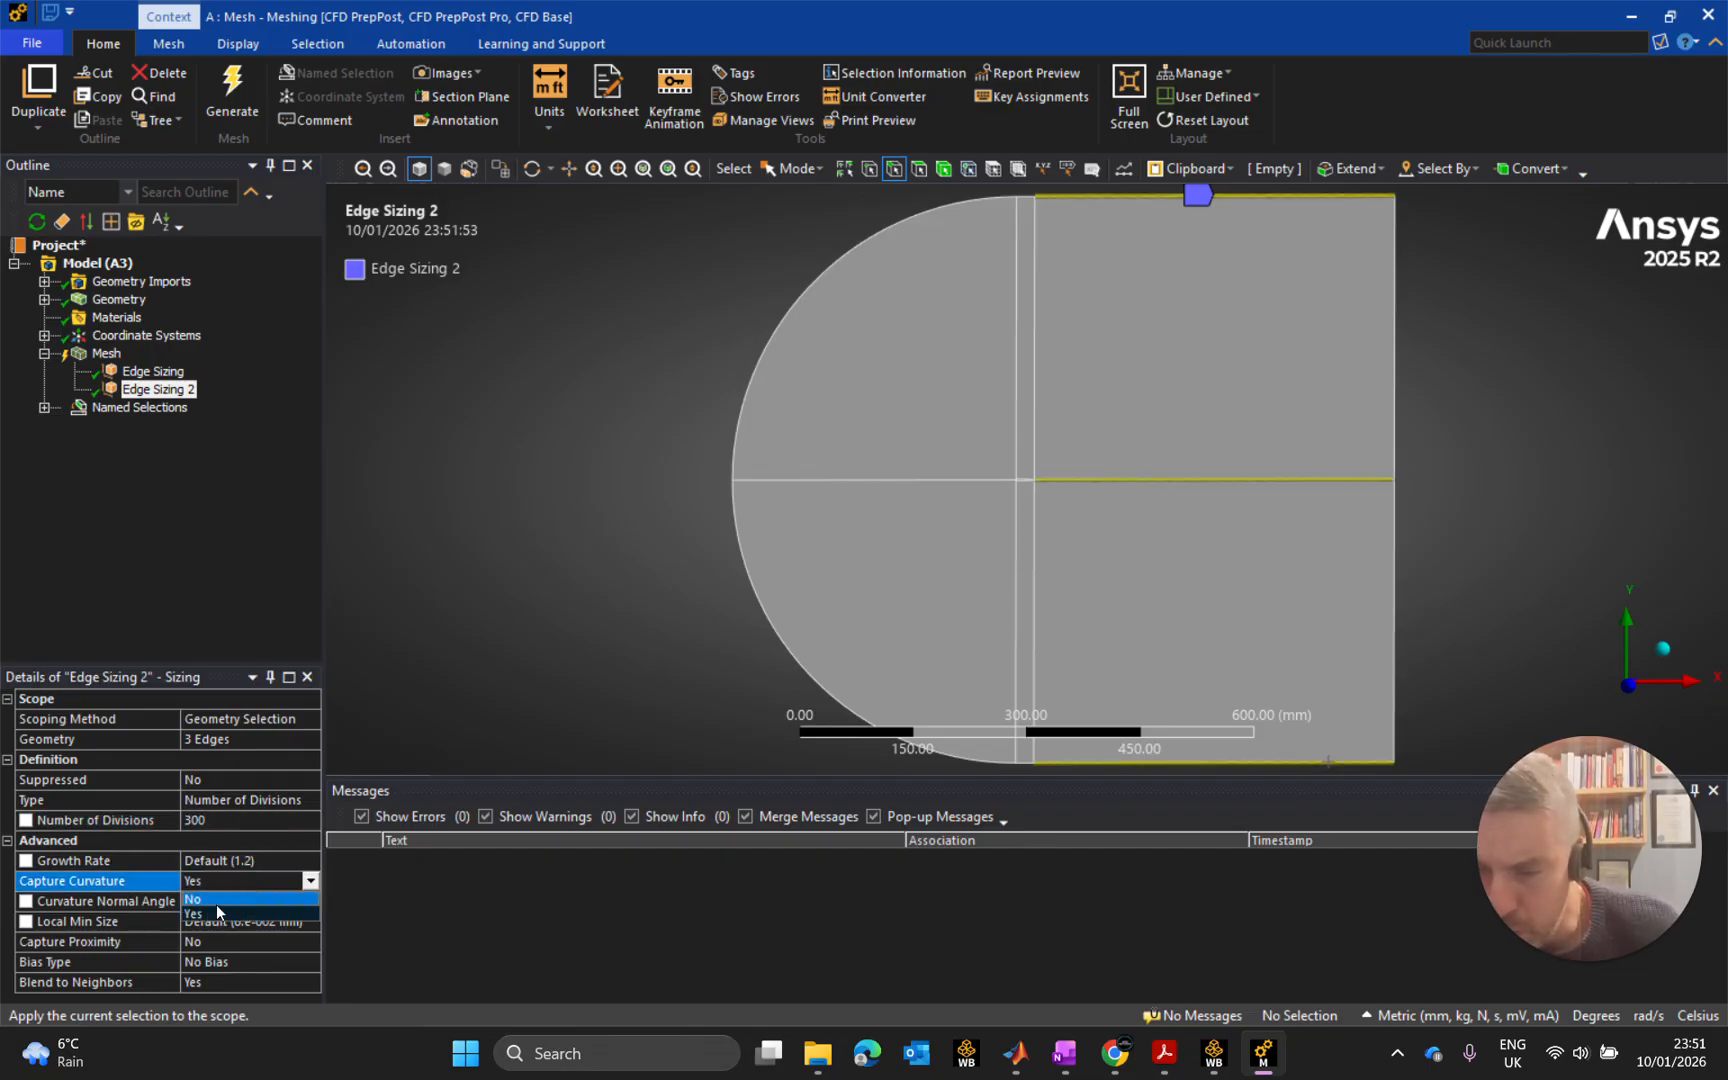
{"action": "left_click", "coordinate": [207, 899]}
Set the Behavior of Edge Sizing 2 to Hard.
{"action": "left_click", "coordinate": [230, 864]}
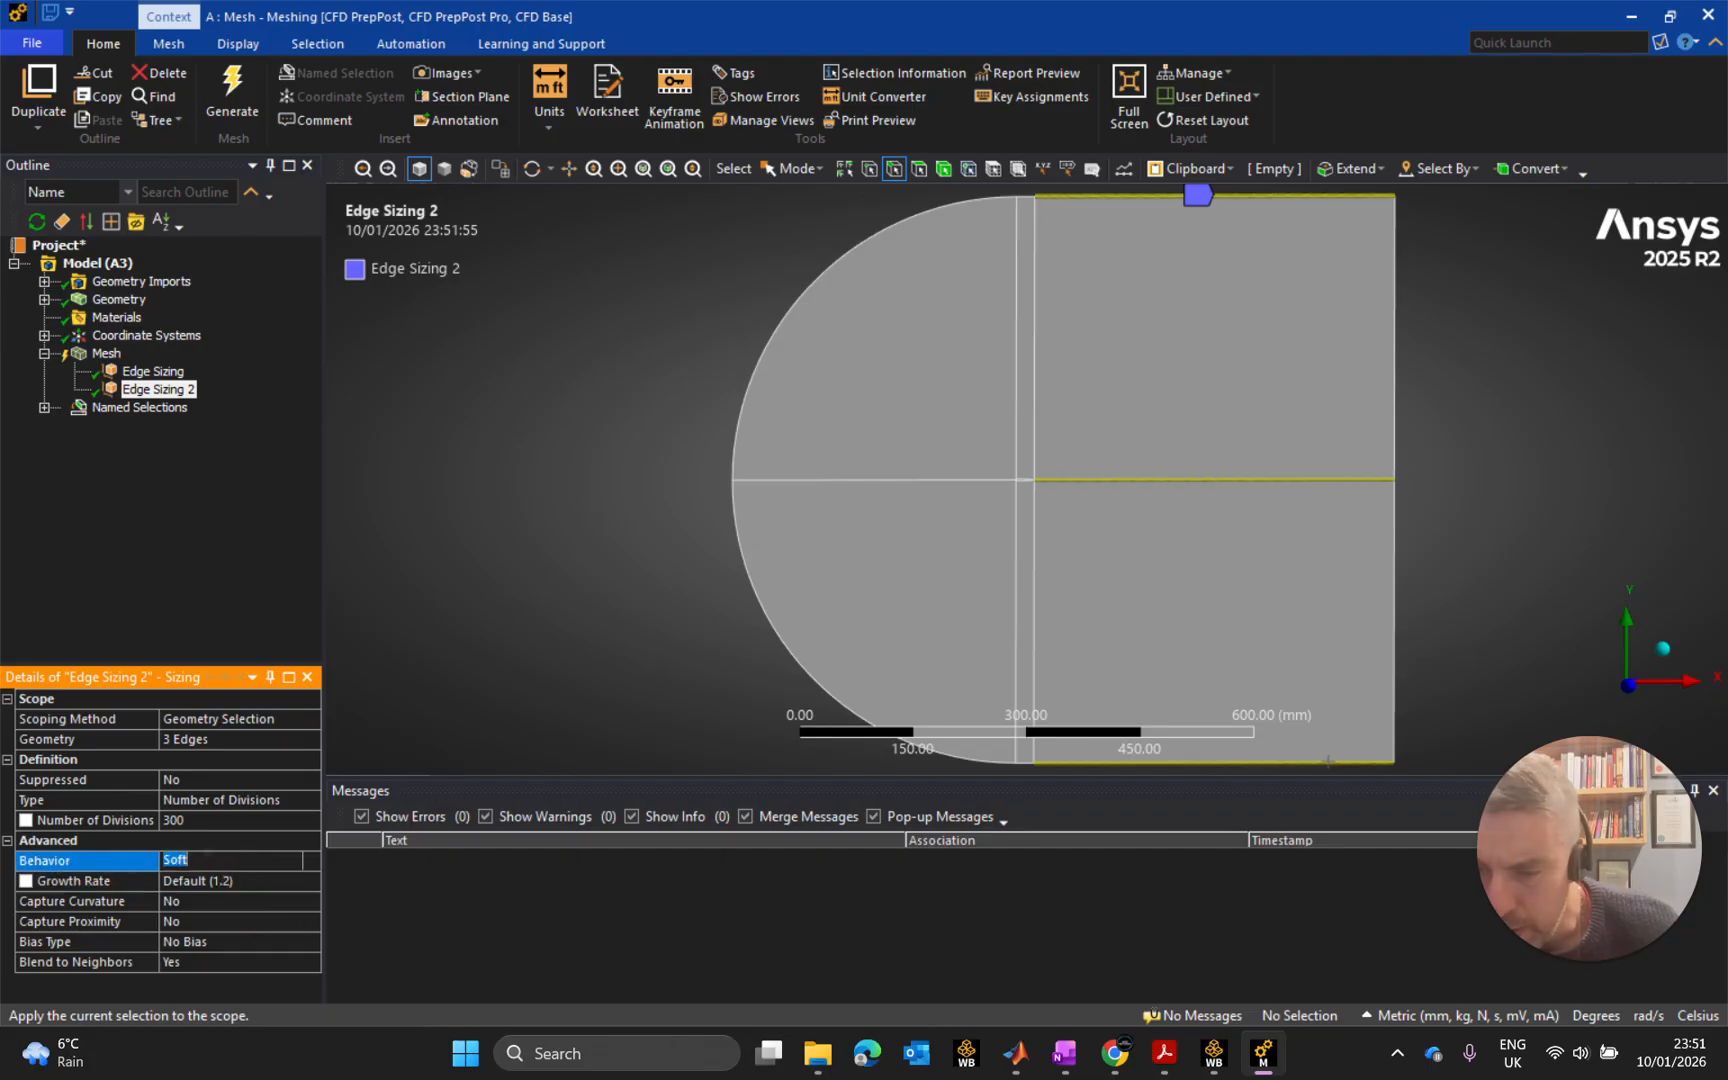
{"action": "left_click", "coordinate": [311, 866]}
{"action": "left_click", "coordinate": [225, 898]}
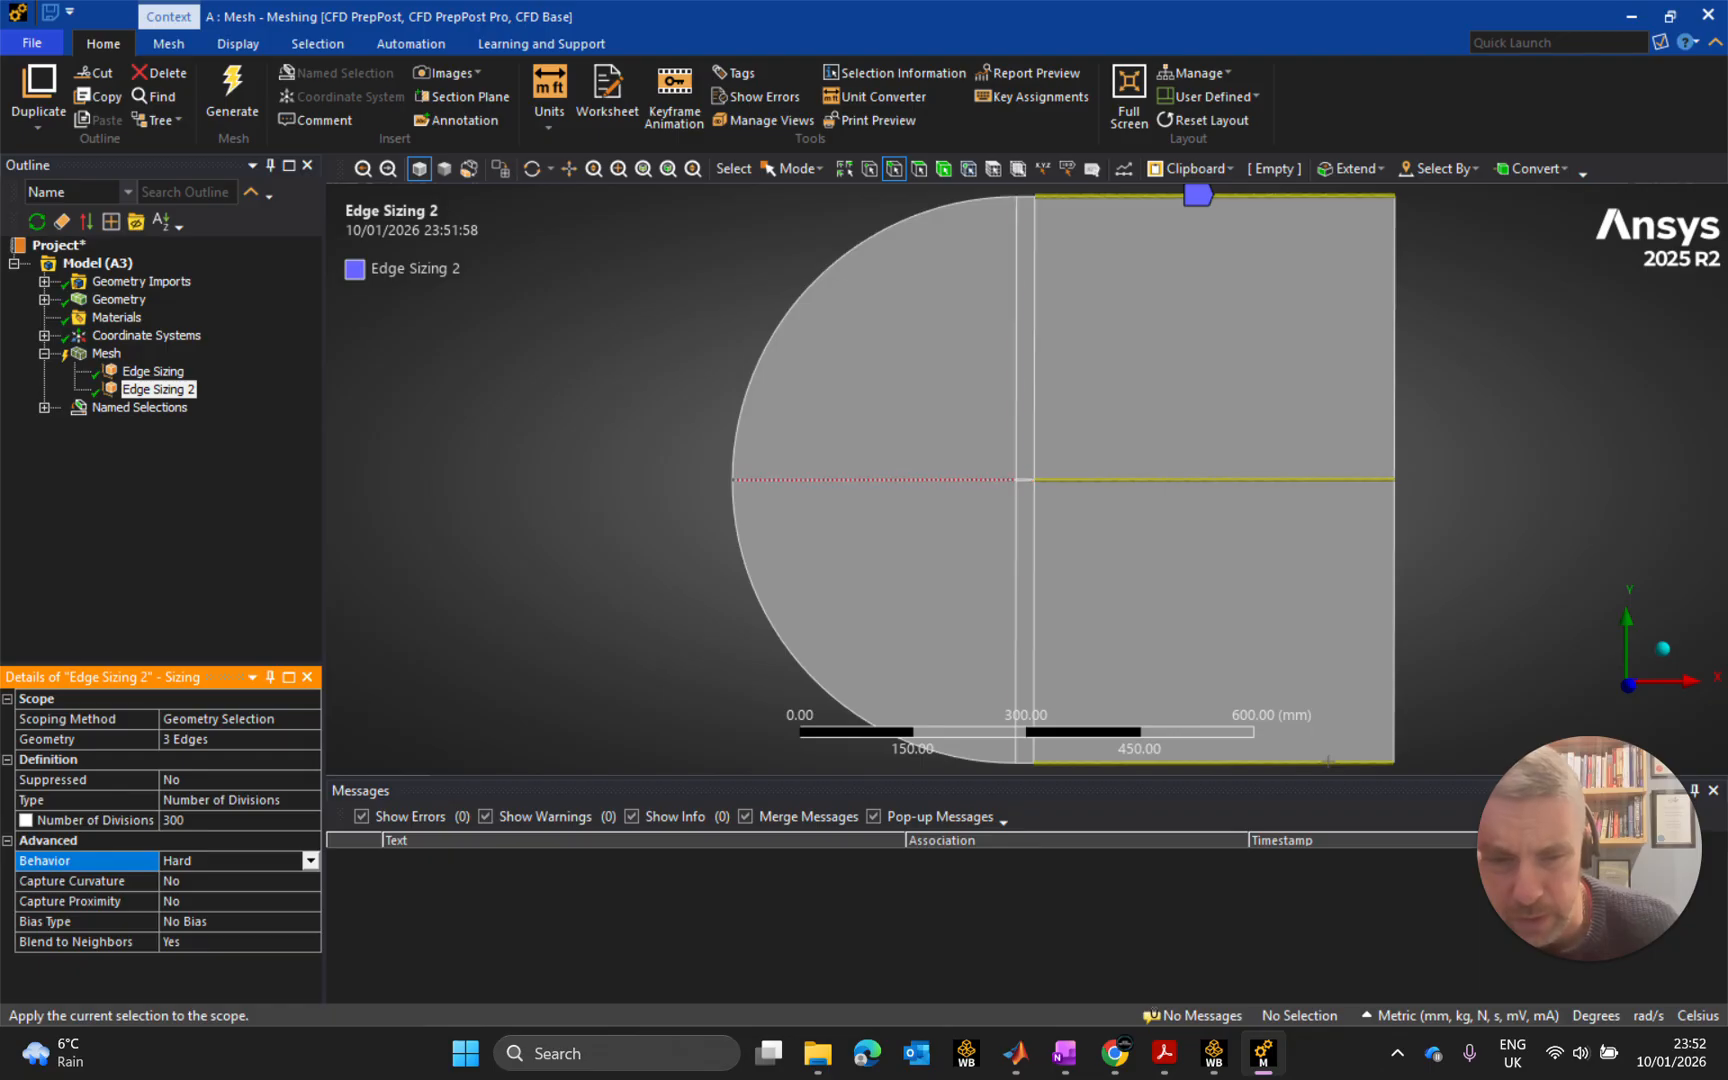
Apply the long-to-short bias type to Edge Sizing 2 with a bias factor of 600.
{"action": "left_click", "coordinate": [224, 919]}
{"action": "left_click", "coordinate": [310, 919]}
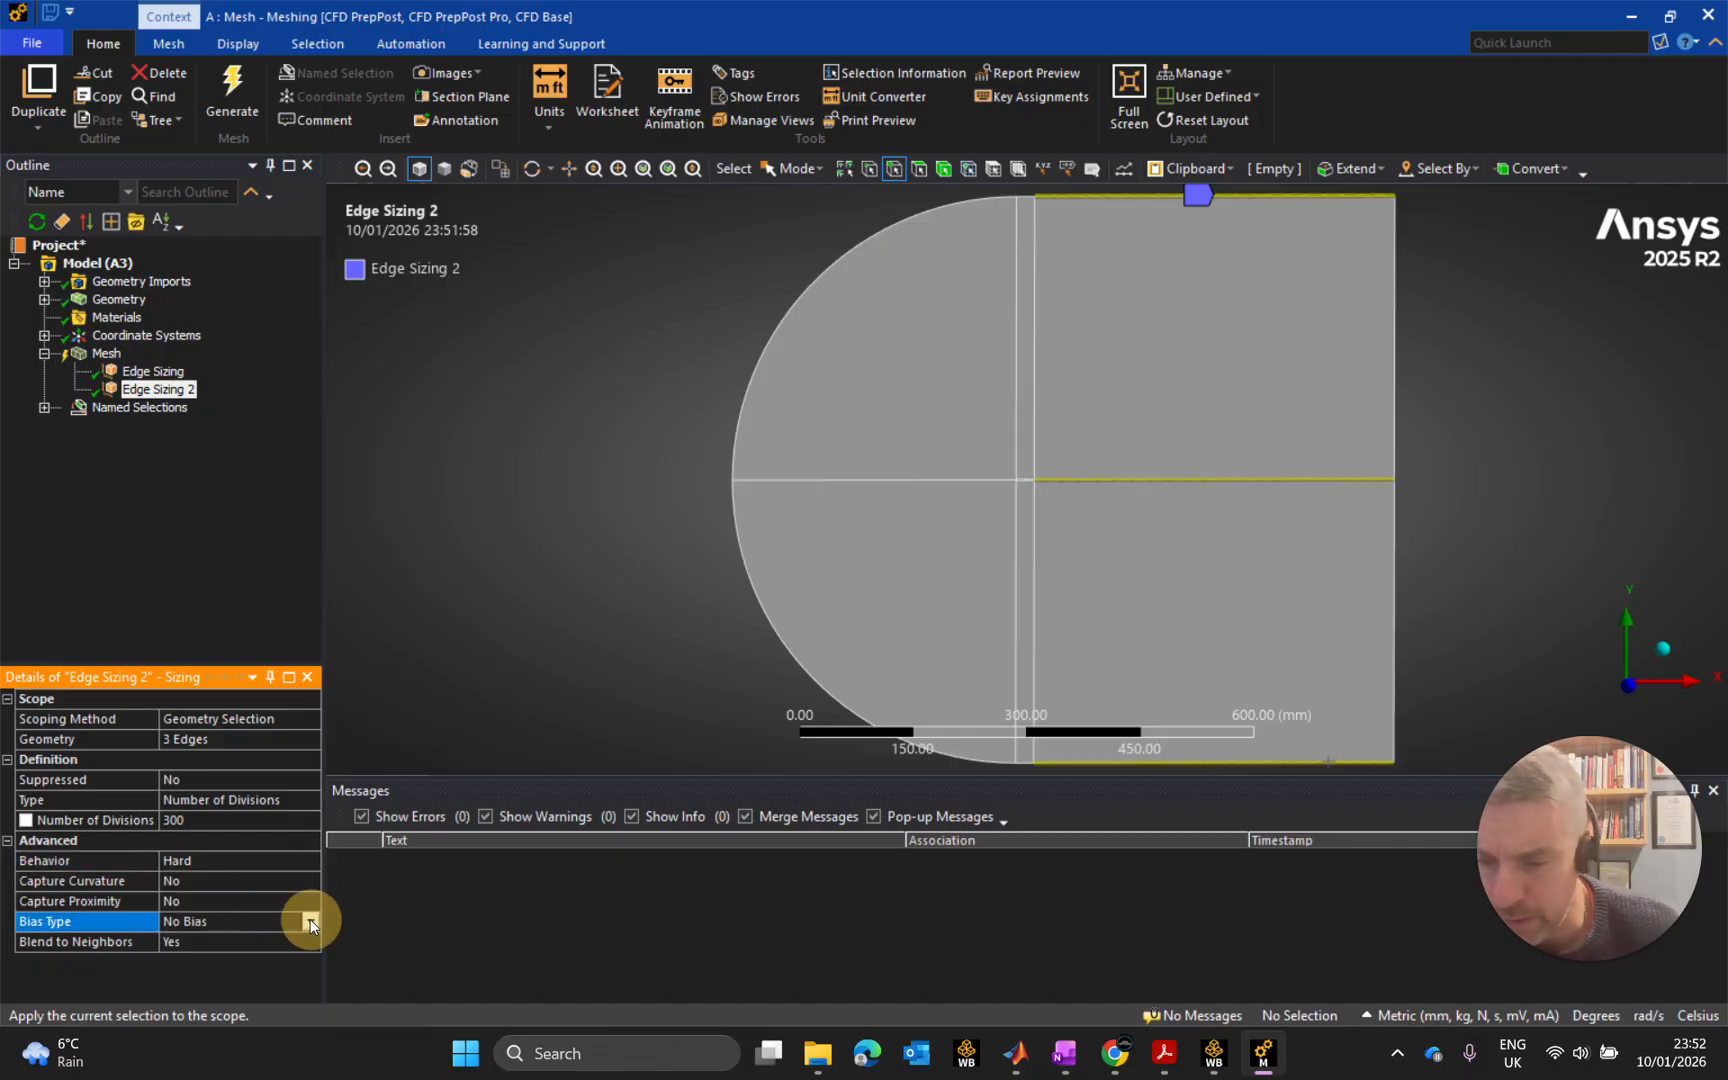
{"action": "left_click", "coordinate": [225, 940]}
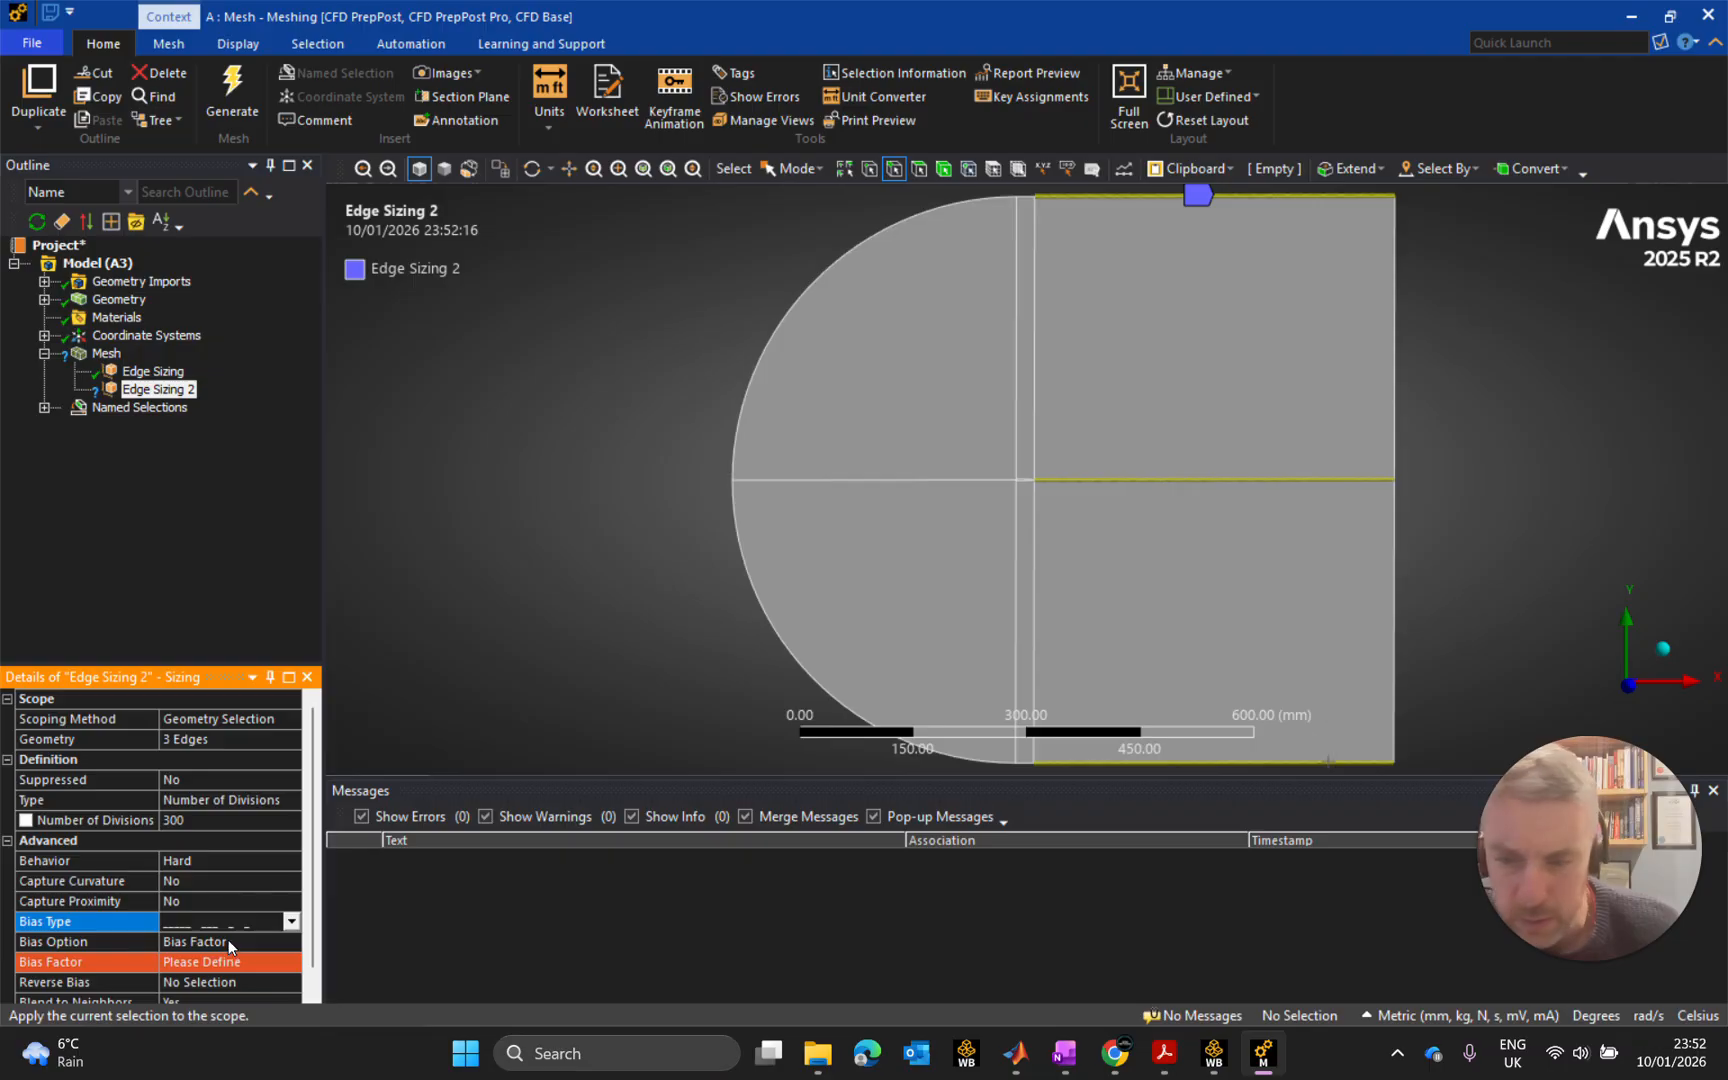
{"action": "left_click", "coordinate": [200, 961]}
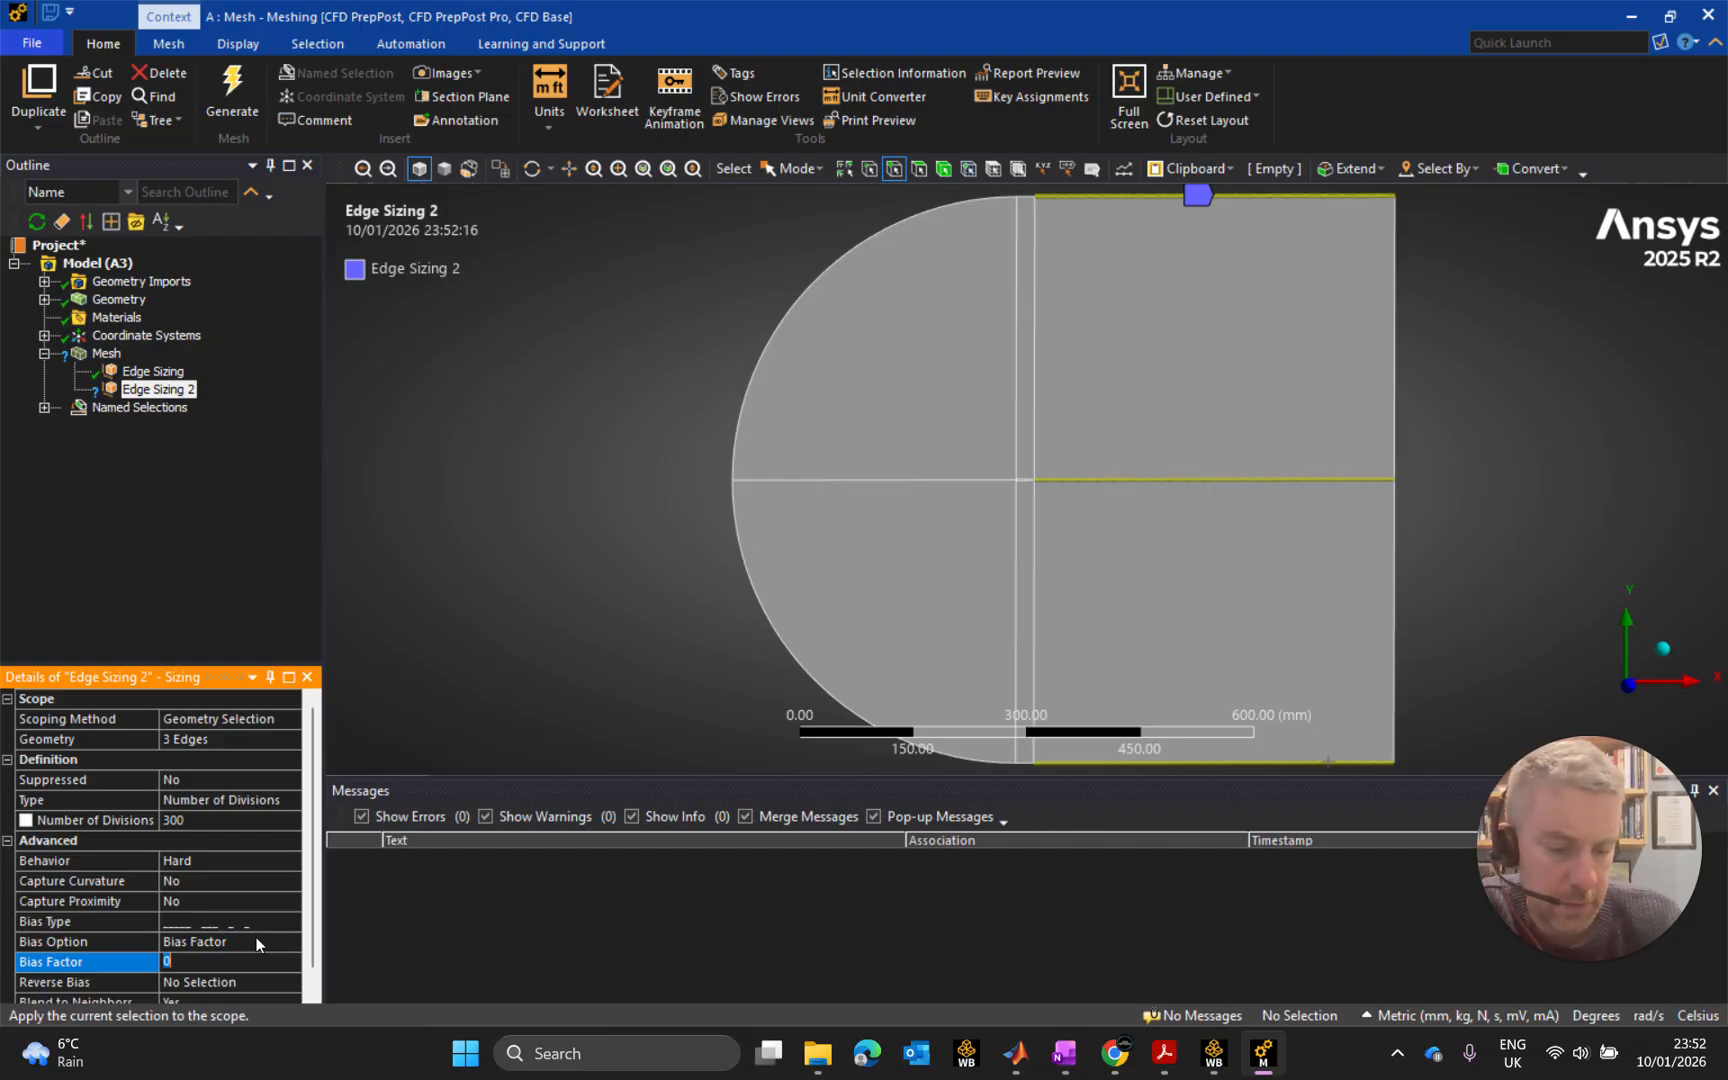
{"action": "type", "text": "600"}
{"action": "key", "text": "Return"}
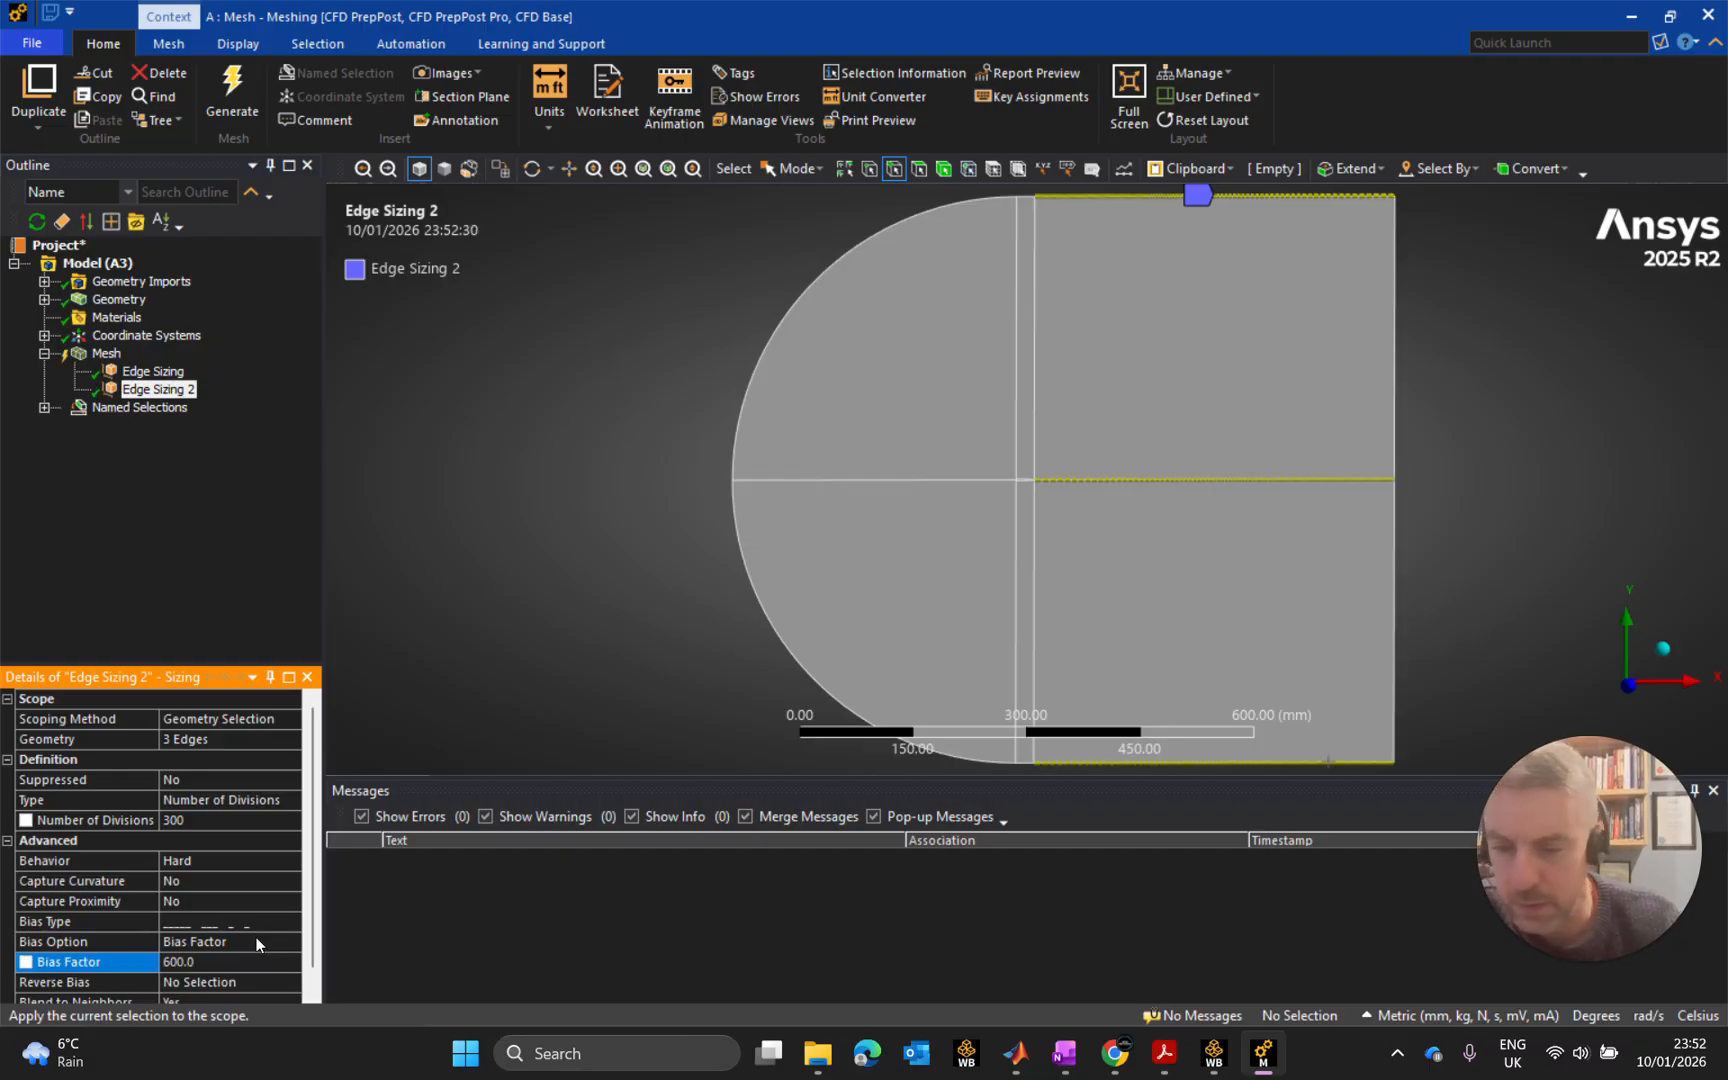
Examine the biased division spacing along the domain's upper edge downstream of the airfoil.
{"action": "scroll", "coordinate": [316, 861], "scroll_direction": "down", "scroll_amount": 1}
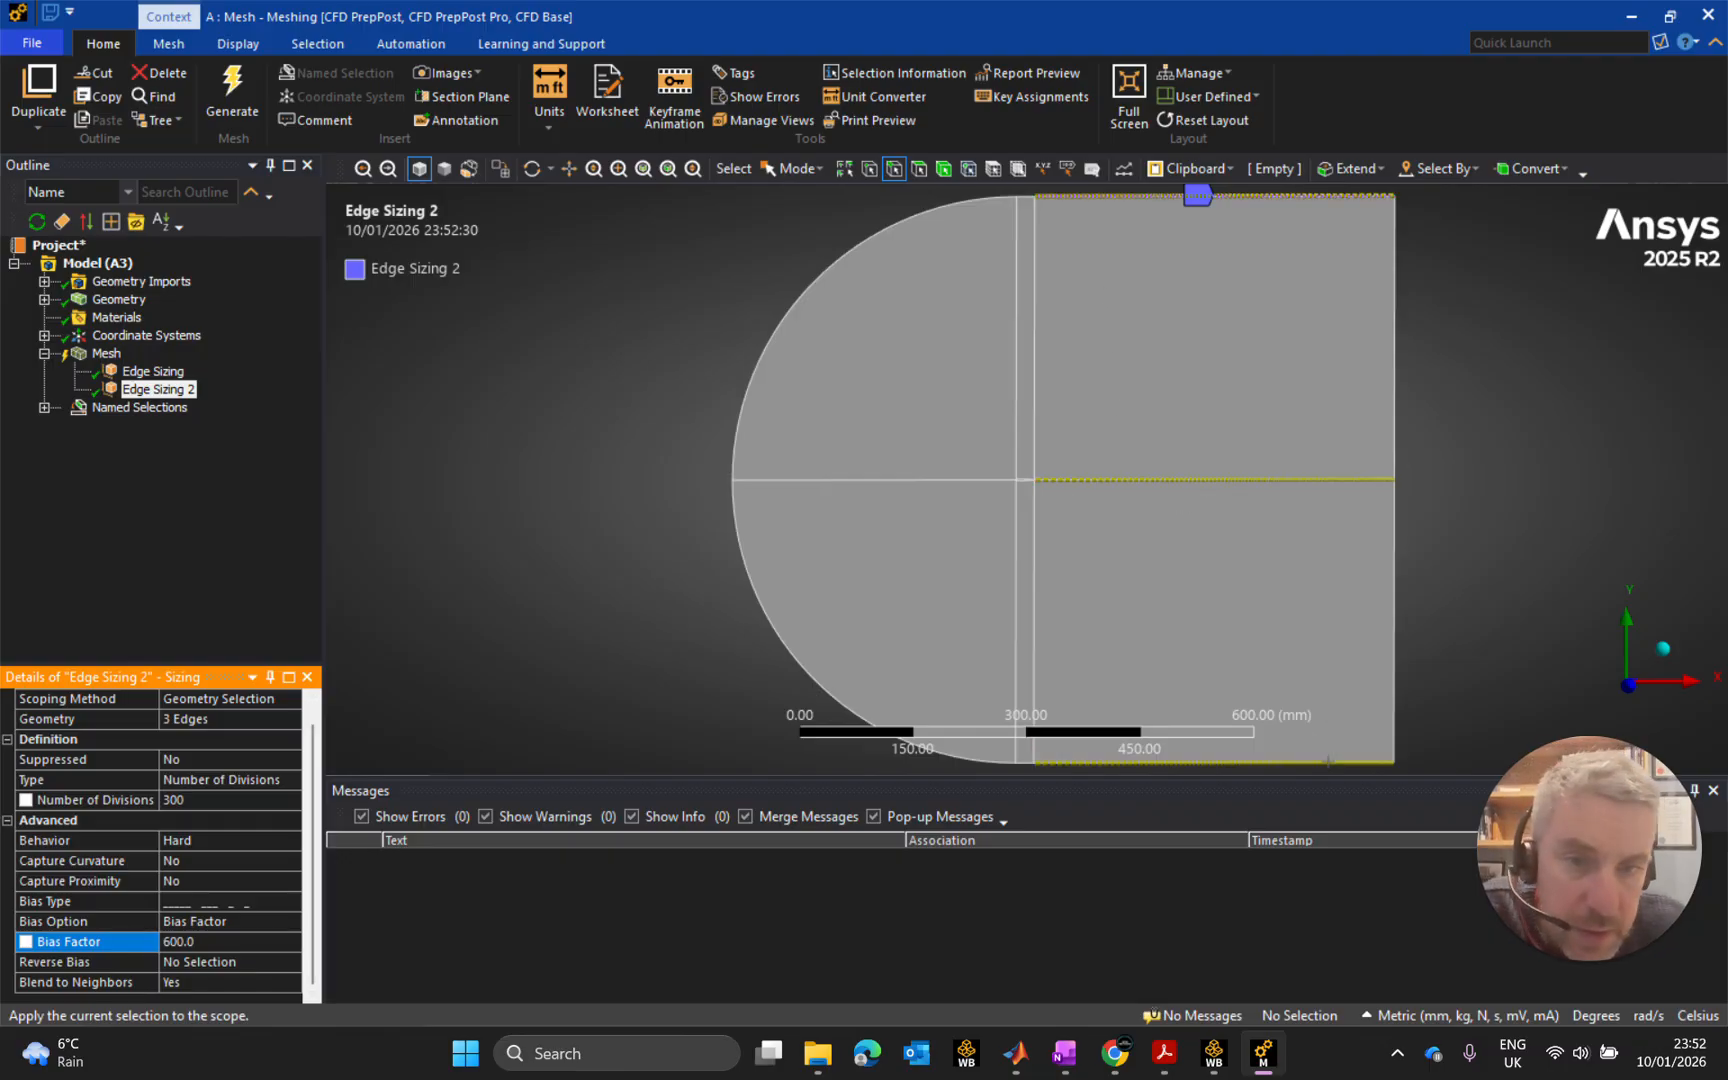
{"action": "scroll", "coordinate": [1310, 730], "scroll_direction": "up", "scroll_amount": 1}
{"action": "middle_click_drag", "start_coordinate": [1094, 238], "coordinate": [1079, 514], "text": "ctrl"}
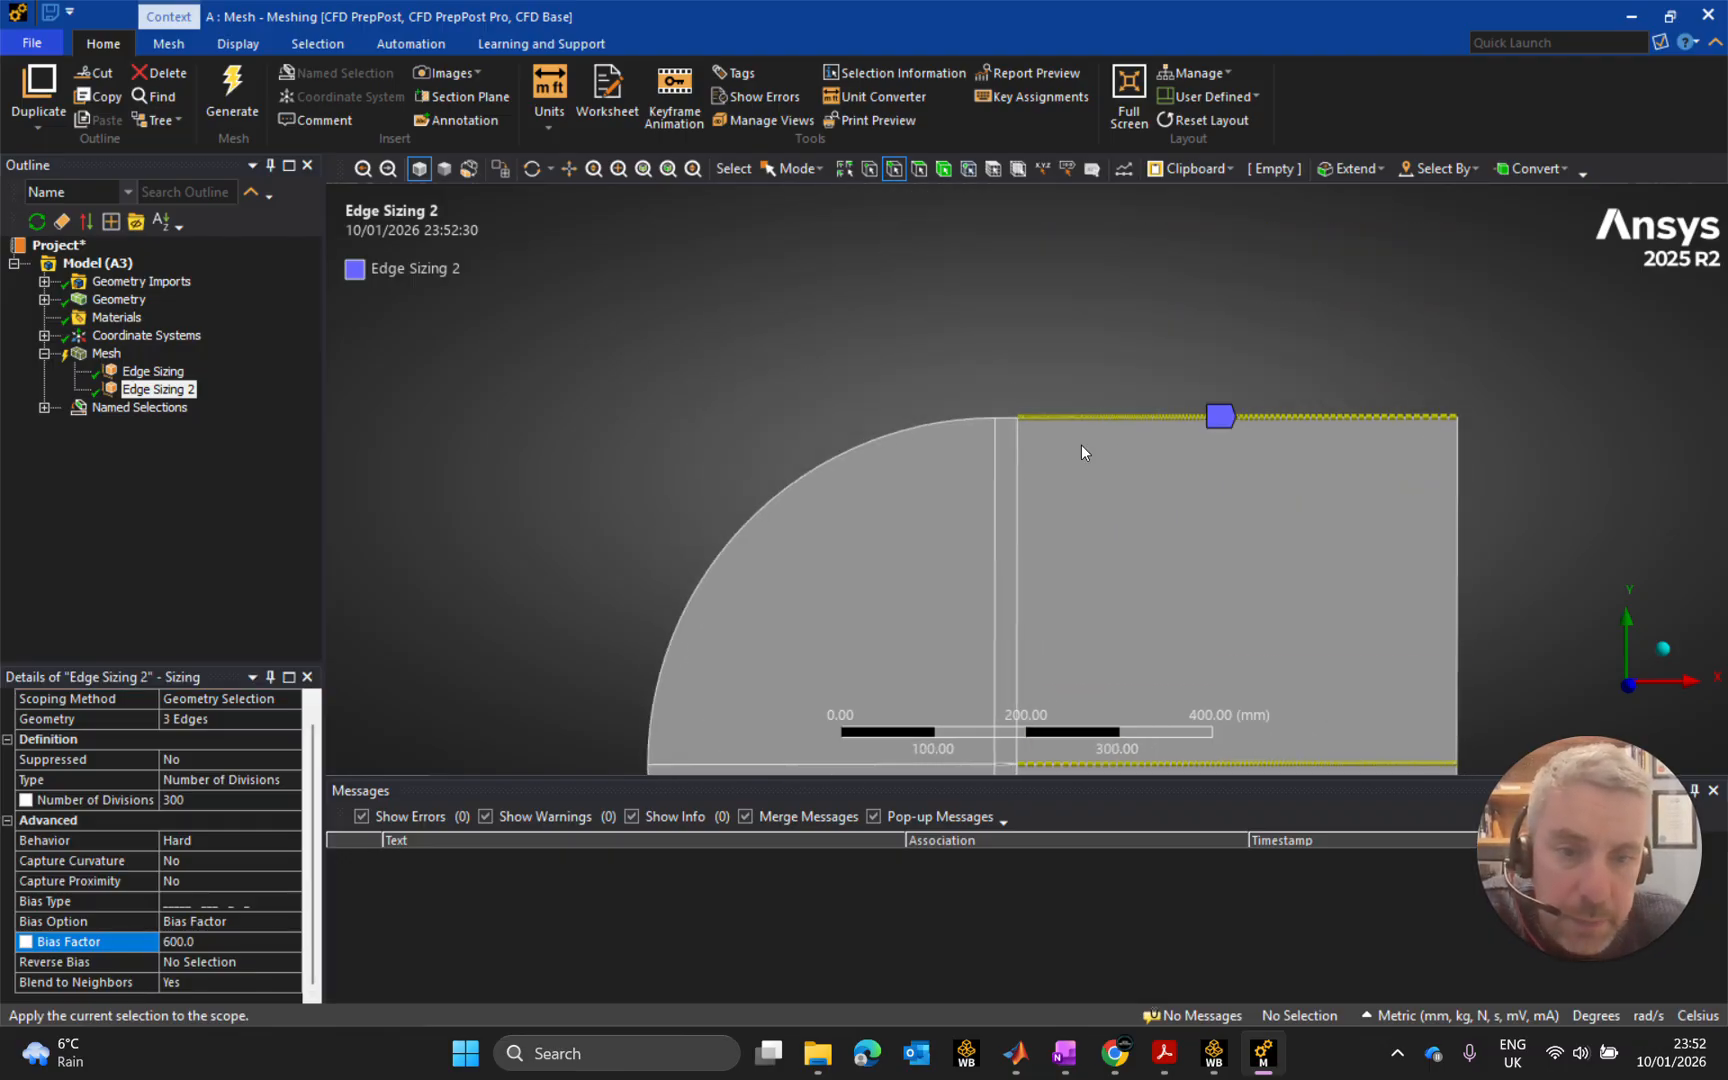
{"action": "scroll", "coordinate": [1083, 446], "scroll_direction": "up", "scroll_amount": 1}
{"action": "scroll", "coordinate": [1013, 400], "scroll_direction": "up", "scroll_amount": 3}
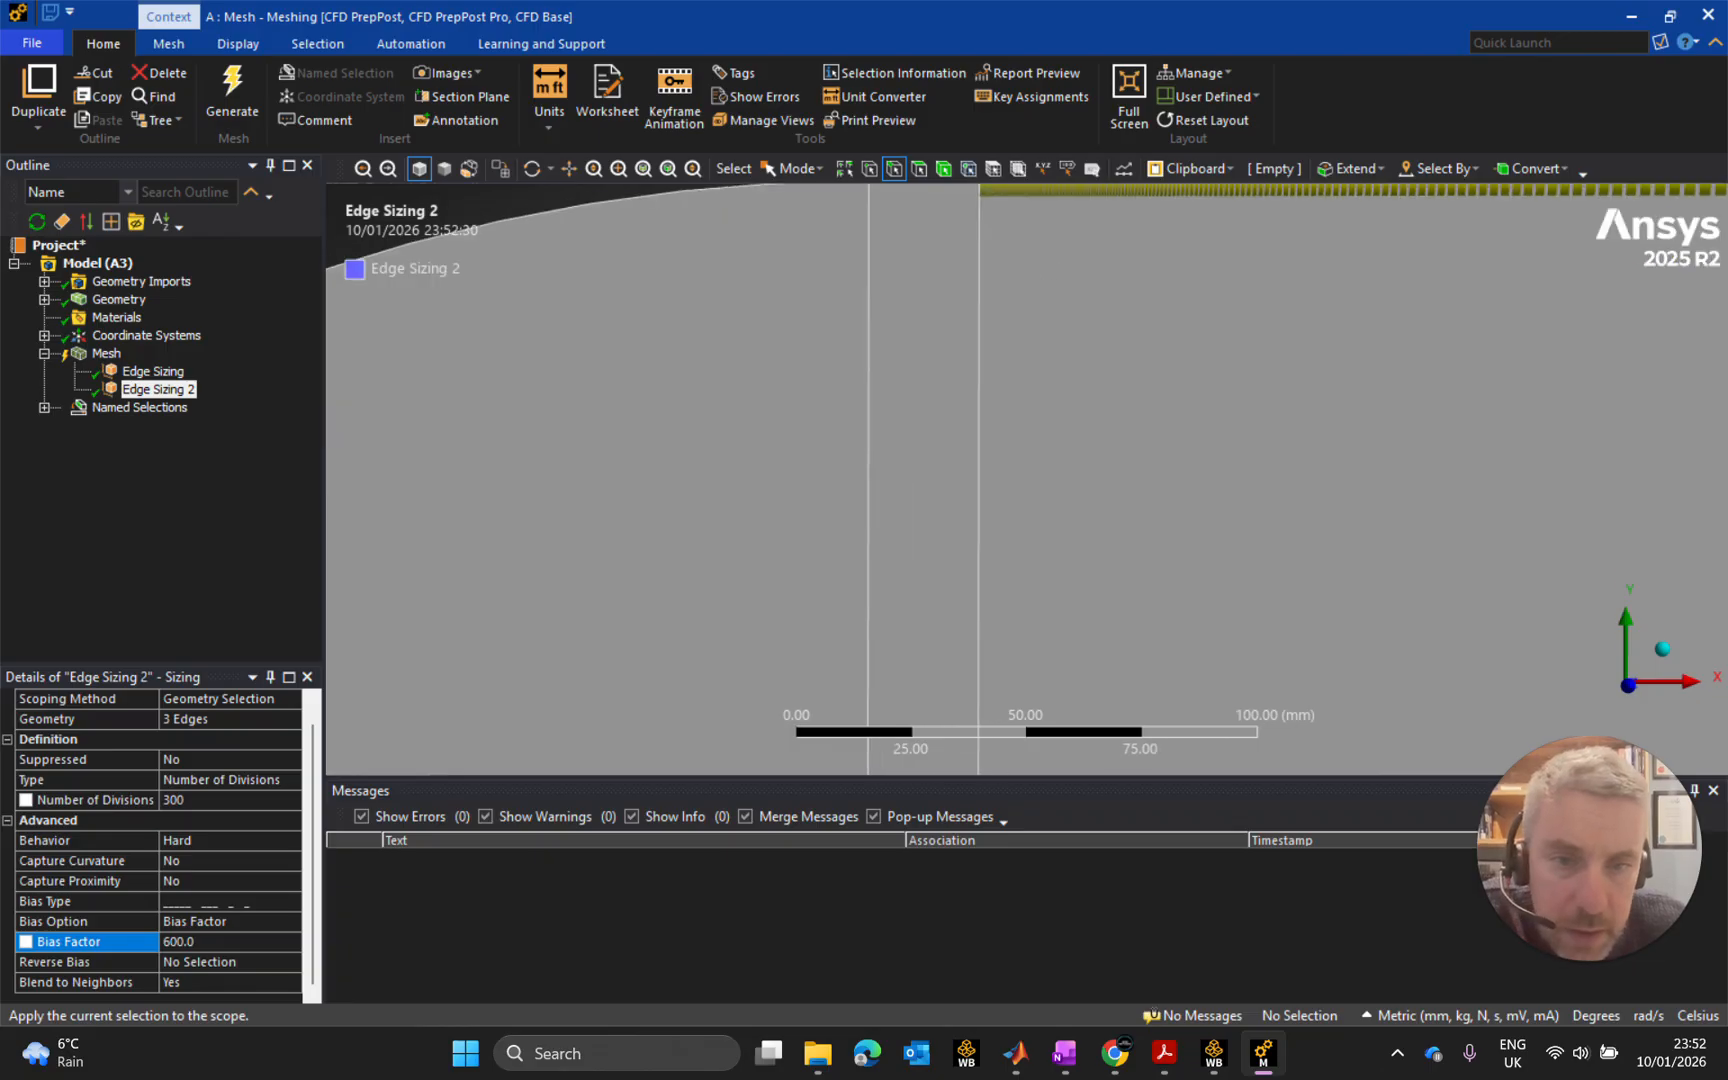
{"action": "scroll", "coordinate": [1013, 398], "scroll_direction": "up", "scroll_amount": 4}
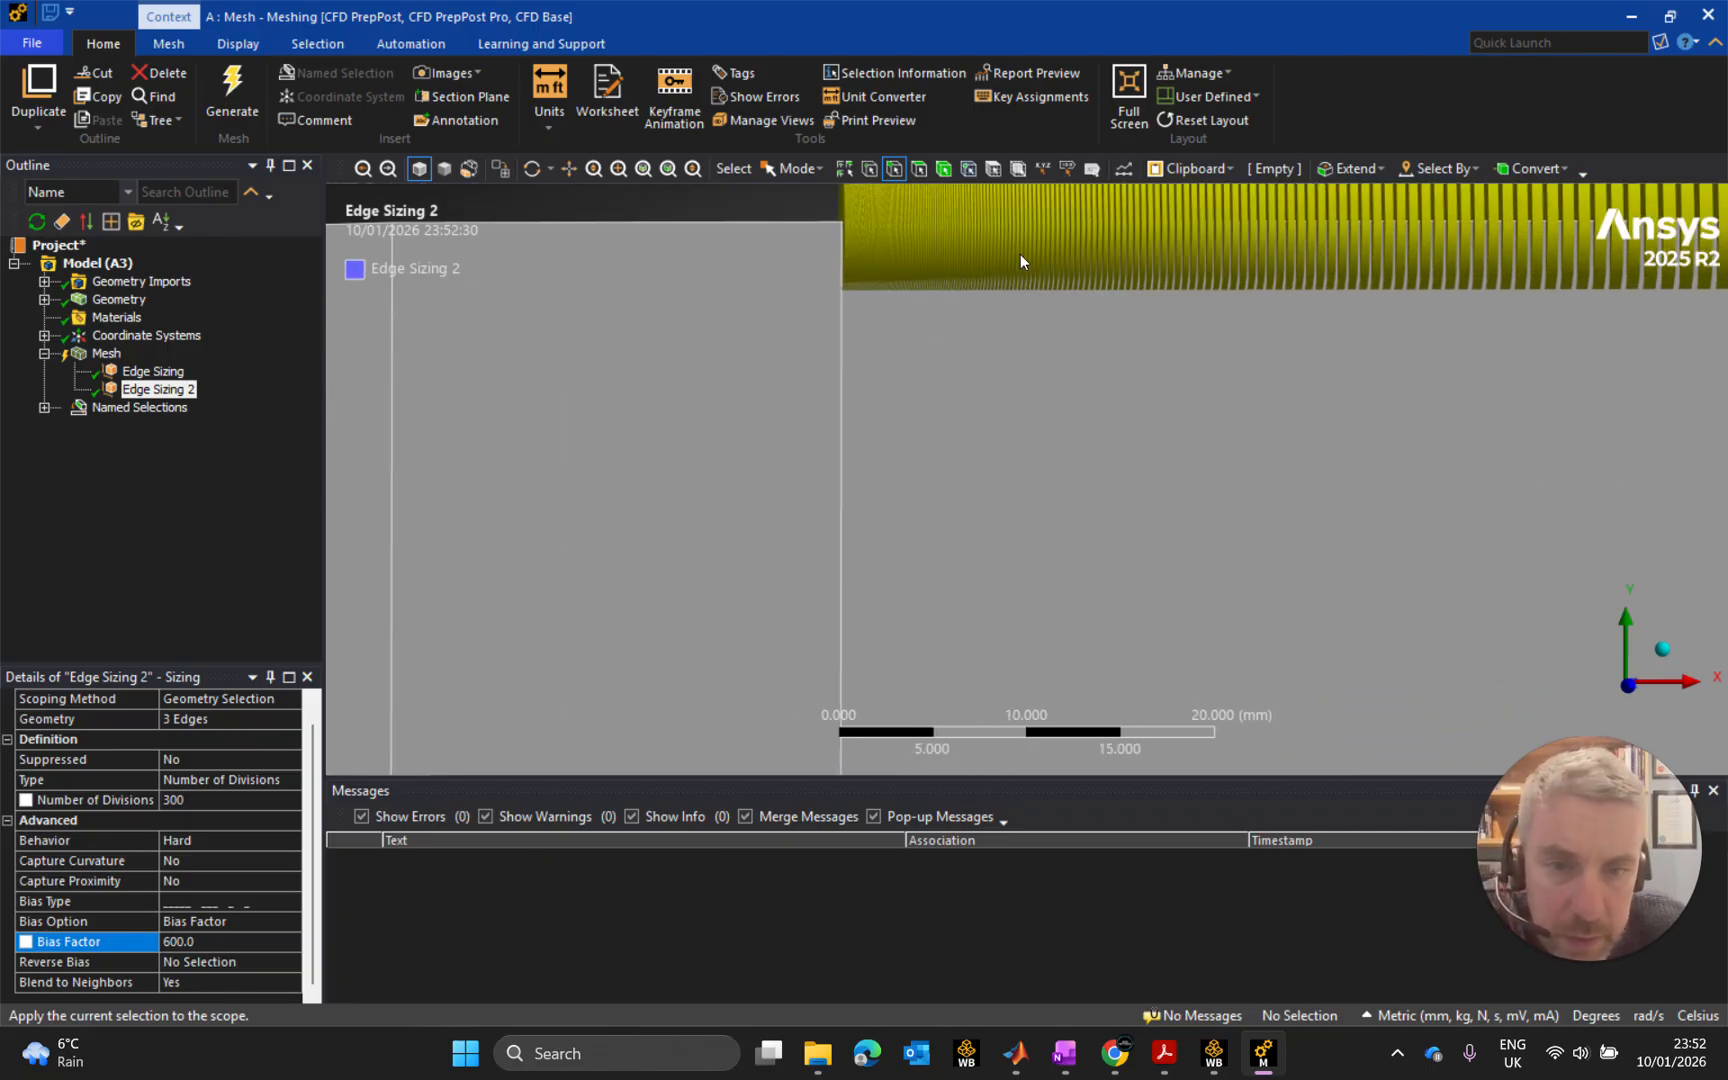
{"action": "scroll", "coordinate": [1050, 310], "scroll_direction": "down", "scroll_amount": 4}
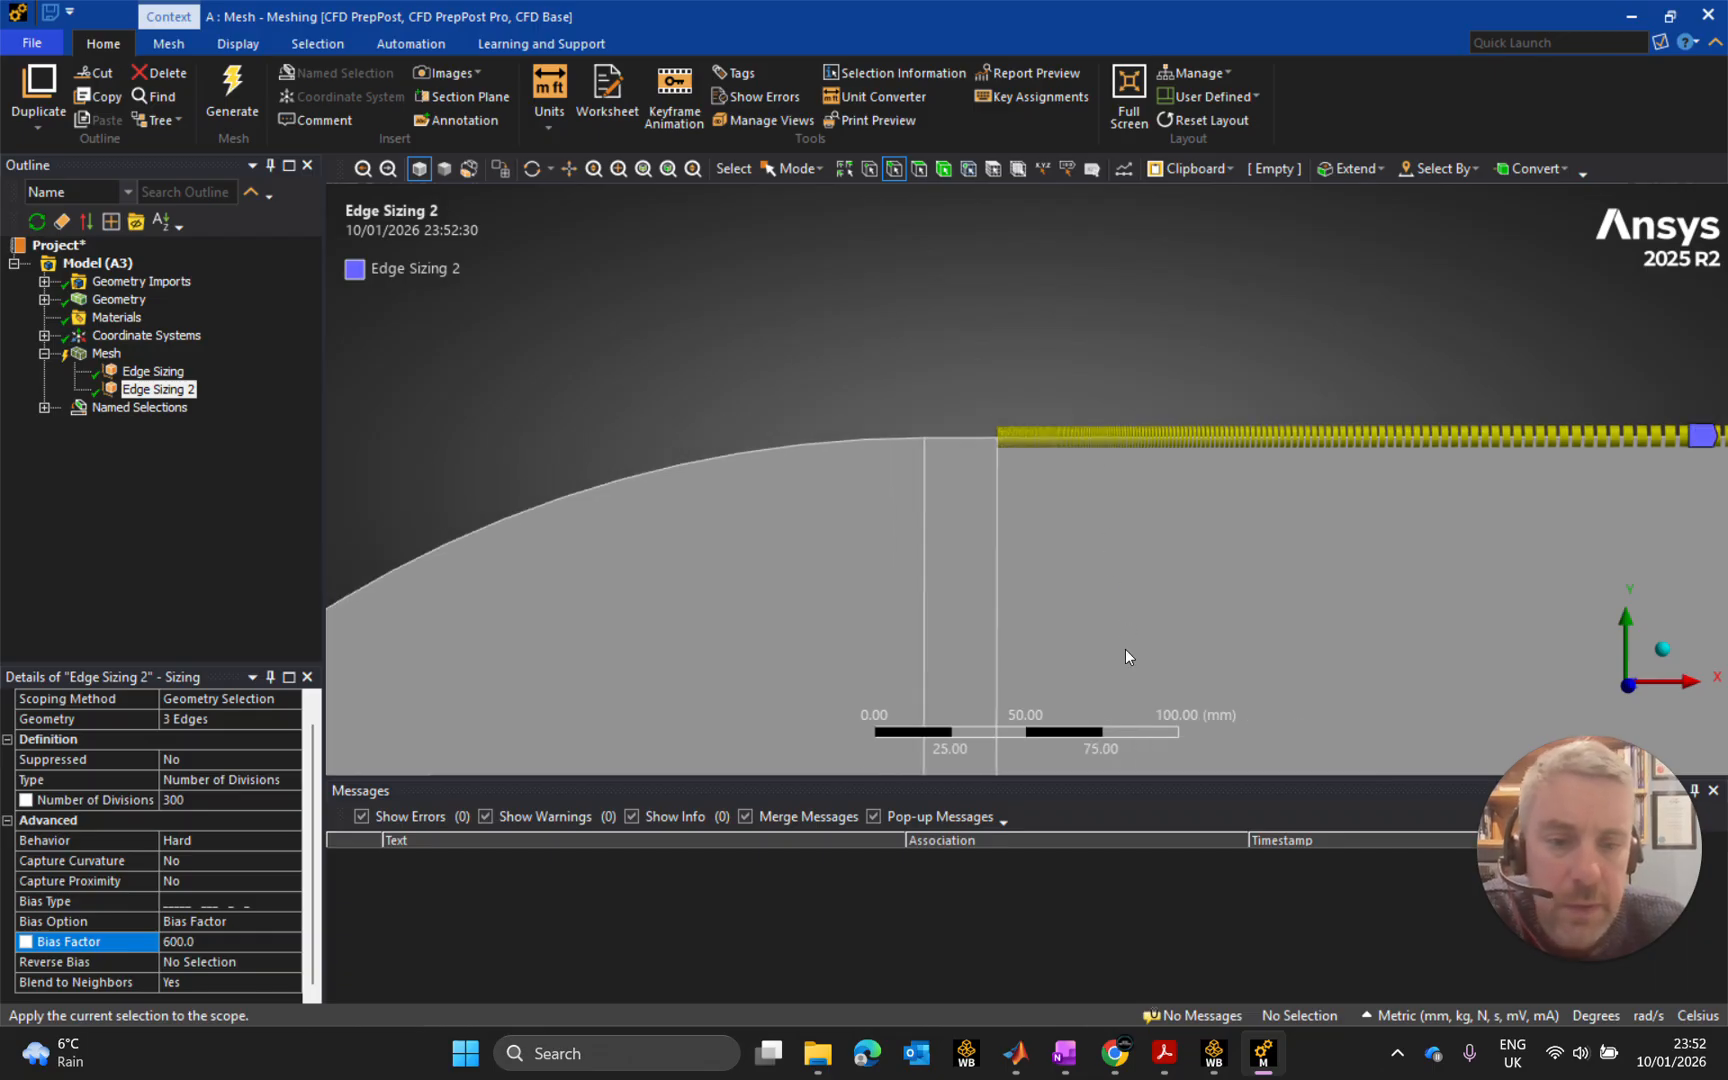
{"action": "scroll", "coordinate": [1003, 382], "scroll_direction": "up", "scroll_amount": 2}
{"action": "scroll", "coordinate": [1003, 382], "scroll_direction": "down", "scroll_amount": 5}
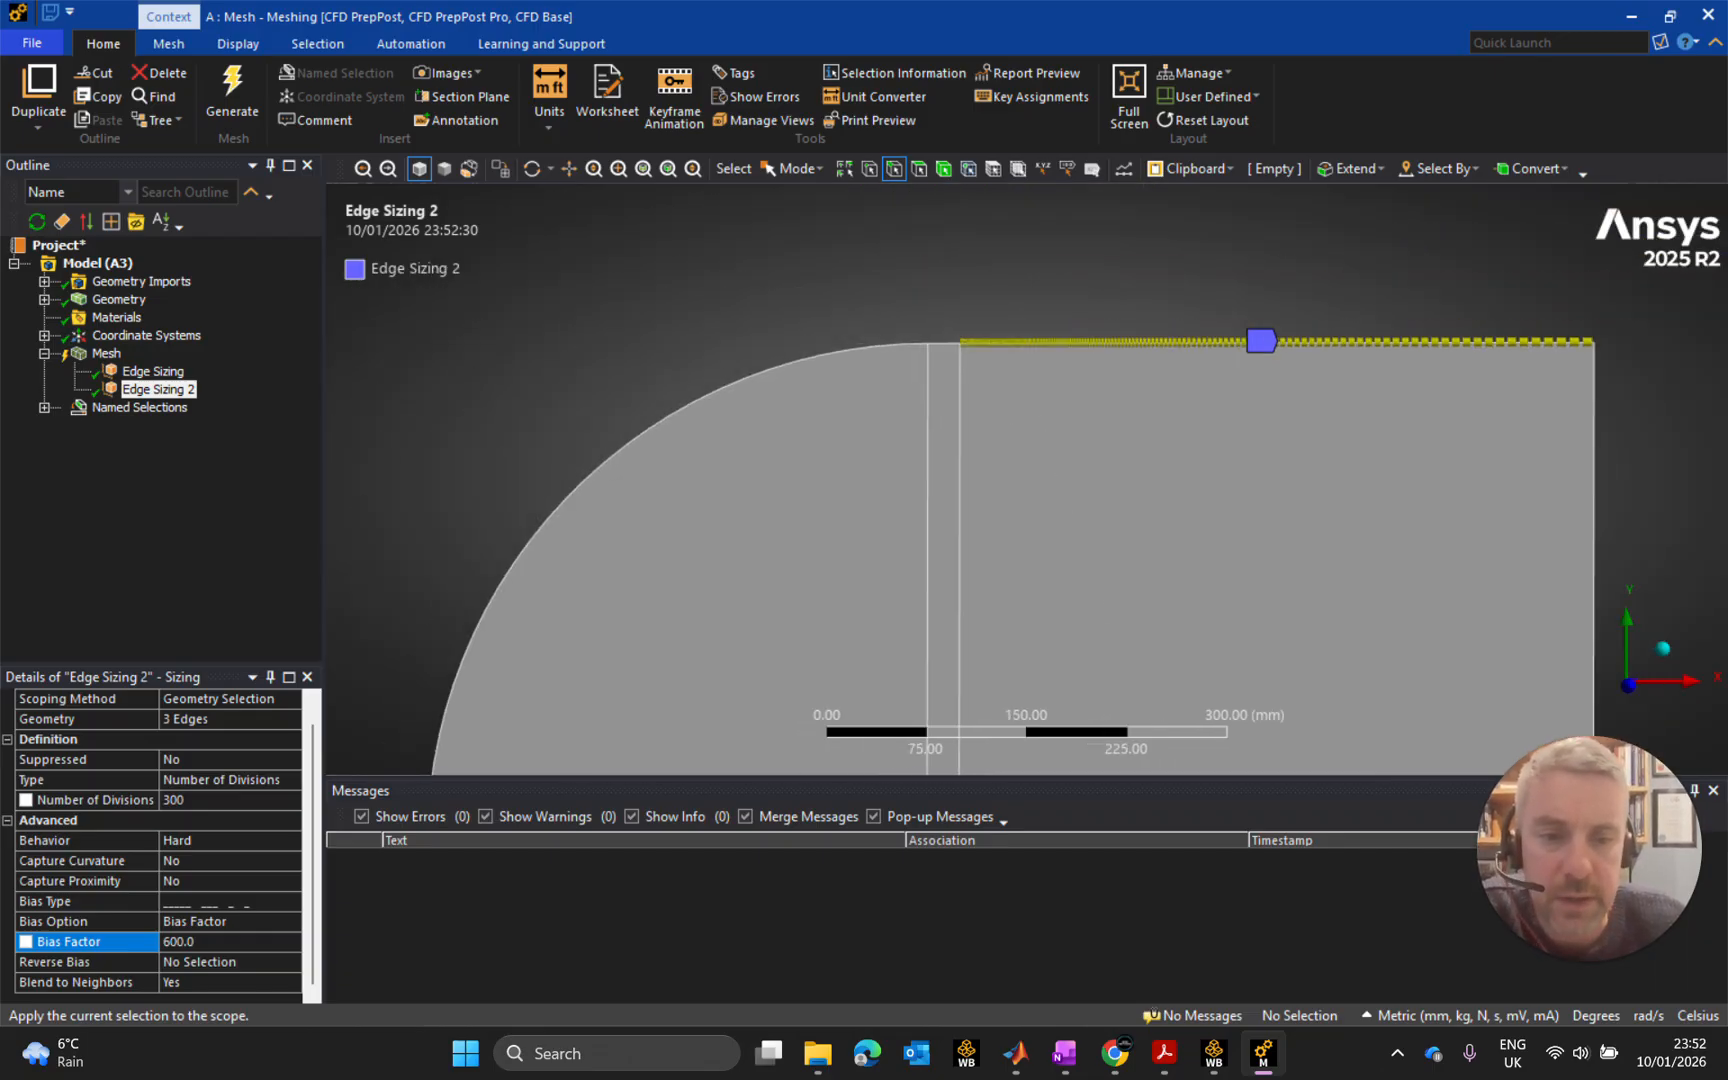
Examine the bias direction on the centreline and lower edges downstream of the airfoil.
{"action": "middle_click_drag", "start_coordinate": [1114, 662], "coordinate": [1014, 390], "text": "ctrl"}
{"action": "middle_click_drag", "start_coordinate": [993, 632], "coordinate": [1010, 458], "text": "ctrl"}
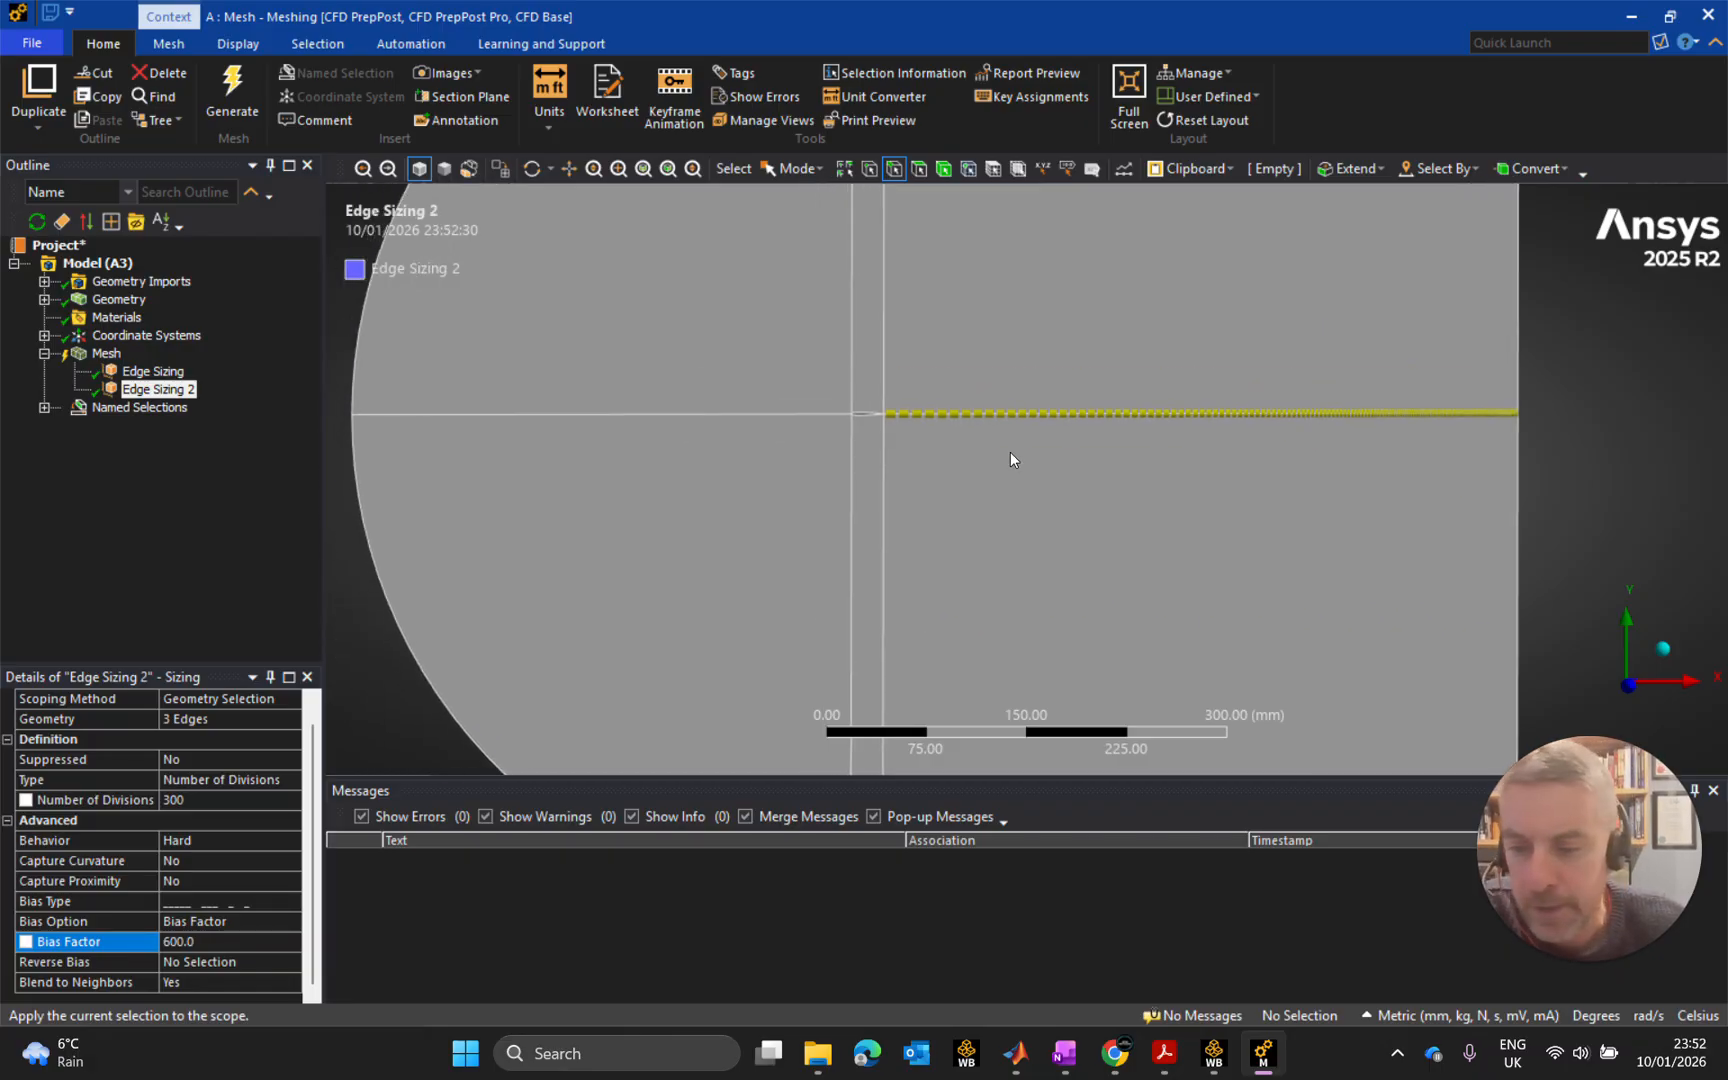
{"action": "scroll", "coordinate": [914, 415], "scroll_direction": "up", "scroll_amount": 3}
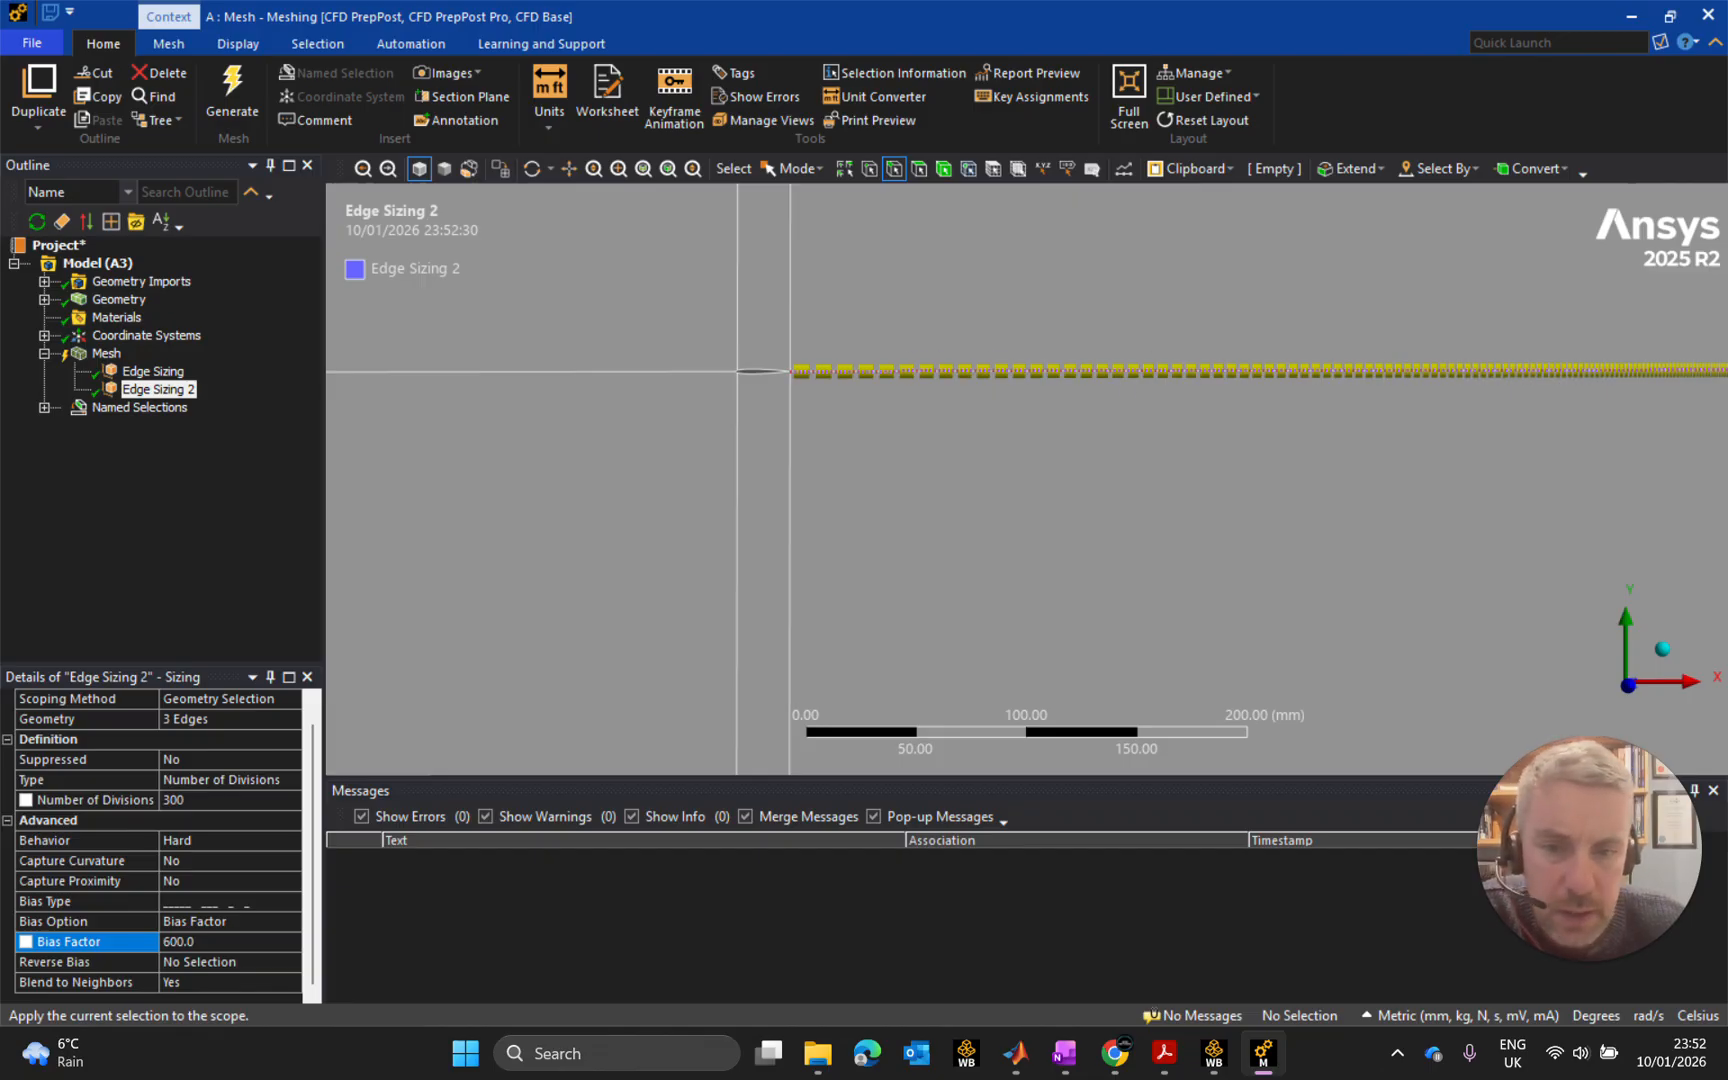
{"action": "scroll", "coordinate": [1028, 480], "scroll_direction": "up", "scroll_amount": 3}
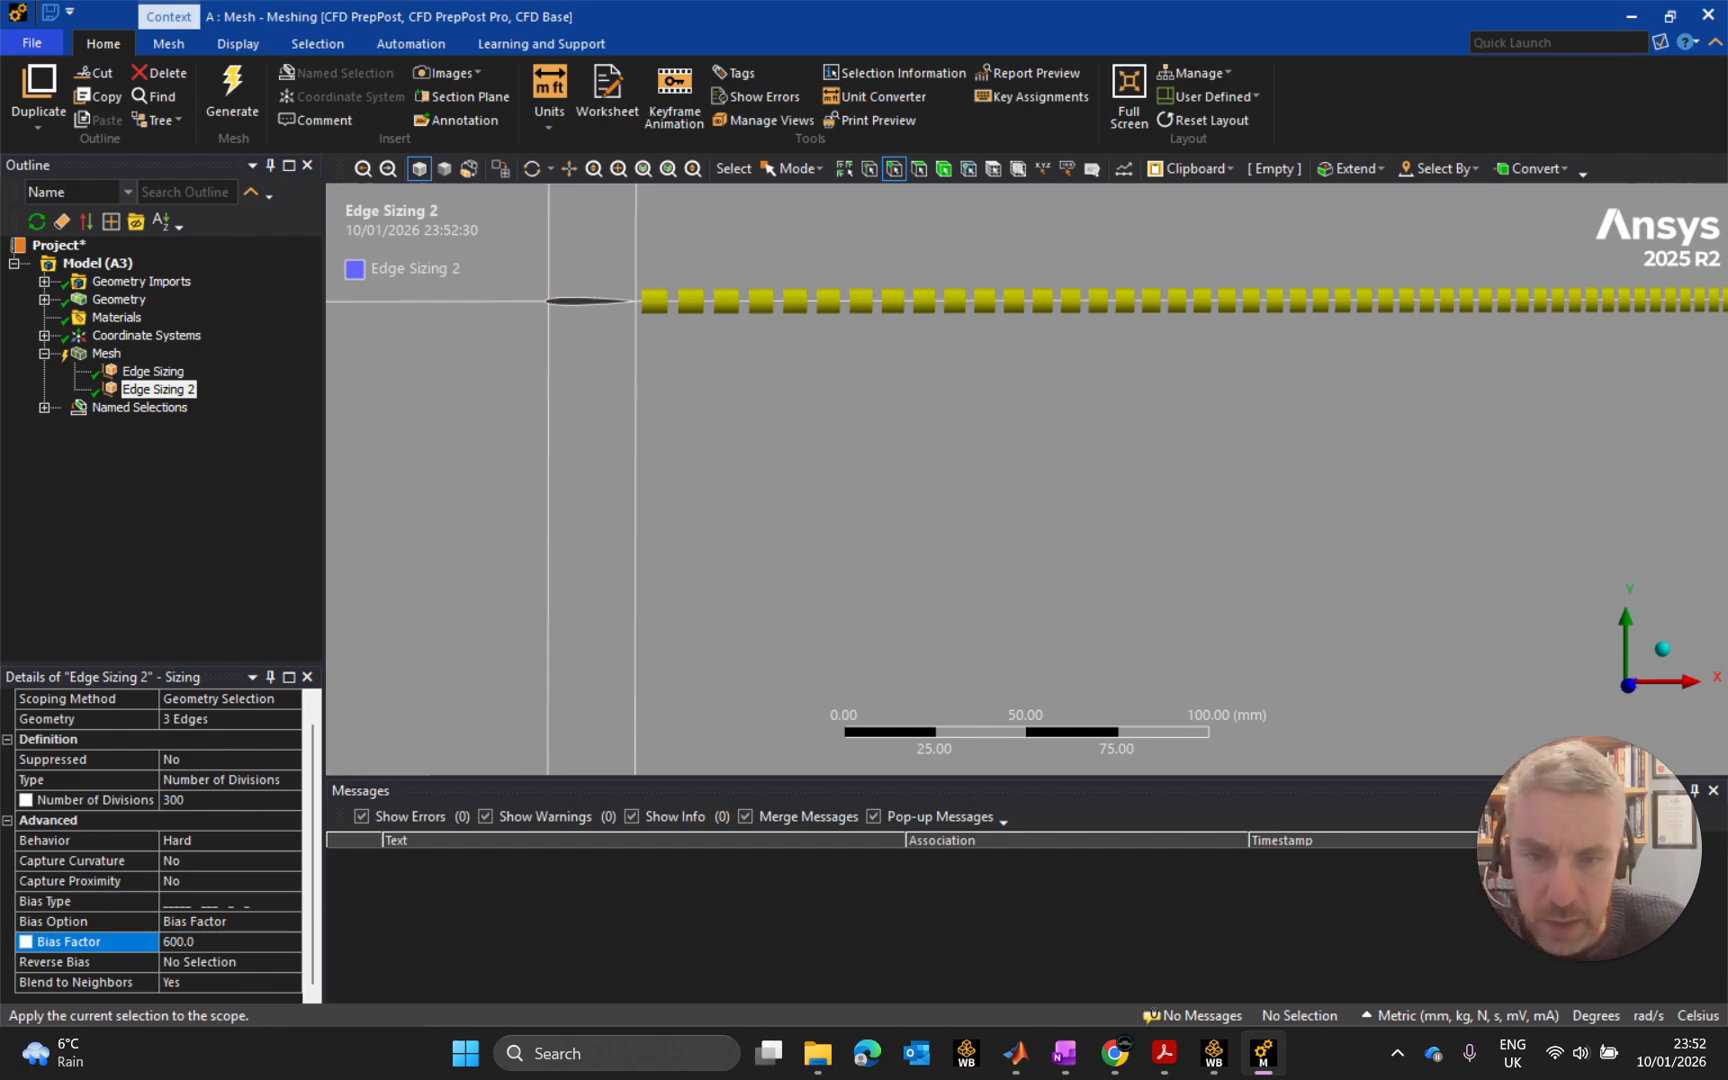
{"action": "scroll", "coordinate": [986, 535], "scroll_direction": "down", "scroll_amount": 6}
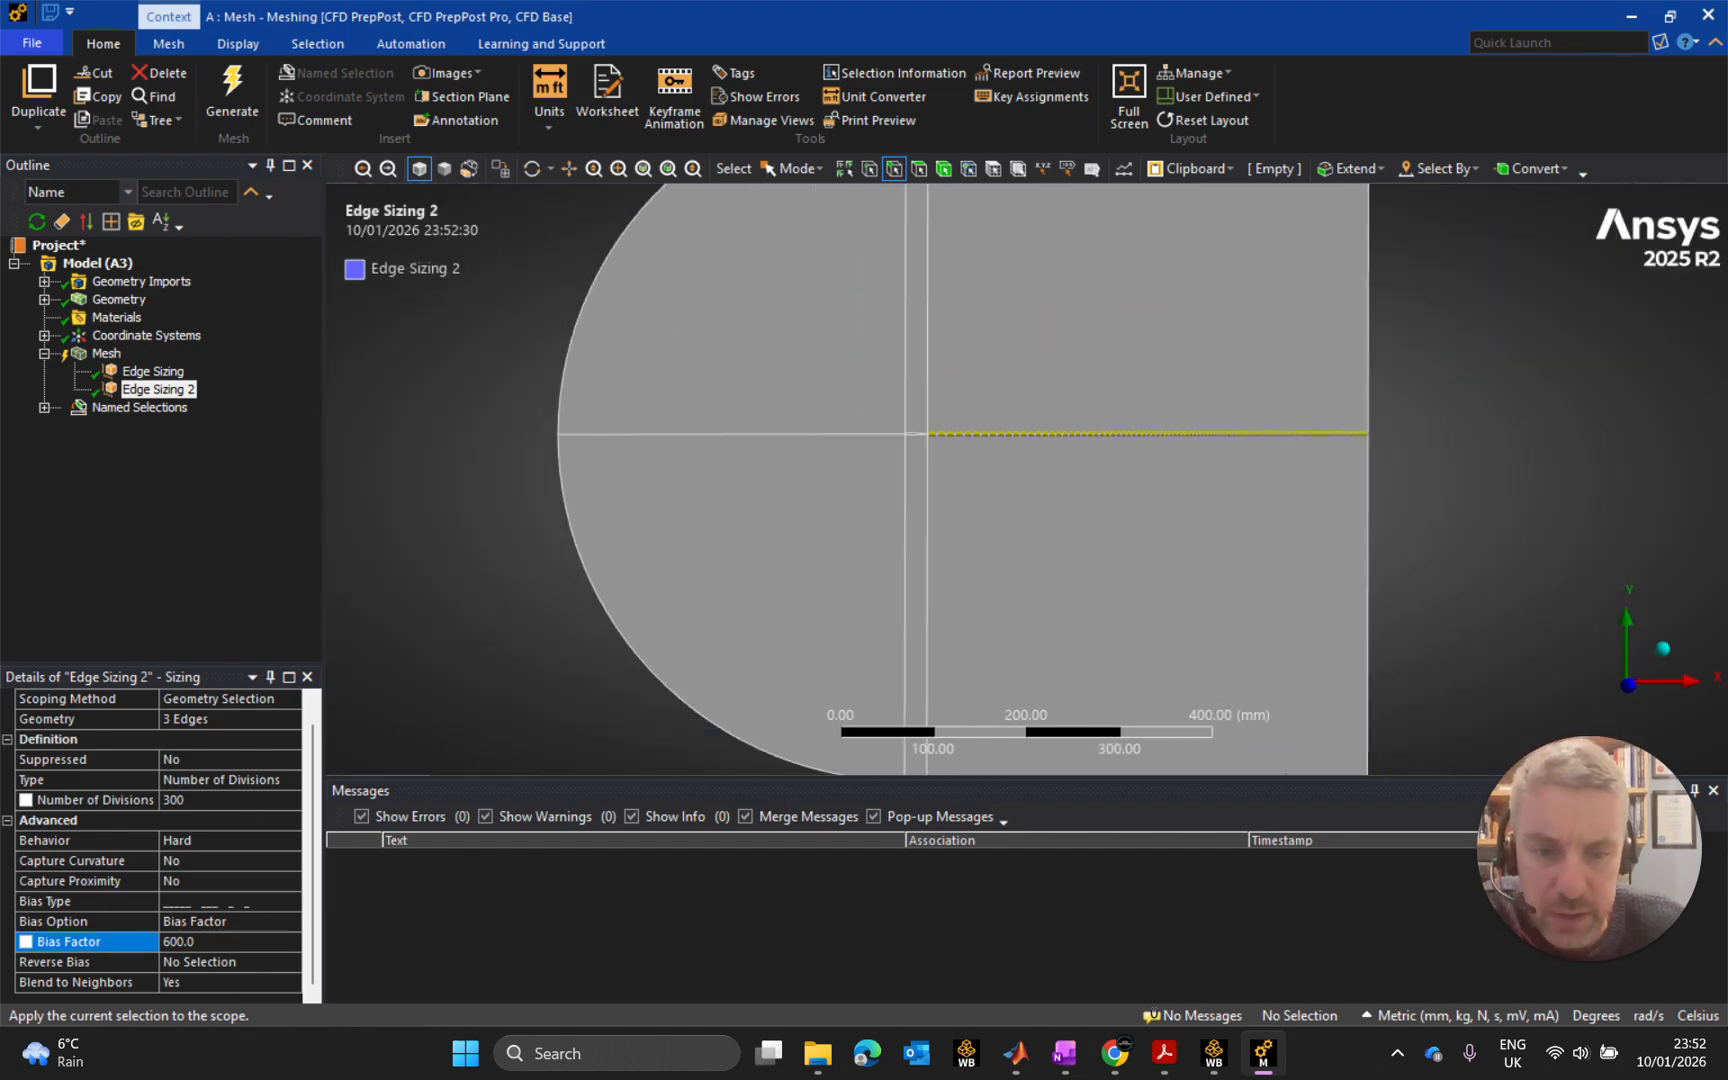
{"action": "middle_click_drag", "start_coordinate": [890, 725], "coordinate": [862, 482], "text": "ctrl"}
{"action": "scroll", "coordinate": [850, 606], "scroll_direction": "up", "scroll_amount": 3}
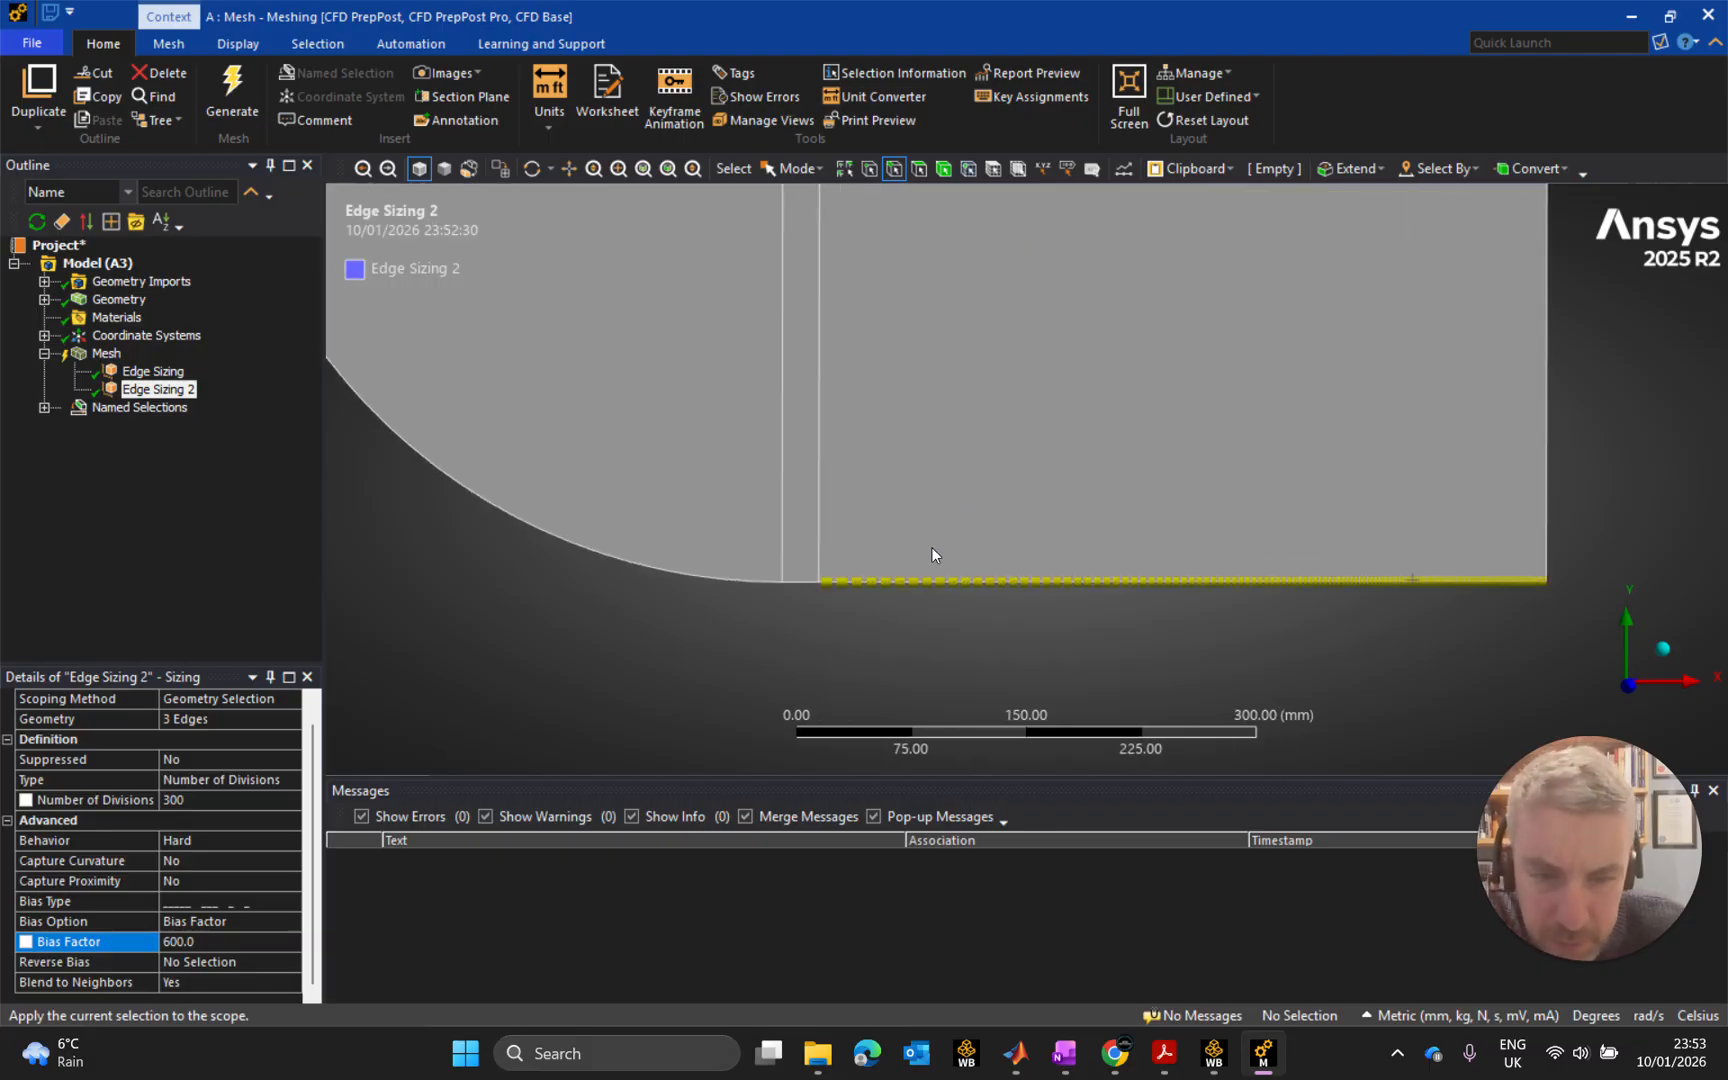
{"action": "scroll", "coordinate": [958, 500], "scroll_direction": "up", "scroll_amount": 3}
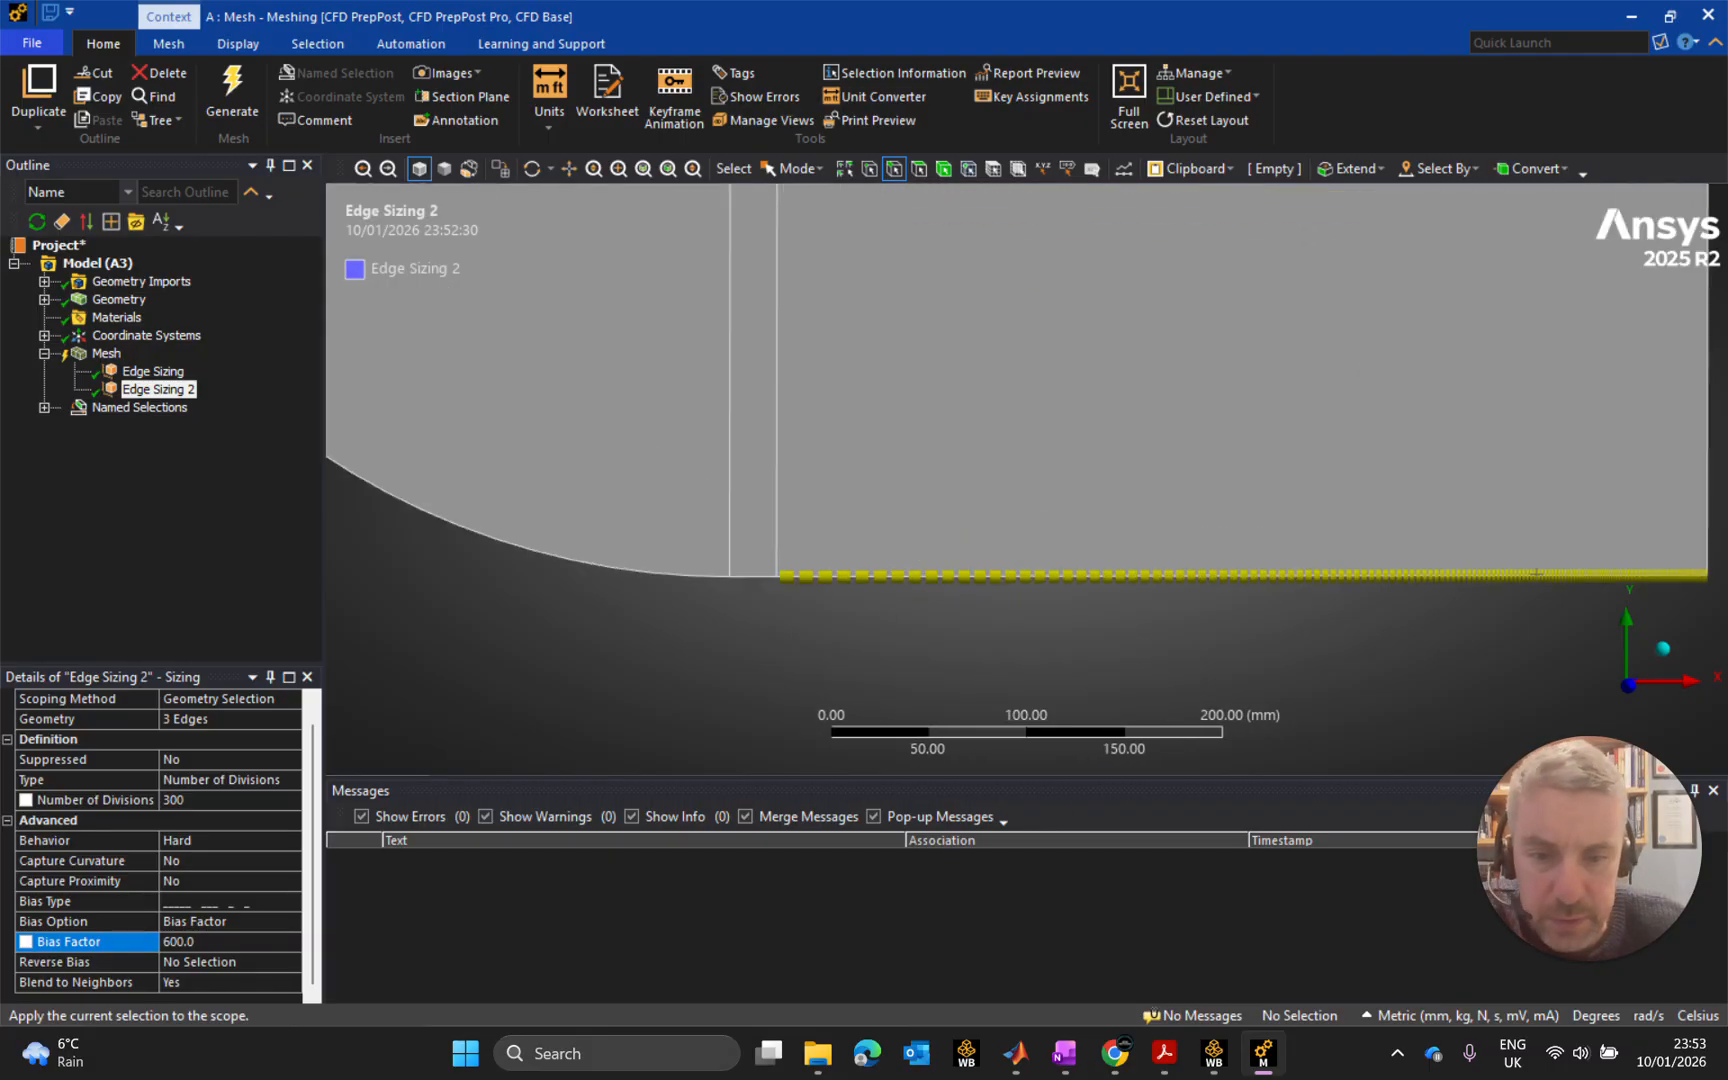
{"action": "scroll", "coordinate": [903, 632], "scroll_direction": "up", "scroll_amount": 4}
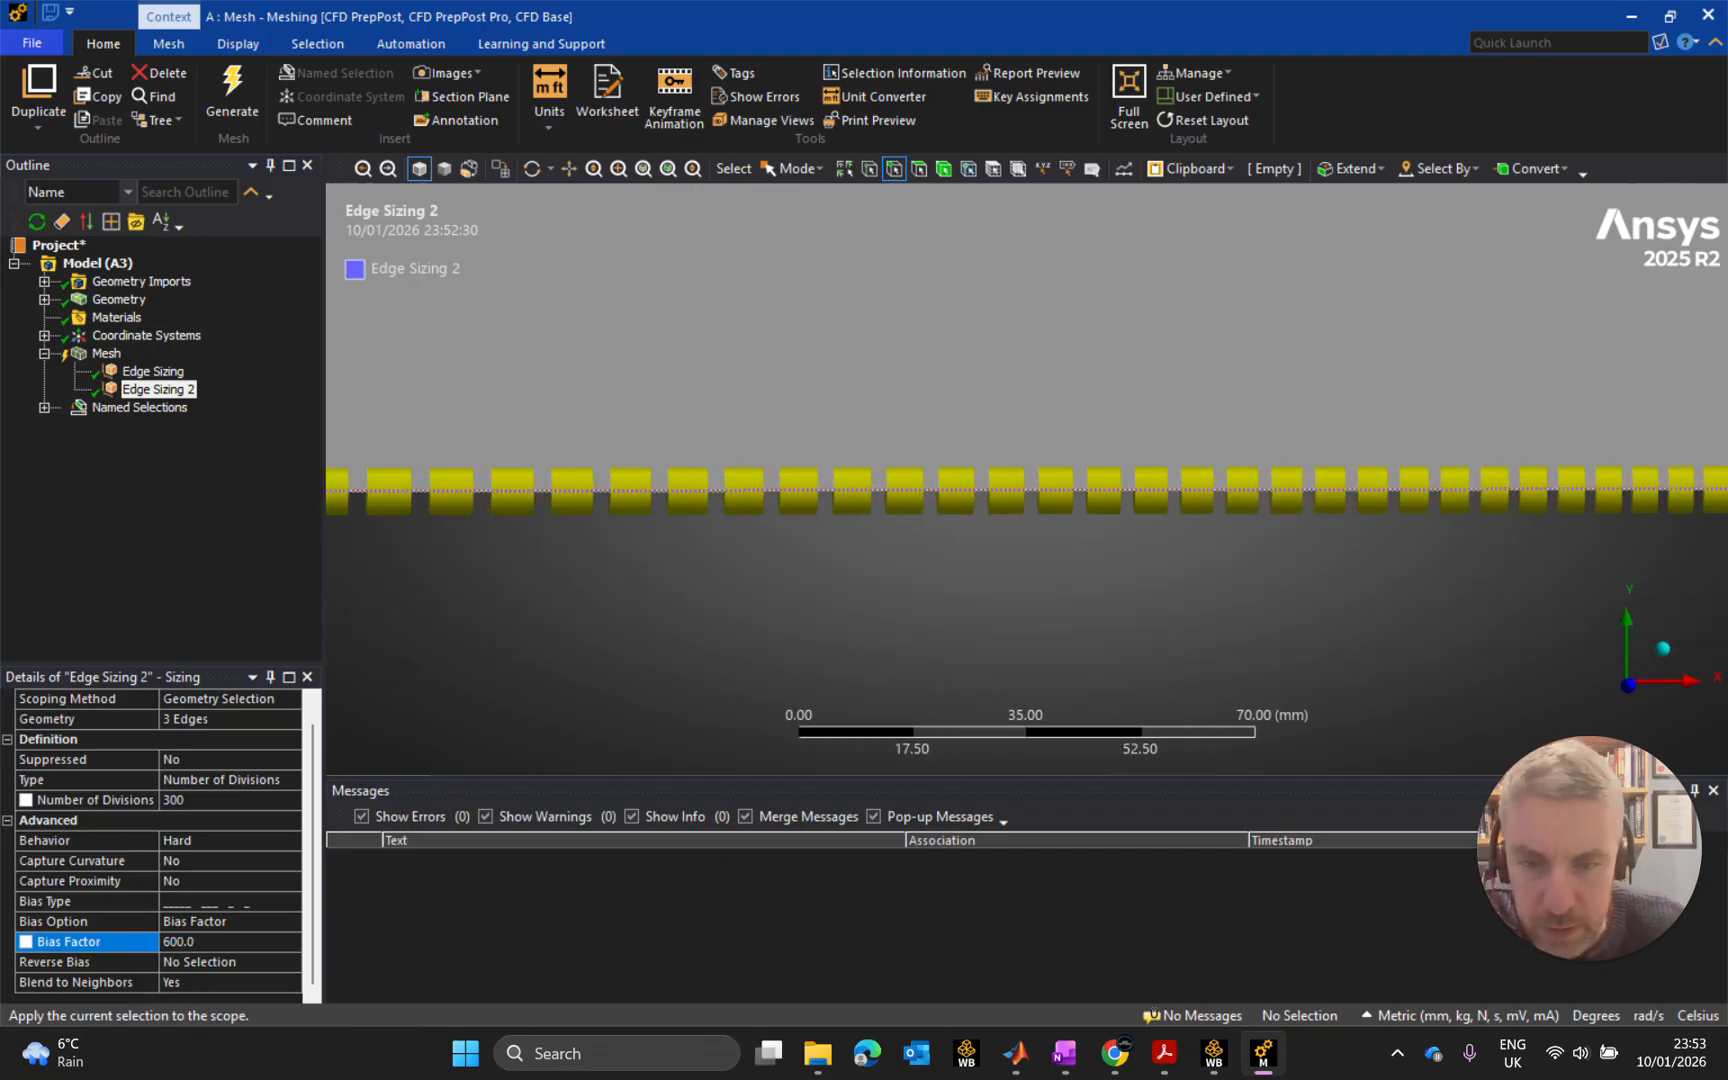
{"action": "scroll", "coordinate": [1169, 498], "scroll_direction": "down", "scroll_amount": 6}
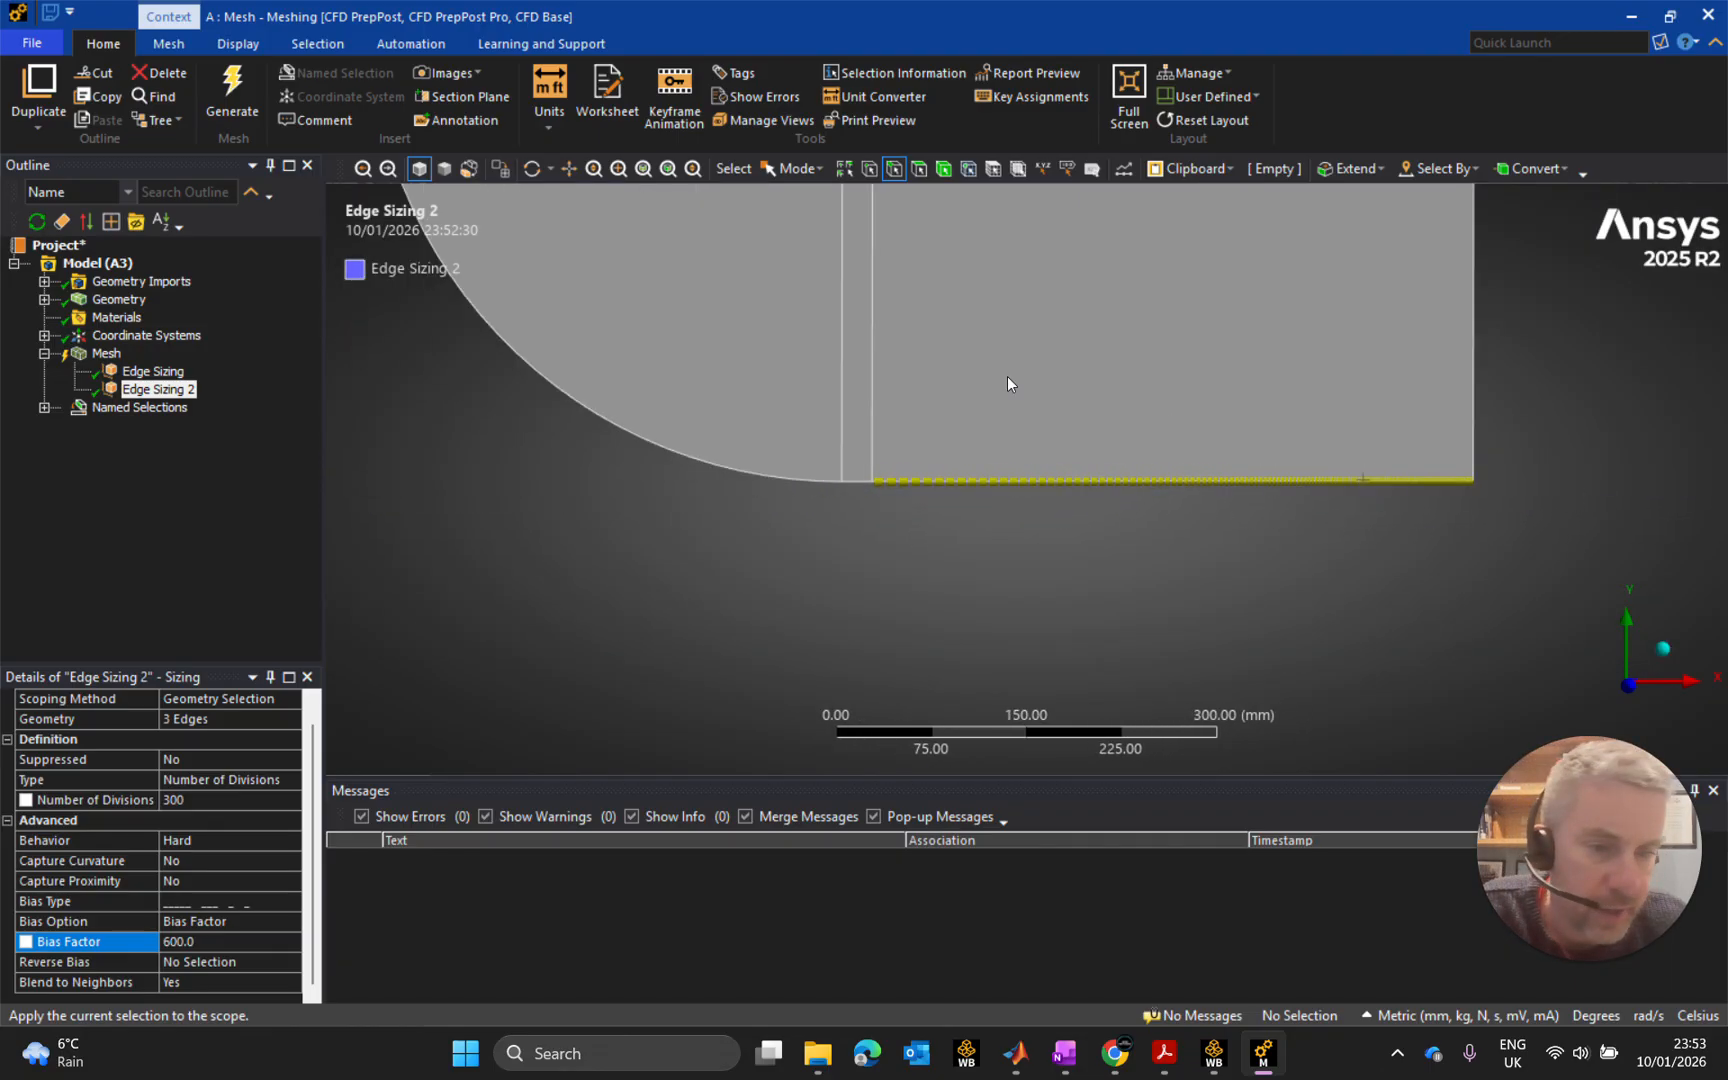
Reverse the bias on the downstream centreline edge and the downstream lower edge in Edge Sizing 2.
{"action": "scroll", "coordinate": [1007, 381], "scroll_direction": "down", "scroll_amount": 2}
{"action": "left_click", "coordinate": [995, 300]}
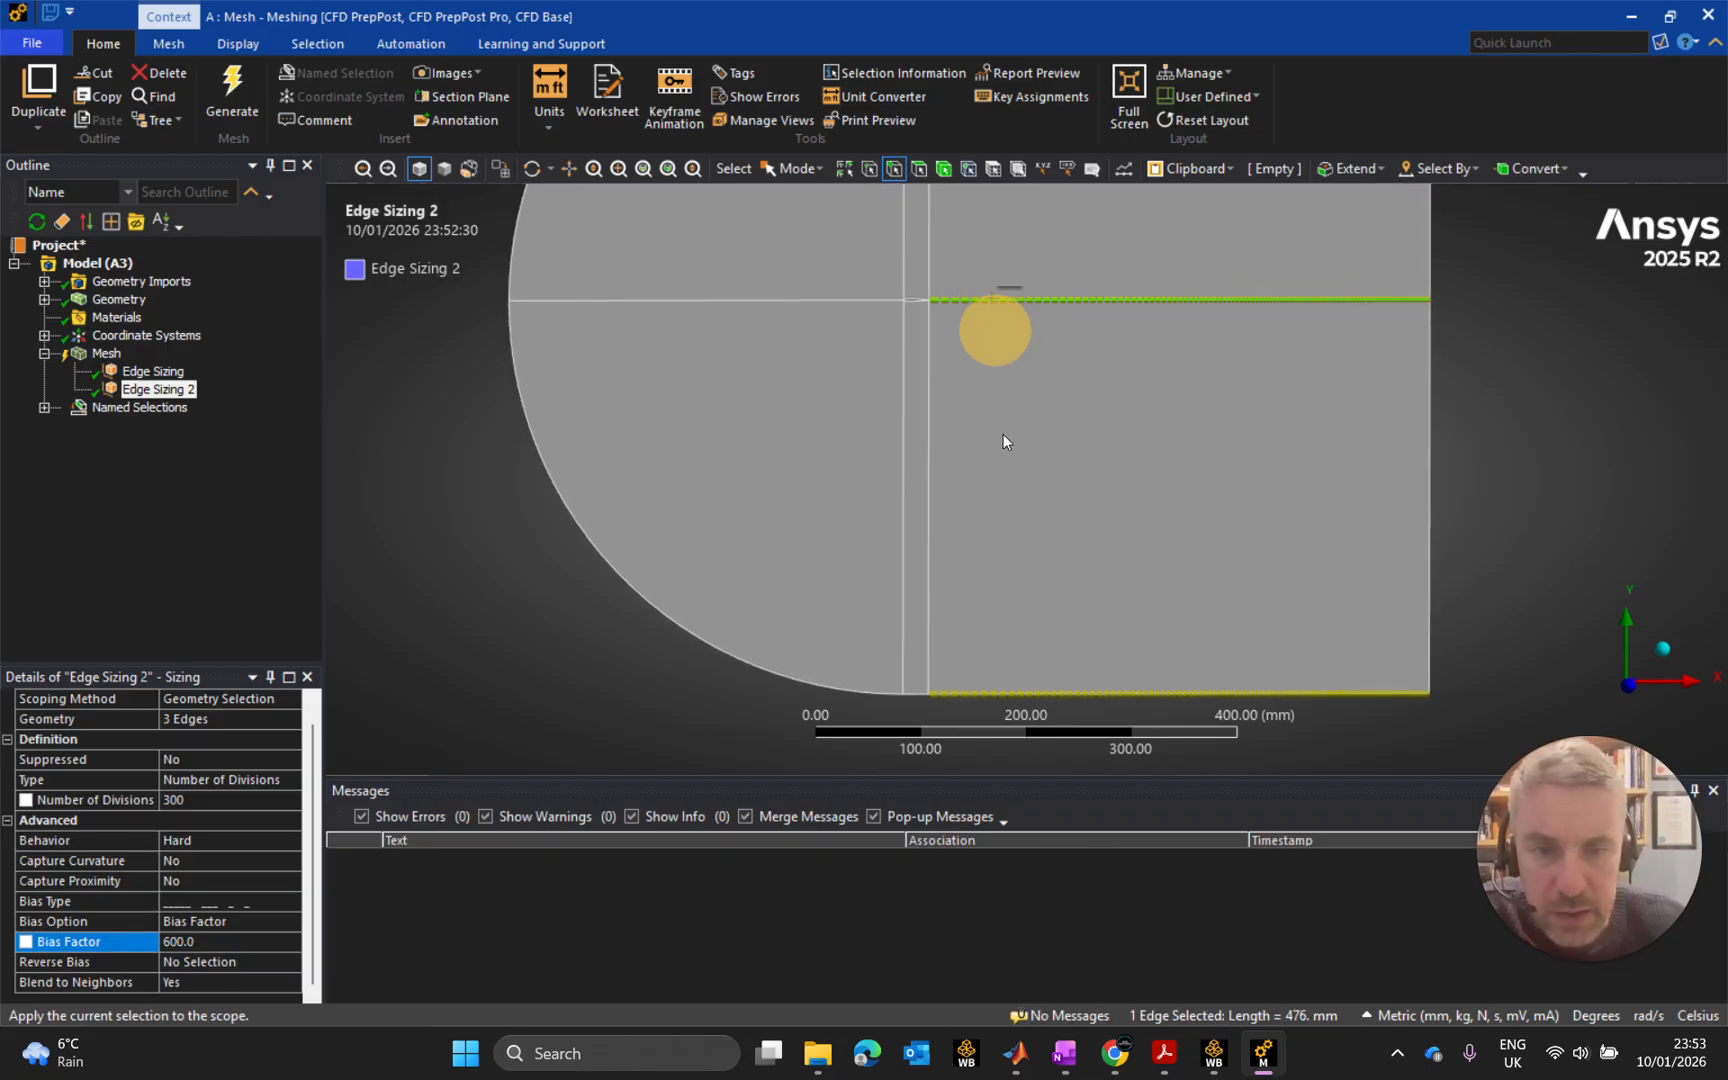
{"action": "left_click", "coordinate": [948, 692], "text": "ctrl"}
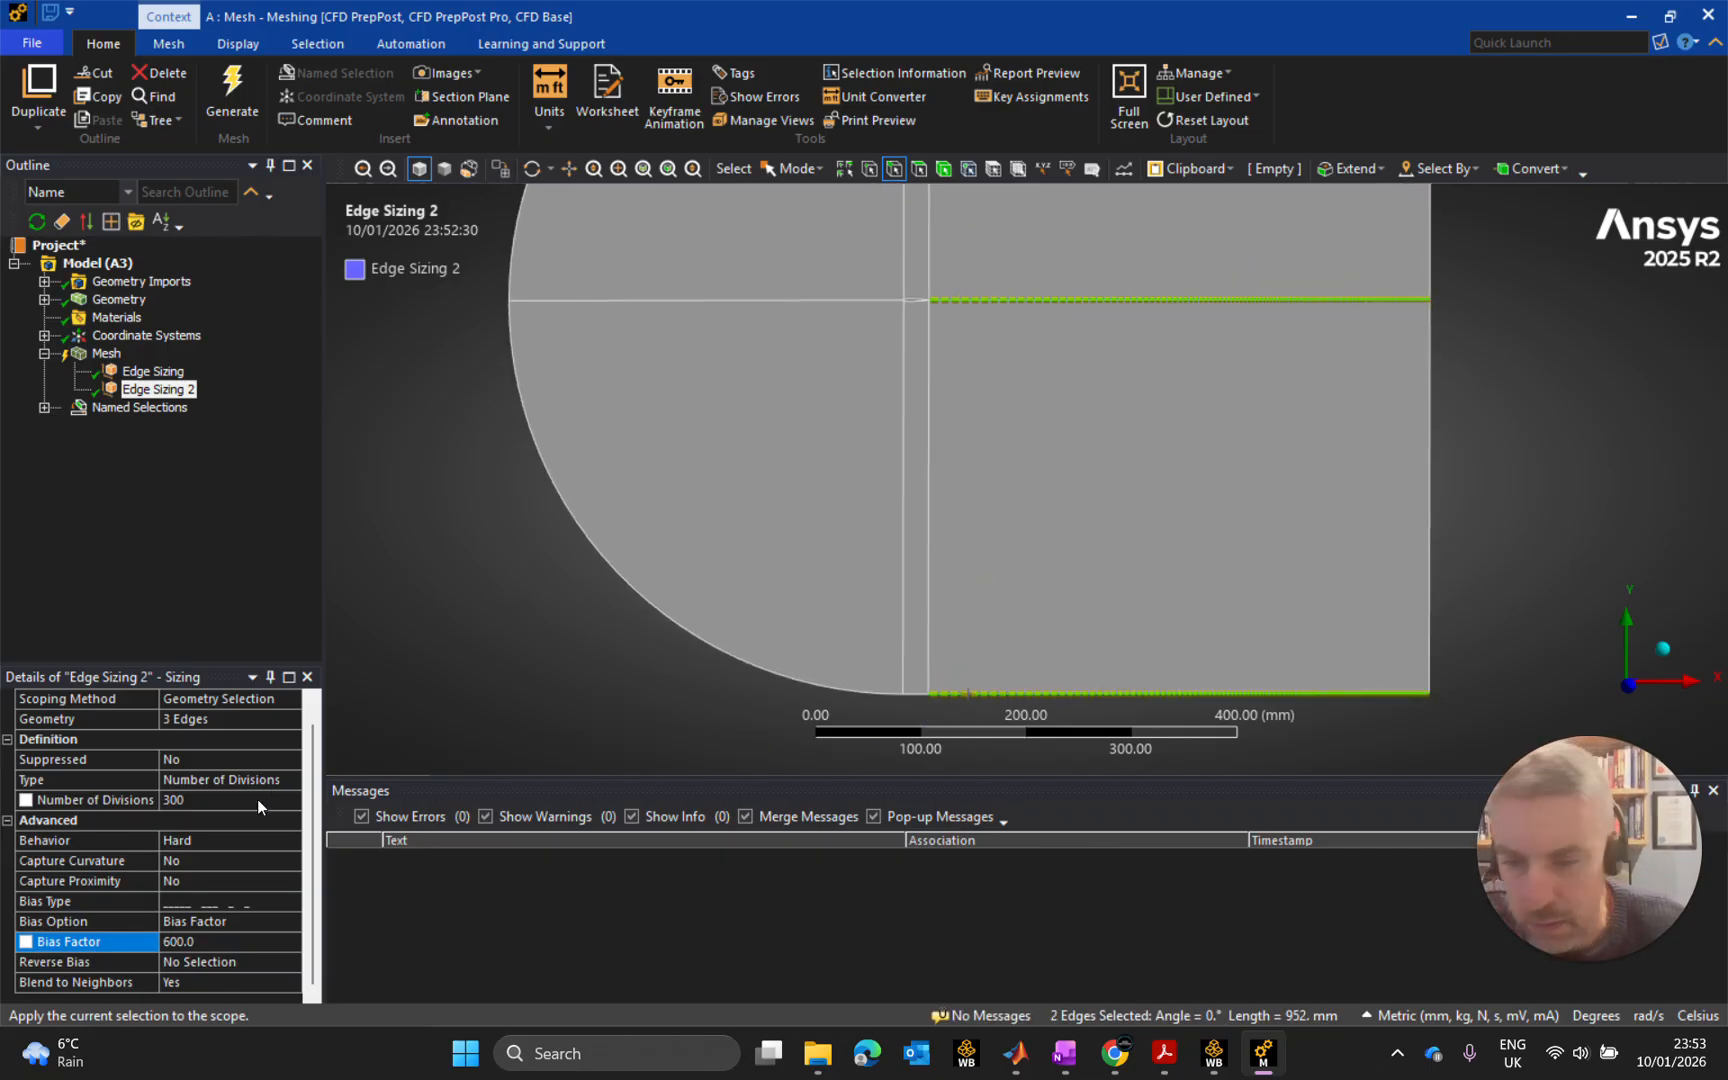
{"action": "left_click", "coordinate": [312, 818]}
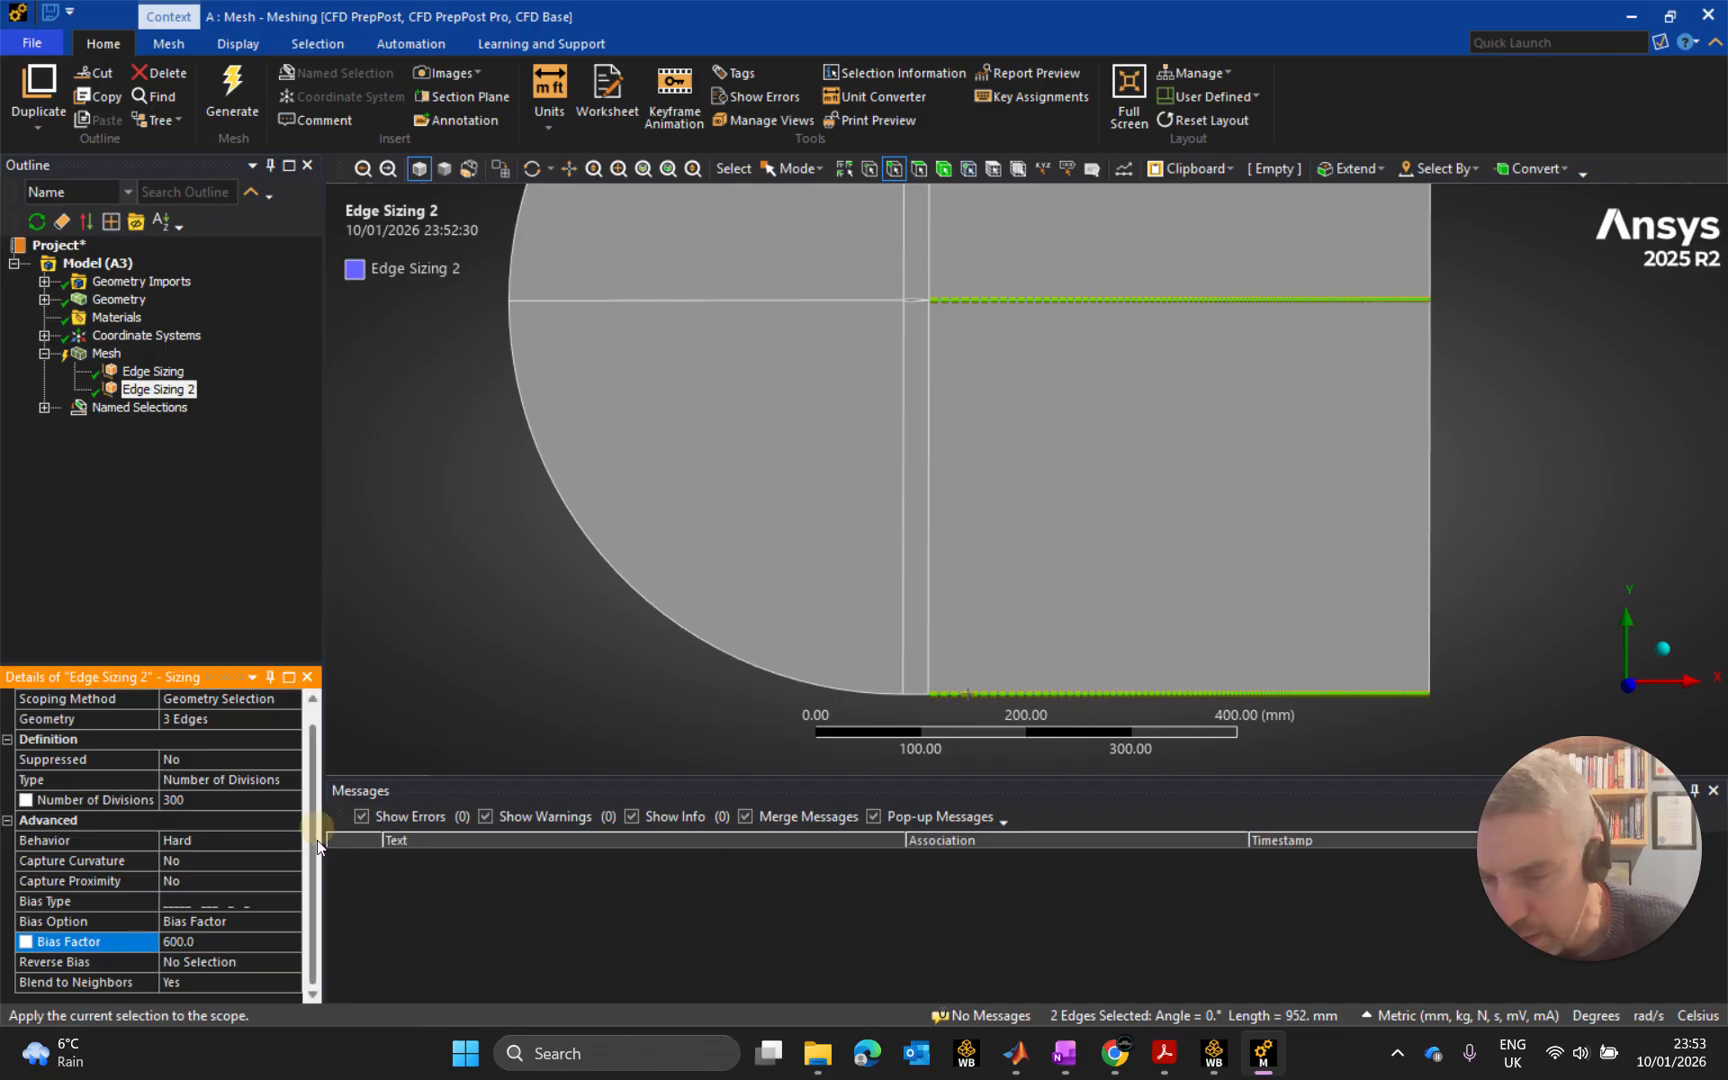
{"action": "left_click", "coordinate": [181, 963]}
{"action": "left_click", "coordinate": [195, 962]}
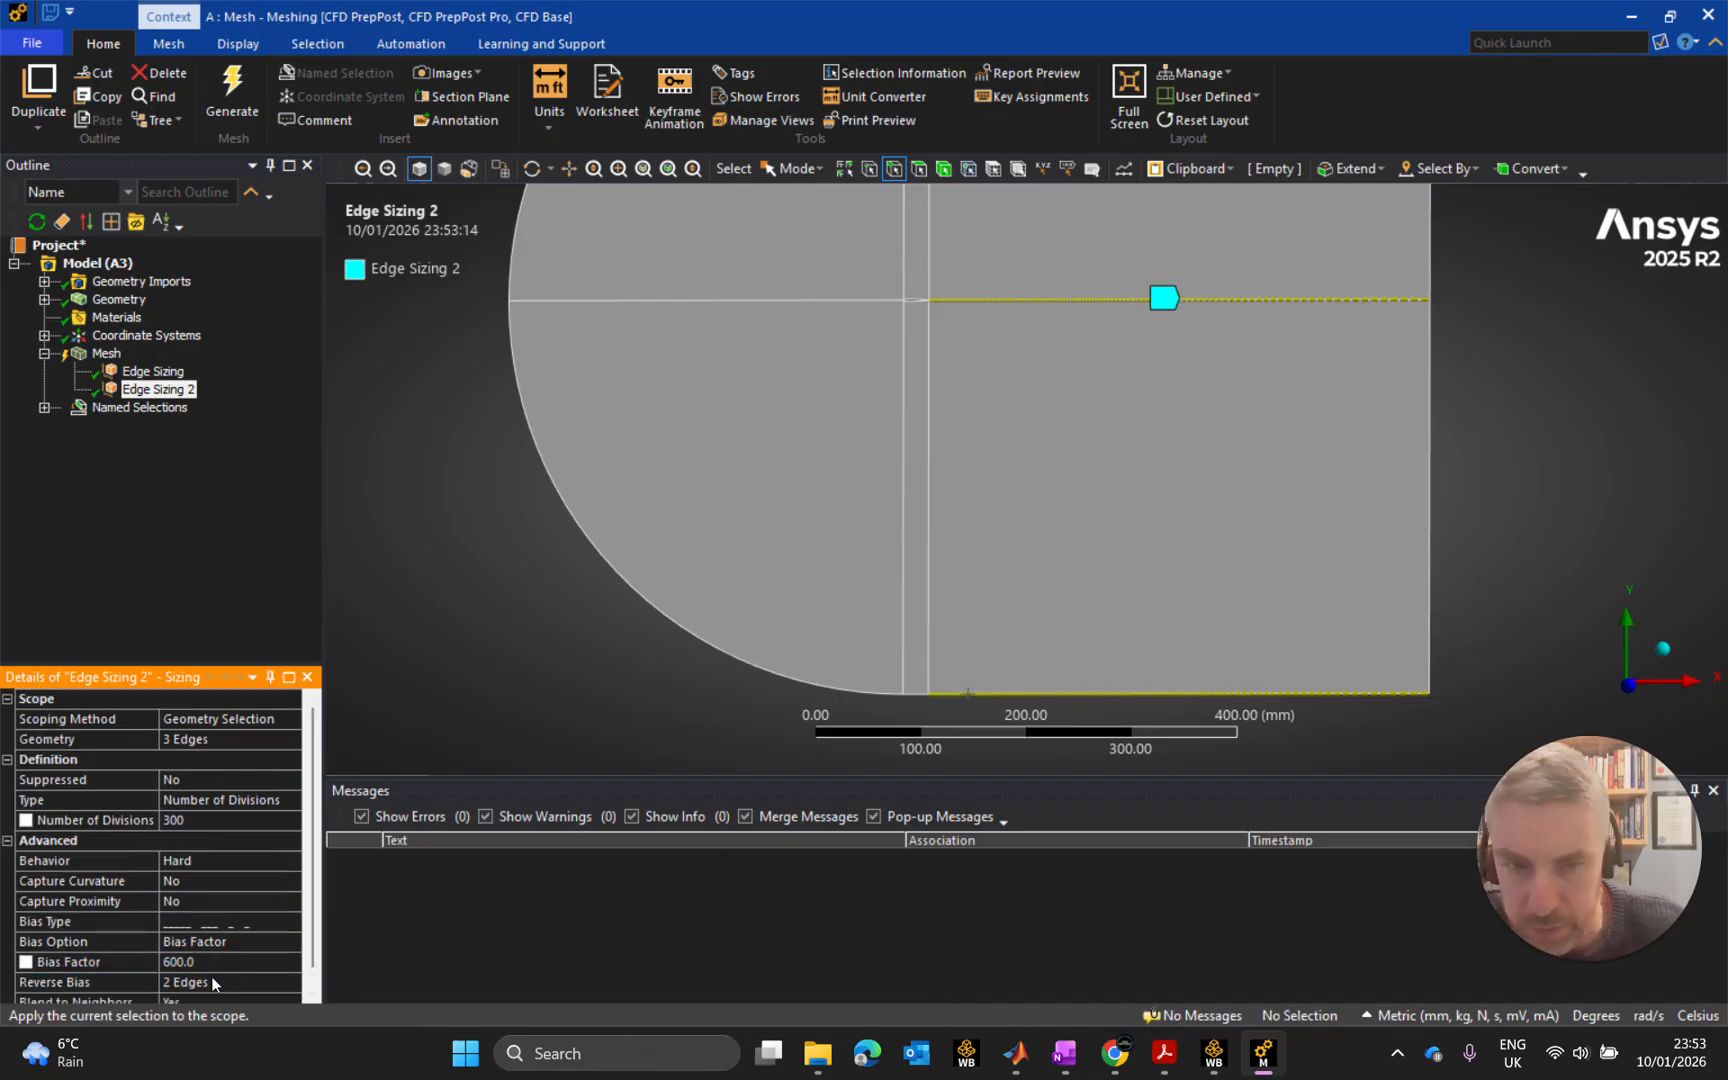
Set Blend to Neighbors to No for Edge Sizing 2.
{"action": "scroll", "coordinate": [203, 985], "scroll_direction": "down", "scroll_amount": 1}
{"action": "left_click", "coordinate": [197, 982]}
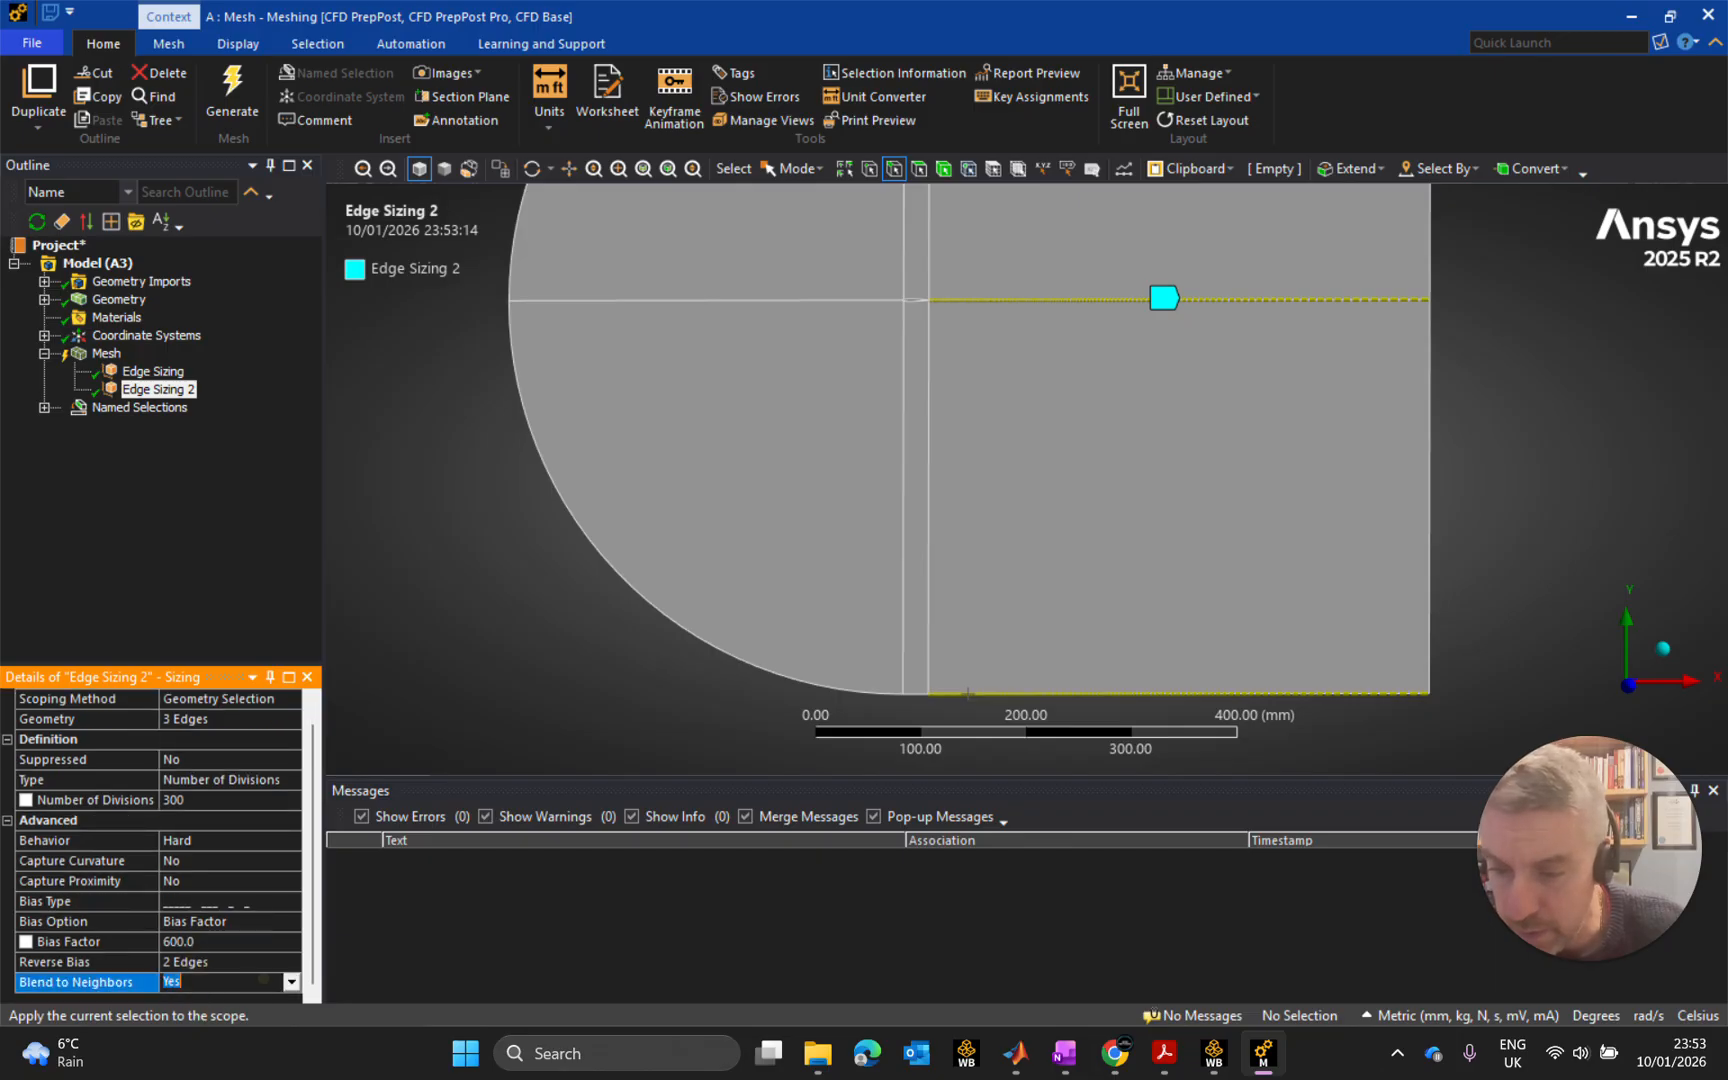
{"action": "left_click", "coordinate": [291, 983]}
{"action": "left_click", "coordinate": [190, 1010]}
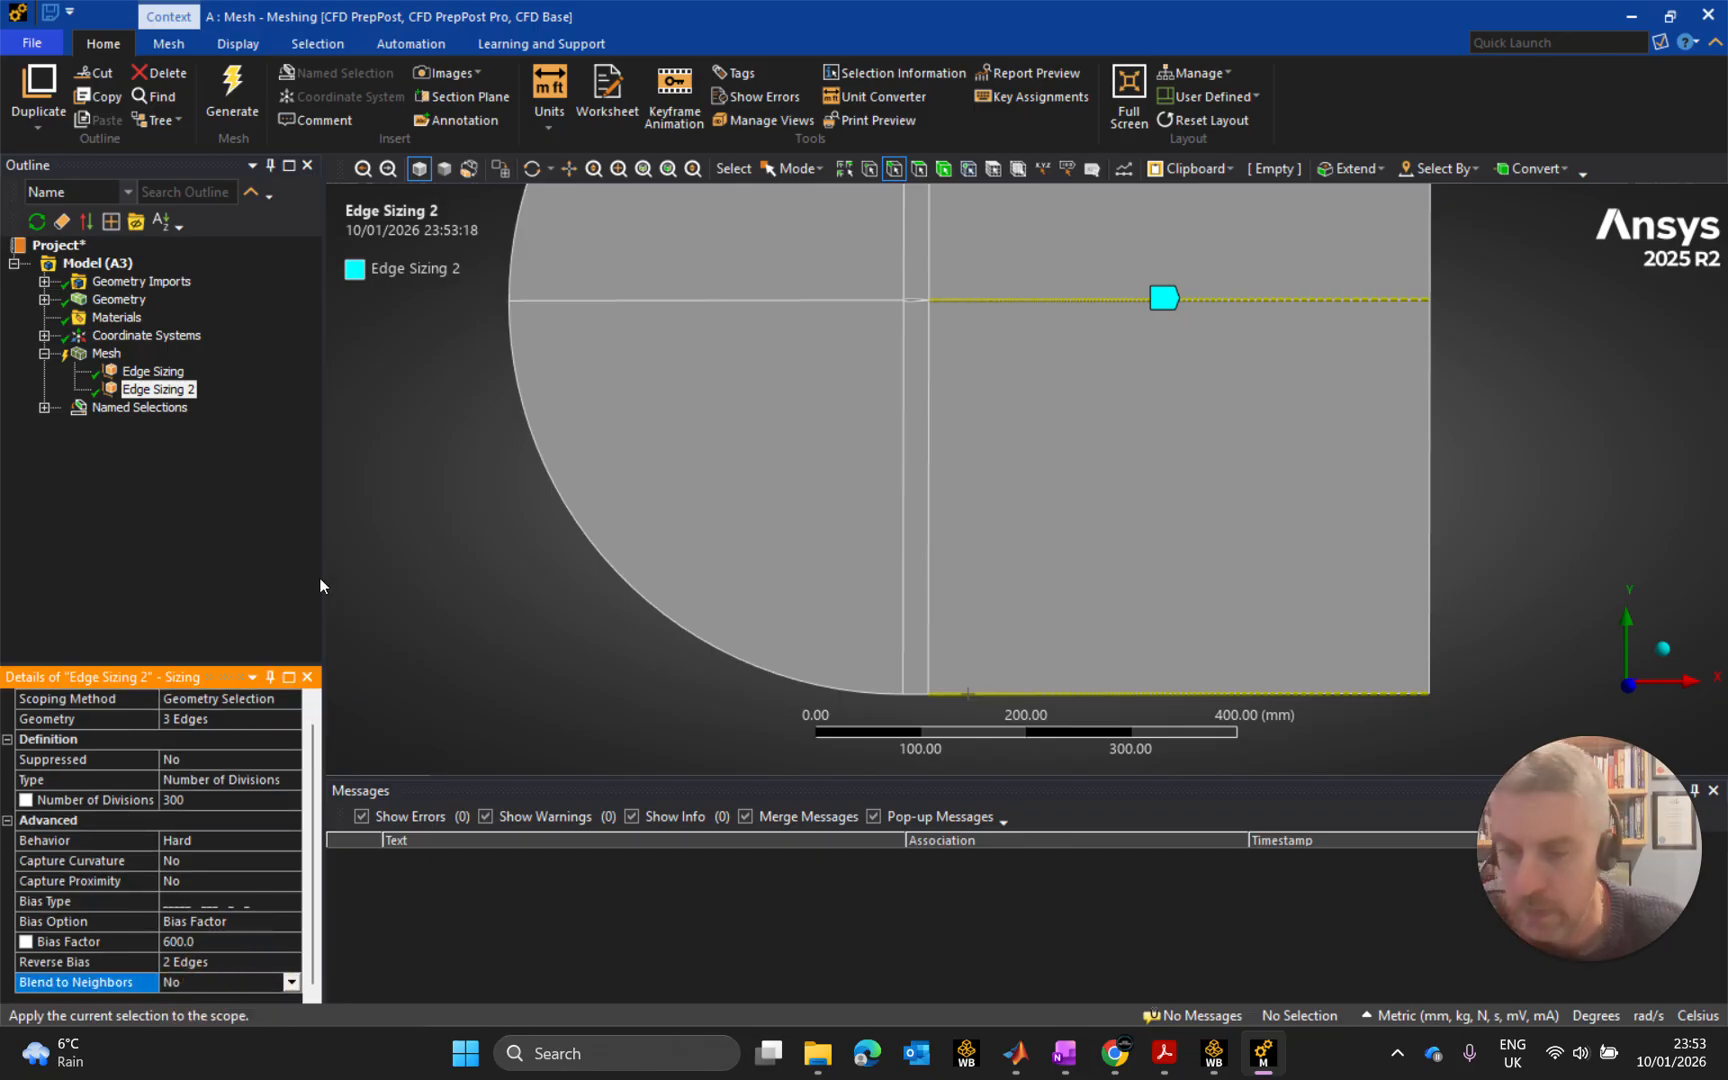
Insert another Sizing control under Mesh.
{"action": "left_click", "coordinate": [106, 354]}
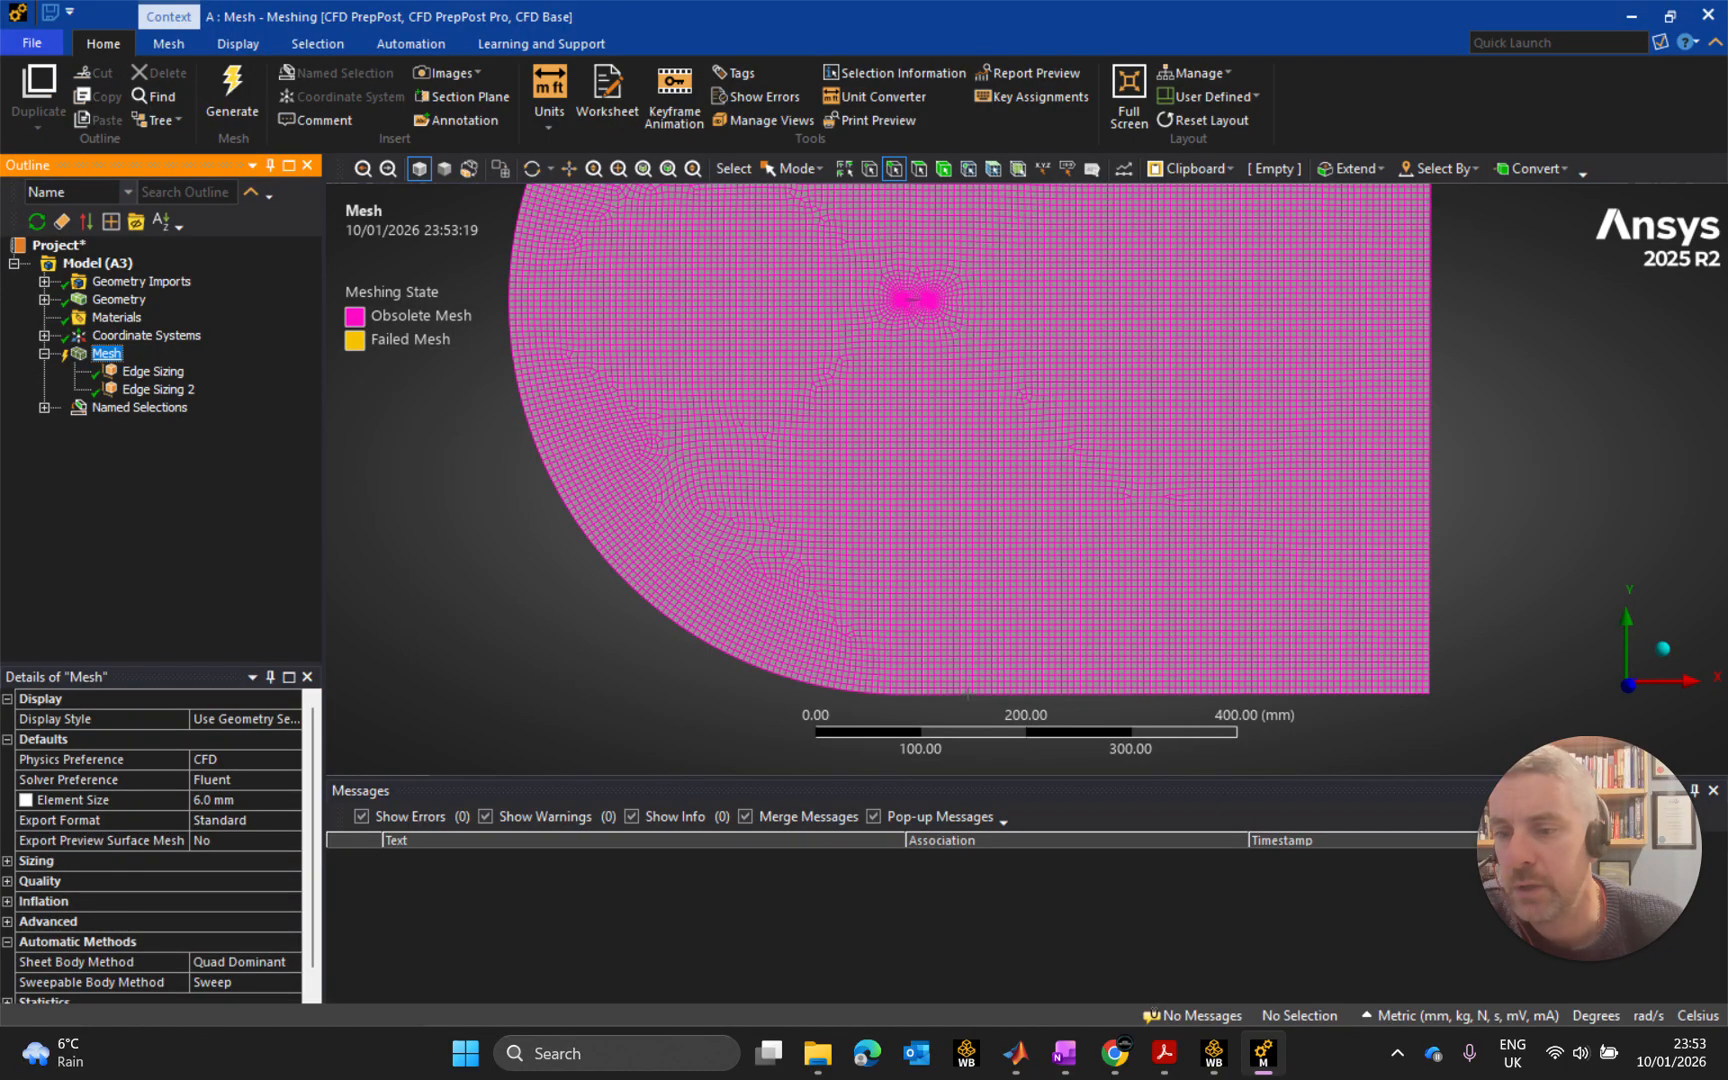
{"action": "right_click", "coordinate": [106, 354]}
{"action": "mouse_move", "coordinate": [169, 362]}
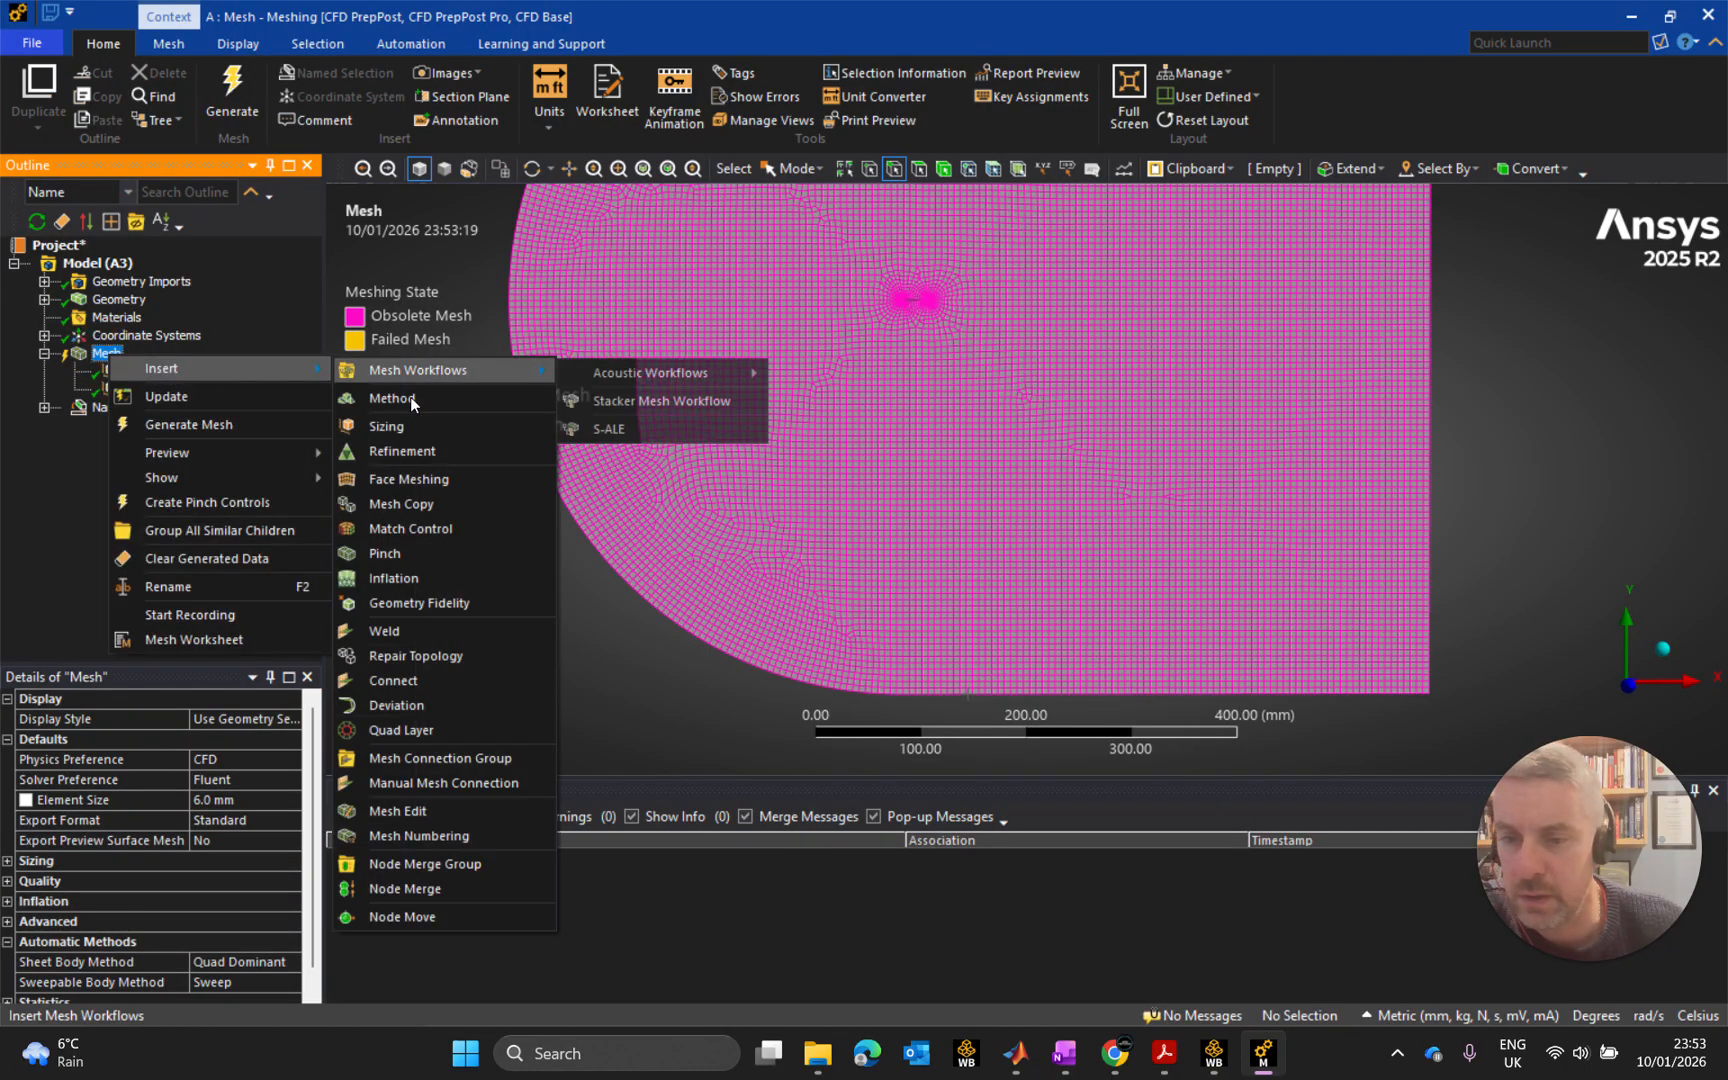
{"action": "left_click", "coordinate": [421, 428]}
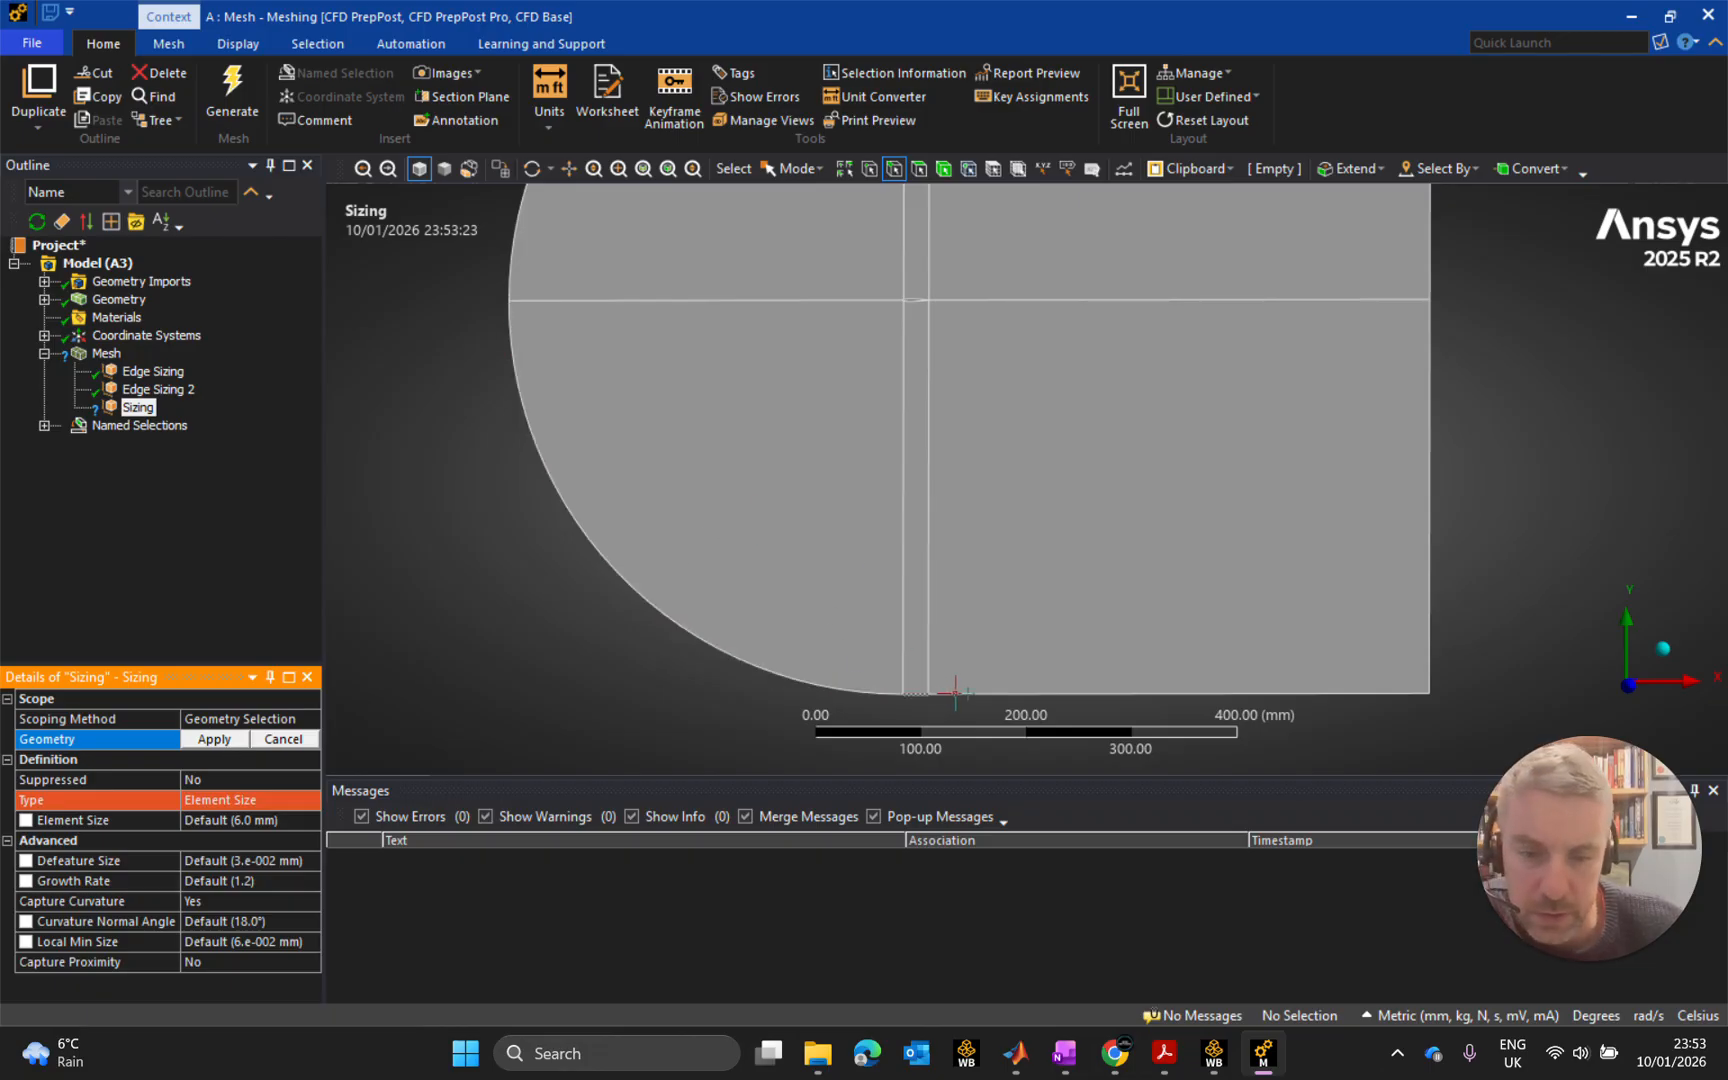
Select the airfoil's upper and lower surface edges and the short domain boundary edges directly above and below it for the new sizing.
{"action": "left_click", "coordinate": [919, 693]}
{"action": "scroll", "coordinate": [940, 286], "scroll_direction": "up", "scroll_amount": 3}
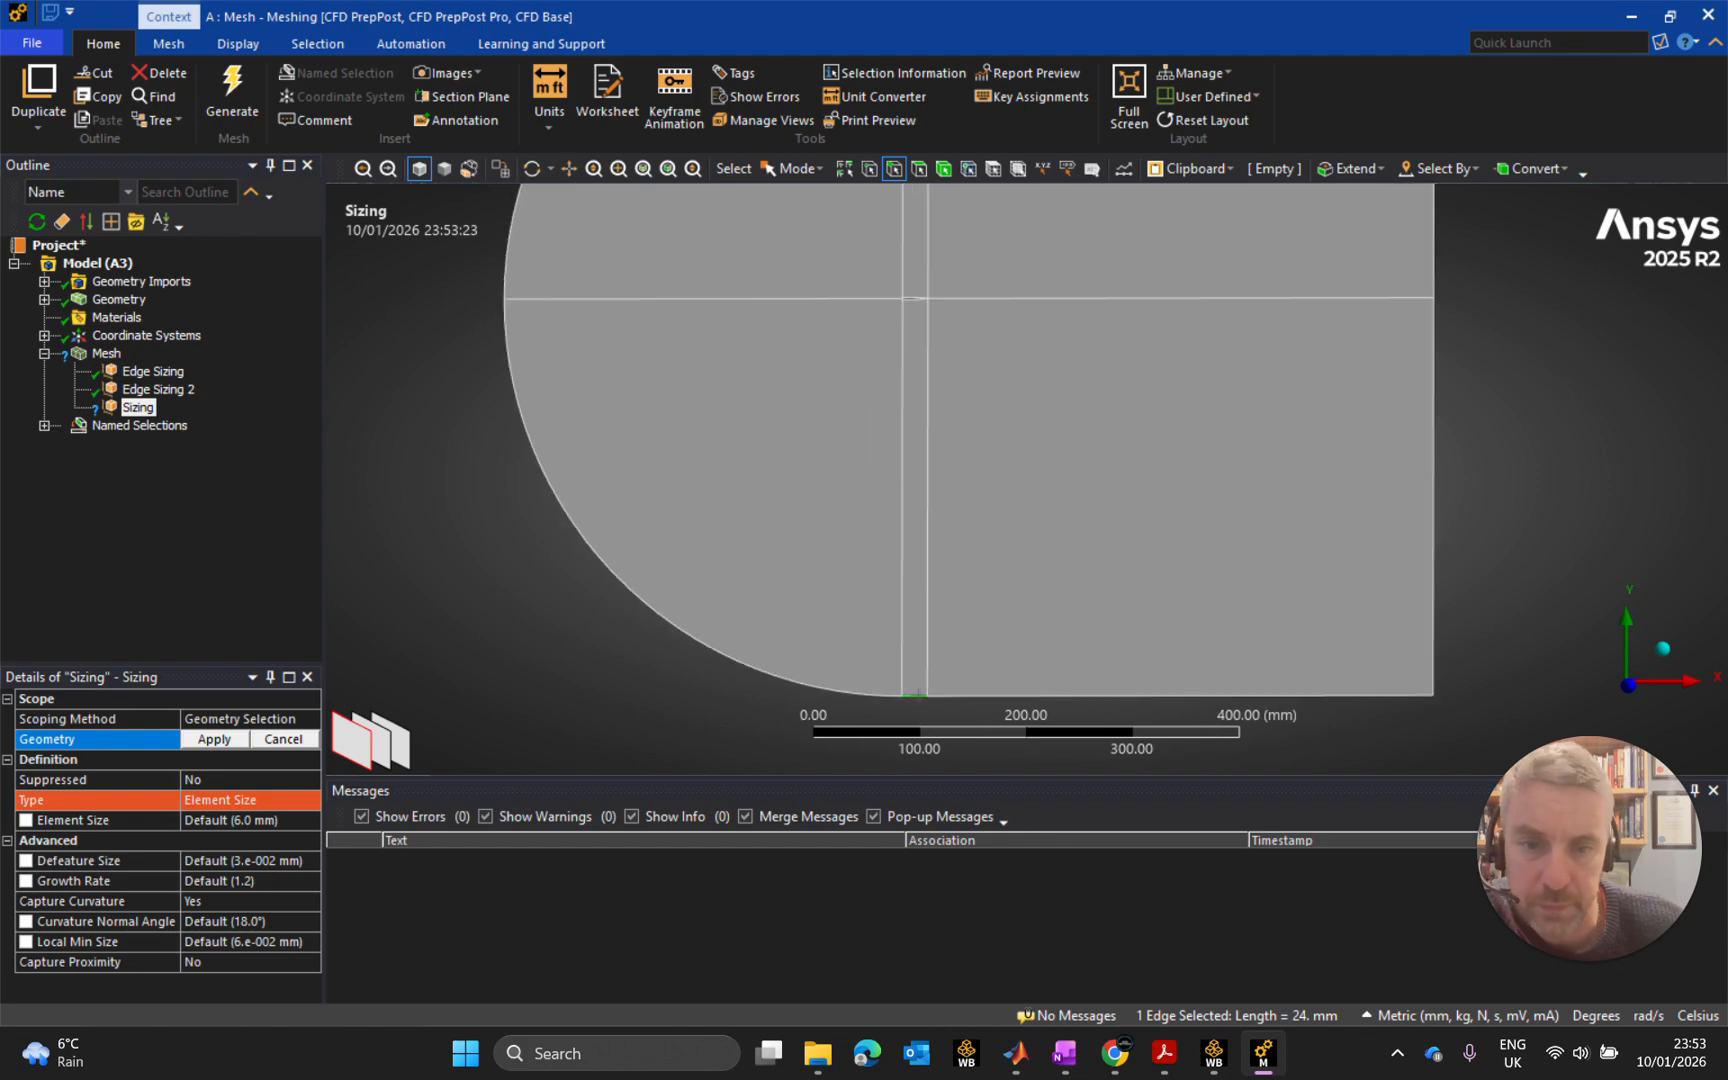
{"action": "middle_click_drag", "start_coordinate": [880, 229], "coordinate": [922, 420], "text": "ctrl"}
{"action": "scroll", "coordinate": [922, 418], "scroll_direction": "up", "scroll_amount": 4}
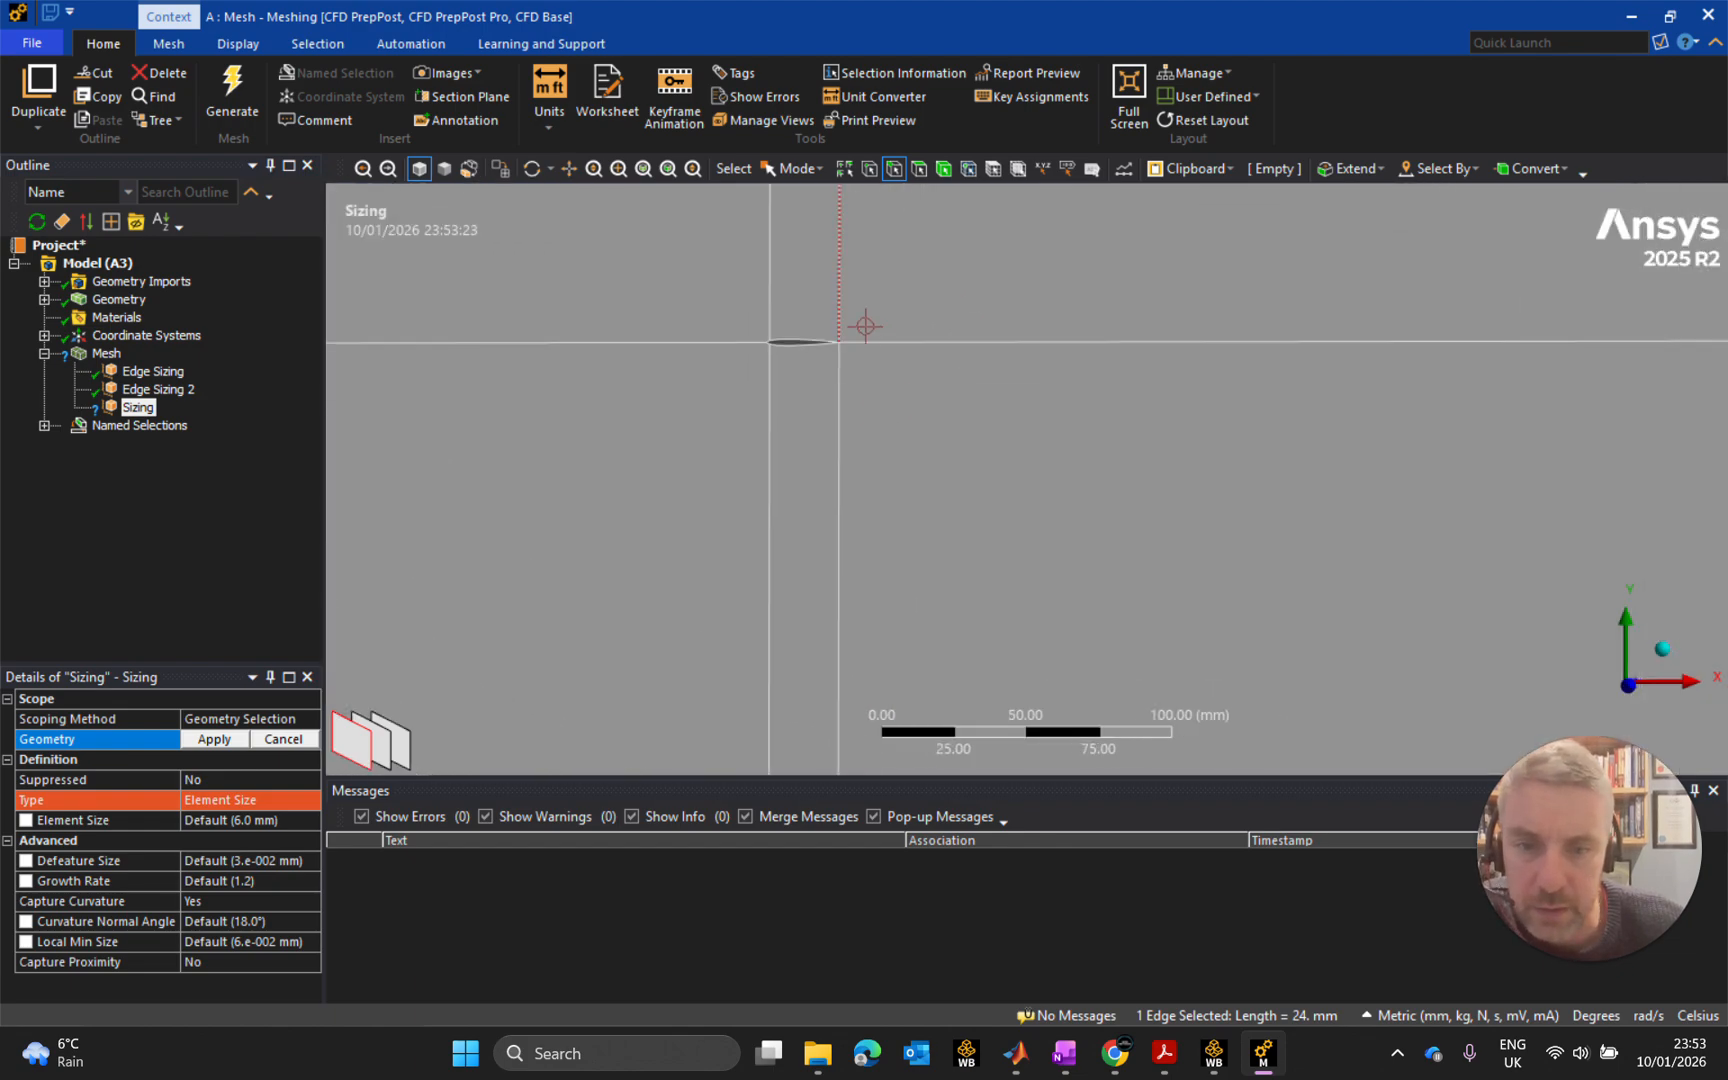
{"action": "left_click", "coordinate": [725, 296], "text": "ctrl"}
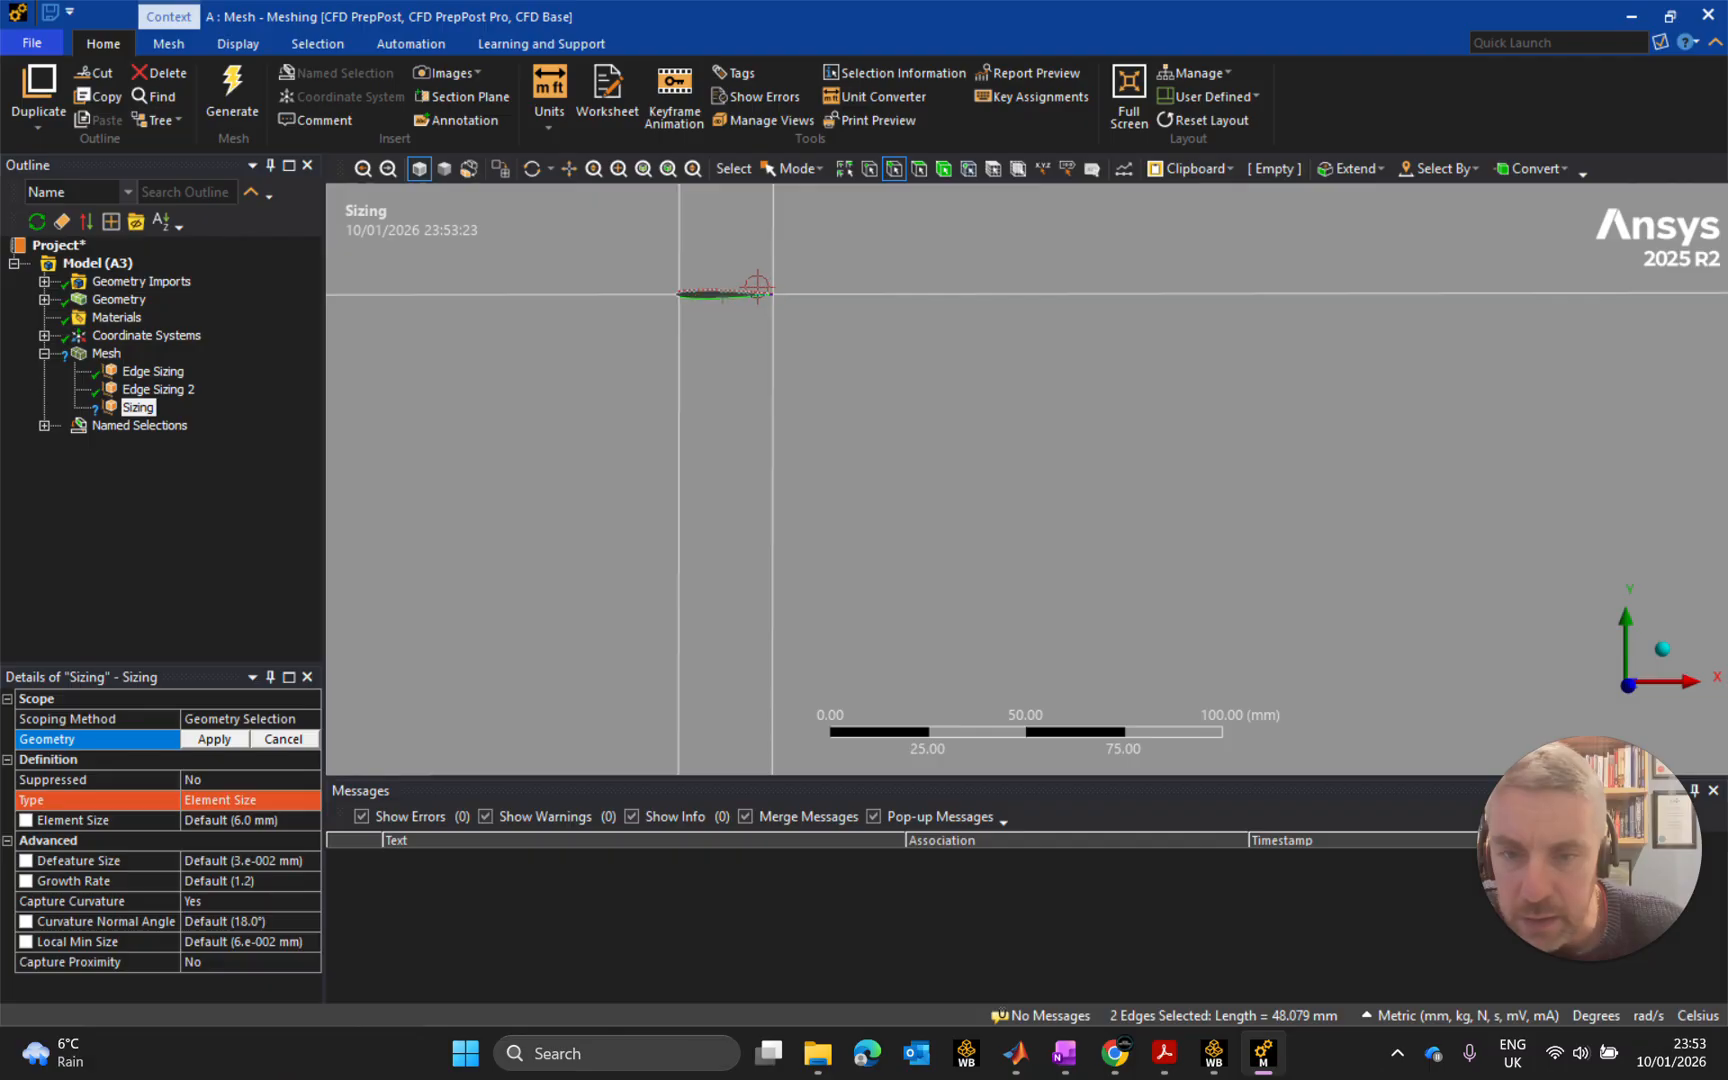
{"action": "left_click", "coordinate": [717, 291], "text": "ctrl"}
{"action": "scroll", "coordinate": [819, 377], "scroll_direction": "down", "scroll_amount": 5}
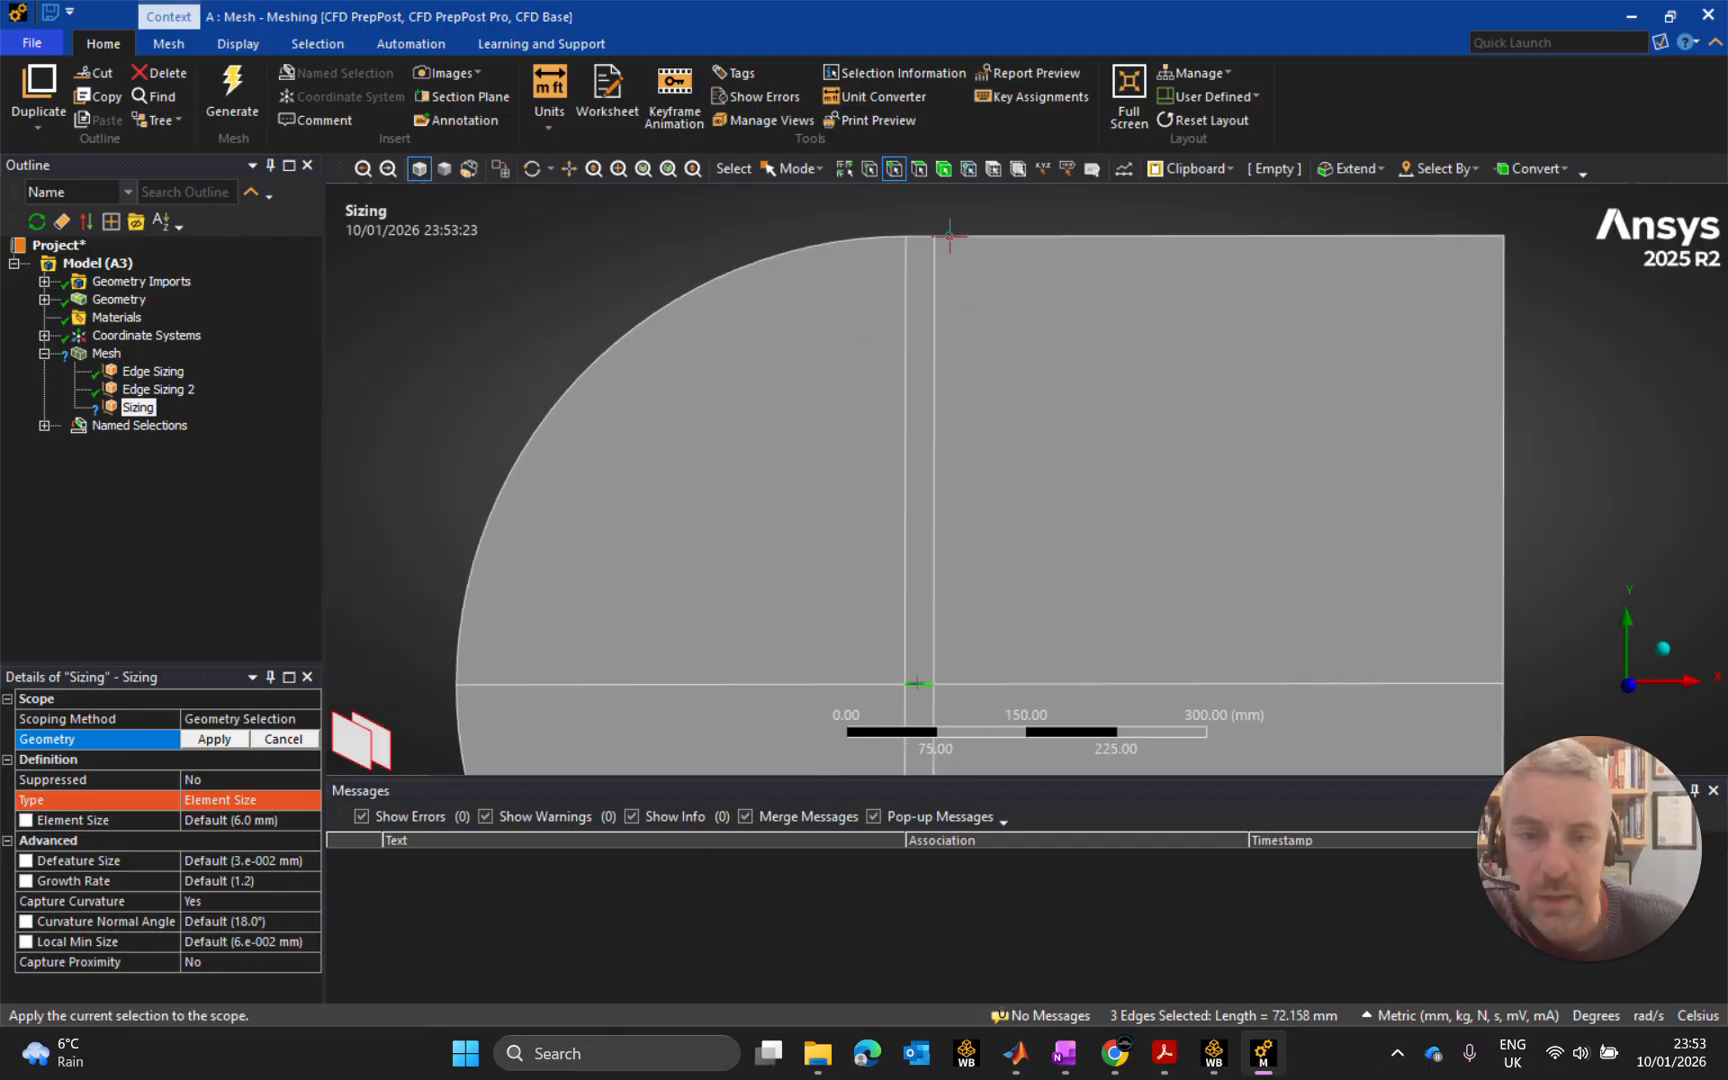
{"action": "scroll", "coordinate": [952, 232], "scroll_direction": "up", "scroll_amount": 1}
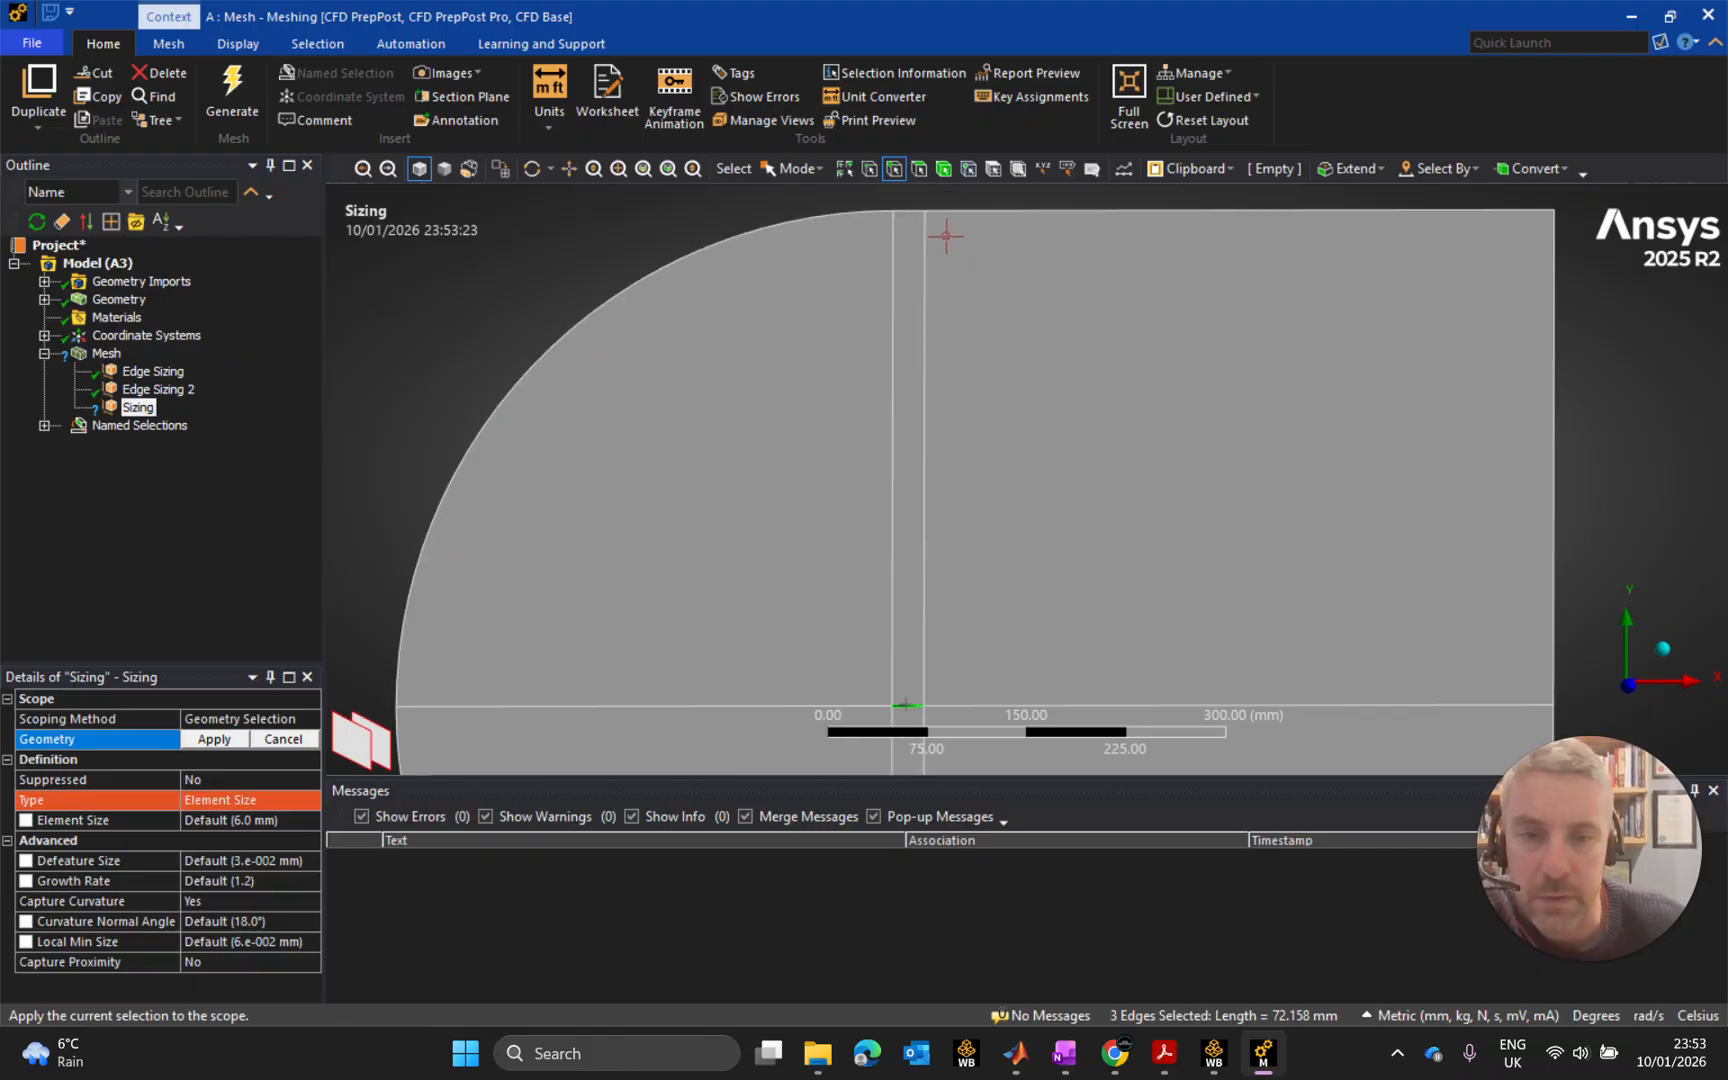
{"action": "scroll", "coordinate": [948, 236], "scroll_direction": "up", "scroll_amount": 2}
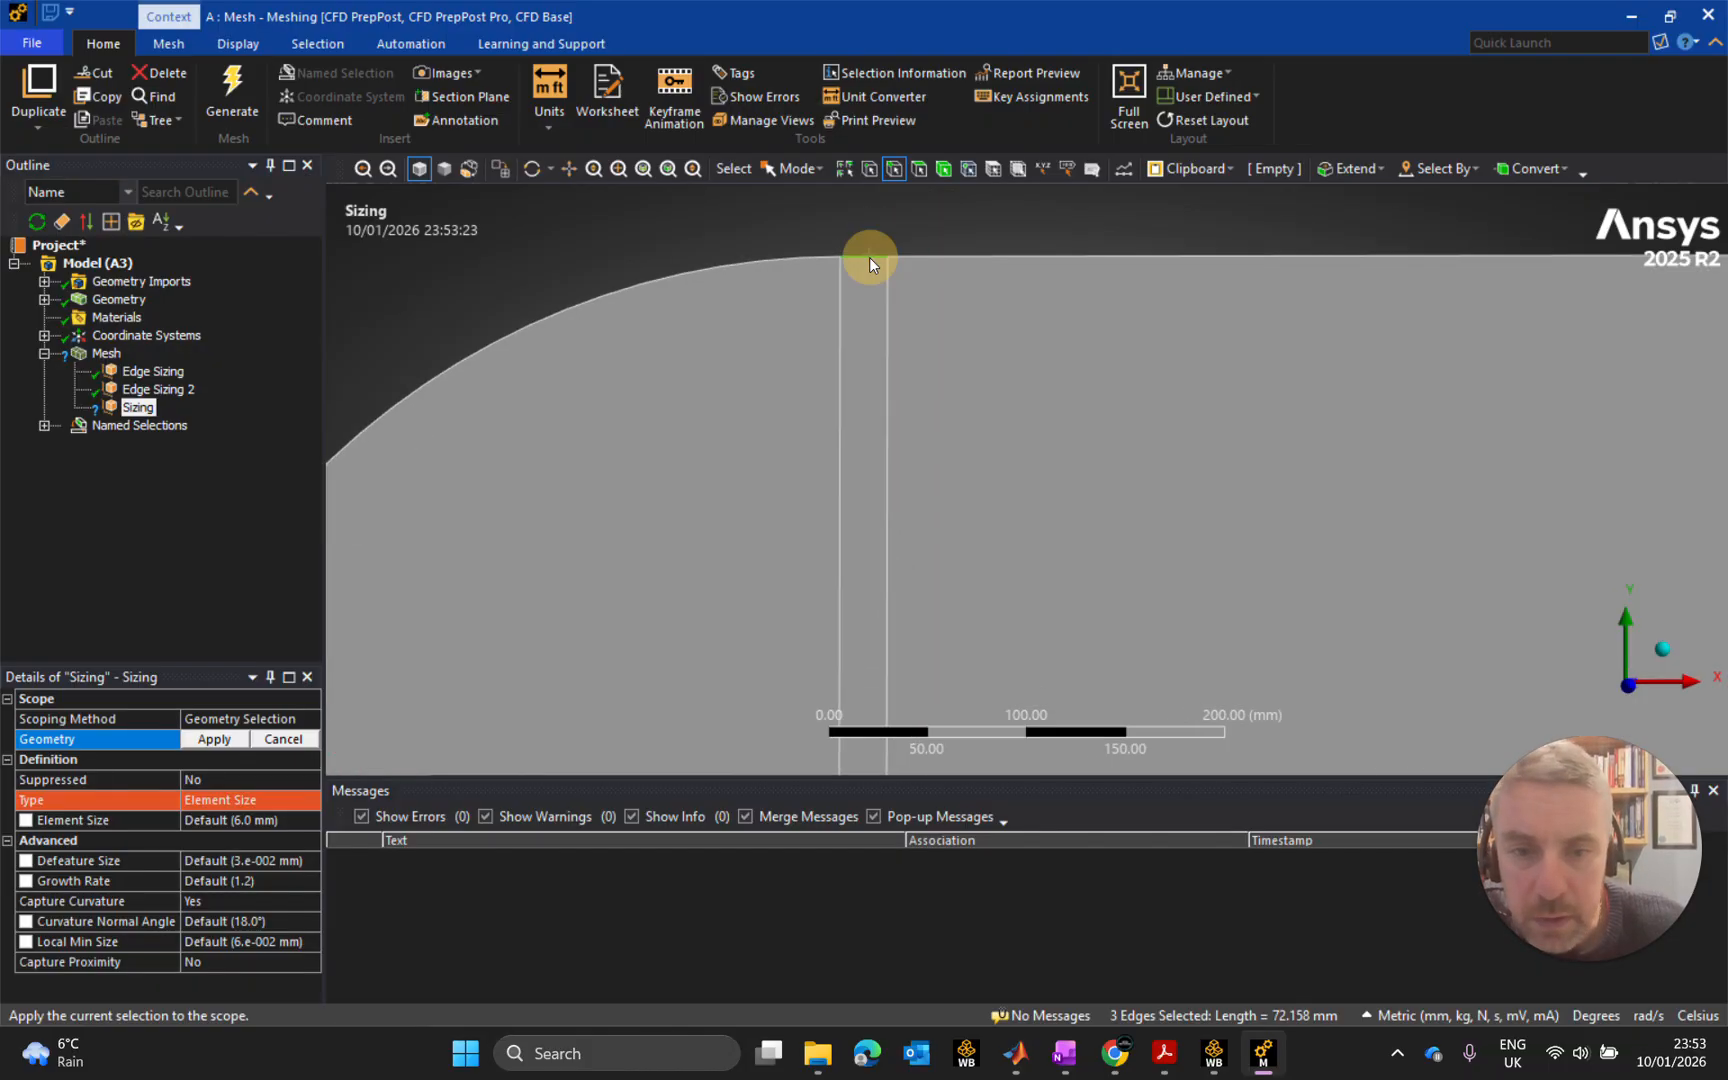
{"action": "left_click", "coordinate": [869, 256], "text": "ctrl"}
Examine the airfoil's leading edge to see how its short nose edges divide from the selected upper and lower surfaces.
{"action": "scroll", "coordinate": [930, 380], "scroll_direction": "down", "scroll_amount": 3}
{"action": "mouse_move", "coordinate": [972, 625]}
{"action": "middle_mouse_down"}
{"action": "mouse_move", "coordinate": [968, 582]}
{"action": "mouse_move", "coordinate": [974, 608]}
{"action": "middle_mouse_up"}
{"action": "middle_click_drag", "start_coordinate": [986, 708], "coordinate": [978, 501], "text": "ctrl"}
{"action": "scroll", "coordinate": [826, 594], "scroll_direction": "up", "scroll_amount": 6}
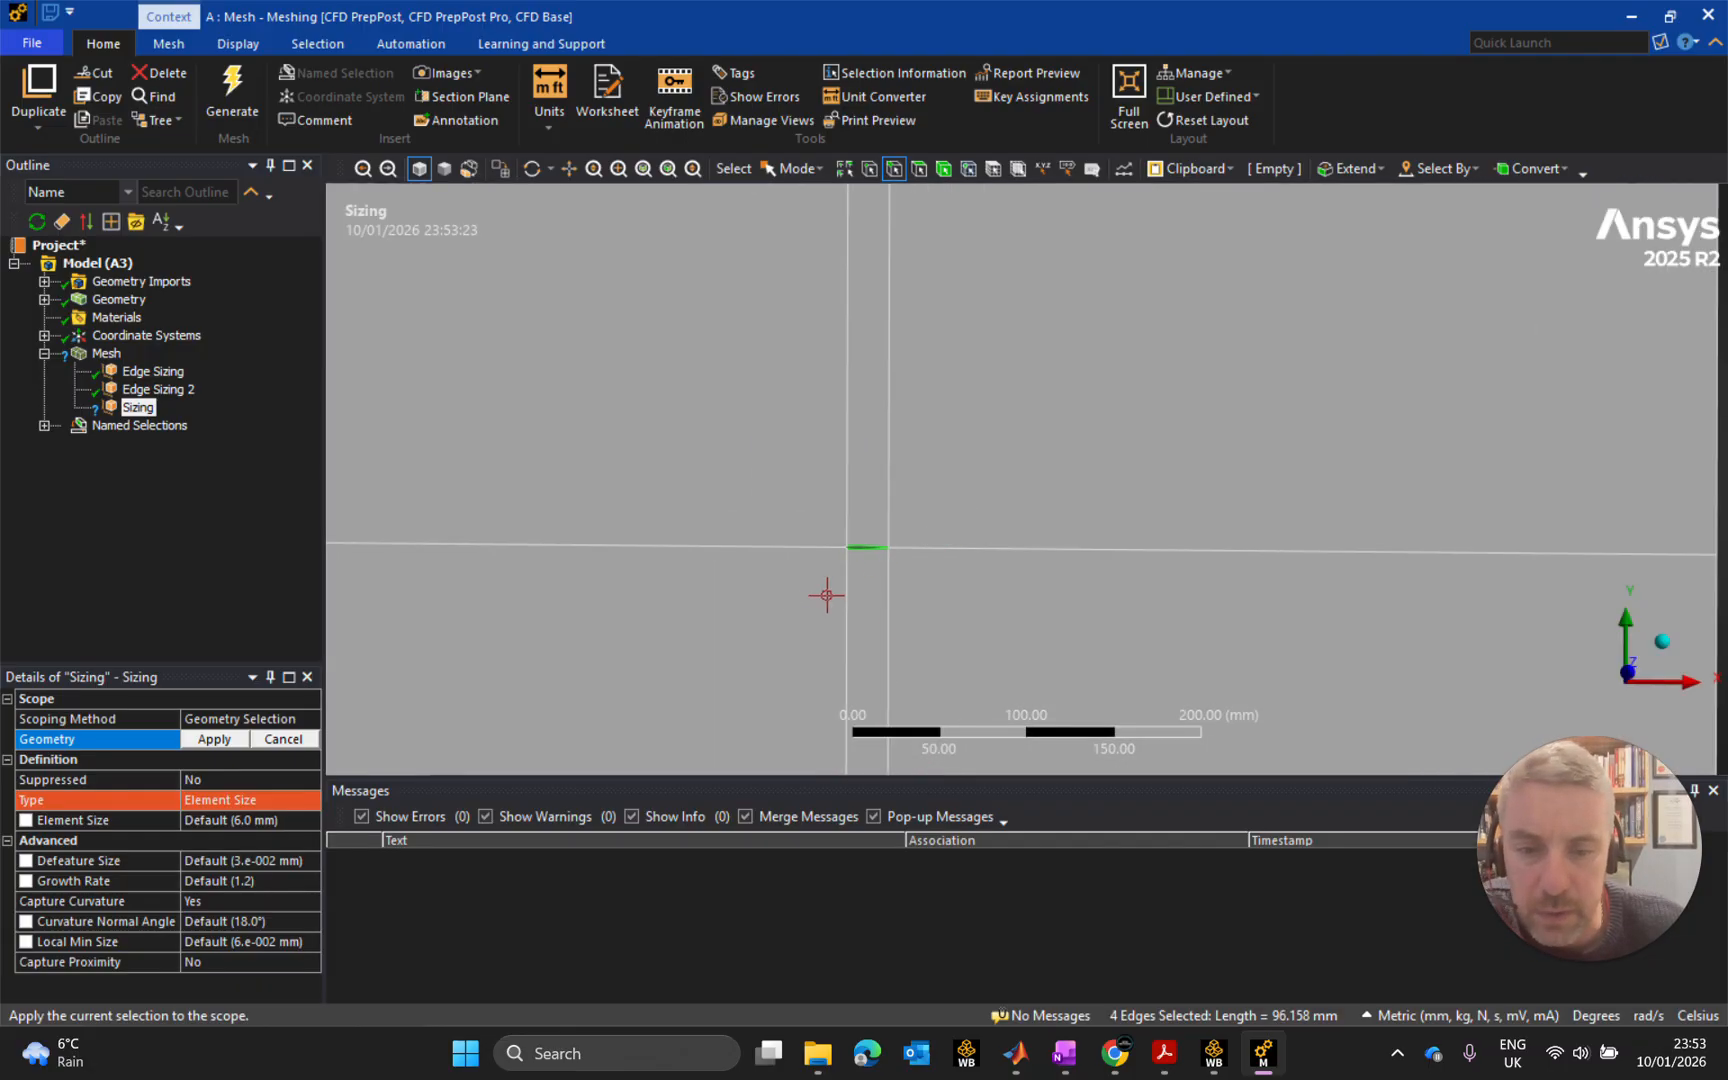
{"action": "middle_click_drag", "start_coordinate": [550, 694], "coordinate": [952, 441], "text": "ctrl"}
{"action": "scroll", "coordinate": [864, 443], "scroll_direction": "up", "scroll_amount": 4}
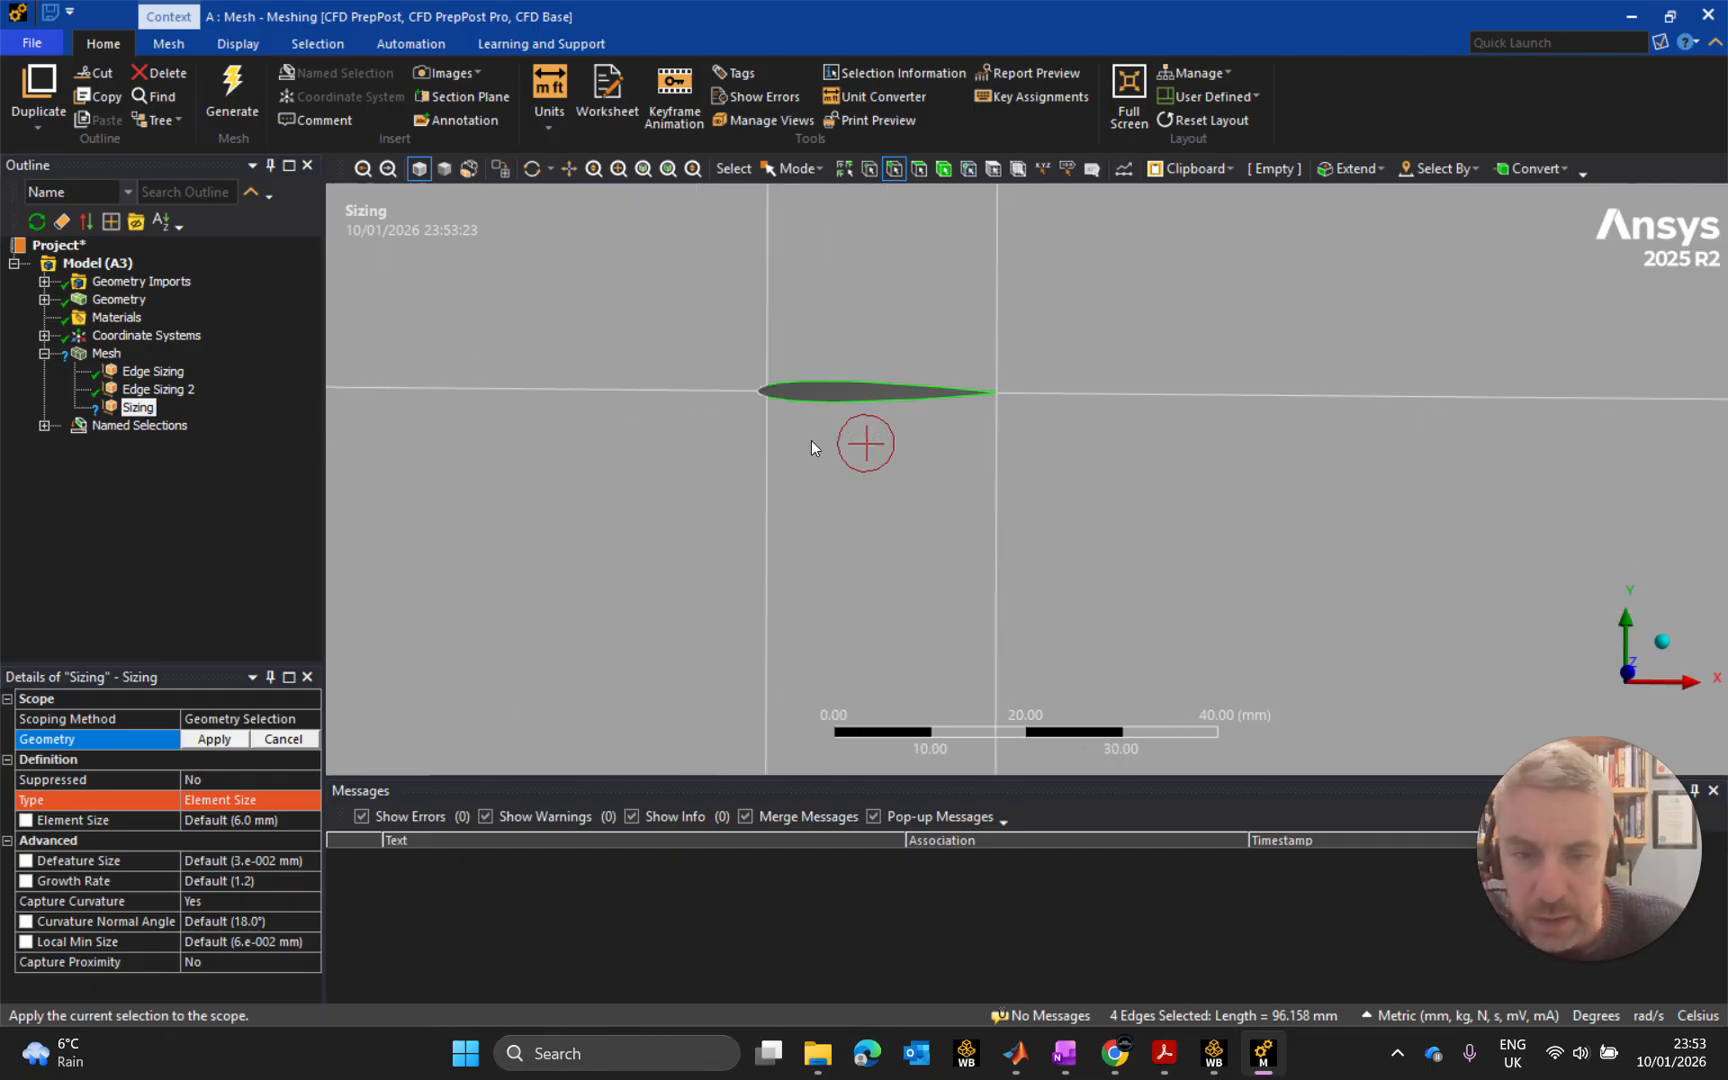
{"action": "middle_click_drag", "start_coordinate": [750, 374], "coordinate": [1047, 401], "text": "ctrl"}
{"action": "scroll", "coordinate": [787, 321], "scroll_direction": "up", "scroll_amount": 2}
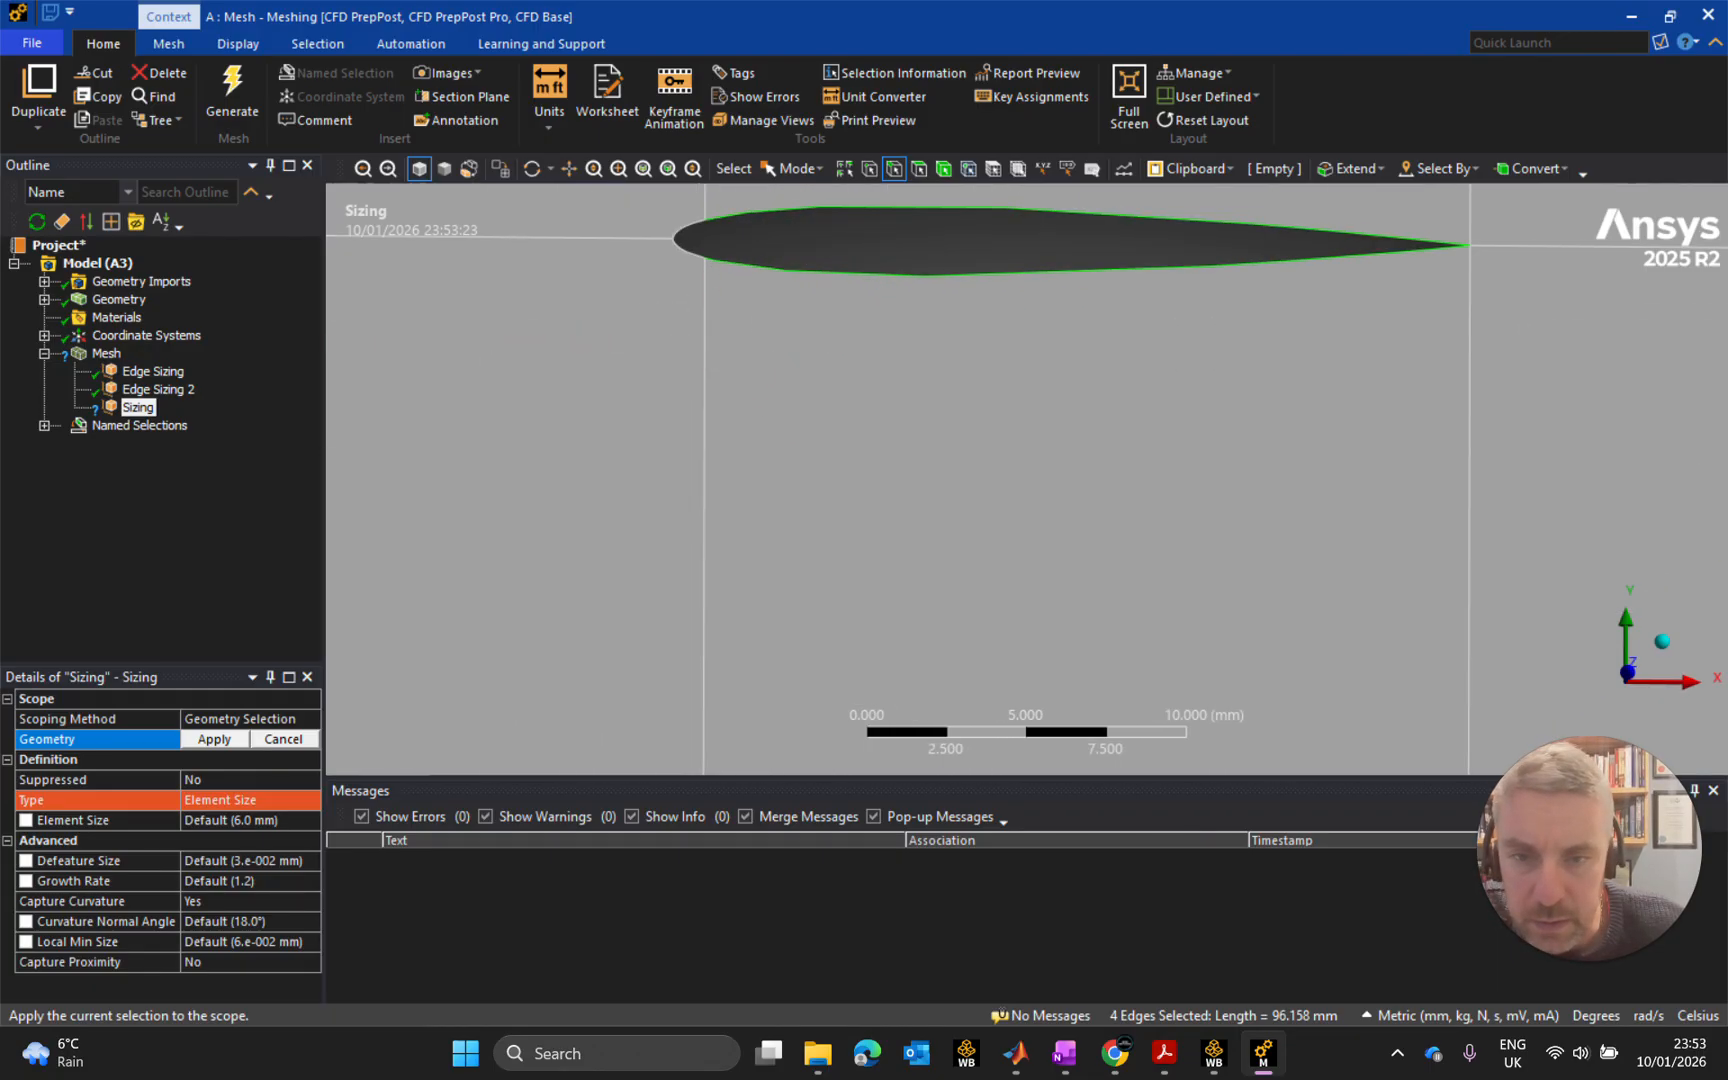
{"action": "middle_click_drag", "start_coordinate": [763, 227], "coordinate": [879, 455], "text": "ctrl"}
{"action": "scroll", "coordinate": [872, 450], "scroll_direction": "up", "scroll_amount": 2}
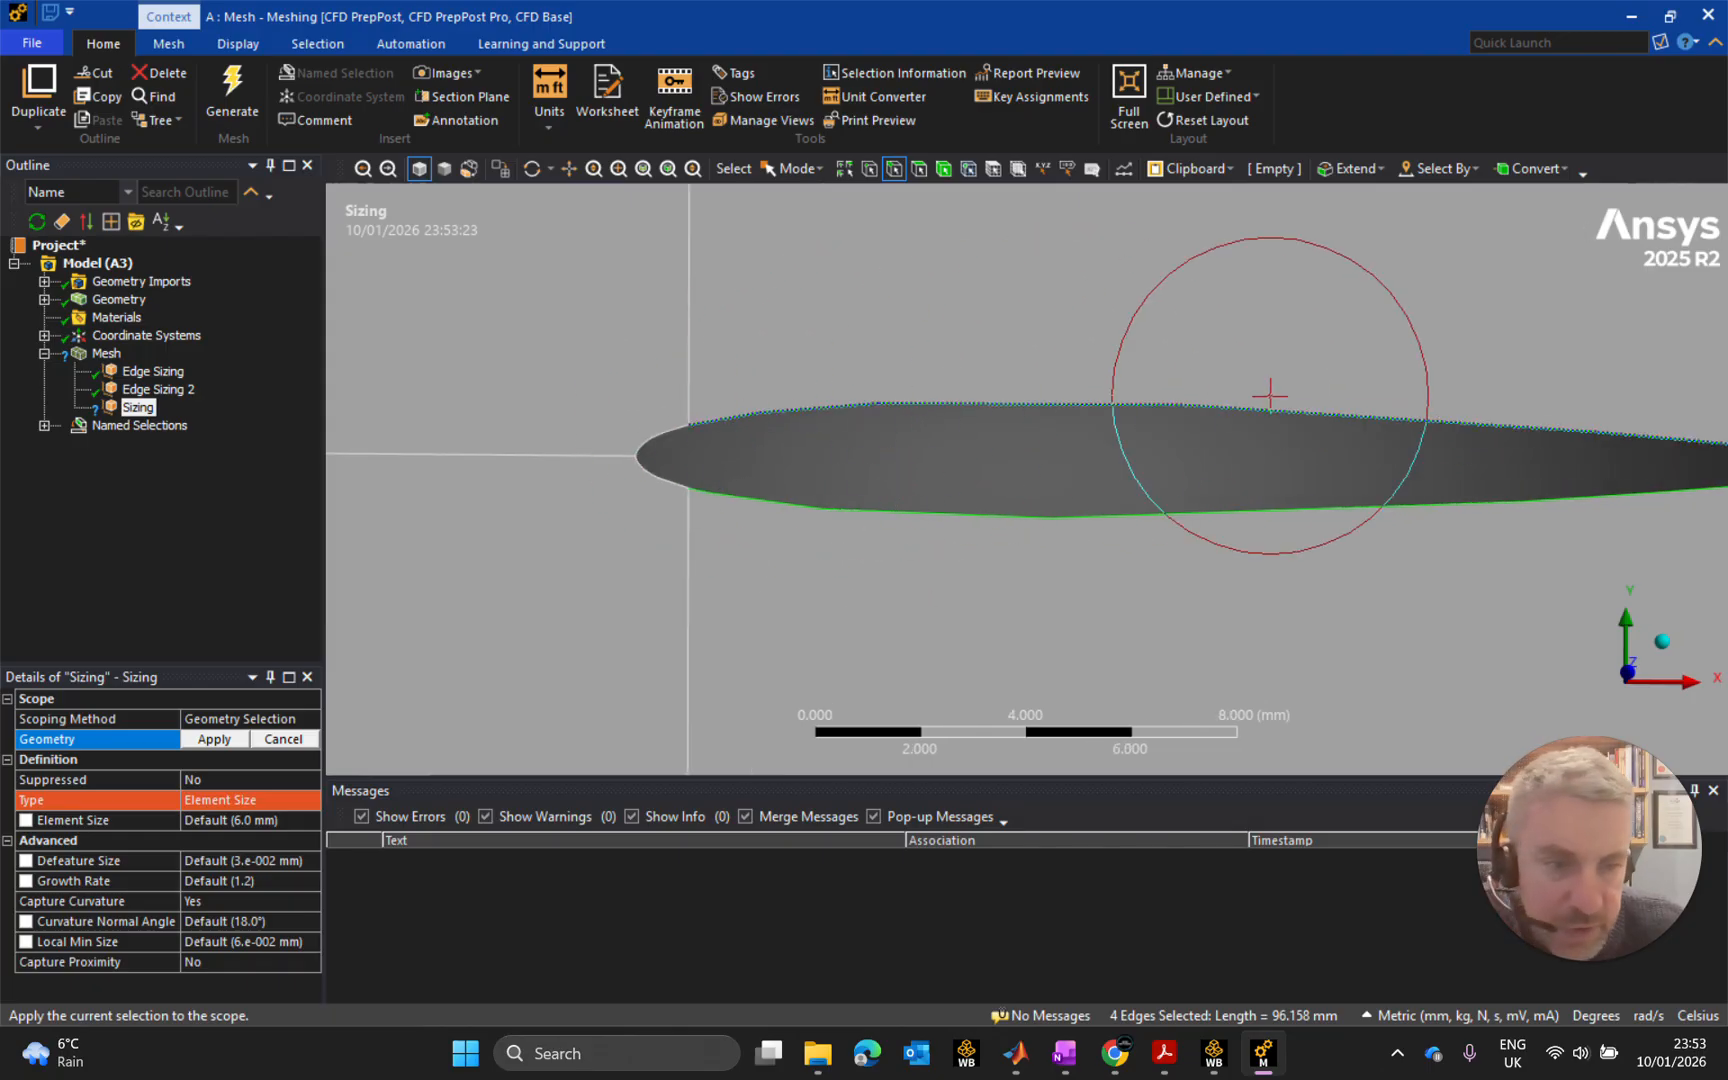
{"action": "scroll", "coordinate": [1342, 401], "scroll_direction": "down", "scroll_amount": 2}
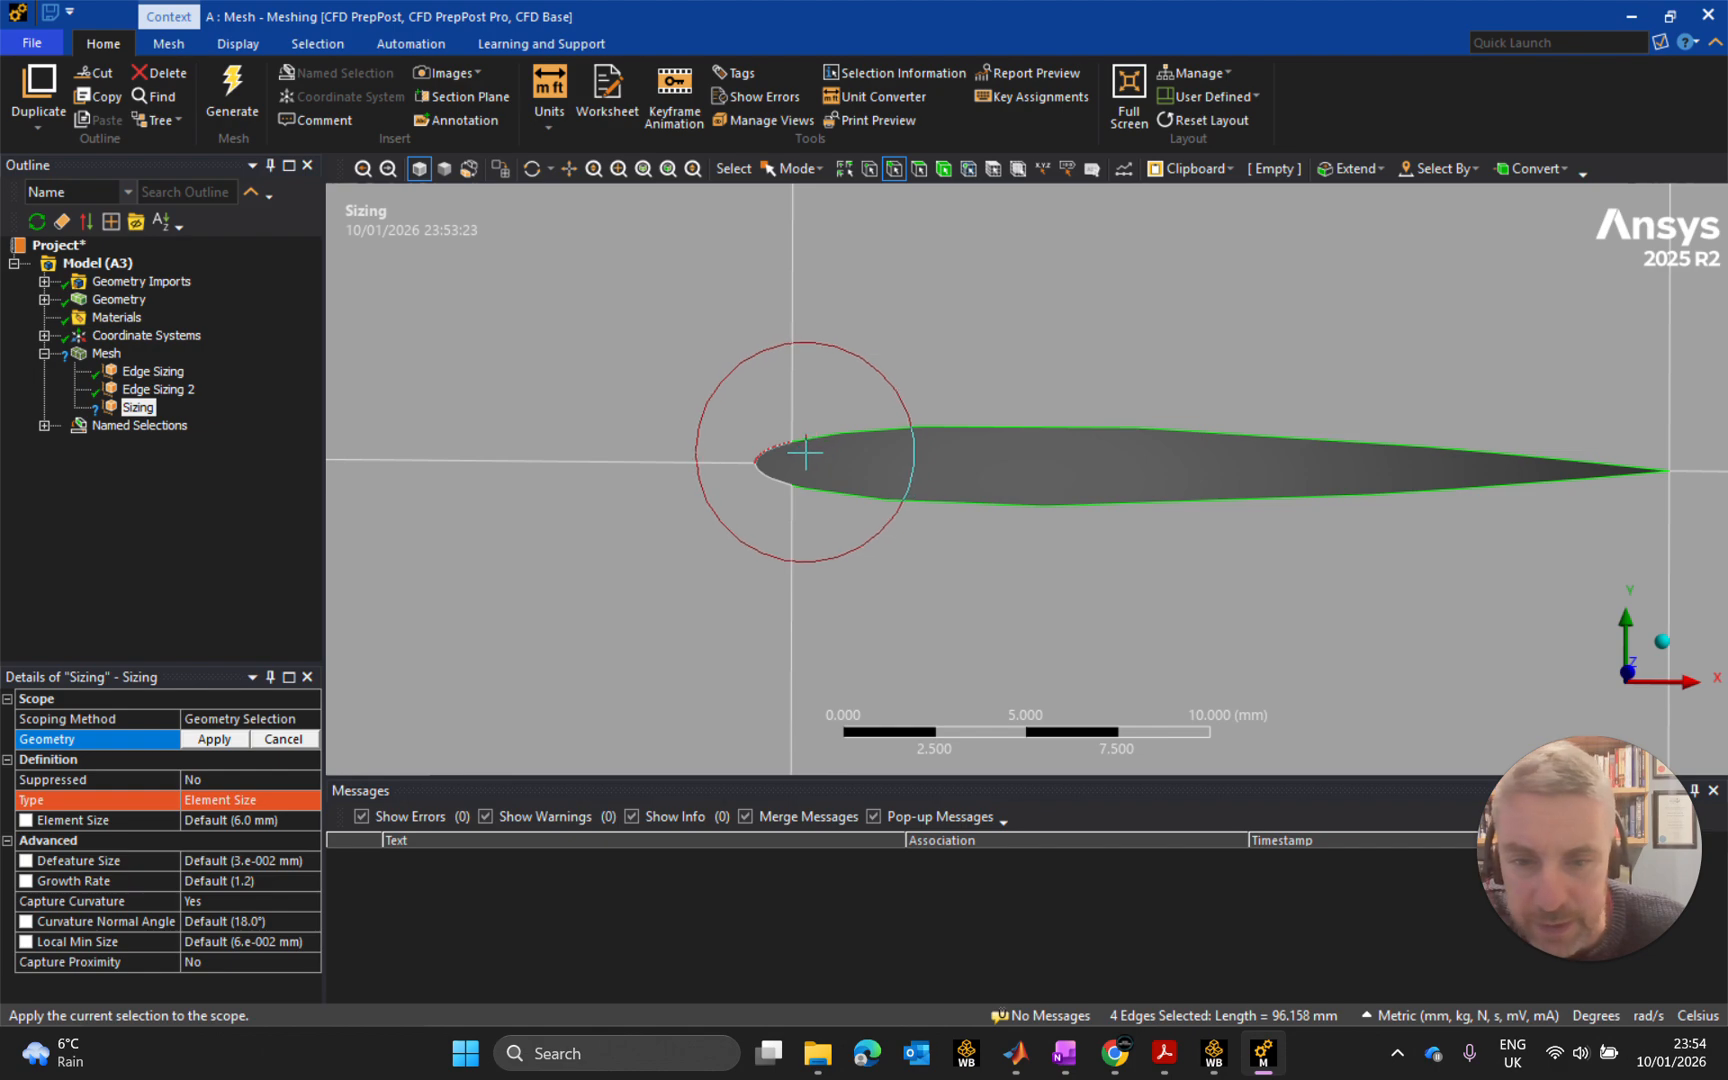
{"action": "scroll", "coordinate": [900, 470], "scroll_direction": "down", "scroll_amount": 5}
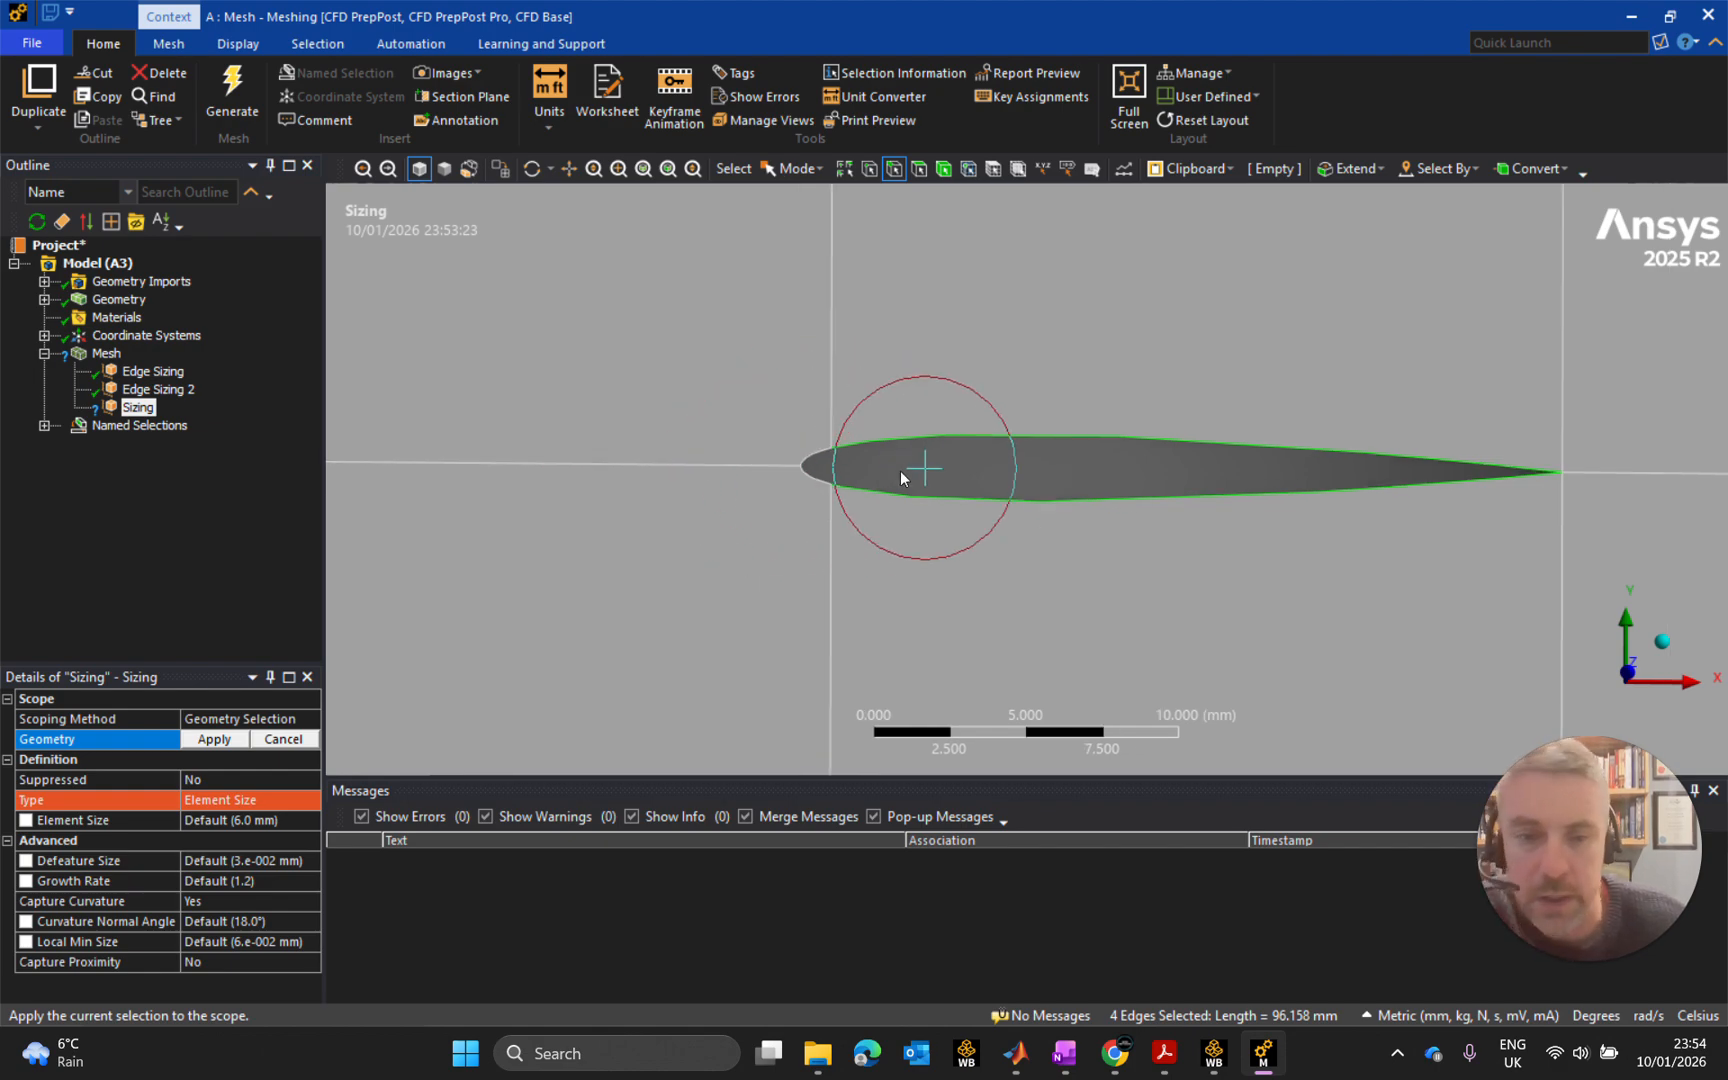
Scope the new sizing to the four selected edges and set its type to Number of Divisions.
{"action": "left_click", "coordinate": [214, 739]}
{"action": "left_click", "coordinate": [232, 800]}
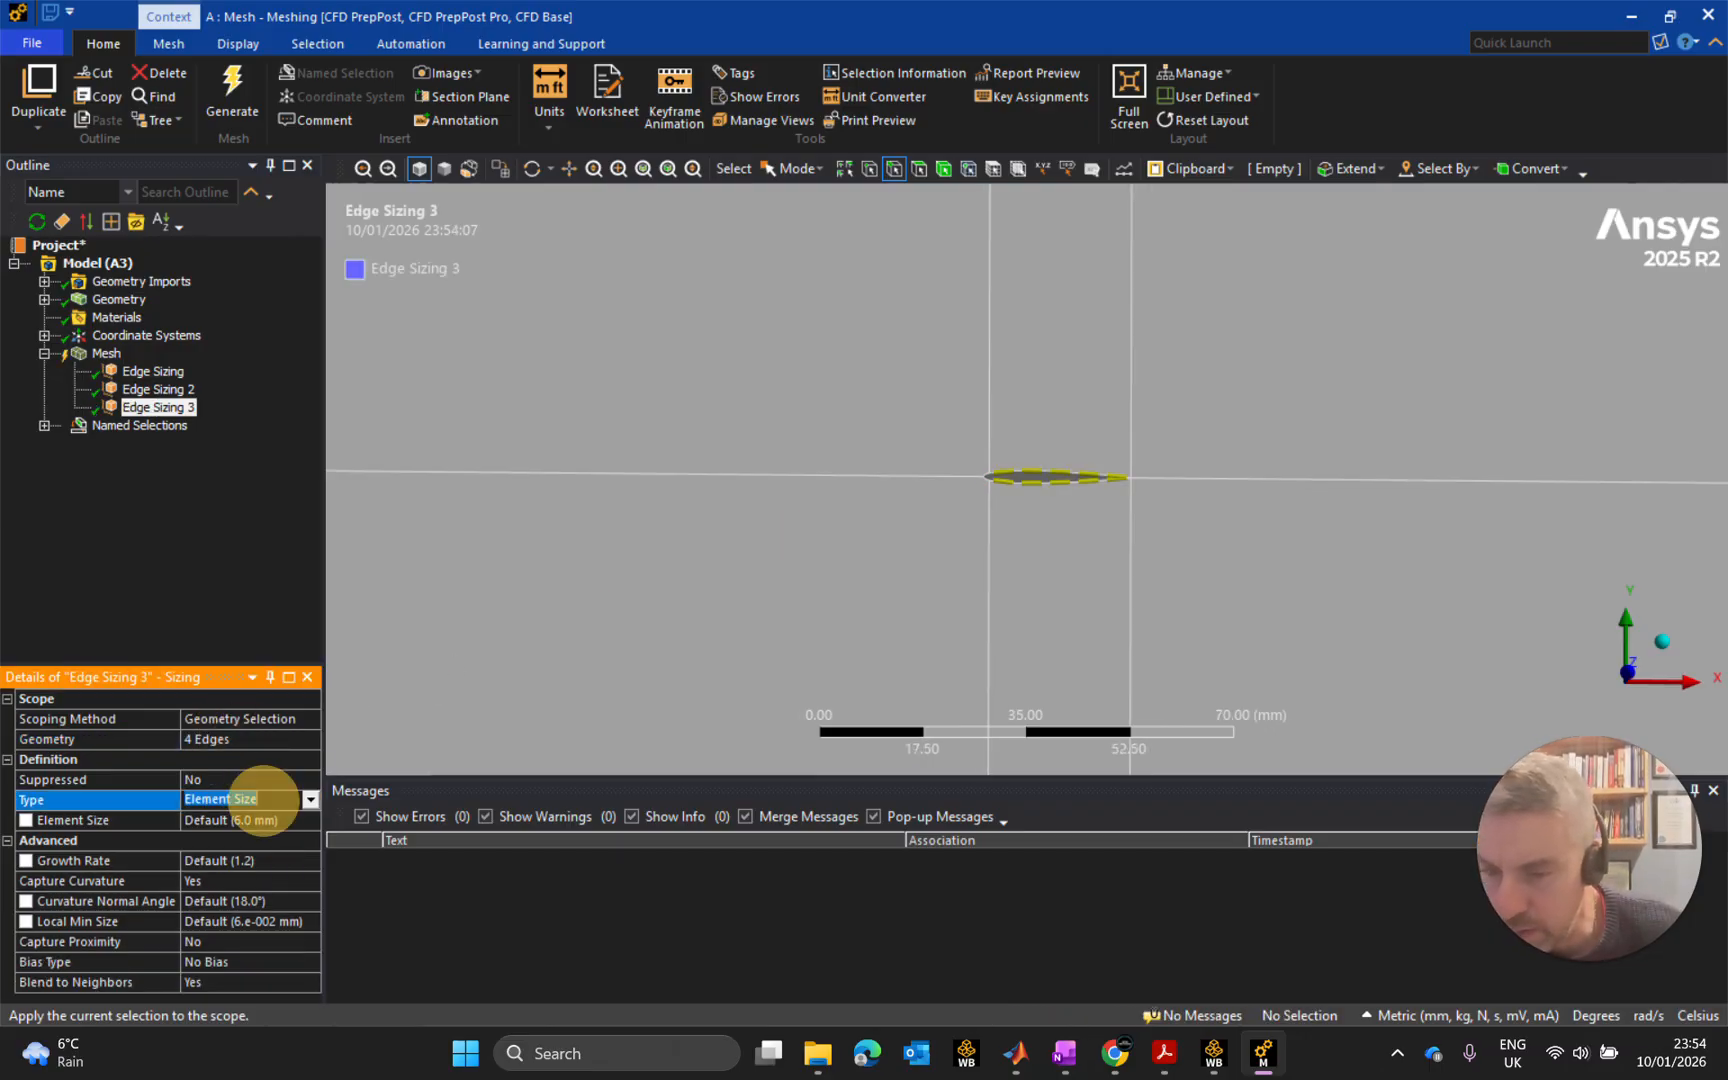
{"action": "left_click", "coordinate": [310, 800]}
{"action": "left_click", "coordinate": [238, 833]}
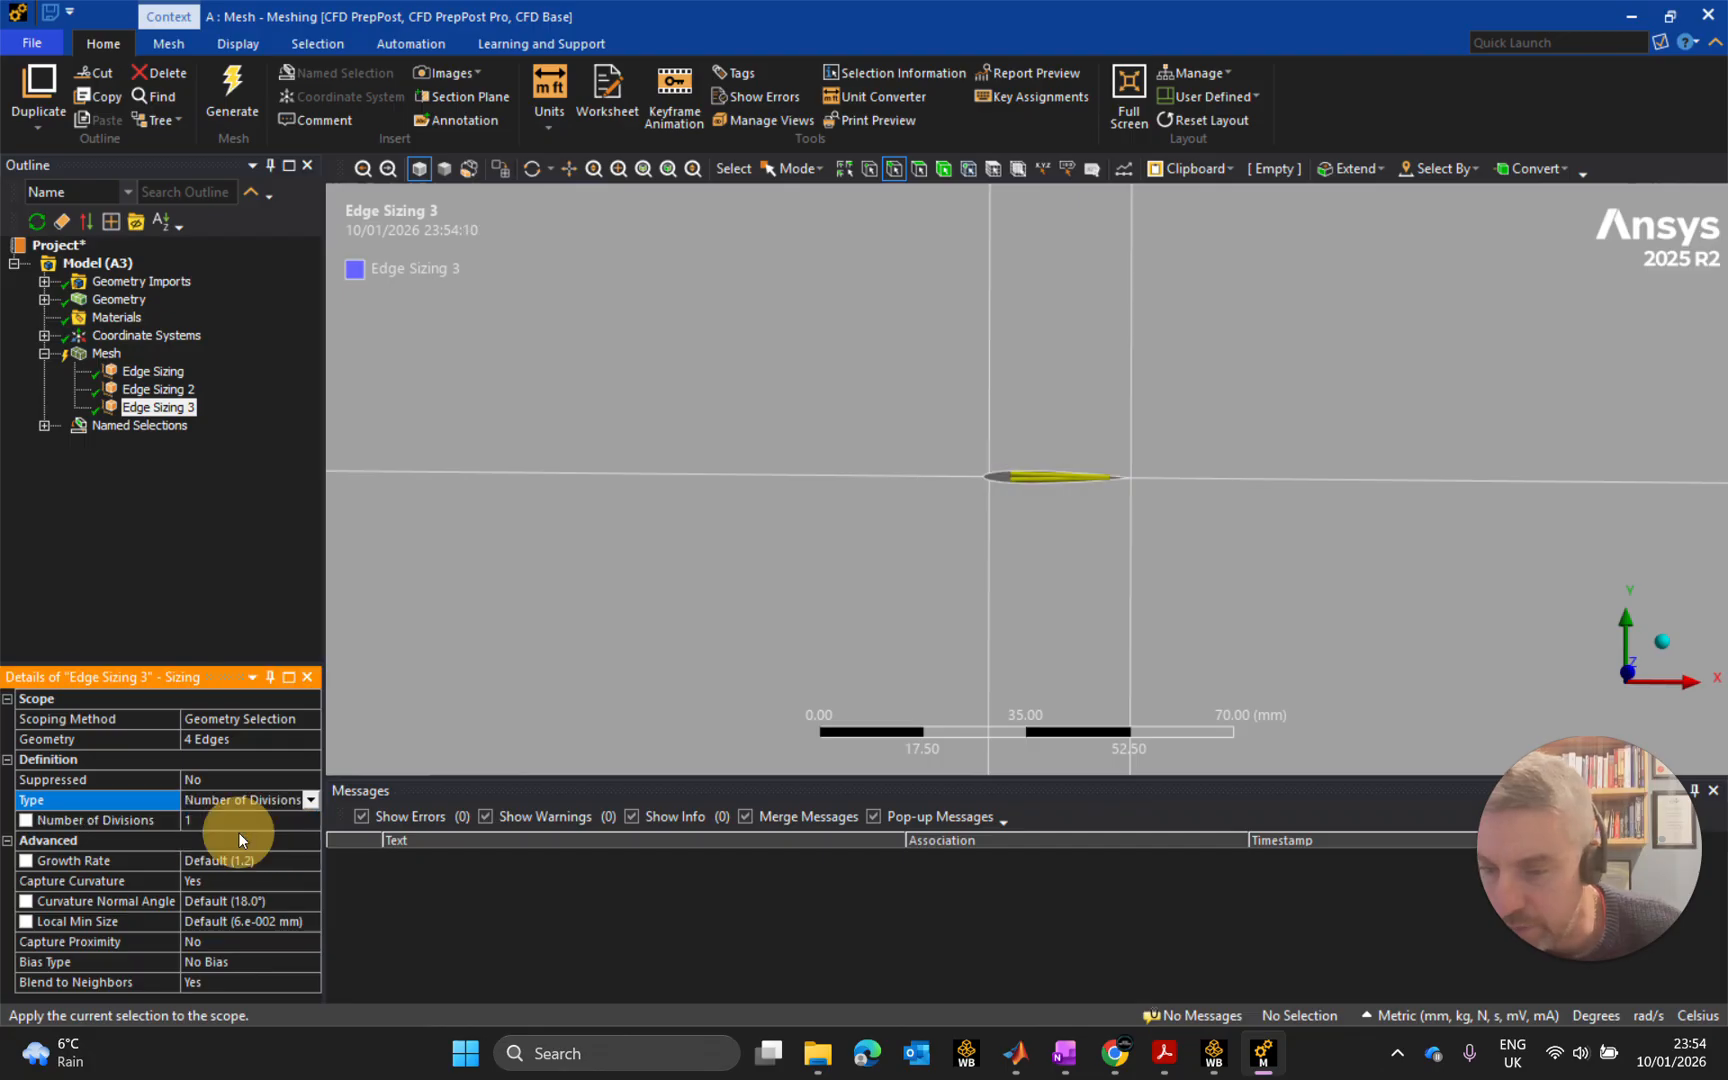
{"action": "left_click", "coordinate": [198, 821]}
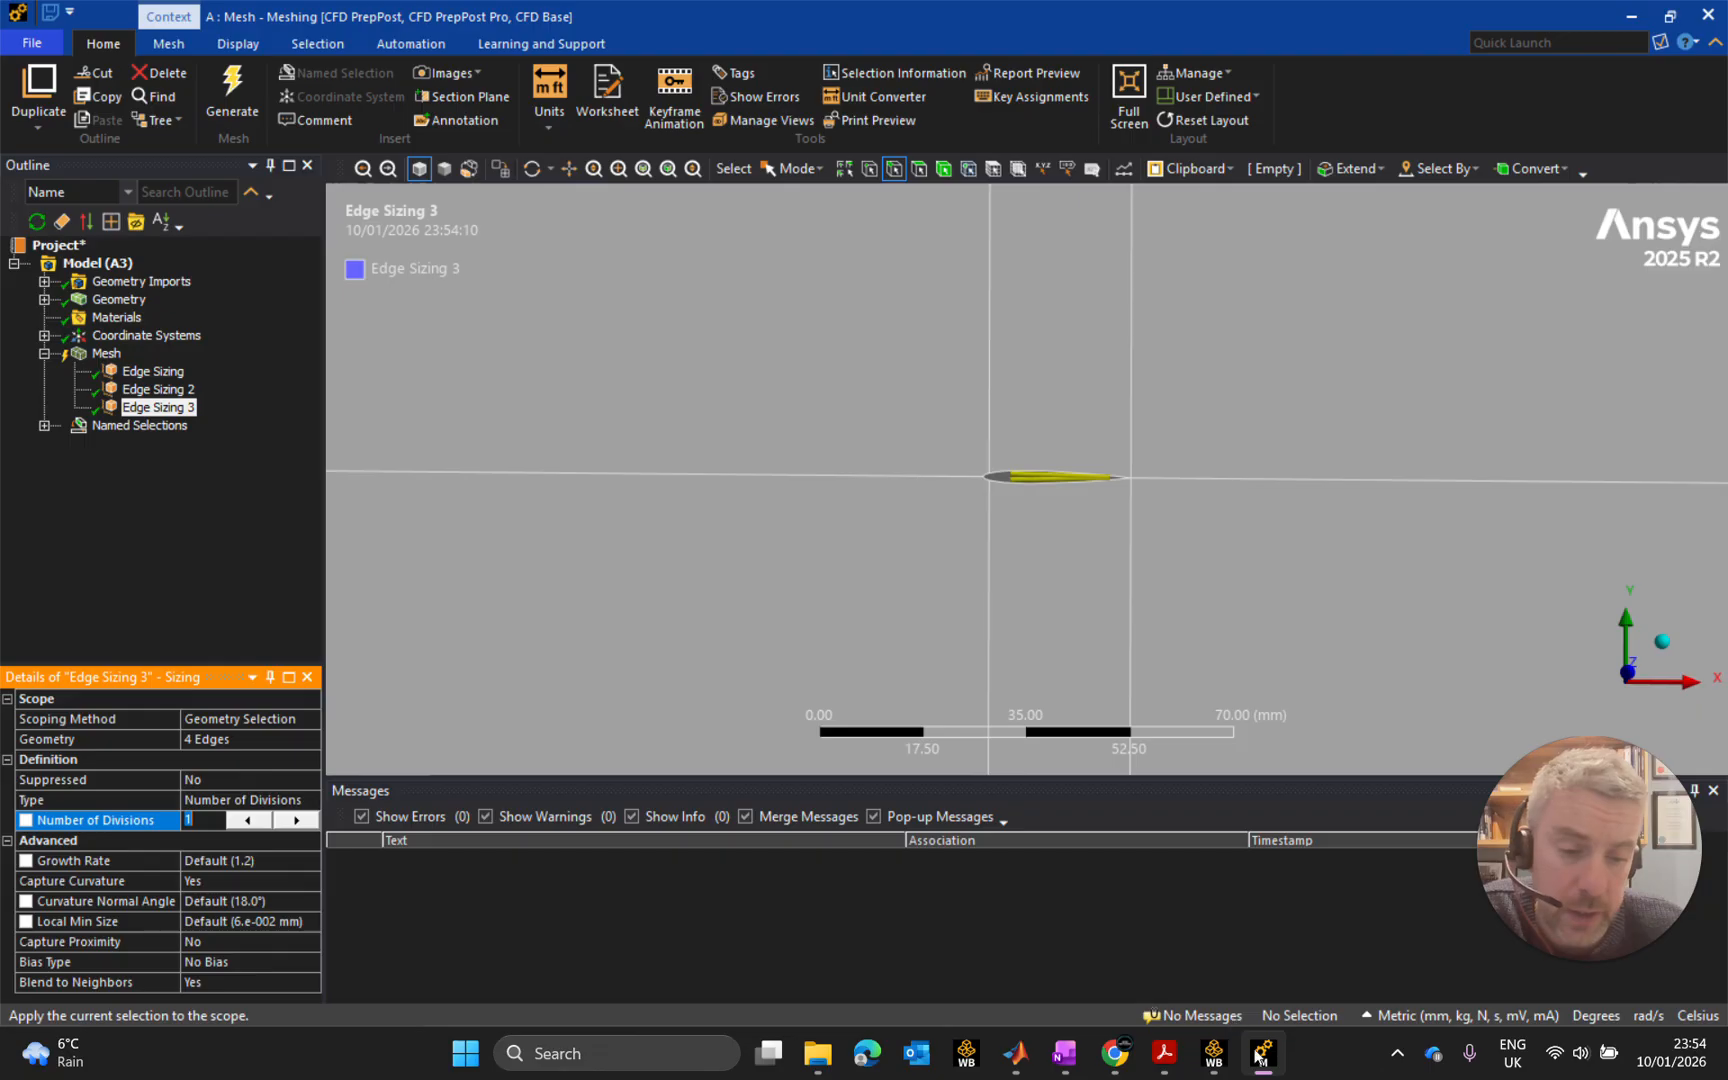
Switch to MATLAB to read the yplus function's wall distance and boundary layer results, and return to Ansys Meshing.
{"action": "mouse_move", "coordinate": [1260, 1053]}
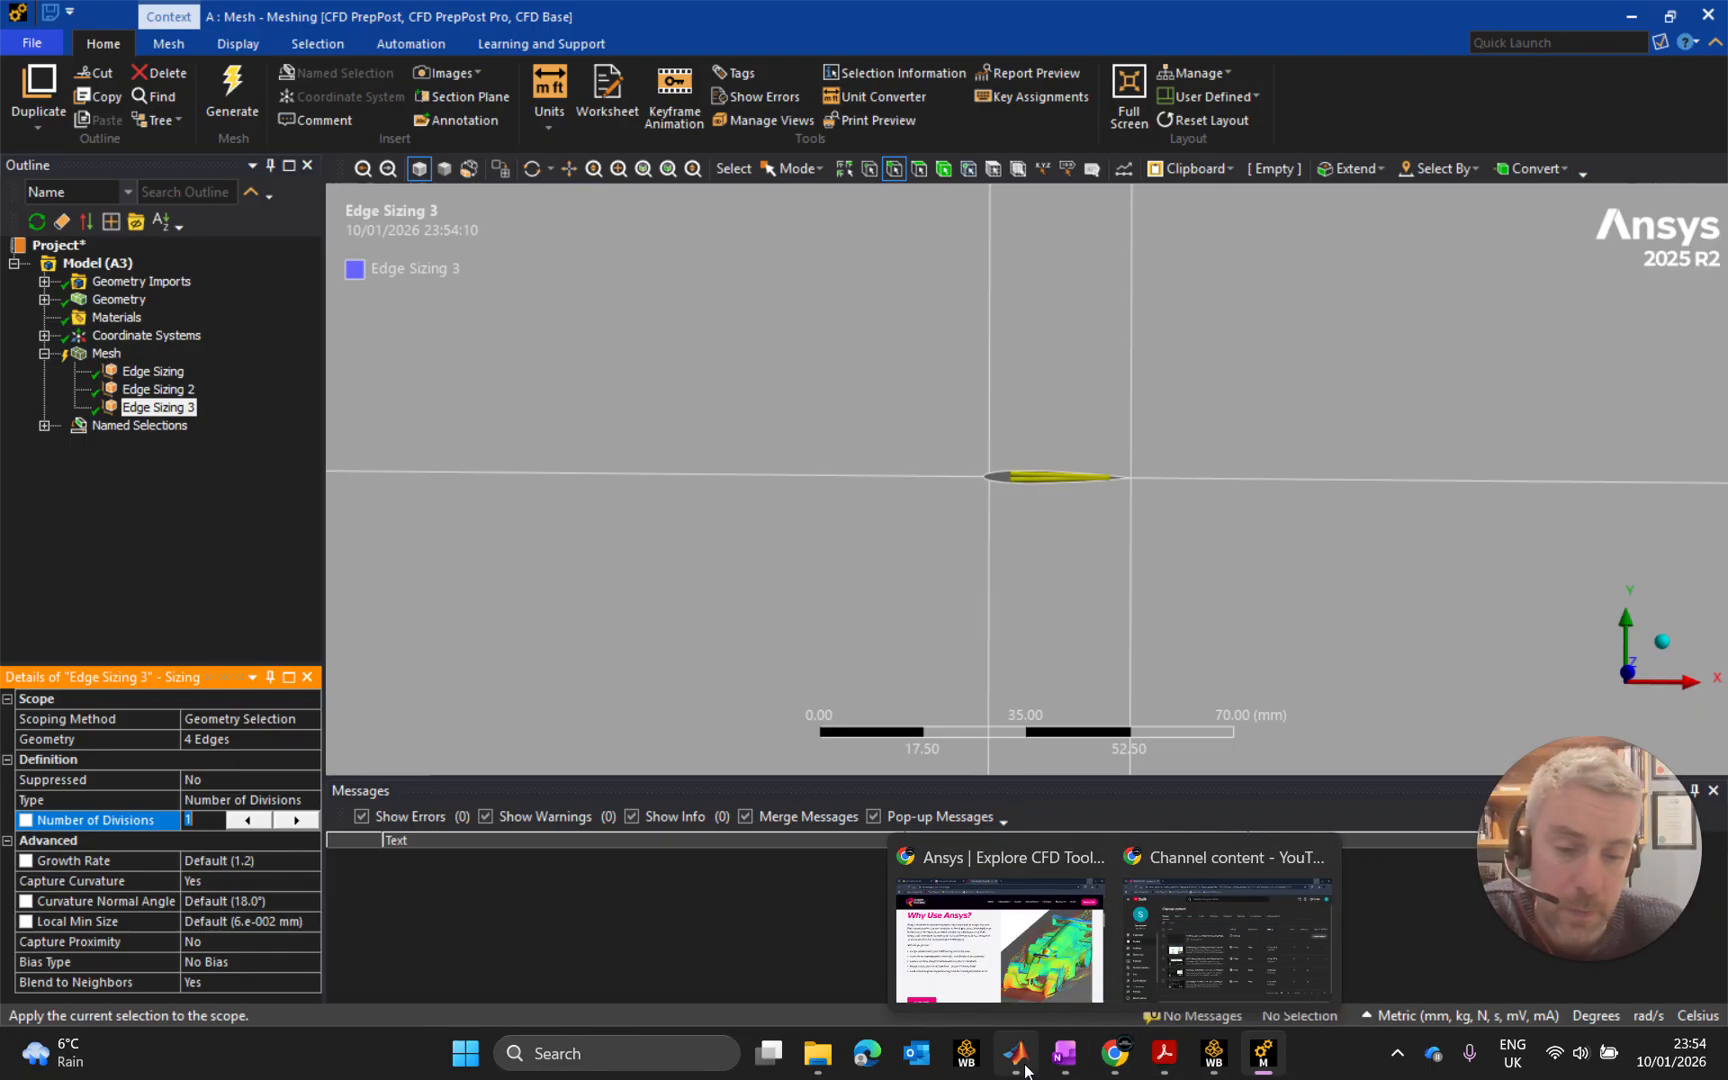
{"action": "mouse_move", "coordinate": [1025, 1068]}
{"action": "left_click", "coordinate": [1033, 948]}
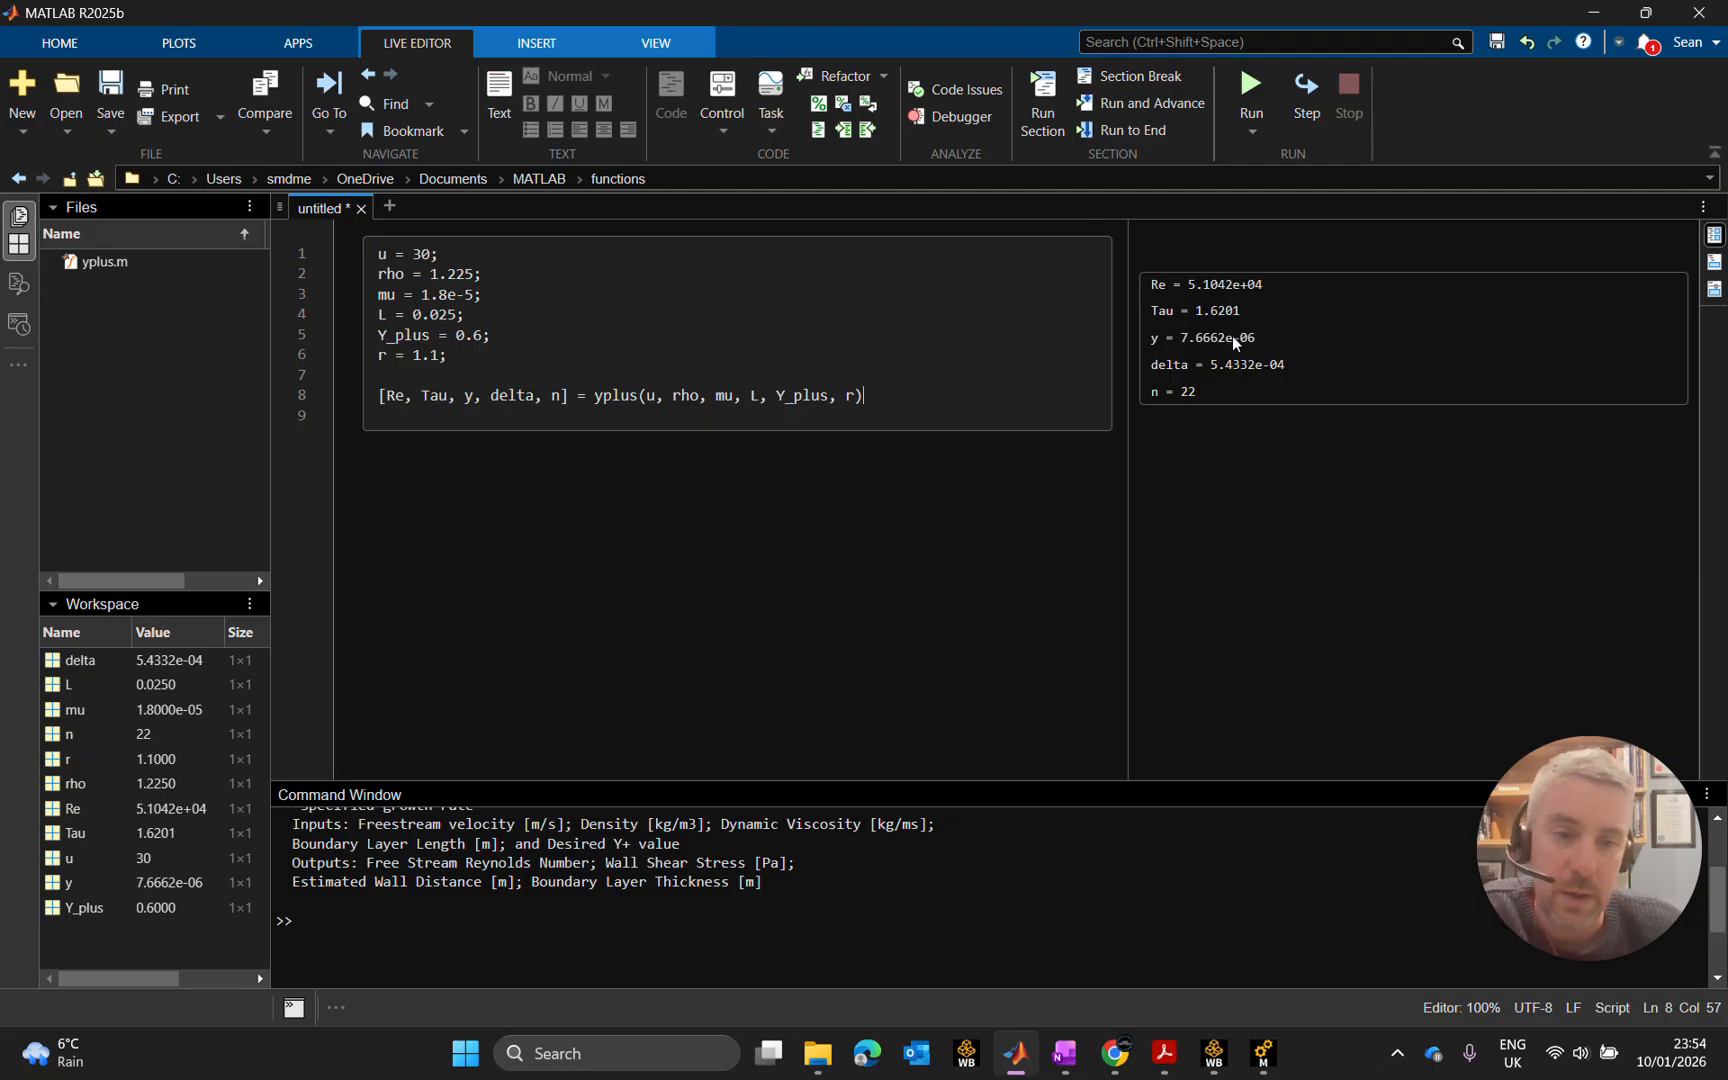
{"action": "left_click", "coordinate": [1592, 12]}
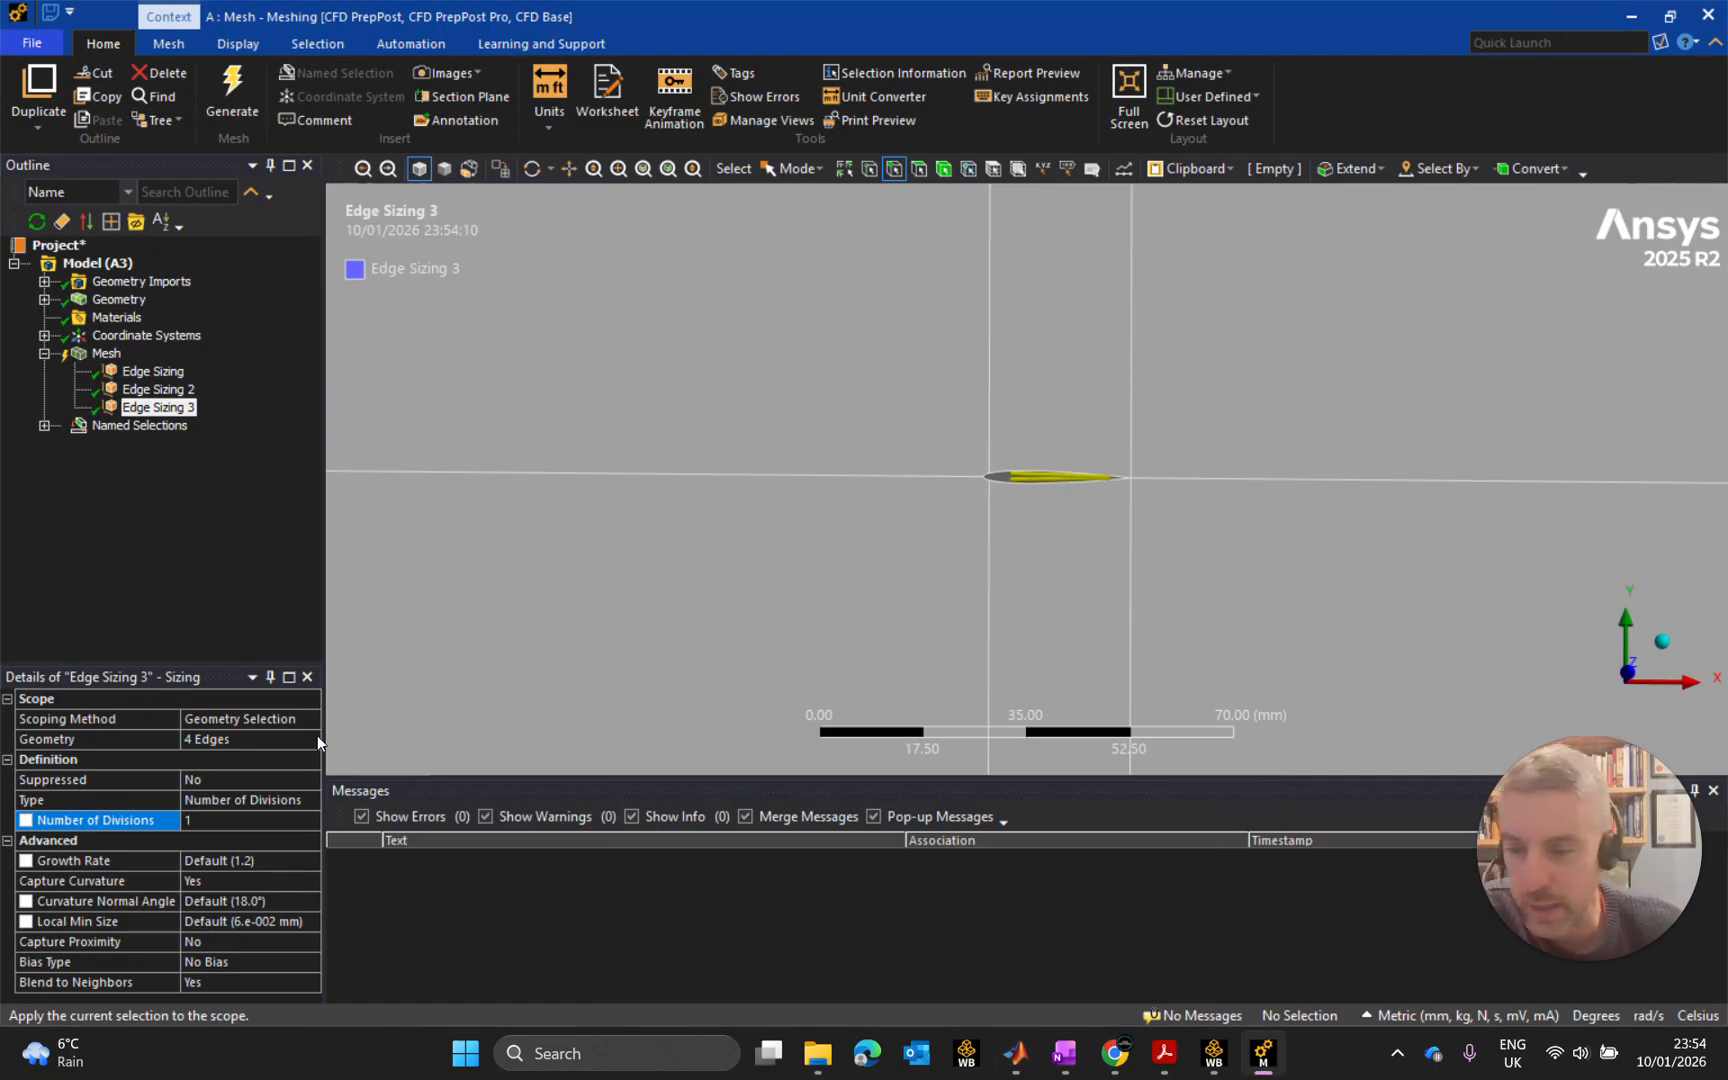
Set the number of divisions to 240 and Capture Curvature to No for Edge Sizing 3.
{"action": "left_click", "coordinate": [212, 828]}
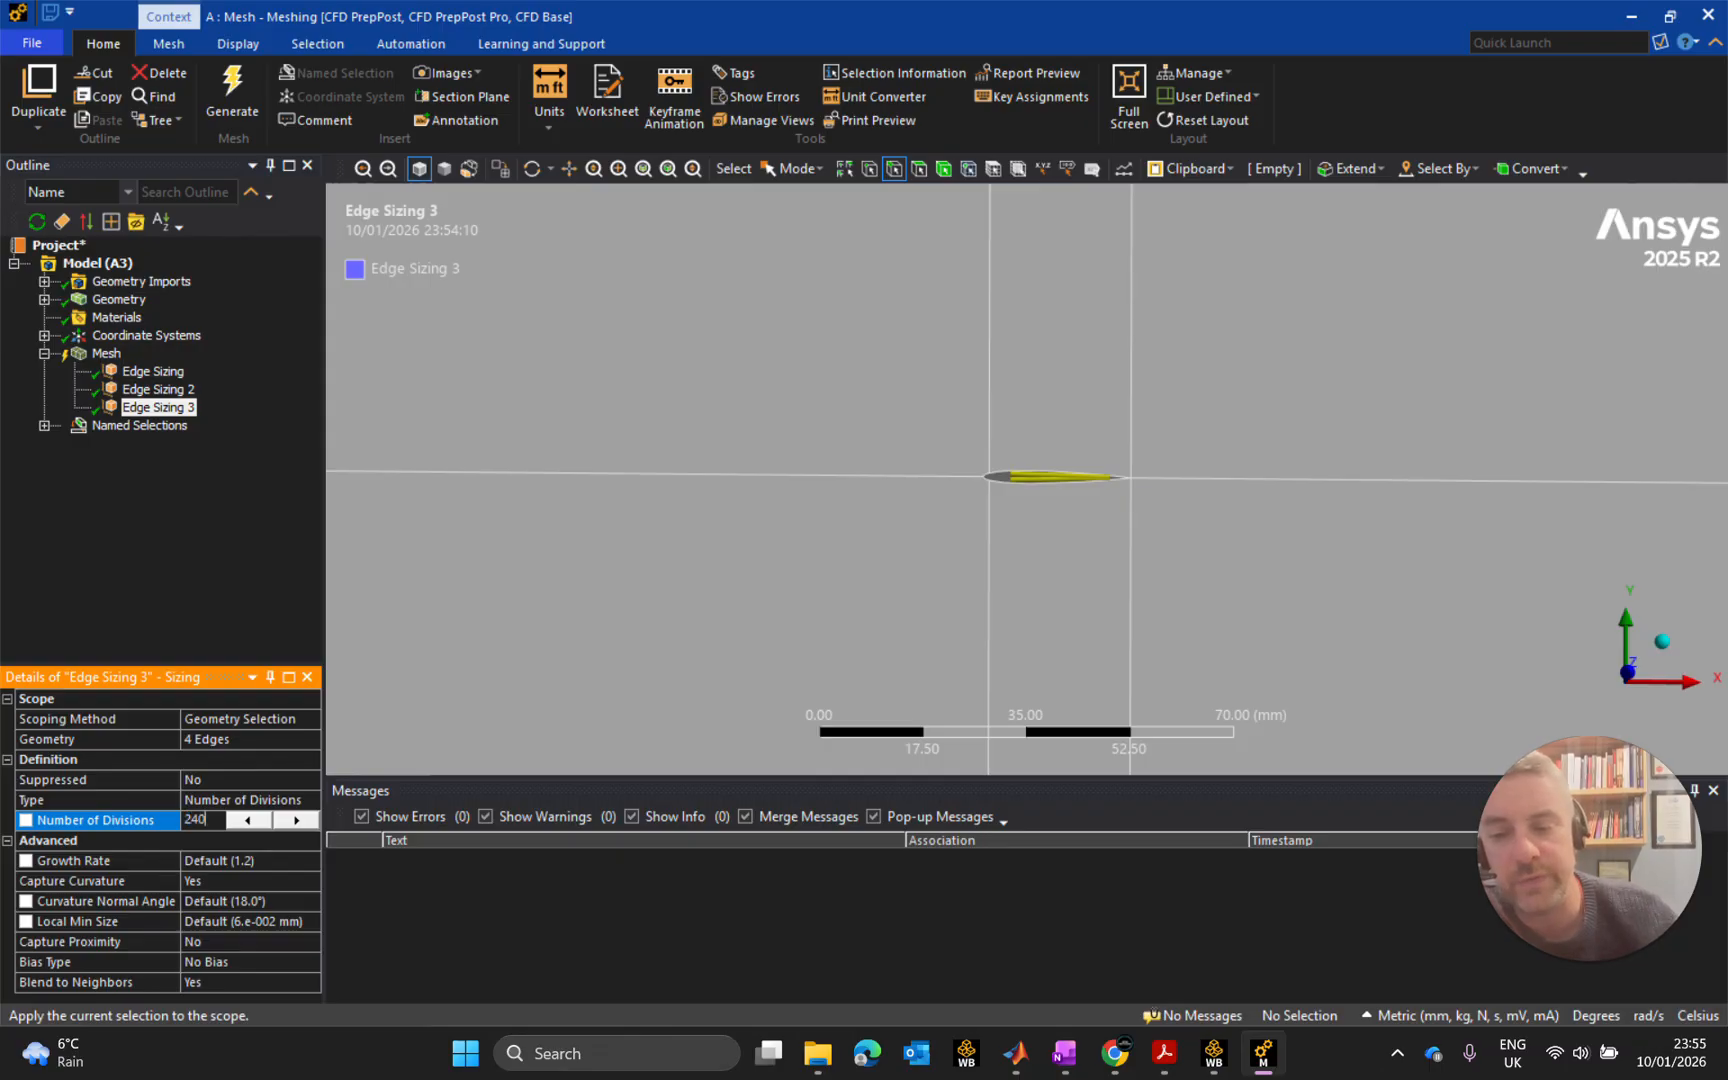
{"action": "key", "text": "Return"}
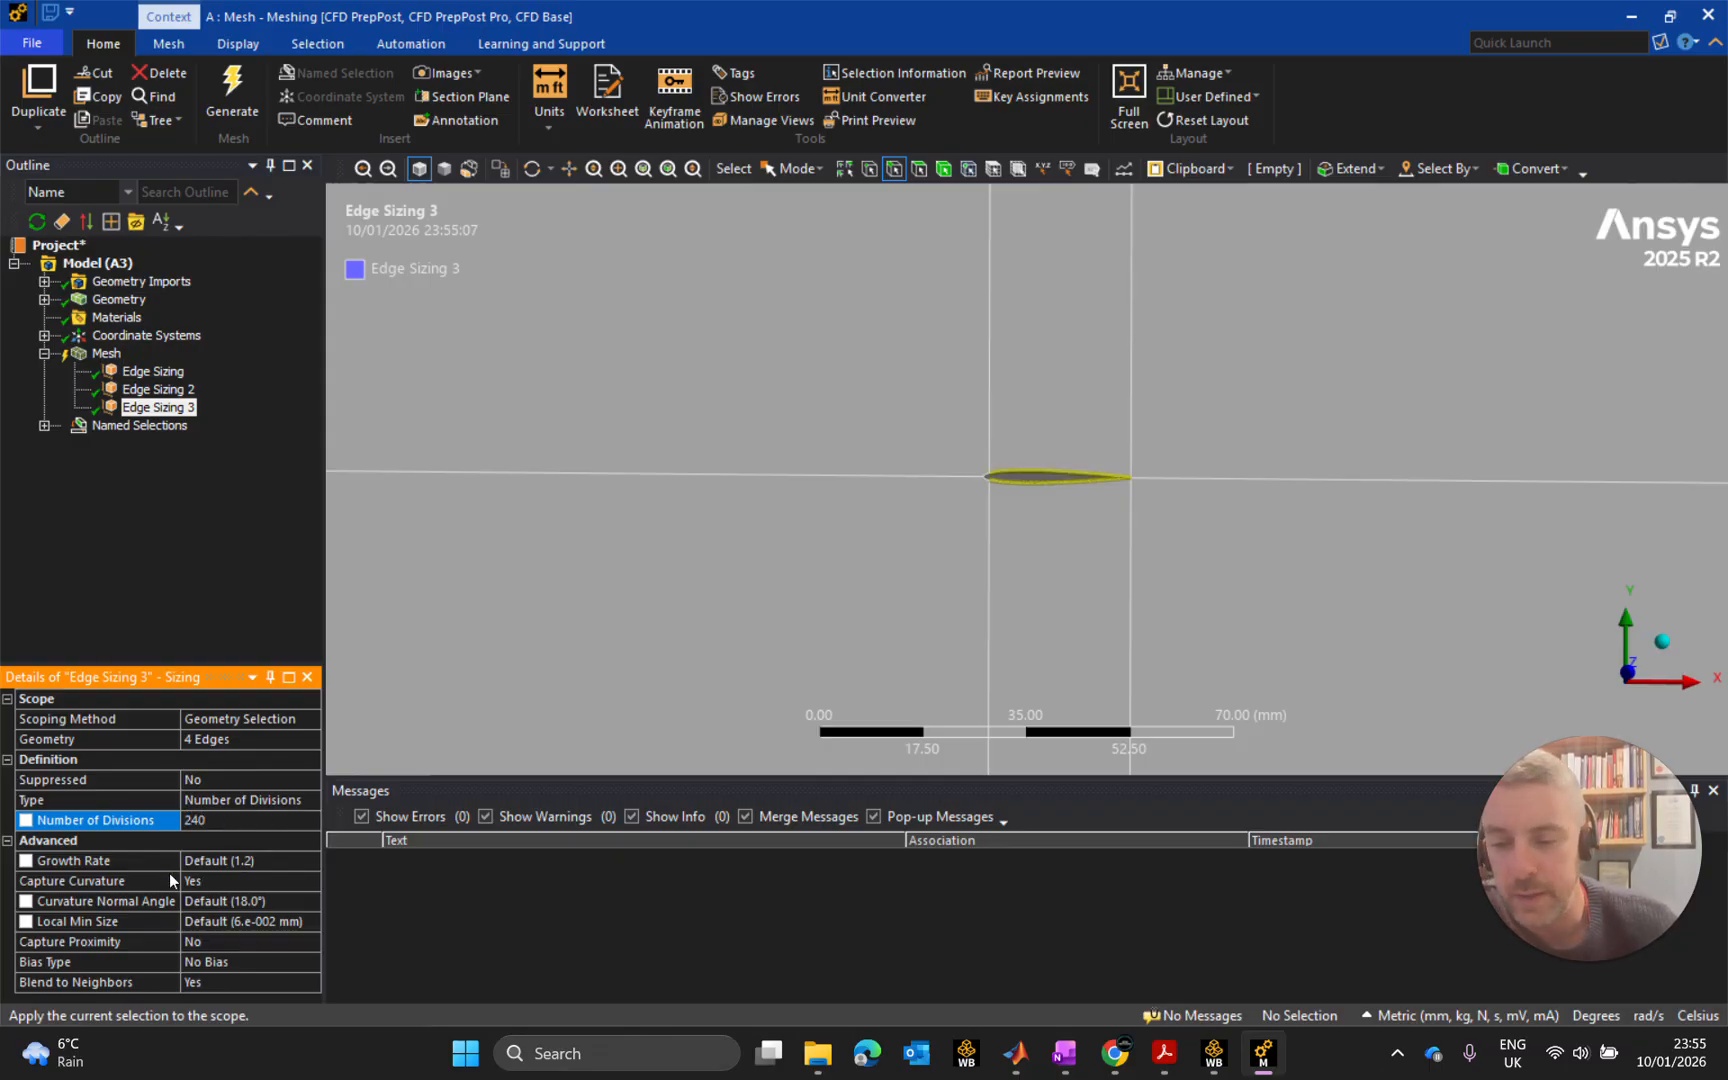
{"action": "left_click", "coordinate": [236, 882]}
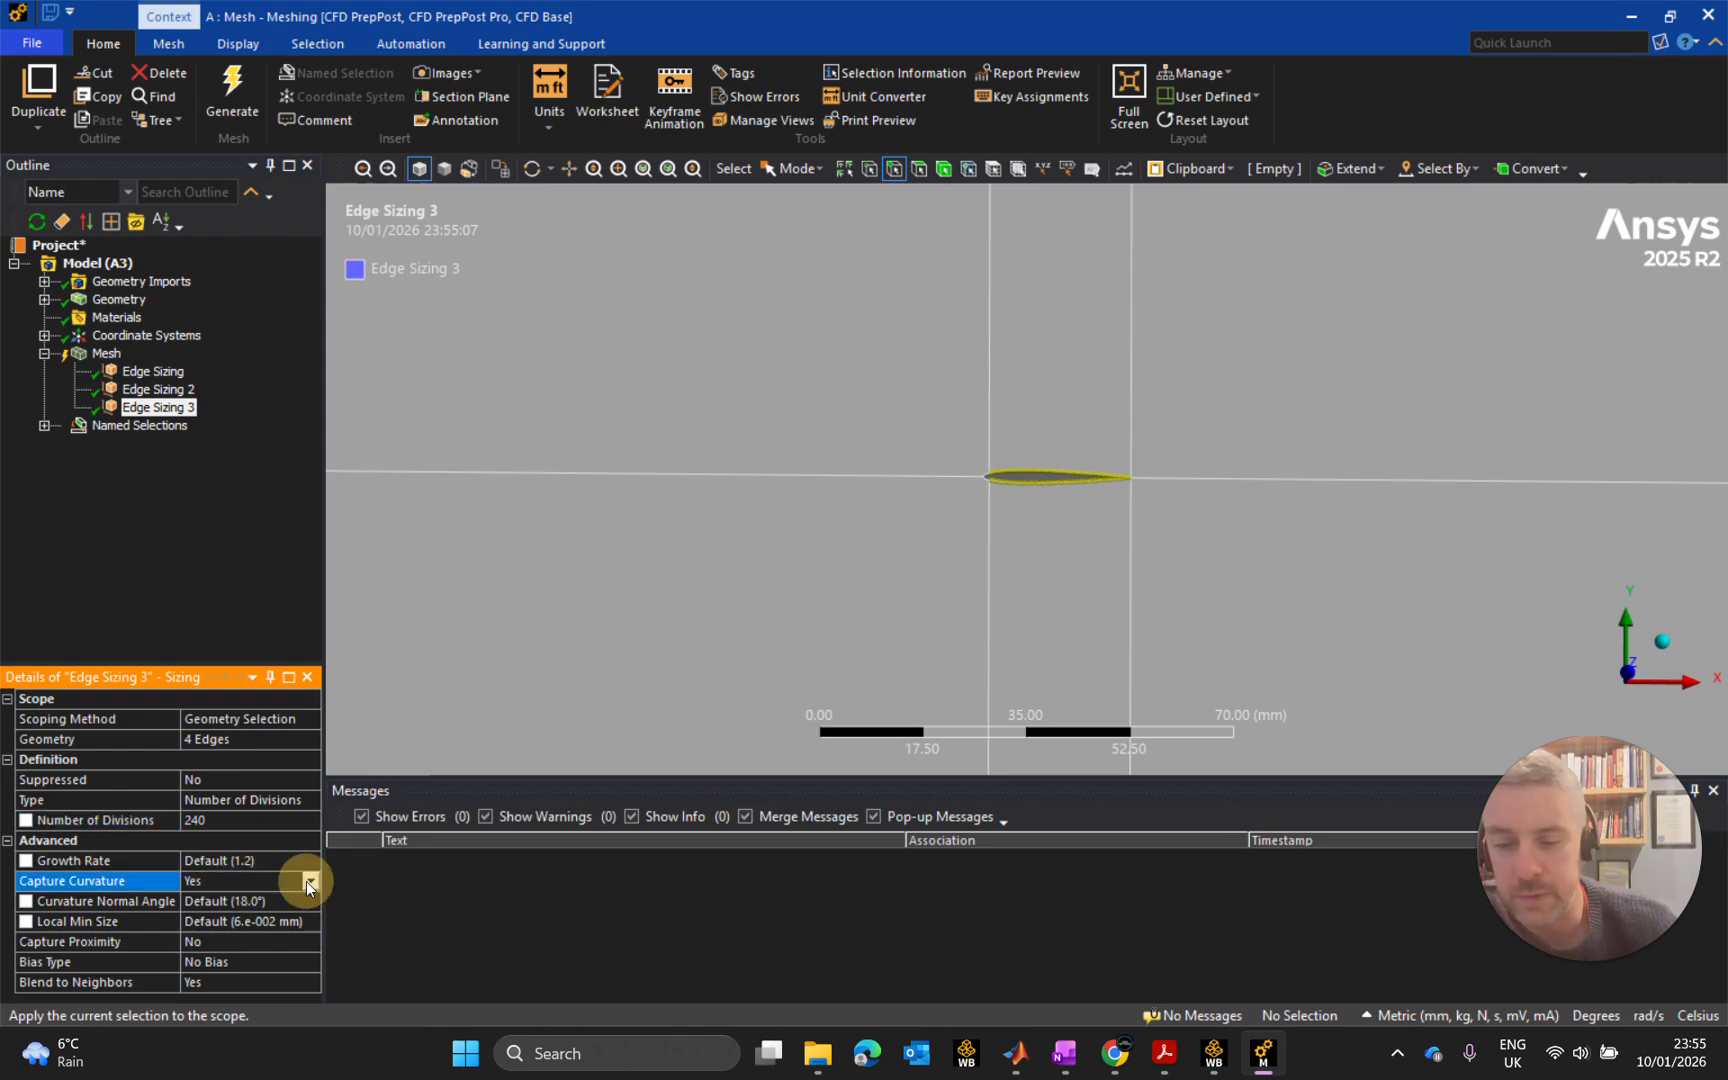
{"action": "left_click", "coordinate": [306, 882]}
{"action": "left_click", "coordinate": [232, 914]}
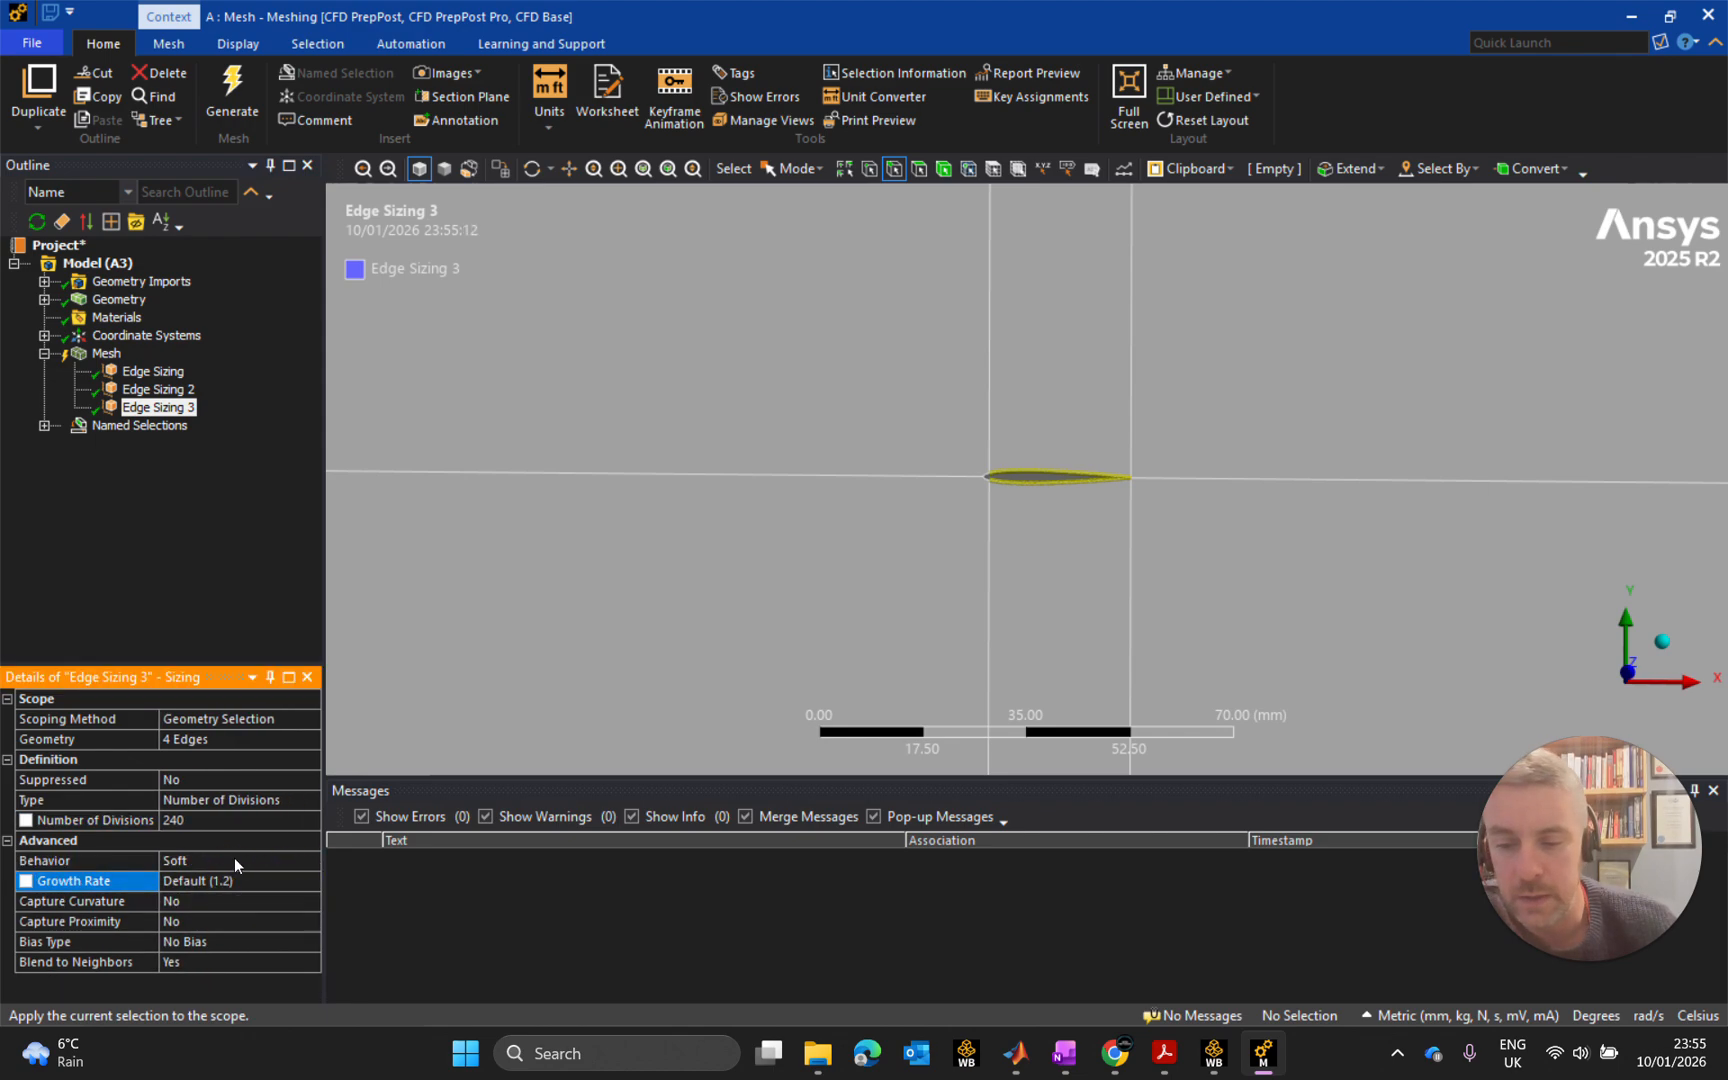
Set the Behavior of Edge Sizing 3 to Hard.
{"action": "left_click", "coordinate": [282, 860]}
{"action": "left_click", "coordinate": [312, 862]}
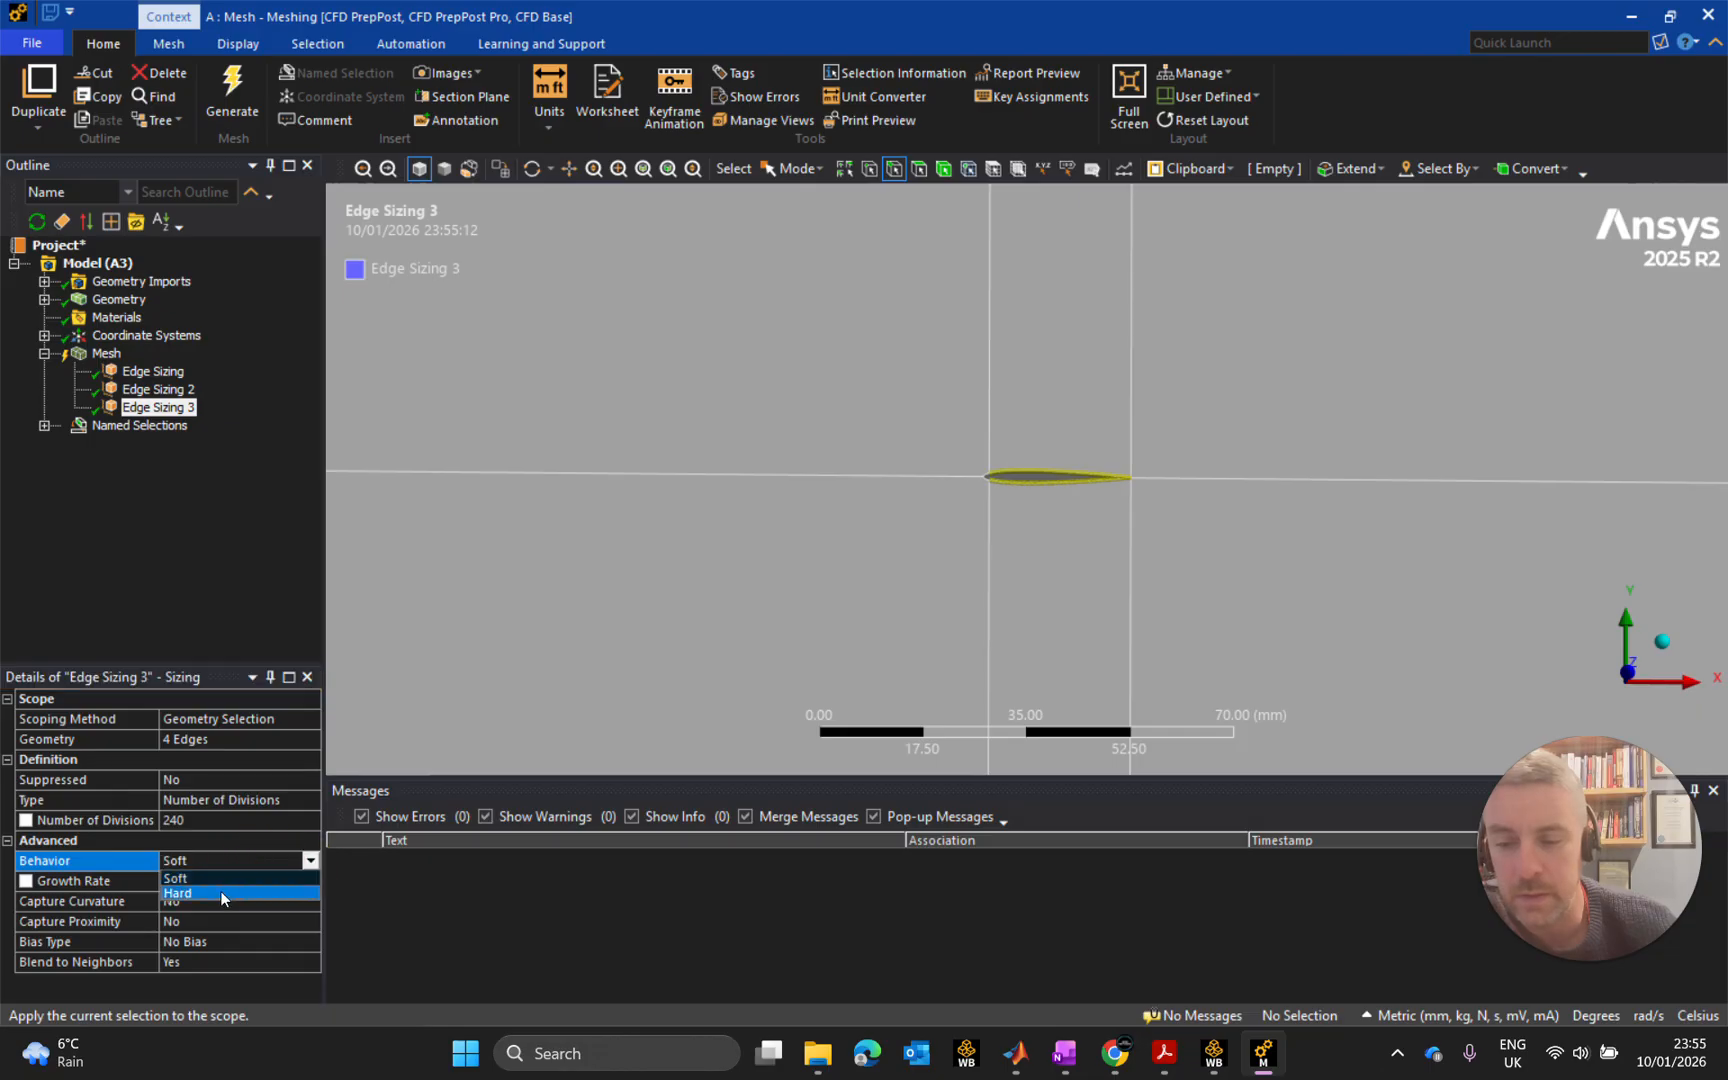
{"action": "left_click", "coordinate": [287, 899]}
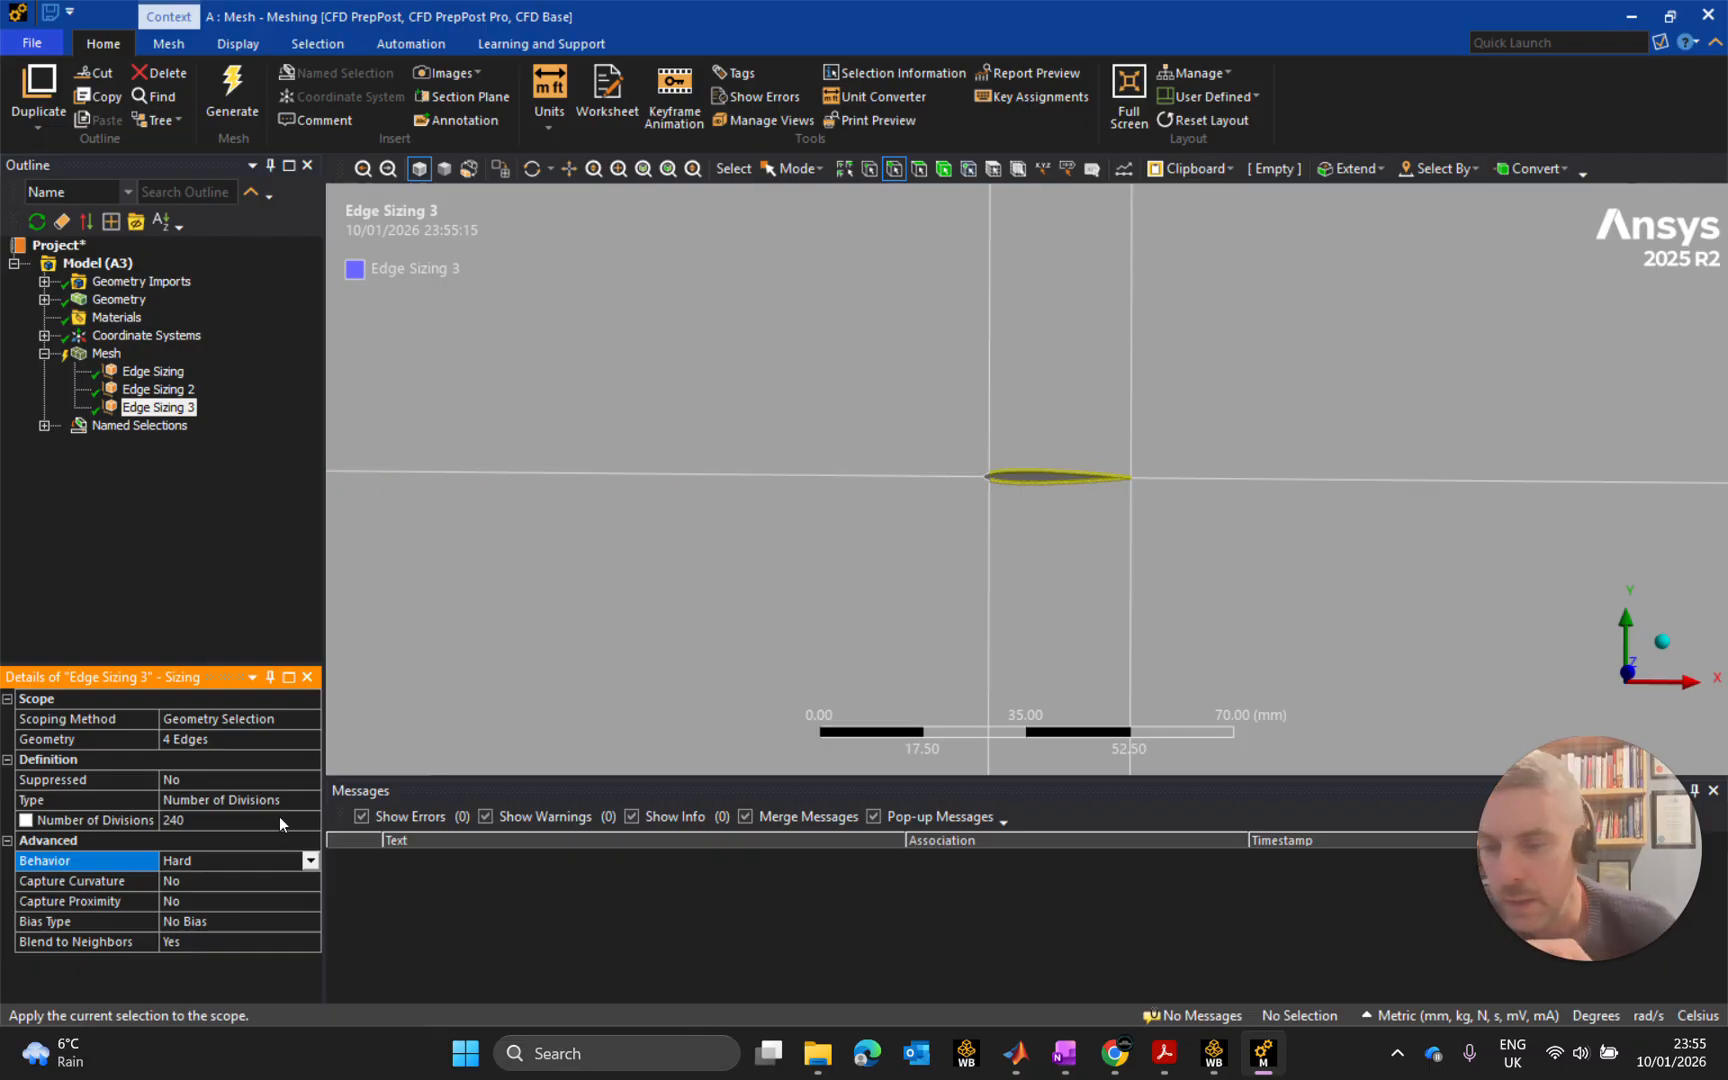
{"action": "left_click", "coordinate": [106, 353]}
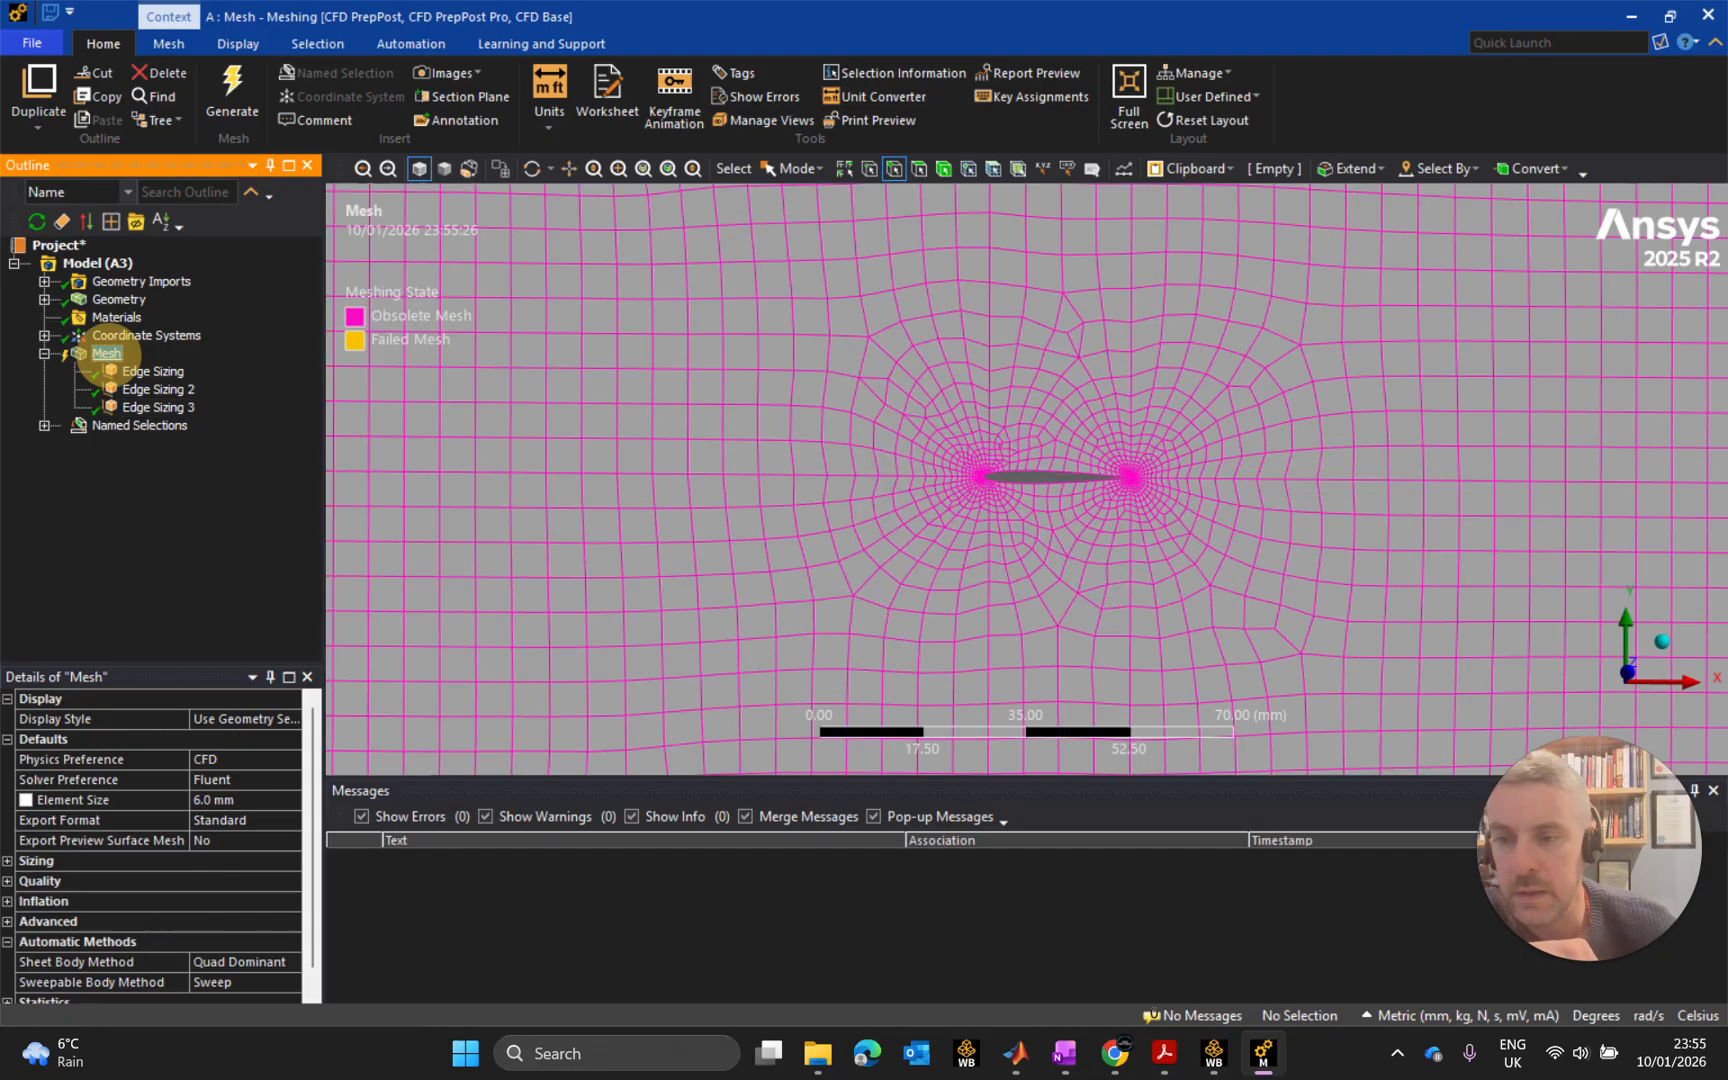
{"action": "right_click", "coordinate": [110, 353]}
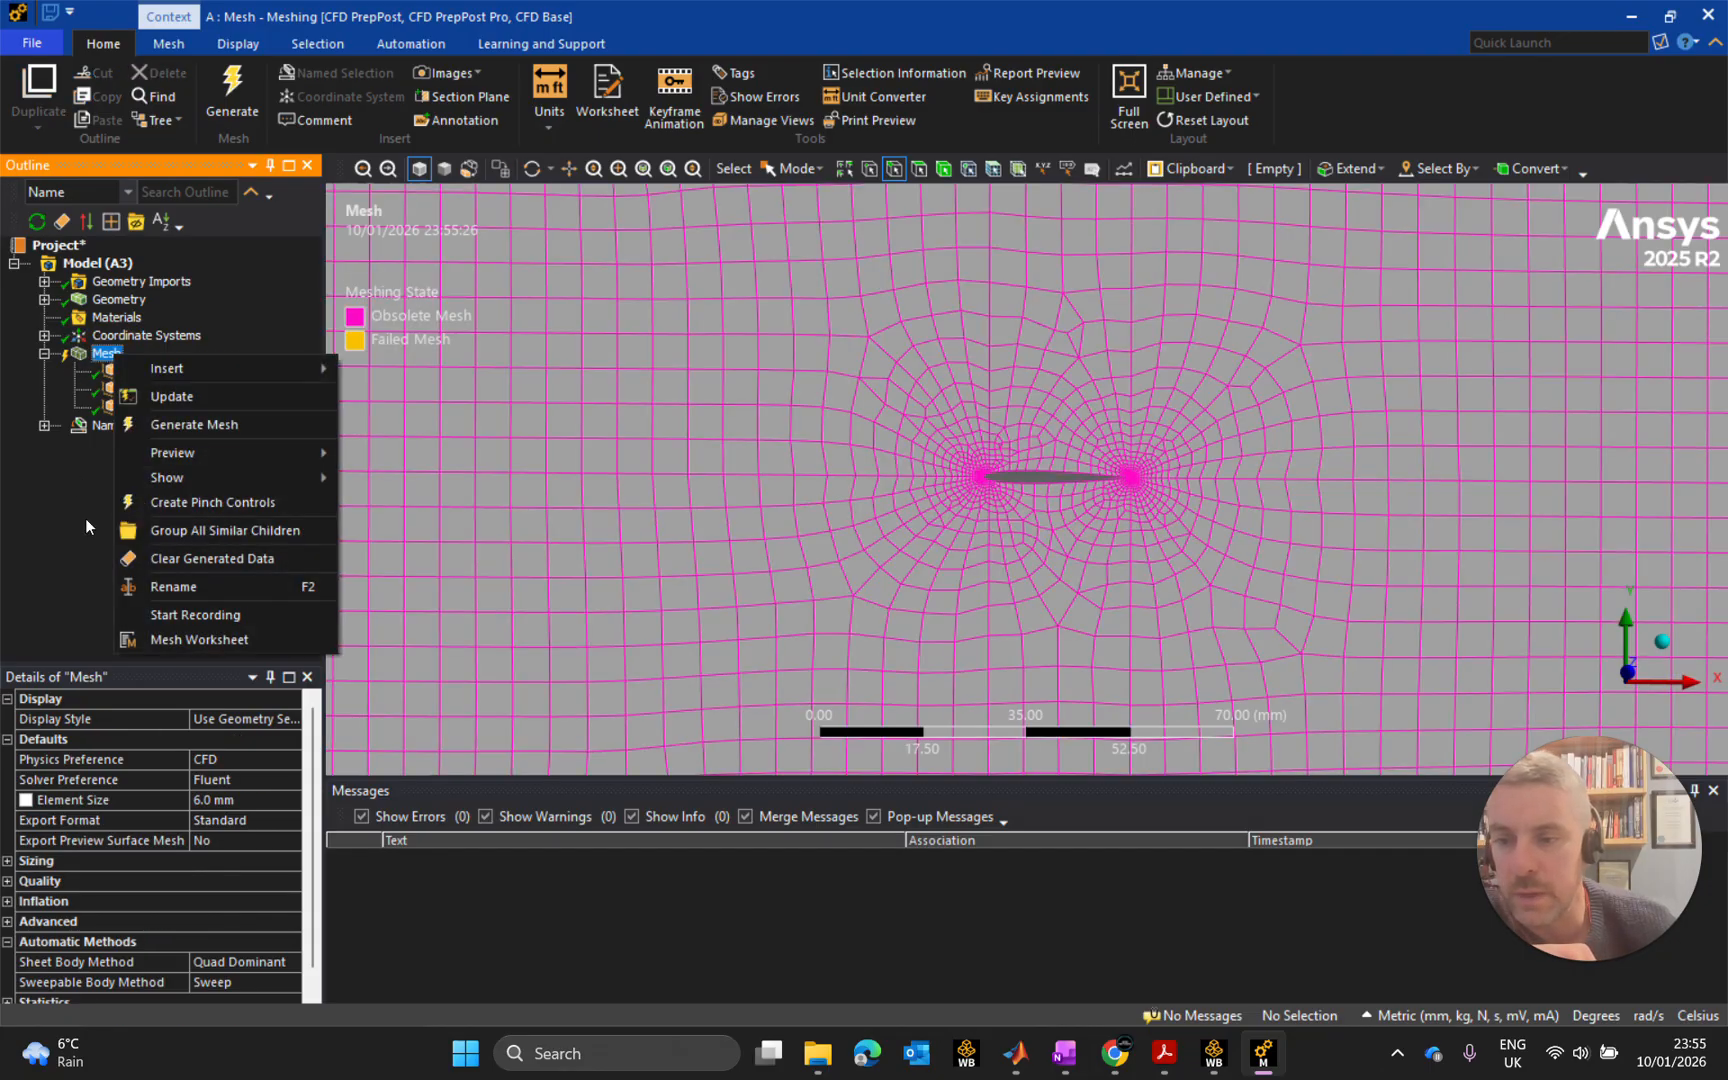
{"action": "left_click", "coordinate": [85, 518]}
Set Blend to Neighbors to No for Edge Sizing 3.
{"action": "left_click", "coordinate": [155, 407]}
{"action": "left_click", "coordinate": [205, 940]}
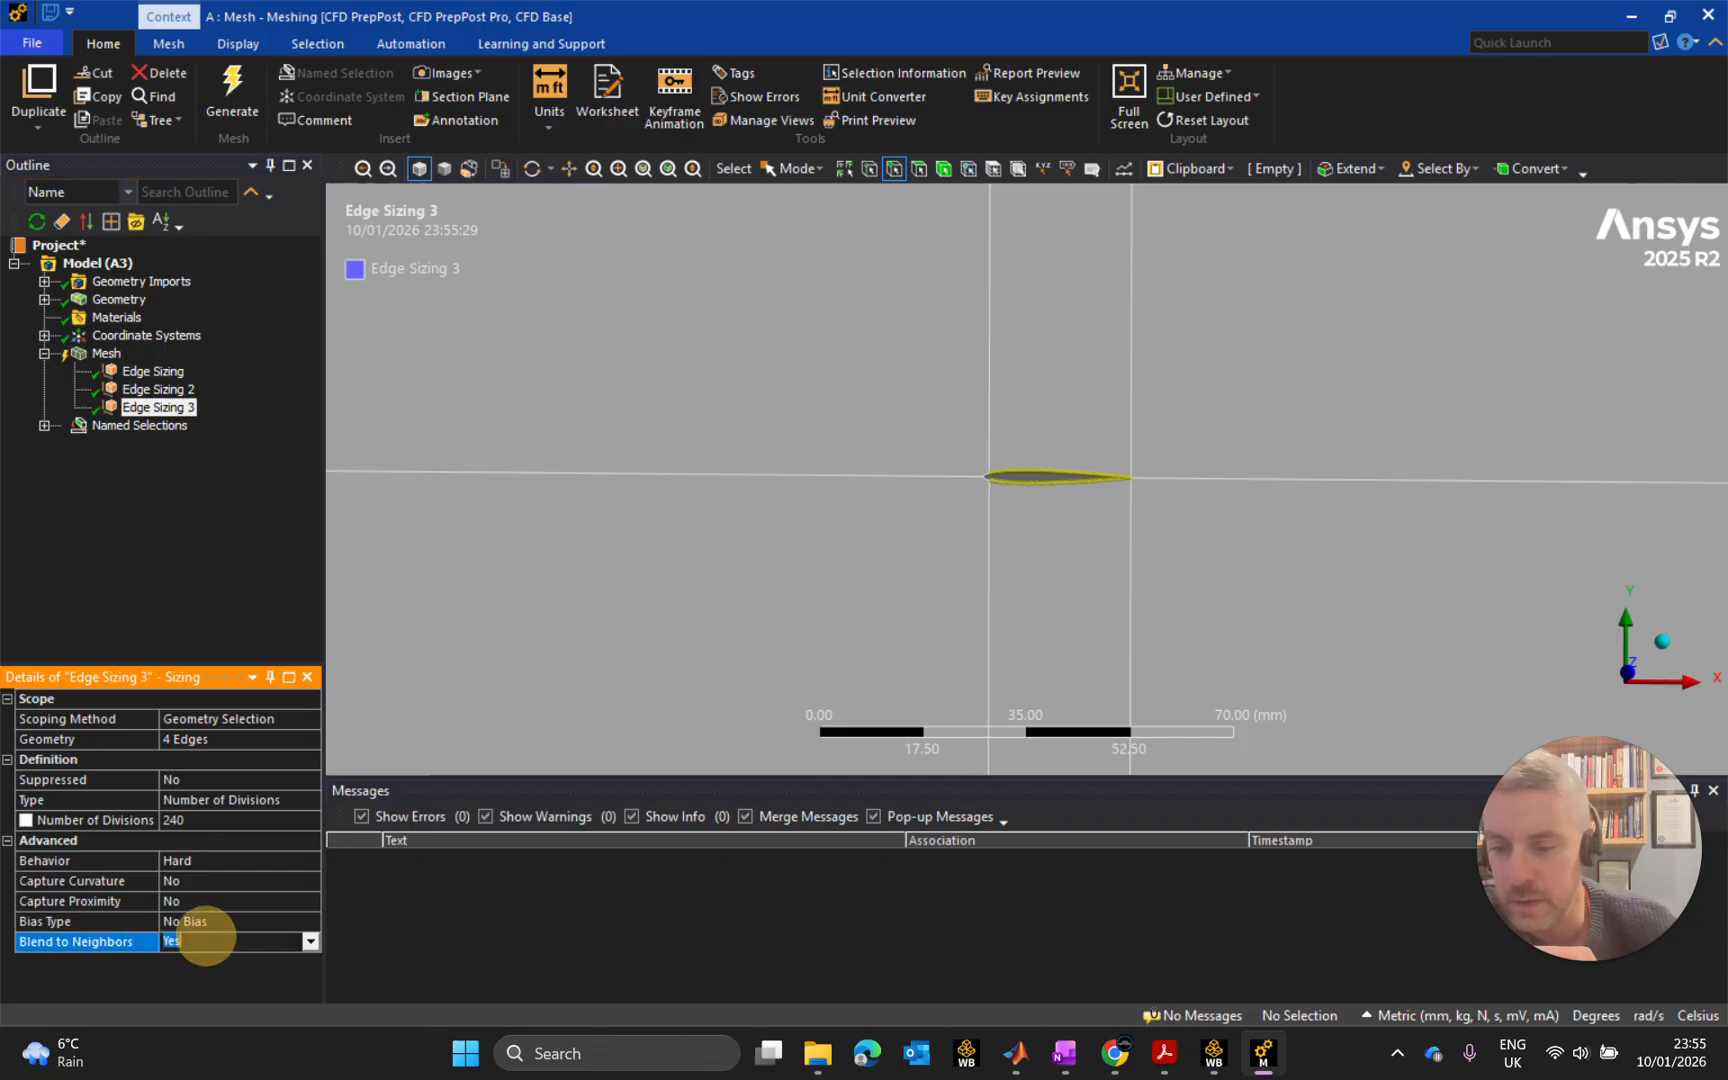
{"action": "left_click", "coordinate": [311, 942]}
{"action": "left_click", "coordinate": [243, 958]}
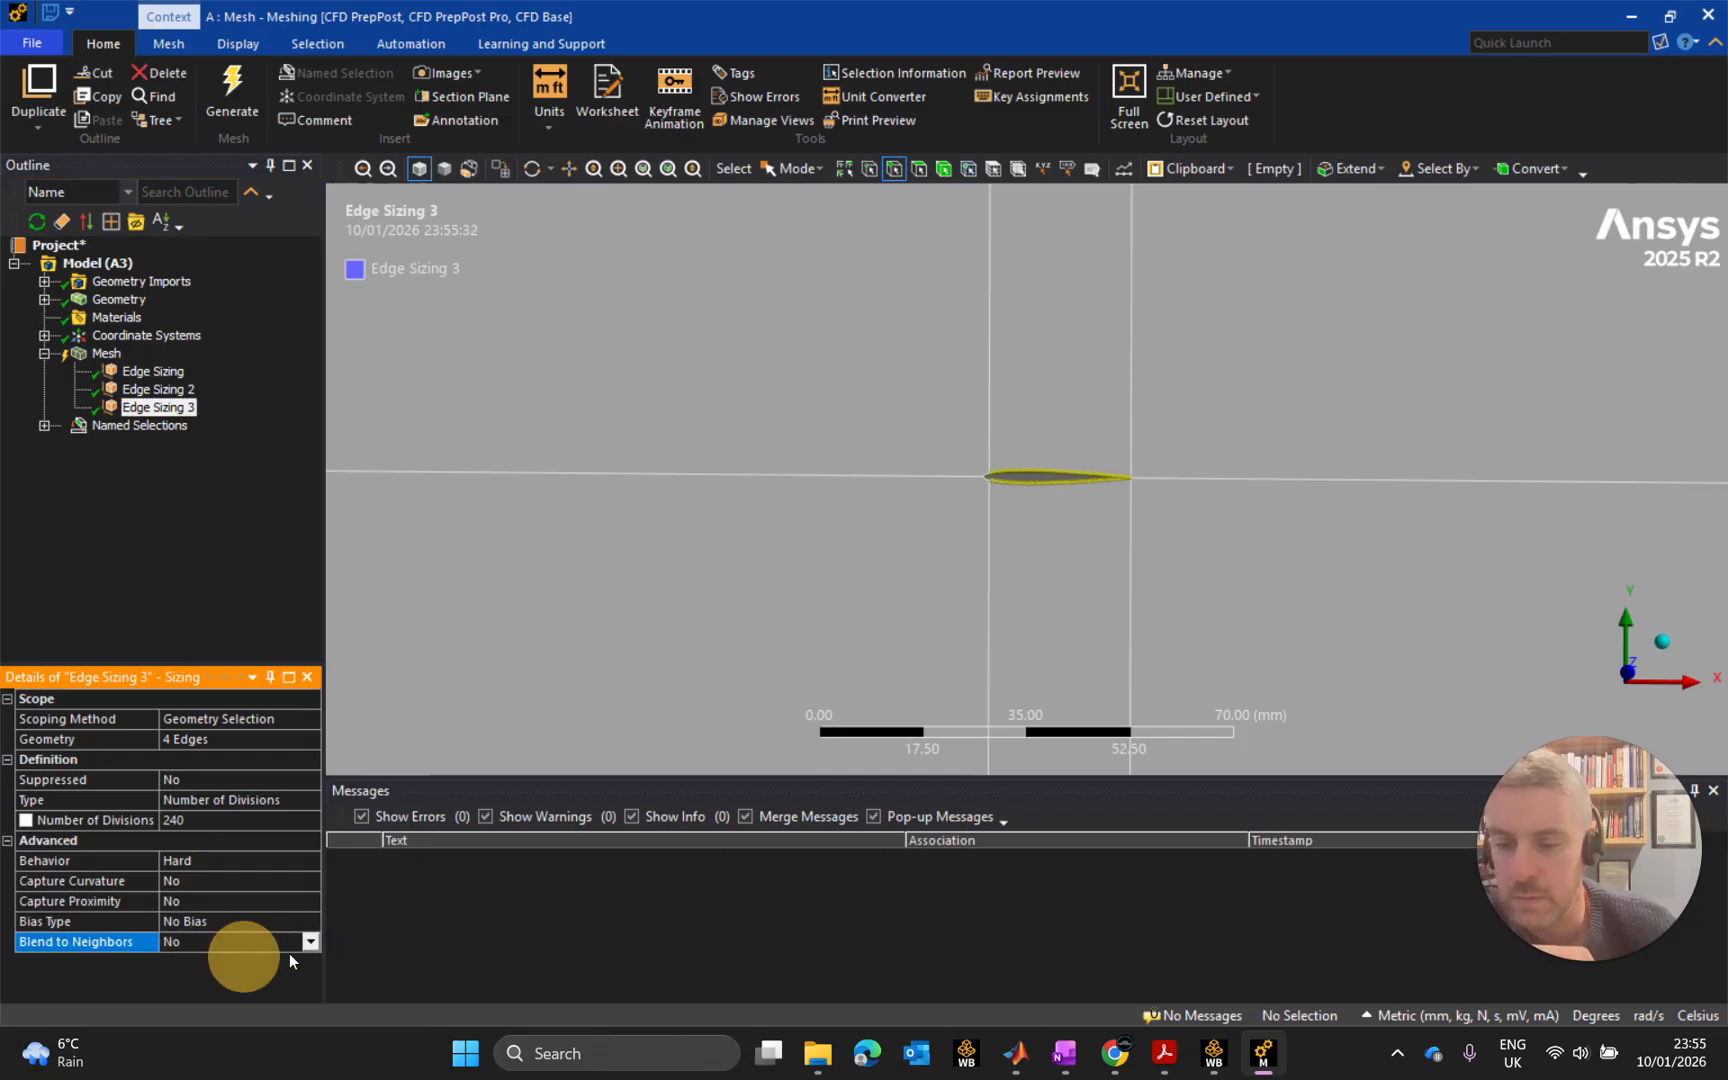
Insert a fourth Sizing control under Mesh.
{"action": "left_click", "coordinate": [110, 353]}
{"action": "right_click", "coordinate": [114, 353]}
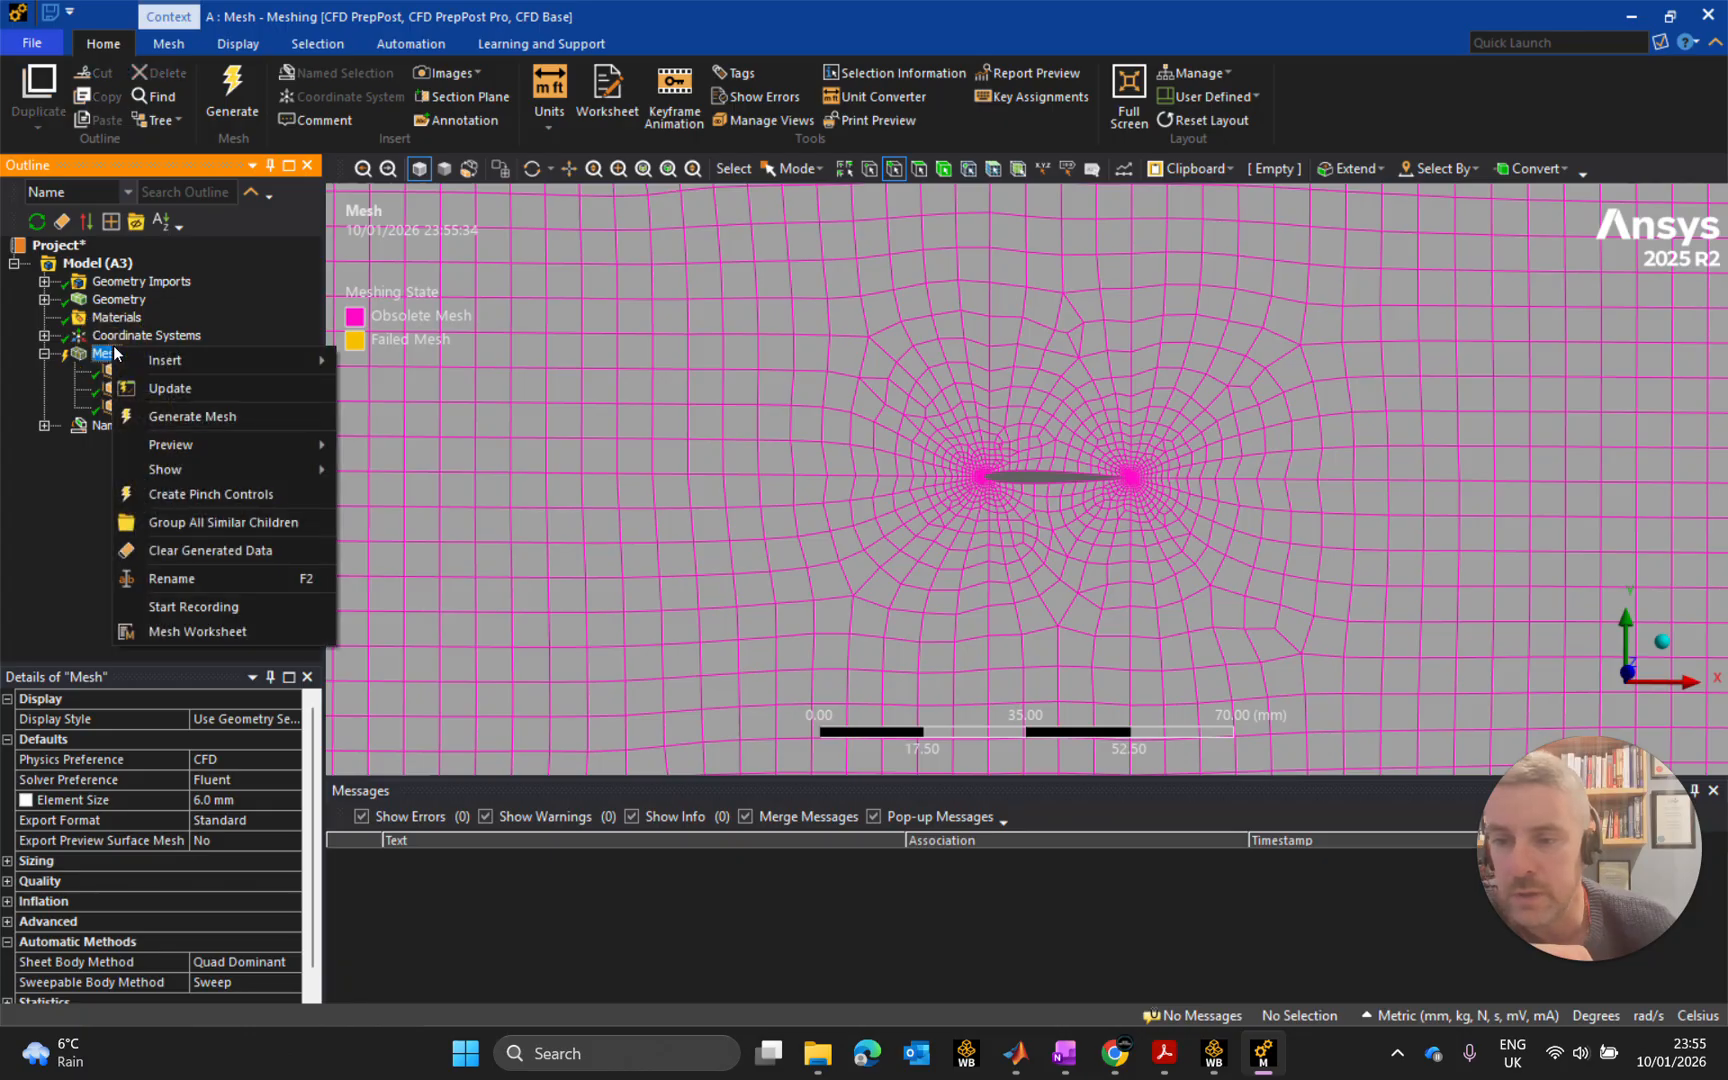
{"action": "mouse_move", "coordinate": [196, 354]}
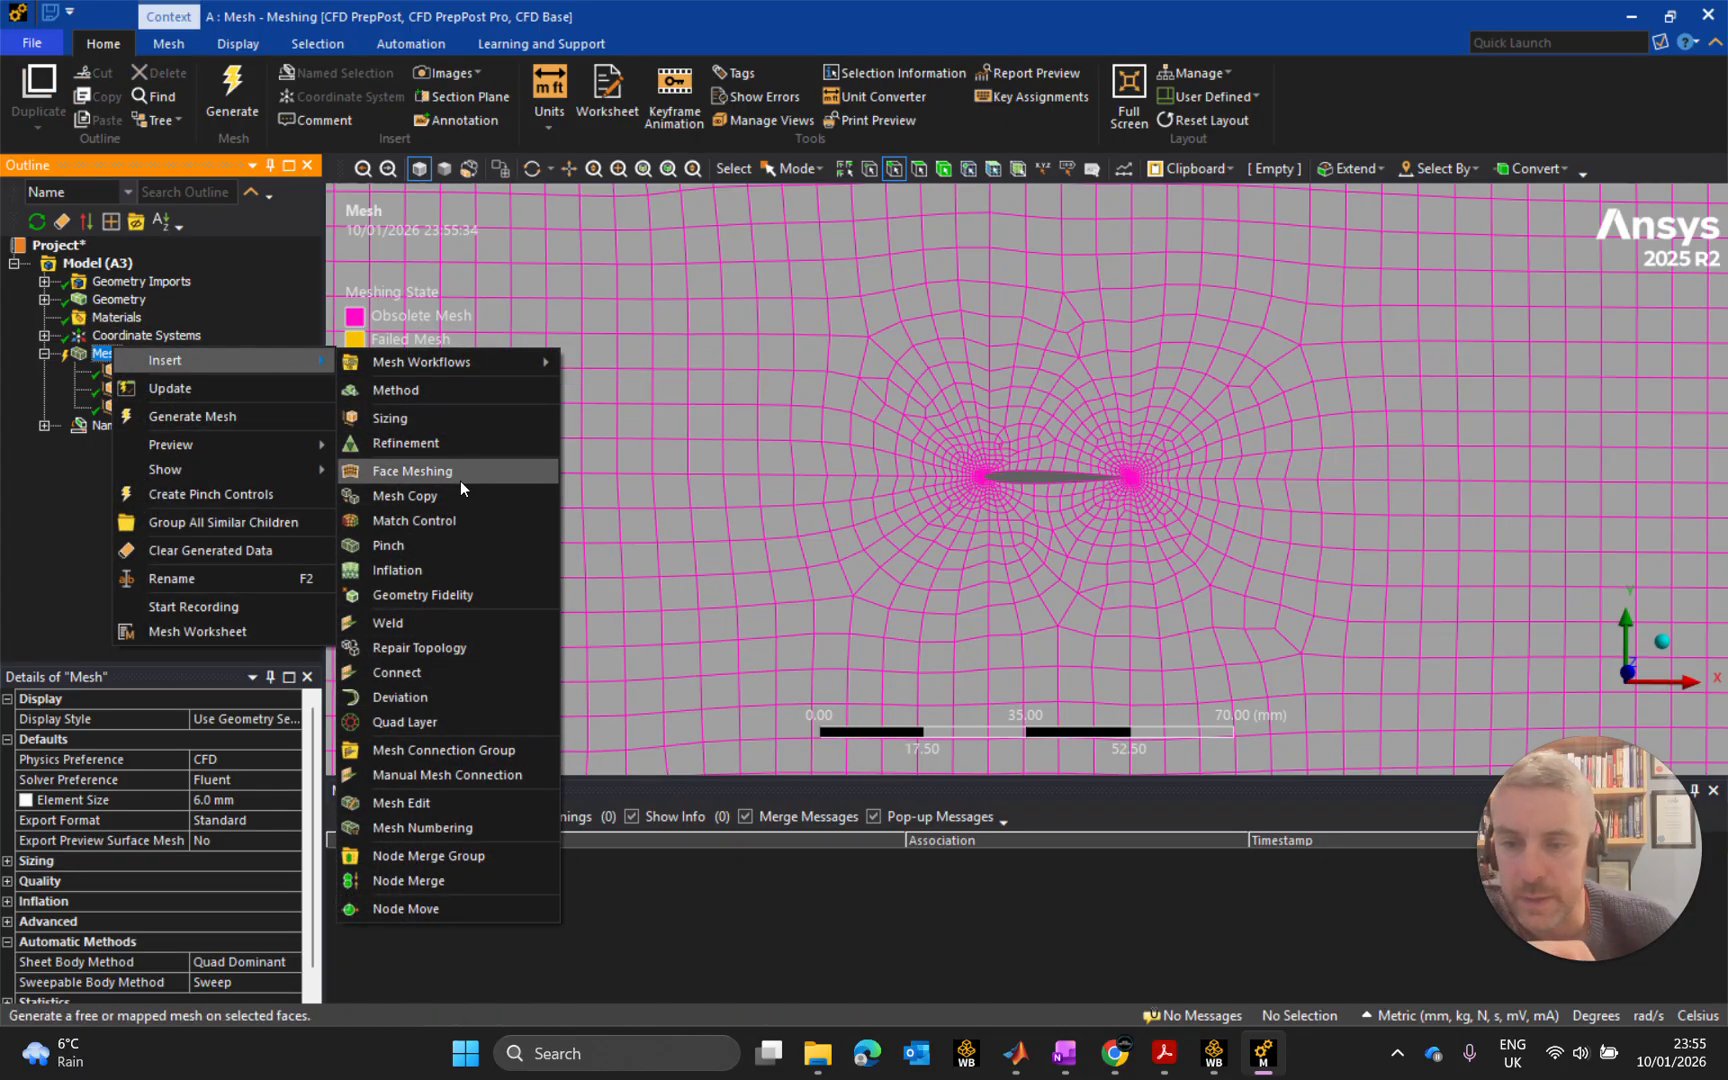
{"action": "left_click", "coordinate": [447, 422]}
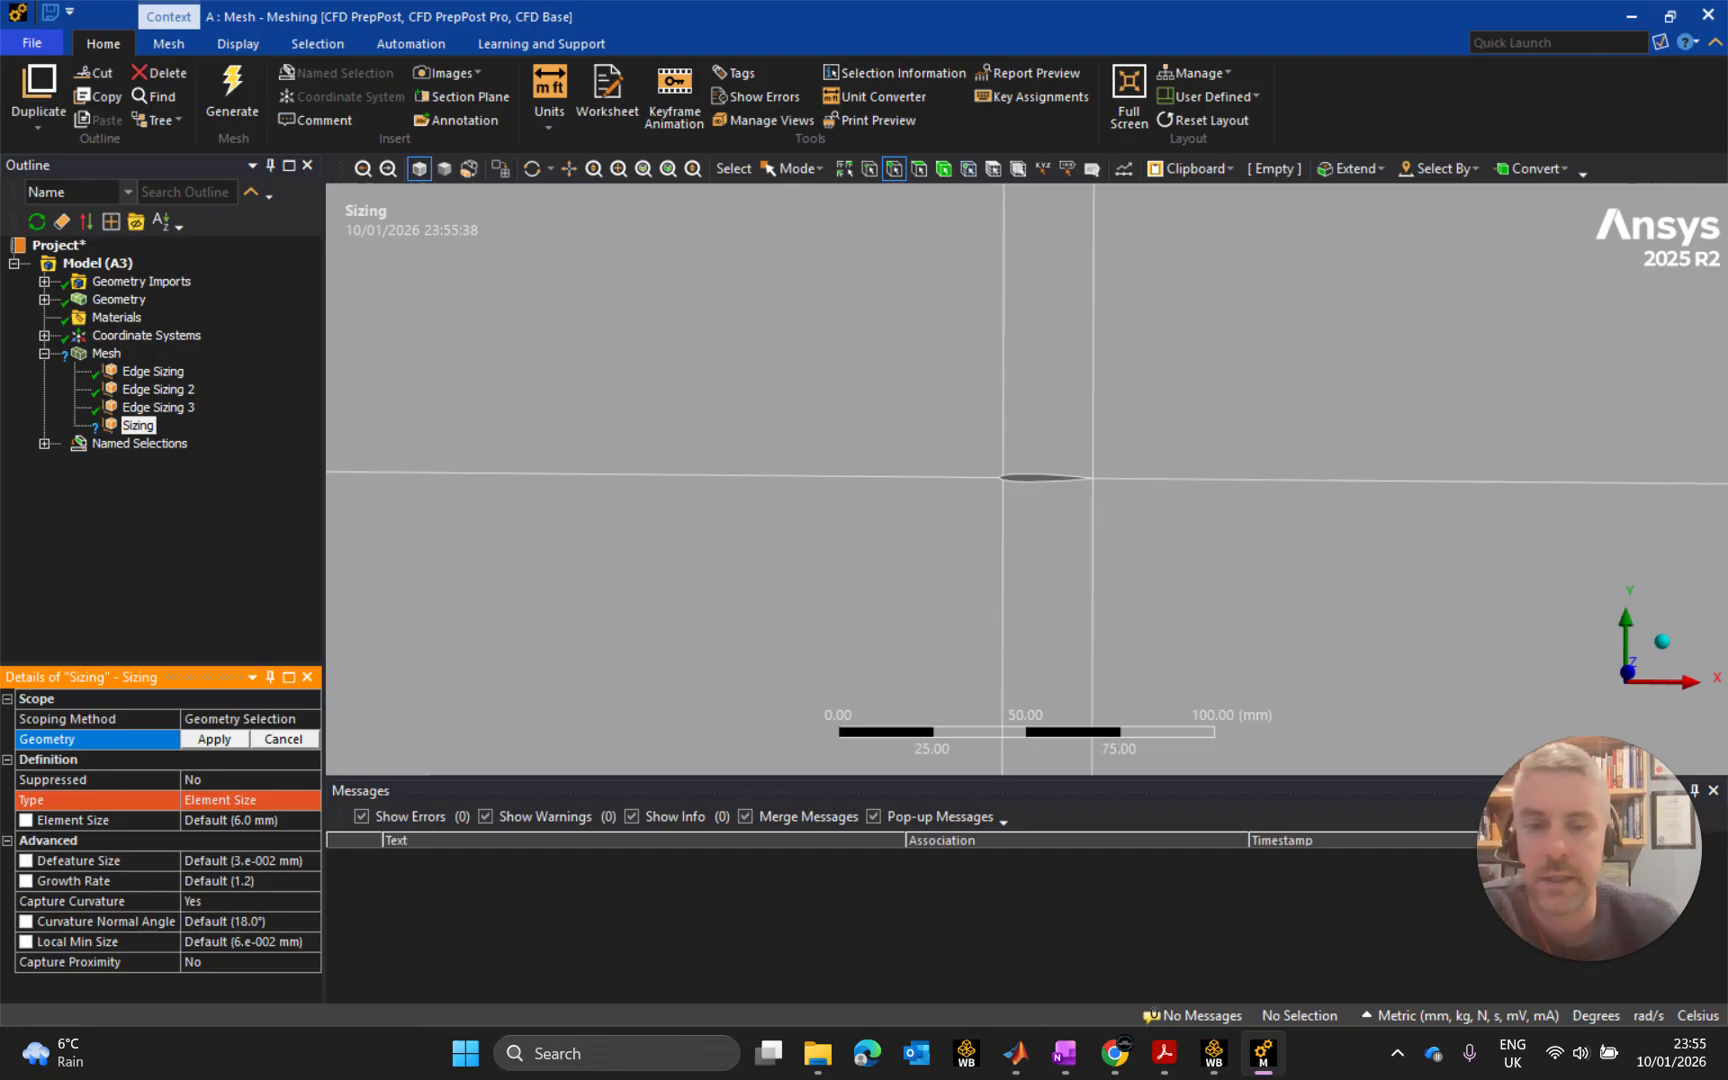
Scope the new sizing to the two curved outer arcs of the domain and the two short leading-edge curves of the airfoil.
{"action": "scroll", "coordinate": [744, 430], "scroll_direction": "down", "scroll_amount": 10}
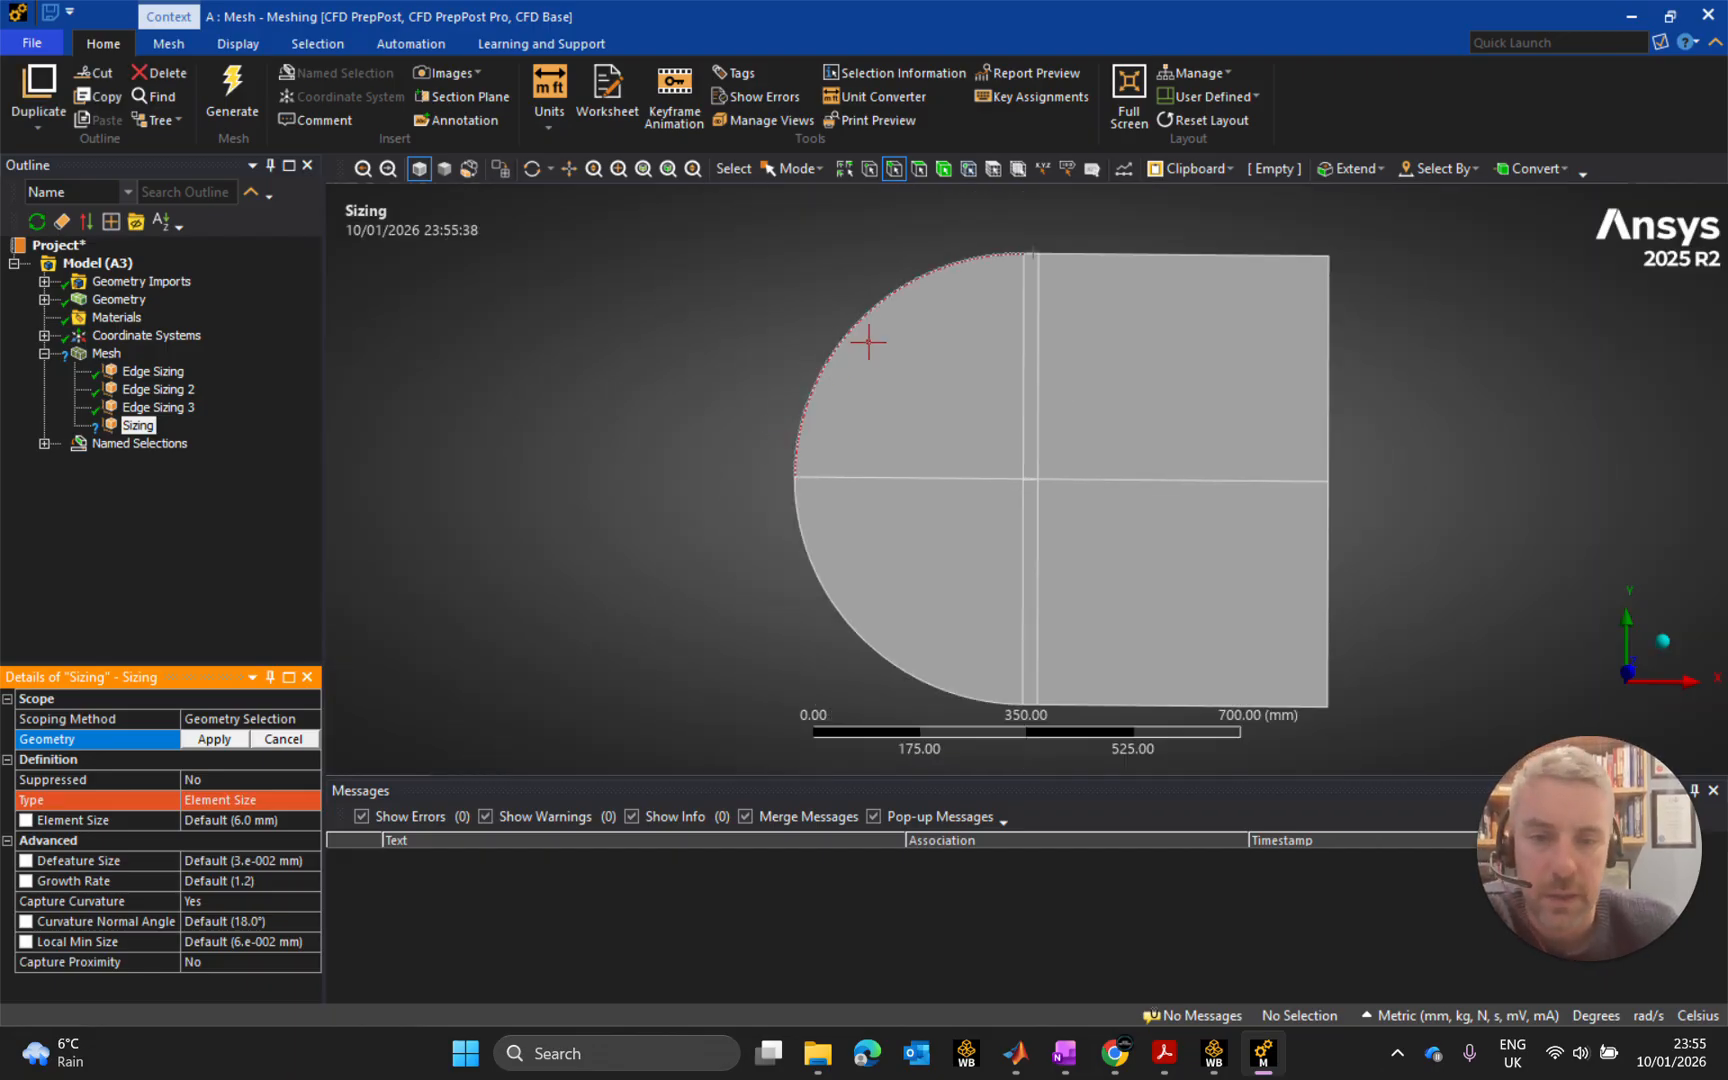
{"action": "left_click", "coordinate": [858, 342]}
{"action": "left_click", "coordinate": [830, 547], "text": "ctrl"}
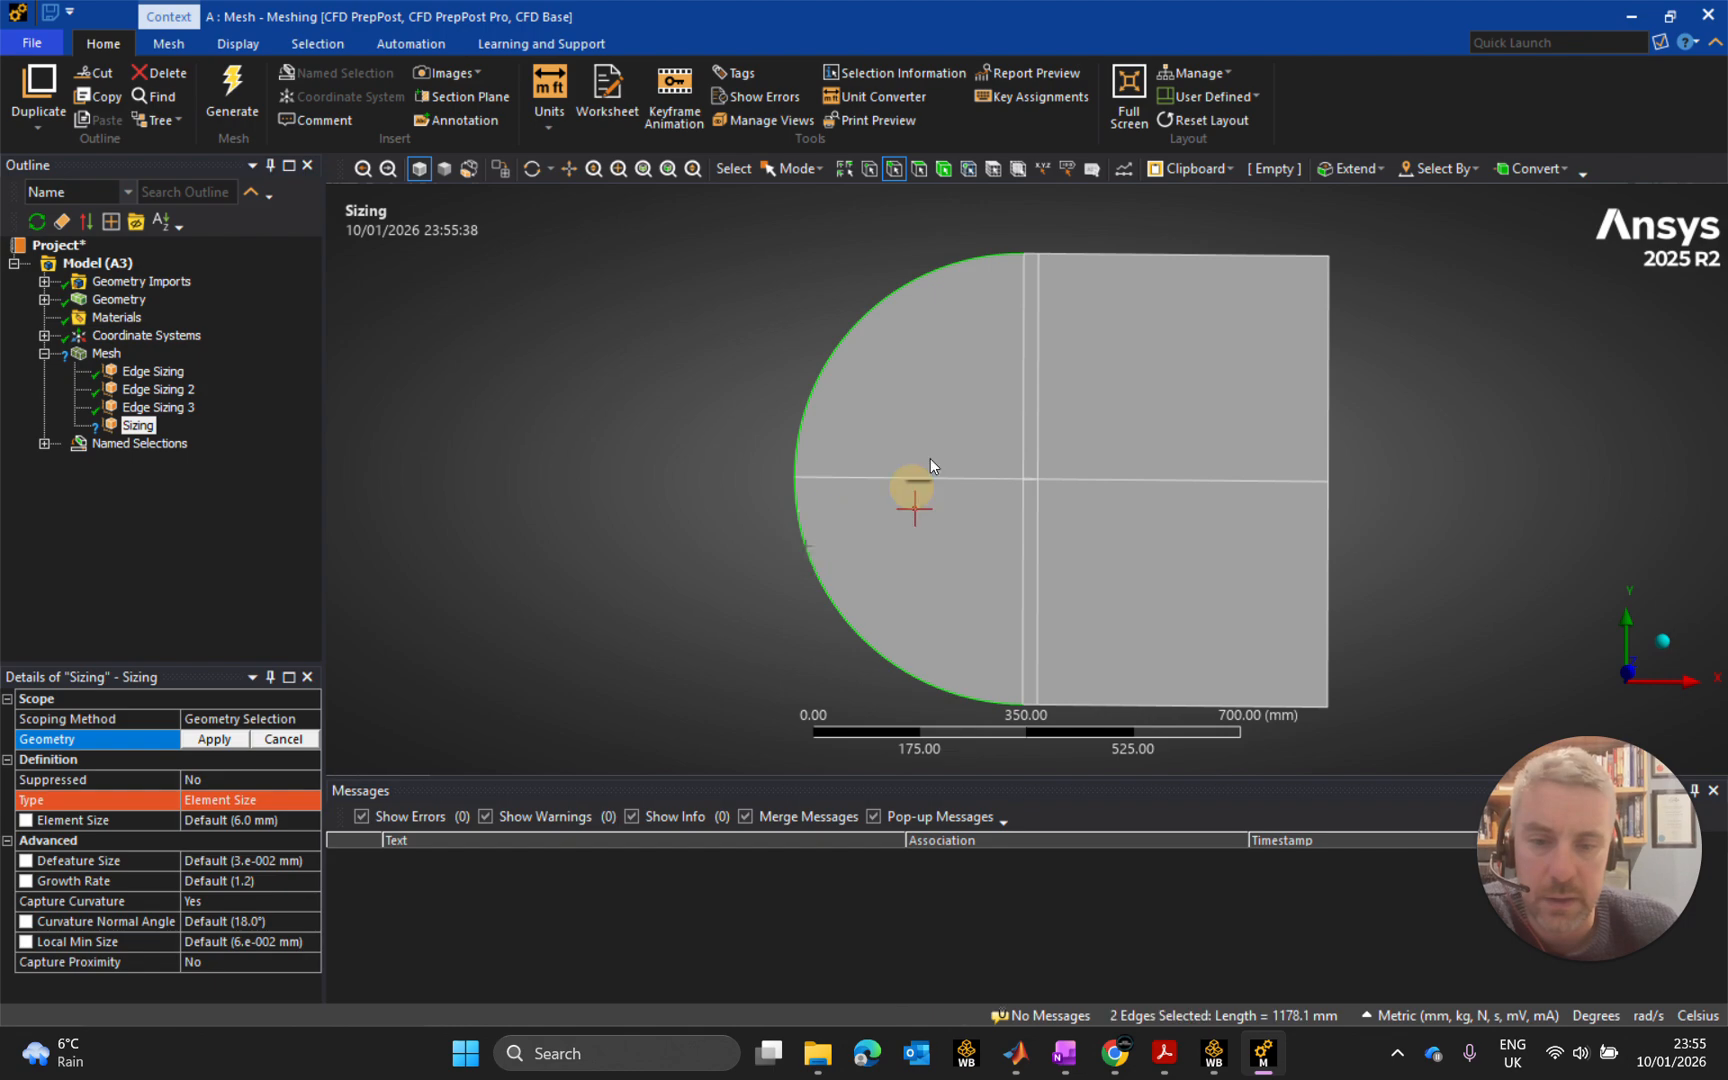
{"action": "scroll", "coordinate": [1043, 470], "scroll_direction": "up", "scroll_amount": 8}
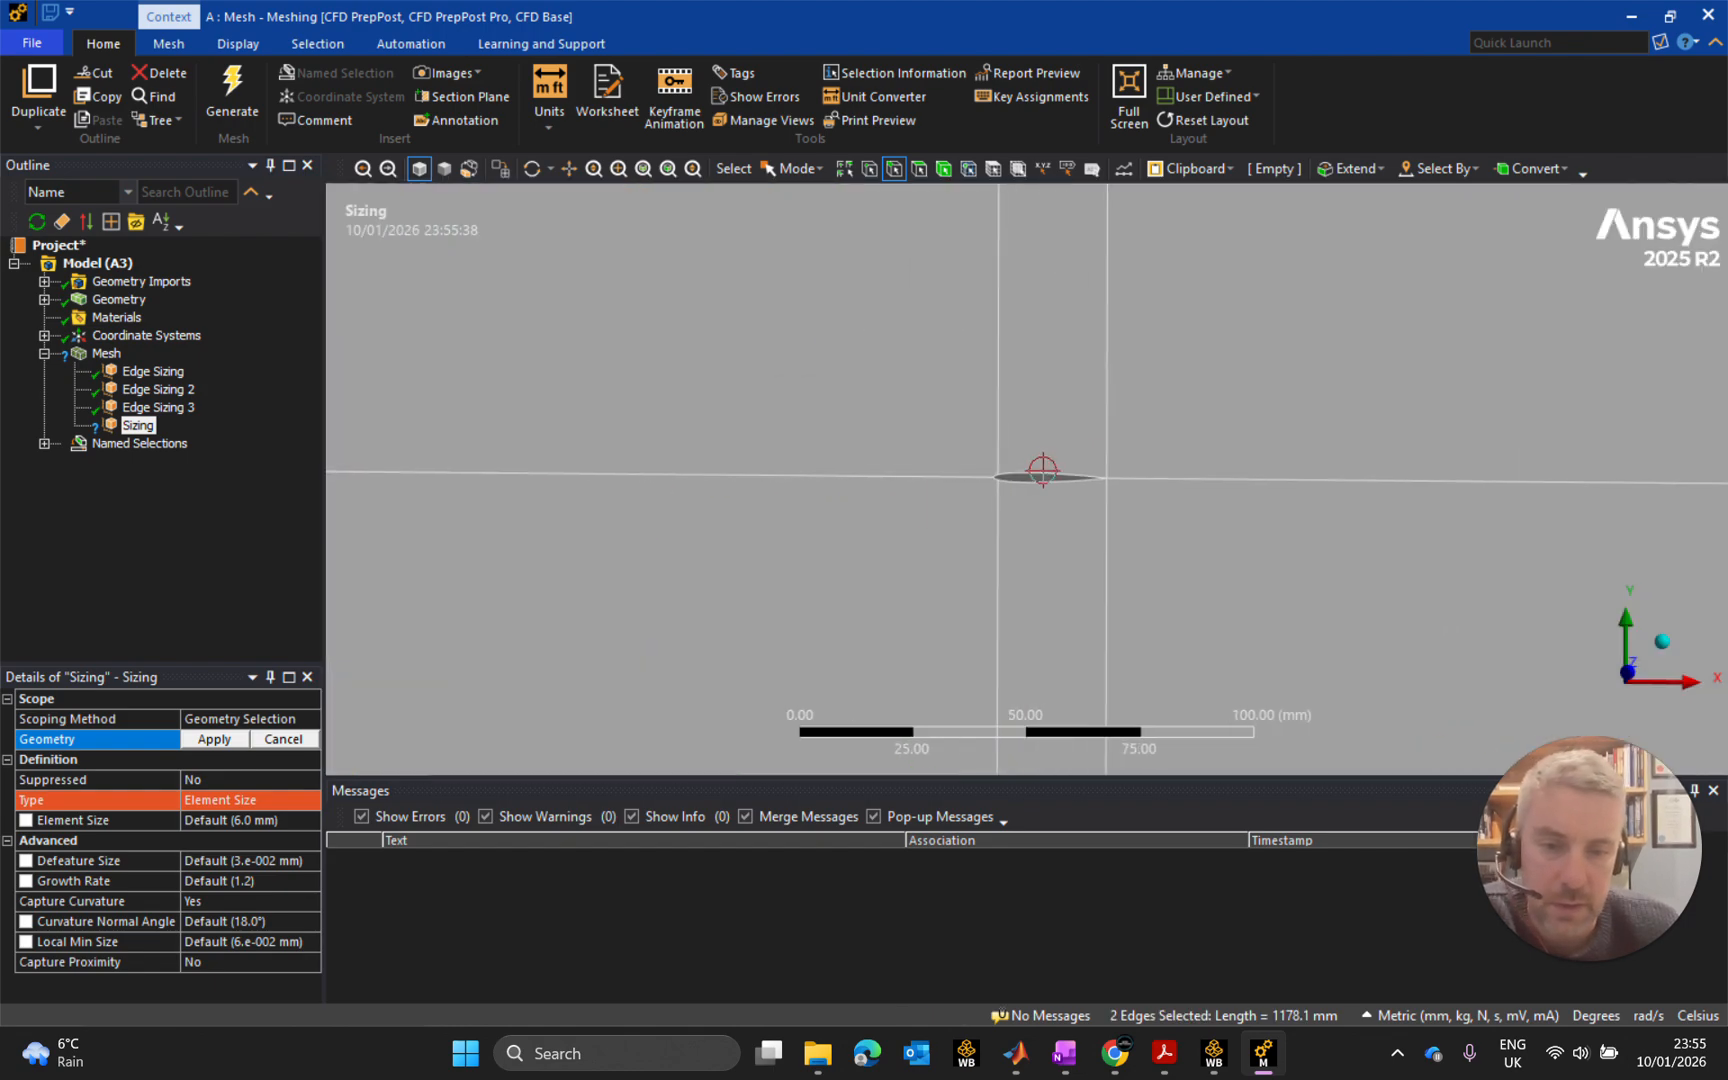
{"action": "scroll", "coordinate": [1043, 470], "scroll_direction": "up", "scroll_amount": 10}
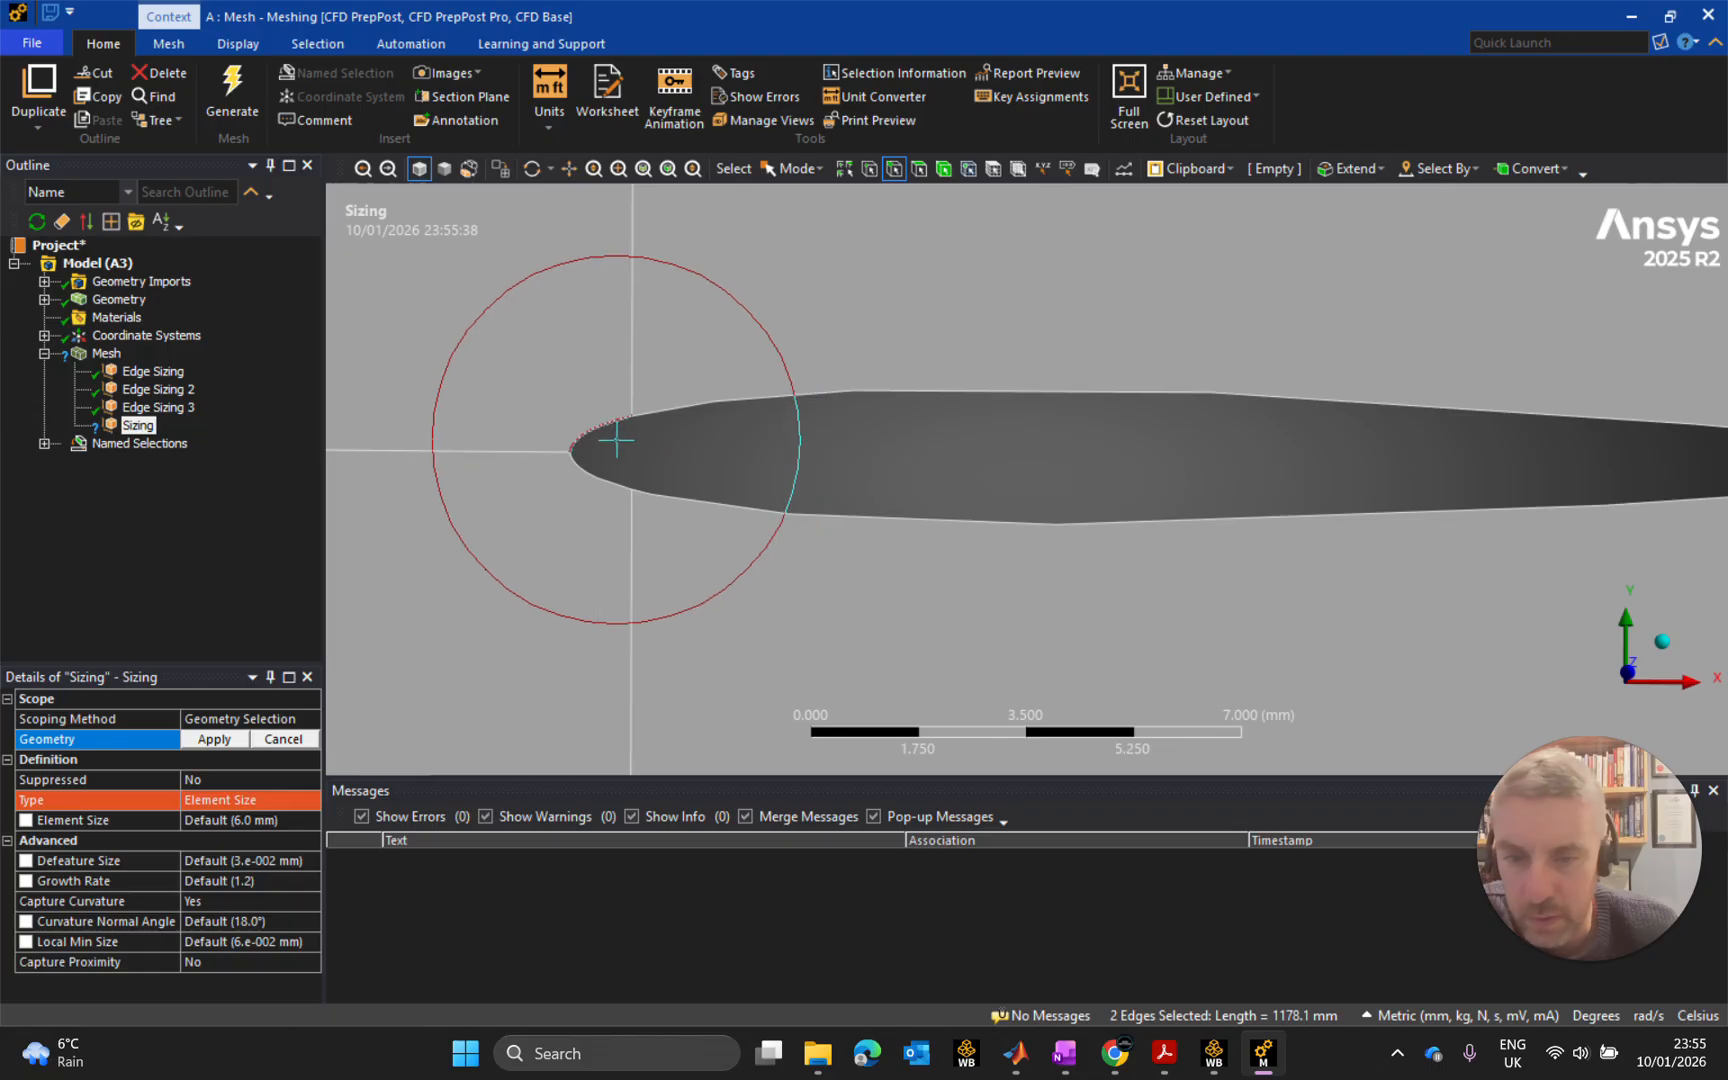
{"action": "left_click", "coordinate": [618, 442], "text": "ctrl"}
{"action": "left_click", "coordinate": [612, 482], "text": "ctrl"}
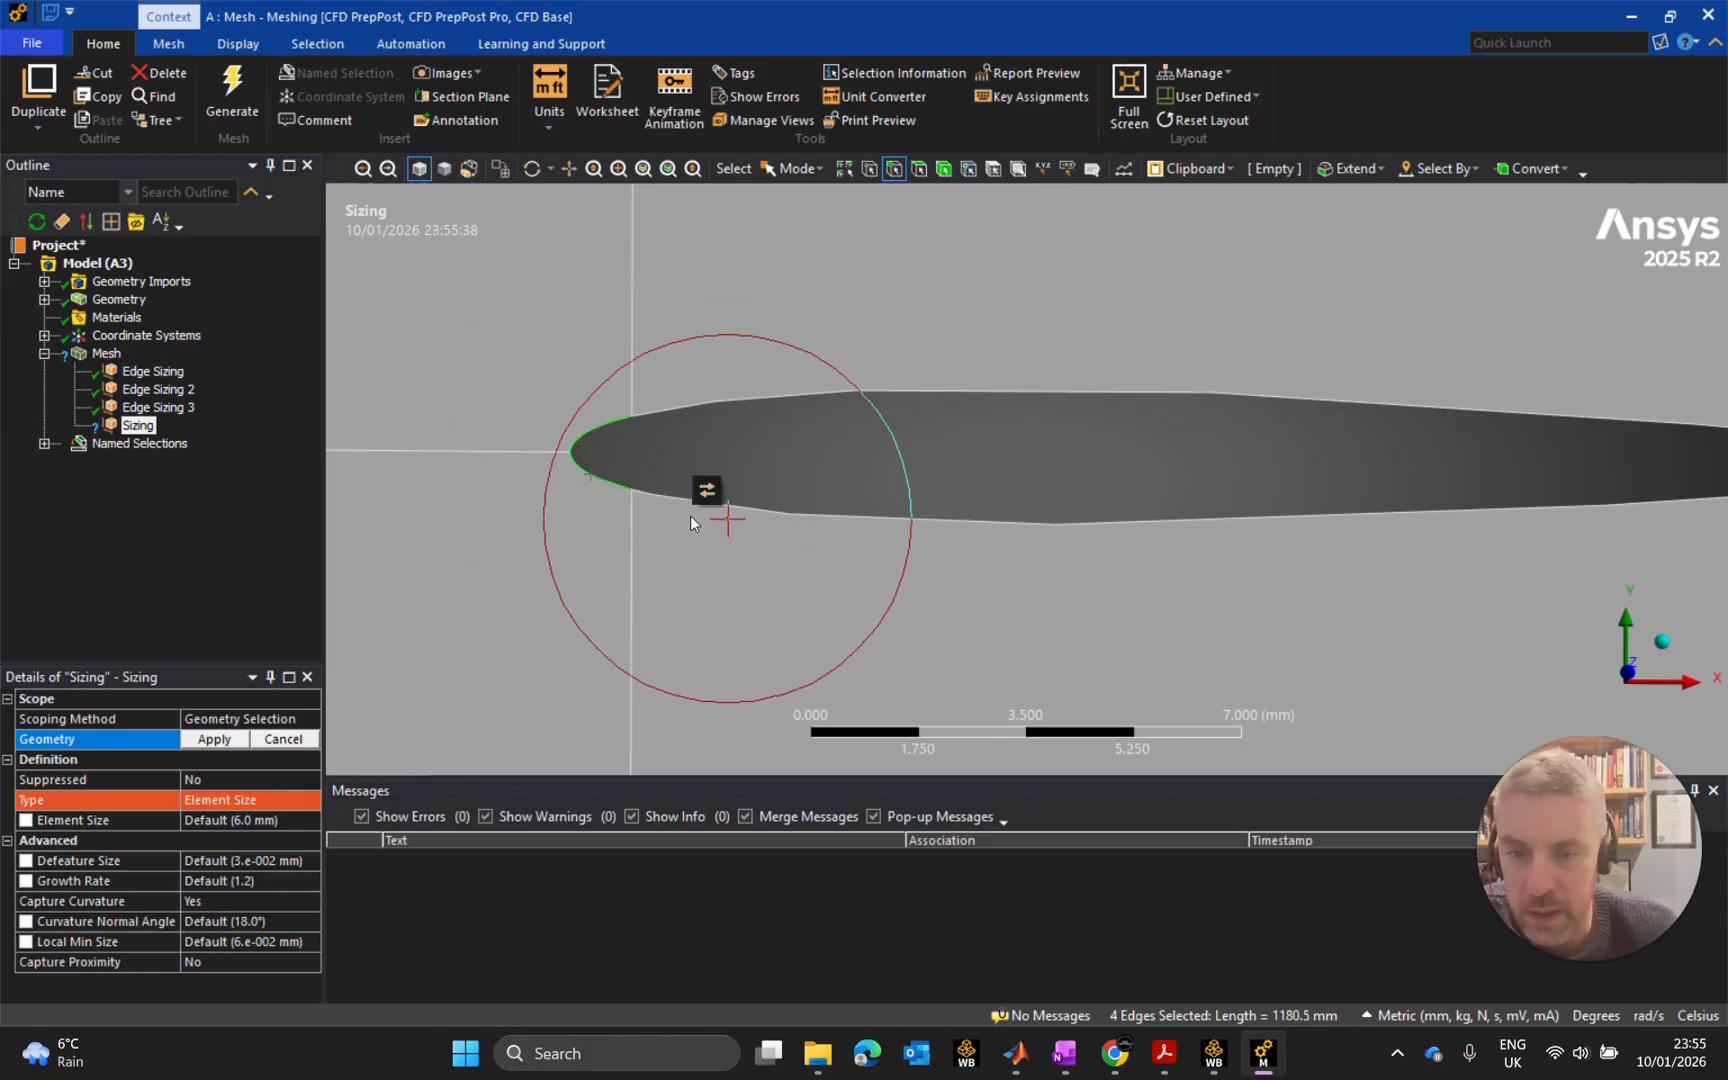
{"action": "scroll", "coordinate": [690, 510], "scroll_direction": "down", "scroll_amount": 4}
{"action": "scroll", "coordinate": [711, 497], "scroll_direction": "down", "scroll_amount": 10}
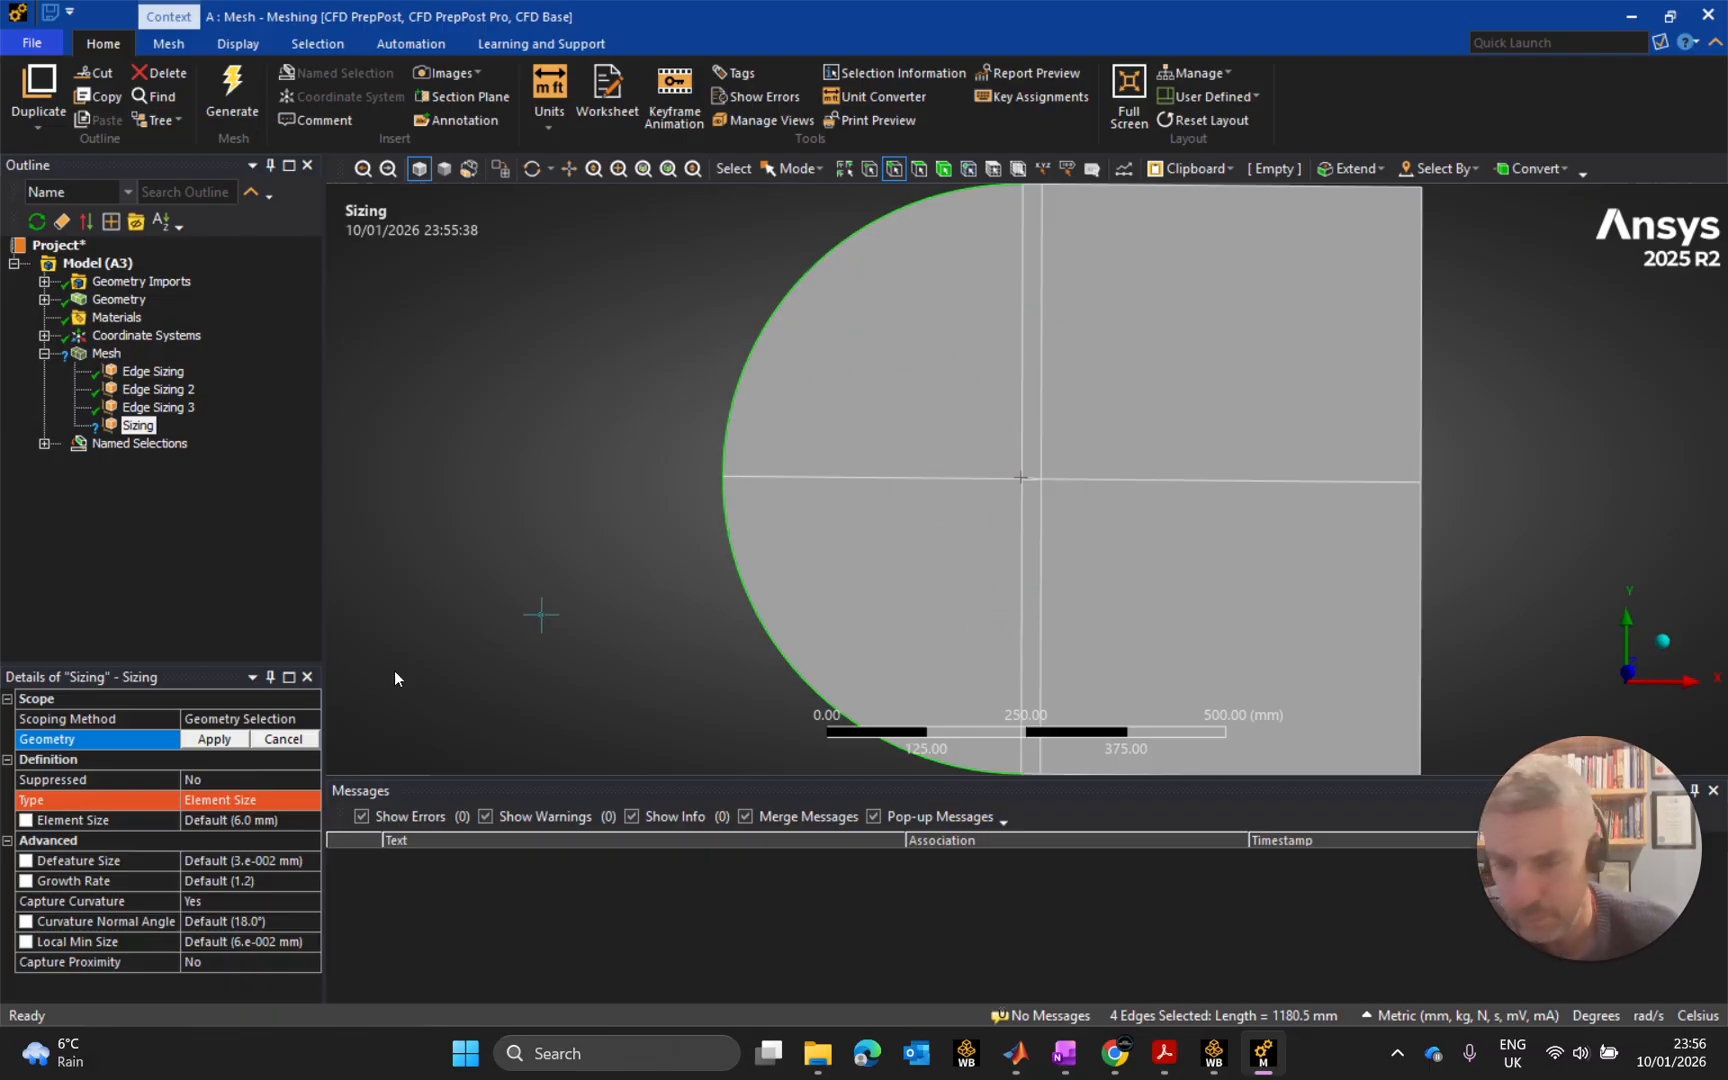
{"action": "left_click", "coordinate": [205, 743]}
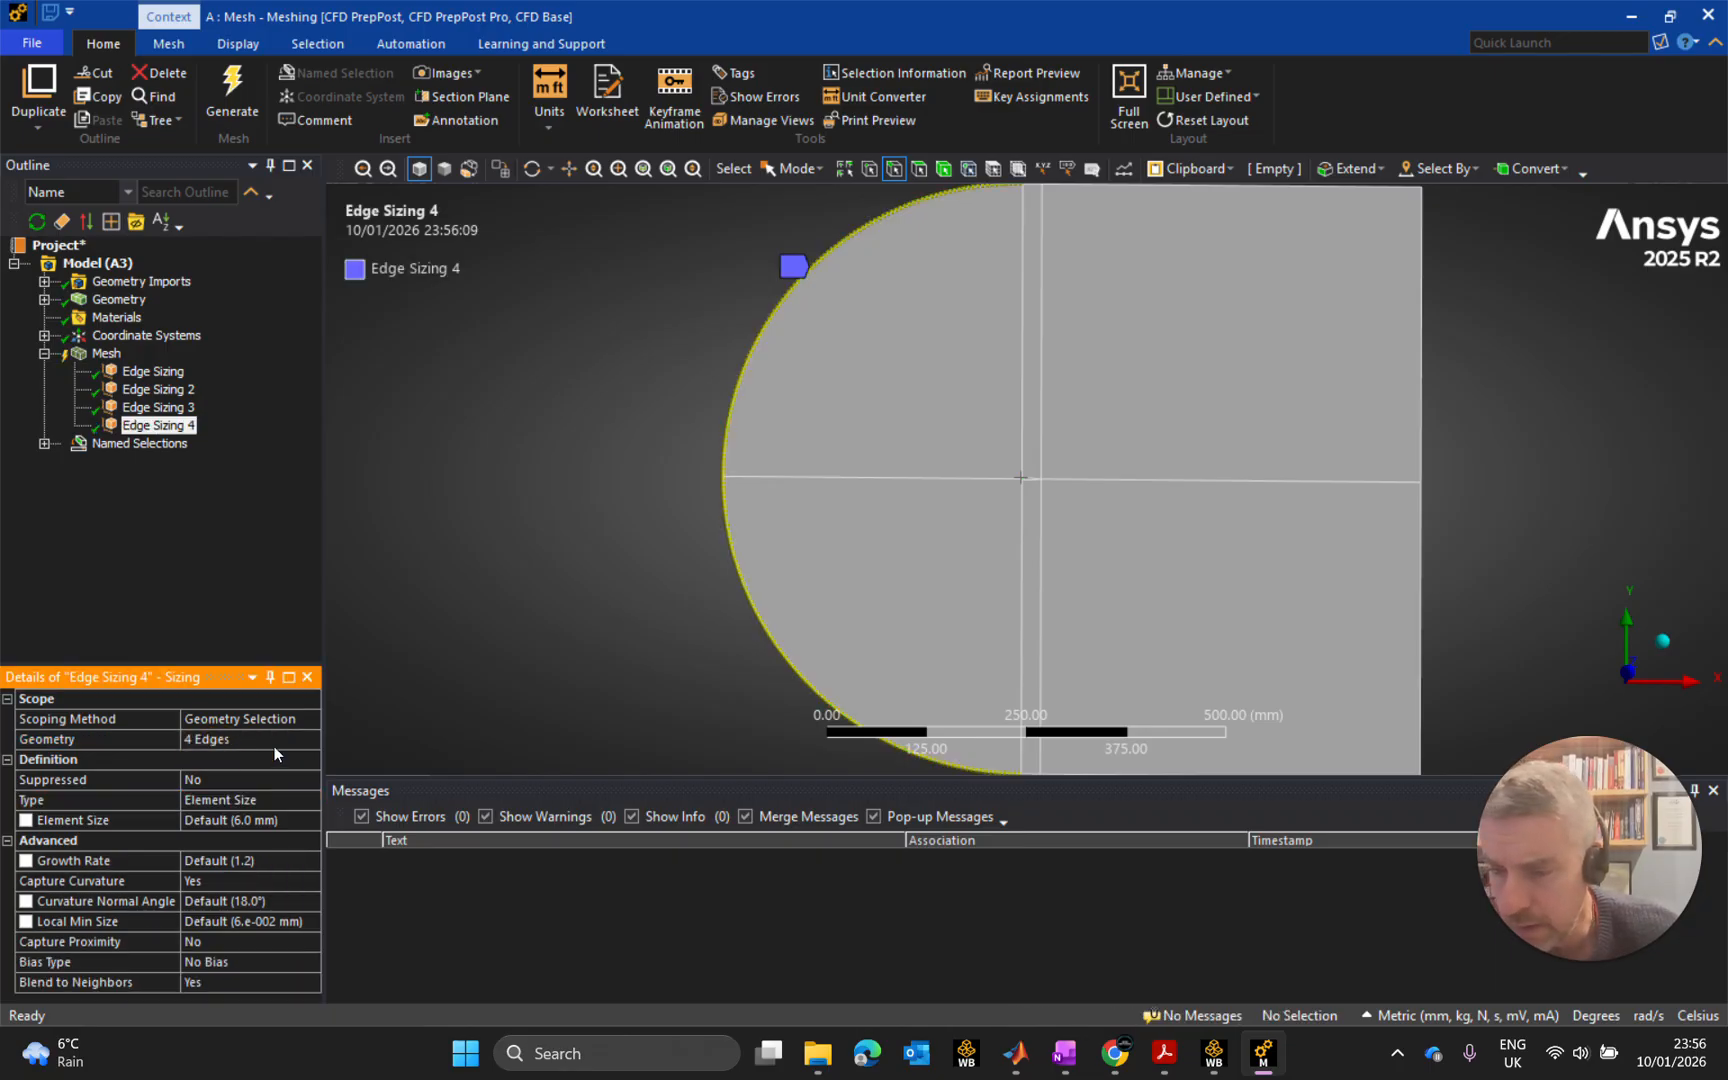
Set Edge Sizing 4 to the Number of Divisions type with 180 divisions and Capture Curvature to No.
{"action": "left_click", "coordinate": [252, 799]}
{"action": "left_click", "coordinate": [306, 799]}
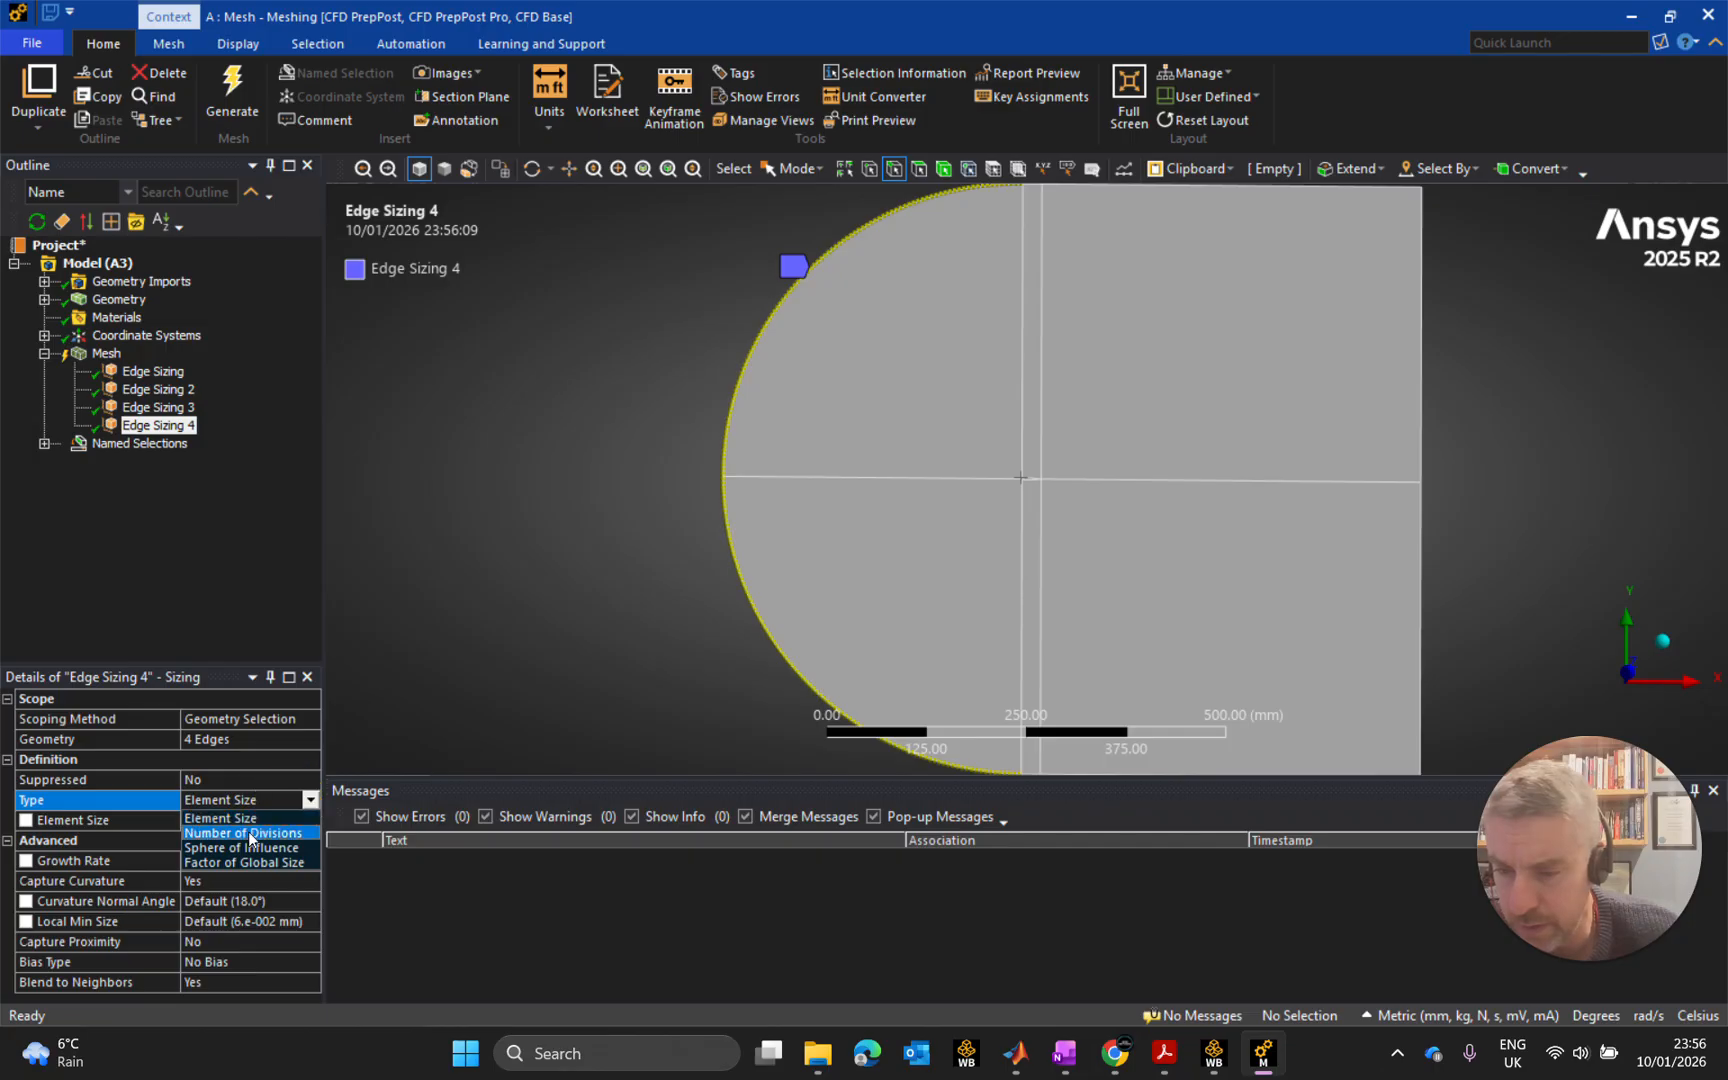
{"action": "left_click", "coordinate": [250, 833]}
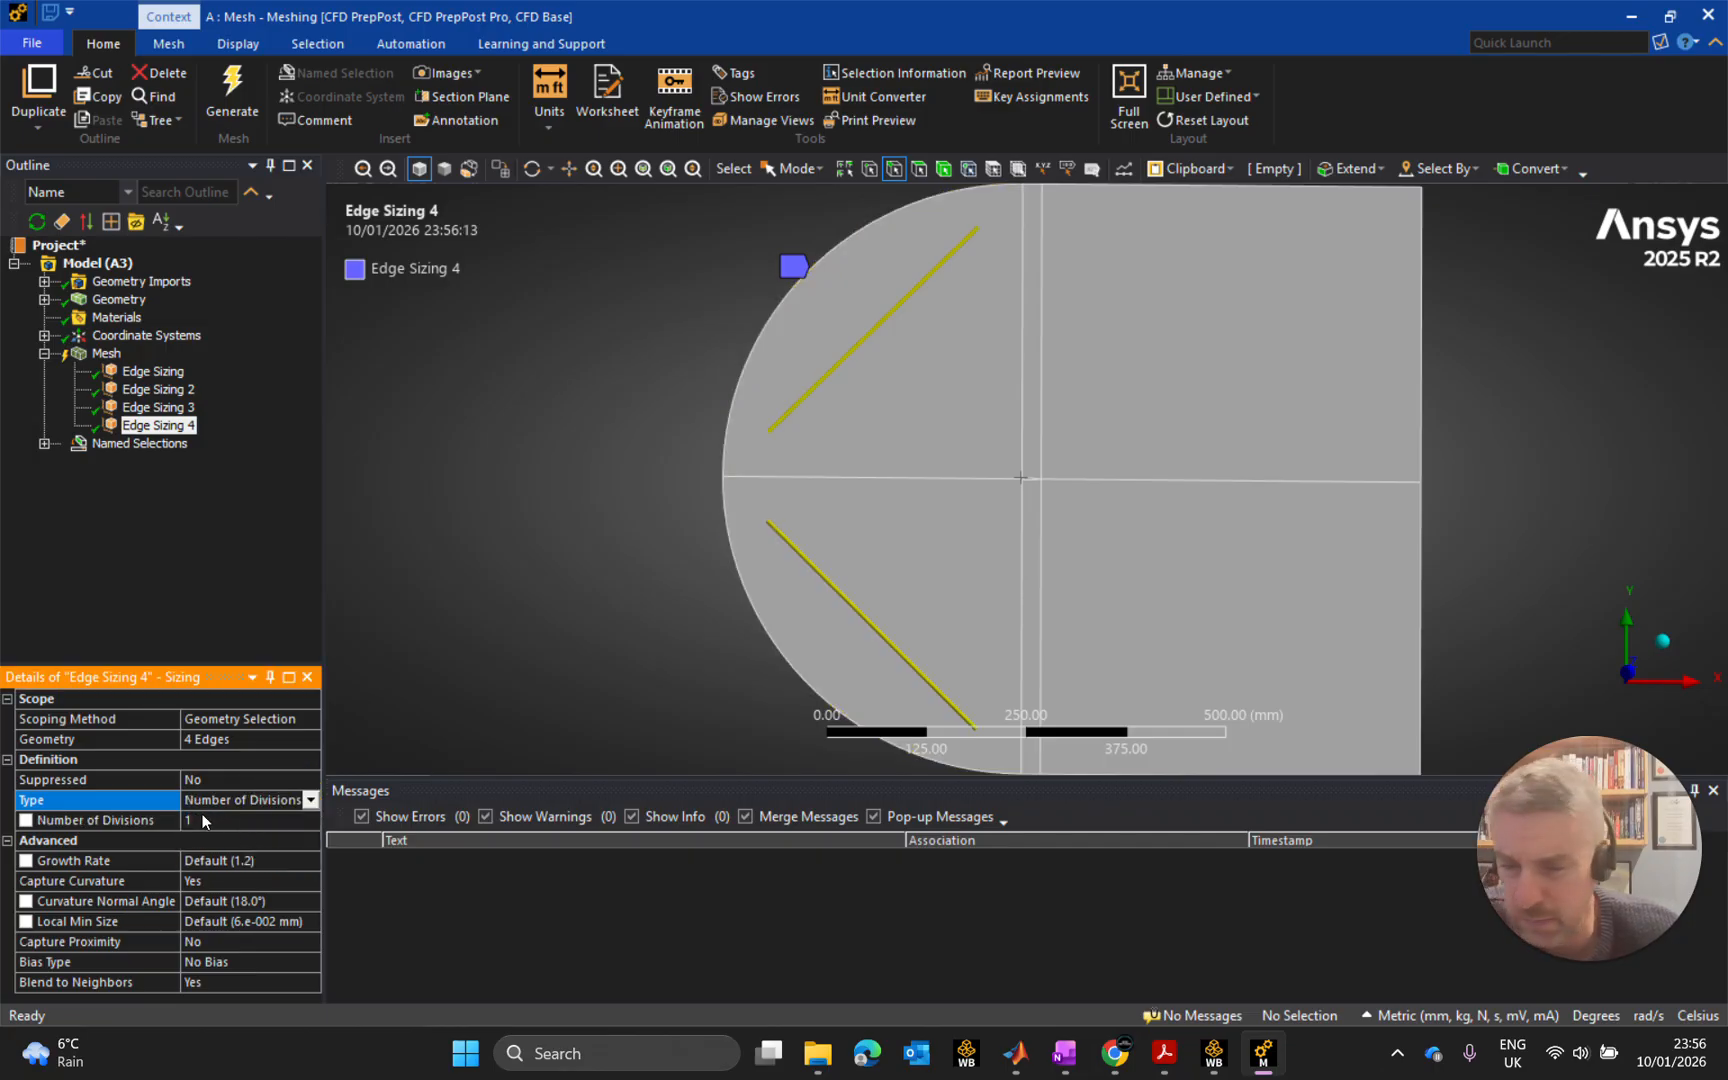
{"action": "left_click", "coordinate": [200, 820]}
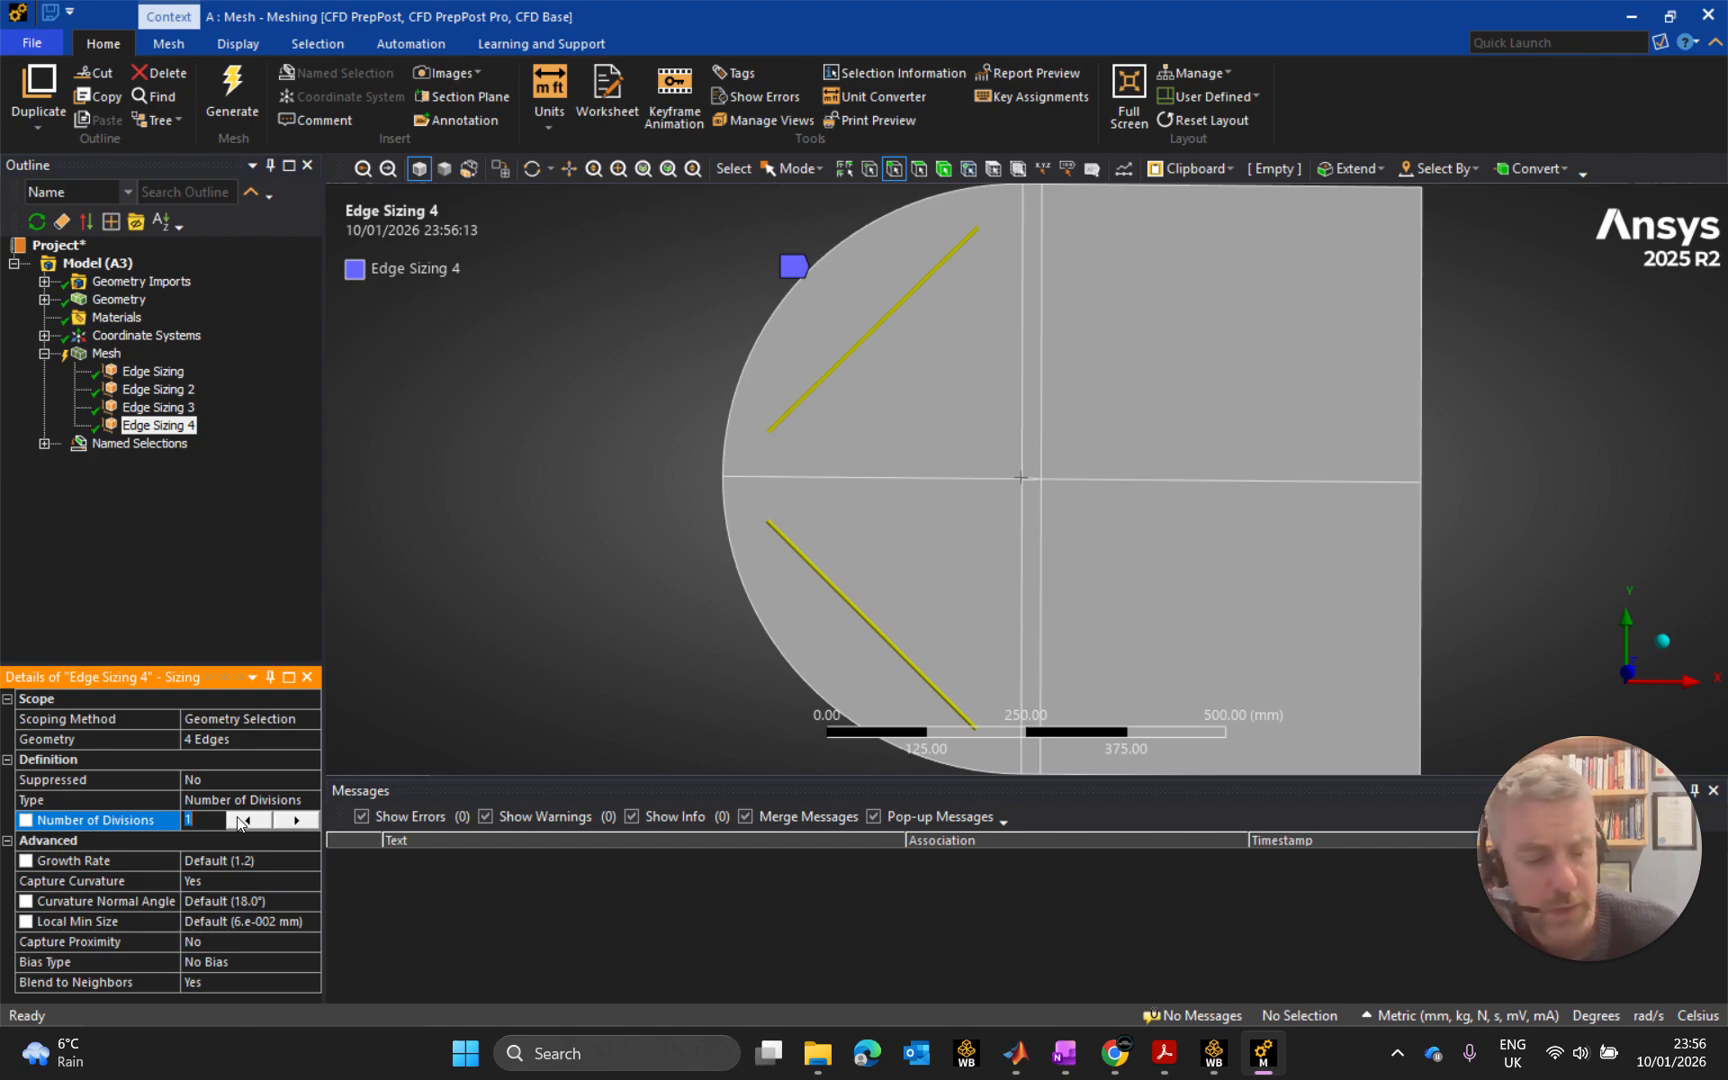
{"action": "type", "text": "180"}
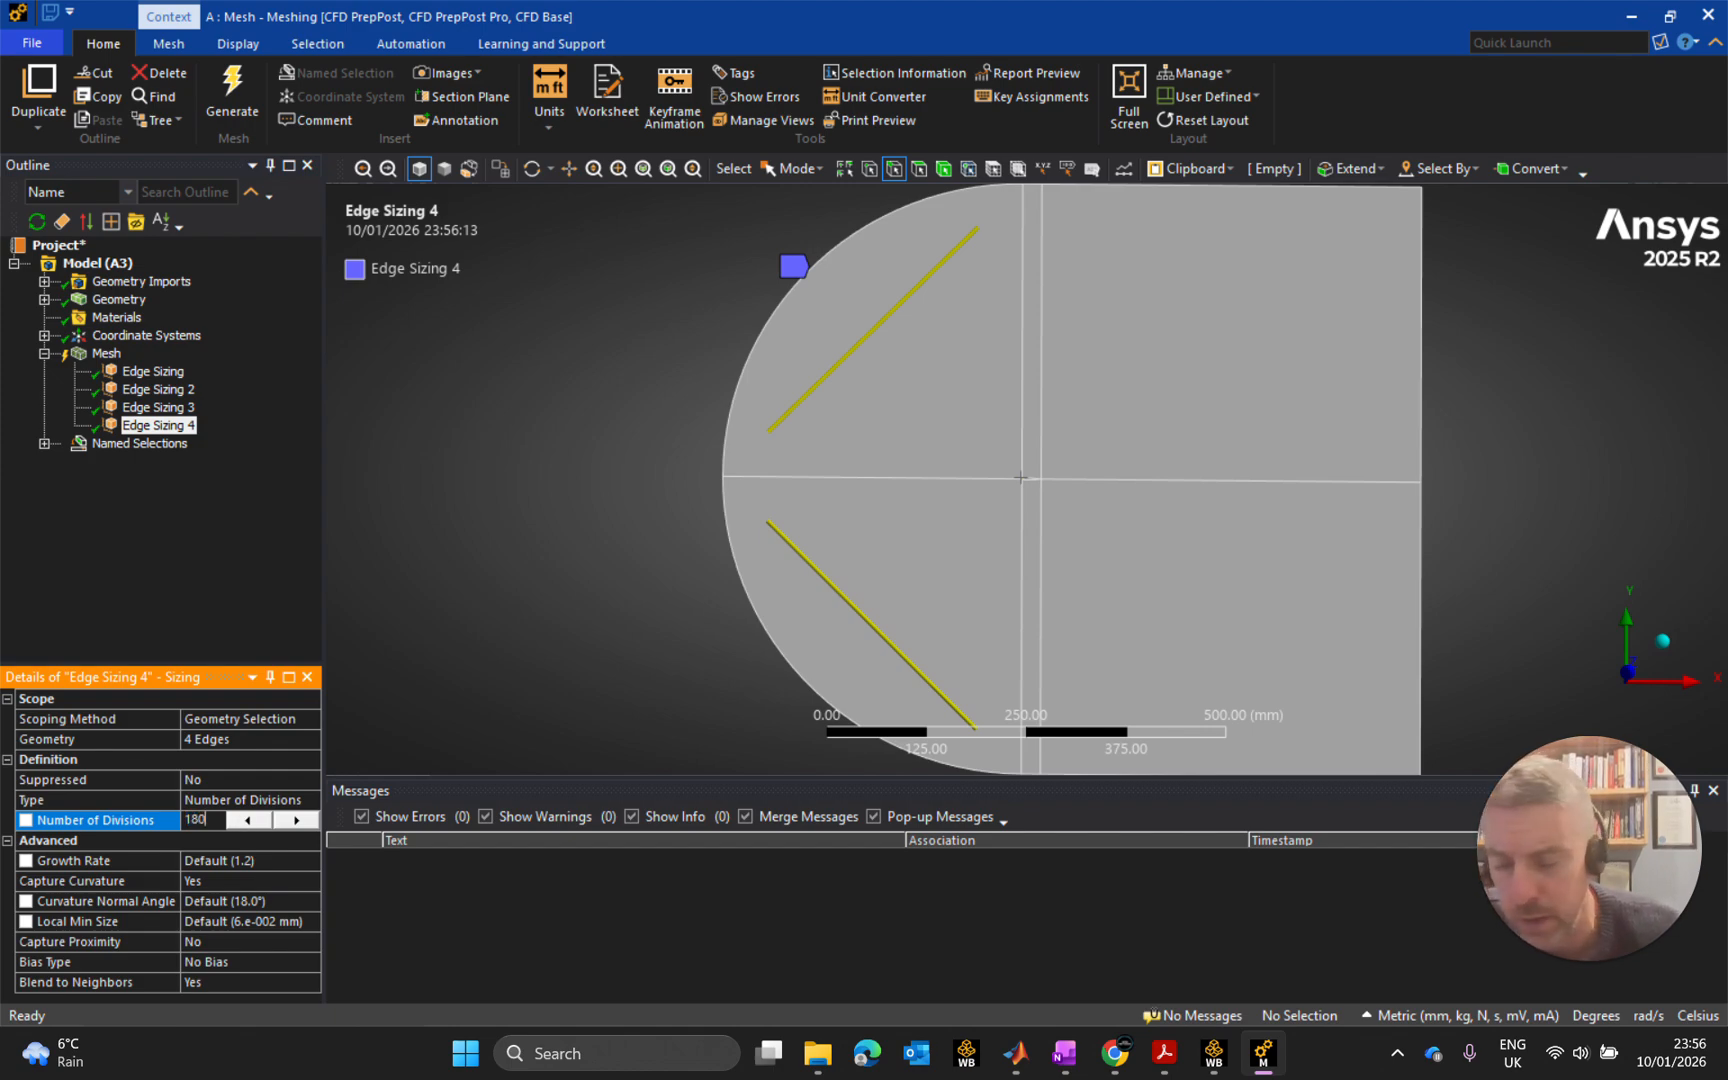
{"action": "left_click", "coordinate": [303, 880]}
{"action": "left_click", "coordinate": [309, 881]}
{"action": "left_click", "coordinate": [225, 896]}
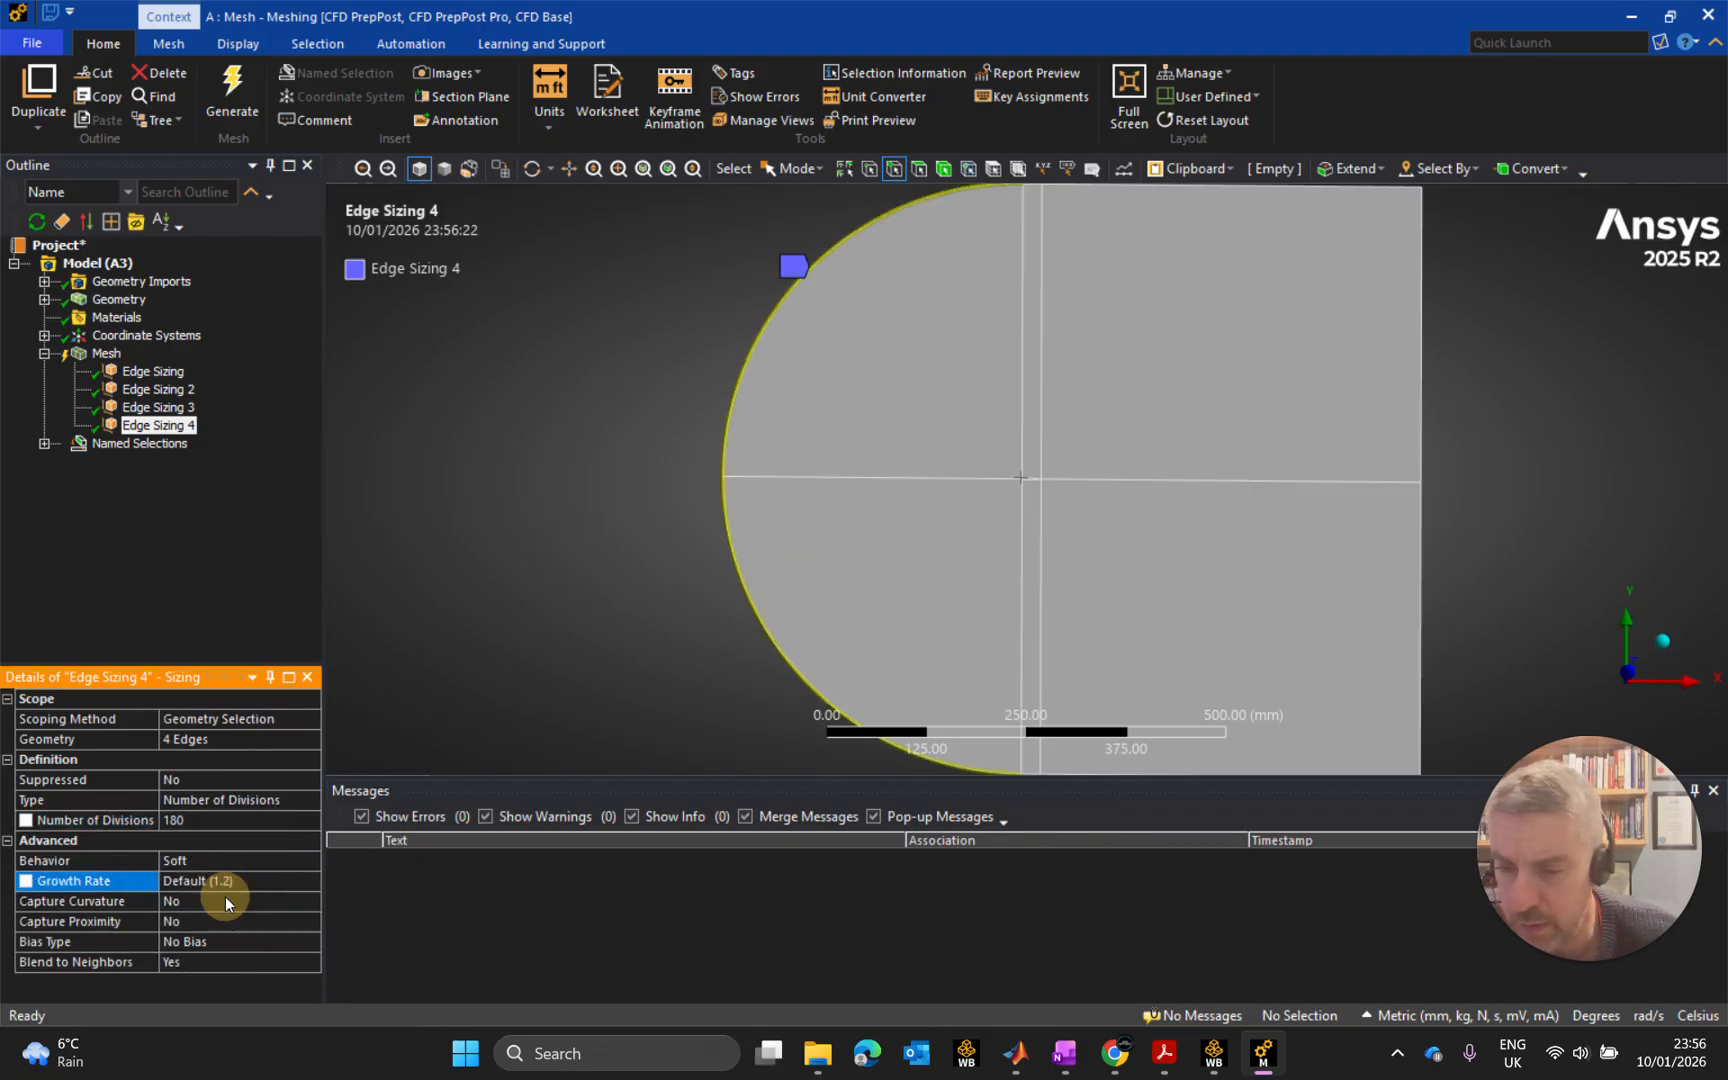
Set the Behavior of Edge Sizing 4 to Hard and Blend to Neighbors to No.
{"action": "left_click", "coordinate": [239, 866]}
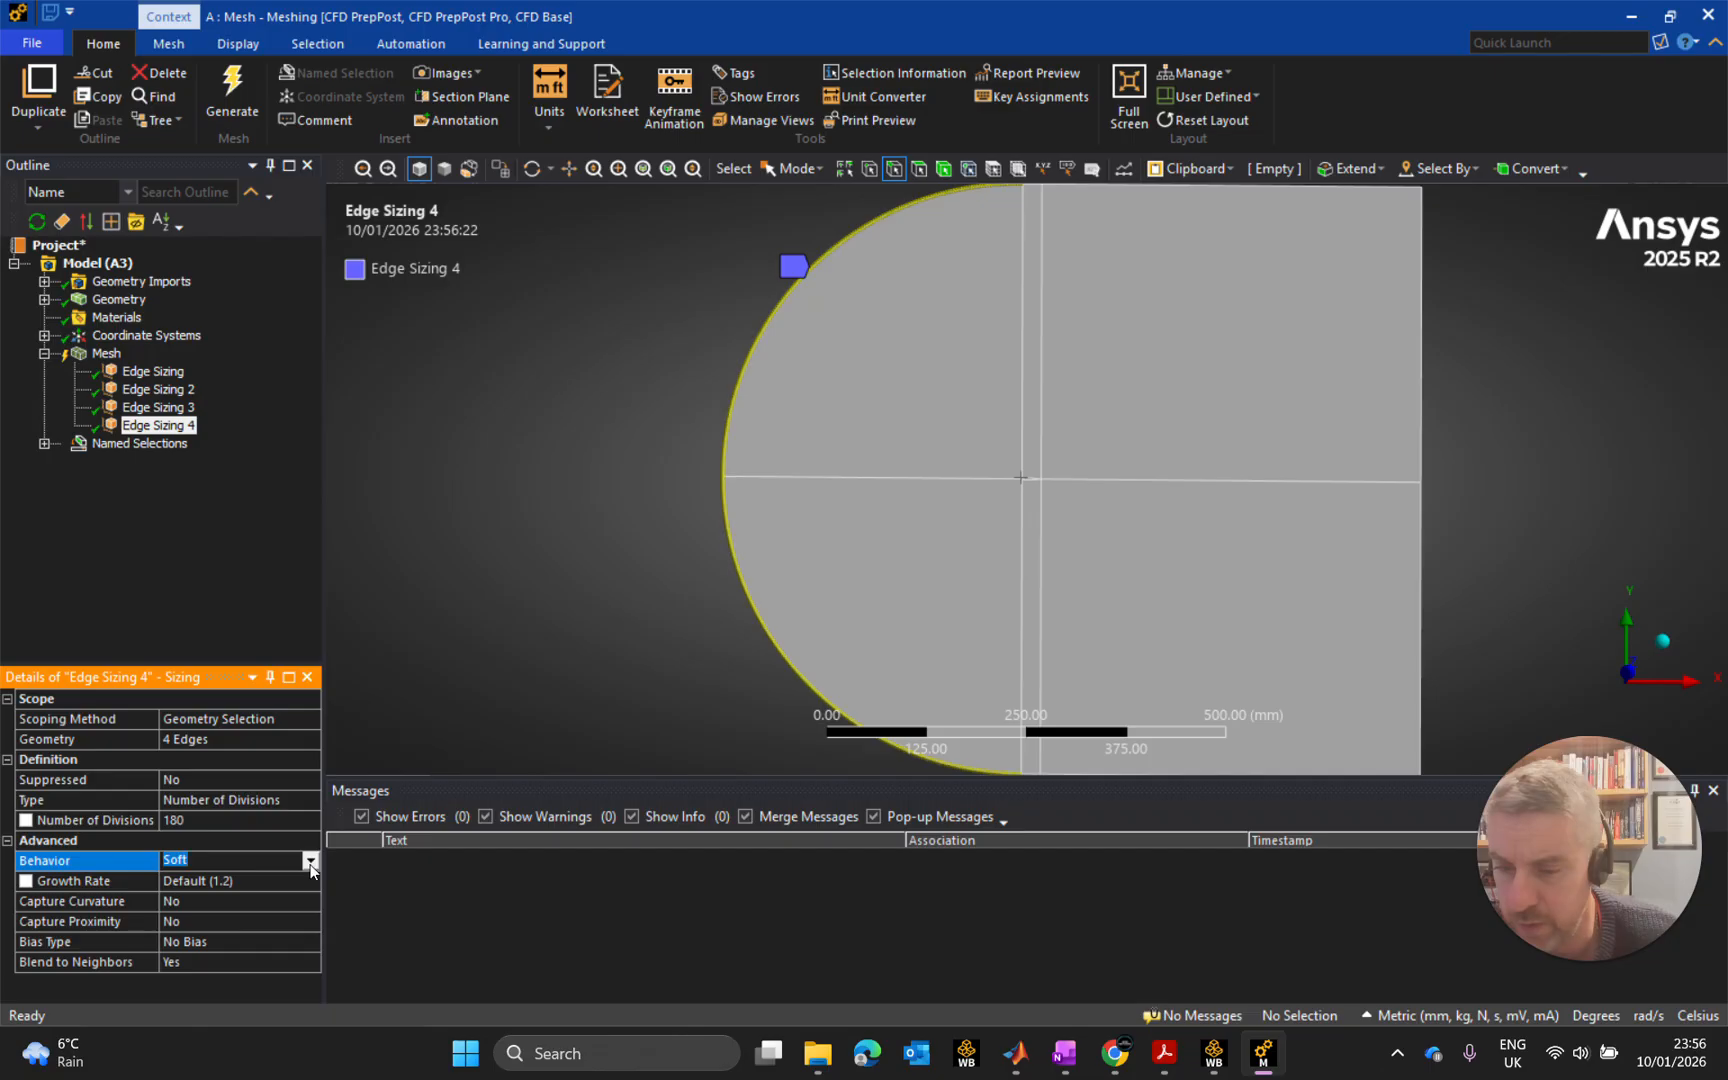
{"action": "left_click", "coordinate": [199, 886]}
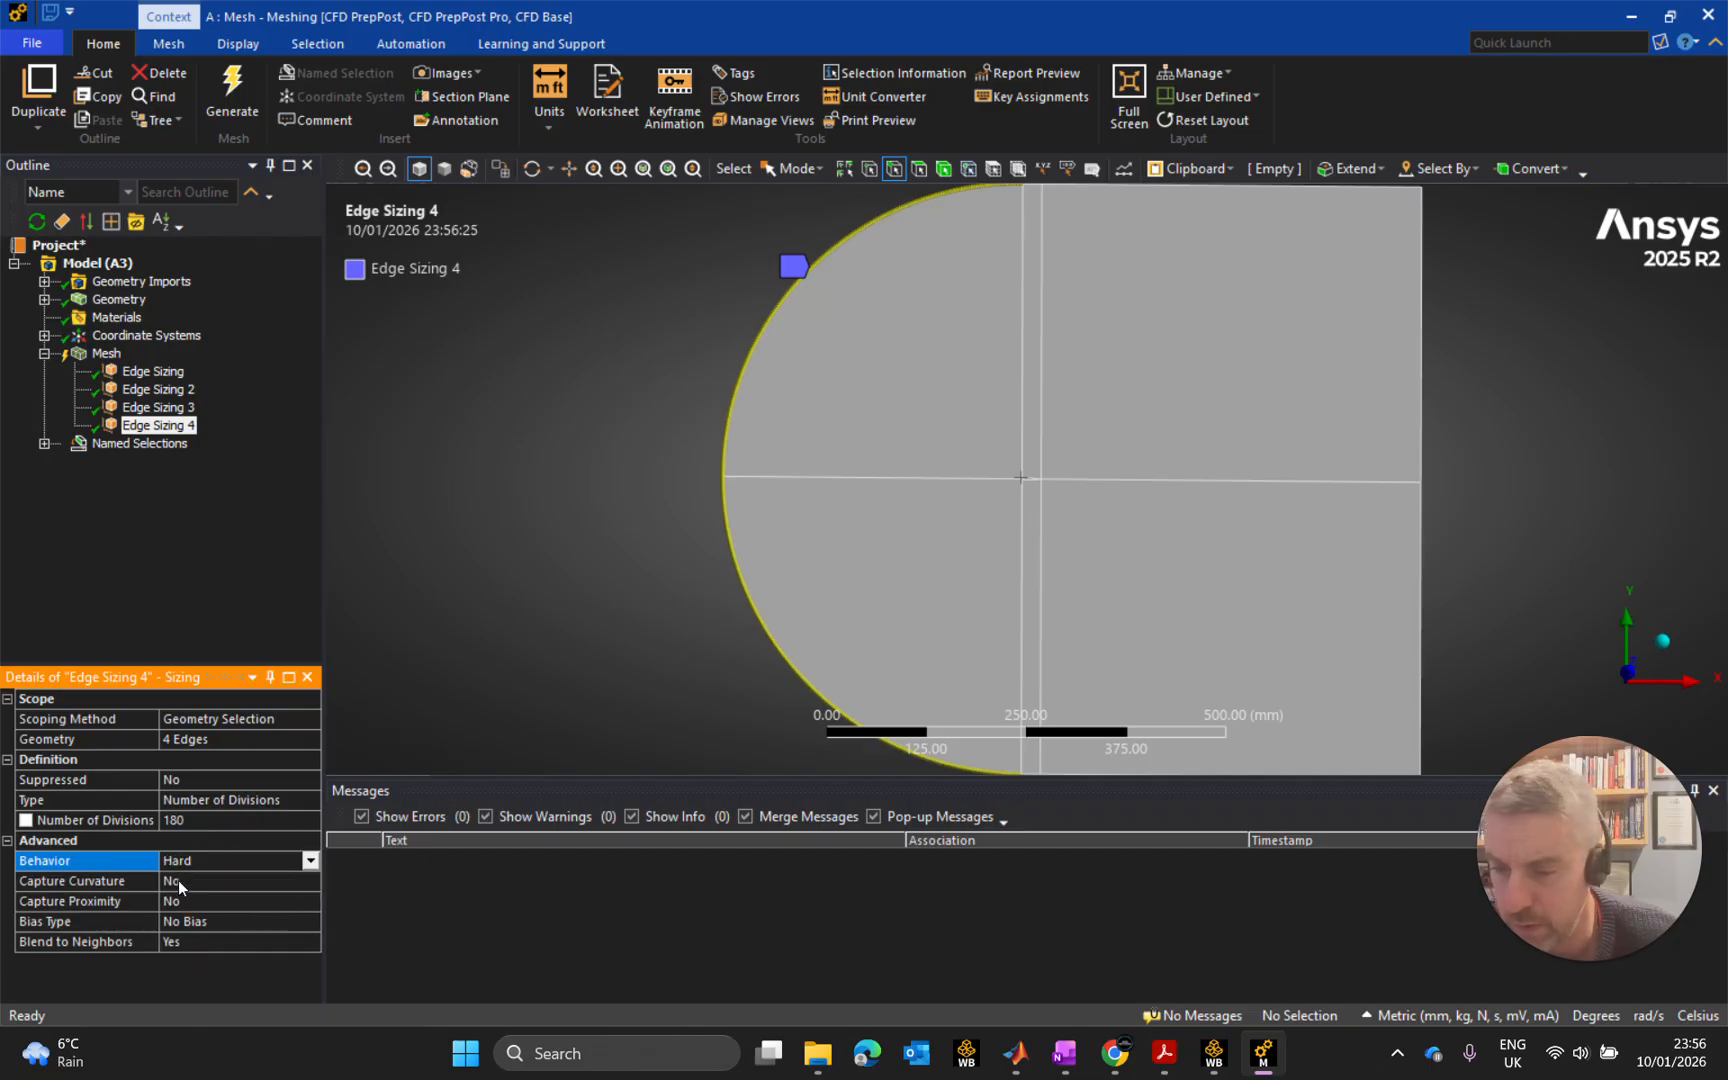
{"action": "left_click", "coordinate": [193, 940]}
{"action": "left_click", "coordinate": [280, 940]}
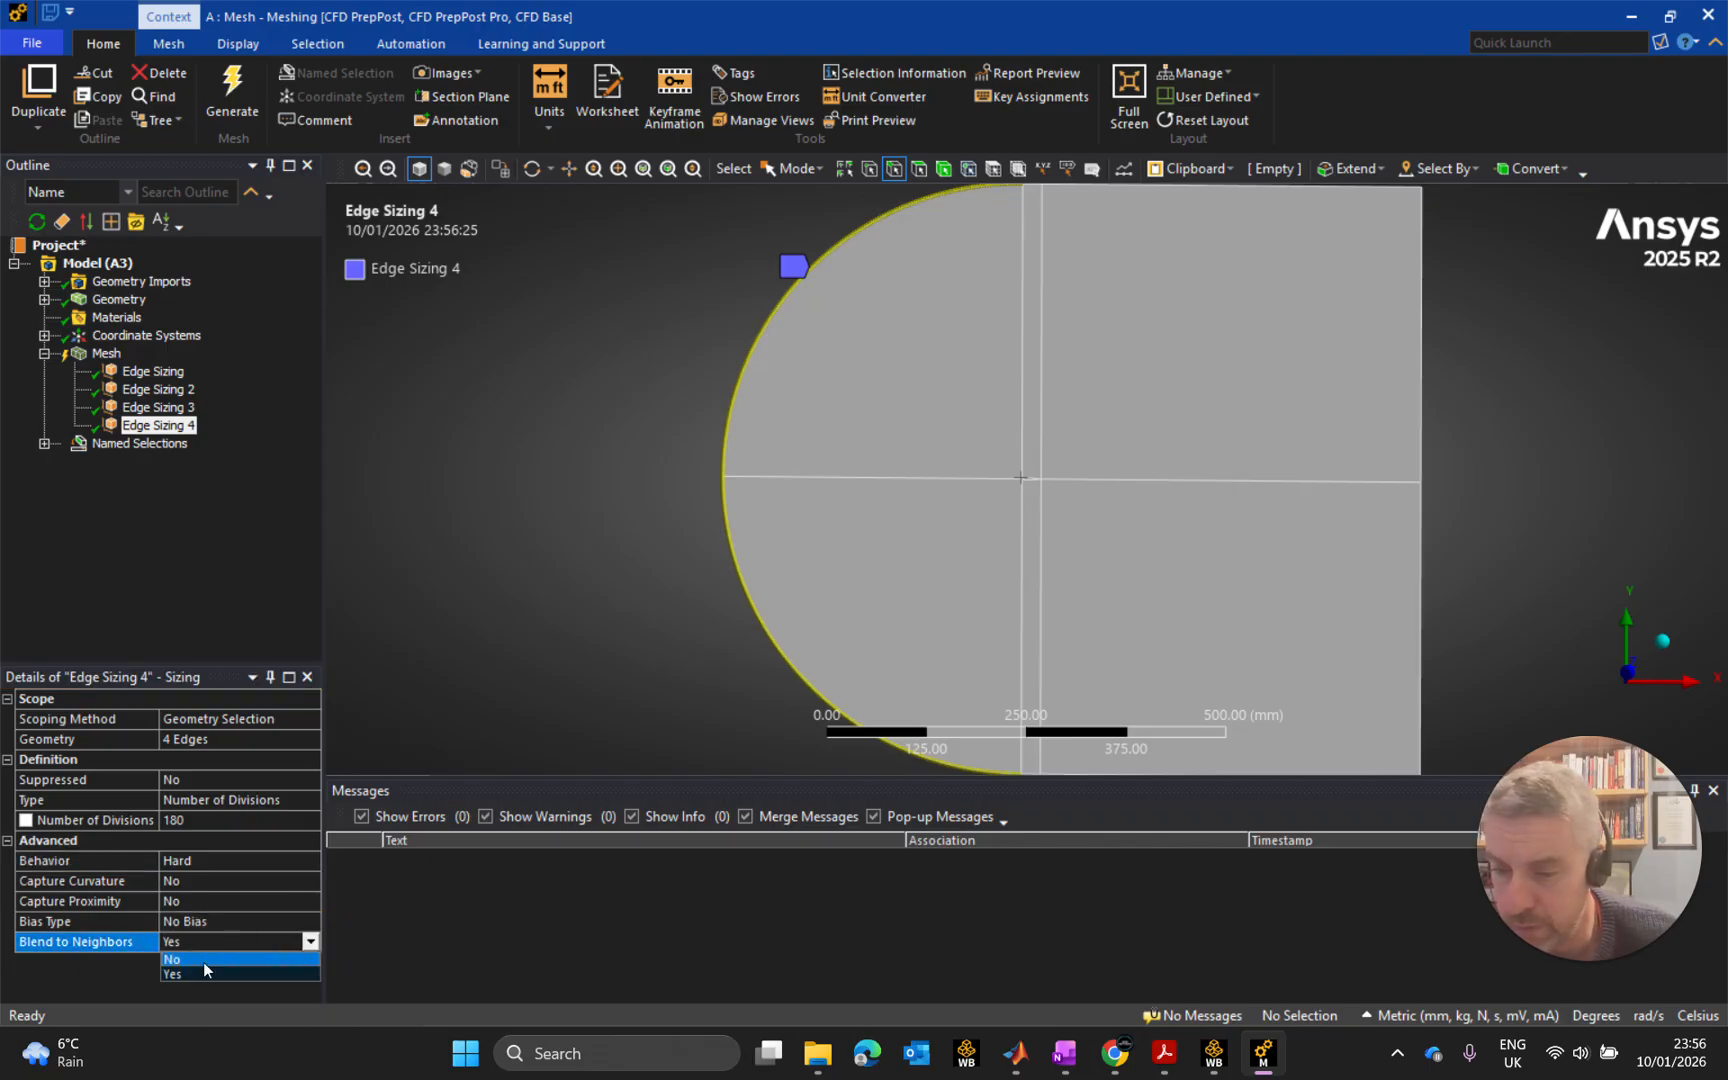
{"action": "left_click", "coordinate": [202, 960]}
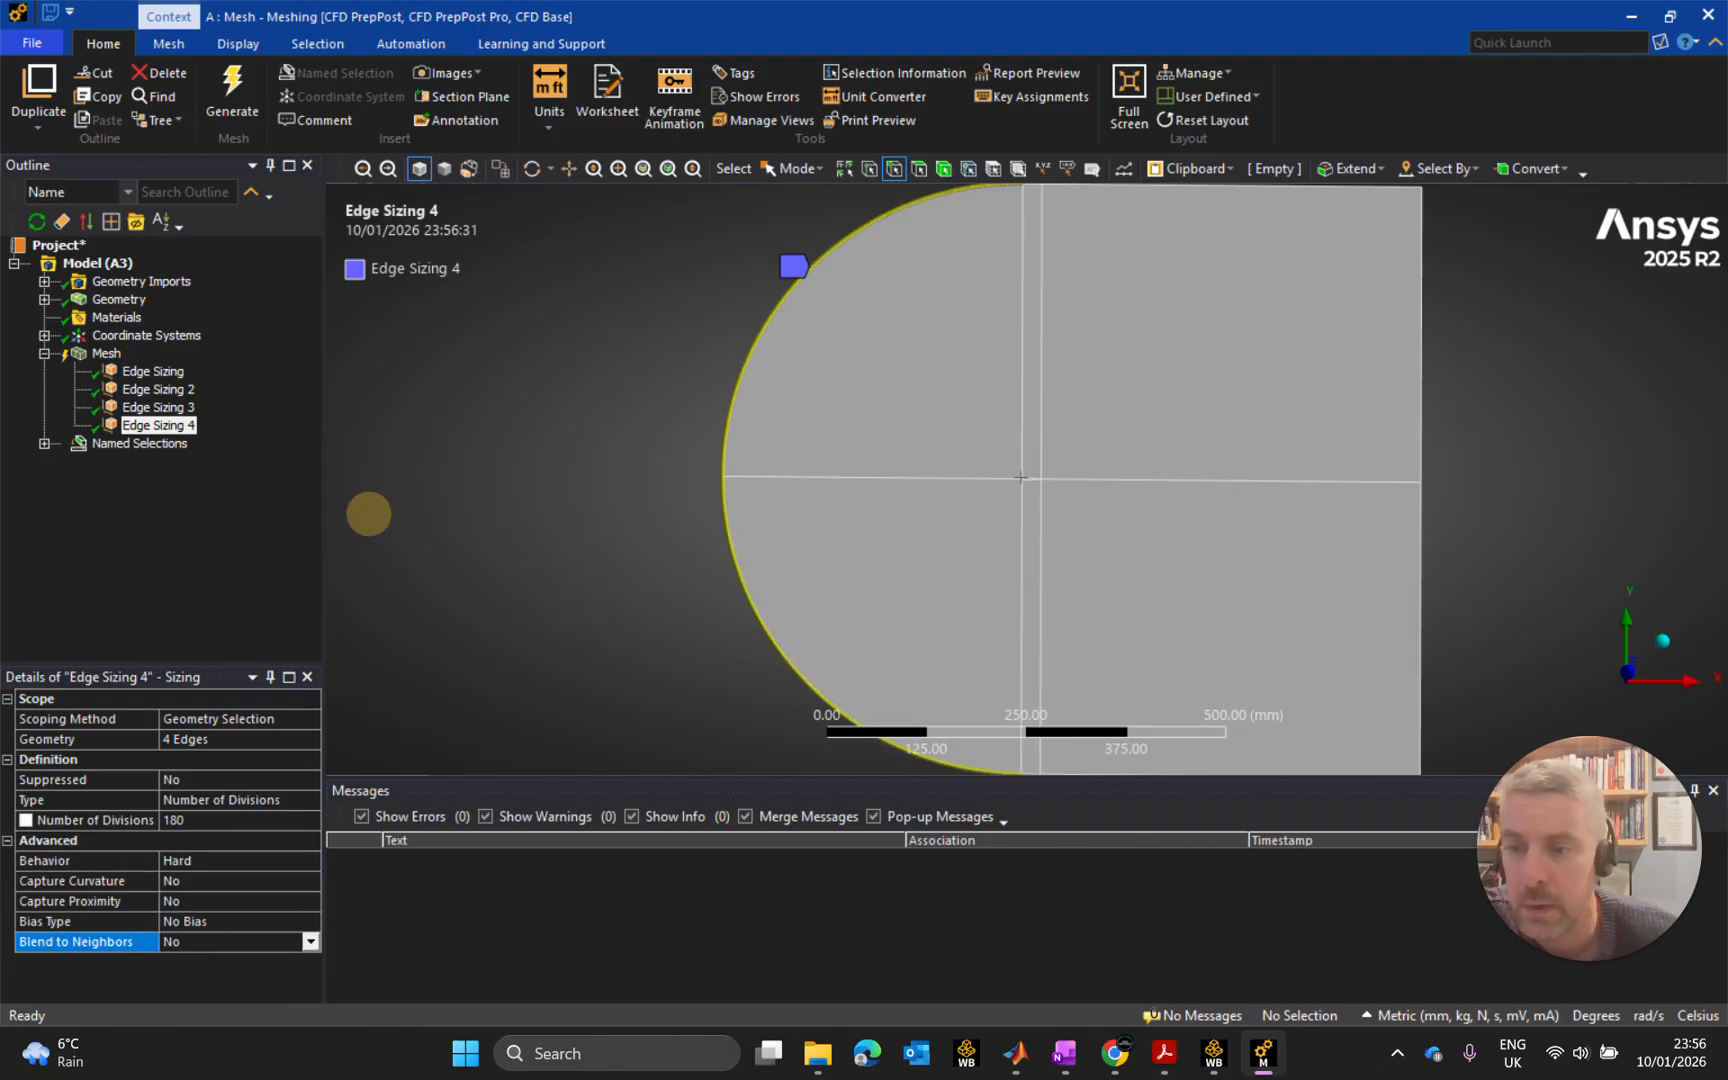
Insert a Face Meshing control under Mesh and scope it to all six faces of the domain.
{"action": "right_click", "coordinate": [104, 355]}
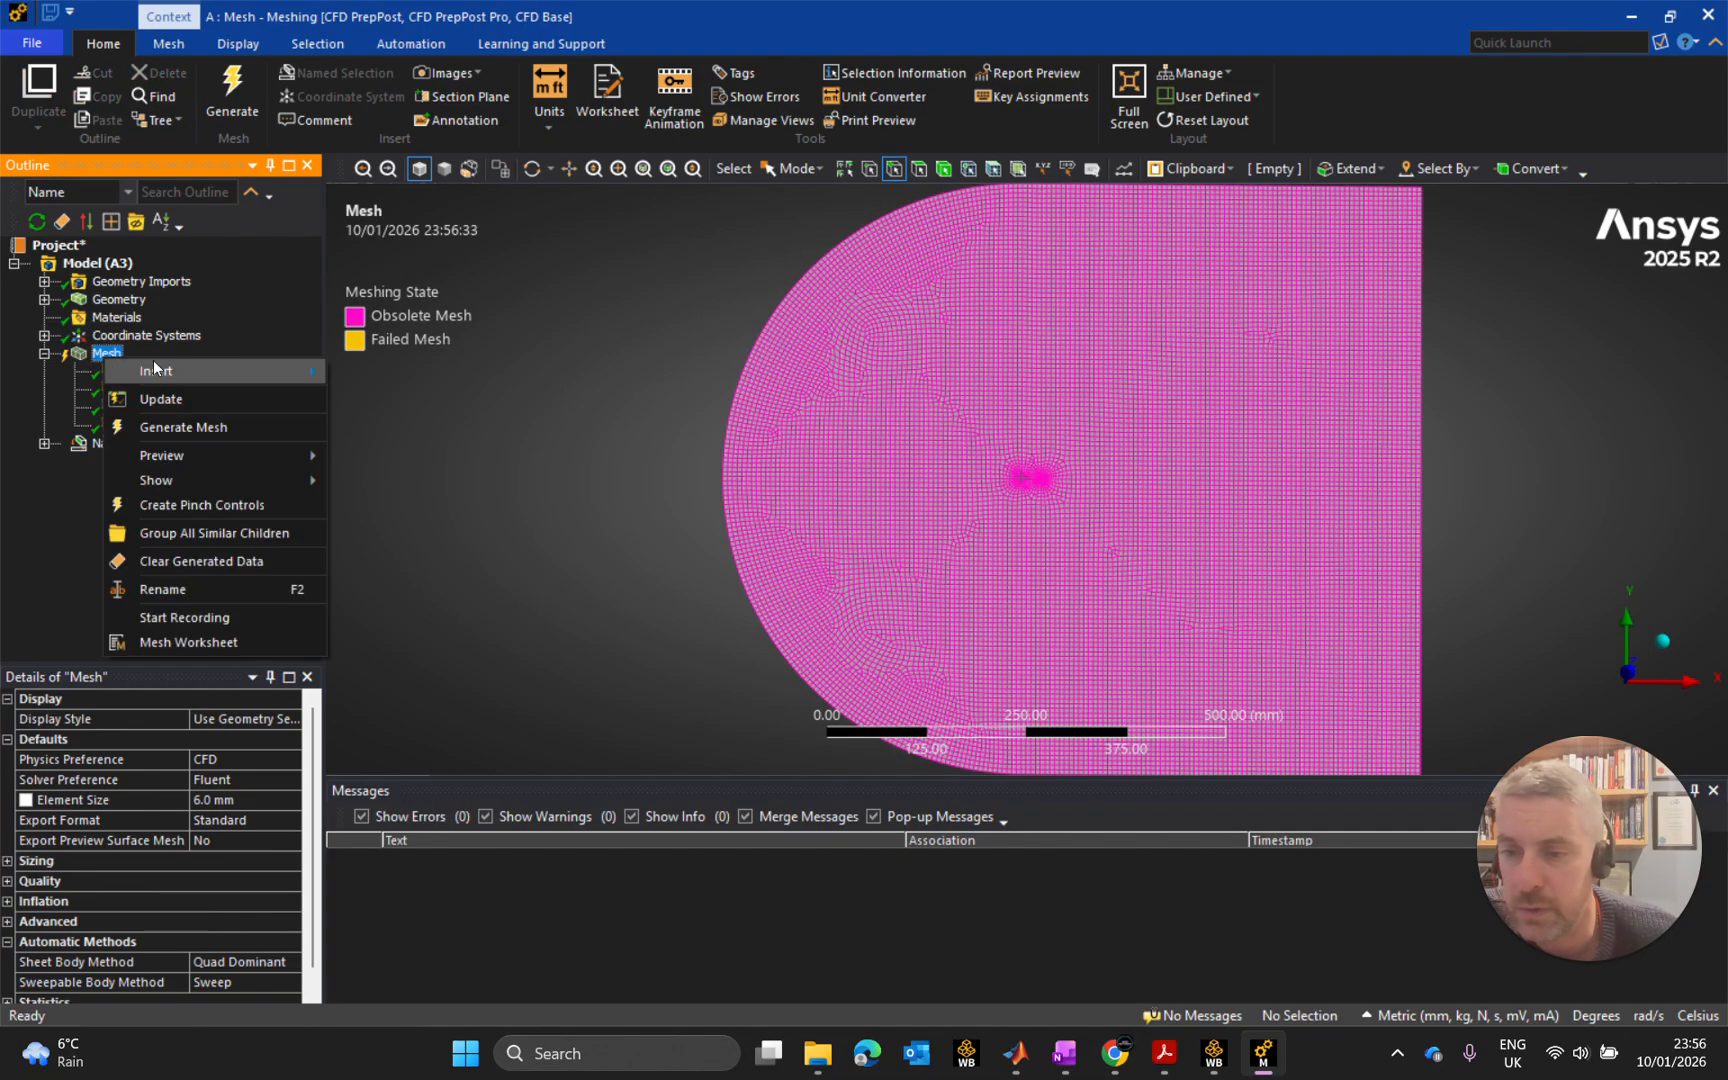
{"action": "mouse_move", "coordinate": [189, 368]}
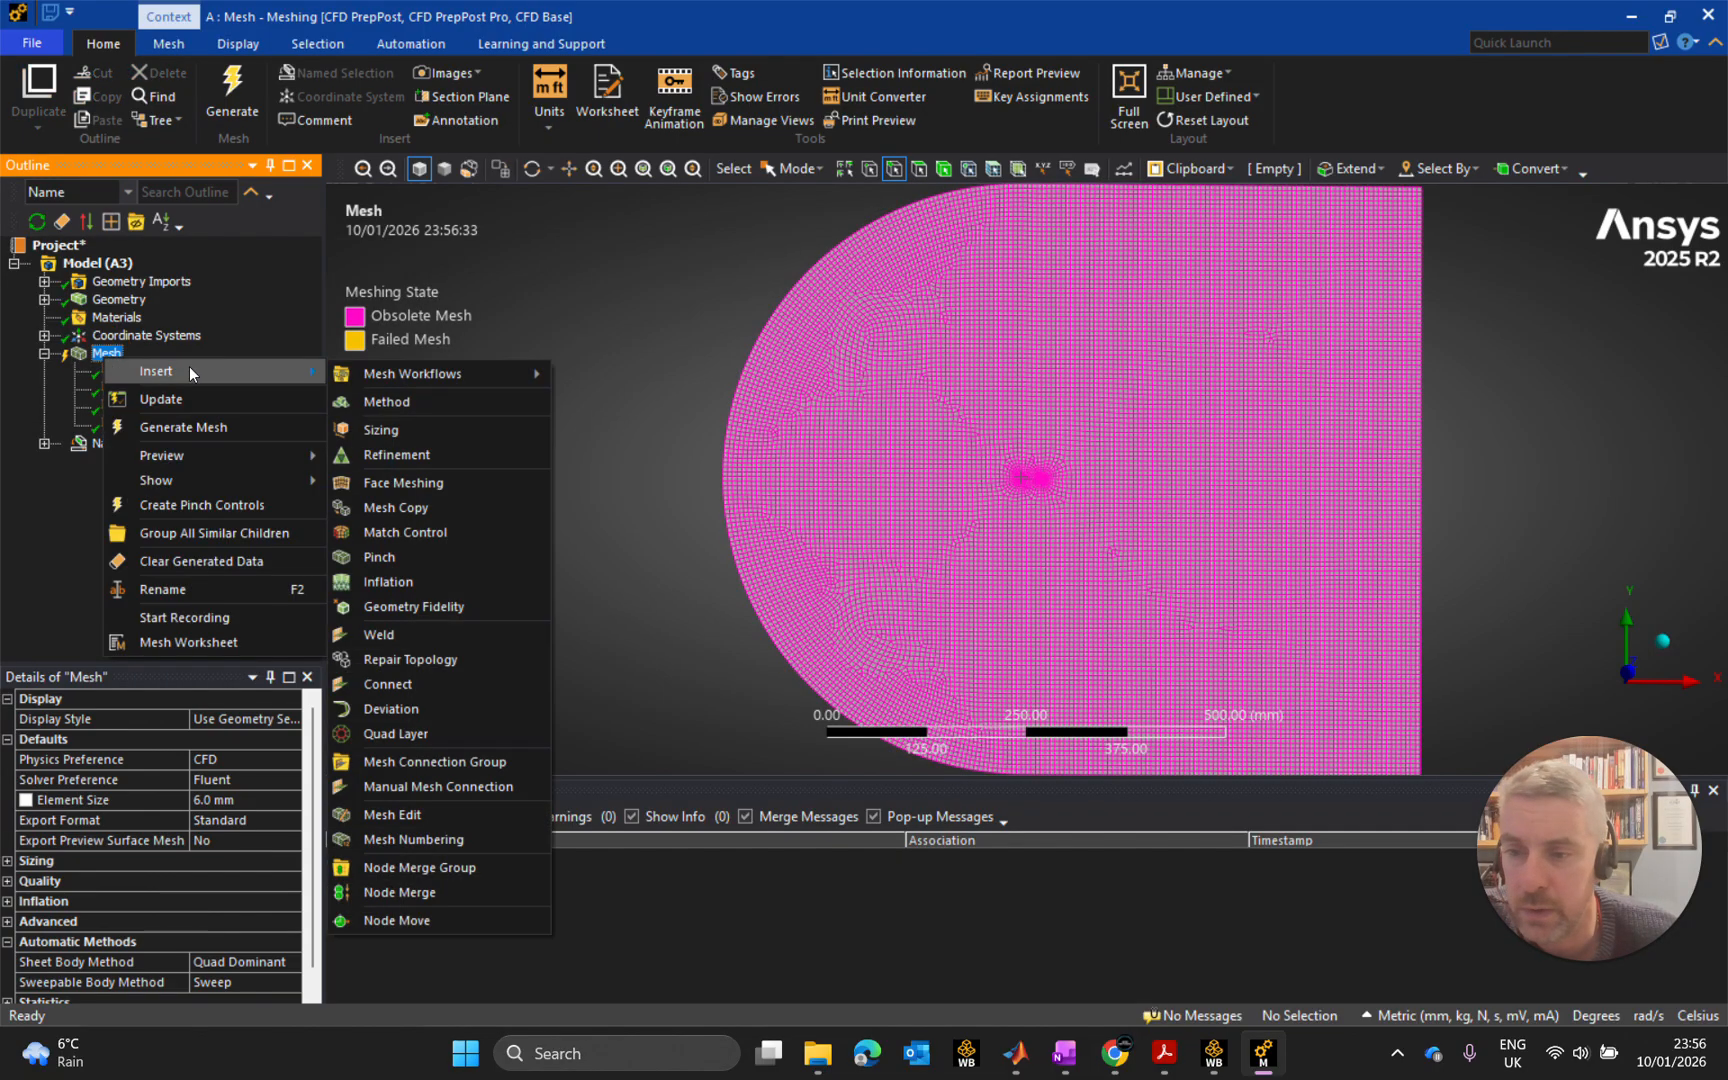
{"action": "left_click", "coordinate": [456, 480]}
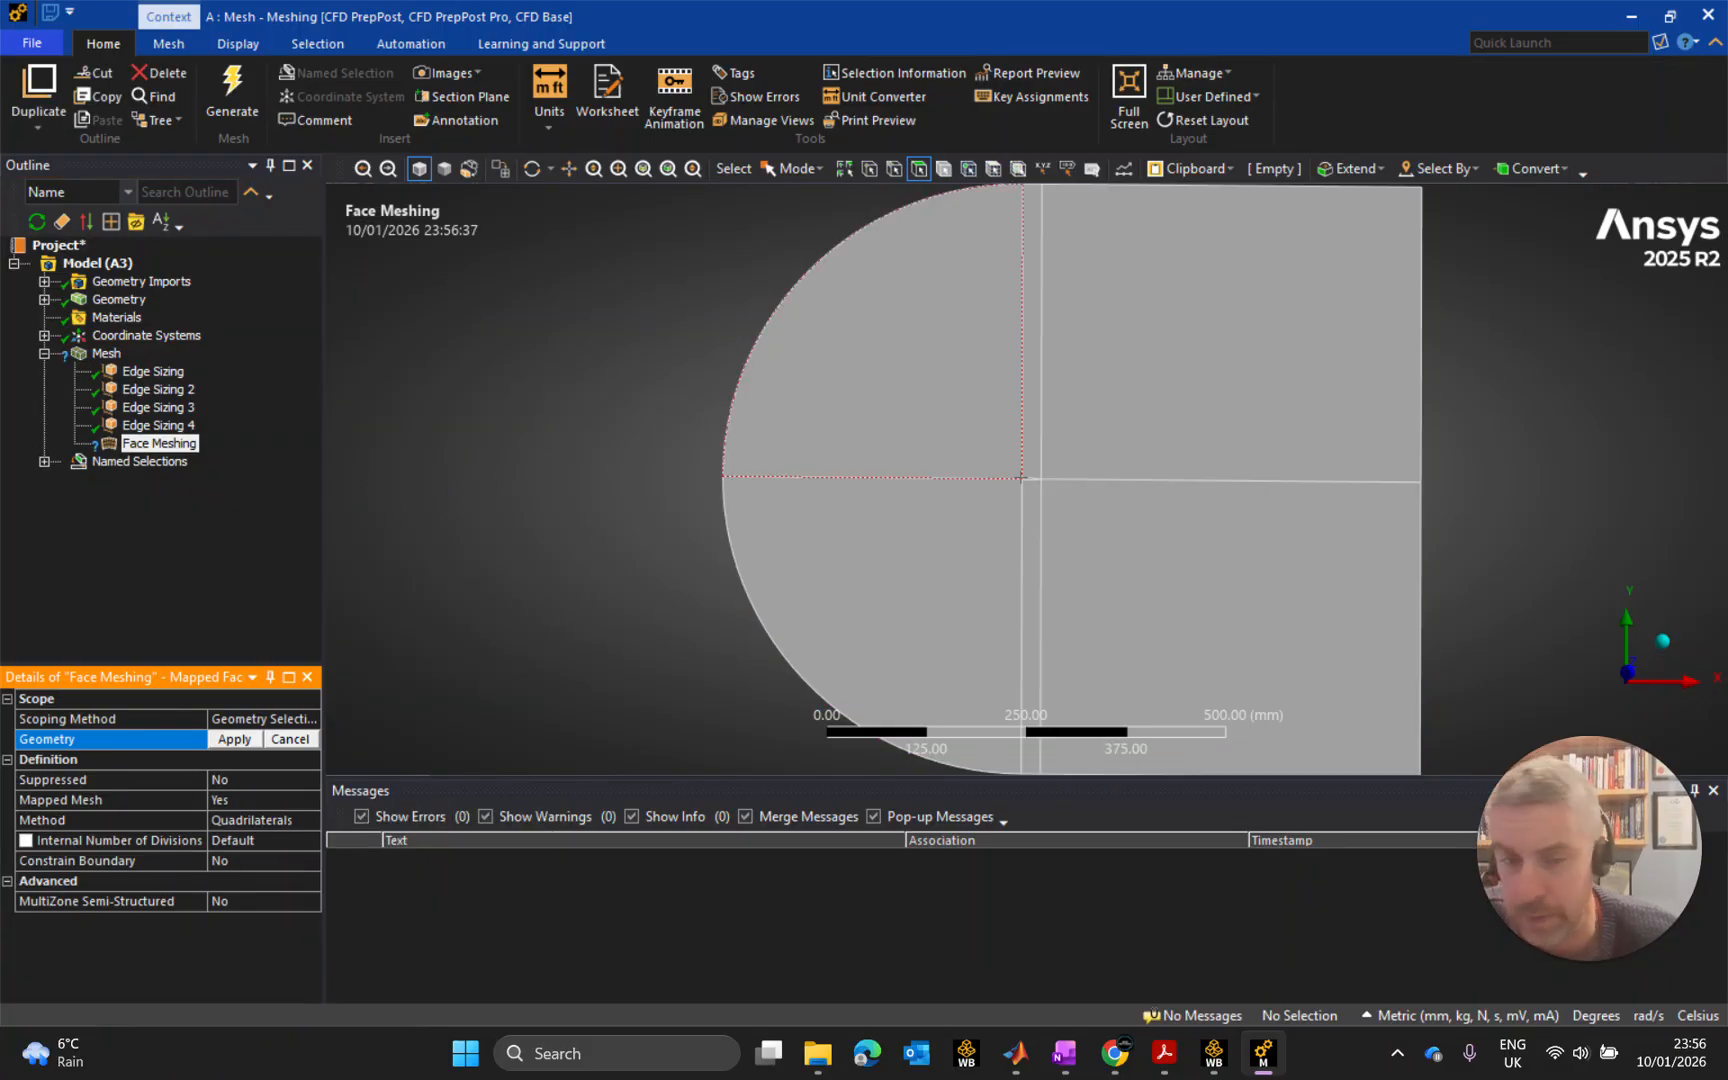
{"action": "left_click", "coordinate": [807, 430]}
{"action": "left_click", "coordinate": [1085, 395], "text": "ctrl"}
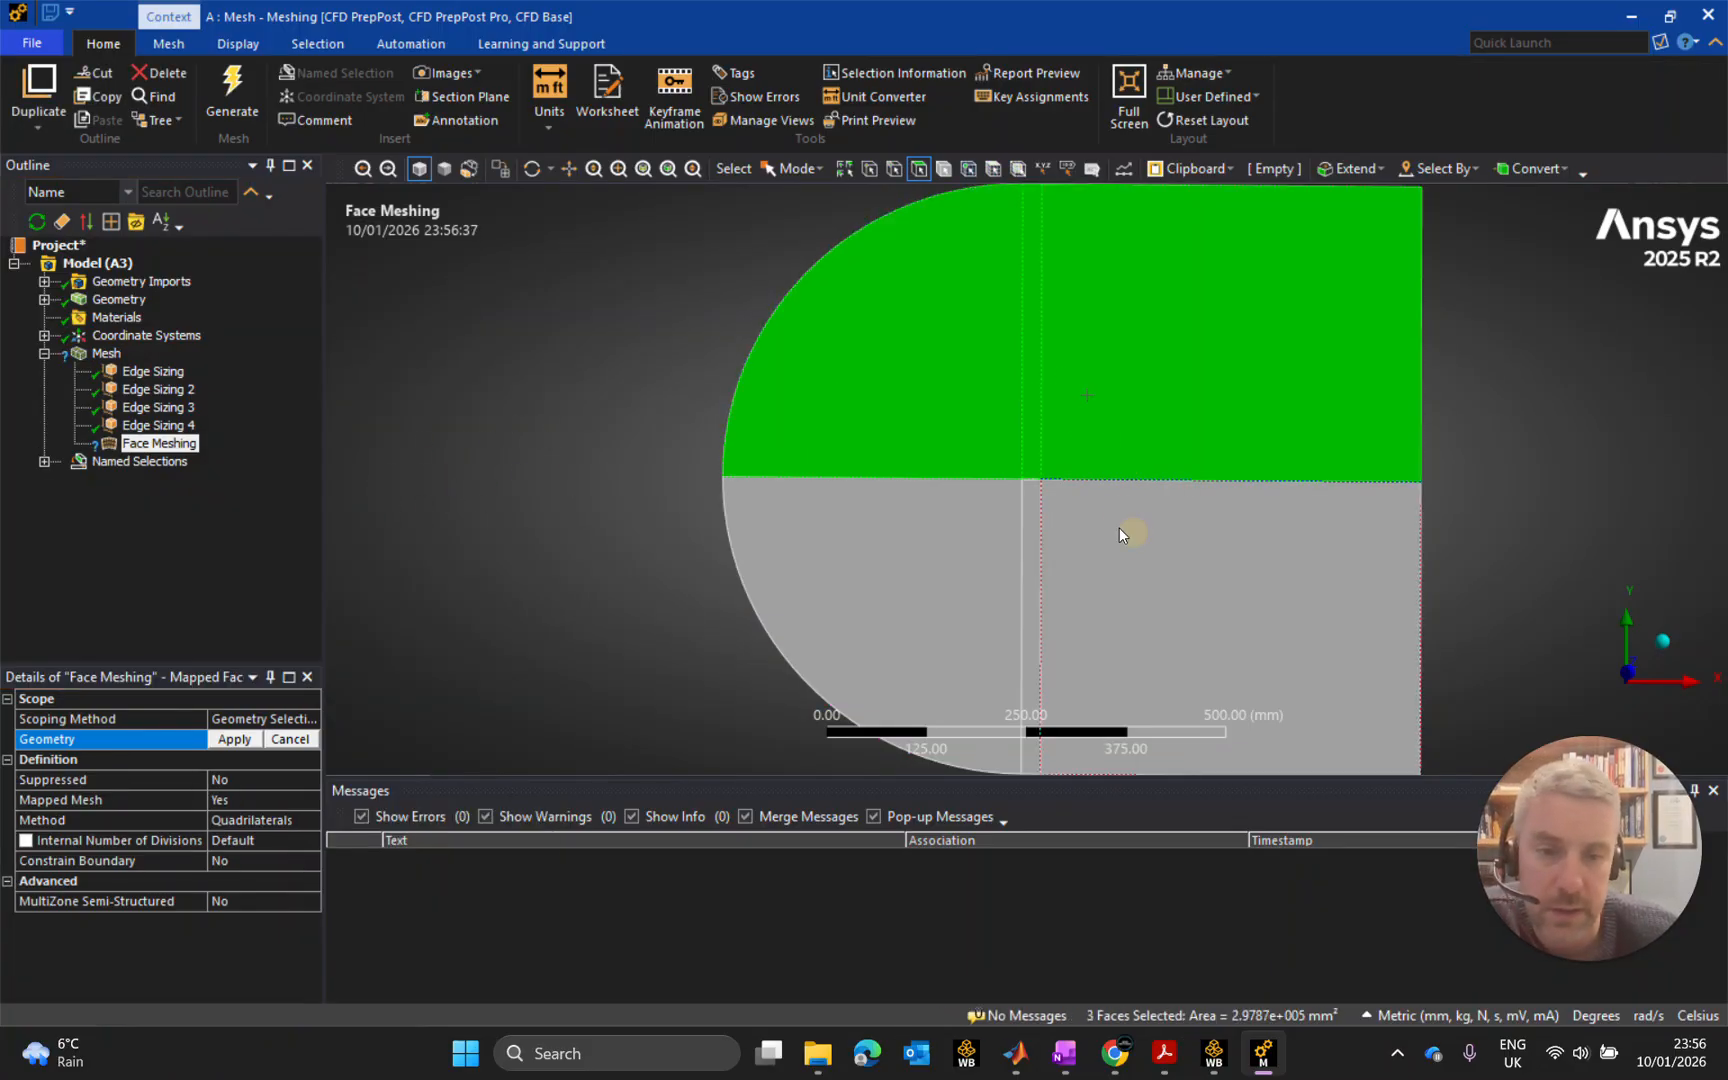
{"action": "left_click", "coordinate": [1071, 518], "text": "ctrl"}
{"action": "left_click", "coordinate": [978, 541], "text": "ctrl"}
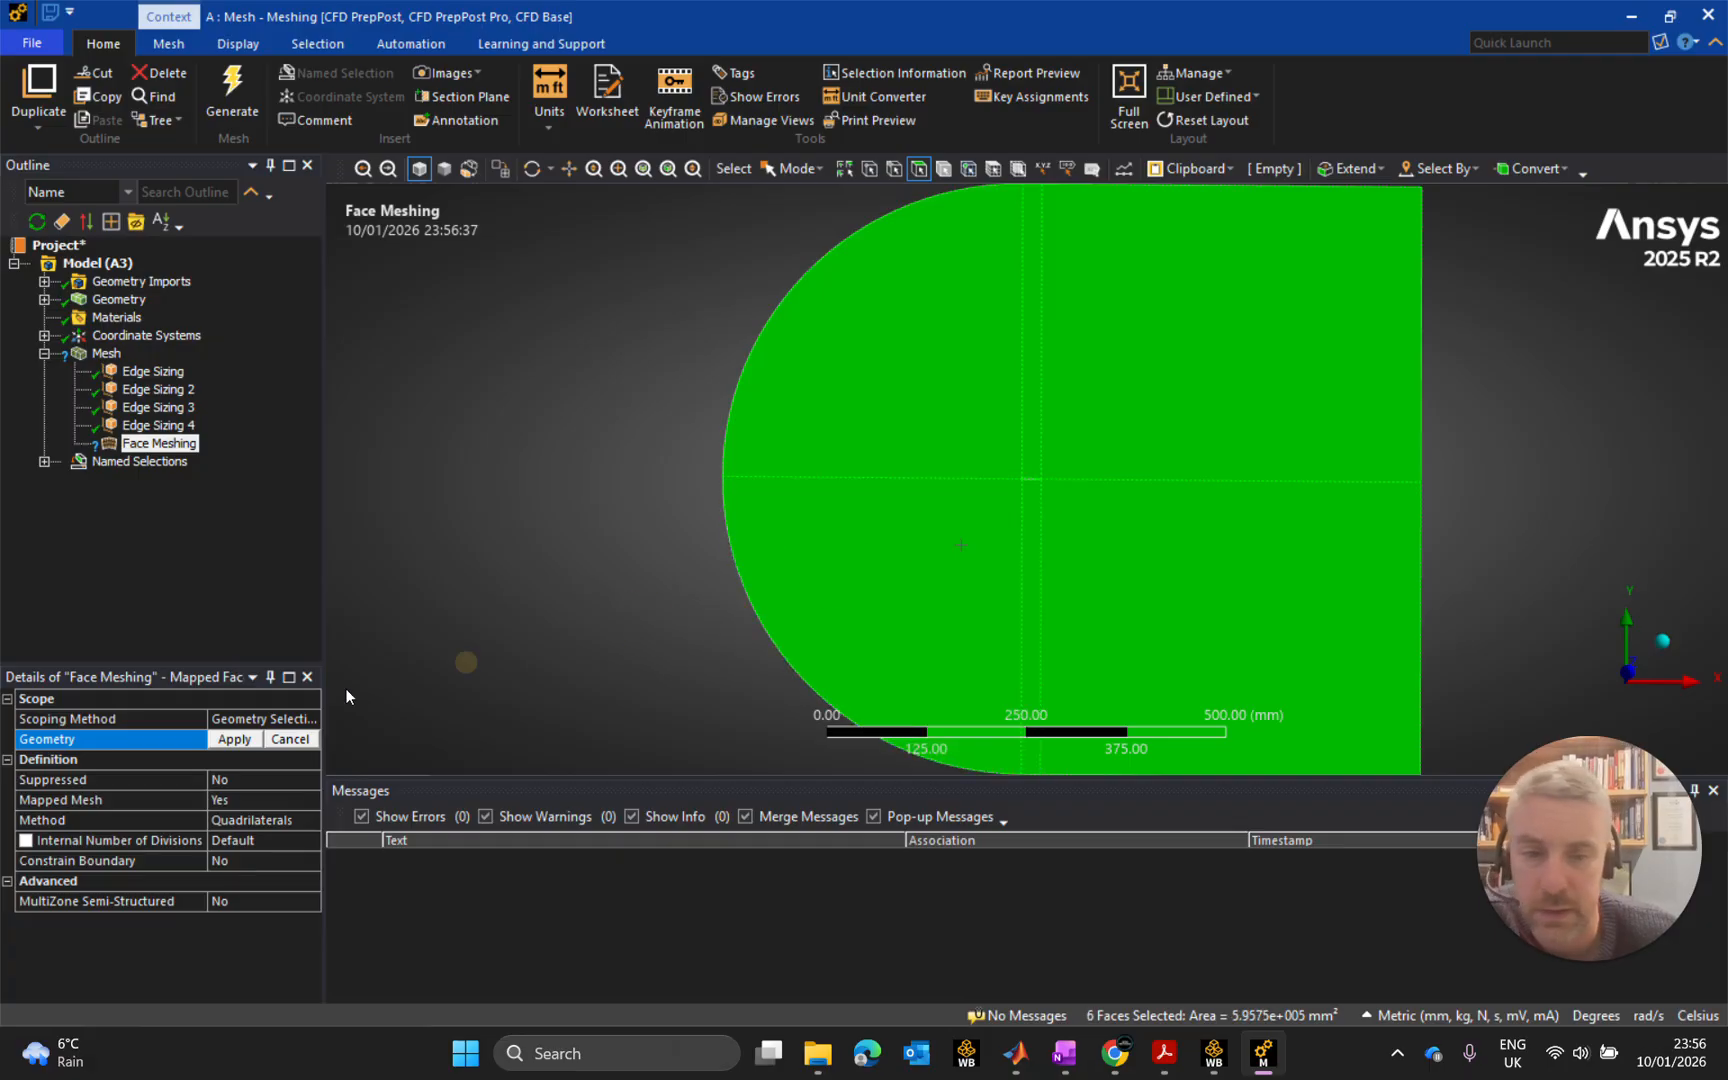
{"action": "left_click", "coordinate": [238, 740]}
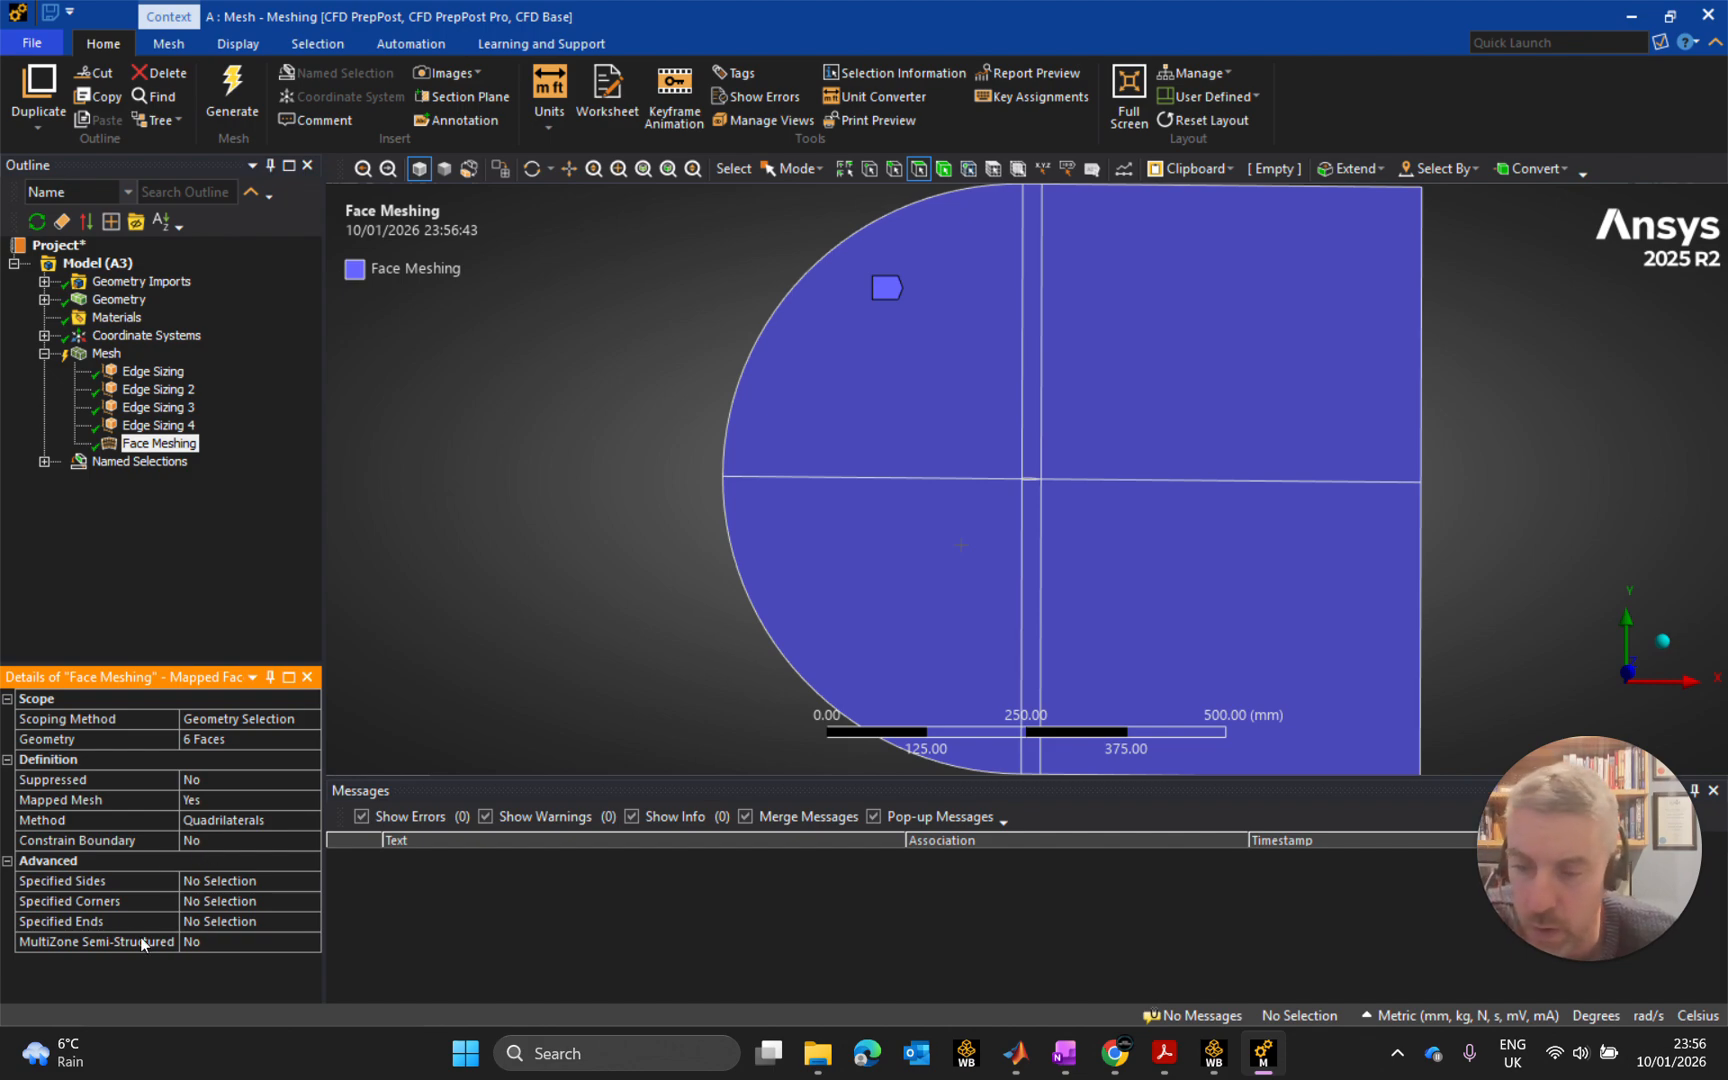
Generate the mesh with the four edge sizings and the face meshing control.
{"action": "left_click", "coordinate": [545, 517]}
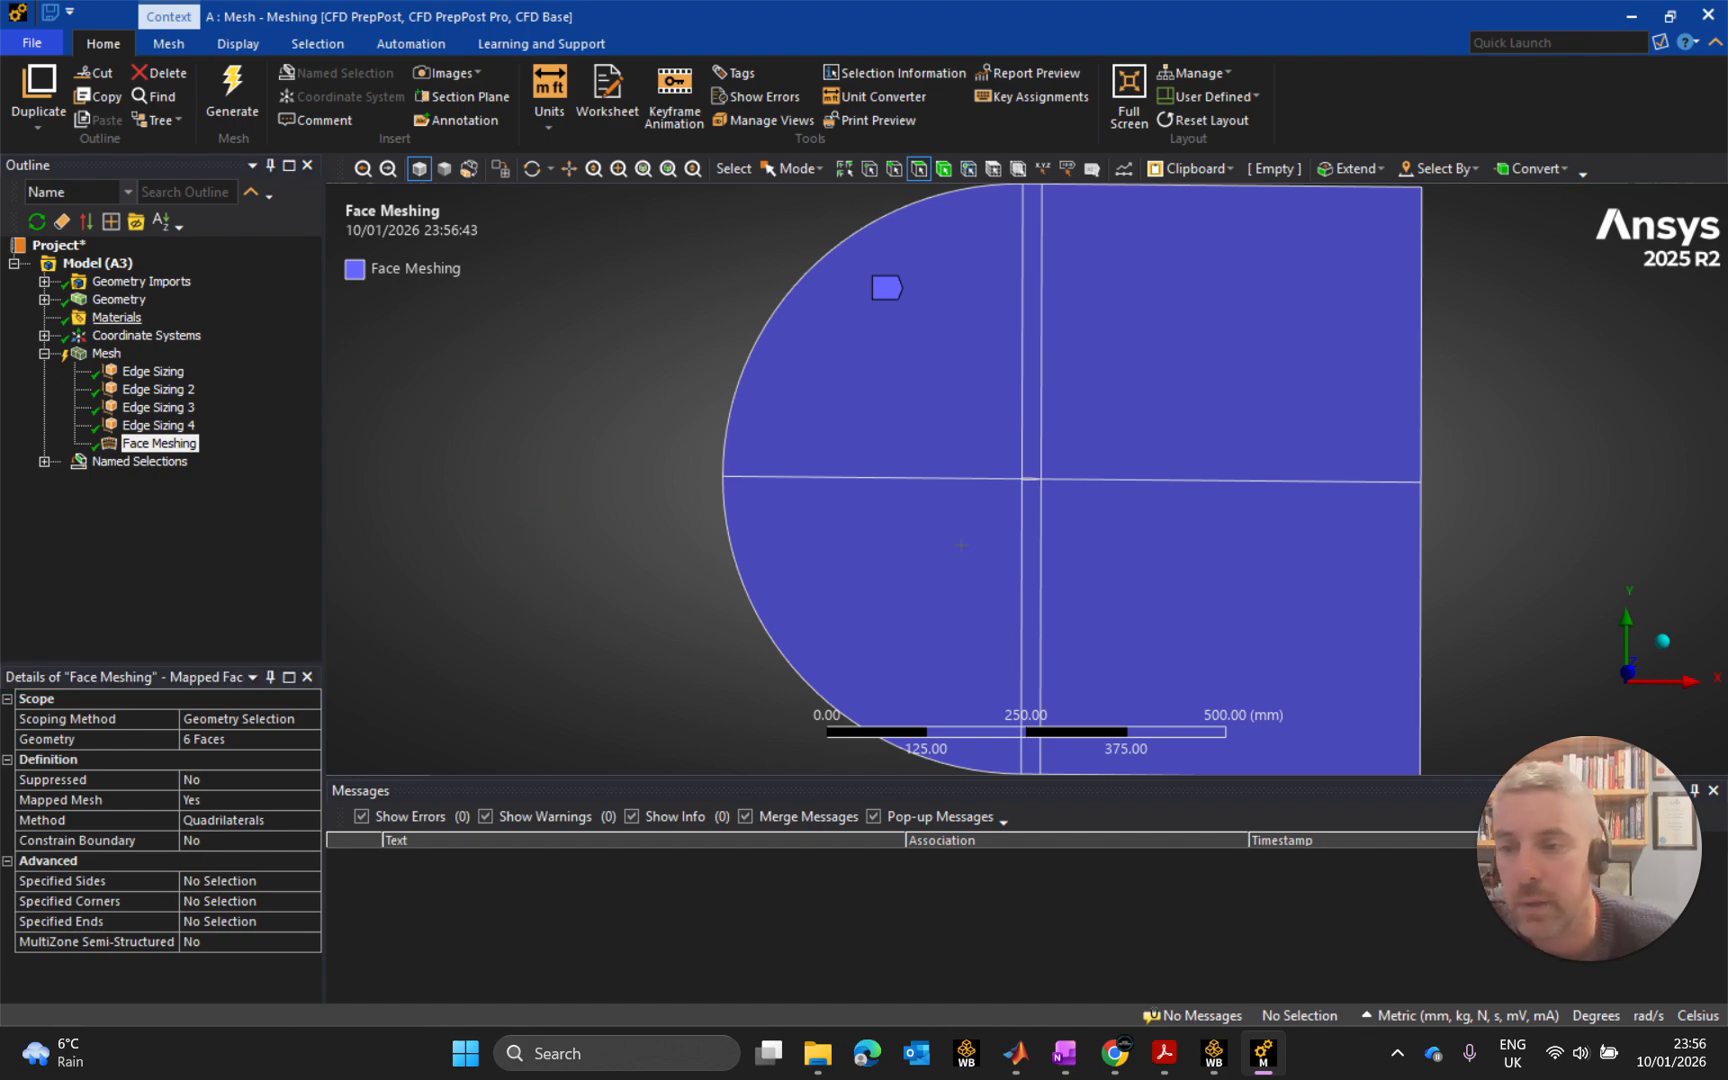
{"action": "left_click", "coordinate": [106, 353]}
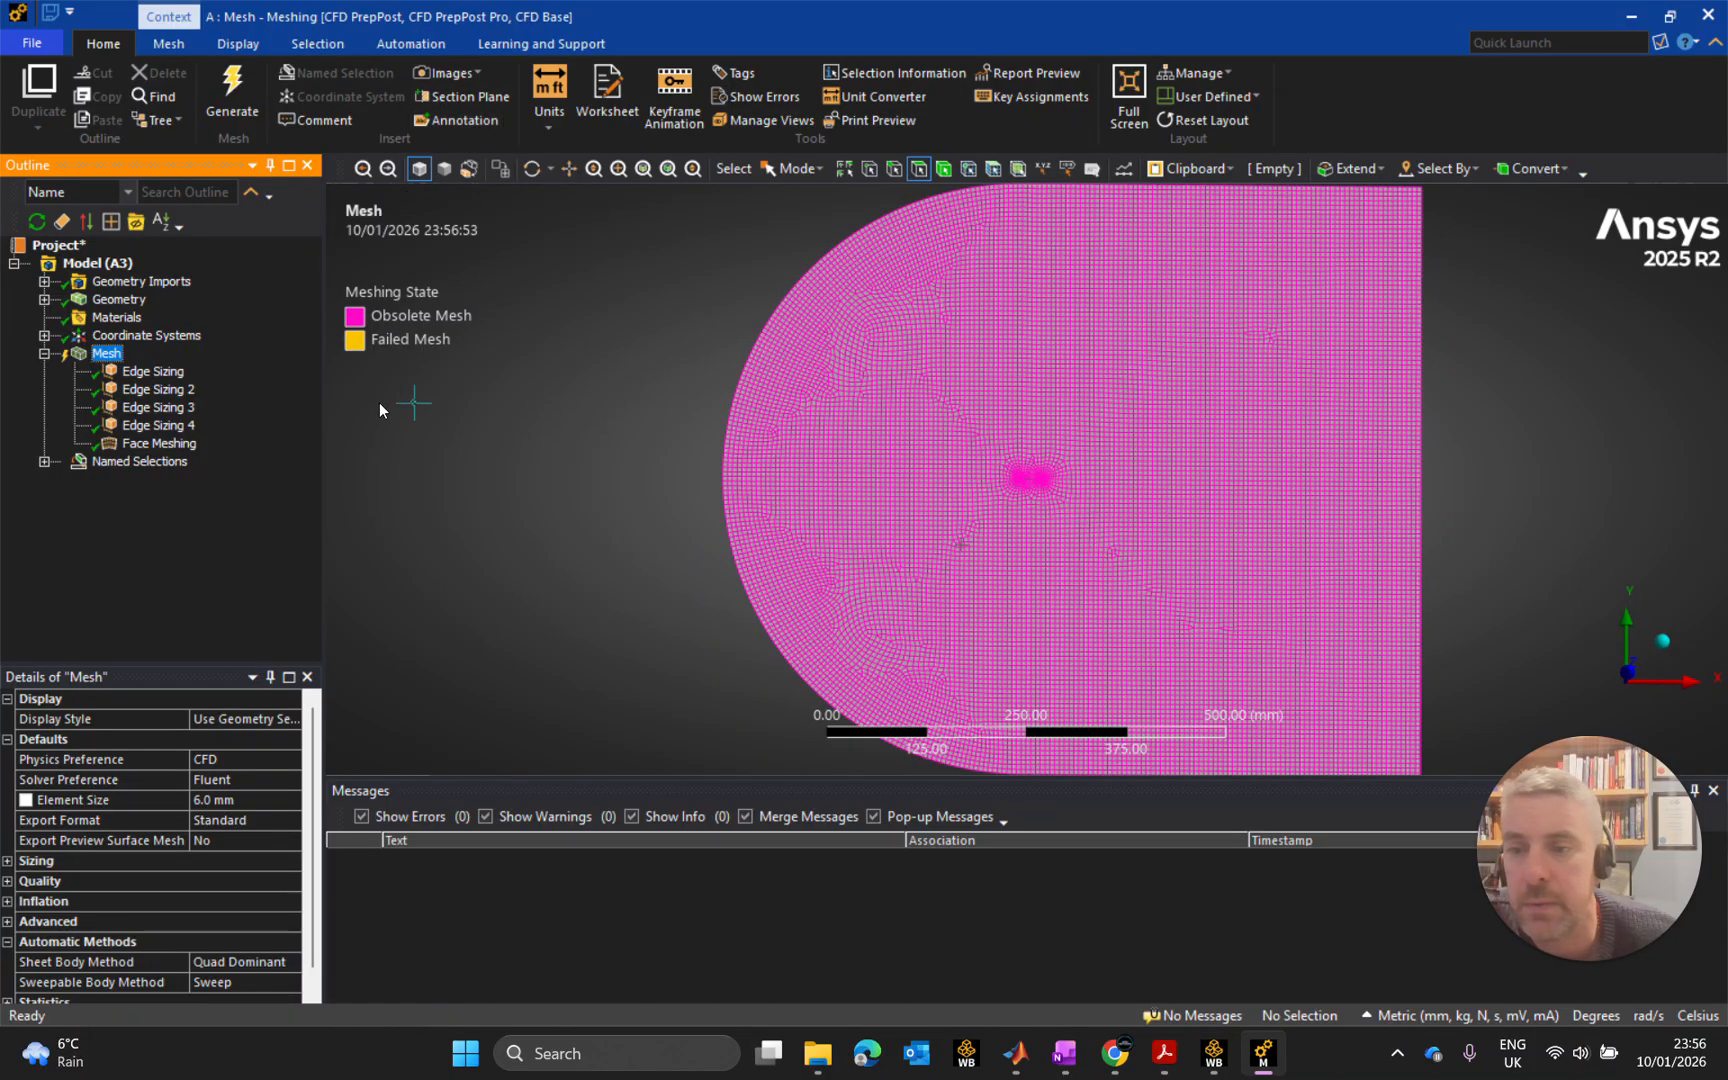
{"action": "left_click", "coordinate": [236, 90]}
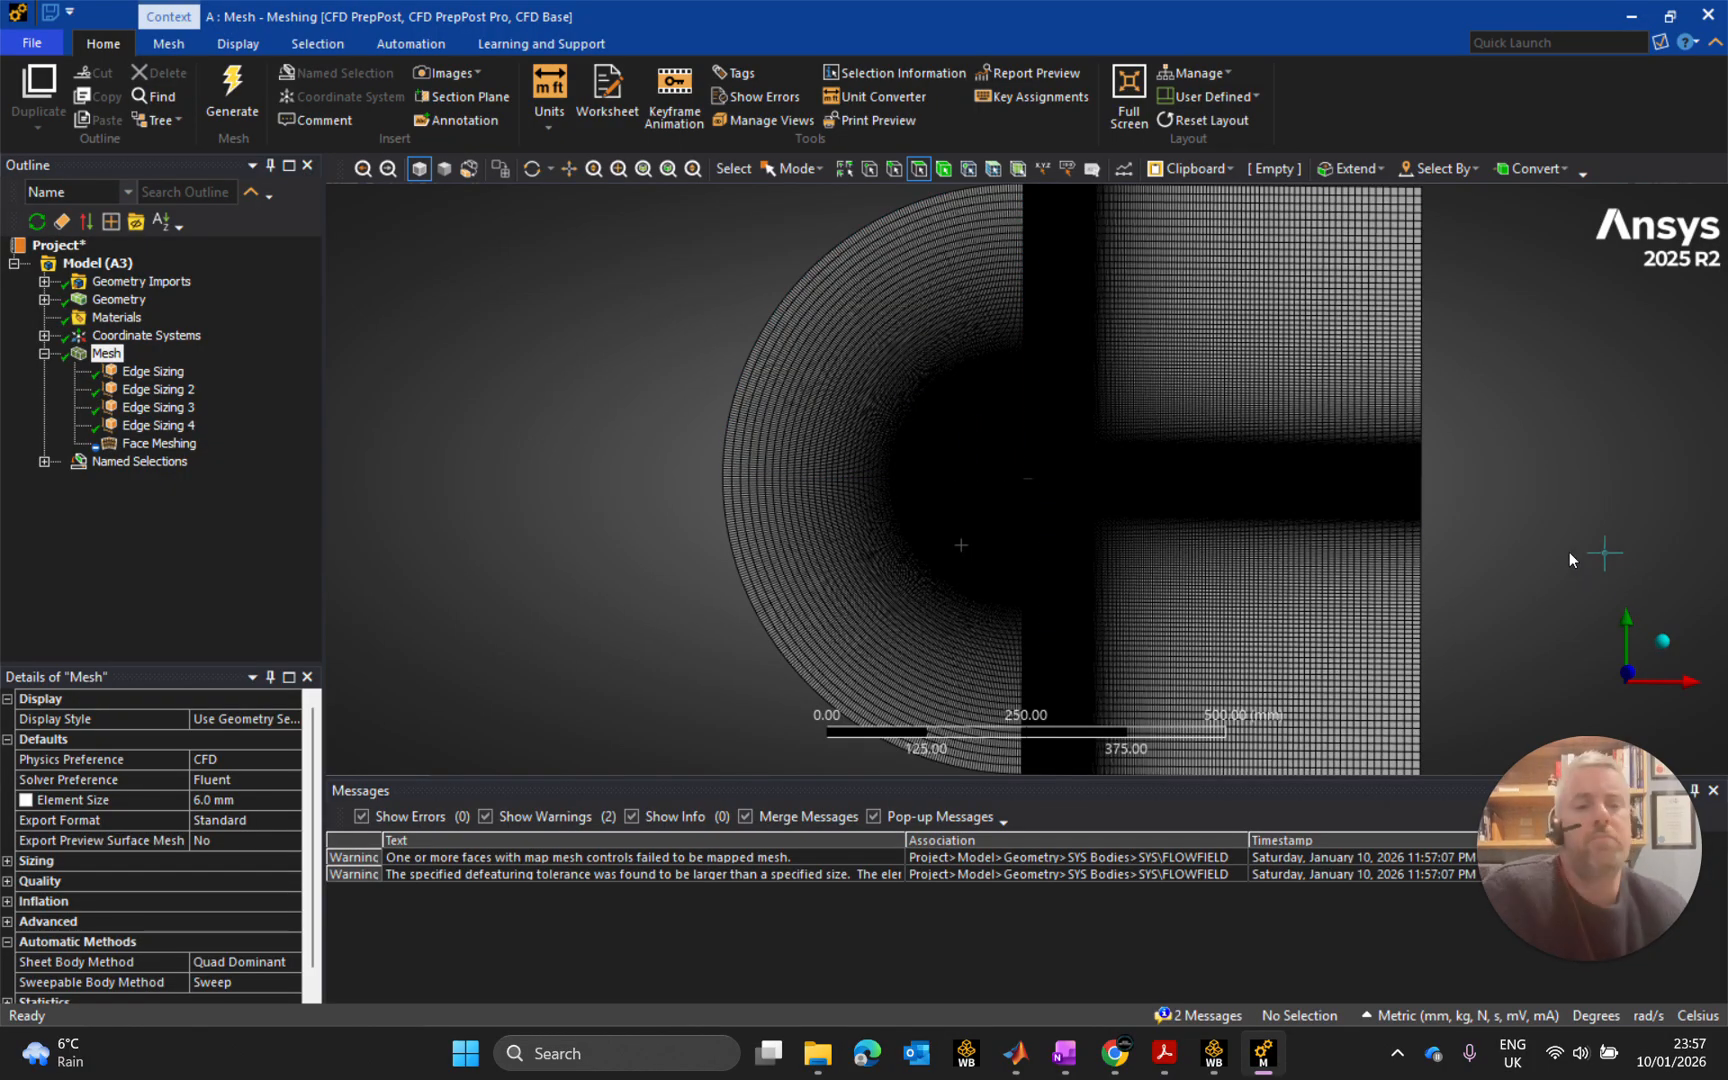
Examine the generated mesh around the airfoil and the thin near-wall cell layers on its upper surface.
{"action": "scroll", "coordinate": [1440, 537], "scroll_direction": "down", "scroll_amount": 1}
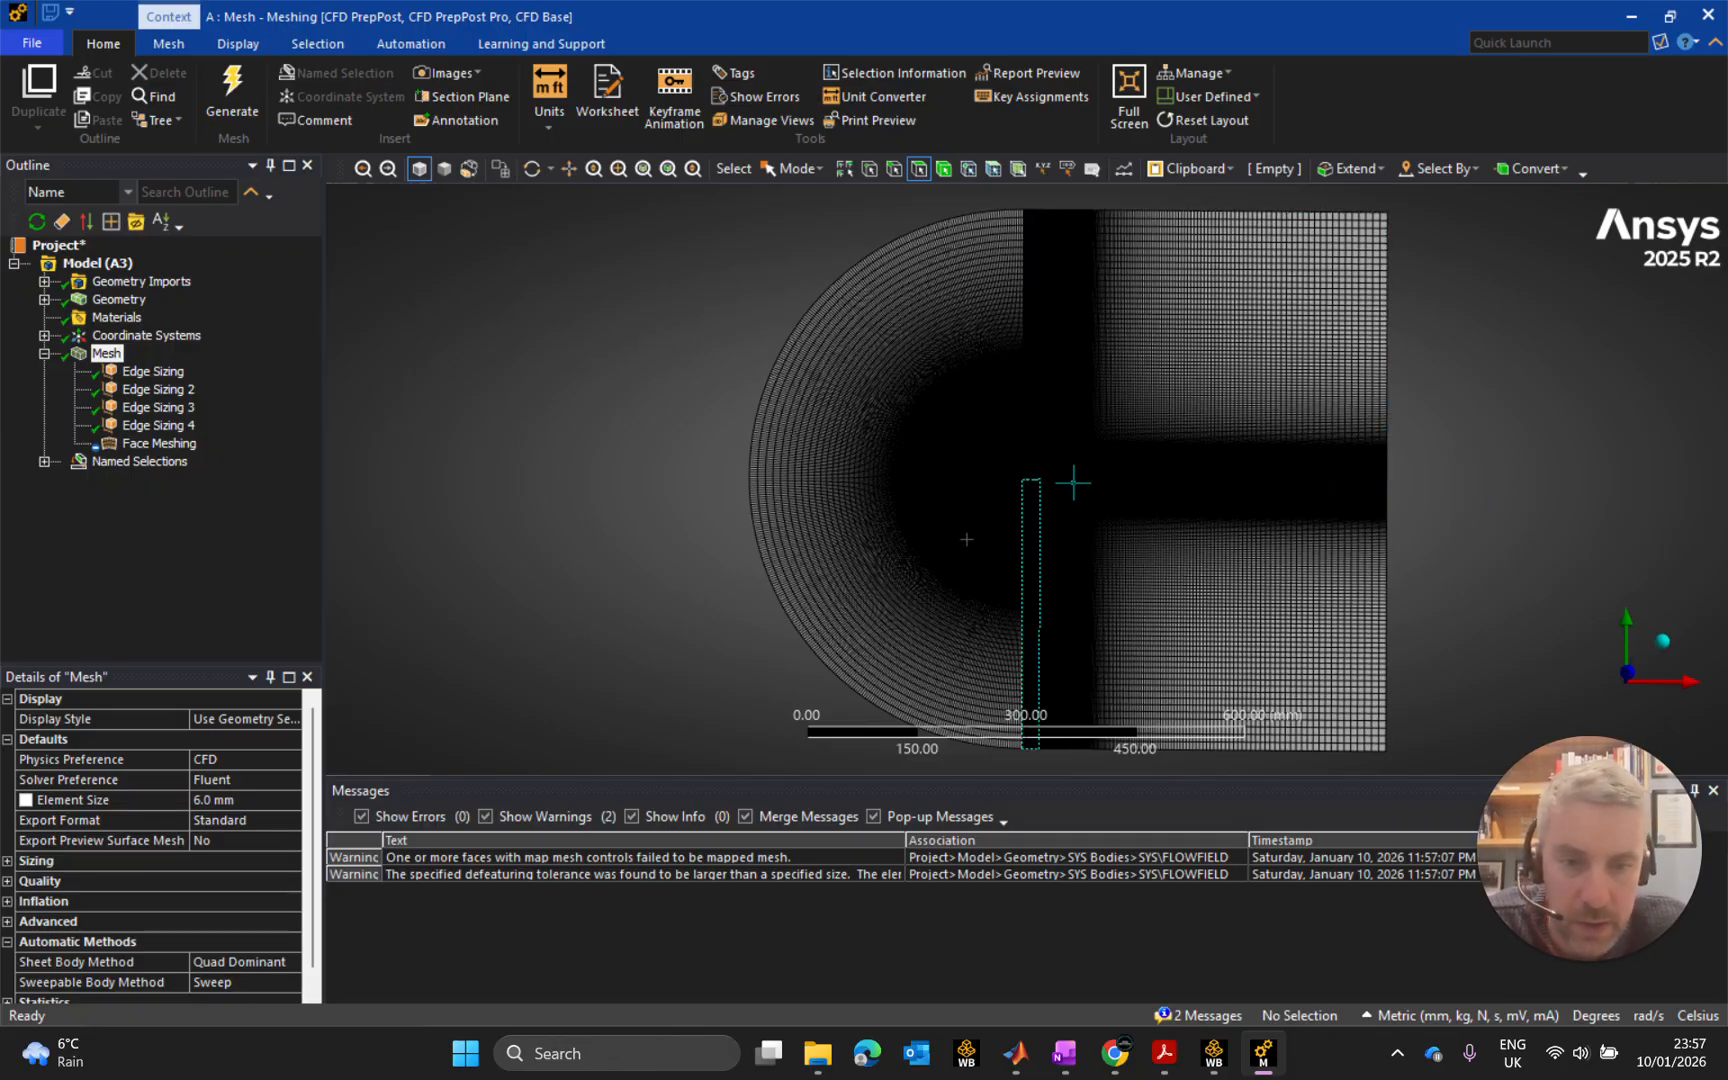
{"action": "scroll", "coordinate": [1072, 483], "scroll_direction": "up", "scroll_amount": 2}
{"action": "scroll", "coordinate": [1072, 483], "scroll_direction": "up", "scroll_amount": 12}
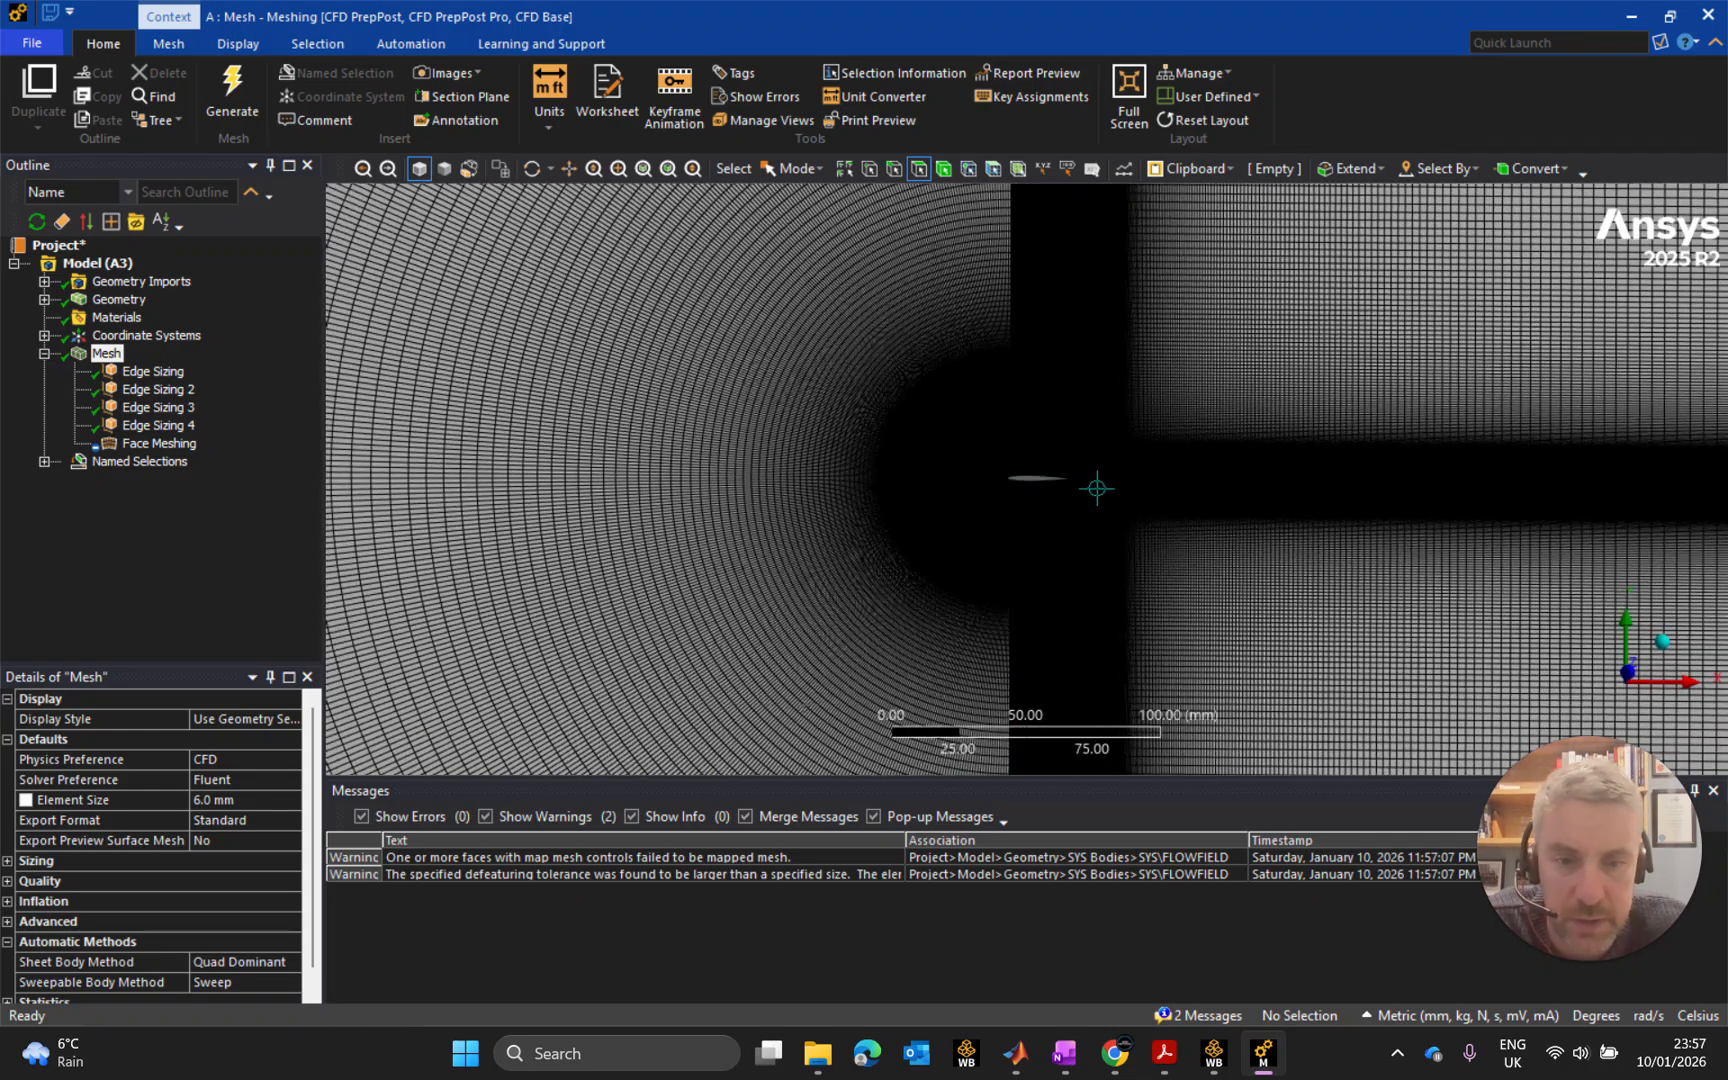
{"action": "middle_click_drag", "start_coordinate": [1037, 481], "coordinate": [798, 358], "text": "shift"}
{"action": "scroll", "coordinate": [790, 350], "scroll_direction": "up", "scroll_amount": 2}
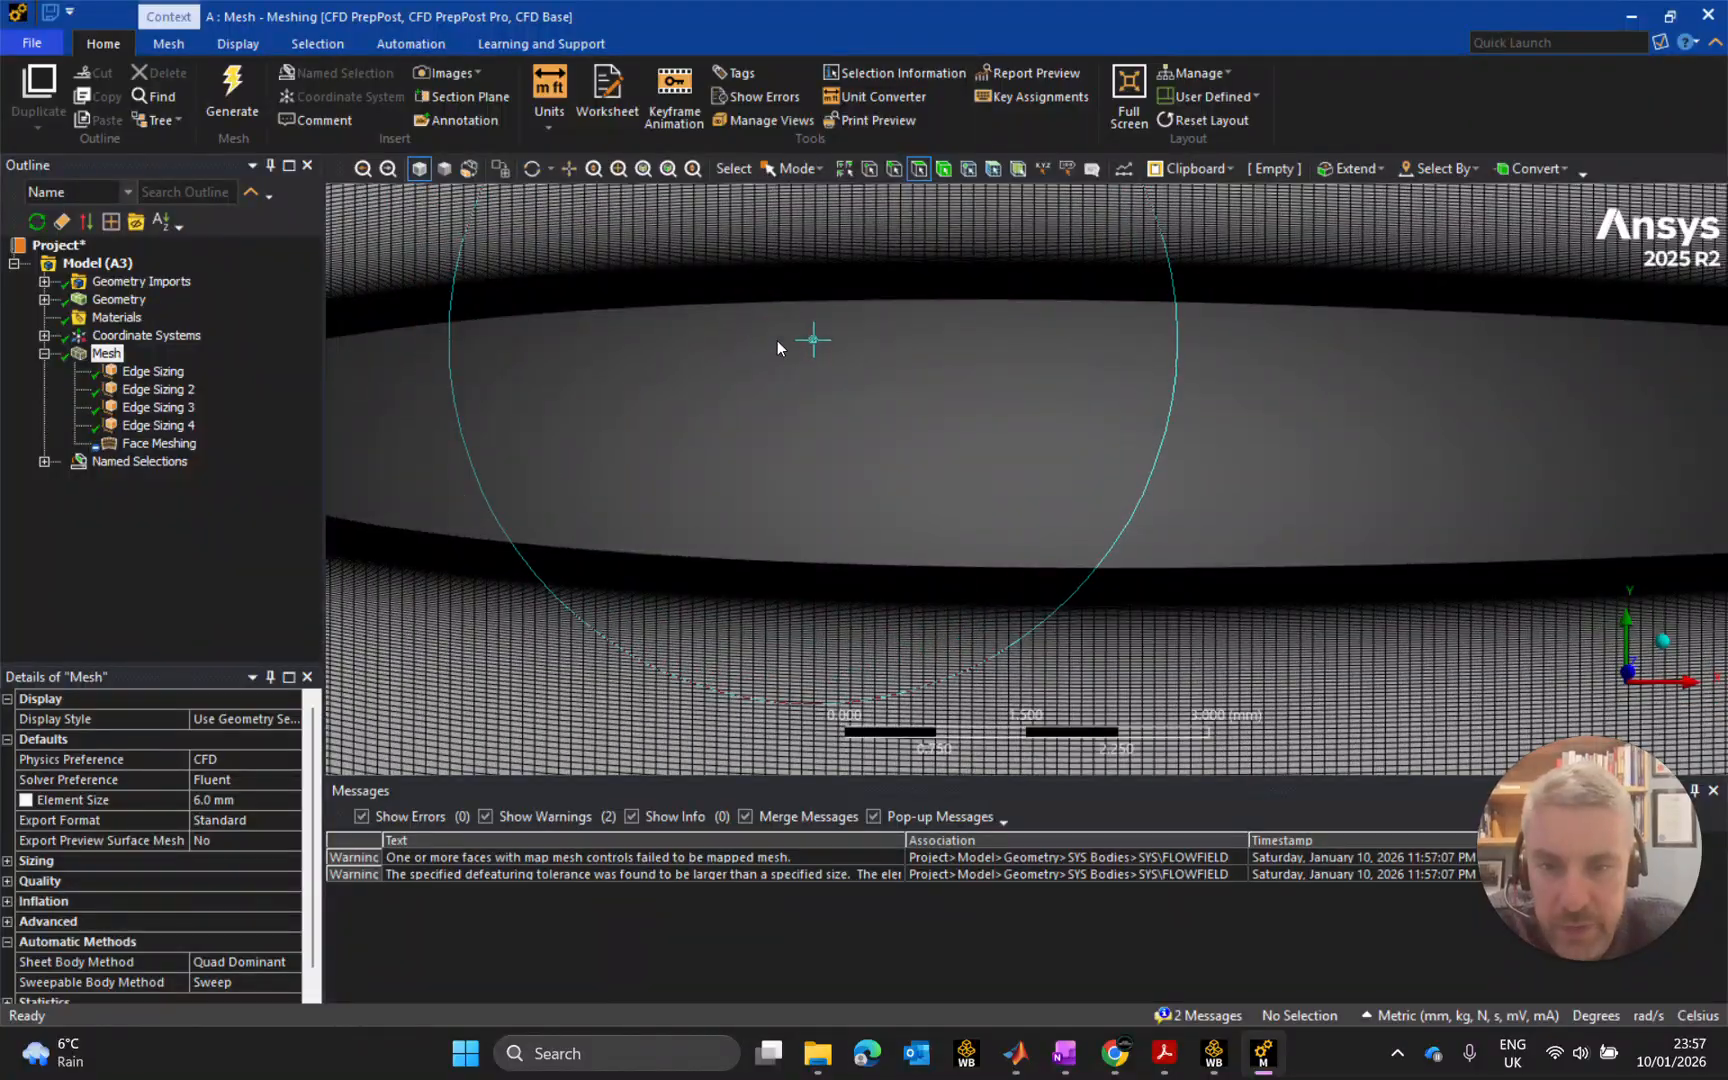
{"action": "scroll", "coordinate": [945, 495], "scroll_direction": "up", "scroll_amount": 9}
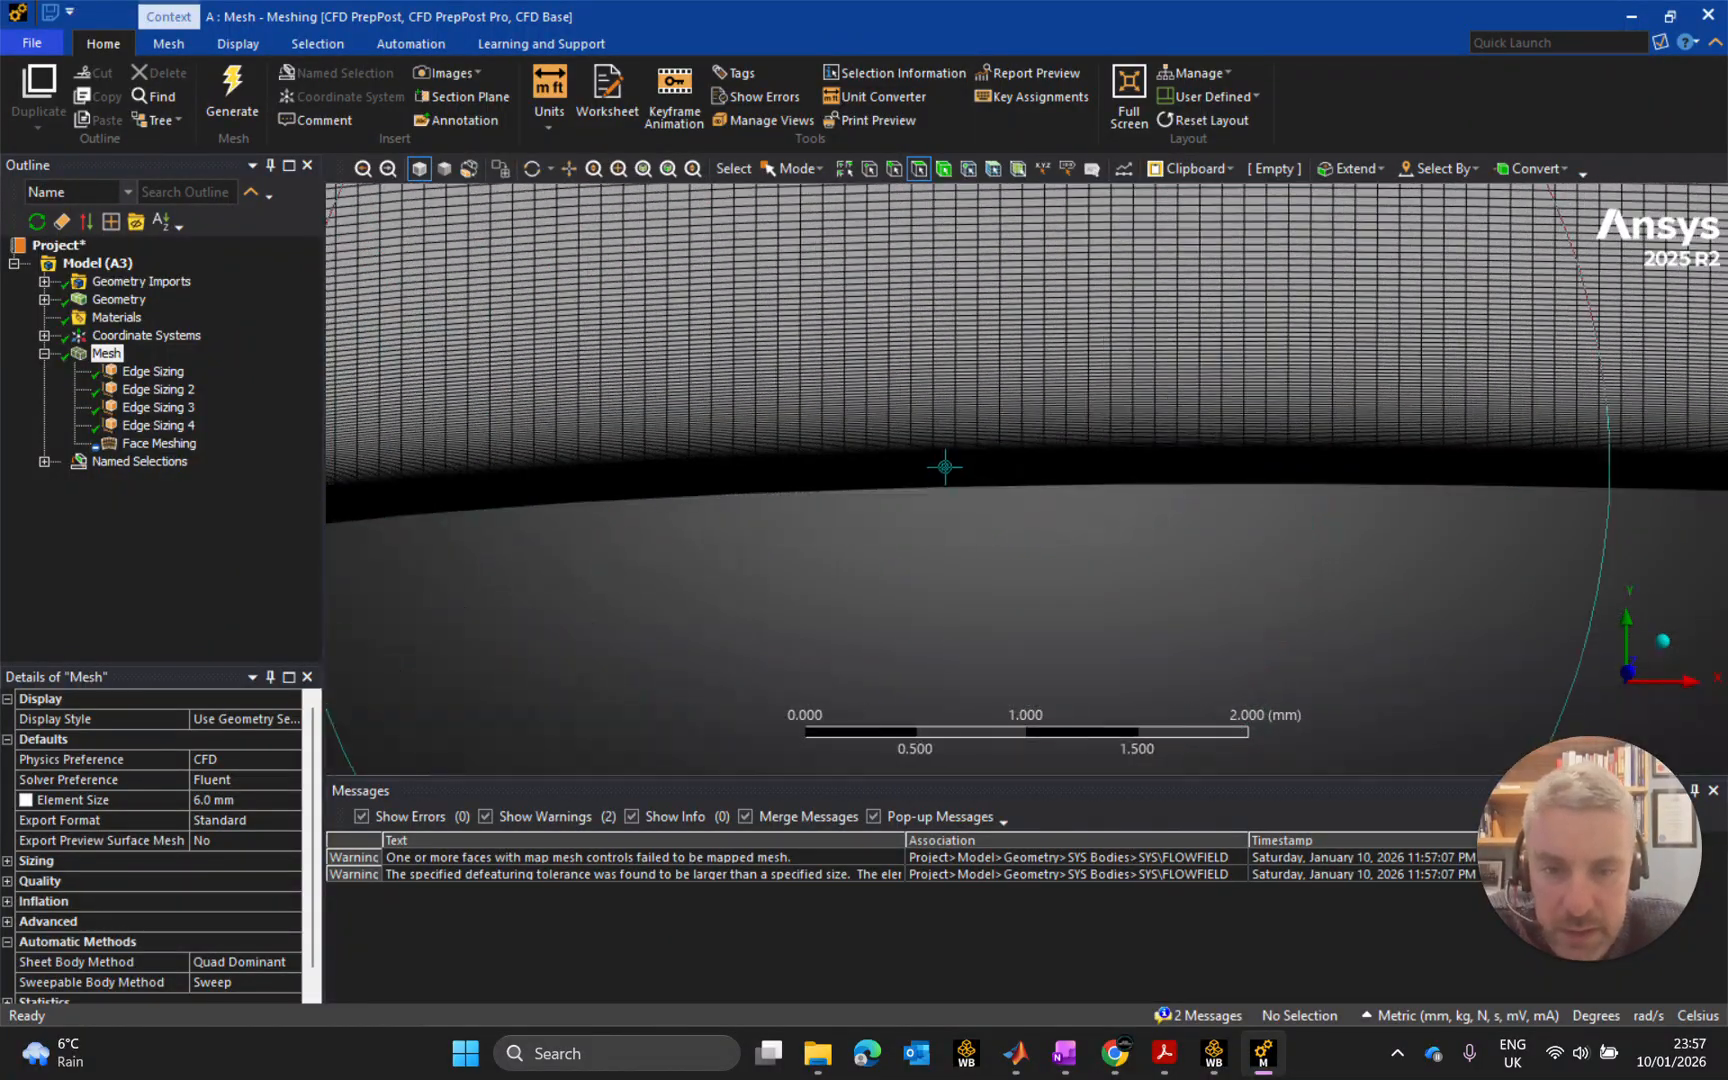
{"action": "scroll", "coordinate": [945, 495], "scroll_direction": "up", "scroll_amount": 10}
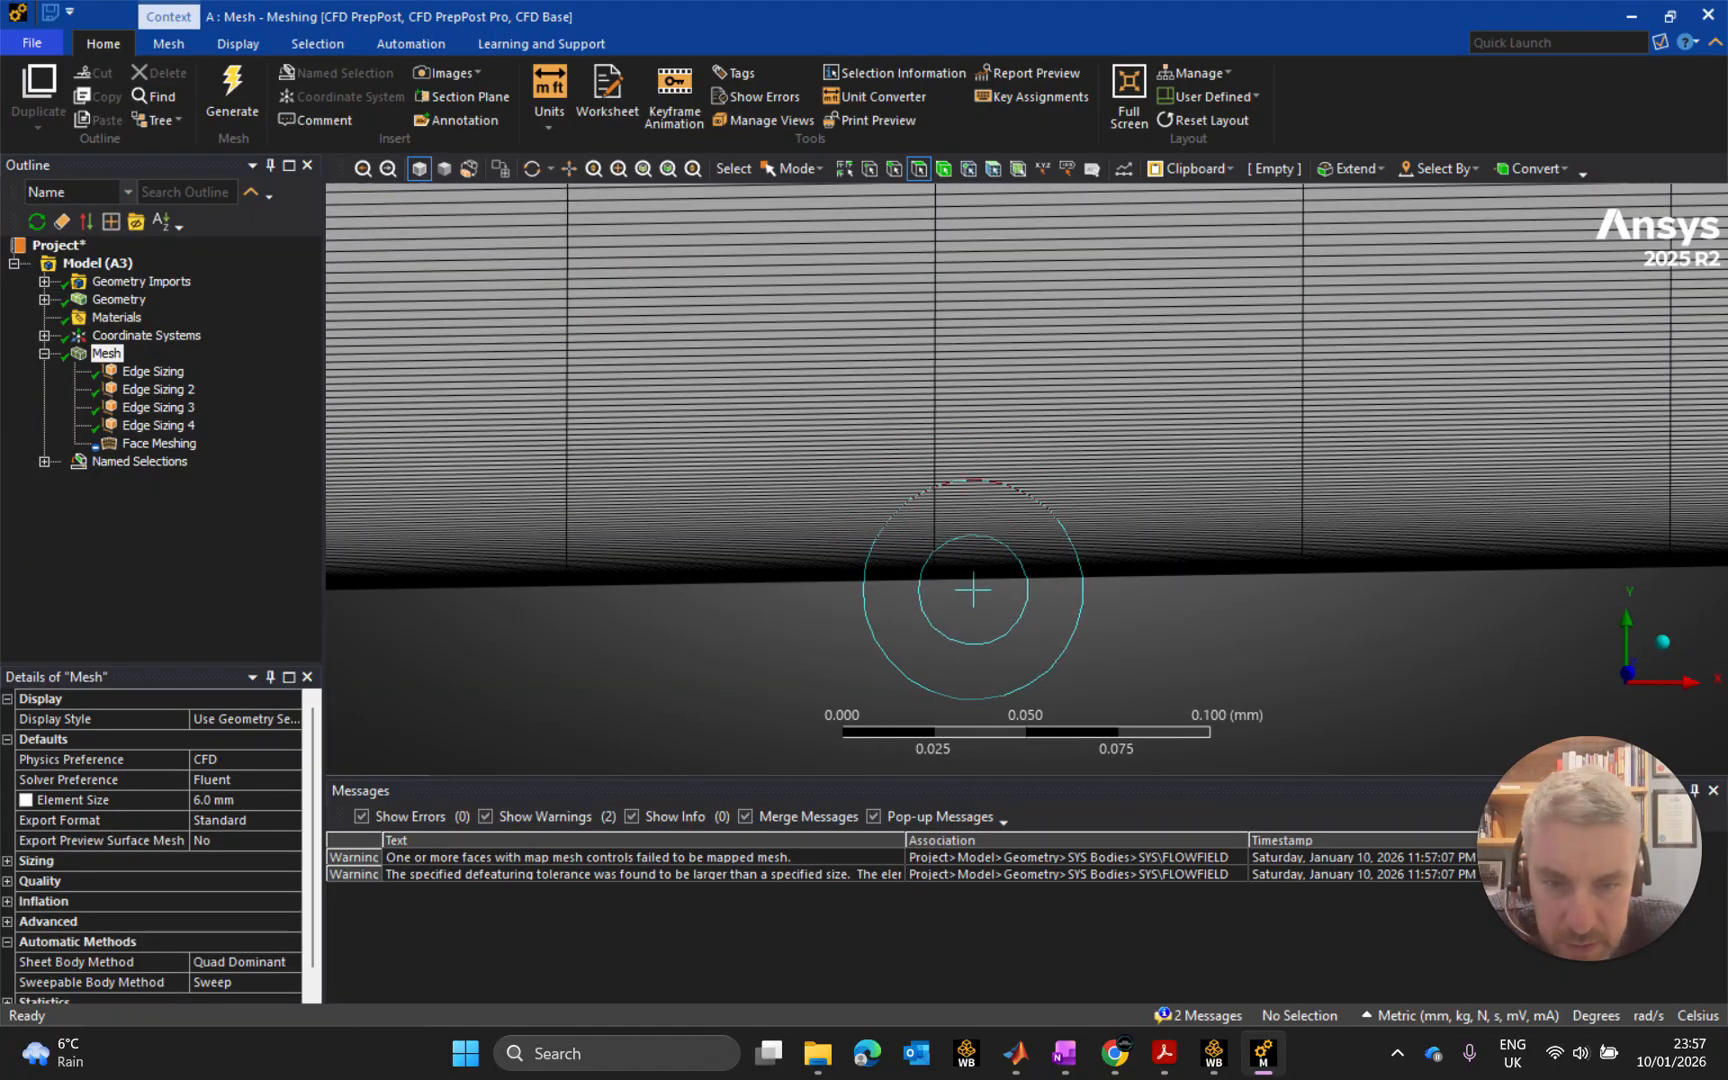
{"action": "scroll", "coordinate": [992, 645], "scroll_direction": "up", "scroll_amount": 6}
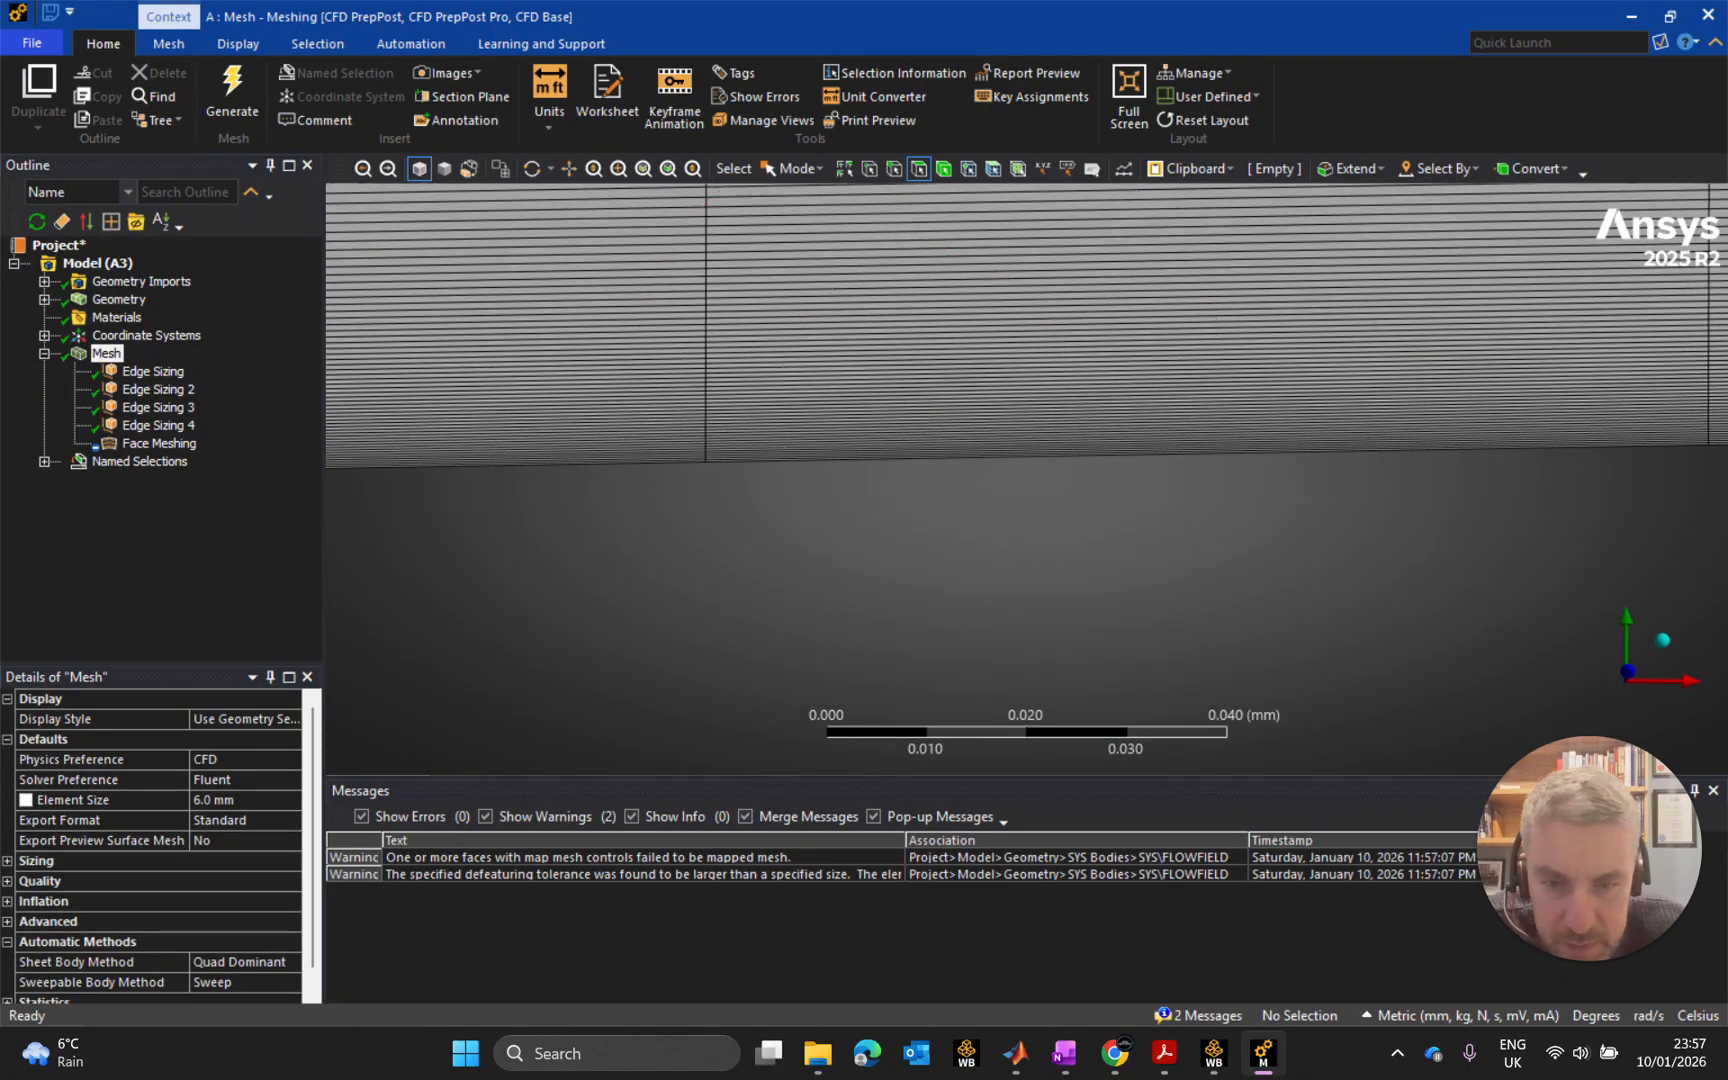
{"action": "scroll", "coordinate": [943, 396], "scroll_direction": "up", "scroll_amount": 2}
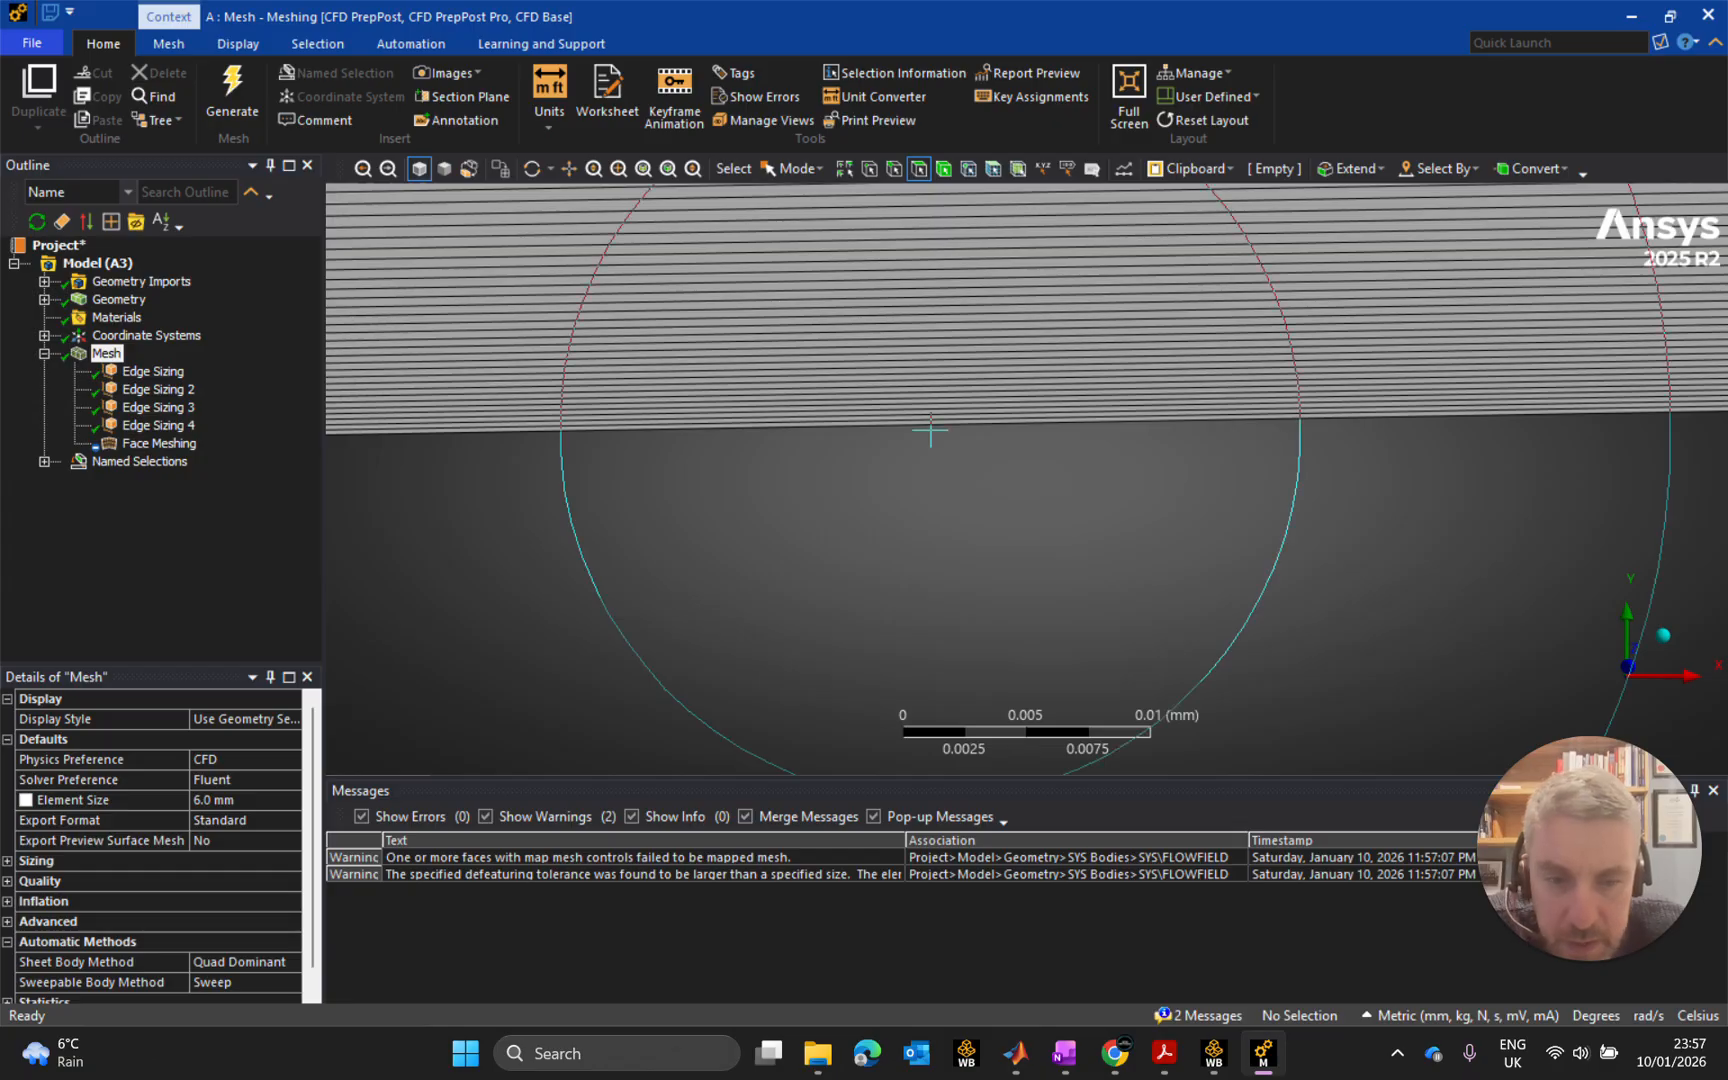
{"action": "scroll", "coordinate": [943, 393], "scroll_direction": "up", "scroll_amount": 2}
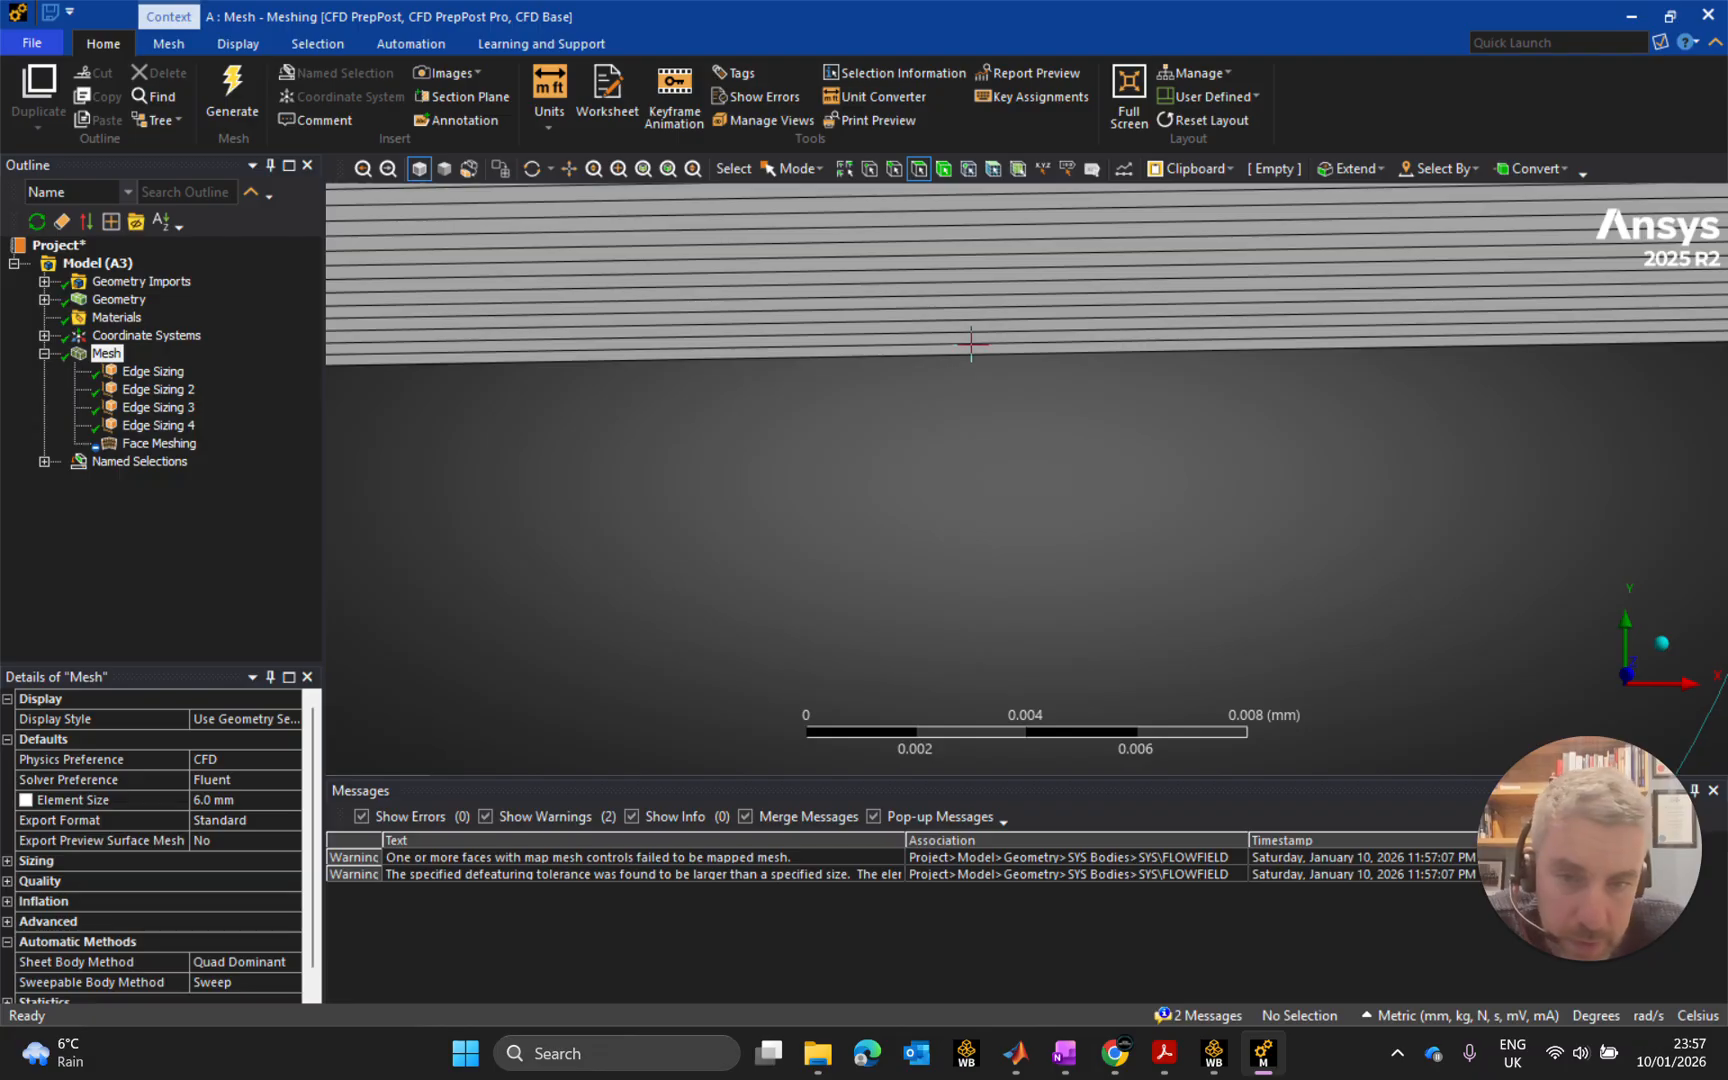
{"action": "scroll", "coordinate": [971, 343], "scroll_direction": "down", "scroll_amount": 8}
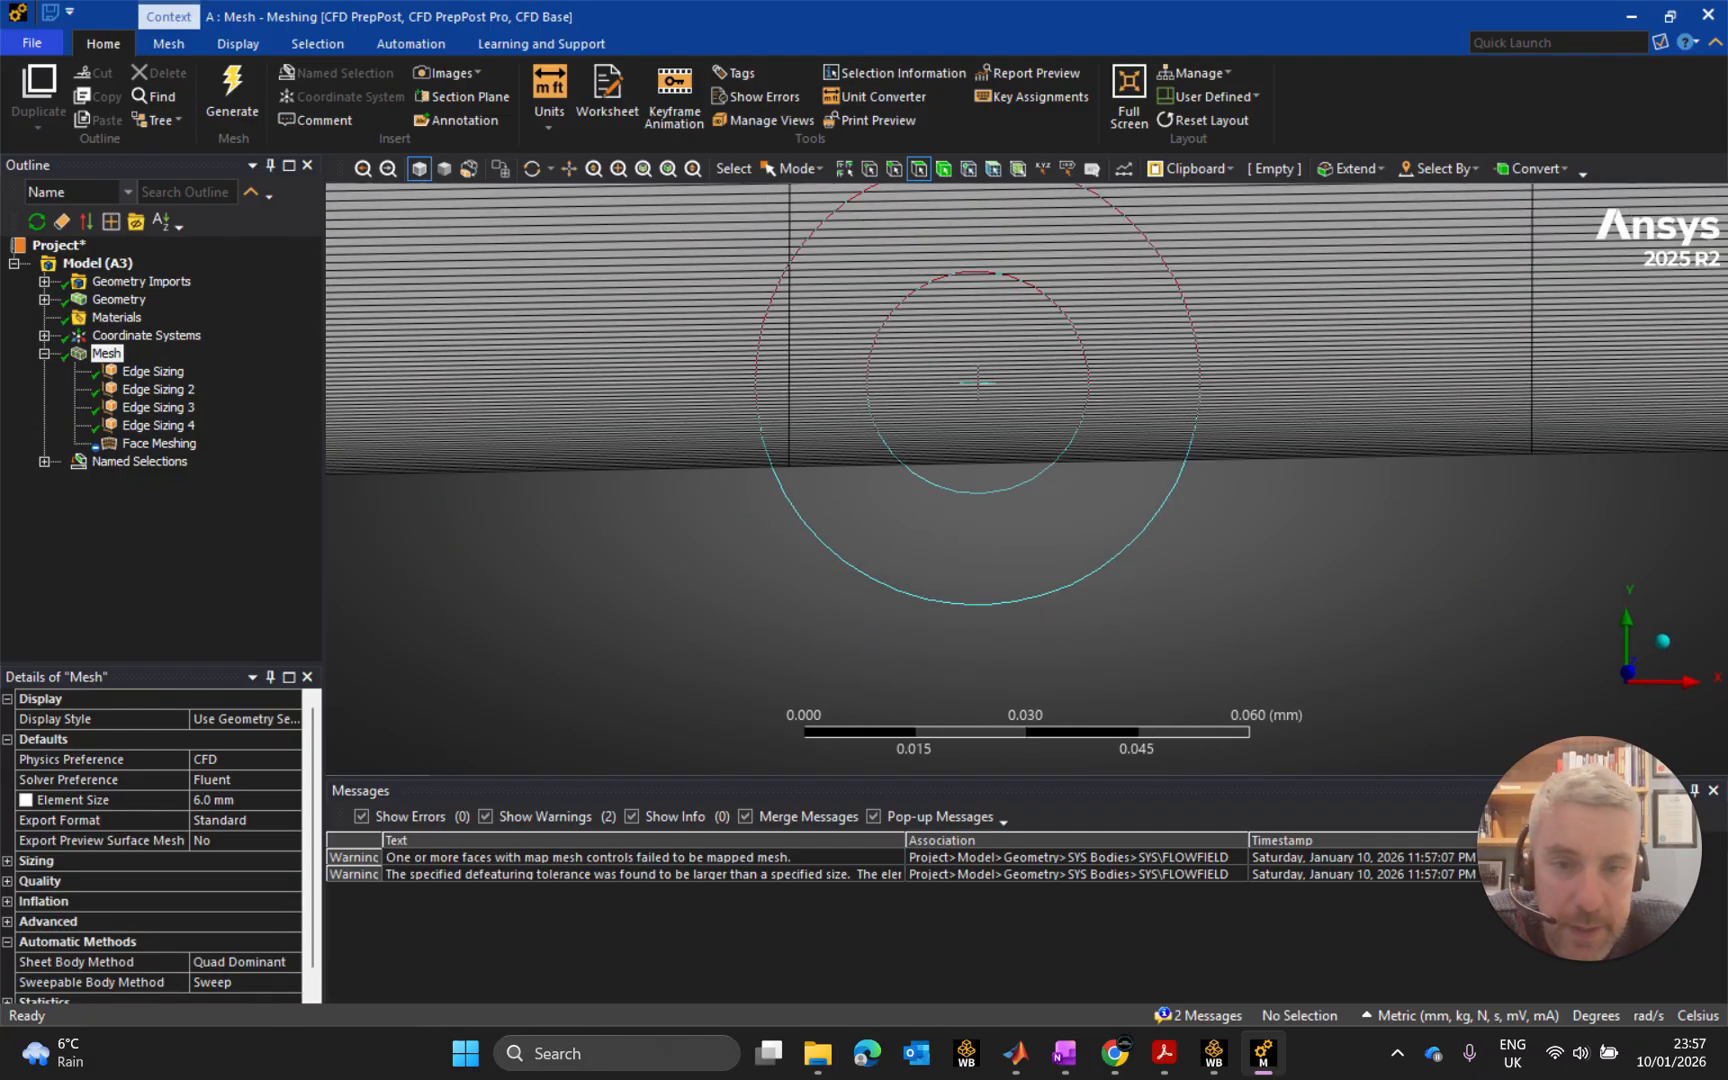
{"action": "scroll", "coordinate": [1217, 451], "scroll_direction": "up", "scroll_amount": 4}
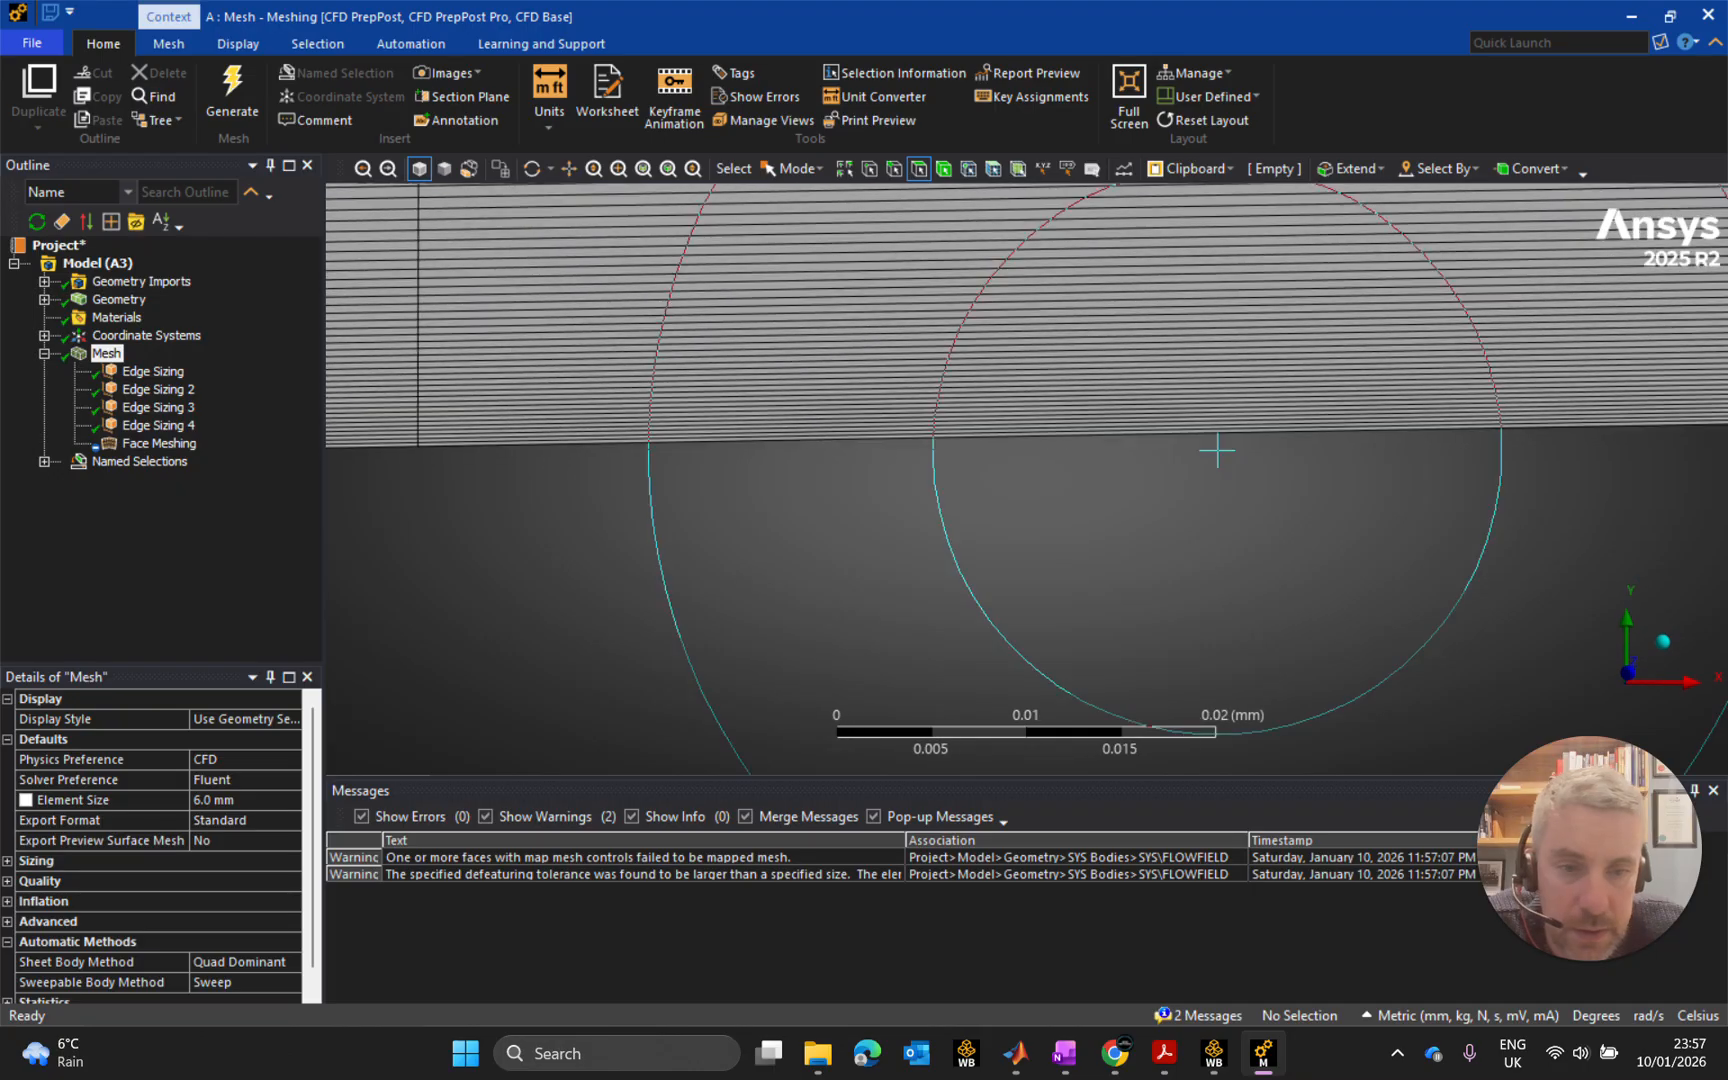
Expand the mesh statistics to read the node and element counts.
{"action": "scroll", "coordinate": [1217, 451], "scroll_direction": "up", "scroll_amount": 3}
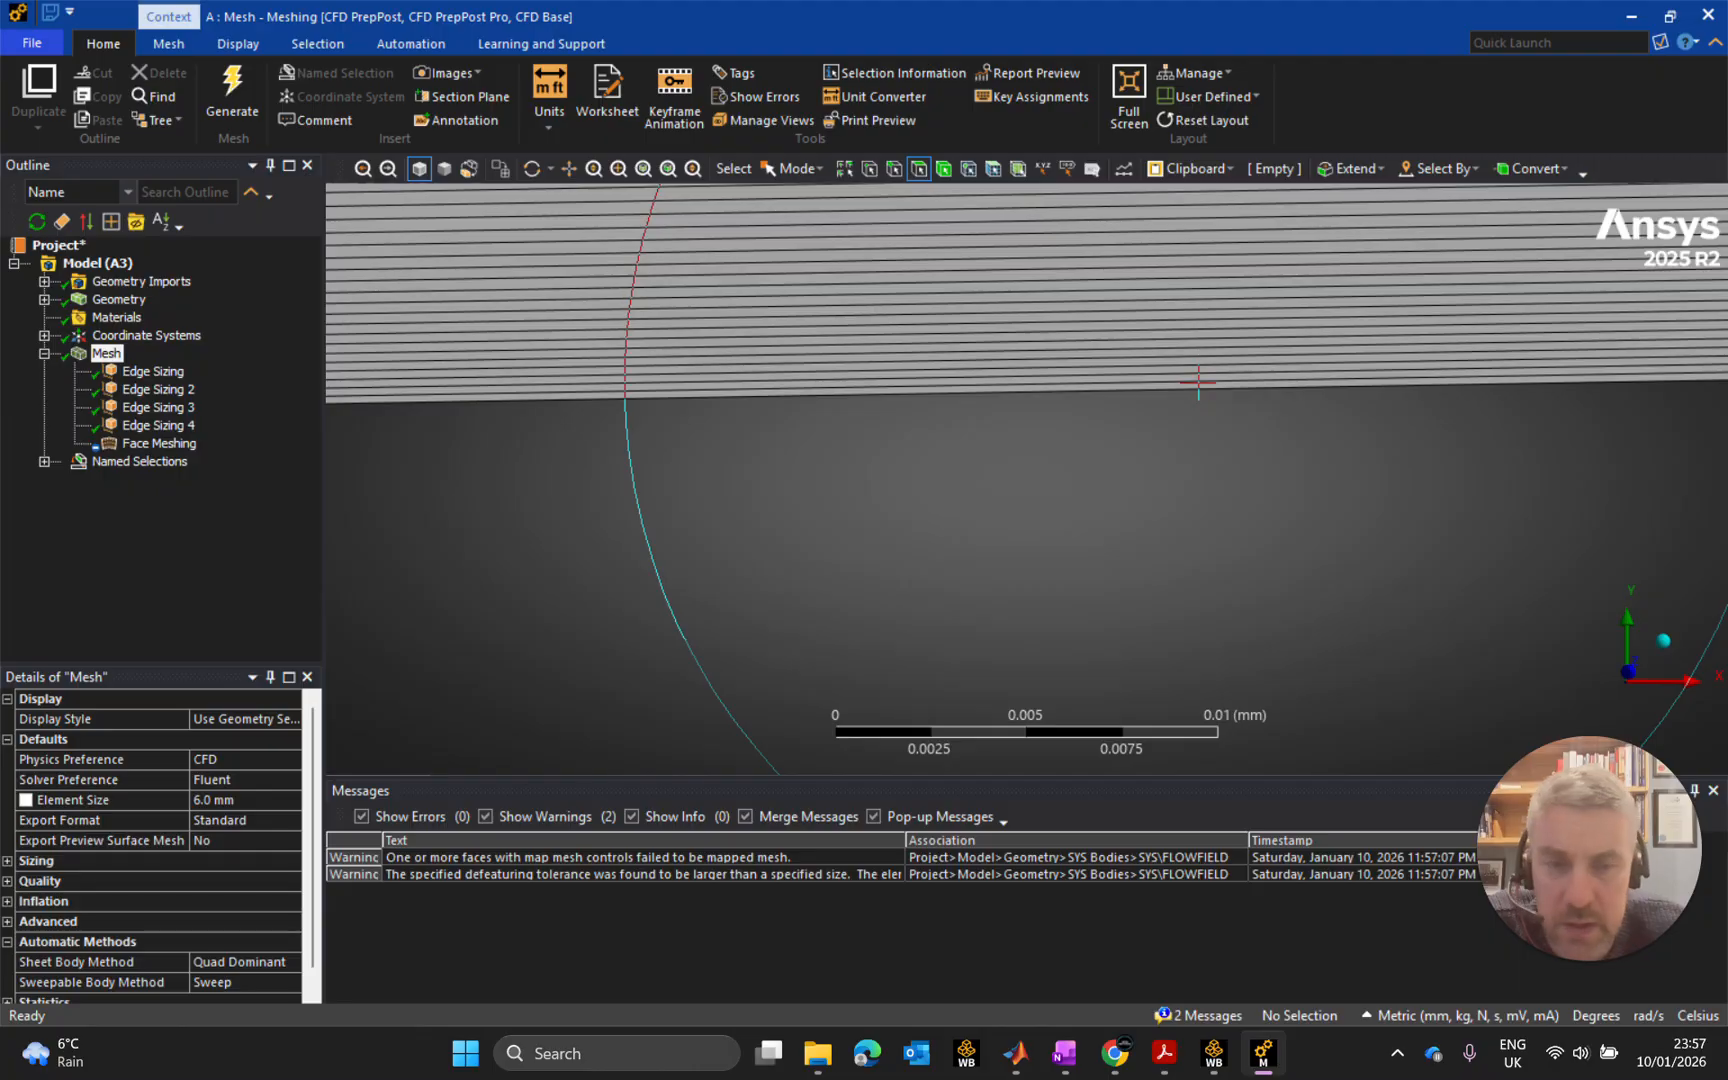
{"action": "left_click", "coordinate": [313, 855]}
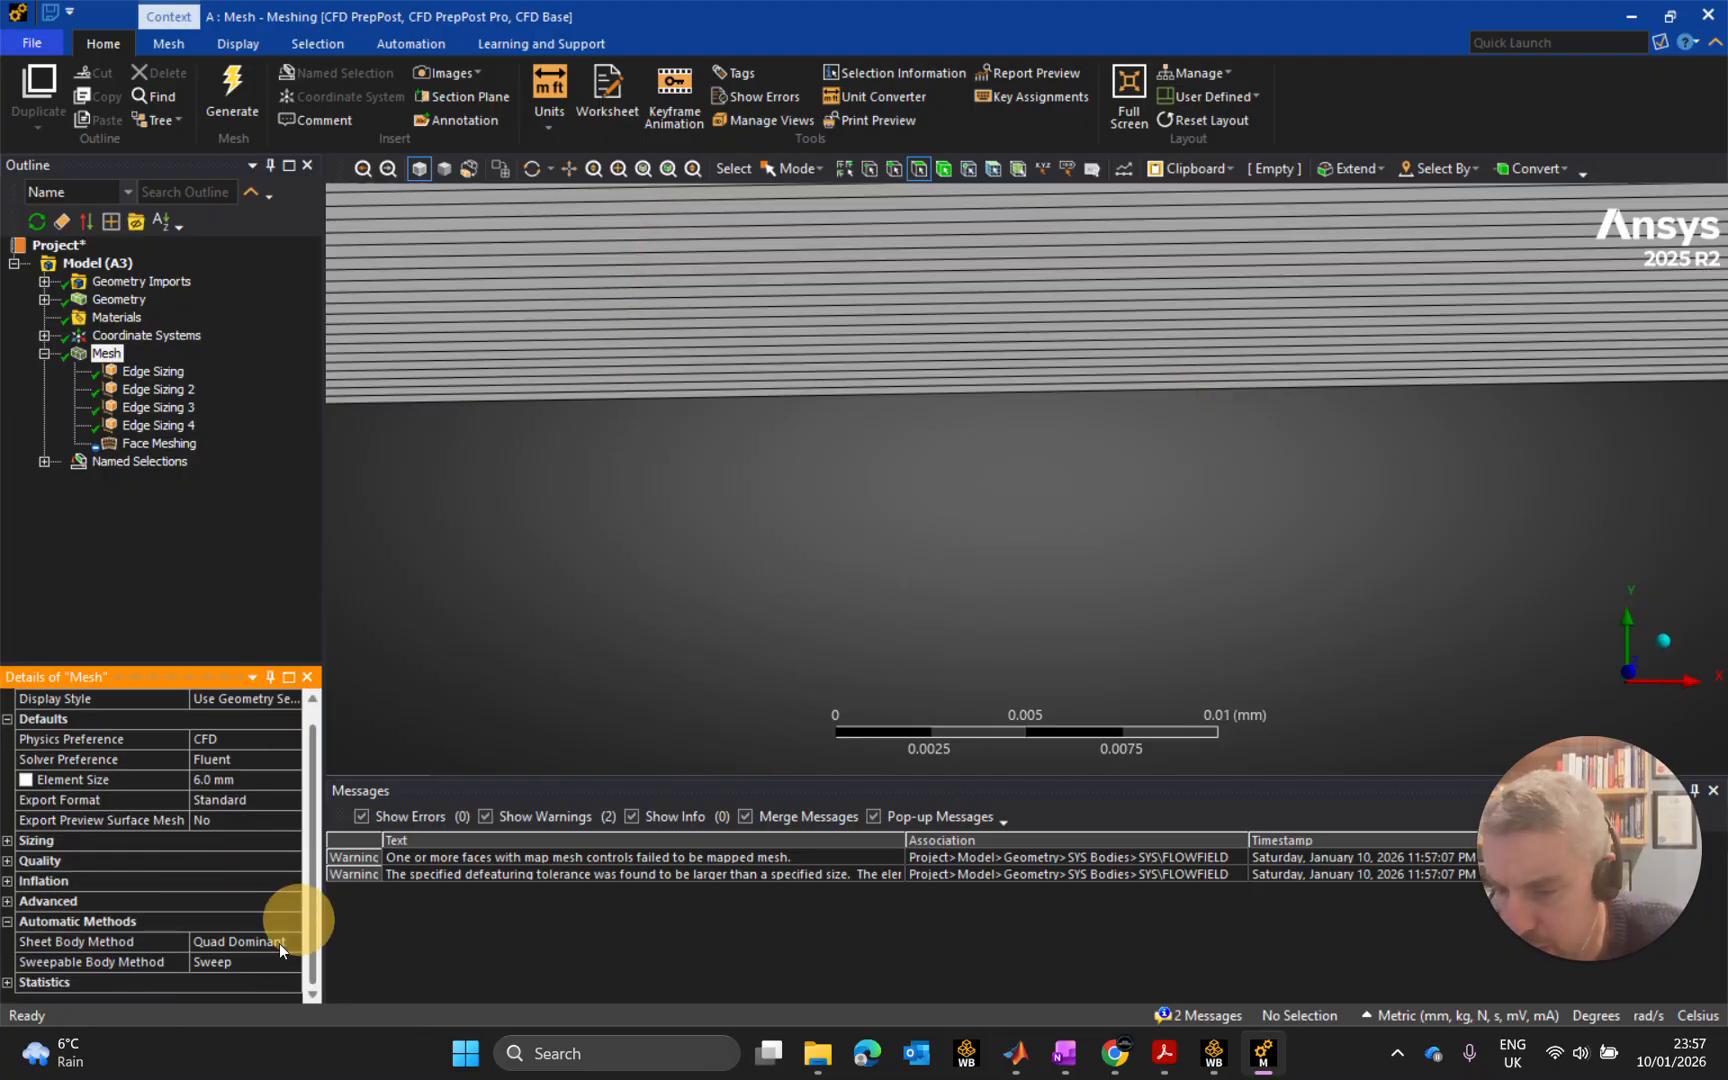
{"action": "left_click", "coordinate": [7, 982]}
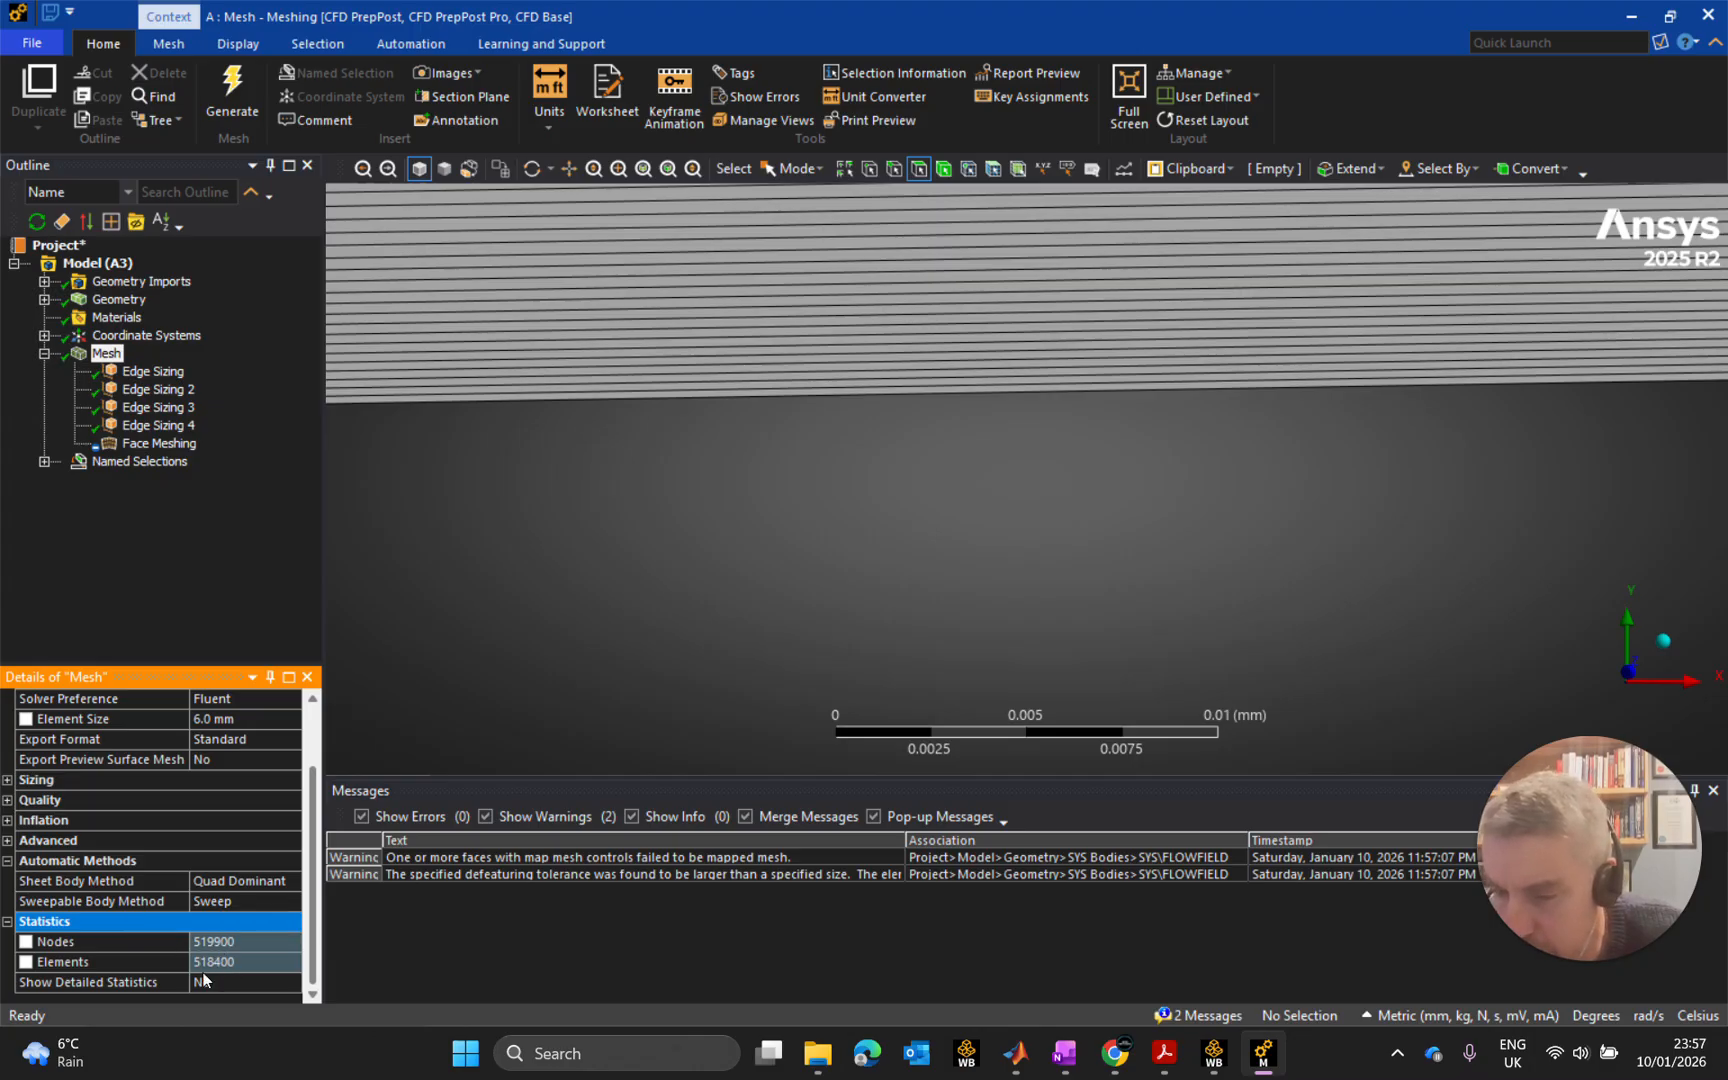
Examine the near-wall cell layers along the airfoil's upper surface, from the thinnest wall cells out to the whole surface.
{"action": "scroll", "coordinate": [1000, 440], "scroll_direction": "down", "scroll_amount": 6}
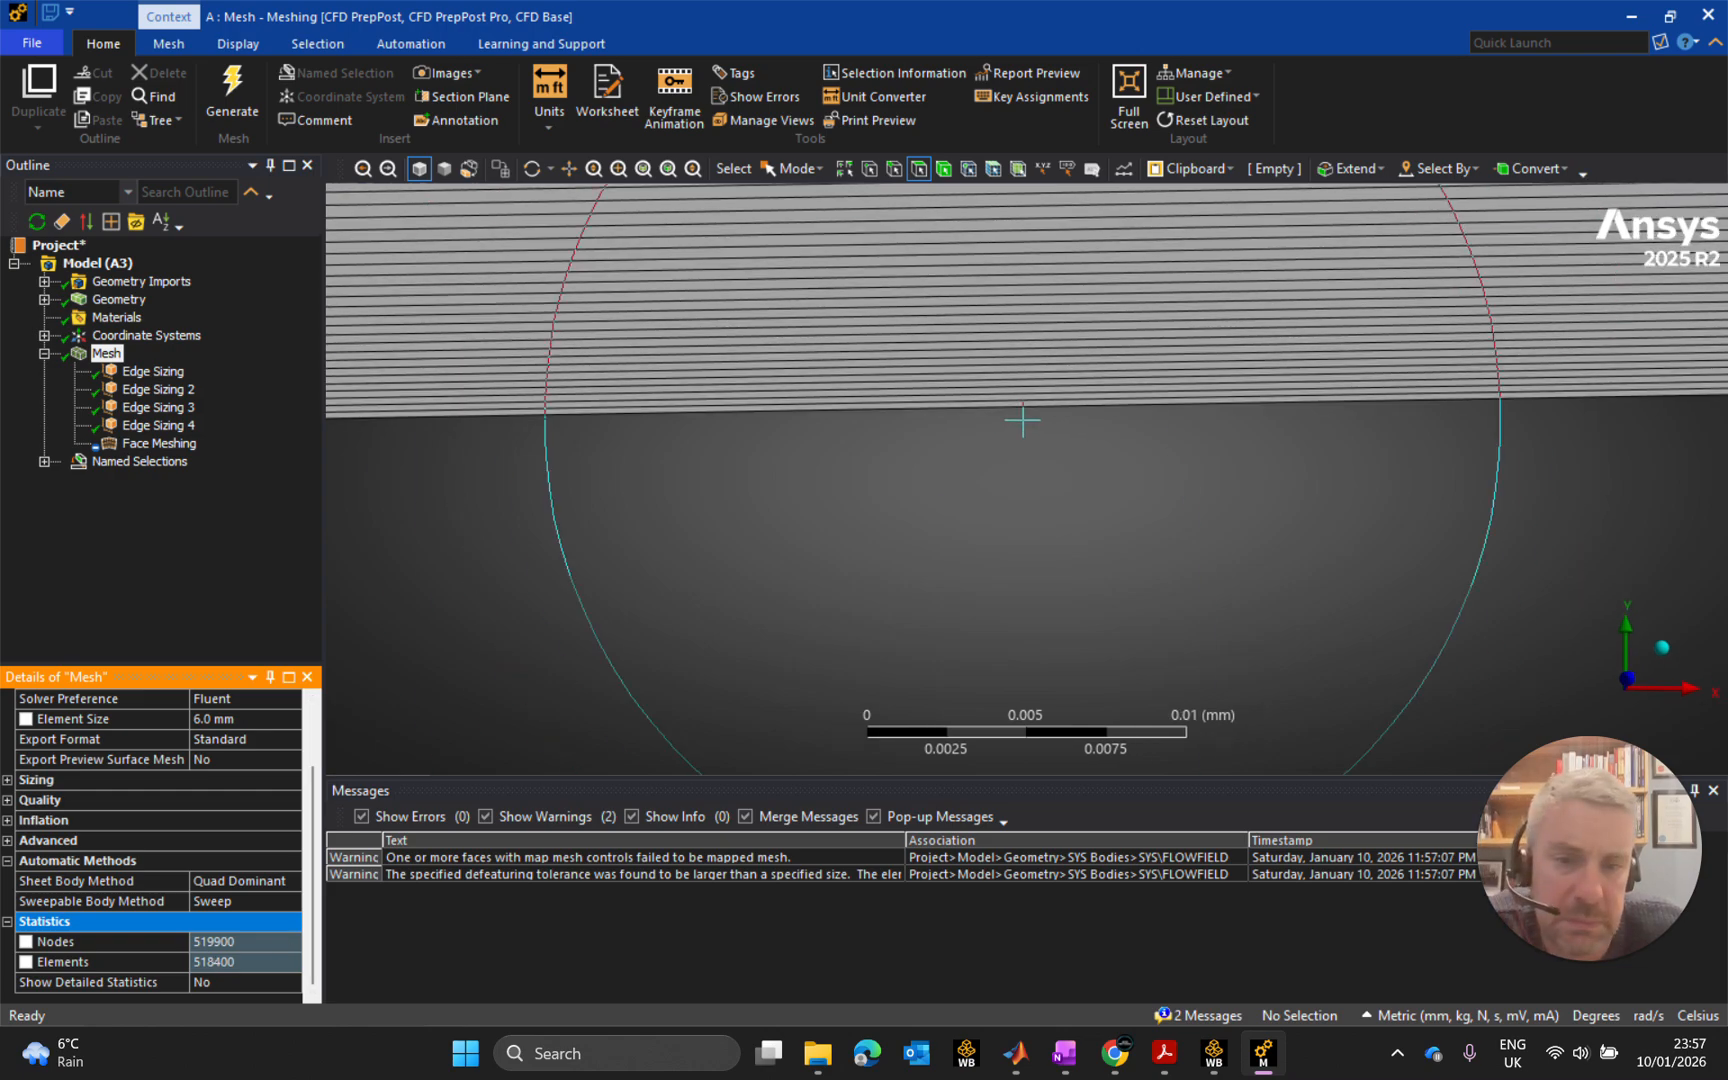
{"action": "scroll", "coordinate": [1049, 428], "scroll_direction": "down", "scroll_amount": 6}
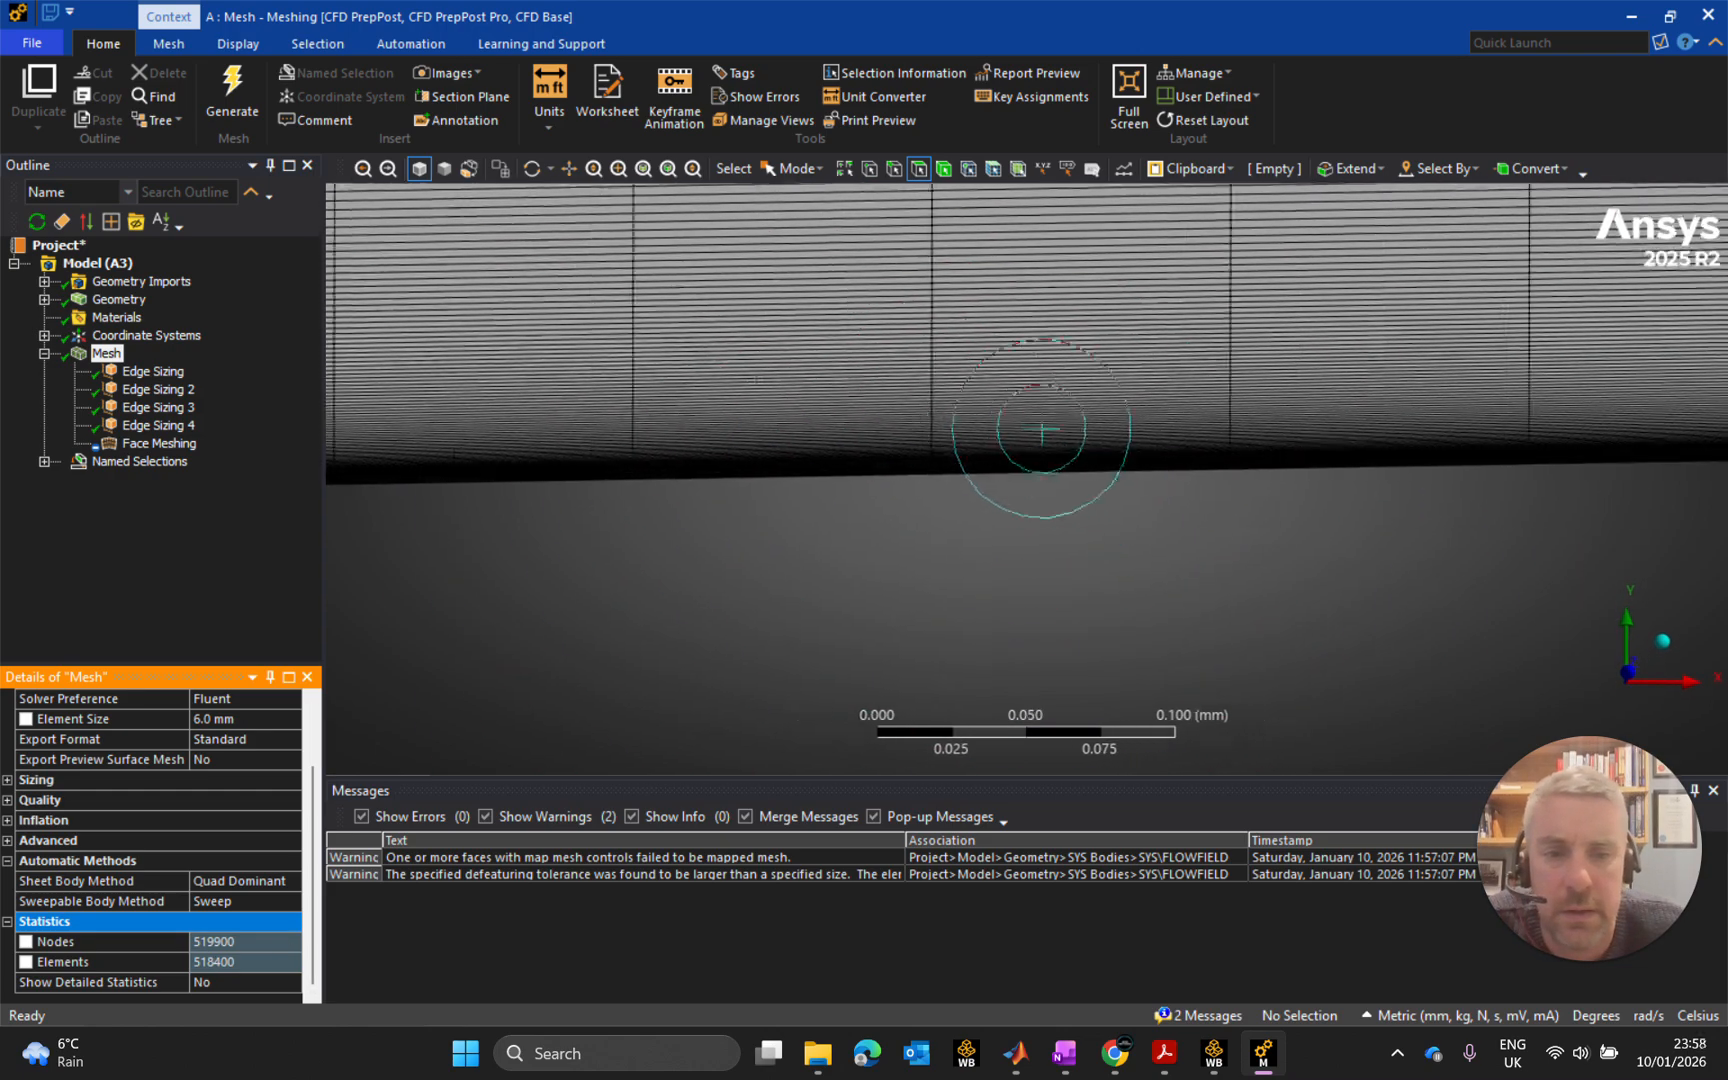
{"action": "scroll", "coordinate": [1029, 444], "scroll_direction": "up", "scroll_amount": 8}
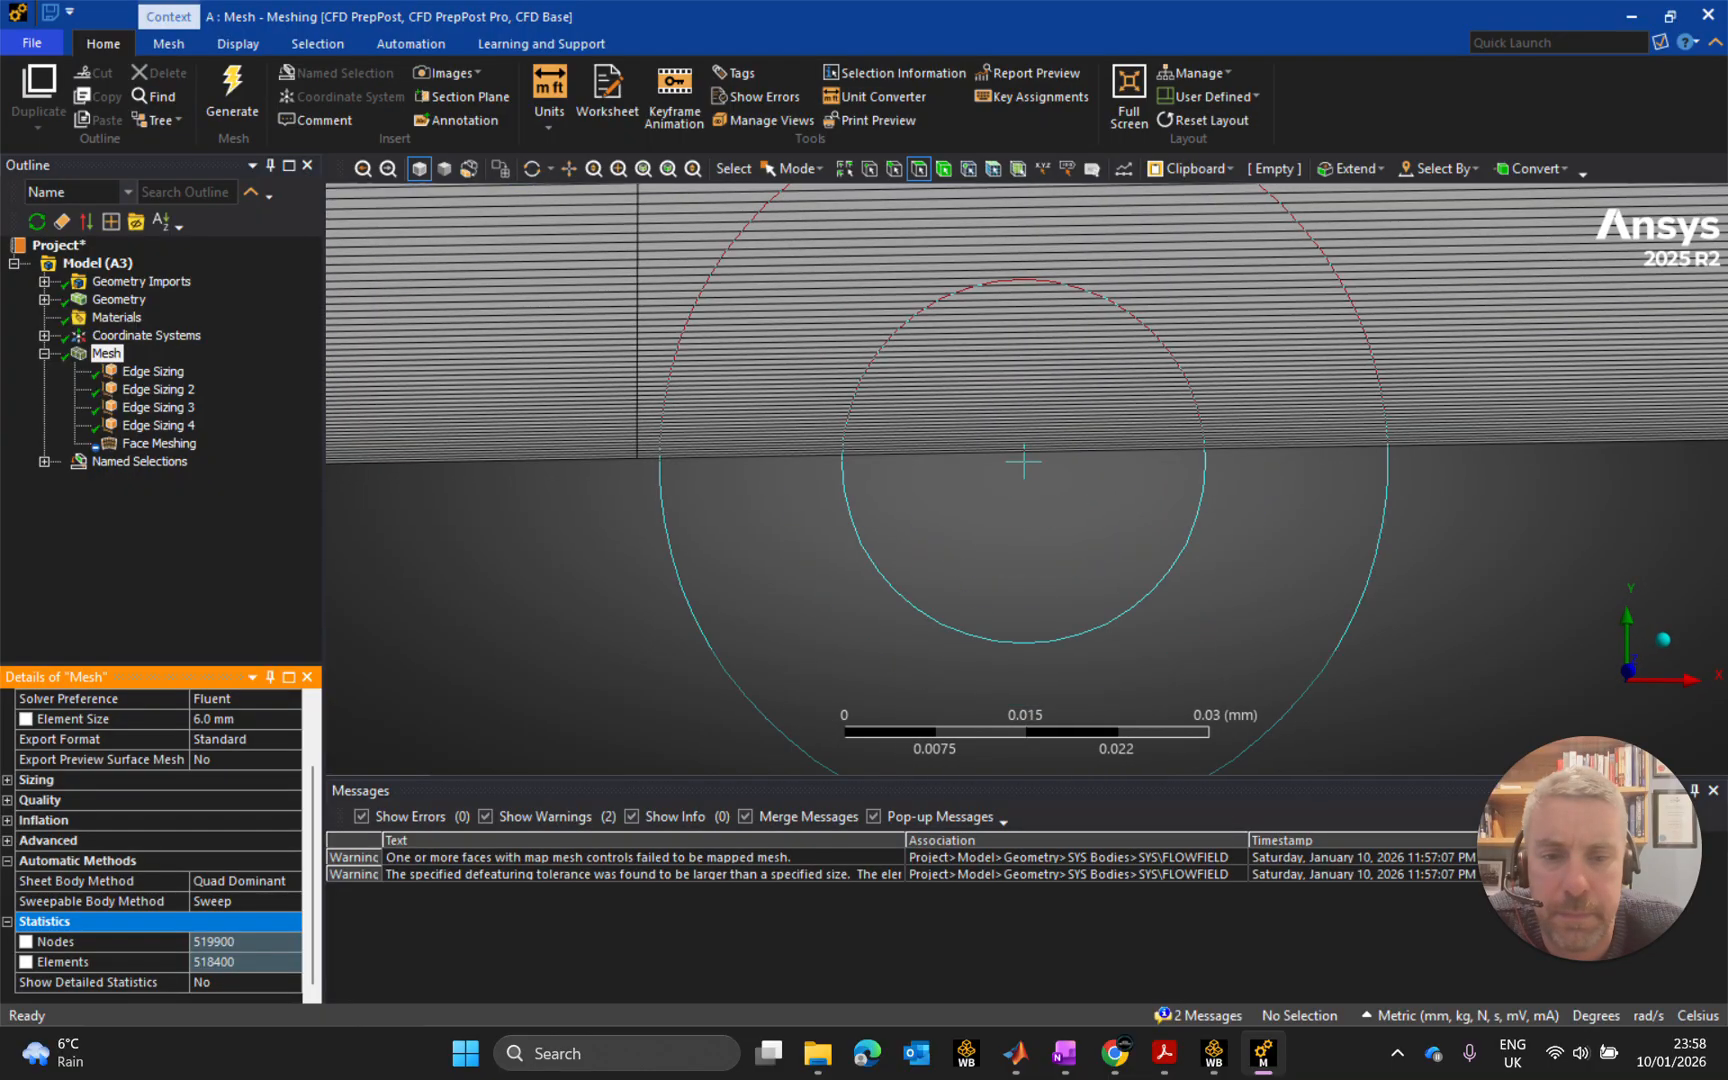
{"action": "scroll", "coordinate": [1029, 444], "scroll_direction": "down", "scroll_amount": 8}
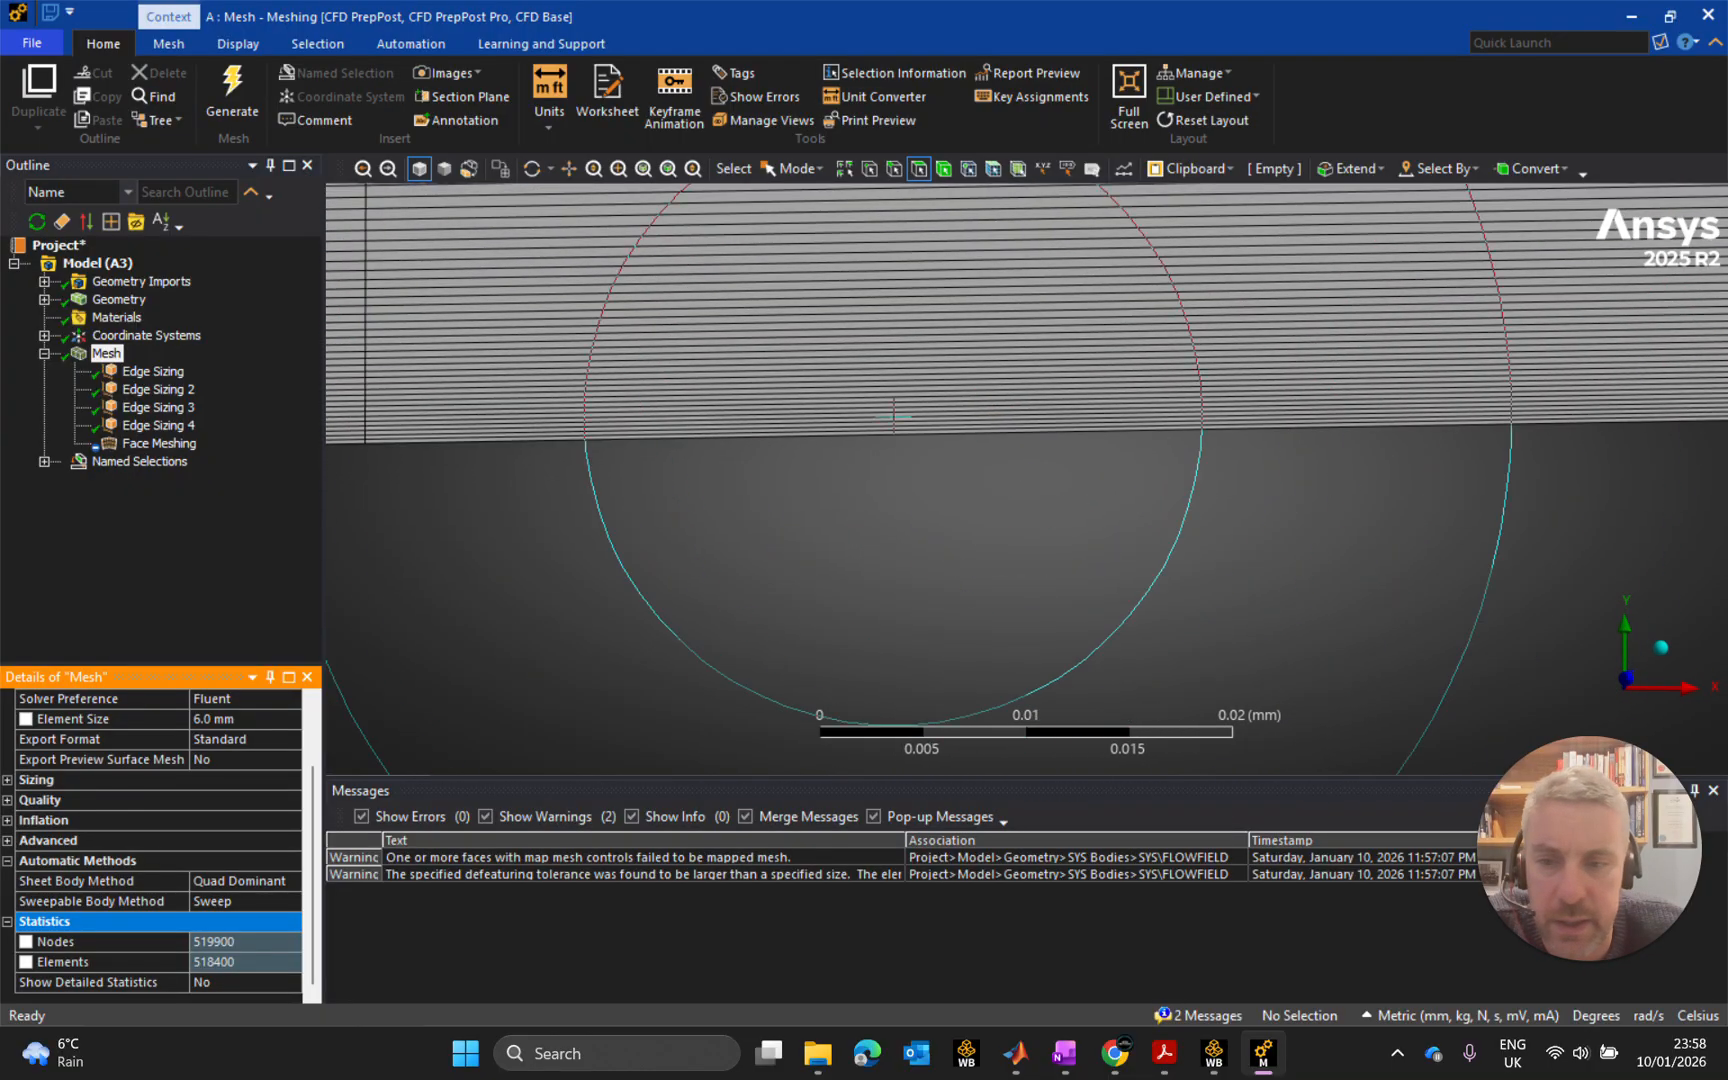
{"action": "scroll", "coordinate": [902, 430], "scroll_direction": "down", "scroll_amount": 5}
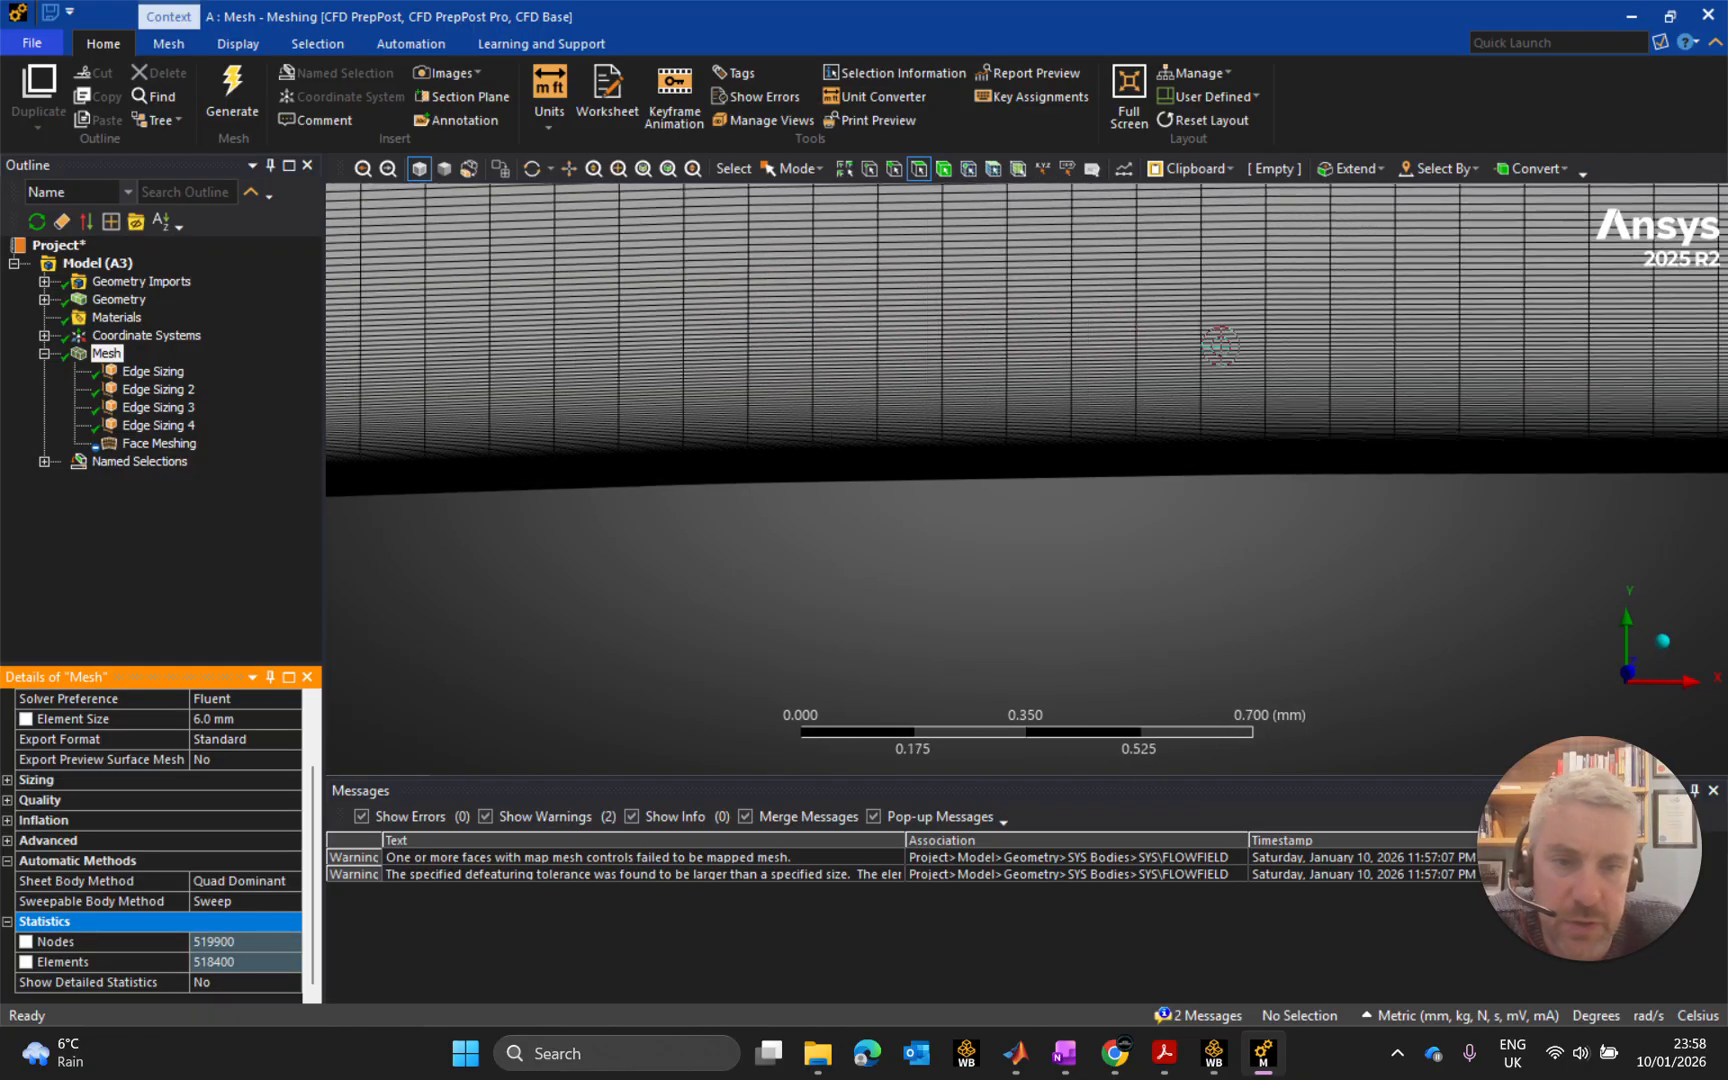
{"action": "scroll", "coordinate": [1044, 283], "scroll_direction": "down", "scroll_amount": 6}
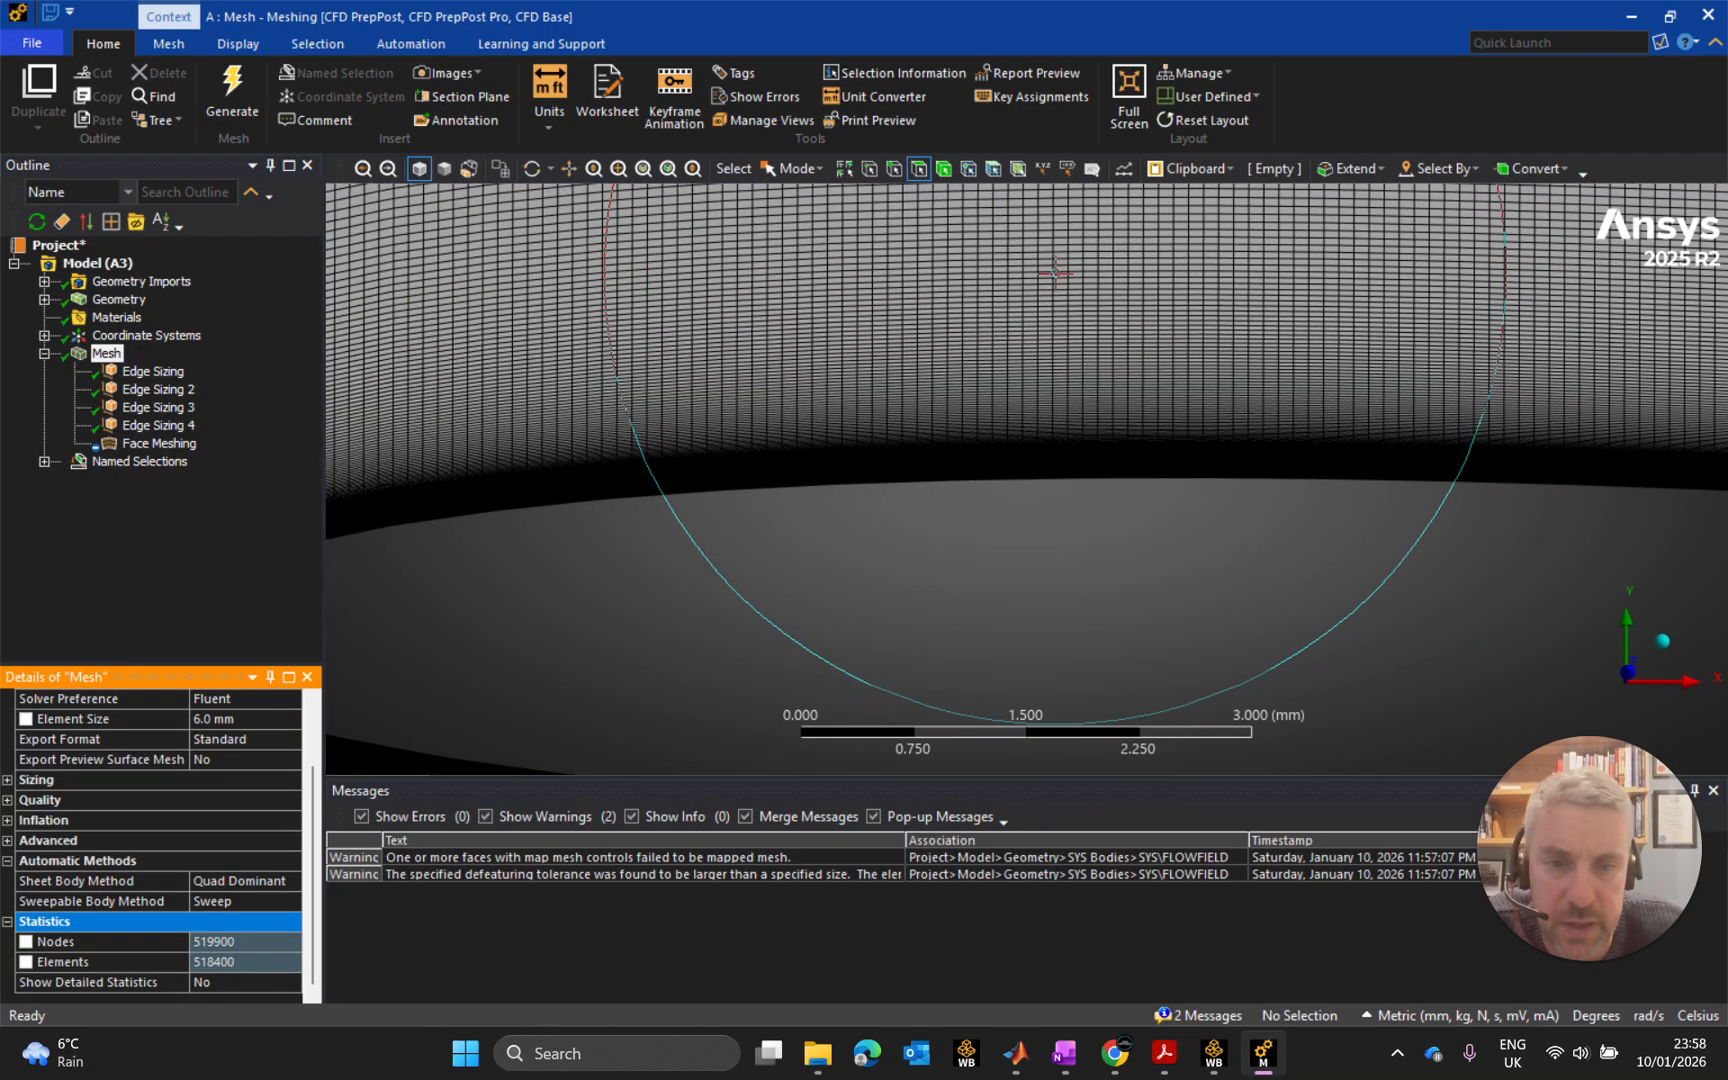
{"action": "scroll", "coordinate": [1055, 272], "scroll_direction": "down", "scroll_amount": 5}
Examine the cell transition at the block boundary just behind the leading edge on the upper surface, down to the wall layers.
{"action": "scroll", "coordinate": [779, 413], "scroll_direction": "up", "scroll_amount": 4}
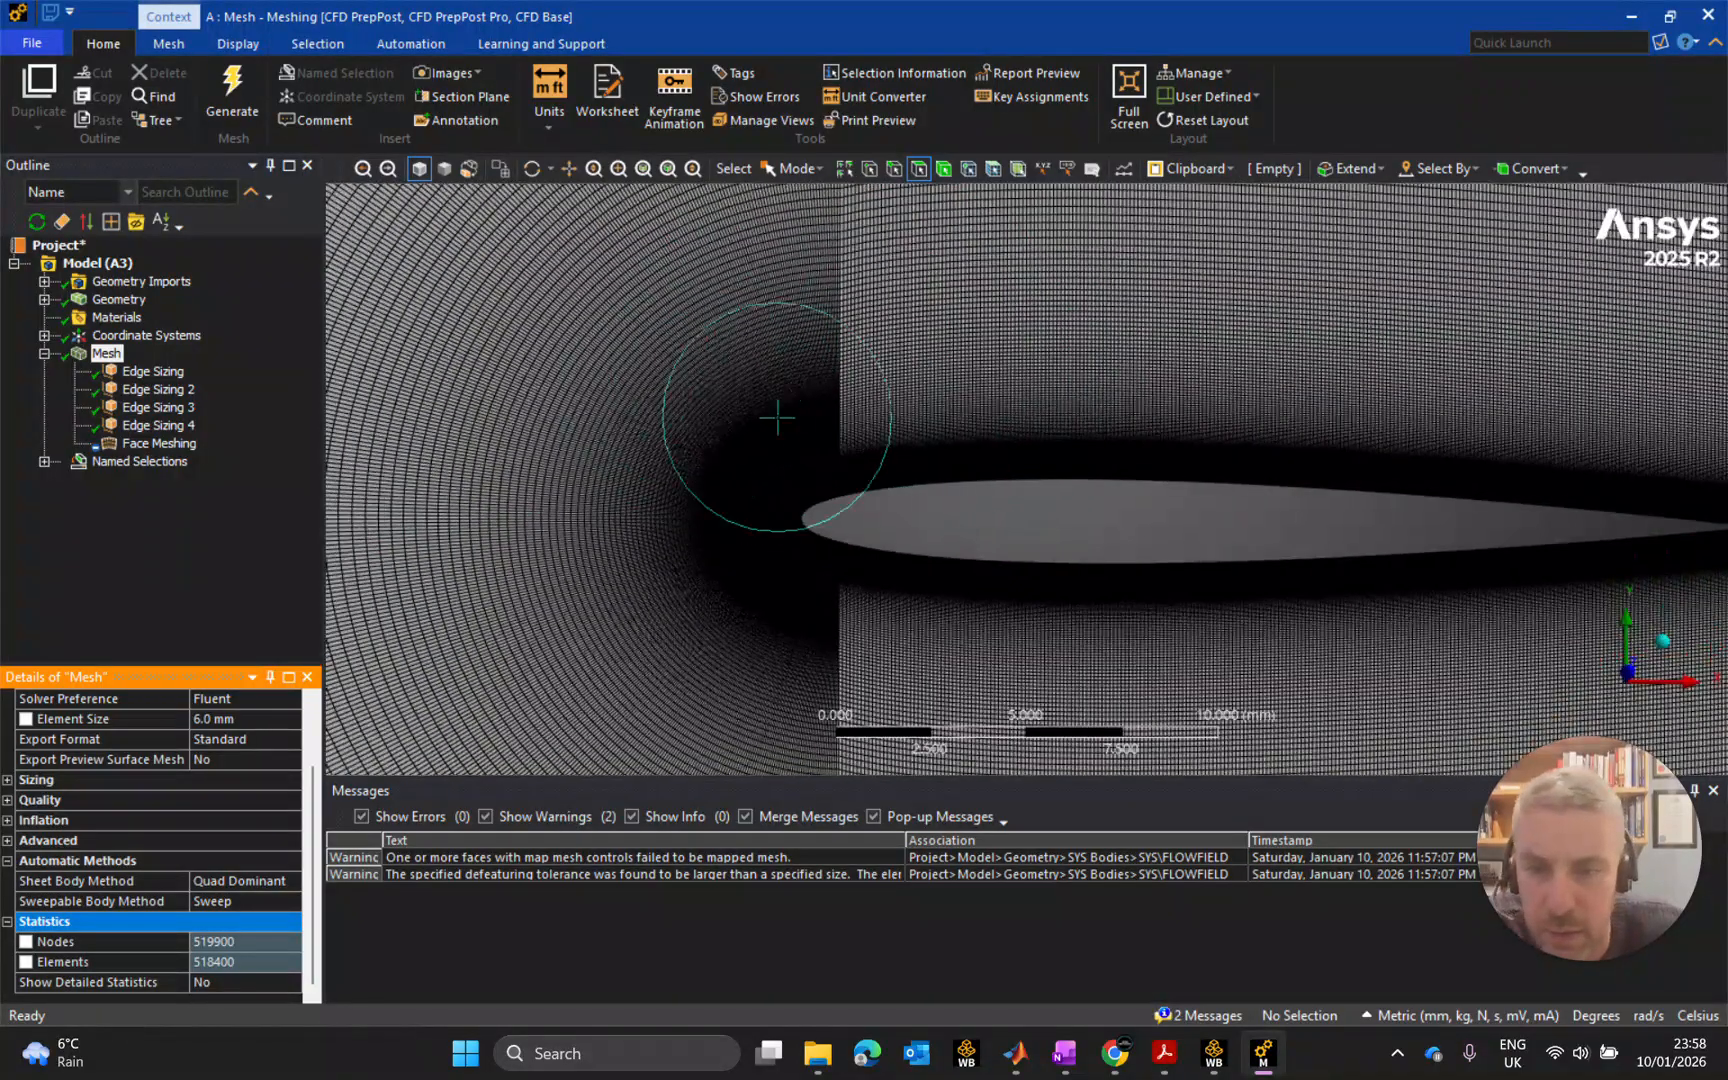
{"action": "scroll", "coordinate": [825, 543], "scroll_direction": "up", "scroll_amount": 6}
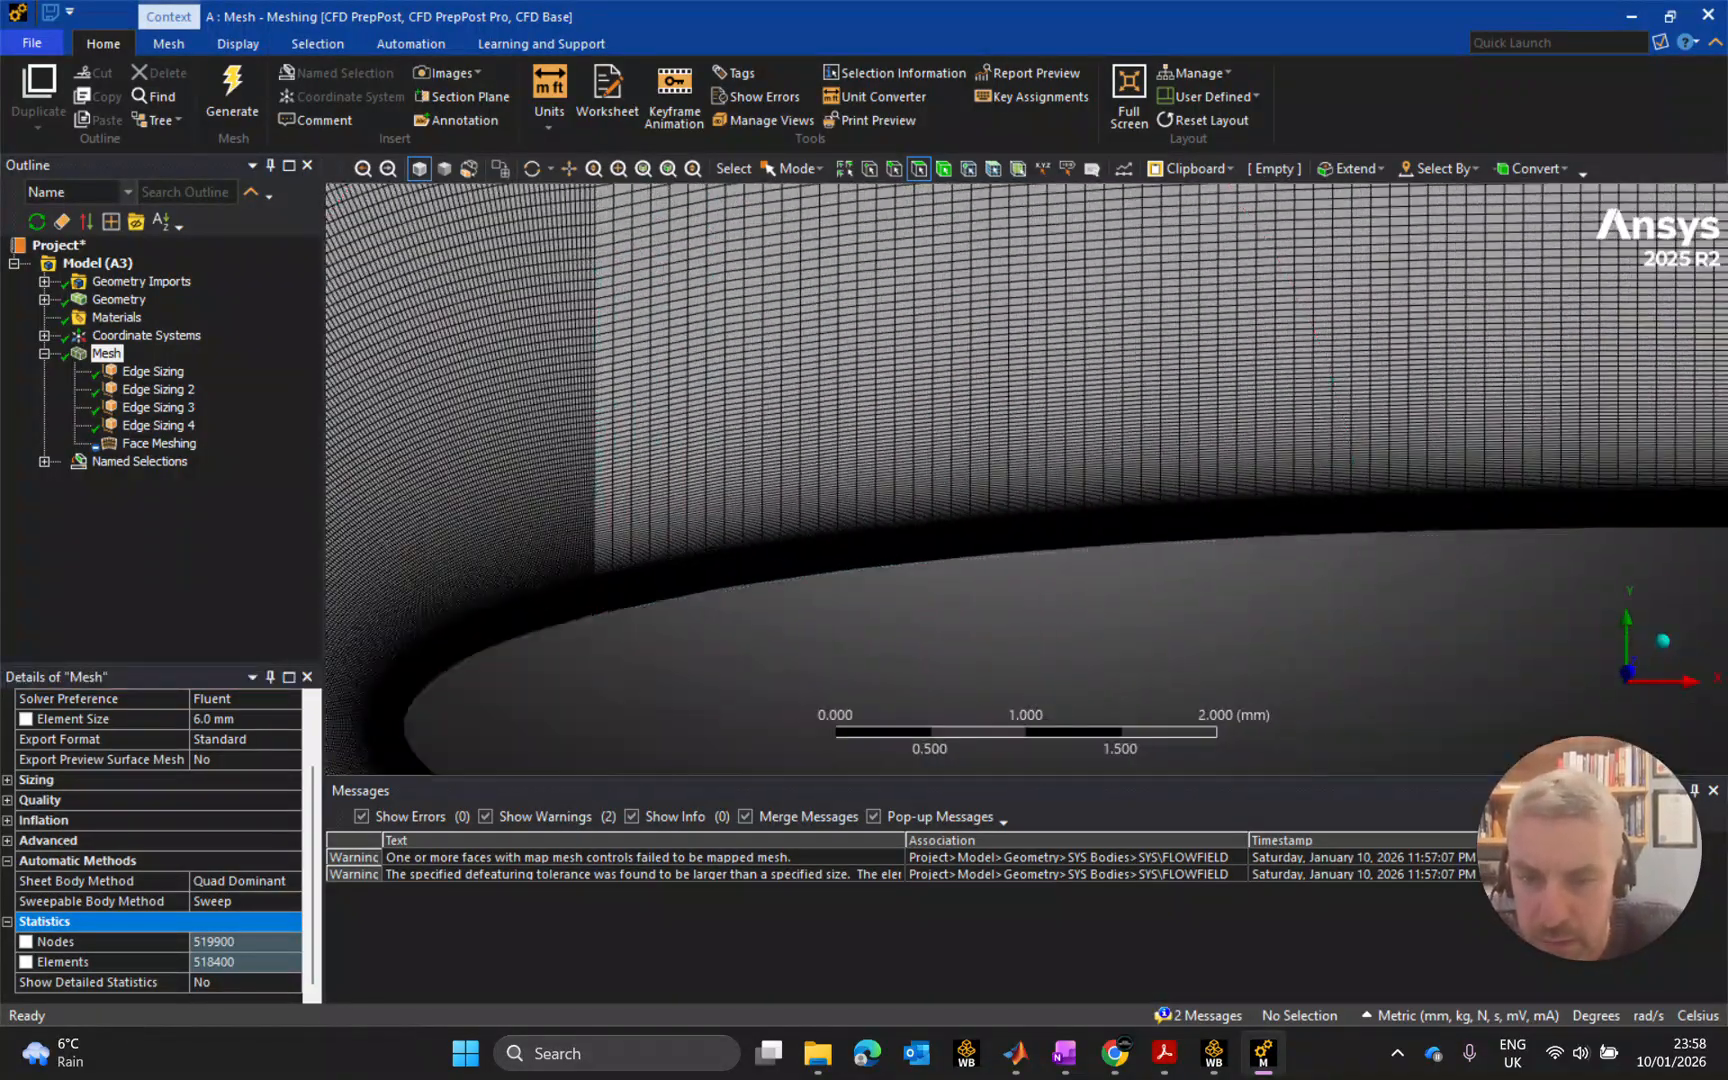
{"action": "scroll", "coordinate": [825, 543], "scroll_direction": "up", "scroll_amount": 4}
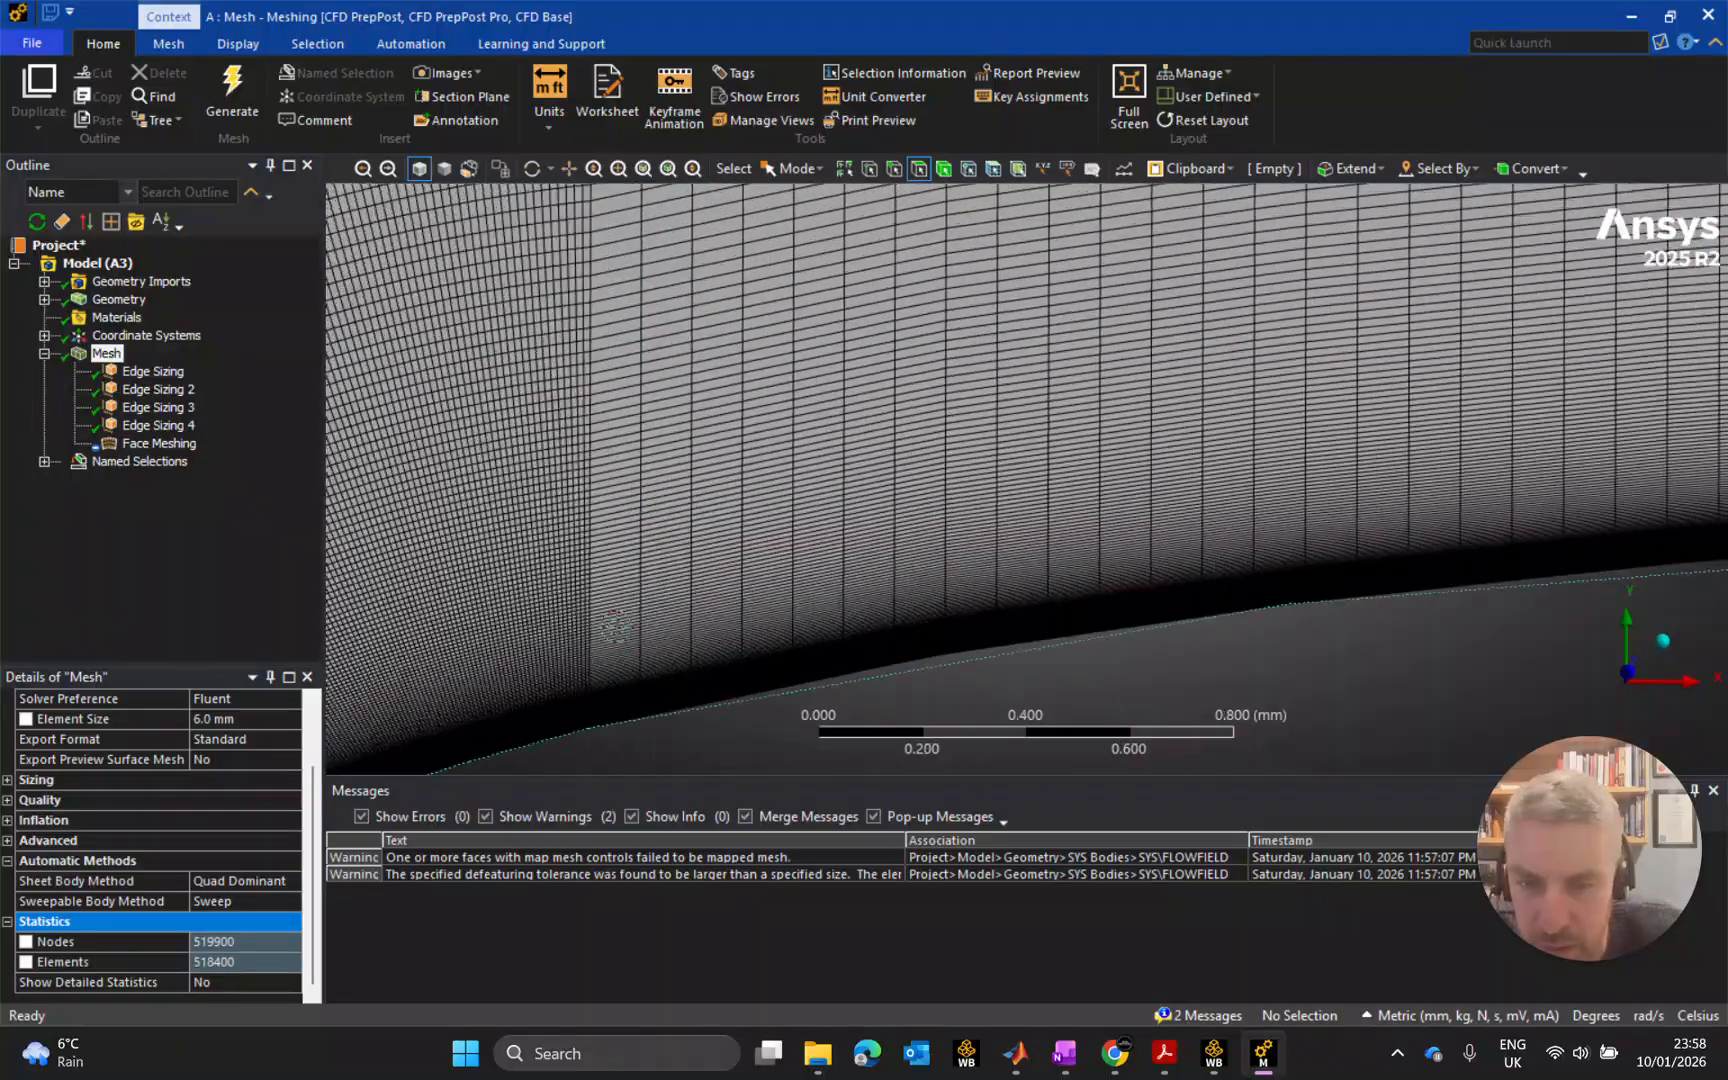
{"action": "scroll", "coordinate": [730, 556], "scroll_direction": "up", "scroll_amount": 4}
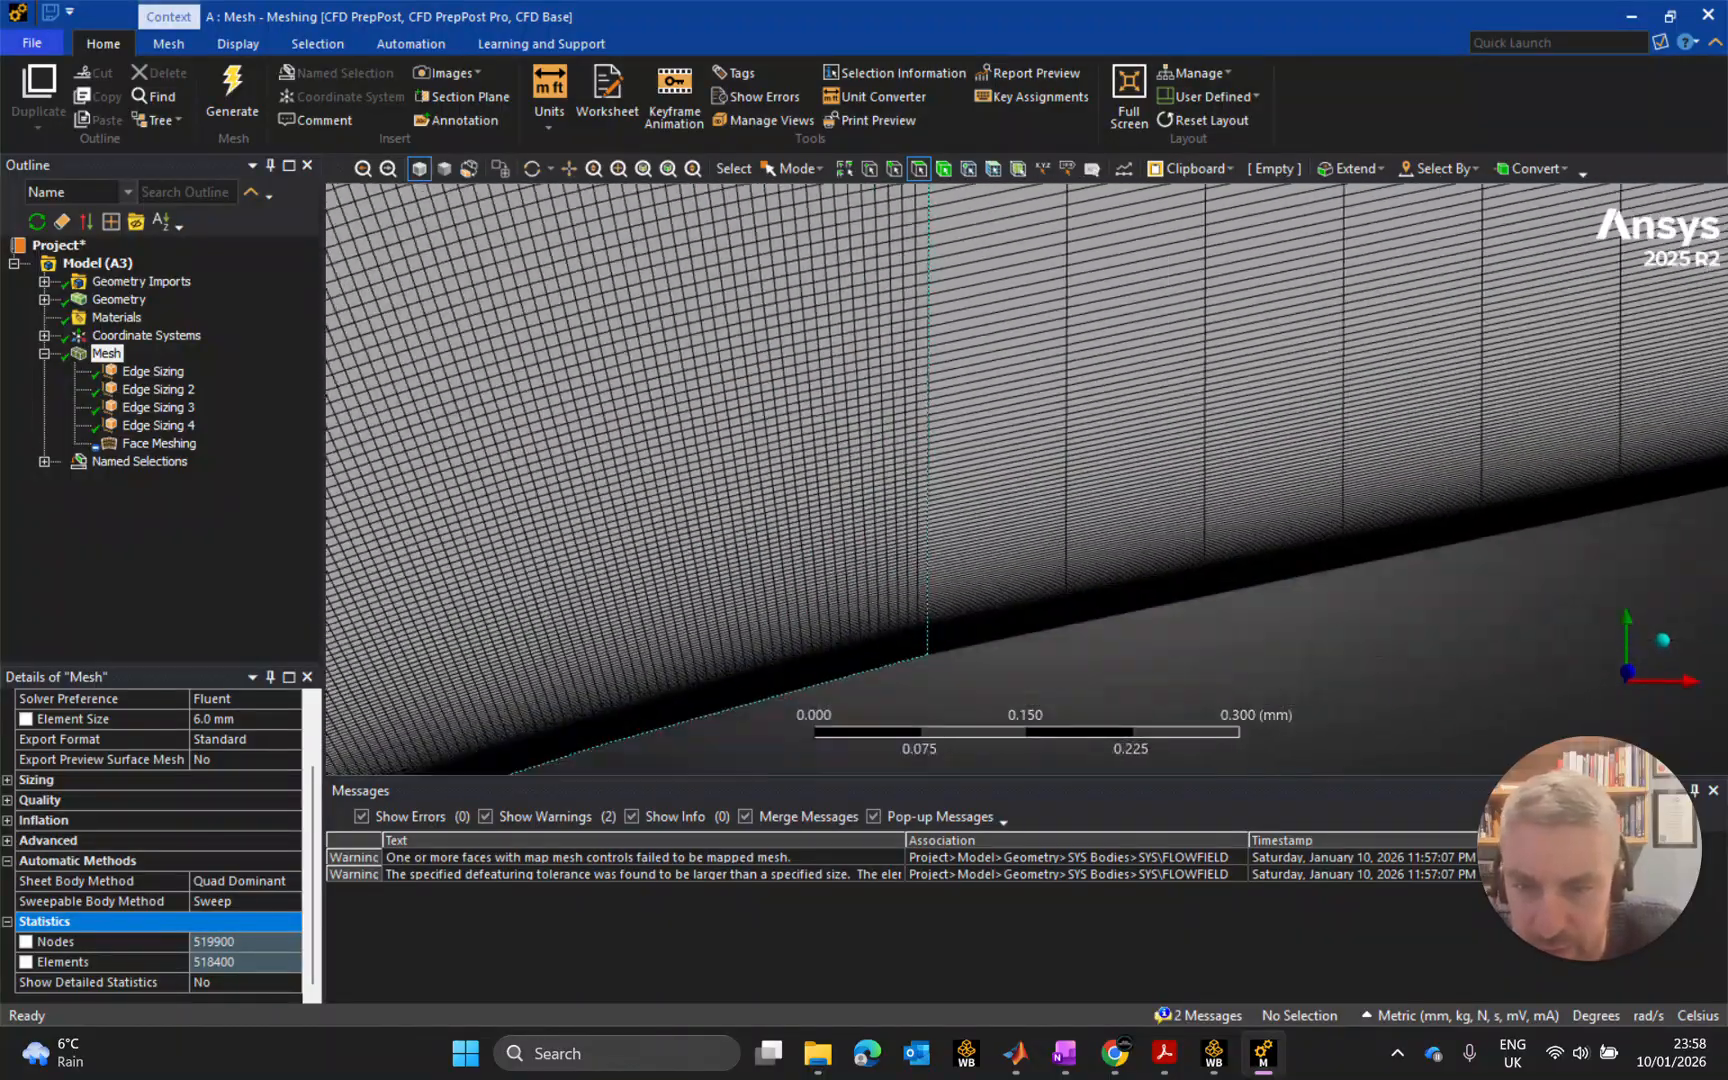
{"action": "scroll", "coordinate": [785, 422], "scroll_direction": "up", "scroll_amount": 2}
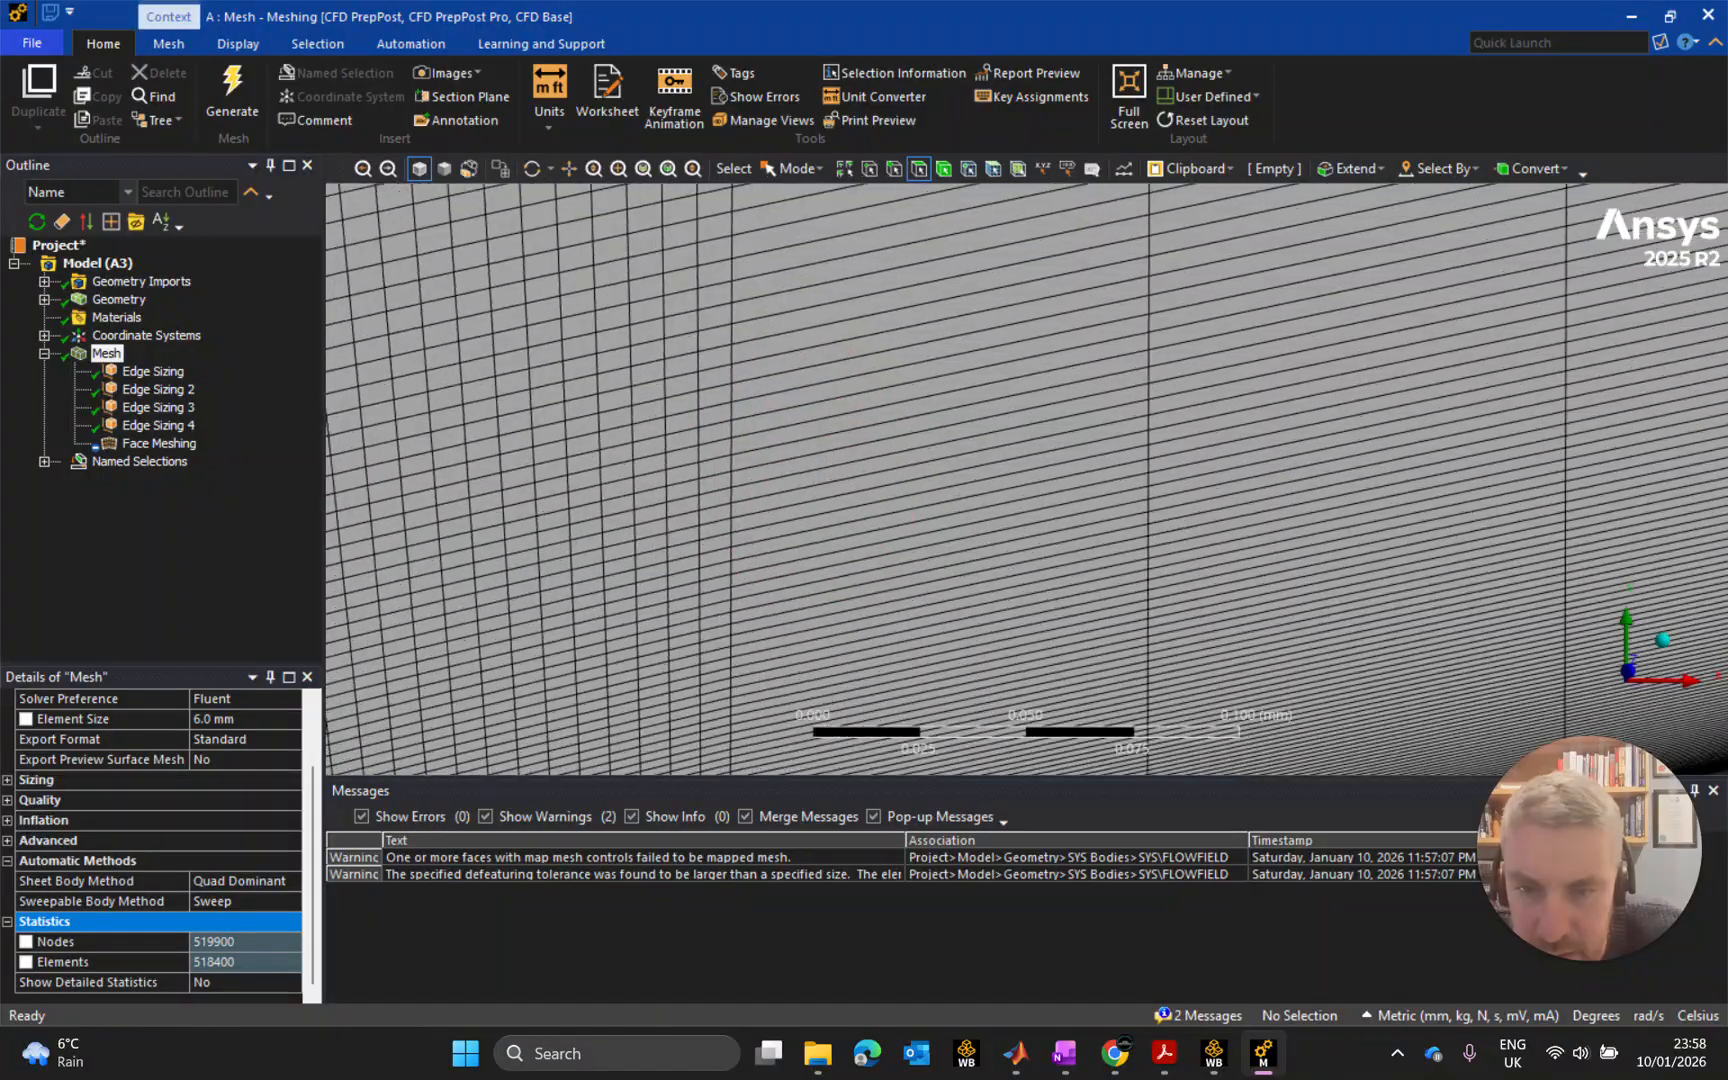
{"action": "scroll", "coordinate": [827, 627], "scroll_direction": "up", "scroll_amount": 4}
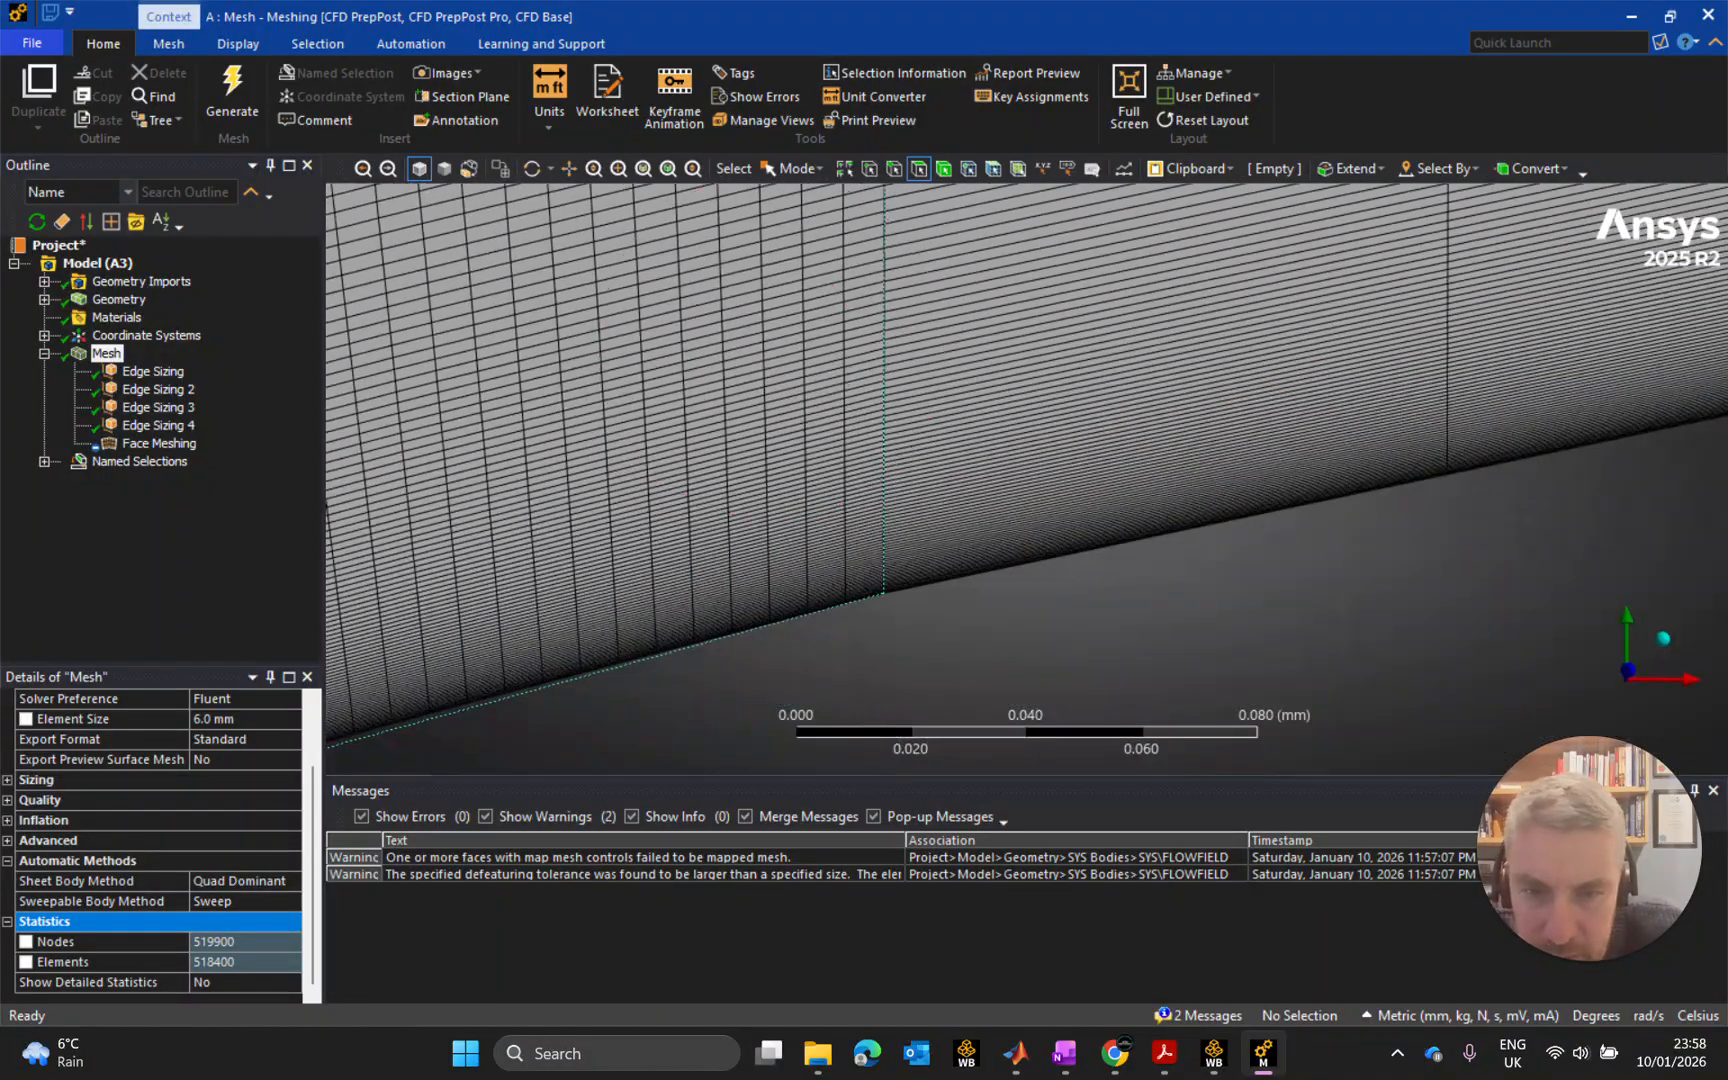
{"action": "middle_click_drag", "start_coordinate": [656, 745], "coordinate": [636, 639], "text": "ctrl"}
{"action": "scroll", "coordinate": [779, 603], "scroll_direction": "up", "scroll_amount": 5}
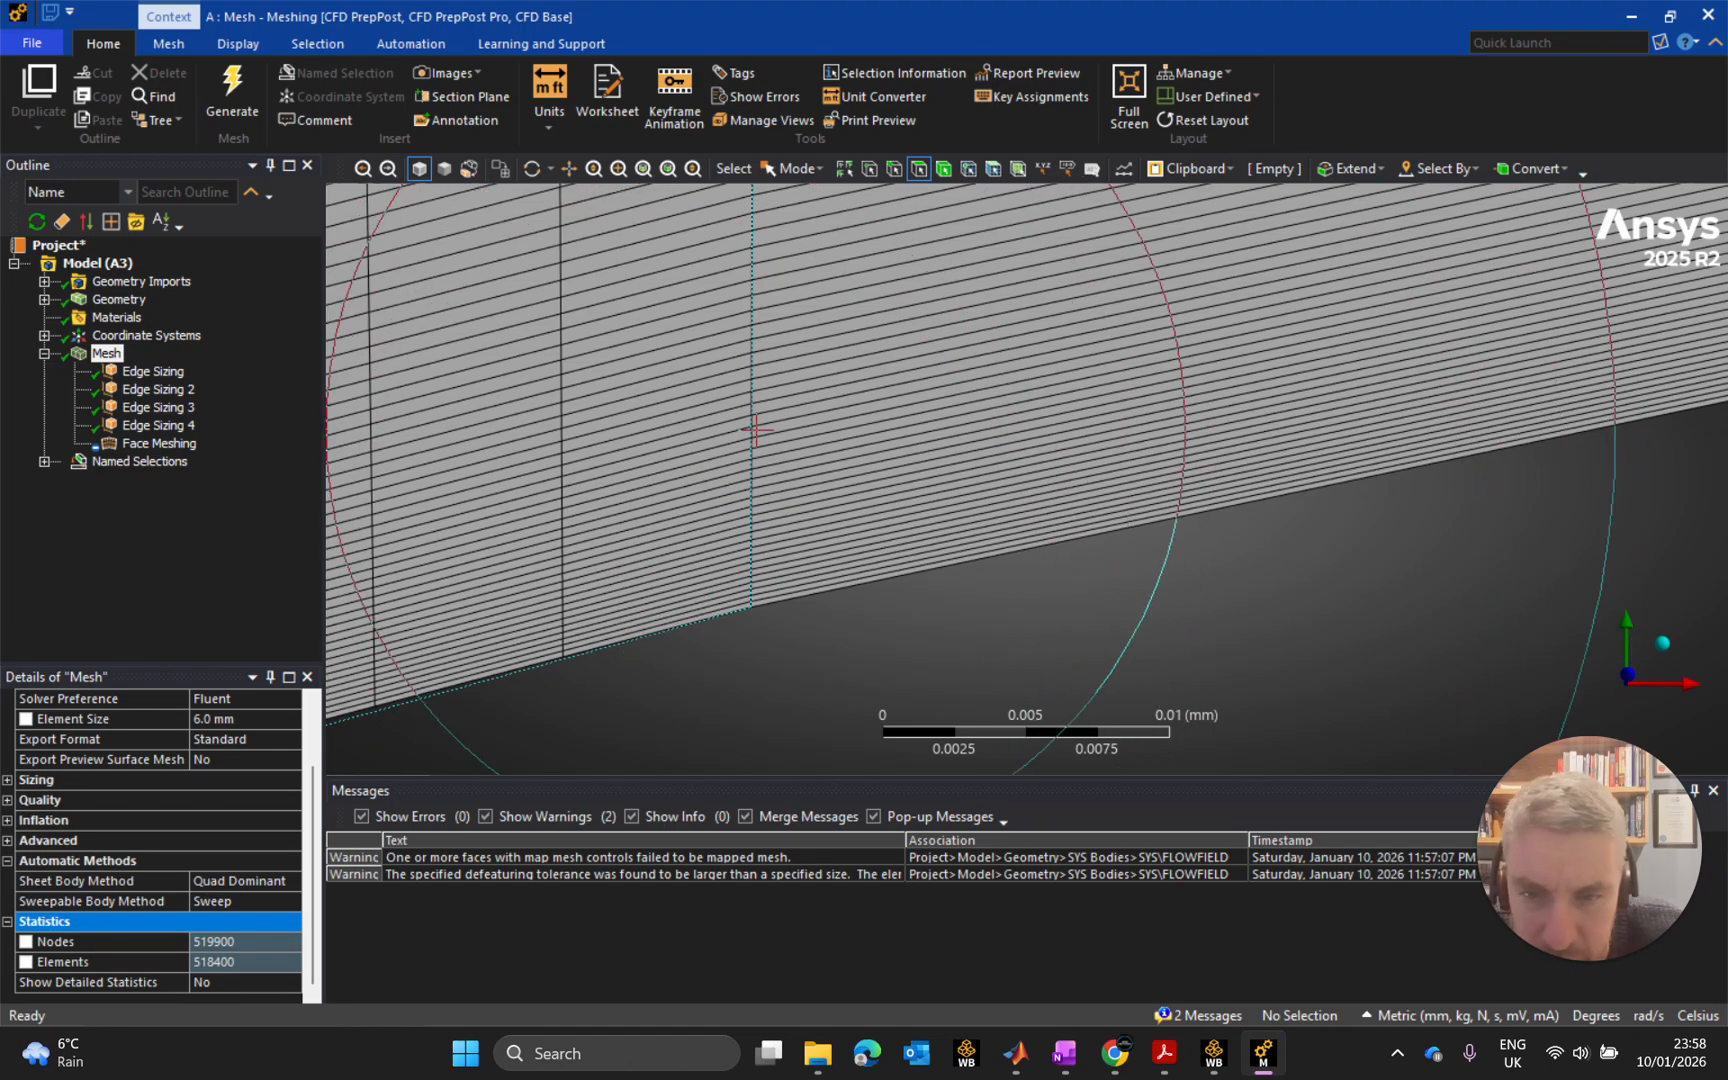
{"action": "scroll", "coordinate": [1095, 410], "scroll_direction": "down", "scroll_amount": 10}
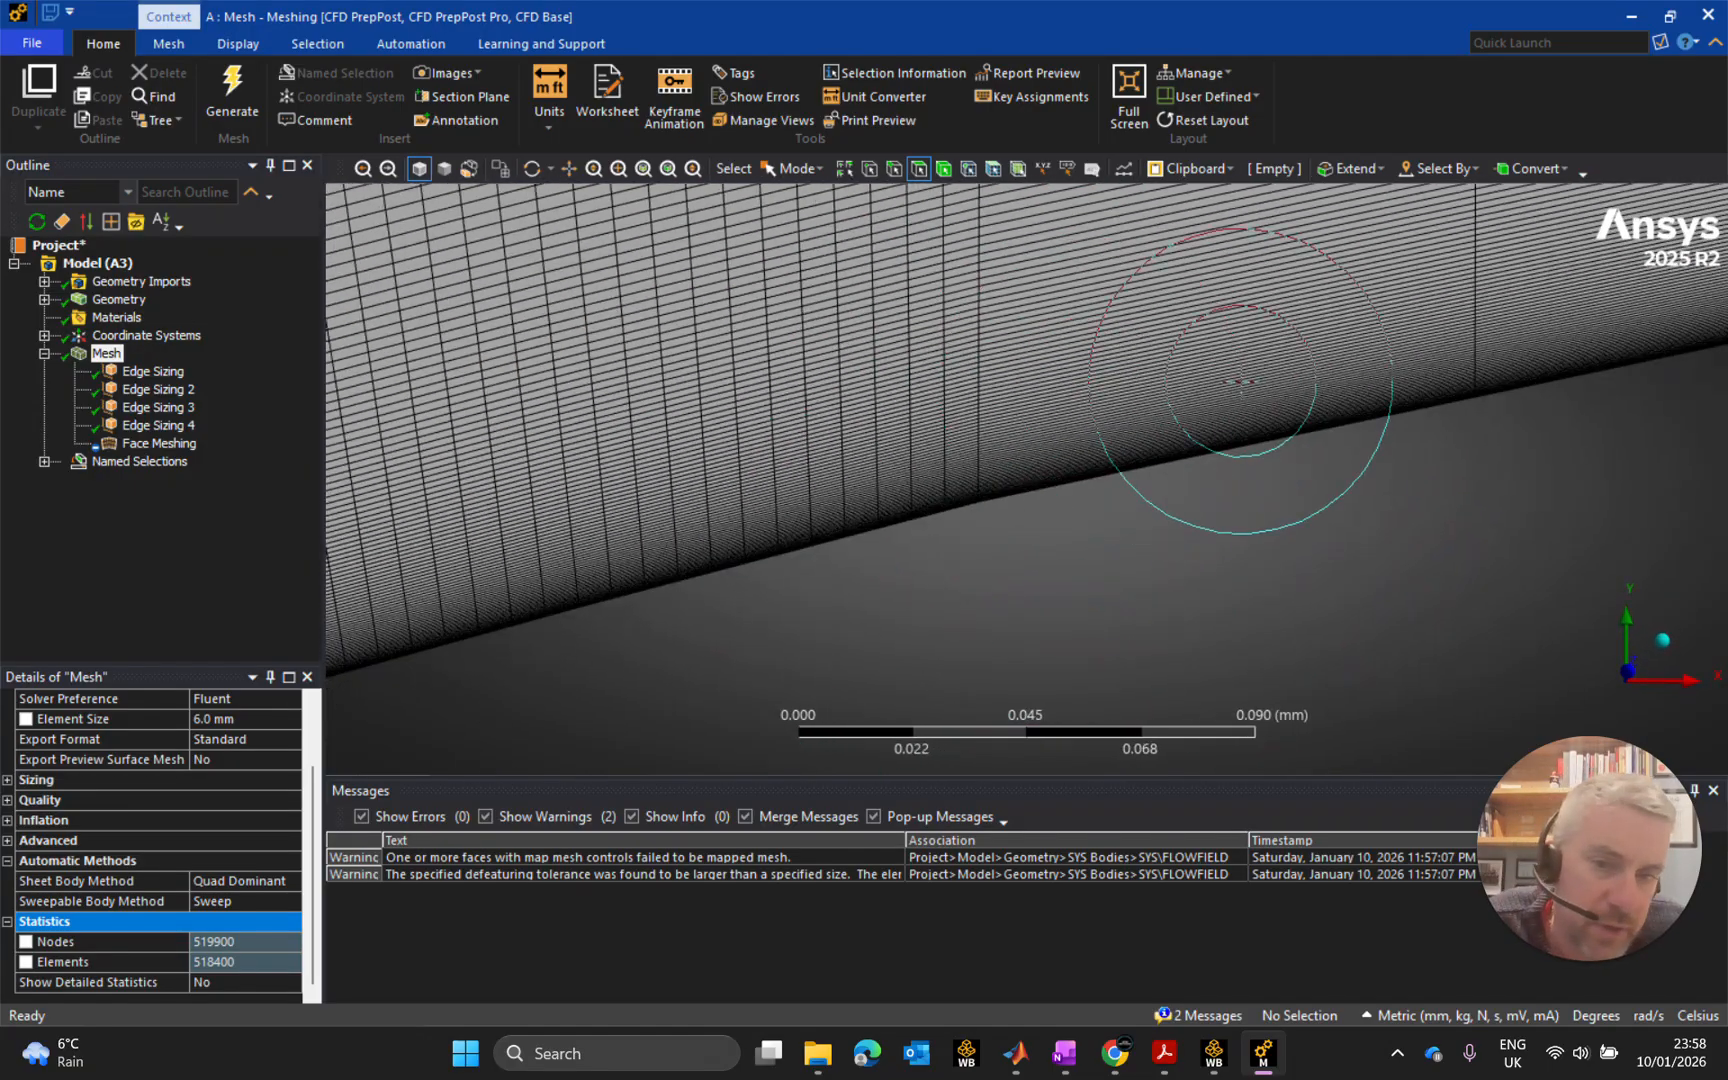
{"action": "scroll", "coordinate": [1240, 381], "scroll_direction": "down", "scroll_amount": 8}
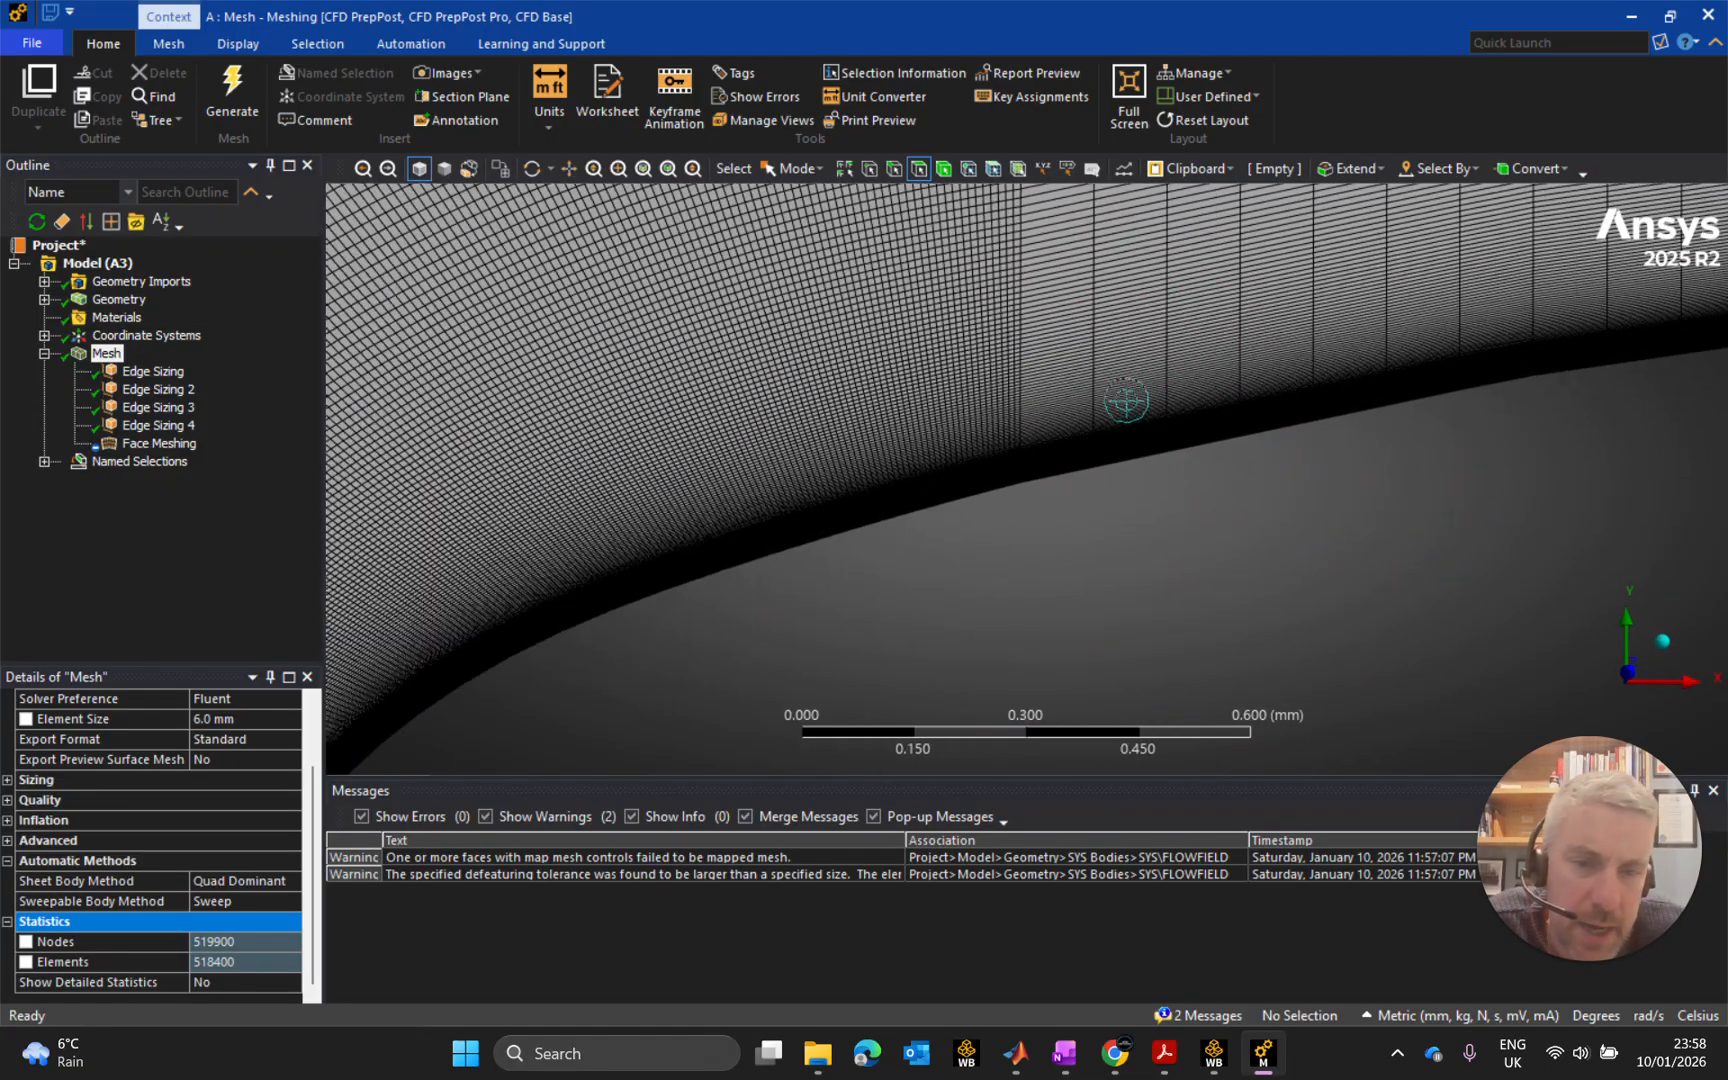
{"action": "scroll", "coordinate": [1126, 401], "scroll_direction": "up", "scroll_amount": 4}
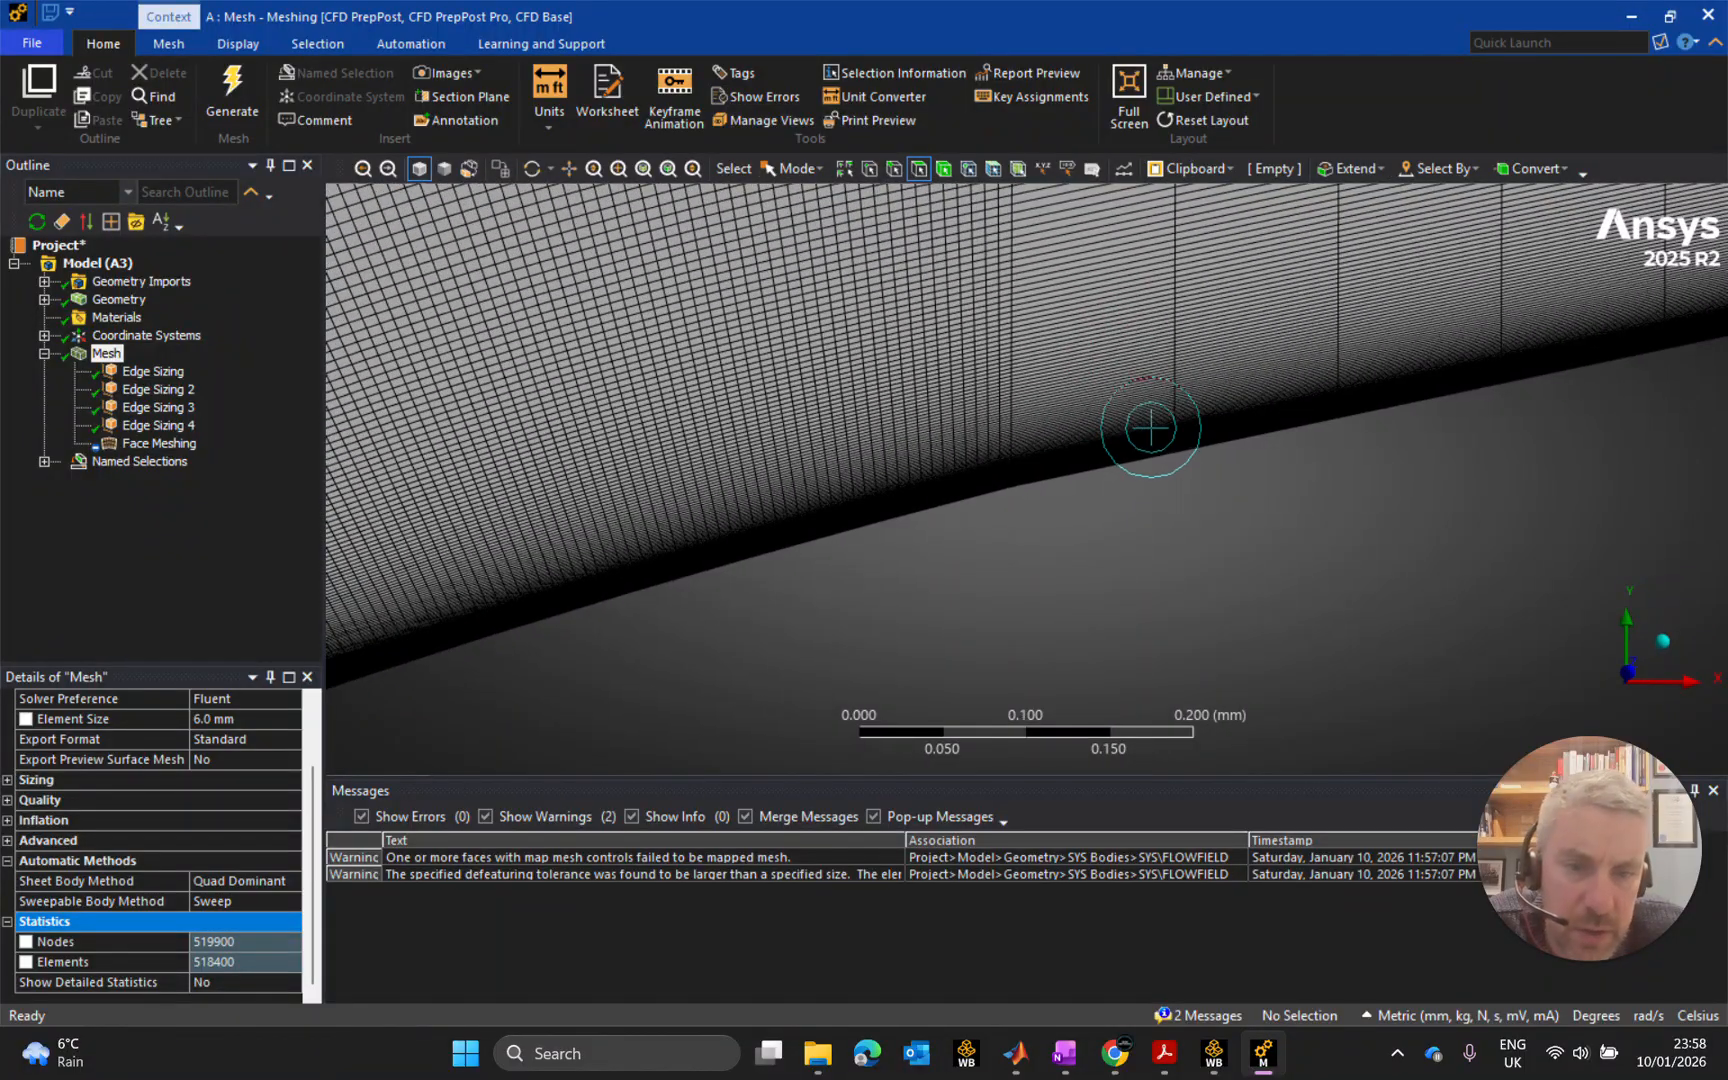
{"action": "scroll", "coordinate": [1150, 428], "scroll_direction": "up", "scroll_amount": 6}
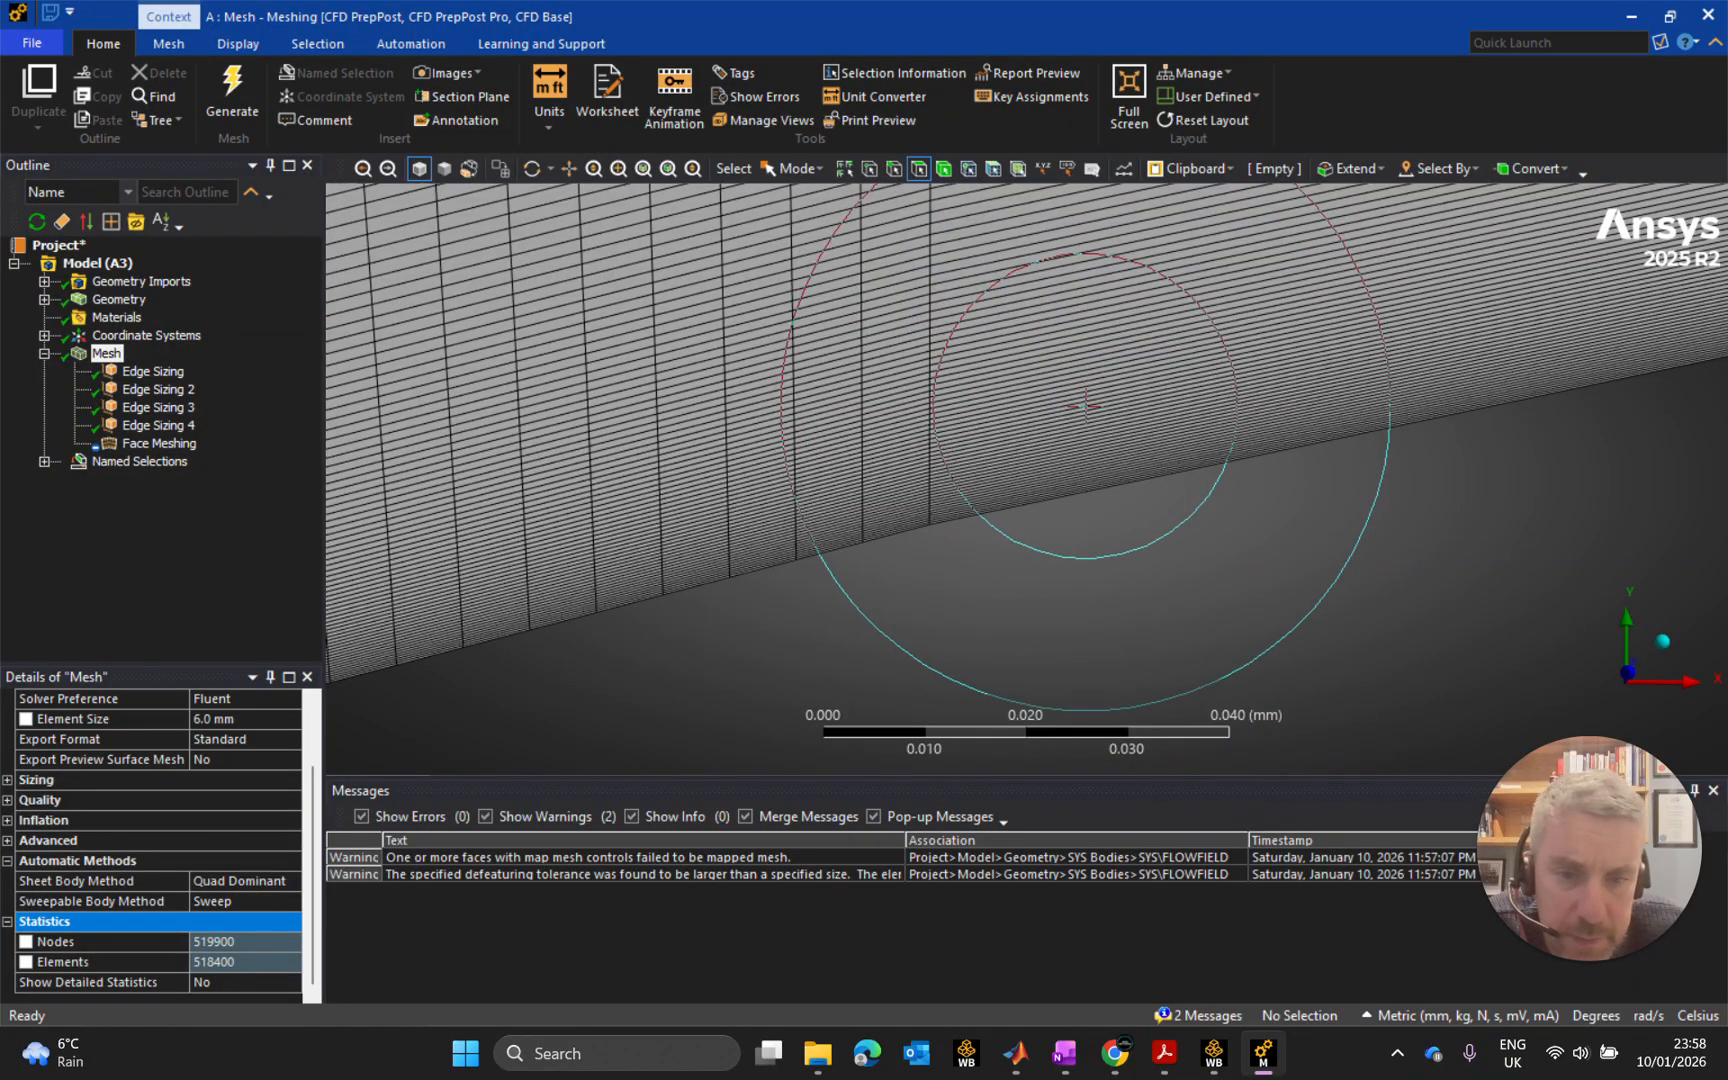
{"action": "scroll", "coordinate": [1085, 405], "scroll_direction": "down", "scroll_amount": 12}
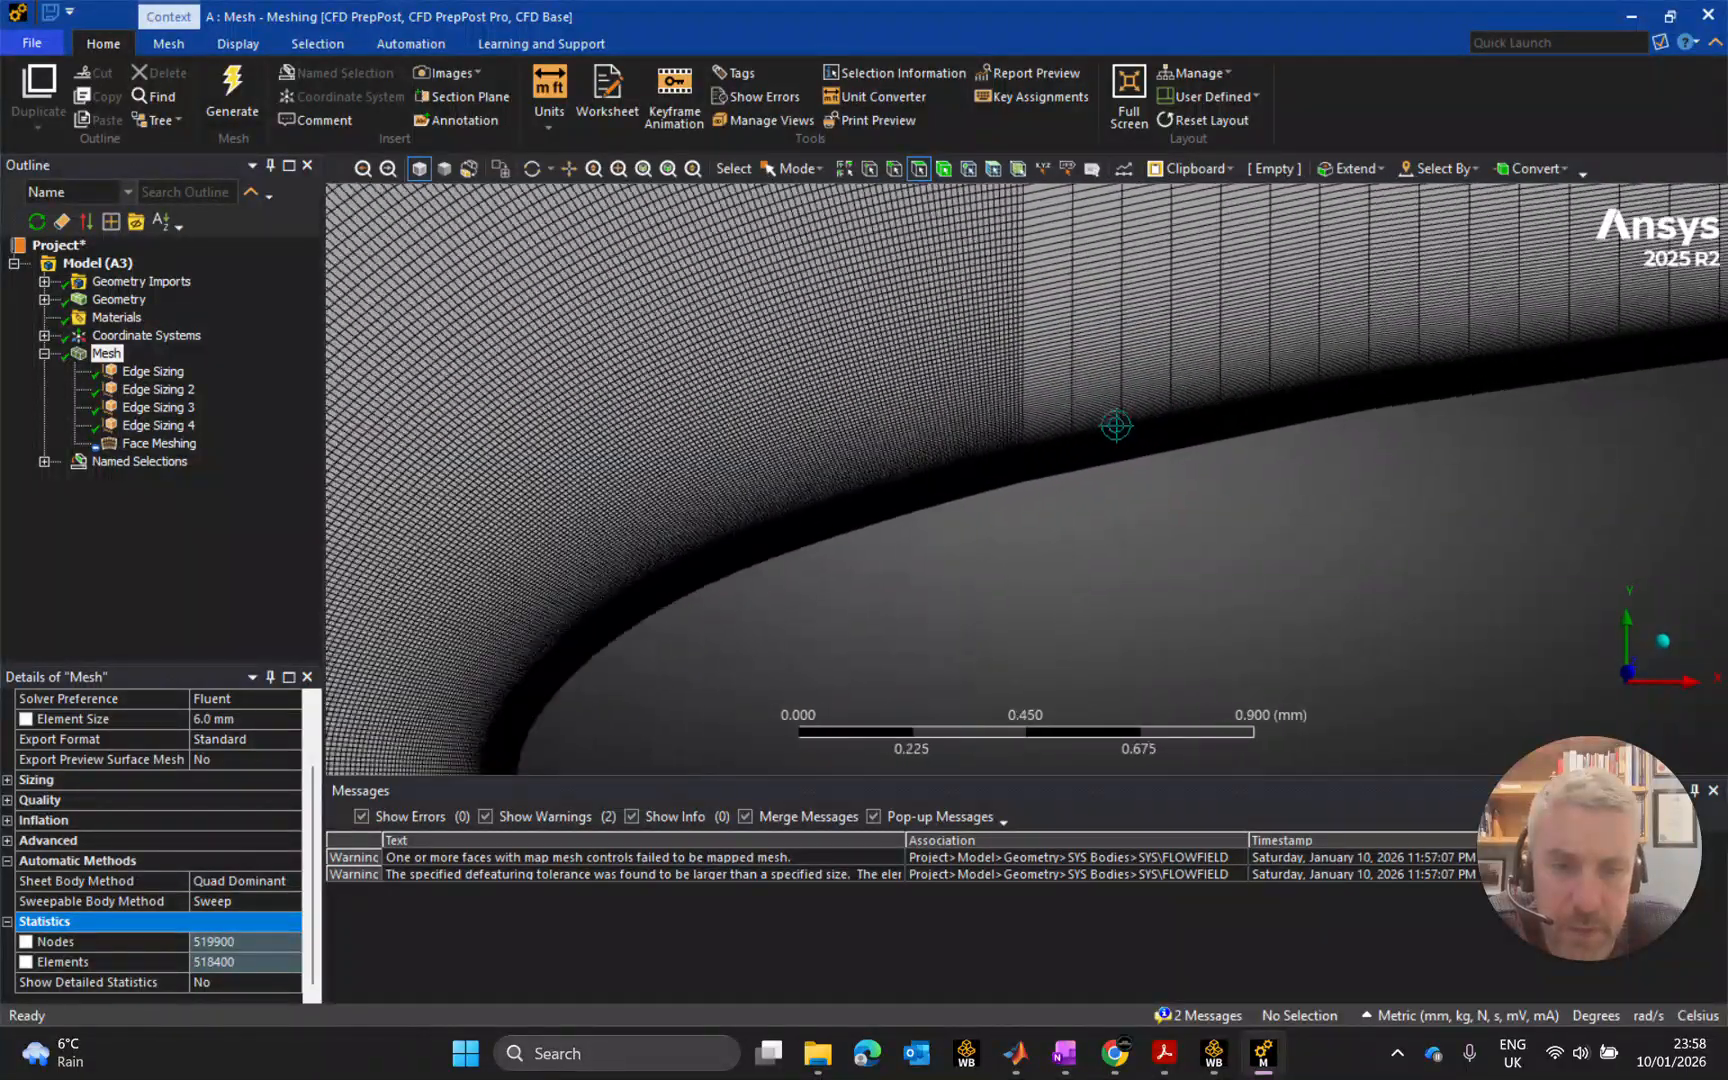
{"action": "scroll", "coordinate": [1116, 425], "scroll_direction": "down", "scroll_amount": 4}
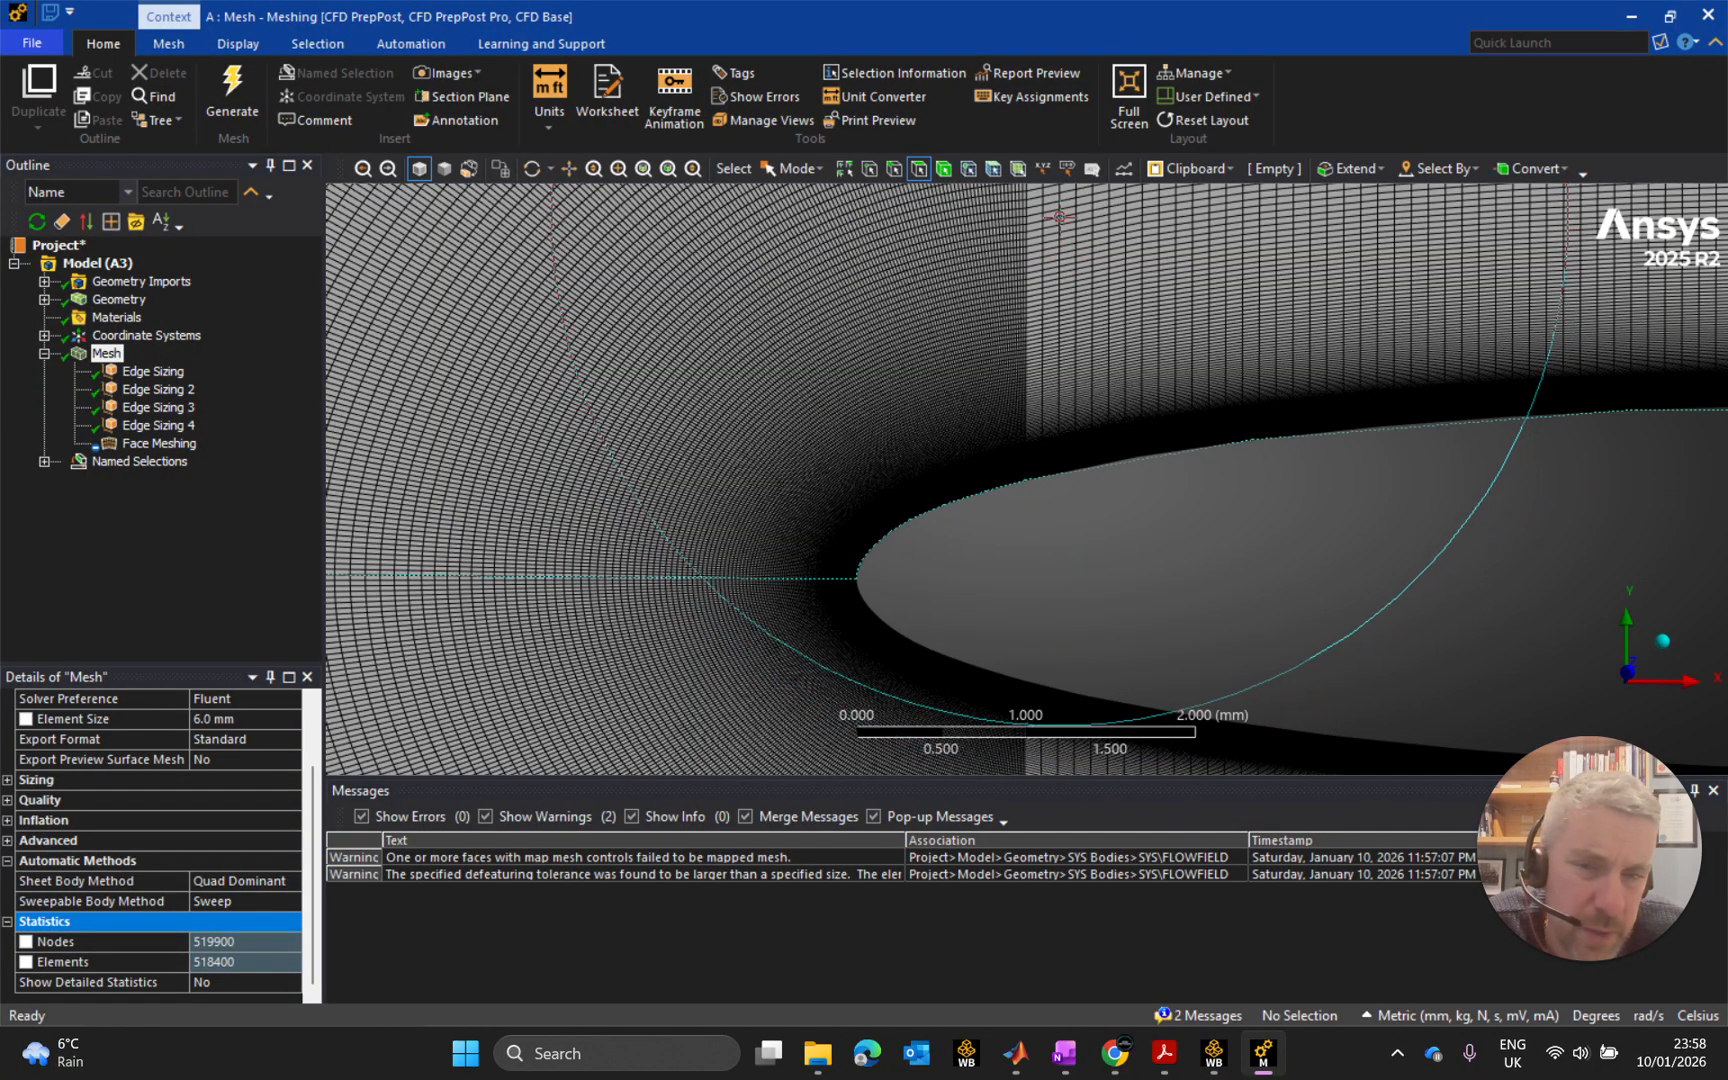
{"action": "scroll", "coordinate": [1120, 340], "scroll_direction": "up", "scroll_amount": 3}
{"action": "scroll", "coordinate": [1120, 338], "scroll_direction": "up", "scroll_amount": 2}
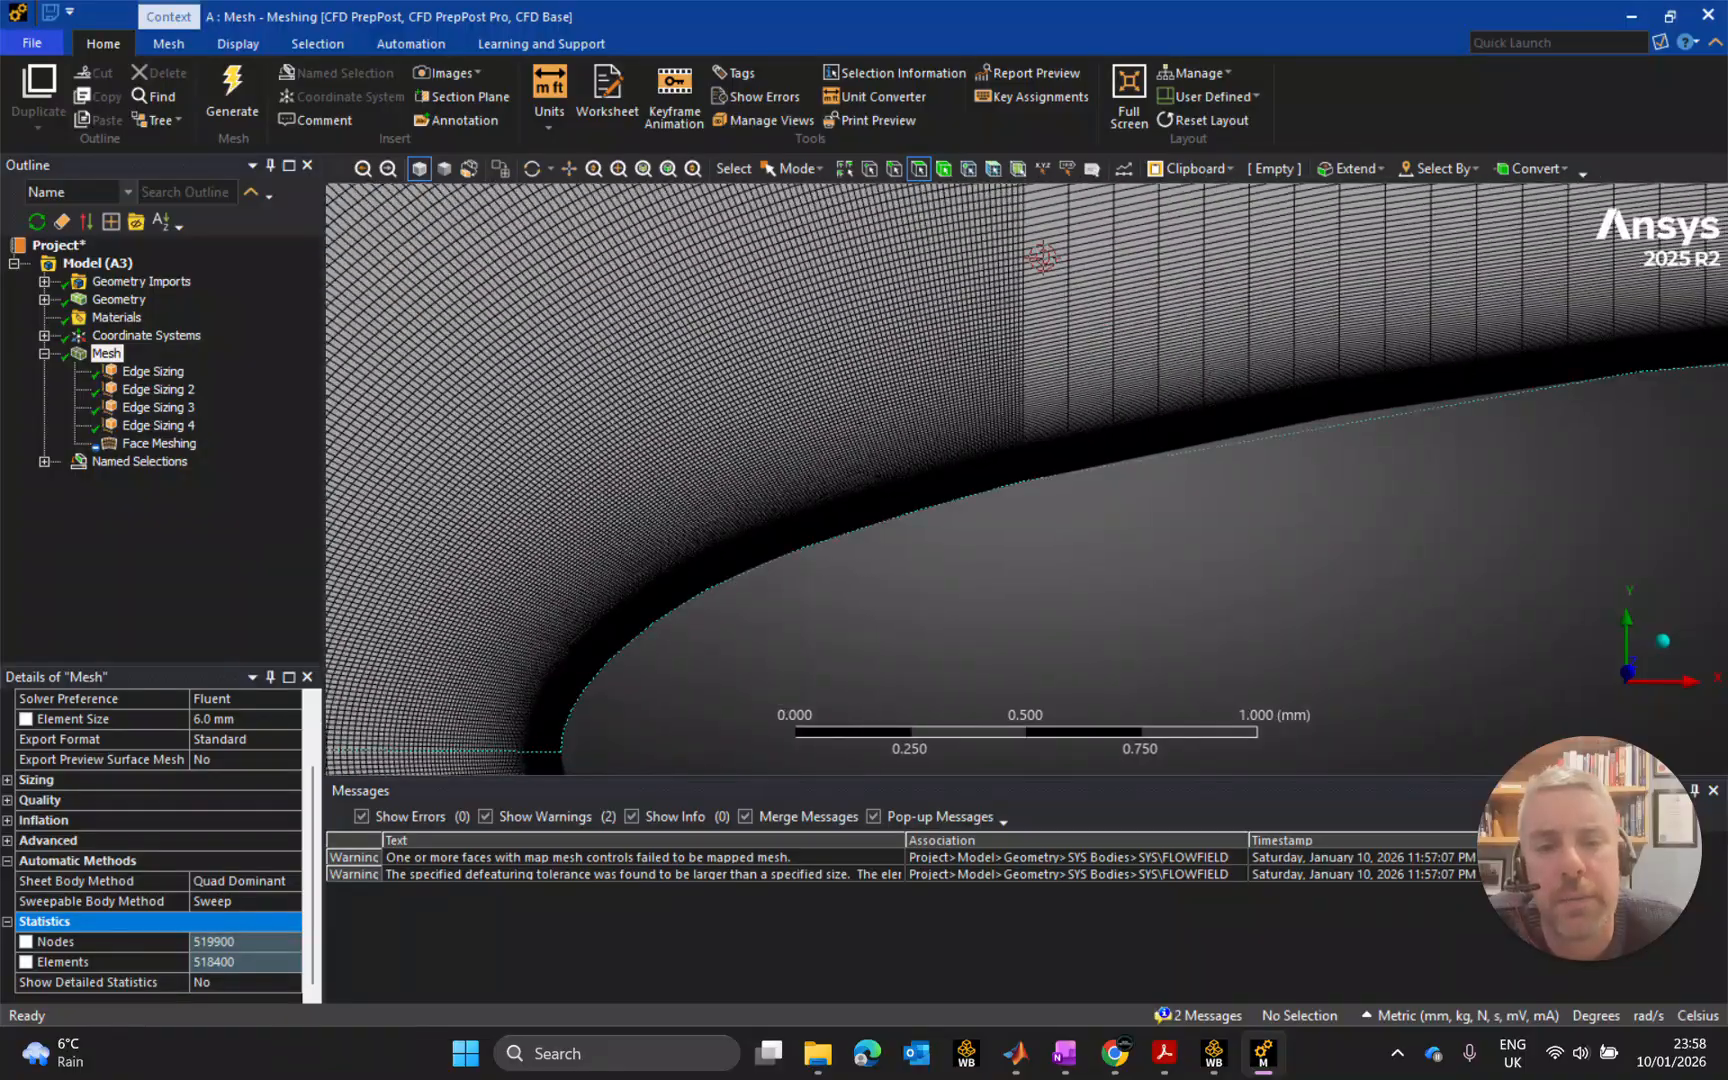
Examine the mesh distribution around the whole airfoil, from leading to trailing edge and out to the curved outer boundary.
{"action": "scroll", "coordinate": [1043, 258], "scroll_direction": "down", "scroll_amount": 12}
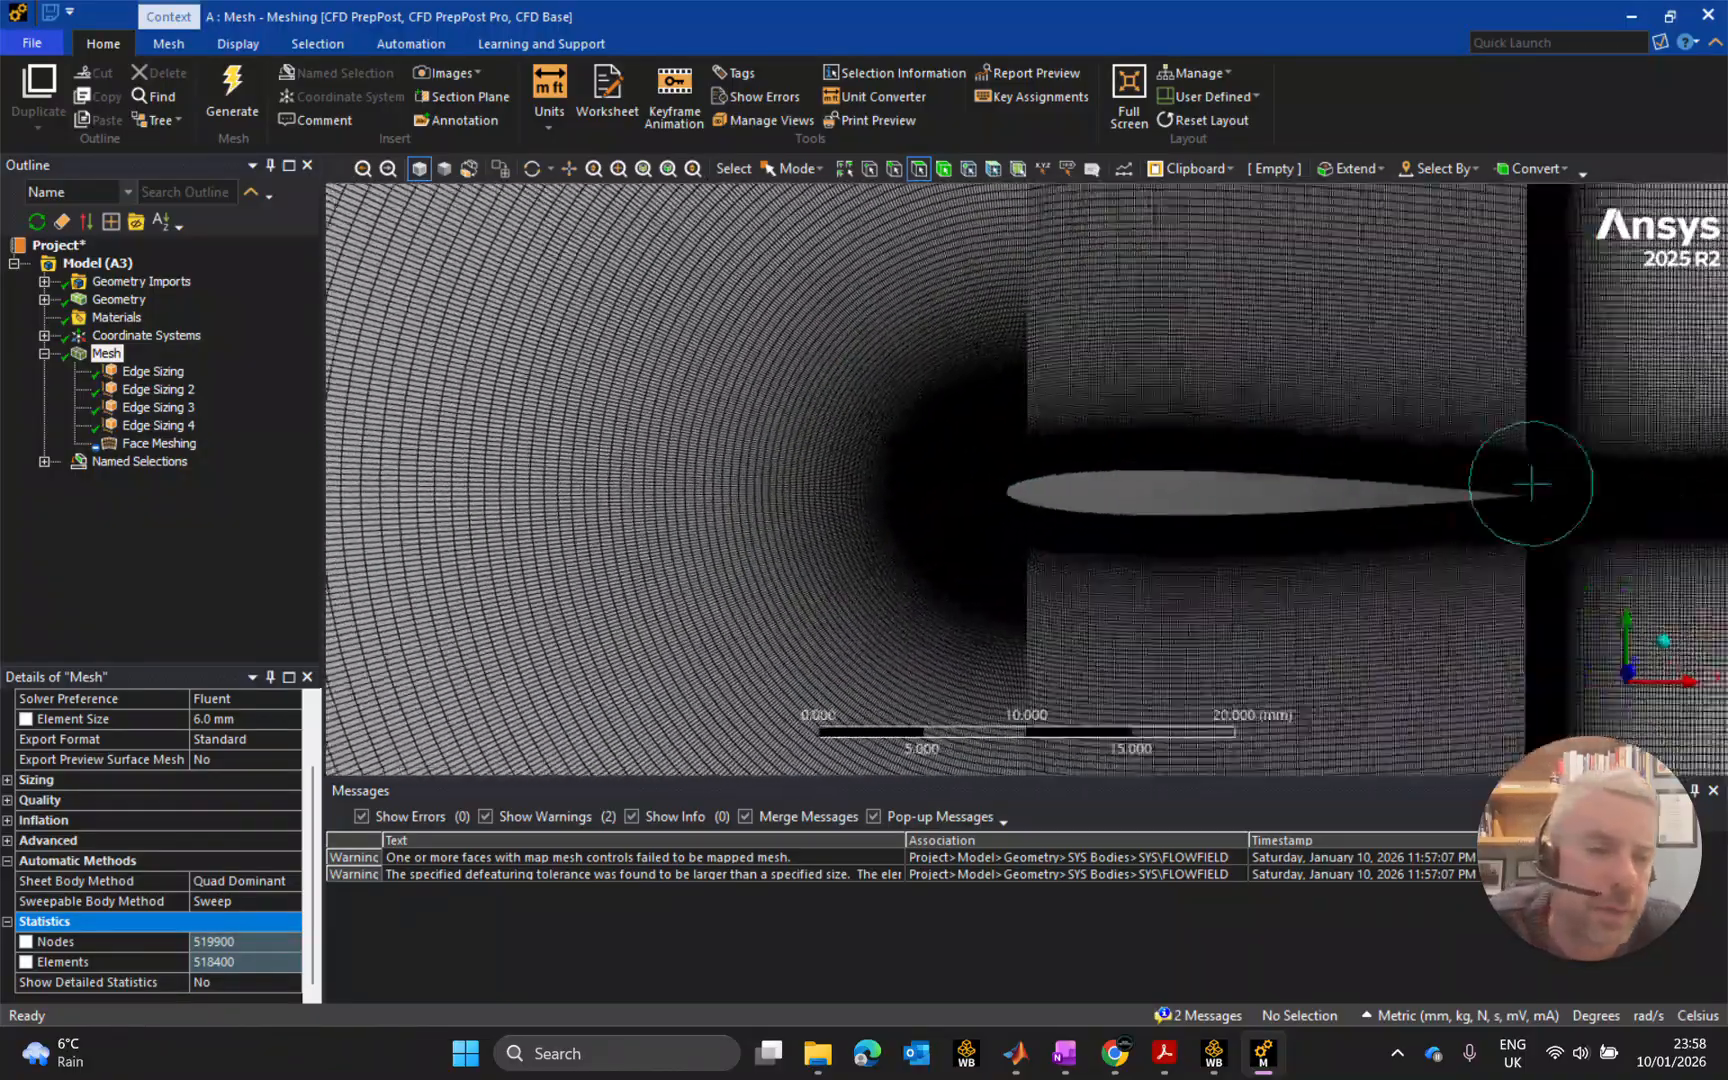
{"action": "scroll", "coordinate": [1531, 484], "scroll_direction": "down", "scroll_amount": 4}
{"action": "scroll", "coordinate": [1493, 453], "scroll_direction": "up", "scroll_amount": 4}
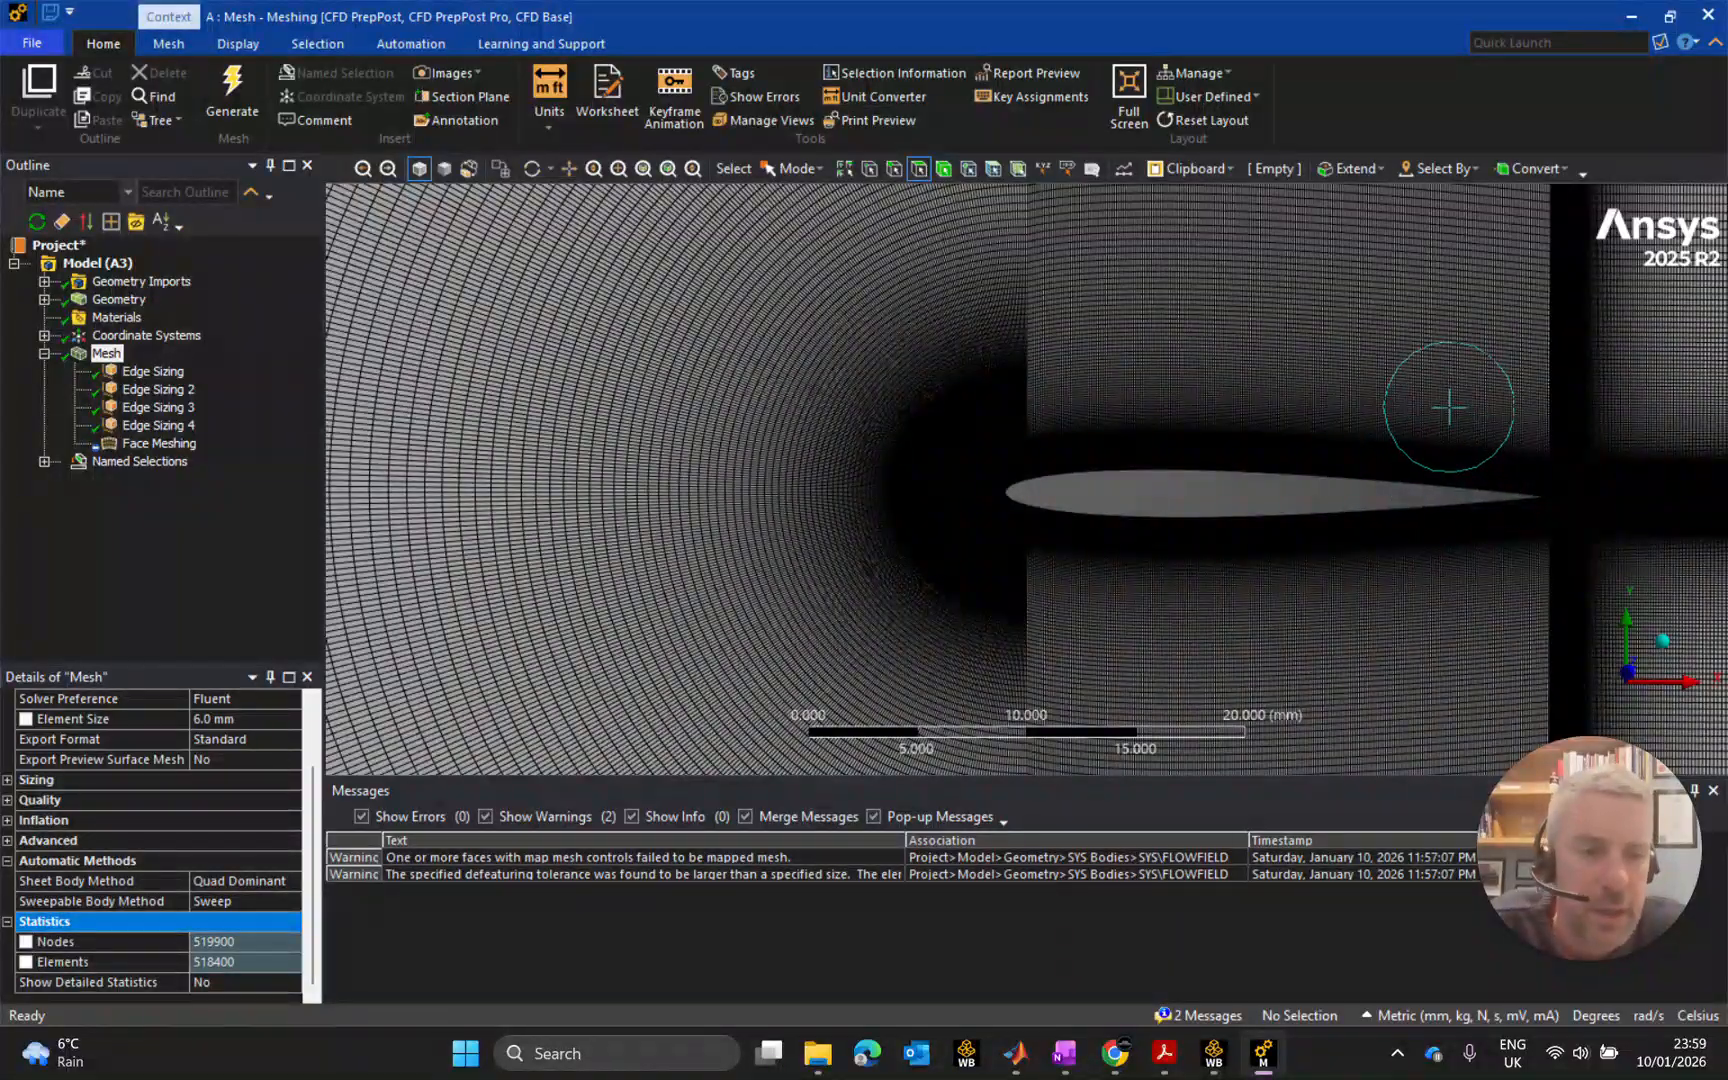
{"action": "scroll", "coordinate": [1488, 457], "scroll_direction": "up", "scroll_amount": 2}
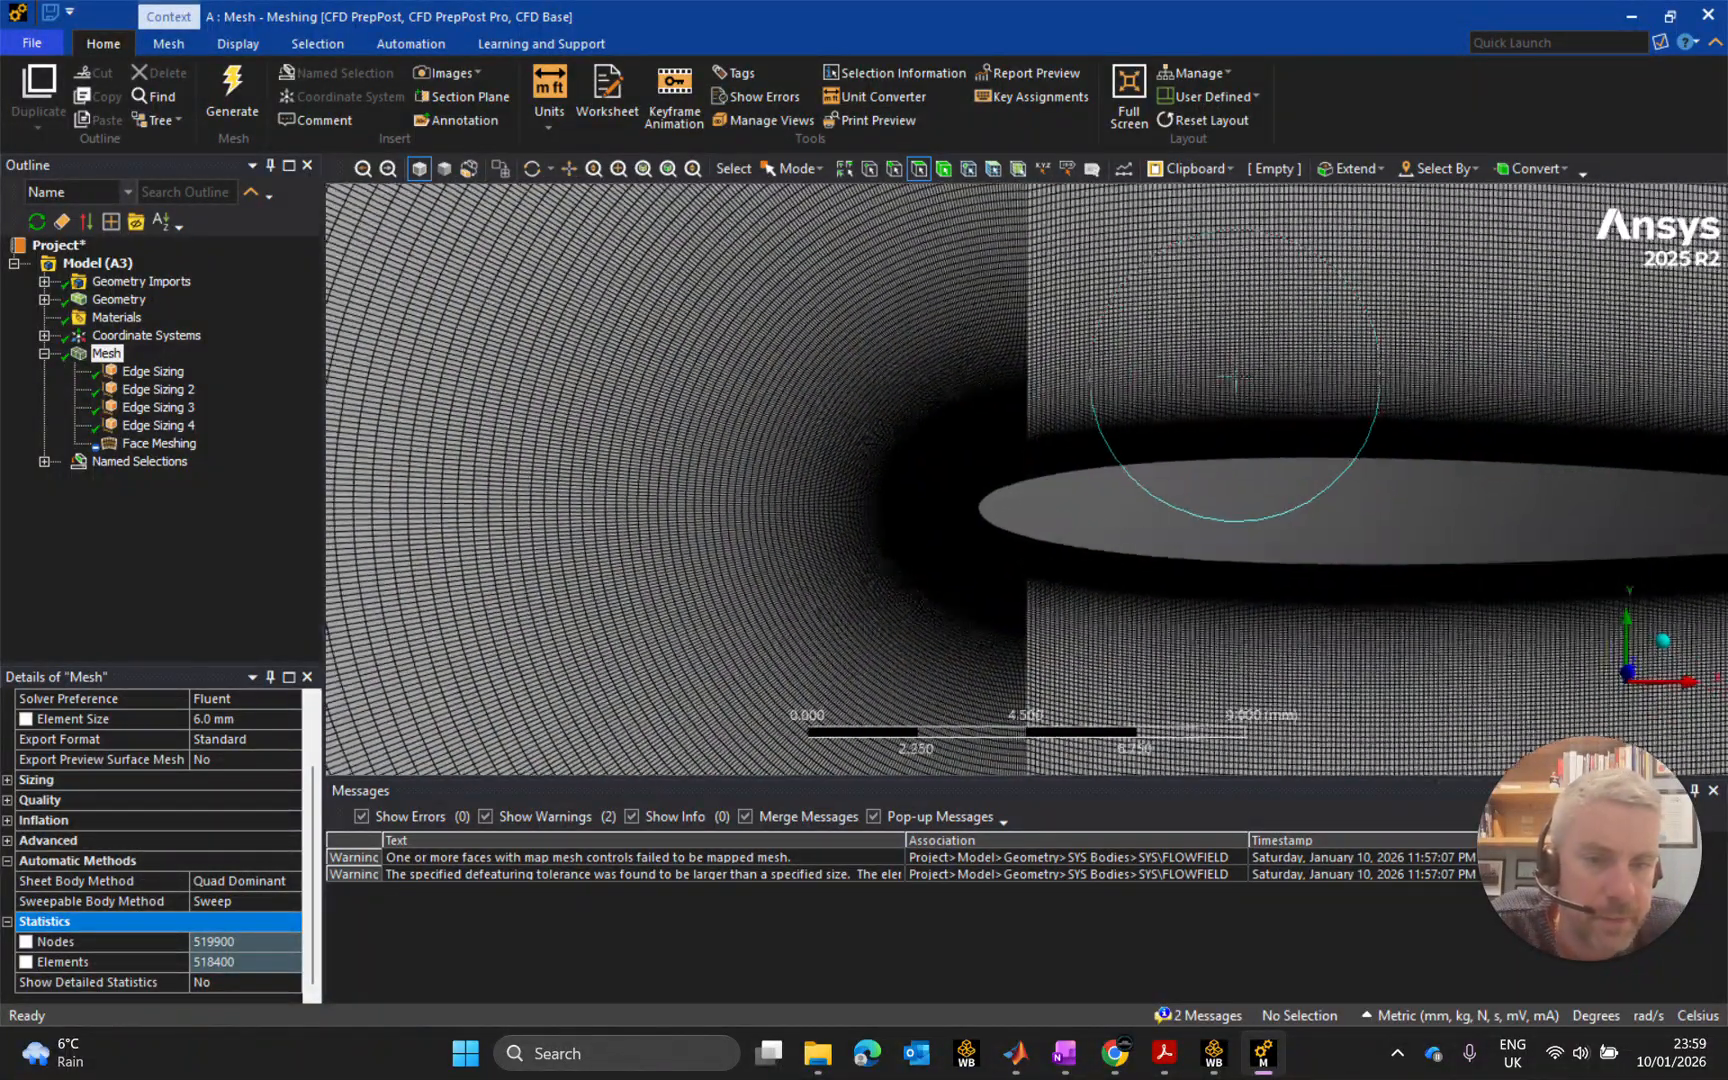
{"action": "scroll", "coordinate": [1176, 386], "scroll_direction": "up", "scroll_amount": 3}
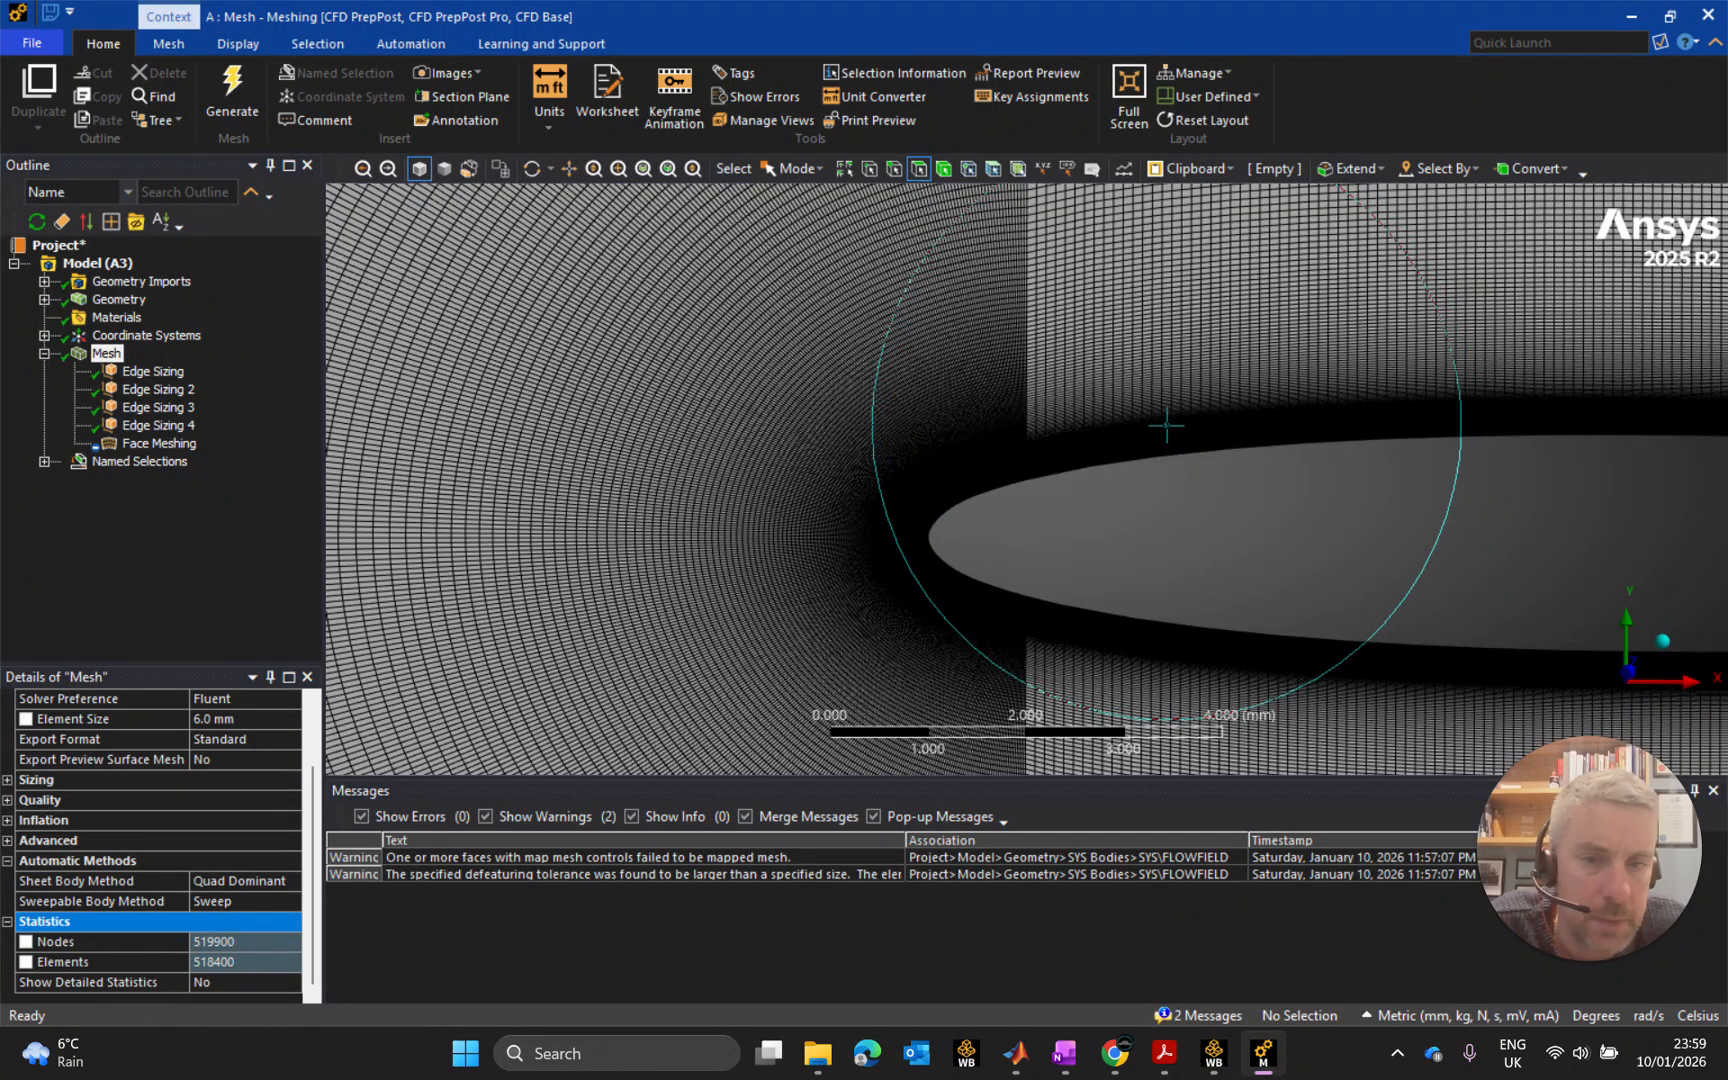
{"action": "scroll", "coordinate": [1166, 426], "scroll_direction": "down", "scroll_amount": 7}
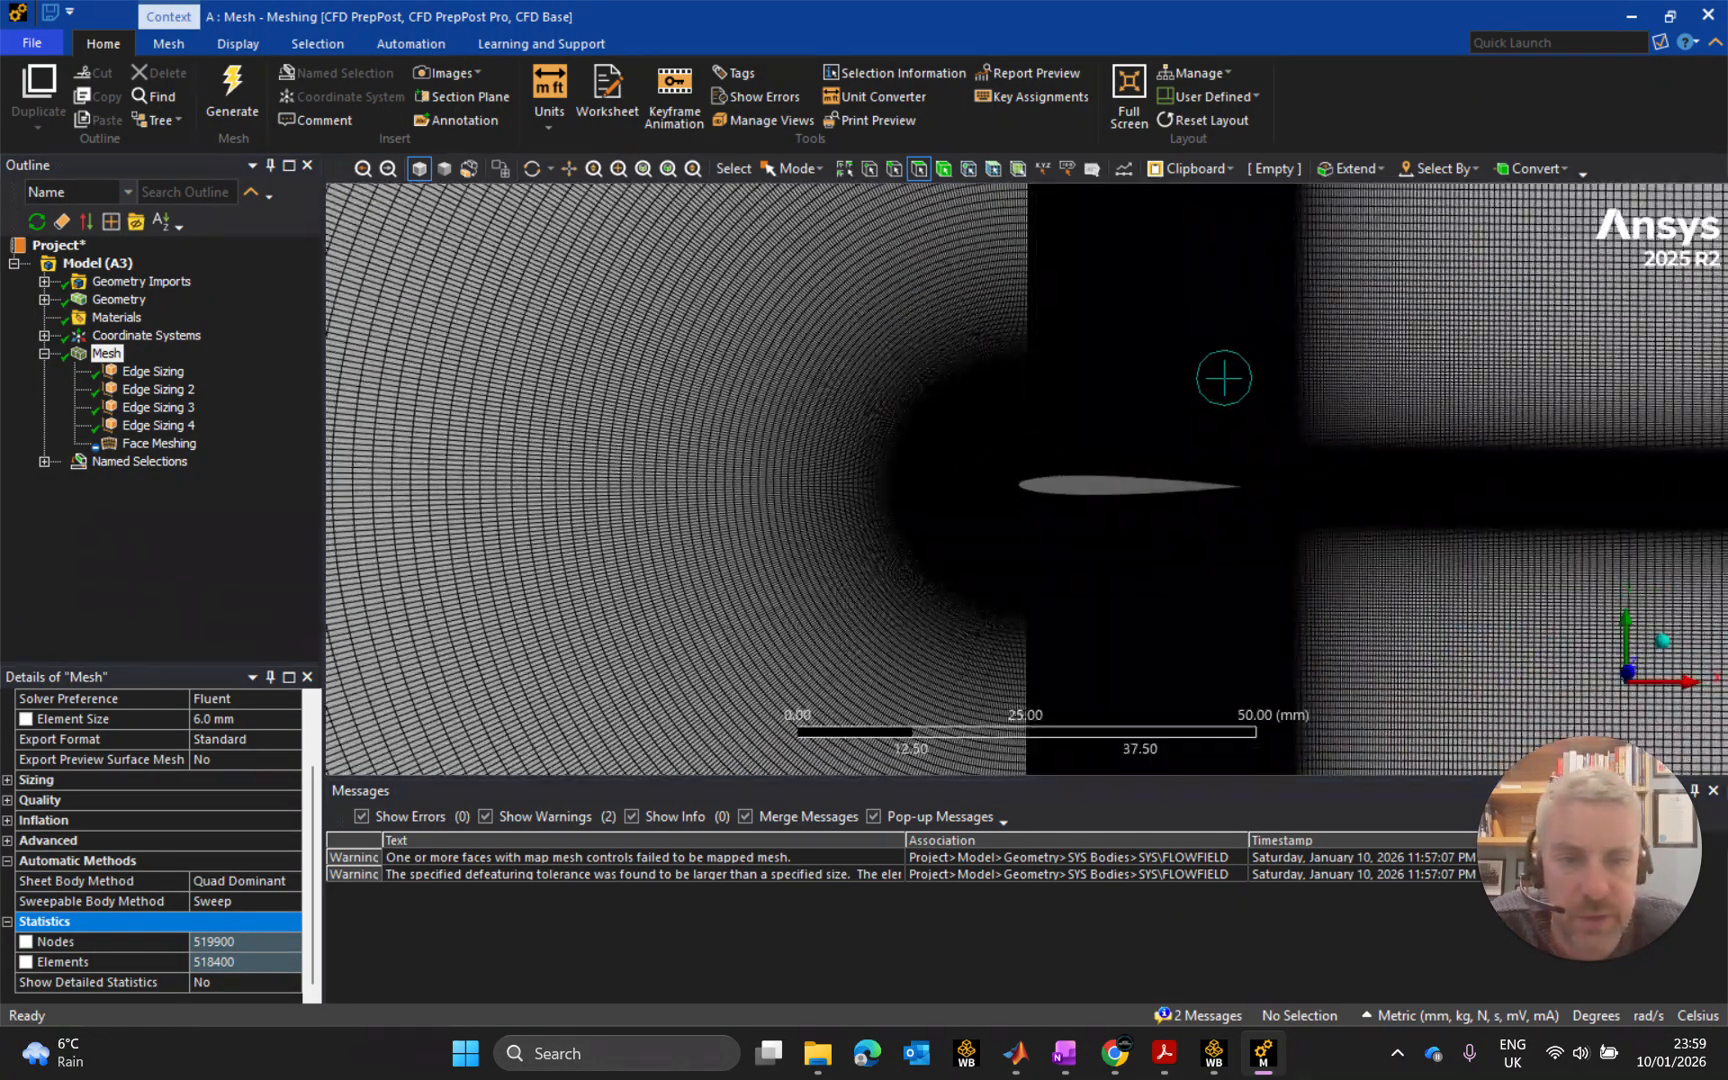
{"action": "scroll", "coordinate": [1224, 390], "scroll_direction": "down", "scroll_amount": 1}
{"action": "scroll", "coordinate": [1128, 446], "scroll_direction": "down", "scroll_amount": 4}
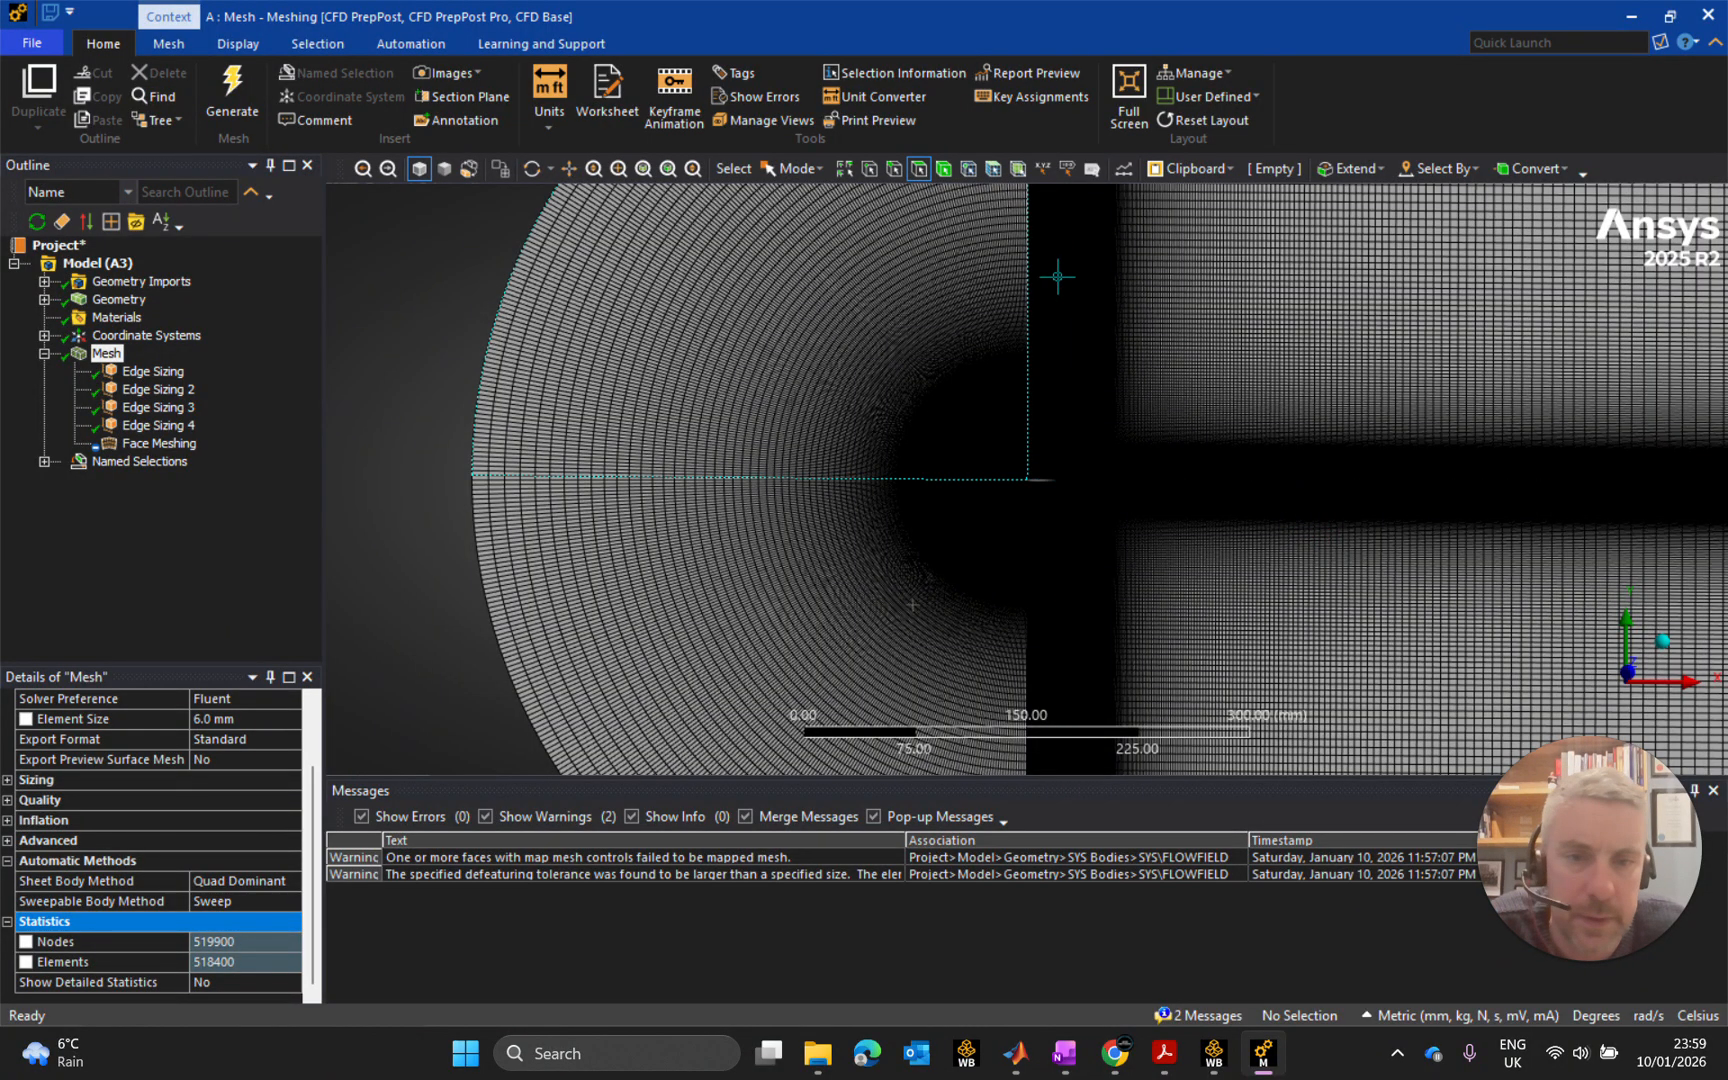
Compare the cell spacing on both sides of the vertical block boundary above the airfoil's leading edge.
{"action": "scroll", "coordinate": [1057, 277], "scroll_direction": "up", "scroll_amount": 8}
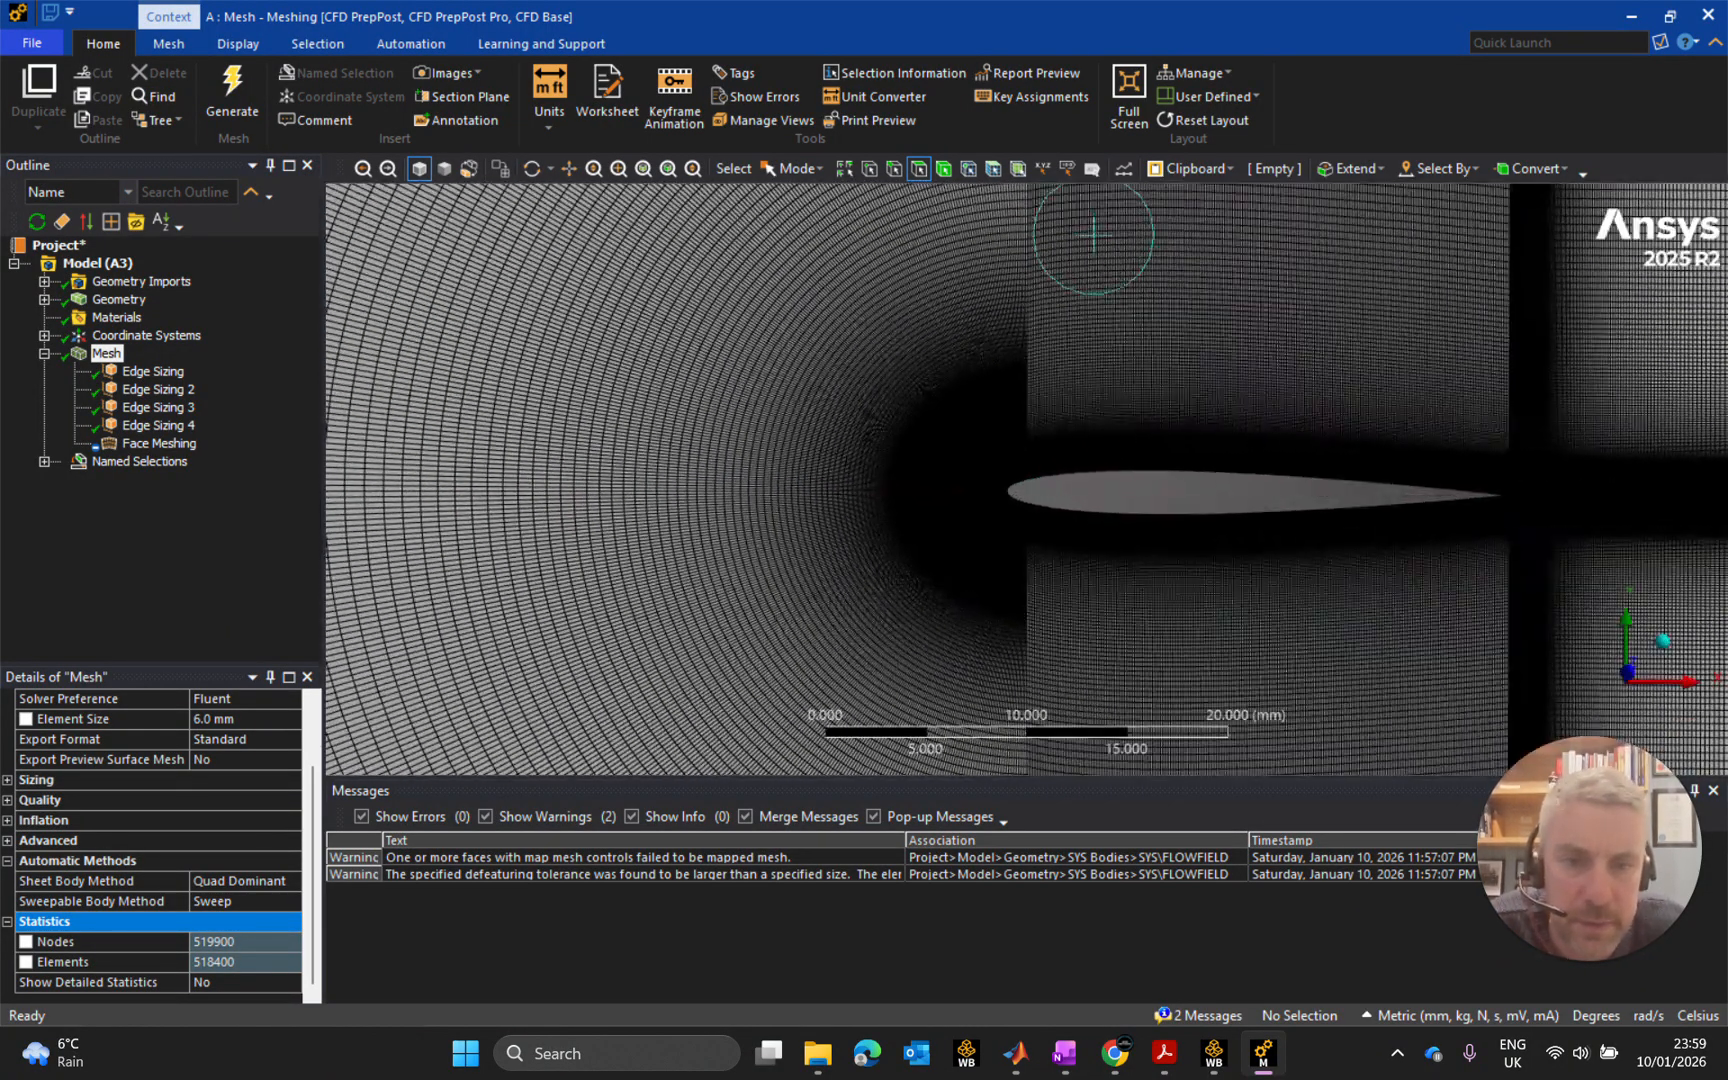
{"action": "scroll", "coordinate": [1094, 235], "scroll_direction": "up", "scroll_amount": 5}
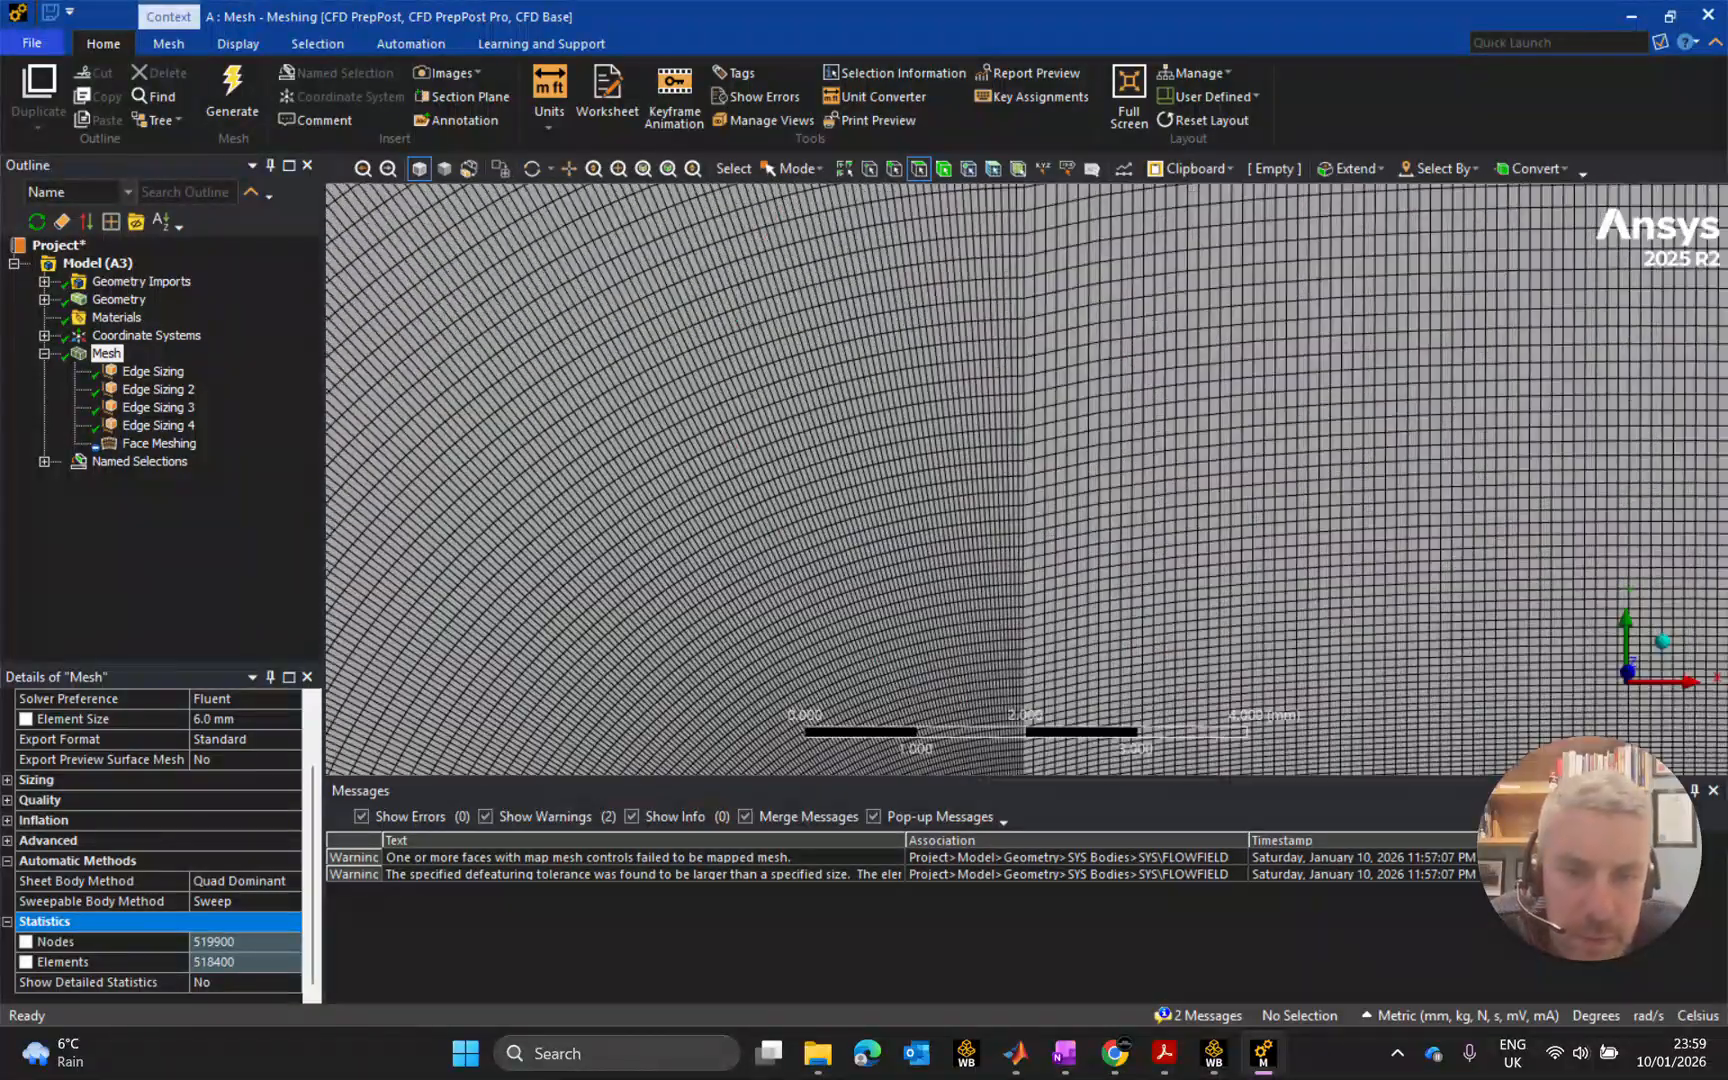
{"action": "scroll", "coordinate": [1094, 235], "scroll_direction": "up", "scroll_amount": 4}
{"action": "scroll", "coordinate": [1076, 276], "scroll_direction": "up", "scroll_amount": 1}
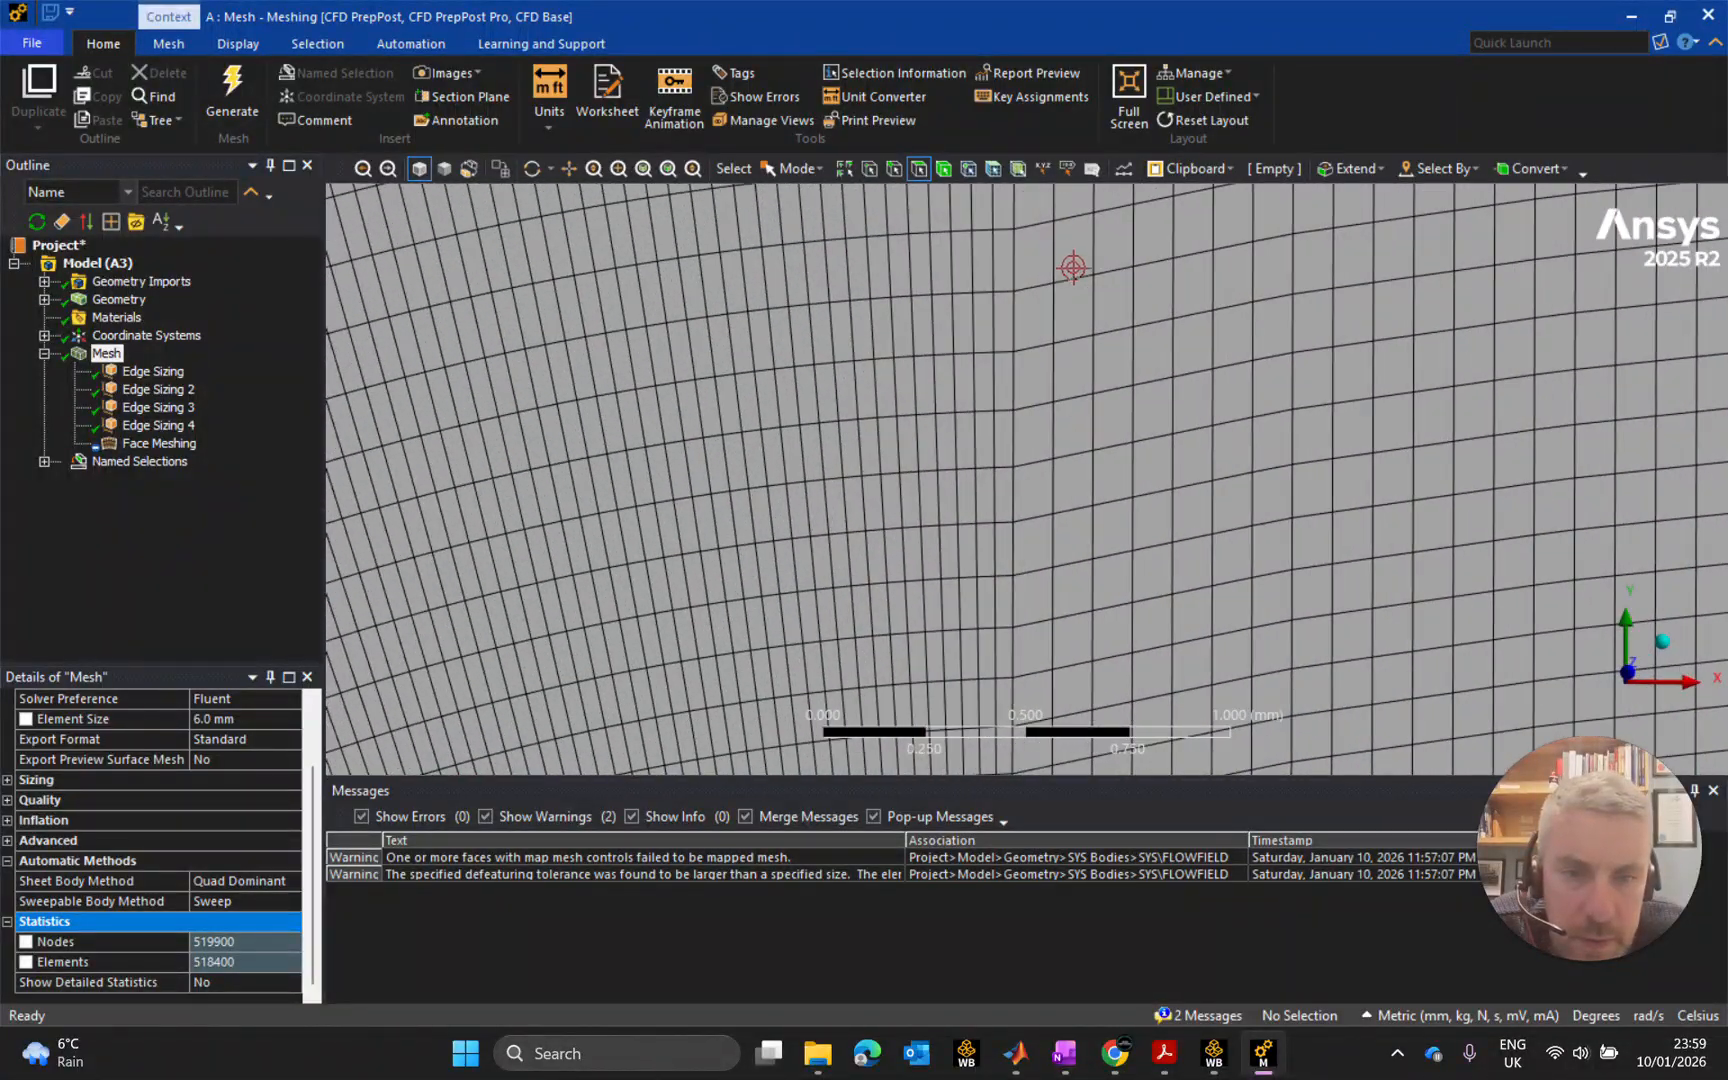
{"action": "scroll", "coordinate": [1034, 251], "scroll_direction": "down", "scroll_amount": 5}
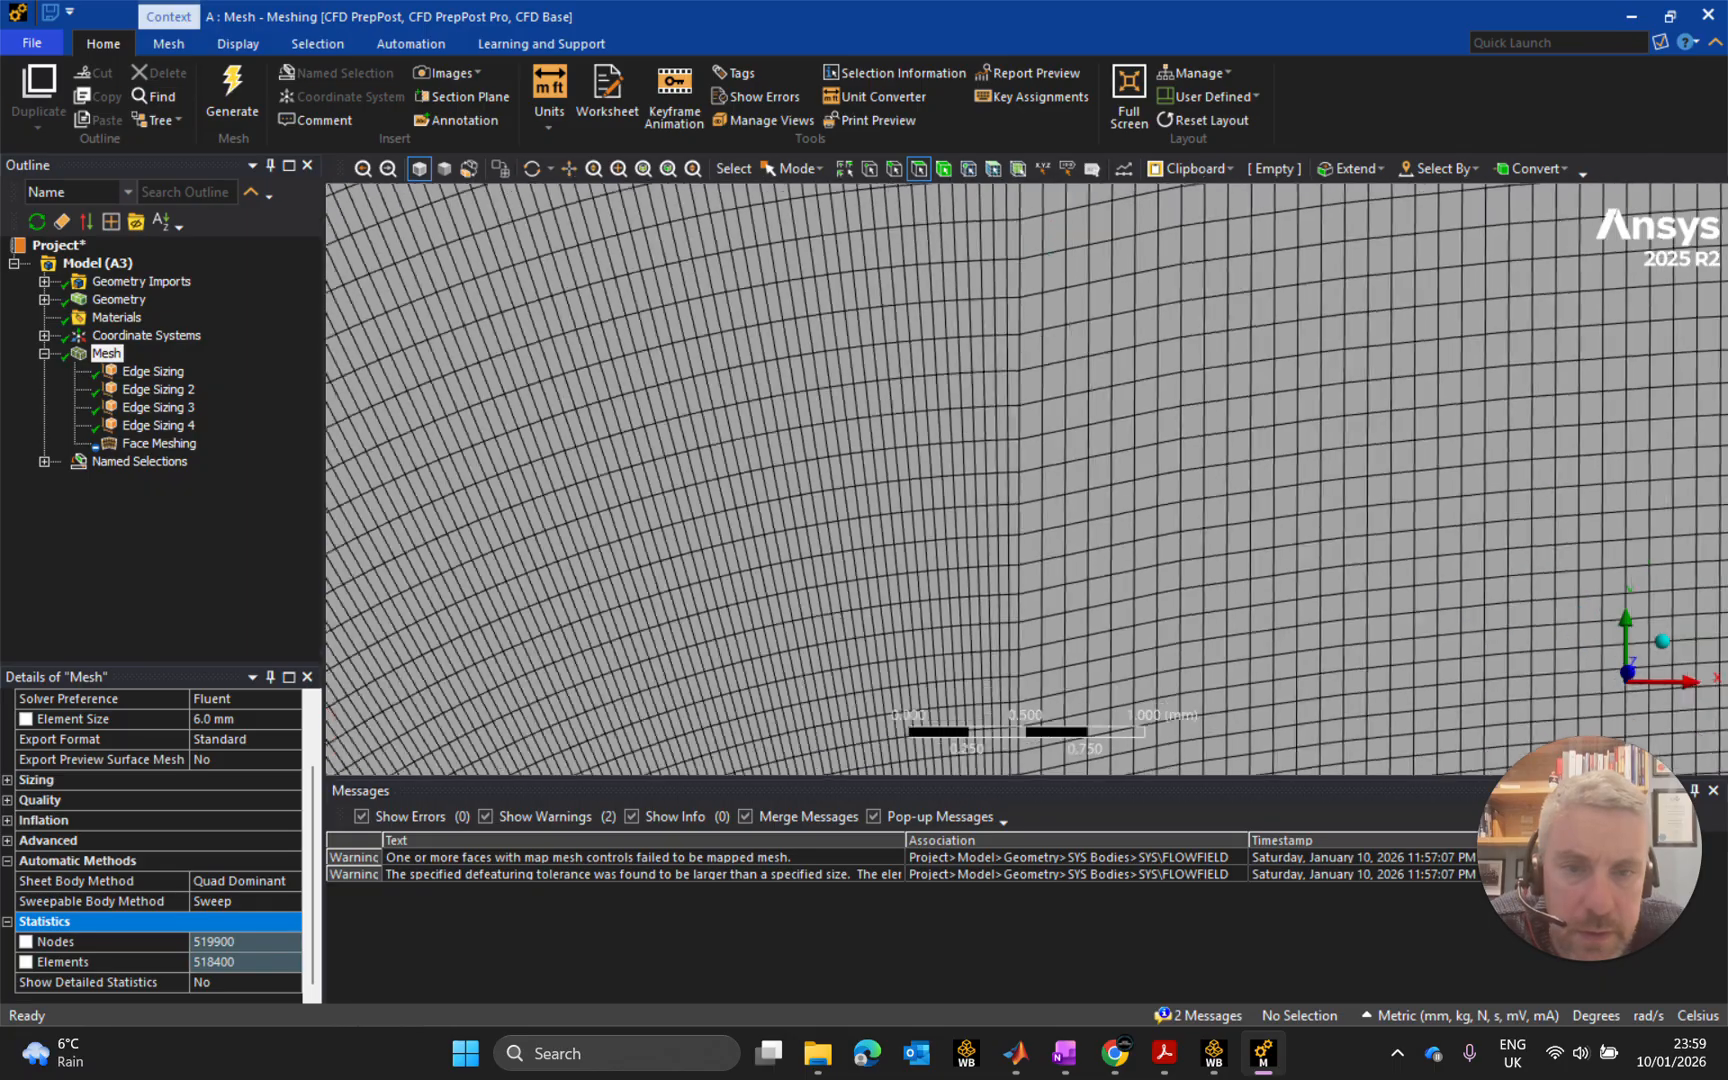
{"action": "scroll", "coordinate": [1058, 278], "scroll_direction": "down", "scroll_amount": 3}
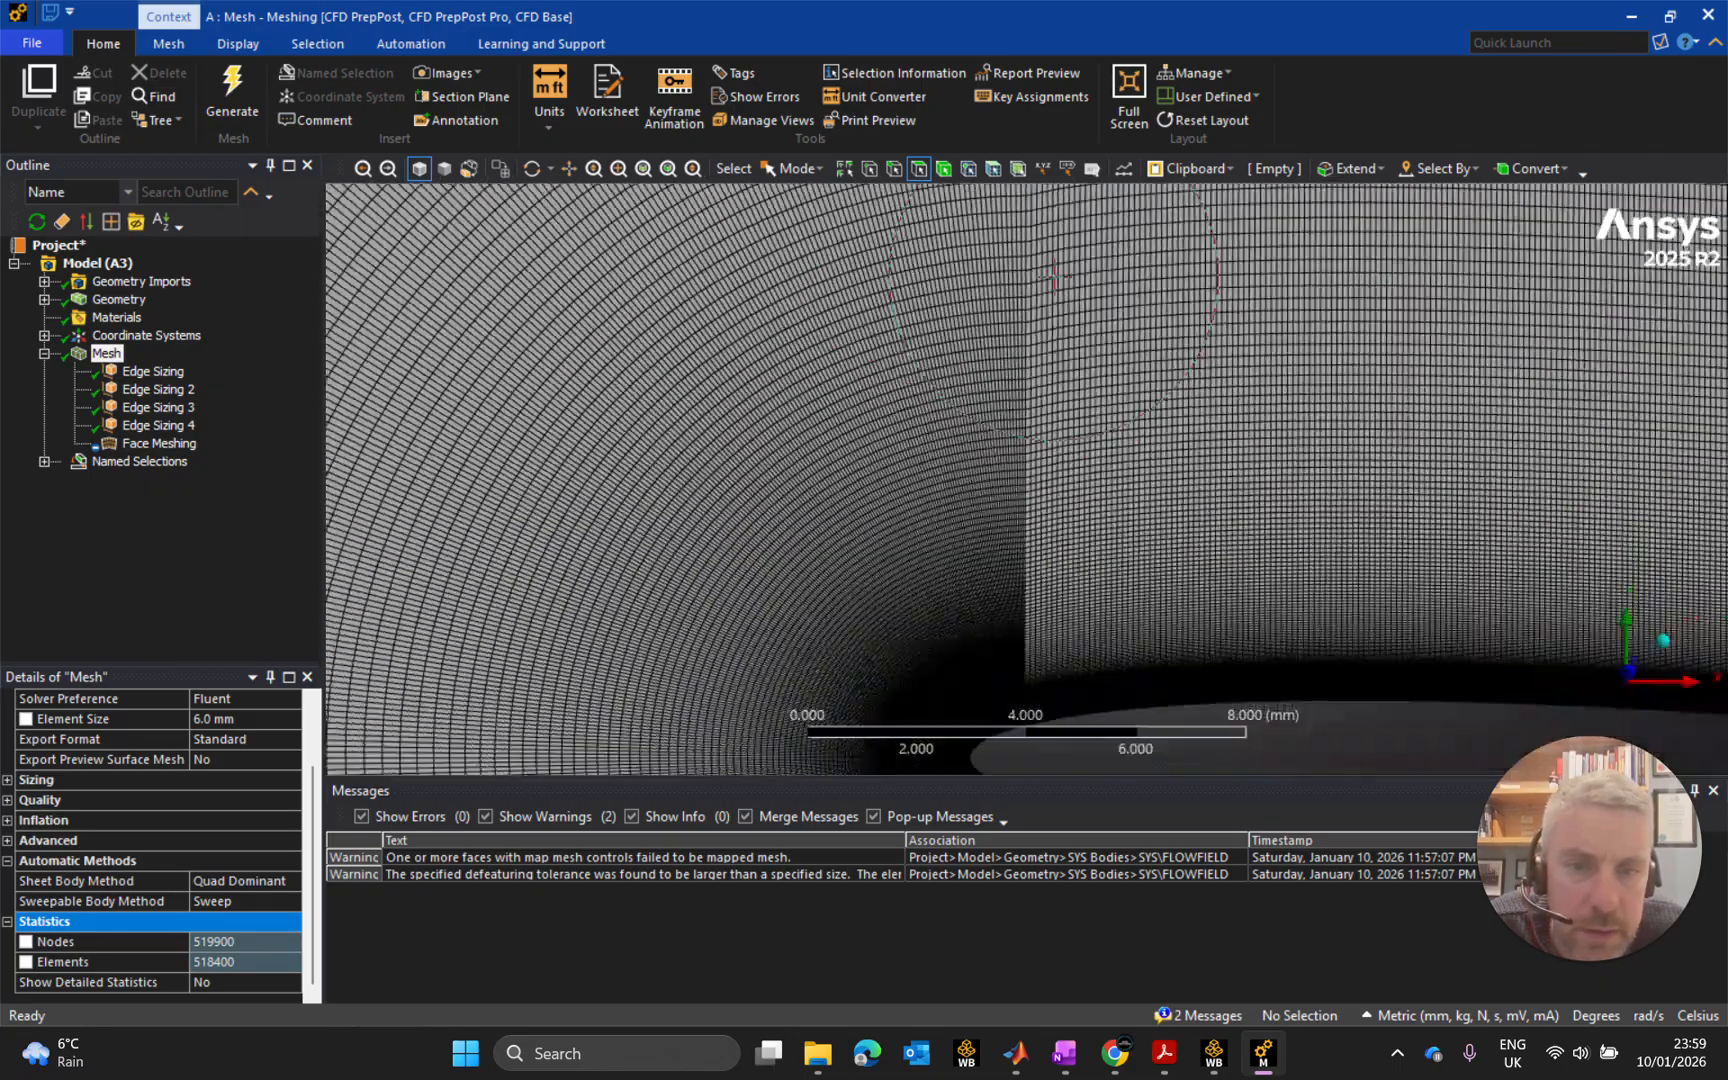
{"action": "scroll", "coordinate": [1070, 265], "scroll_direction": "up", "scroll_amount": 1}
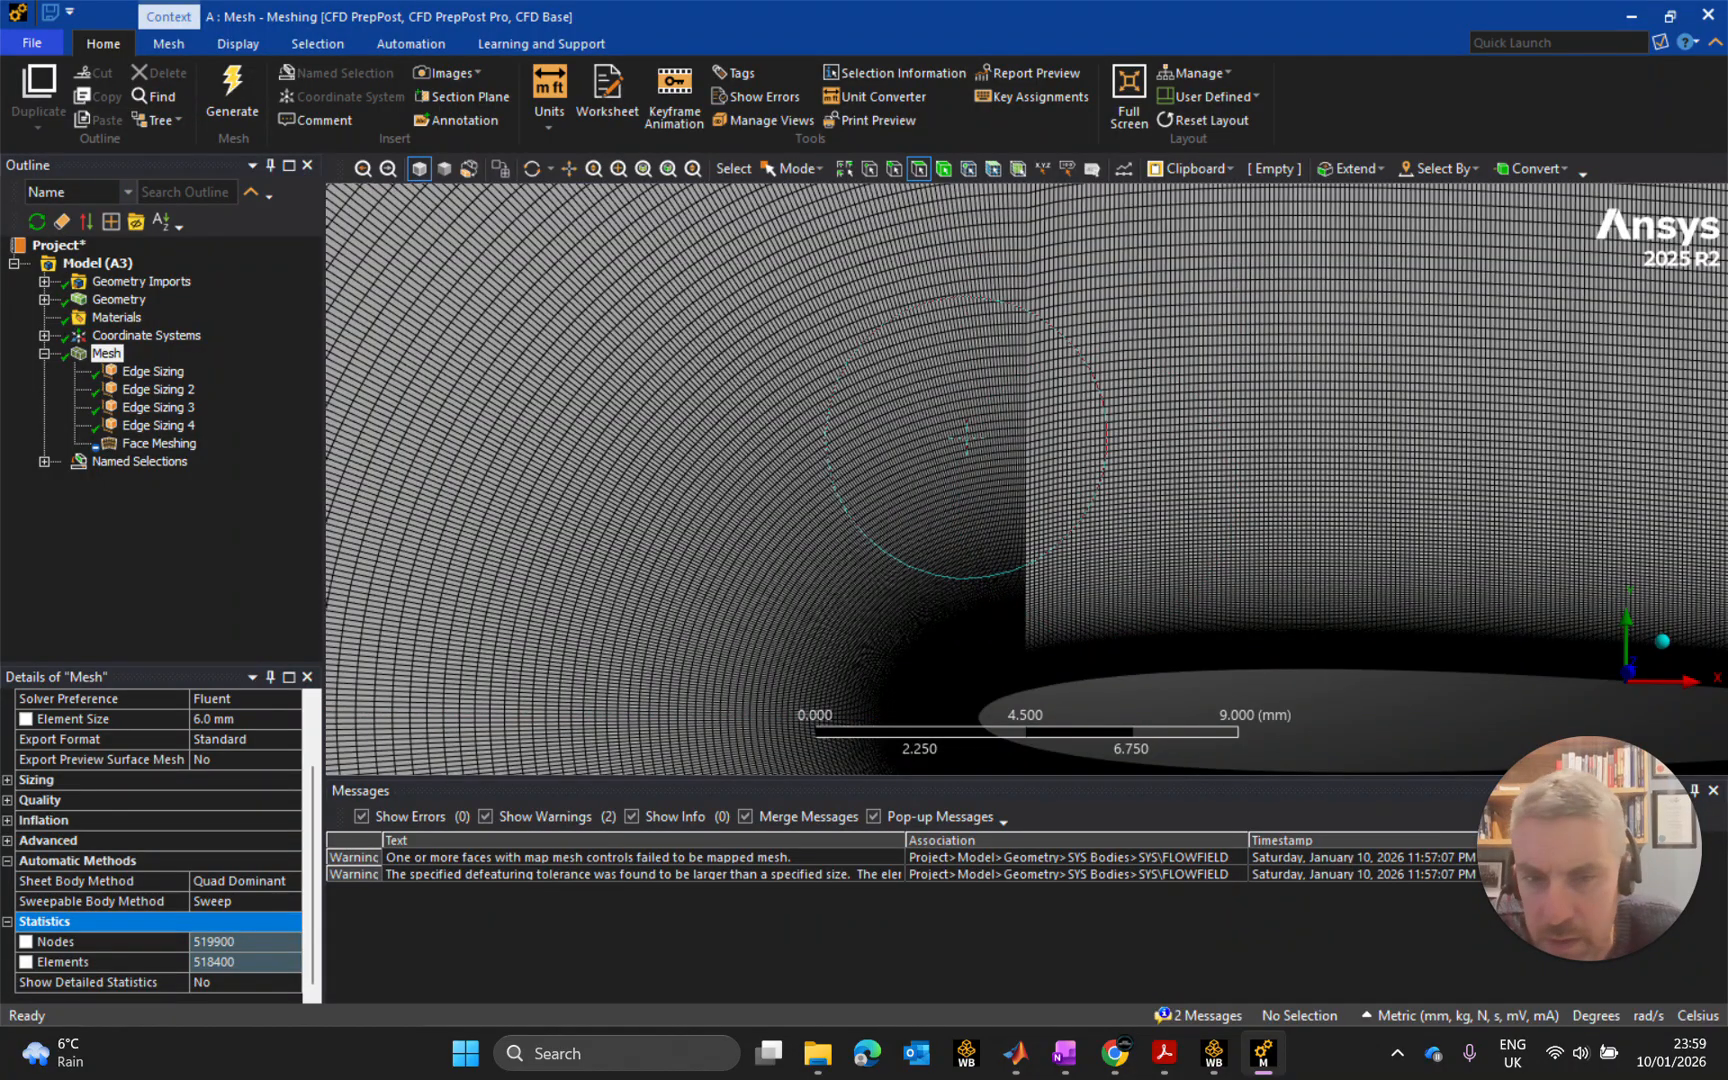
Review the edge sizings, set the bias factor of the first Edge Sizing to 48000, and regenerate the mesh.
{"action": "left_click", "coordinate": [158, 407]}
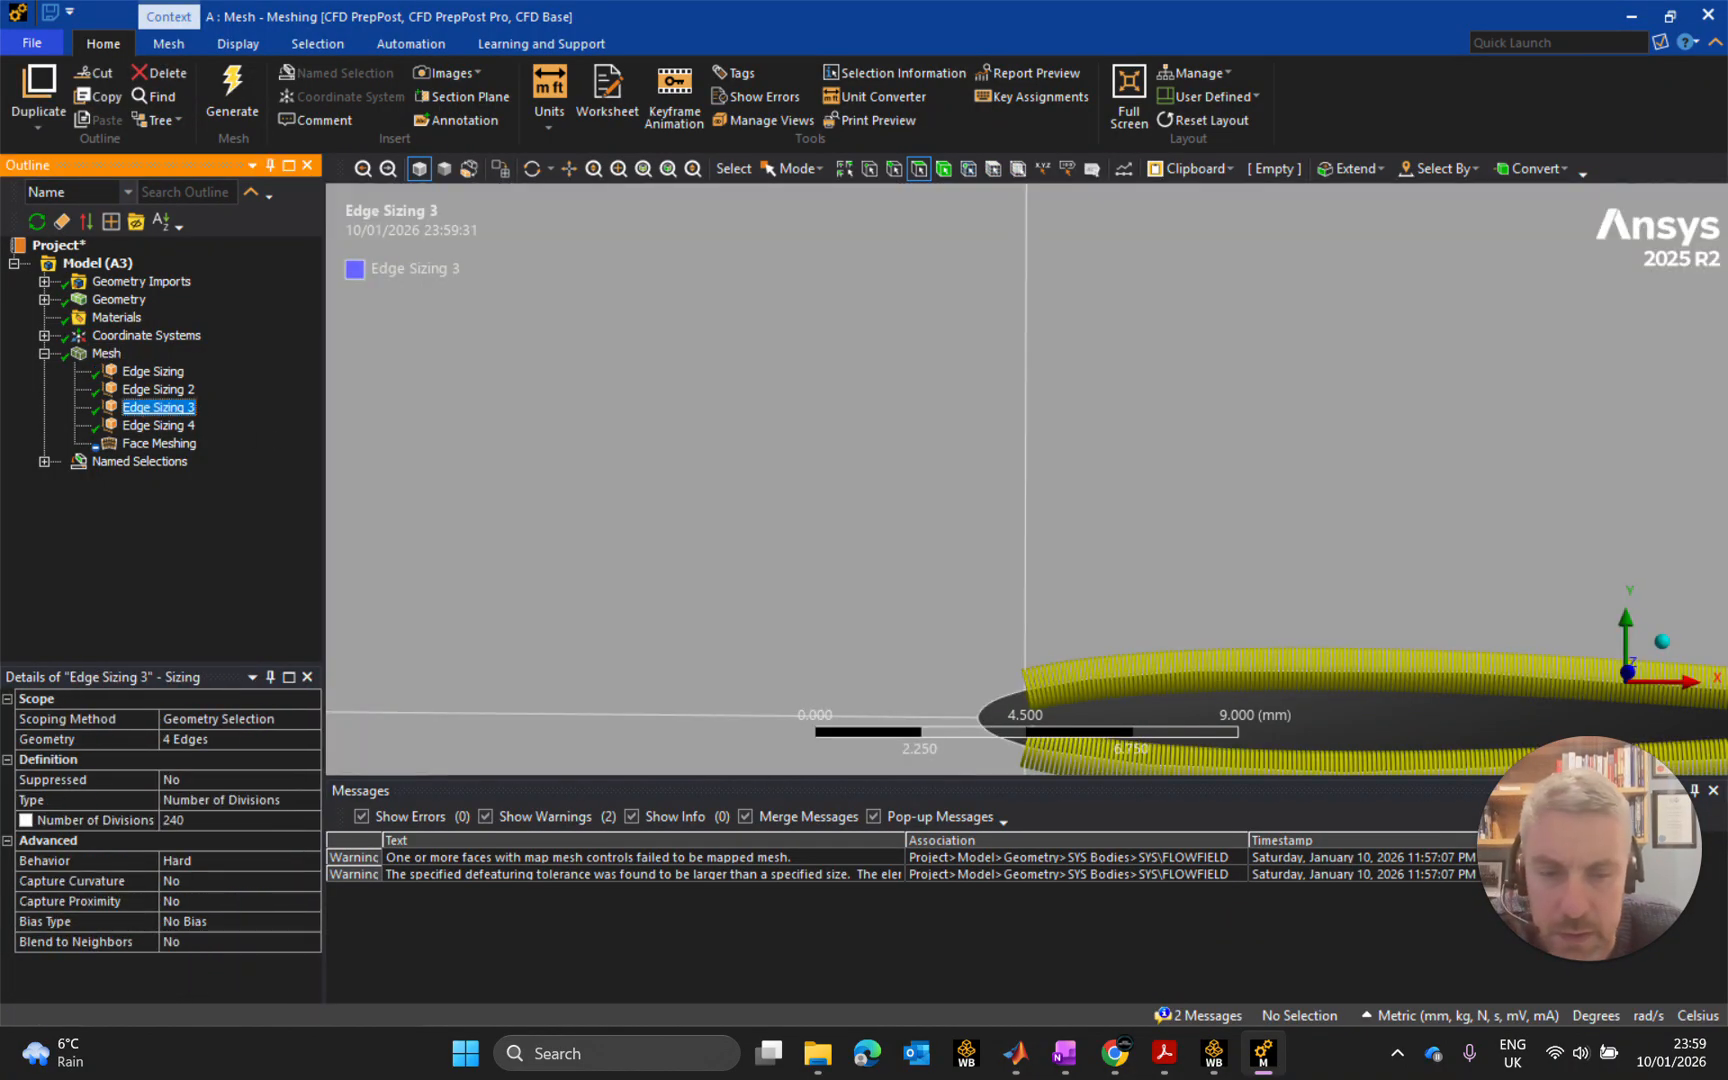
{"action": "left_click", "coordinate": [157, 389]}
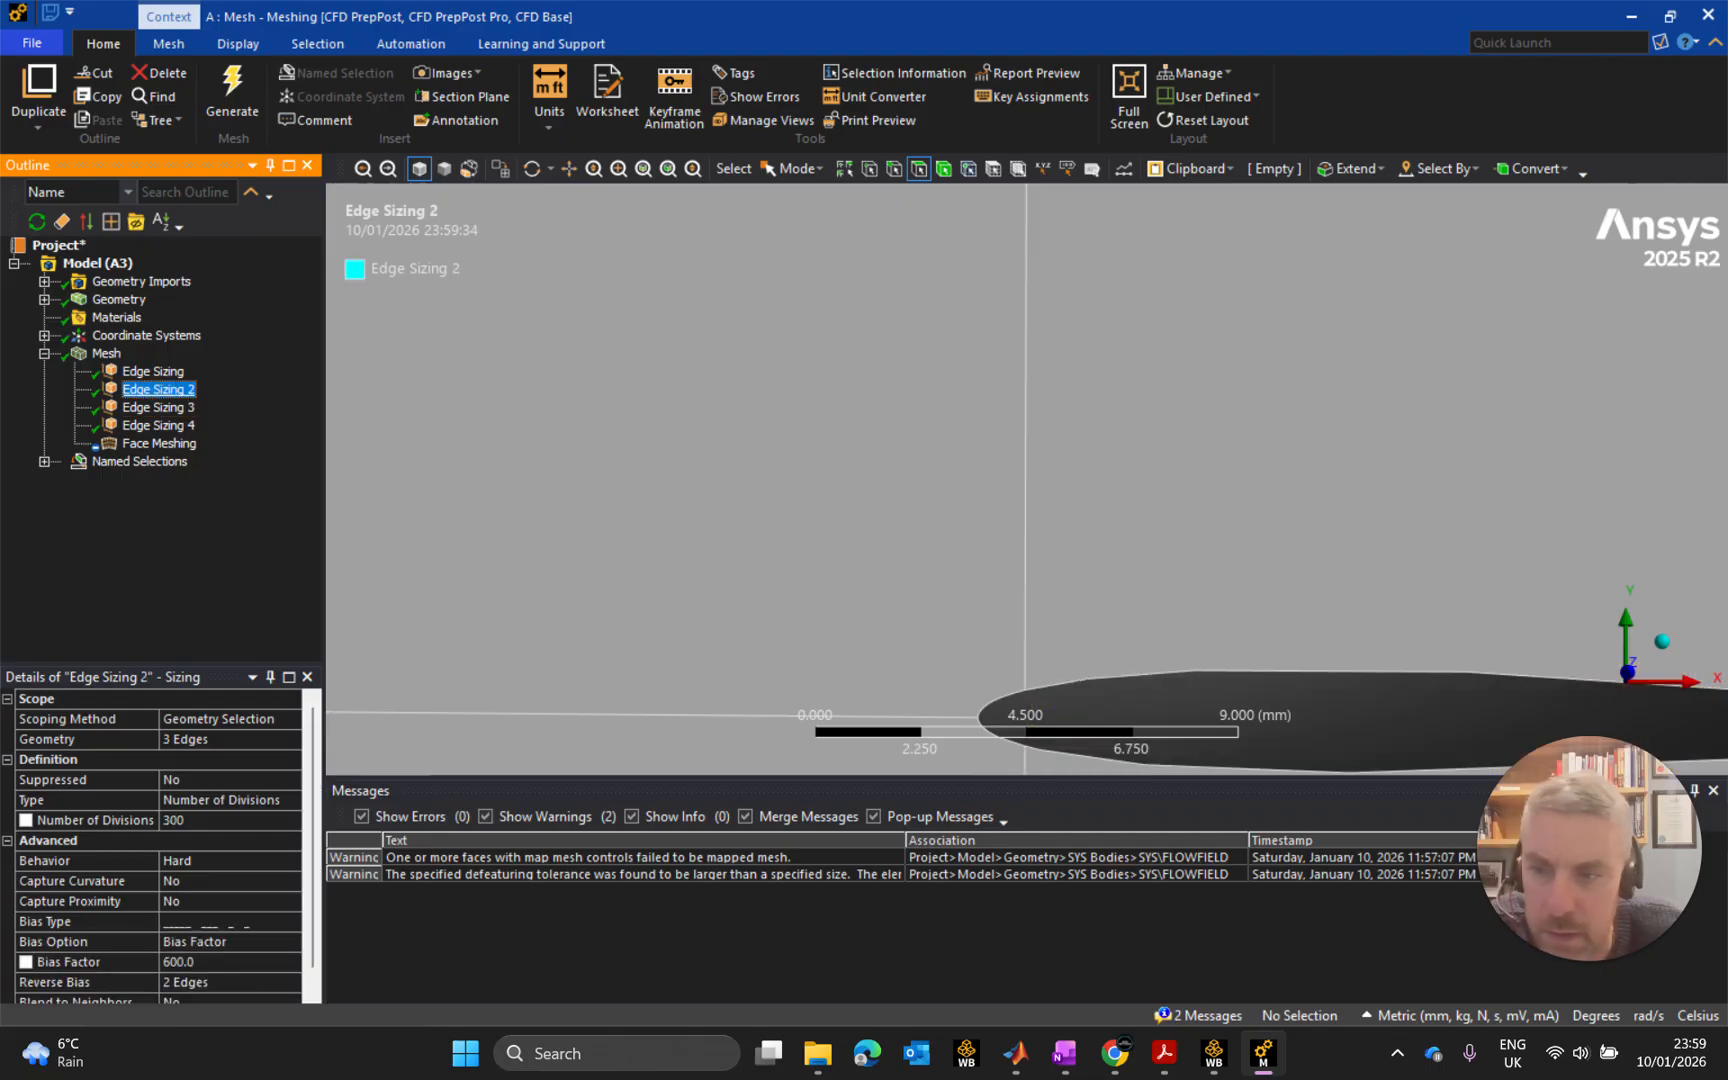
{"action": "left_click", "coordinate": [155, 371]}
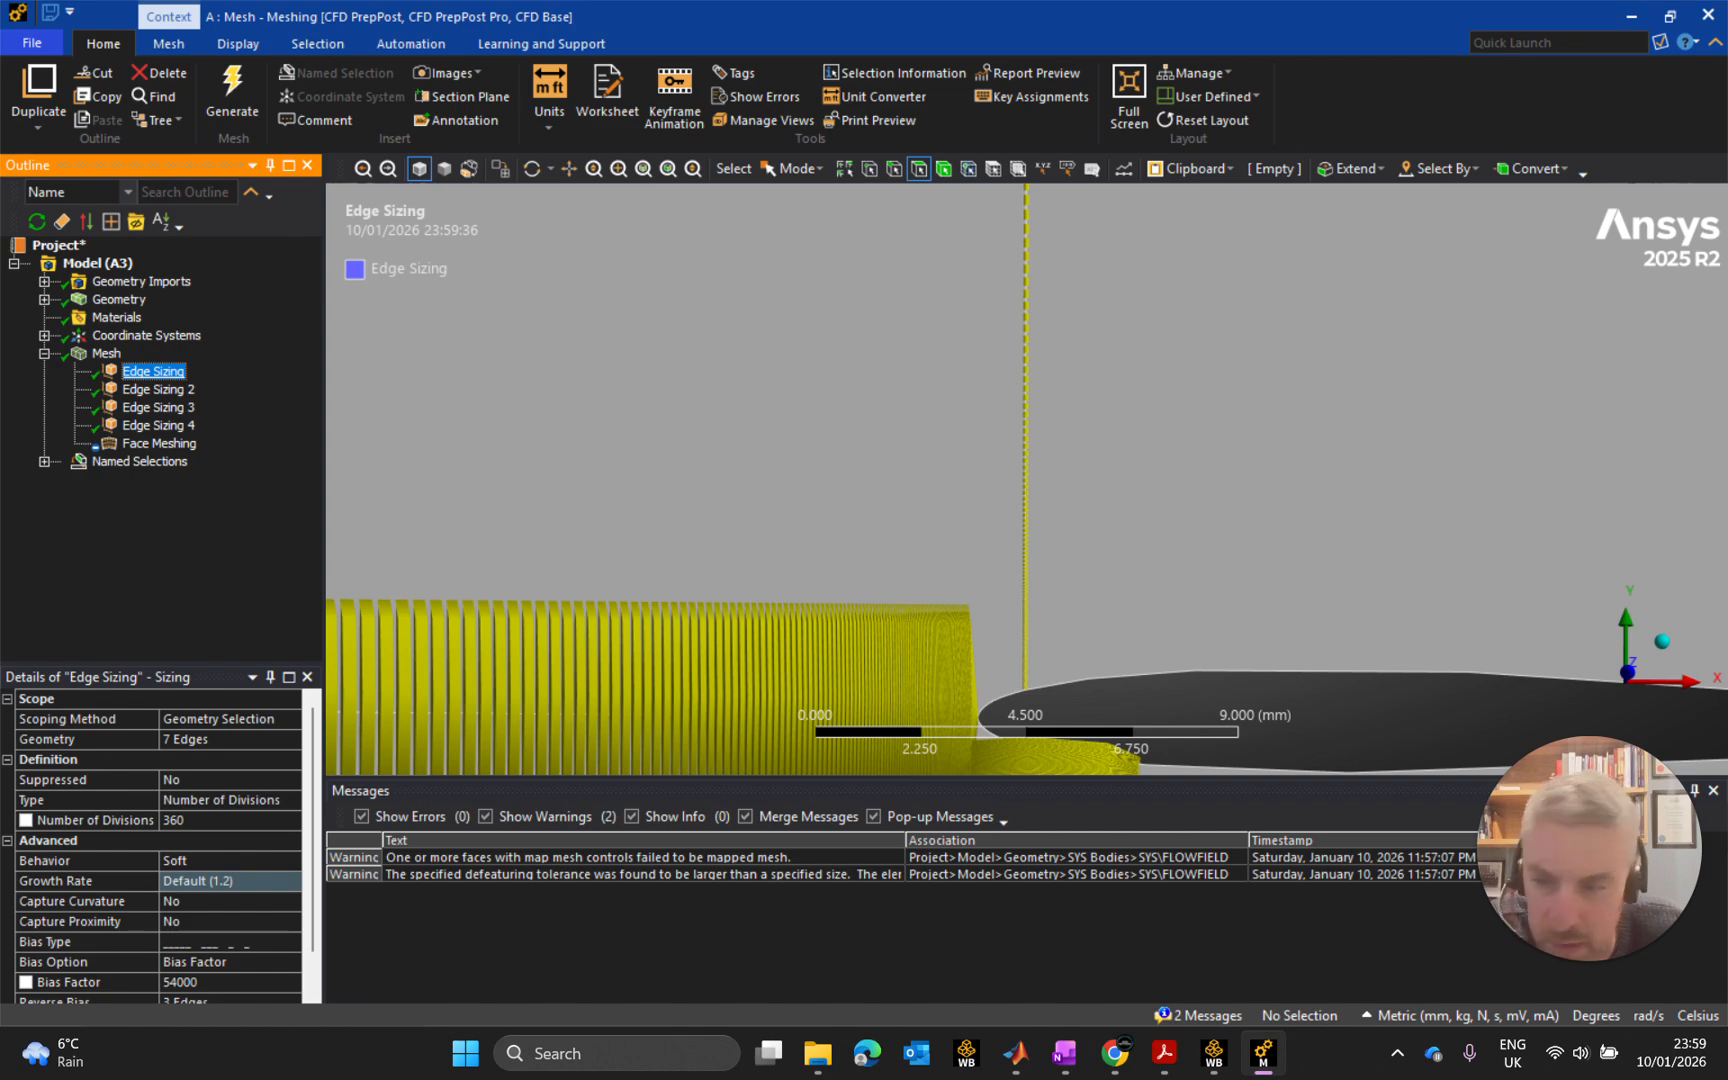
{"action": "left_click", "coordinate": [198, 983]}
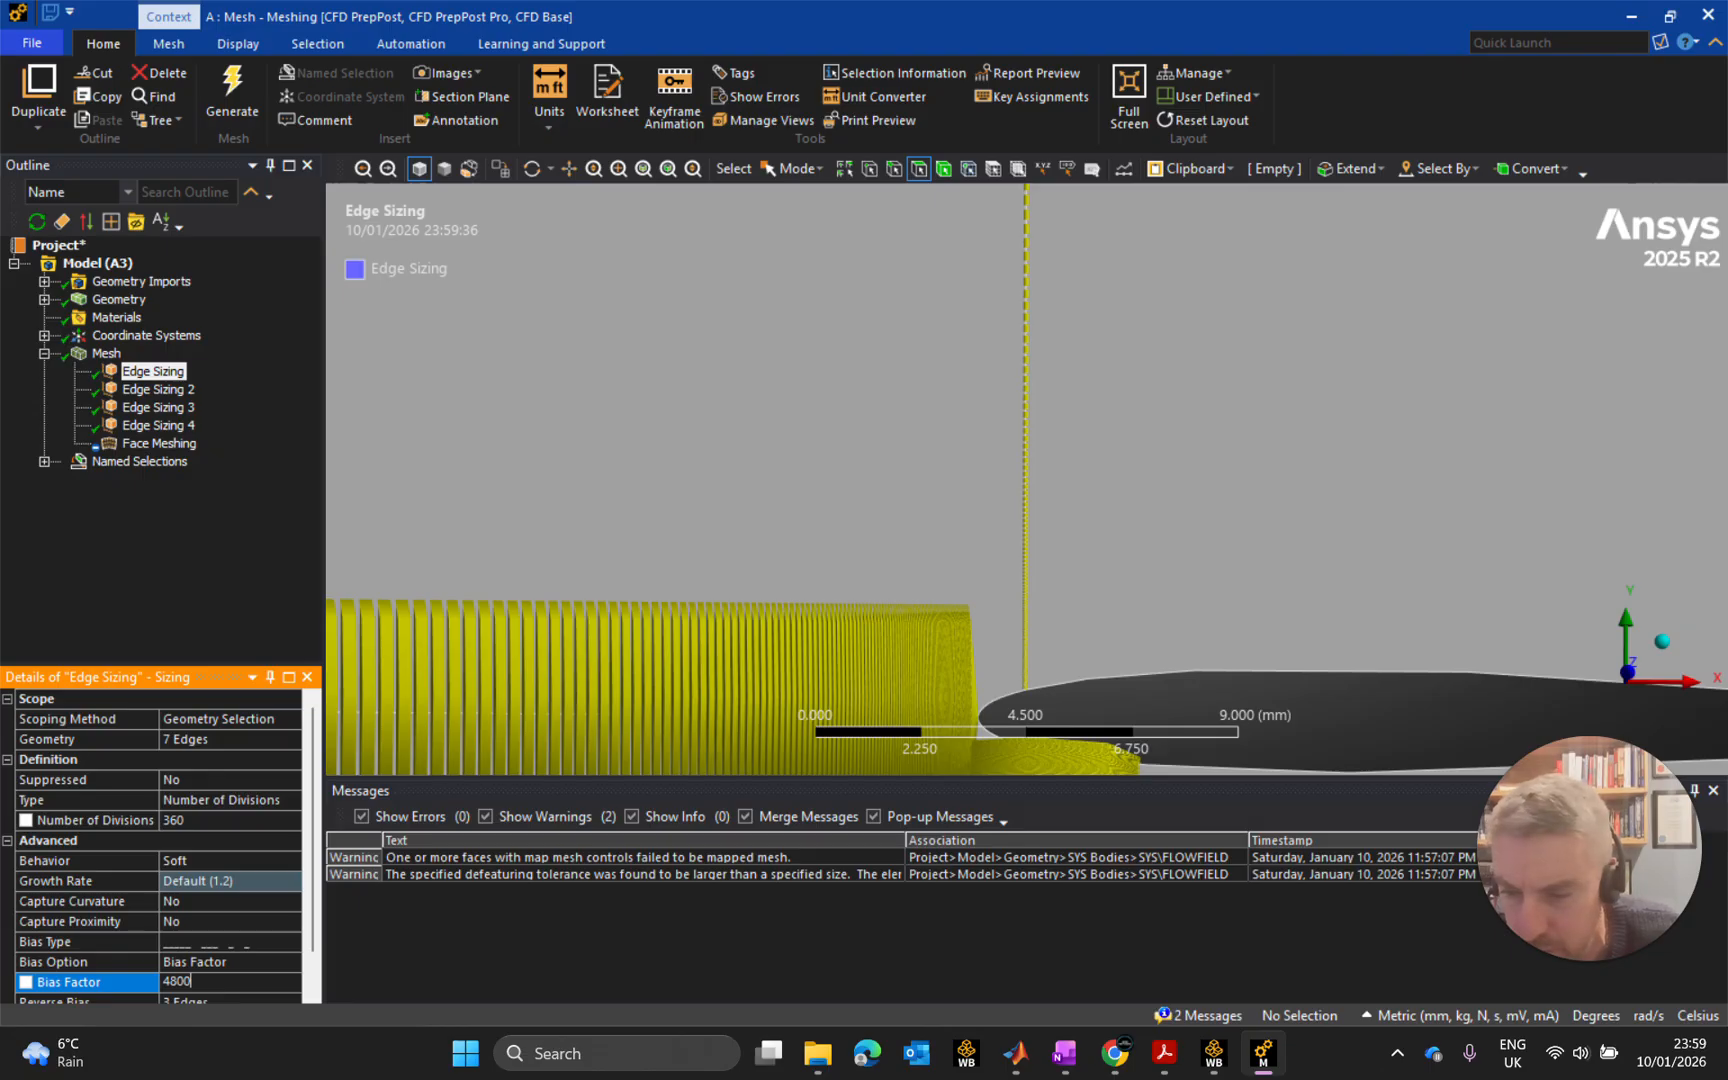
{"action": "type", "text": "48000"}
{"action": "key", "text": "Return"}
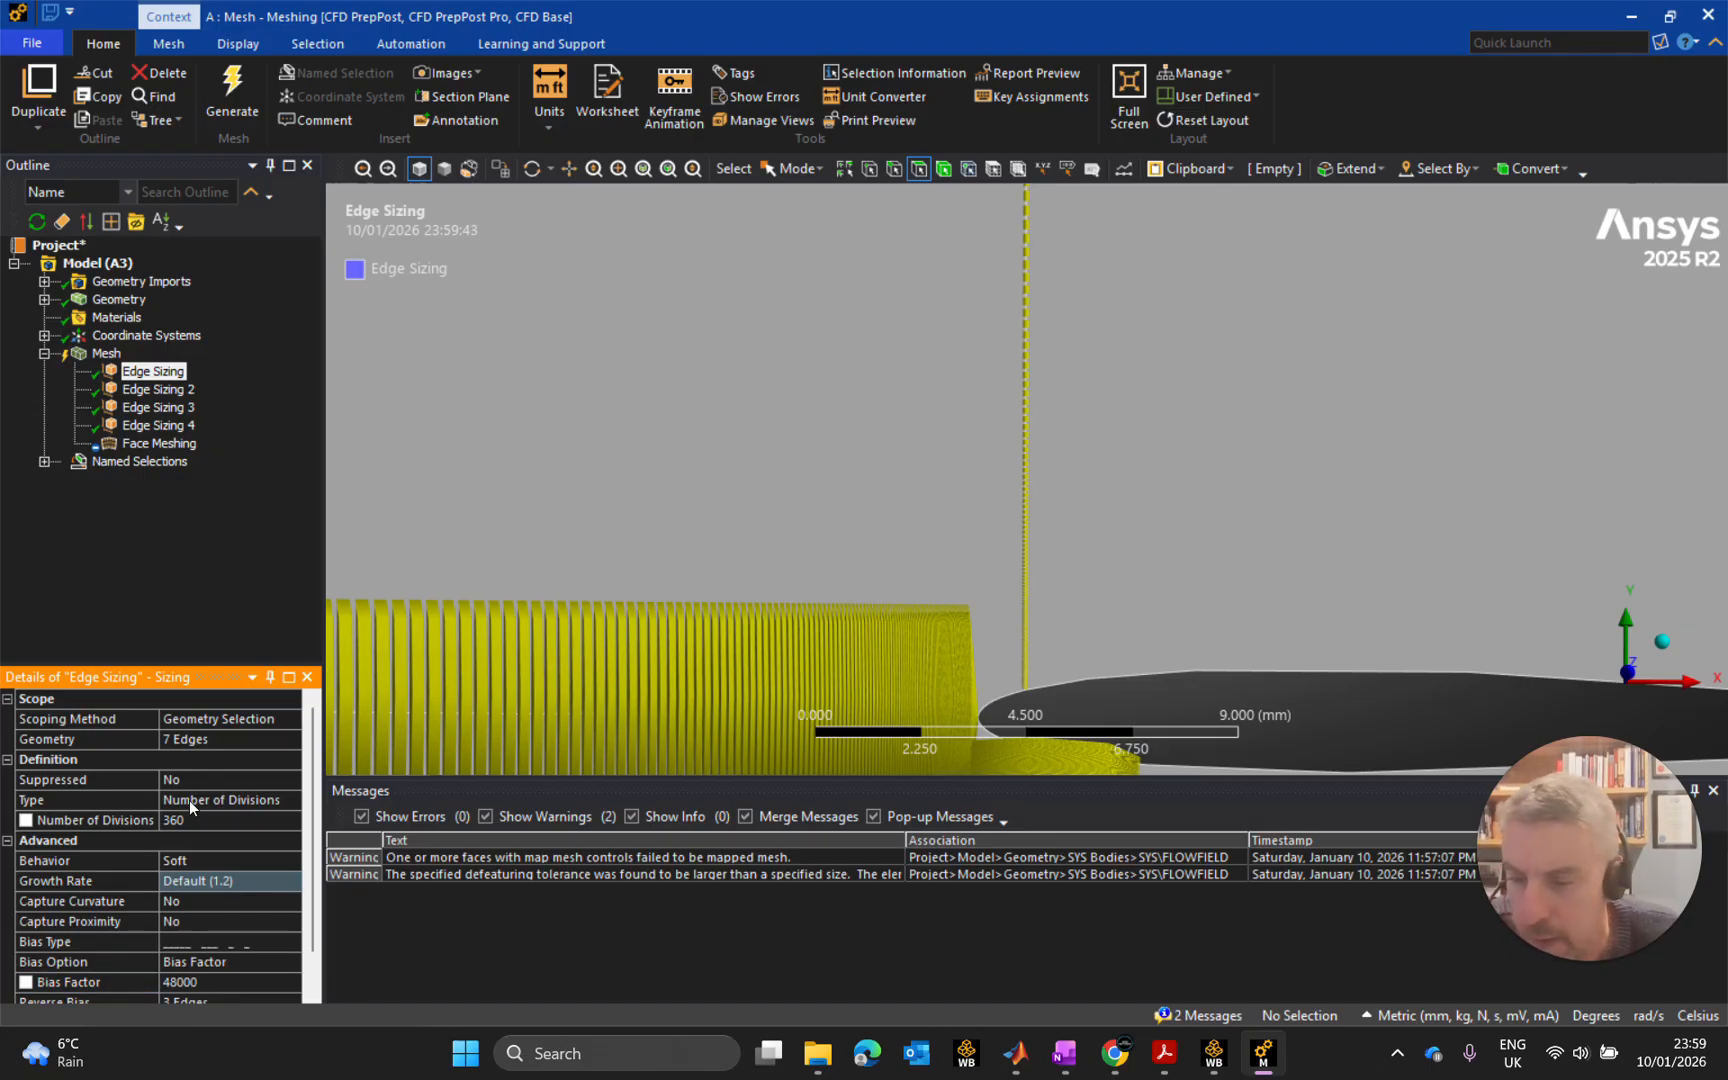
{"action": "left_click", "coordinate": [106, 353]}
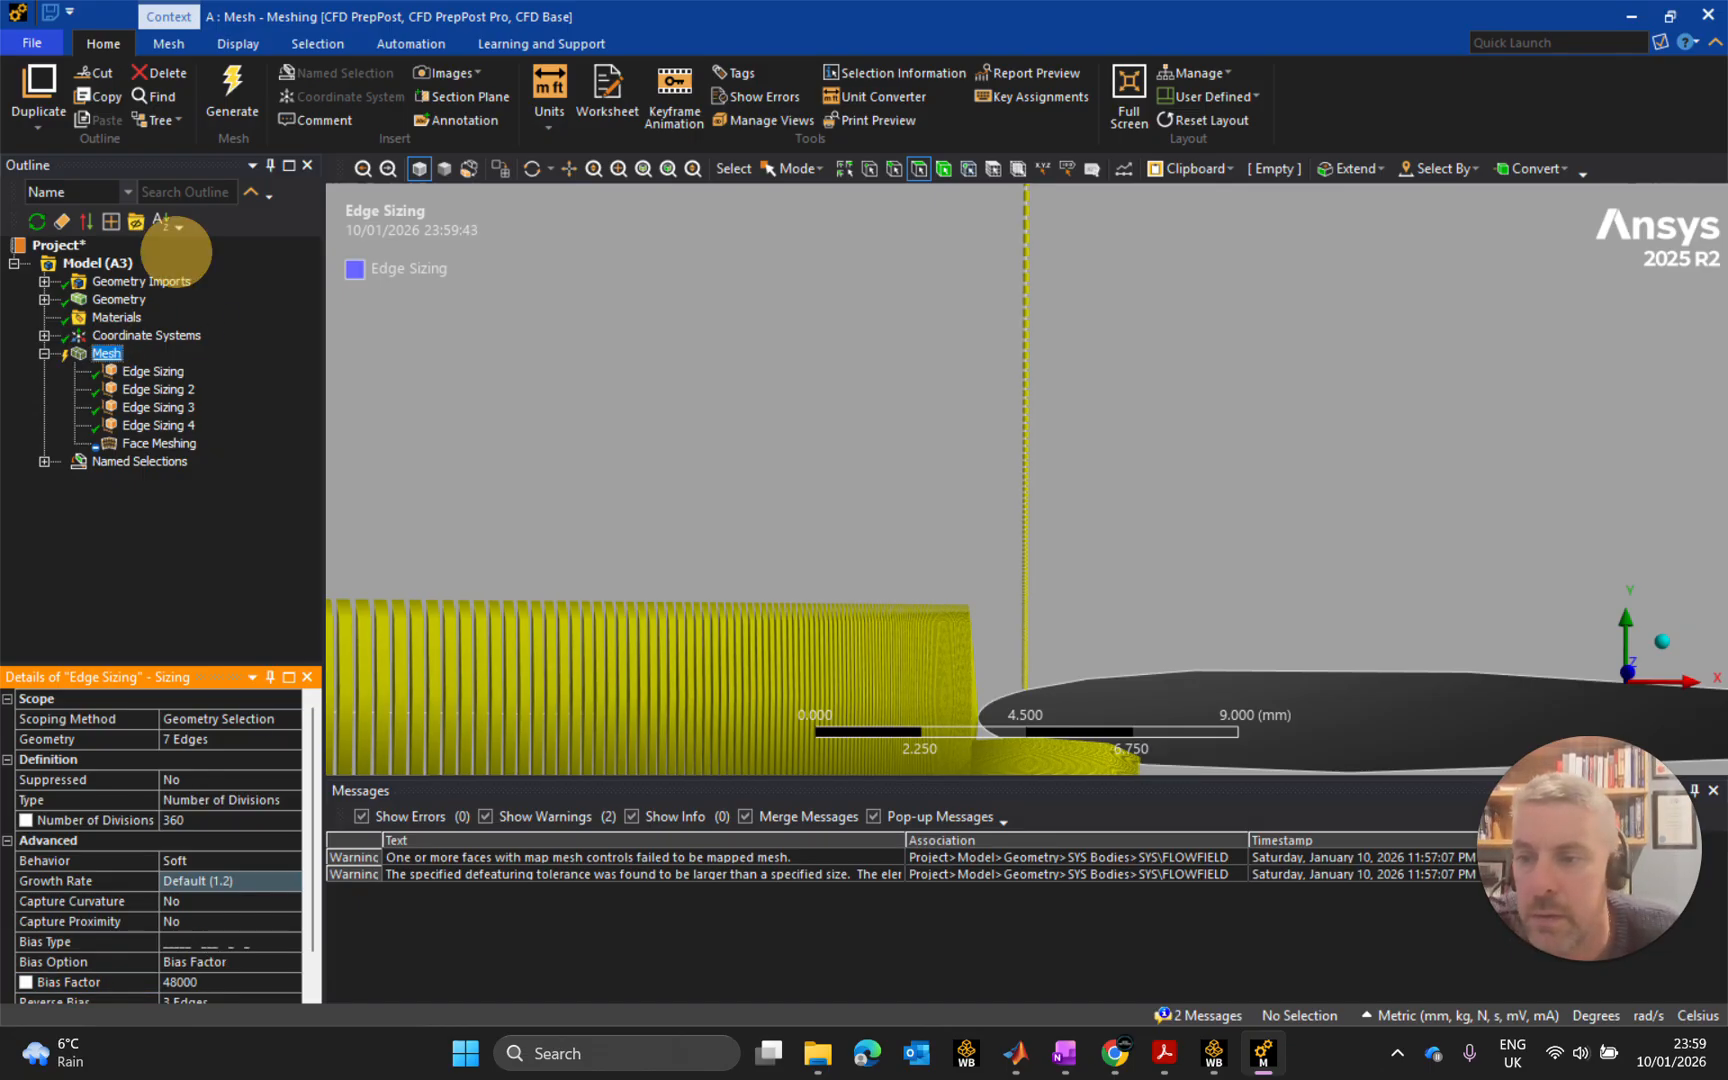
{"action": "left_click", "coordinate": [232, 95]}
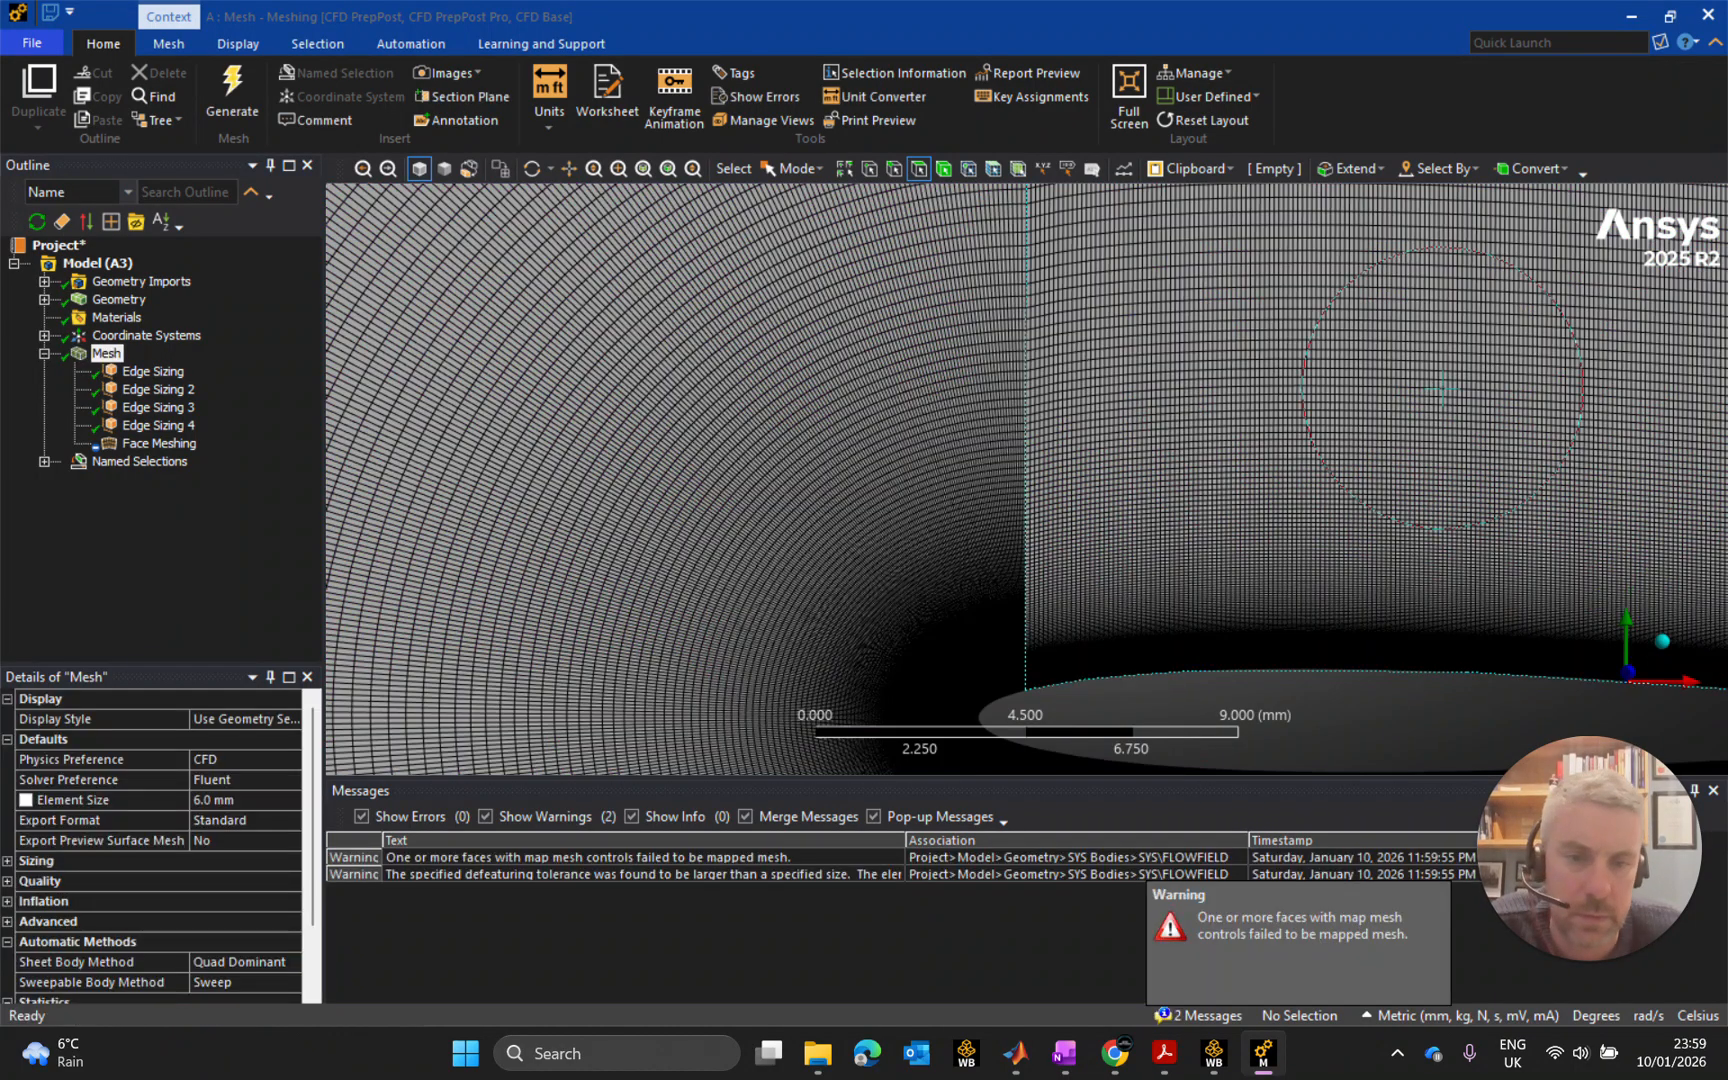
Examine the cell spacing across the block boundary above the leading edge and the near-wall layers on the airfoil's upper surface.
{"action": "scroll", "coordinate": [1015, 660], "scroll_direction": "up", "scroll_amount": 3}
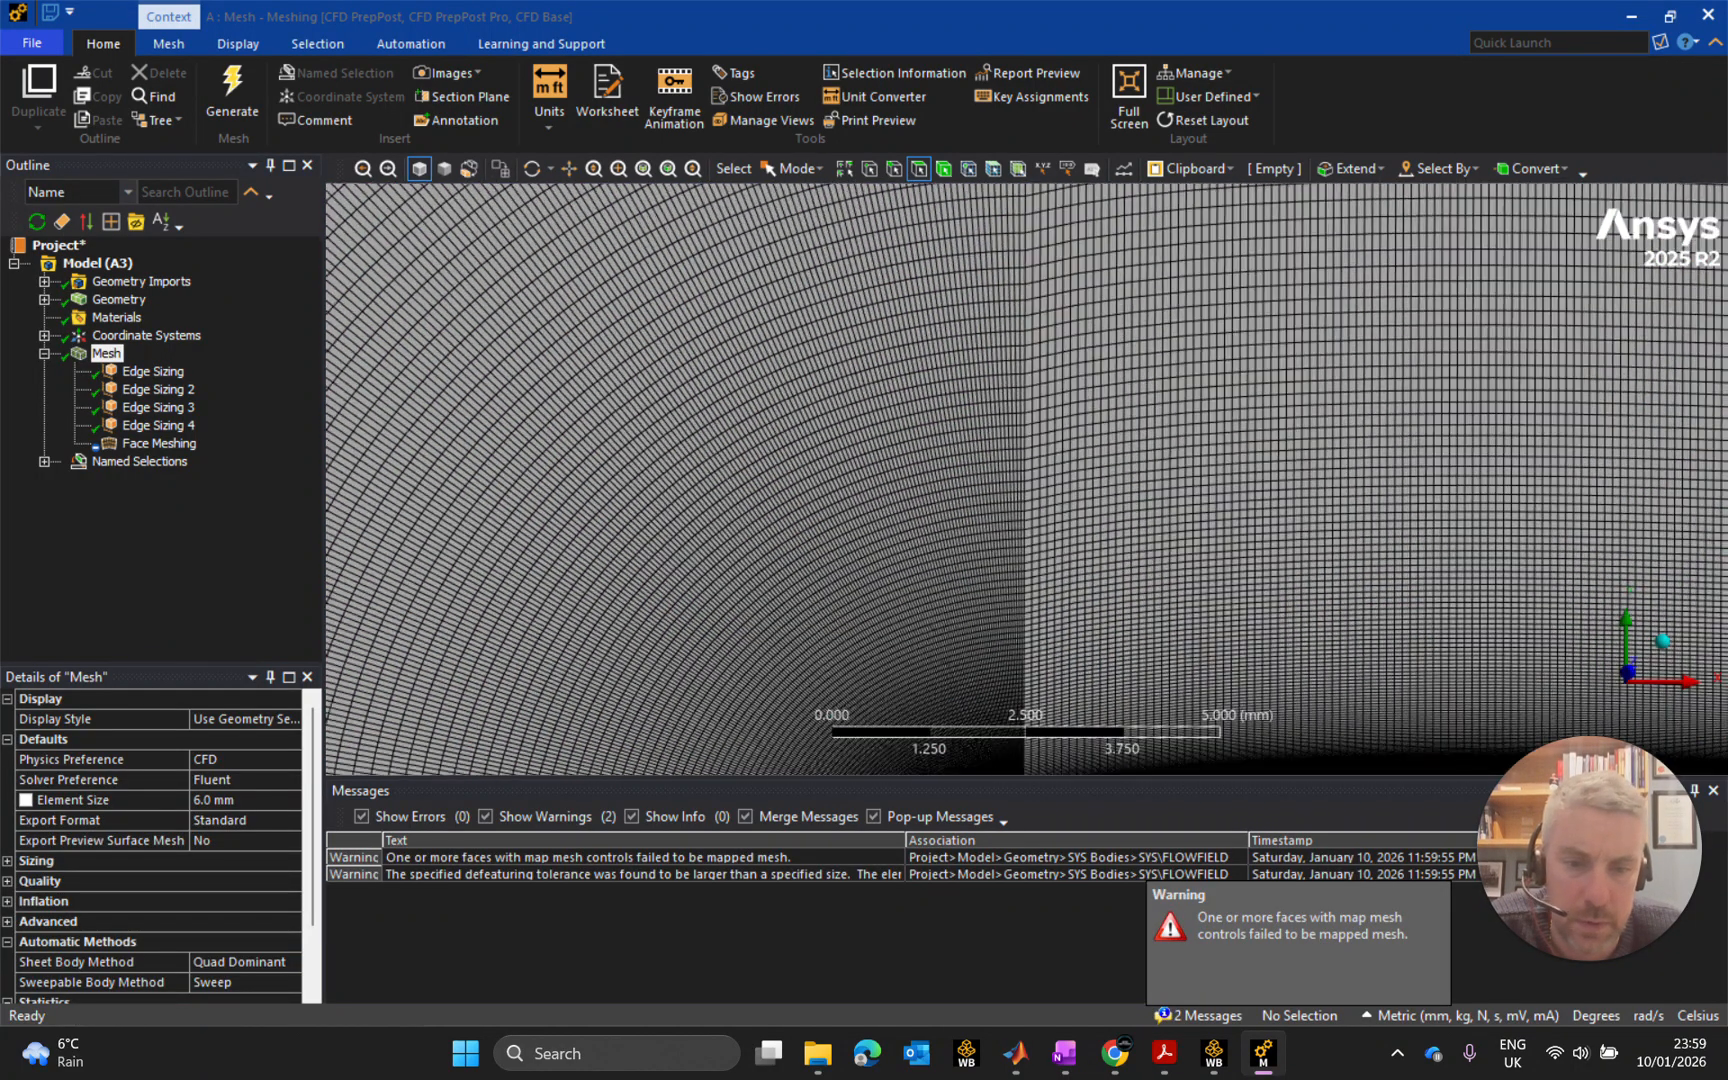
{"action": "scroll", "coordinate": [1070, 575], "scroll_direction": "up", "scroll_amount": 5}
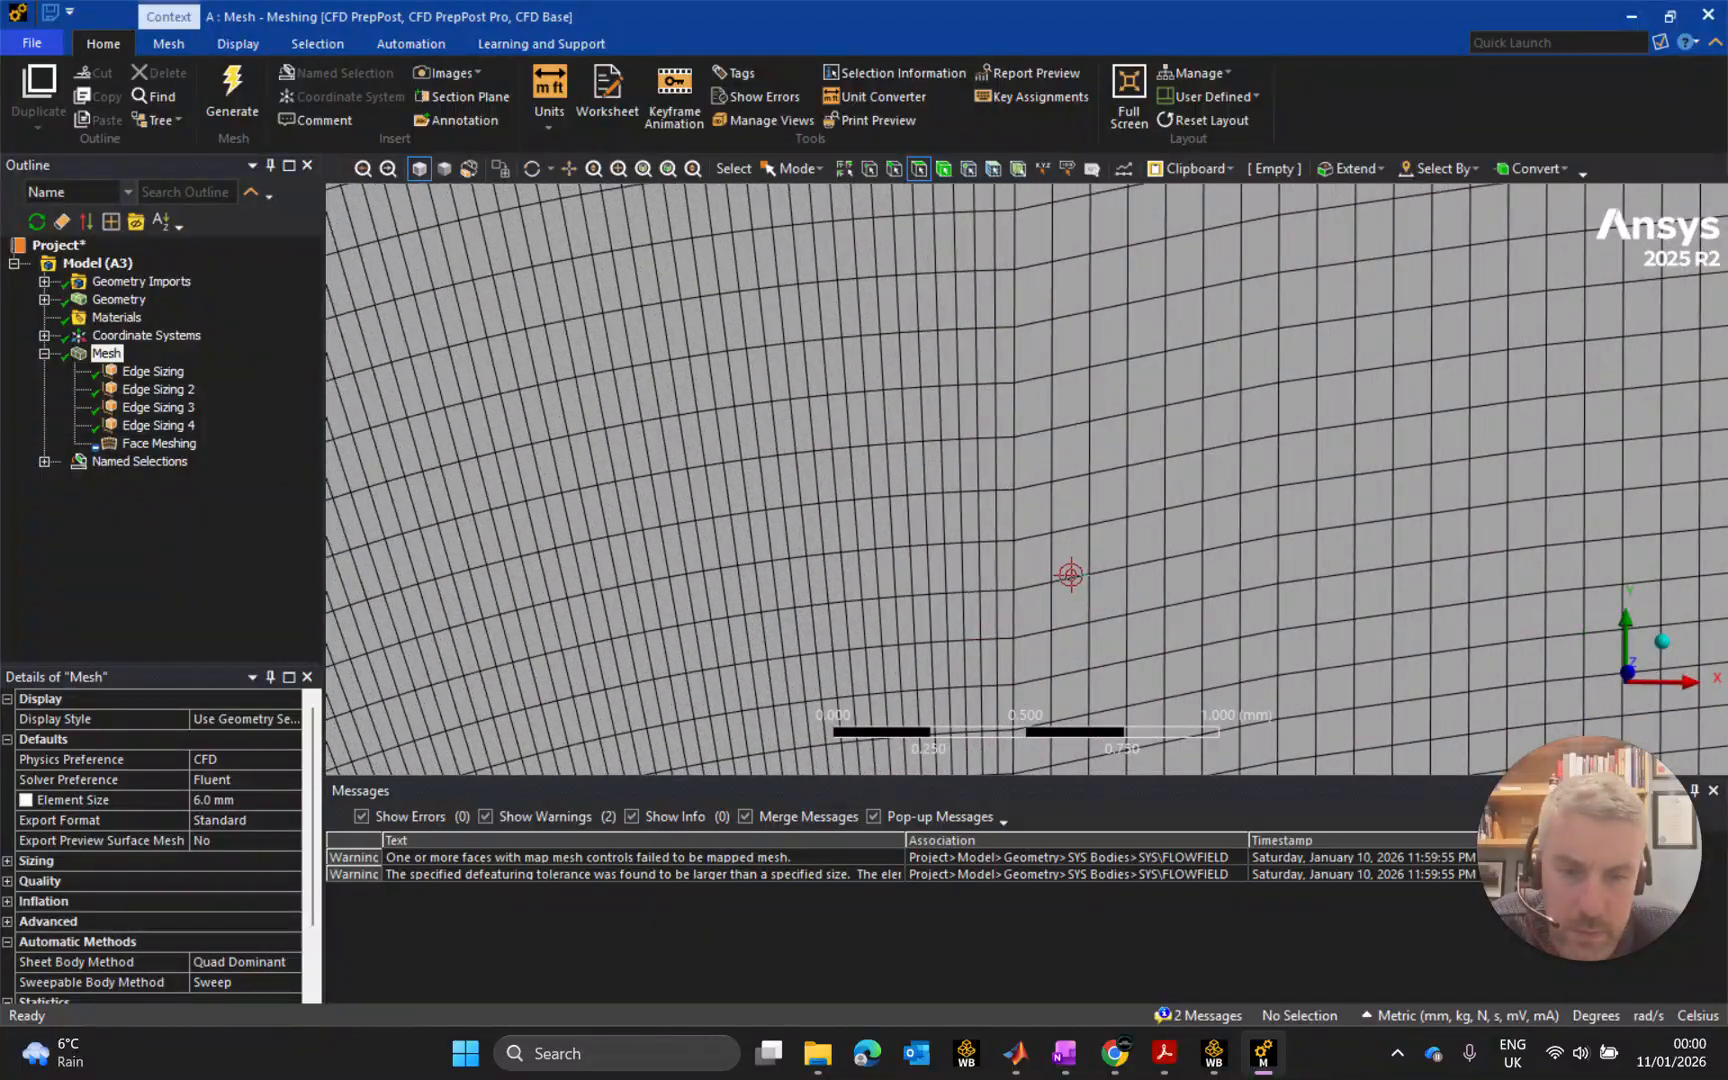
{"action": "scroll", "coordinate": [1070, 575], "scroll_direction": "up", "scroll_amount": 1}
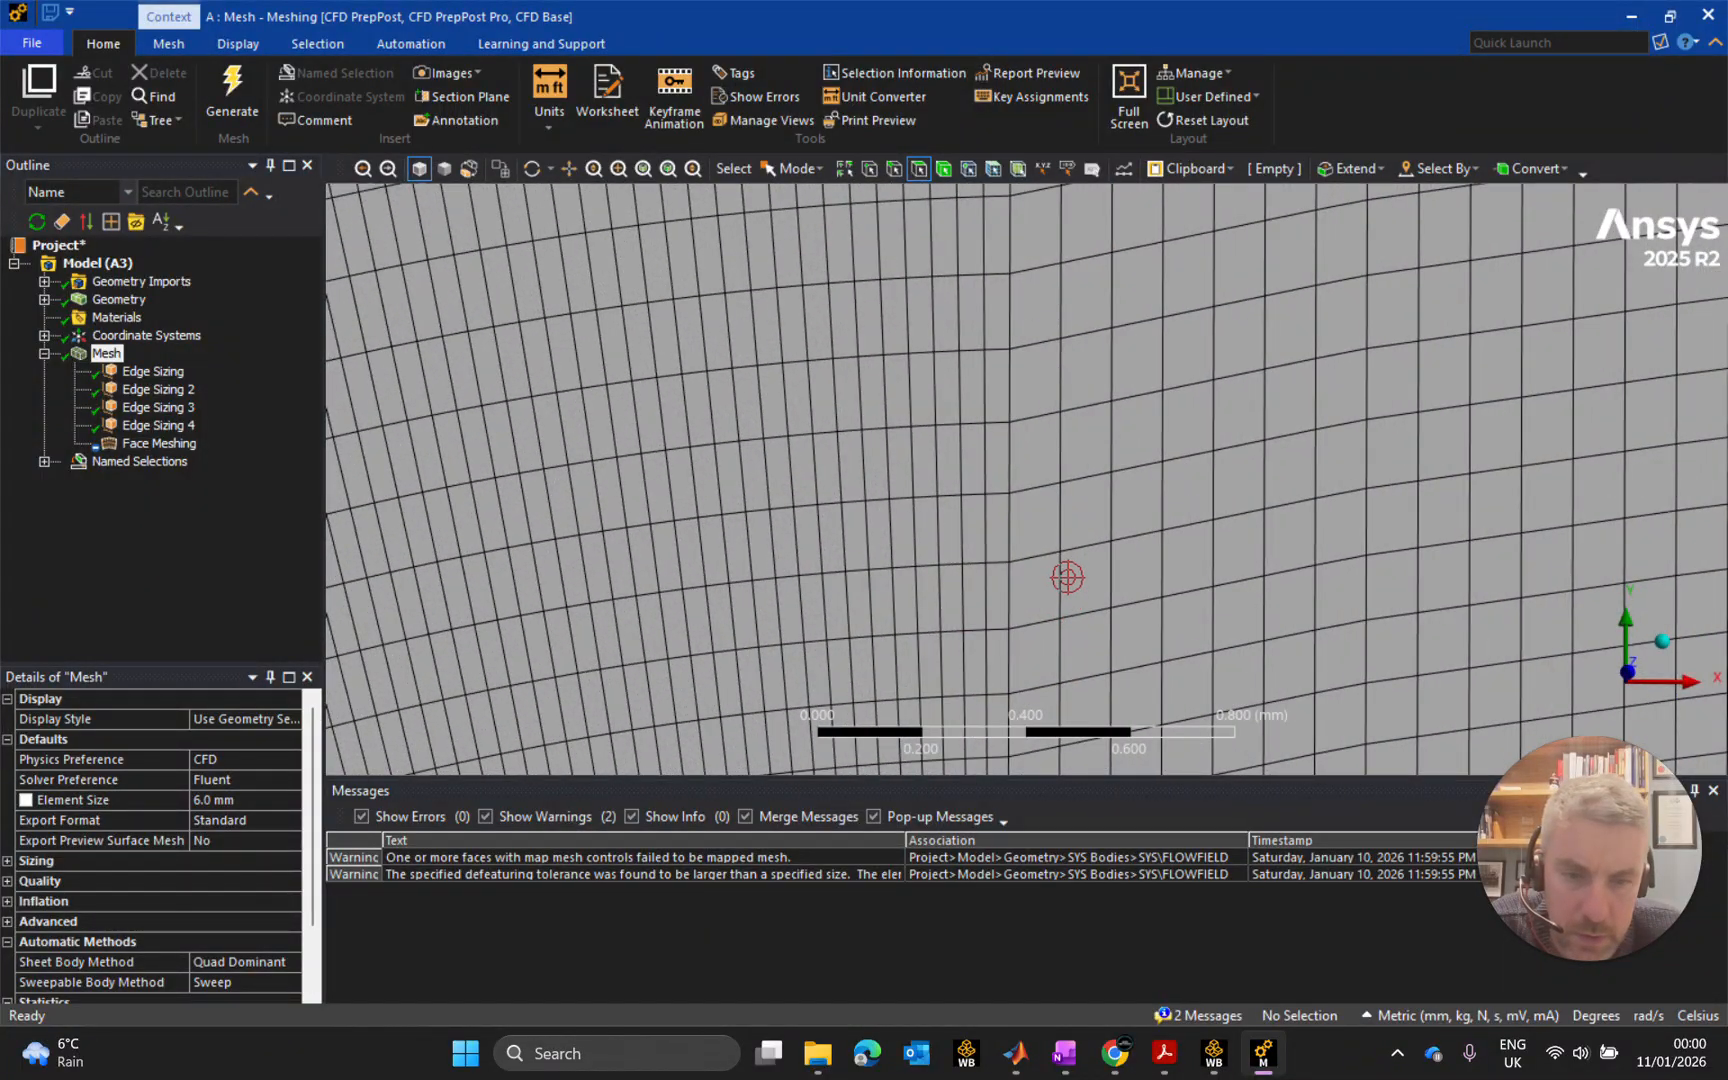
{"action": "scroll", "coordinate": [1070, 560], "scroll_direction": "down", "scroll_amount": 2}
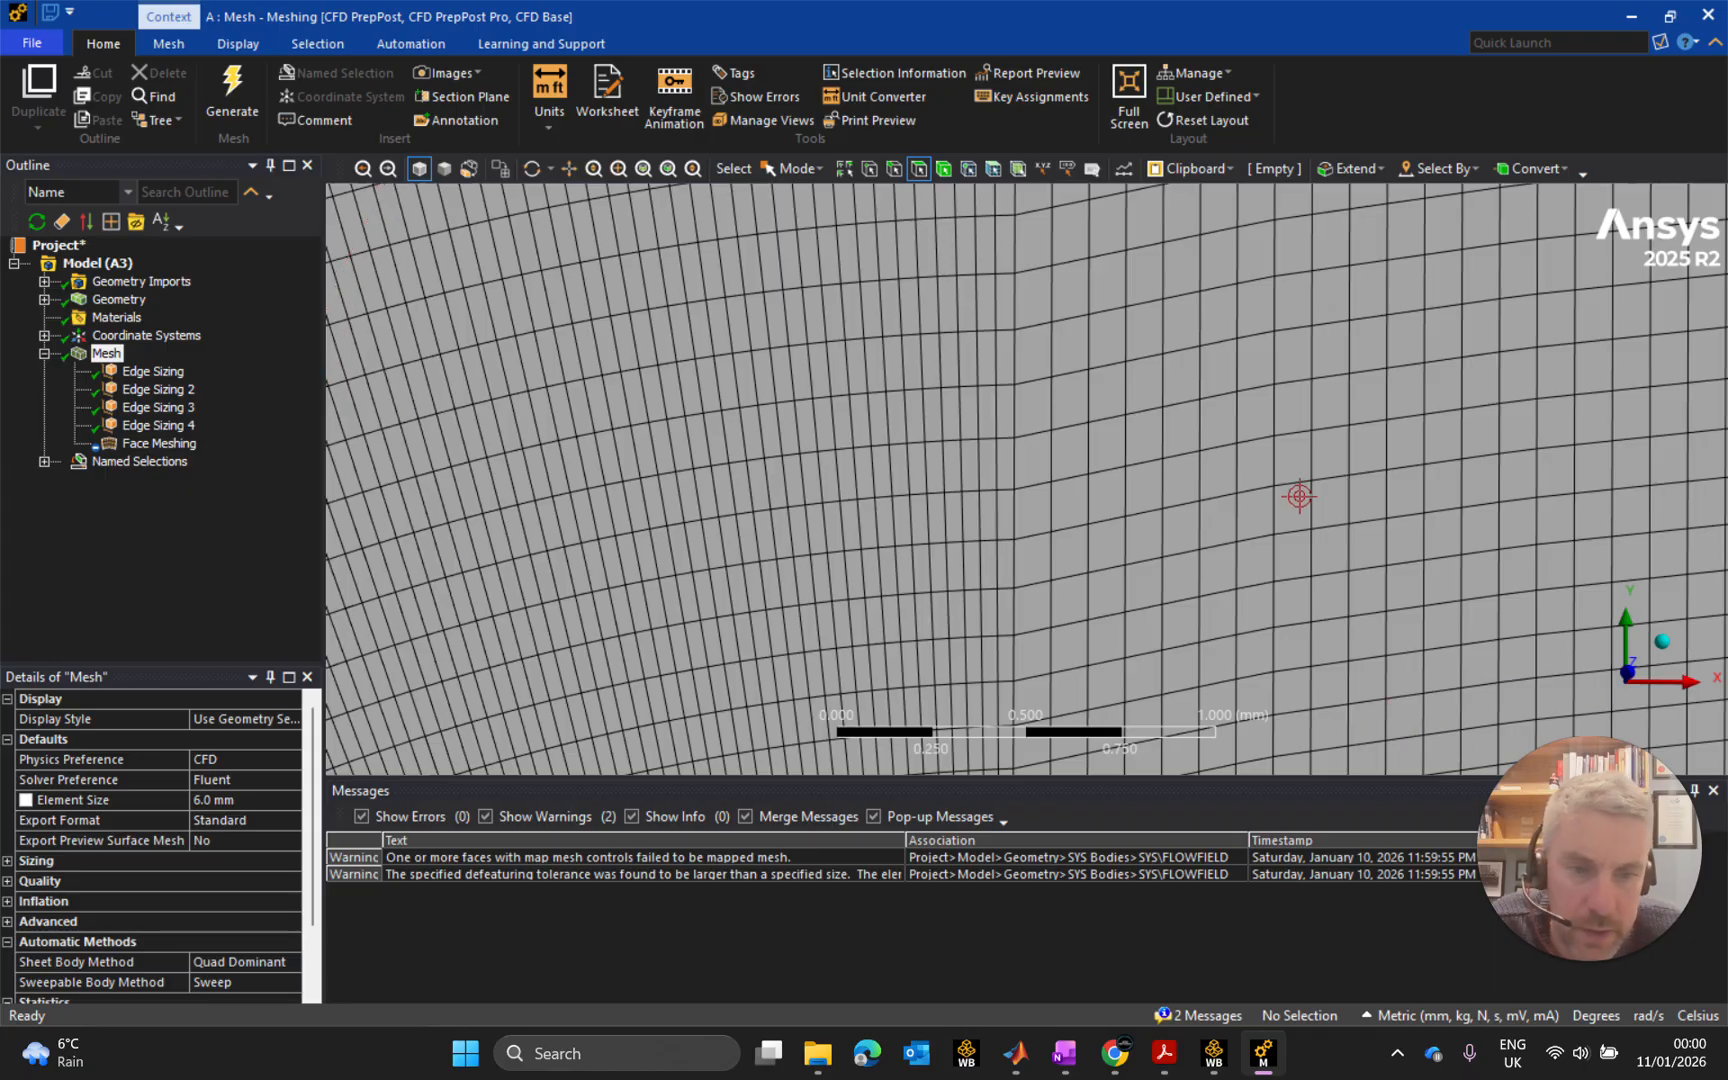
{"action": "scroll", "coordinate": [1299, 496], "scroll_direction": "down", "scroll_amount": 9}
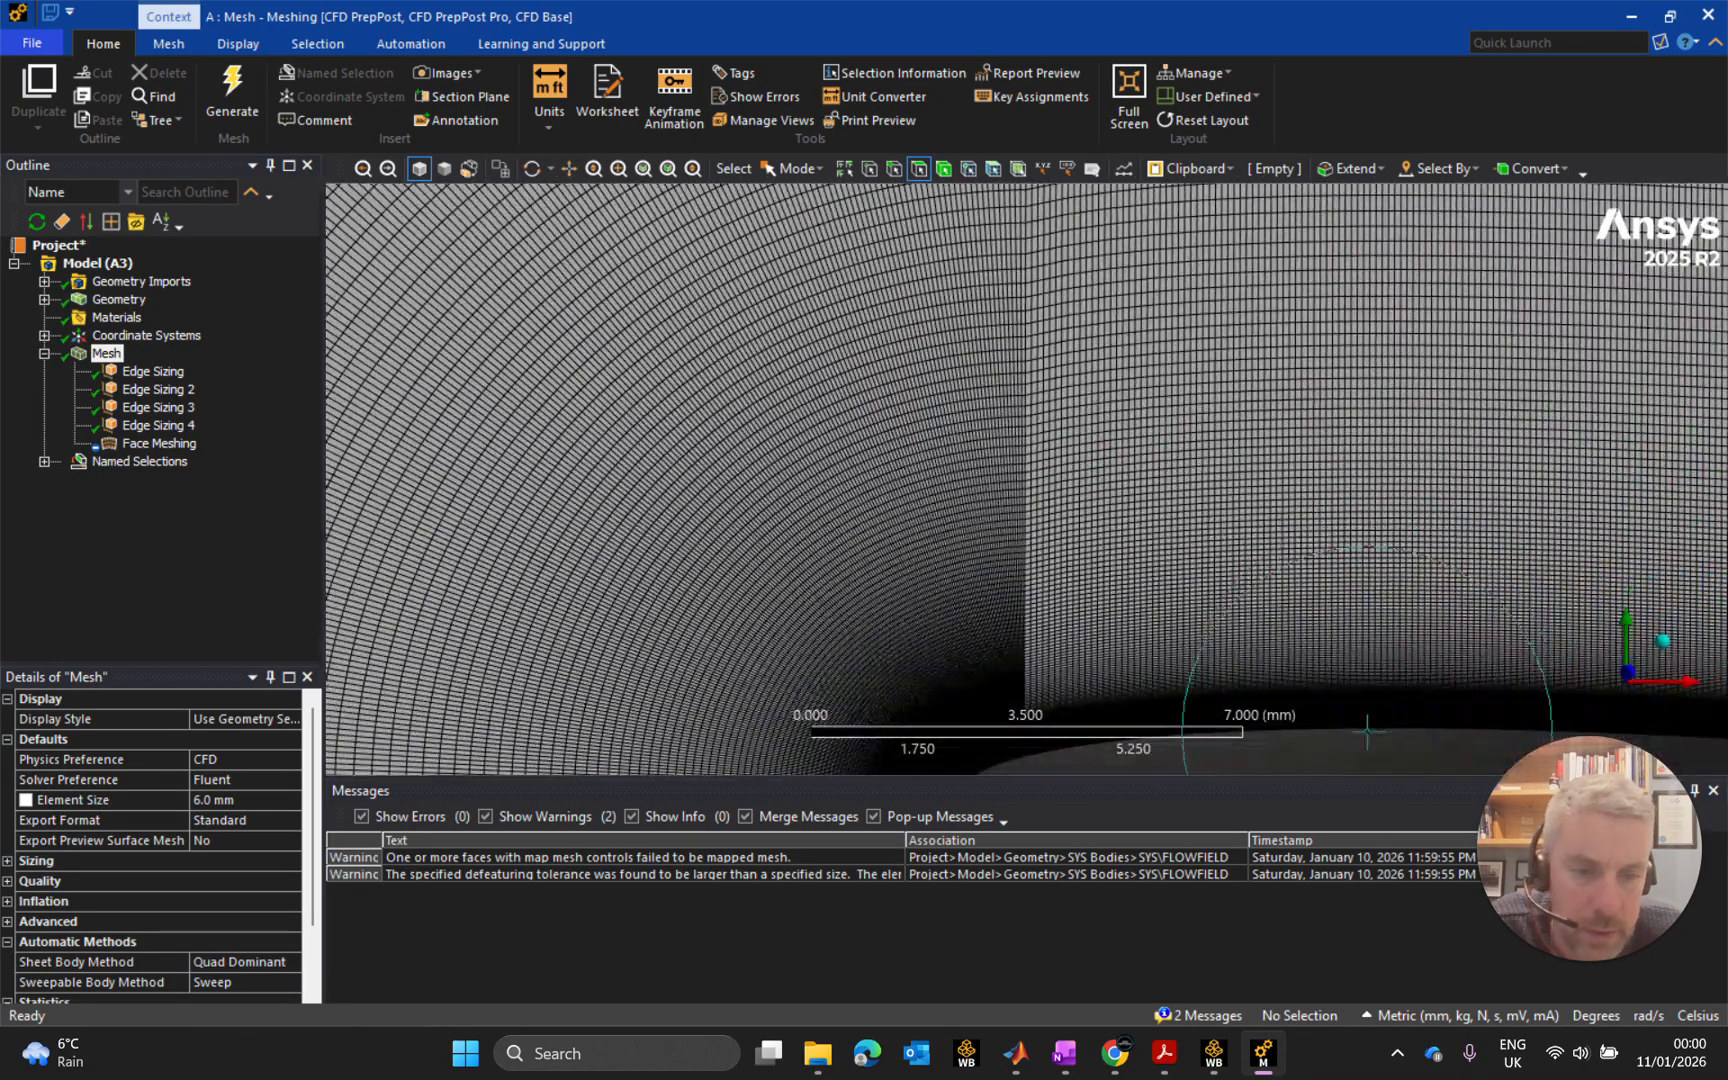
{"action": "scroll", "coordinate": [1226, 520], "scroll_direction": "up", "scroll_amount": 5}
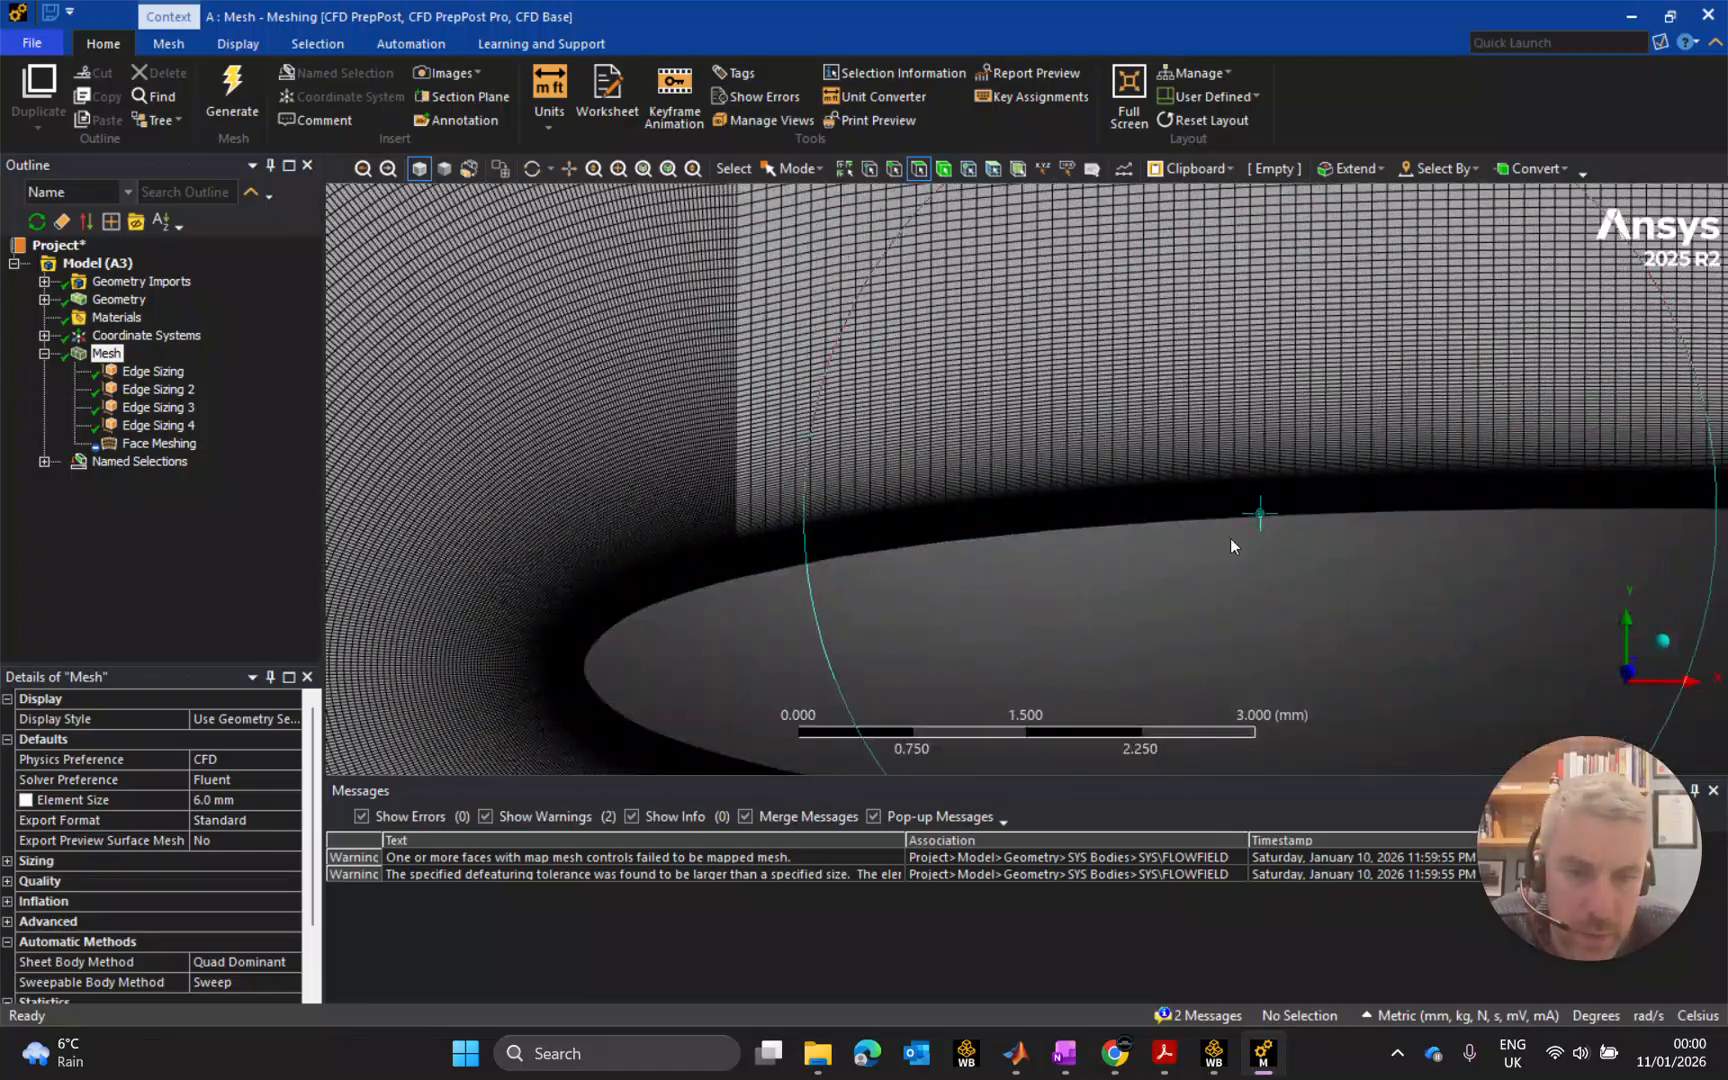
{"action": "scroll", "coordinate": [1231, 540], "scroll_direction": "up", "scroll_amount": 8}
{"action": "scroll", "coordinate": [1143, 587], "scroll_direction": "up", "scroll_amount": 10}
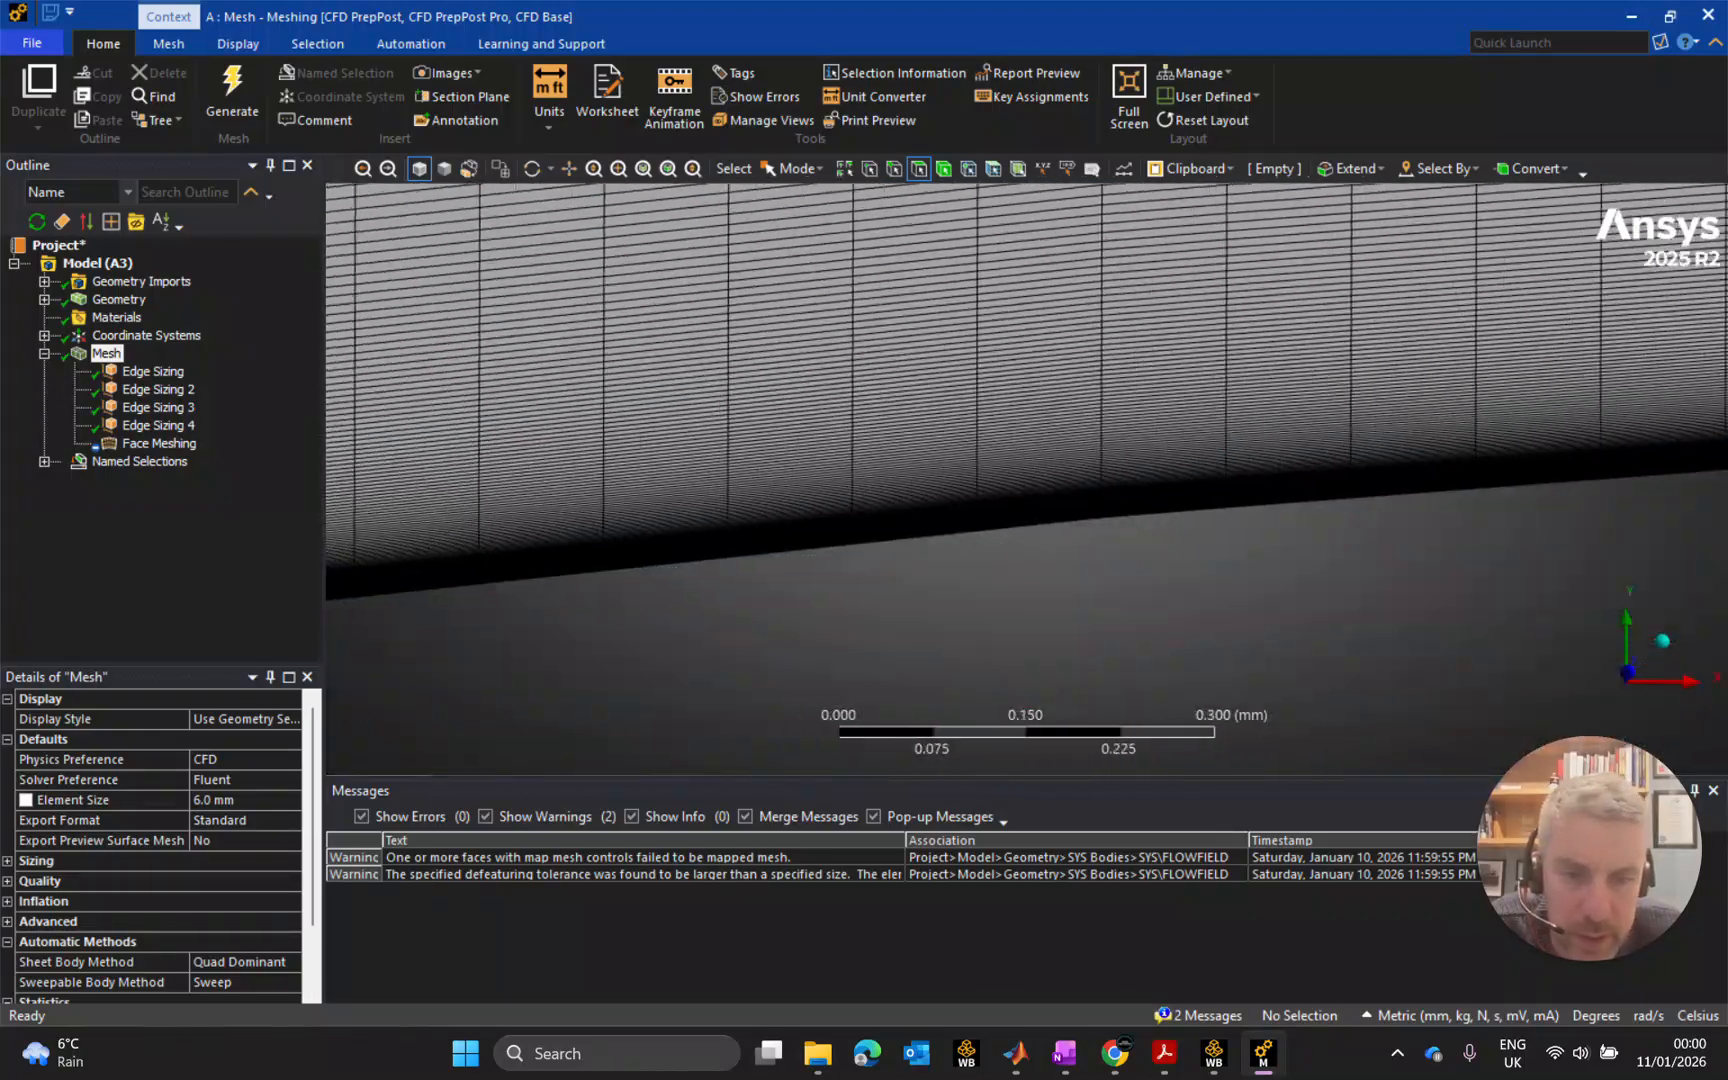
{"action": "scroll", "coordinate": [1143, 587], "scroll_direction": "down", "scroll_amount": 8}
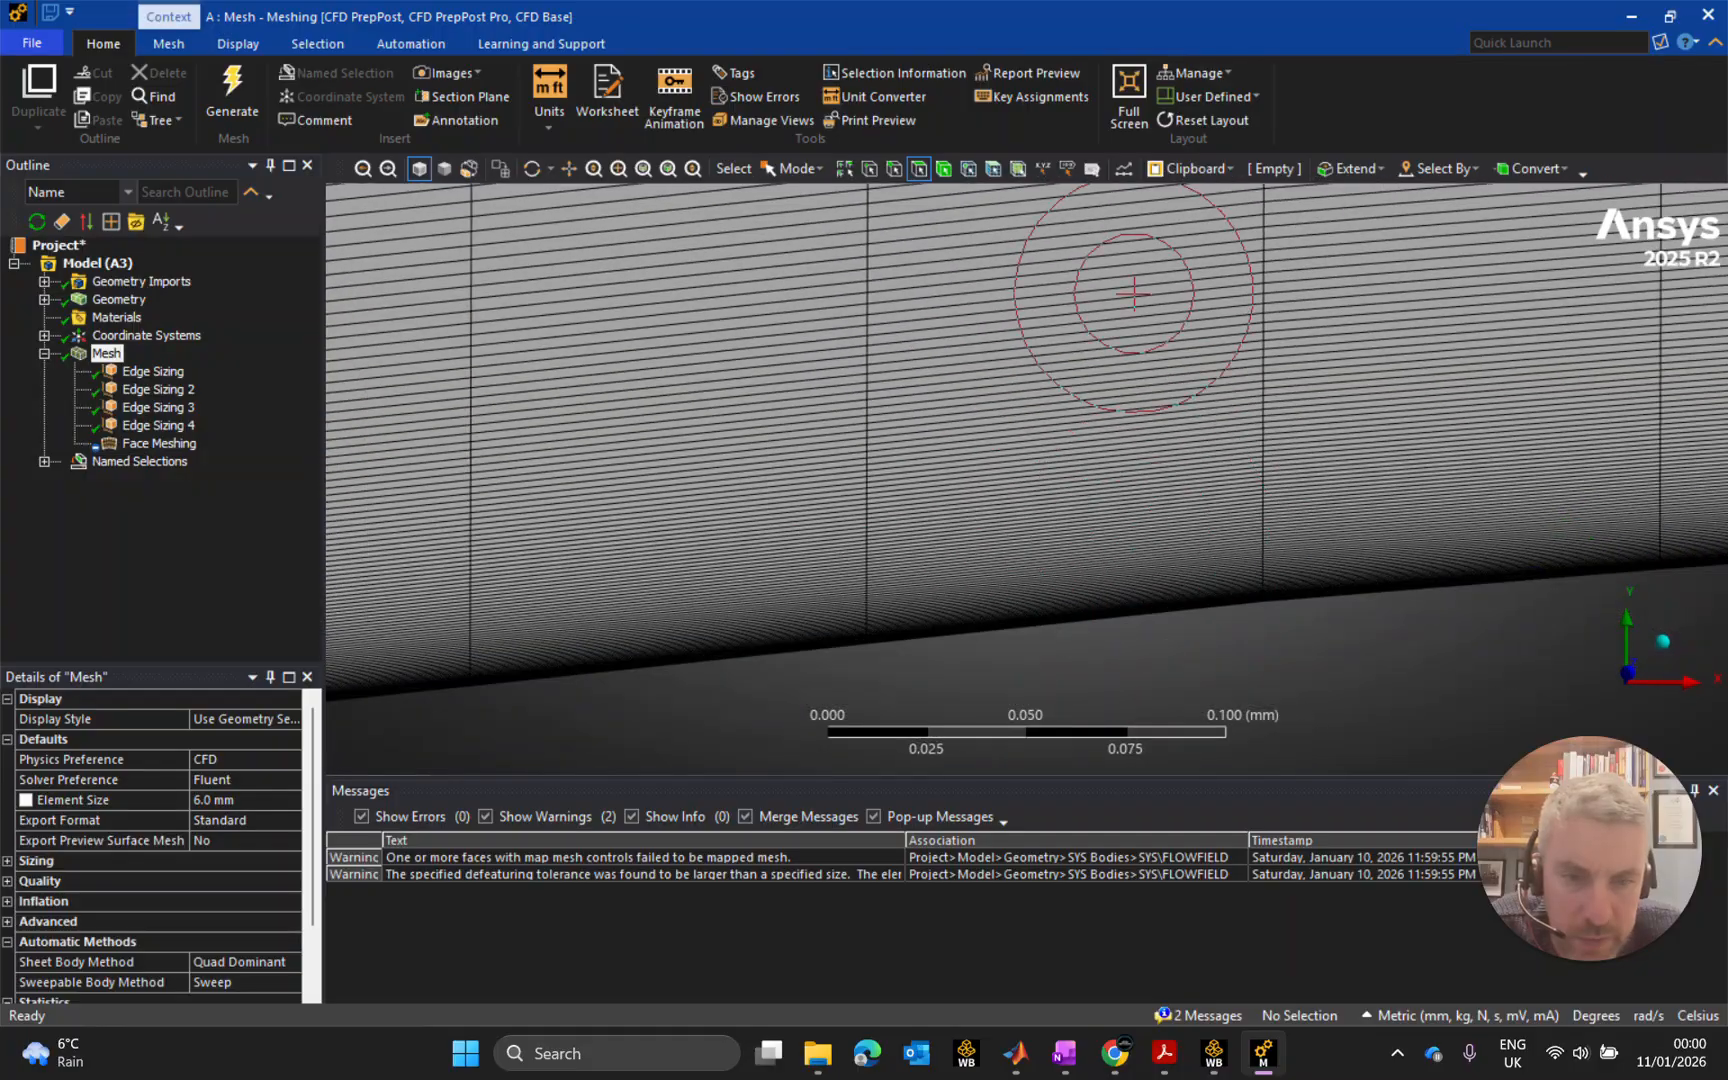
{"action": "scroll", "coordinate": [1138, 480], "scroll_direction": "down", "scroll_amount": 4}
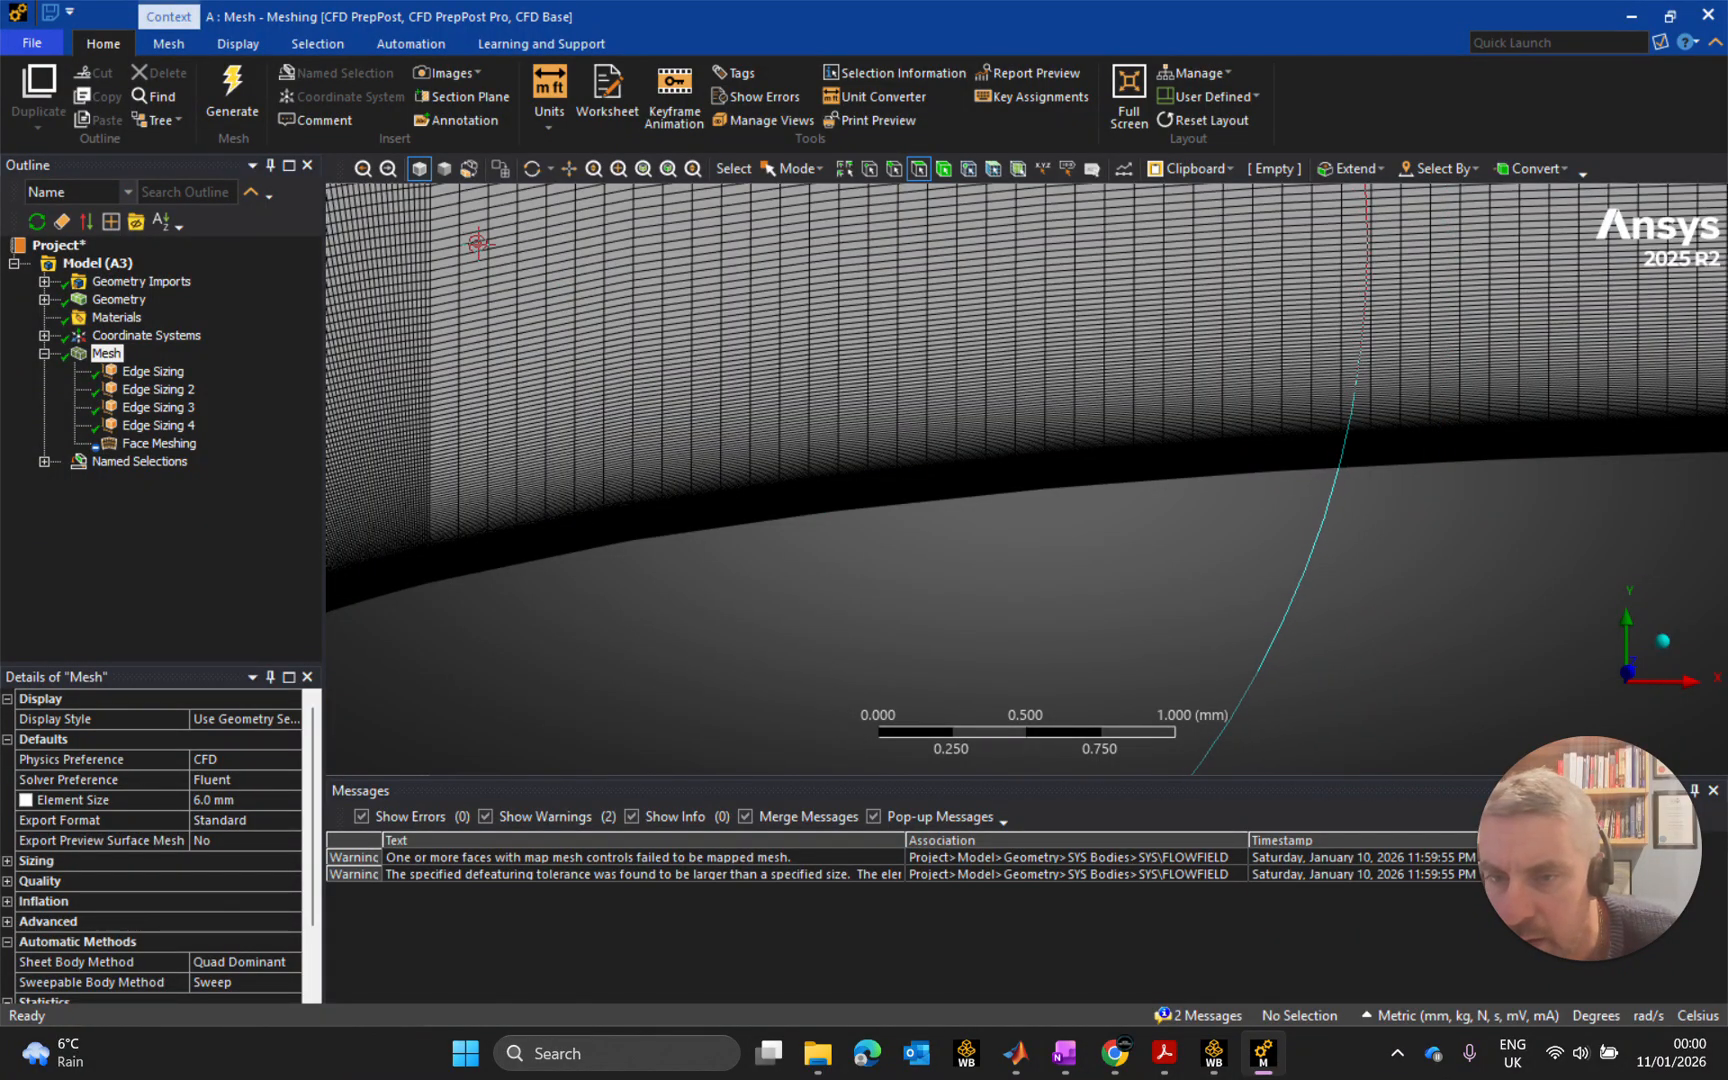
Set the number of divisions of Edge Sizing 3 along the airfoil surface to 480 and regenerate the mesh.
{"action": "left_click", "coordinate": [158, 389]}
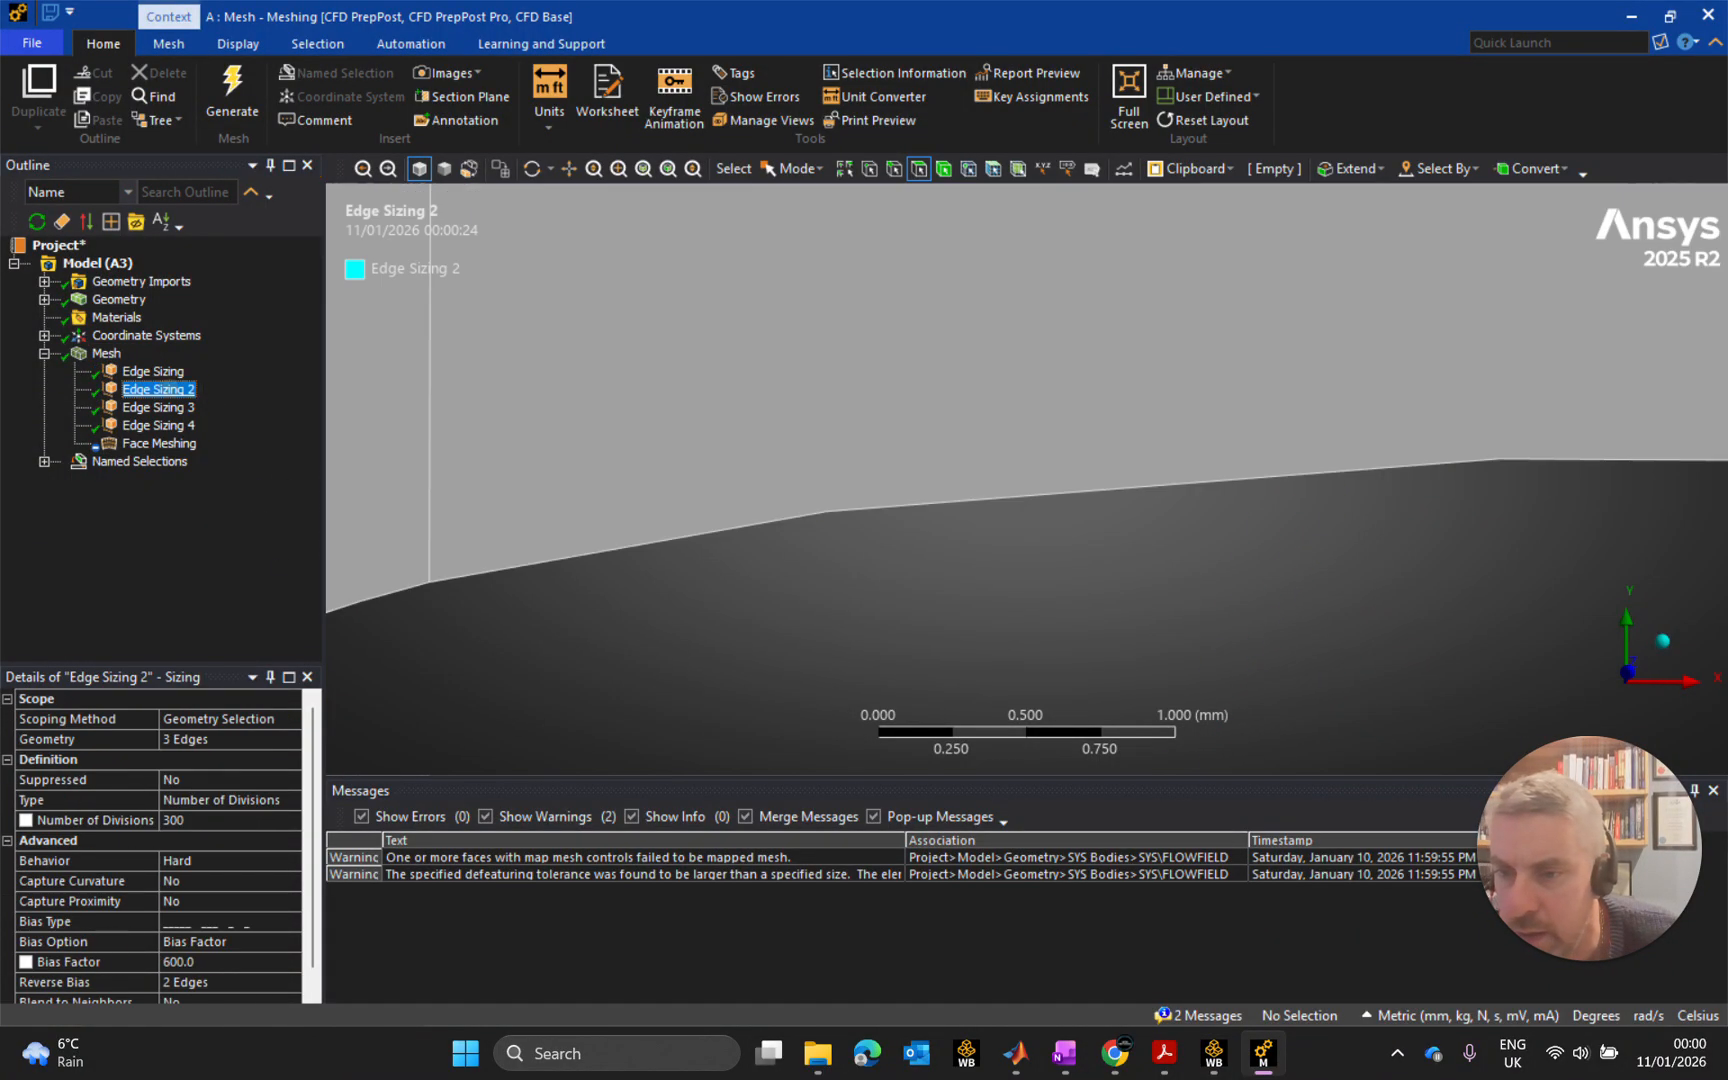
{"action": "left_click", "coordinate": [162, 408]}
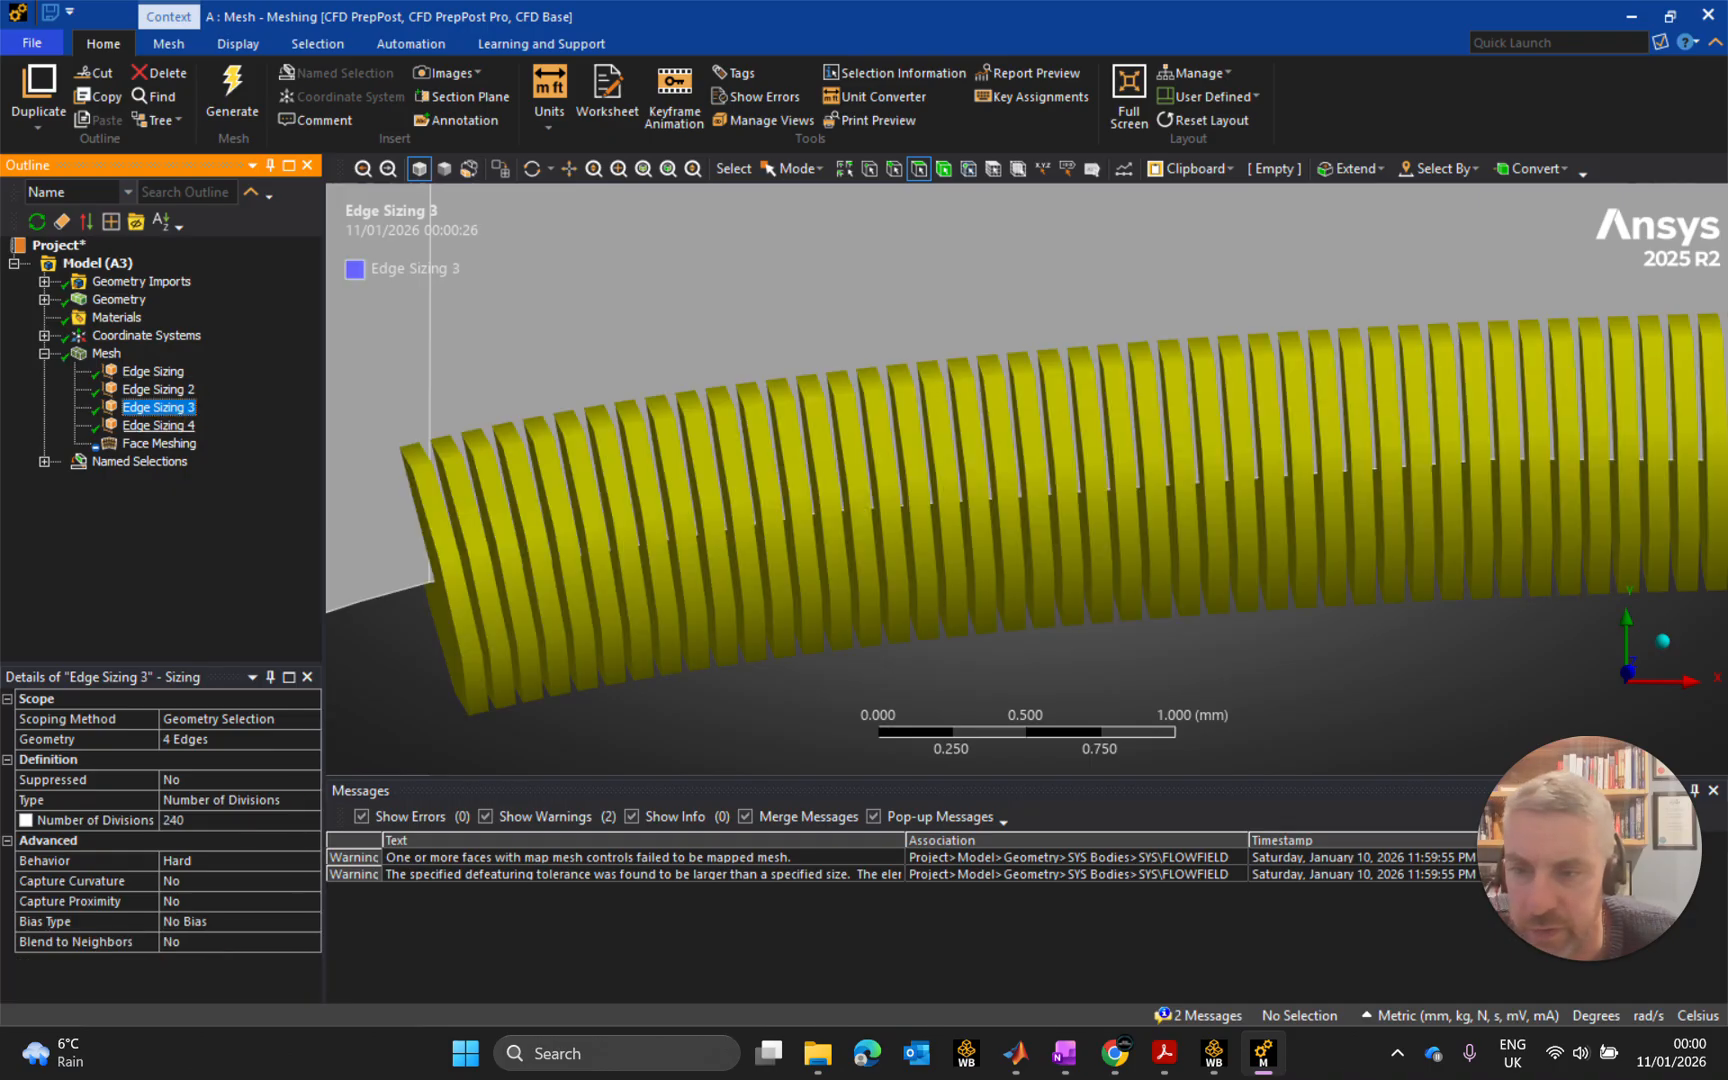
{"action": "left_click", "coordinate": [193, 821]}
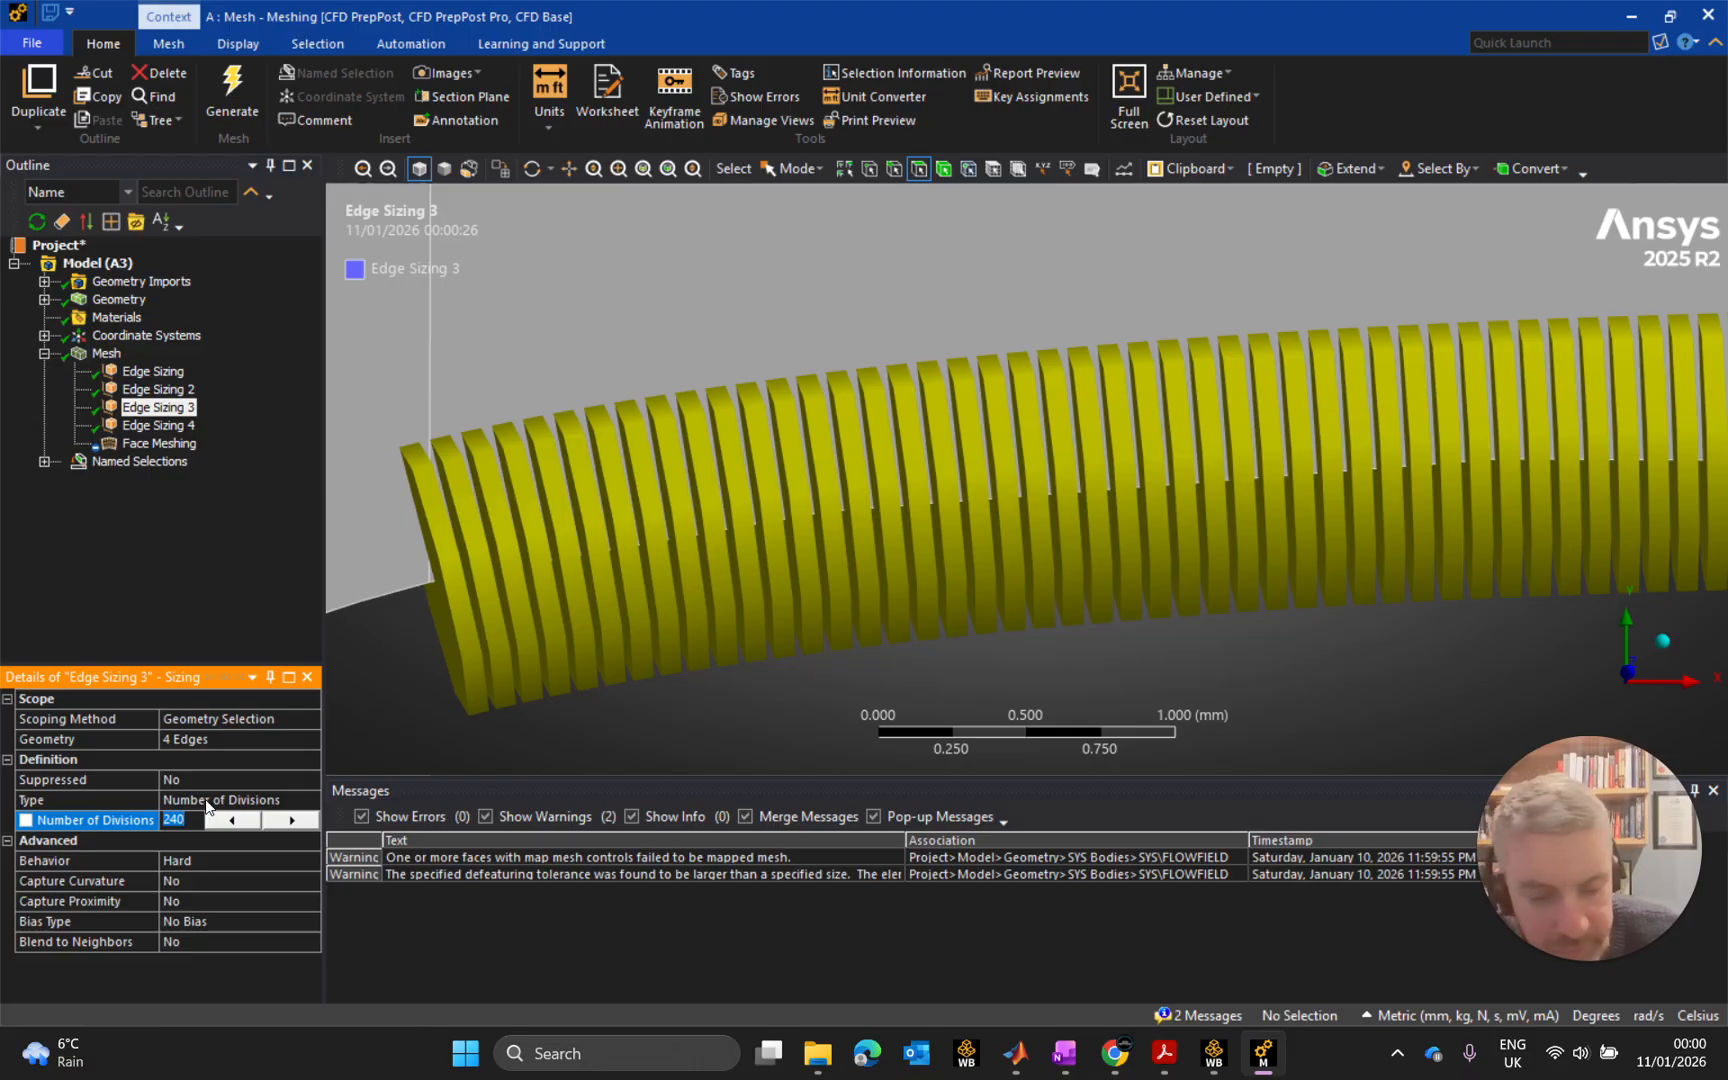
{"action": "key", "text": "Return"}
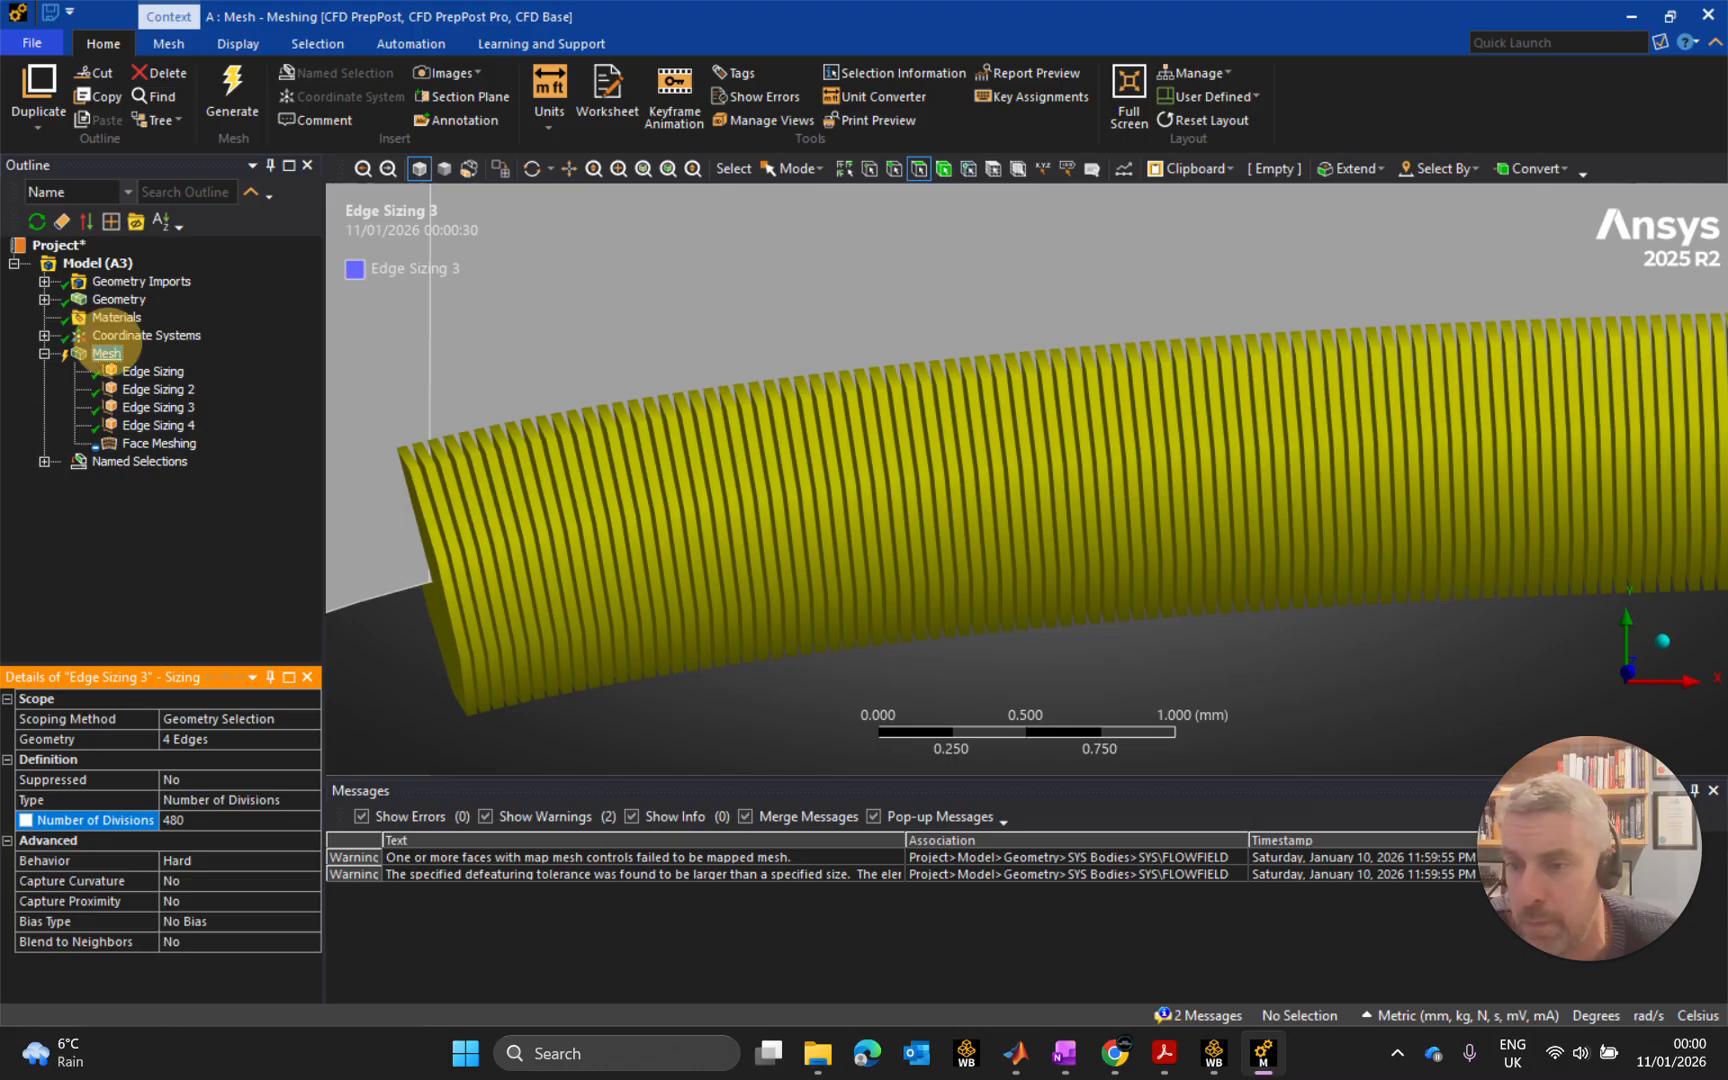
{"action": "left_click", "coordinate": [108, 353]}
{"action": "left_click", "coordinate": [232, 95]}
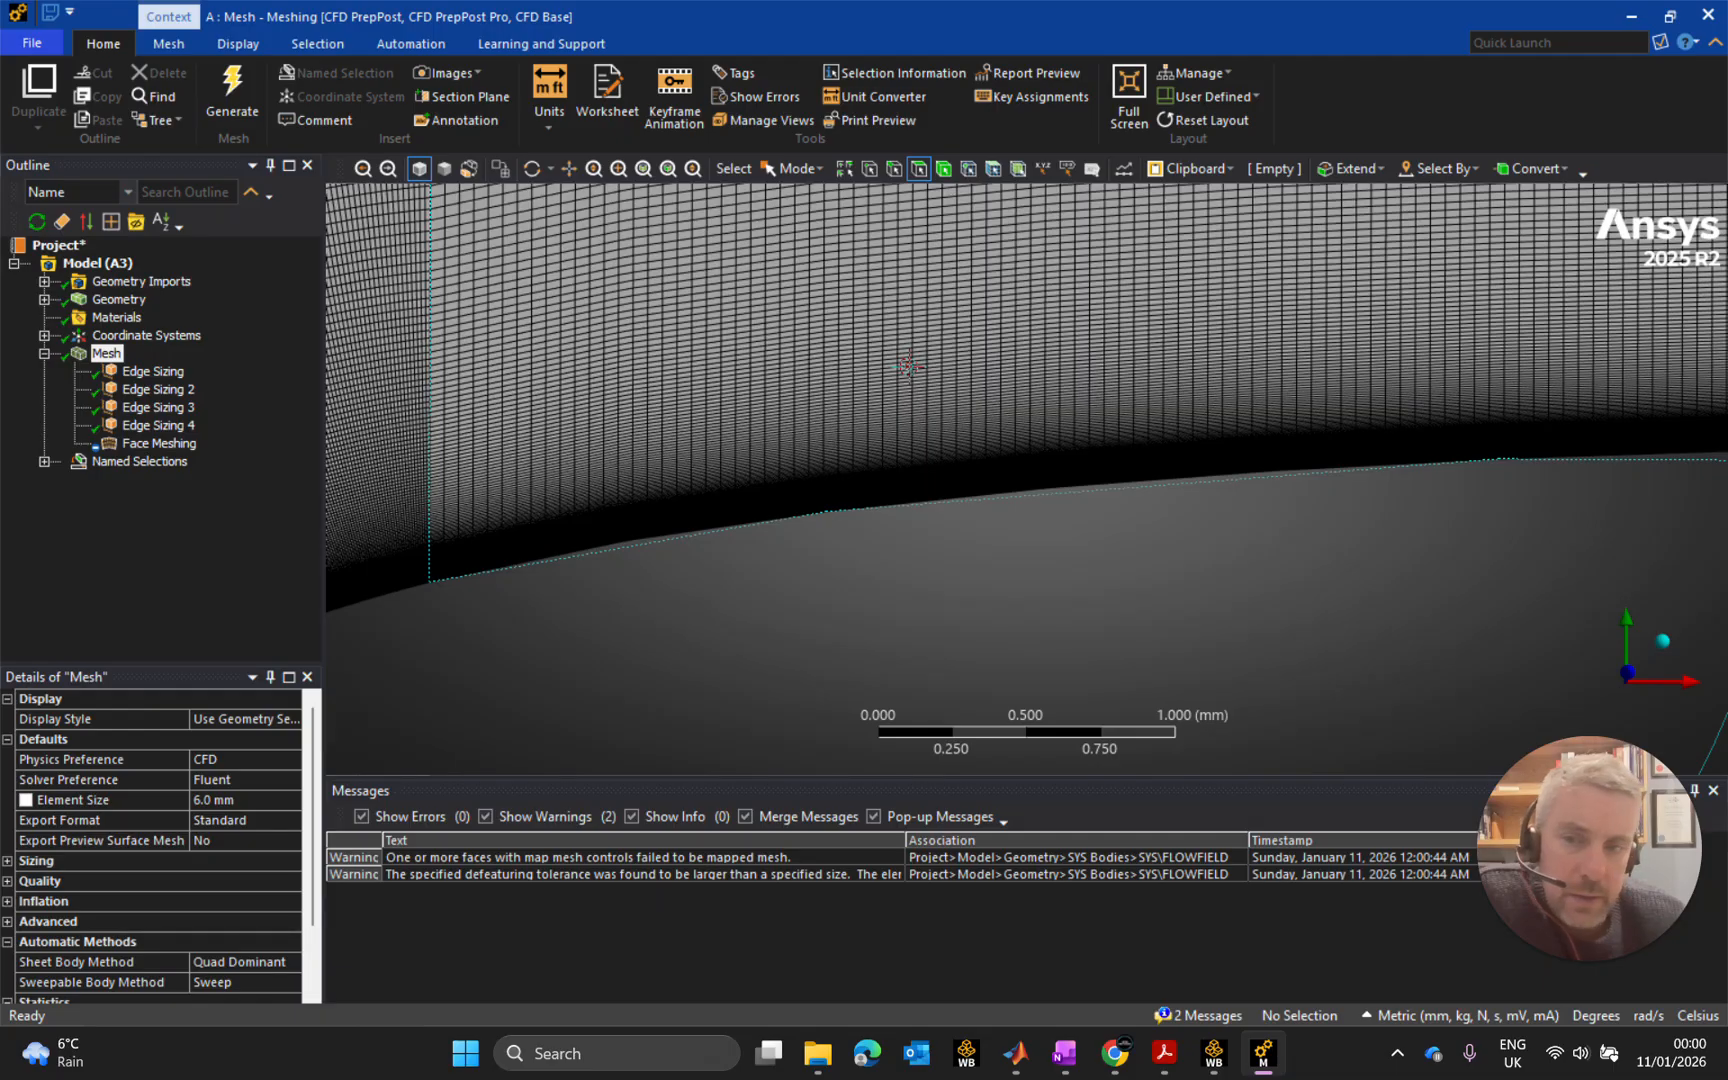
Examine how cell widths match across the block boundary behind the leading edge, from the whole nose down to the upper-surface wall layers.
{"action": "scroll", "coordinate": [908, 366], "scroll_direction": "down", "scroll_amount": 5}
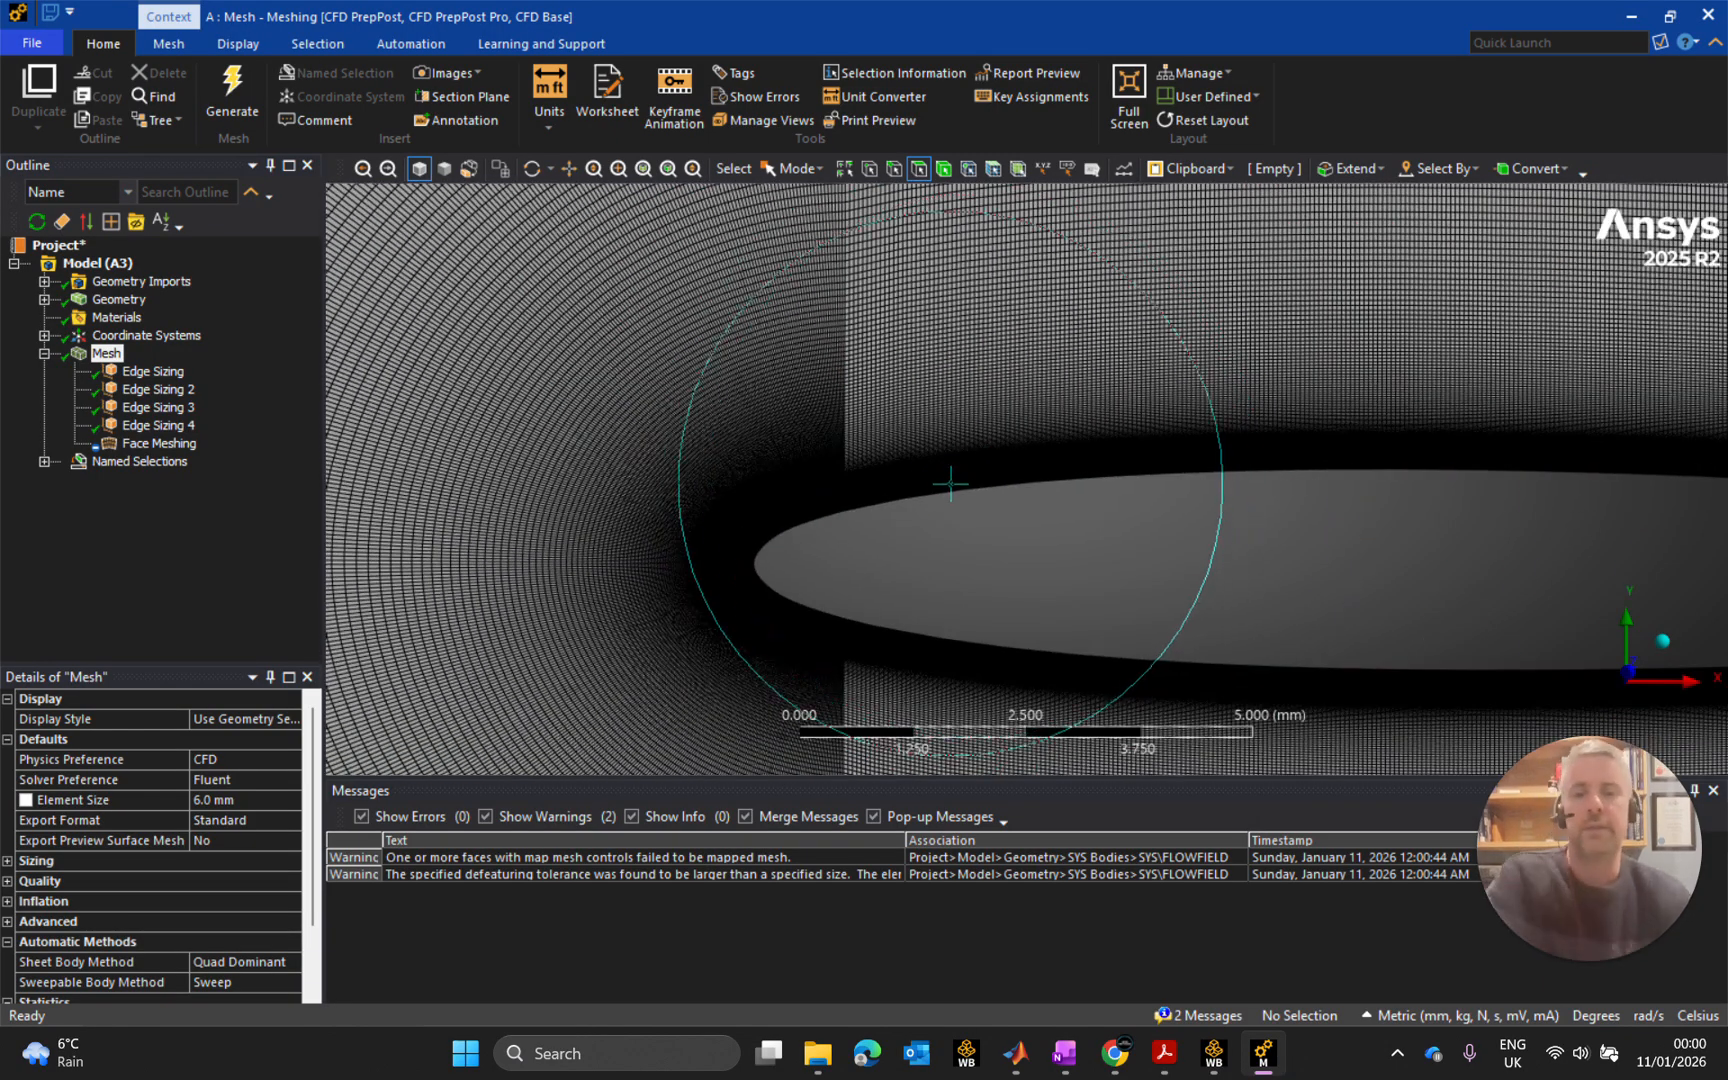
{"action": "scroll", "coordinate": [879, 494], "scroll_direction": "up", "scroll_amount": 2}
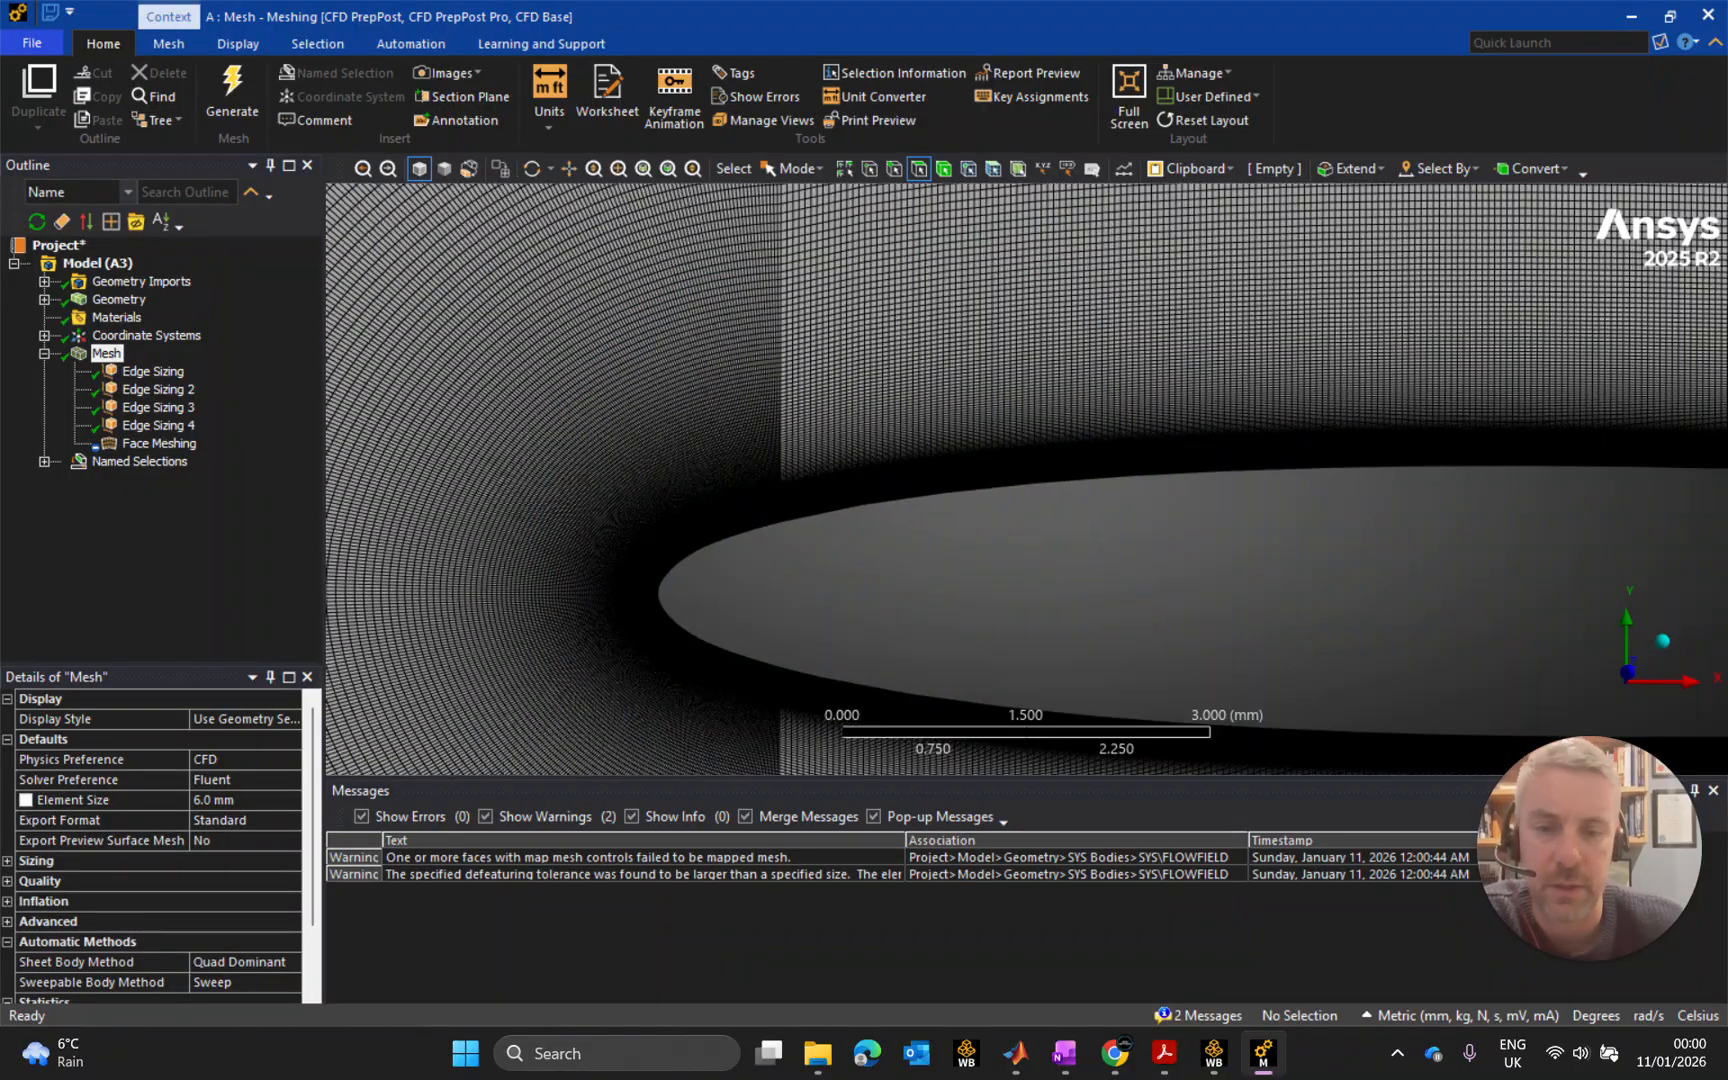
{"action": "scroll", "coordinate": [617, 494], "scroll_direction": "up", "scroll_amount": 4}
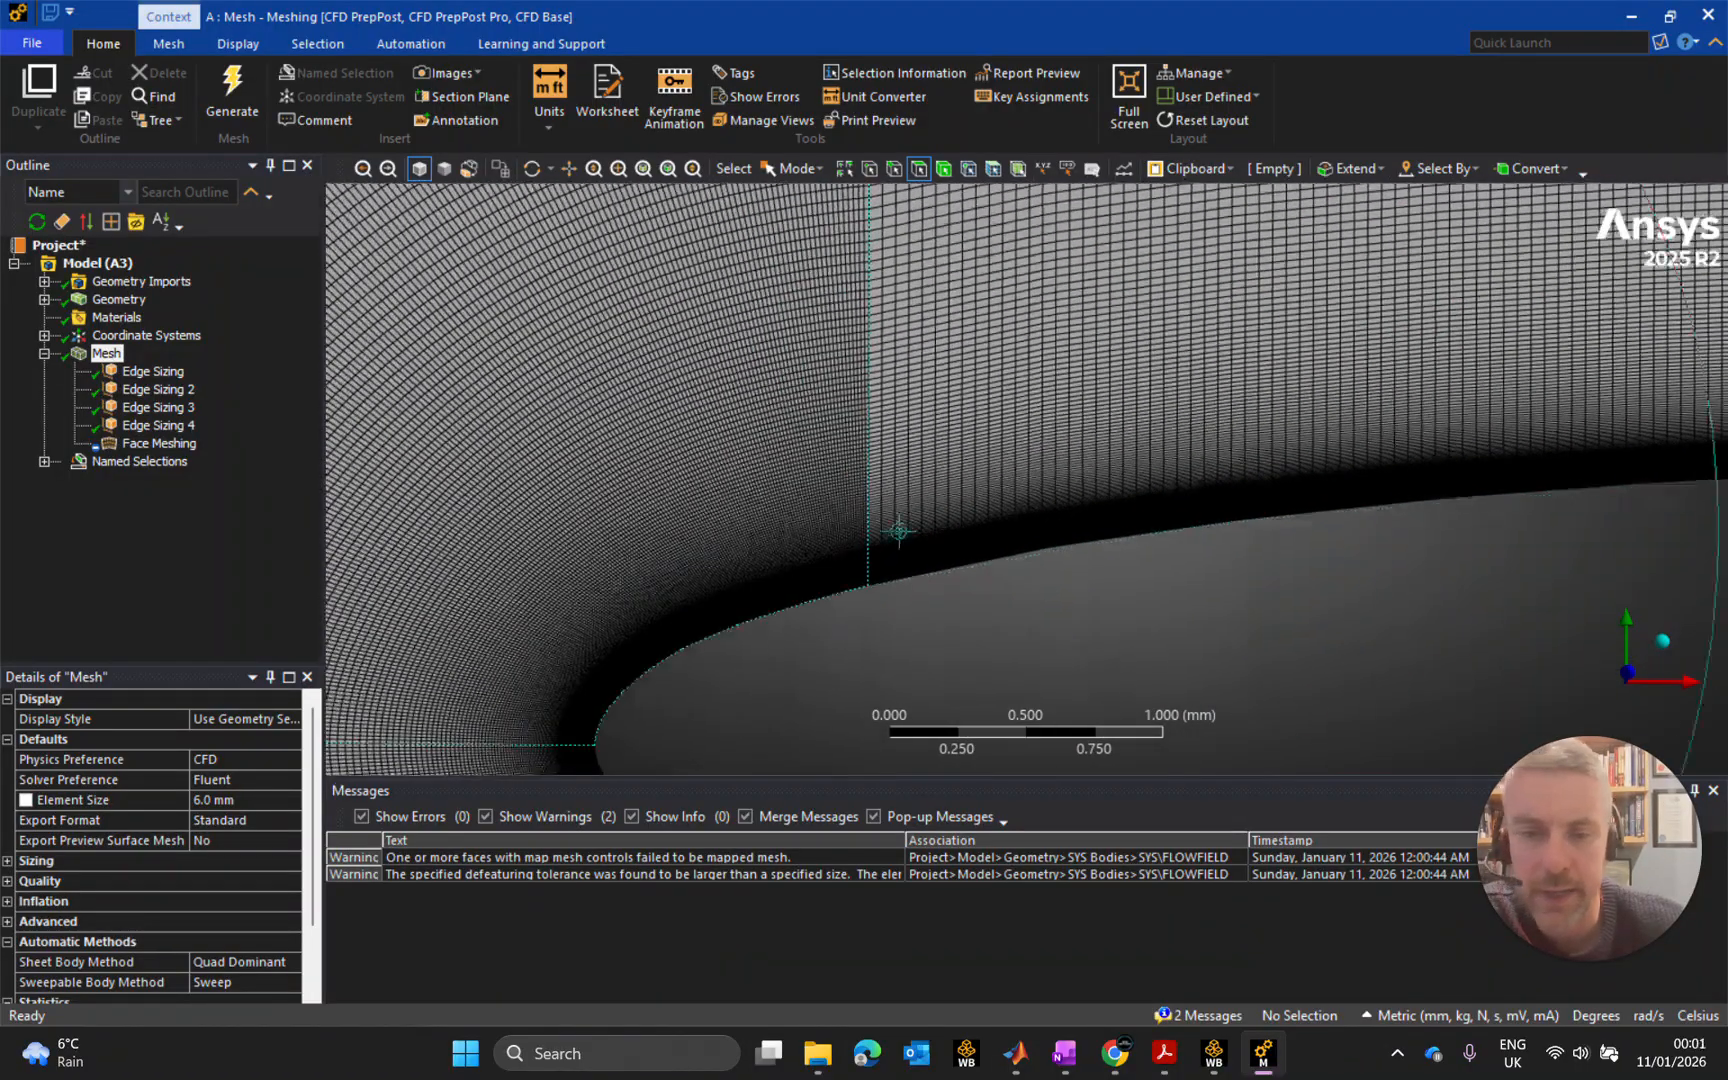
{"action": "scroll", "coordinate": [640, 577], "scroll_direction": "up", "scroll_amount": 4}
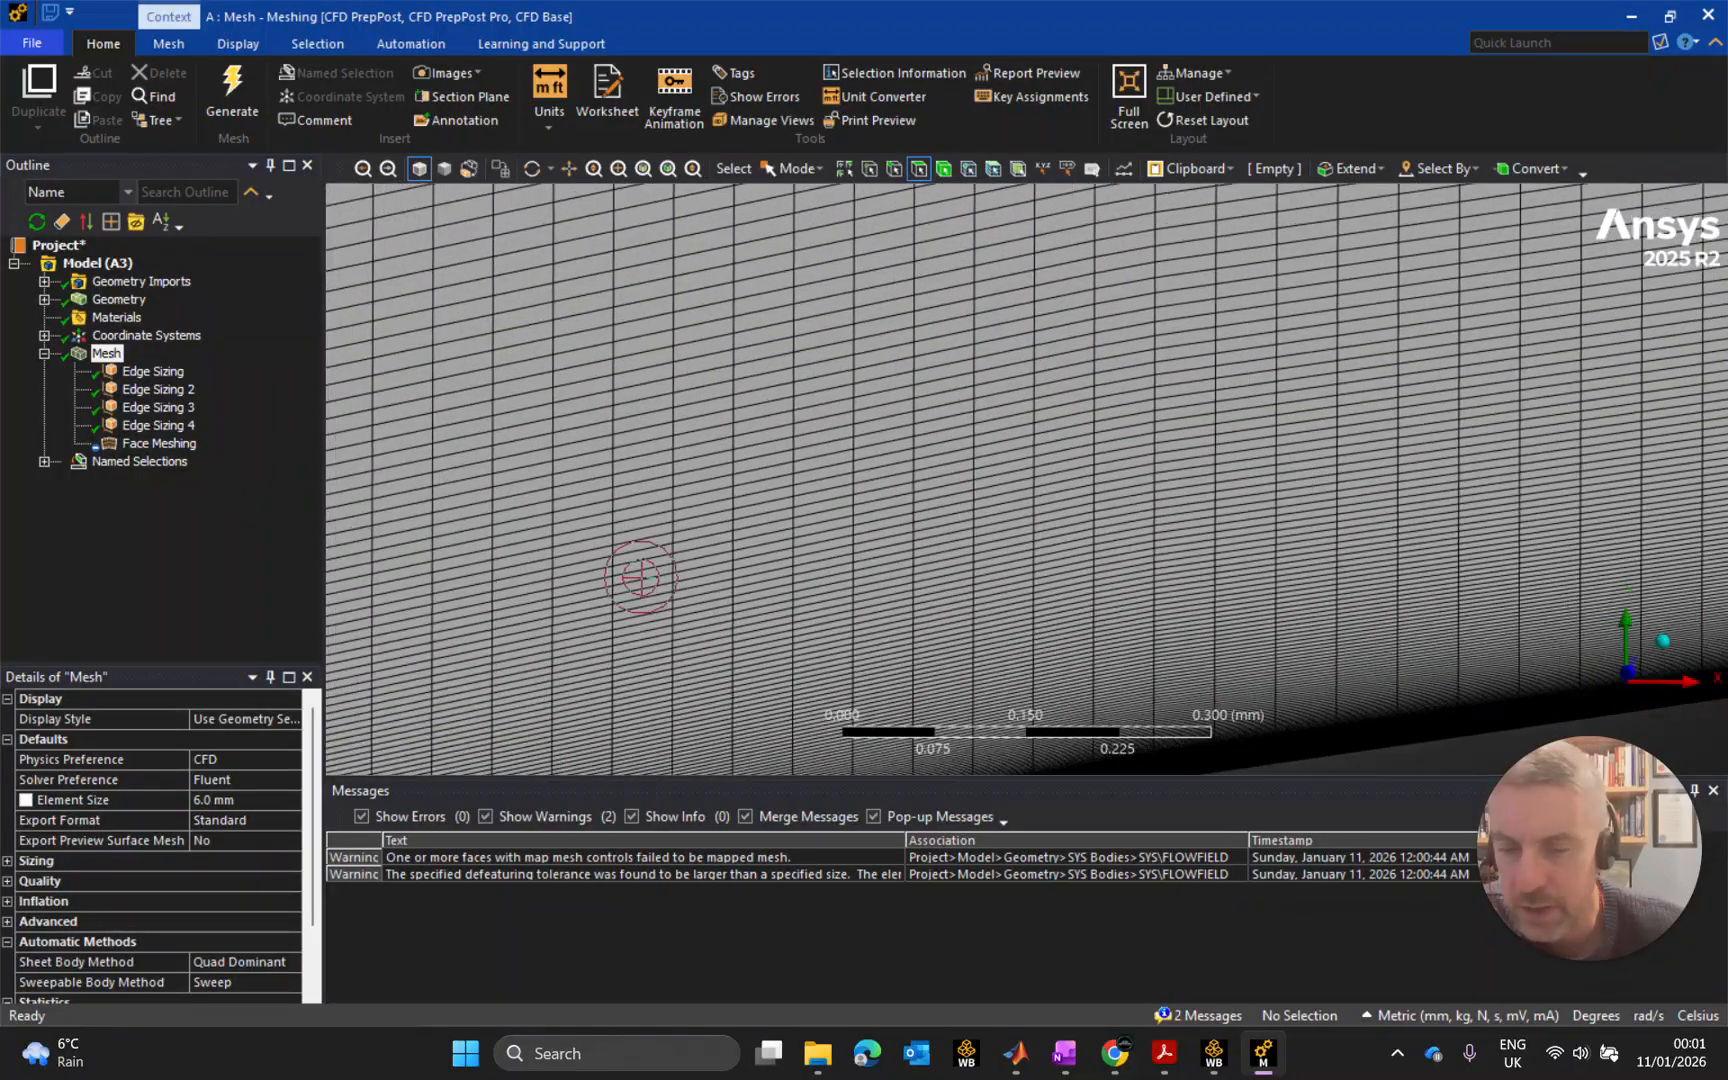
{"action": "middle_click_drag", "start_coordinate": [445, 605], "coordinate": [1095, 395], "text": "ctrl"}
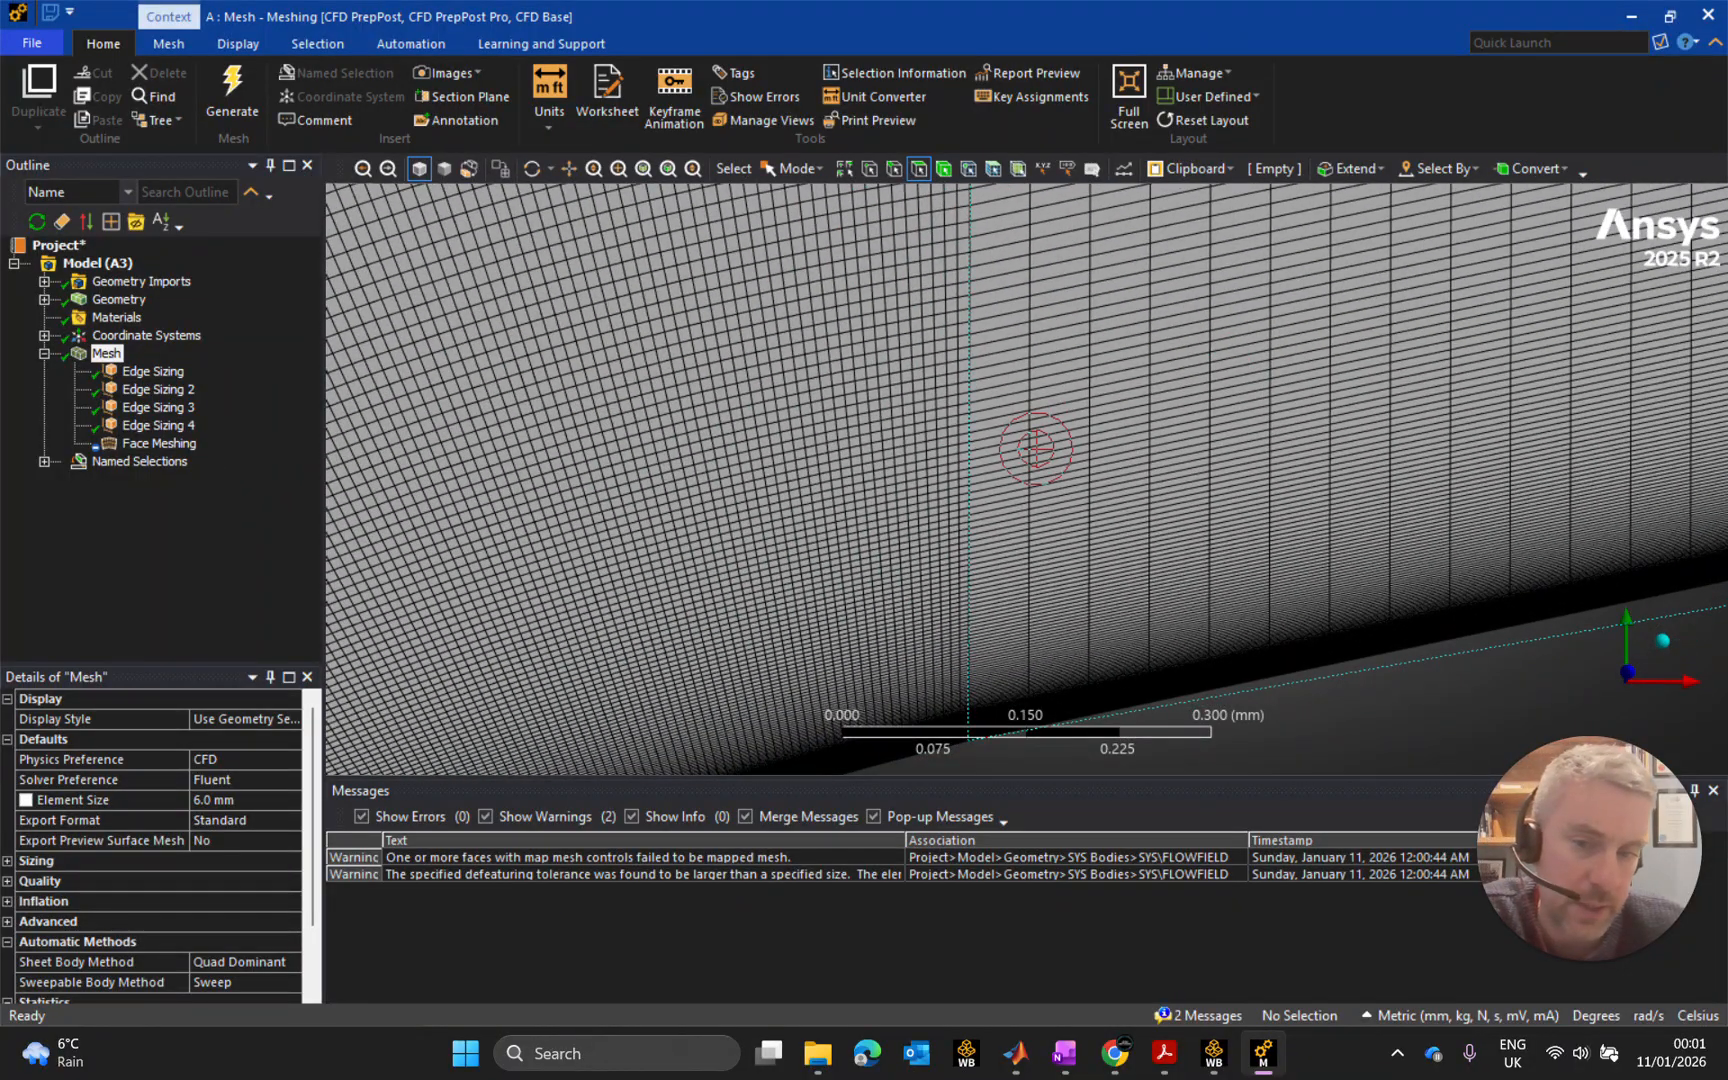
{"action": "scroll", "coordinate": [1036, 448], "scroll_direction": "up", "scroll_amount": 2}
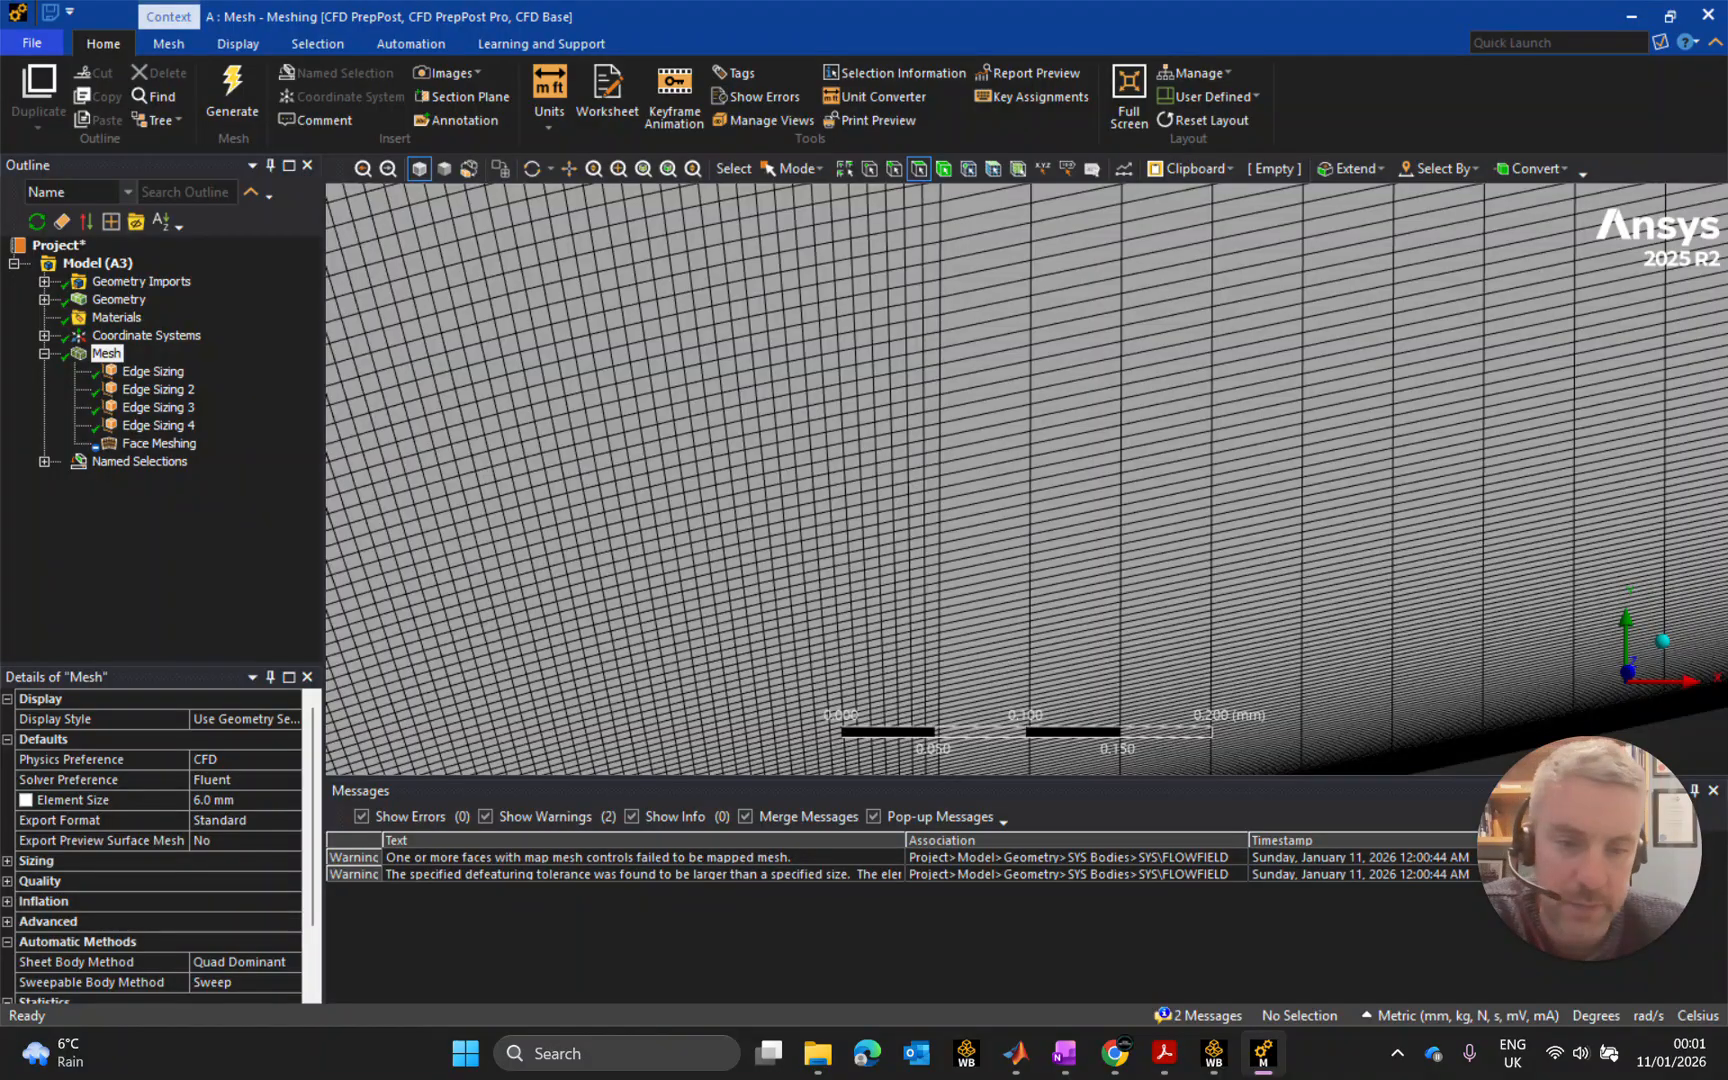
{"action": "scroll", "coordinate": [1014, 455], "scroll_direction": "down", "scroll_amount": 2}
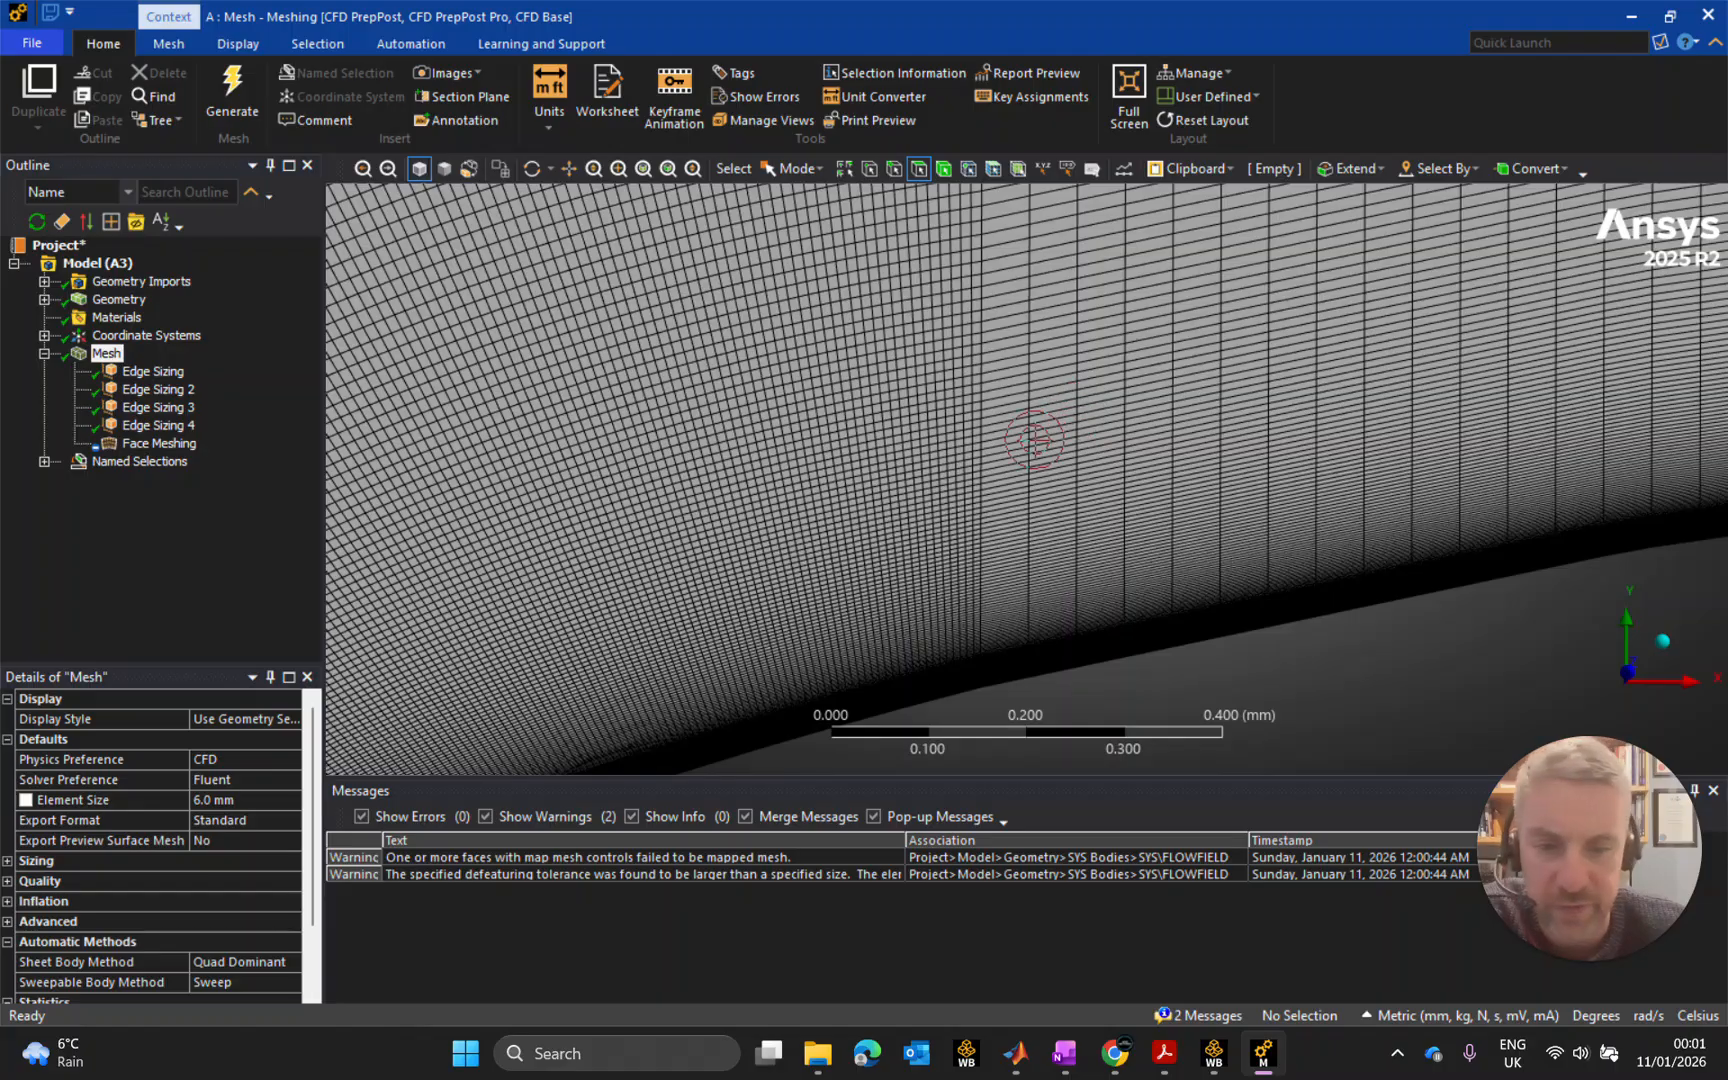
{"action": "scroll", "coordinate": [1030, 430], "scroll_direction": "up", "scroll_amount": 1}
{"action": "scroll", "coordinate": [1014, 432], "scroll_direction": "down", "scroll_amount": 3}
{"action": "scroll", "coordinate": [1021, 437], "scroll_direction": "down", "scroll_amount": 6}
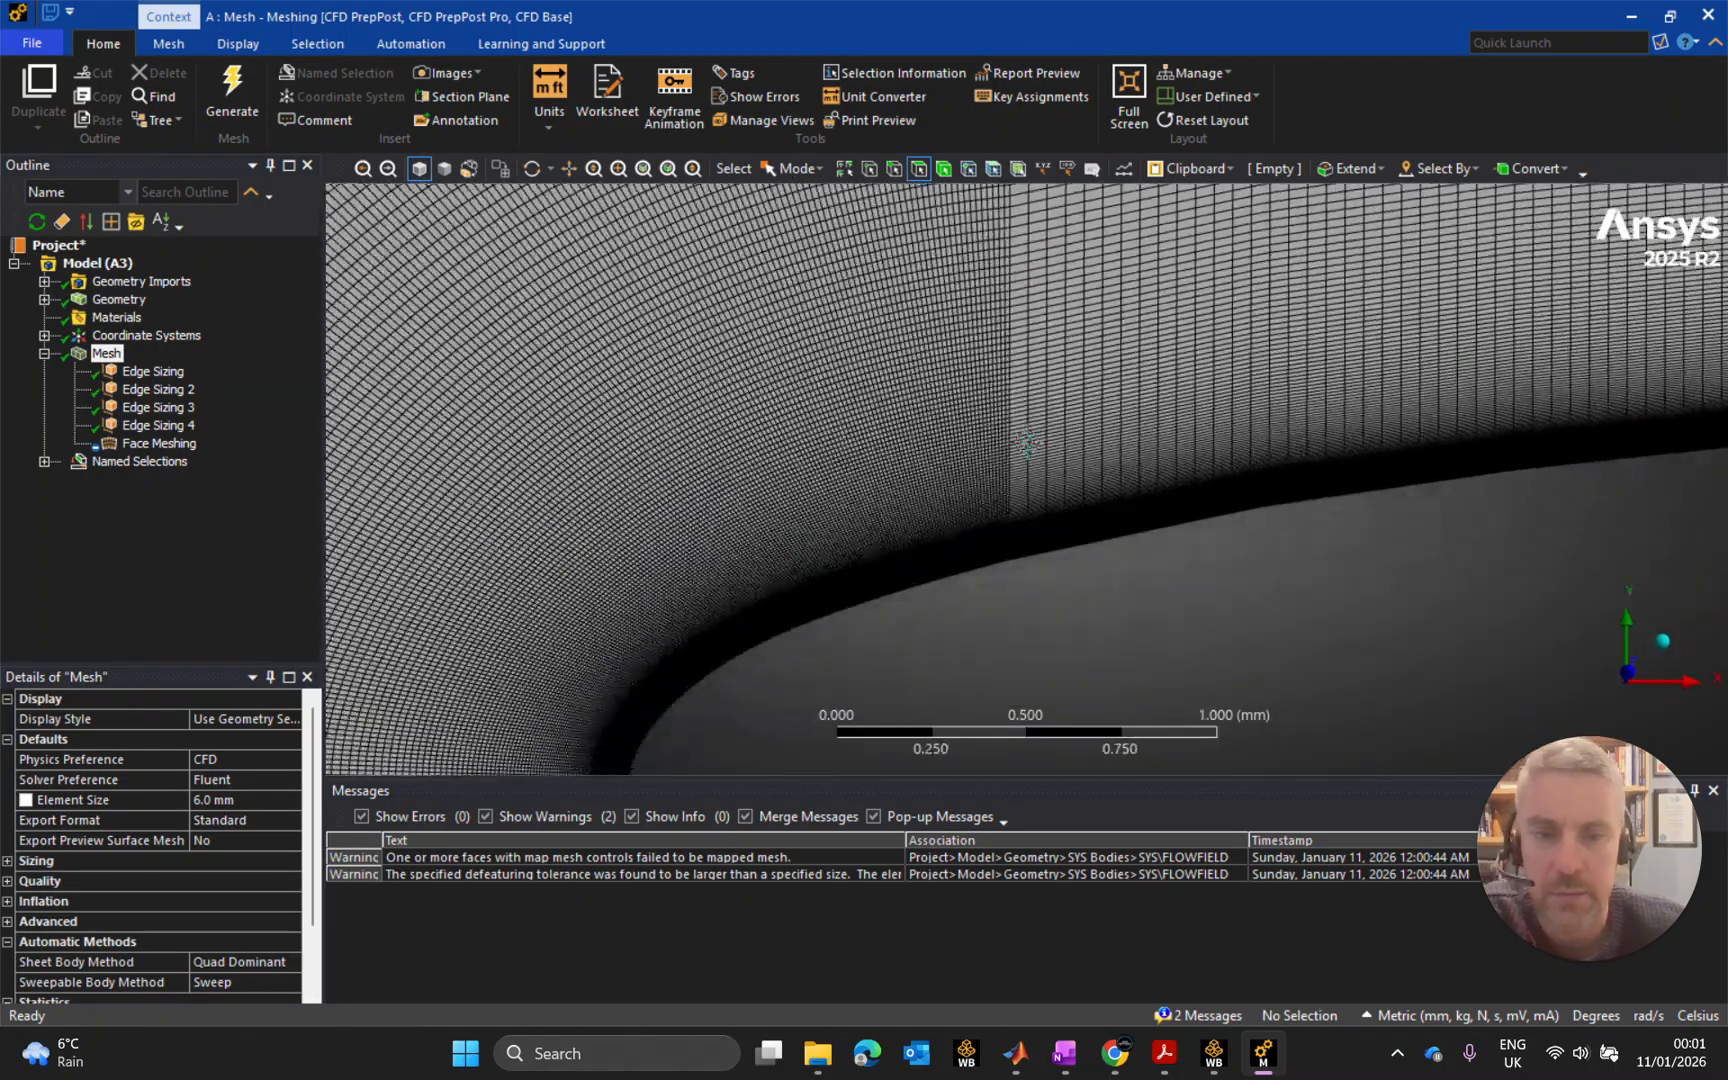
{"action": "scroll", "coordinate": [1021, 437], "scroll_direction": "up", "scroll_amount": 6}
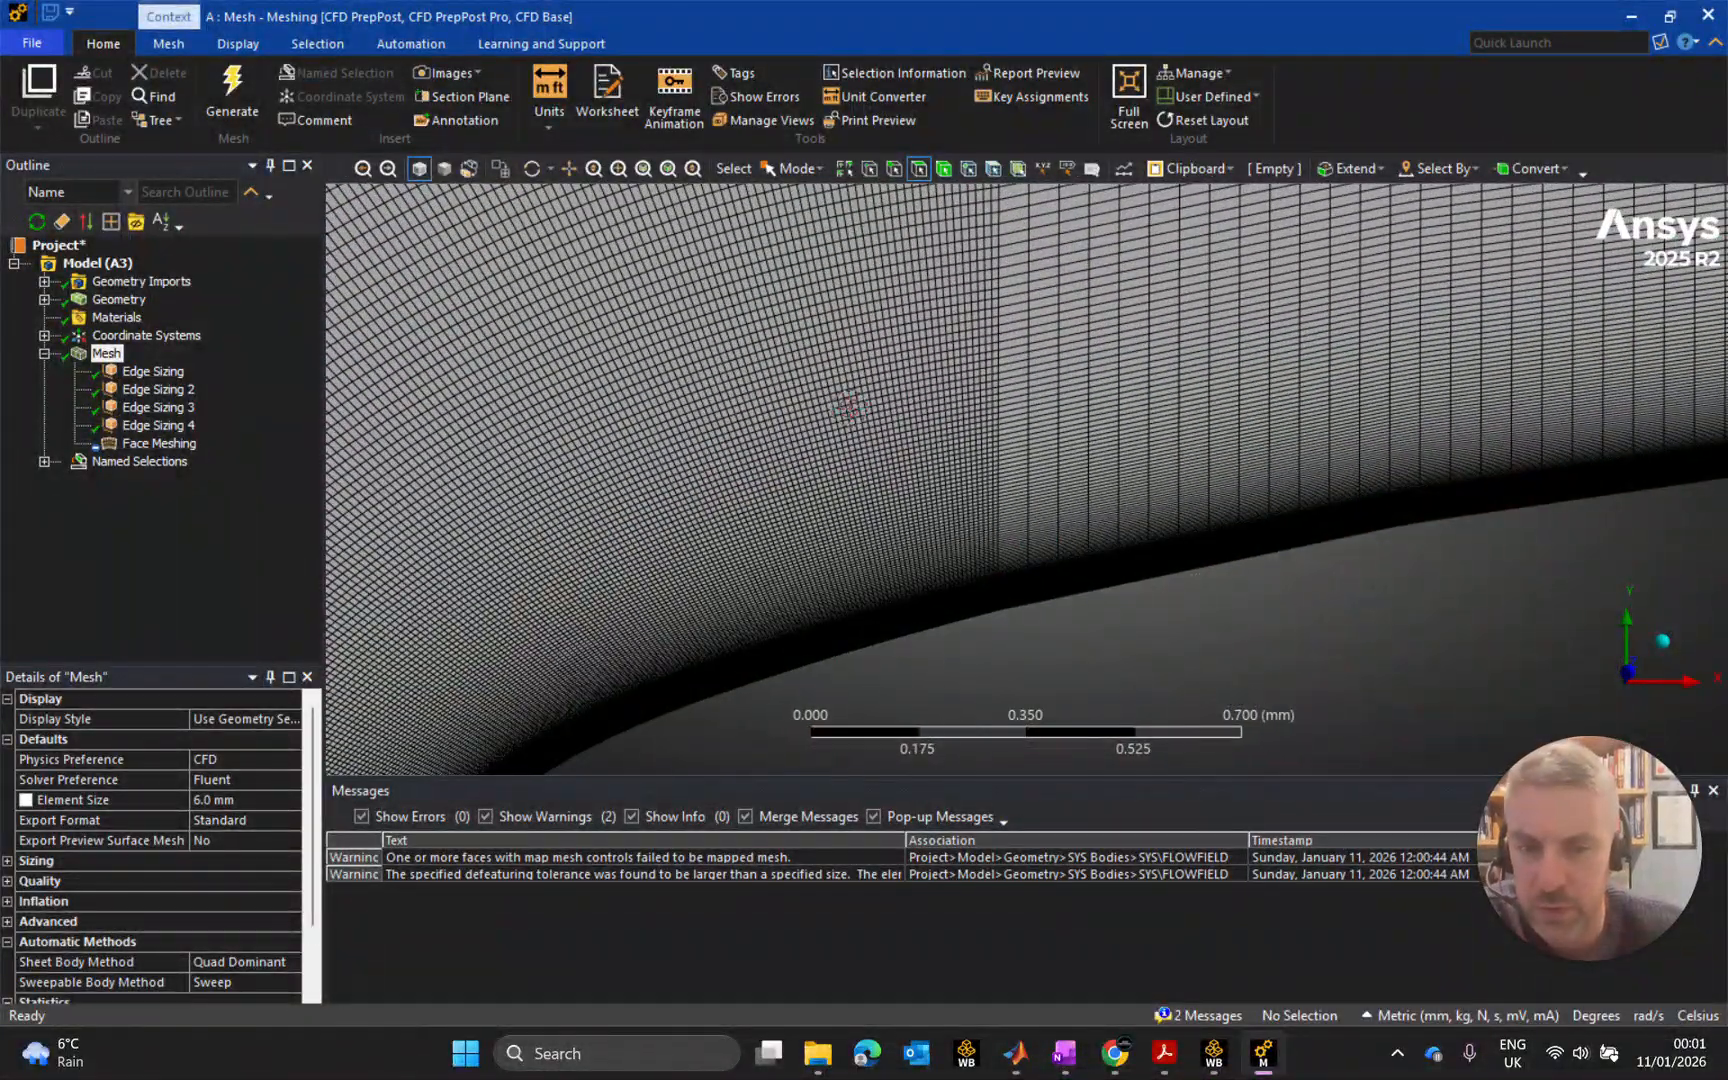
Set the number of divisions of Edge Sizing 4 around the leading edge to 120 and regenerate the mesh.
{"action": "left_click", "coordinate": [158, 425]}
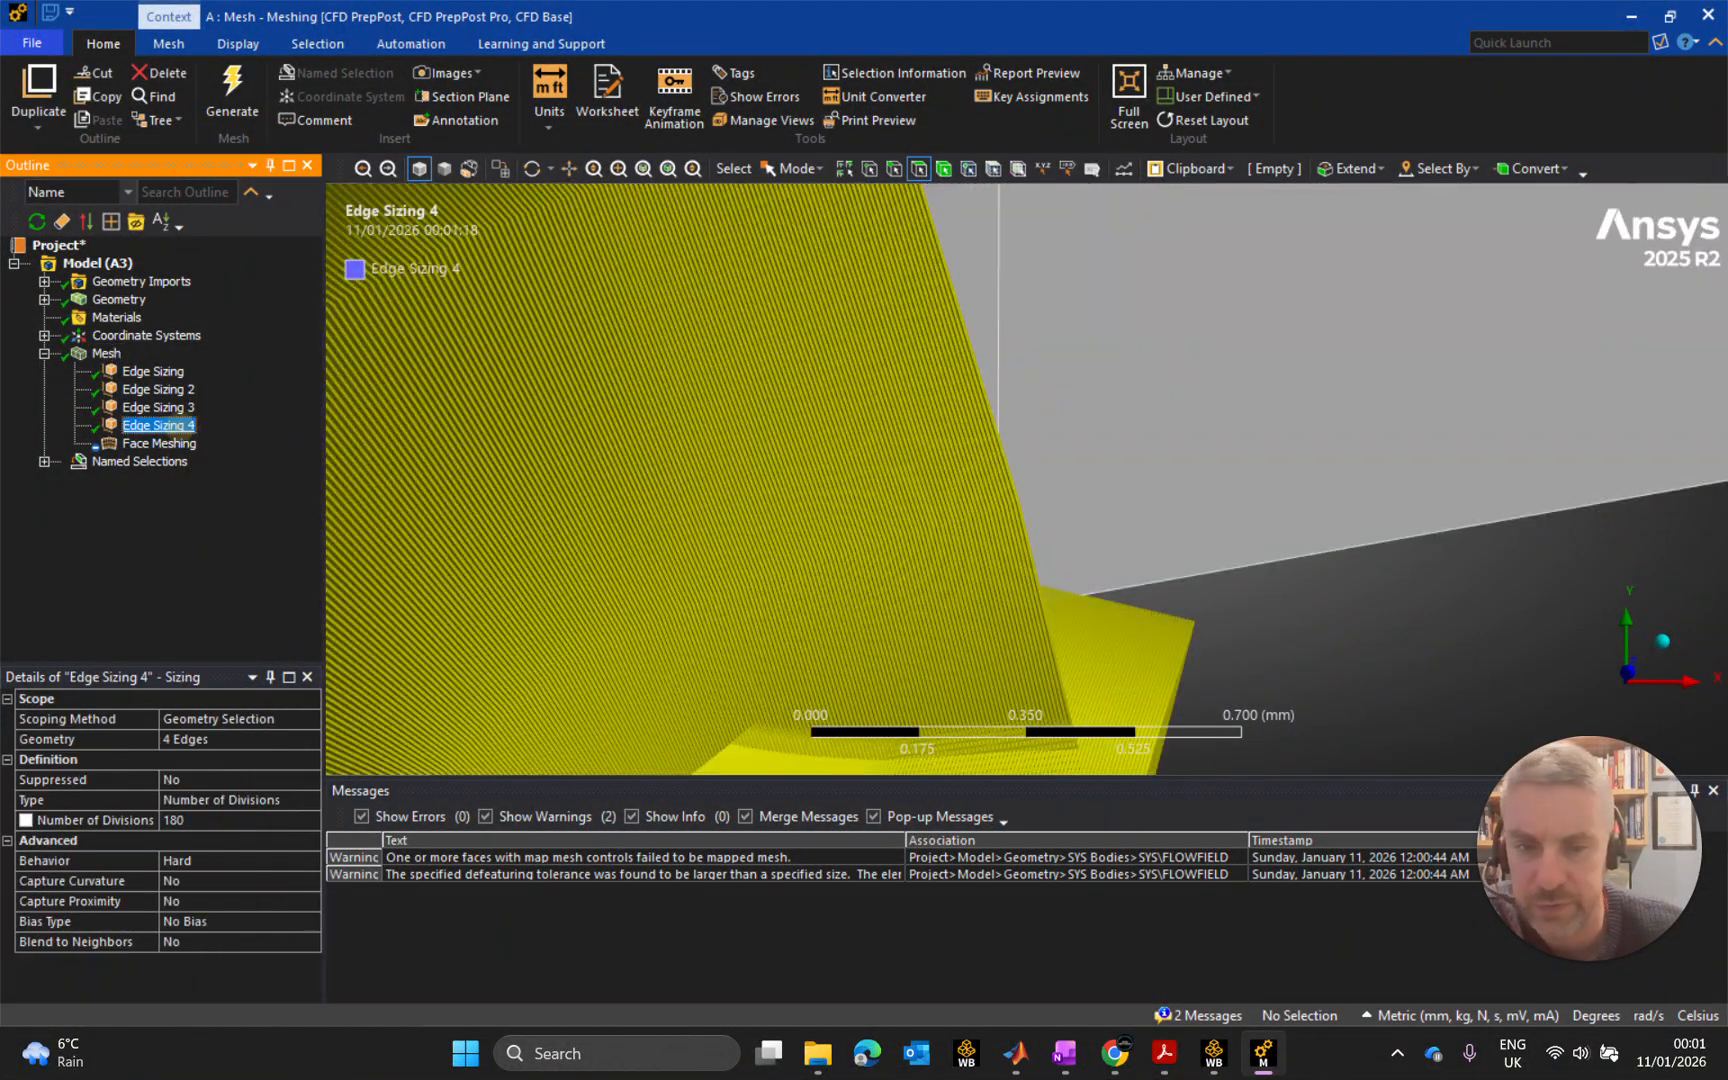
{"action": "left_click", "coordinate": [190, 822]}
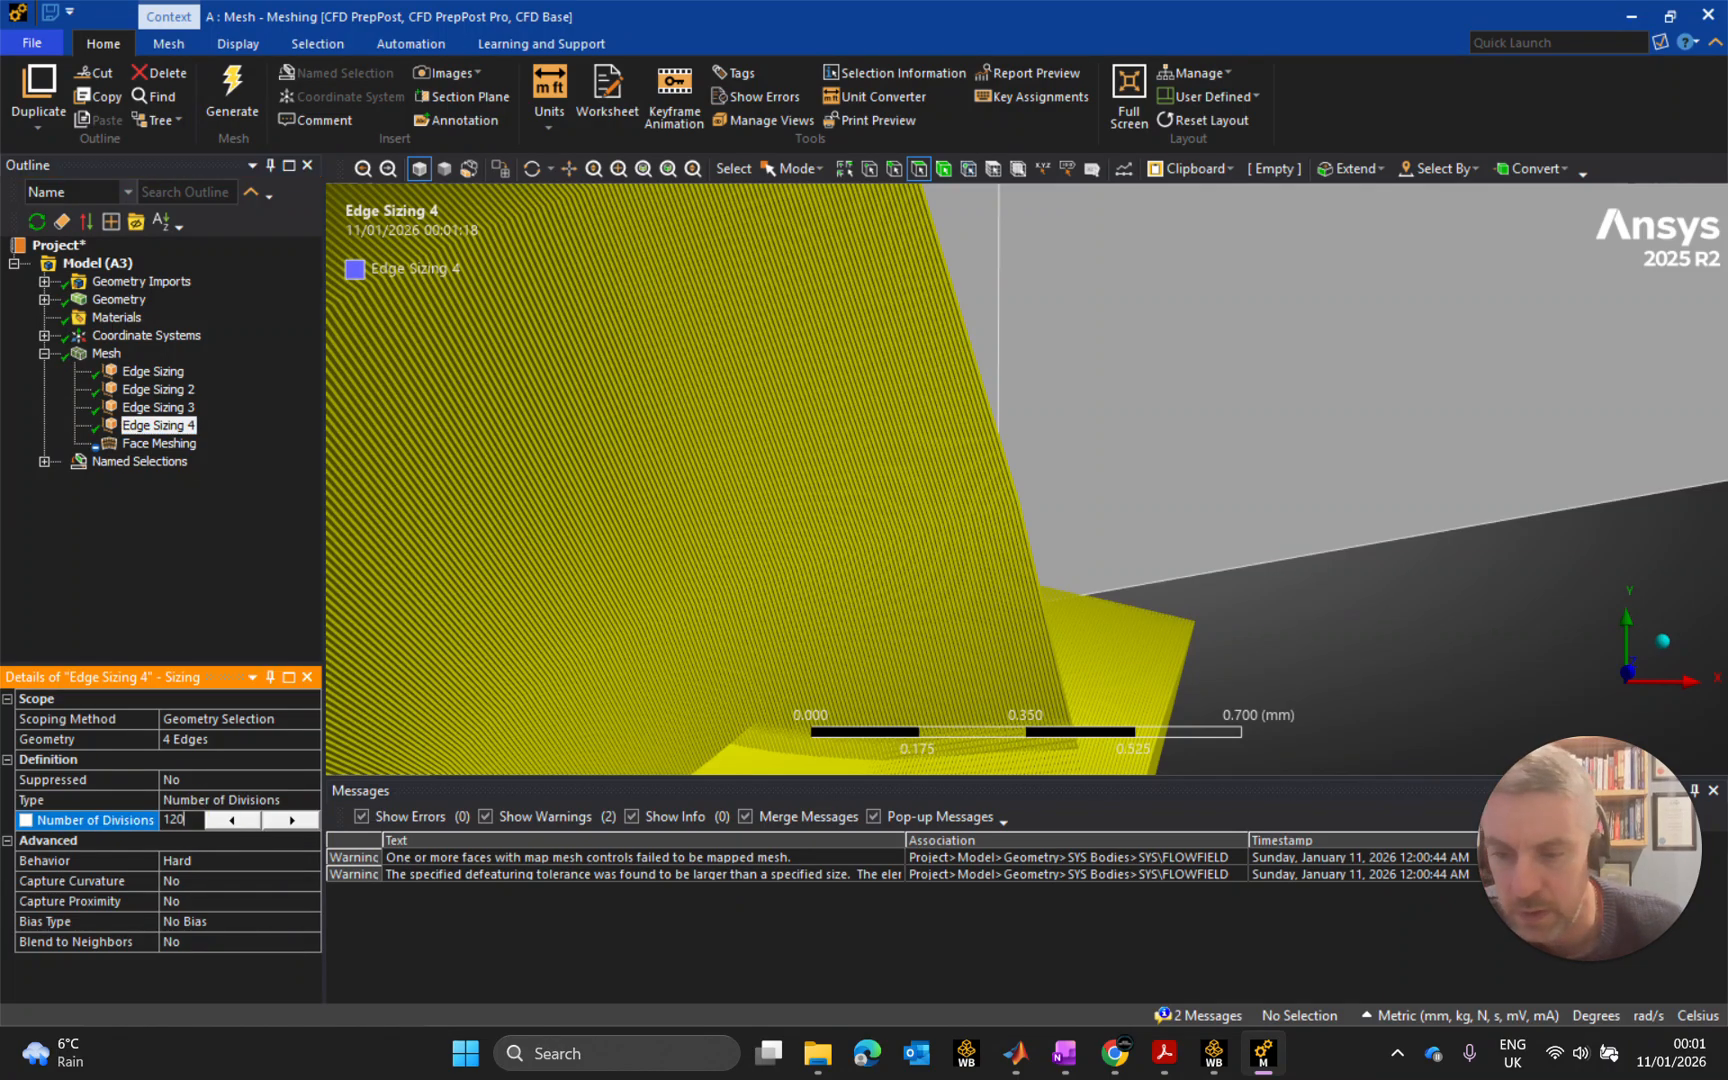
{"action": "key", "text": "Return"}
{"action": "left_click", "coordinate": [106, 353]}
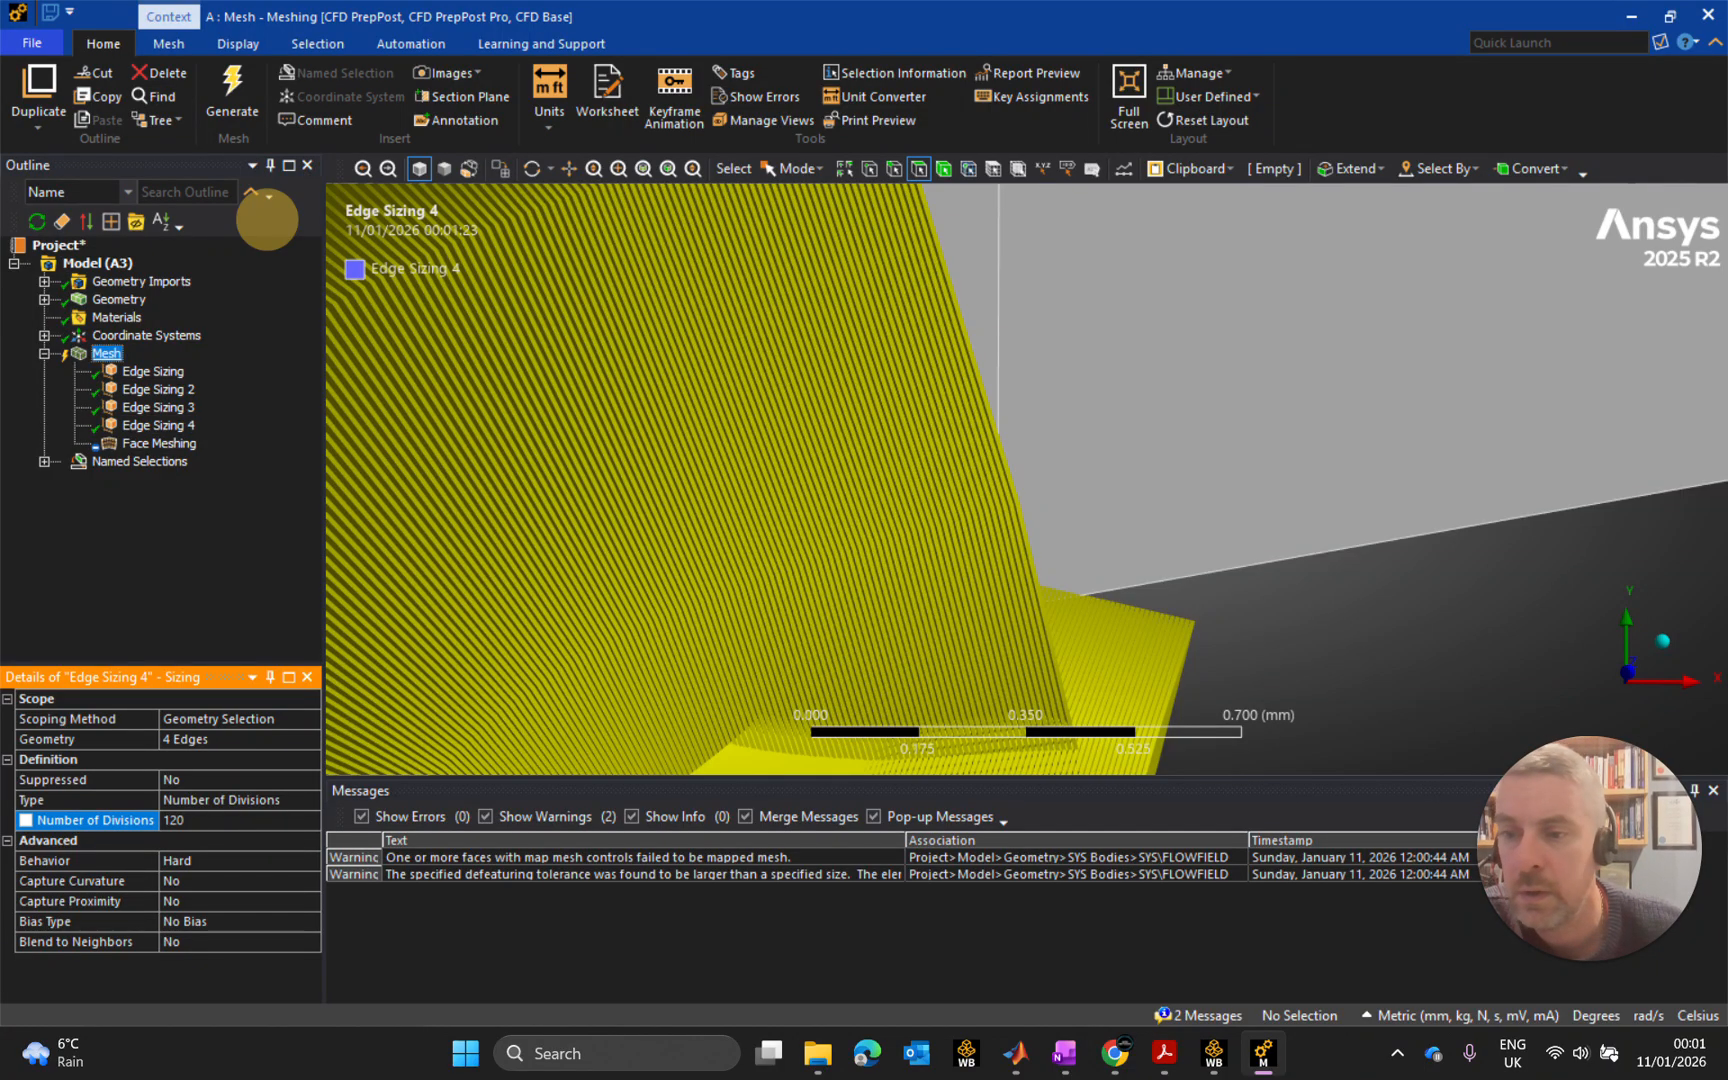
{"action": "left_click", "coordinate": [232, 95]}
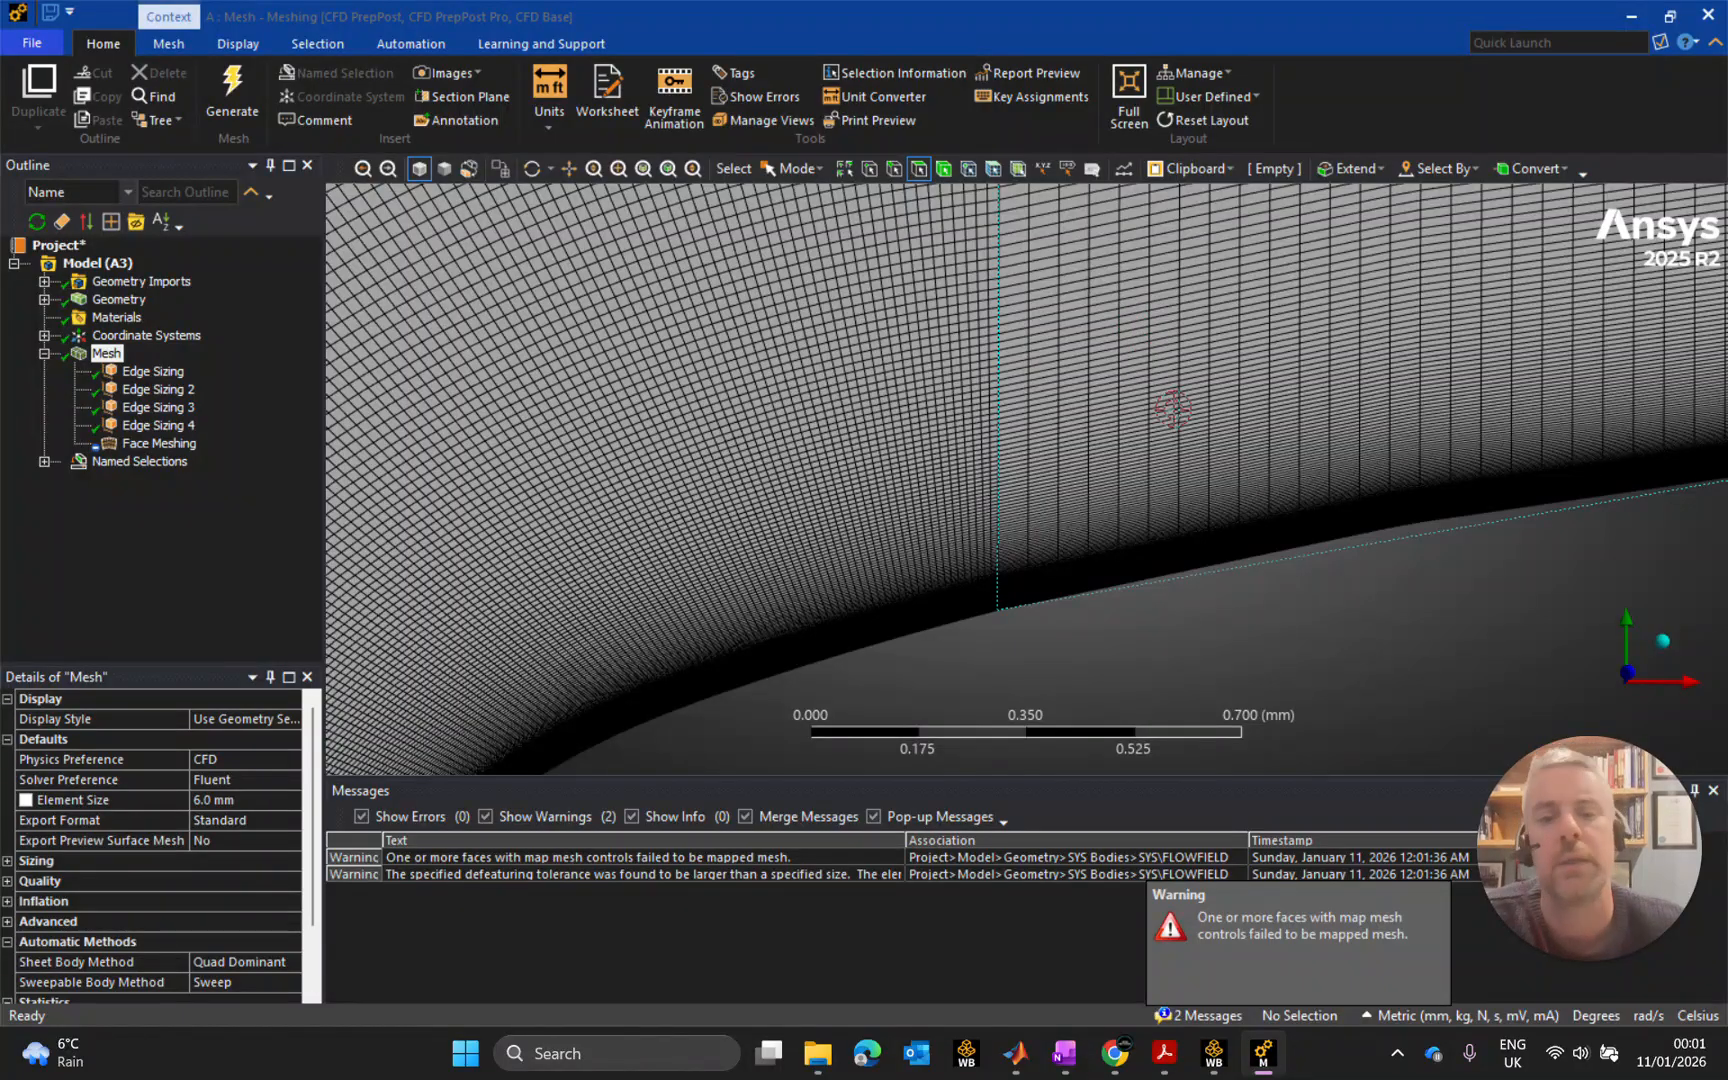
{"action": "scroll", "coordinate": [1172, 410], "scroll_direction": "down", "scroll_amount": 3}
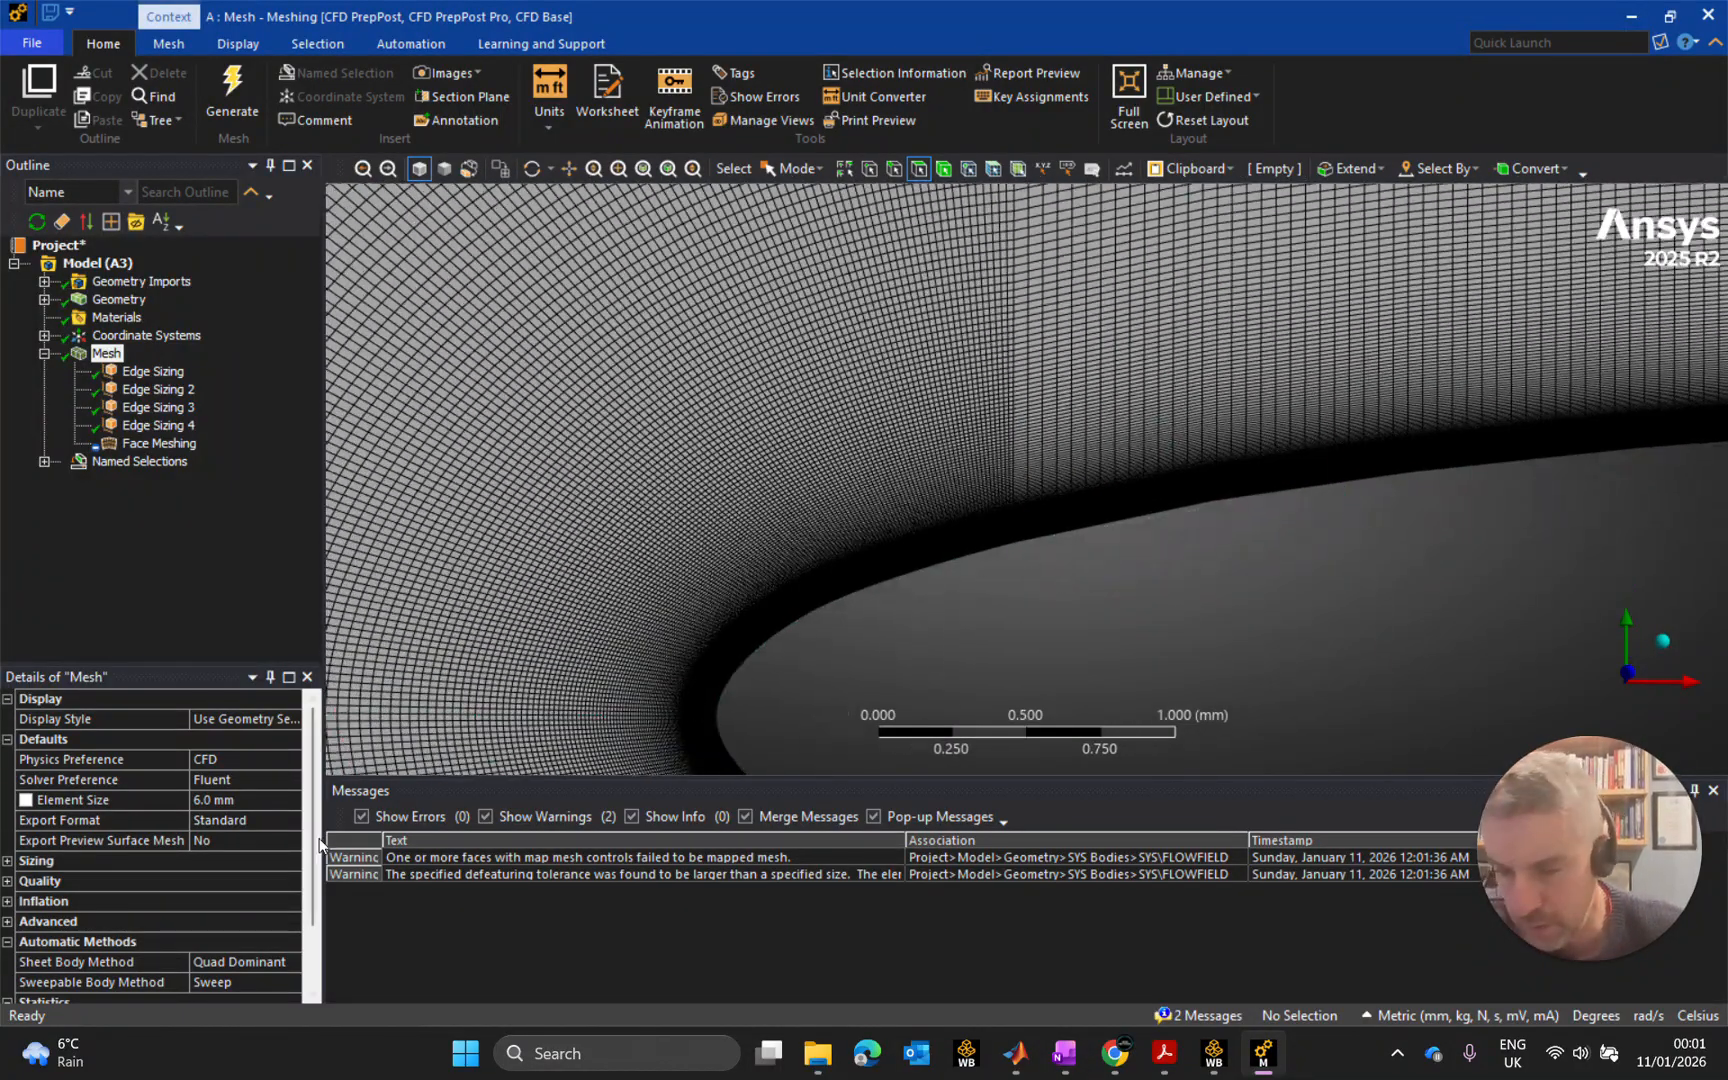
Check the mesh's node and element statistics, set the number of divisions of the first Edge Sizing to 300 and regenerate the mesh.
{"action": "left_click_drag", "start_coordinate": [314, 843], "coordinate": [313, 912]}
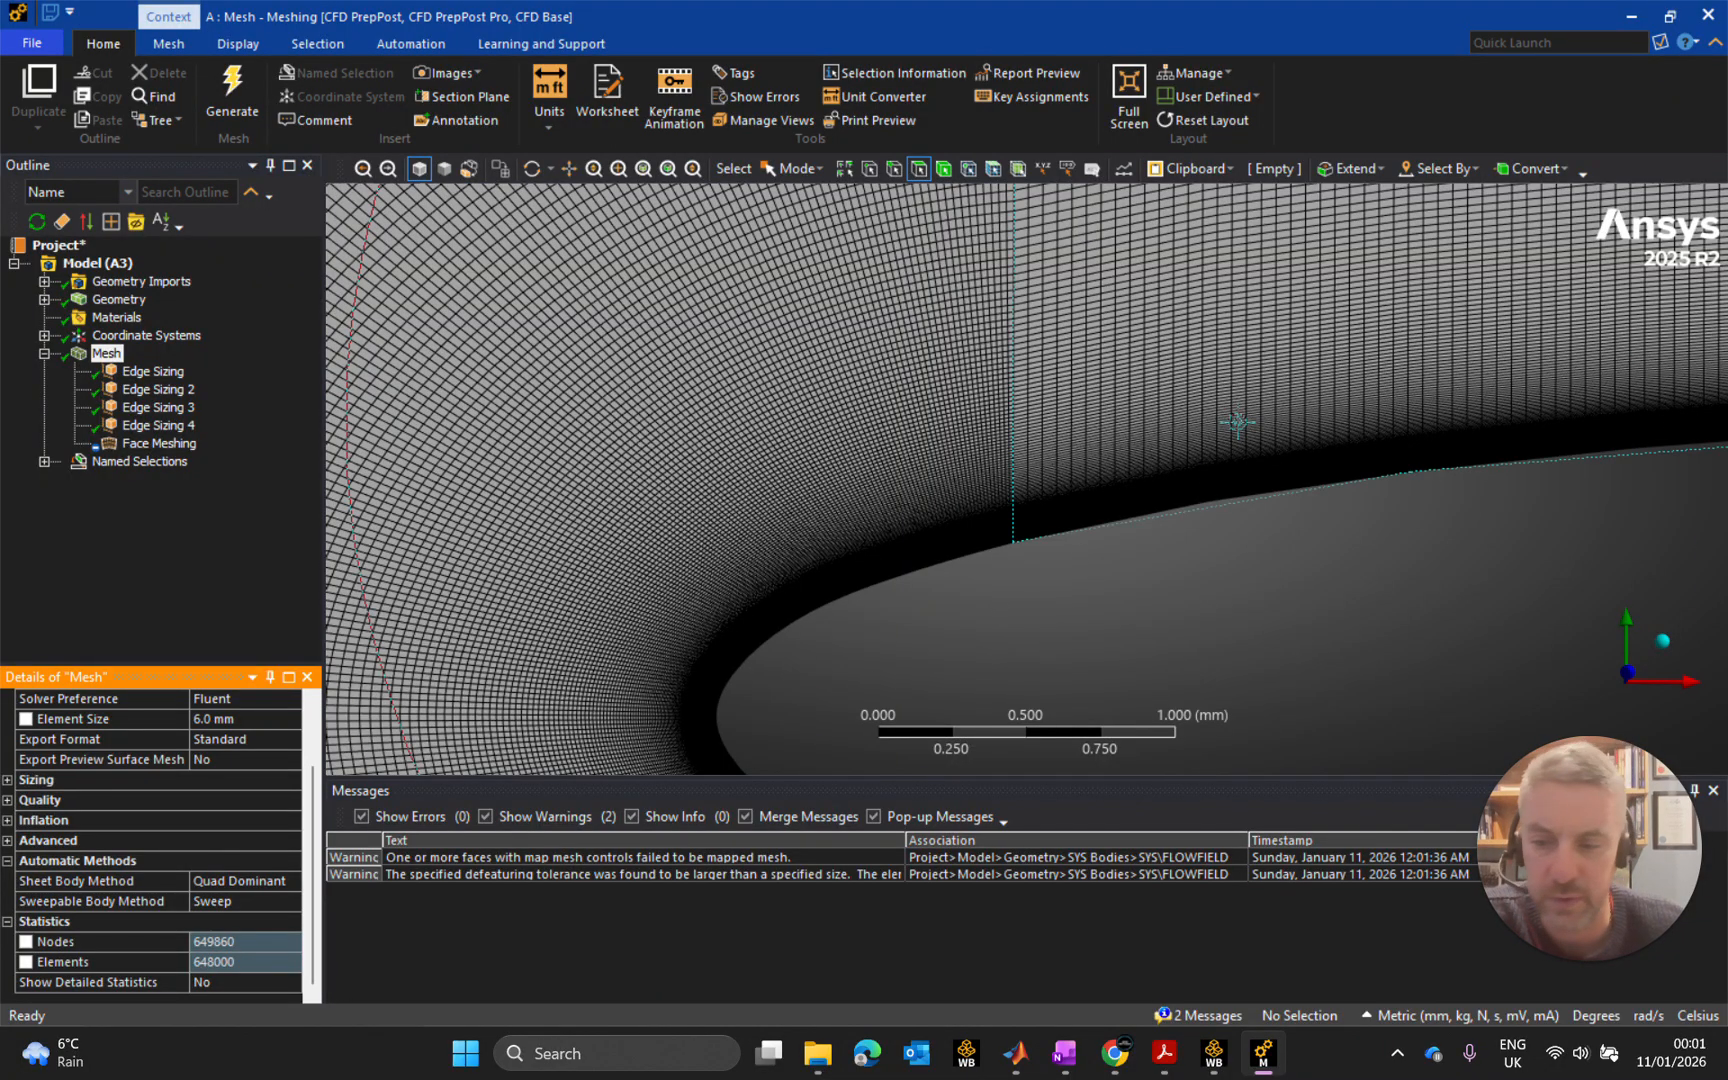
{"action": "scroll", "coordinate": [1236, 422], "scroll_direction": "down", "scroll_amount": 10}
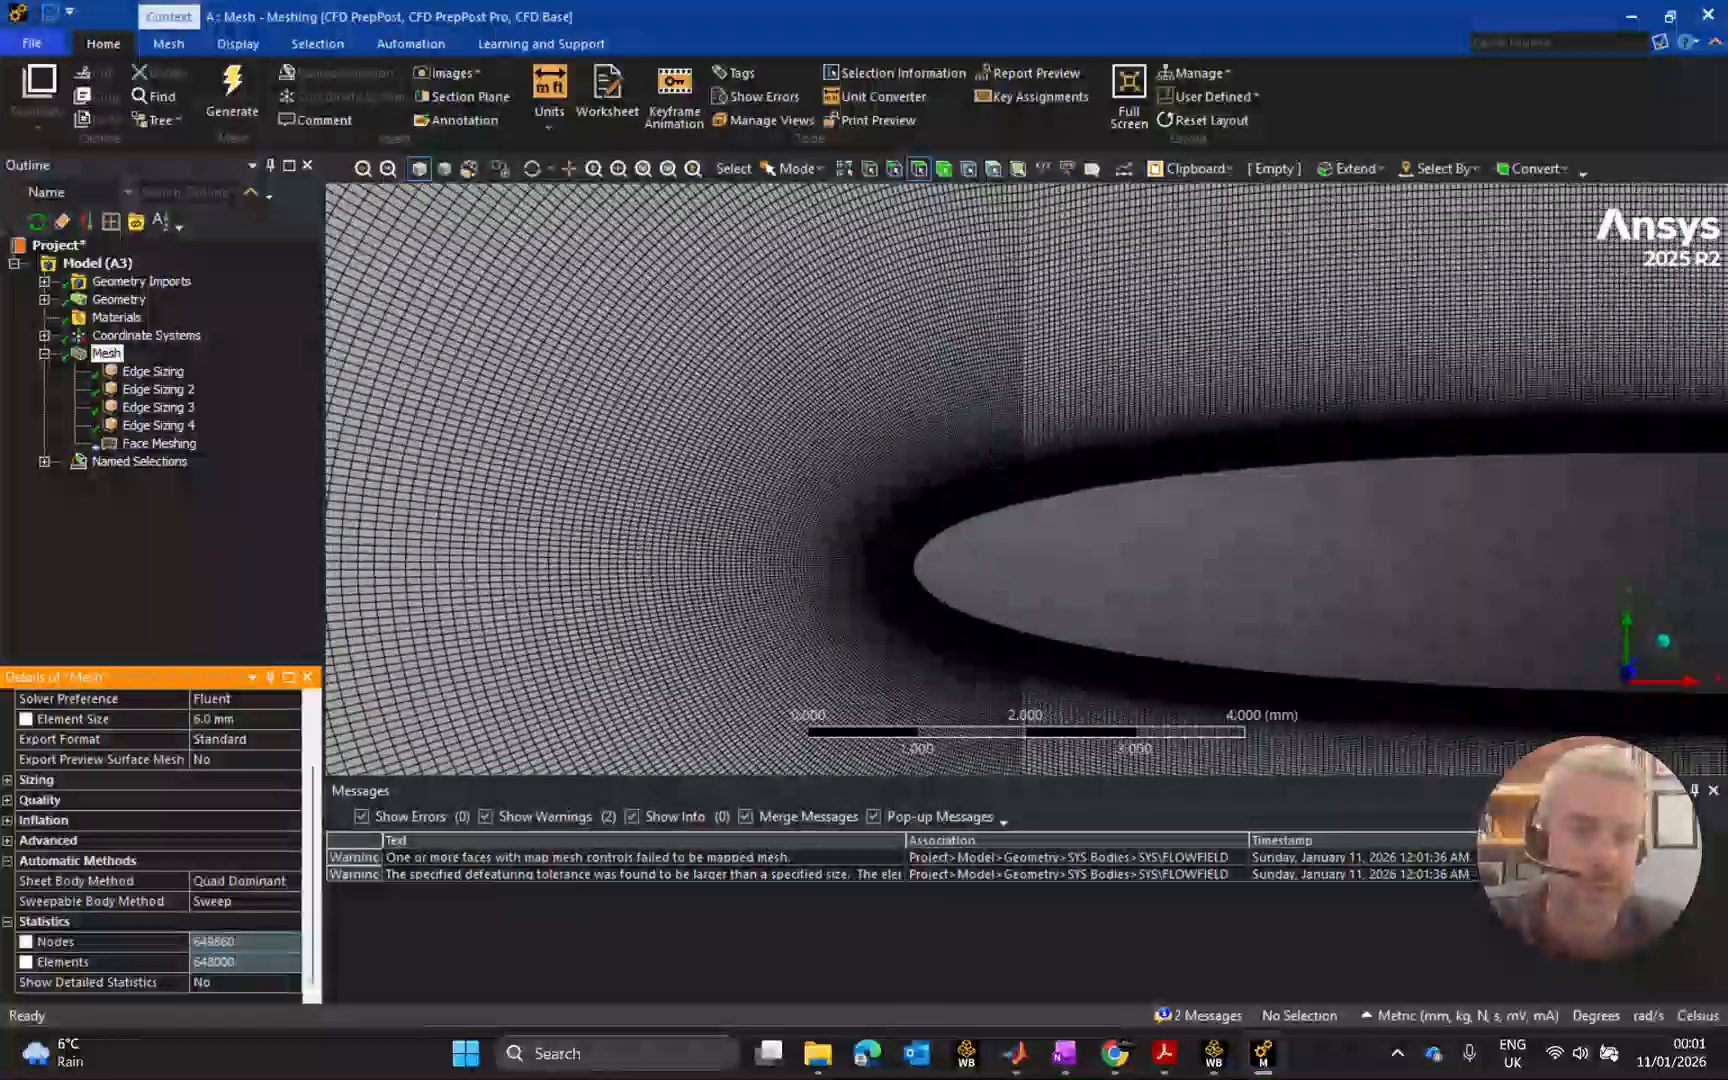
{"action": "scroll", "coordinate": [1563, 443], "scroll_direction": "down", "scroll_amount": 10}
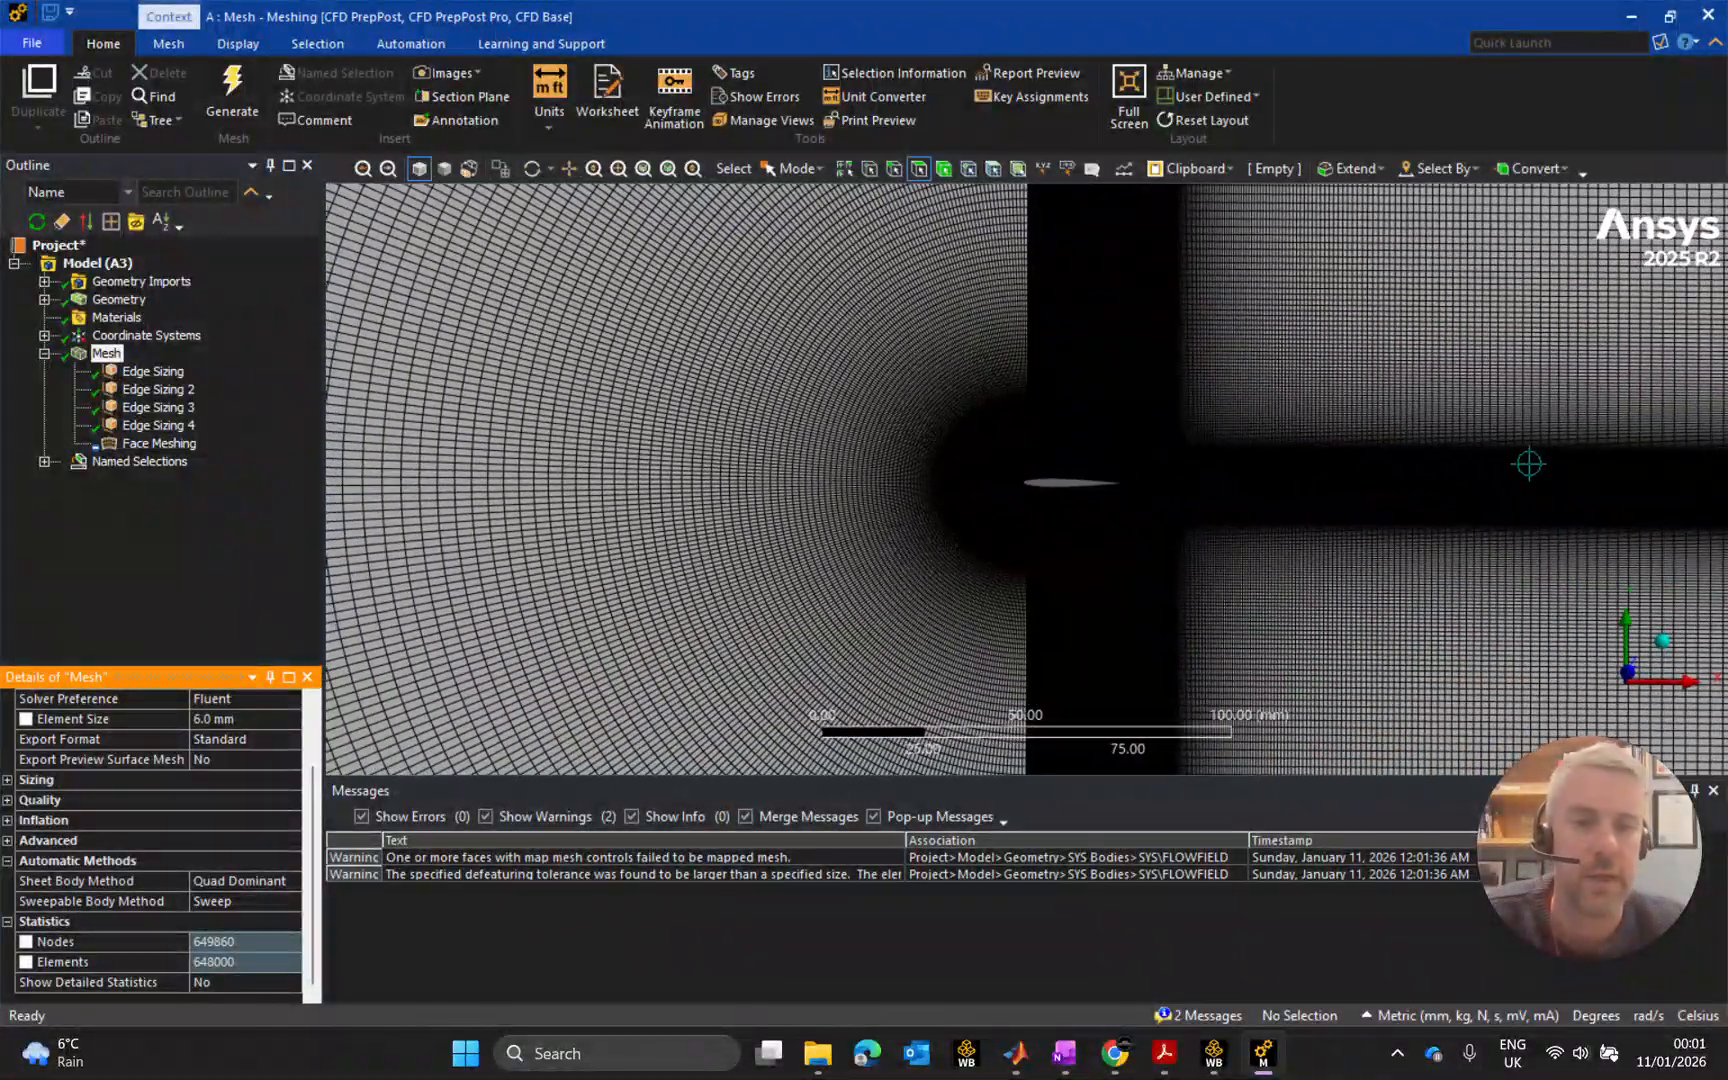
{"action": "scroll", "coordinate": [1126, 403], "scroll_direction": "up", "scroll_amount": 10}
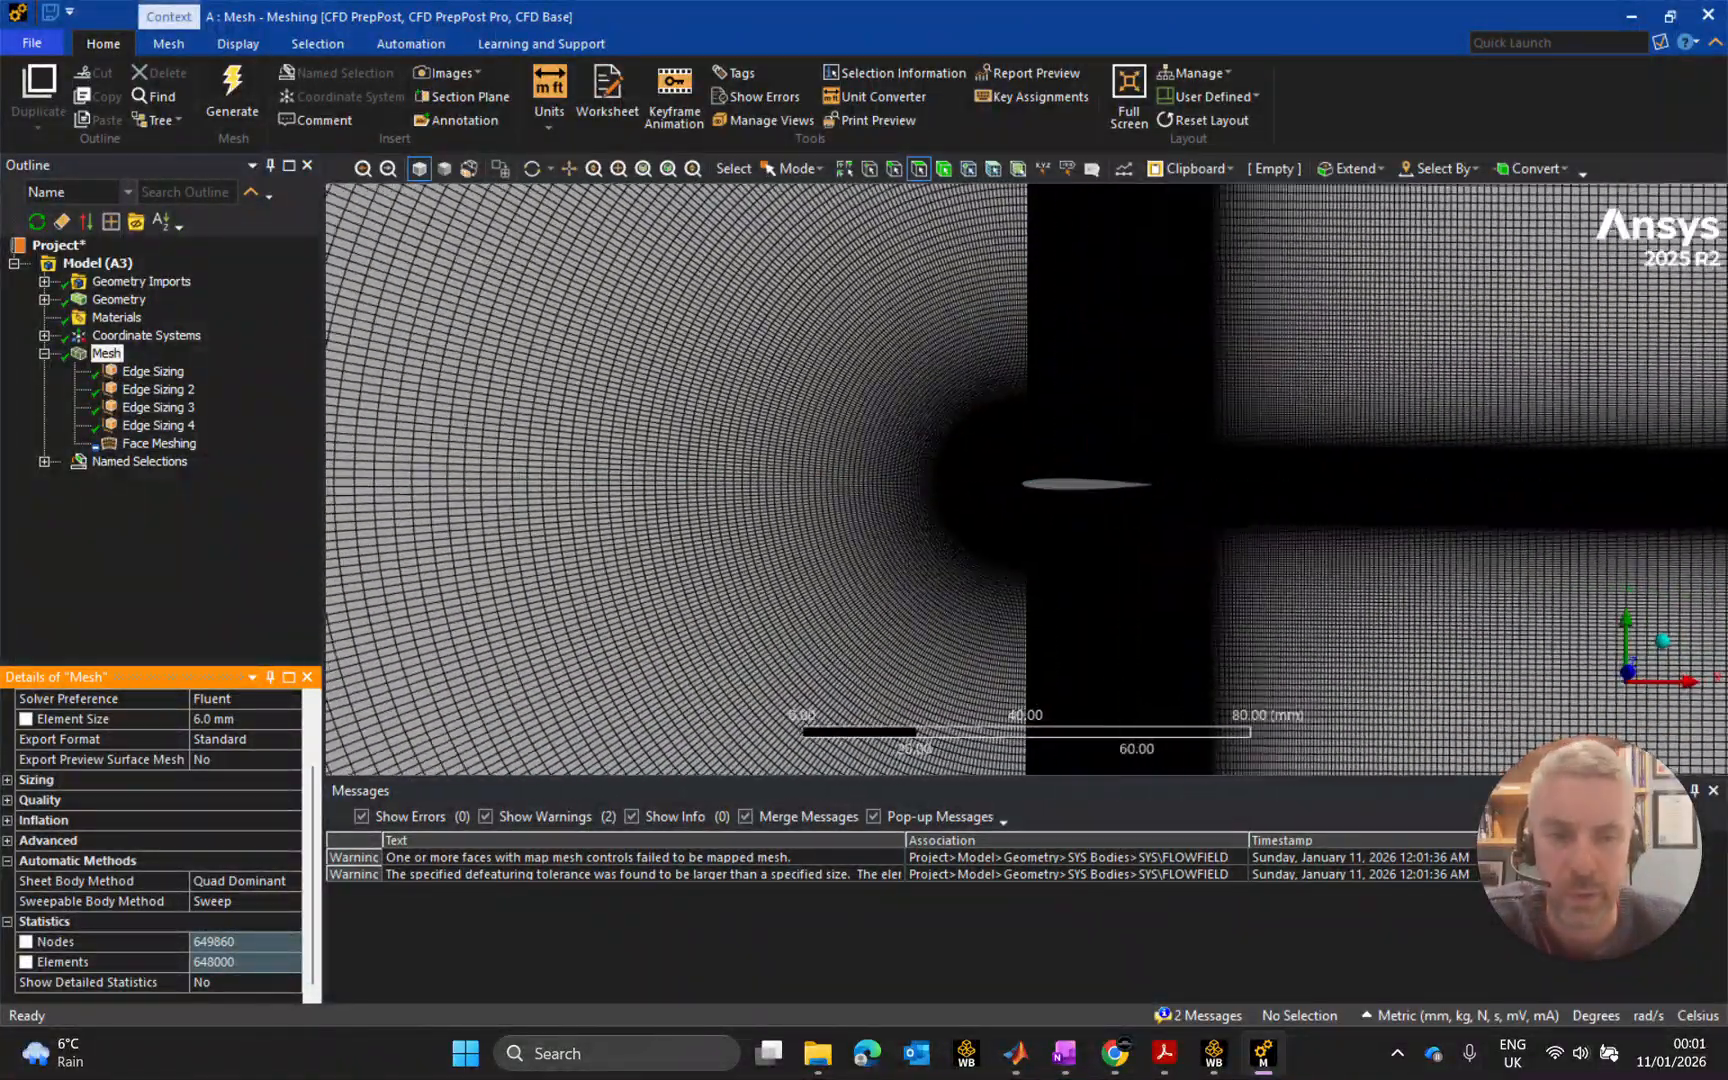
{"action": "scroll", "coordinate": [1145, 307], "scroll_direction": "up", "scroll_amount": 3}
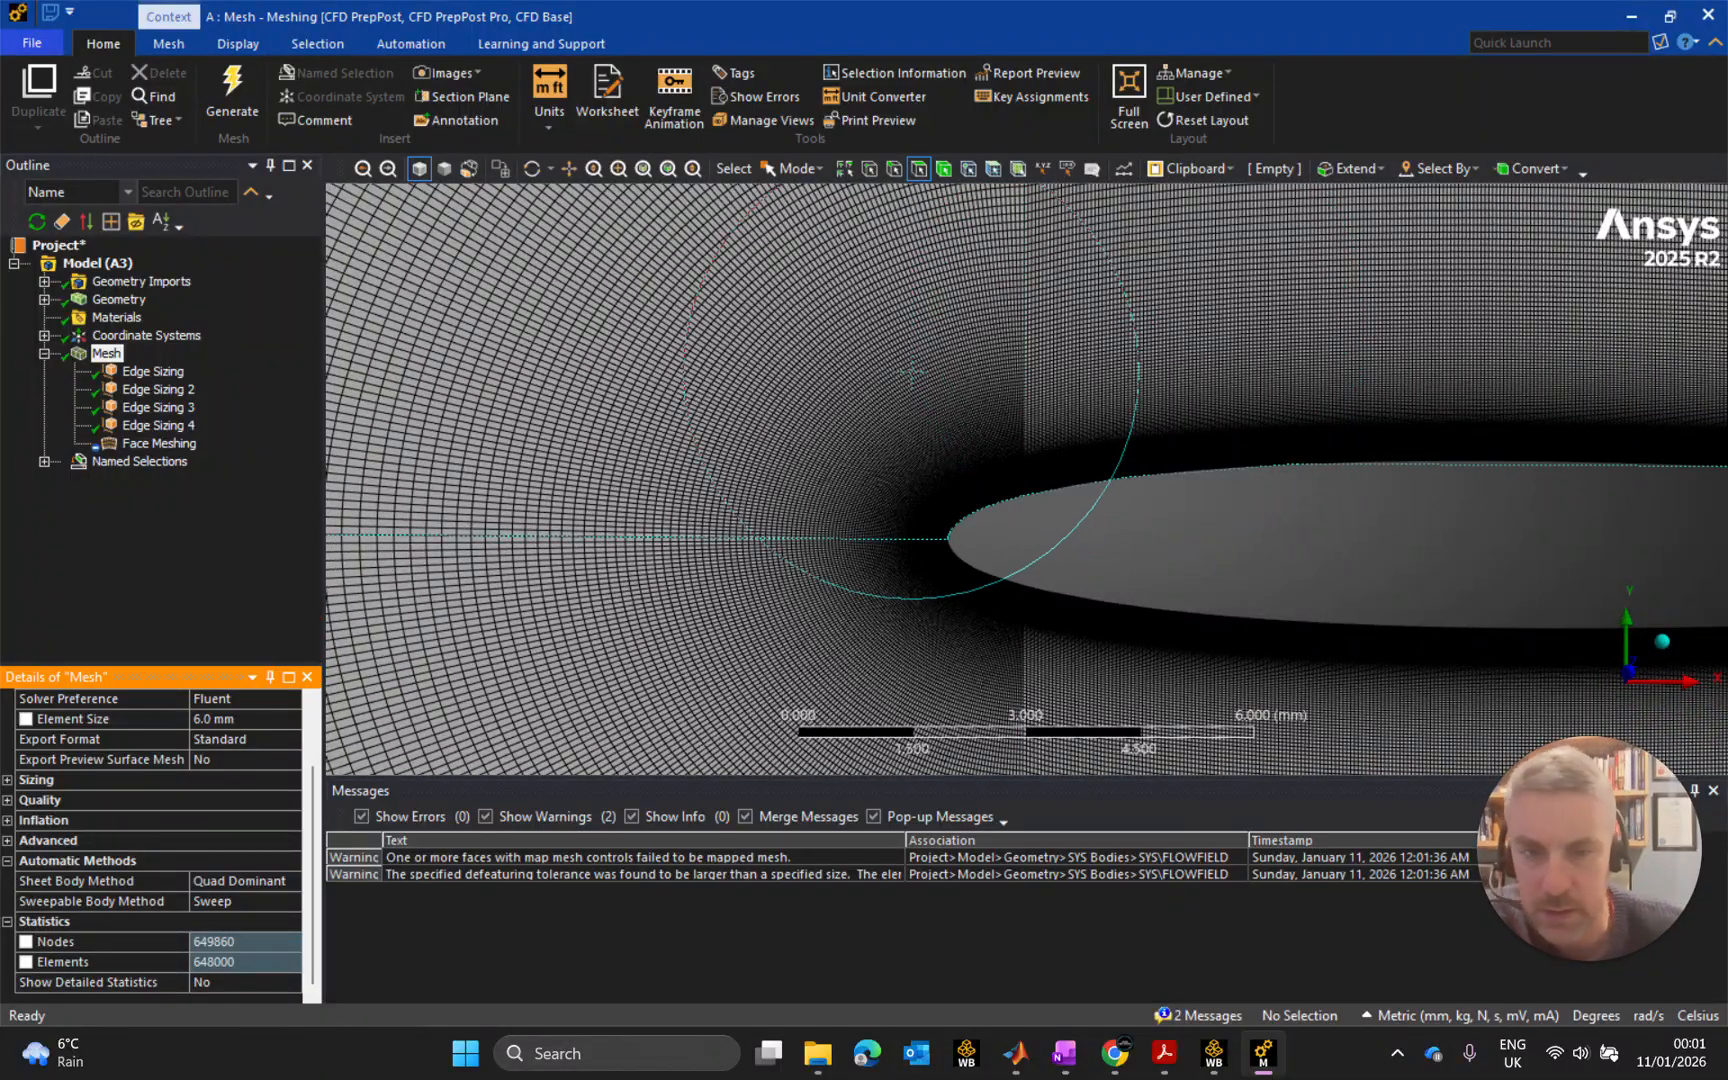
{"action": "left_click", "coordinate": [158, 389]}
{"action": "left_click", "coordinate": [153, 371]}
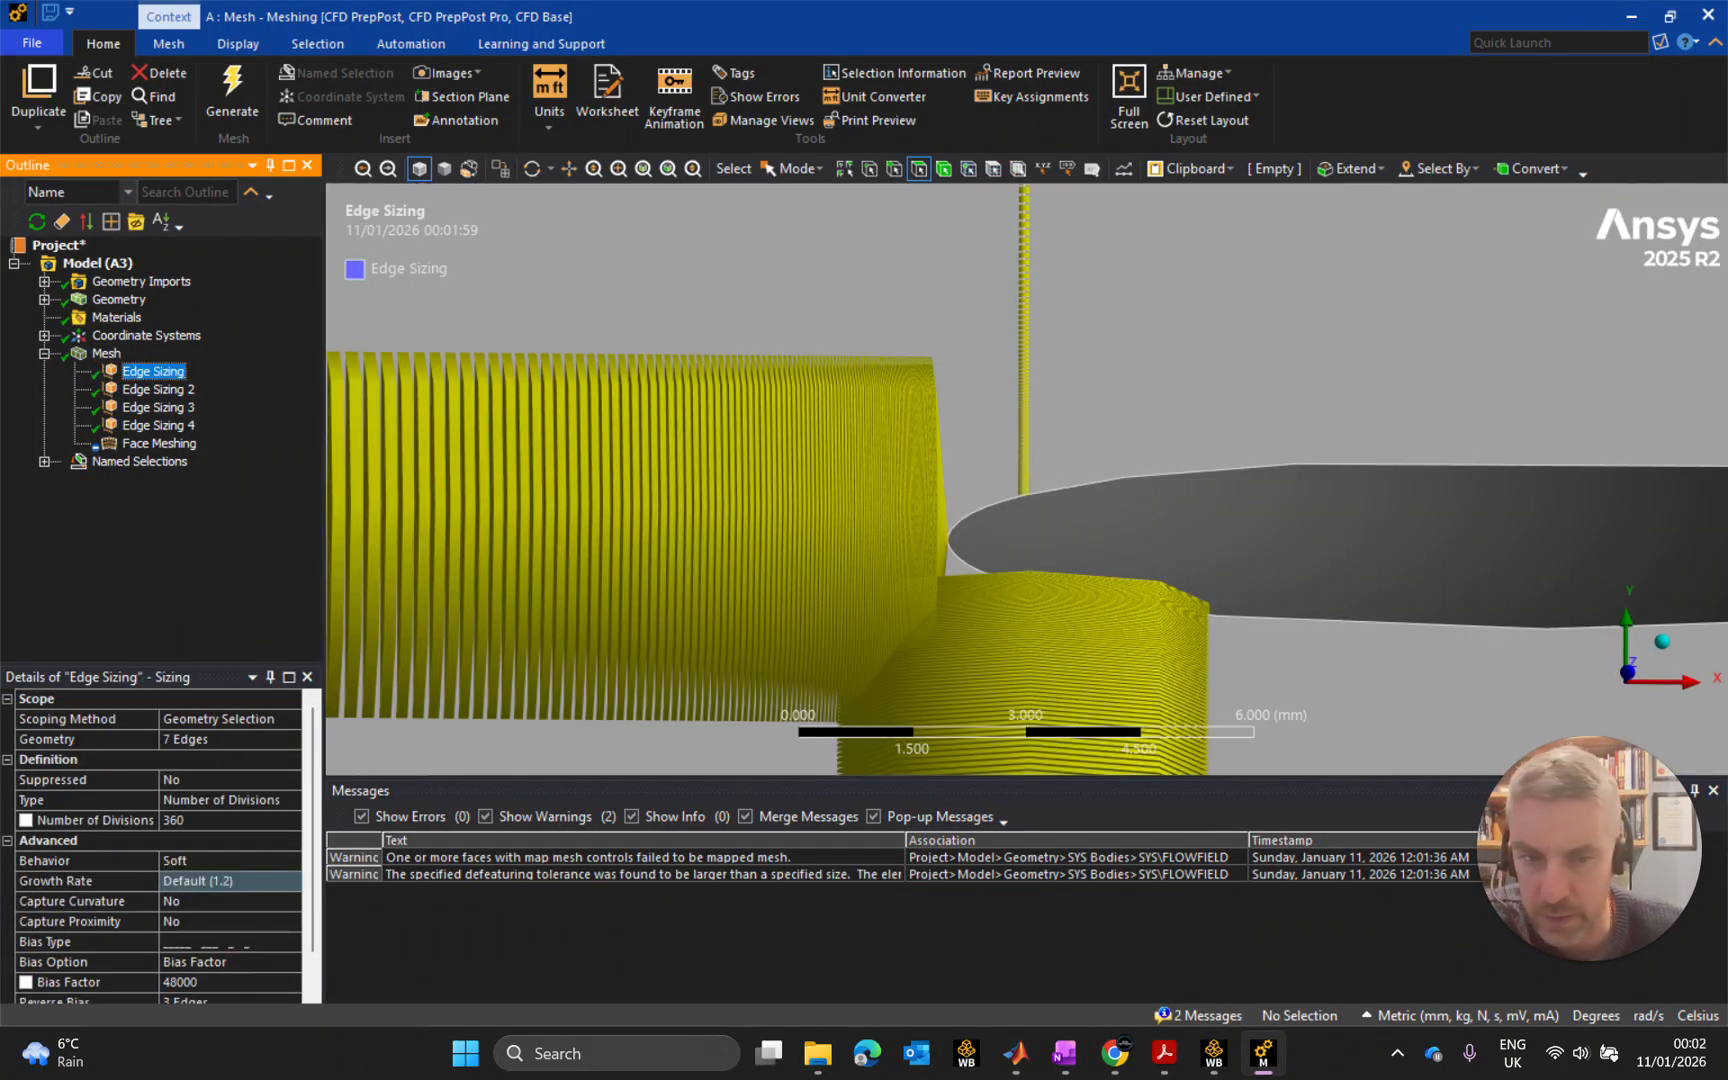
{"action": "left_click", "coordinate": [190, 821]}
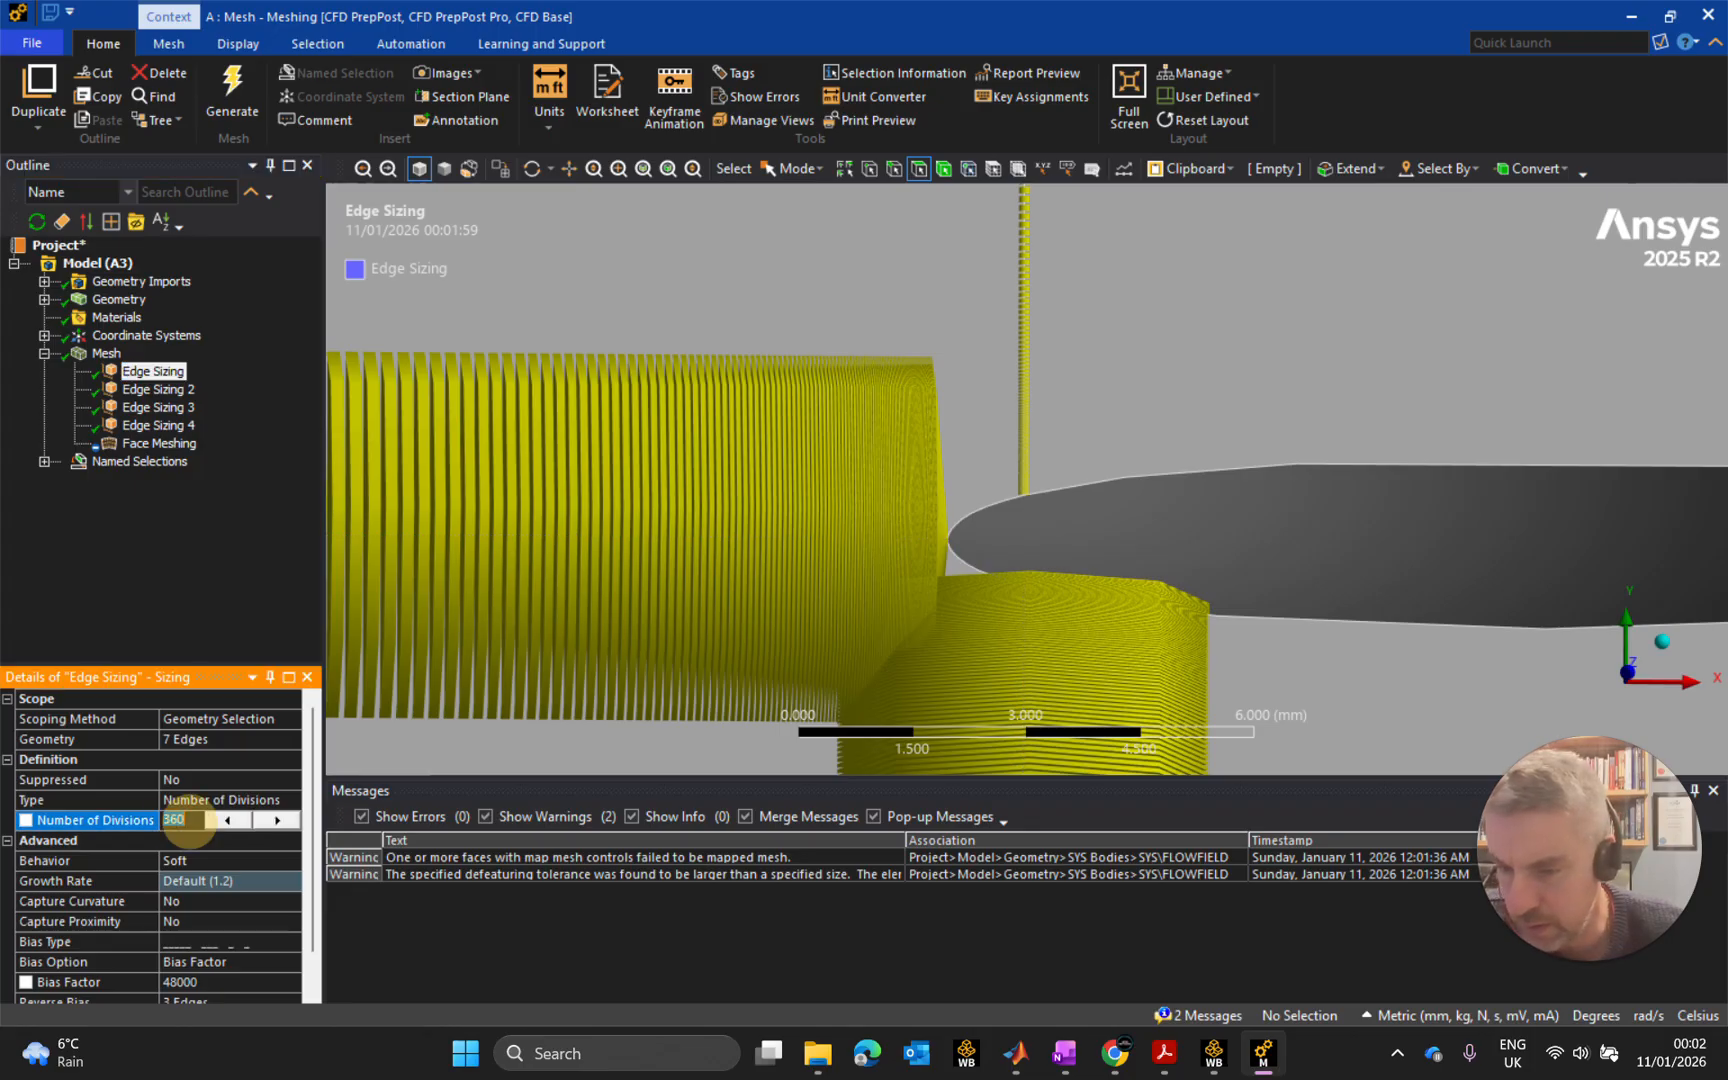
{"action": "type", "text": "300"}
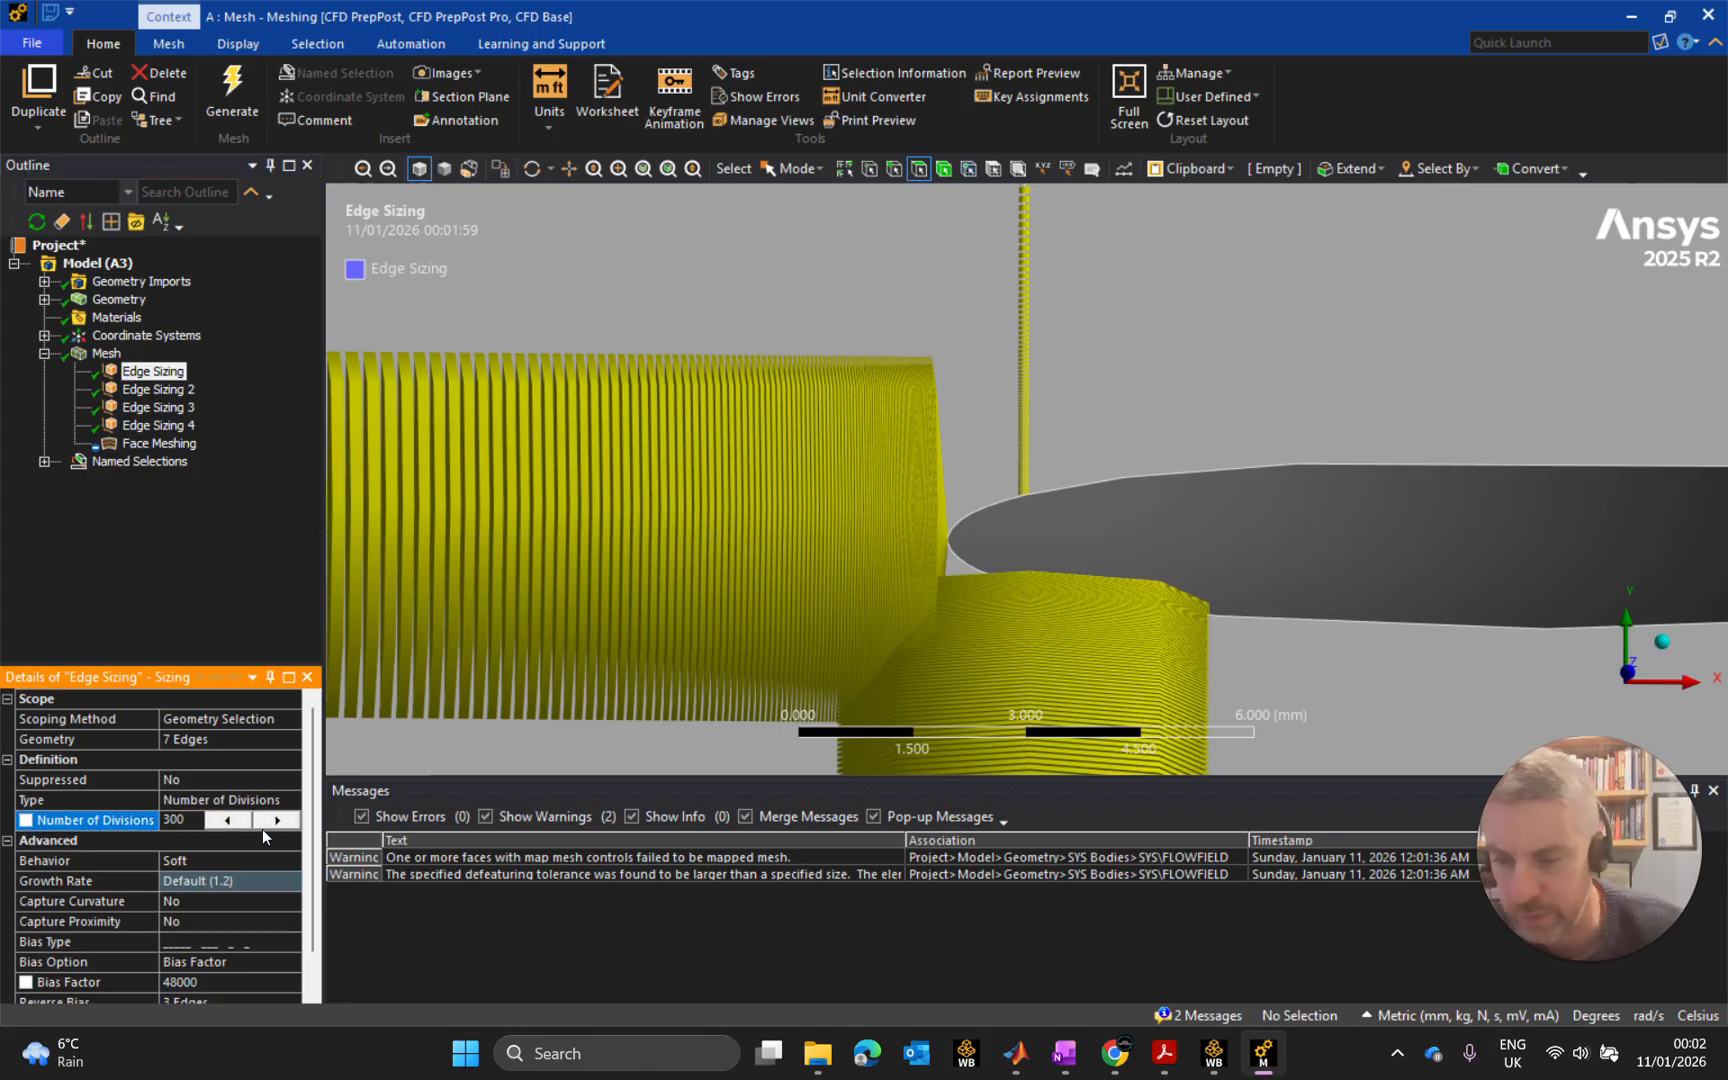
{"action": "key", "text": "Return"}
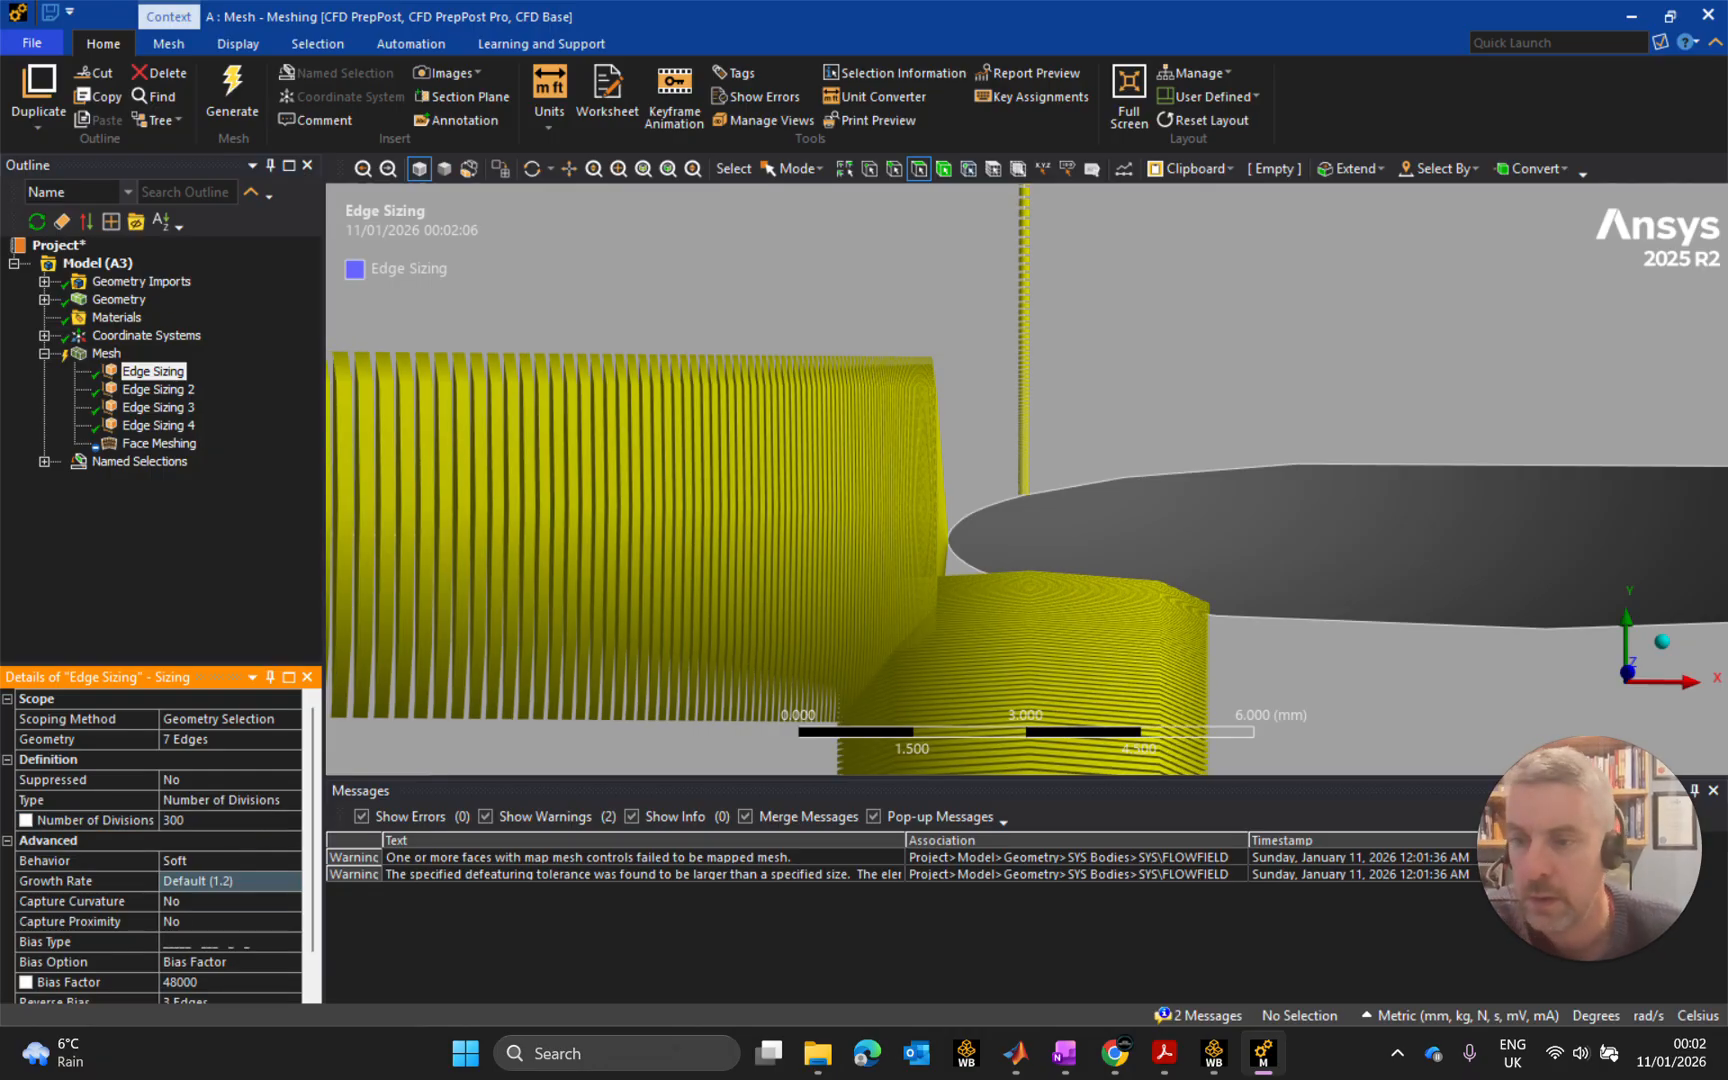
{"action": "left_click", "coordinate": [106, 353]}
{"action": "left_click", "coordinate": [232, 95]}
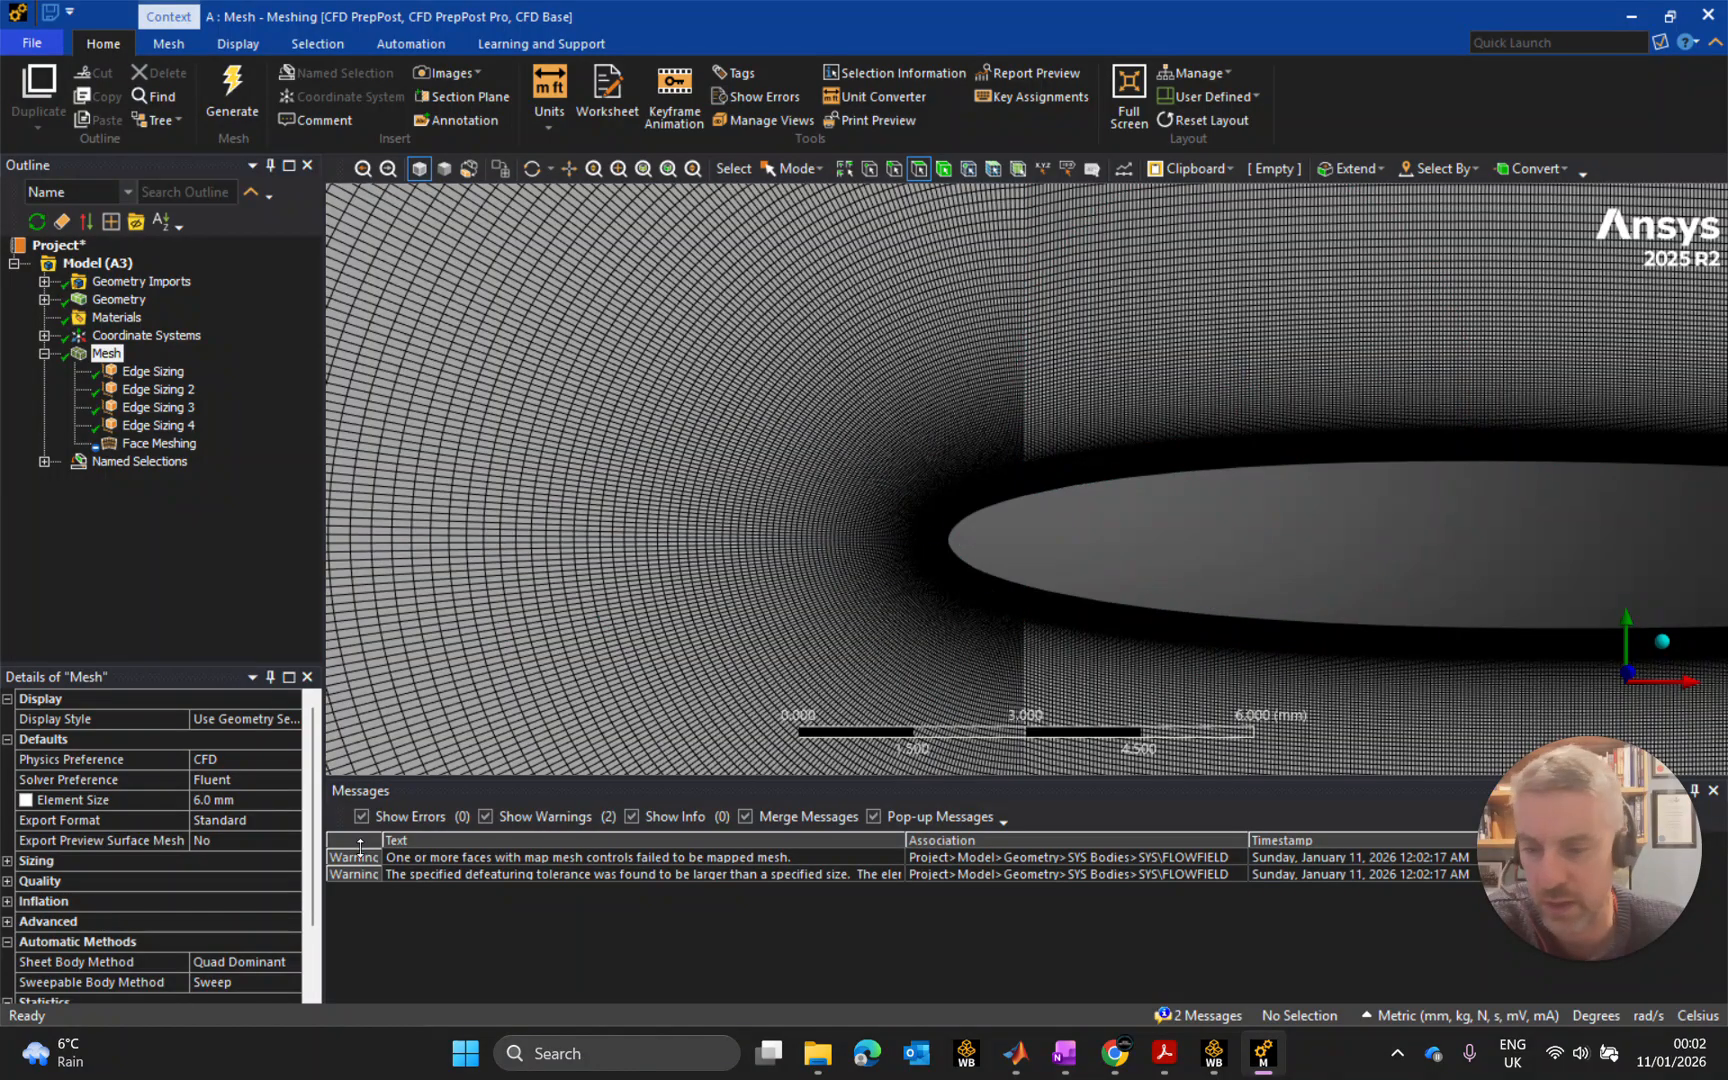
Check the mesh statistics and examine the cell spacing from the block boundary behind the leading edge to the trailing edge and wake.
{"action": "left_click_drag", "start_coordinate": [312, 897], "coordinate": [211, 967]}
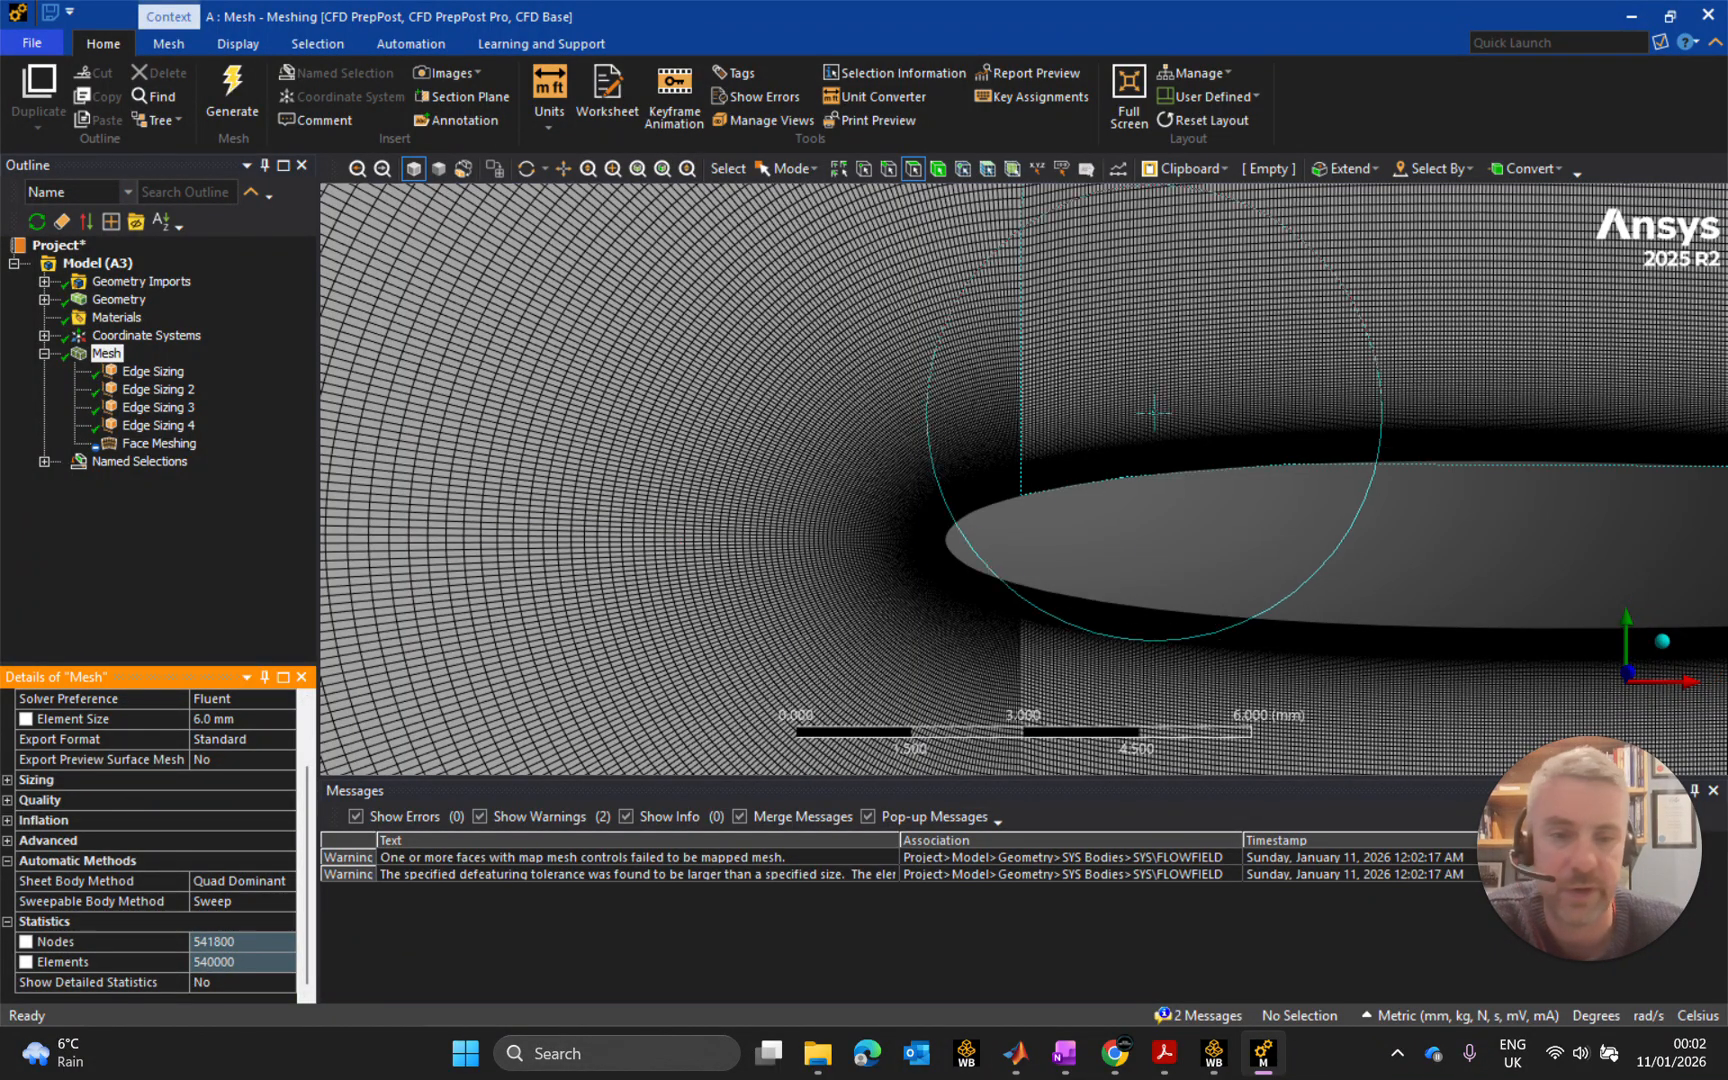
{"action": "scroll", "coordinate": [1165, 408], "scroll_direction": "down", "scroll_amount": 10}
{"action": "scroll", "coordinate": [1500, 452], "scroll_direction": "up", "scroll_amount": 10}
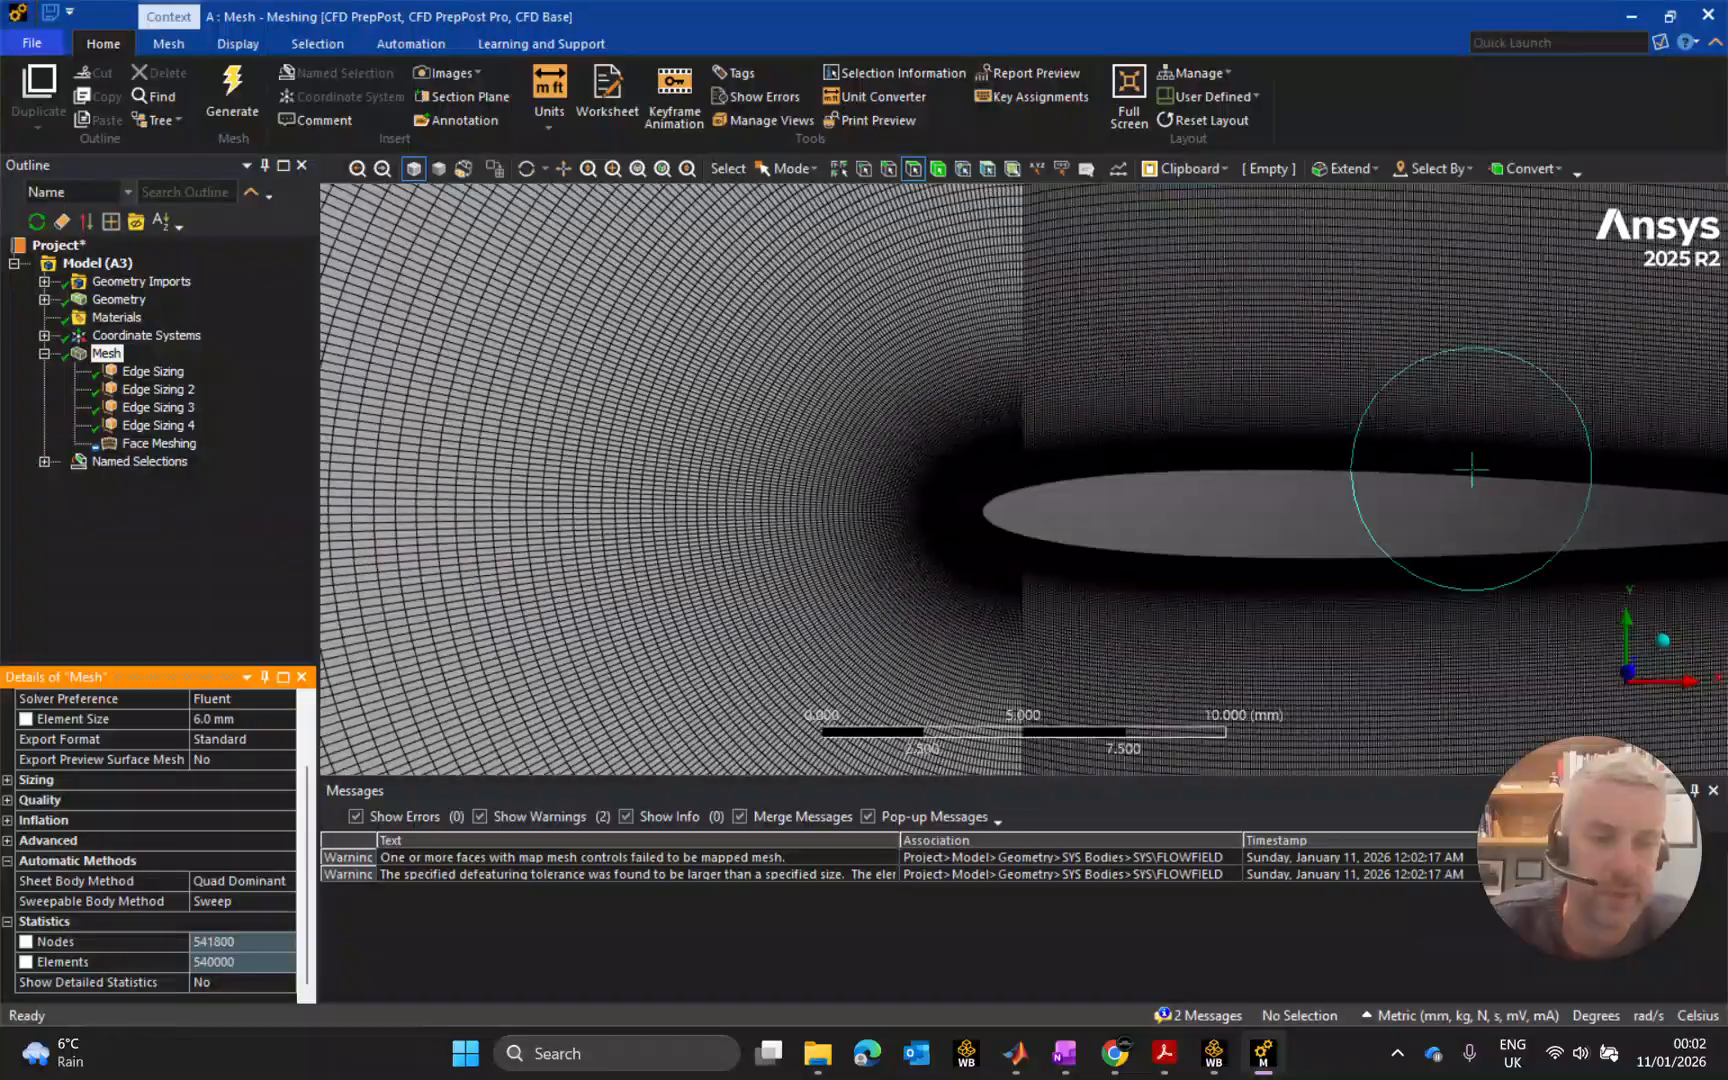
{"action": "scroll", "coordinate": [1203, 494], "scroll_direction": "up", "scroll_amount": 8}
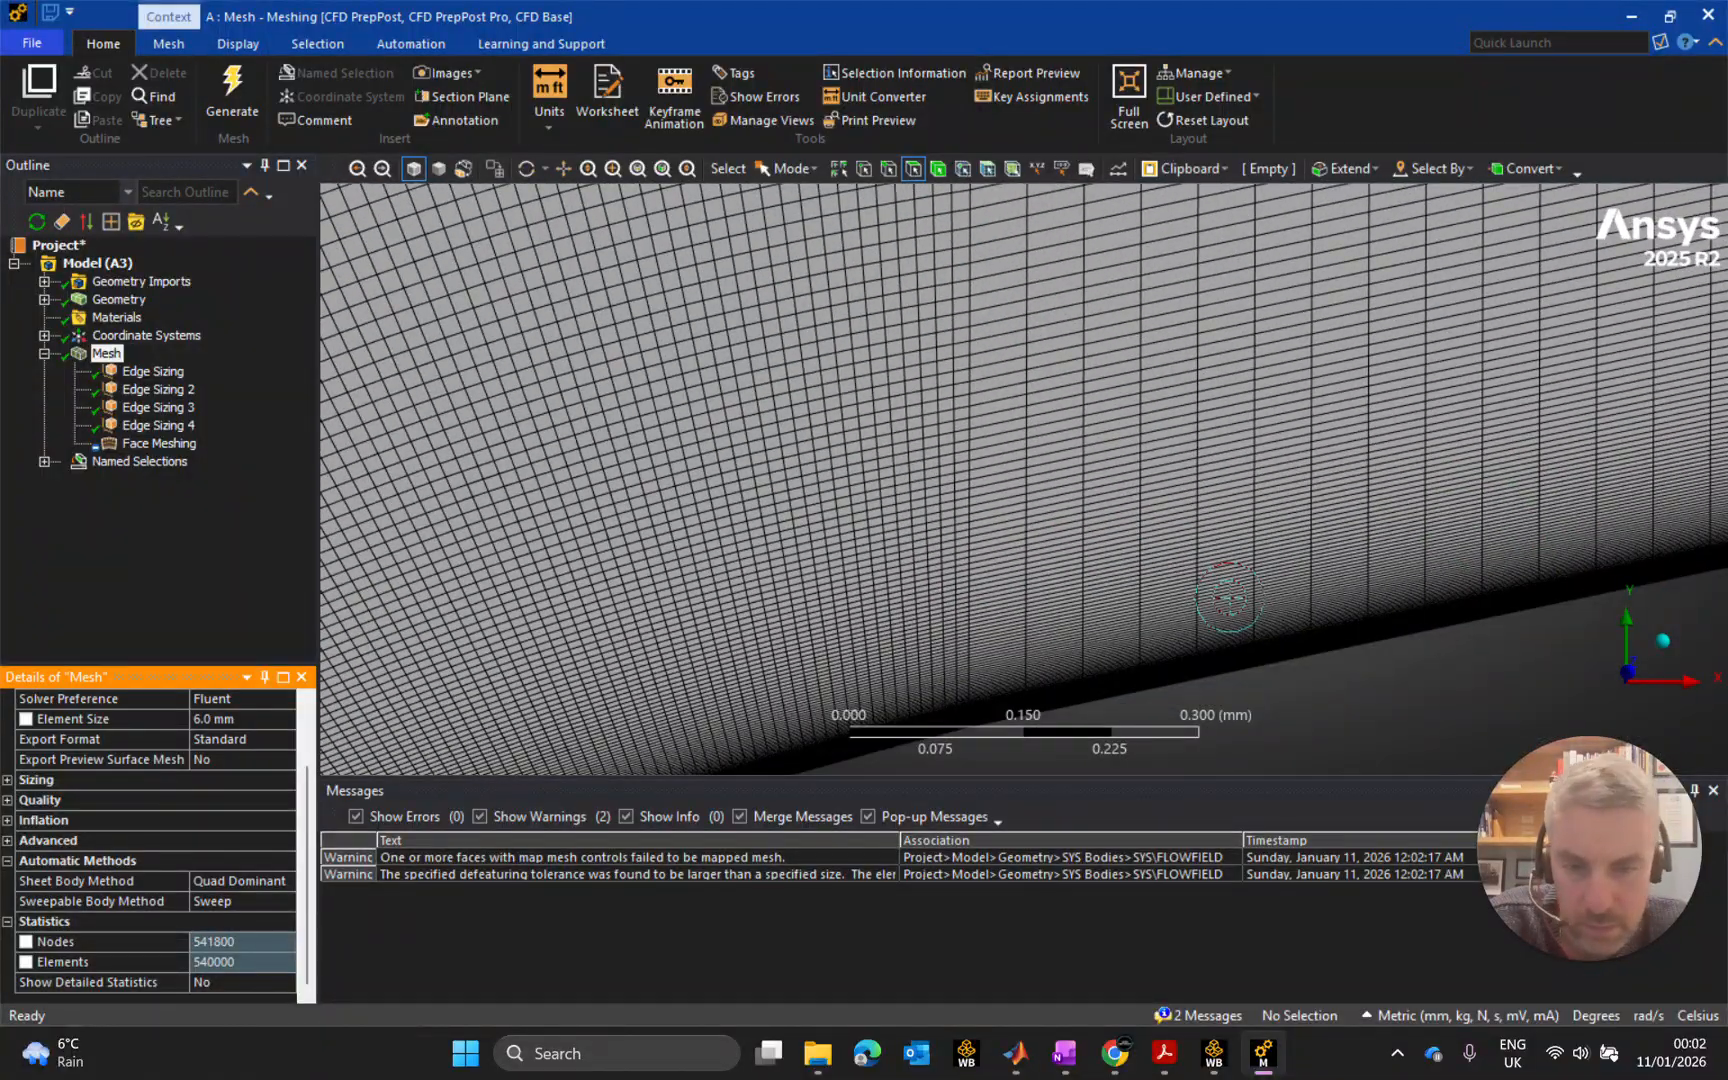
{"action": "scroll", "coordinate": [1228, 598], "scroll_direction": "down", "scroll_amount": 15}
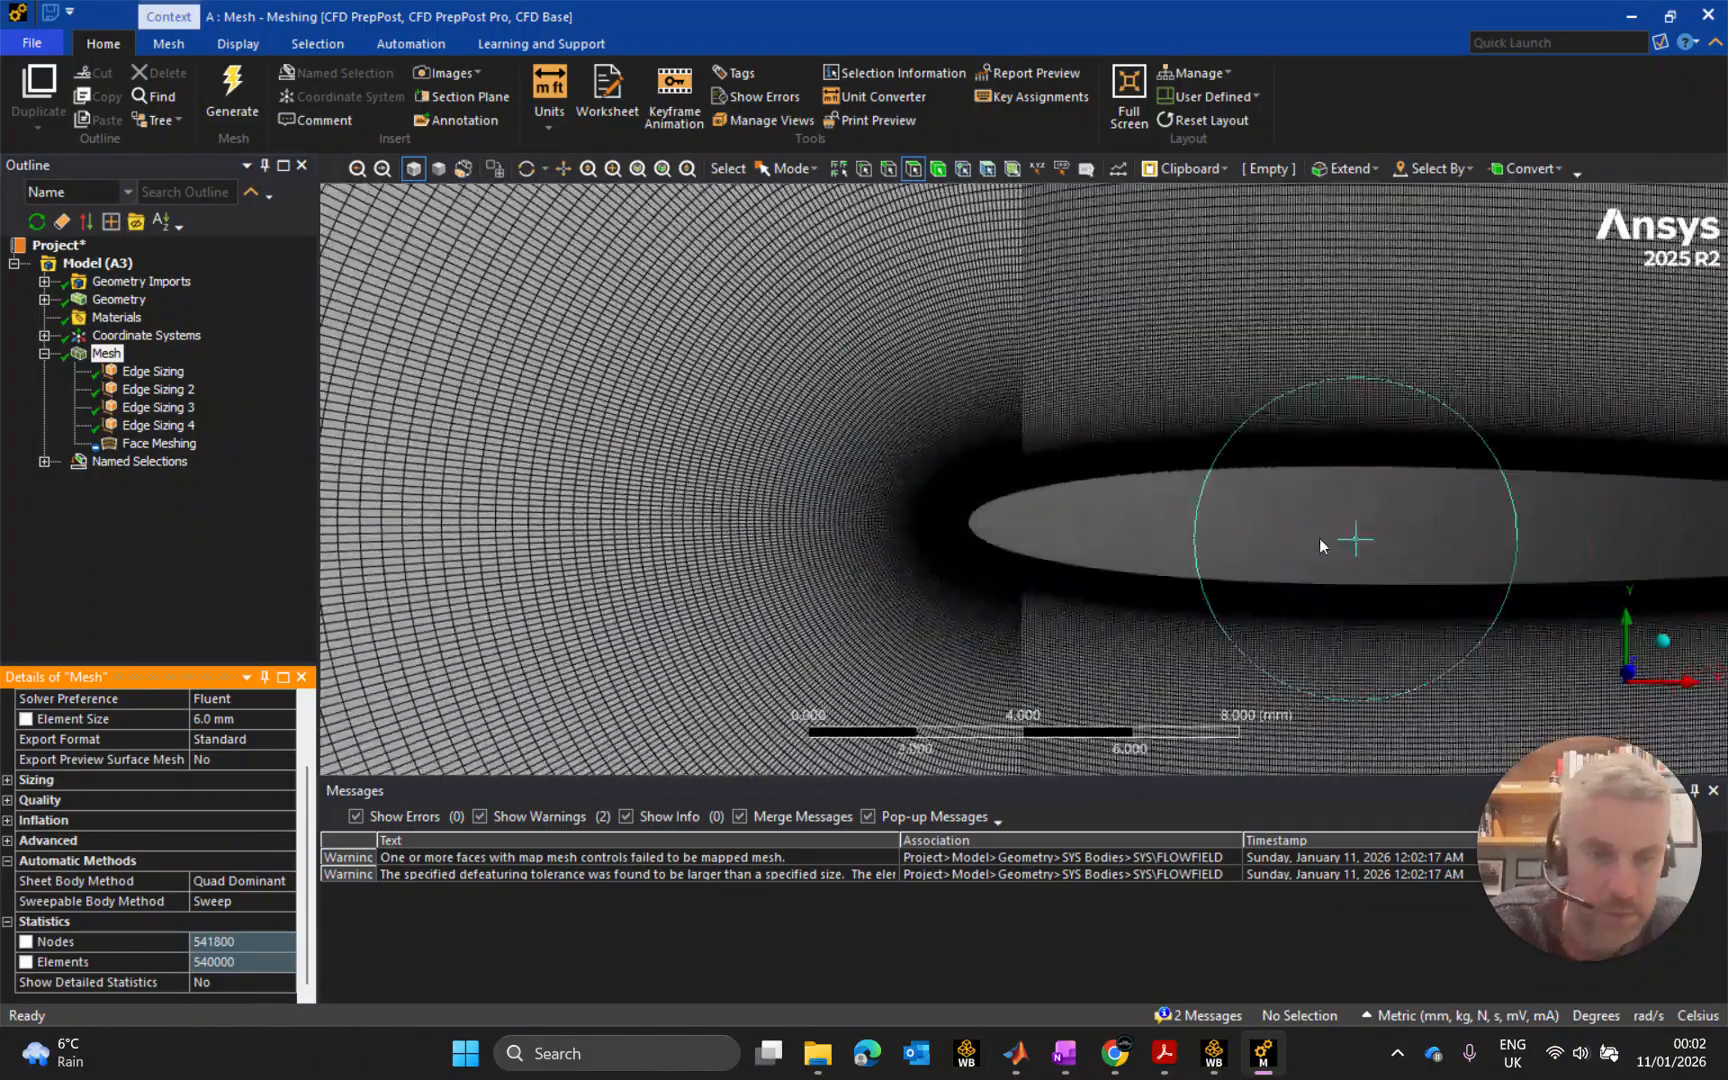
{"action": "scroll", "coordinate": [1477, 552], "scroll_direction": "down", "scroll_amount": 2}
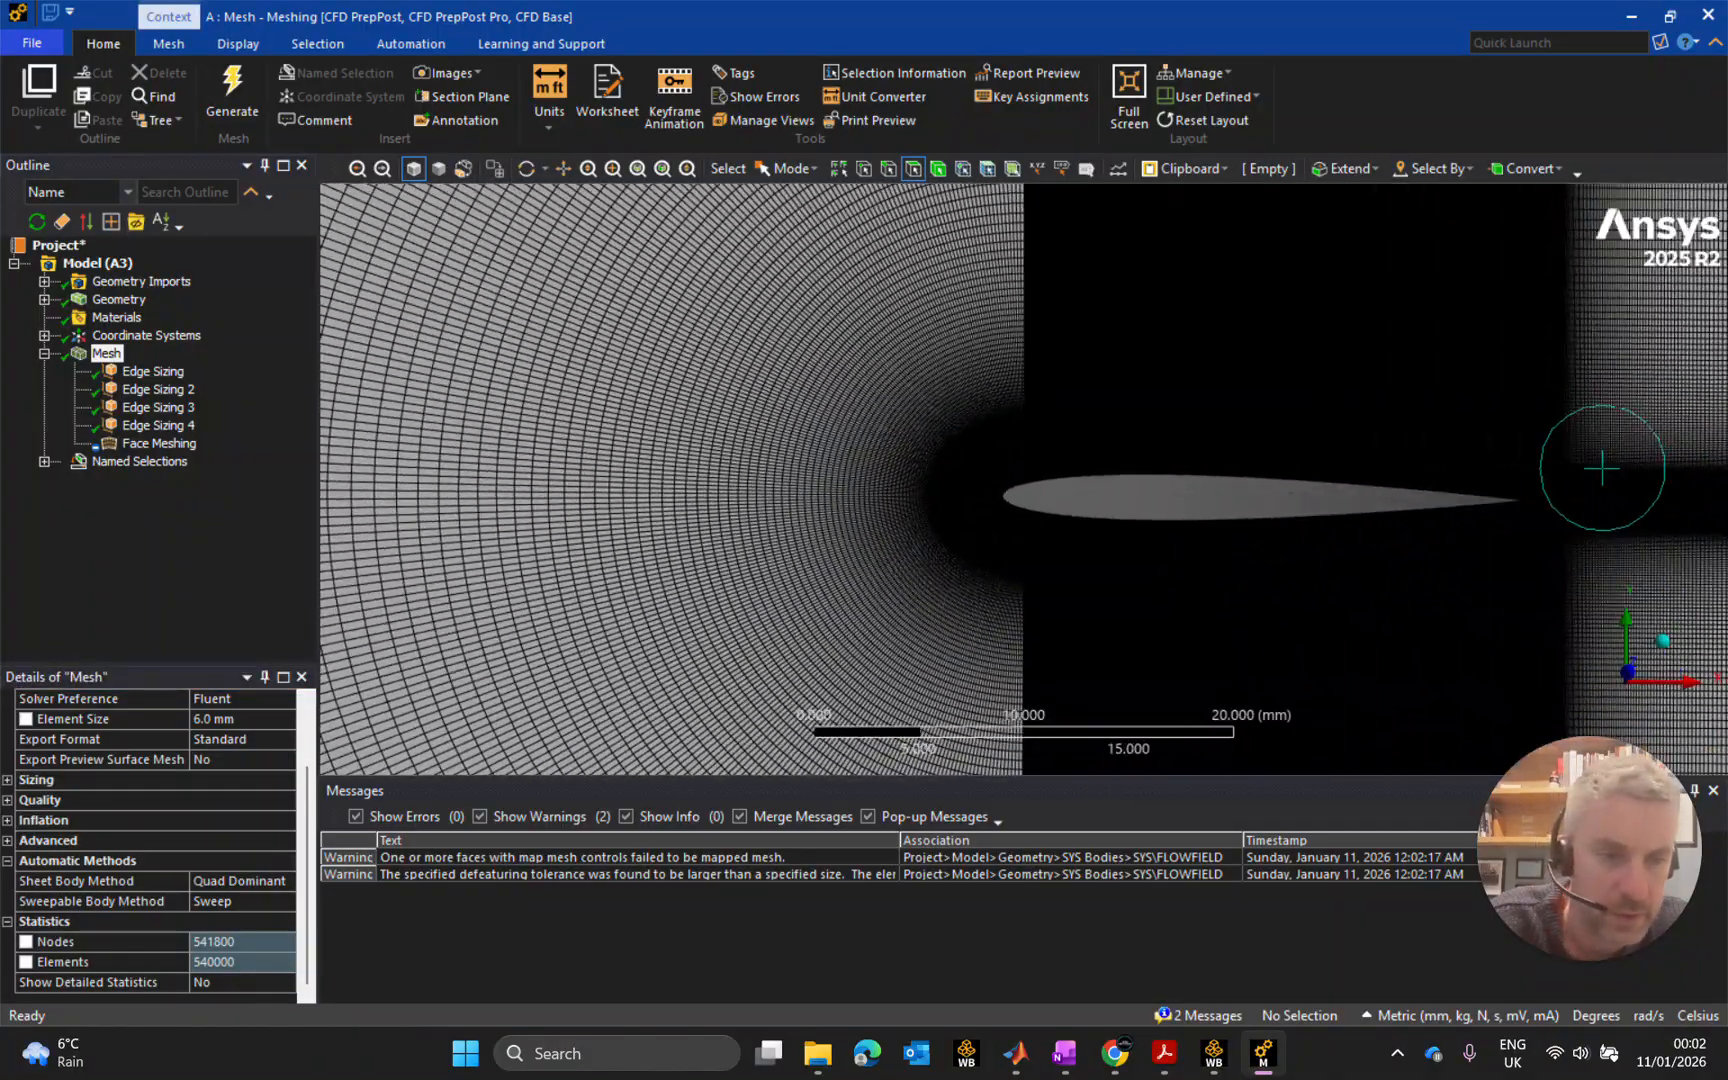
{"action": "scroll", "coordinate": [976, 494], "scroll_direction": "up", "scroll_amount": 7}
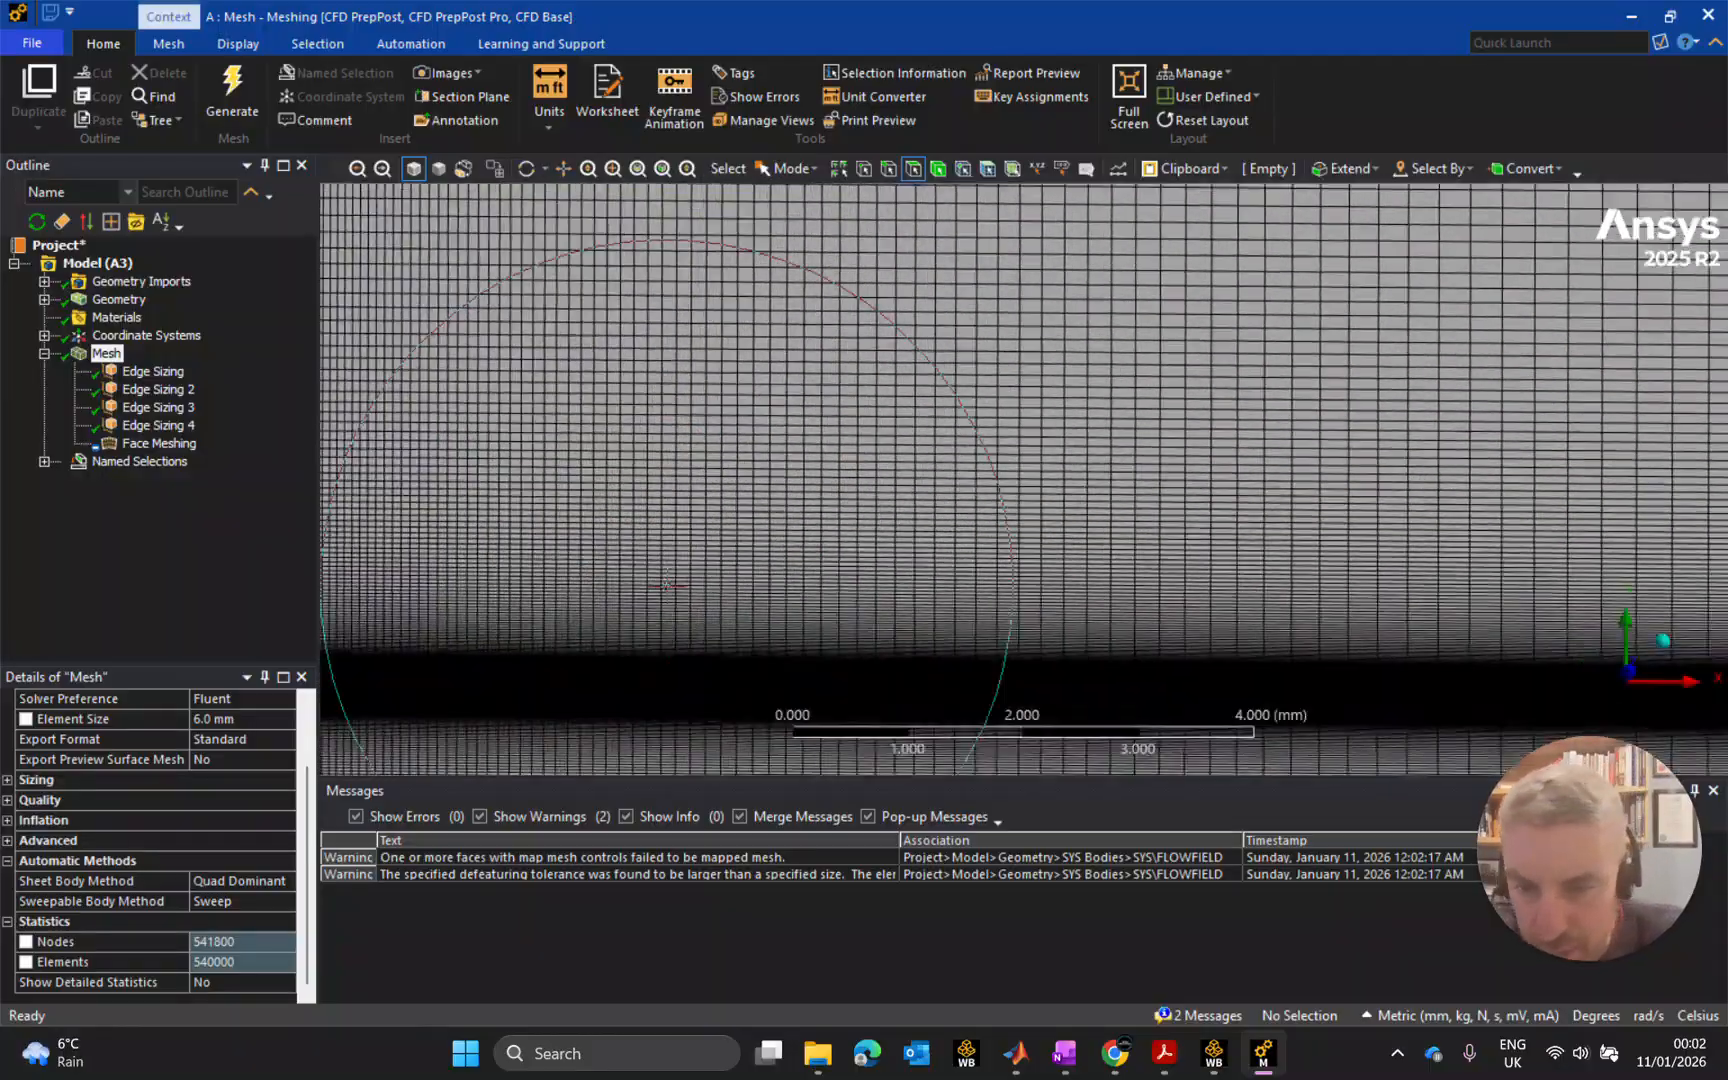
{"action": "scroll", "coordinate": [858, 310], "scroll_direction": "up", "scroll_amount": 6}
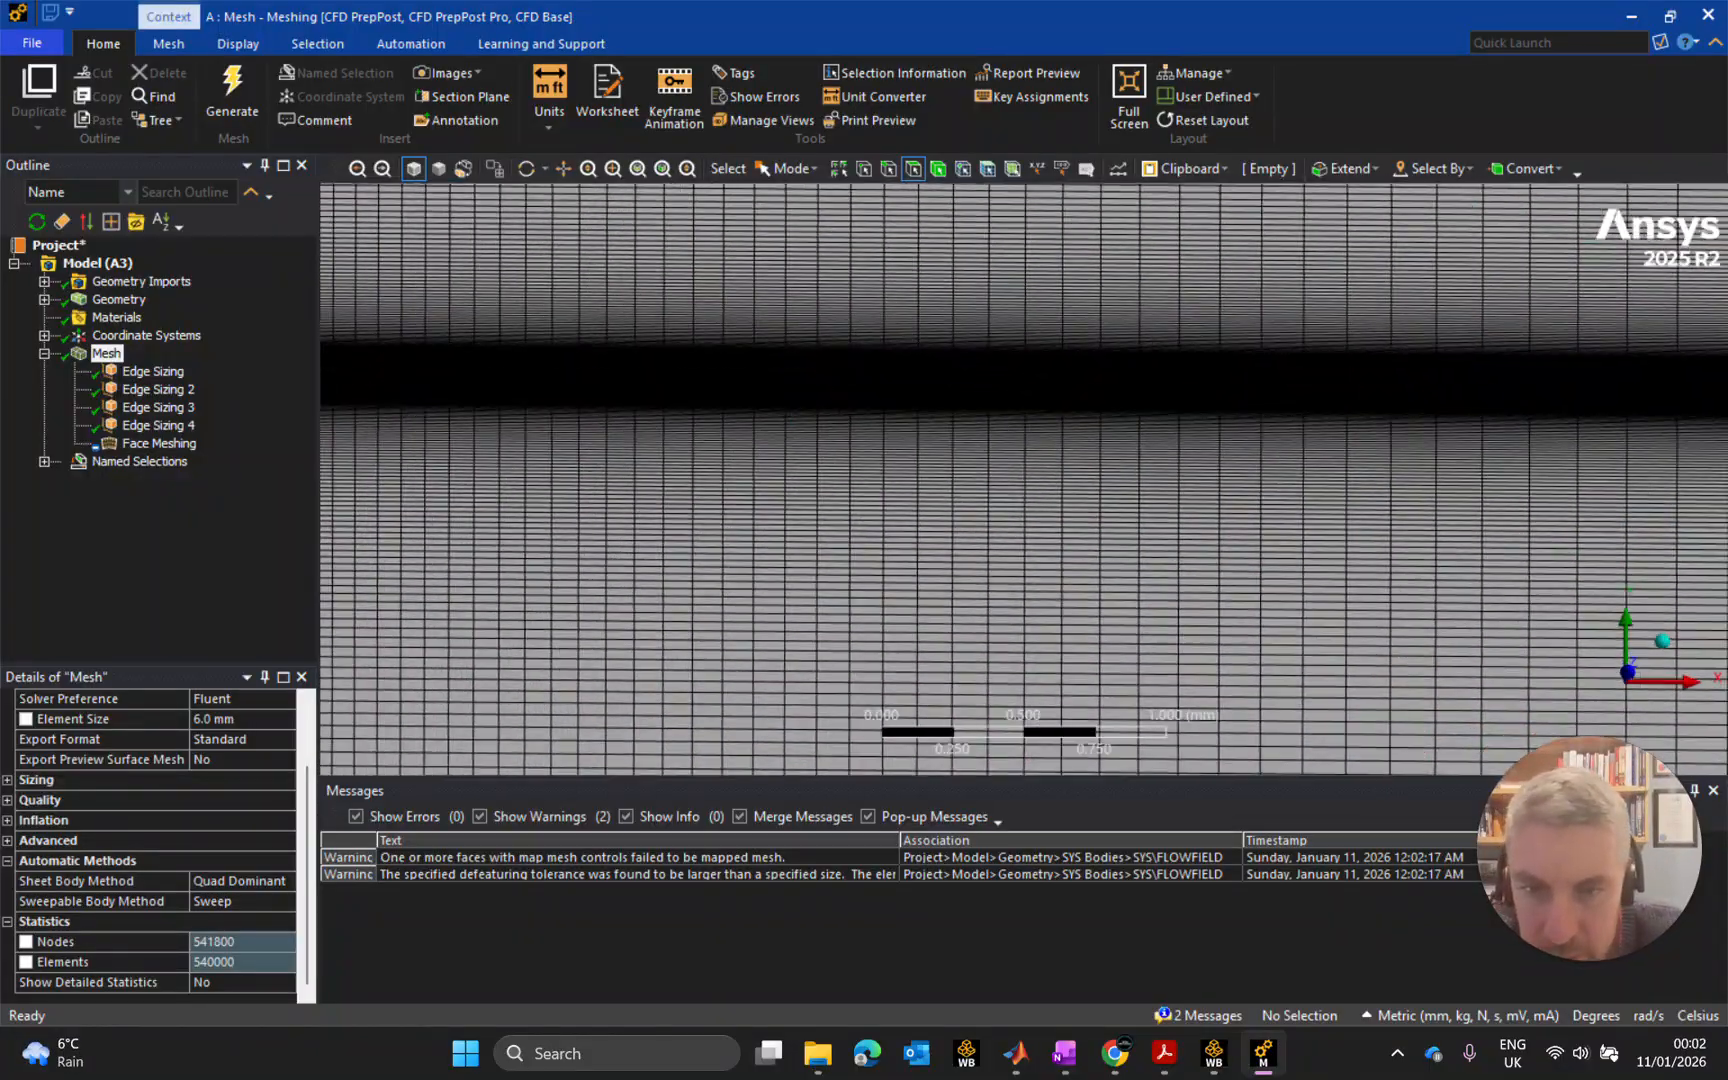
{"action": "scroll", "coordinate": [858, 300], "scroll_direction": "down", "scroll_amount": 5}
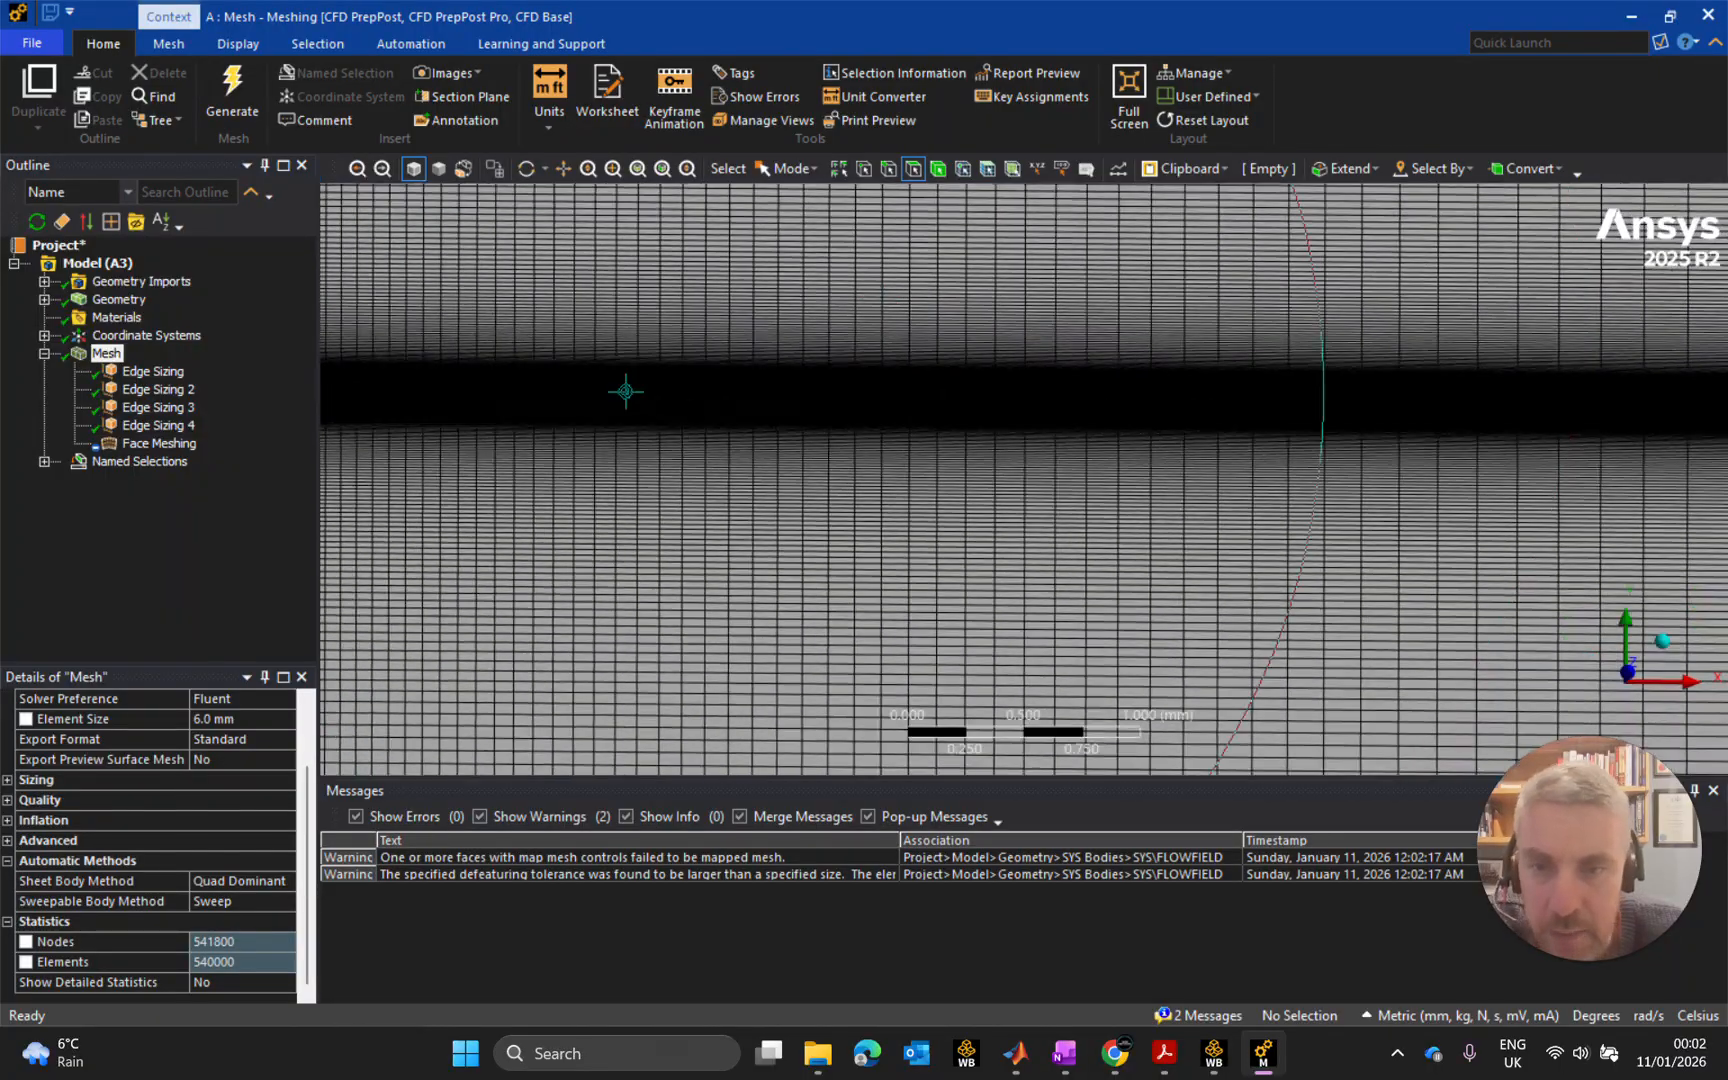
{"action": "scroll", "coordinate": [670, 440], "scroll_direction": "down", "scroll_amount": 2}
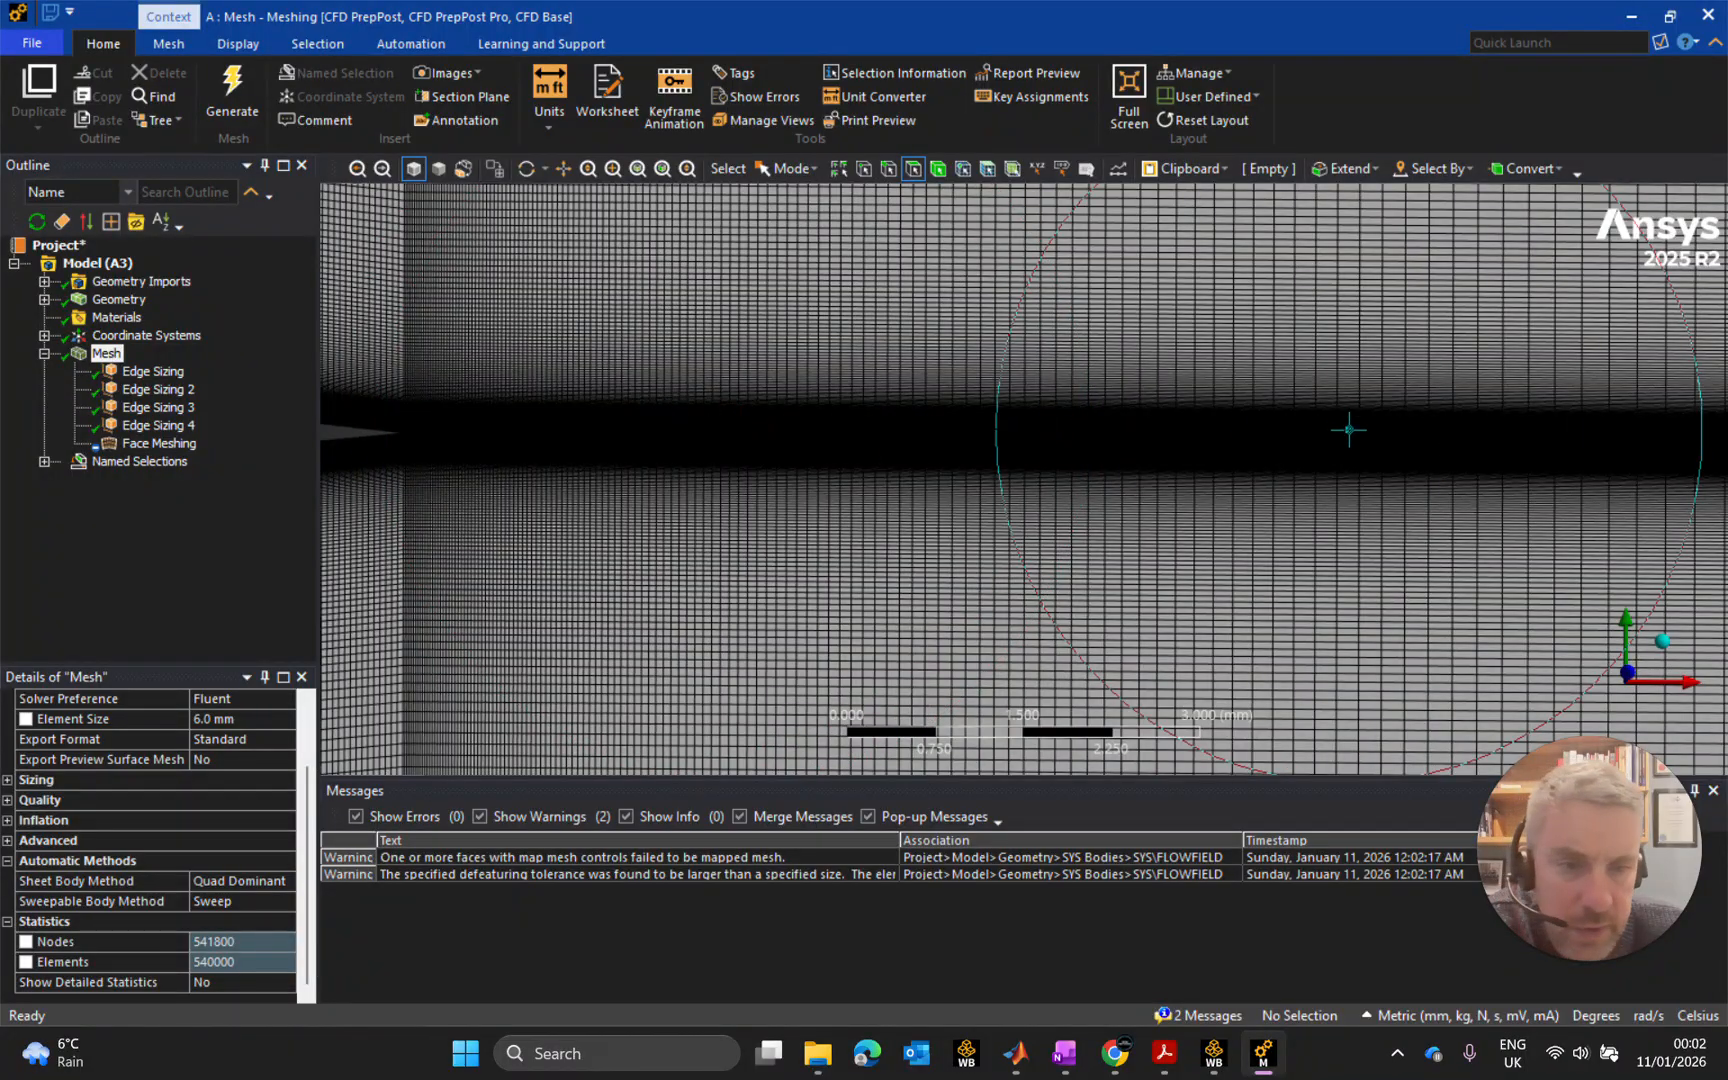
{"action": "scroll", "coordinate": [1223, 459], "scroll_direction": "down", "scroll_amount": 6}
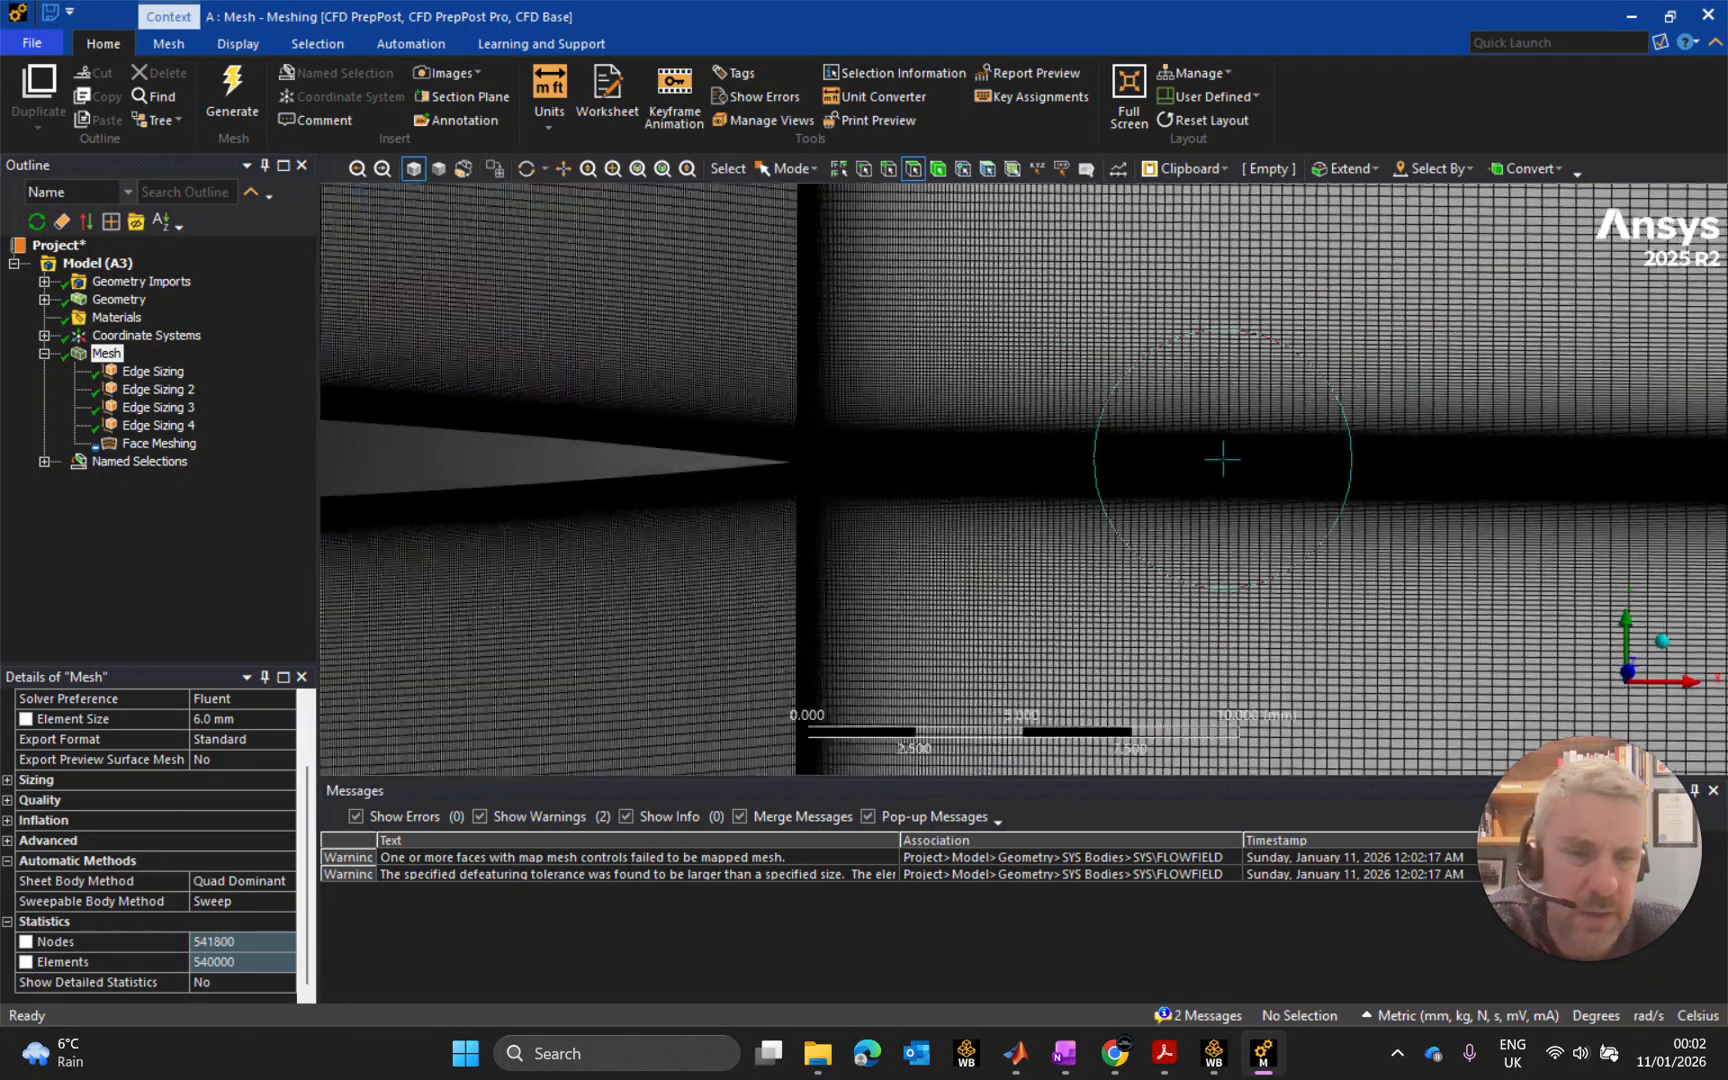
{"action": "scroll", "coordinate": [1367, 460], "scroll_direction": "down", "scroll_amount": 4}
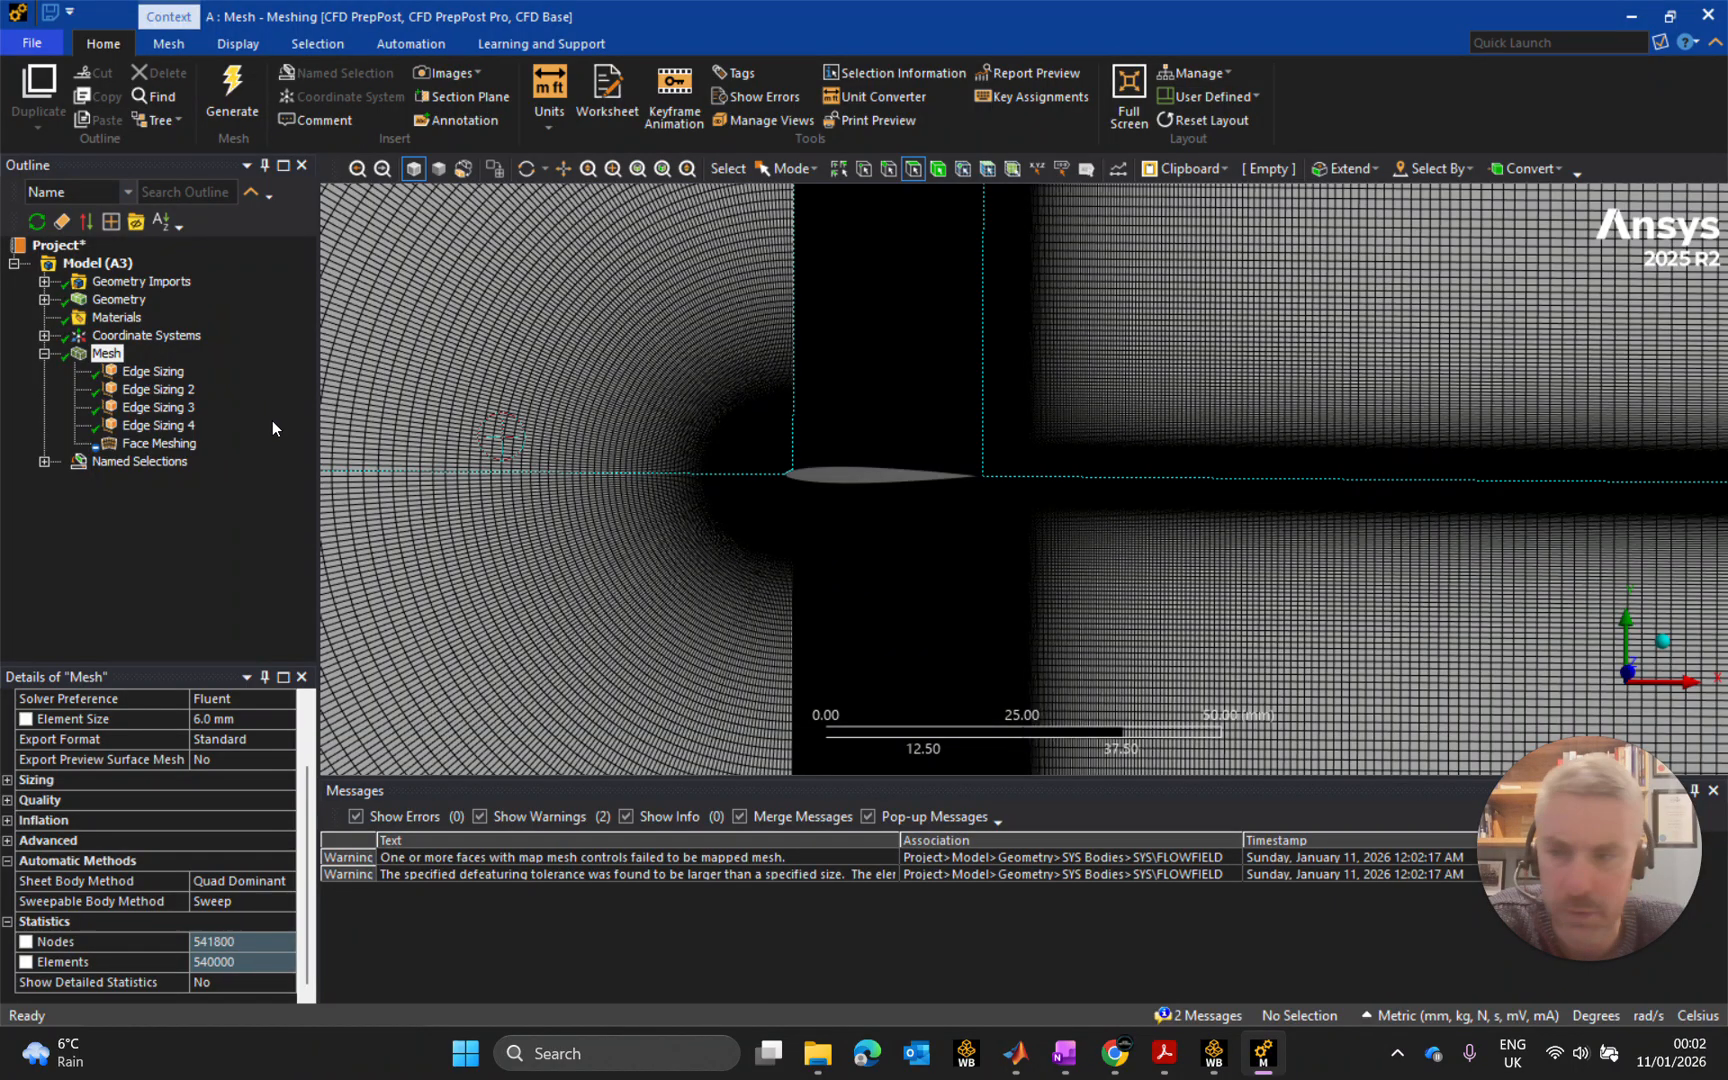
Set Edge Sizing 2 along the wake to 240 divisions with a bias factor of 540 and regenerate the mesh.
{"action": "left_click", "coordinate": [152, 371]}
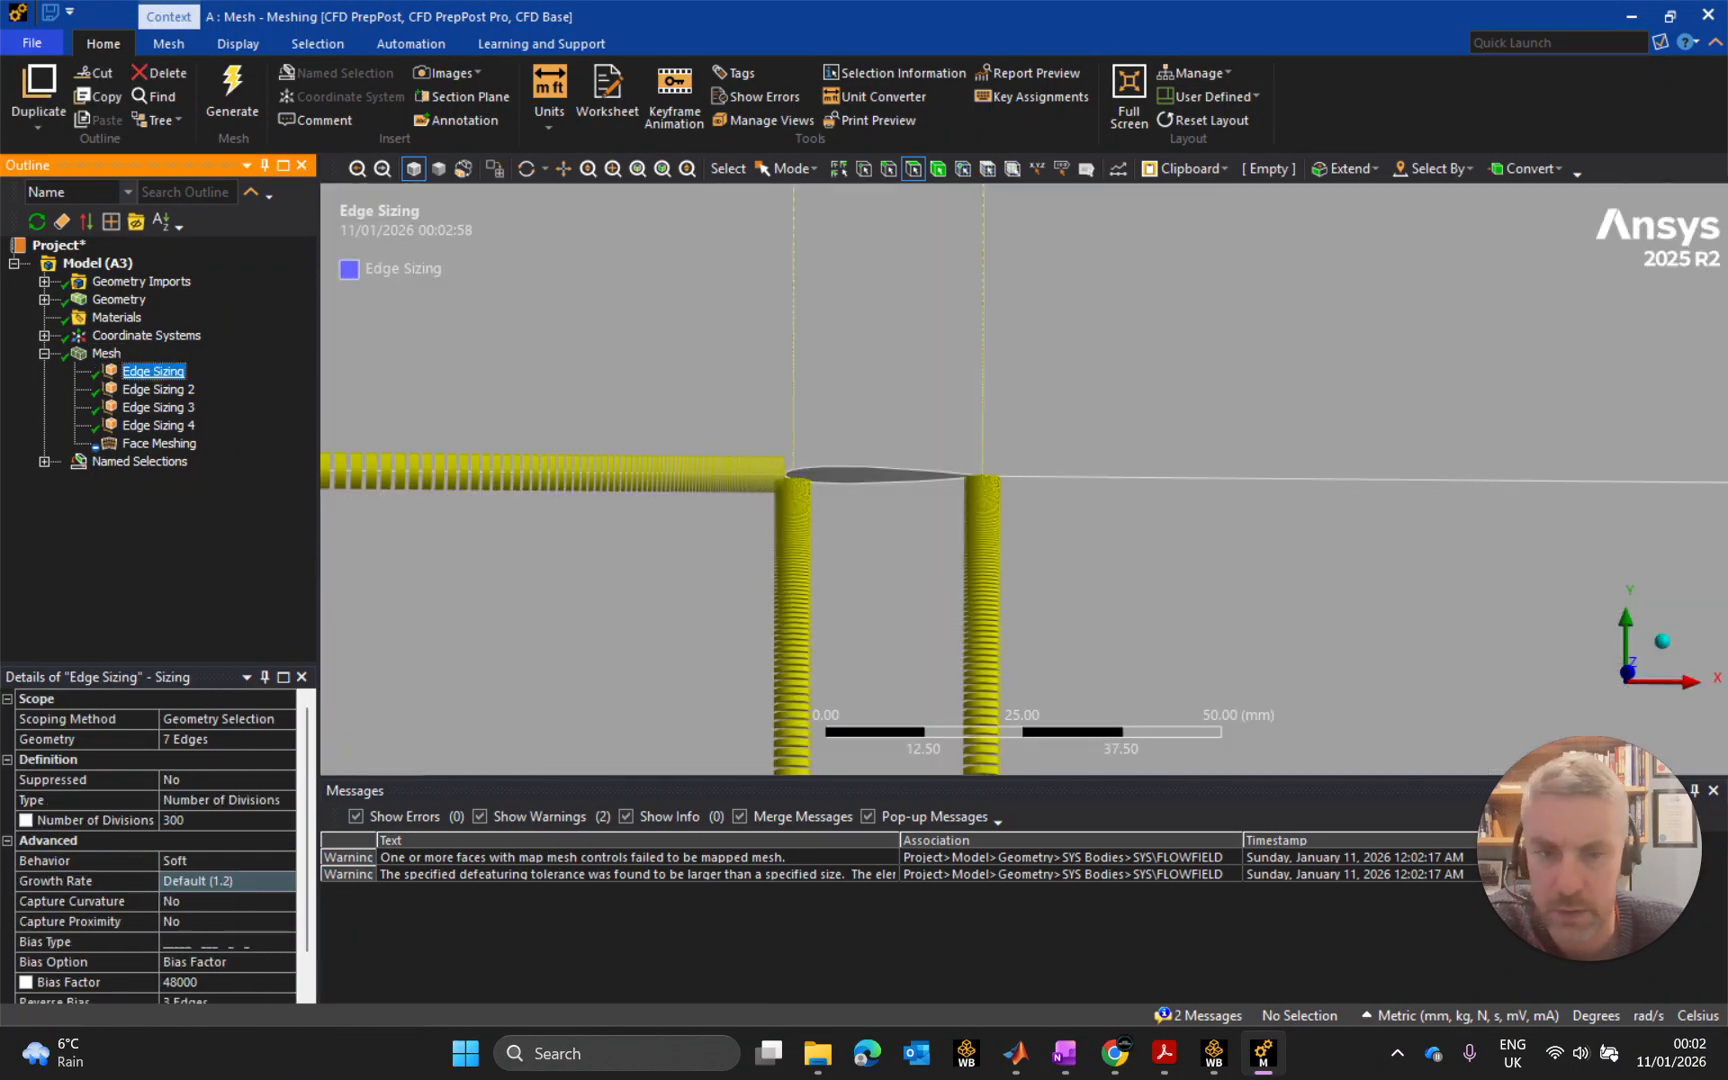
{"action": "scroll", "coordinate": [887, 587], "scroll_direction": "down", "scroll_amount": 5}
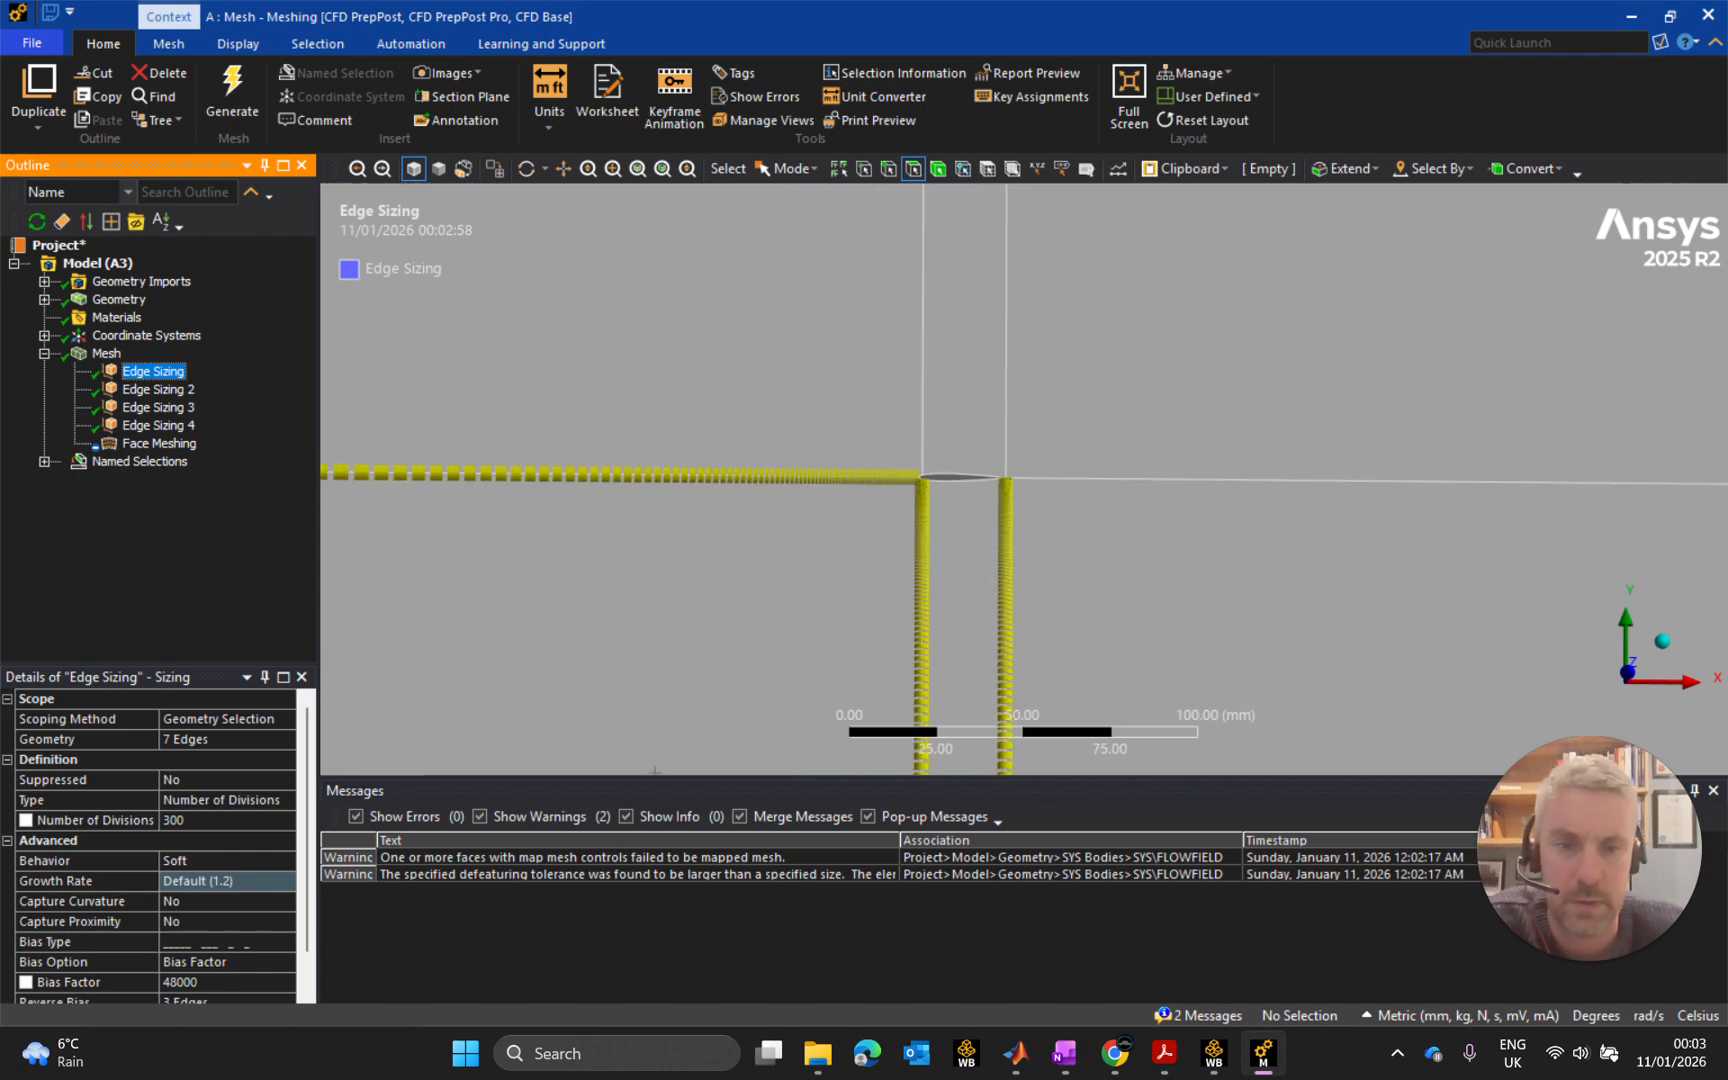
{"action": "left_click", "coordinate": [155, 389]}
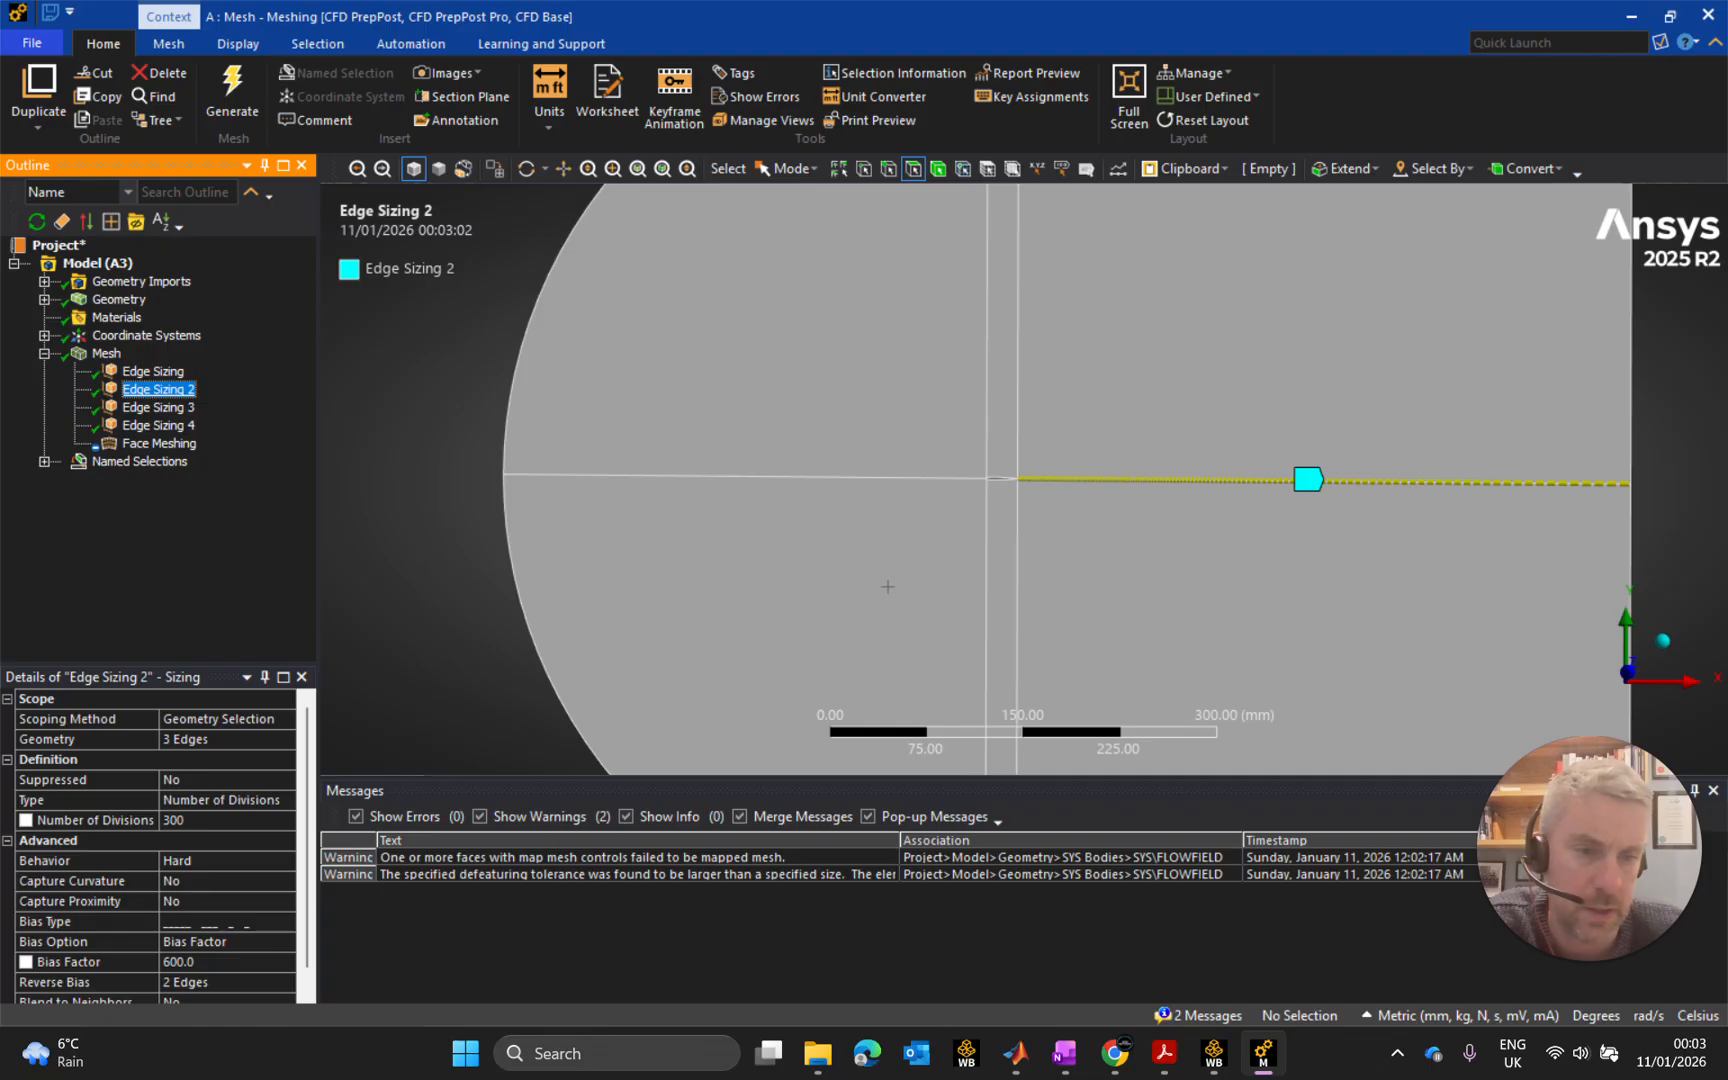
{"action": "left_click", "coordinate": [203, 821]}
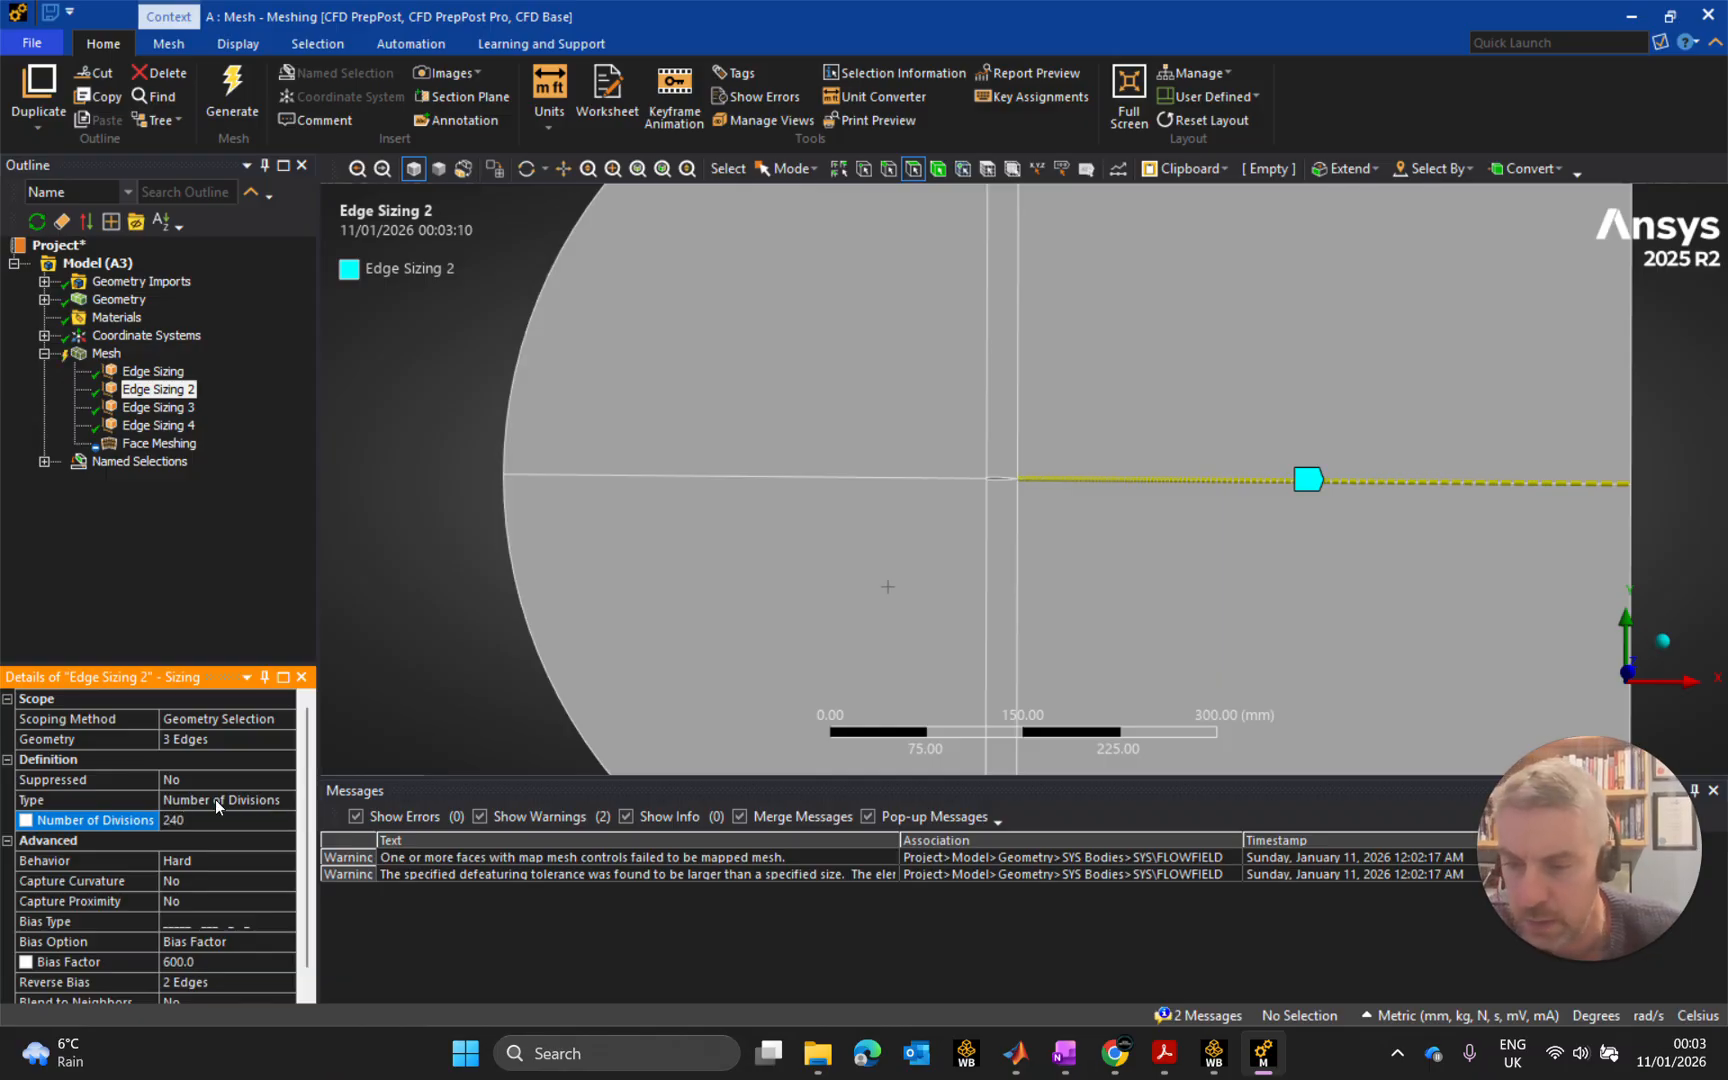
{"action": "left_click", "coordinate": [198, 963]}
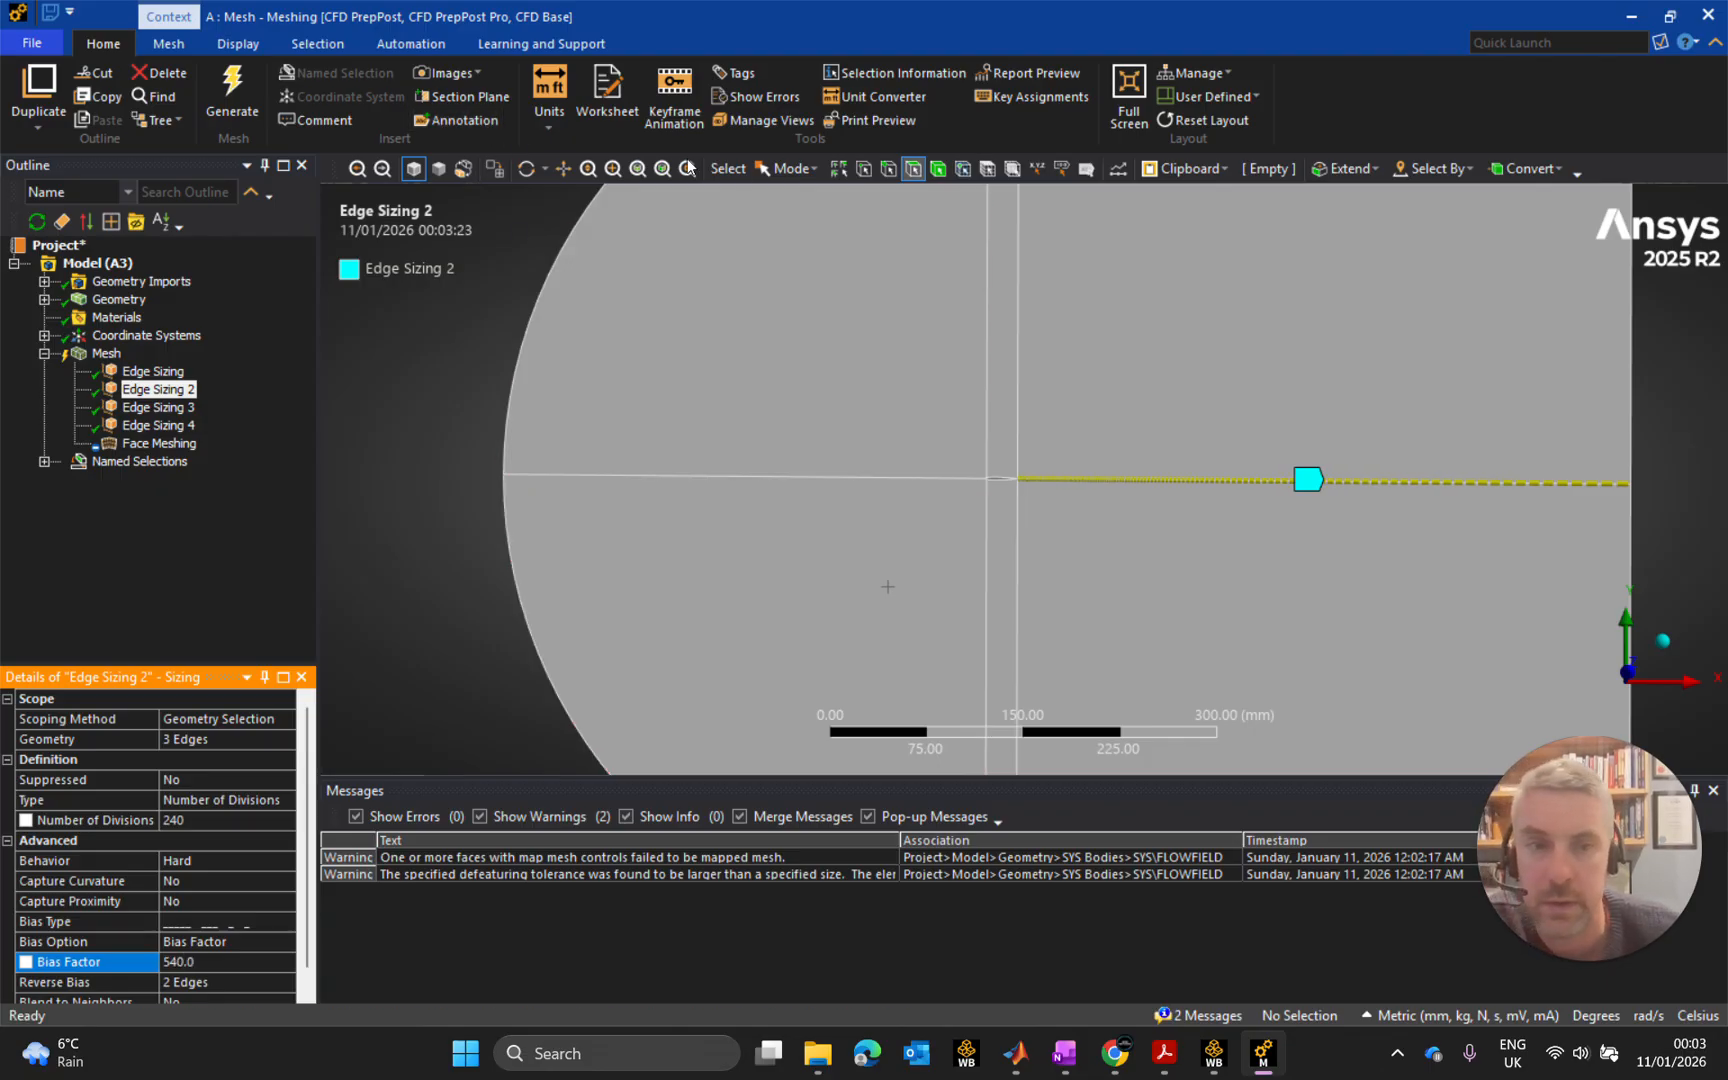
{"action": "left_click", "coordinate": [232, 95]}
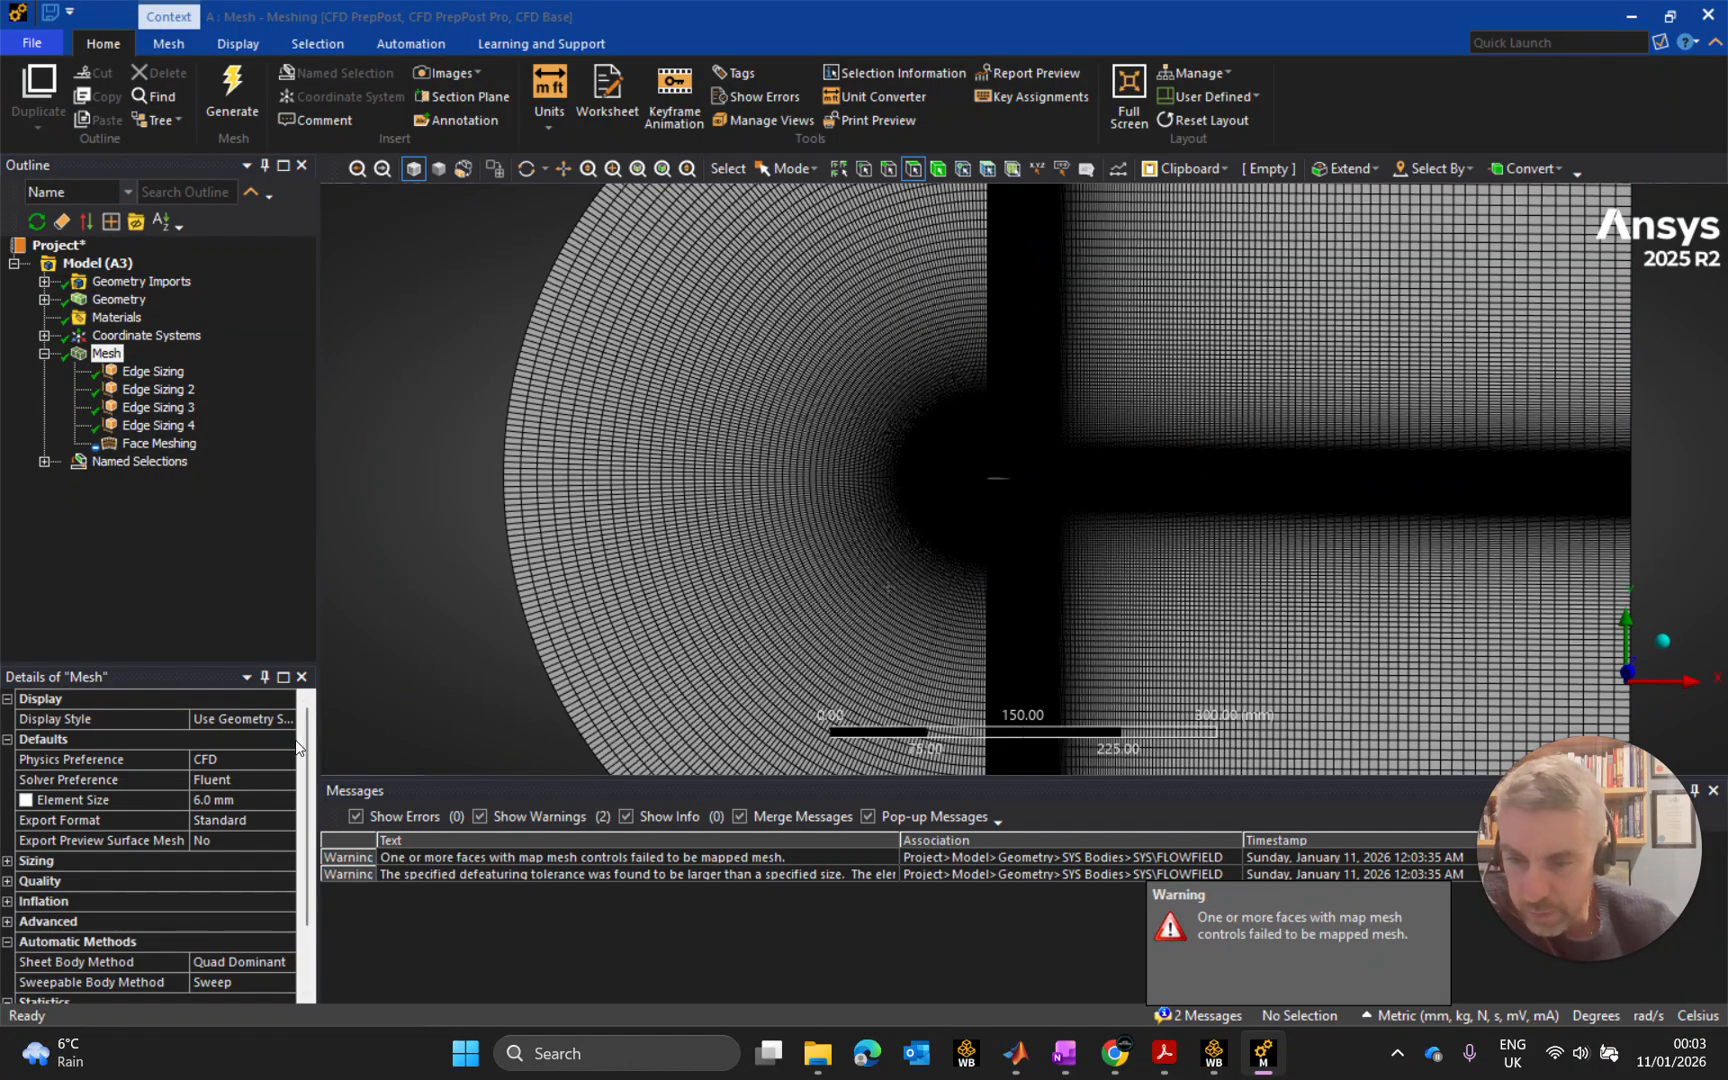
Check the mesh statistics and trailing-edge cell spacing, and set the number of divisions of Edge Sizing 2 to 180.
{"action": "left_click_drag", "start_coordinate": [304, 747], "coordinate": [288, 825]}
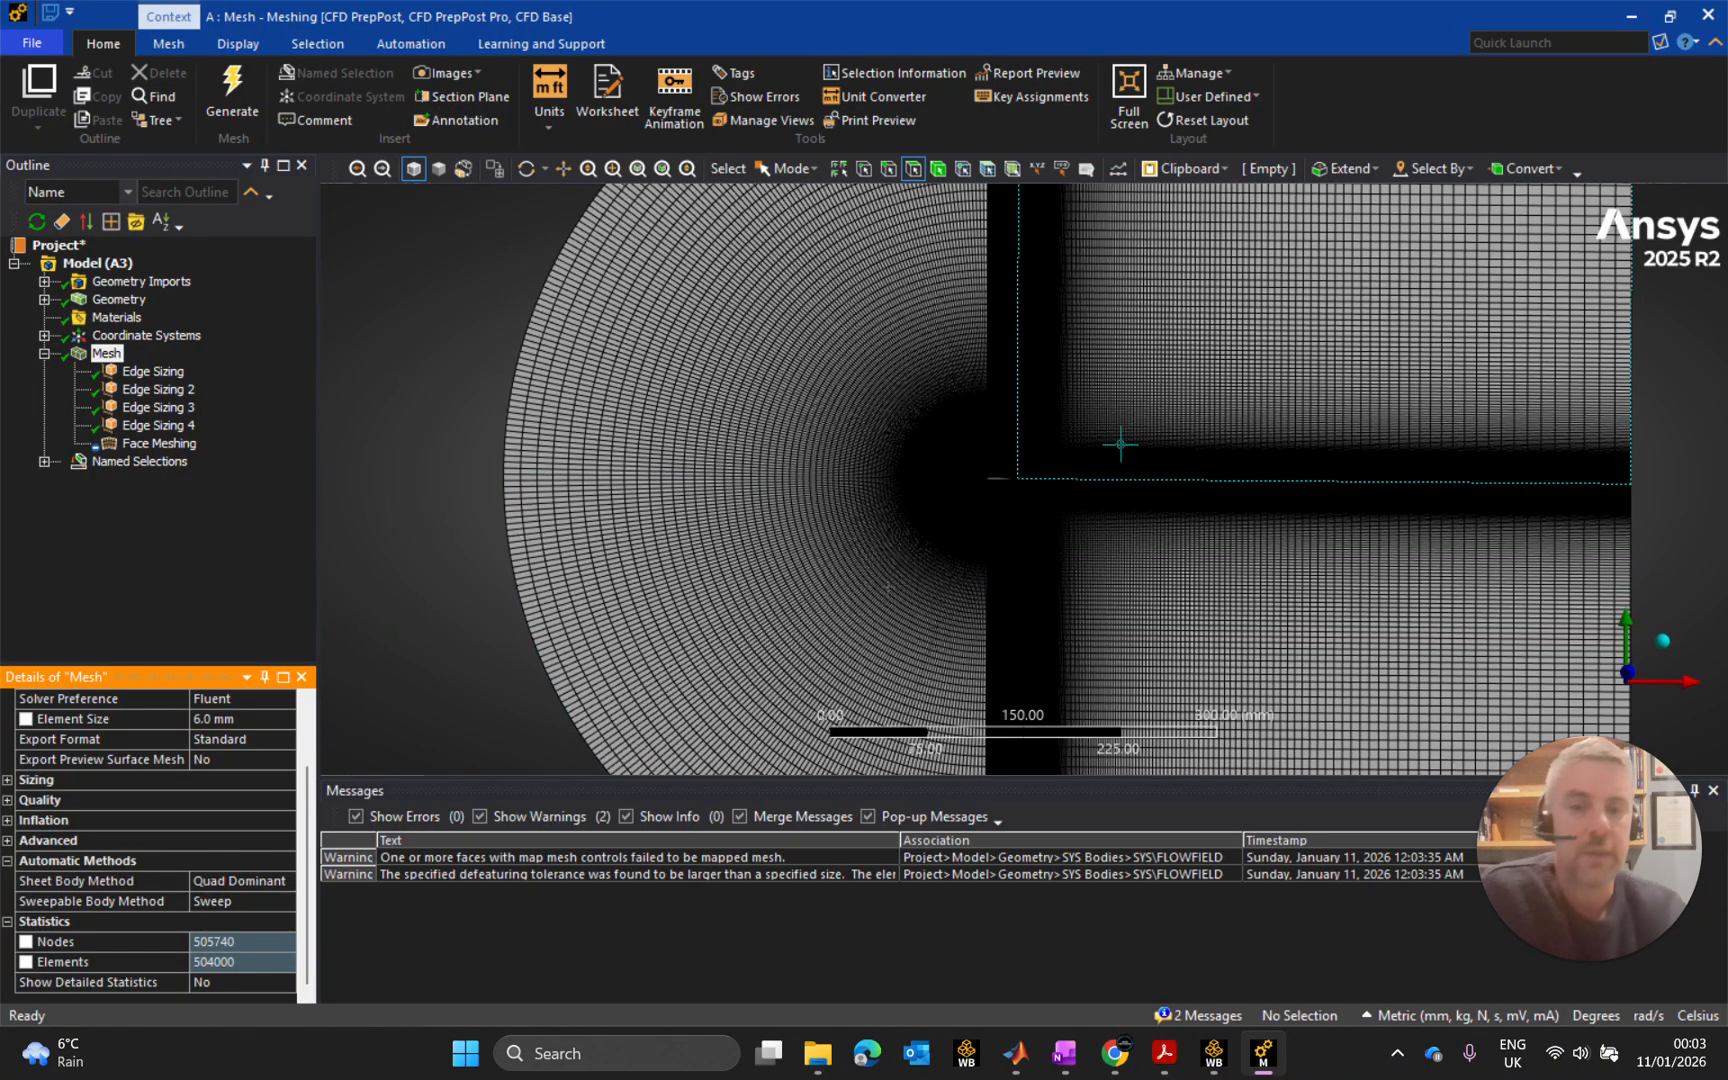
{"action": "scroll", "coordinate": [1092, 440], "scroll_direction": "up", "scroll_amount": 5}
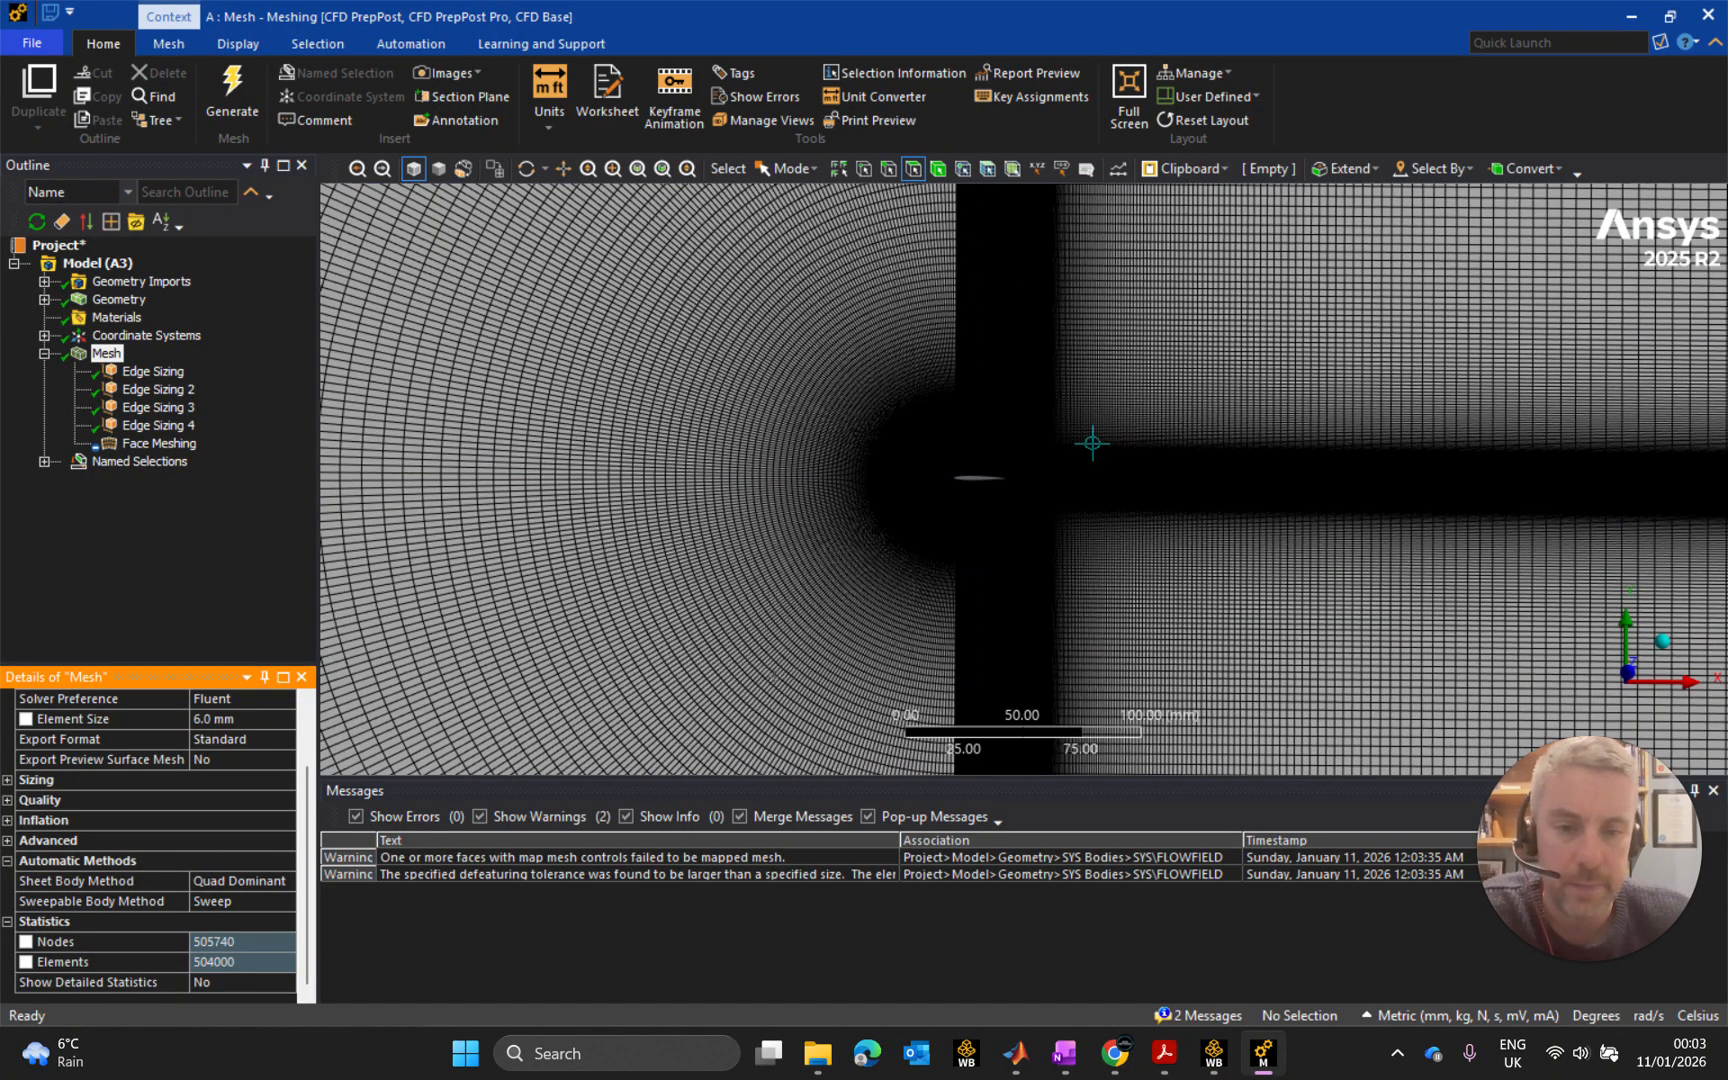
{"action": "scroll", "coordinate": [1092, 440], "scroll_direction": "up", "scroll_amount": 10}
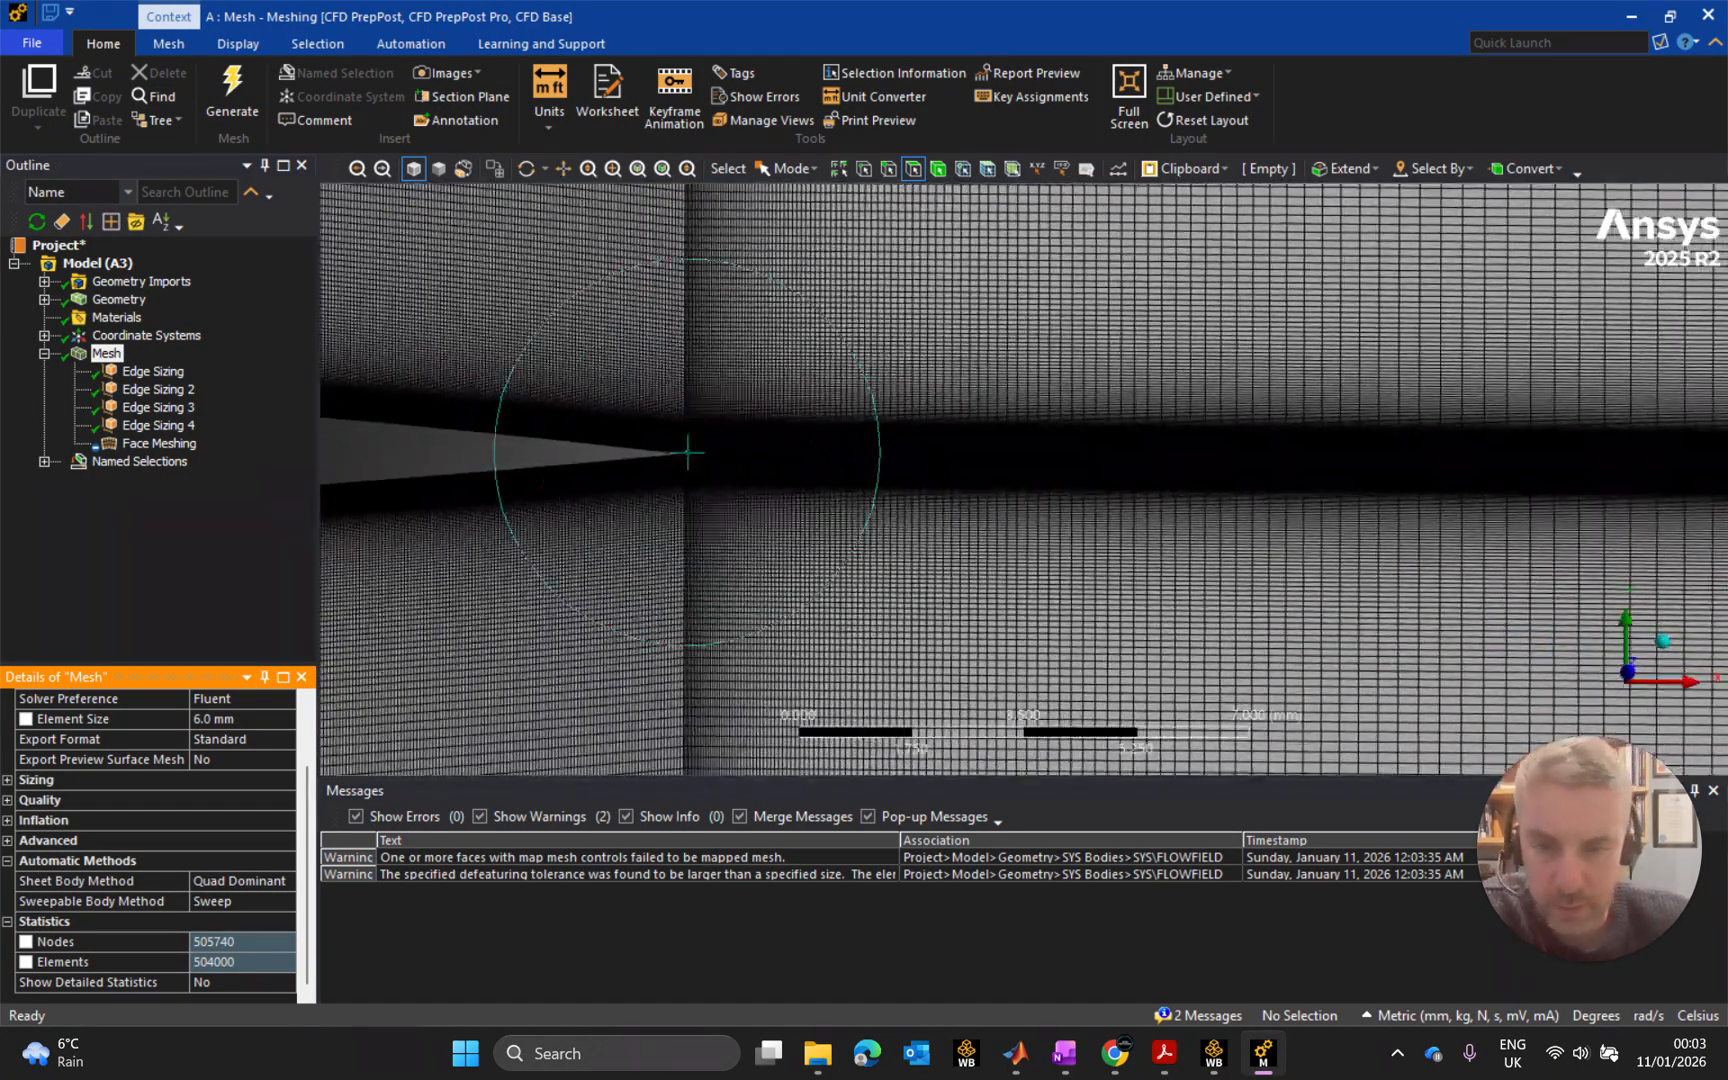
{"action": "scroll", "coordinate": [1000, 480], "scroll_direction": "up", "scroll_amount": 4}
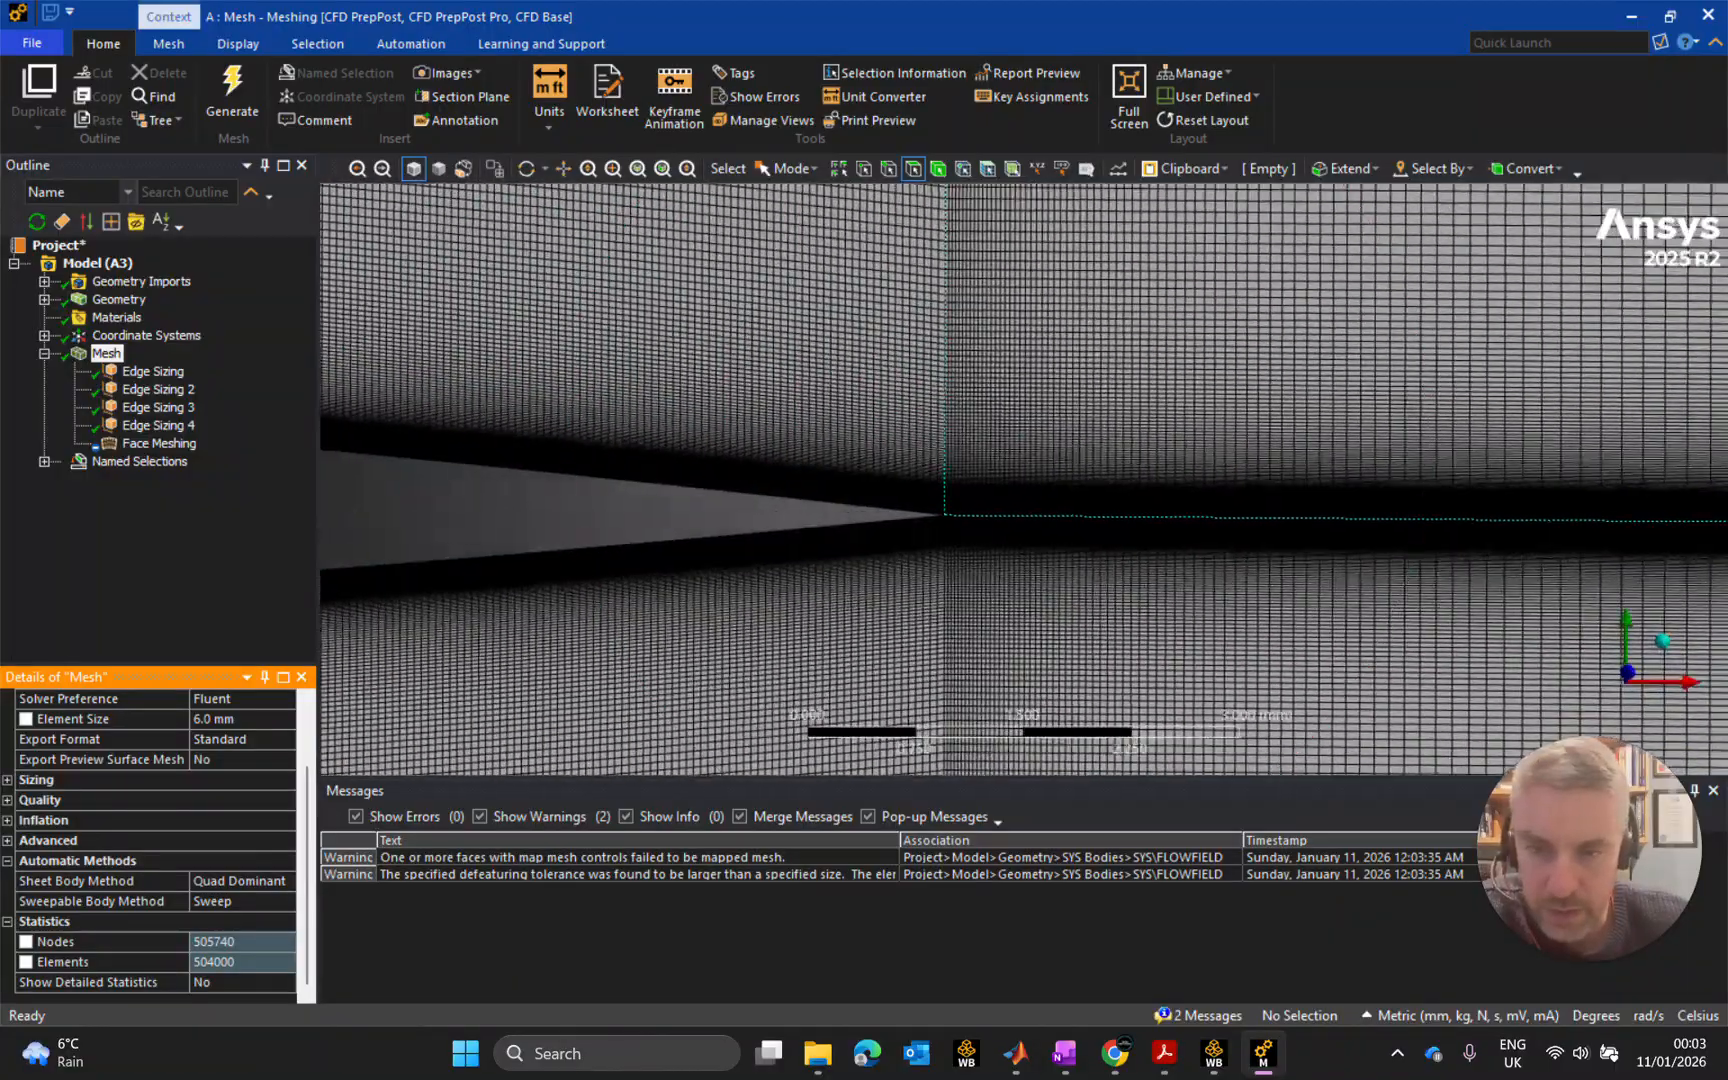
{"action": "scroll", "coordinate": [818, 380], "scroll_direction": "up", "scroll_amount": 2}
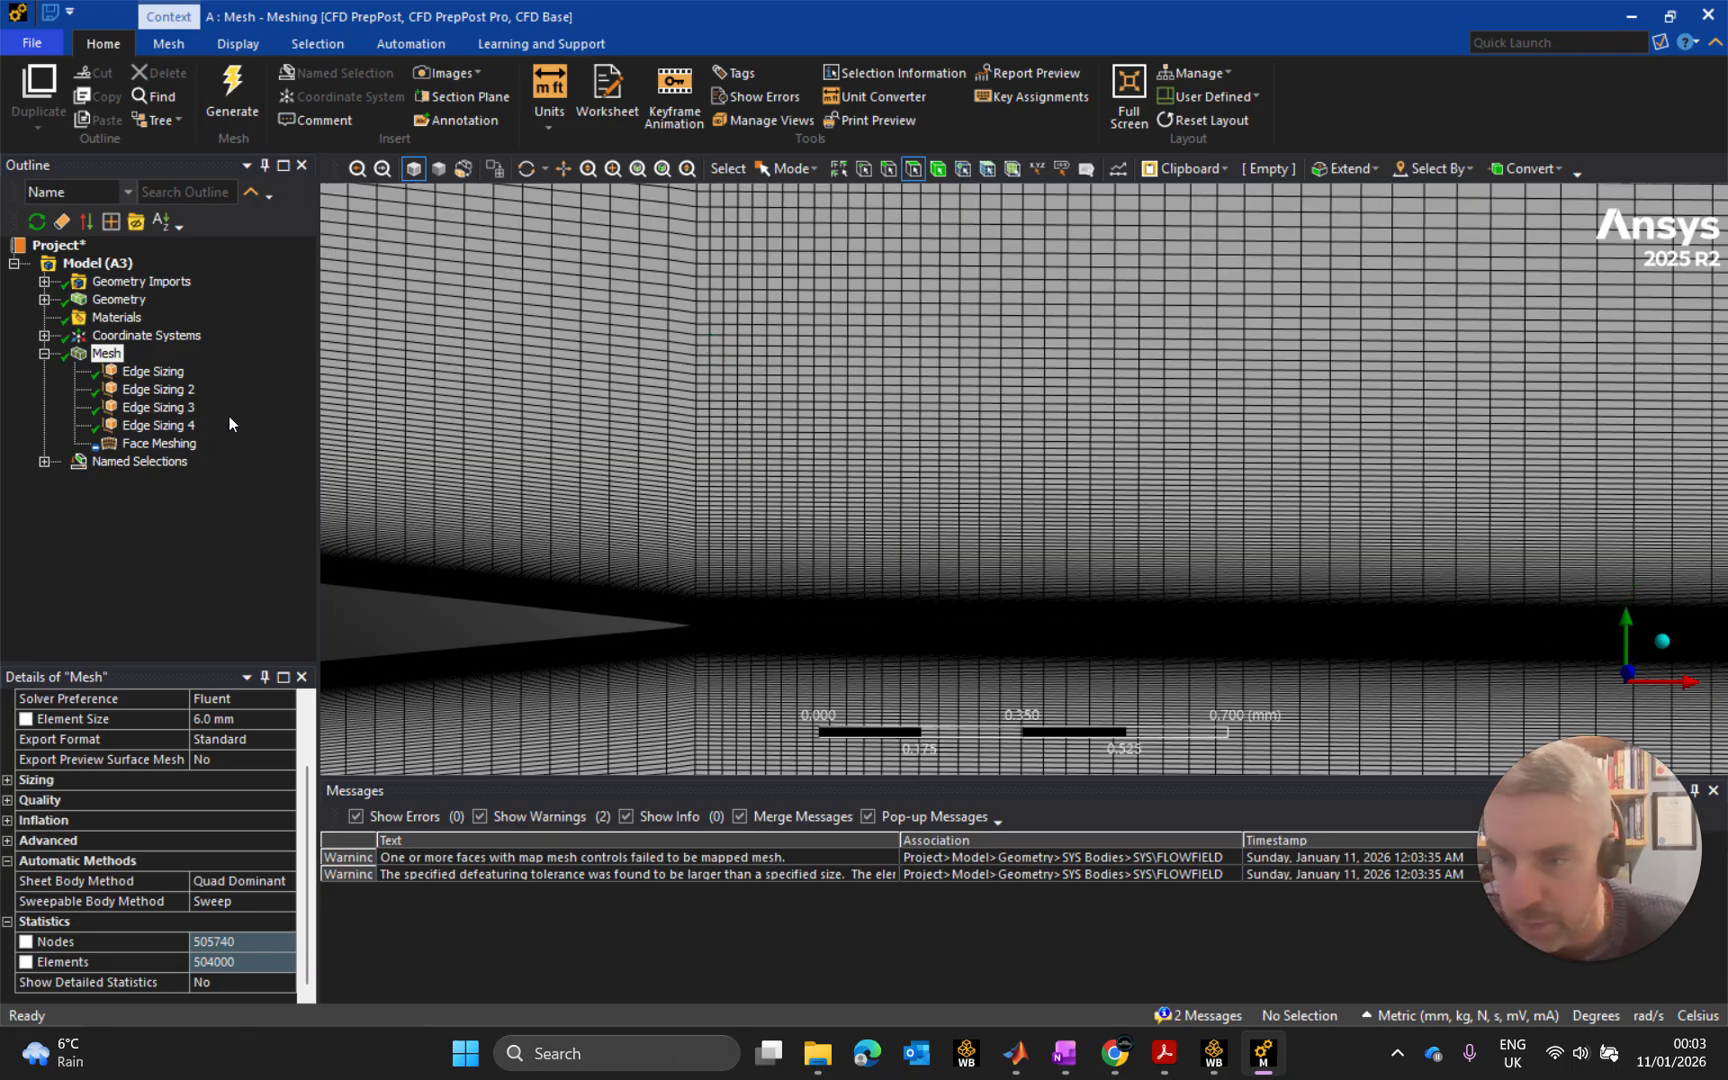
{"action": "left_click", "coordinate": [158, 389]}
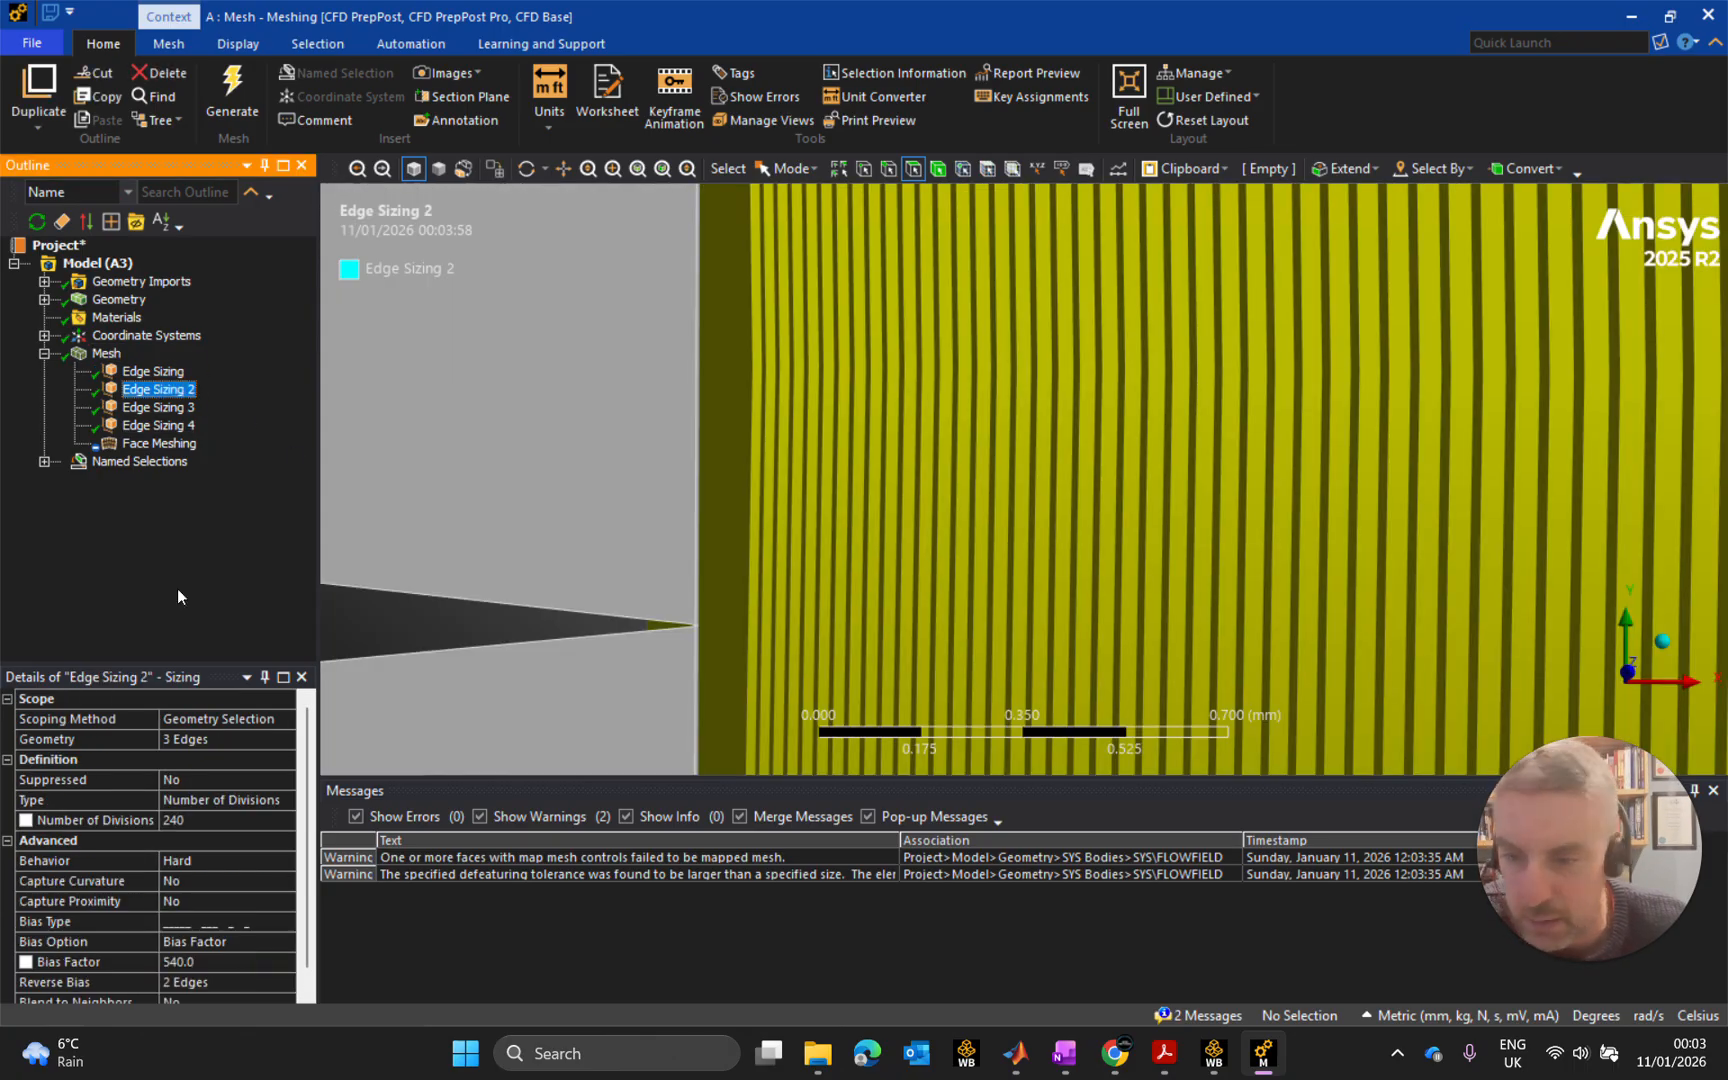
{"action": "left_click", "coordinate": [210, 823]}
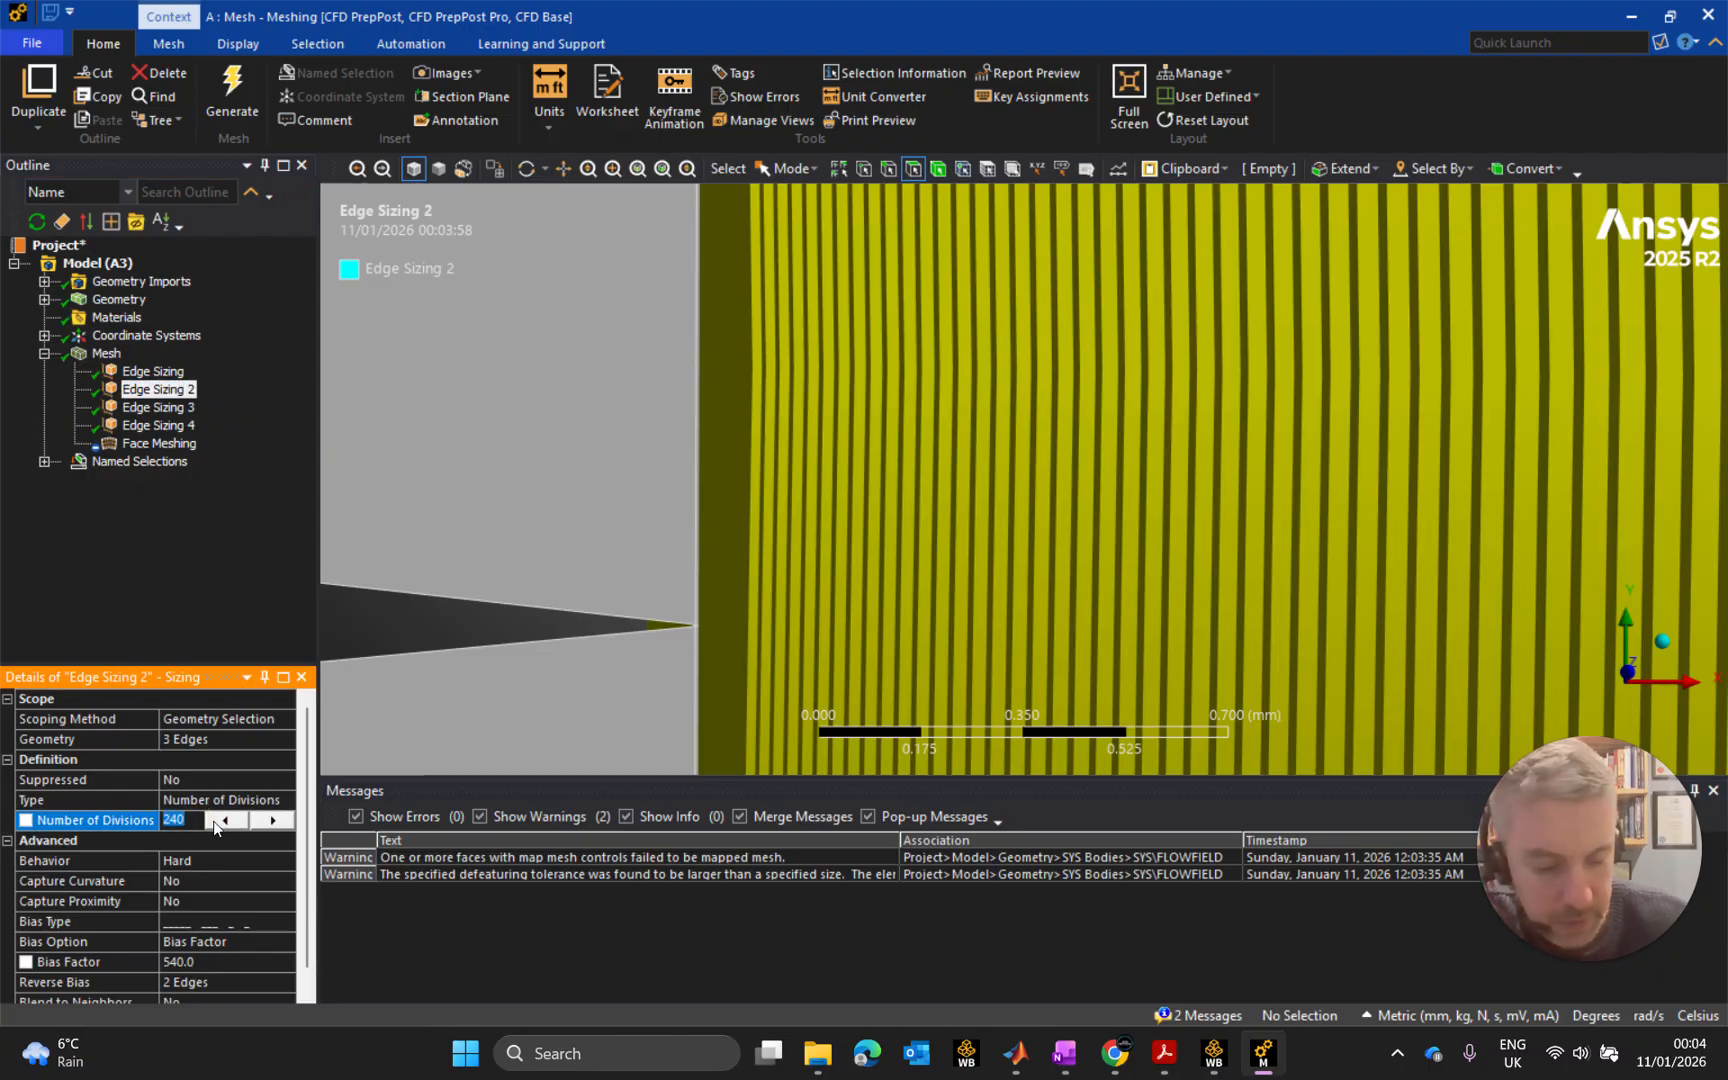
{"action": "type", "text": "180"}
{"action": "key", "text": "Return"}
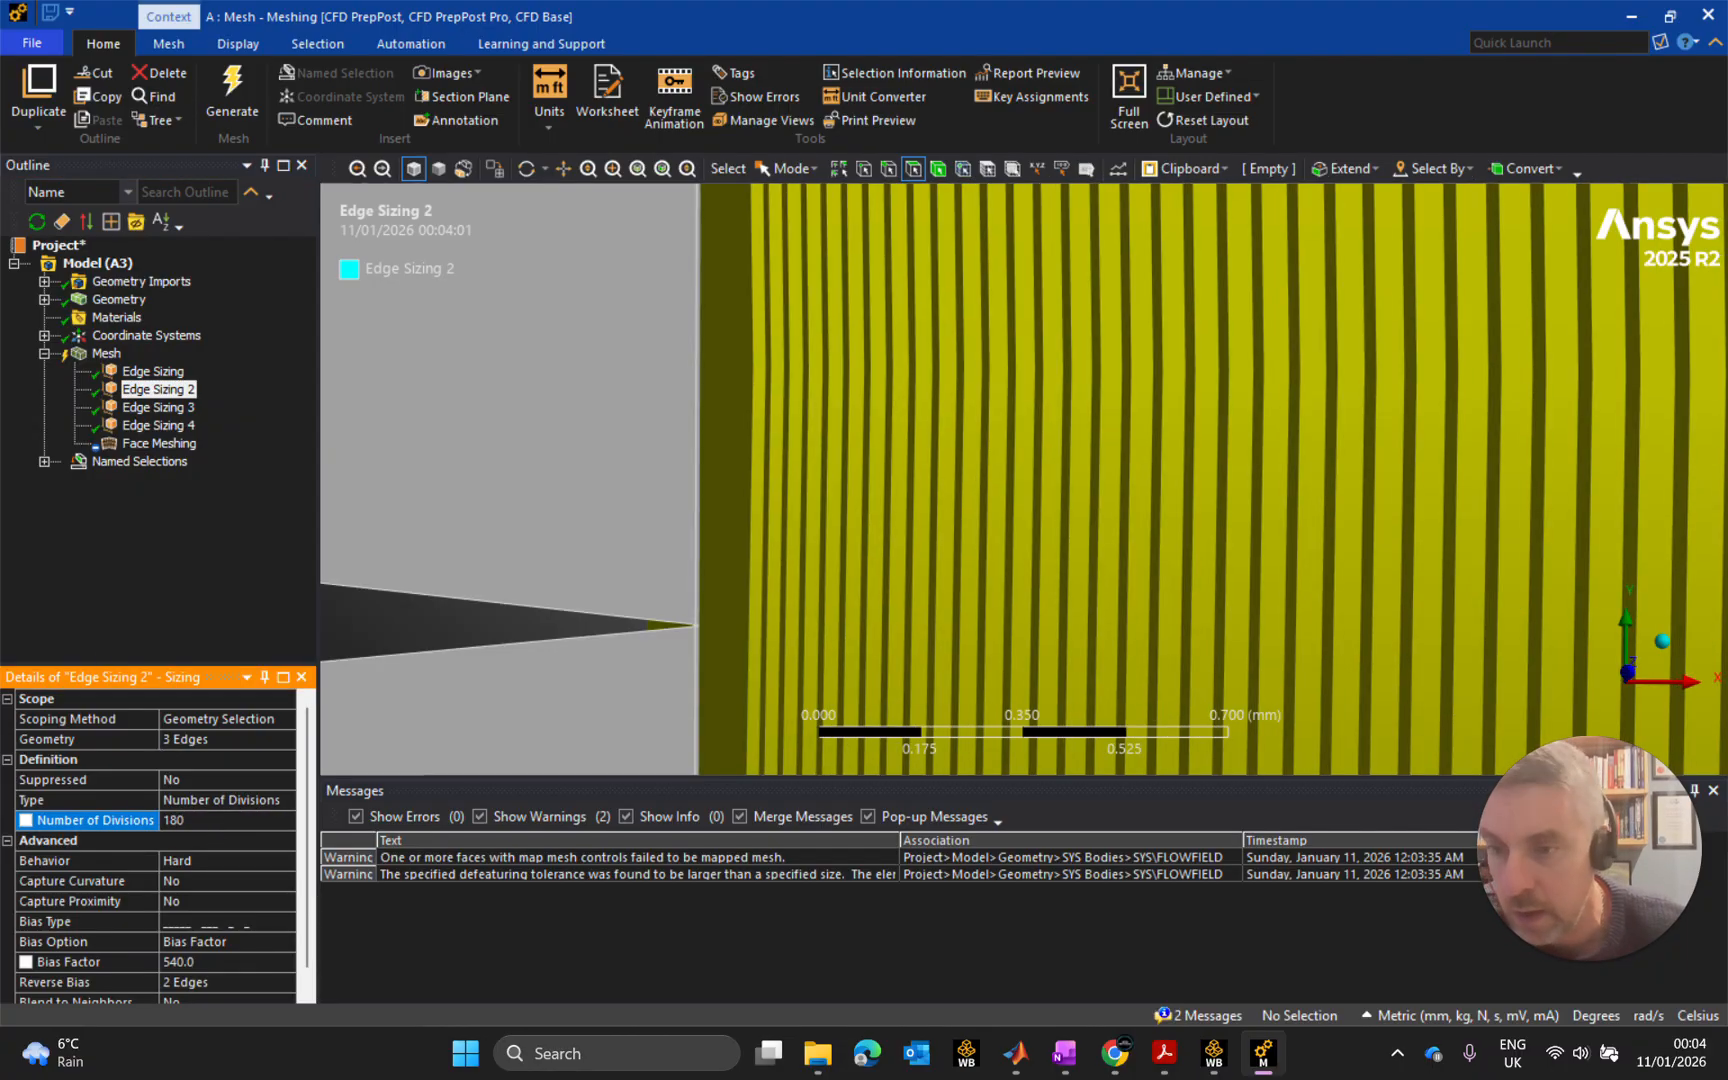
Regenerate the mesh with the updated wake divisions and check its node and element statistics.
{"action": "left_click", "coordinate": [106, 353]}
{"action": "left_click", "coordinate": [232, 100]}
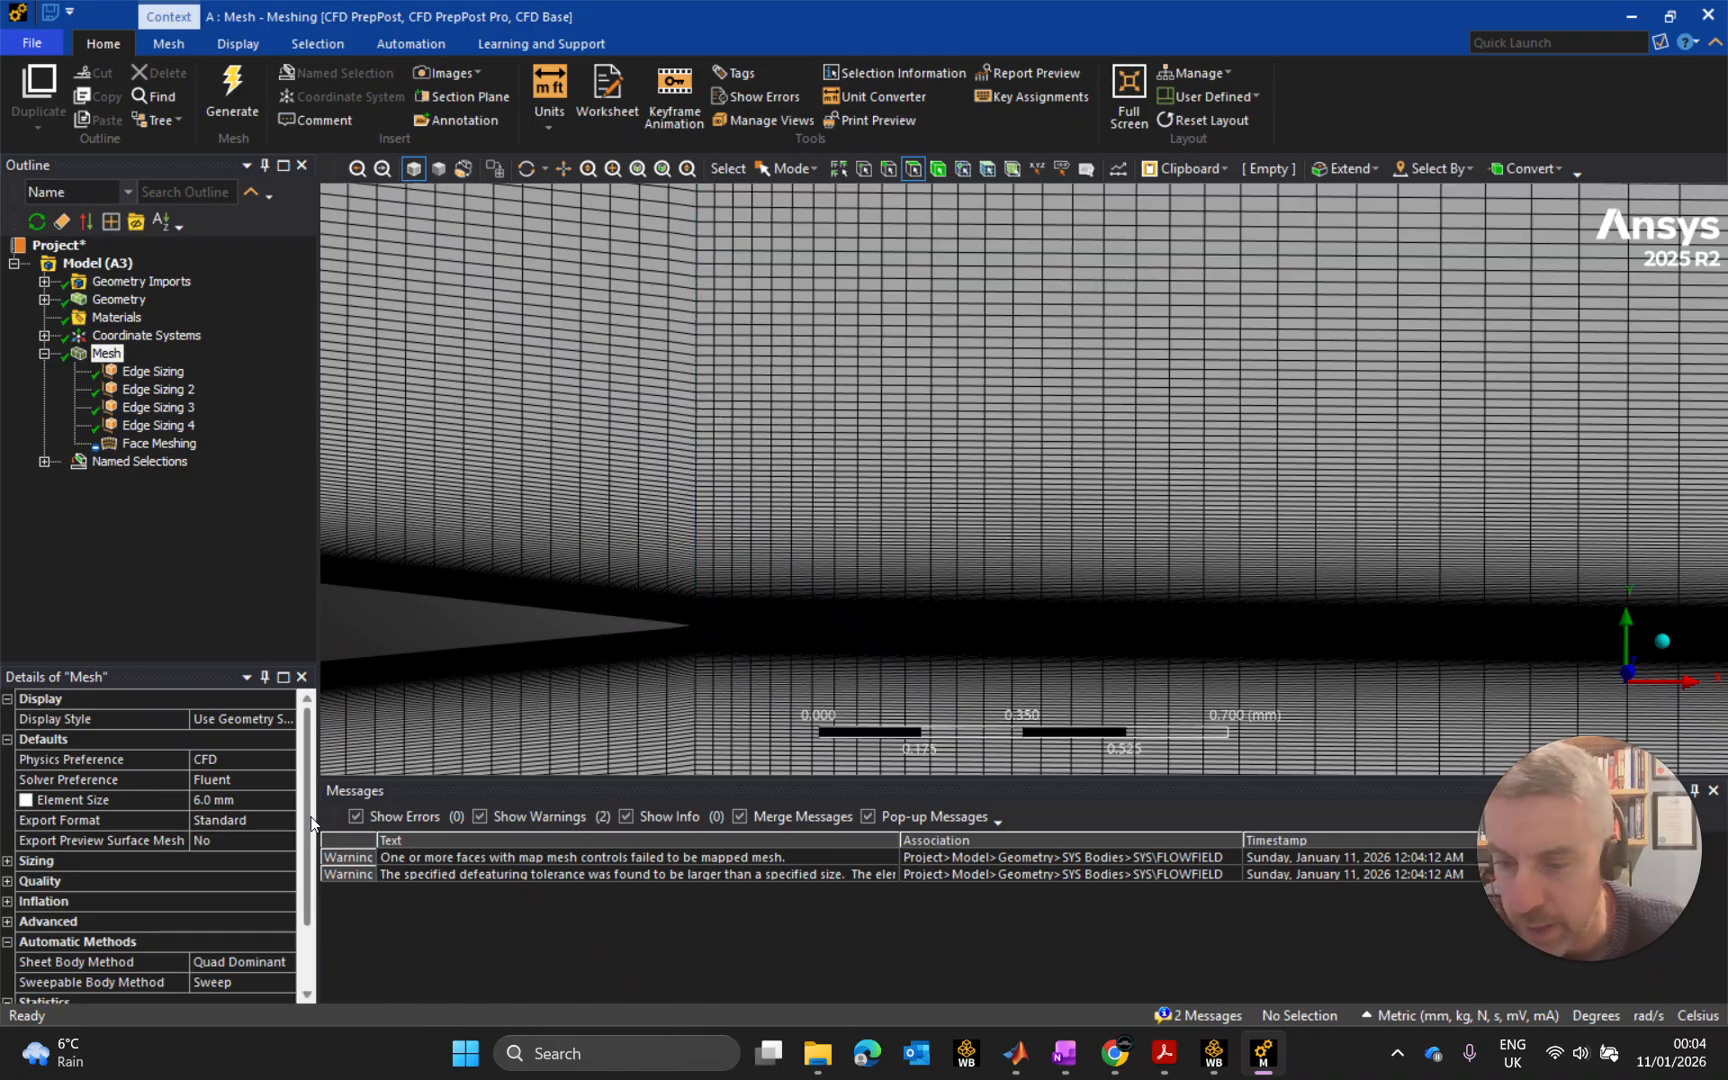
{"action": "left_click_drag", "start_coordinate": [307, 831], "coordinate": [452, 606]}
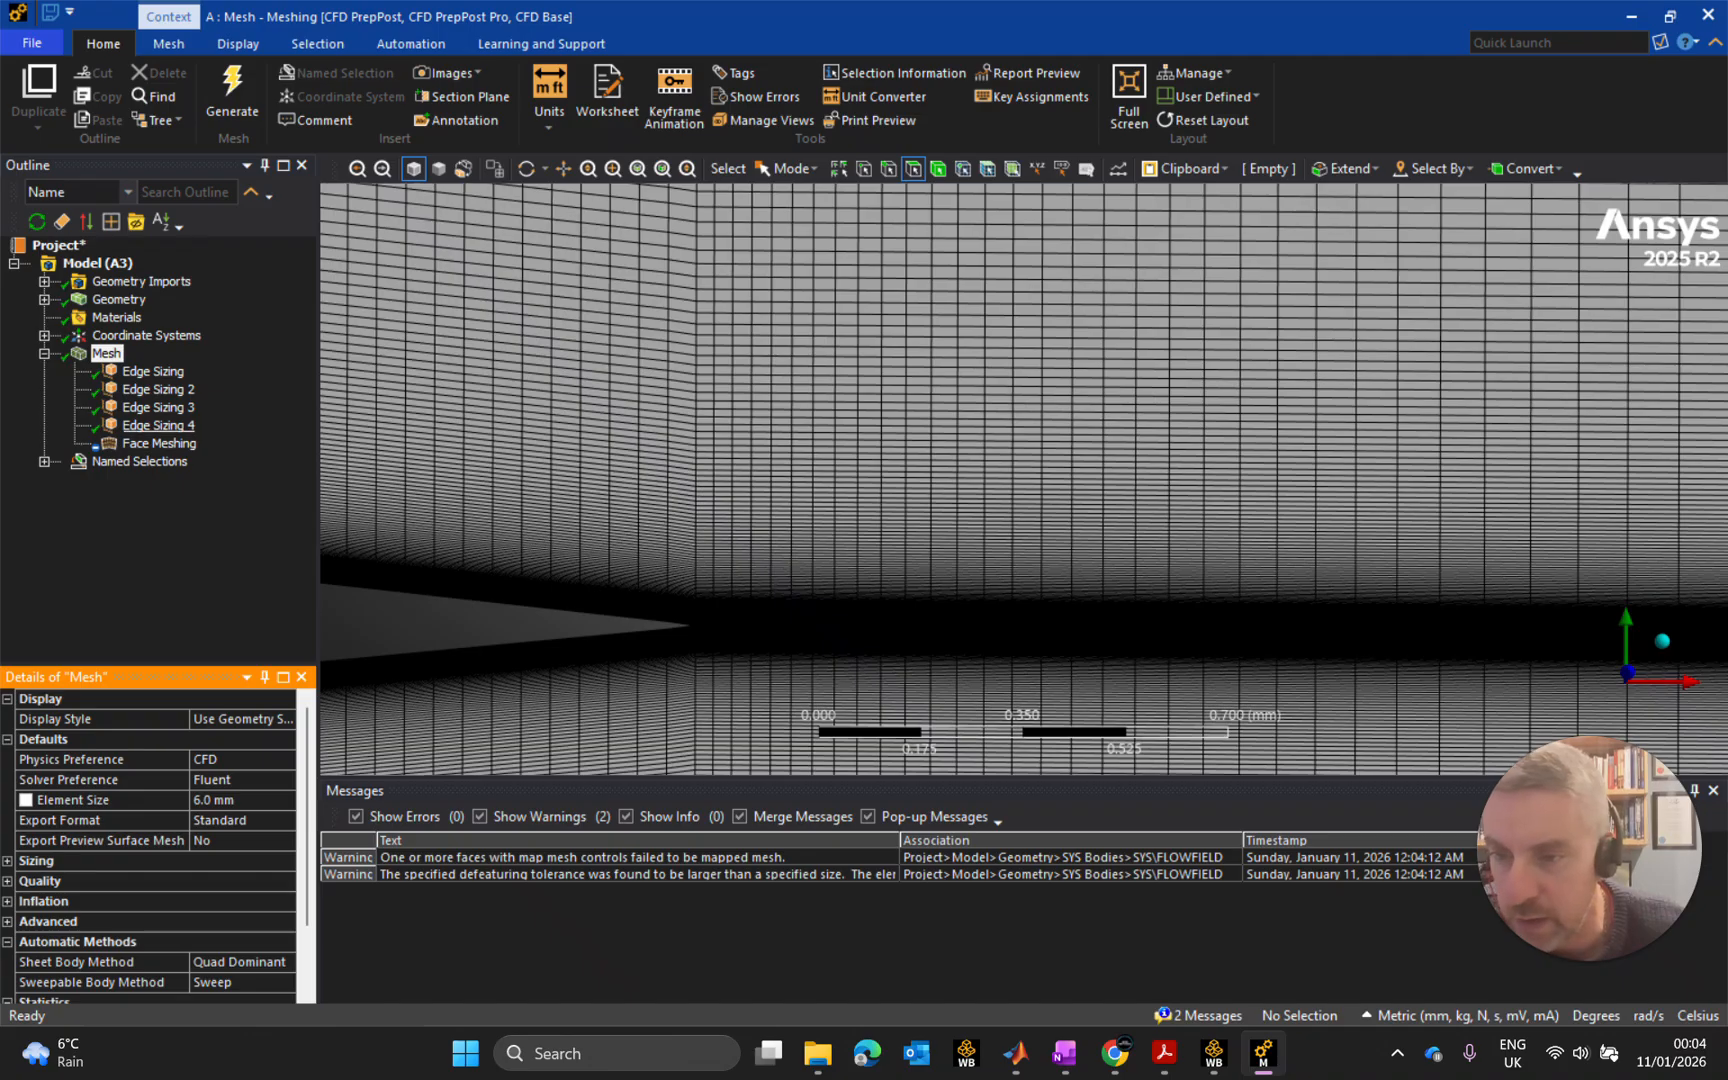
Set the number of divisions of Edge Sizing 3 along the airfoil surface to 540 and regenerate the mesh.
{"action": "left_click", "coordinate": [158, 425]}
{"action": "left_click", "coordinate": [153, 371]}
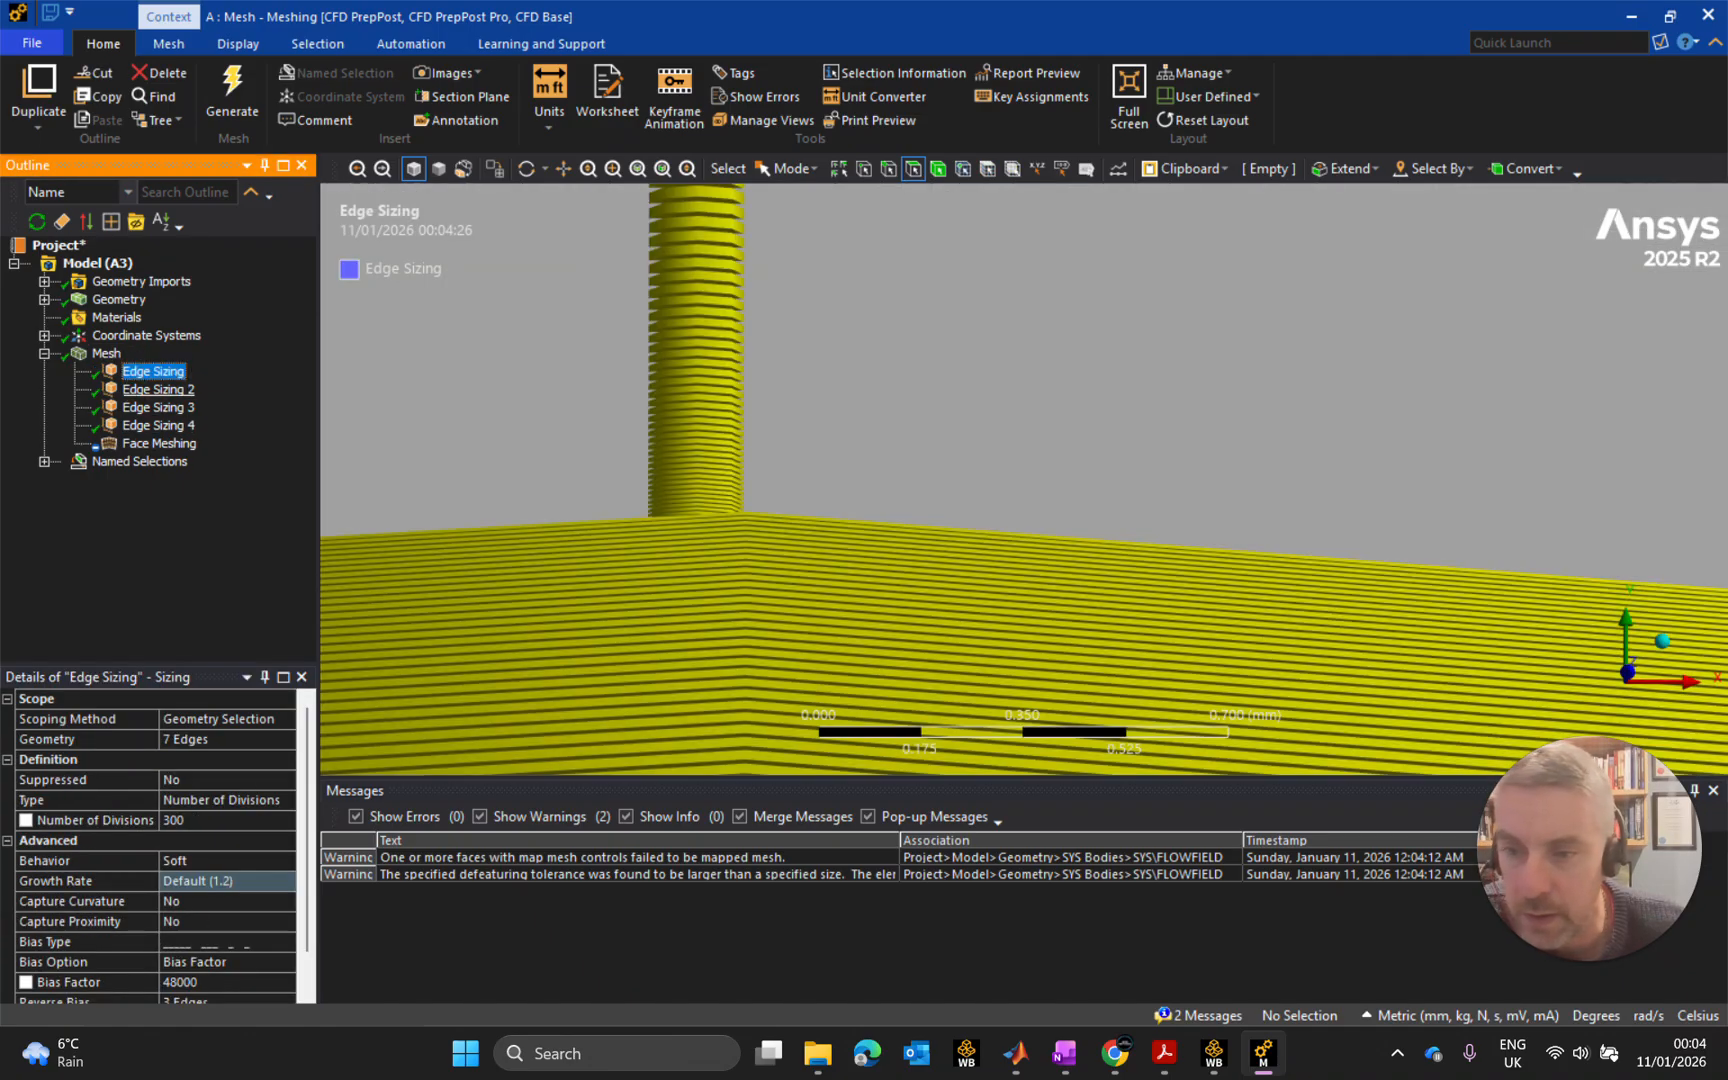
{"action": "left_click", "coordinate": [158, 389]}
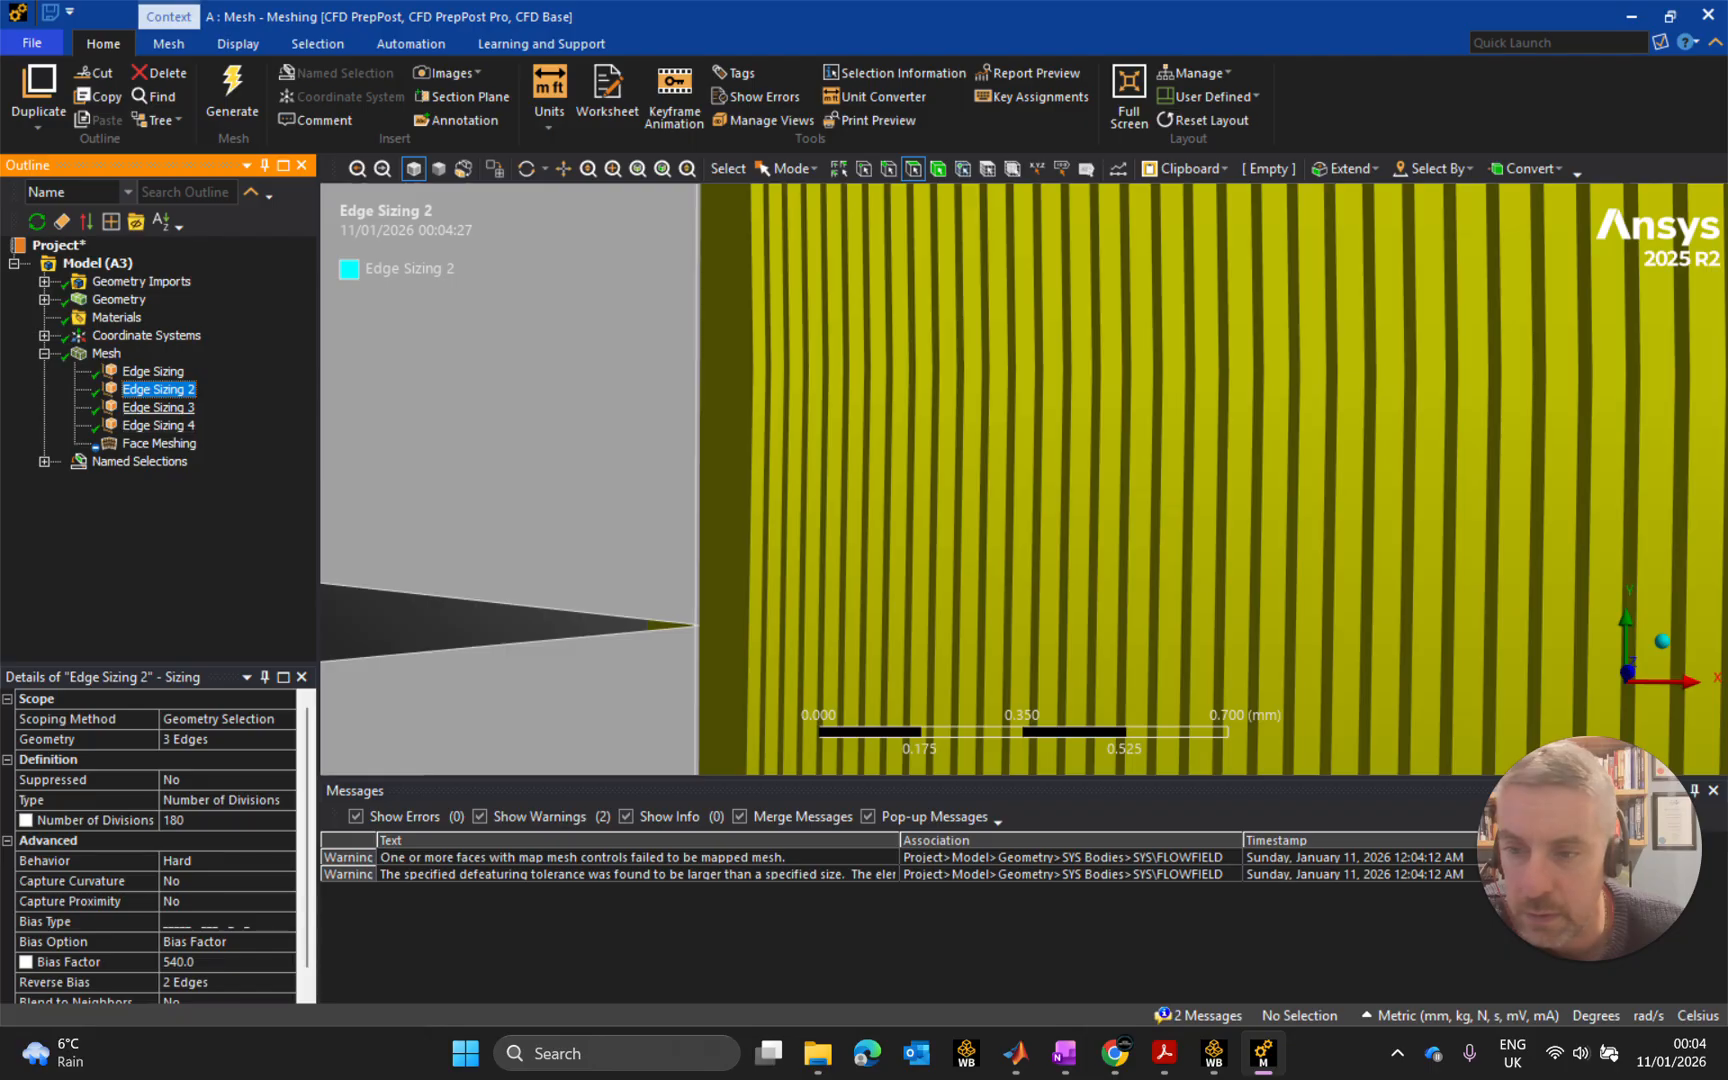
{"action": "left_click", "coordinate": [158, 407]}
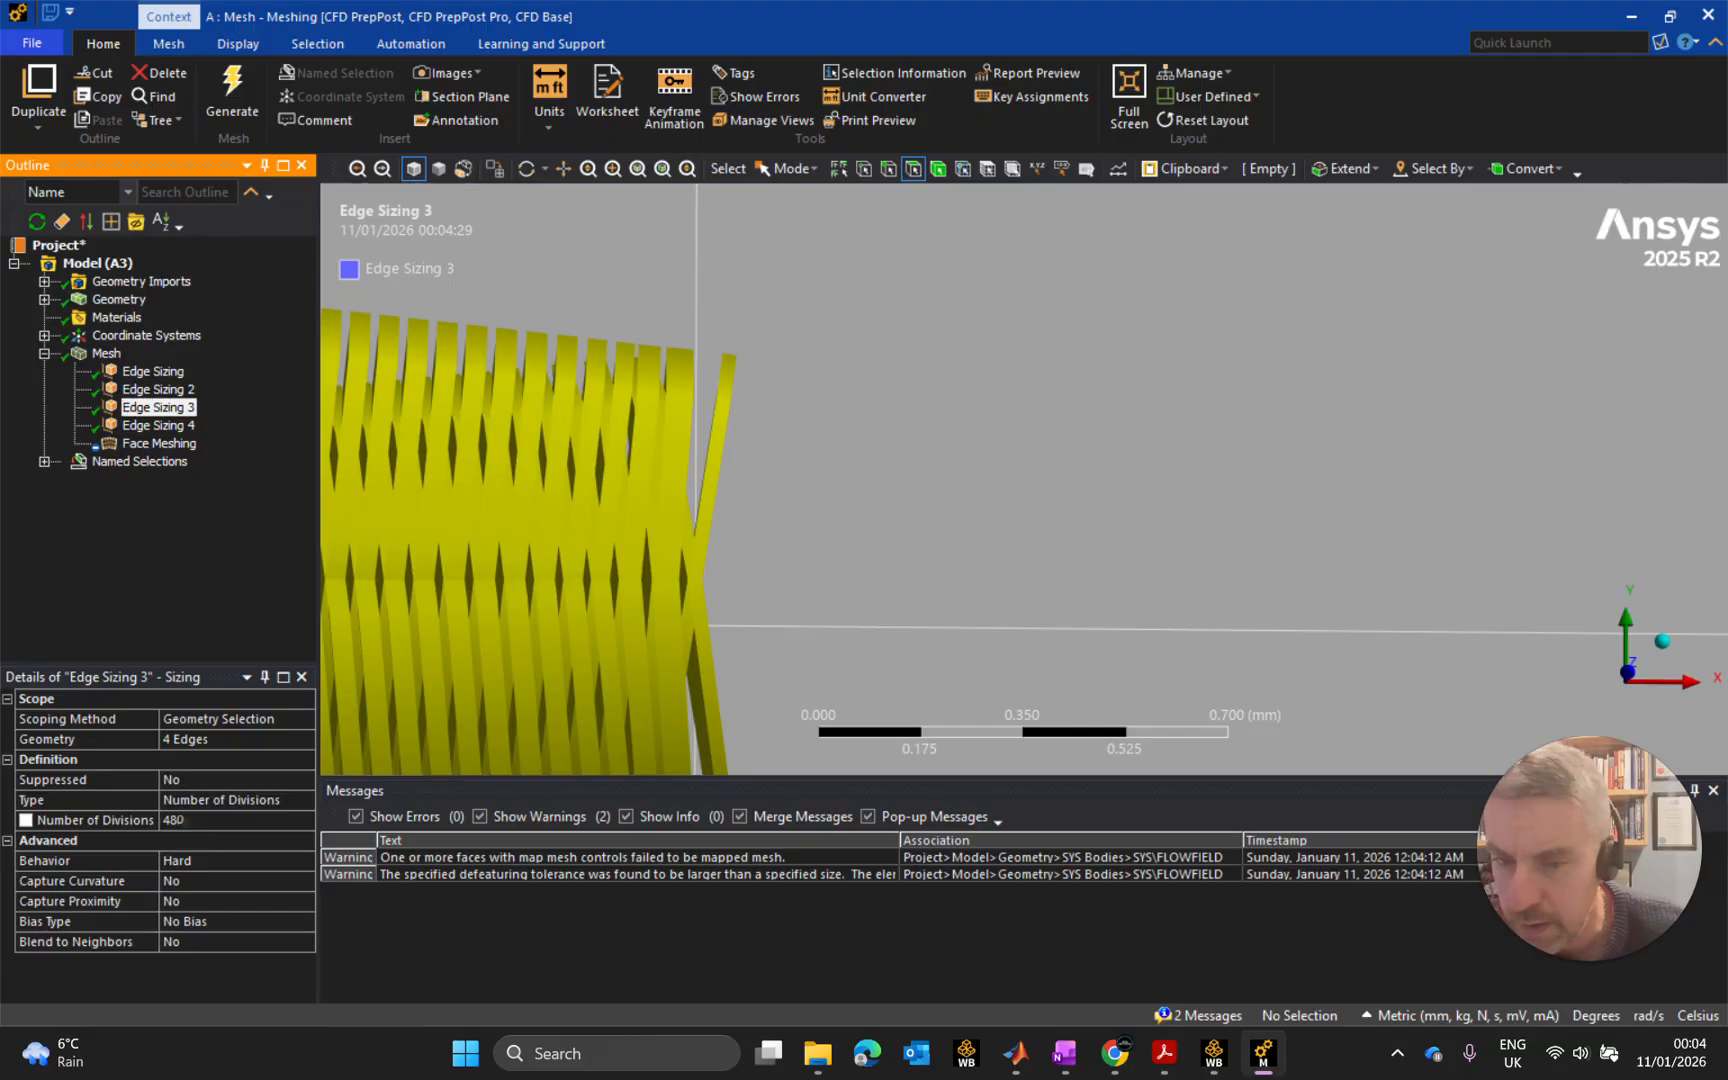
{"action": "left_click", "coordinate": [185, 822]}
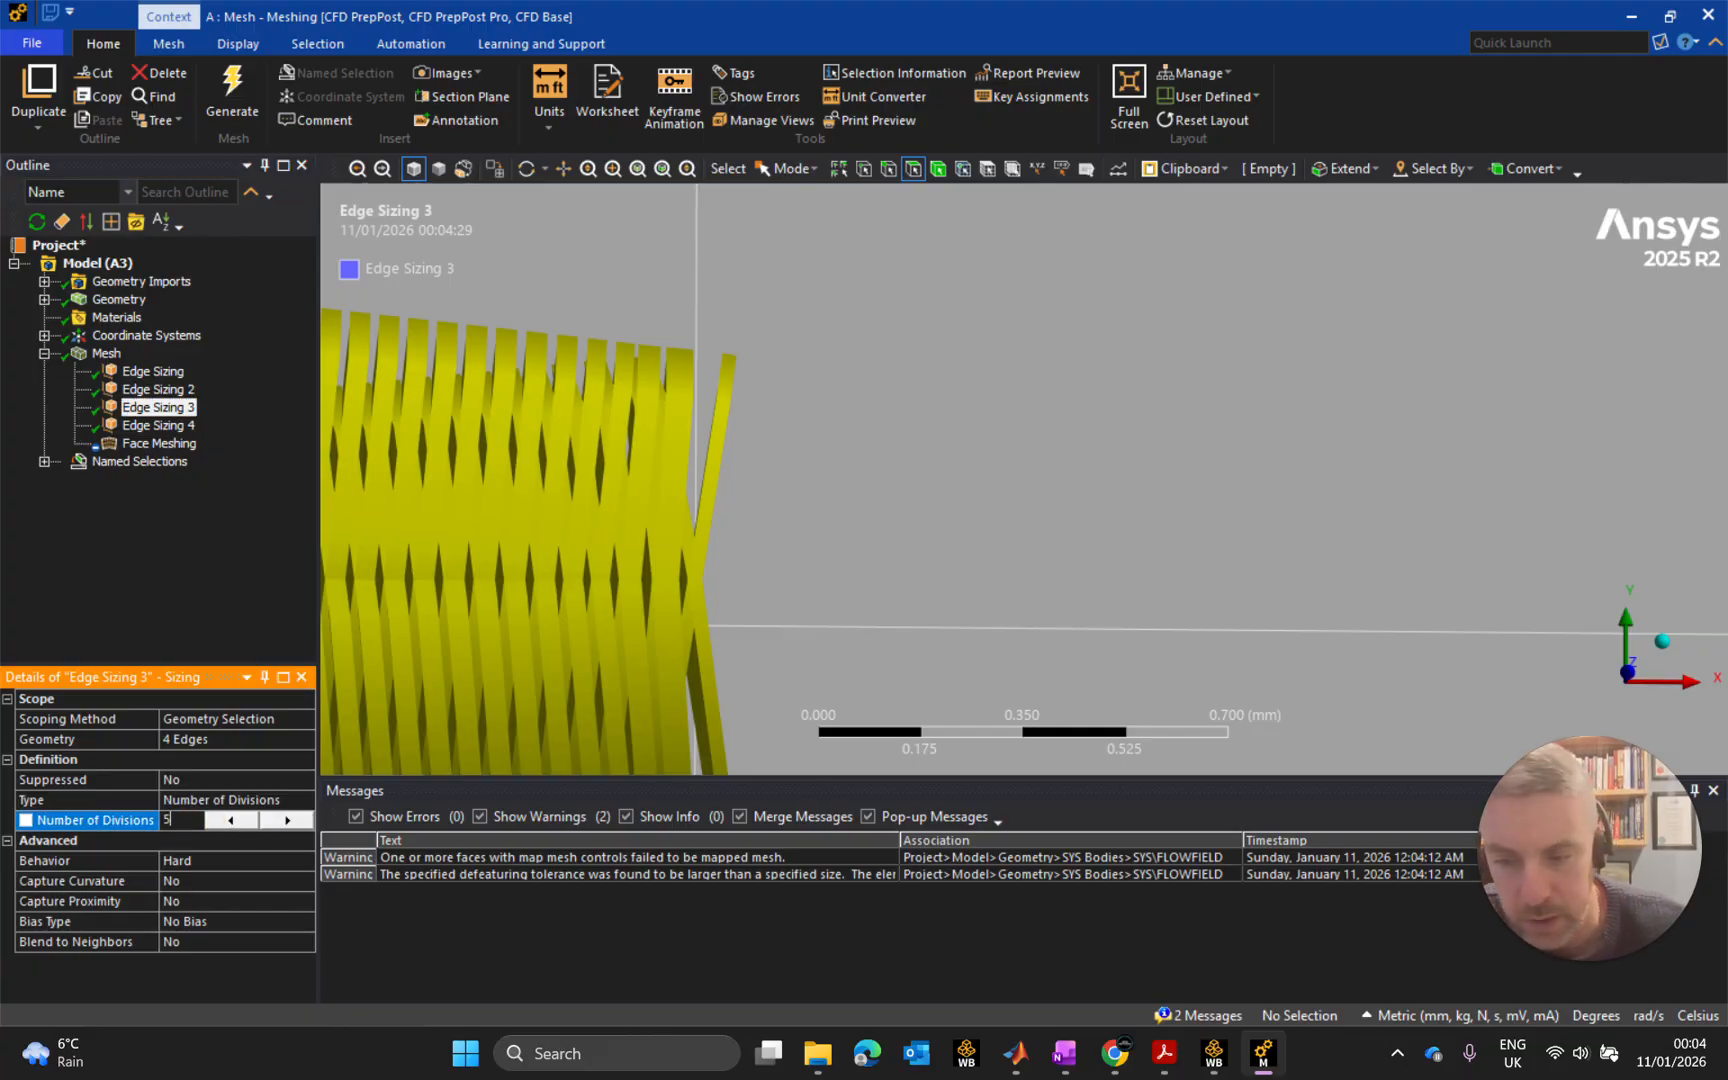
{"action": "key", "text": "Return"}
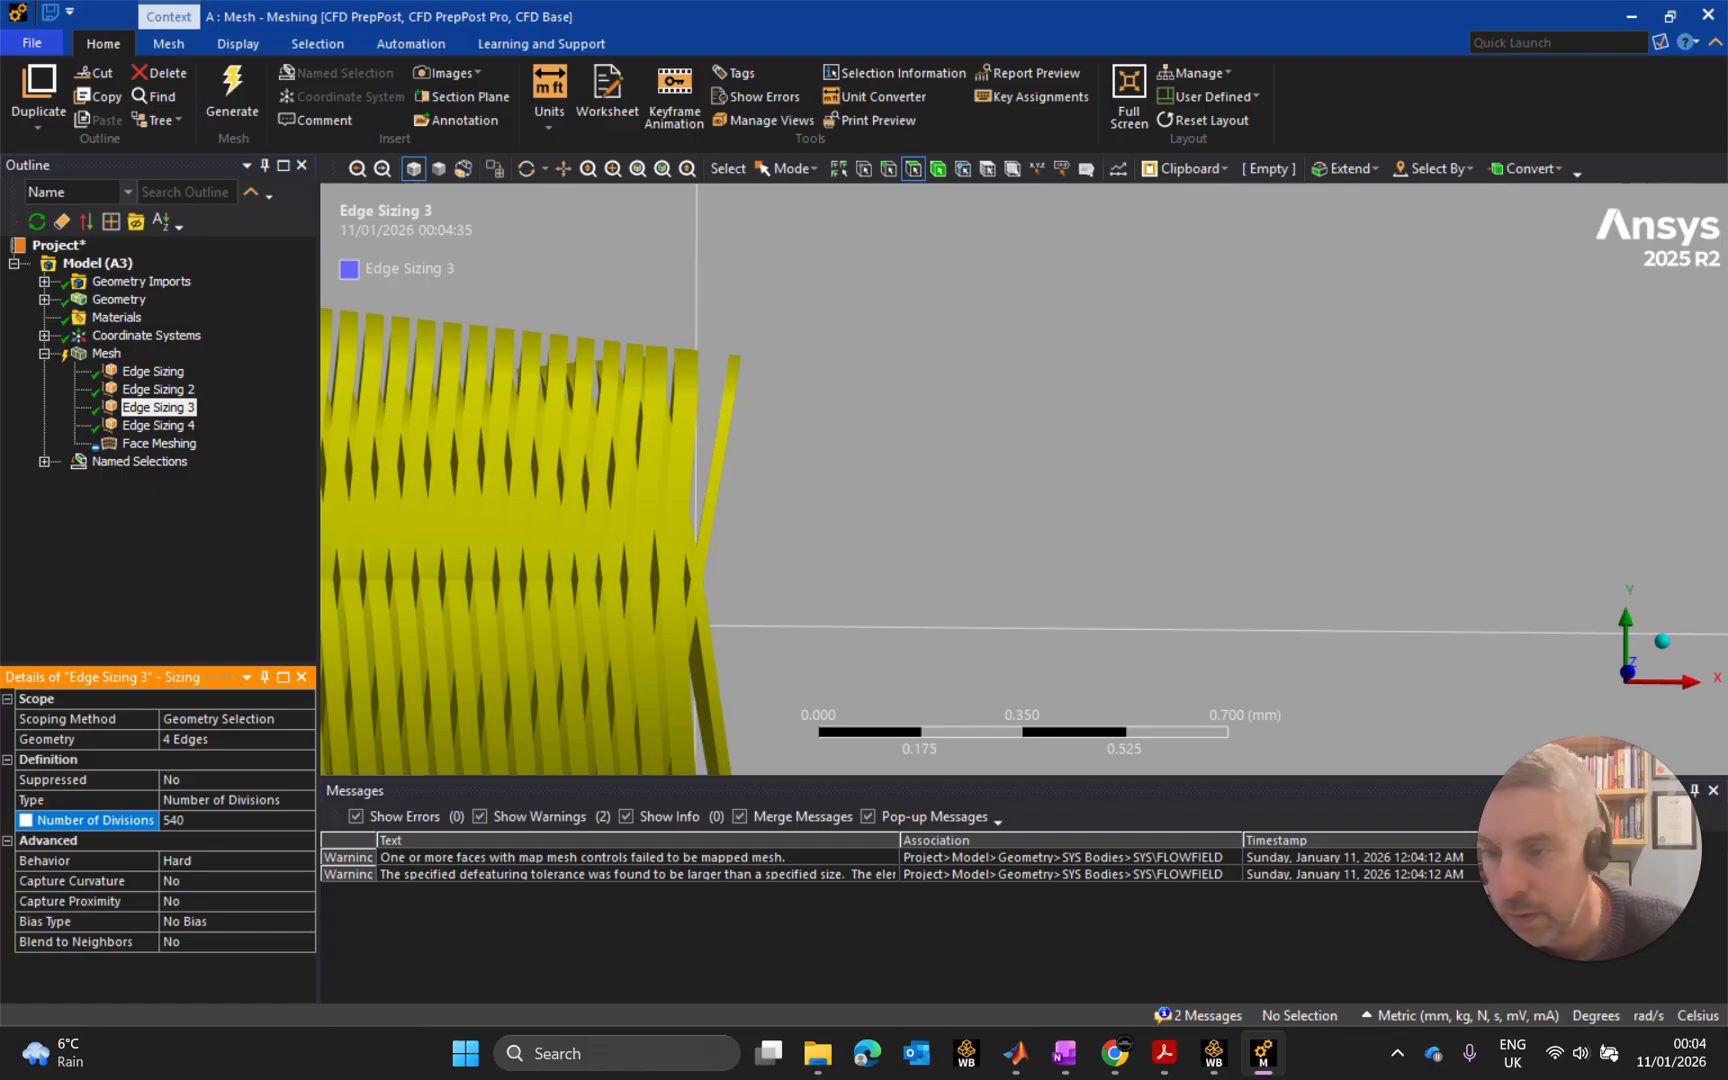
{"action": "left_click", "coordinate": [106, 354]}
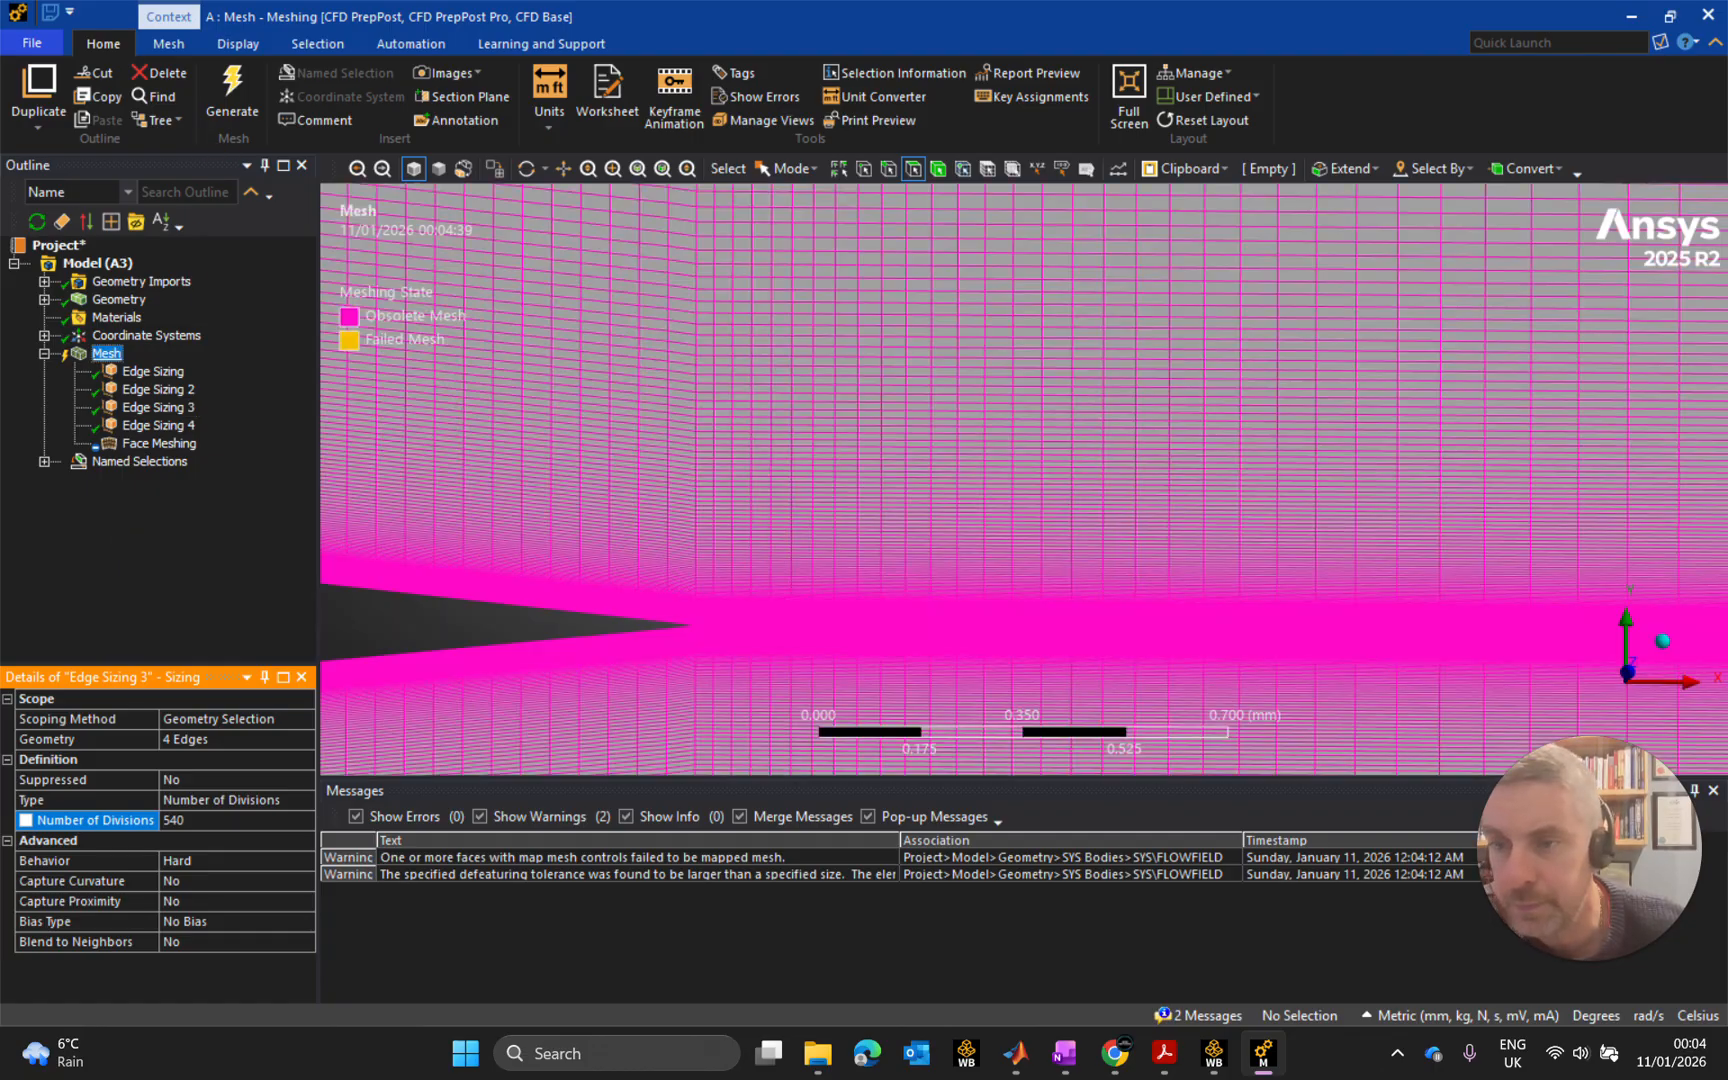
{"action": "left_click", "coordinate": [232, 95]}
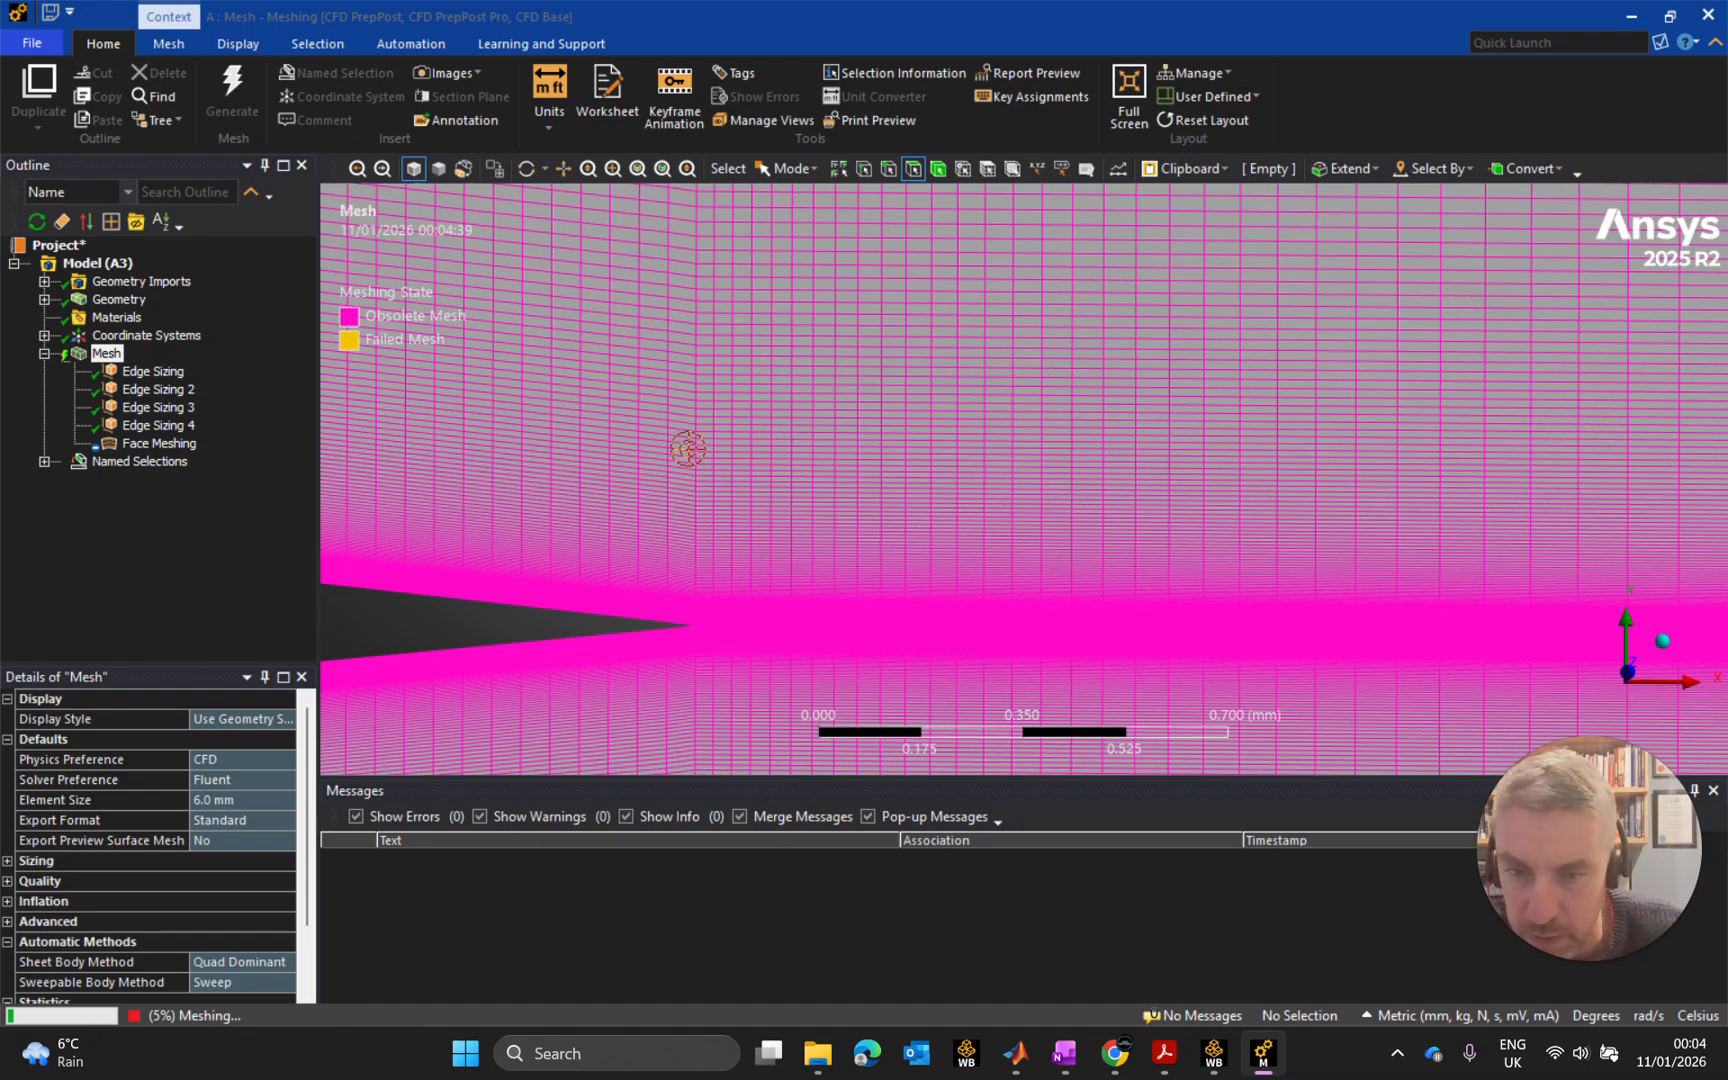
Check the mesh's node and element statistics and examine the cell spacing at the trailing edge and in the blocks around the airfoil.
{"action": "scroll", "coordinate": [671, 525], "scroll_direction": "up", "scroll_amount": 4}
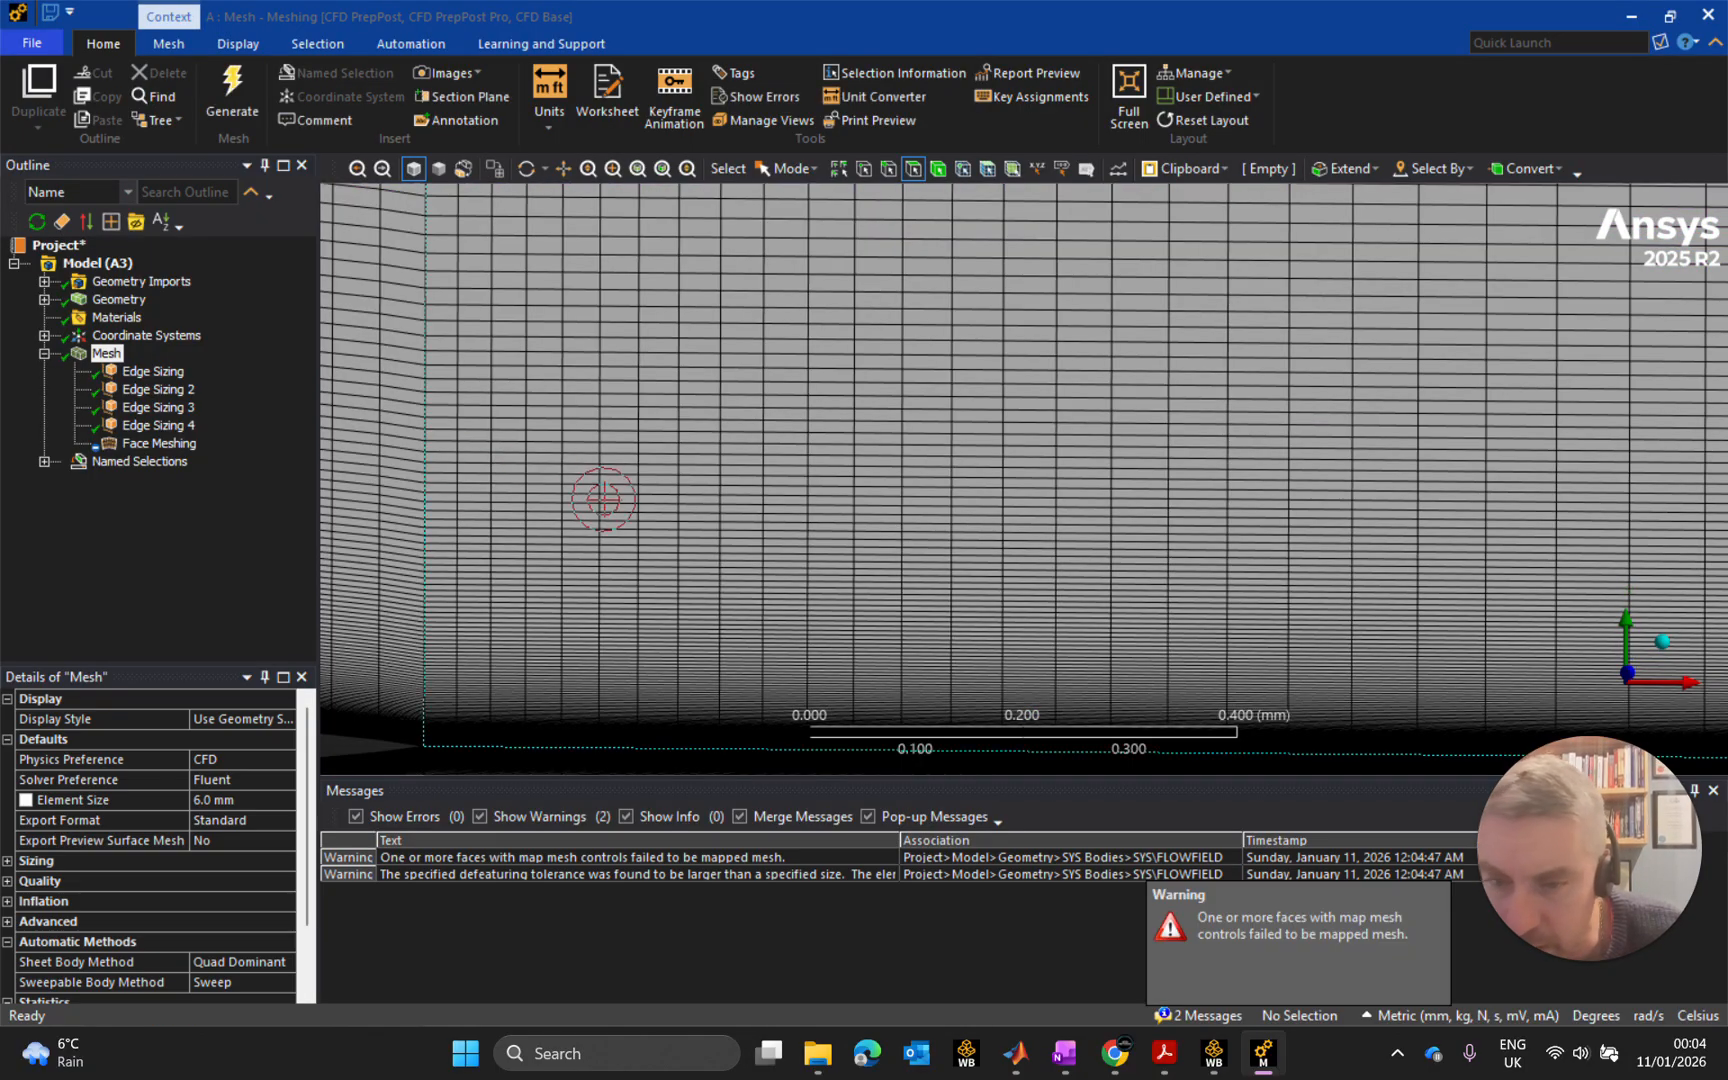
{"action": "scroll", "coordinate": [617, 490], "scroll_direction": "down", "scroll_amount": 5}
{"action": "scroll", "coordinate": [629, 513], "scroll_direction": "down", "scroll_amount": 10}
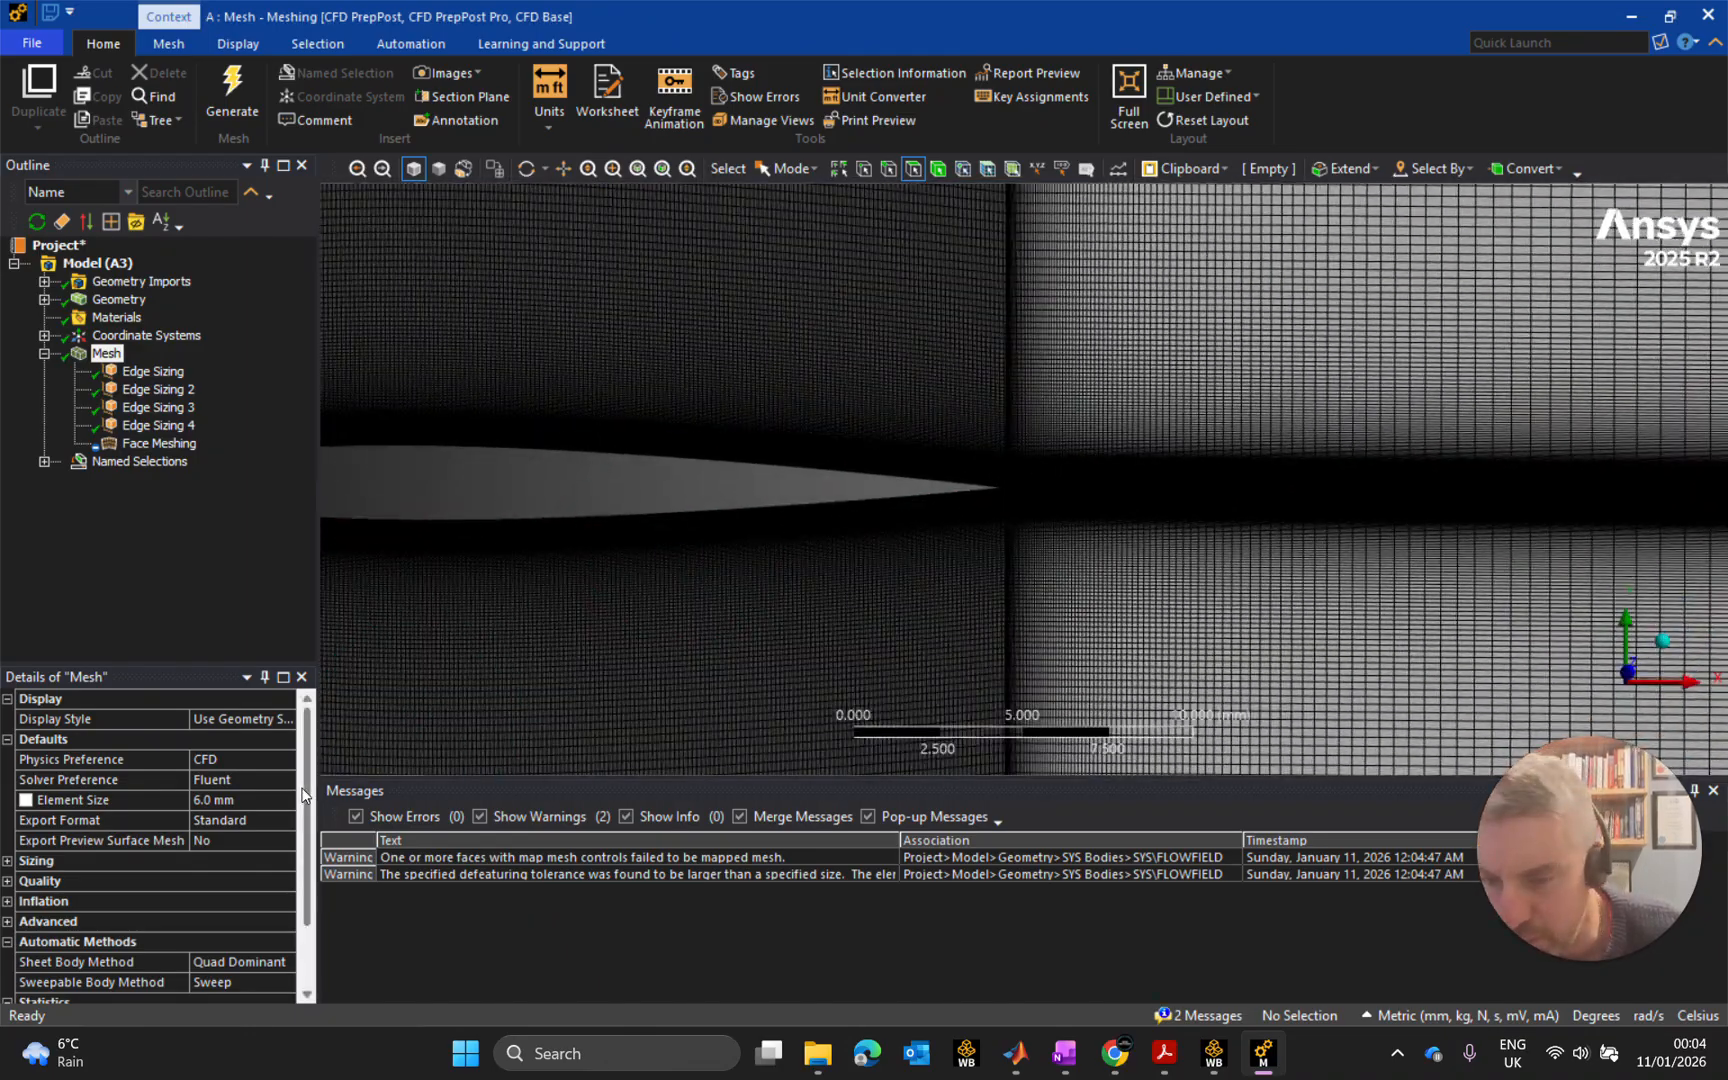
{"action": "left_click_drag", "start_coordinate": [306, 808], "coordinate": [305, 883]}
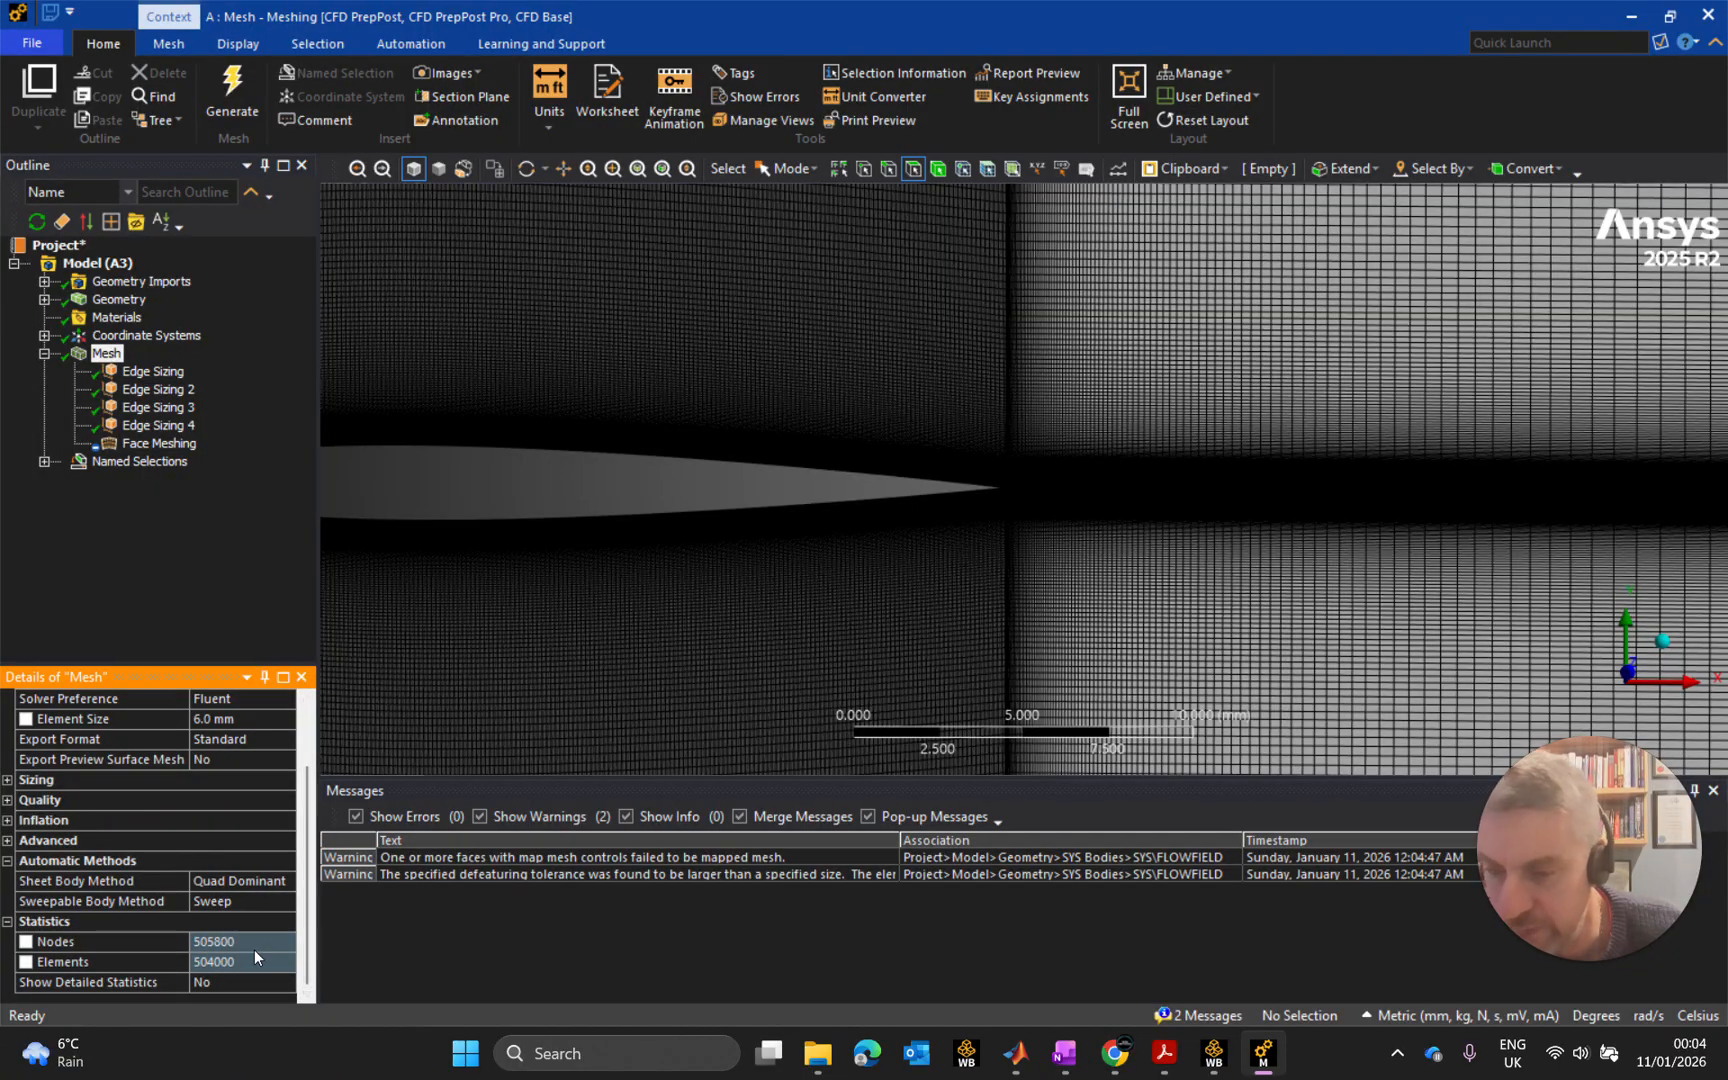
{"action": "scroll", "coordinate": [663, 444], "scroll_direction": "down", "scroll_amount": 10}
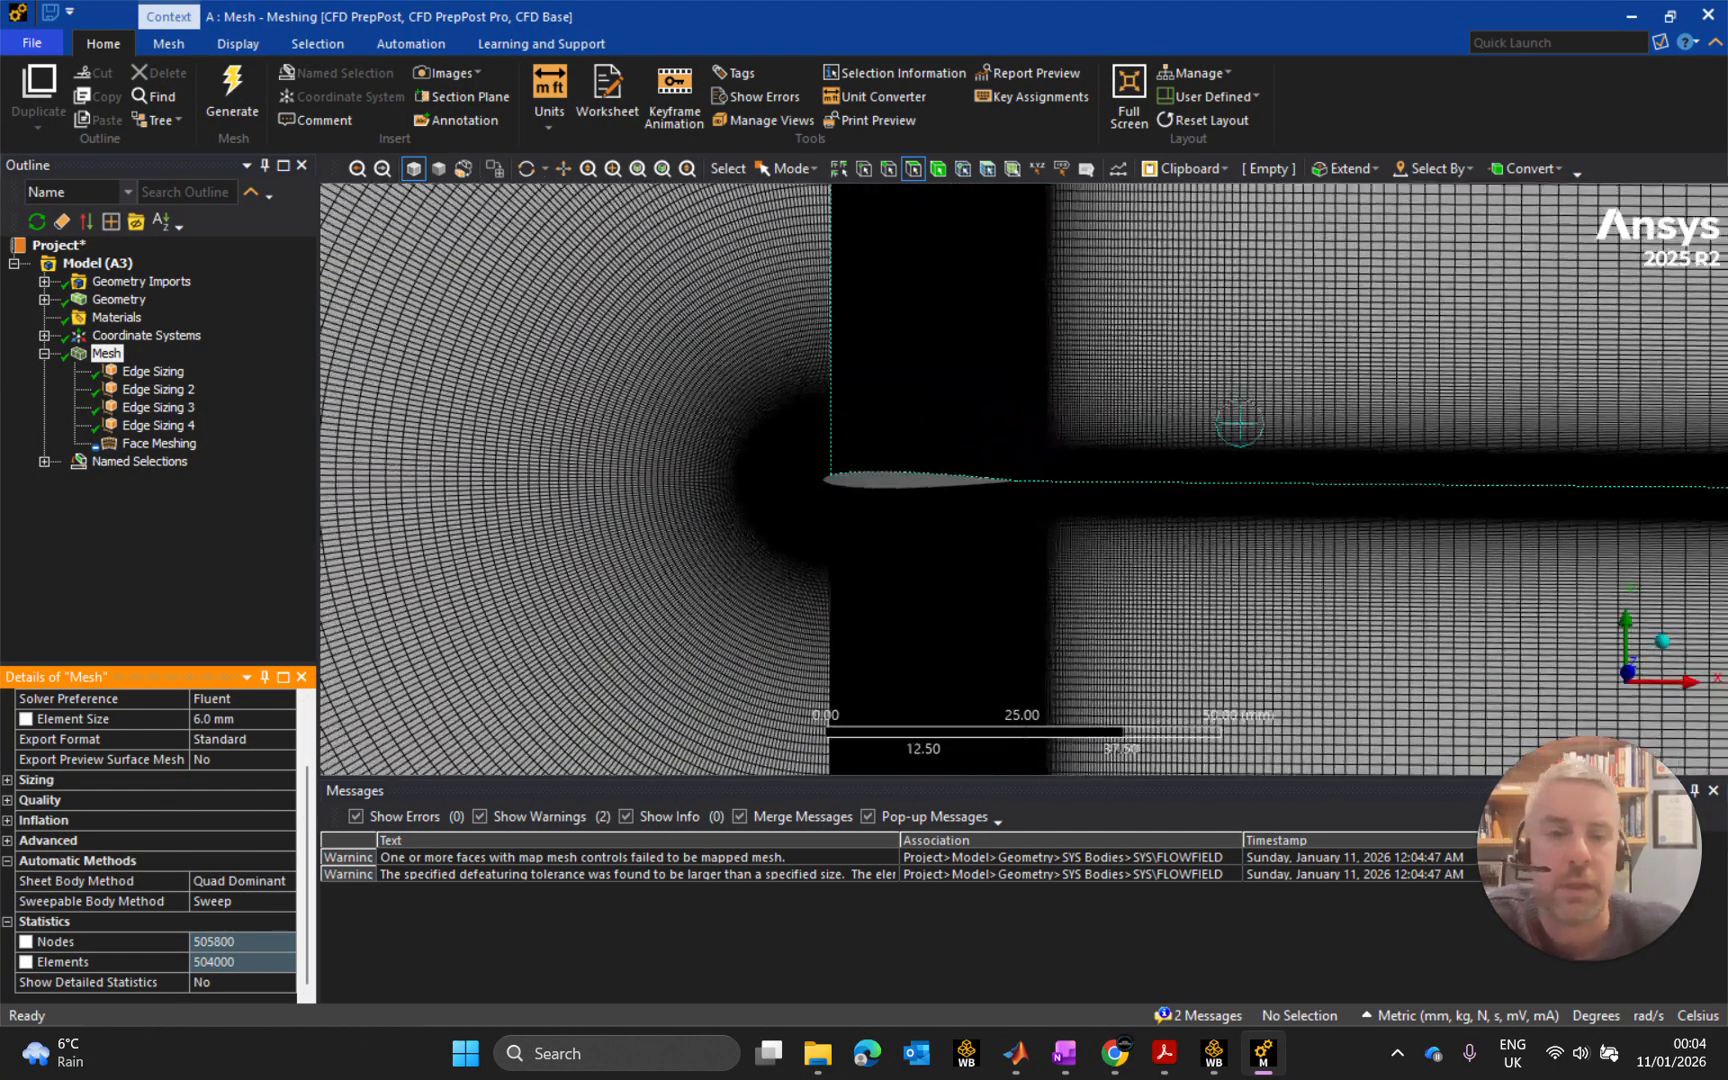
{"action": "scroll", "coordinate": [1305, 467], "scroll_direction": "up", "scroll_amount": 3}
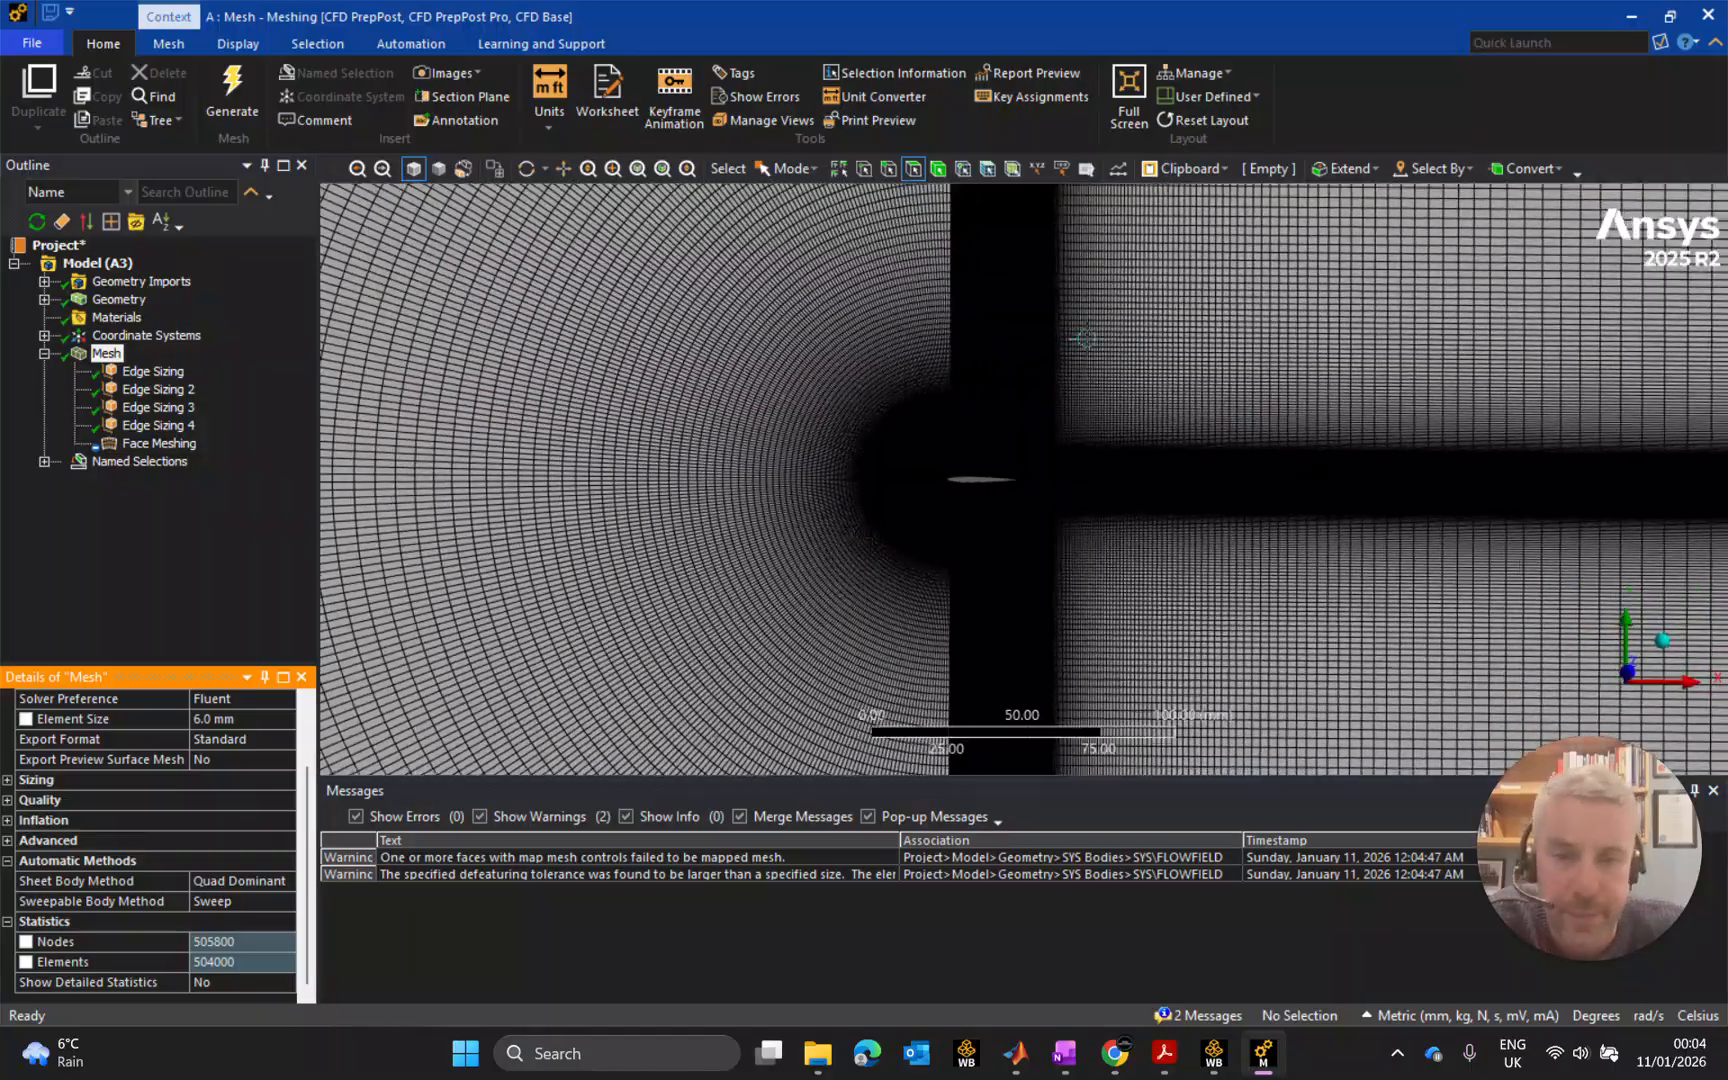
{"action": "scroll", "coordinate": [987, 366], "scroll_direction": "up", "scroll_amount": 3}
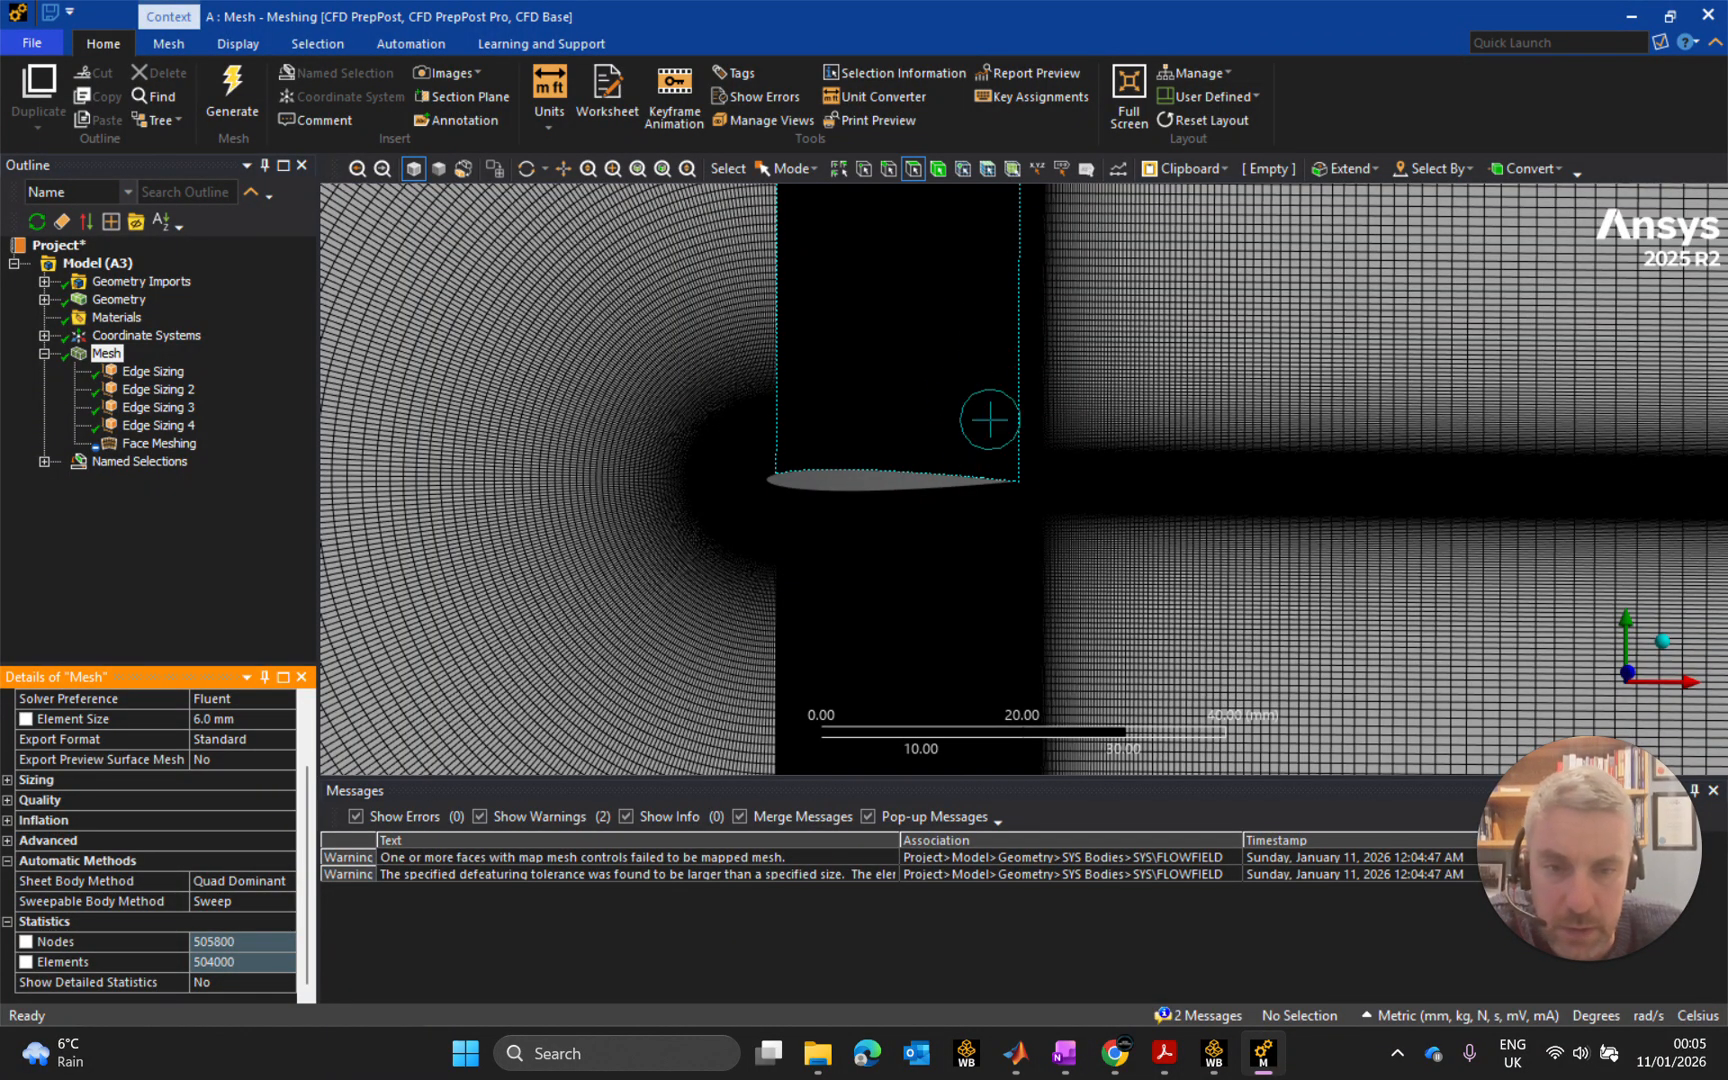
{"action": "scroll", "coordinate": [994, 316], "scroll_direction": "down", "scroll_amount": 4}
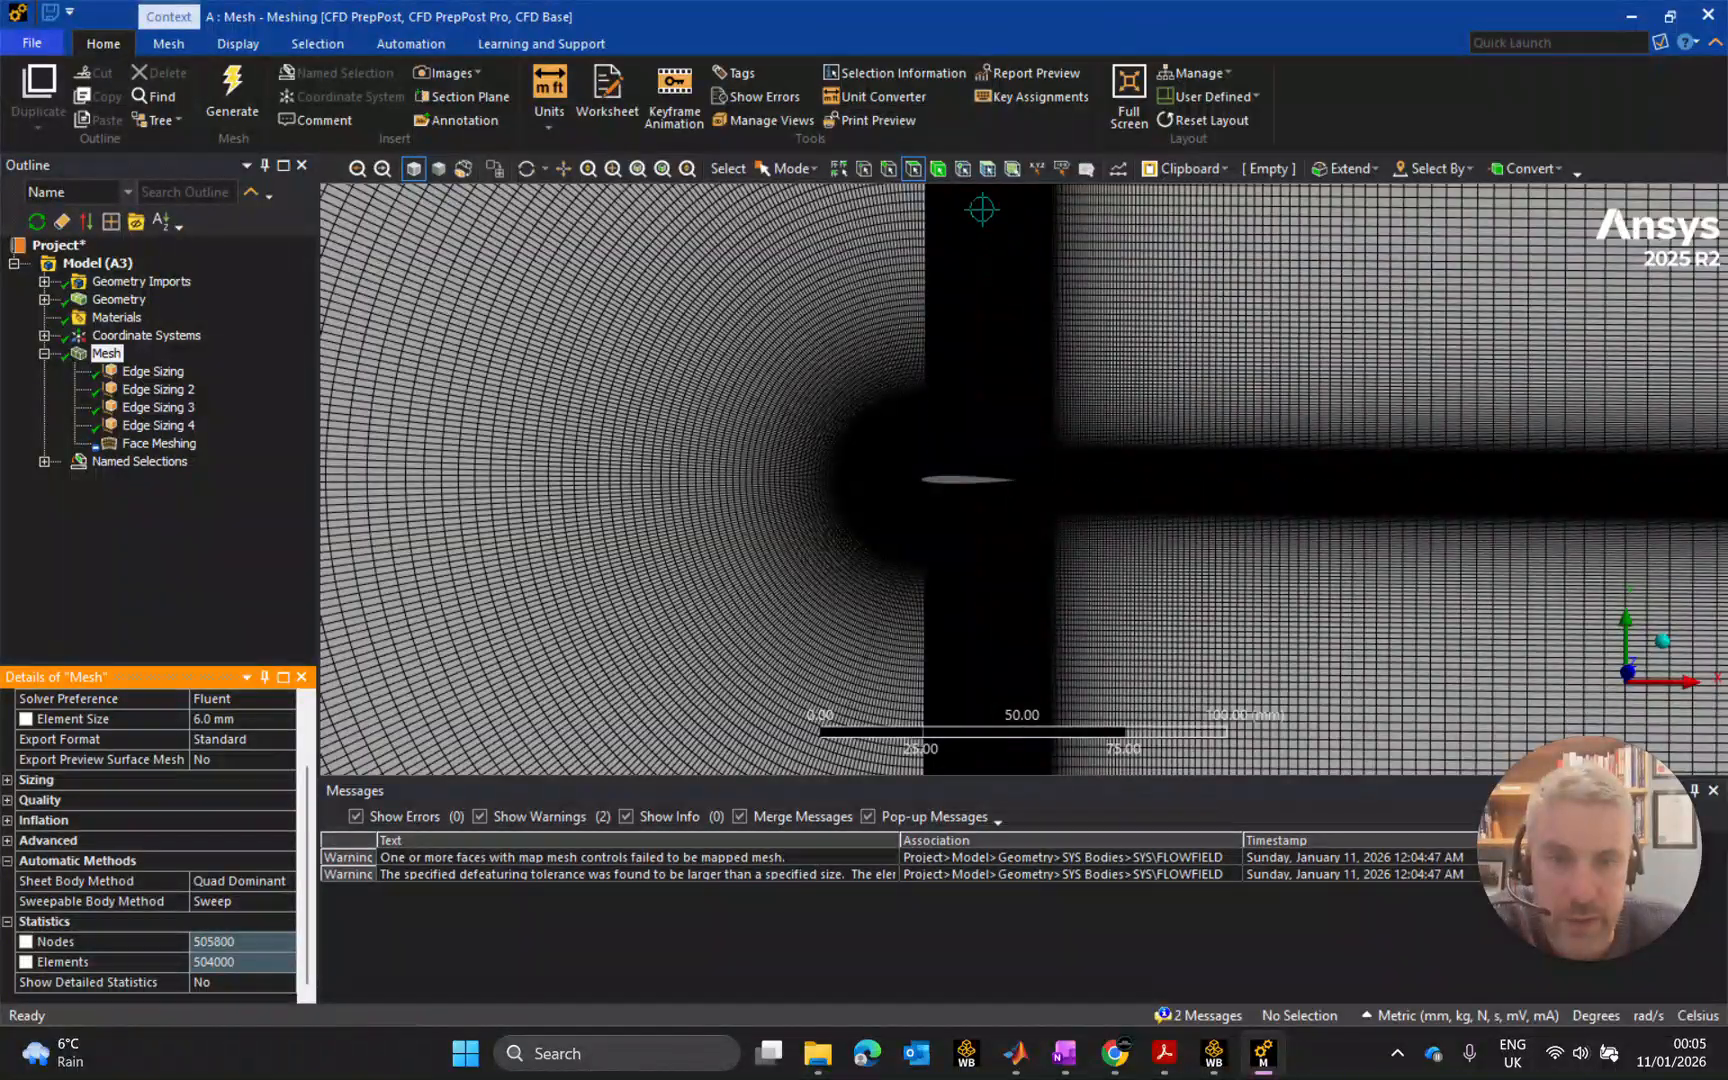
{"action": "scroll", "coordinate": [1010, 320], "scroll_direction": "up", "scroll_amount": 2}
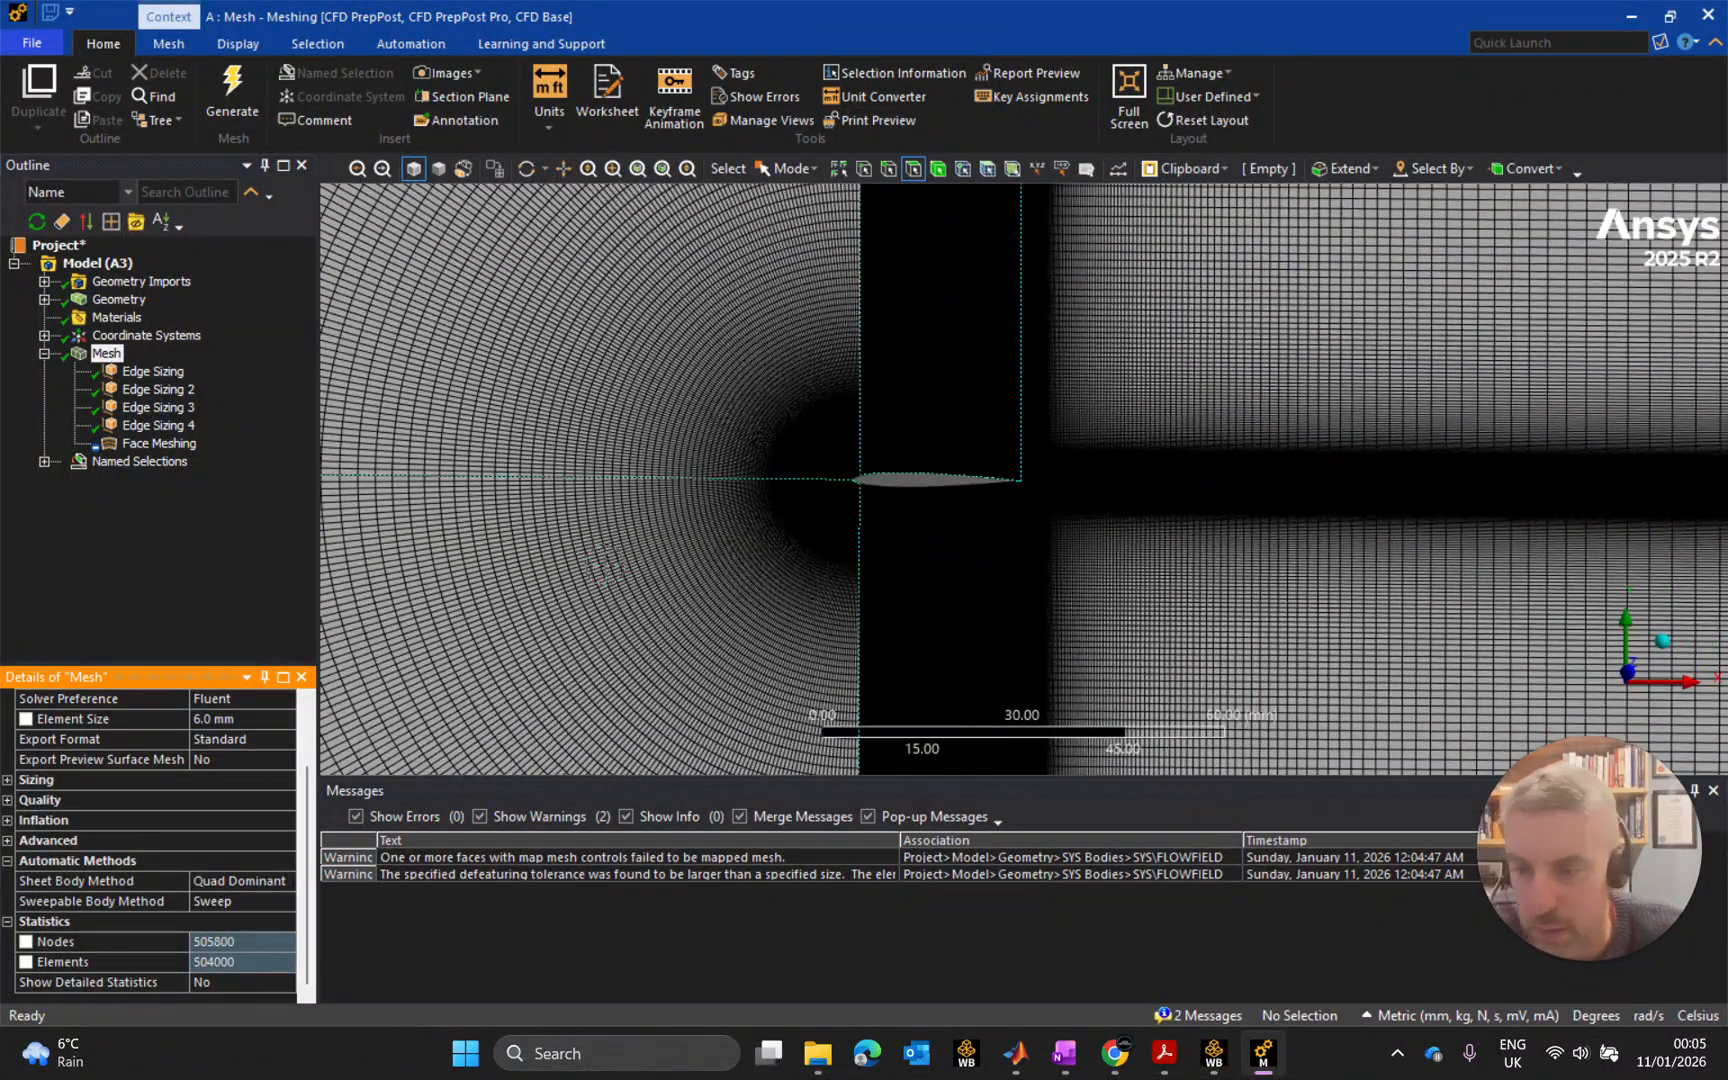
Set the bias factor of the first Edge Sizing to 42000 and regenerate the mesh.
{"action": "left_click", "coordinate": [158, 407]}
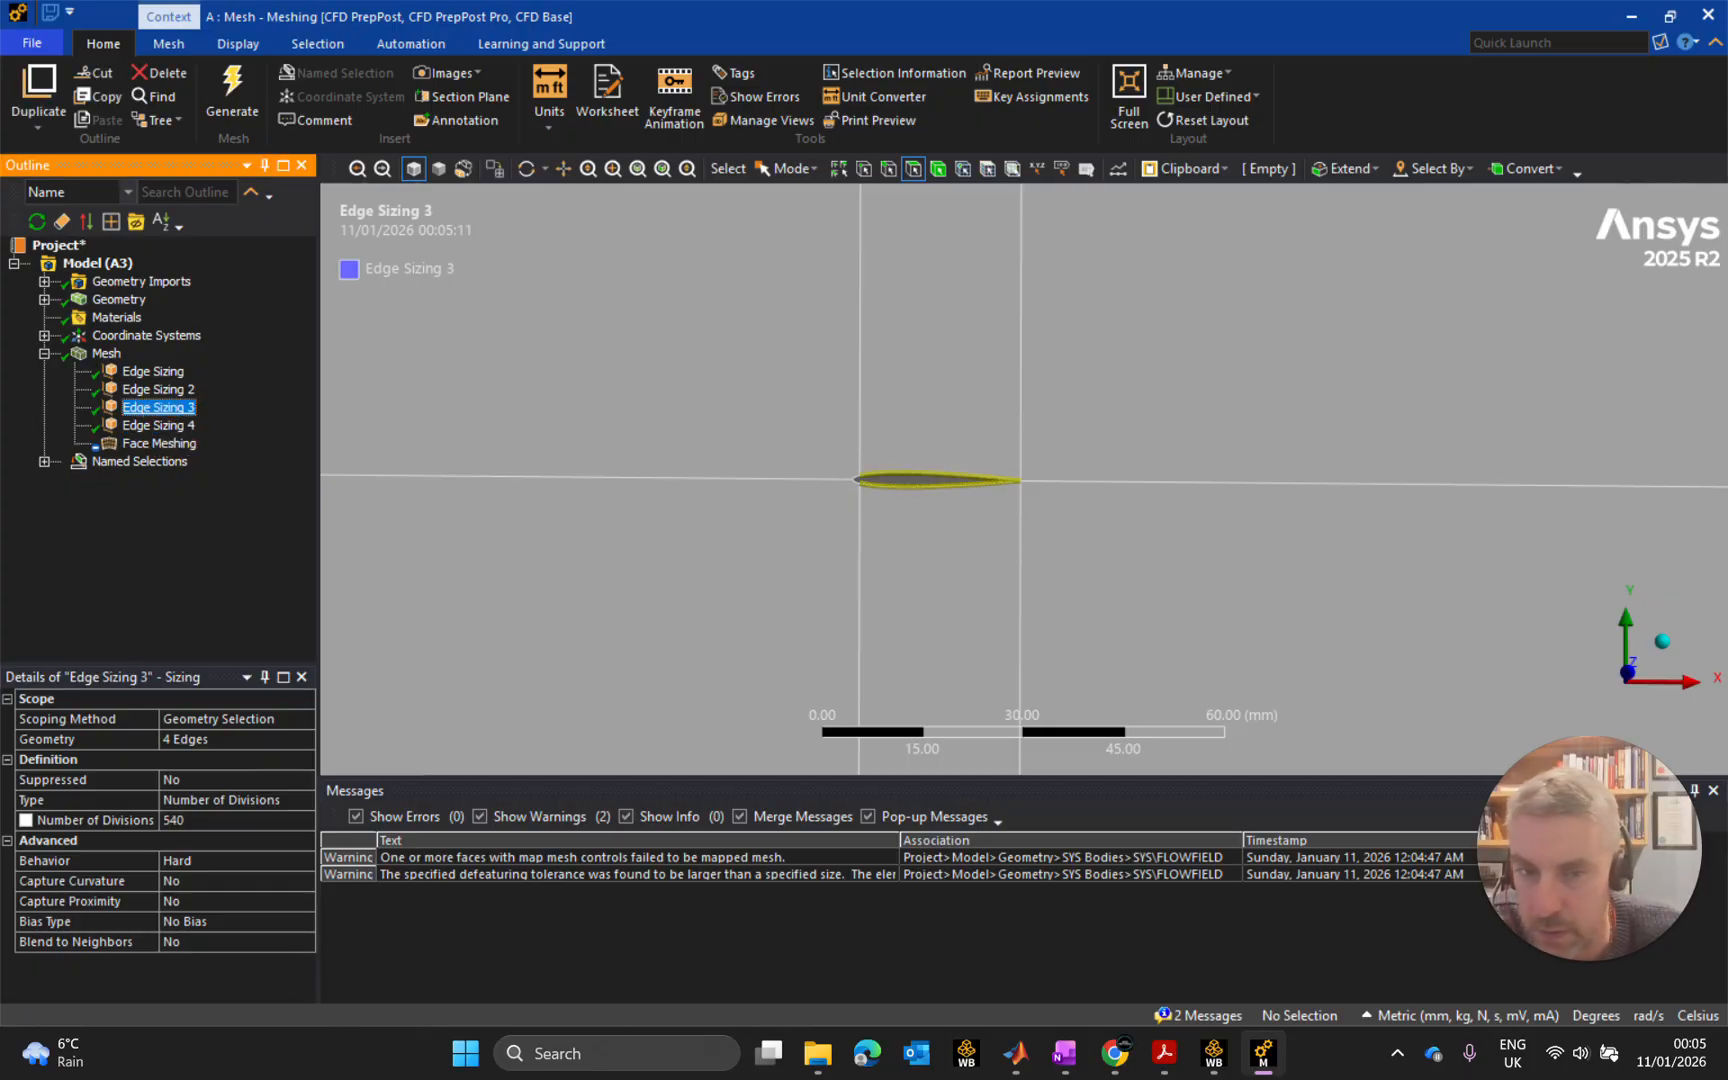
{"action": "left_click", "coordinate": [152, 389]}
{"action": "left_click", "coordinate": [153, 371]}
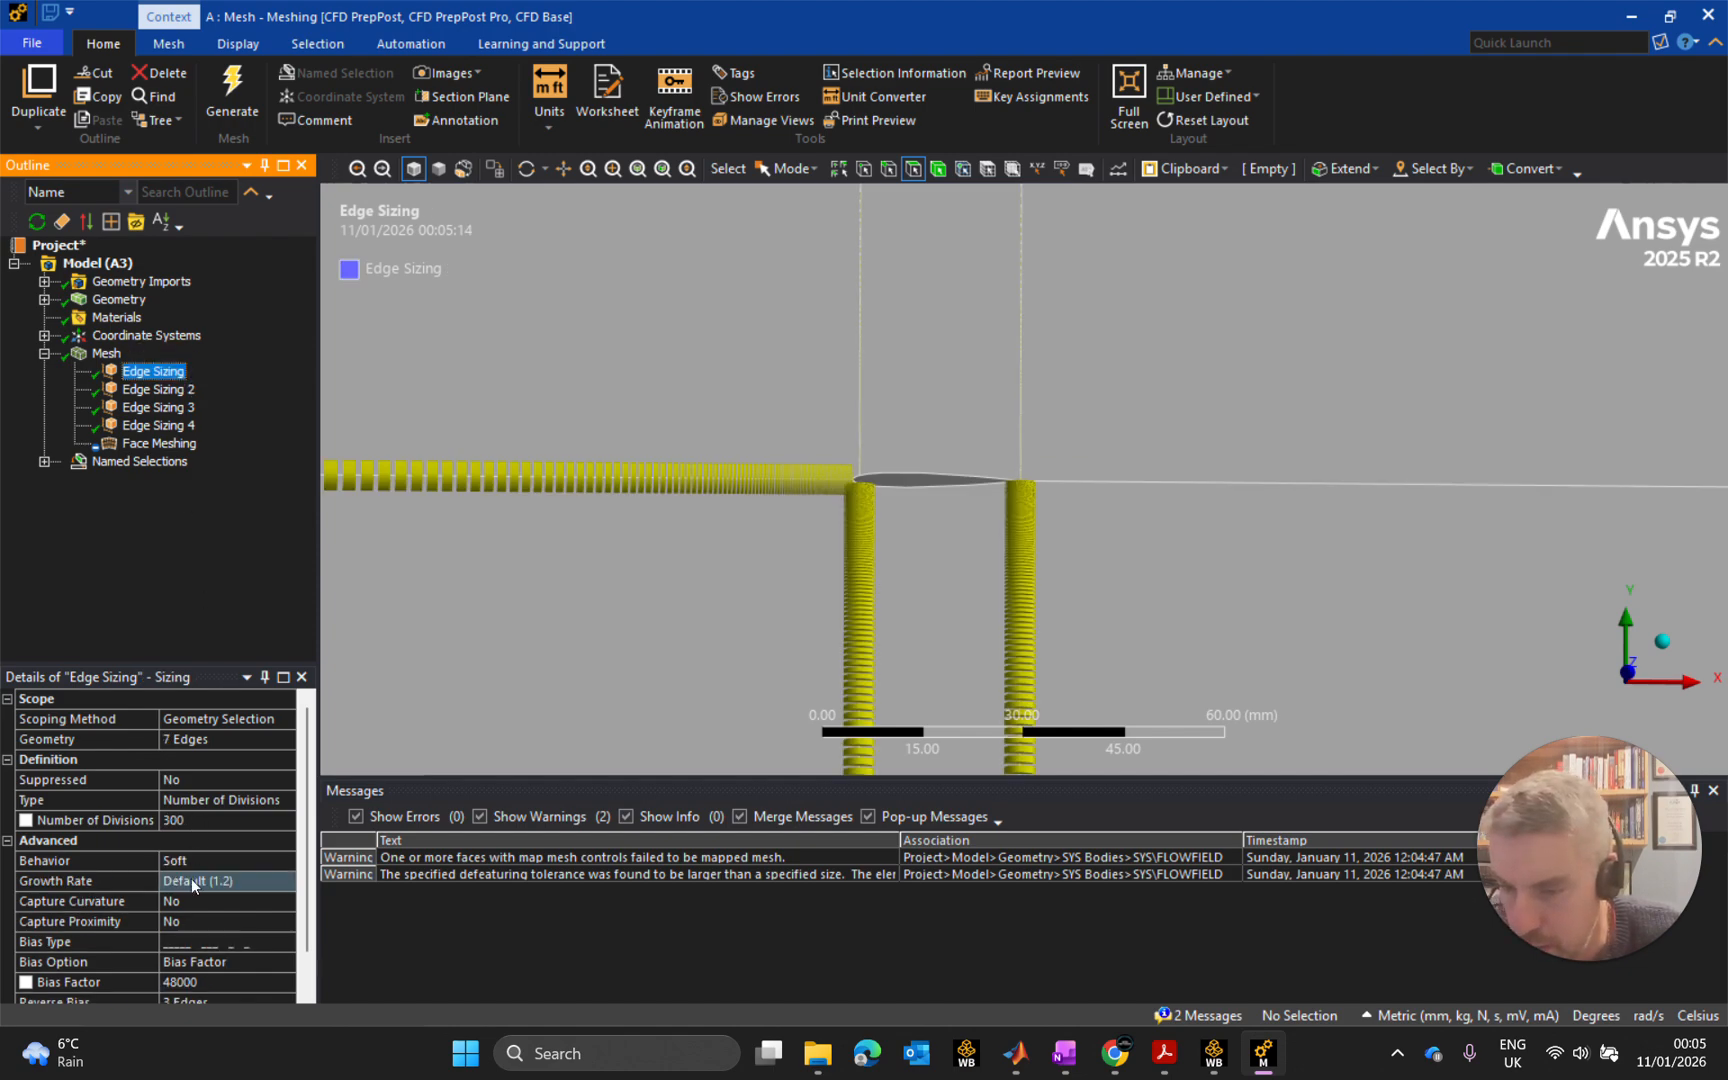
{"action": "left_click", "coordinate": [205, 982]}
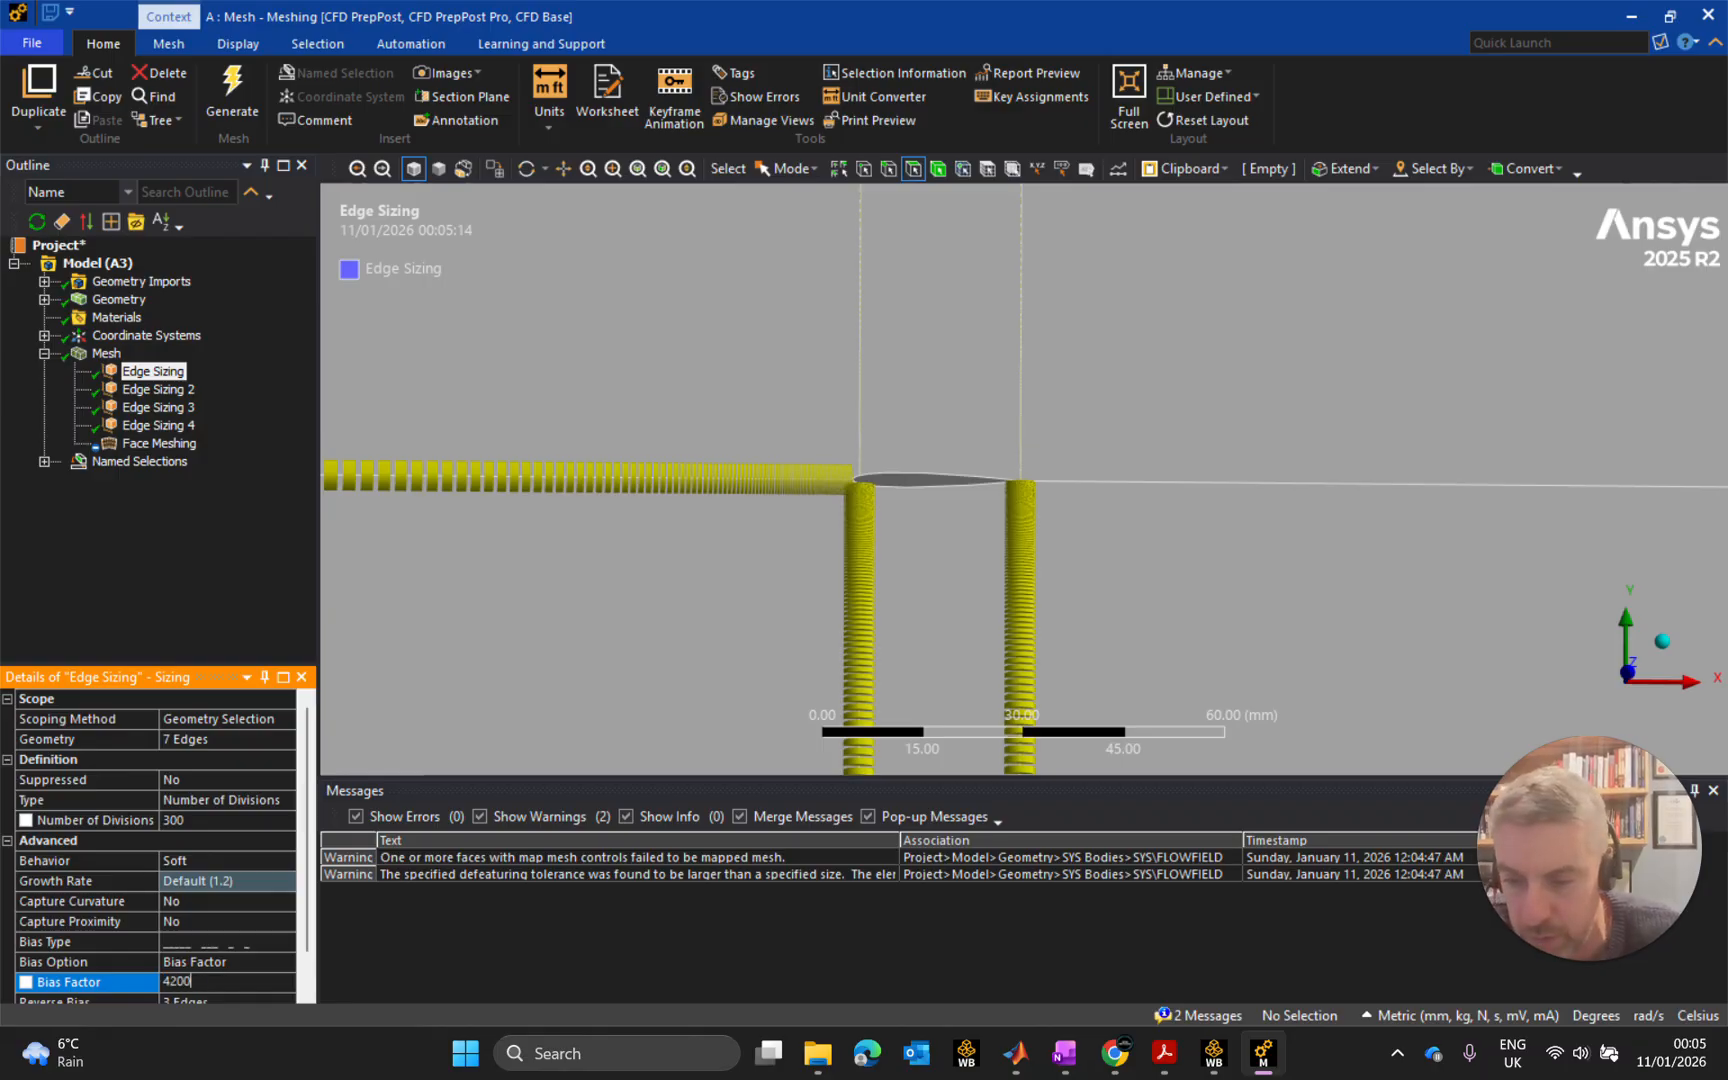
{"action": "key", "text": "Return"}
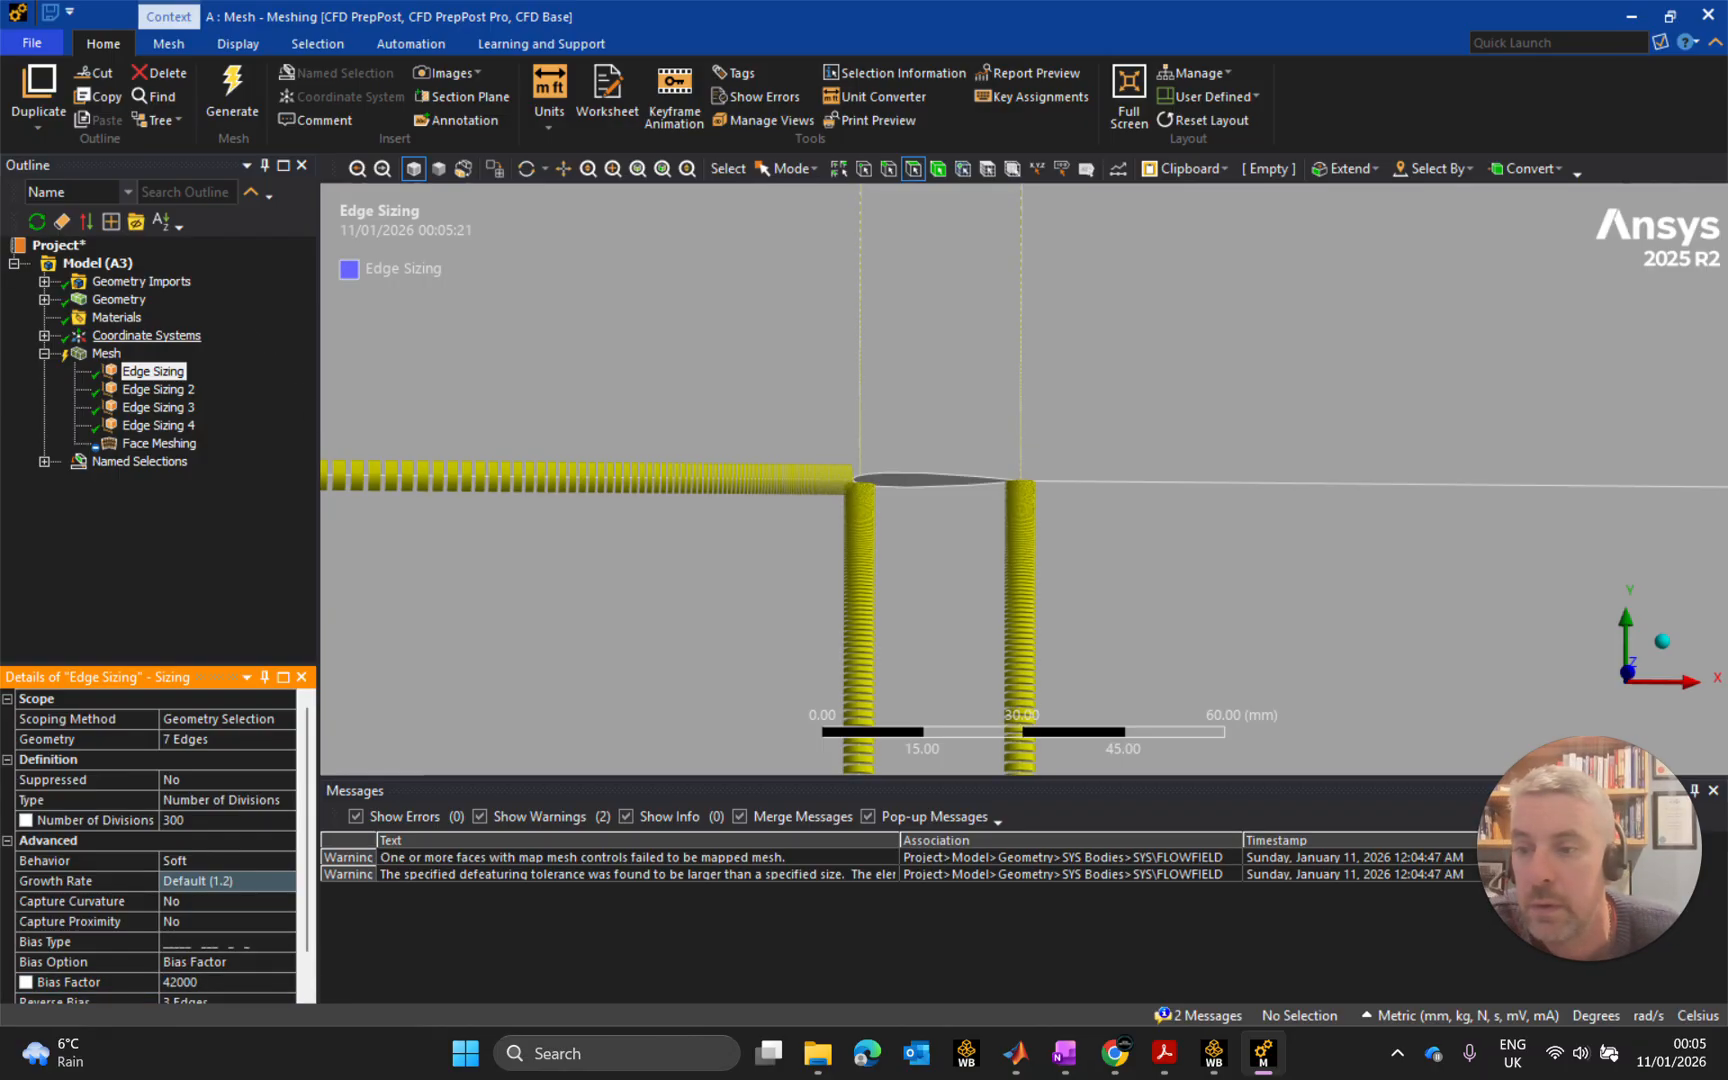
{"action": "left_click", "coordinate": [106, 353]}
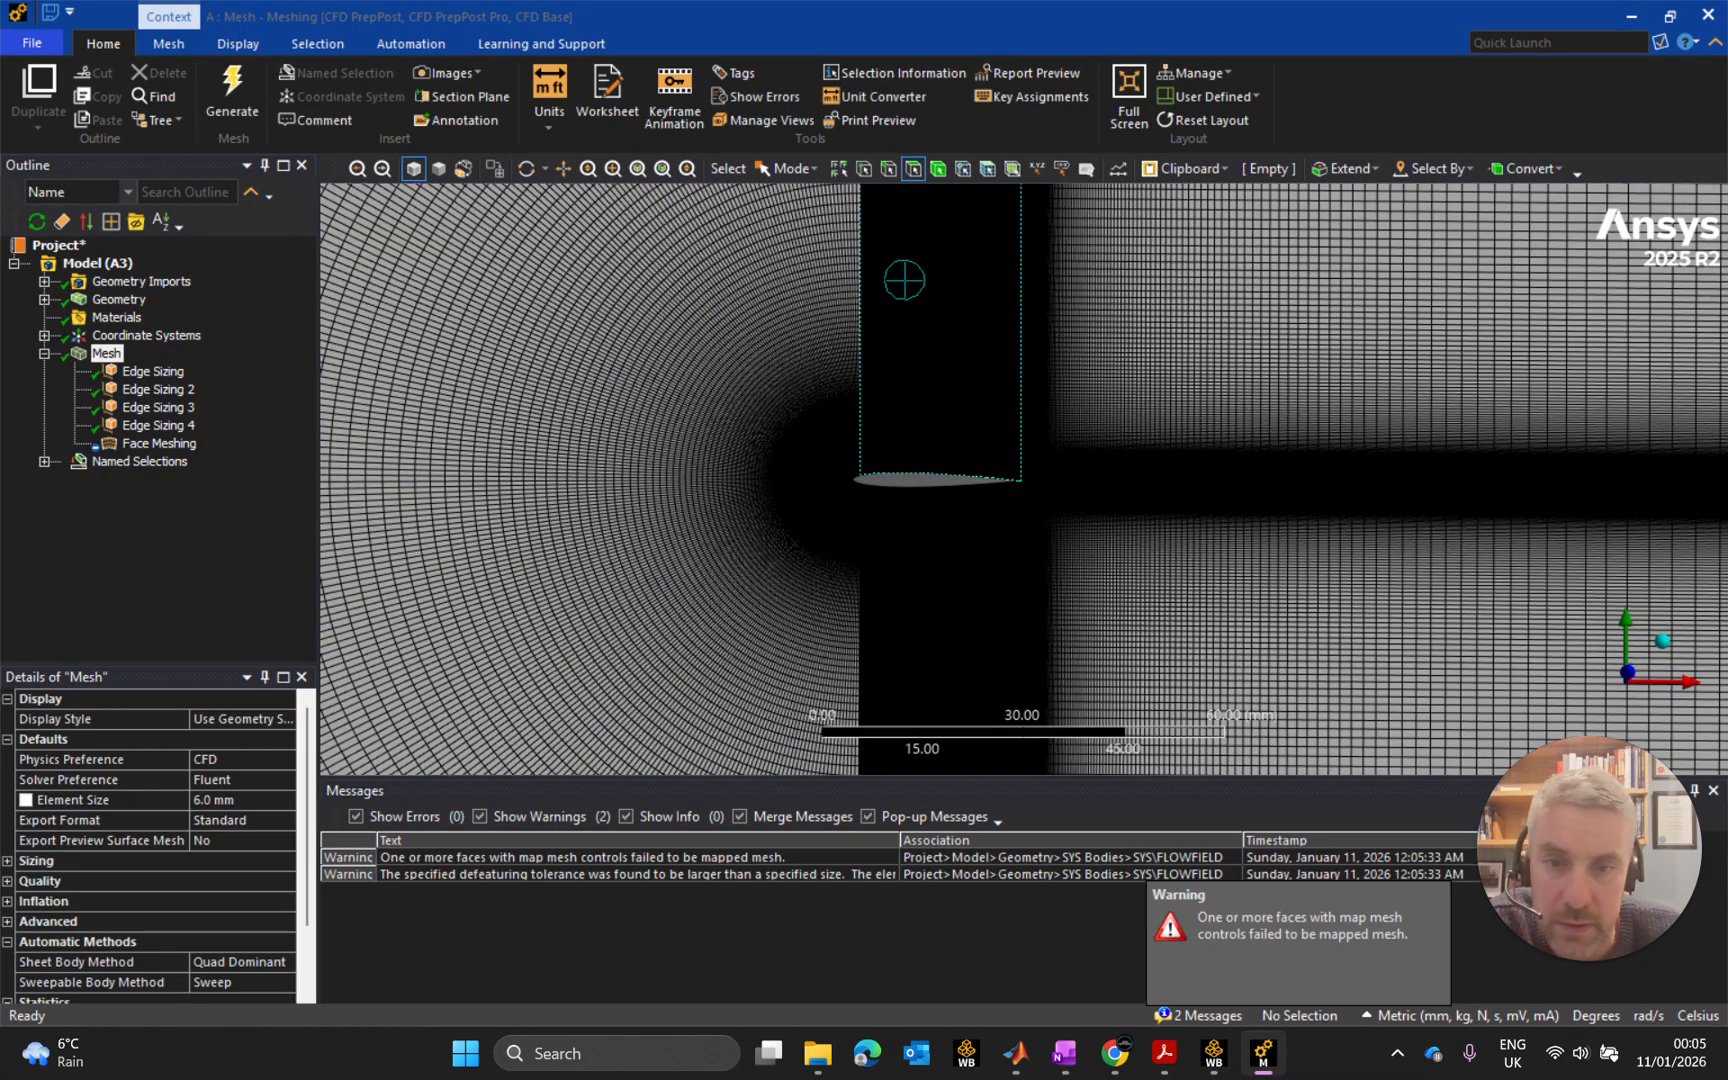
Examine the cell spacing and block transition at the airfoil's trailing edge and the start of the wake.
{"action": "scroll", "coordinate": [885, 276], "scroll_direction": "up", "scroll_amount": 5}
{"action": "scroll", "coordinate": [1025, 450], "scroll_direction": "up", "scroll_amount": 5}
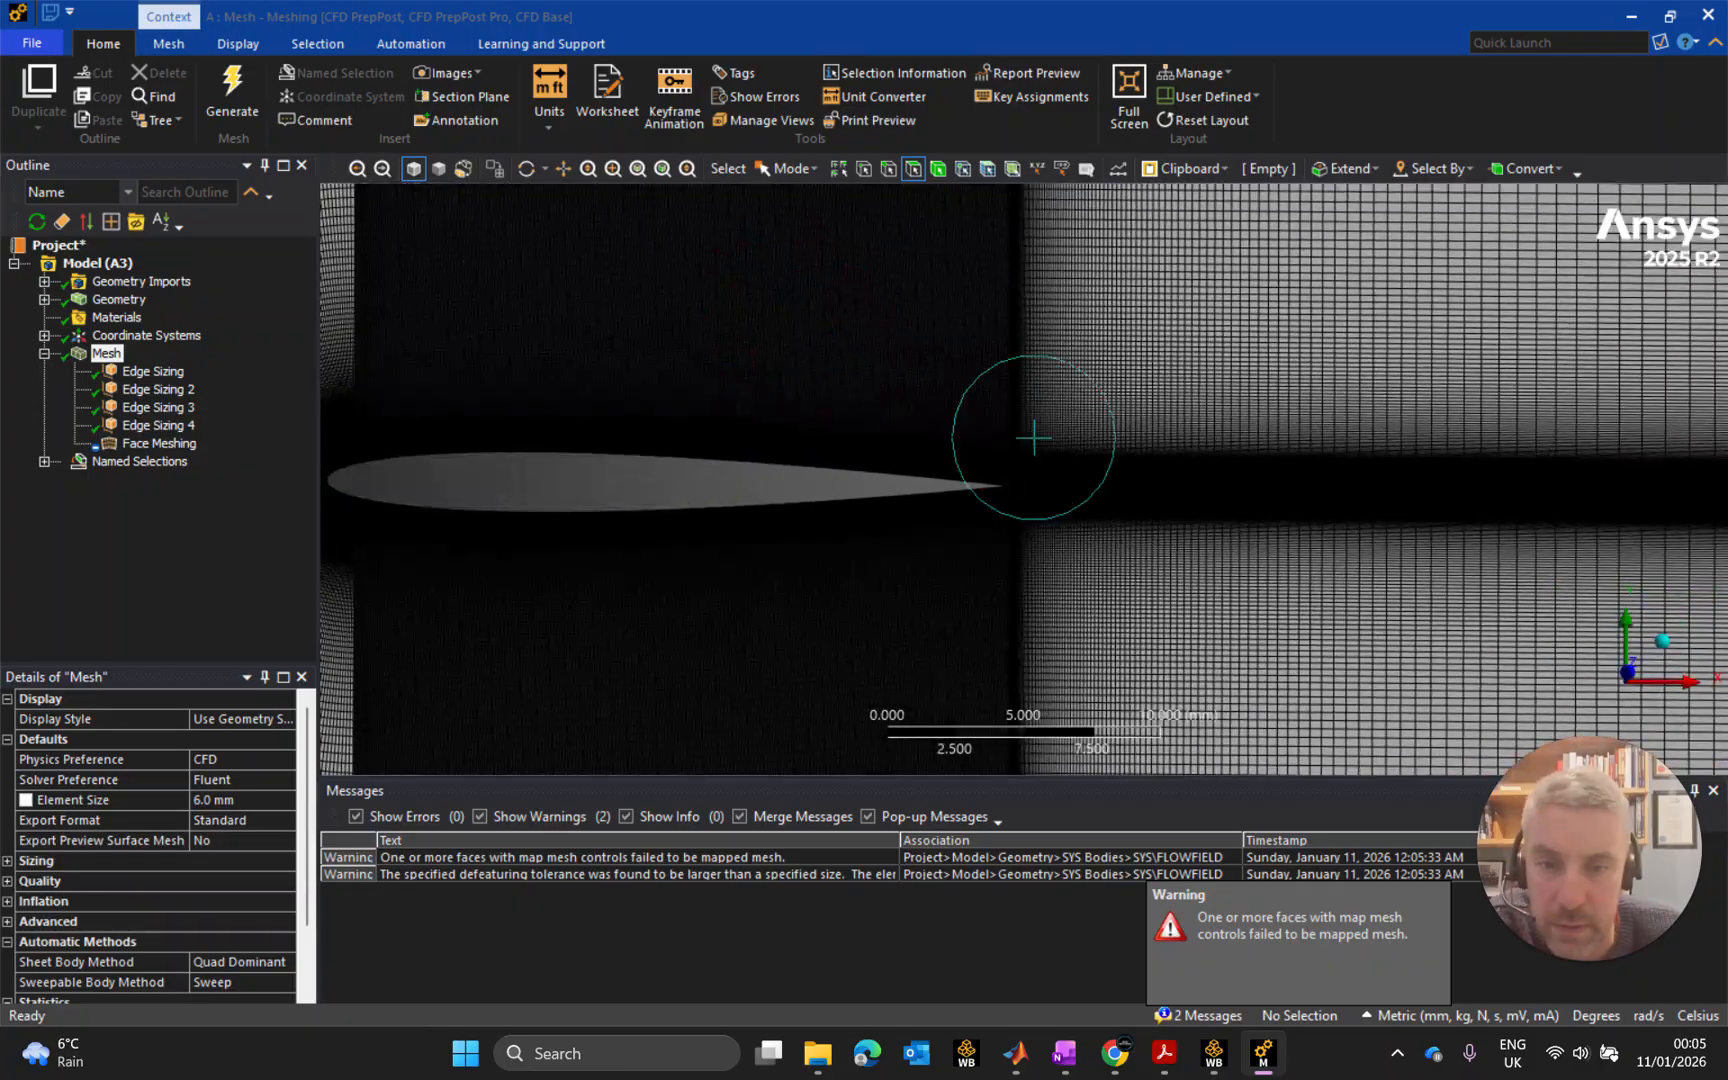
{"action": "scroll", "coordinate": [1035, 331], "scroll_direction": "up", "scroll_amount": 4}
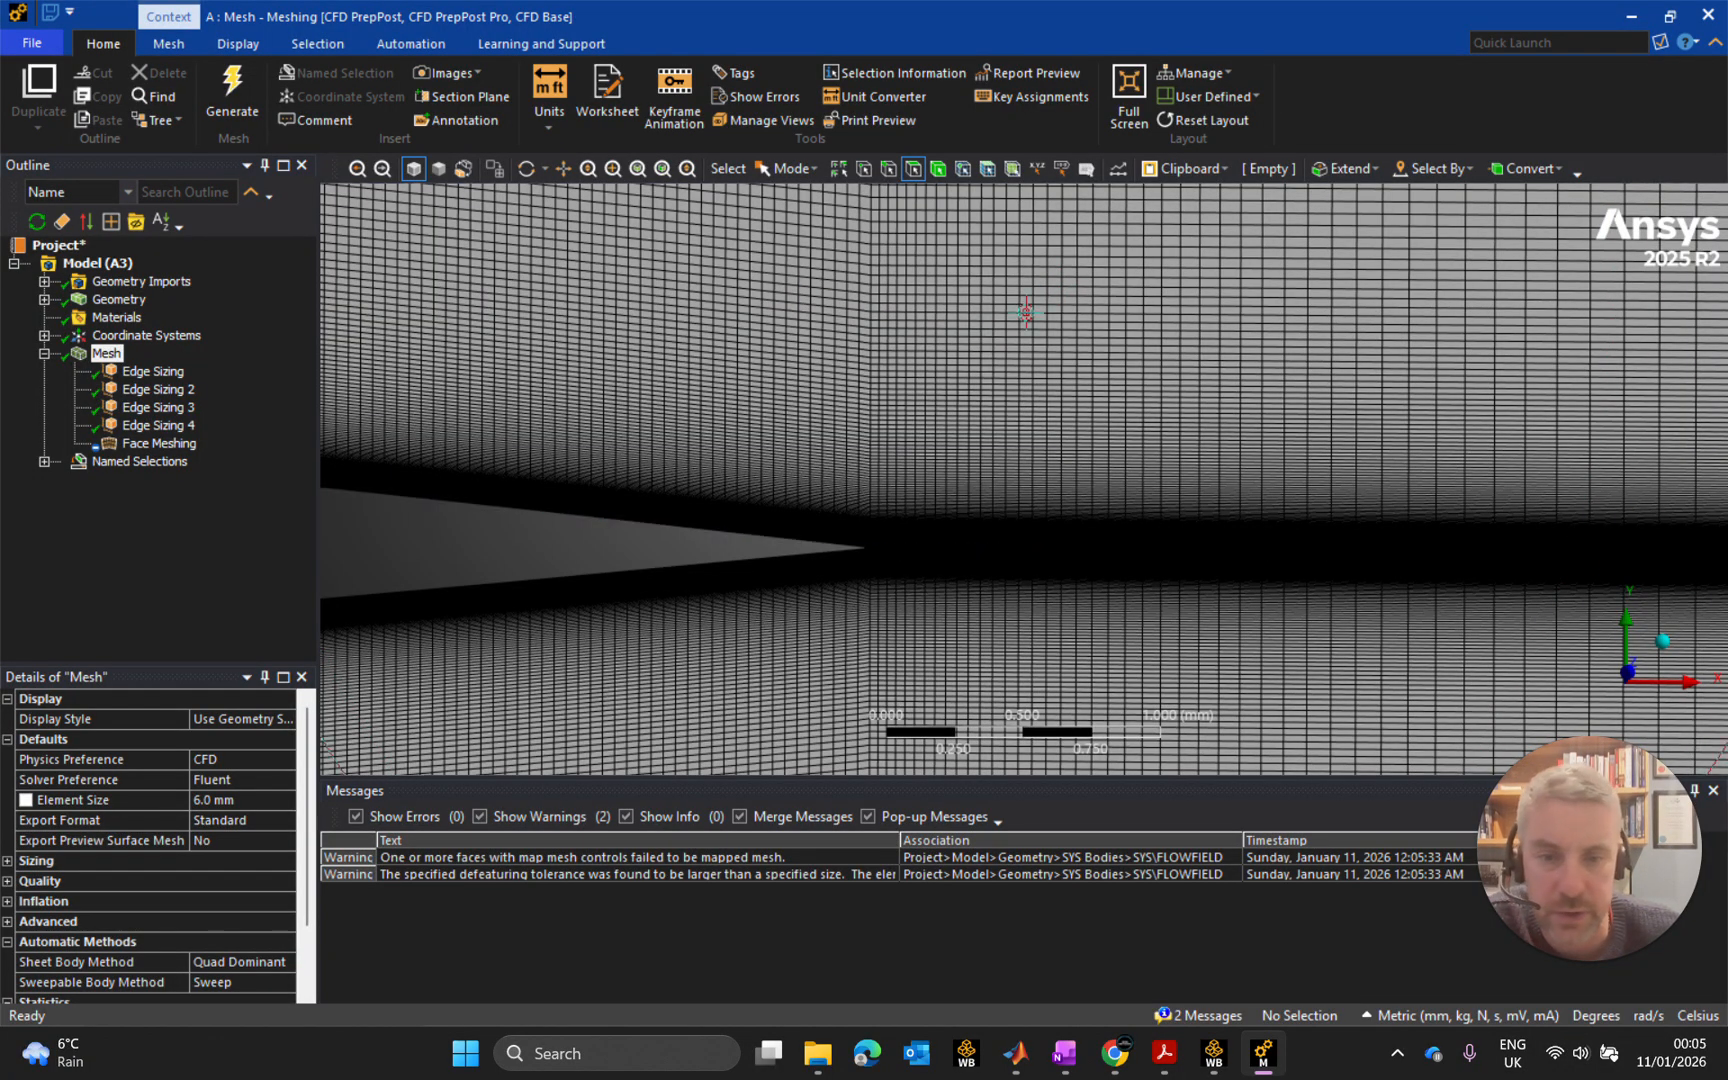
{"action": "scroll", "coordinate": [1014, 486], "scroll_direction": "down", "scroll_amount": 5}
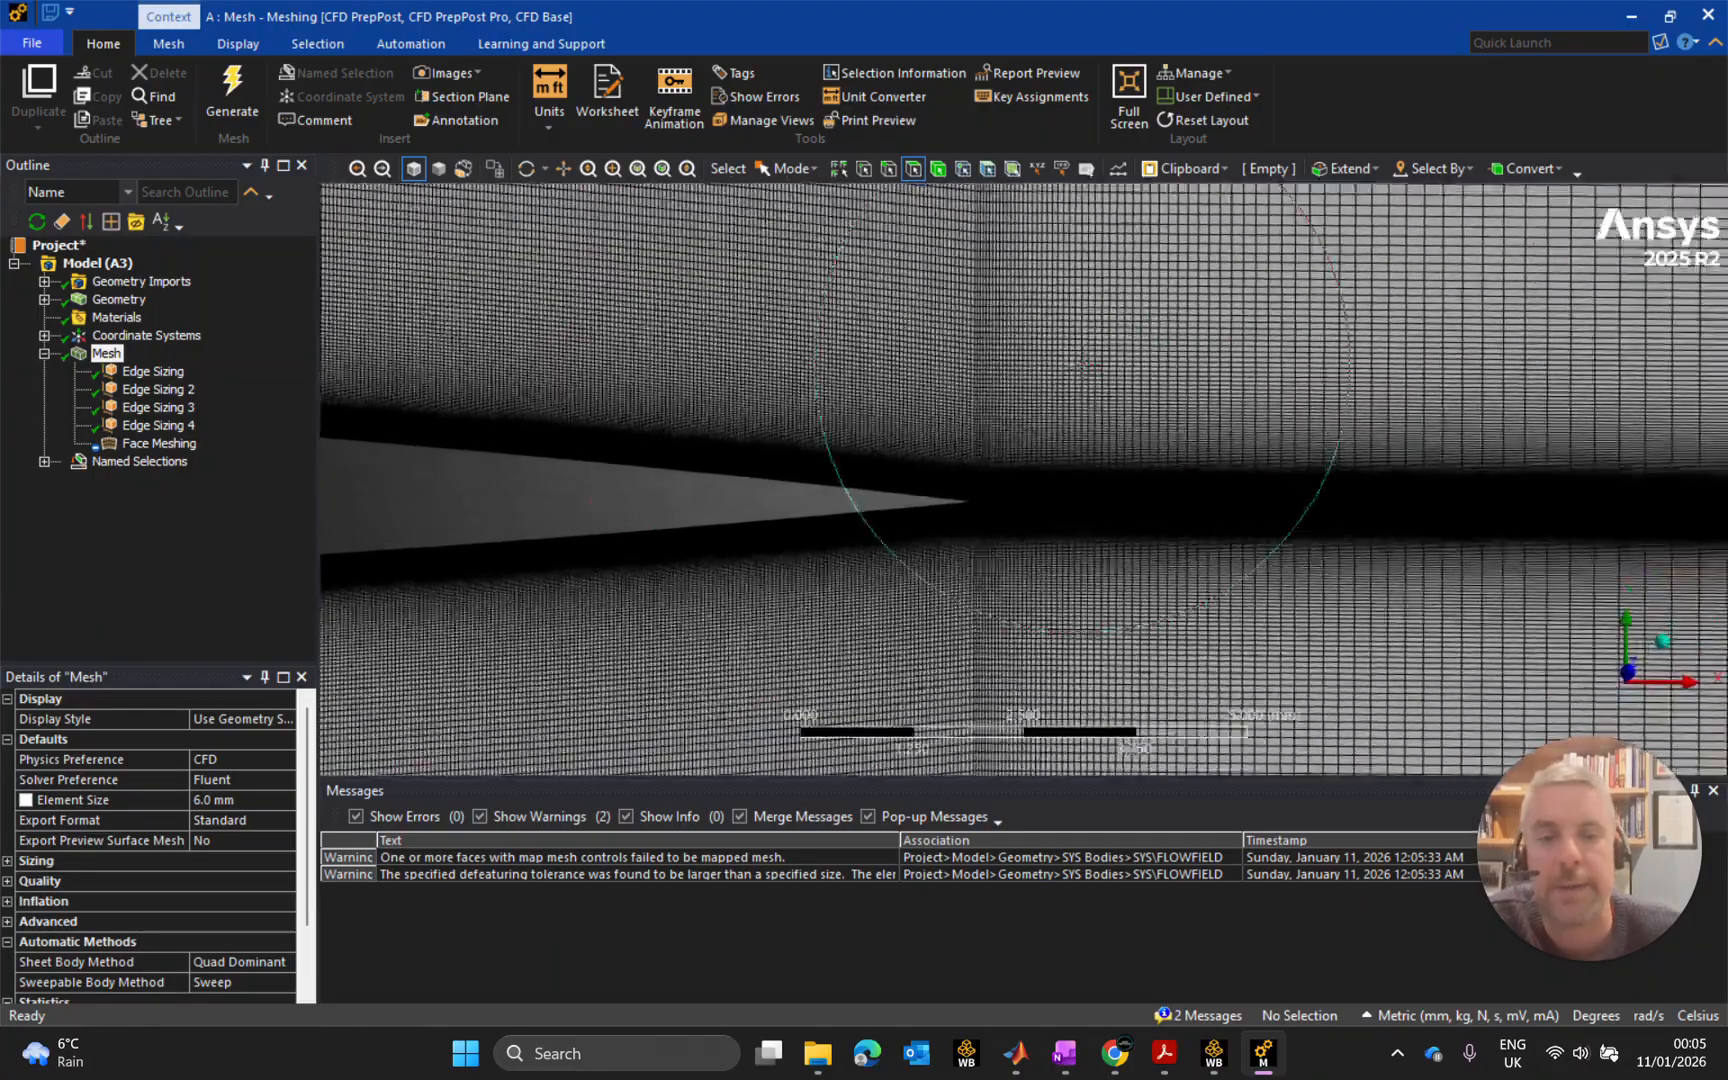
{"action": "scroll", "coordinate": [953, 401], "scroll_direction": "down", "scroll_amount": 3}
{"action": "scroll", "coordinate": [568, 367], "scroll_direction": "up", "scroll_amount": 1}
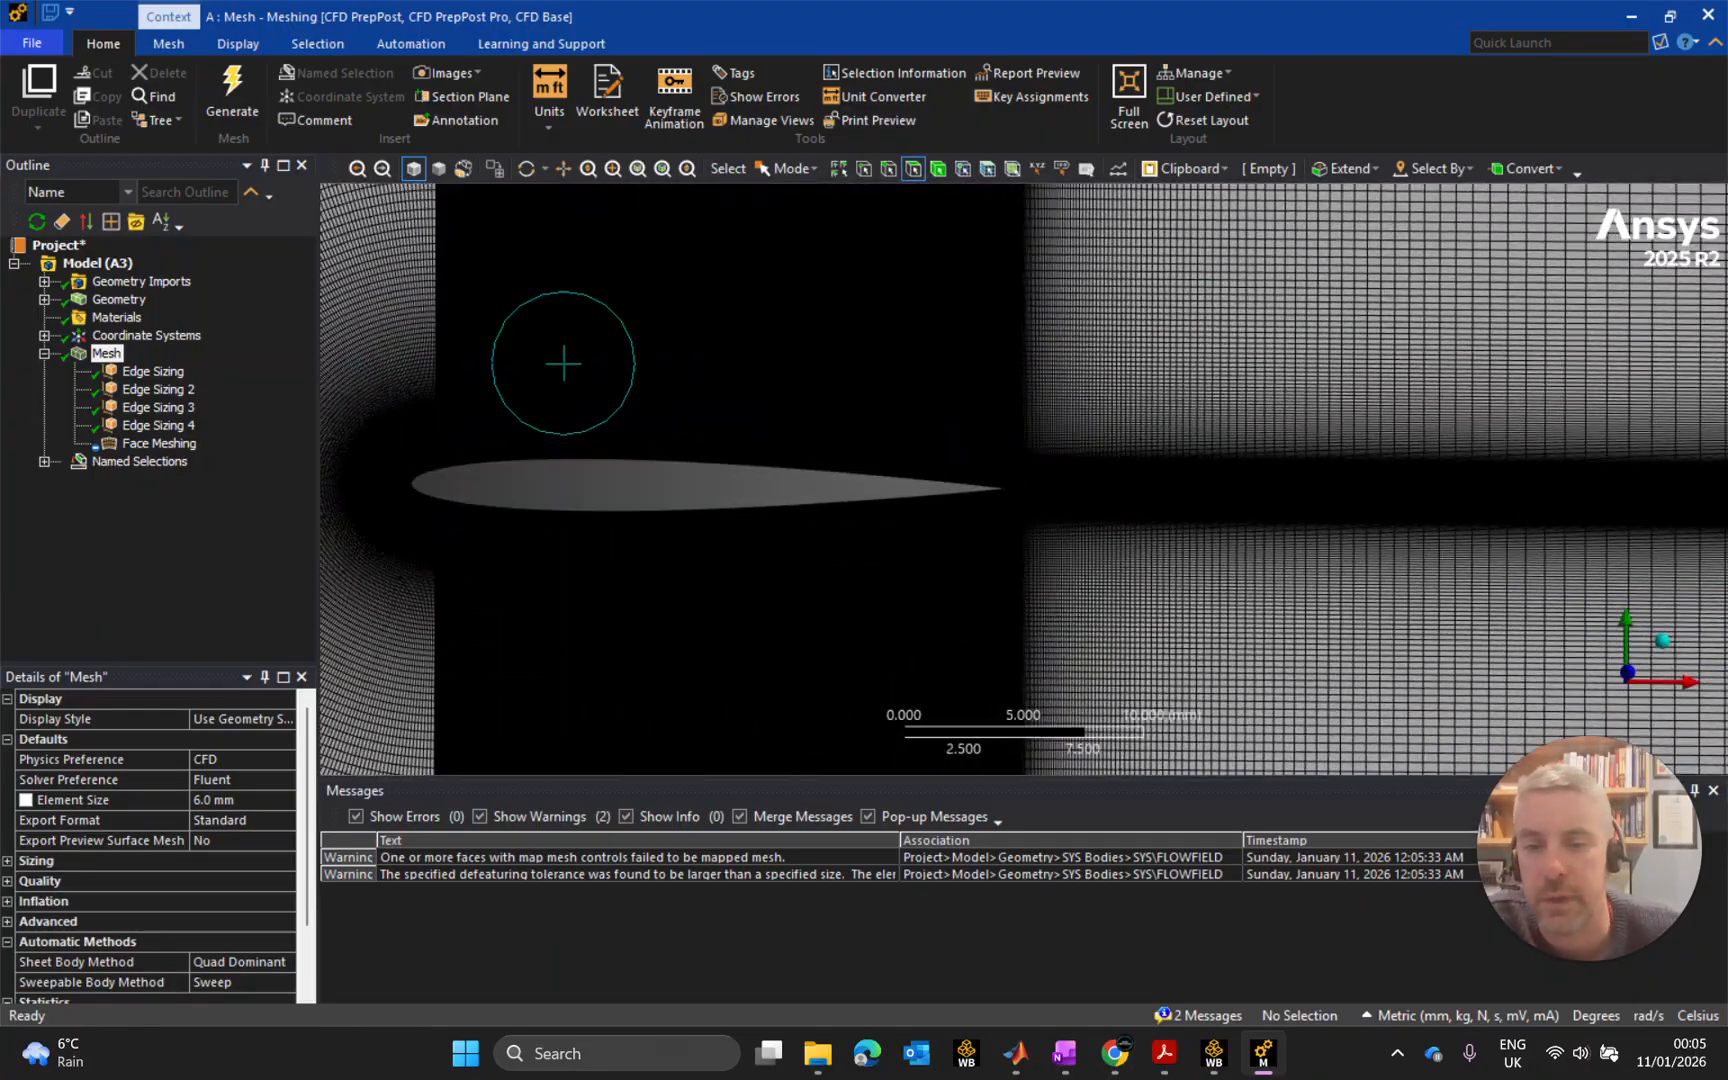
Examine the cell size transition across the block boundary above the leading edge, between the curved front block and the airfoil block.
{"action": "middle_click_drag", "start_coordinate": [560, 368], "coordinate": [990, 496], "text": "ctrl"}
{"action": "scroll", "coordinate": [943, 541], "scroll_direction": "up", "scroll_amount": 8}
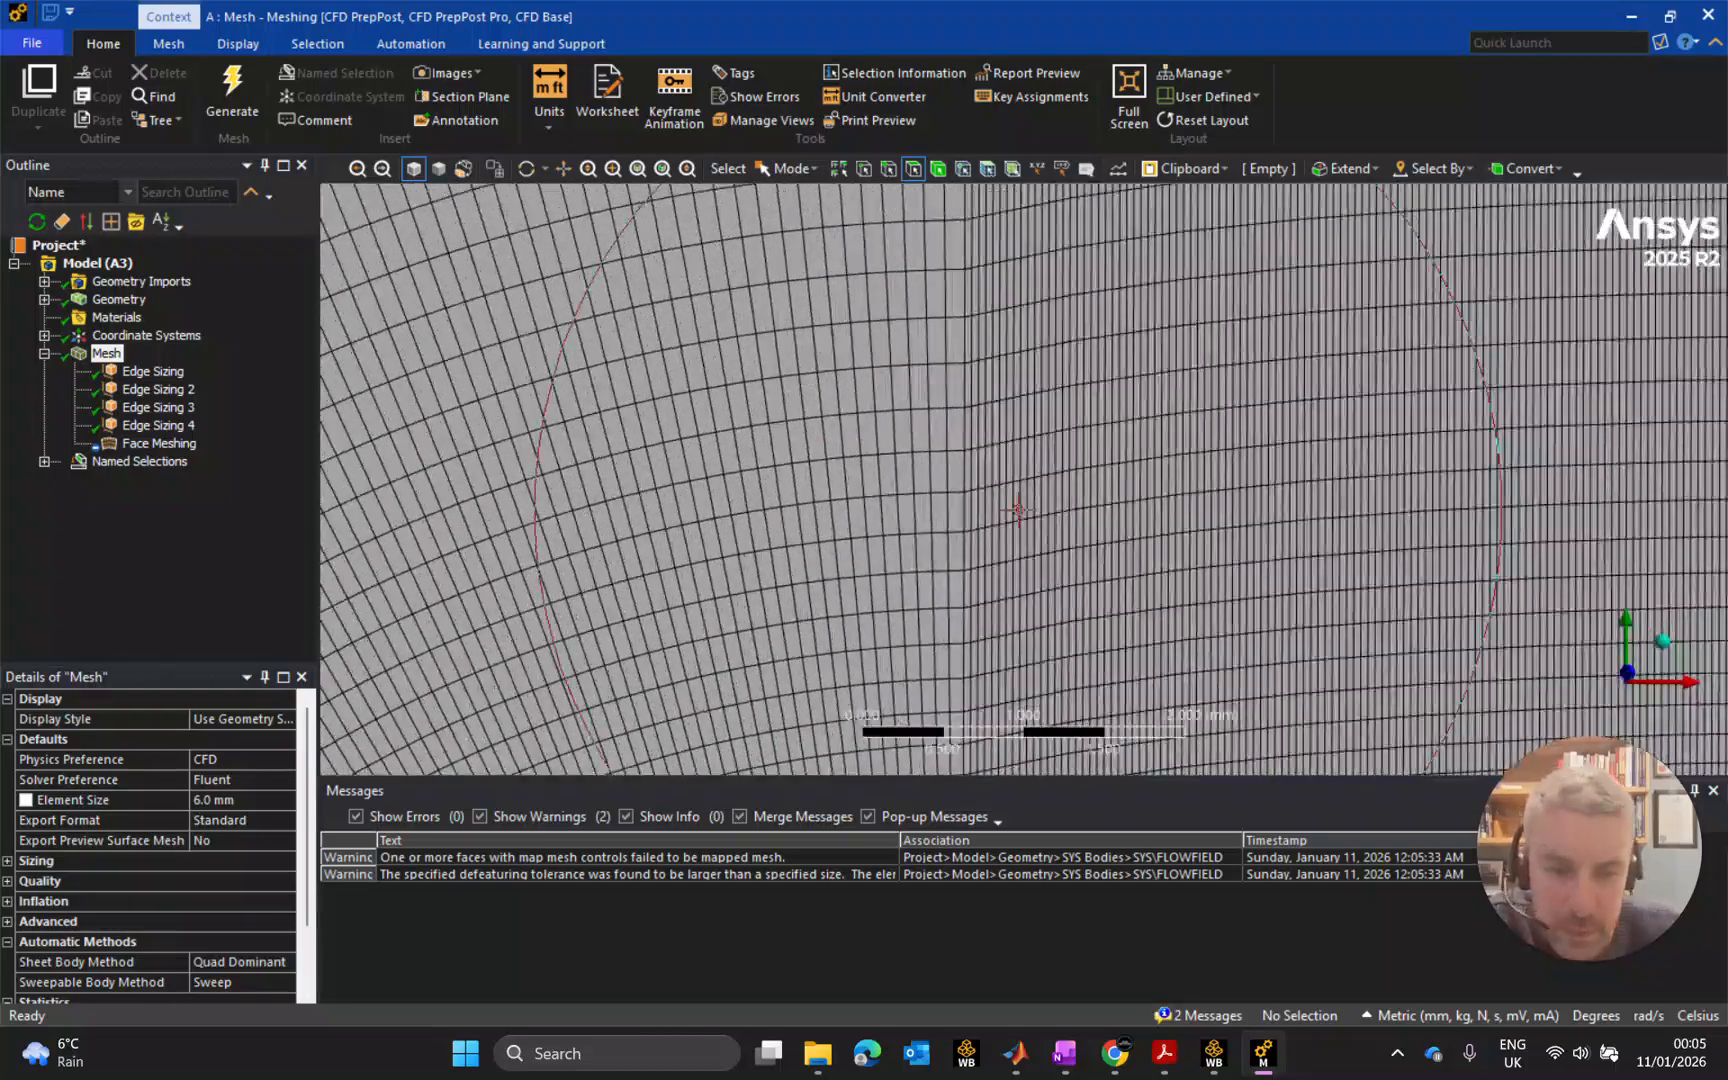
{"action": "scroll", "coordinate": [943, 541], "scroll_direction": "up", "scroll_amount": 3}
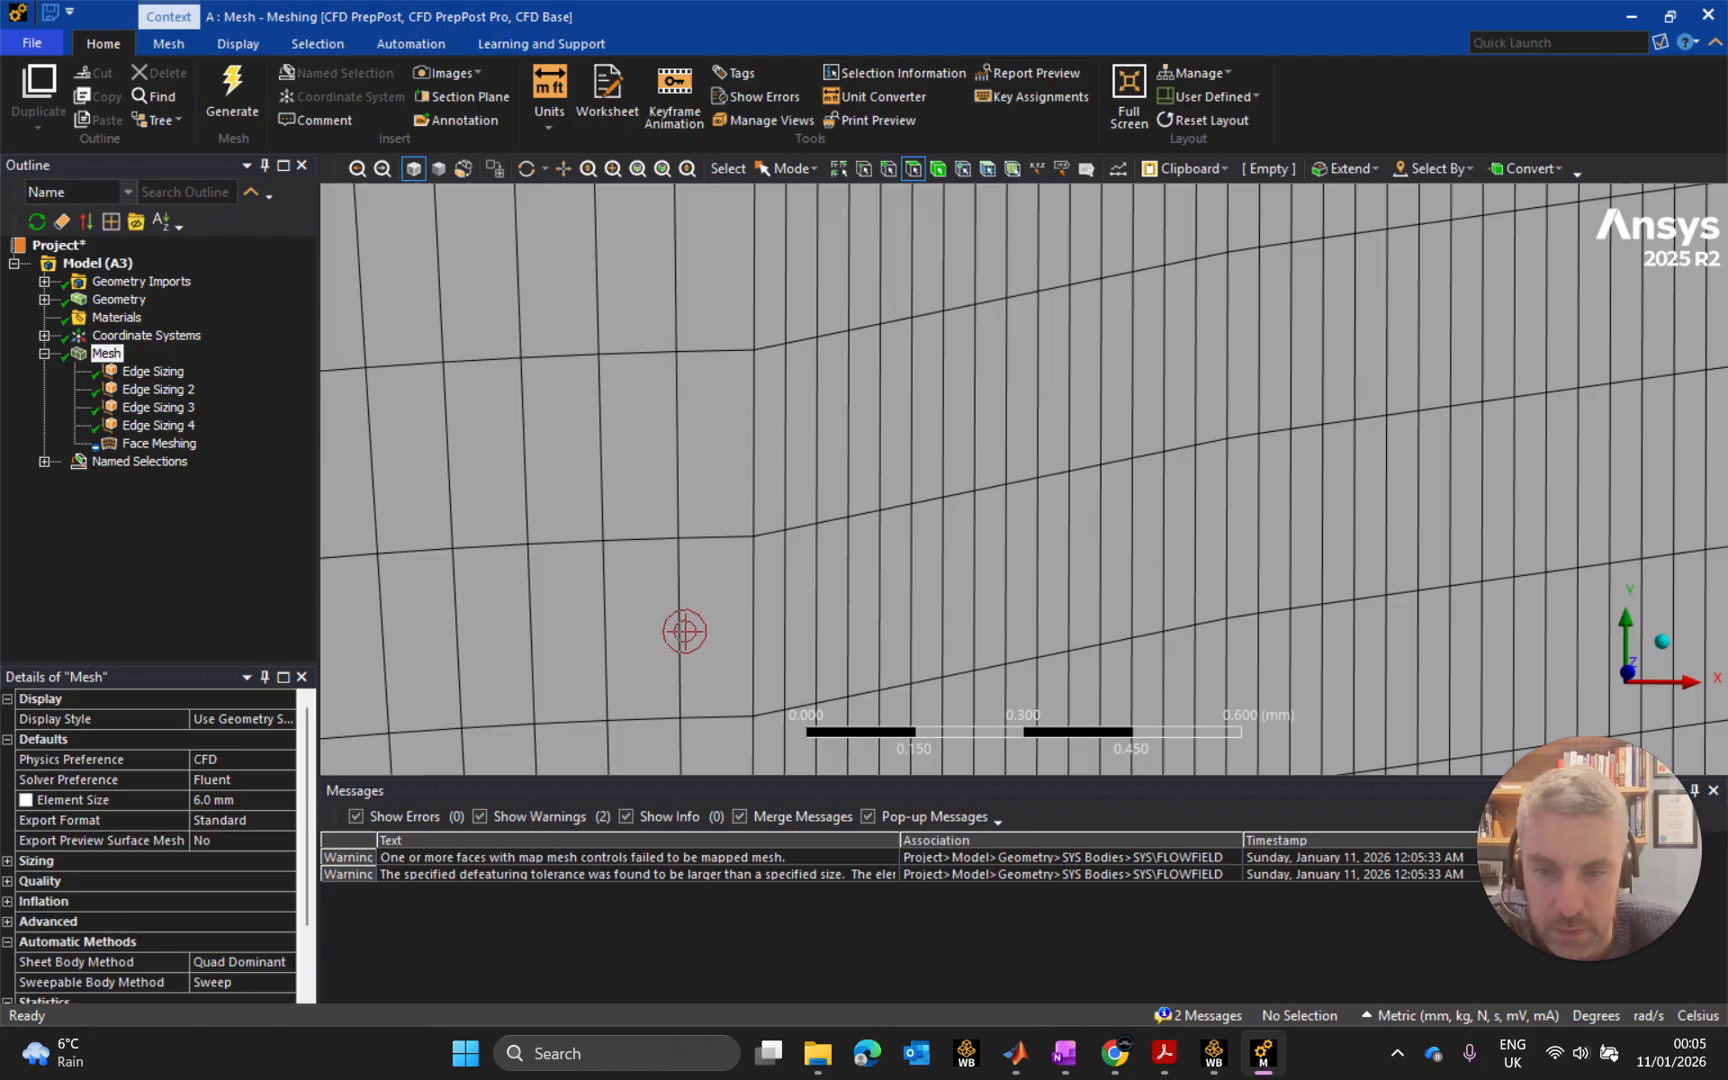
{"action": "scroll", "coordinate": [684, 631], "scroll_direction": "down", "scroll_amount": 7}
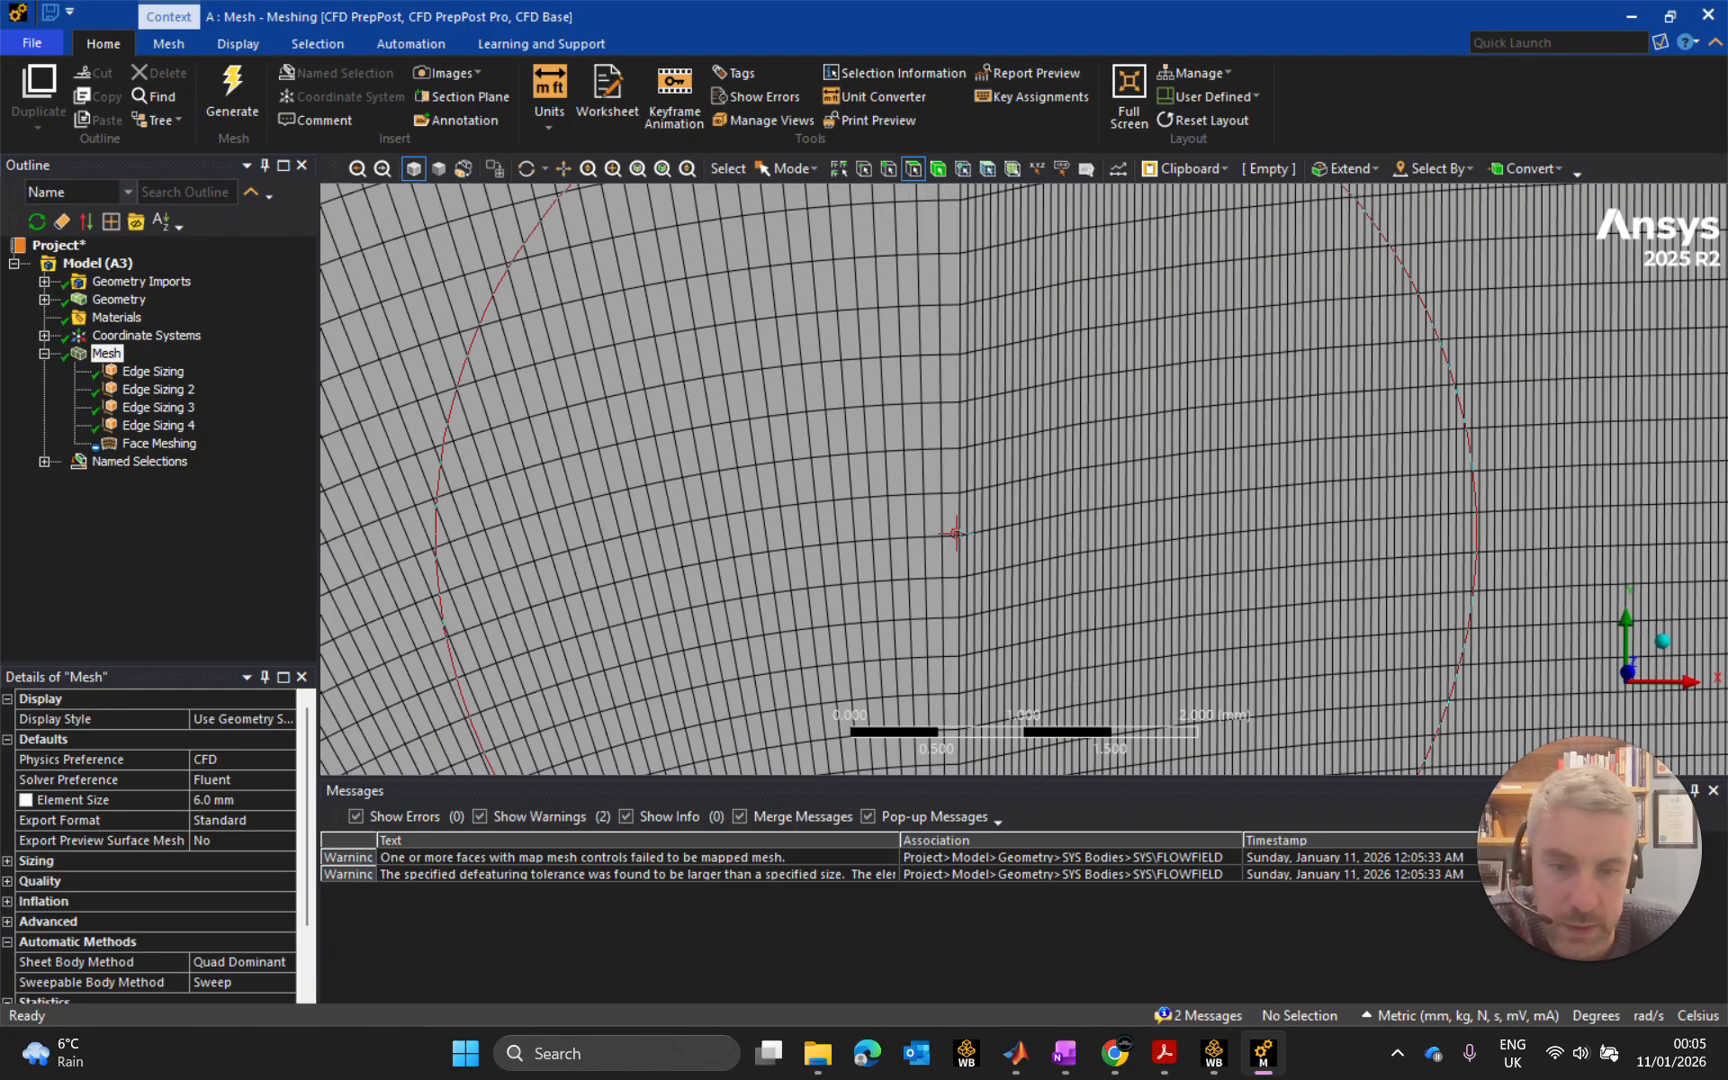
{"action": "scroll", "coordinate": [955, 535], "scroll_direction": "down", "scroll_amount": 10}
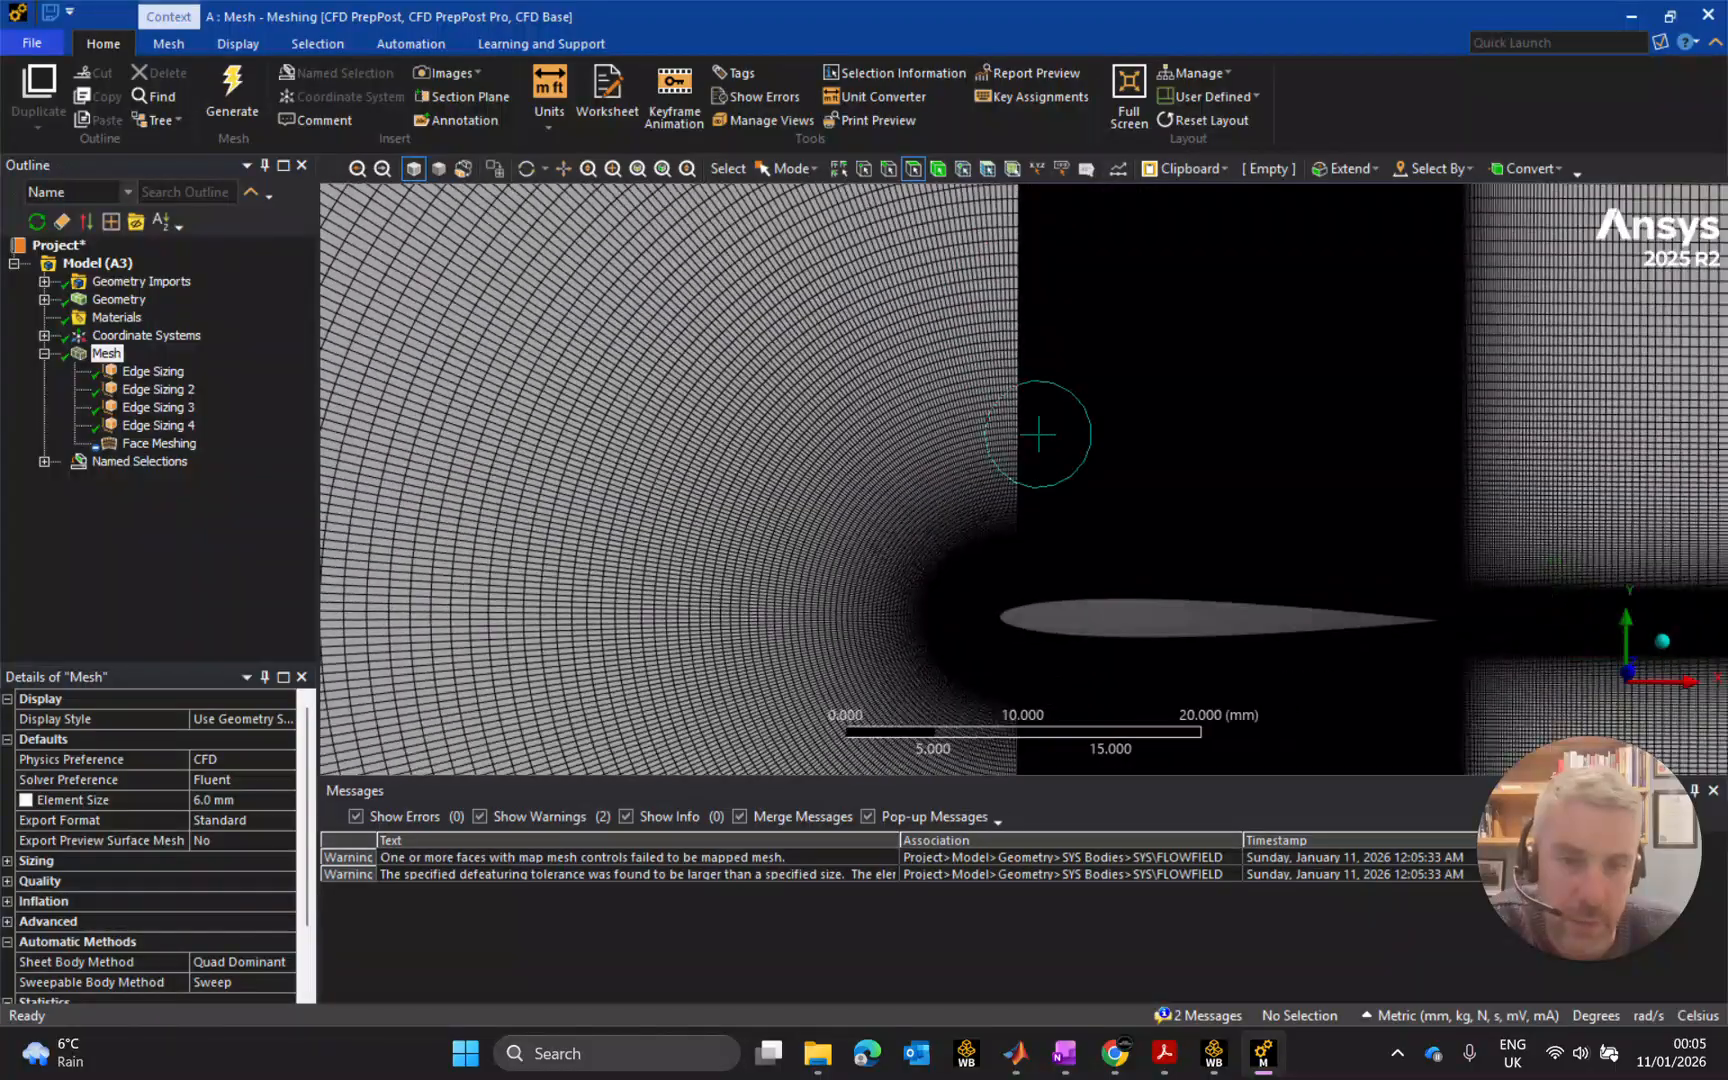
{"action": "scroll", "coordinate": [1040, 440], "scroll_direction": "down", "scroll_amount": 3}
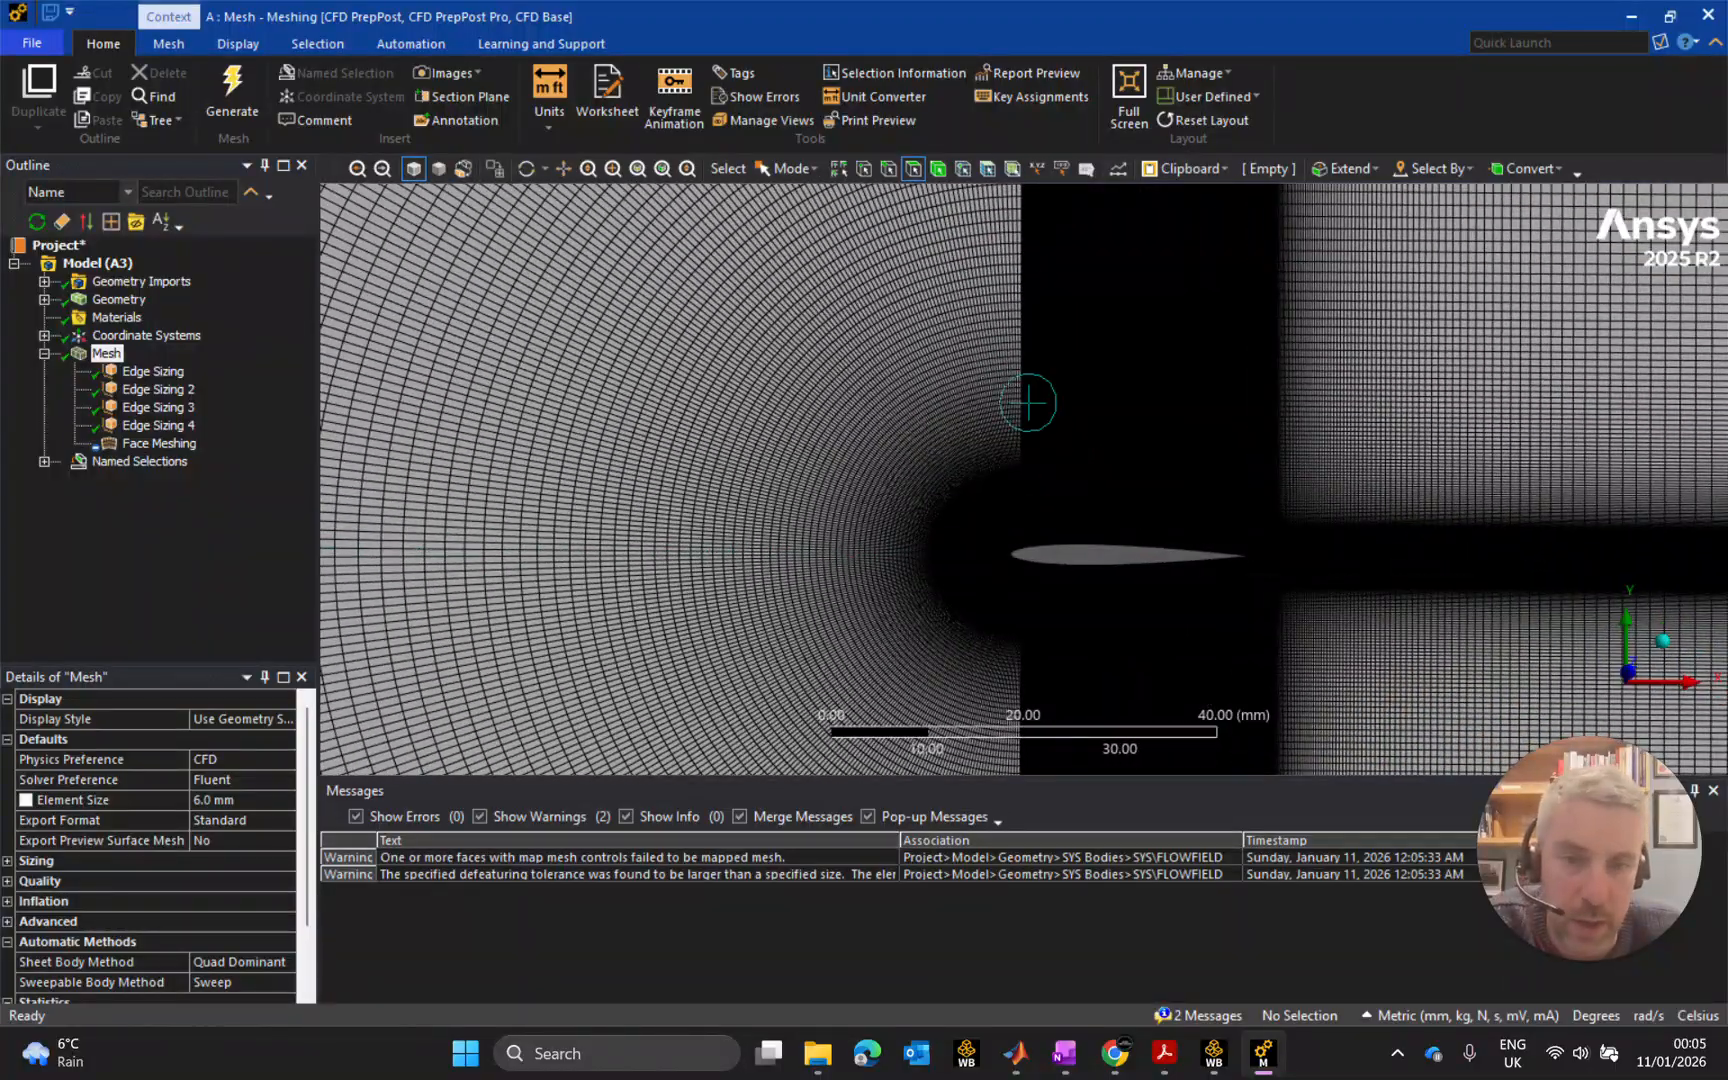
{"action": "scroll", "coordinate": [1035, 445], "scroll_direction": "up", "scroll_amount": 1}
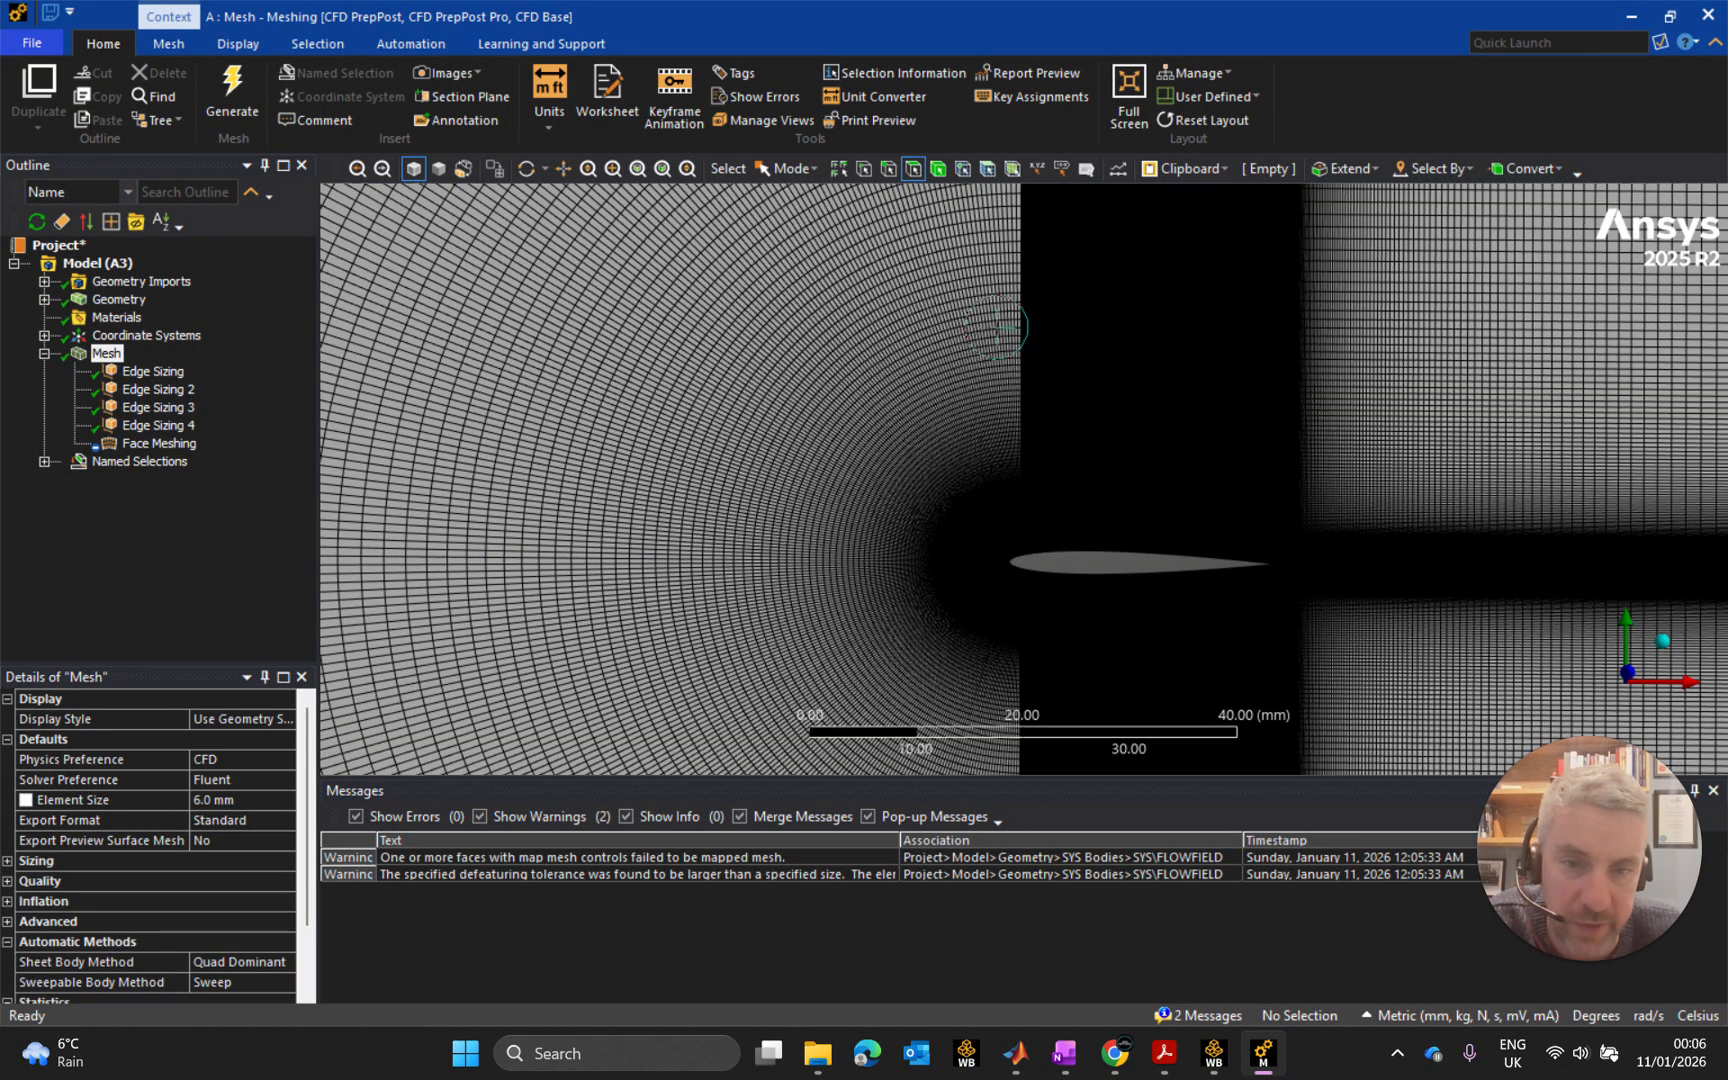
{"action": "scroll", "coordinate": [1030, 500], "scroll_direction": "up", "scroll_amount": 9}
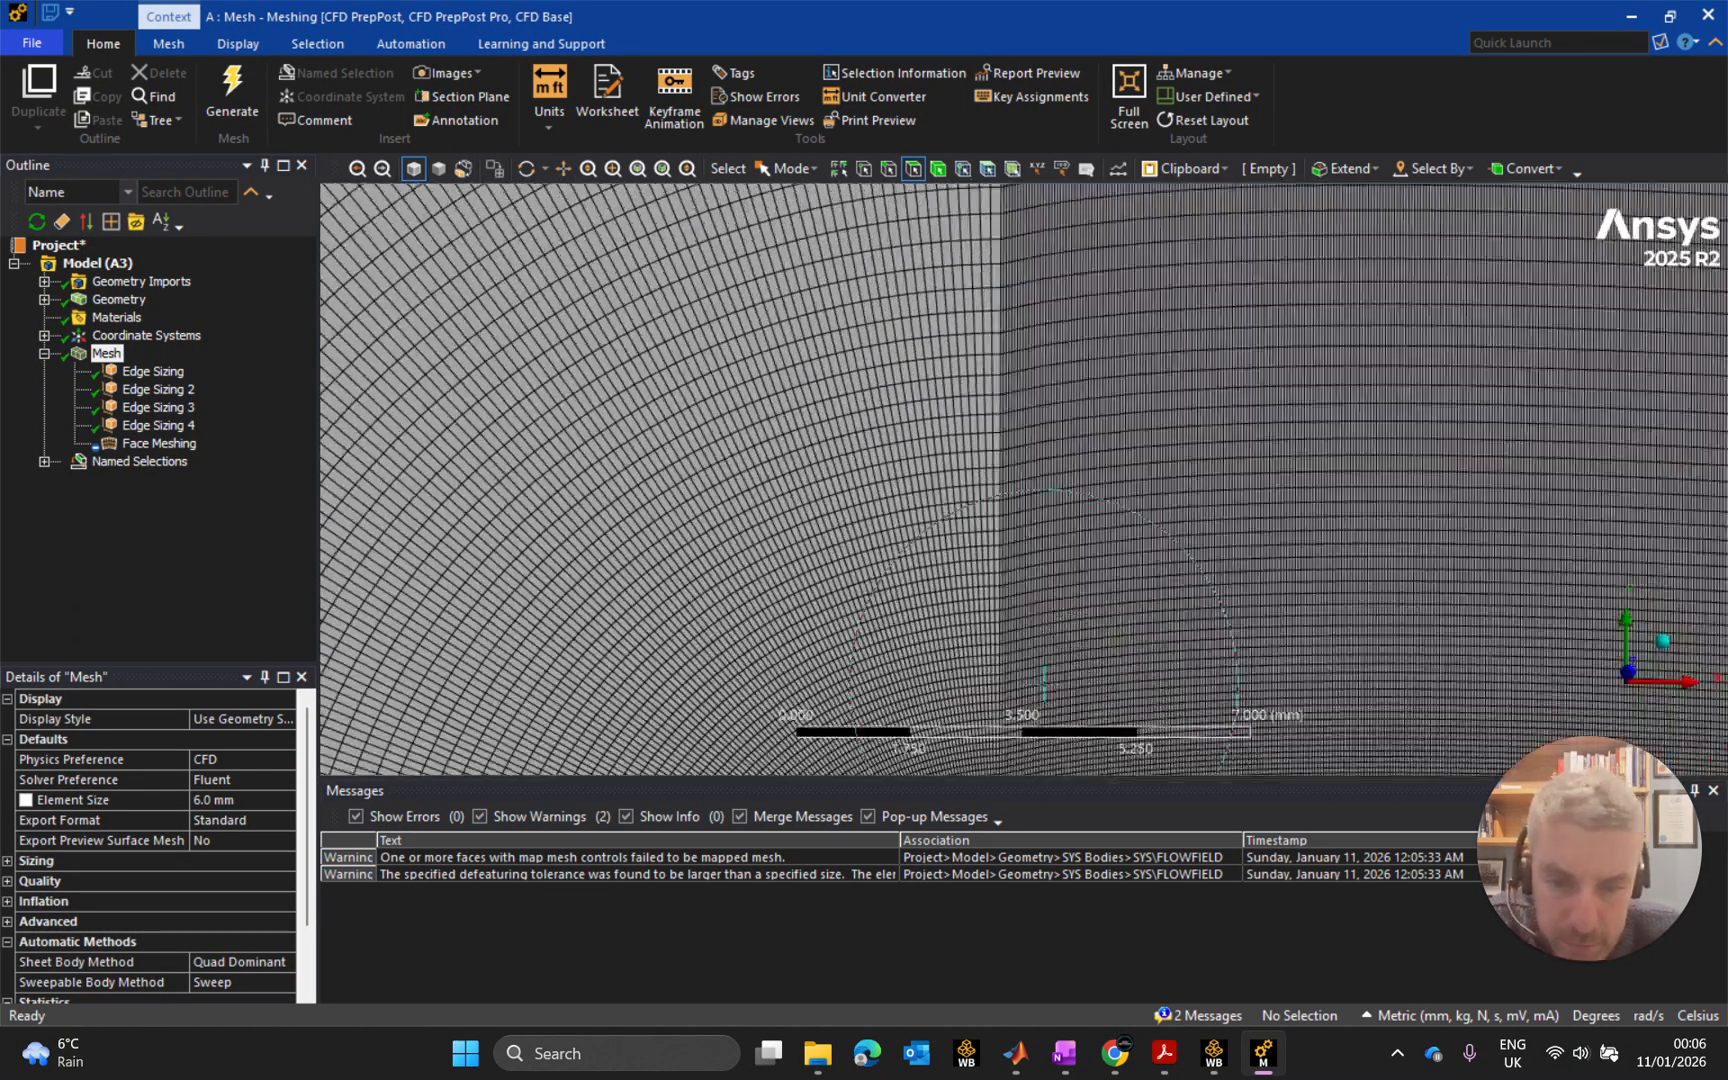
{"action": "scroll", "coordinate": [1050, 663], "scroll_direction": "up", "scroll_amount": 7}
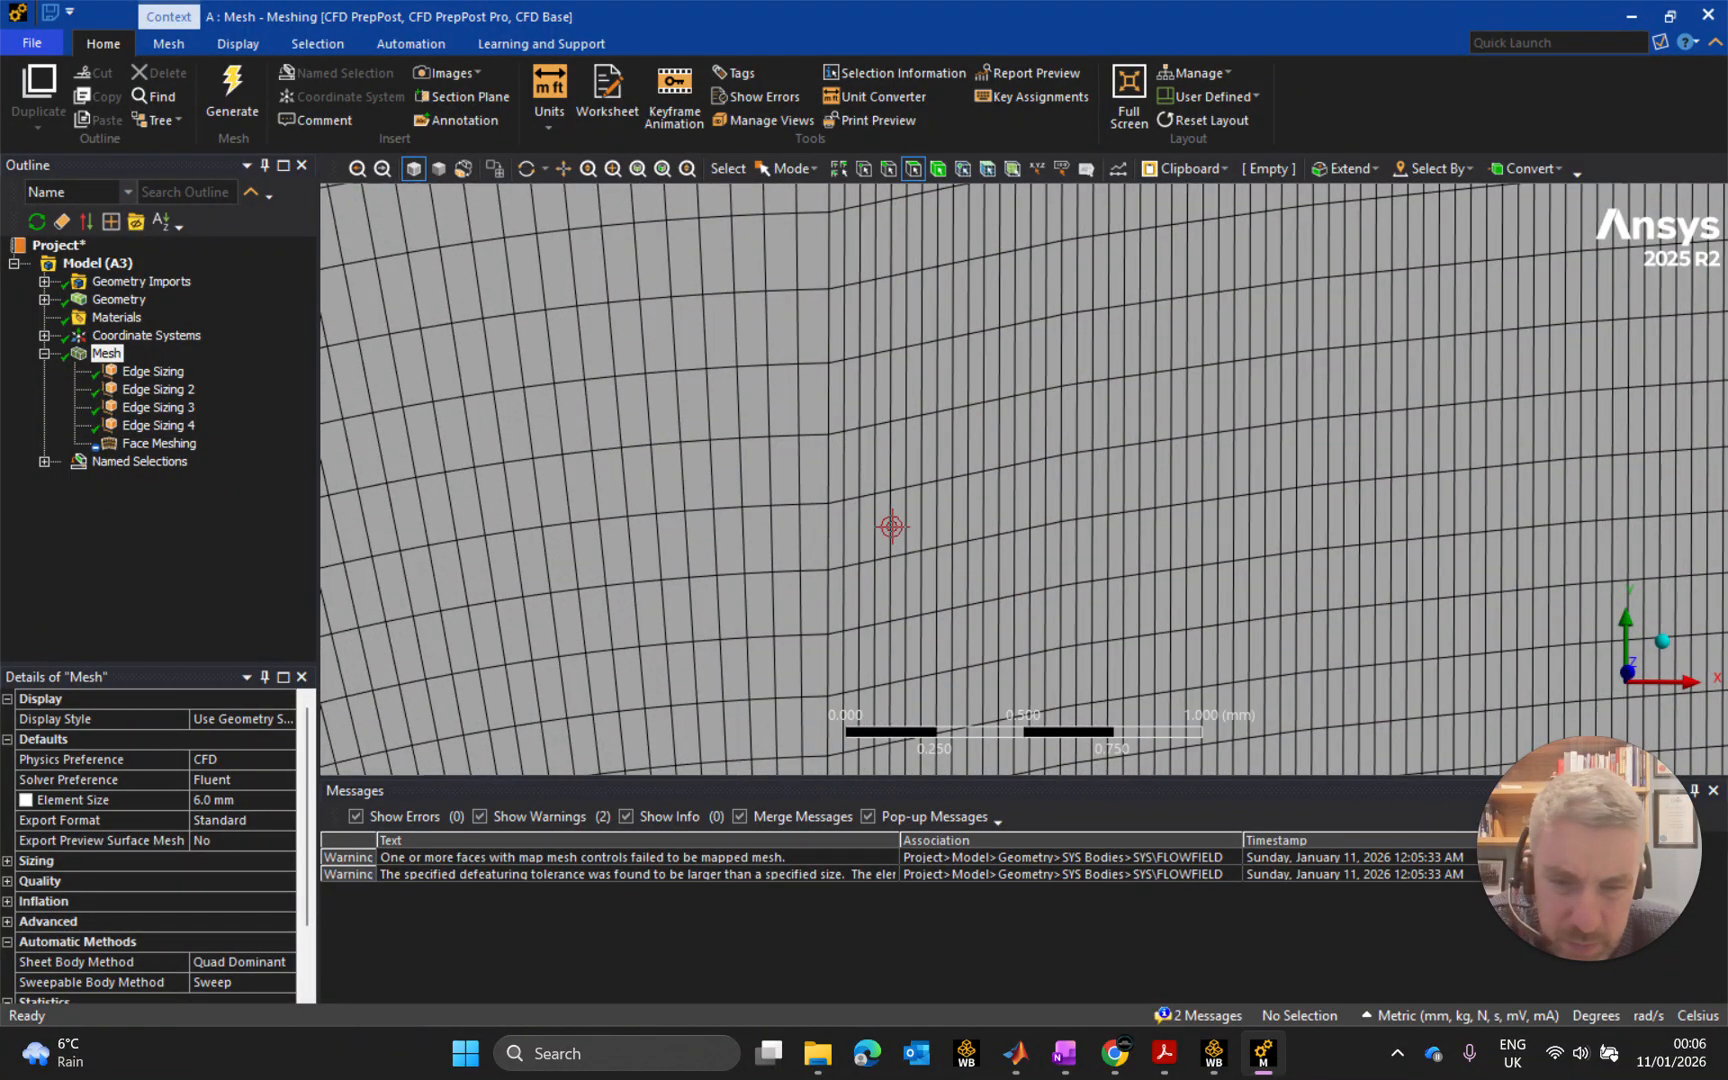
{"action": "scroll", "coordinate": [939, 522], "scroll_direction": "down", "scroll_amount": 5}
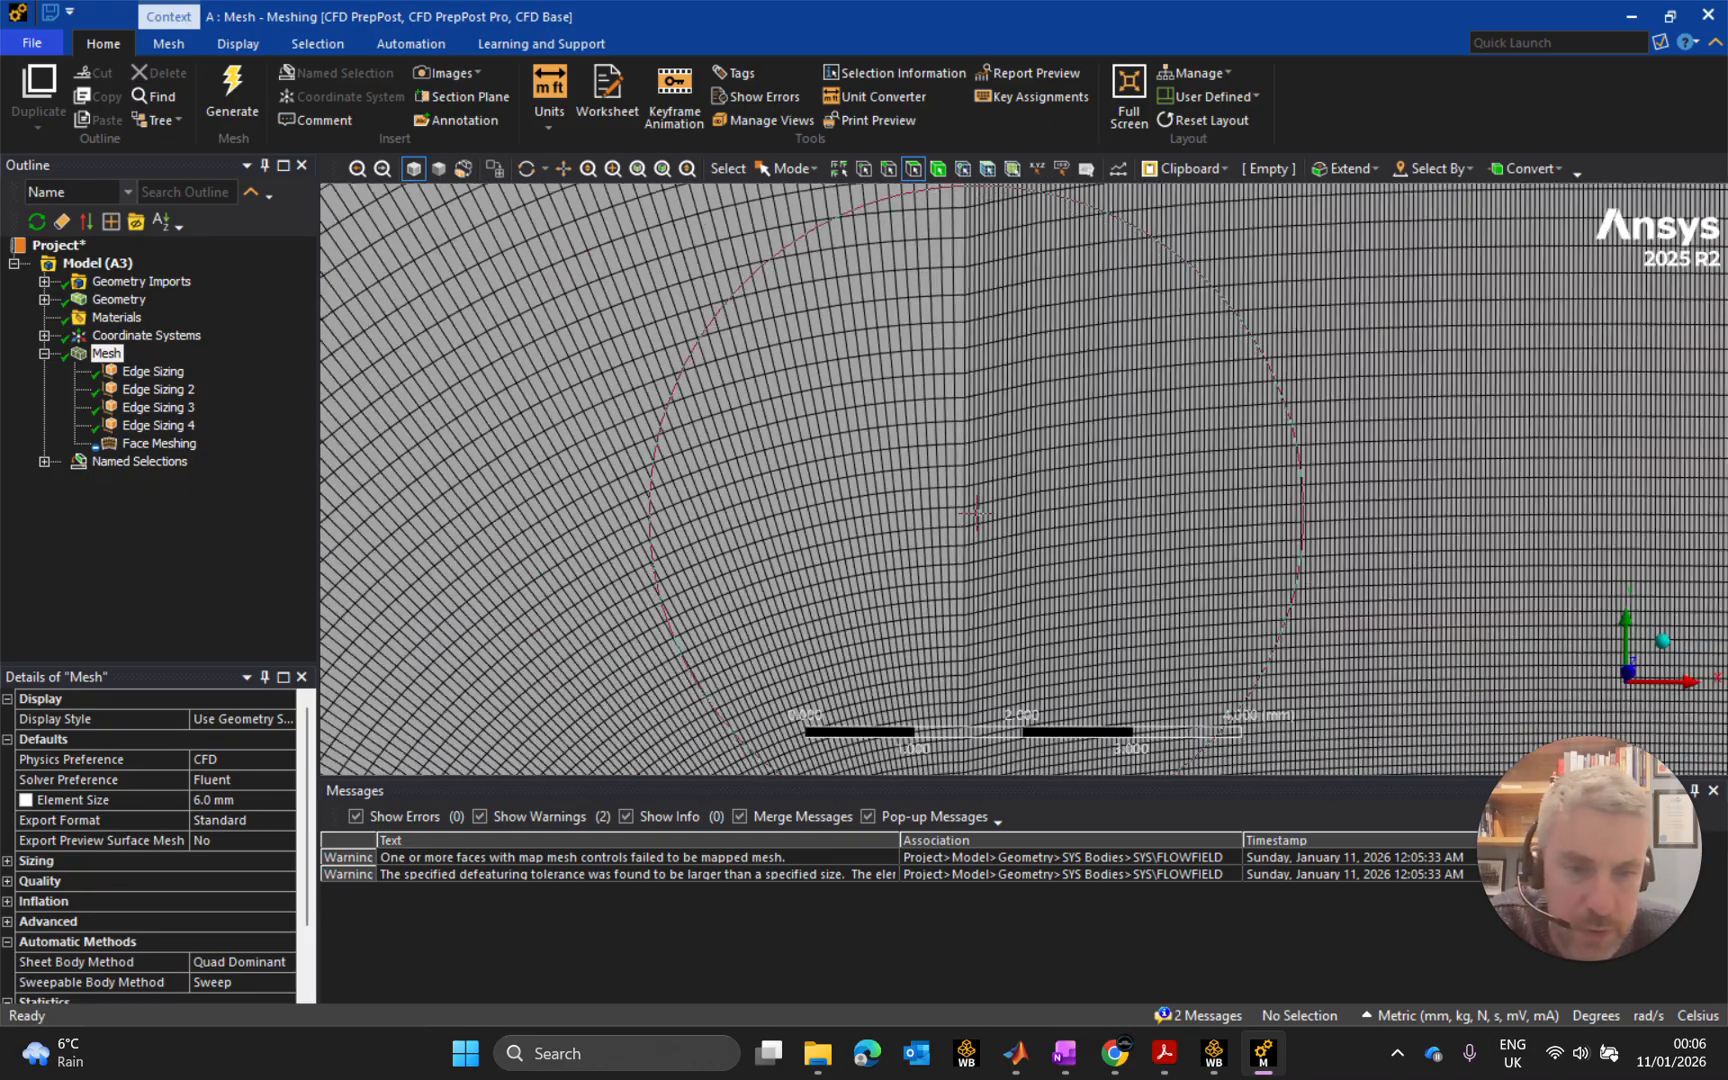
Inspect the mesh from the block boundary near the airfoil's nose out to the cell distribution across the whole C-shaped domain.
{"action": "scroll", "coordinate": [1607, 491], "scroll_direction": "down", "scroll_amount": 5}
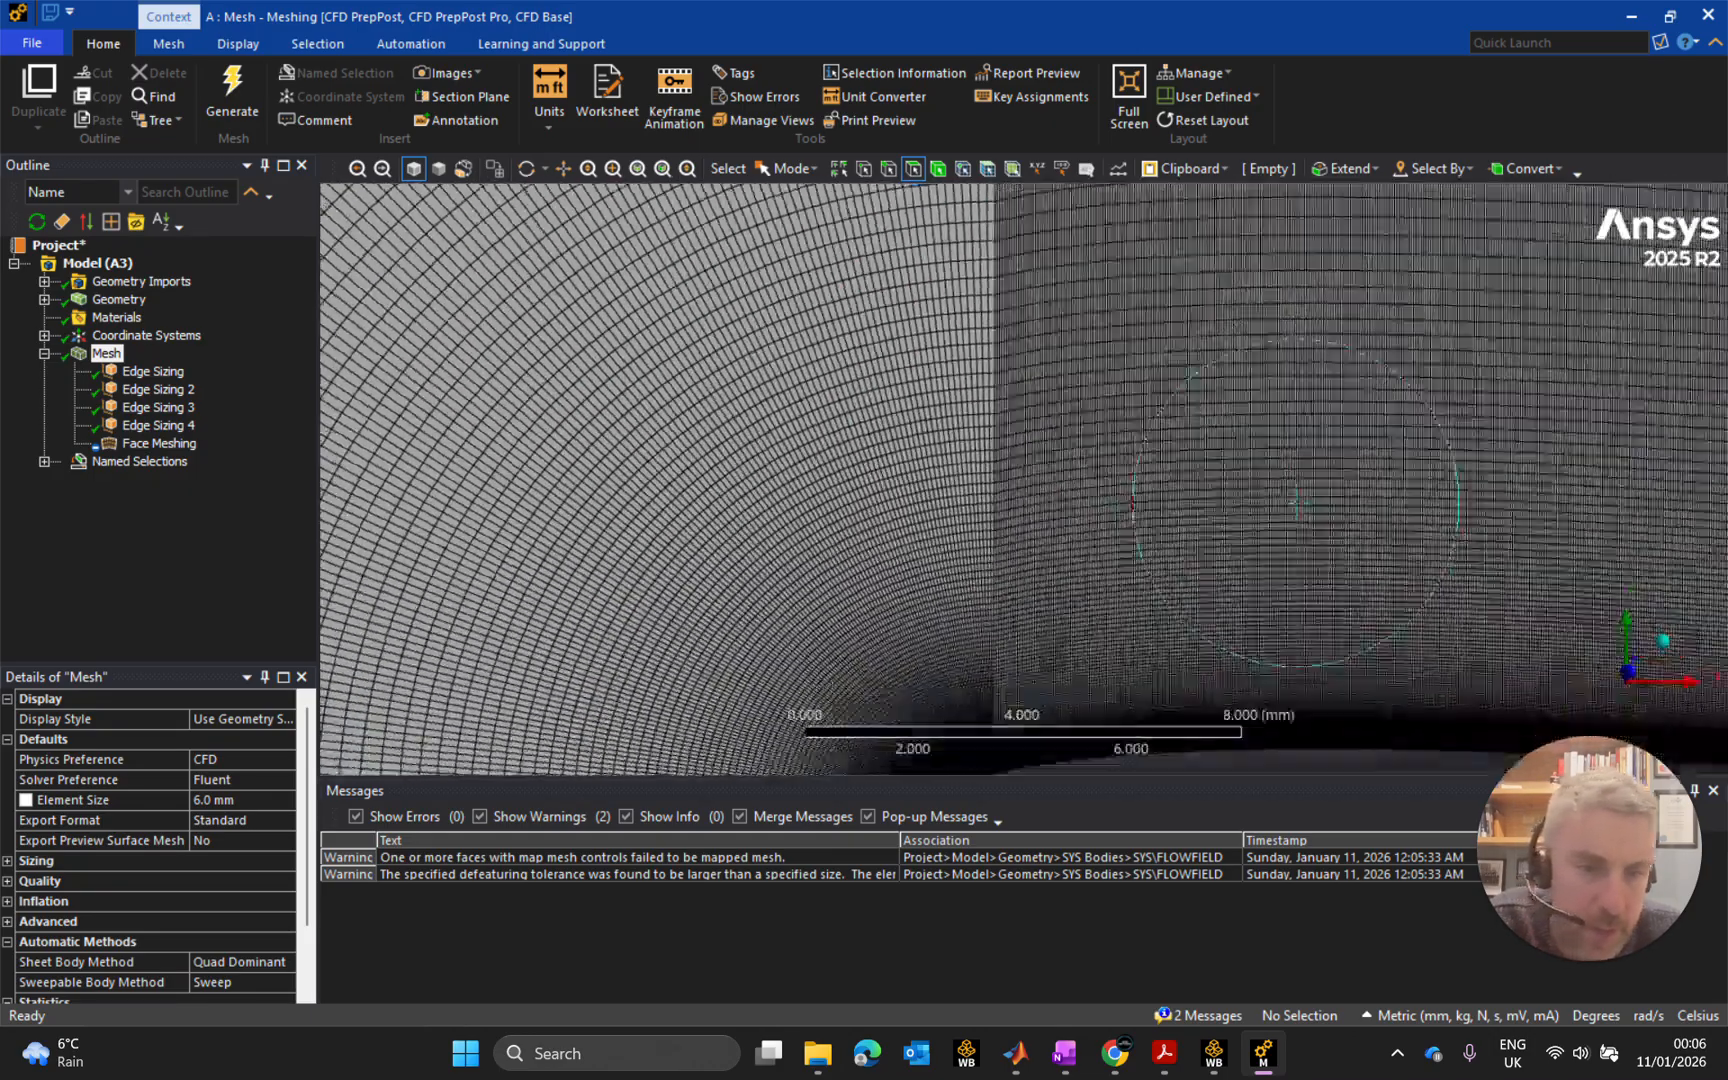
{"action": "scroll", "coordinate": [1020, 470], "scroll_direction": "up", "scroll_amount": 3}
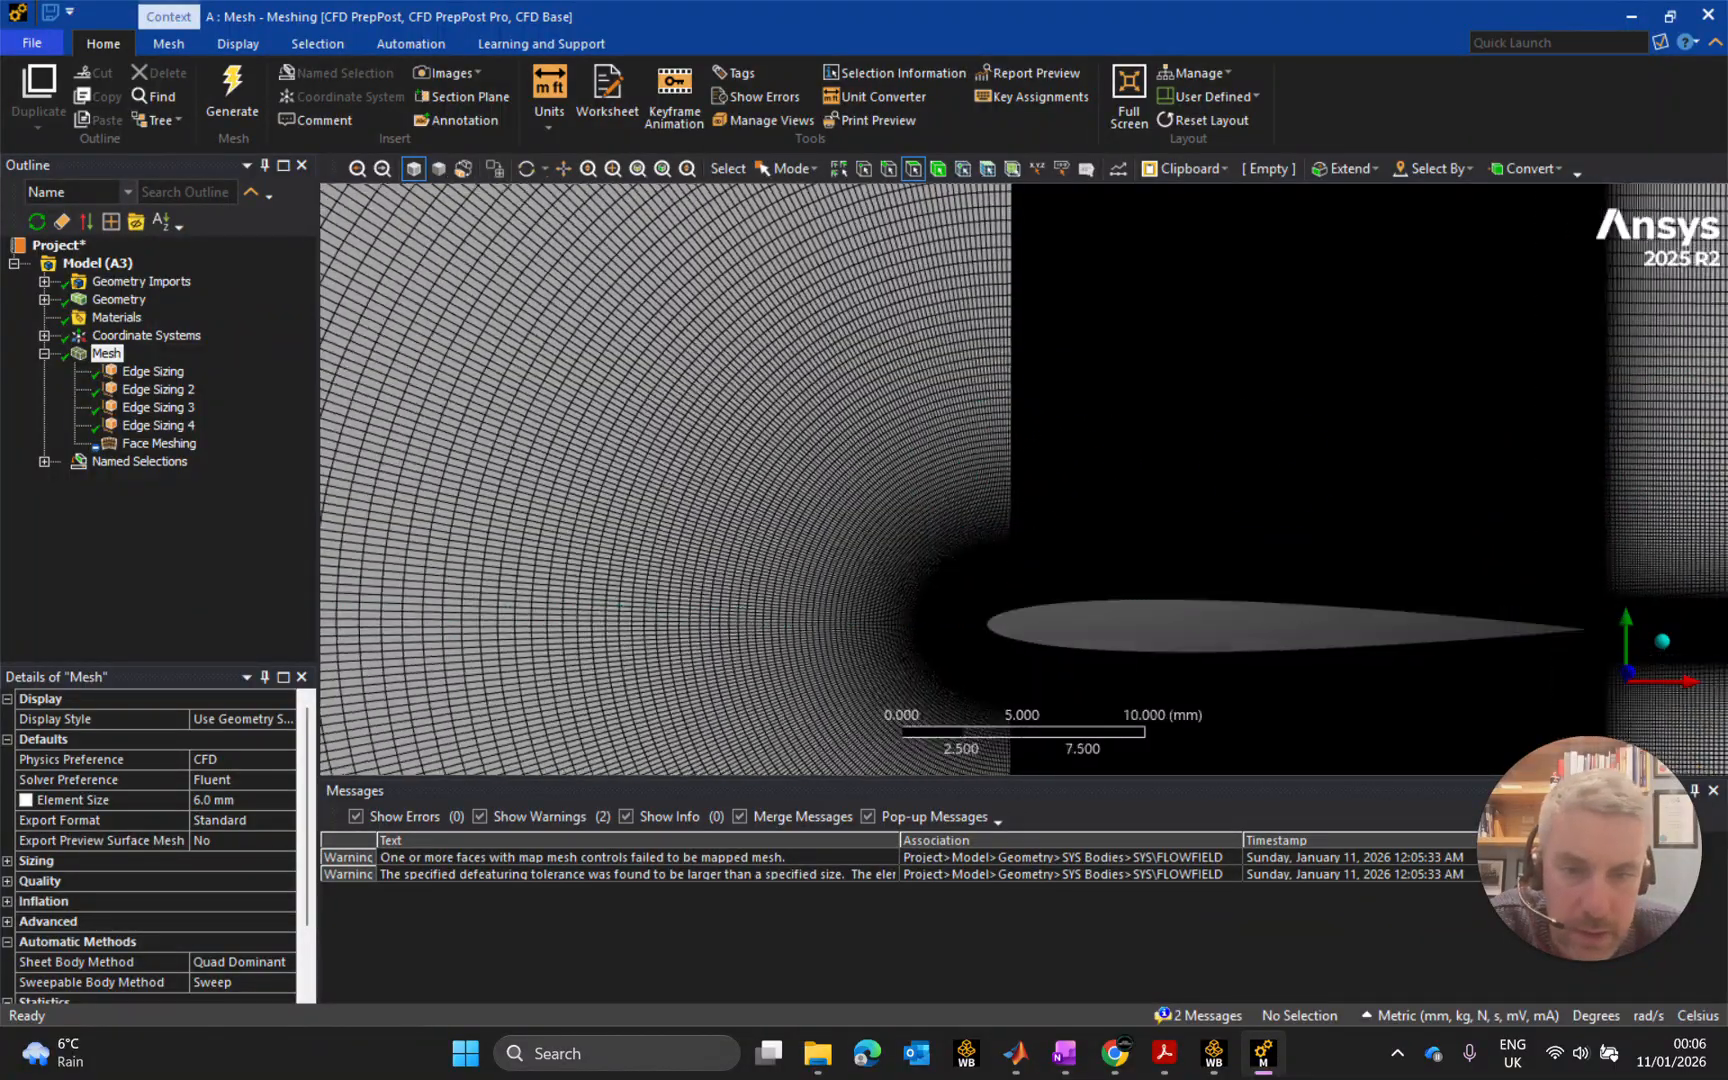
{"action": "scroll", "coordinate": [1015, 410], "scroll_direction": "up", "scroll_amount": 6}
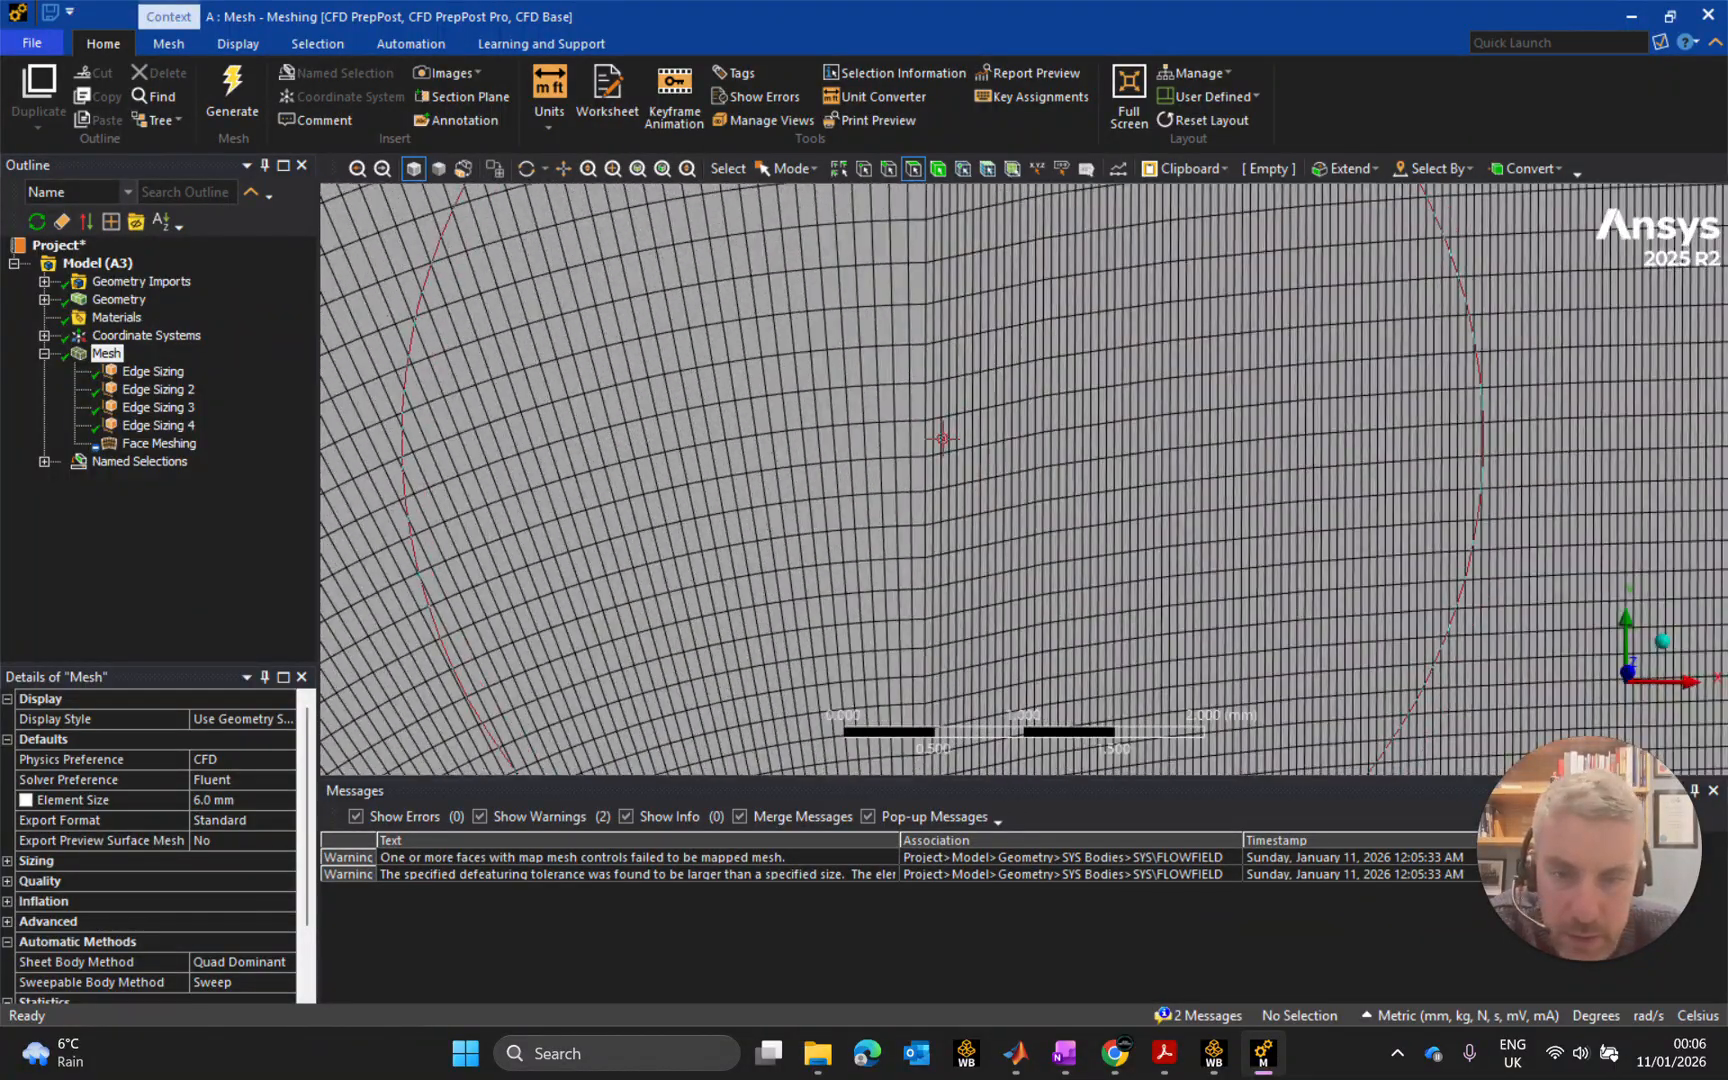
{"action": "scroll", "coordinate": [941, 406], "scroll_direction": "down", "scroll_amount": 5}
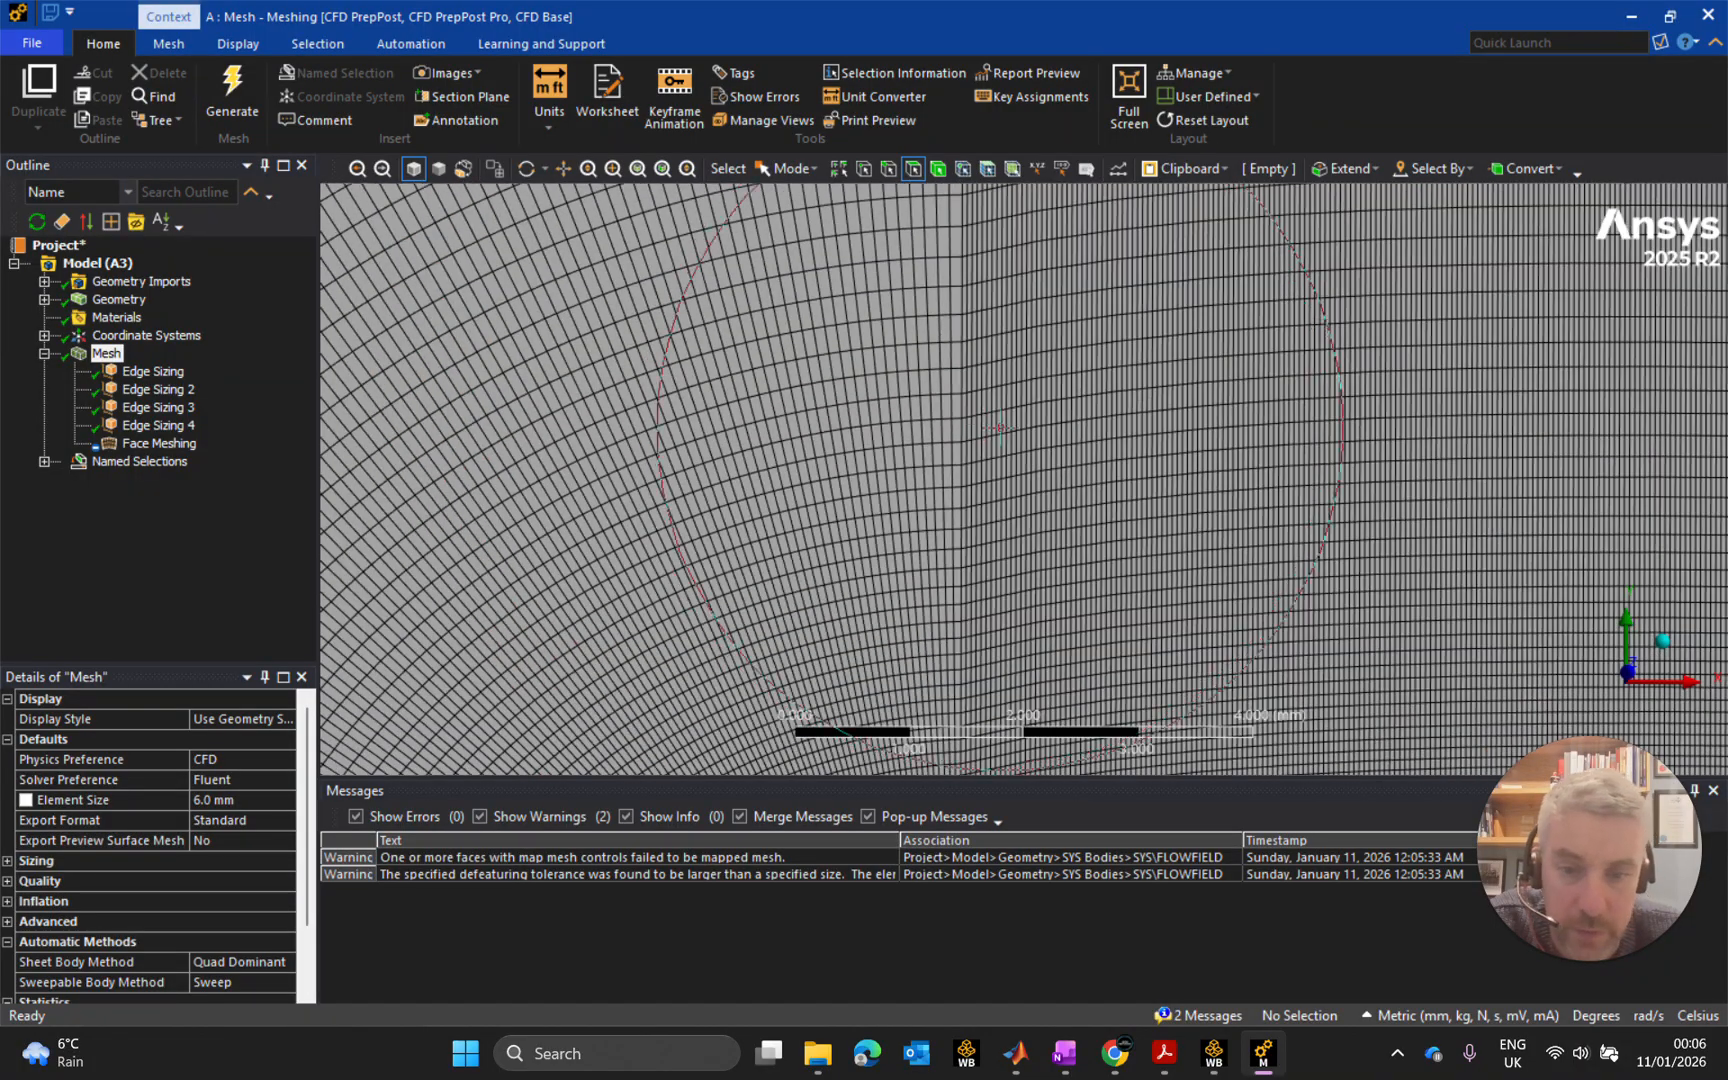
{"action": "scroll", "coordinate": [1054, 464], "scroll_direction": "down", "scroll_amount": 10}
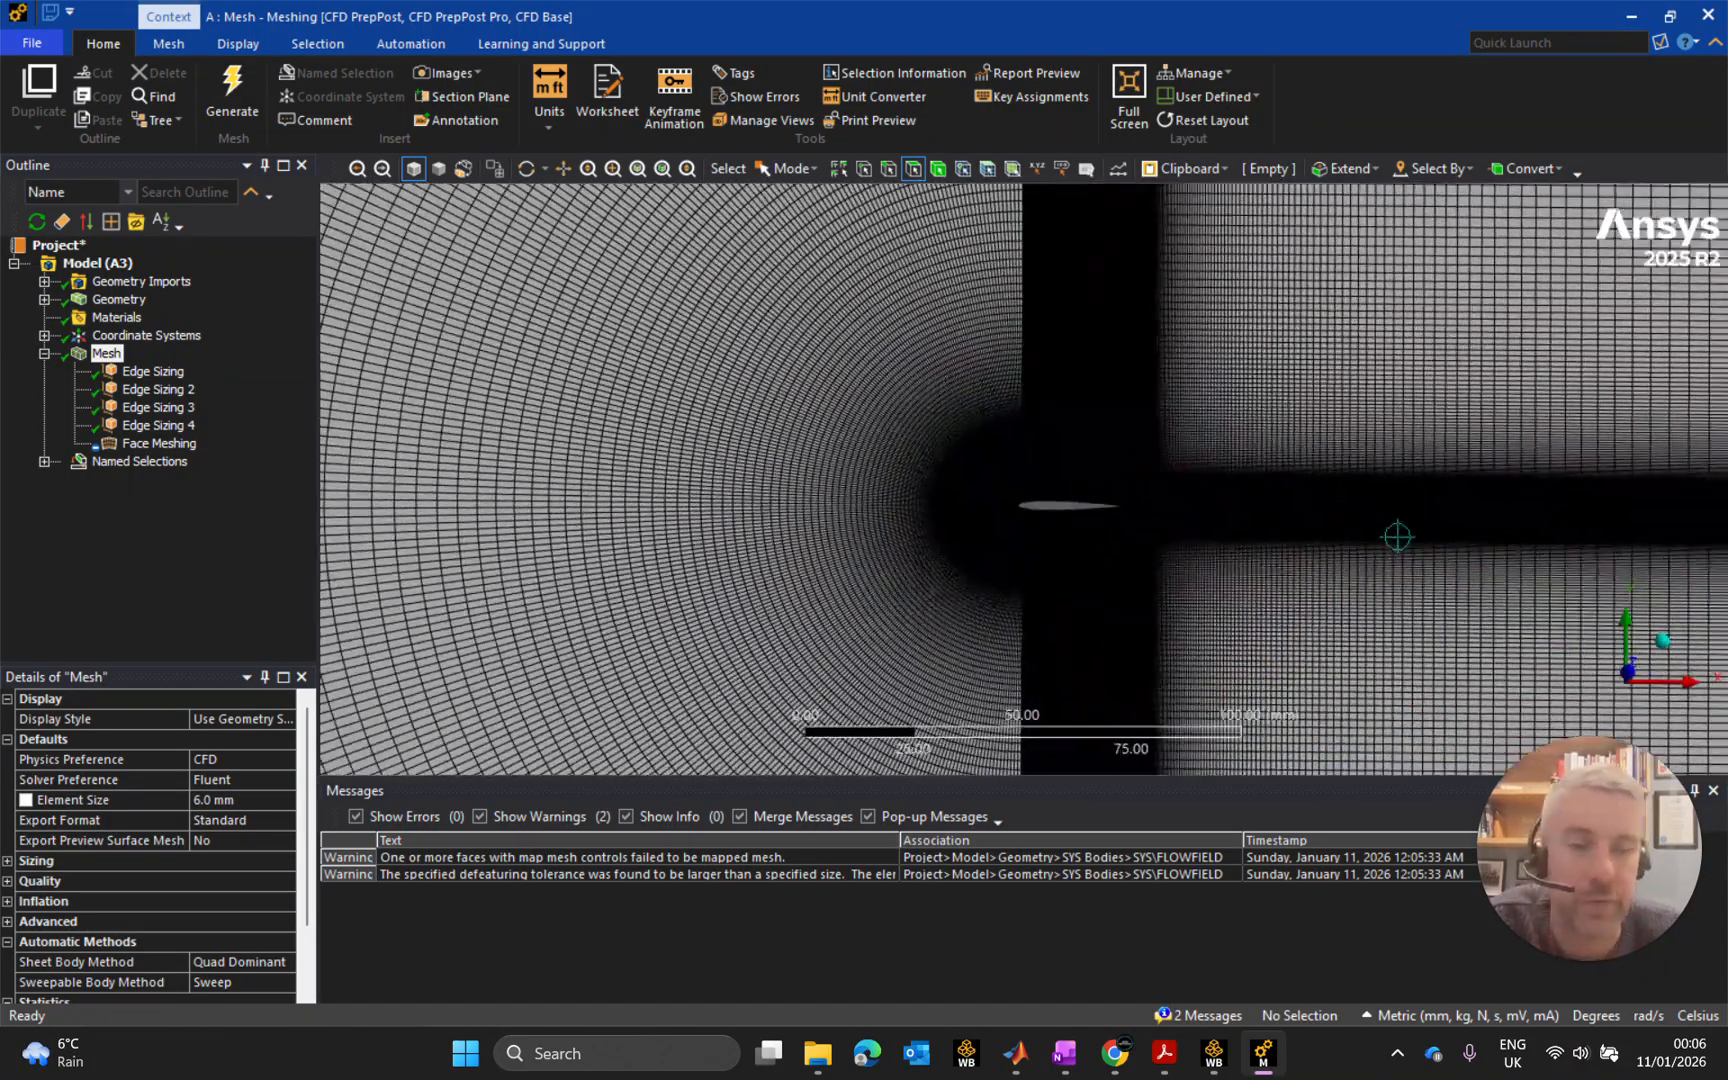
{"action": "scroll", "coordinate": [1400, 520], "scroll_direction": "down", "scroll_amount": 4}
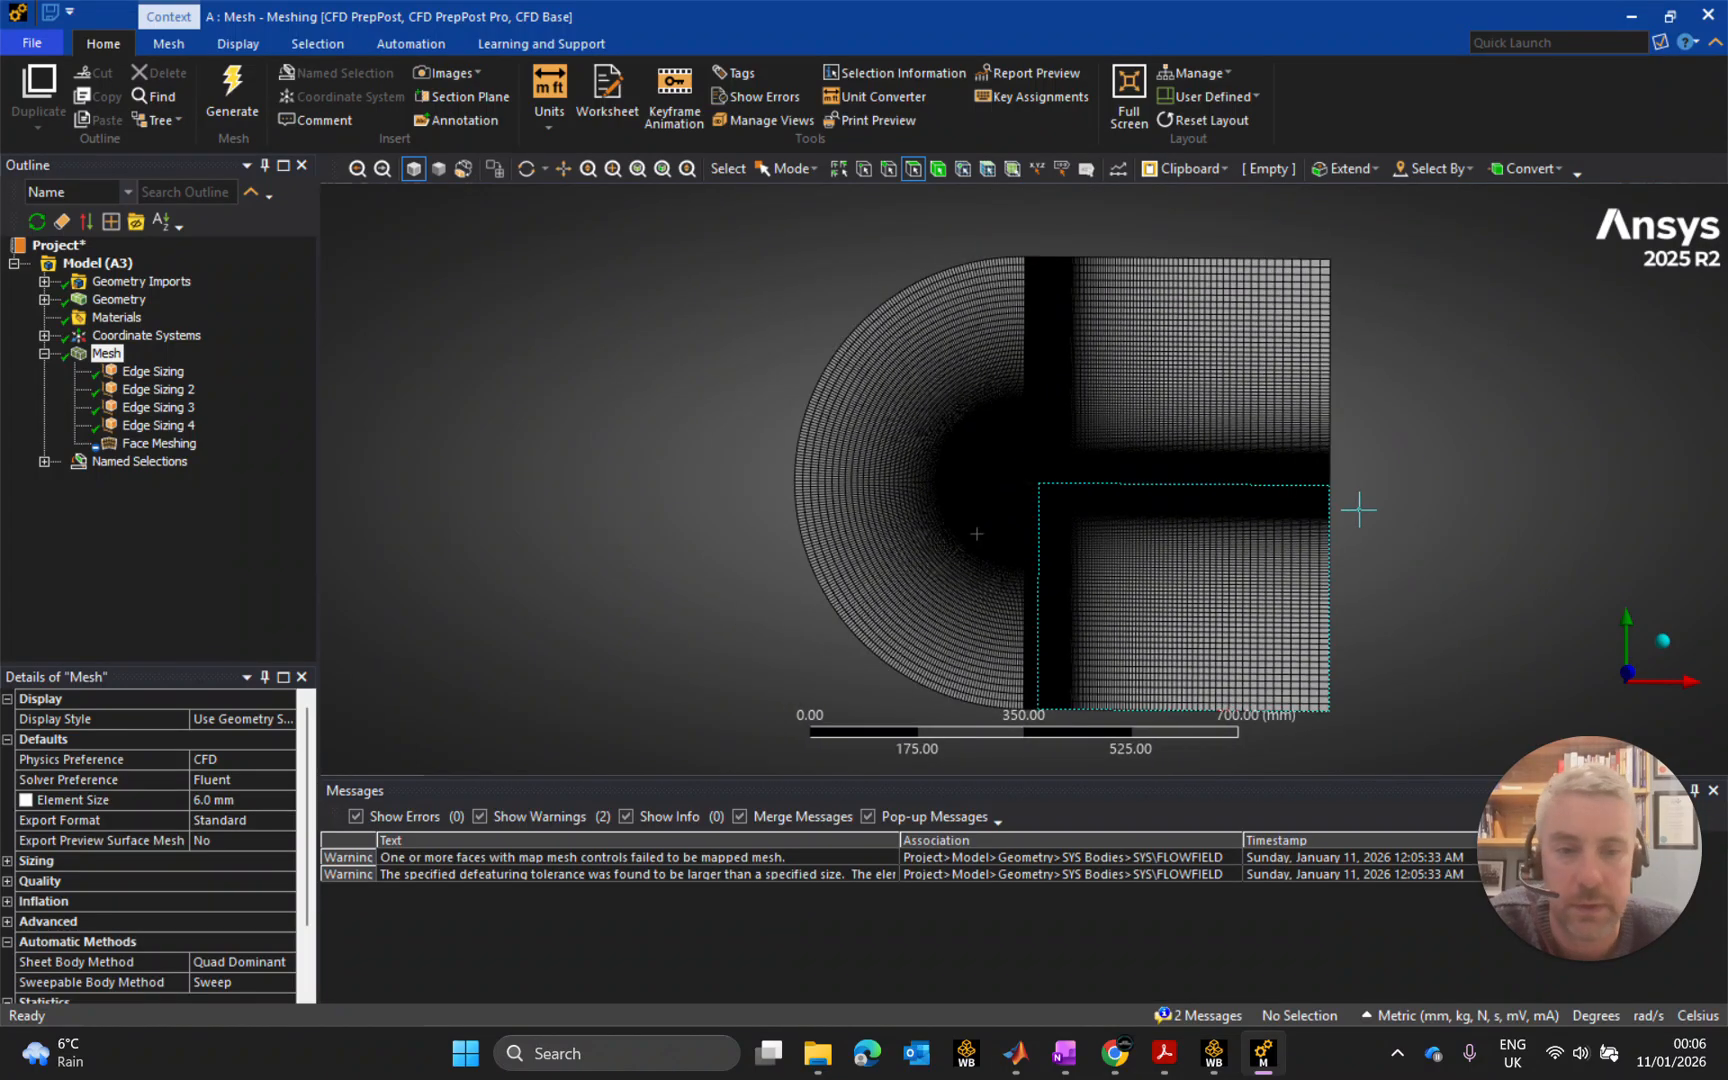
{"action": "middle_click_drag", "start_coordinate": [1422, 526], "coordinate": [1308, 500], "text": "ctrl"}
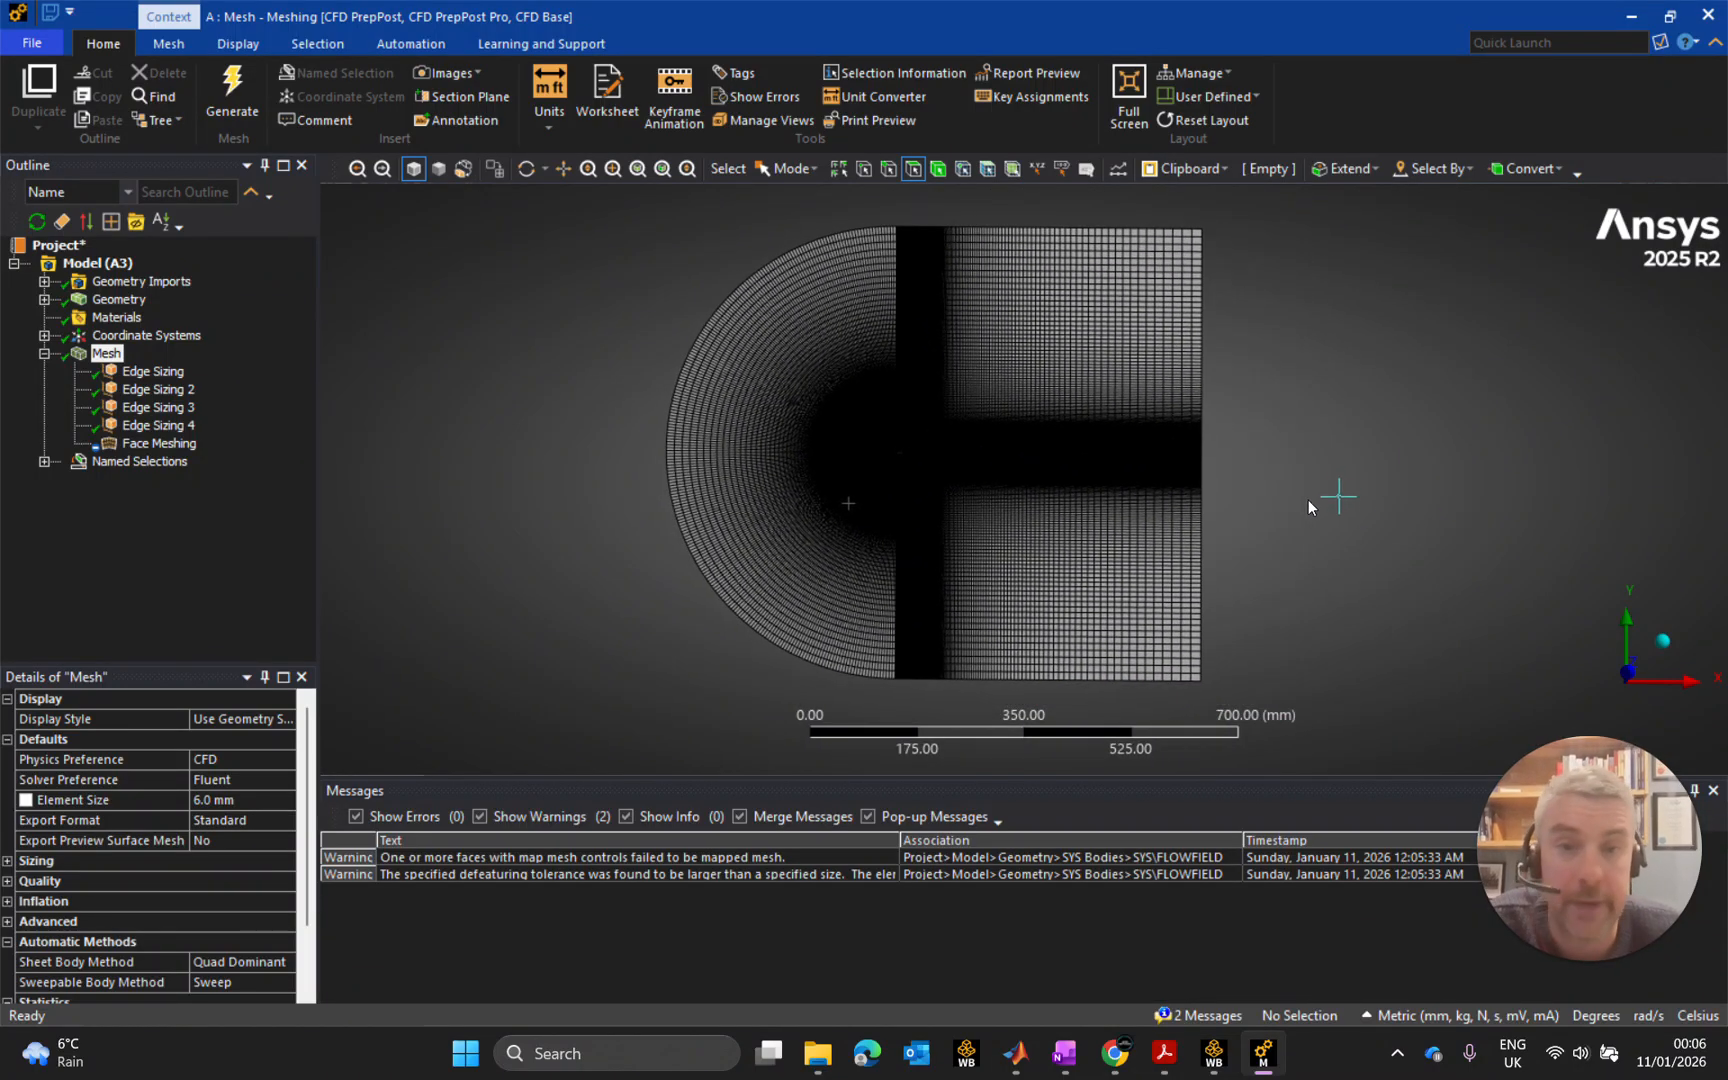